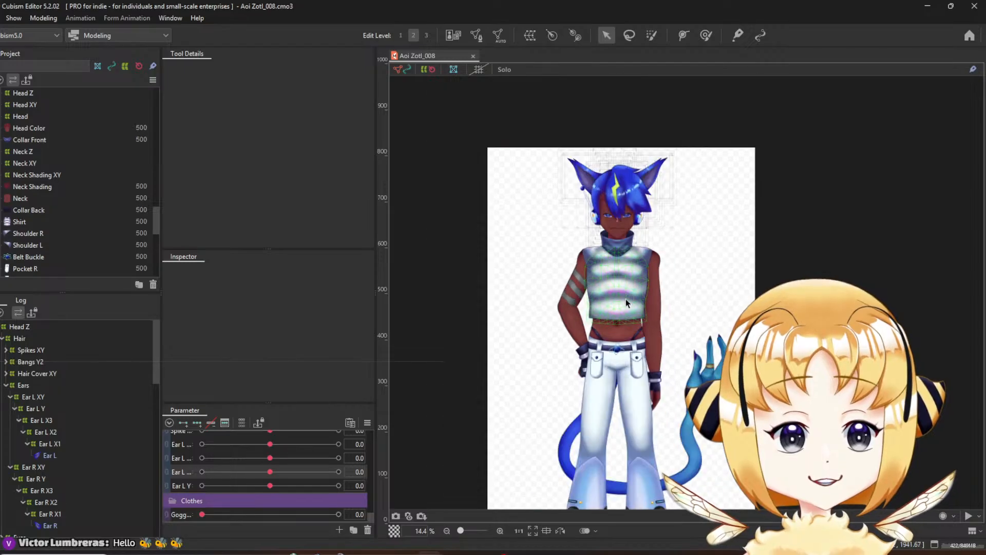
pyautogui.scroll(-2, 641, 350)
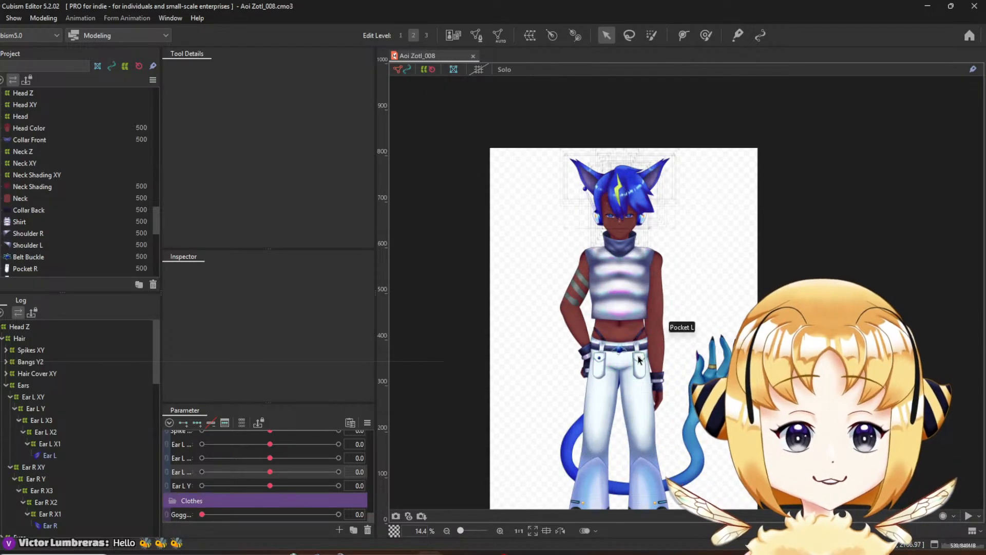
pyautogui.scroll(2, 636, 321)
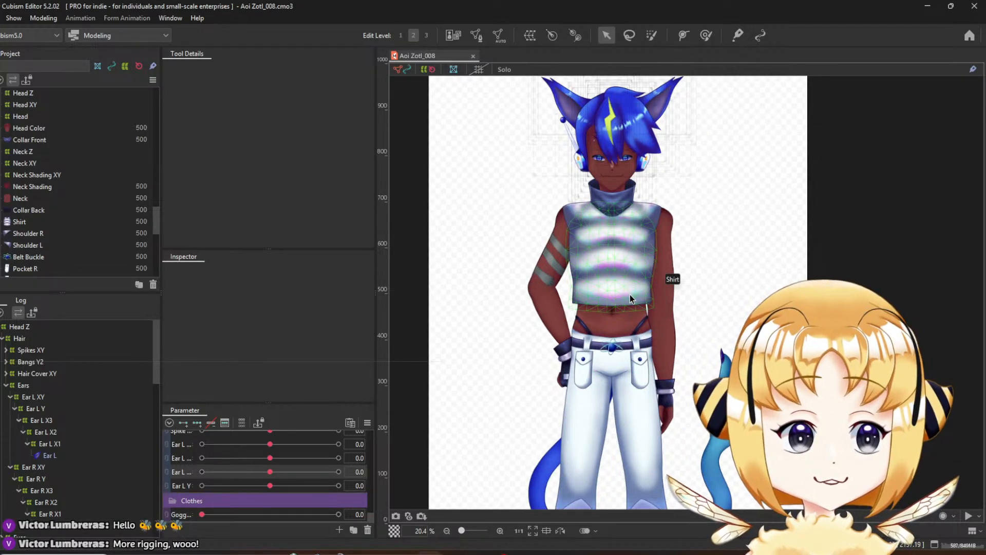
pyautogui.scroll(2, 630, 299)
pyautogui.scroll(-2, 629, 297)
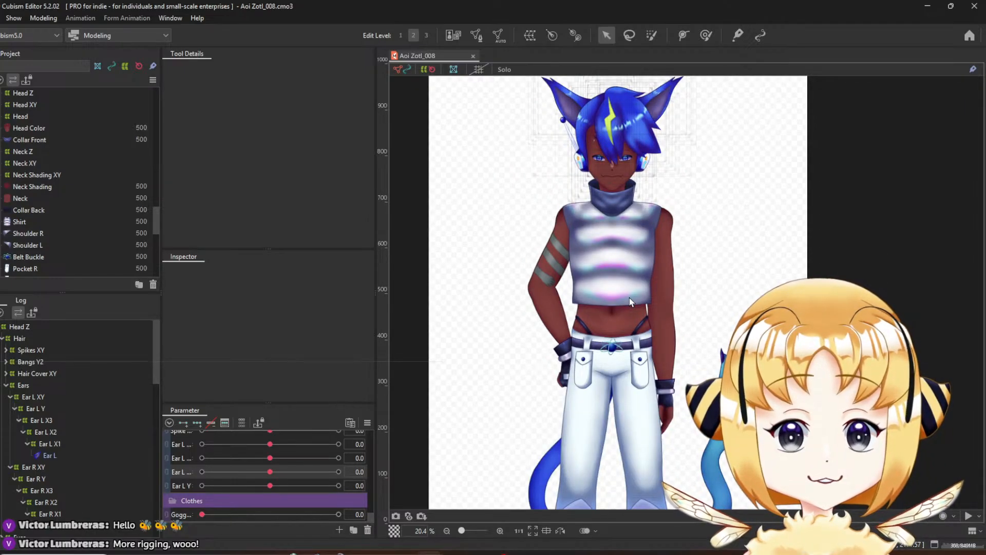
pyautogui.scroll(-2, 62, 207)
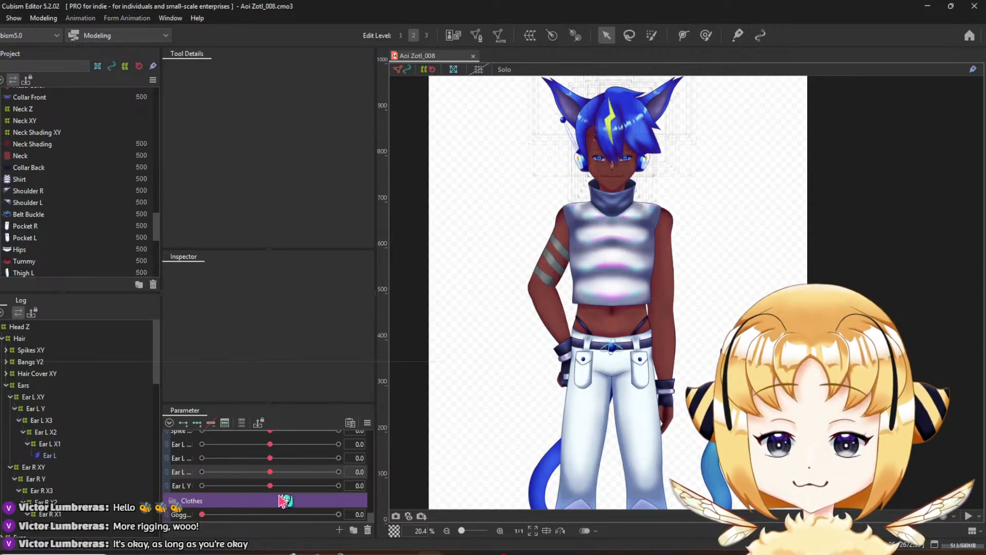
# Expand the Body parameter group to show its Body X, Y, Z and Breath parameters
pyautogui.scroll(5, 284, 500)
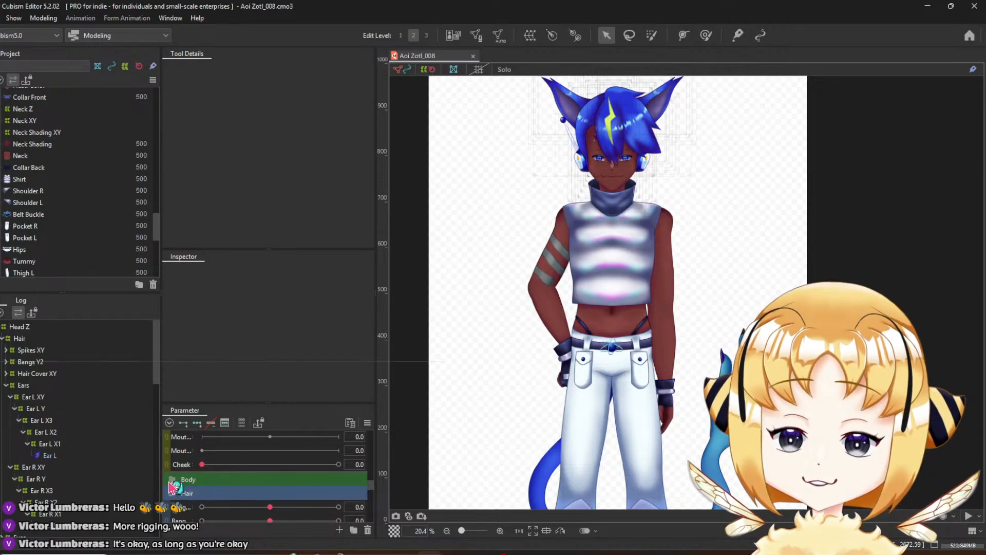
pyautogui.click(172, 482)
pyautogui.scroll(-2, 185, 488)
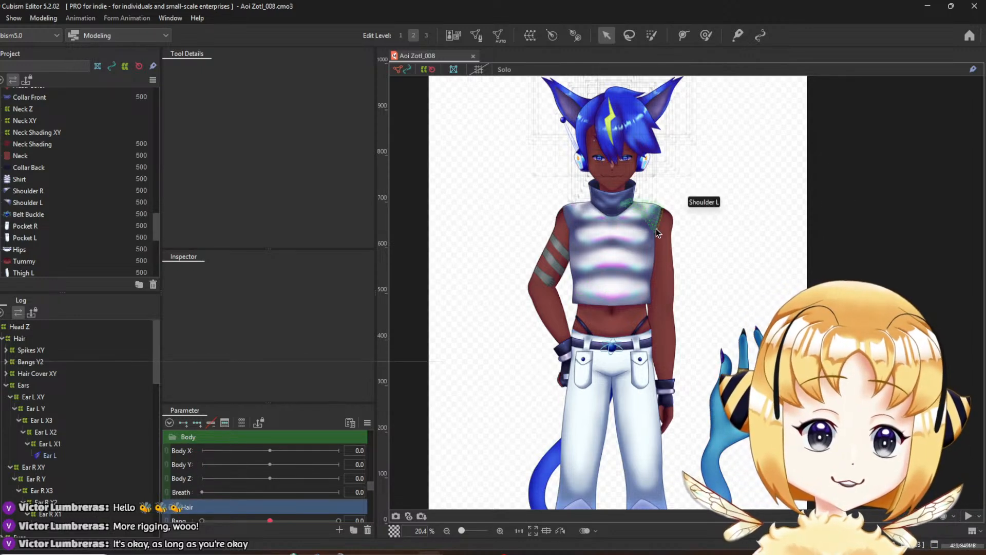
# Examine the character's shirt, shoulders, arms and waist at several magnifications to see which body parts need rigging
pyautogui.scroll(2, 654, 225)
pyautogui.scroll(-2, 655, 225)
pyautogui.moveTo(668, 214); pyautogui.dragTo(668, 244)
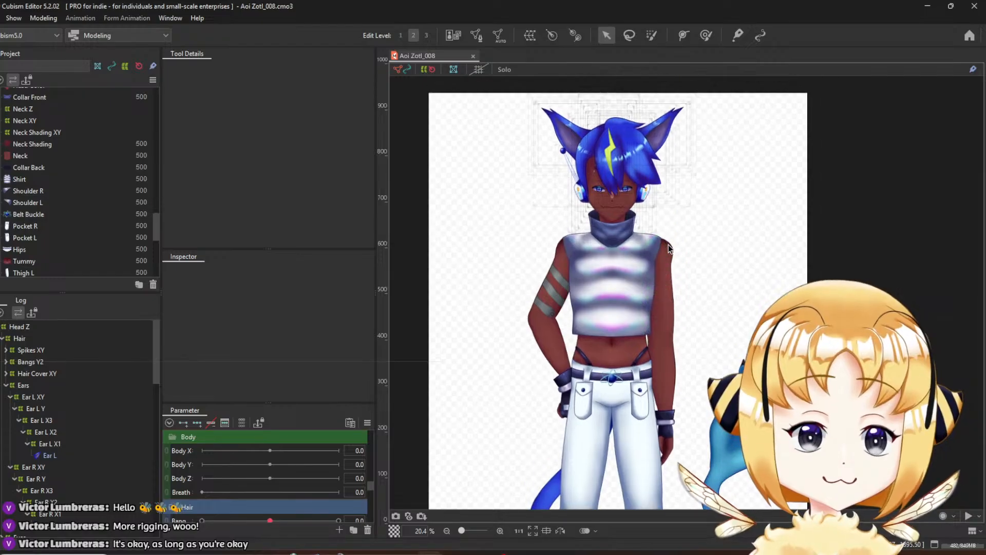
pyautogui.scroll(2, 668, 245)
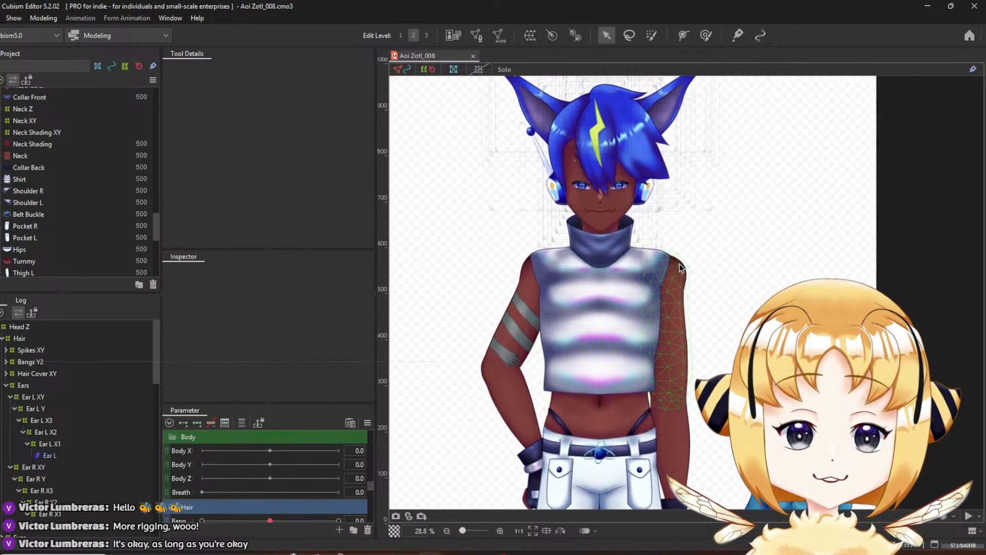
pyautogui.scroll(-4, 681, 262)
pyautogui.scroll(2, 685, 251)
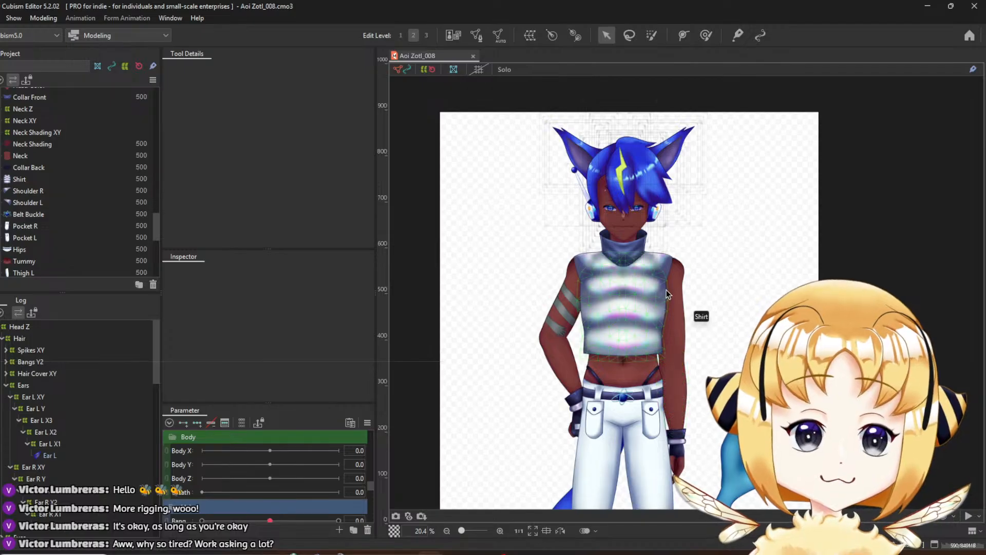
pyautogui.scroll(2, 668, 286)
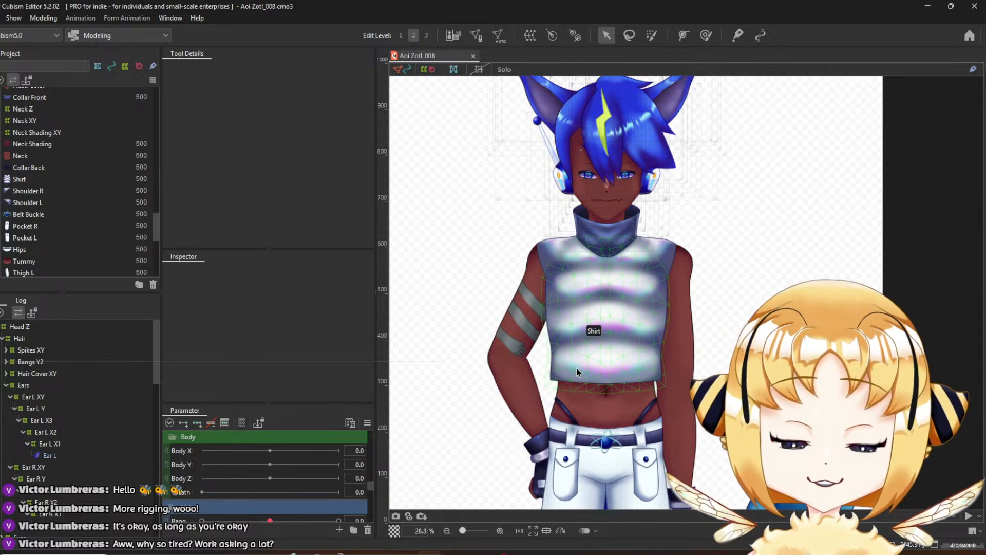
pyautogui.scroll(-2, 577, 368)
pyautogui.moveTo(595, 354); pyautogui.dragTo(572, 297)
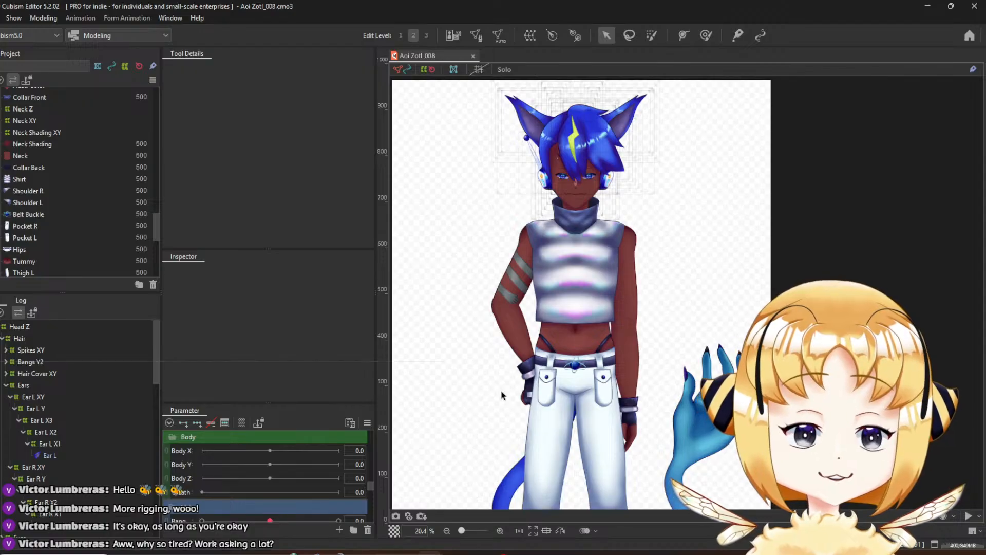
pyautogui.scroll(-2, 587, 340)
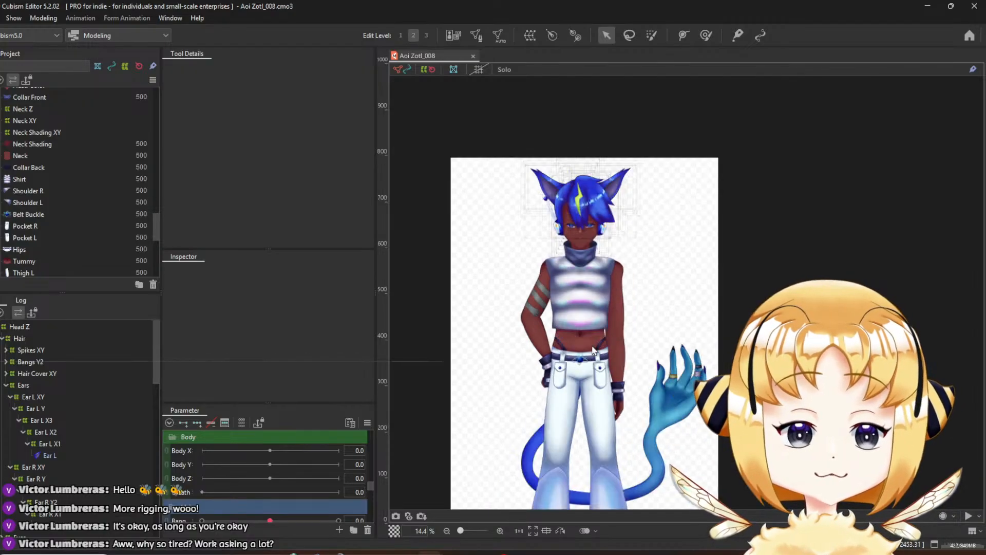
pyautogui.scroll(2, 642, 413)
pyautogui.click(557, 297)
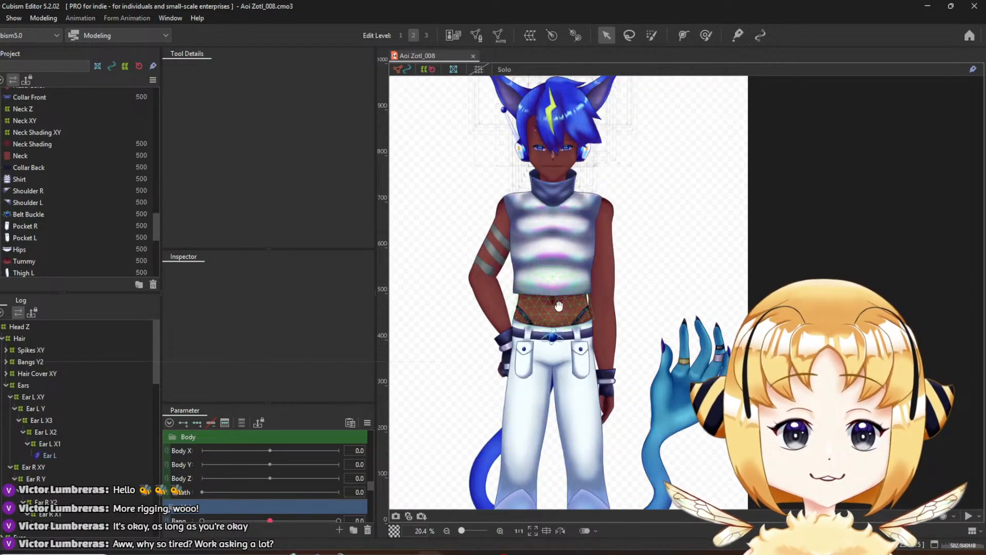
pyautogui.click(475, 254)
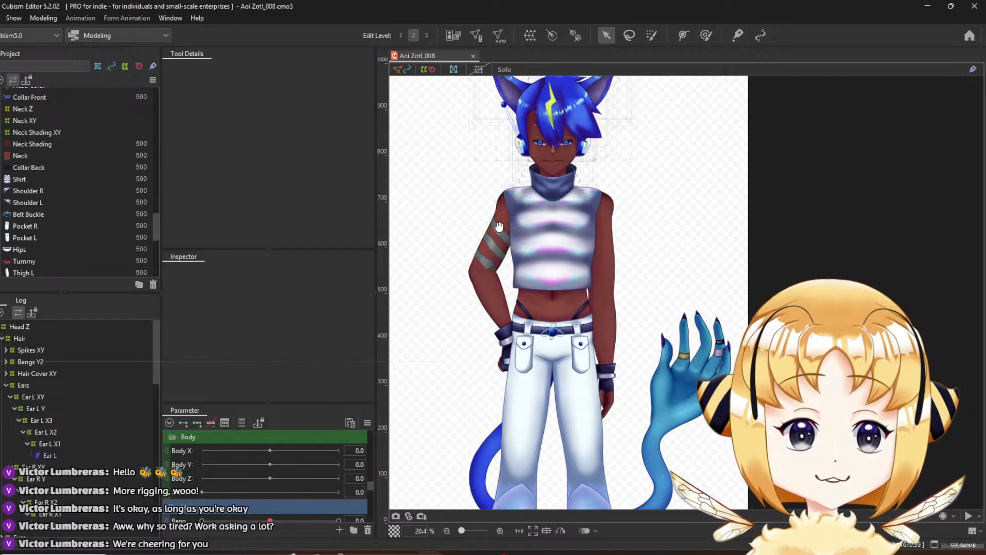
pyautogui.moveTo(489, 233); pyautogui.dragTo(505, 248)
pyautogui.scroll(-2, 505, 247)
pyautogui.scroll(2, 505, 247)
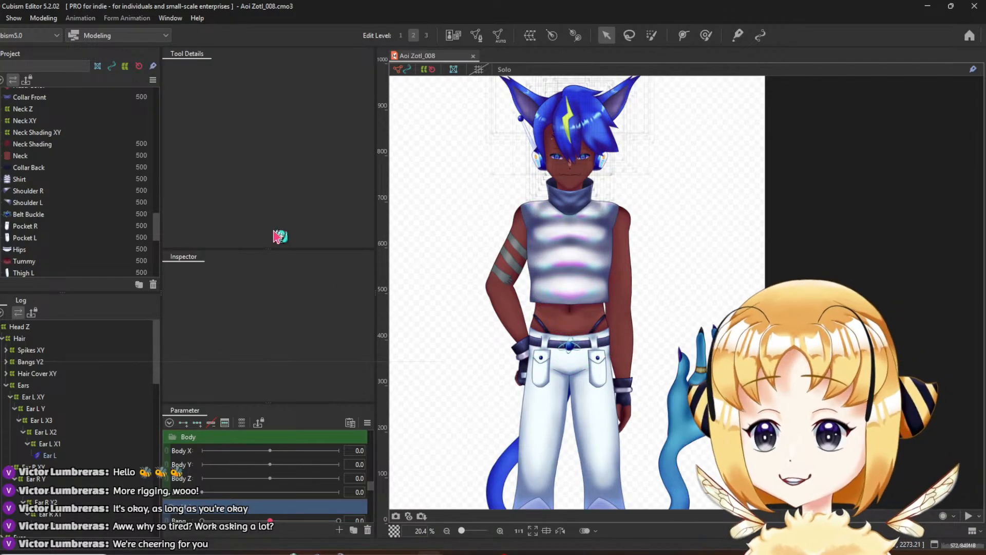
pyautogui.scroll(2, 587, 320)
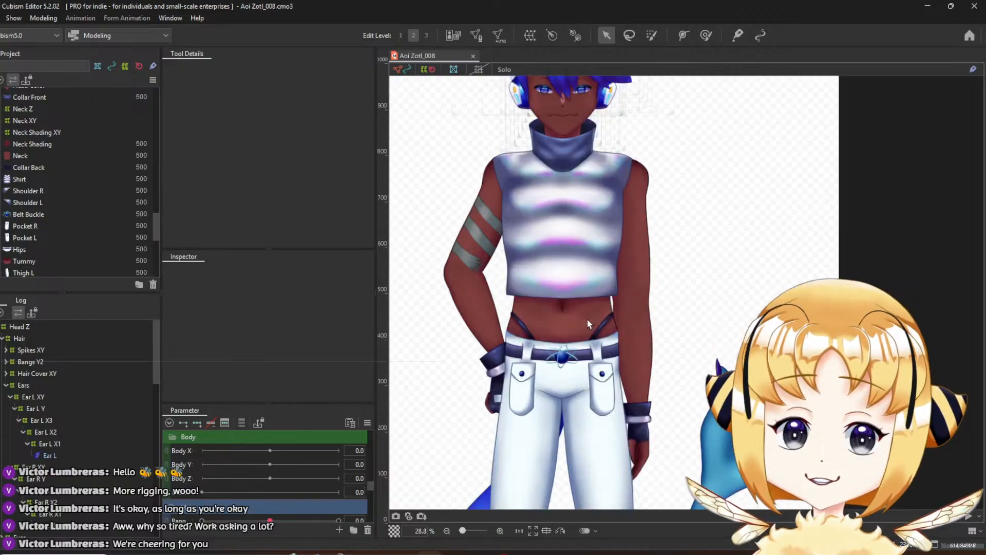
pyautogui.scroll(-2, 587, 319)
pyautogui.scroll(2, 423, 214)
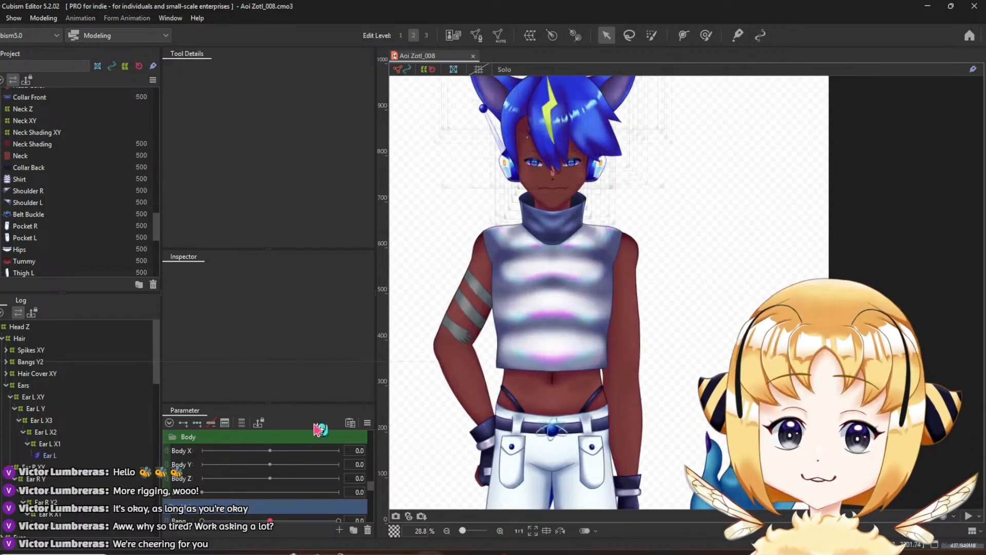
# Preview the head pose at Angle X 5.0 and Angle Y 30.0, and restore the default head angle
pyautogui.scroll(-3, 265, 499)
pyautogui.scroll(1, 266, 500)
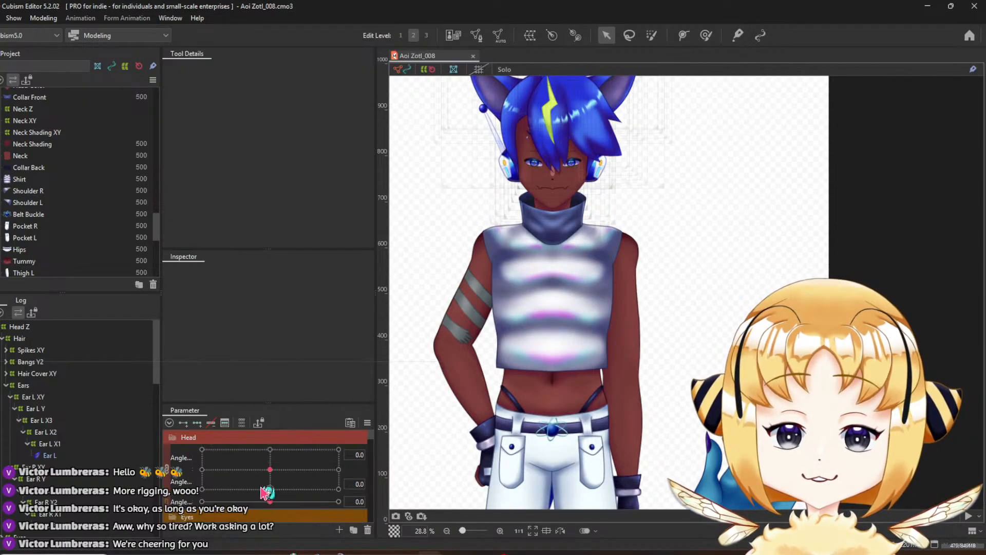
pyautogui.moveTo(270, 469); pyautogui.dragTo(281, 443)
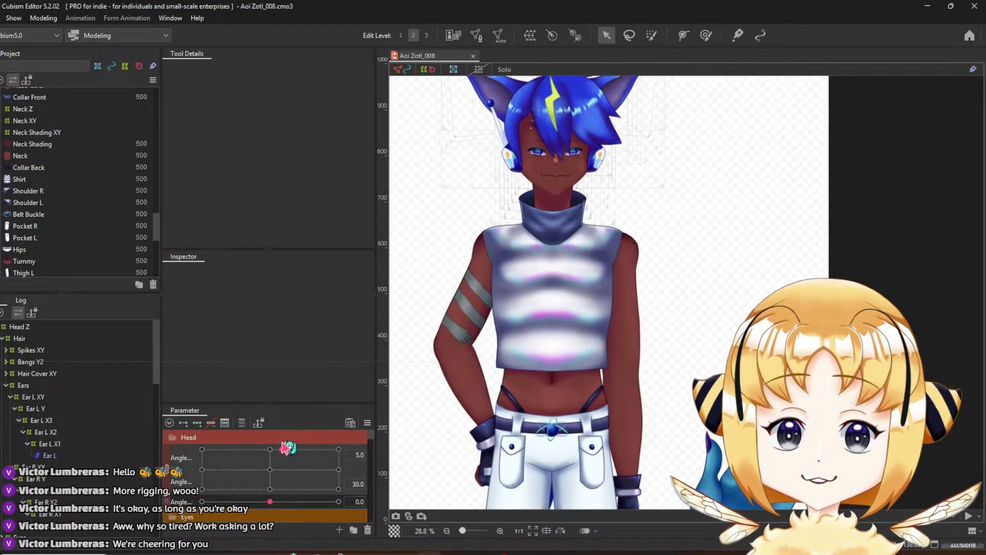
pyautogui.rightClick(277, 470)
# Examine the full figure from head to feet, comparing the torso, tummy, arms, hips and legs
pyautogui.scroll(-3, 538, 354)
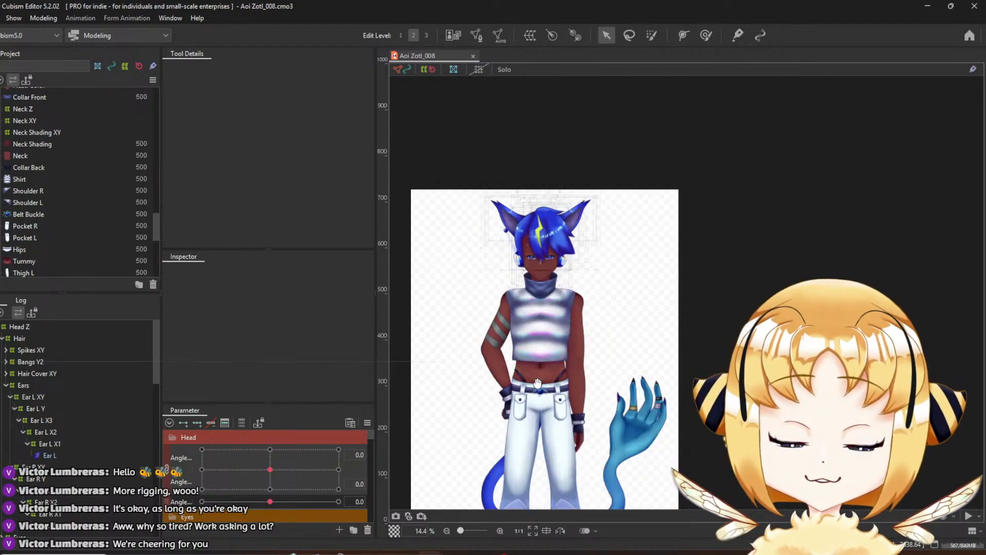
pyautogui.moveTo(540, 354); pyautogui.dragTo(540, 285)
pyautogui.scroll(3, 540, 285)
pyautogui.scroll(2, 555, 277)
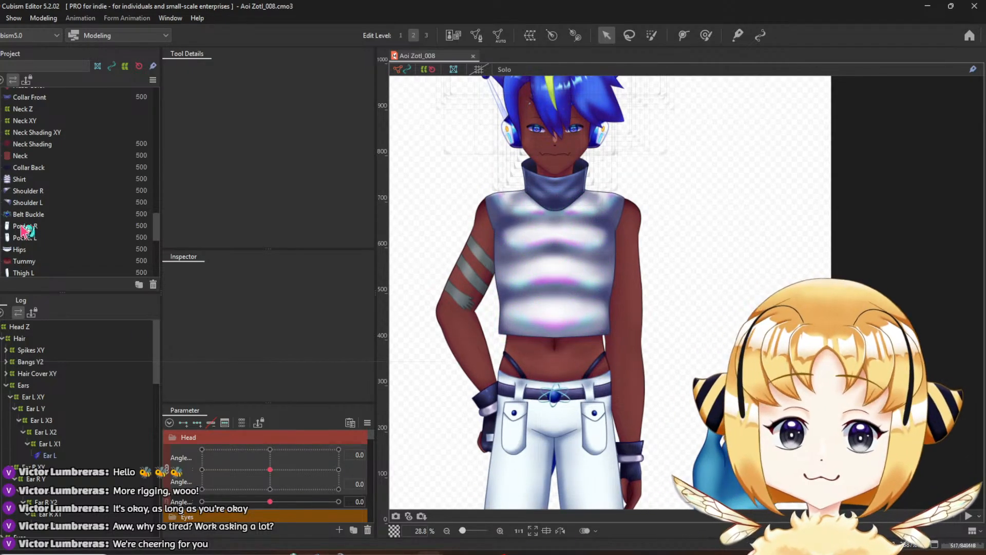
pyautogui.scroll(-3, 507, 336)
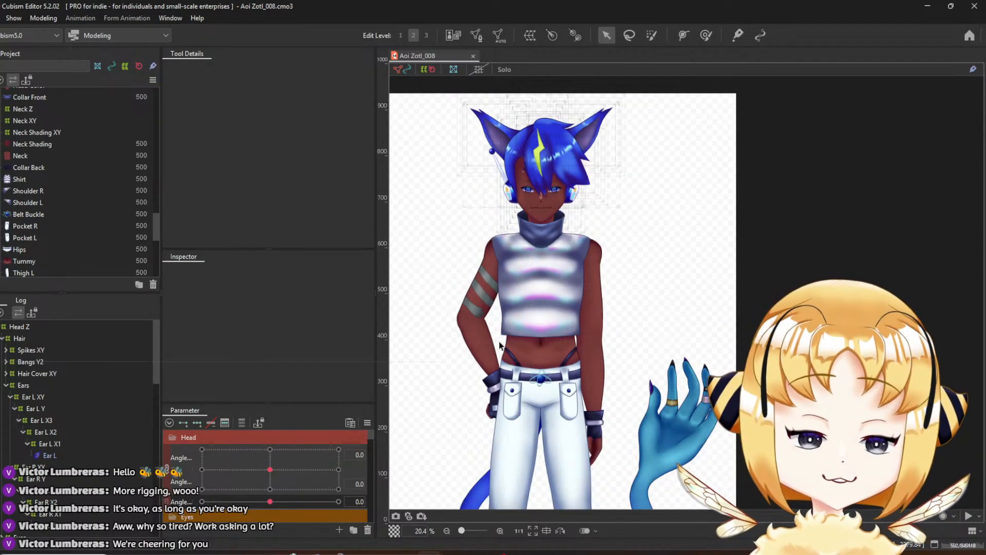
pyautogui.scroll(2, 496, 346)
pyautogui.scroll(-3, 514, 318)
pyautogui.scroll(1, 528, 285)
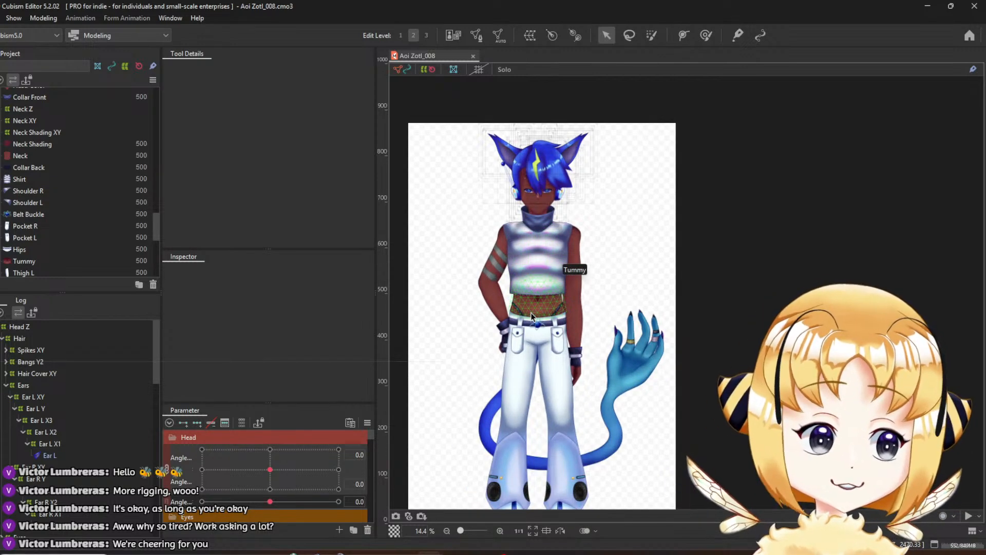
pyautogui.scroll(3, 531, 312)
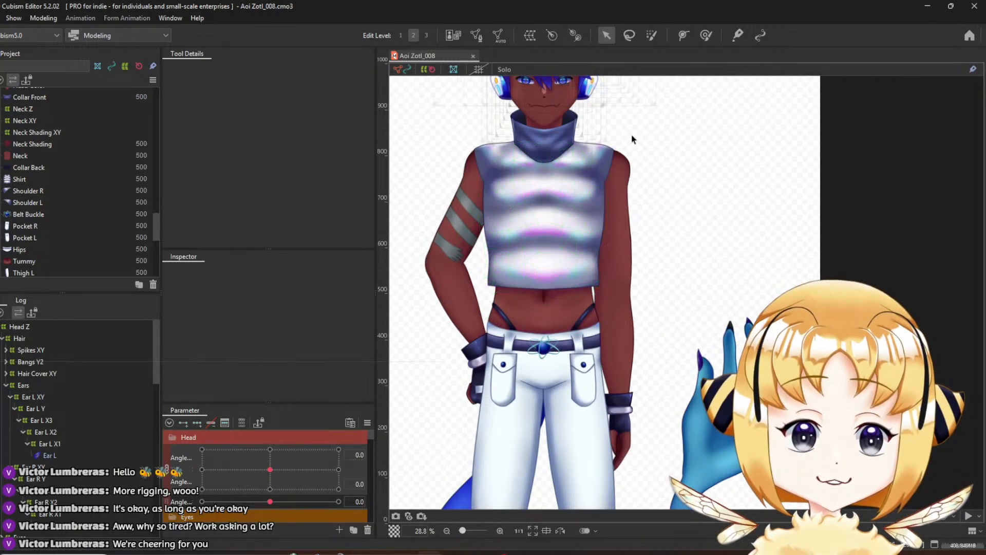
pyautogui.scroll(-3, 571, 248)
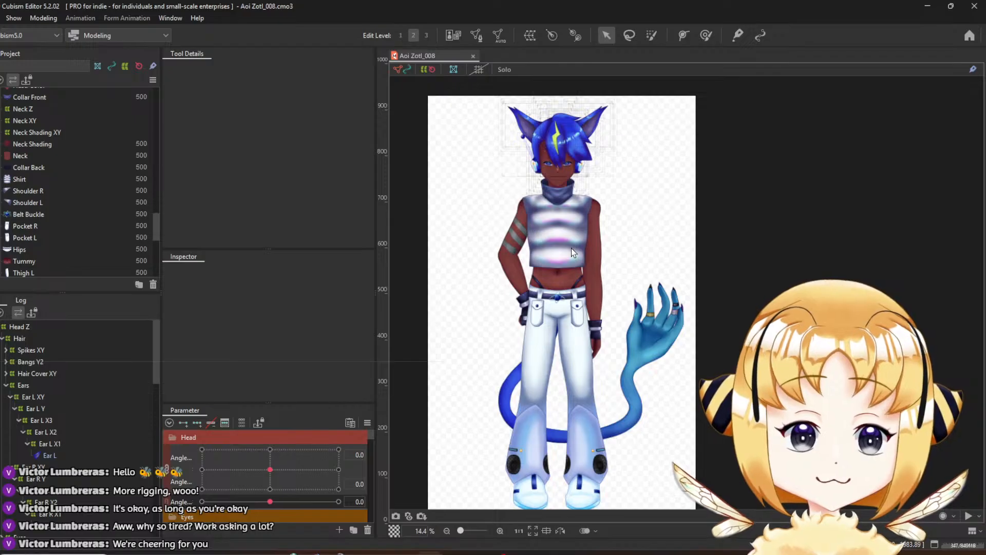
pyautogui.scroll(-1, 567, 246)
pyautogui.scroll(1, 567, 246)
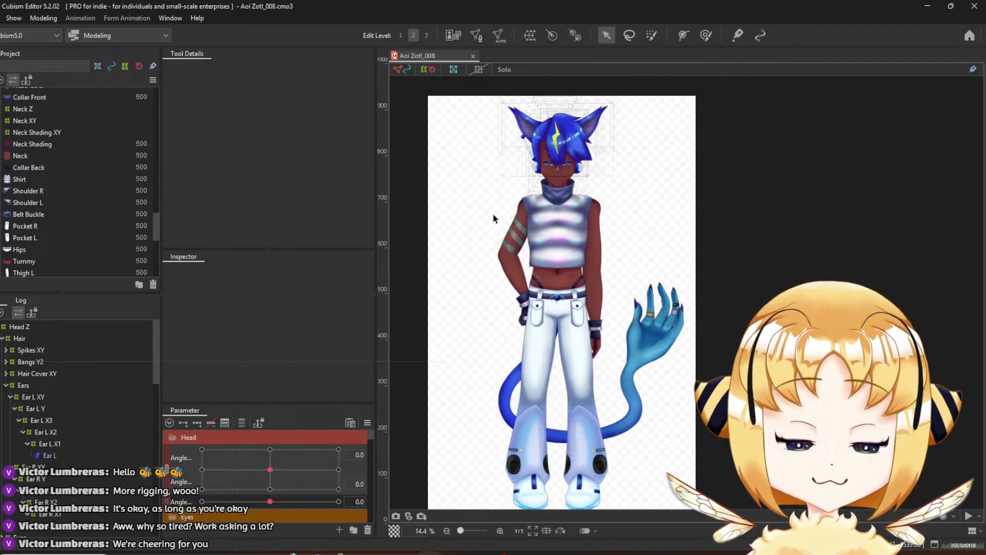
pyautogui.scroll(3, 493, 218)
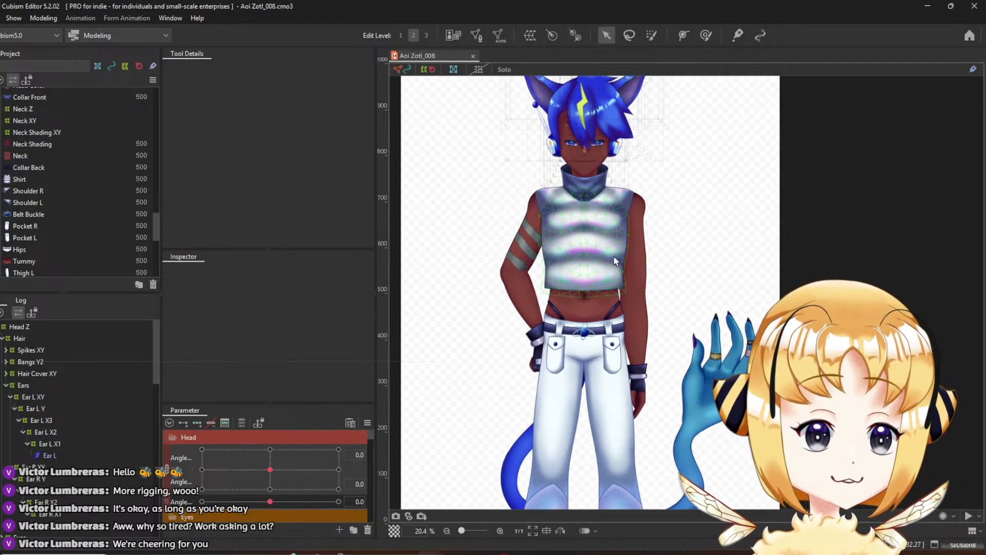
pyautogui.scroll(3, 614, 257)
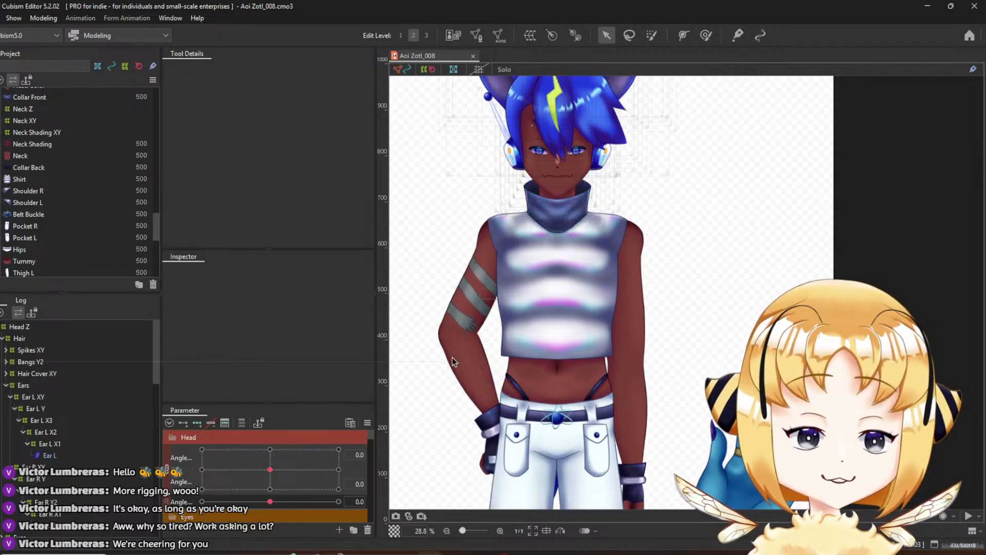
pyautogui.scroll(-1, 559, 368)
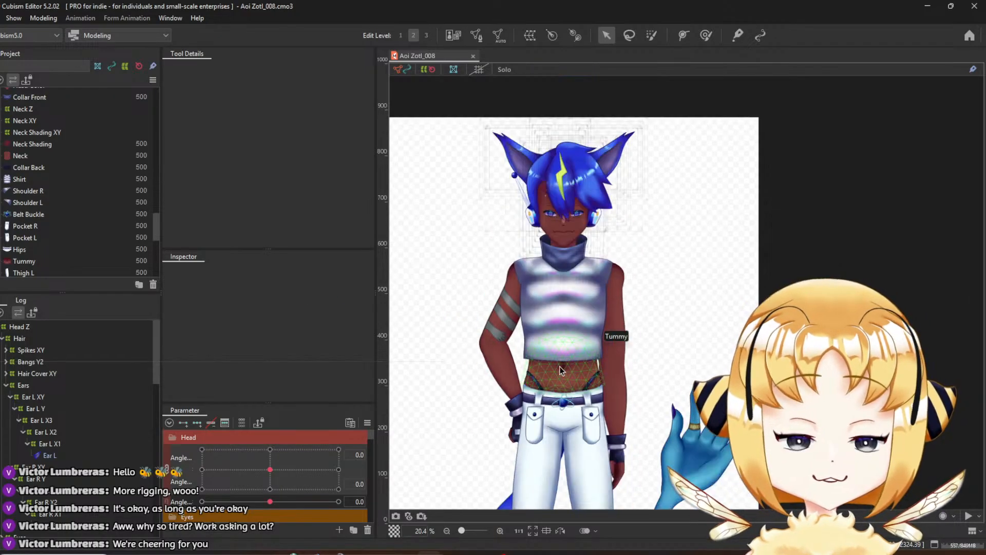
# Move the Pocket R mesh slightly down and inward on the front of the trousers
pyautogui.scroll(2, 559, 366)
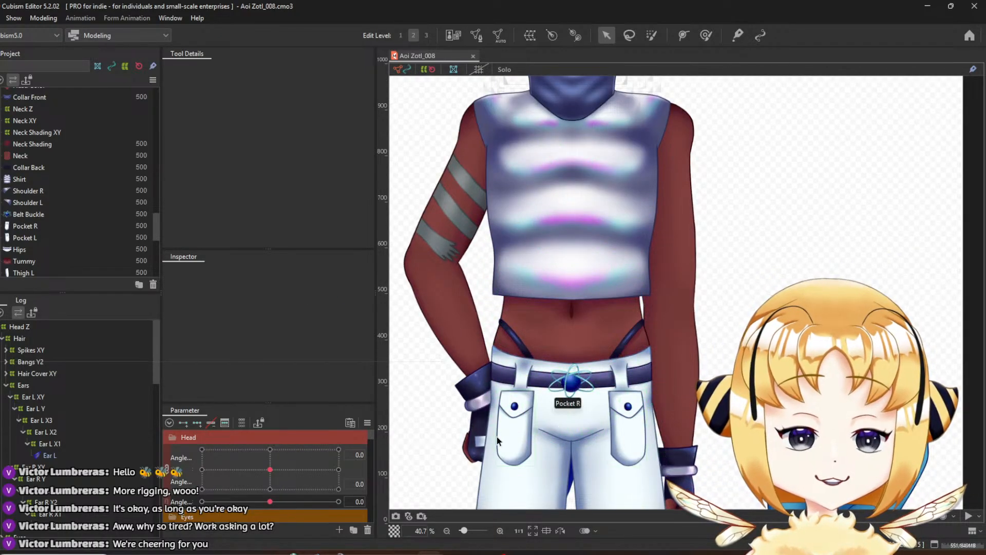
pyautogui.scroll(1, 535, 425)
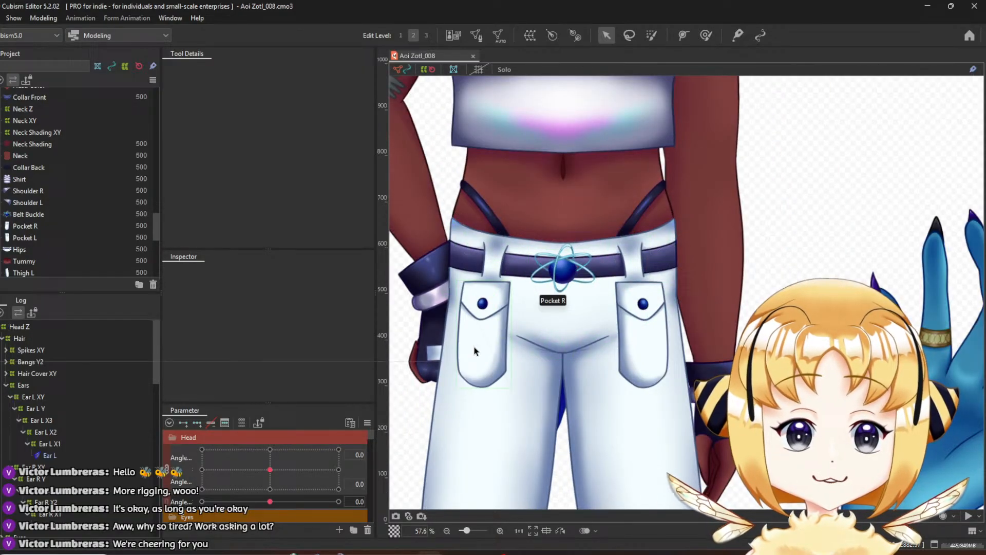
pyautogui.click(479, 338)
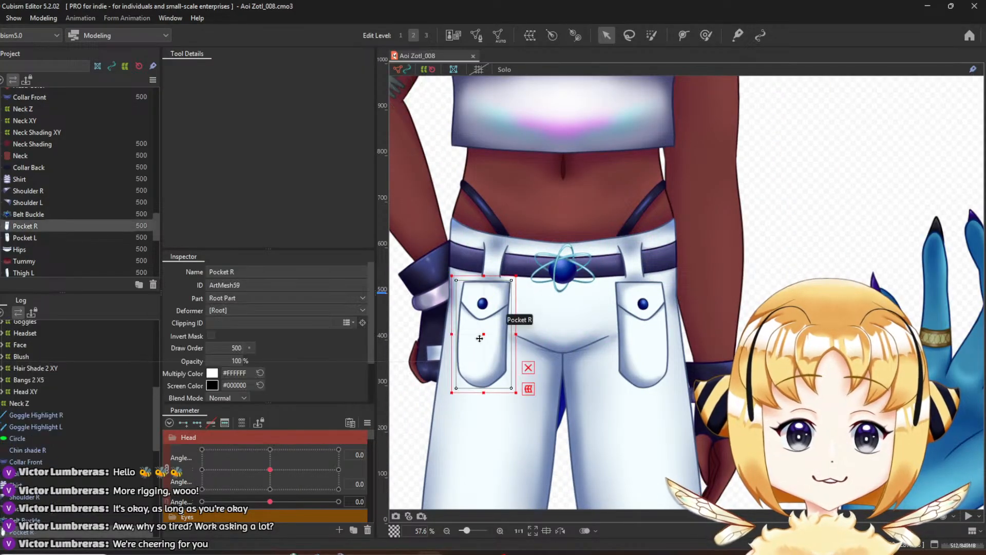
pyautogui.moveTo(479, 338); pyautogui.dragTo(487, 354)
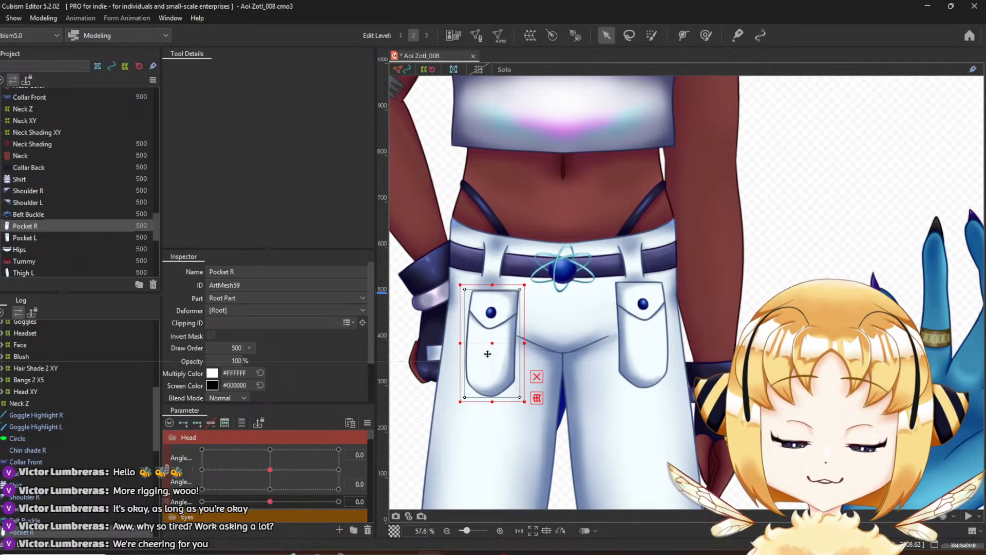
pyautogui.scroll(-2, 570, 399)
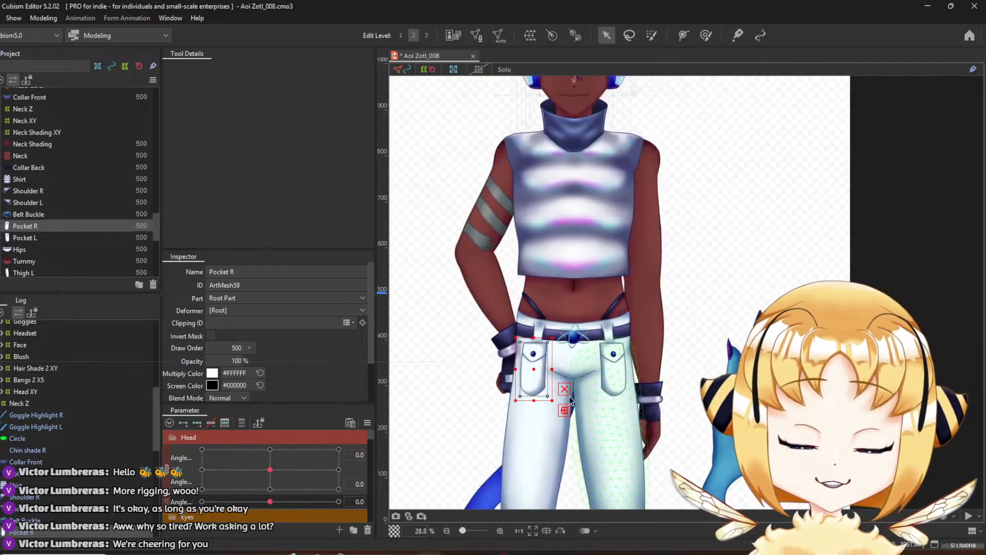
pyautogui.scroll(-1, 597, 324)
pyautogui.scroll(1, 574, 383)
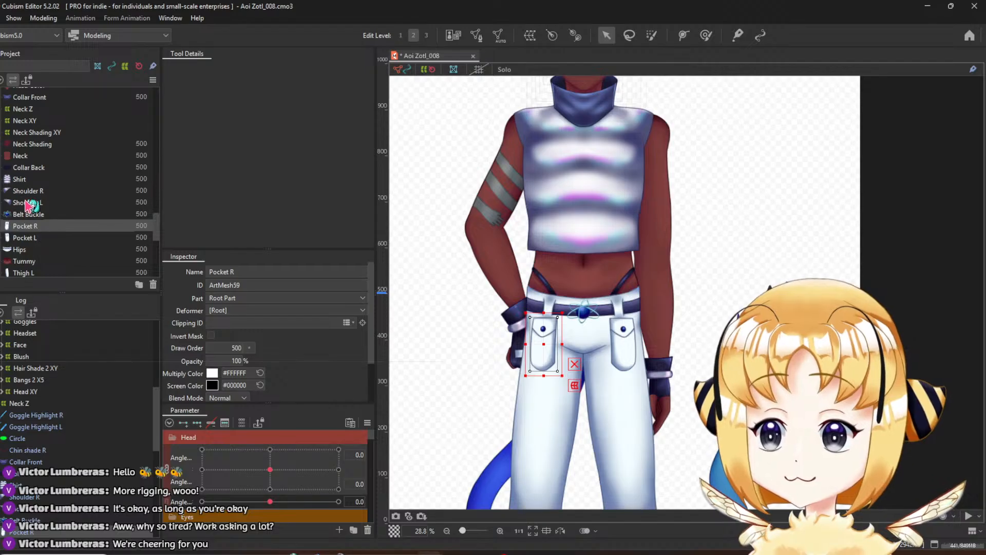
# Open the Thigh L and Hips meshes together for mesh editing
pyautogui.scroll(-1, 36, 249)
pyautogui.click(23, 230)
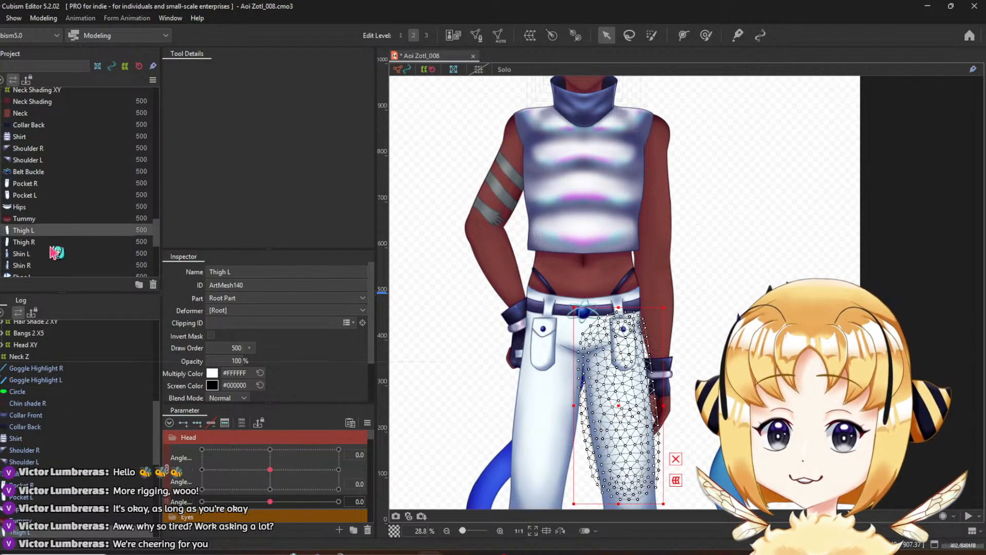
pyautogui.scroll(3, 618, 239)
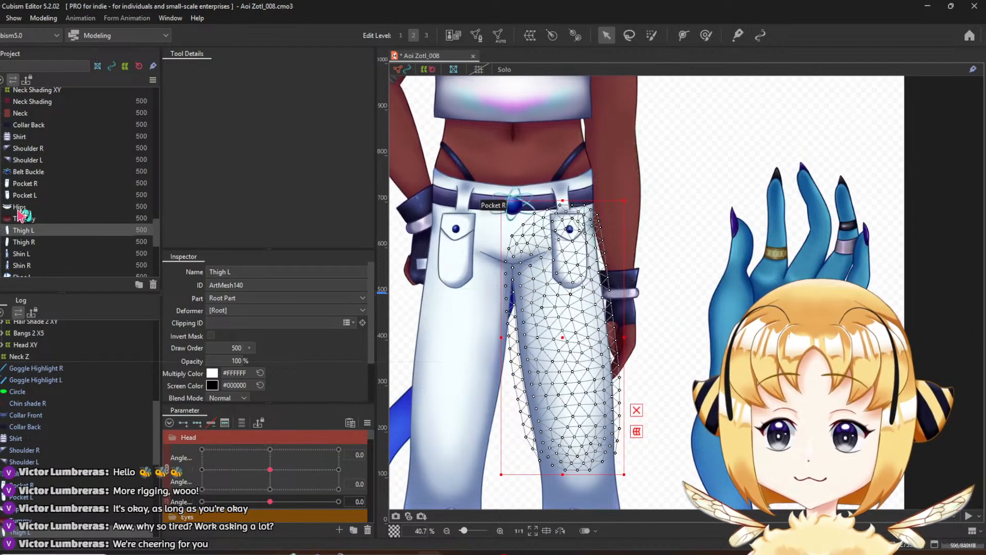
pyautogui.keyDown('ctrl'); pyautogui.click(22, 207); pyautogui.keyUp('ctrl')
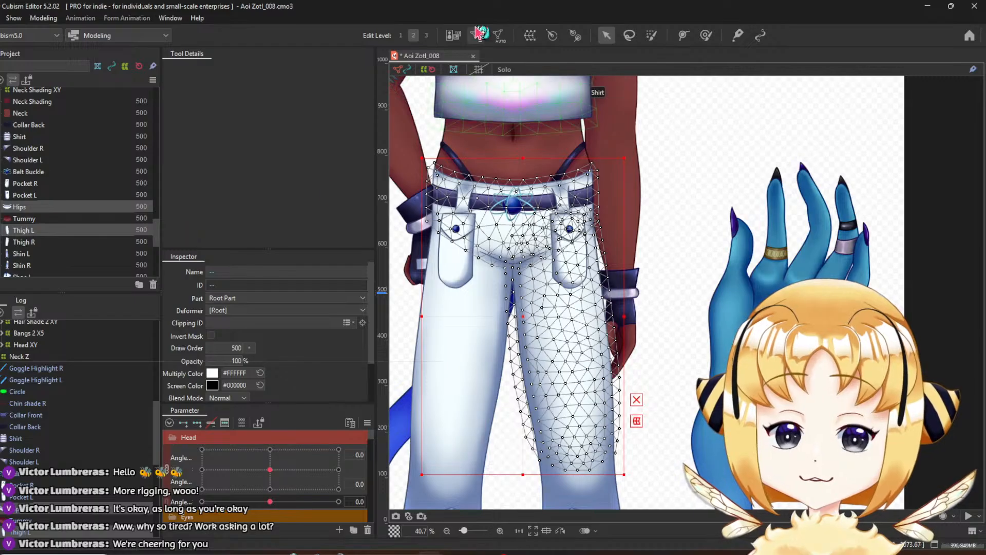
pyautogui.scroll(-3, 596, 216)
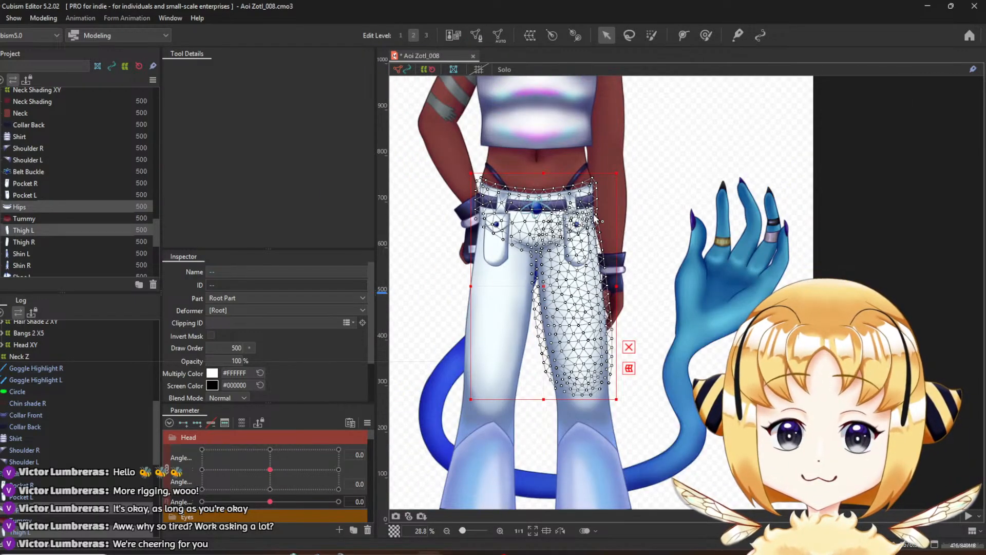
pyautogui.scroll(3, 596, 217)
pyautogui.click(476, 36)
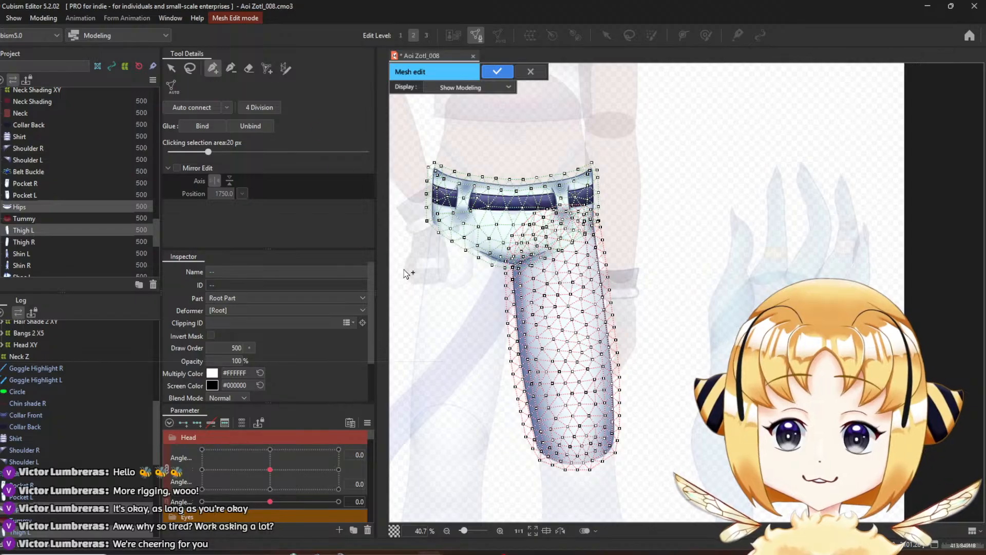
# Erase the upper vertices of the Thigh L mesh where it overlaps the hips
pyautogui.click(171, 71)
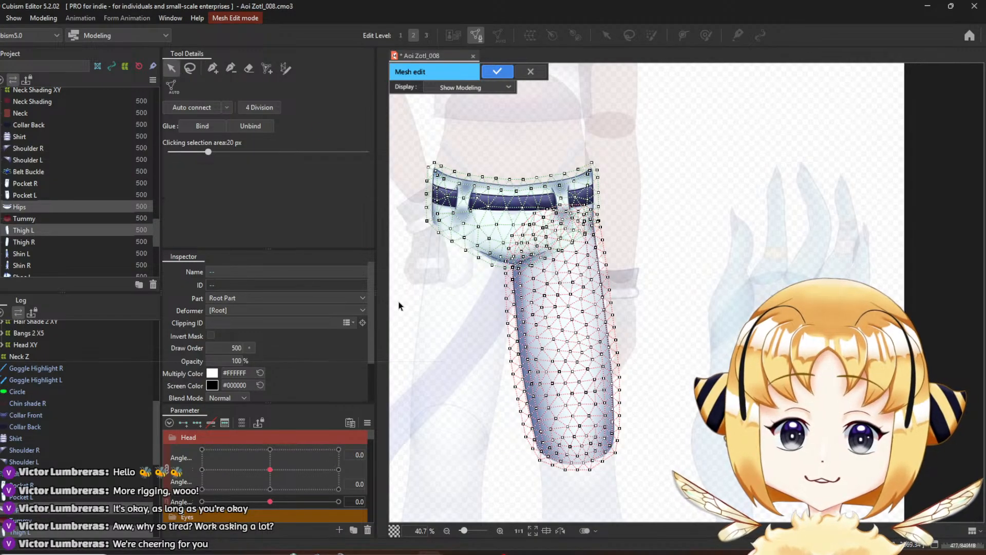
pyautogui.click(498, 333)
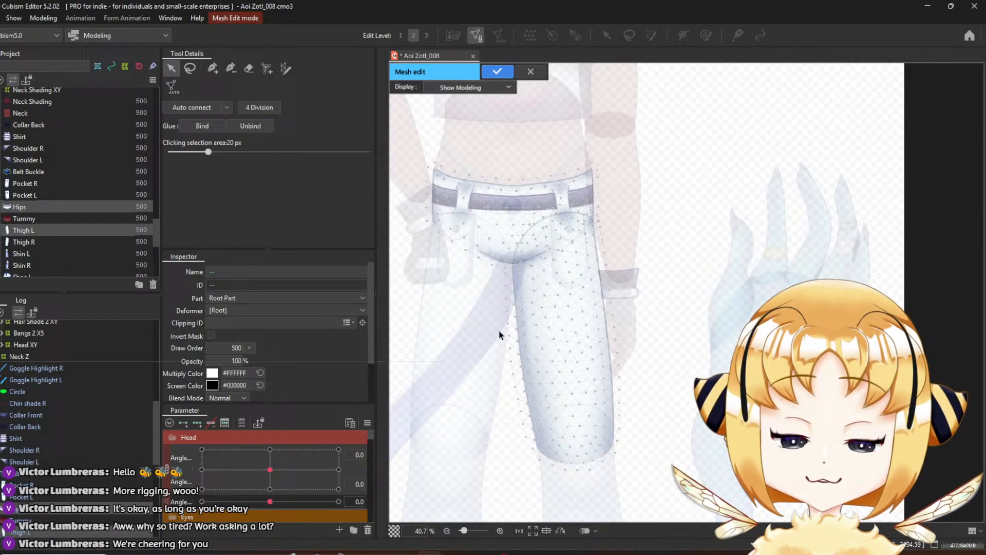
pyautogui.click(584, 404)
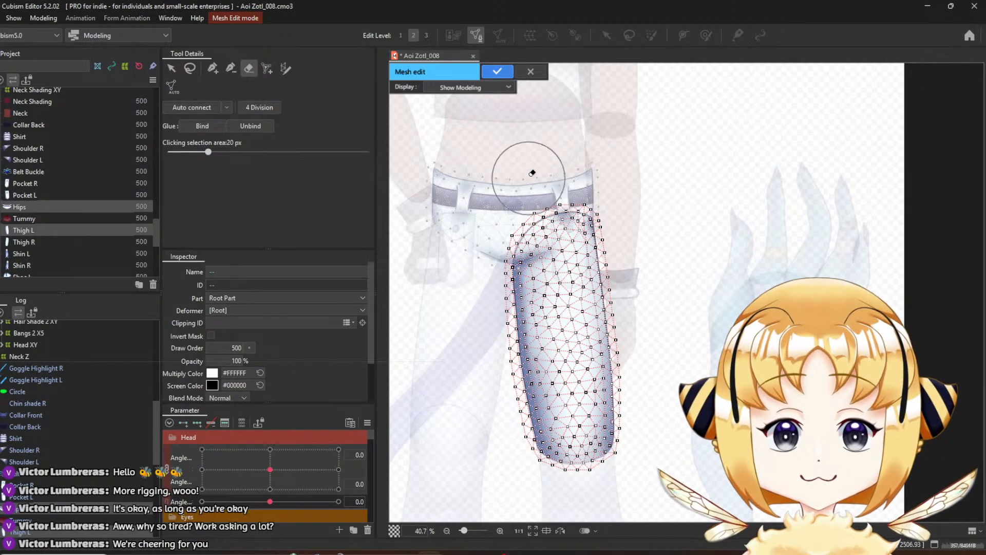
pyautogui.moveTo(488, 224)
pyautogui.mouseDown()
pyautogui.moveTo(562, 184)
pyautogui.moveTo(496, 233)
pyautogui.moveTo(556, 191)
pyautogui.moveTo(511, 233)
pyautogui.moveTo(565, 194)
pyautogui.mouseUp()
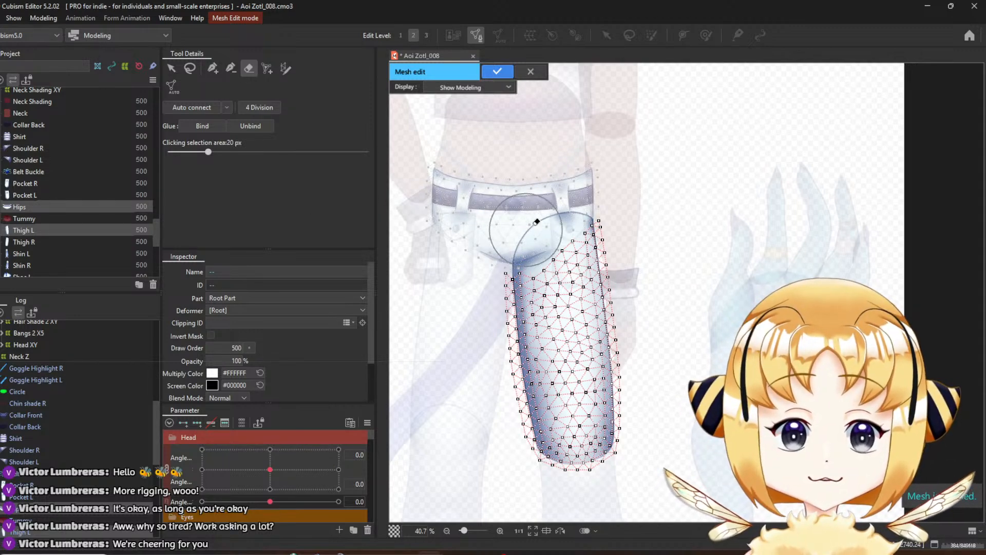
pyautogui.scroll(3, 426, 216)
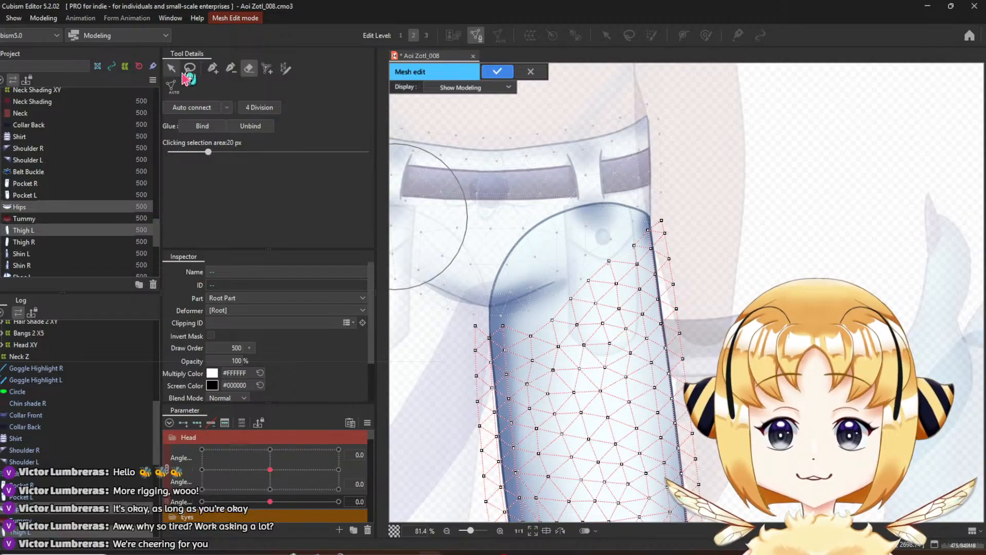
# Draw a new outer edge of vertices around the top of Thigh L, following the Hips mesh points up to the outer hip
pyautogui.click(213, 68)
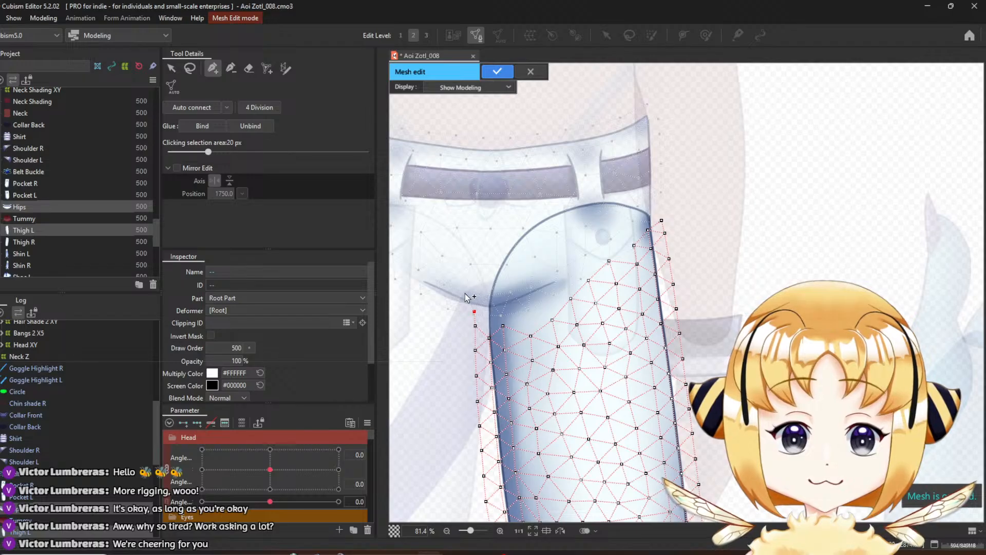
pyautogui.click(471, 262)
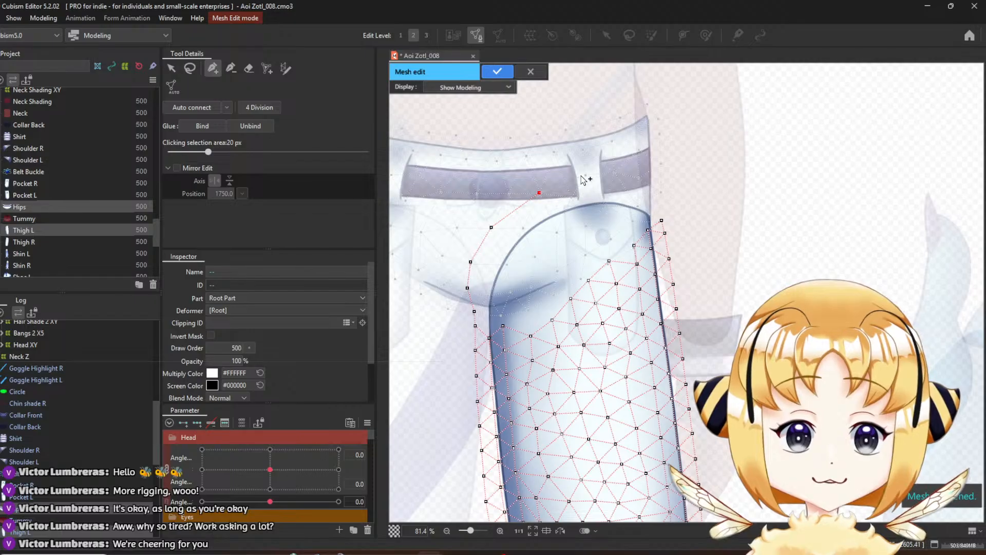
pyautogui.click(572, 195)
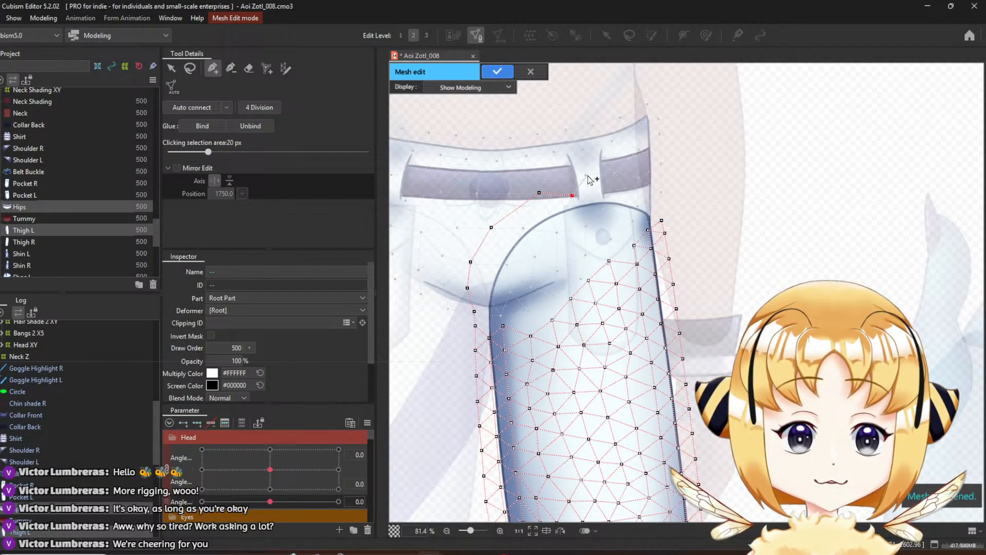
pyautogui.click(615, 172)
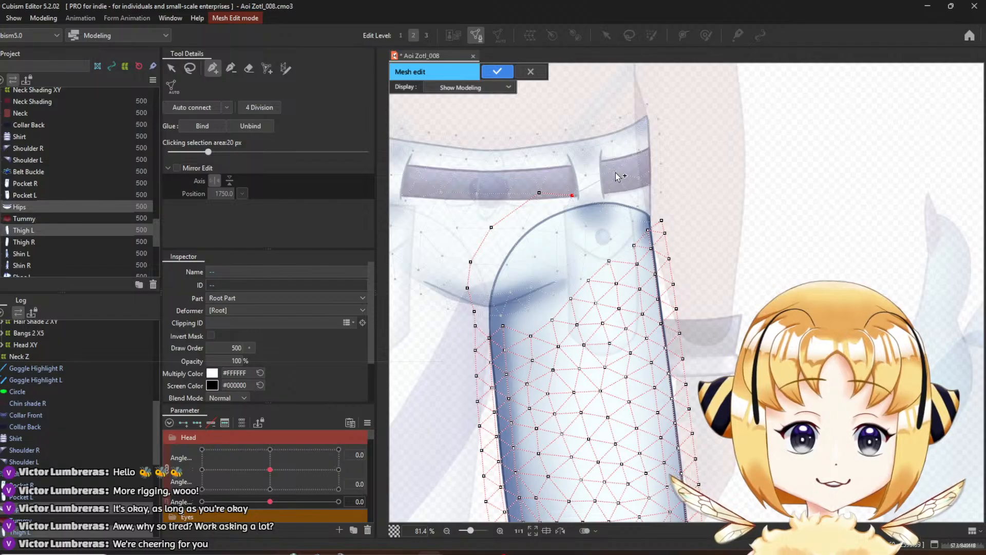
pyautogui.click(637, 204)
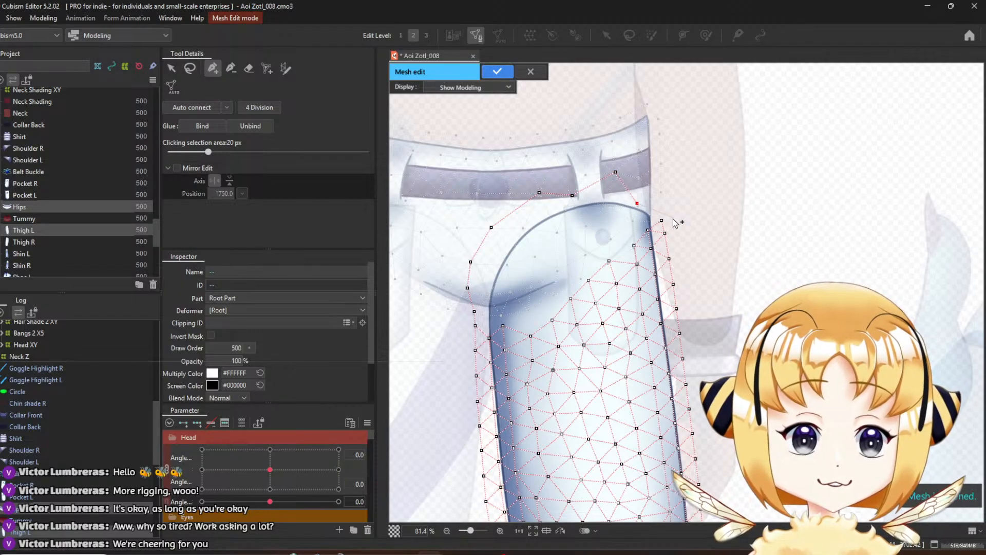
pyautogui.click(665, 221)
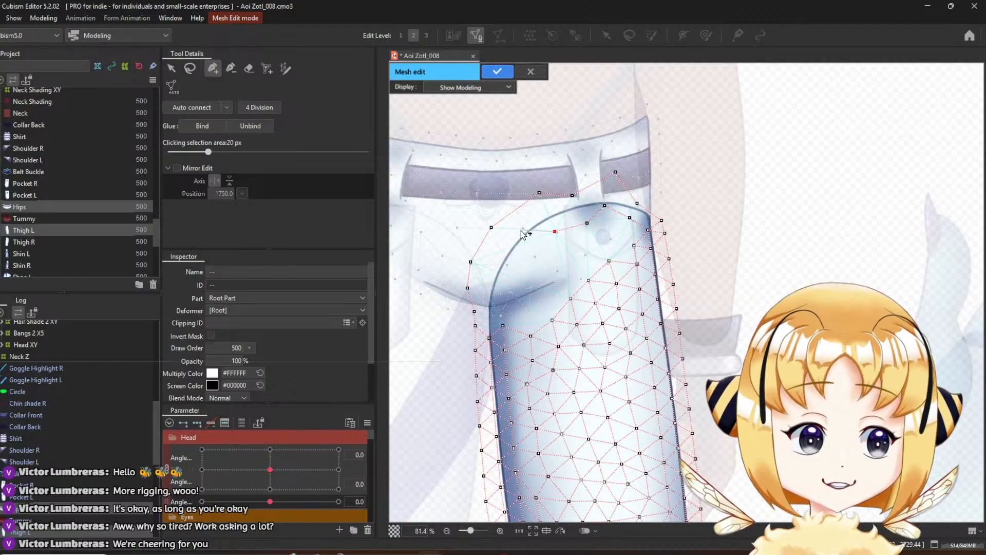
# Add two rows of inner vertices across the top of Thigh L, matching the Hips mesh points and connecting to the outline
pyautogui.click(519, 230)
pyautogui.click(492, 227)
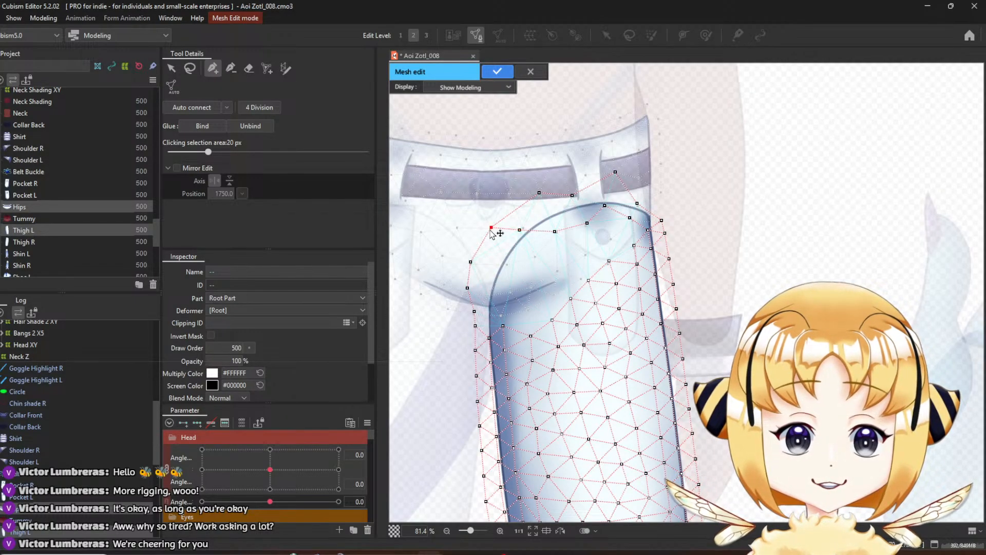
pyautogui.click(508, 266)
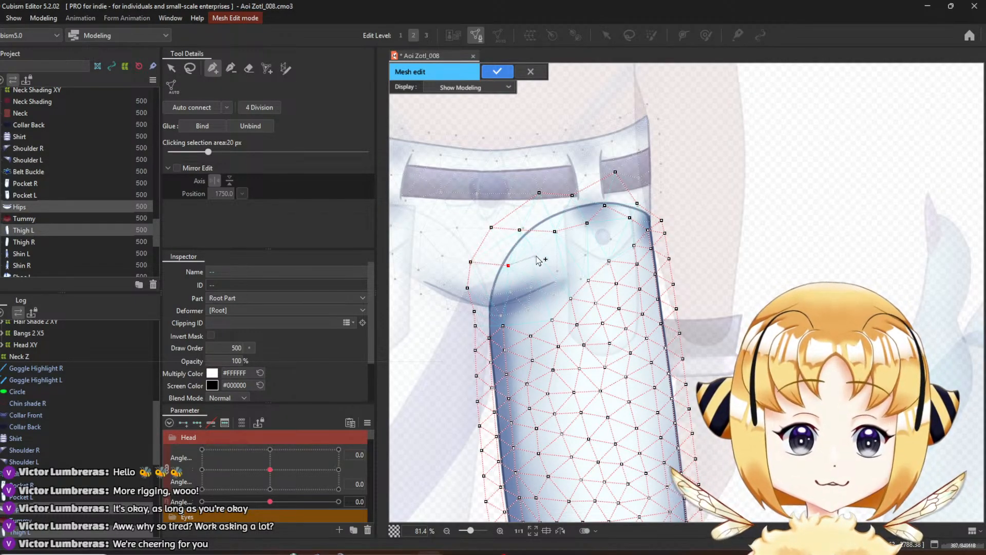
pyautogui.click(554, 268)
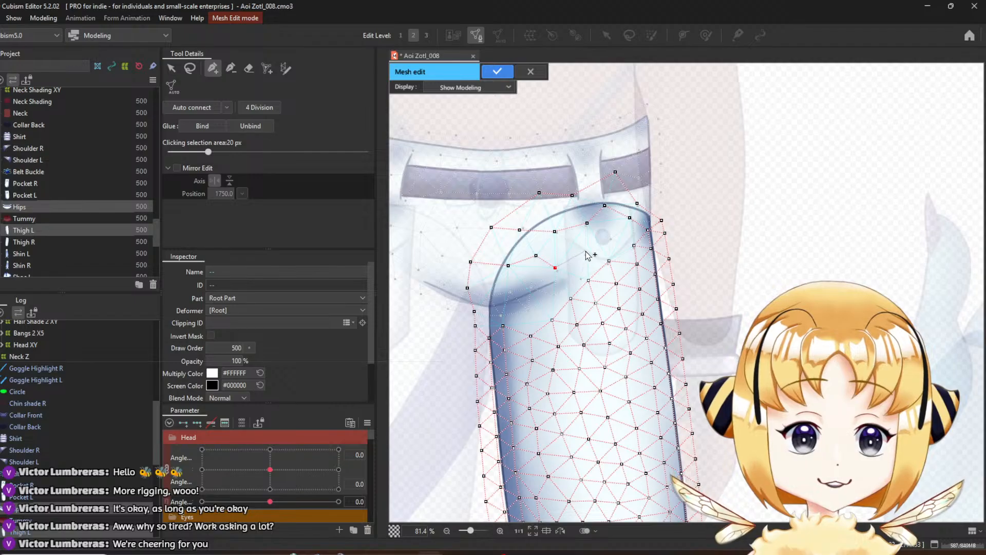
pyautogui.click(585, 251)
pyautogui.click(609, 238)
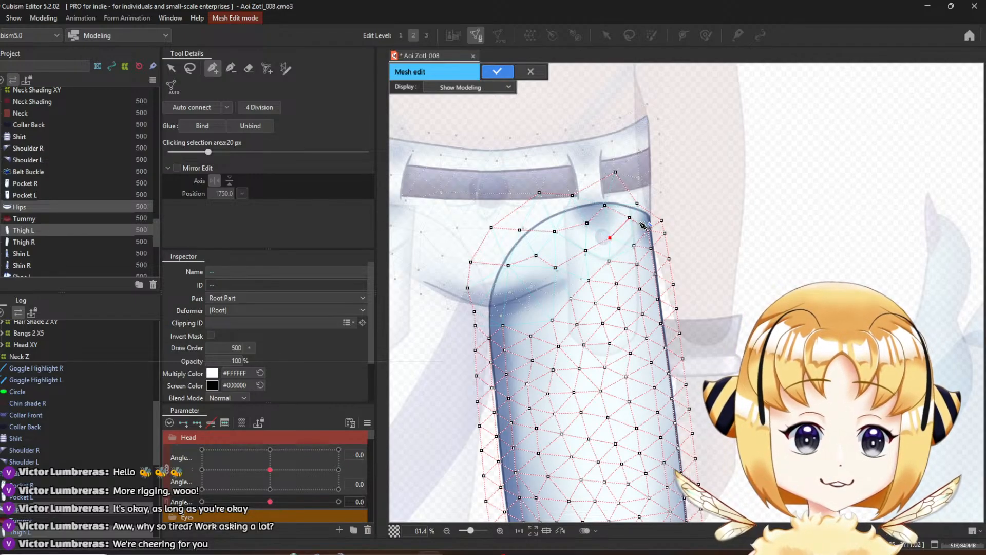
pyautogui.click(630, 217)
pyautogui.click(647, 229)
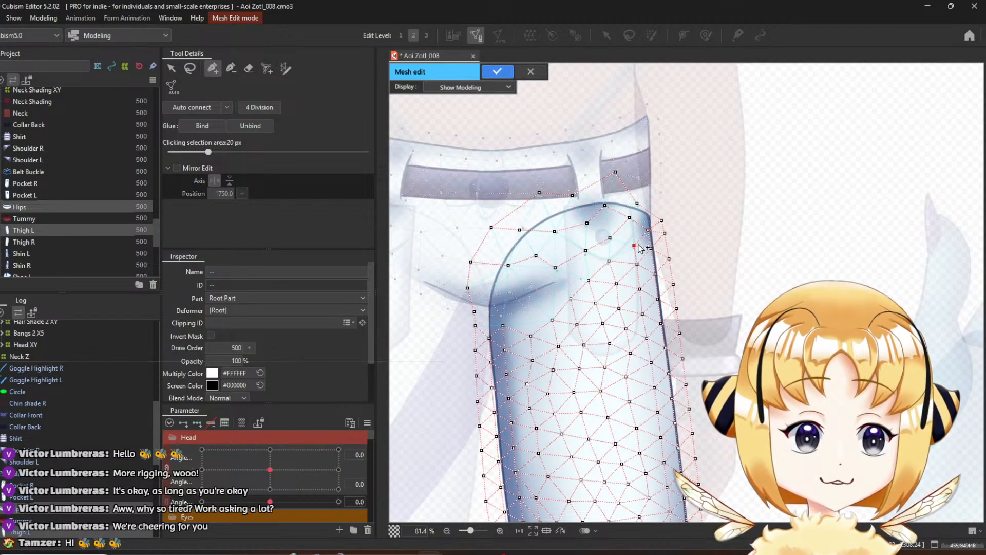
# Fill the remaining gap near the crotch line of Thigh L with connected vertices aligned to the Hips mesh points
pyautogui.click(584, 277)
pyautogui.moveTo(584, 278); pyautogui.dragTo(581, 281)
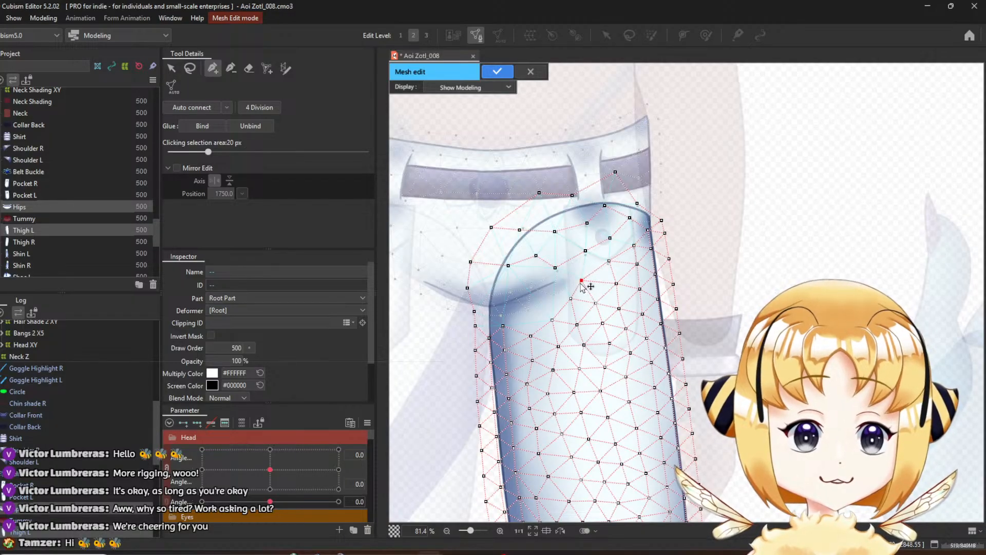
pyautogui.click(555, 297)
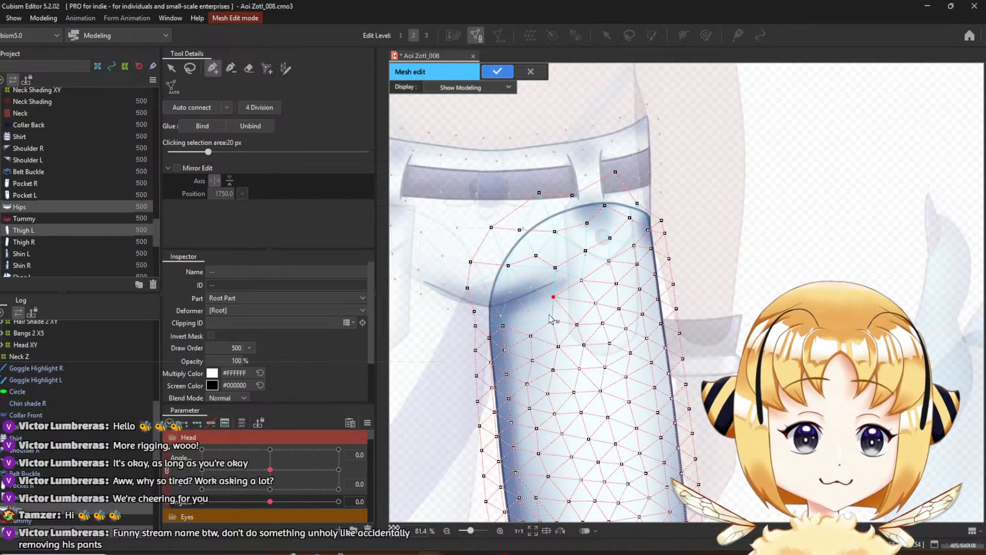
pyautogui.click(529, 312)
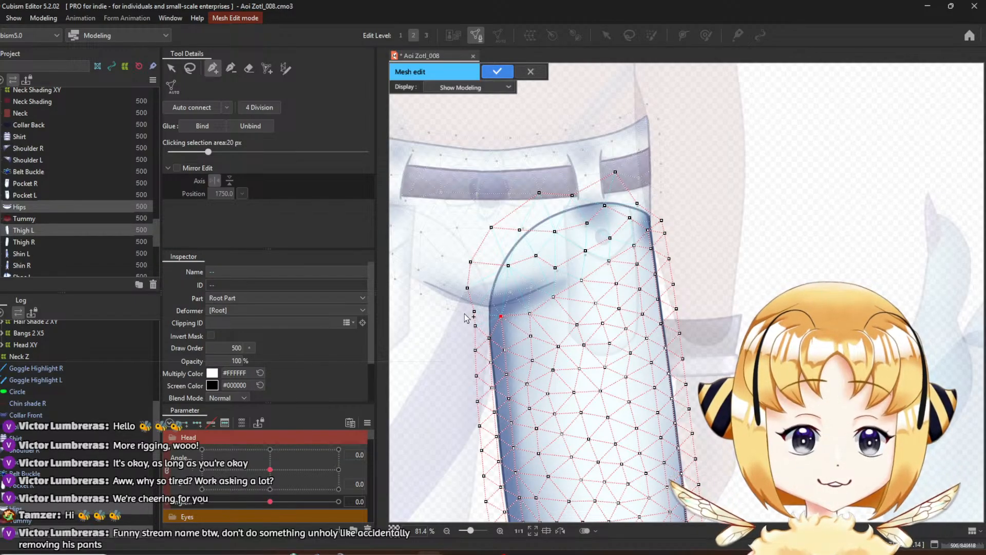
pyautogui.moveTo(474, 314); pyautogui.dragTo(472, 315)
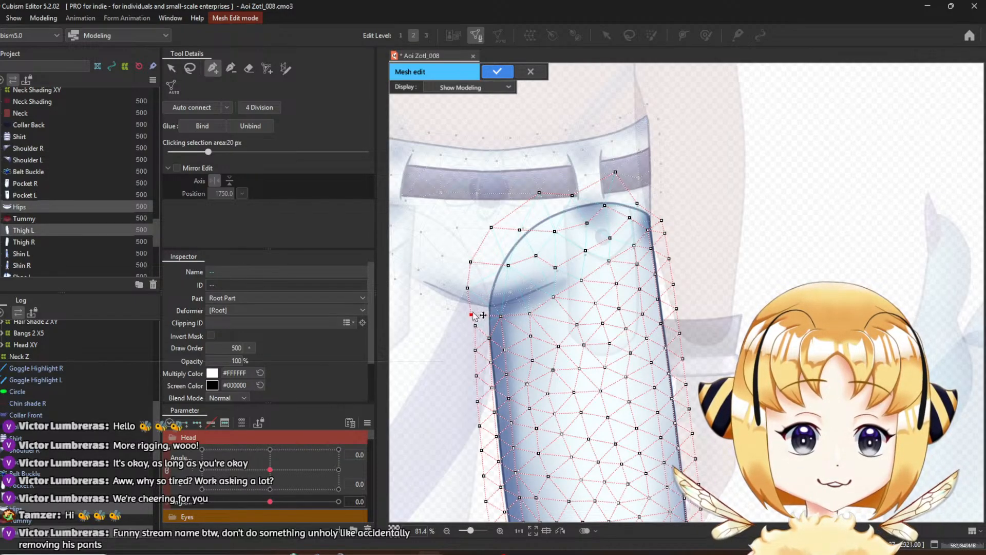
pyautogui.click(486, 294)
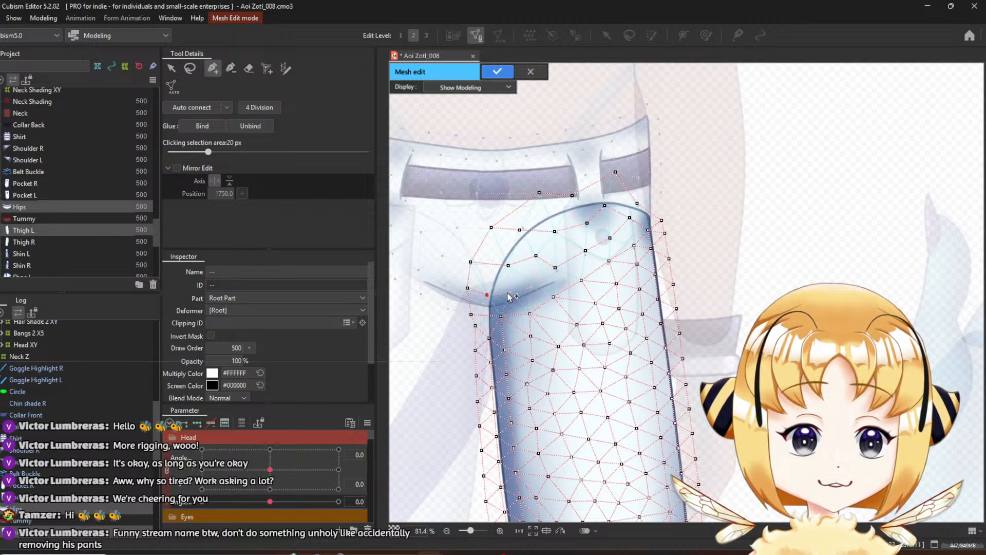
pyautogui.click(532, 284)
pyautogui.click(555, 268)
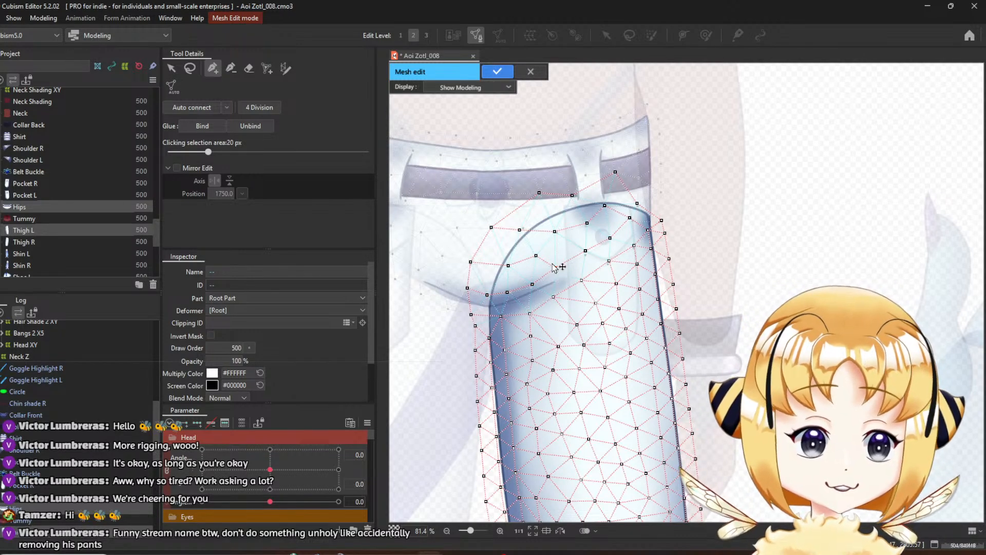
# Bind the overlapping vertices of Thigh L and Hips with glue around the upper thigh, and apply the mesh edit
pyautogui.scroll(-3, 563, 271)
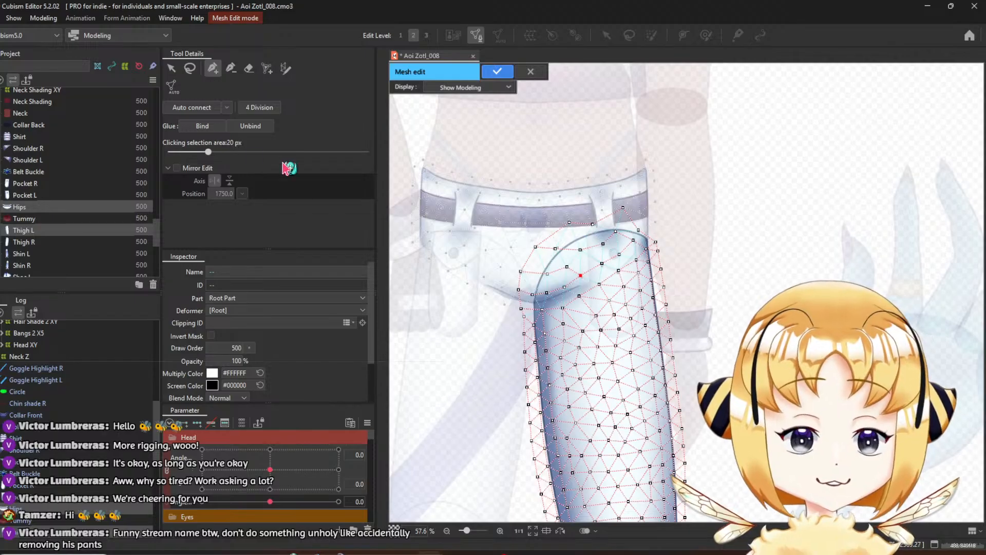
pyautogui.click(171, 68)
pyautogui.click(557, 202)
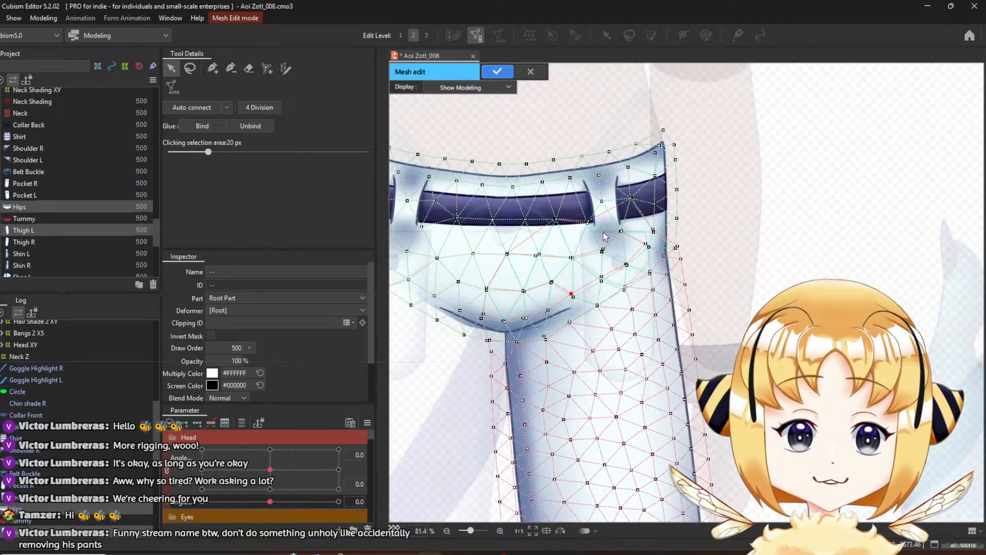
pyautogui.scroll(3, 557, 202)
pyautogui.click(190, 67)
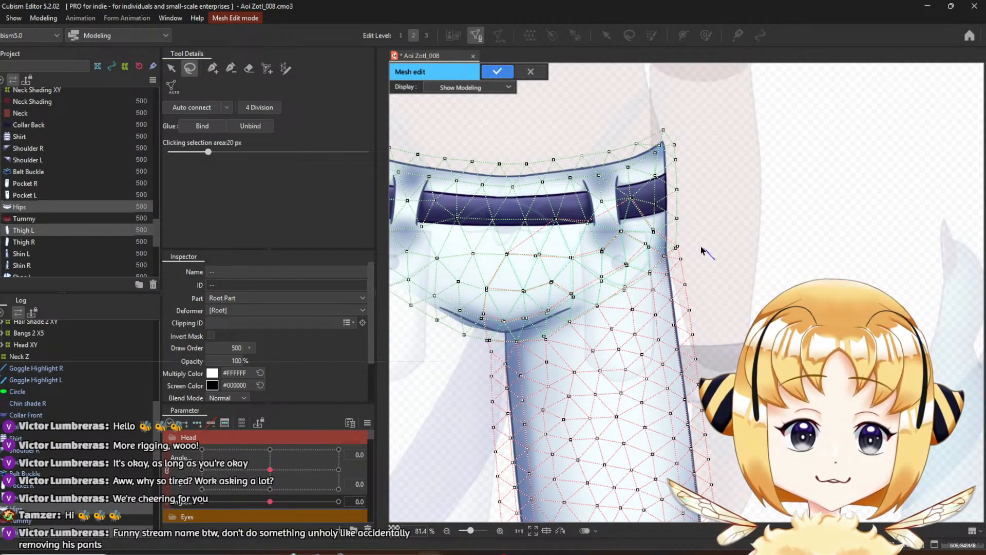
pyautogui.moveTo(702, 251)
pyautogui.mouseDown()
pyautogui.moveTo(629, 193)
pyautogui.moveTo(584, 220)
pyautogui.moveTo(546, 218)
pyautogui.moveTo(497, 257)
pyautogui.moveTo(479, 344)
pyautogui.moveTo(554, 346)
pyautogui.moveTo(598, 305)
pyautogui.moveTo(642, 289)
pyautogui.mouseUp()
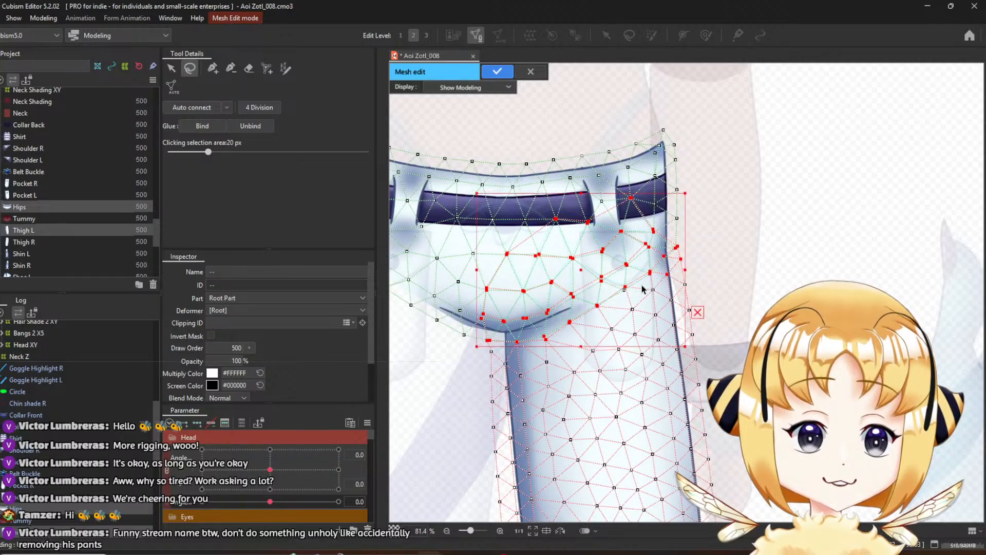
pyautogui.click(642, 284)
pyautogui.moveTo(673, 225)
pyautogui.mouseDown()
pyautogui.moveTo(631, 193)
pyautogui.moveTo(588, 214)
pyautogui.moveTo(564, 209)
pyautogui.moveTo(535, 220)
pyautogui.moveTo(500, 260)
pyautogui.moveTo(479, 300)
pyautogui.moveTo(487, 344)
pyautogui.moveTo(513, 353)
pyautogui.moveTo(587, 322)
pyautogui.mouseUp()
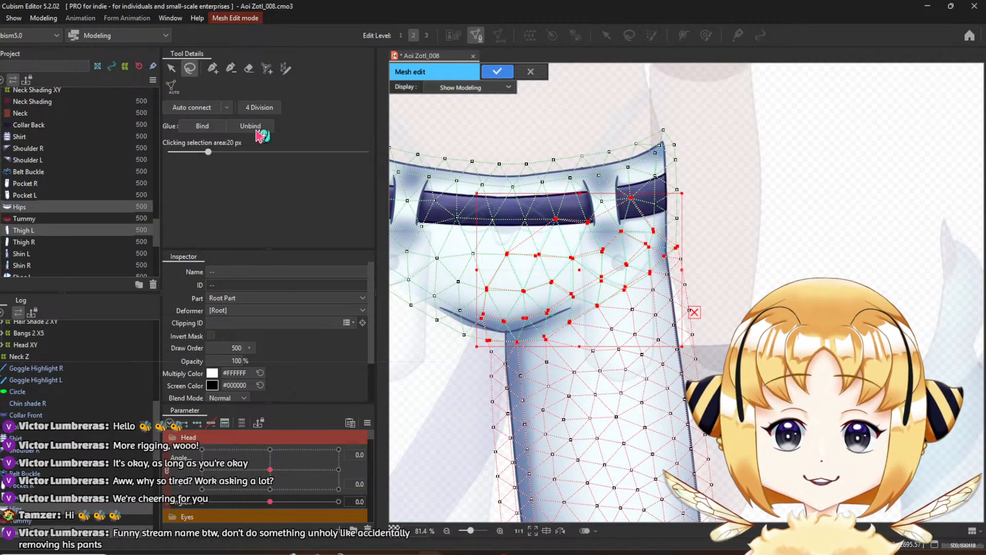
pyautogui.click(262, 108)
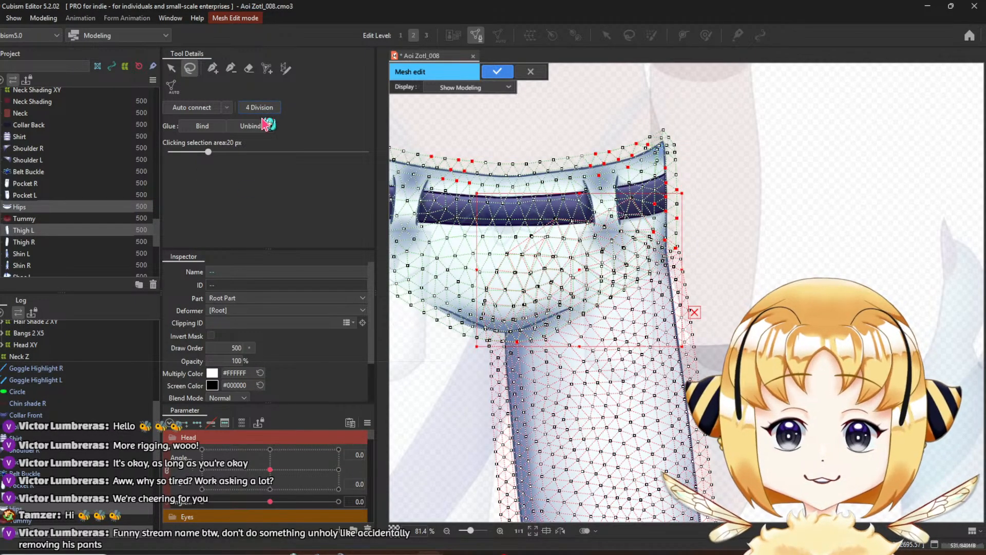
pyautogui.hotkey('ctrl', 'z')
pyautogui.click(189, 129)
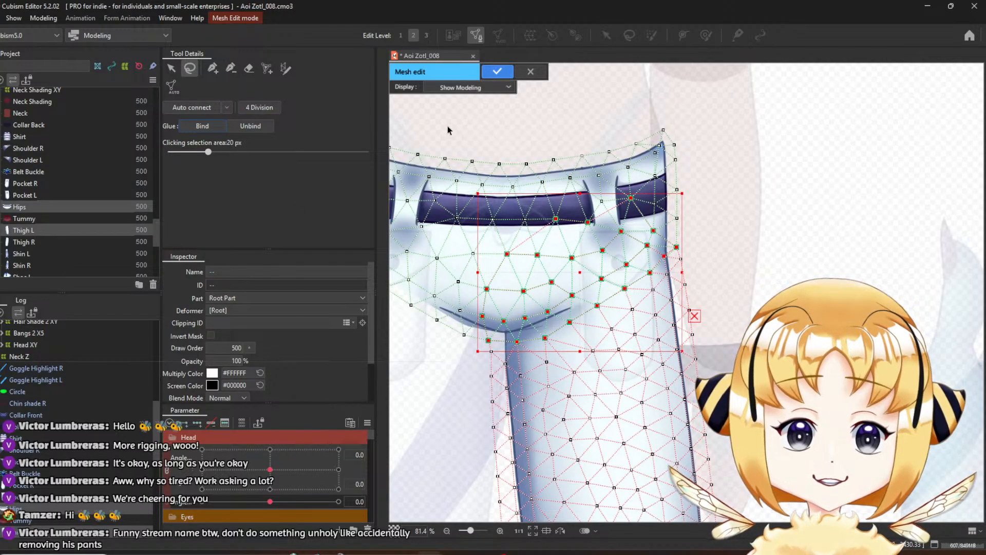
pyautogui.click(500, 71)
pyautogui.scroll(4, 711, 279)
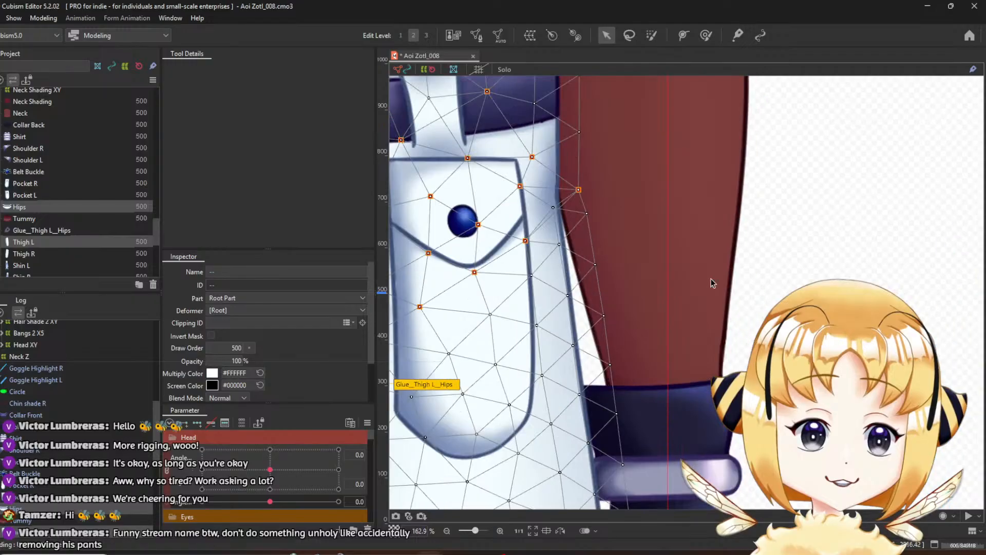
# Select Thigh R together with Hips and open both for mesh editing
pyautogui.scroll(-8, 671, 273)
pyautogui.scroll(4, 624, 276)
pyautogui.scroll(4, 626, 278)
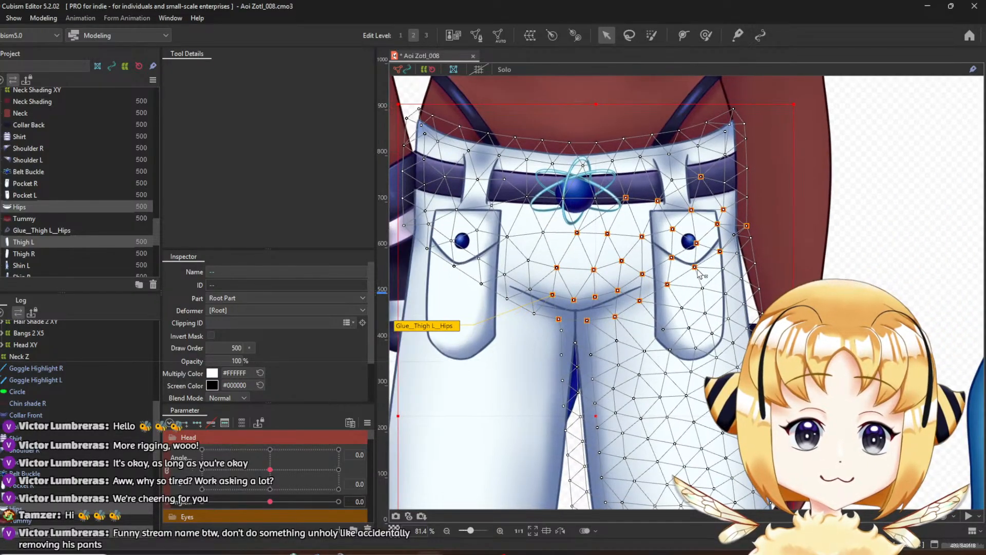
pyautogui.scroll(-6, 727, 268)
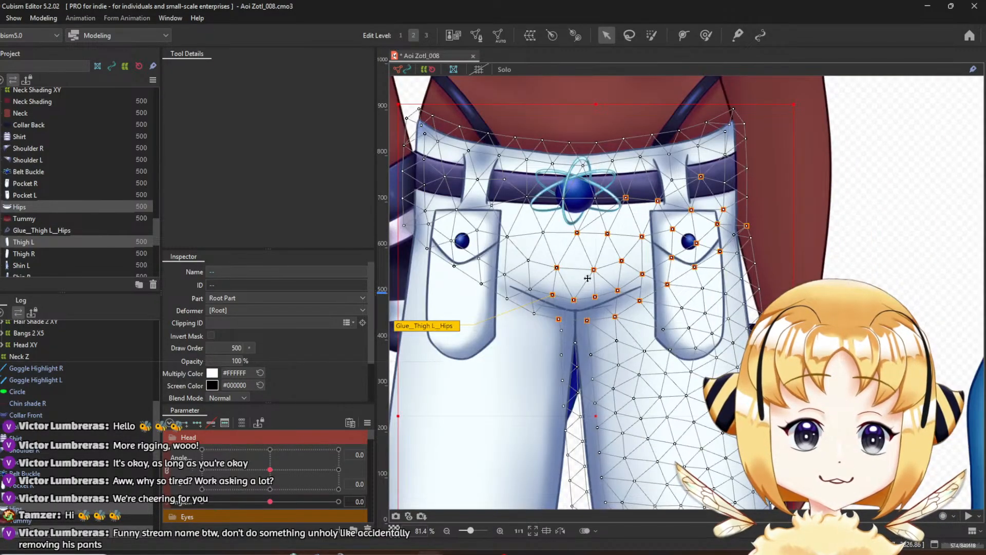
pyautogui.click(525, 329)
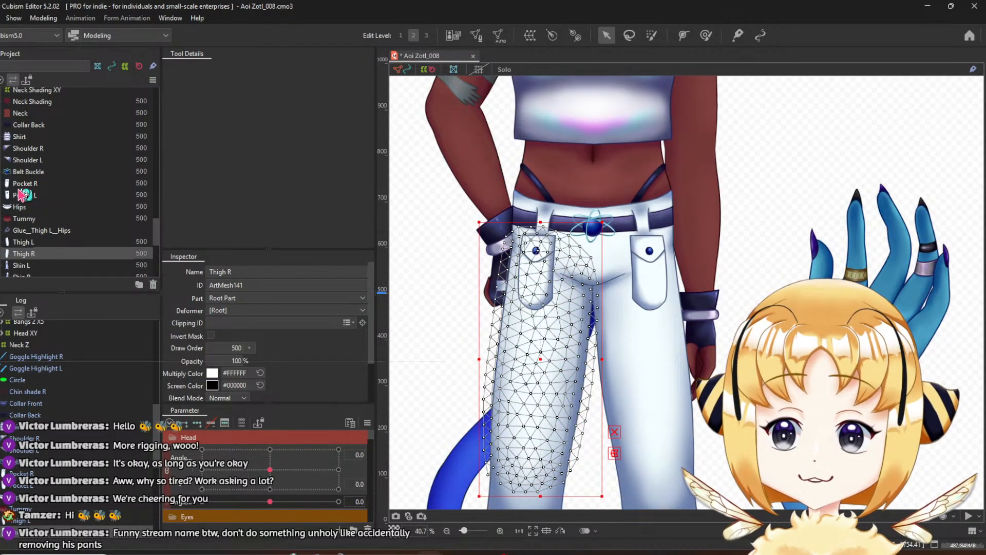
pyautogui.keyDown('ctrl'); pyautogui.click(48, 209); pyautogui.keyUp('ctrl')
pyautogui.scroll(1, 538, 268)
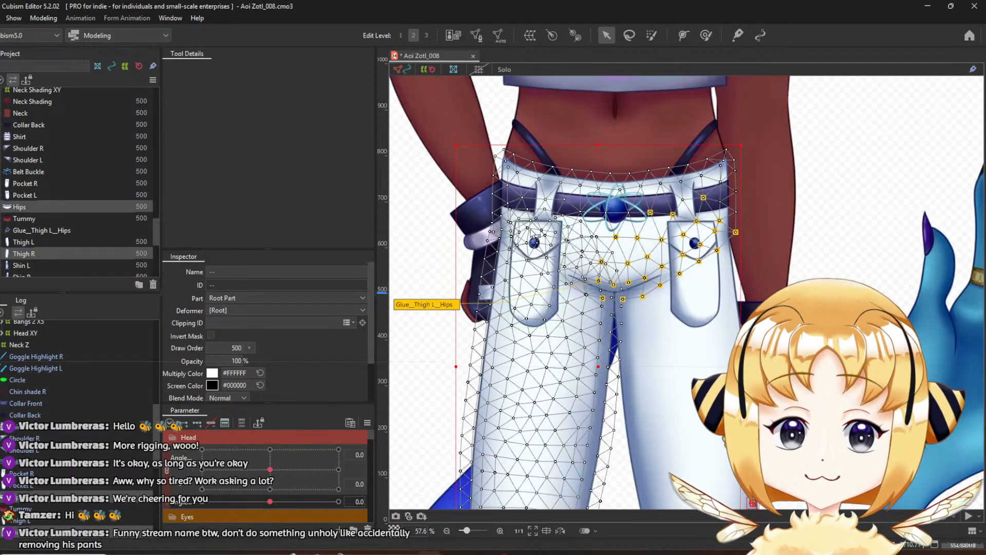
pyautogui.click(475, 36)
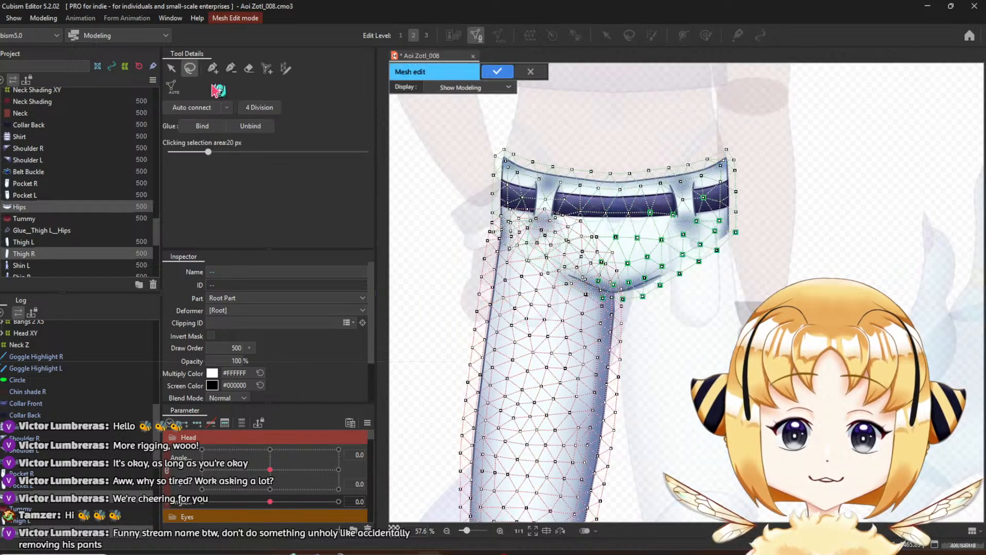
# Make Thigh R the mesh being edited and erase its vertices around the rounded top of the thigh
pyautogui.click(467, 201)
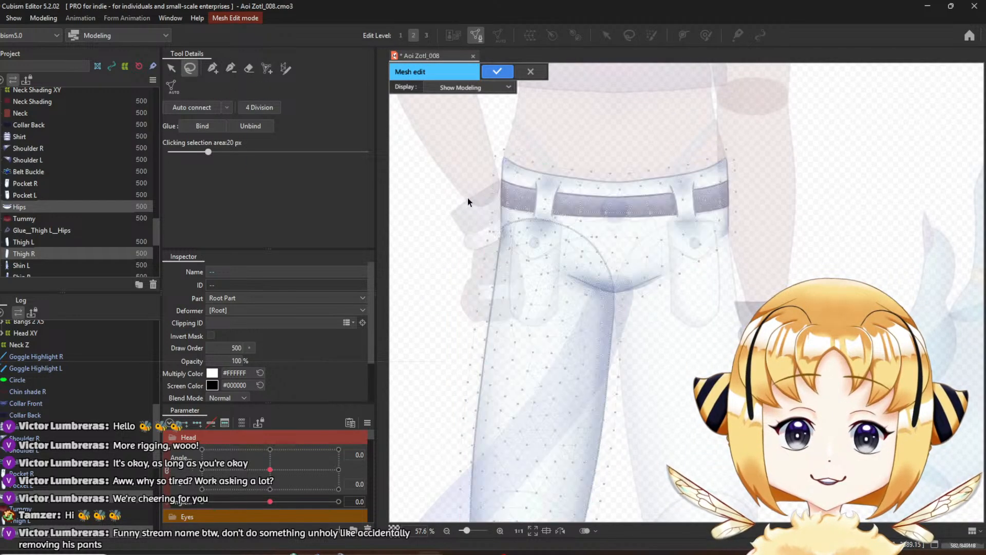
pyautogui.click(171, 68)
pyautogui.click(524, 282)
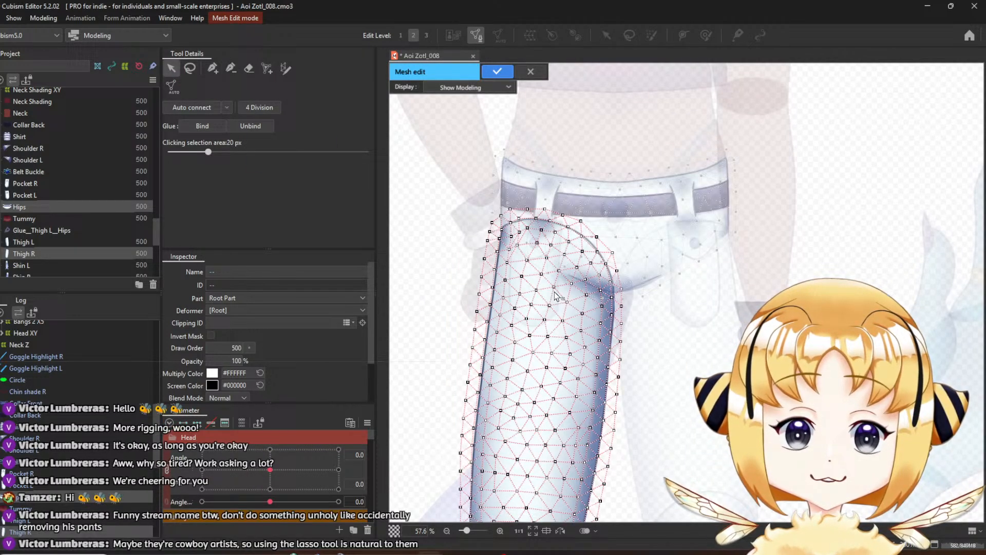
pyautogui.click(250, 69)
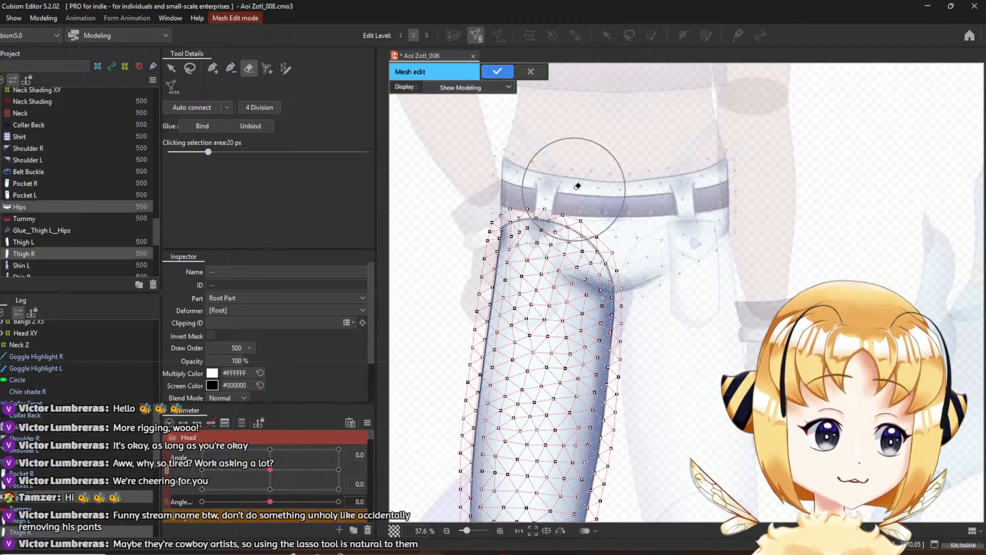
pyautogui.scroll(3, 577, 186)
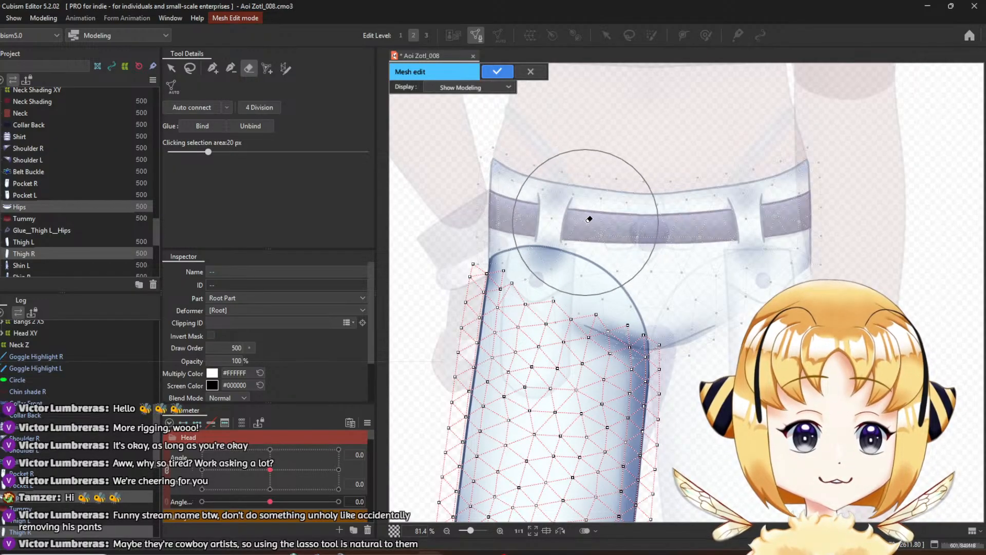
# Add and realign the uppermost remaining Thigh R vertices with the Hips mesh points, from the outer hip toward the crotch
pyautogui.click(213, 68)
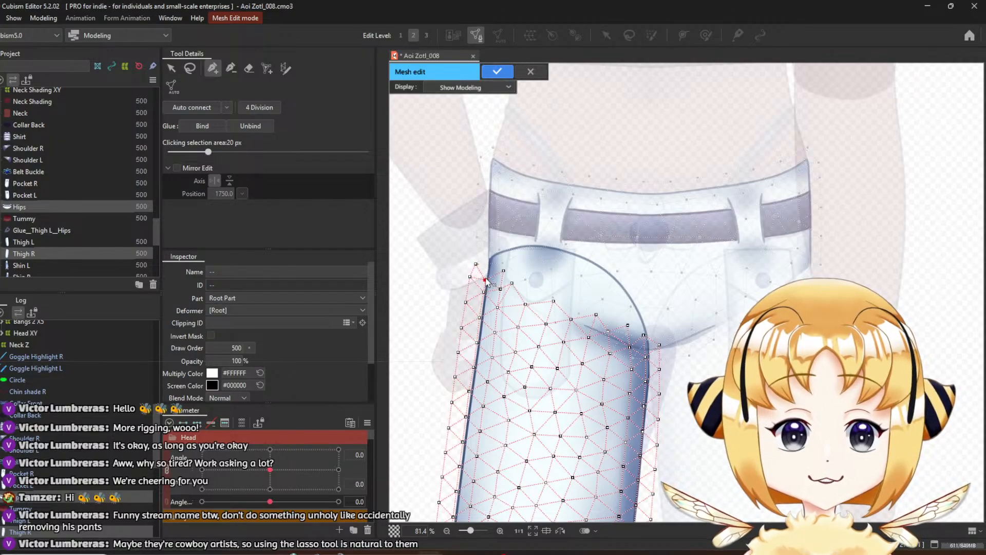
pyautogui.moveTo(504, 266); pyautogui.dragTo(526, 279)
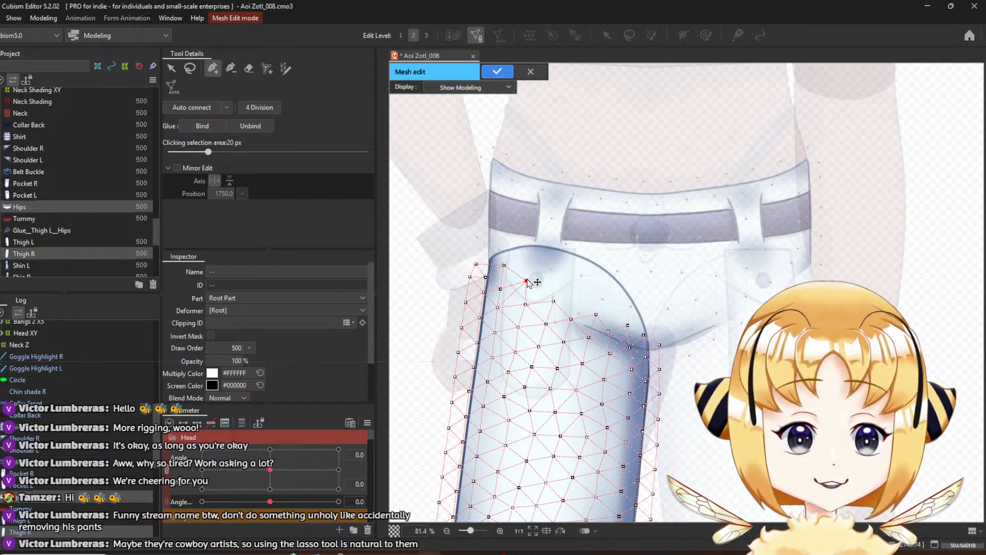
pyautogui.click(553, 298)
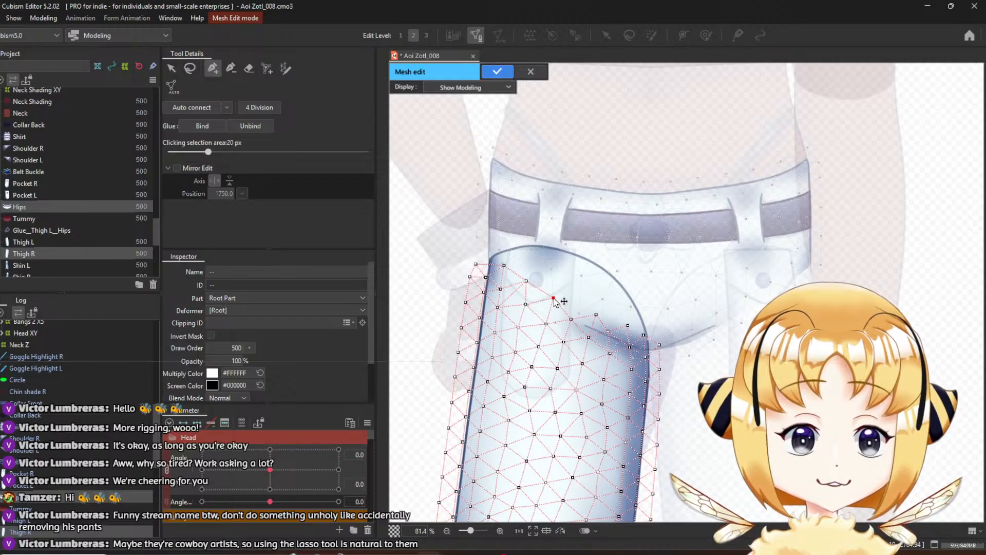
pyautogui.moveTo(577, 315); pyautogui.dragTo(578, 310)
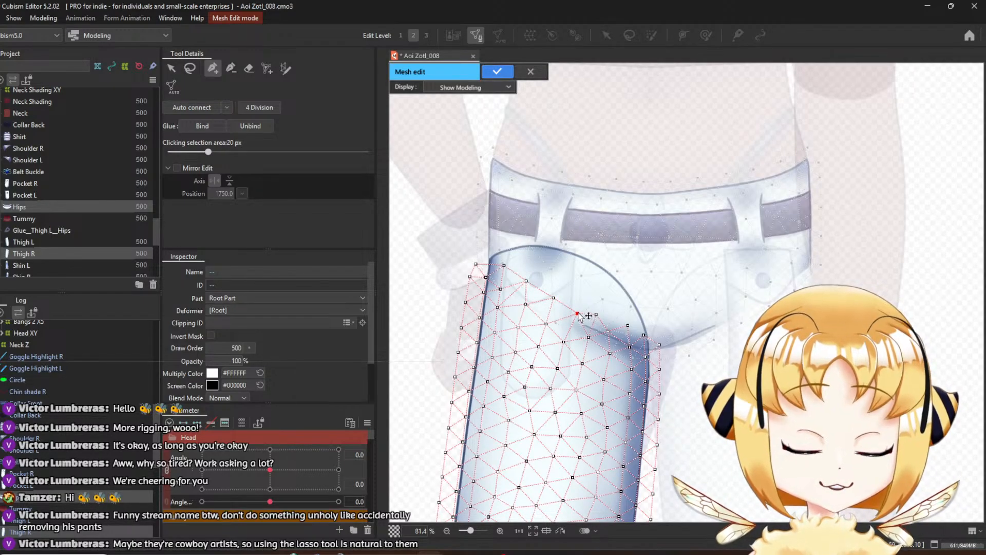
pyautogui.hotkey('ctrl', 'z')
pyautogui.click(580, 315)
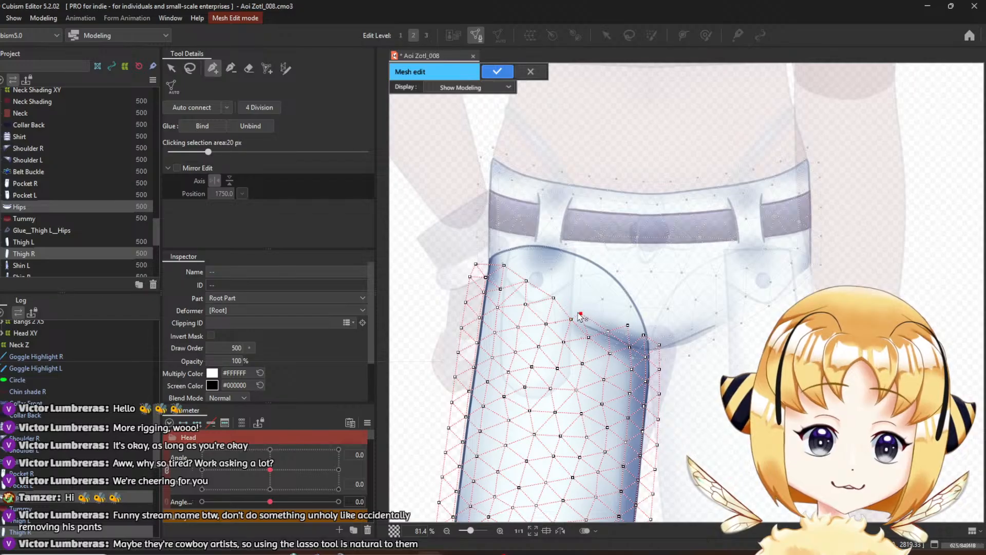
pyautogui.moveTo(574, 321); pyautogui.dragTo(569, 320)
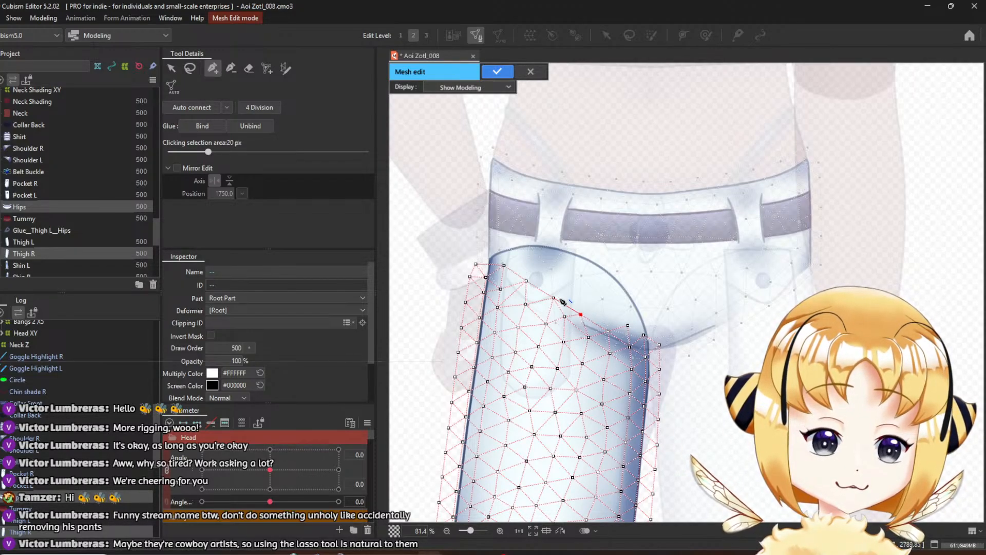
pyautogui.click(562, 301)
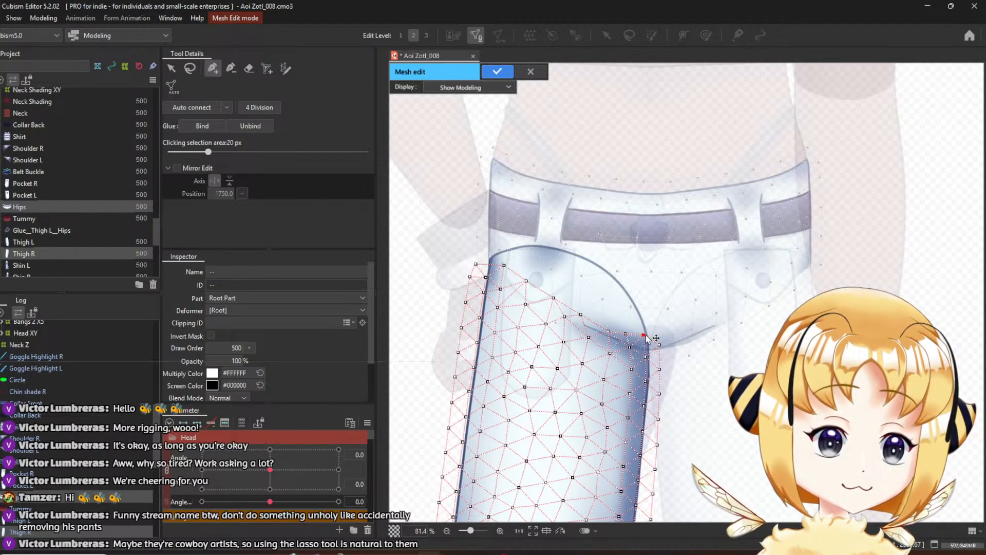
# Draw a new outer edge of vertices over the top of Thigh R, following the Hips mesh points from crotch to outer hip
pyautogui.moveTo(646, 335); pyautogui.dragTo(647, 339)
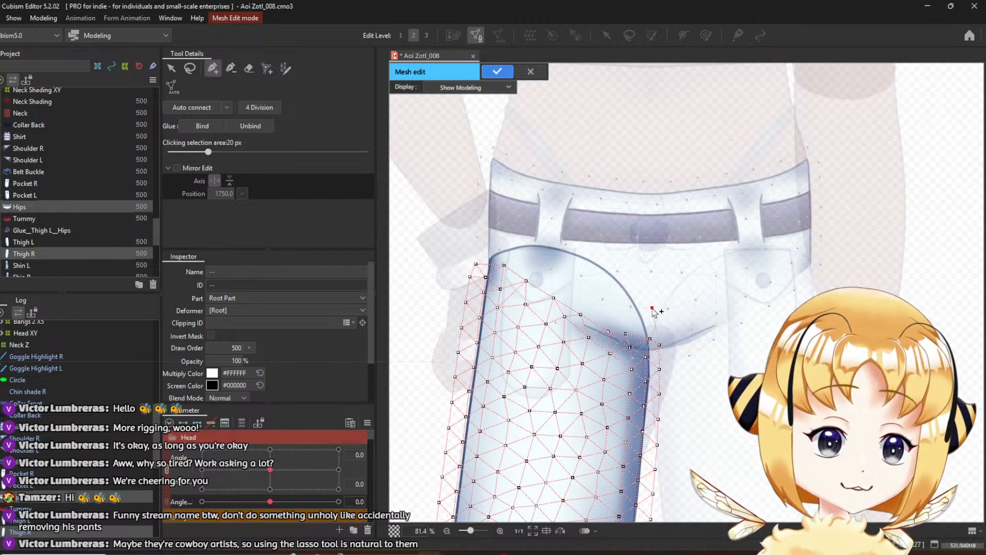
pyautogui.click(618, 268)
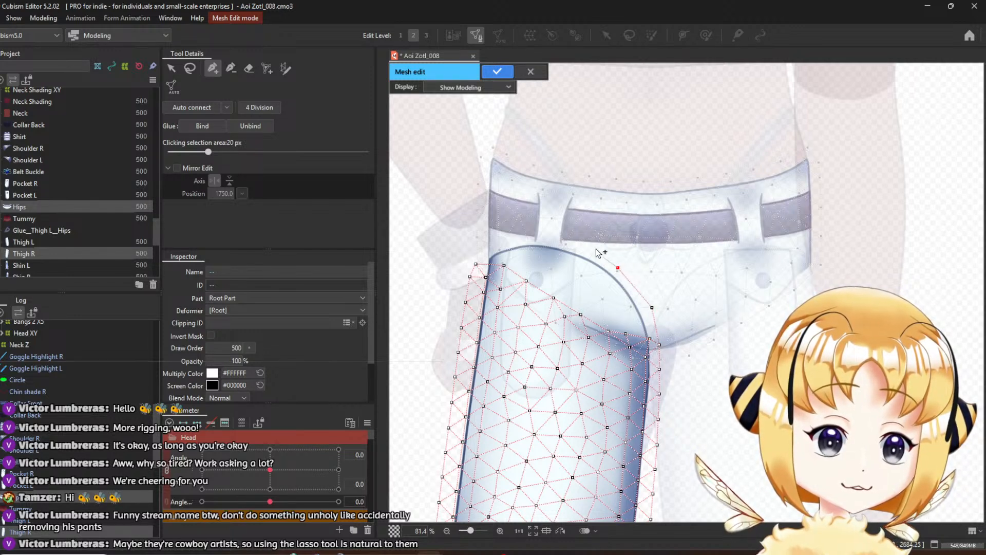
pyautogui.click(566, 241)
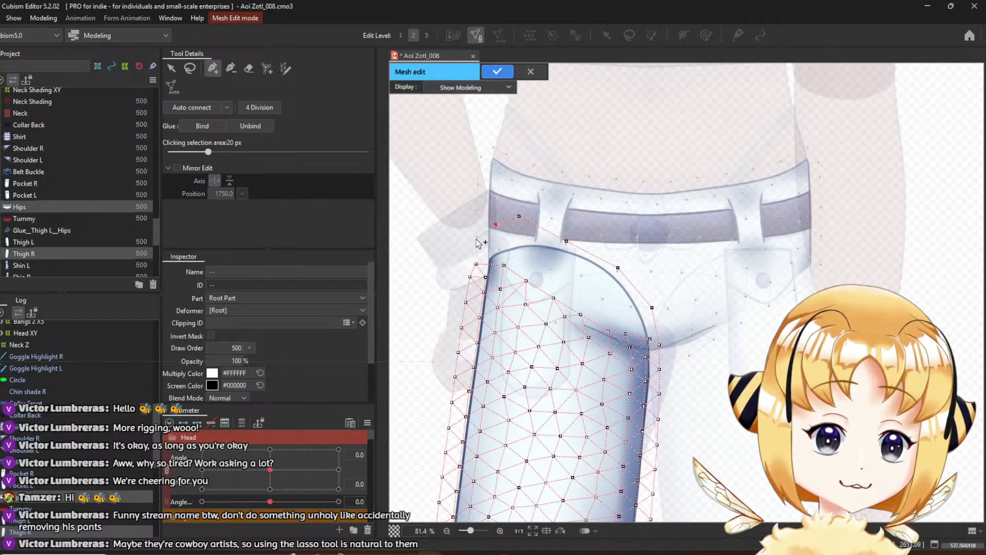
# Add an inner row of vertices across the top of Thigh R, matching the Hips mesh points, and auto-connect the mesh
pyautogui.click(502, 264)
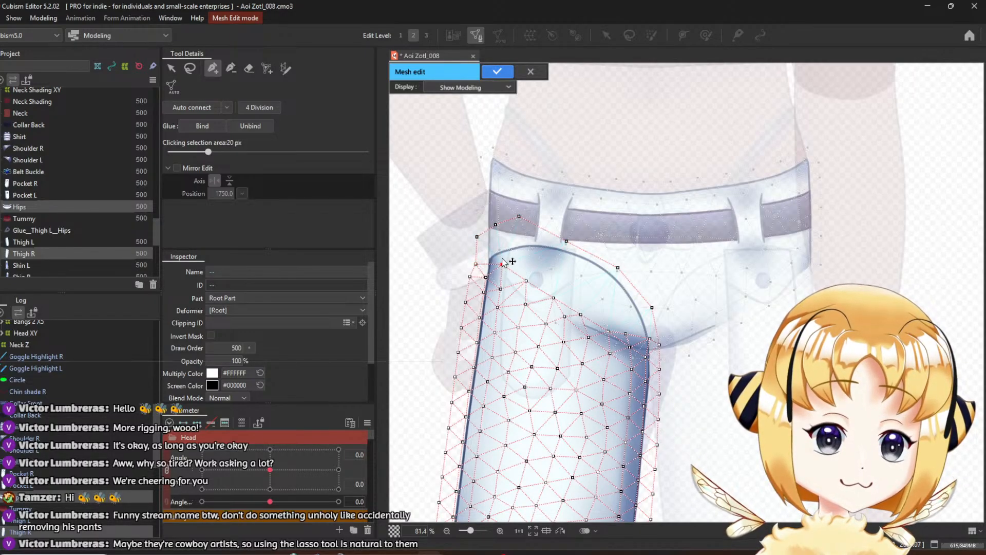
pyautogui.click(499, 251)
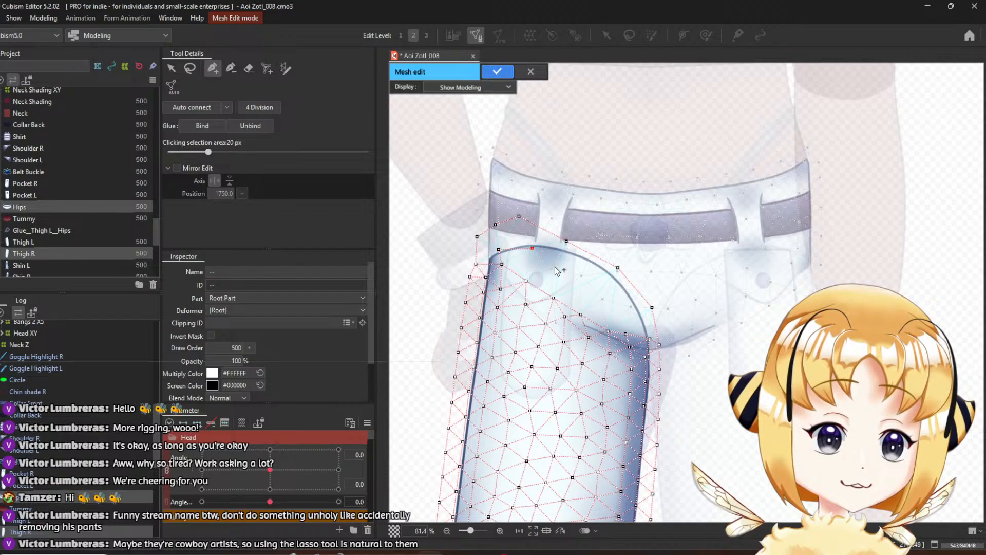
pyautogui.click(555, 268)
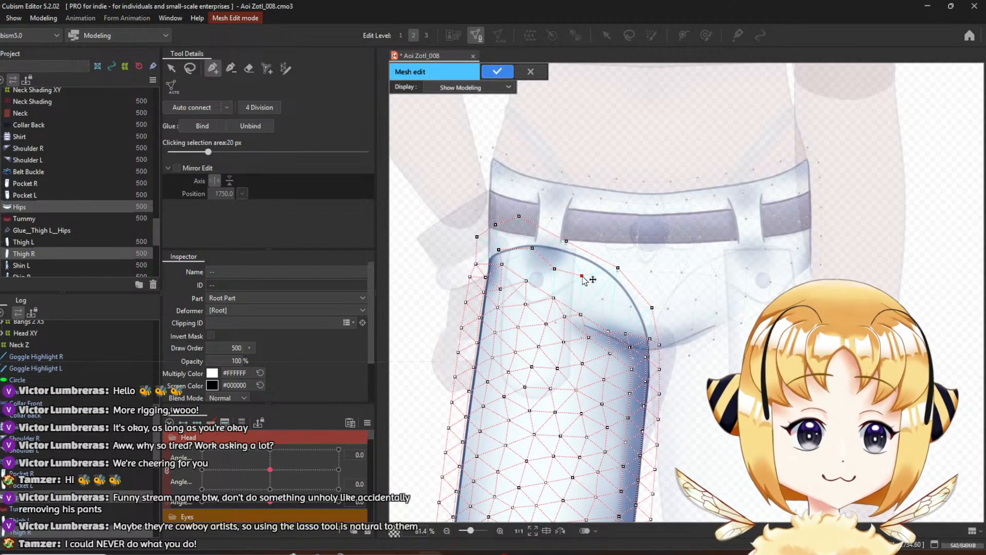
pyautogui.click(603, 298)
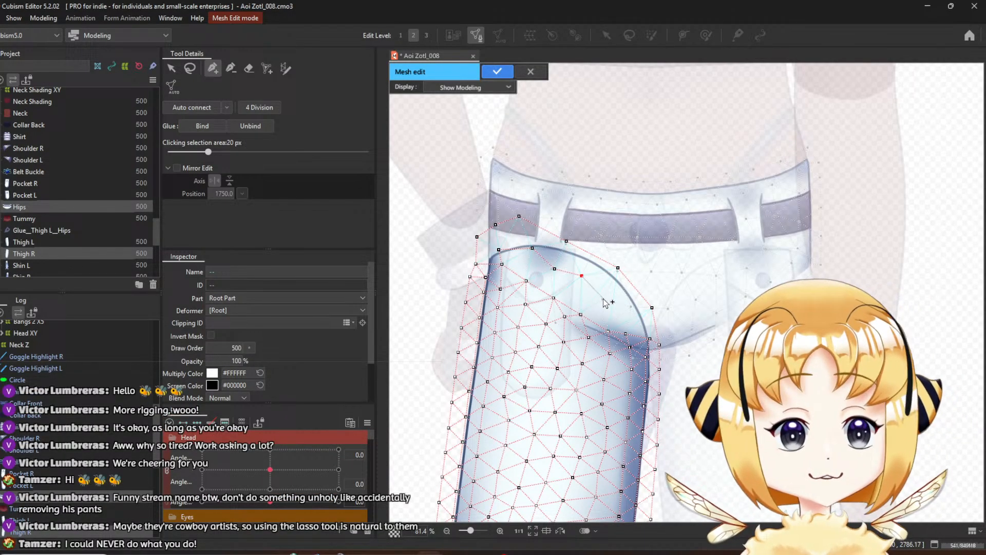
pyautogui.click(631, 307)
pyautogui.click(651, 307)
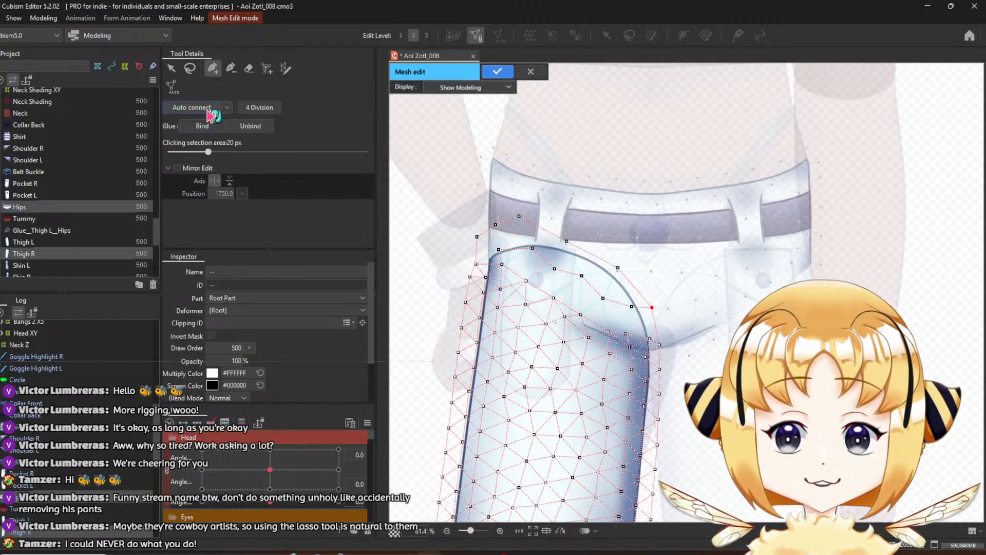
# Bind the overlapping vertices of Thigh R and Hips with glue around the upper thigh, and apply the mesh edit
pyautogui.click(188, 71)
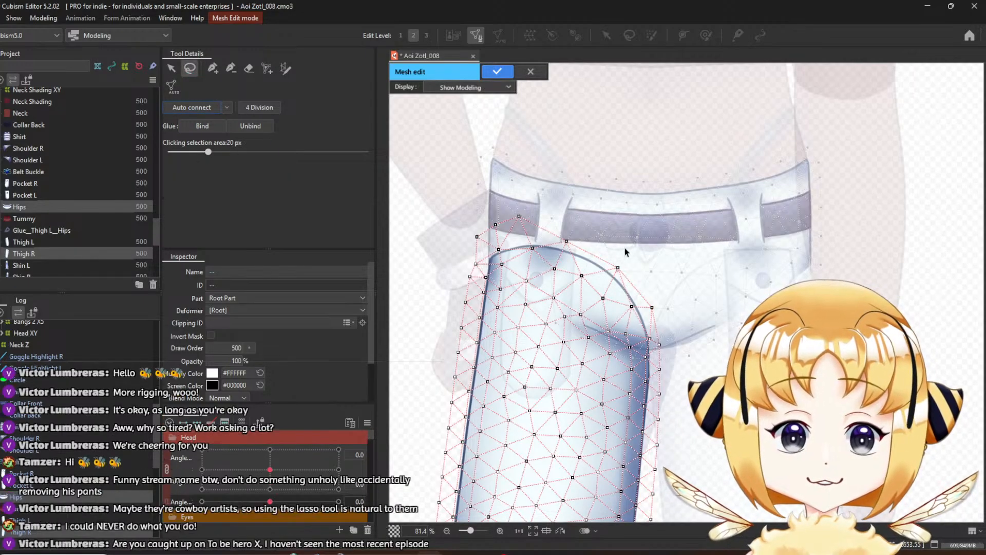
pyautogui.click(171, 68)
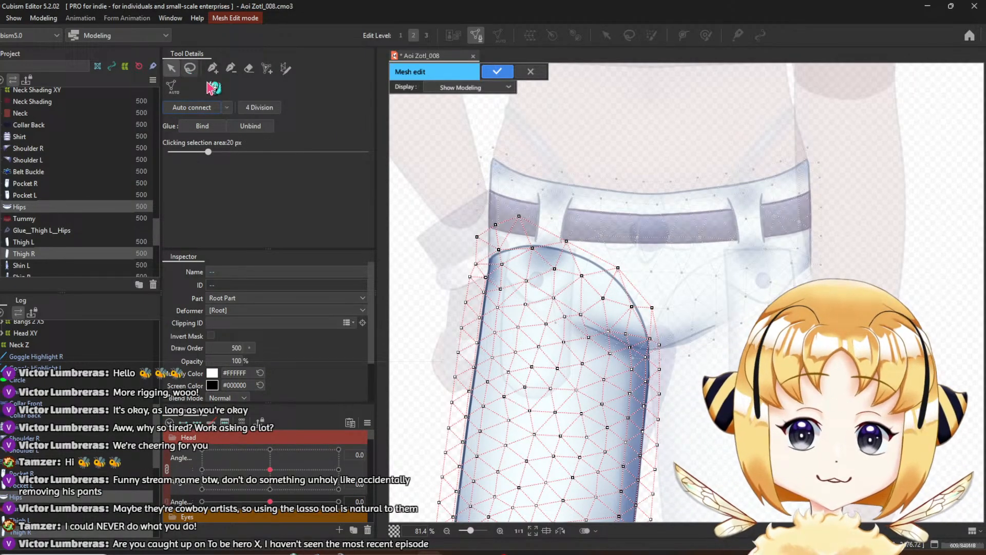
pyautogui.click(639, 232)
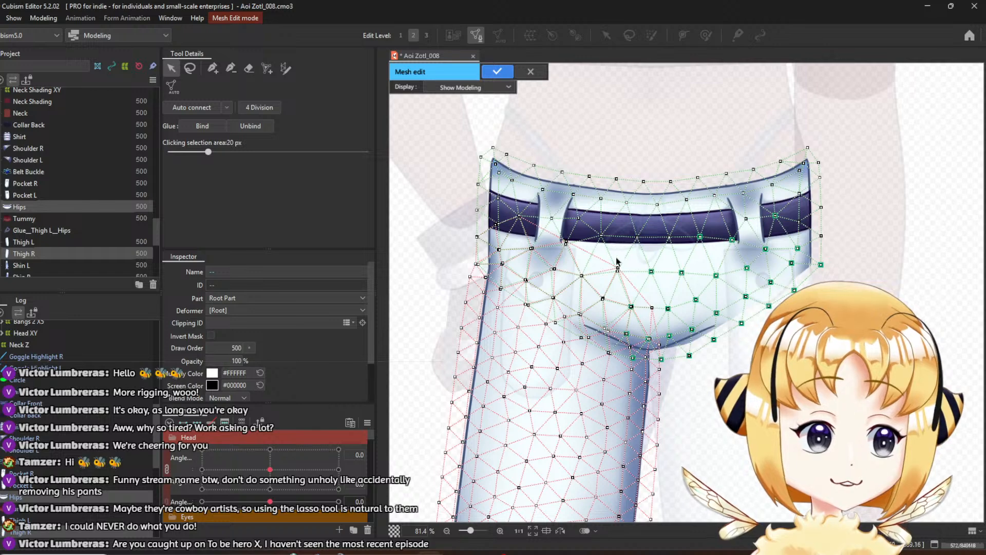
pyautogui.click(190, 68)
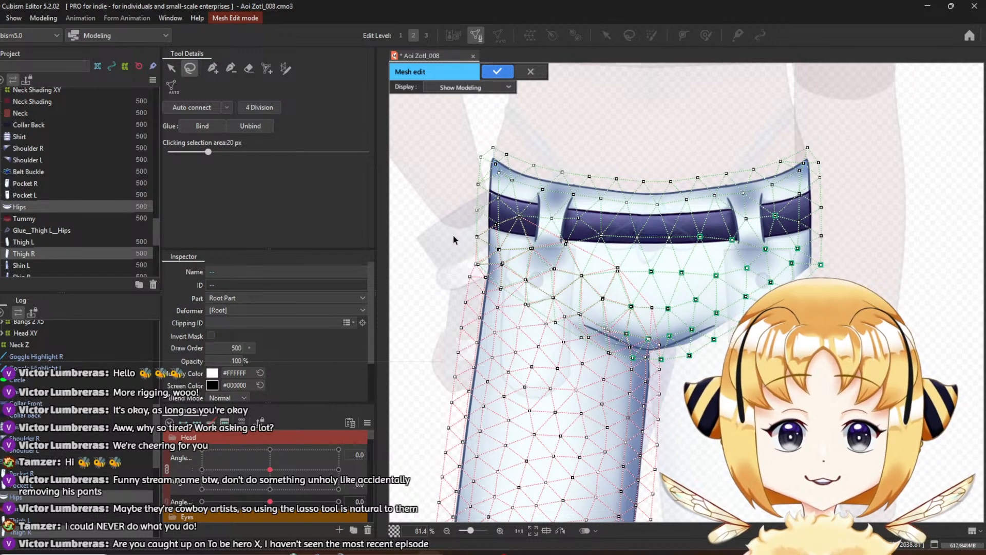
pyautogui.moveTo(454, 232)
pyautogui.mouseDown()
pyautogui.moveTo(531, 209)
pyautogui.moveTo(552, 230)
pyautogui.moveTo(623, 257)
pyautogui.moveTo(666, 365)
pyautogui.moveTo(649, 355)
pyautogui.moveTo(659, 371)
pyautogui.moveTo(641, 348)
pyautogui.moveTo(620, 366)
pyautogui.moveTo(577, 347)
pyautogui.moveTo(470, 276)
pyautogui.mouseUp()
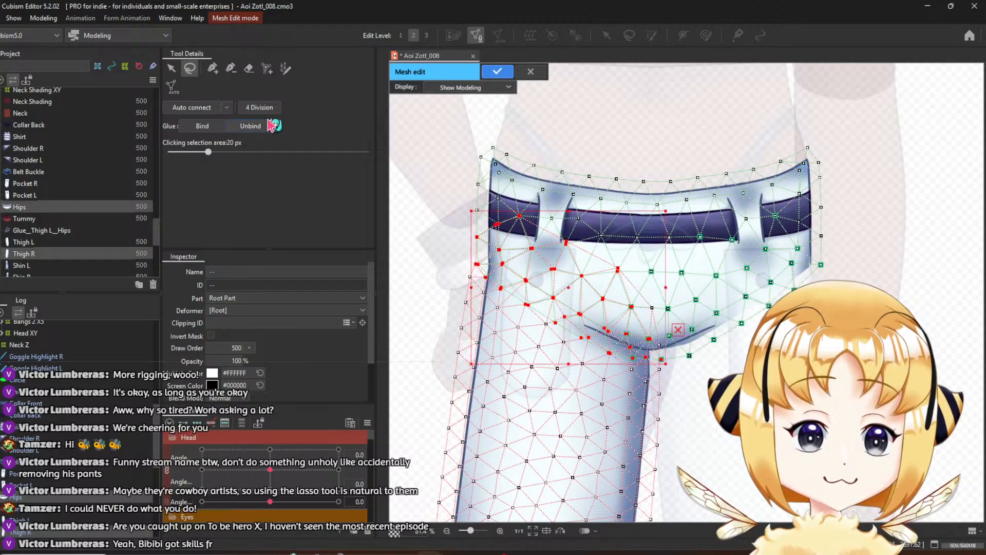
pyautogui.click(203, 127)
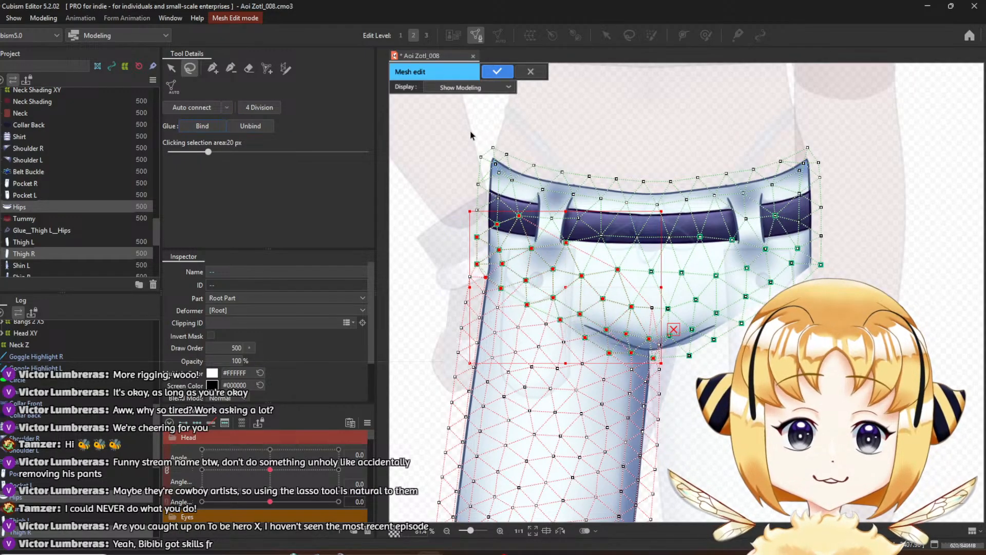
pyautogui.click(498, 72)
# Move only the Hips mesh to test its glue with both thighs, and undo the move
pyautogui.scroll(-5, 529, 150)
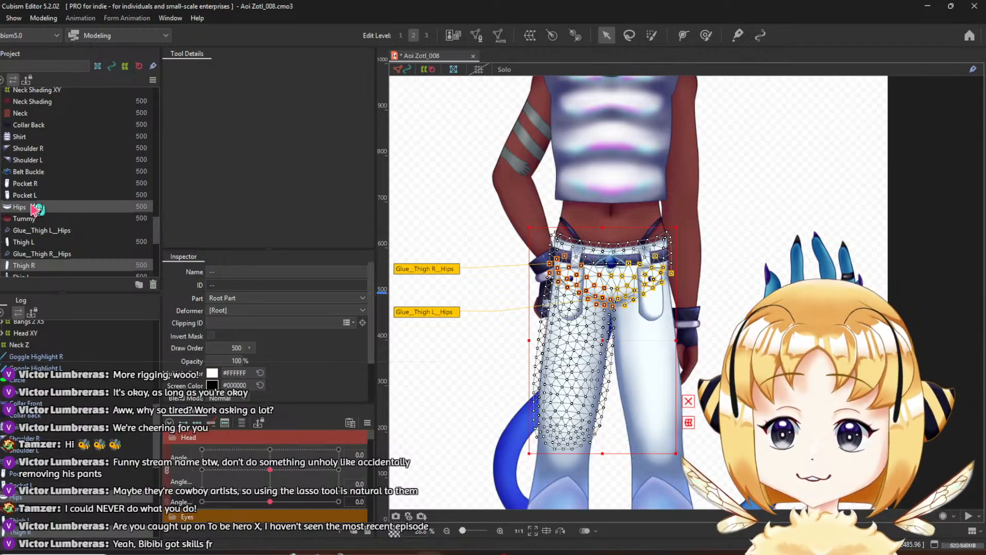
pyautogui.click(676, 276)
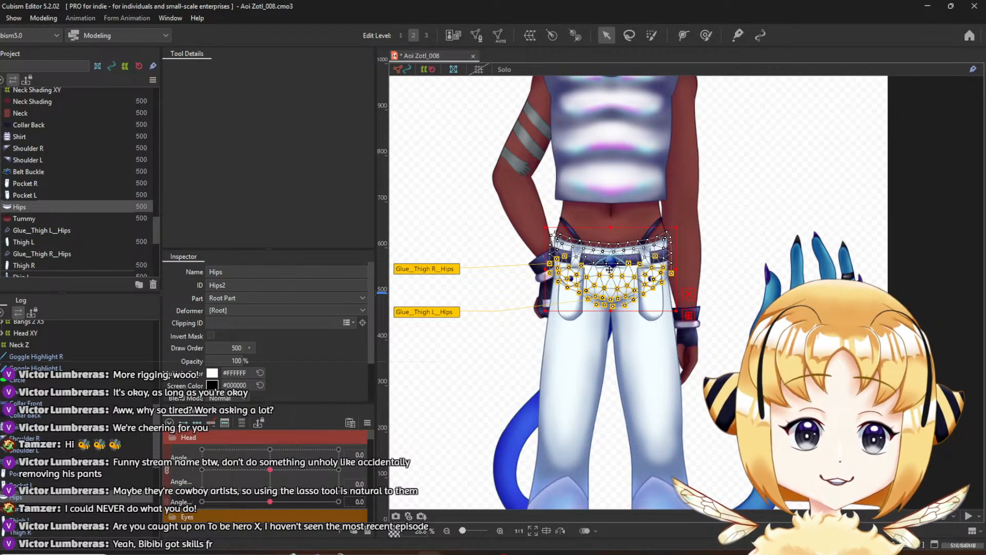
pyautogui.moveTo(610, 269); pyautogui.dragTo(314, 266)
pyautogui.hotkey('ctrl', 'z')
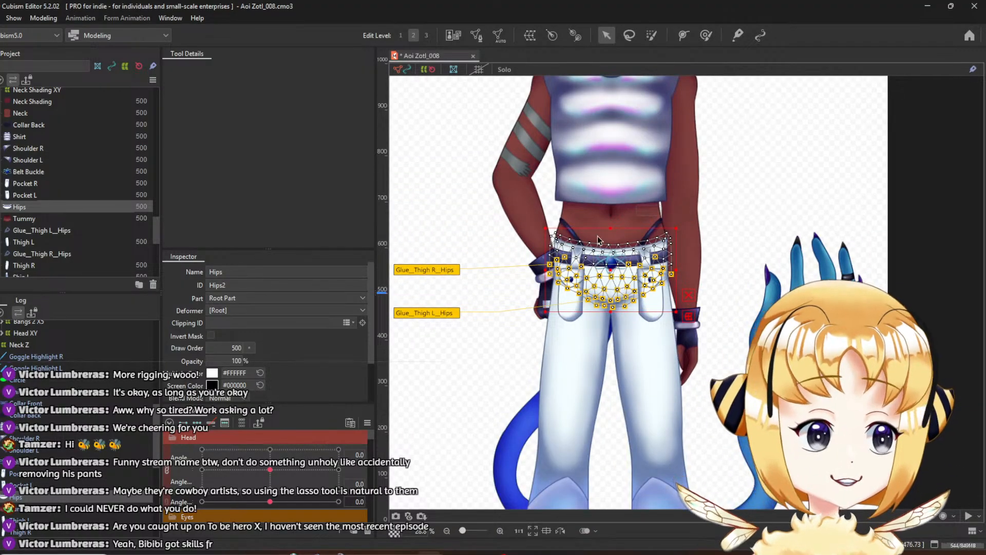
pyautogui.scroll(-1, 547, 218)
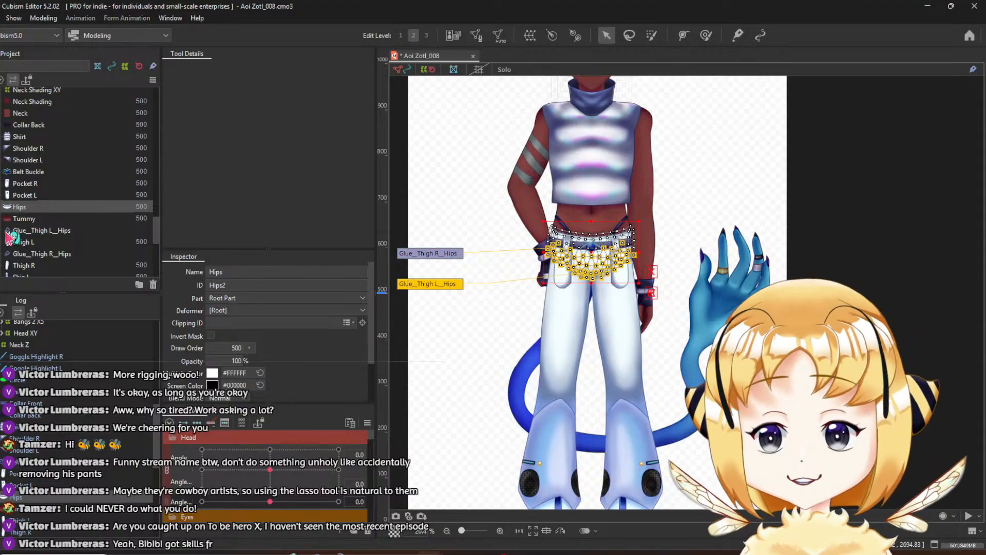
pyautogui.scroll(1, 15, 222)
pyautogui.scroll(1, 612, 255)
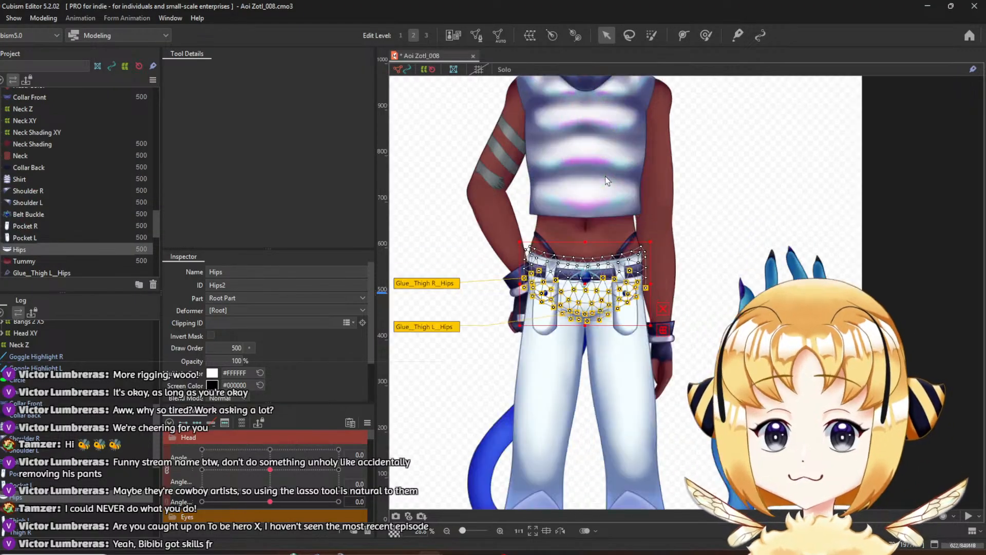
# Deselect the Hips mesh and select the Head Z warp deformer among the project parts
pyautogui.scroll(-3, 611, 252)
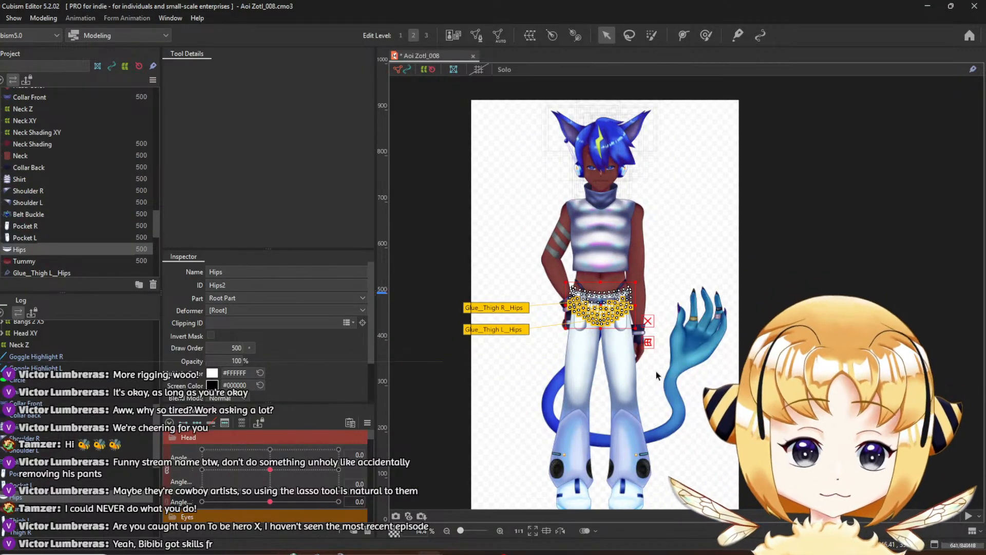
pyautogui.click(503, 229)
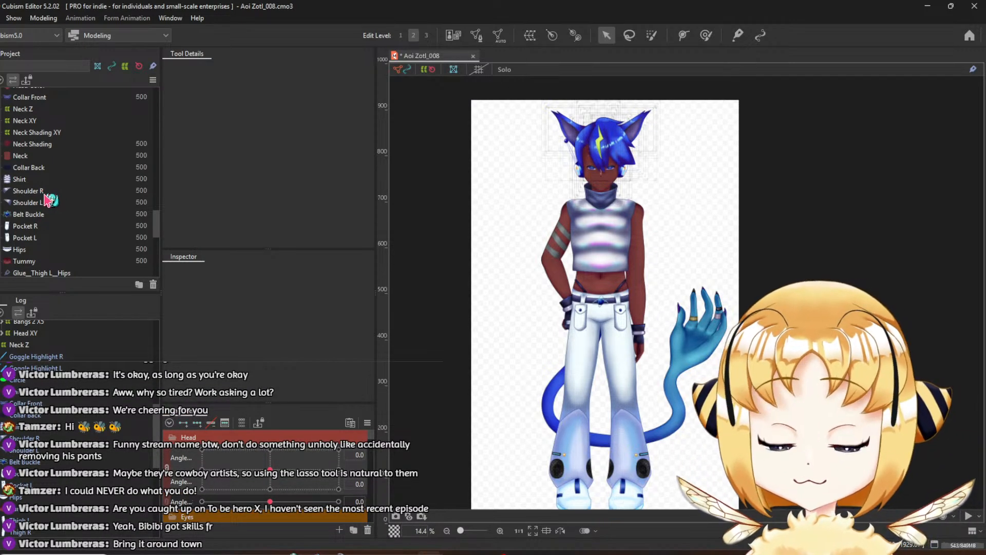
pyautogui.scroll(3, 611, 293)
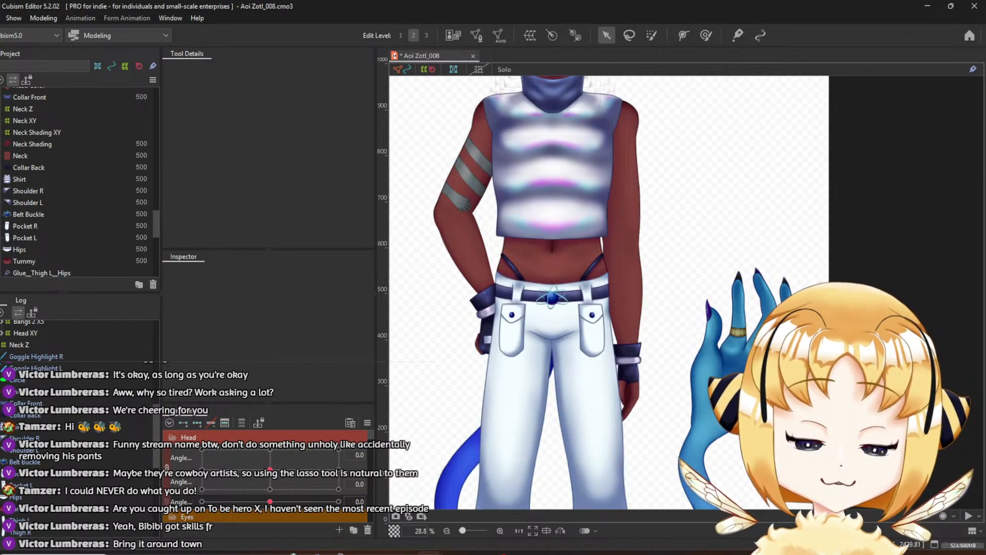
pyautogui.scroll(10, 35, 226)
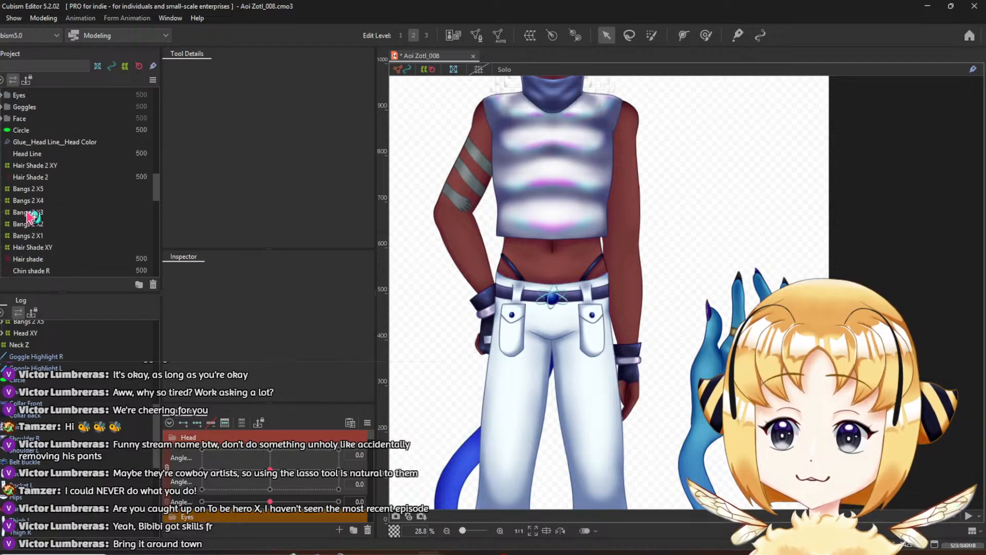
pyautogui.scroll(-3, 545, 190)
pyautogui.scroll(-3, 34, 221)
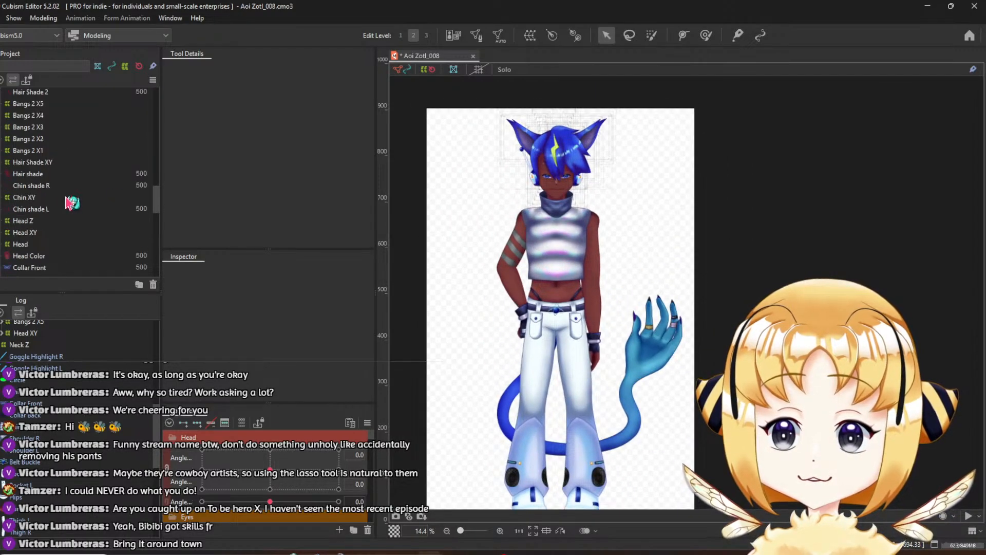
pyautogui.click(45, 221)
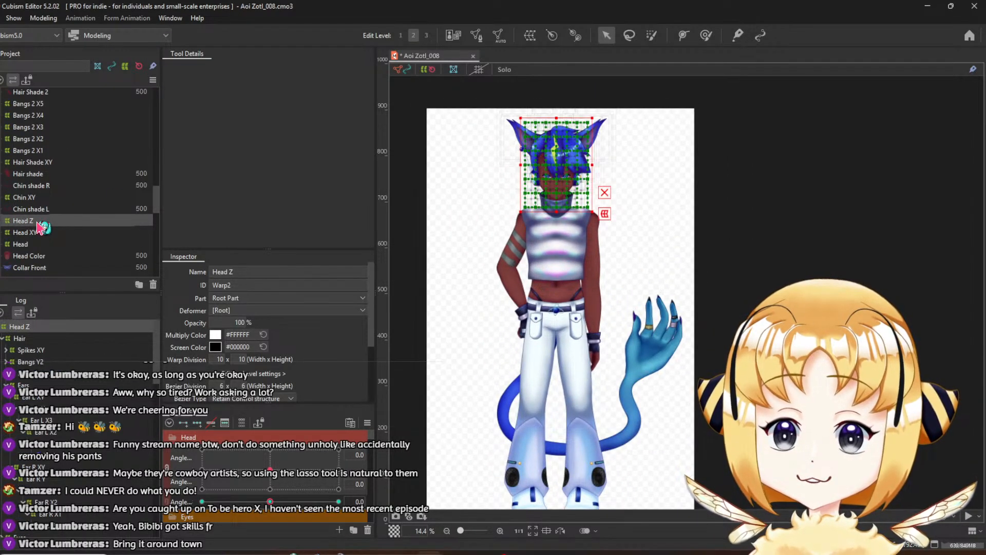
# Move the Head Z deformer aside to test which head and hair parts follow it, and undo the move
pyautogui.scroll(3, 45, 222)
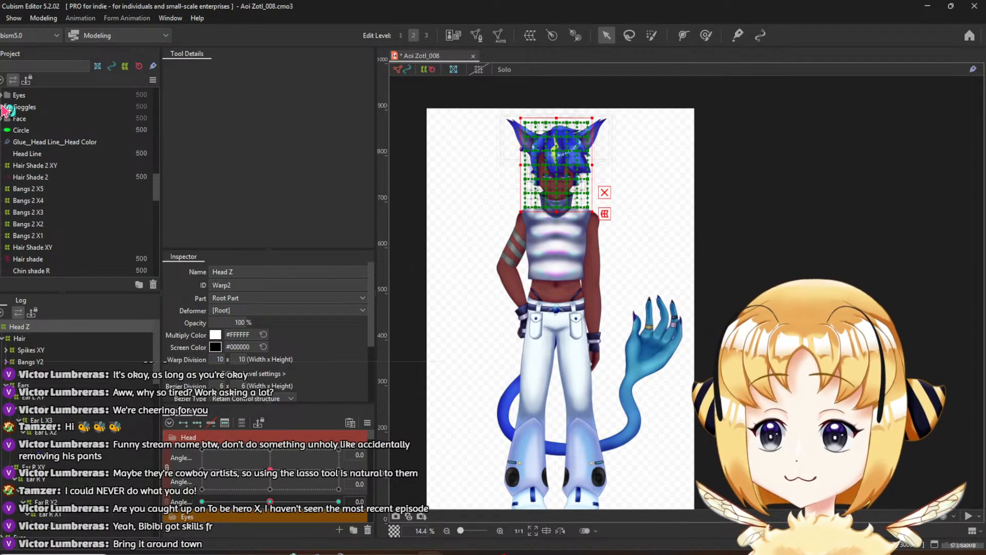
pyautogui.scroll(3, 22, 150)
pyautogui.scroll(8, 22, 150)
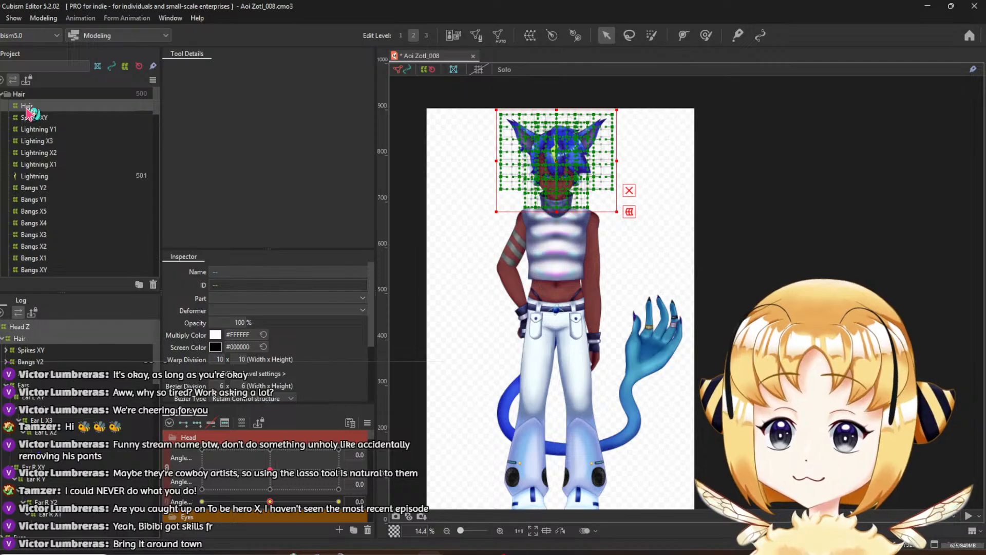
pyautogui.scroll(-4, 27, 111)
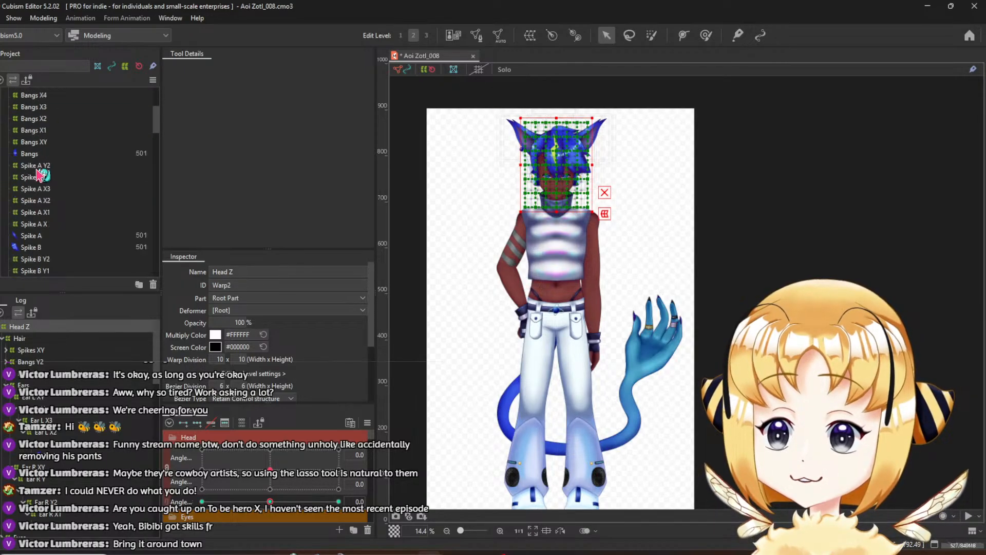
pyautogui.keyDown('ctrl'); pyautogui.click(35, 154); pyautogui.keyUp('ctrl')
pyautogui.keyDown('ctrl'); pyautogui.click(35, 155); pyautogui.keyUp('ctrl')
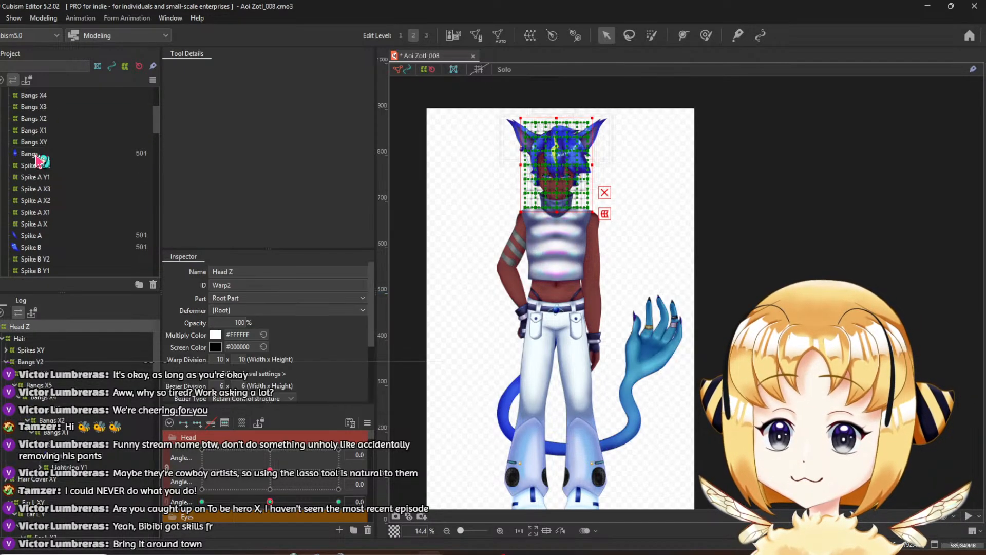
pyautogui.scroll(-3, 44, 203)
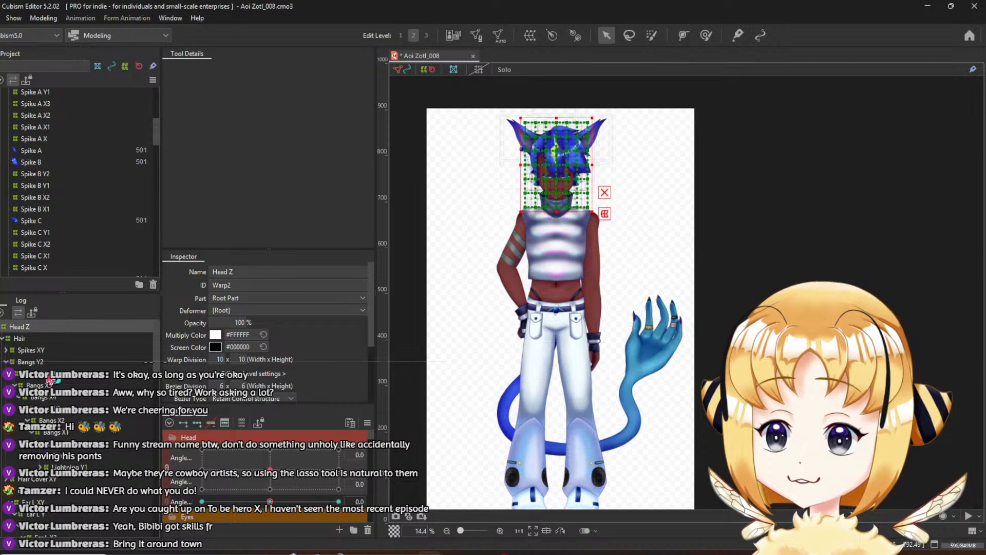
pyautogui.scroll(-5, 50, 380)
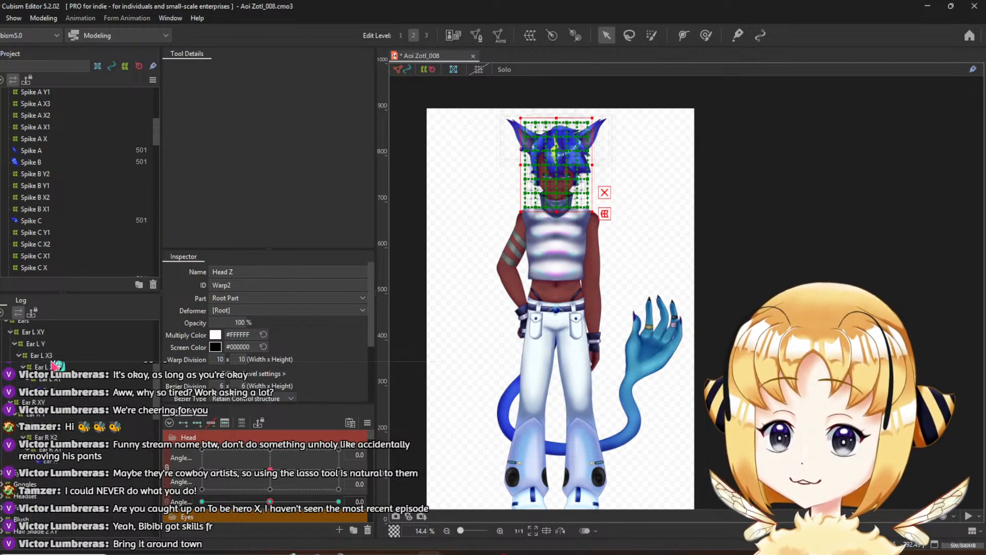
pyautogui.moveTo(555, 174); pyautogui.dragTo(606, 180)
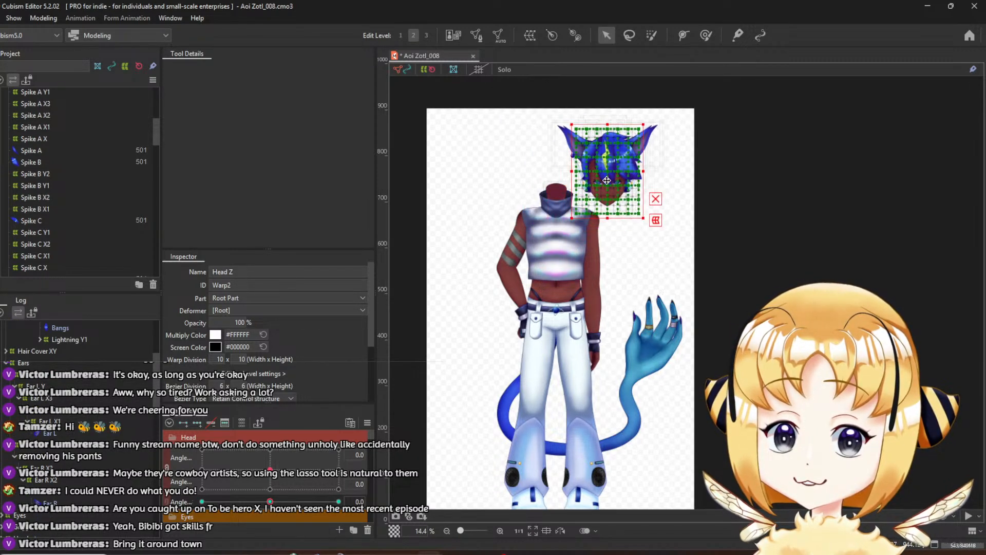
pyautogui.hotkey('ctrl', 'z')
# Add the Neck Z deformer and the Collar Front and Collar Back meshes to the Head Z selection
pyautogui.scroll(-4, 25, 212)
pyautogui.scroll(-2, 25, 213)
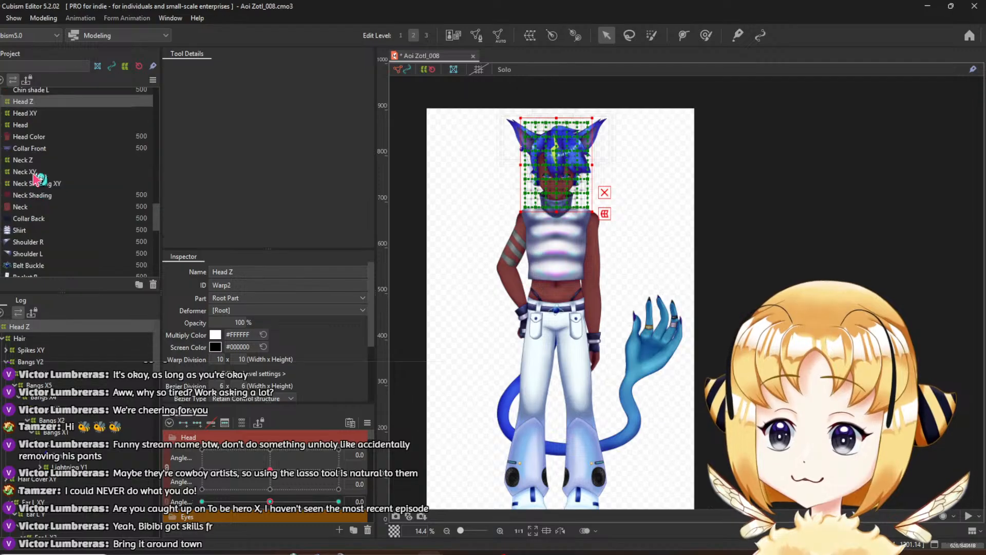
pyautogui.keyDown('ctrl'); pyautogui.click(36, 161); pyautogui.keyUp('ctrl')
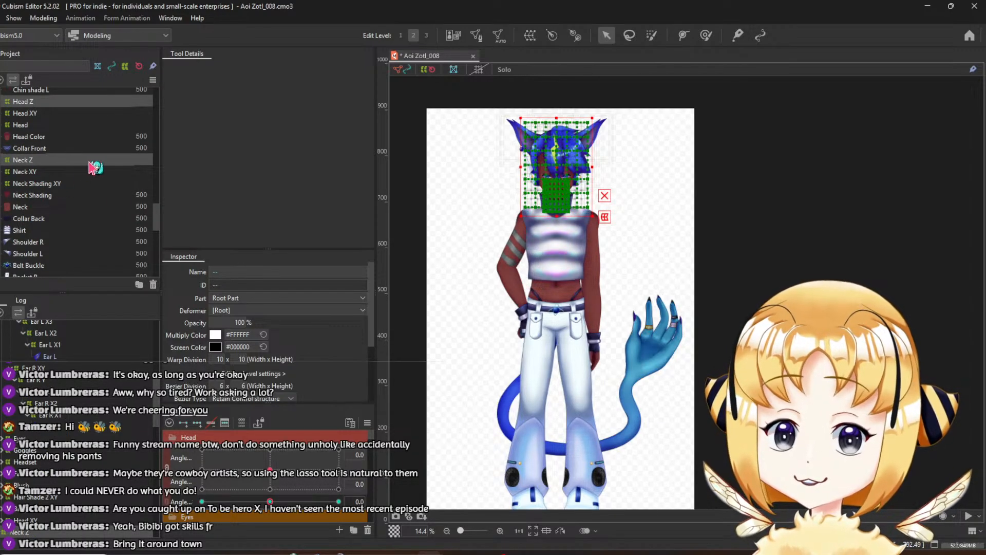
pyautogui.scroll(-2, 50, 174)
pyautogui.scroll(2, 46, 163)
pyautogui.keyDown('ctrl'); pyautogui.click(18, 149); pyautogui.keyUp('ctrl')
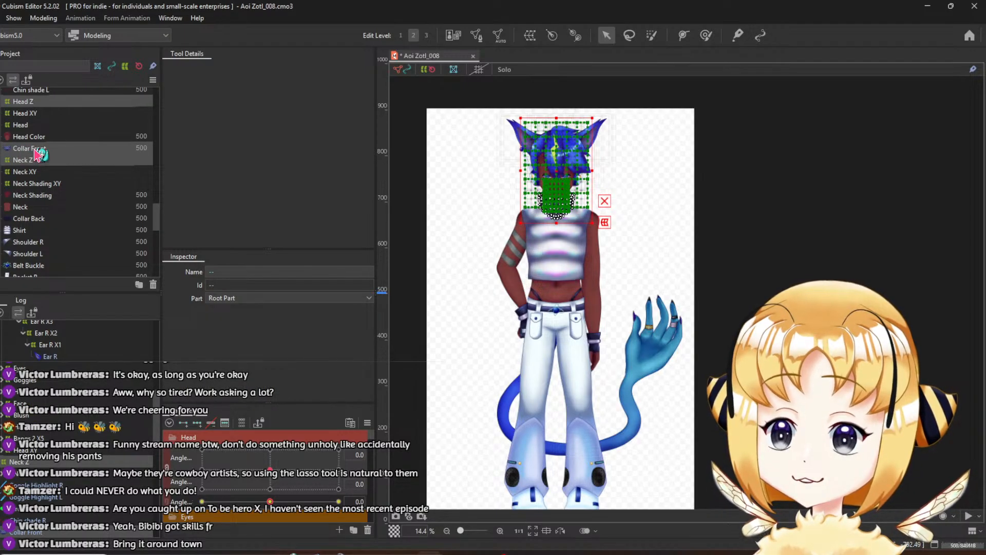
pyautogui.scroll(-2, 29, 226)
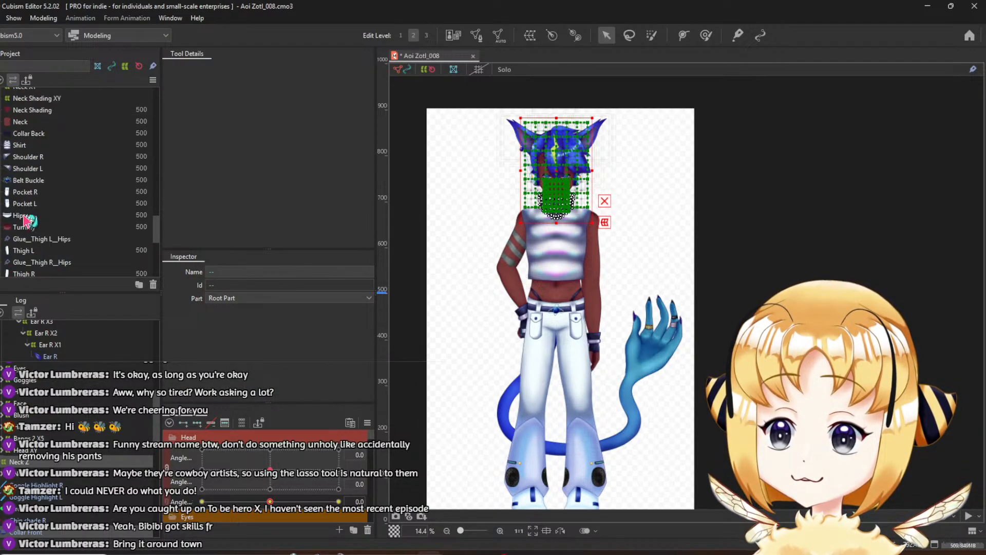
pyautogui.keyDown('ctrl'); pyautogui.click(18, 133); pyautogui.keyUp('ctrl')
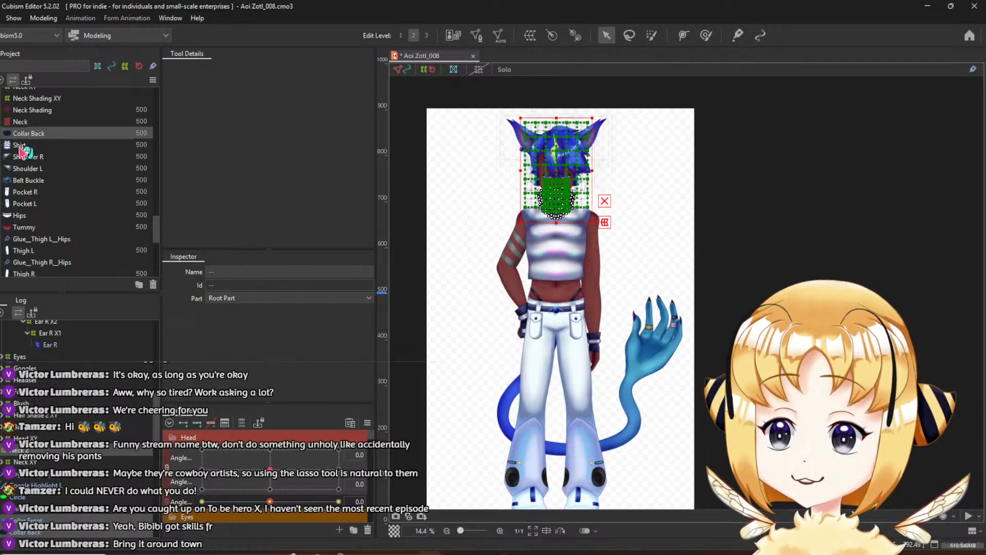
# Extend the selection with Shirt, Shoulder R, Shoulder L, Belt Buckle, Pocket R, Pocket L, Hips and Tummy
pyautogui.keyDown('ctrl'); pyautogui.click(18, 144); pyautogui.keyUp('ctrl')
pyautogui.keyDown('ctrl'); pyautogui.click(19, 156); pyautogui.keyUp('ctrl')
pyautogui.keyDown('ctrl'); pyautogui.click(18, 169); pyautogui.keyUp('ctrl')
pyautogui.keyDown('ctrl'); pyautogui.click(18, 180); pyautogui.keyUp('ctrl')
pyautogui.keyDown('ctrl'); pyautogui.click(20, 192); pyautogui.keyUp('ctrl')
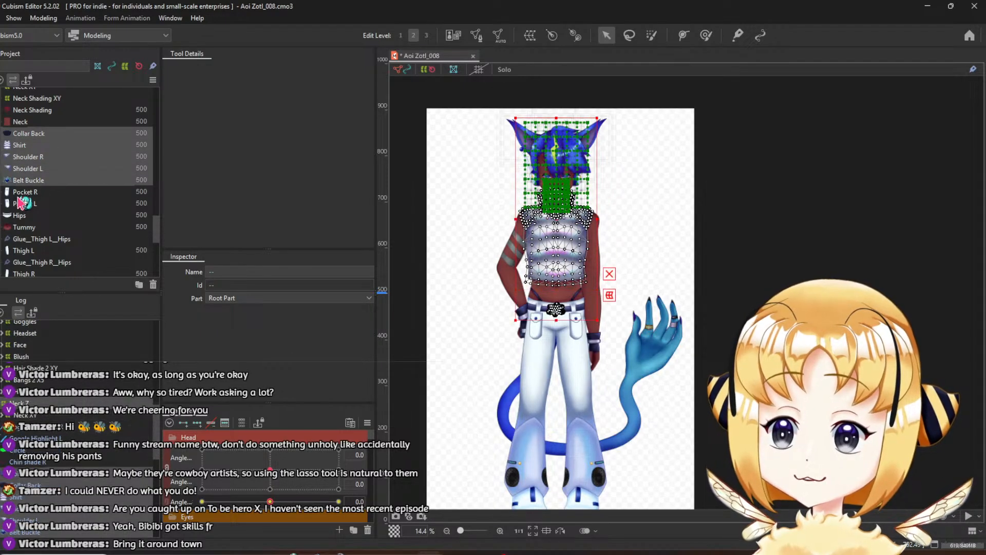
pyautogui.keyDown('ctrl'); pyautogui.click(21, 203); pyautogui.keyUp('ctrl')
pyautogui.keyDown('ctrl'); pyautogui.click(22, 216); pyautogui.keyUp('ctrl')
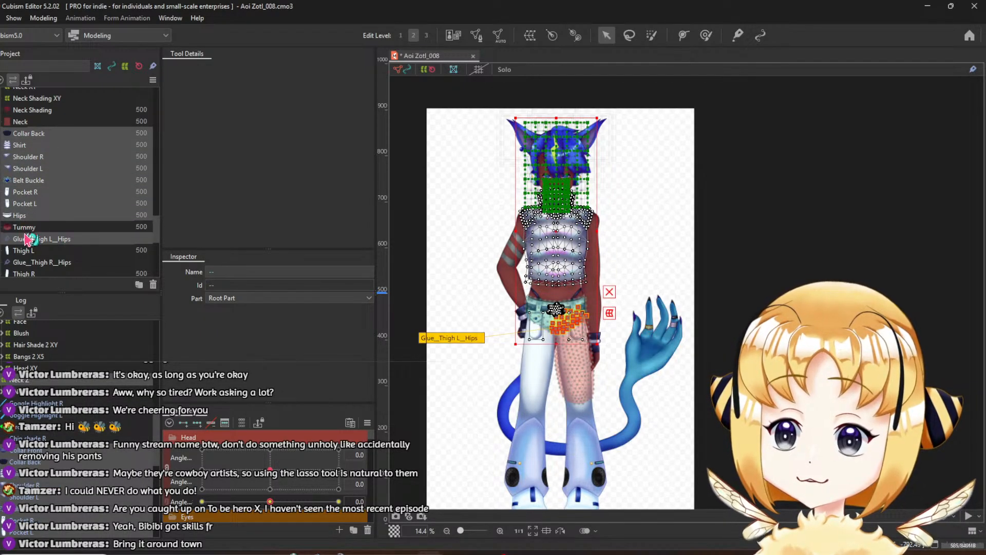
pyautogui.keyDown('ctrl'); pyautogui.click(29, 226); pyautogui.keyUp('ctrl')
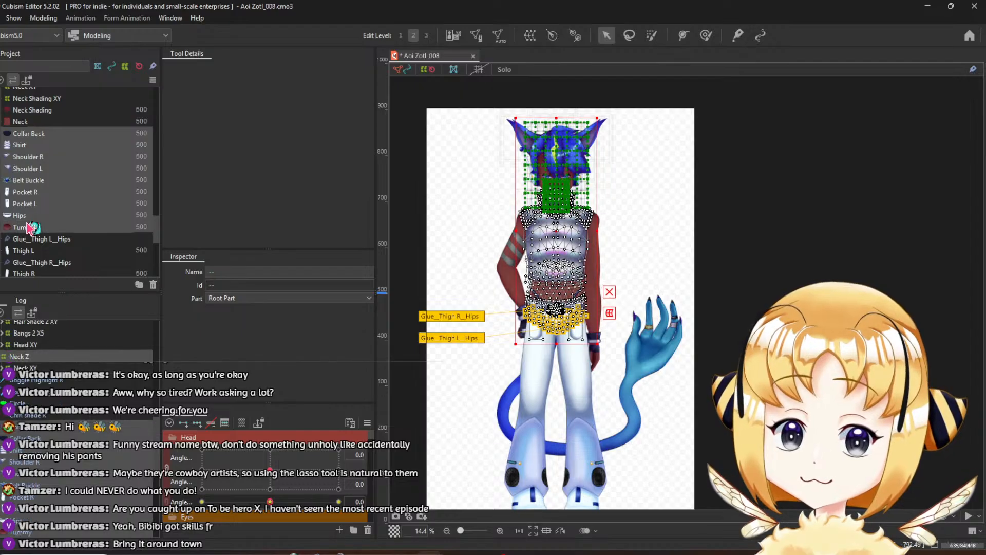
# Add the right arm meshes Cuff R, Hand R, Bicep R and Forearm R to the selection
pyautogui.scroll(-4, 30, 226)
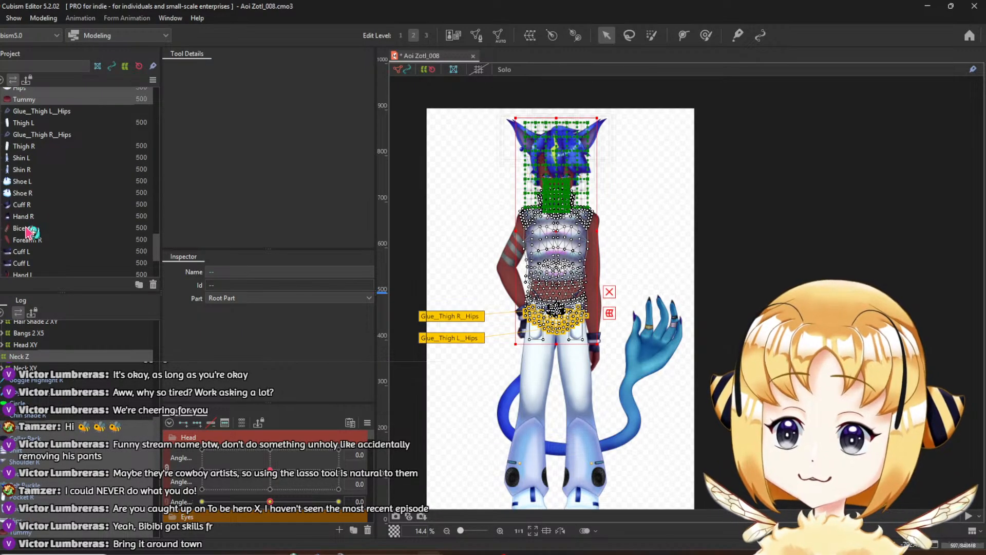
pyautogui.keyDown('ctrl'); pyautogui.click(31, 205); pyautogui.keyUp('ctrl')
pyautogui.keyDown('ctrl'); pyautogui.click(31, 217); pyautogui.keyUp('ctrl')
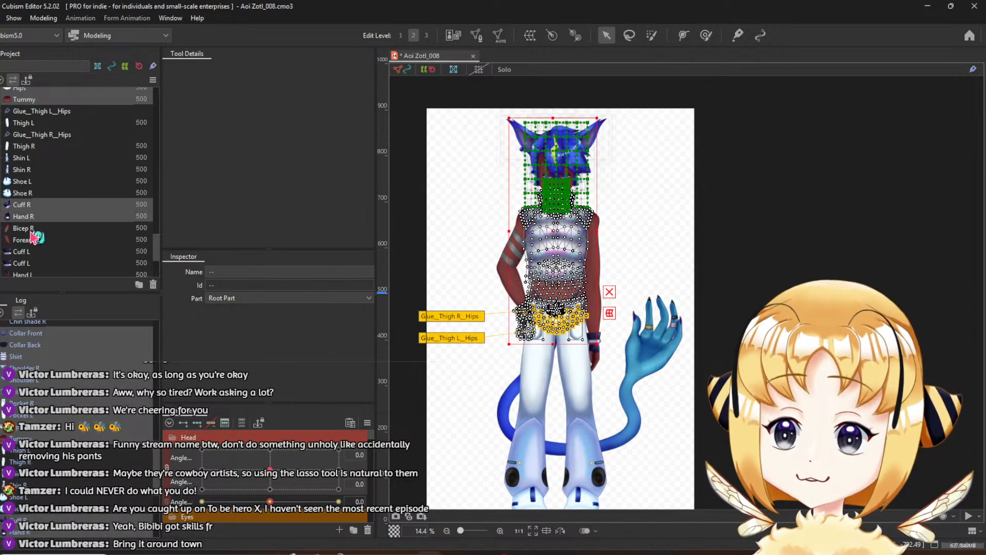
pyautogui.keyDown('ctrl'); pyautogui.click(31, 231); pyautogui.keyUp('ctrl')
pyautogui.keyDown('ctrl'); pyautogui.click(32, 239); pyautogui.keyUp('ctrl')
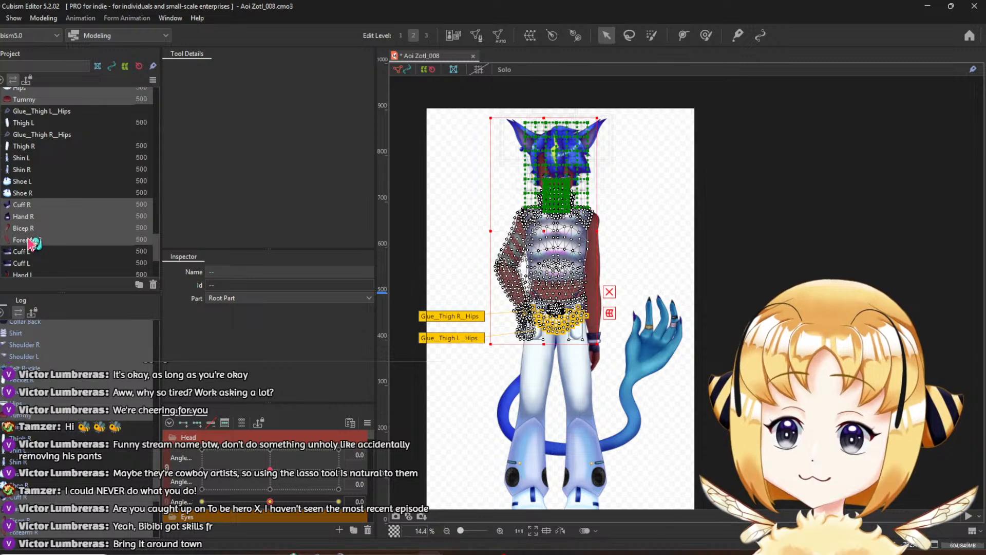
# Add the left arm meshes to the selection: both Cuff L parts, Hand L, Bicep L and Forearm L
pyautogui.scroll(-3, 30, 236)
pyautogui.keyDown('ctrl'); pyautogui.click(33, 167); pyautogui.keyUp('ctrl')
pyautogui.keyDown('ctrl'); pyautogui.click(32, 179); pyautogui.keyUp('ctrl')
pyautogui.keyDown('ctrl'); pyautogui.click(32, 190); pyautogui.keyUp('ctrl')
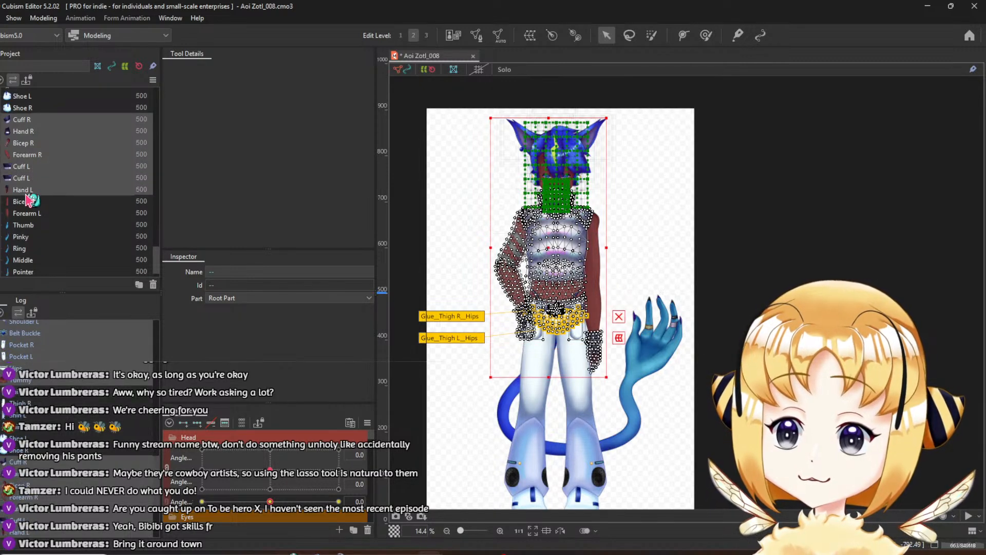
pyautogui.keyDown('ctrl'); pyautogui.click(30, 203); pyautogui.keyUp('ctrl')
pyautogui.keyDown('ctrl'); pyautogui.click(29, 214); pyautogui.keyUp('ctrl')
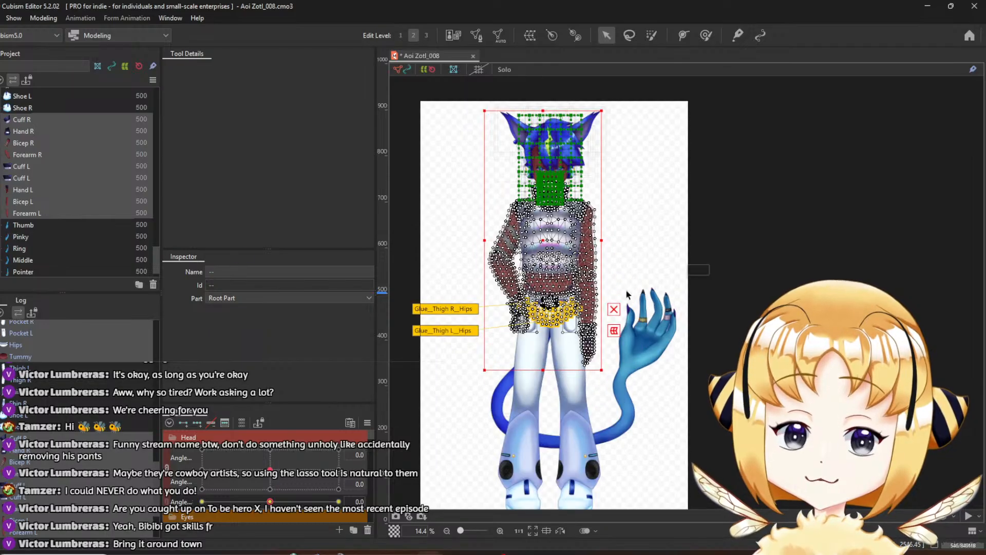
# Include the tail meshes in the selection: Thumb, Pinky, Ring, Middle, Pointer, Tail Hand and Tail Base
pyautogui.scroll(-1, 54, 229)
pyautogui.keyDown('ctrl'); pyautogui.click(20, 202); pyautogui.keyUp('ctrl')
pyautogui.keyDown('ctrl'); pyautogui.click(23, 214); pyautogui.keyUp('ctrl')
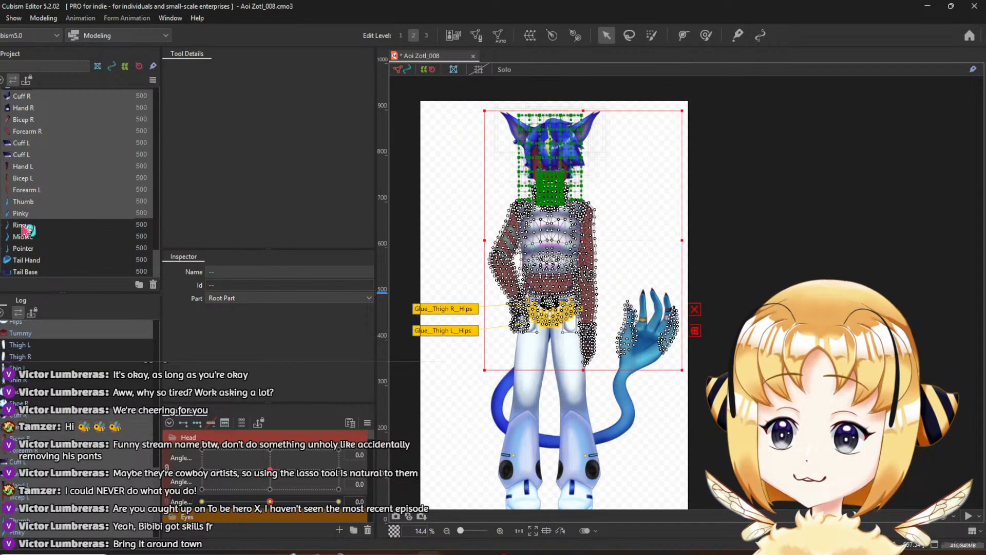
pyautogui.keyDown('ctrl'); pyautogui.click(25, 225); pyautogui.keyUp('ctrl')
pyautogui.keyDown('ctrl'); pyautogui.click(26, 237); pyautogui.keyUp('ctrl')
pyautogui.keyDown('ctrl'); pyautogui.click(28, 249); pyautogui.keyUp('ctrl')
pyautogui.keyDown('ctrl'); pyautogui.click(29, 260); pyautogui.keyUp('ctrl')
pyautogui.keyDown('ctrl'); pyautogui.click(28, 272); pyautogui.keyUp('ctrl')
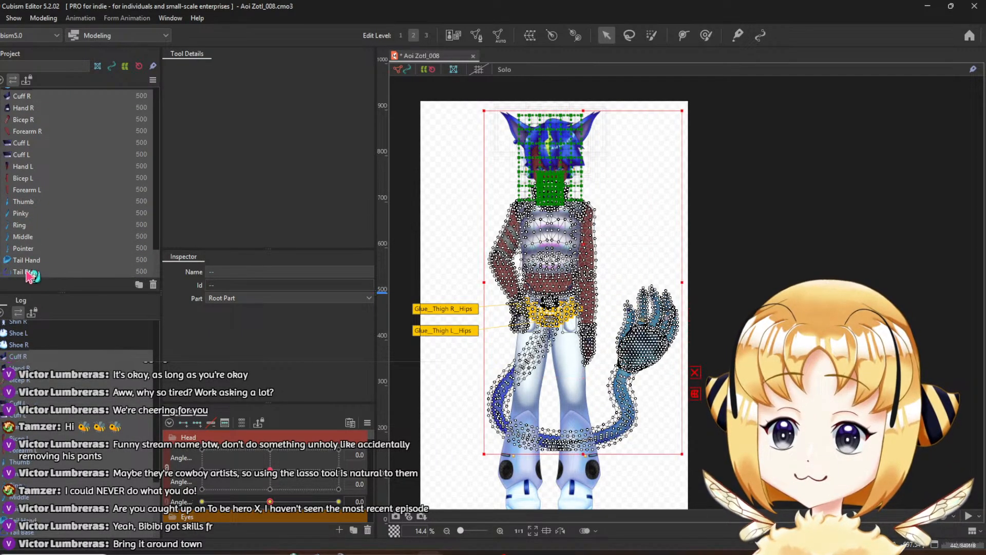
# Create a rotation deformer for the selected head, torso, arm and tail parts and name it Body Rotation
pyautogui.click(552, 35)
pyautogui.click(478, 343)
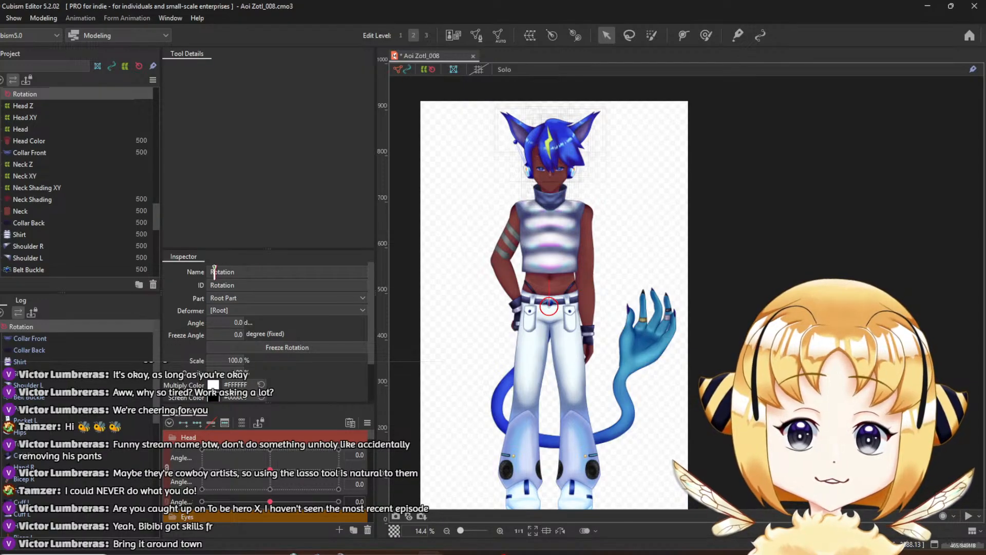
pyautogui.click(211, 272)
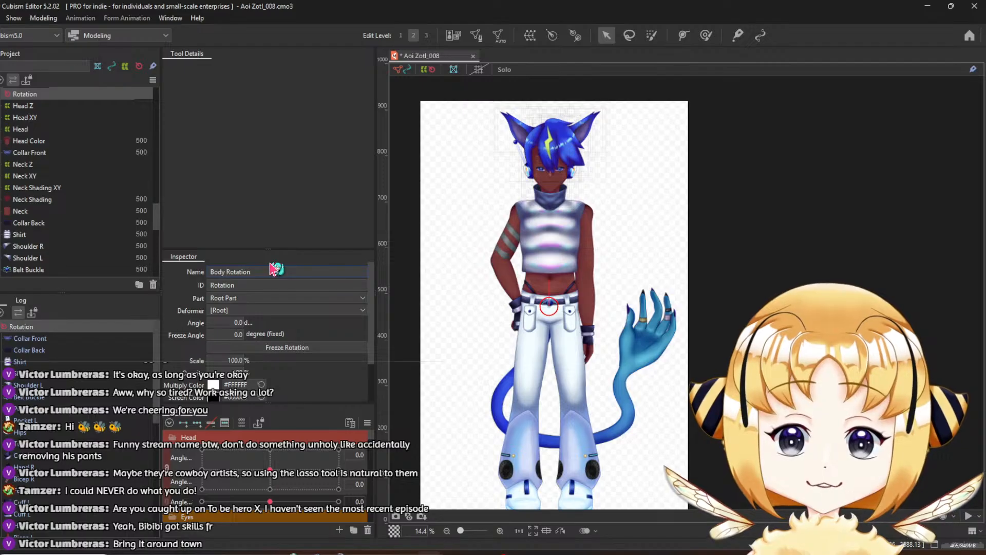
# Add three keys on the Body Z parameter for Body Rotation, and set Body Z to 10
pyautogui.scroll(-5, 249, 465)
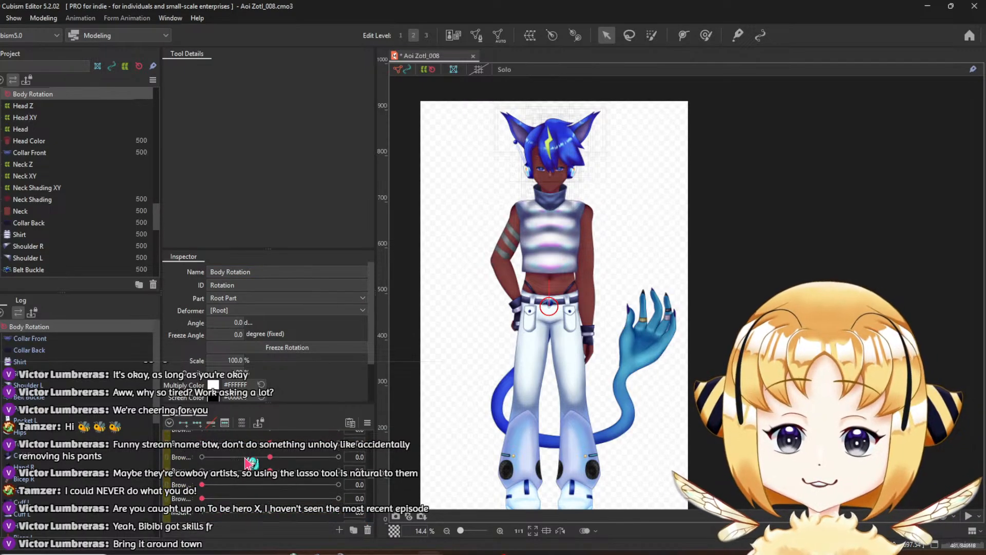
pyautogui.scroll(-2, 246, 470)
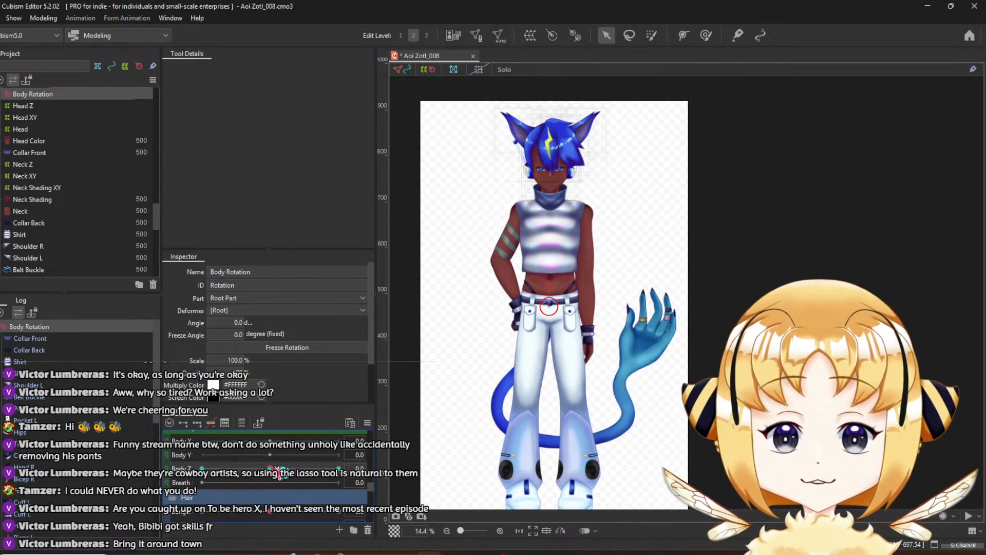
pyautogui.moveTo(273, 468); pyautogui.dragTo(359, 479)
# Tilt Body Rotation to about 15.7 degrees at the Body Z 10 key and shift the deformer slightly at the belt
pyautogui.scroll(2, 584, 274)
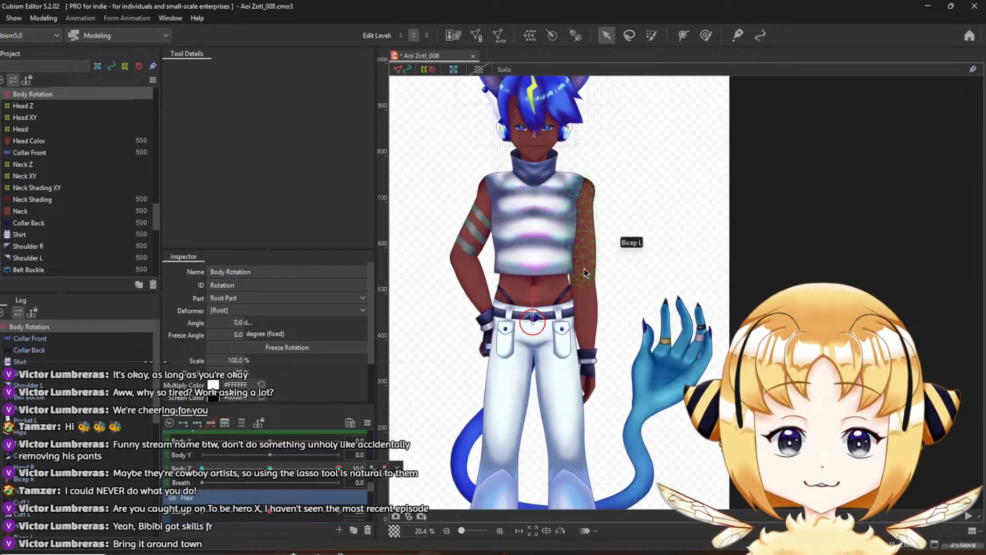
pyautogui.moveTo(529, 281); pyautogui.dragTo(544, 283)
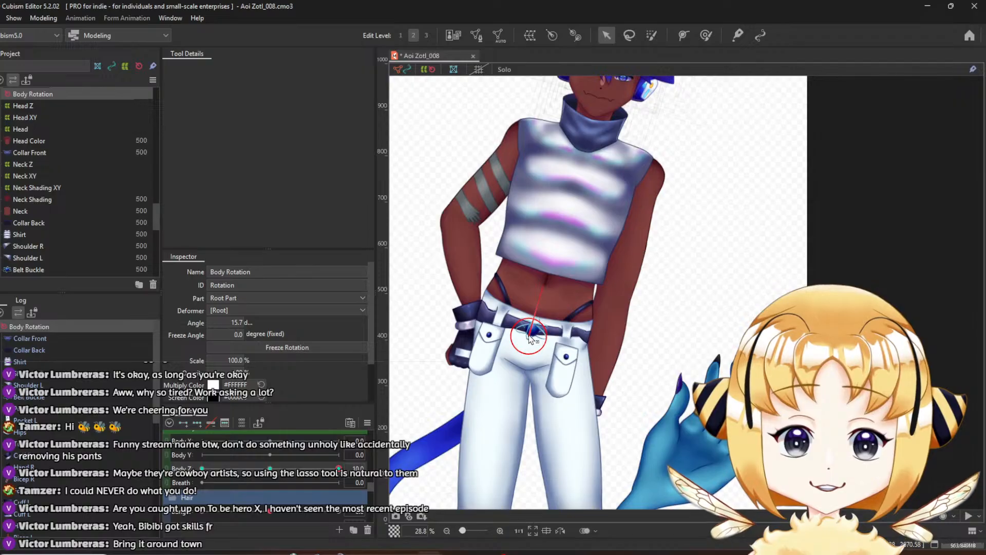
pyautogui.moveTo(529, 336)
pyautogui.mouseDown()
pyautogui.moveTo(538, 338)
pyautogui.moveTo(526, 332)
pyautogui.mouseUp()
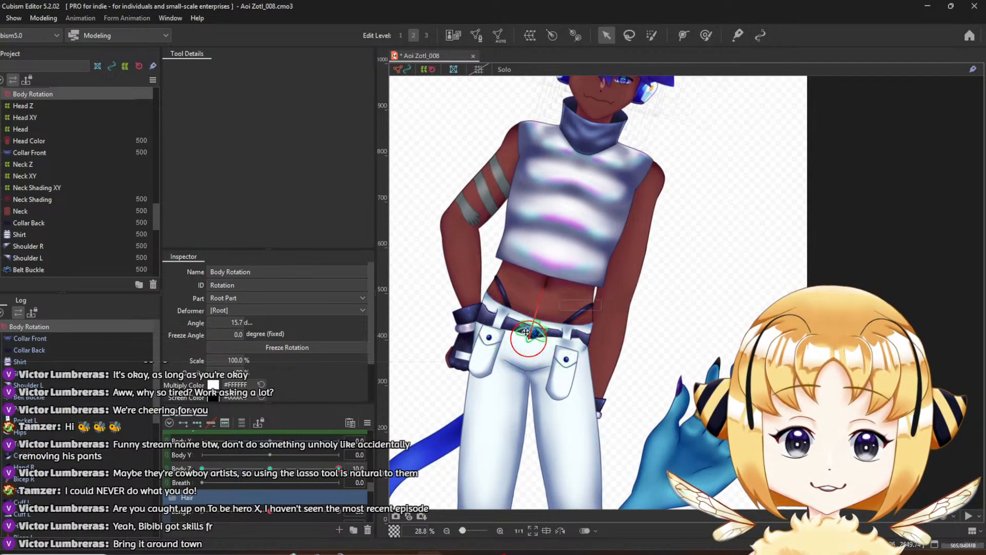
# Undo the shift and tilt of Body Rotation at the Body Z 10 key
pyautogui.hotkey('ctrl', 'z')
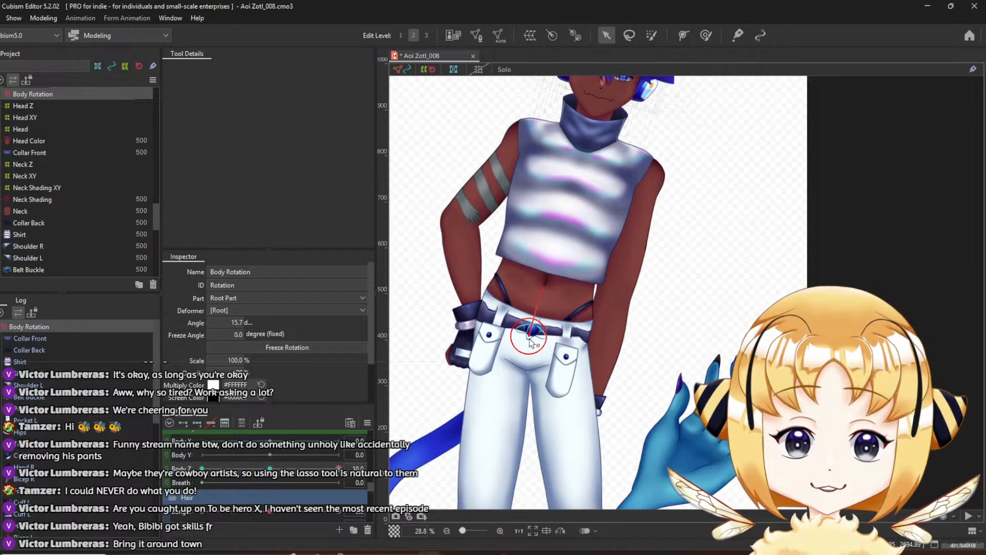
pyautogui.scroll(-3, 530, 336)
pyautogui.scroll(3, 530, 335)
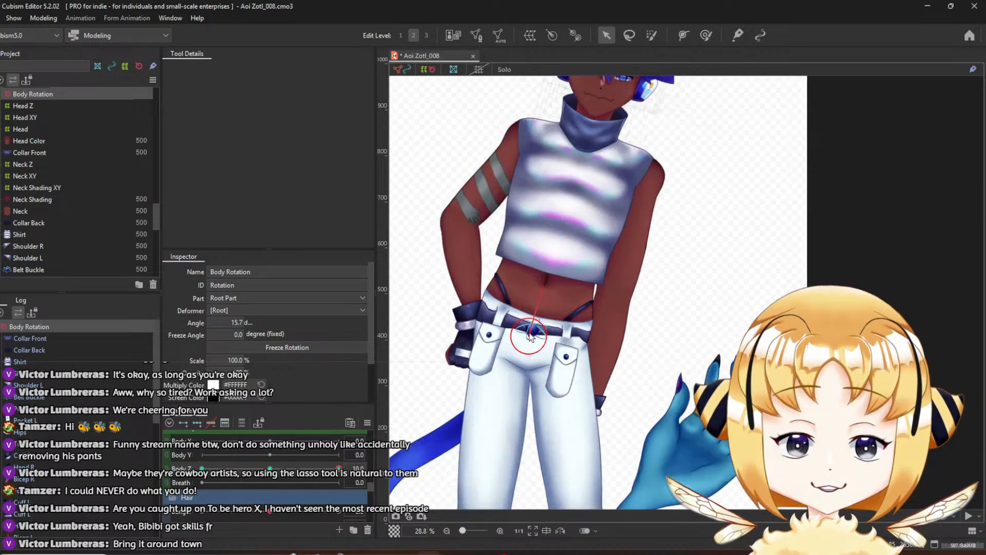
pyautogui.scroll(-3, 530, 334)
pyautogui.scroll(1, 530, 335)
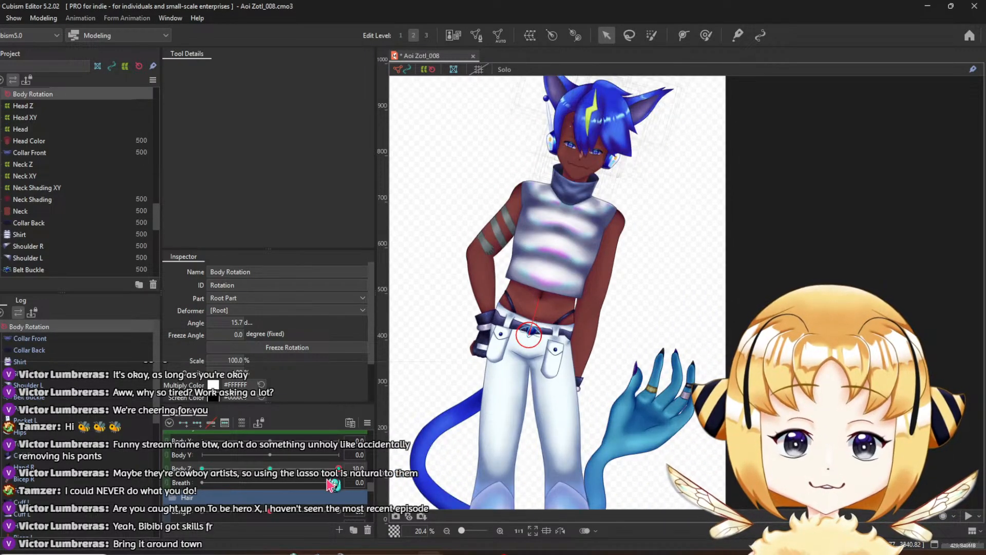
pyautogui.hotkey('ctrl', 'z')
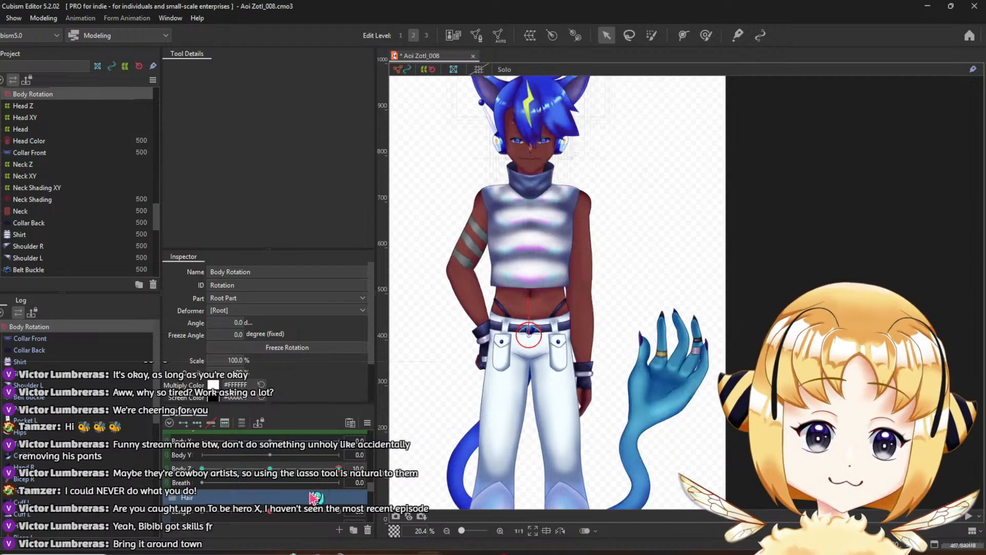
# Delete the two glues that join Thigh R and Thigh L to the Hips
pyautogui.scroll(-5, 51, 231)
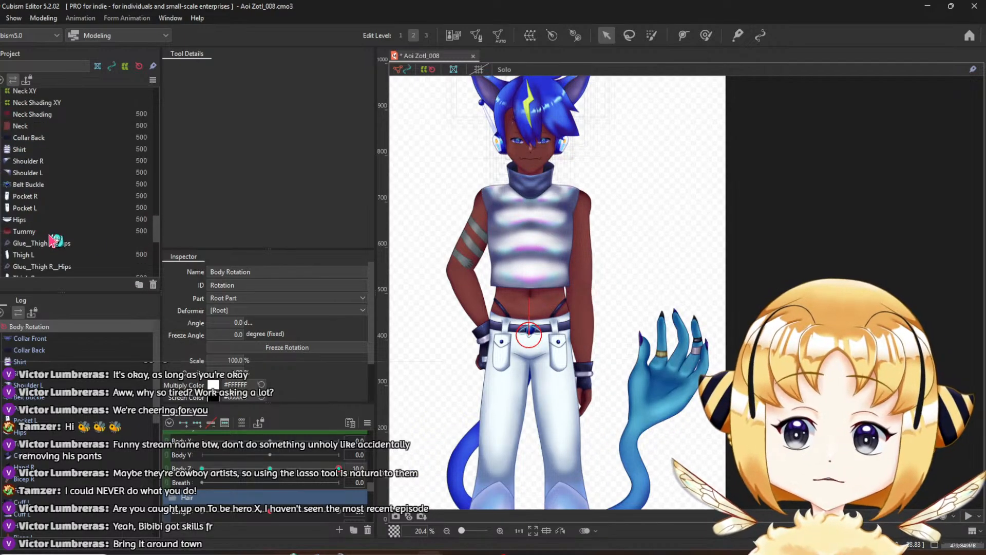
pyautogui.click(58, 226)
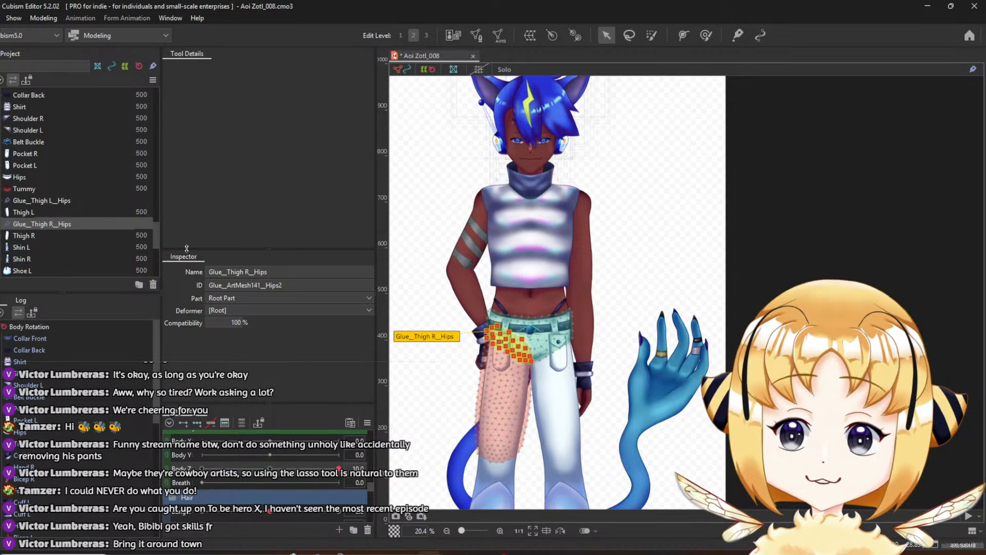
pyautogui.press('Delete')
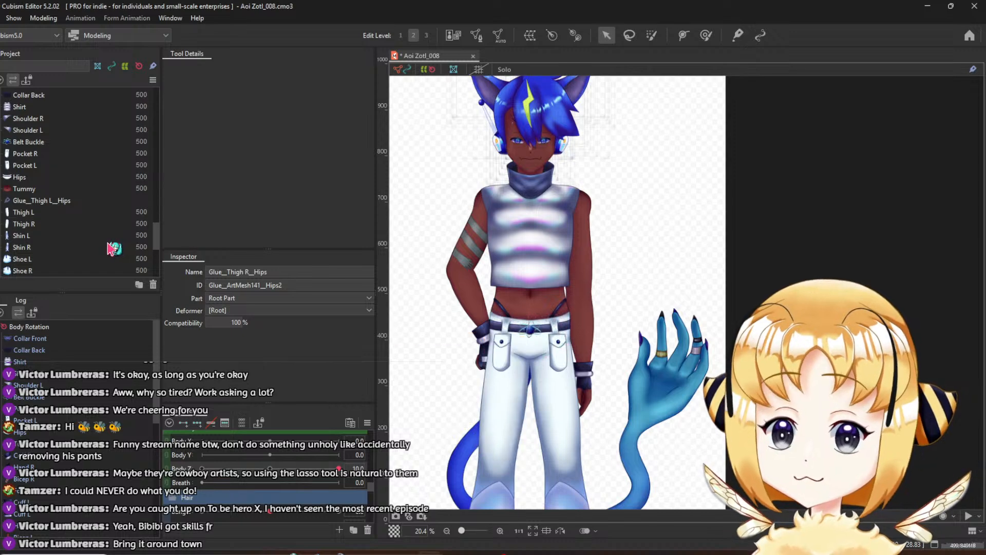
pyautogui.click(74, 200)
pyautogui.press('Delete')
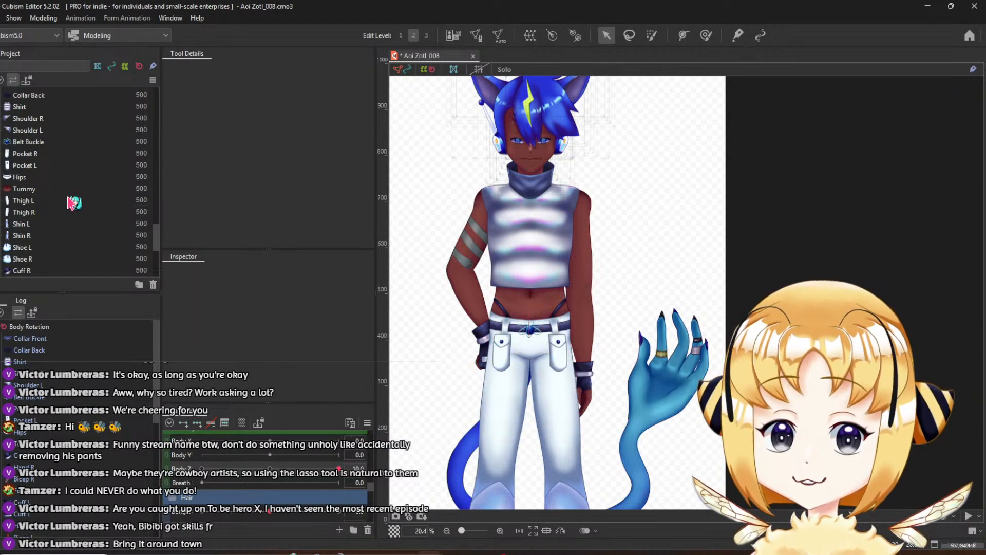
# Select Body Rotation, set Body Z to 10 and tilt the deformer to about 18.7 degrees
pyautogui.scroll(5, 19, 223)
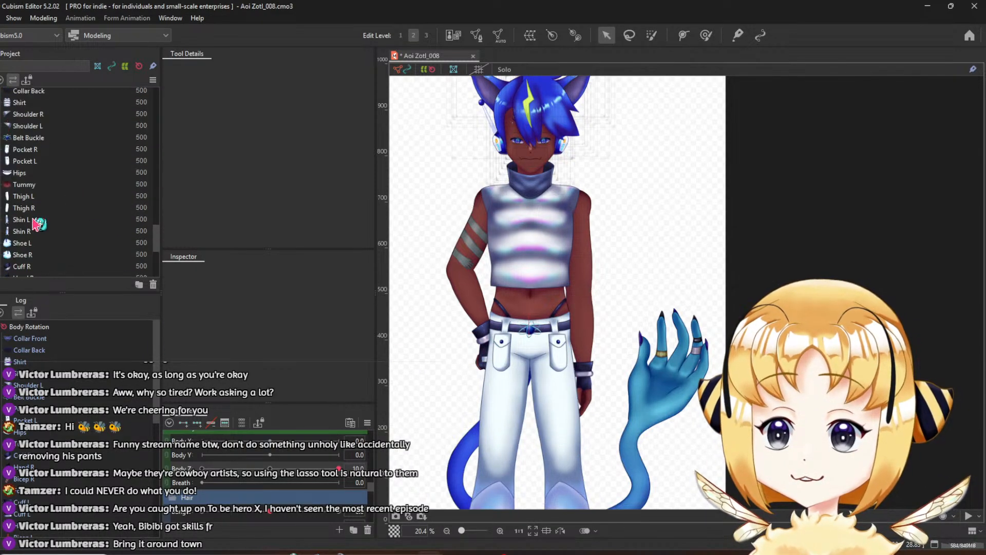
pyautogui.click(36, 132)
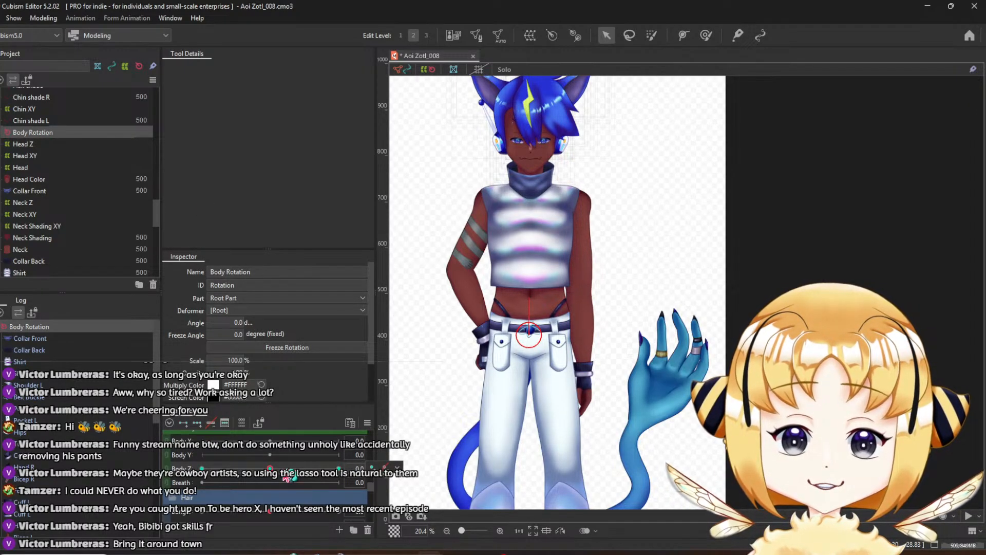
pyautogui.moveTo(271, 468); pyautogui.dragTo(341, 470)
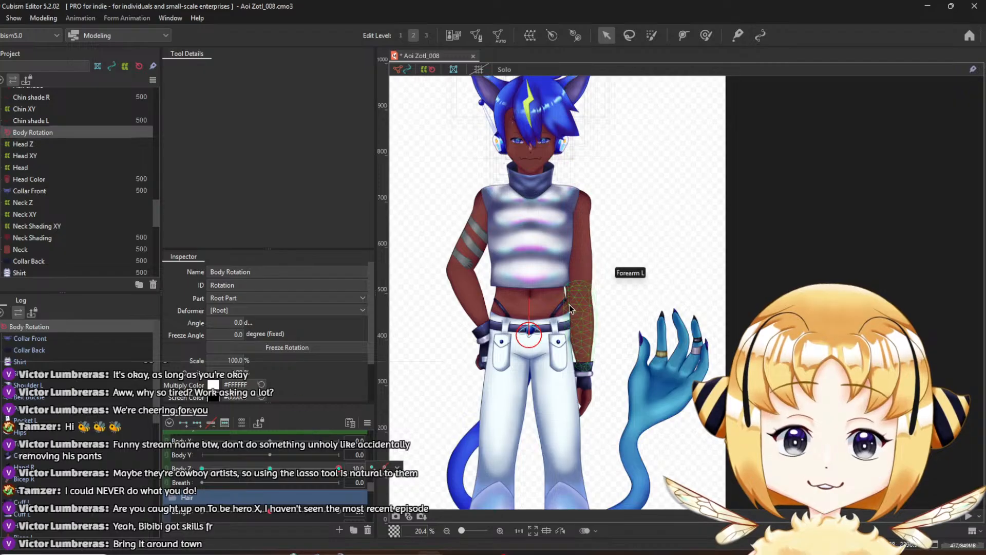
pyautogui.scroll(3, 568, 304)
pyautogui.moveTo(489, 289); pyautogui.dragTo(513, 300)
pyautogui.scroll(-2, 513, 308)
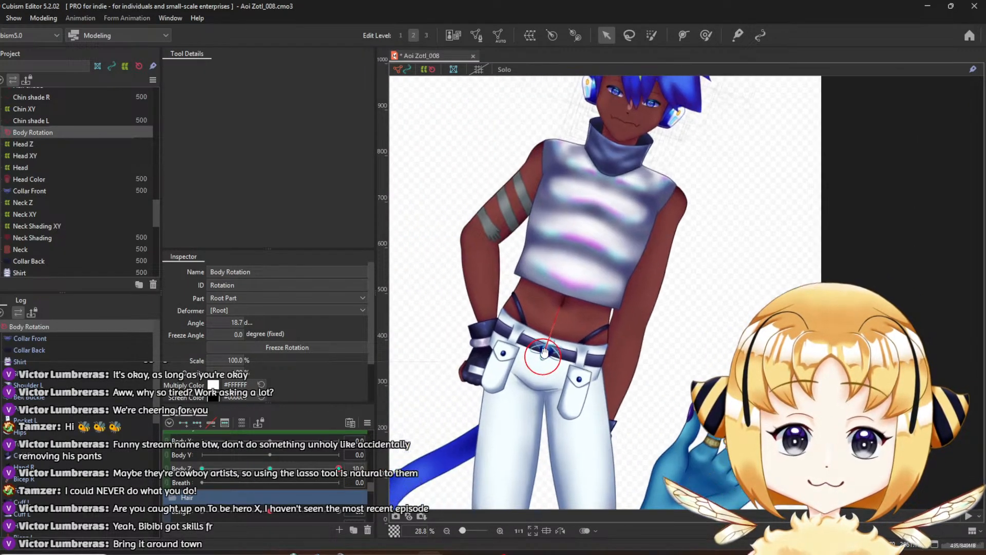
pyautogui.moveTo(548, 359); pyautogui.dragTo(562, 334)
pyautogui.scroll(-3, 553, 355)
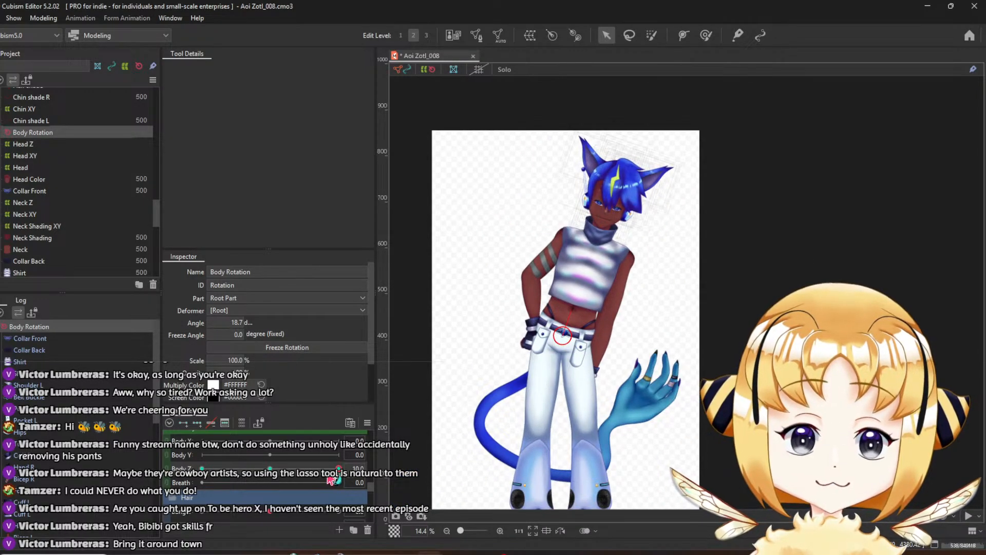
# Preview the Body Z swing and reflect the Body Rotation tilt from the Body Z 10 key to the opposite key
pyautogui.moveTo(331, 480); pyautogui.dragTo(292, 481)
pyautogui.click(338, 469)
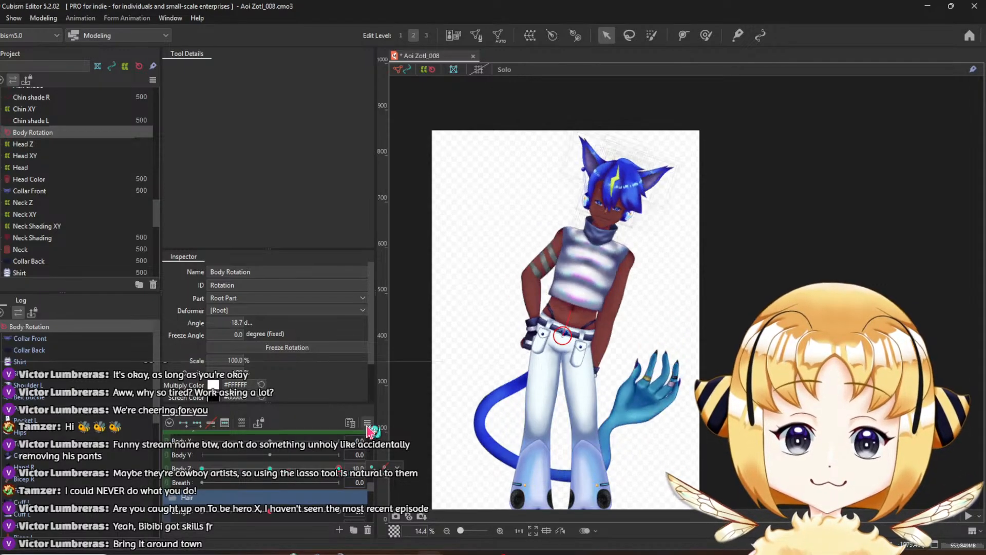
pyautogui.click(368, 423)
pyautogui.click(437, 381)
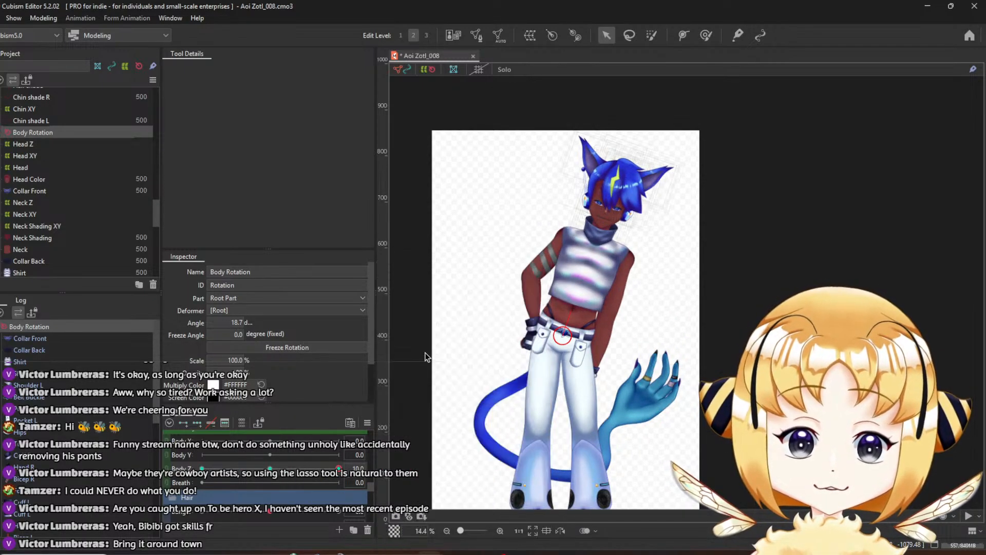
pyautogui.click(445, 382)
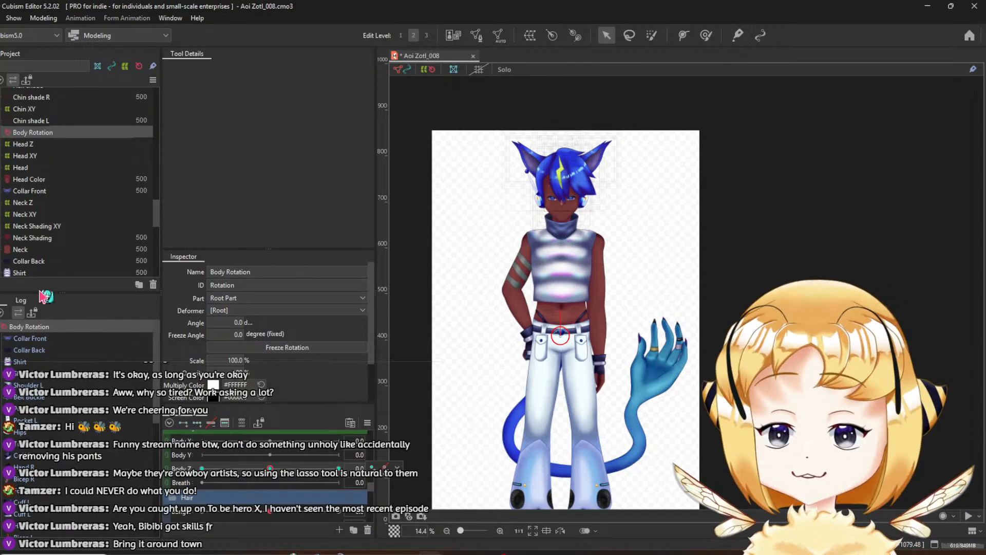
# Select the Thigh L and Hips meshes together and open them for mesh editing
pyautogui.scroll(2, 627, 286)
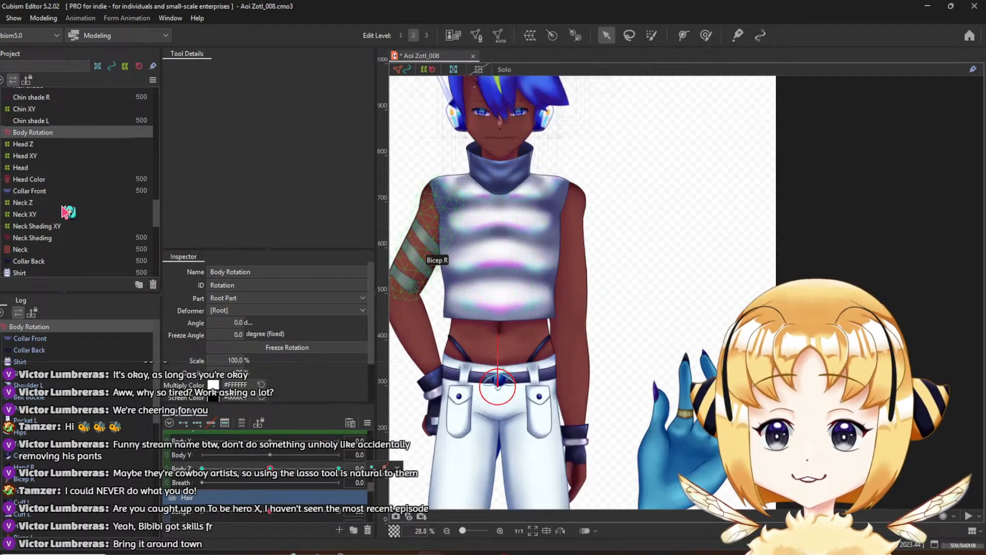
pyautogui.scroll(-3, 67, 214)
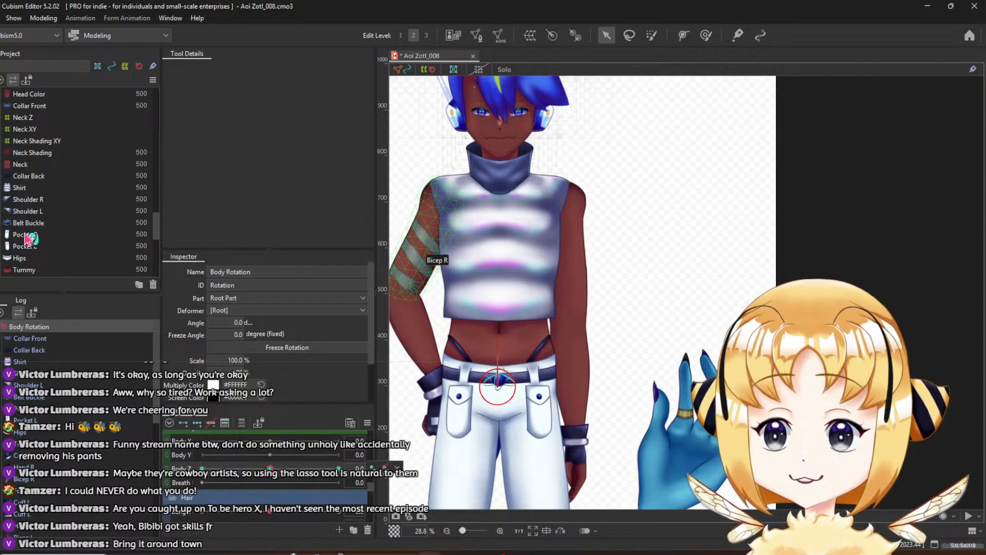
pyautogui.scroll(-1, 27, 238)
pyautogui.scroll(-1, 34, 236)
pyautogui.click(24, 196)
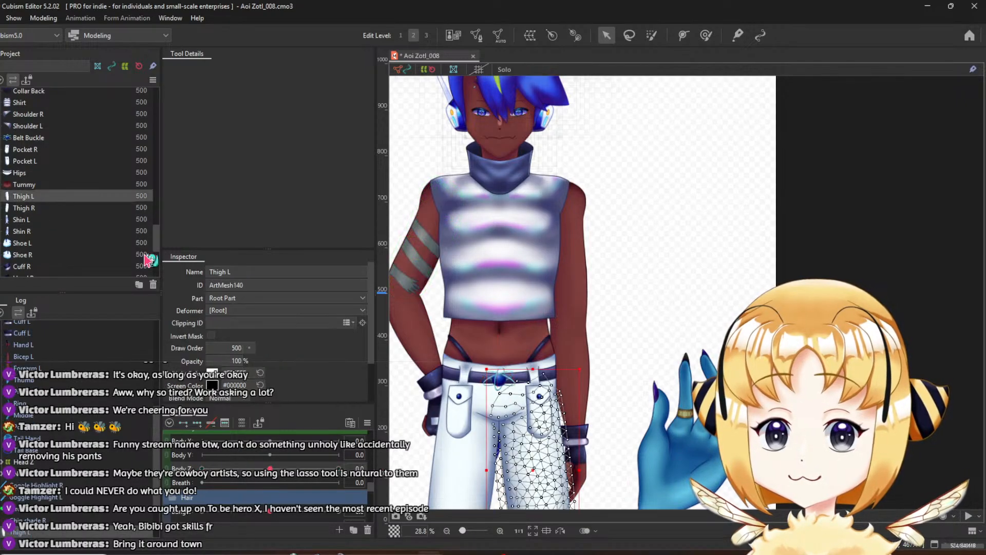
pyautogui.scroll(1, 35, 209)
pyautogui.keyDown('ctrl'); pyautogui.click(30, 215); pyautogui.keyUp('ctrl')
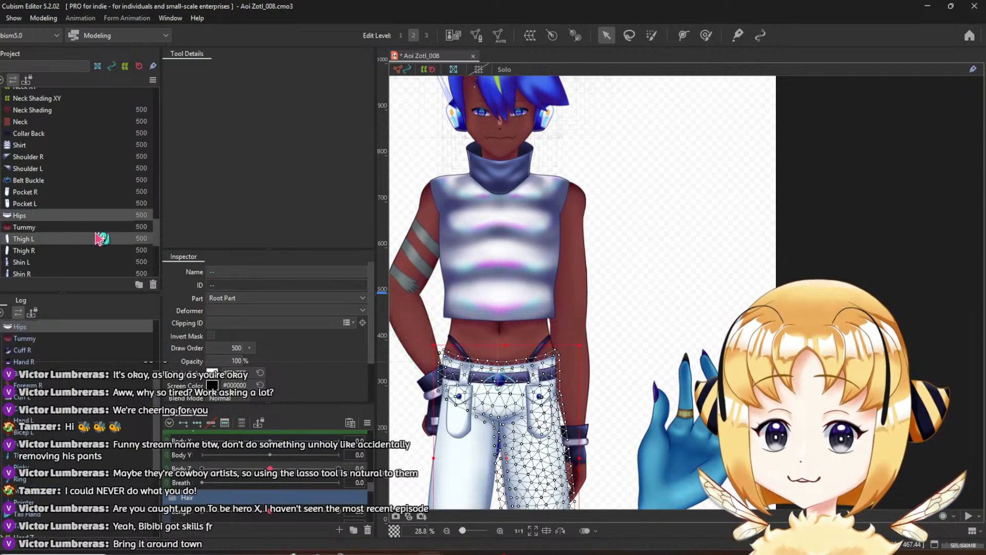
pyautogui.scroll(1, 496, 382)
pyautogui.moveTo(496, 383); pyautogui.dragTo(486, 296)
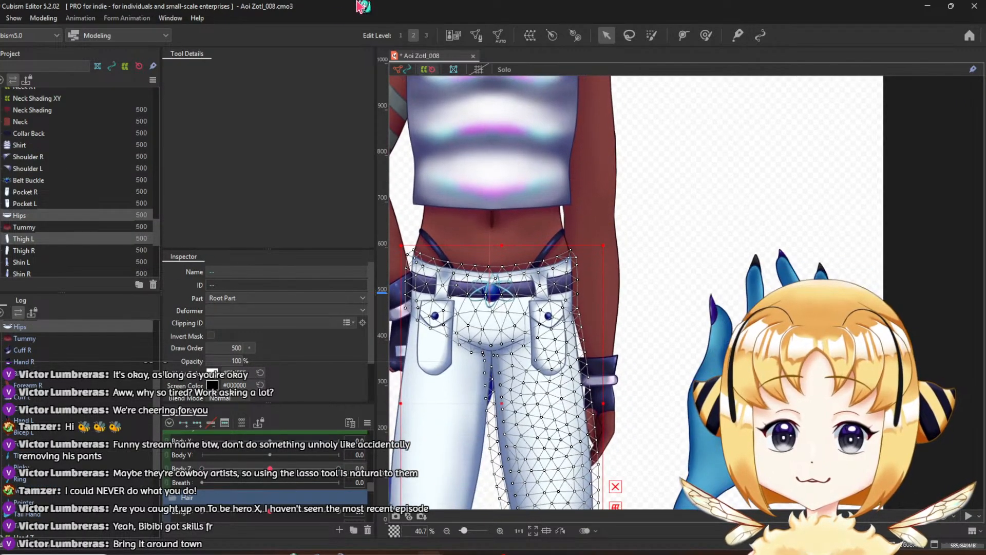
pyautogui.click(470, 44)
# Lasso the overlapping vertices of Hips and Thigh L, bind them with glue and apply the mesh edit
pyautogui.scroll(3, 535, 265)
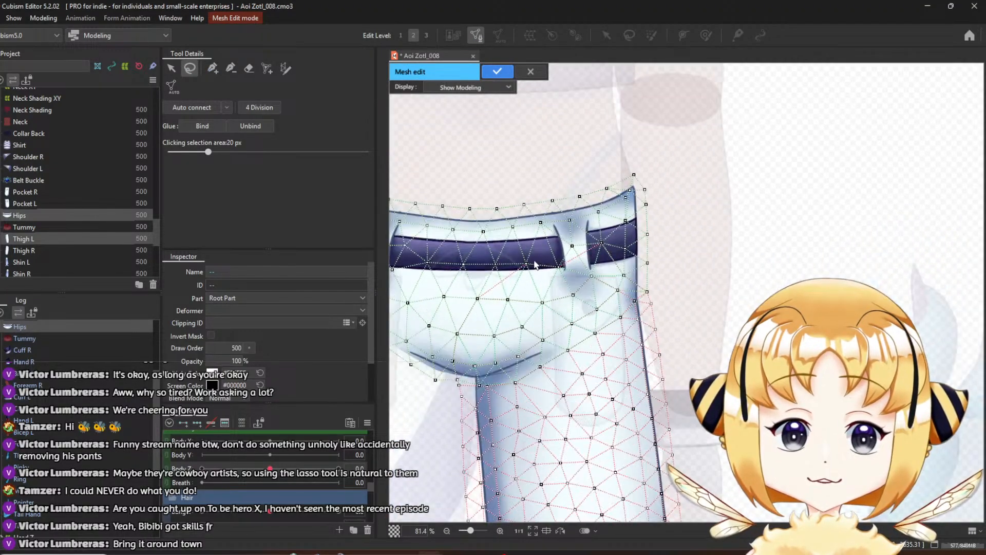
pyautogui.moveTo(539, 257); pyautogui.dragTo(563, 229)
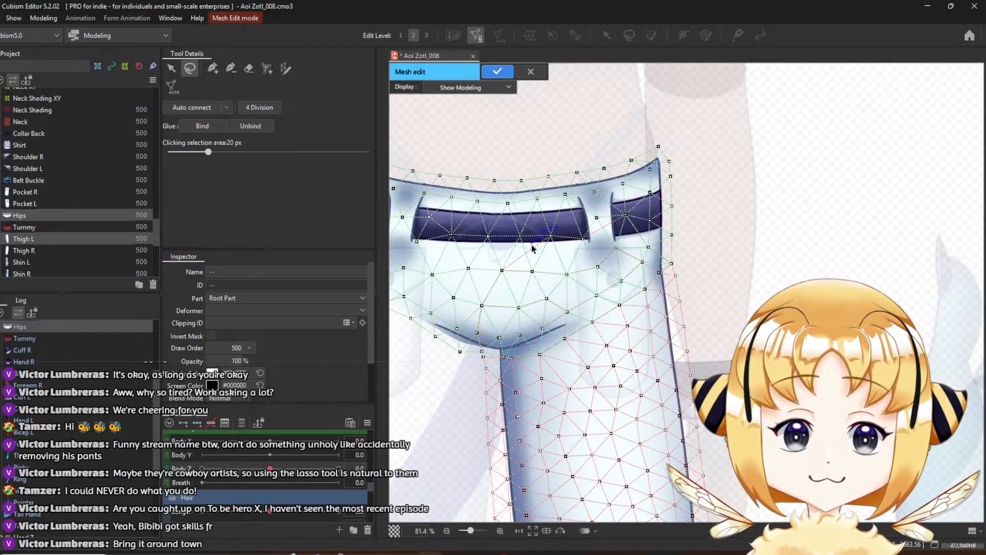
pyautogui.moveTo(478, 297)
pyautogui.mouseDown()
pyautogui.moveTo(467, 337)
pyautogui.moveTo(479, 361)
pyautogui.moveTo(516, 371)
pyautogui.moveTo(622, 321)
pyautogui.moveTo(682, 264)
pyautogui.mouseUp()
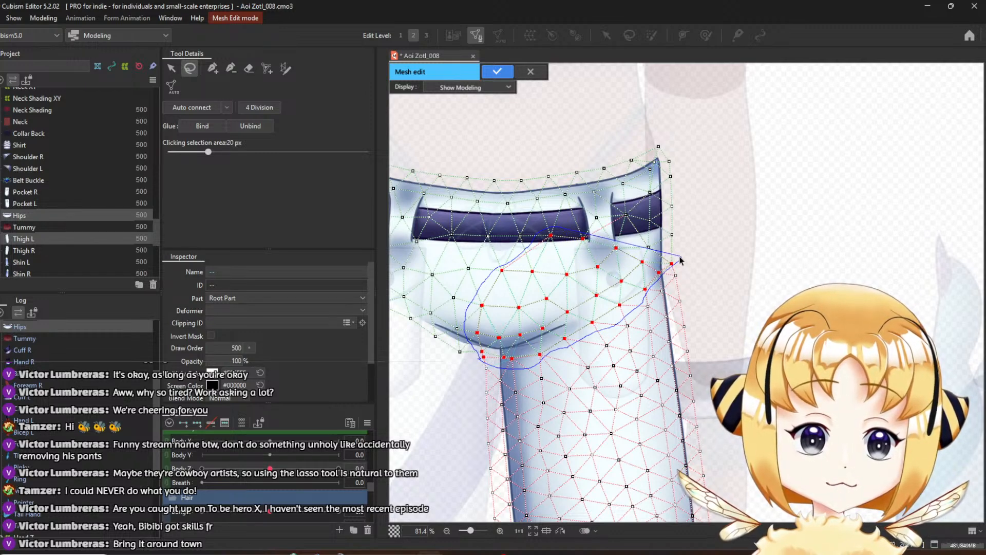
pyautogui.moveTo(637, 209); pyautogui.dragTo(637, 209)
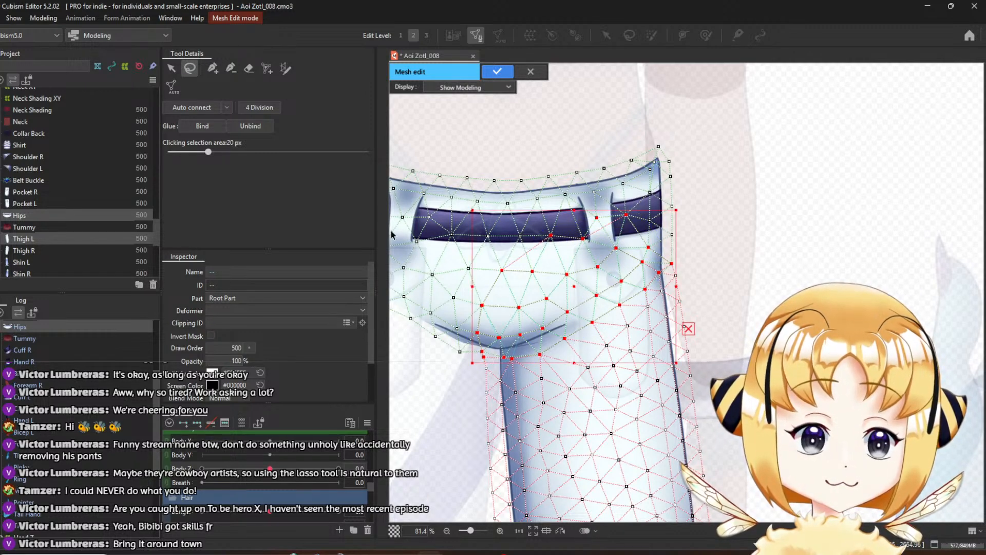
pyautogui.click(203, 125)
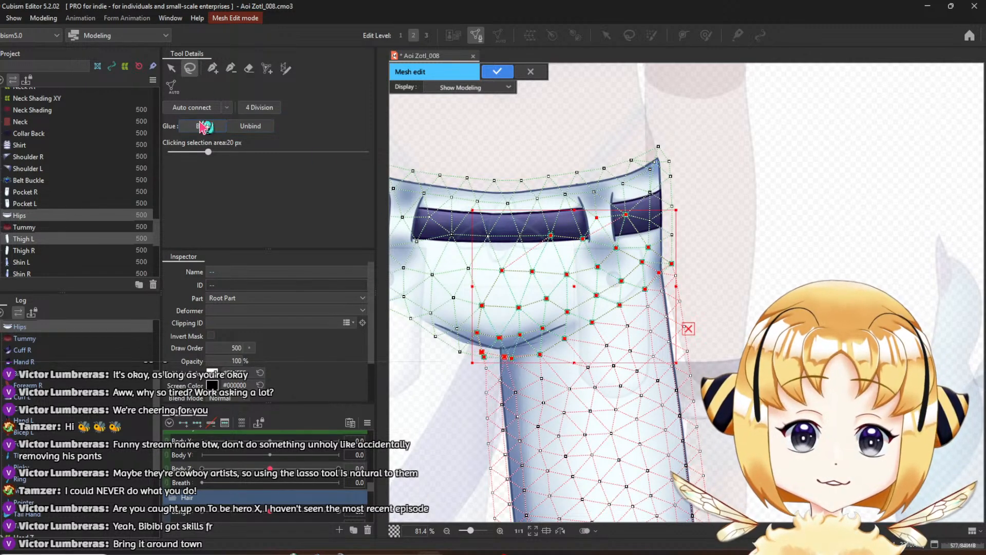
pyautogui.click(507, 74)
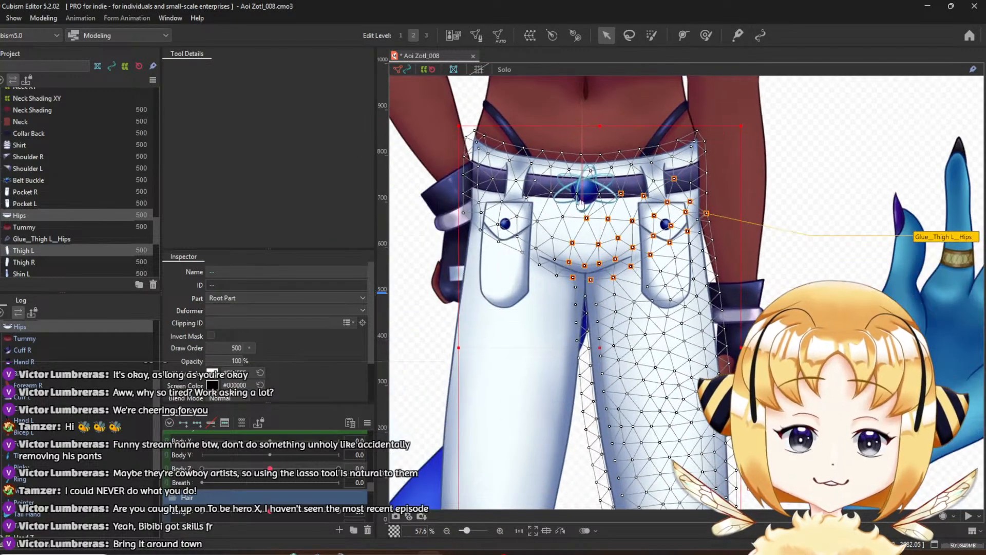
# Select Thigh R together with Hips and open both meshes for editing
pyautogui.click(27, 265)
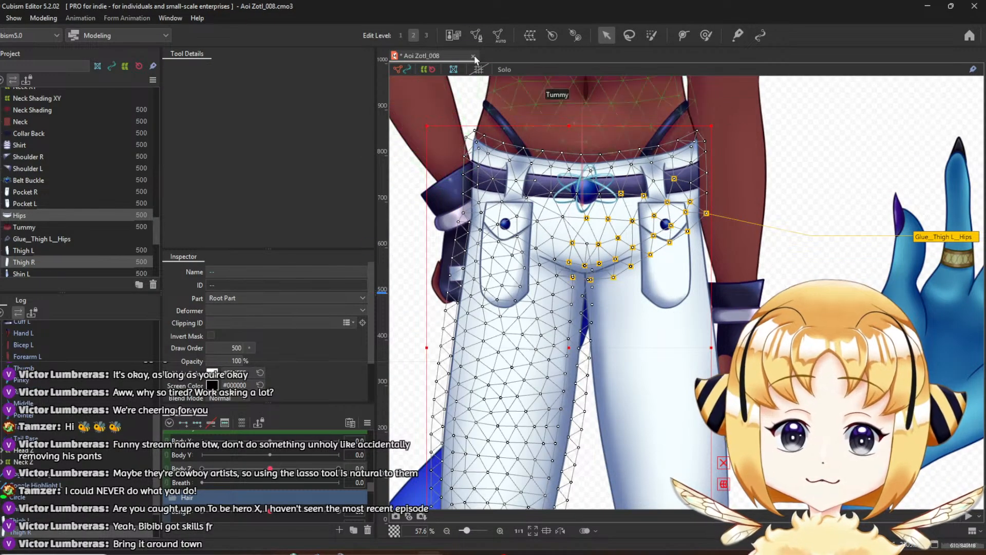
pyautogui.click(481, 37)
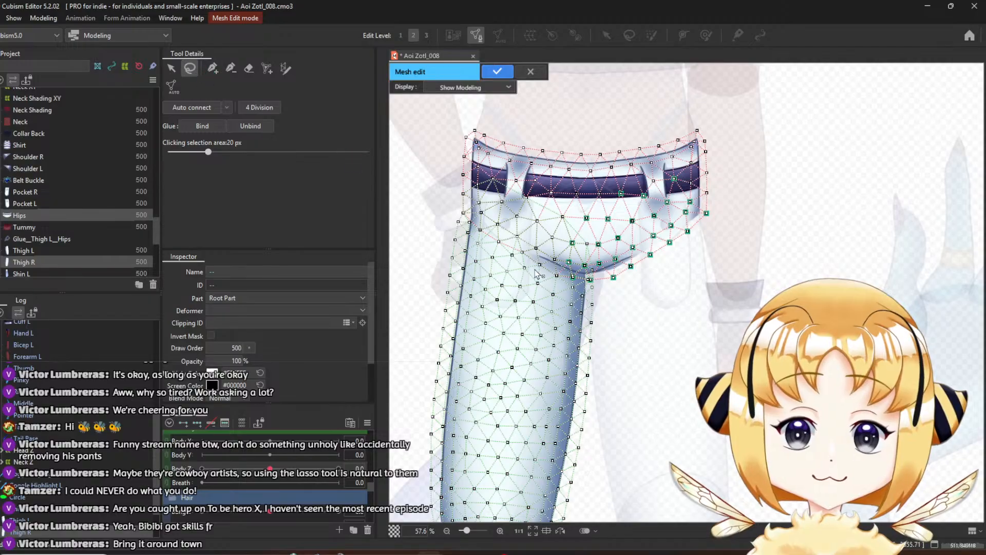
pyautogui.scroll(3, 535, 273)
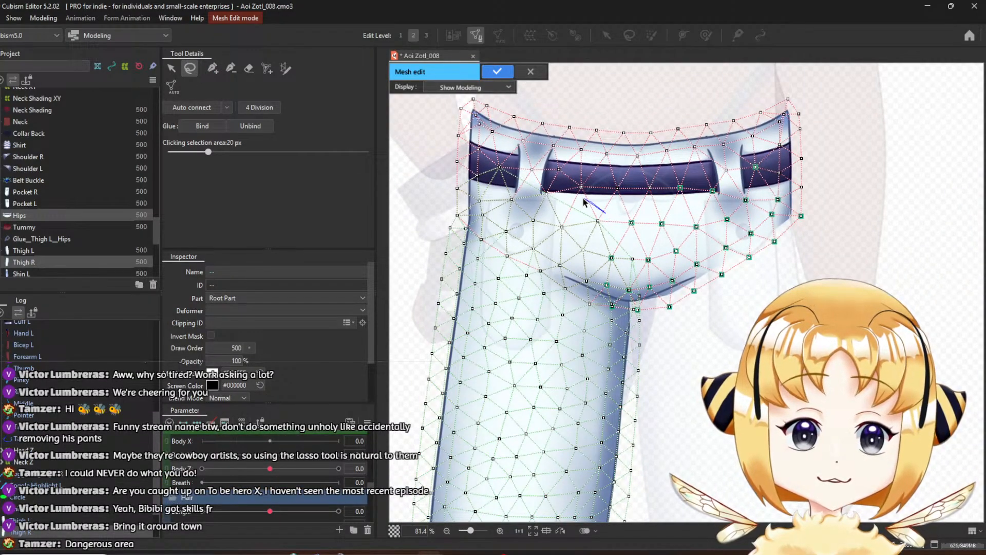
pyautogui.moveTo(499, 167)
pyautogui.mouseDown()
pyautogui.moveTo(457, 185)
pyautogui.moveTo(450, 207)
pyautogui.moveTo(472, 244)
pyautogui.moveTo(454, 209)
pyautogui.mouseUp()
pyautogui.hotkey('ctrl', 'z')
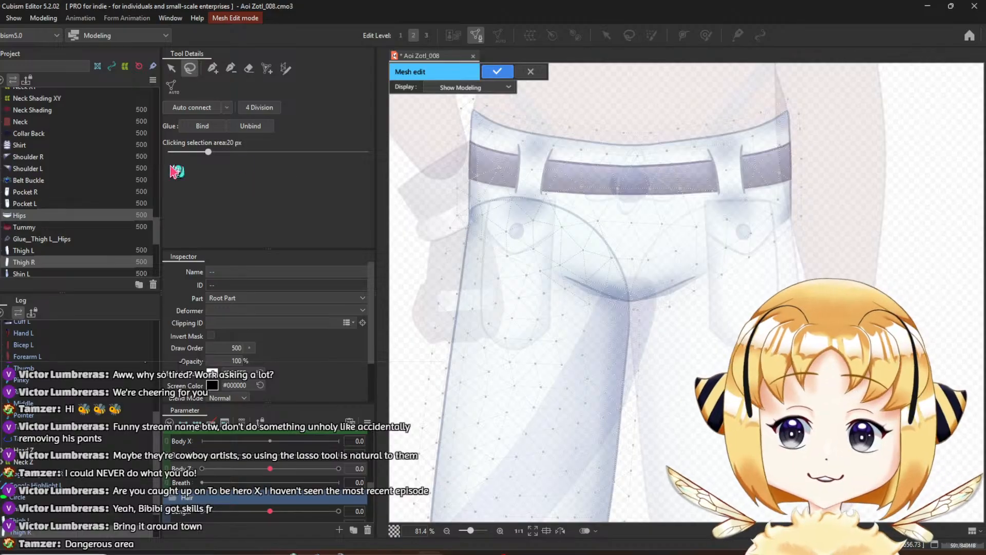
pyautogui.click(175, 71)
pyautogui.click(520, 248)
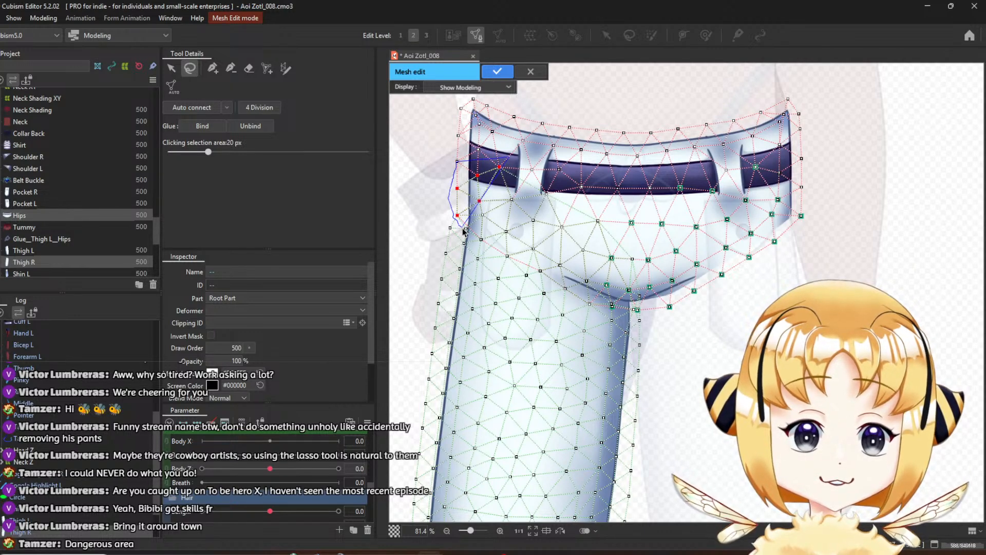
# Lasso the overlapping vertices of Hips and Thigh R, bind them with glue and apply the mesh edit
pyautogui.moveTo(482, 248)
pyautogui.mouseDown()
pyautogui.moveTo(538, 270)
pyautogui.moveTo(607, 316)
pyautogui.moveTo(644, 315)
pyautogui.moveTo(637, 250)
pyautogui.mouseUp()
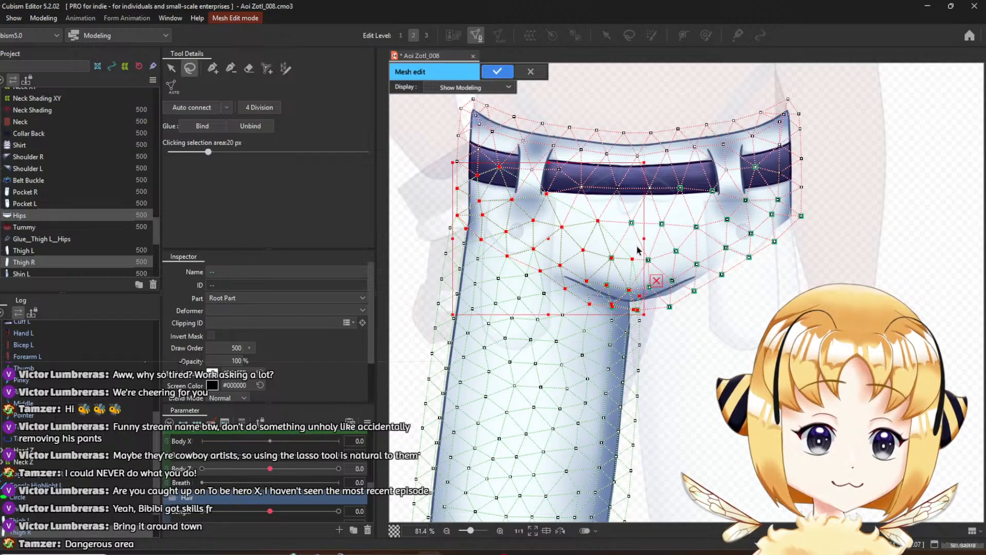
pyautogui.click(205, 129)
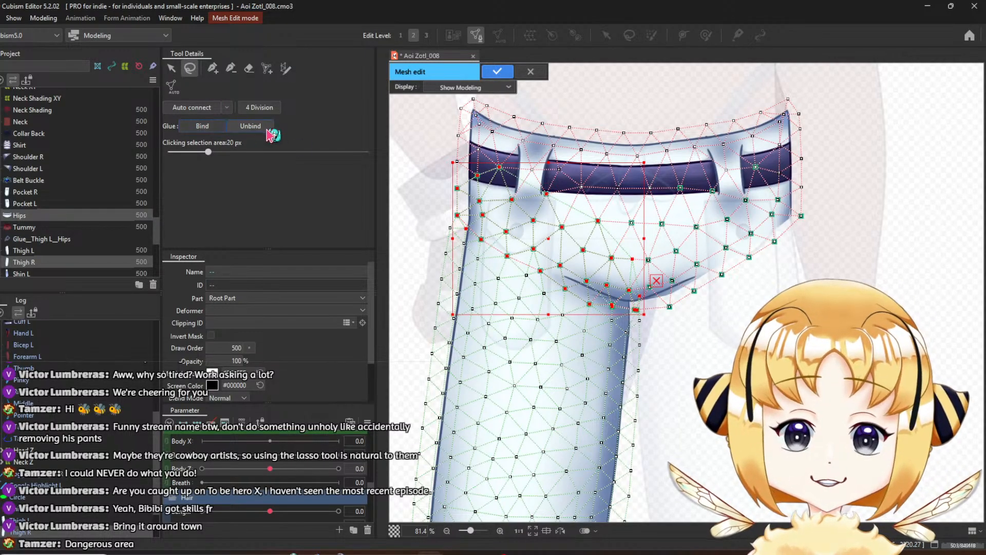
pyautogui.click(498, 70)
pyautogui.scroll(-8, 591, 257)
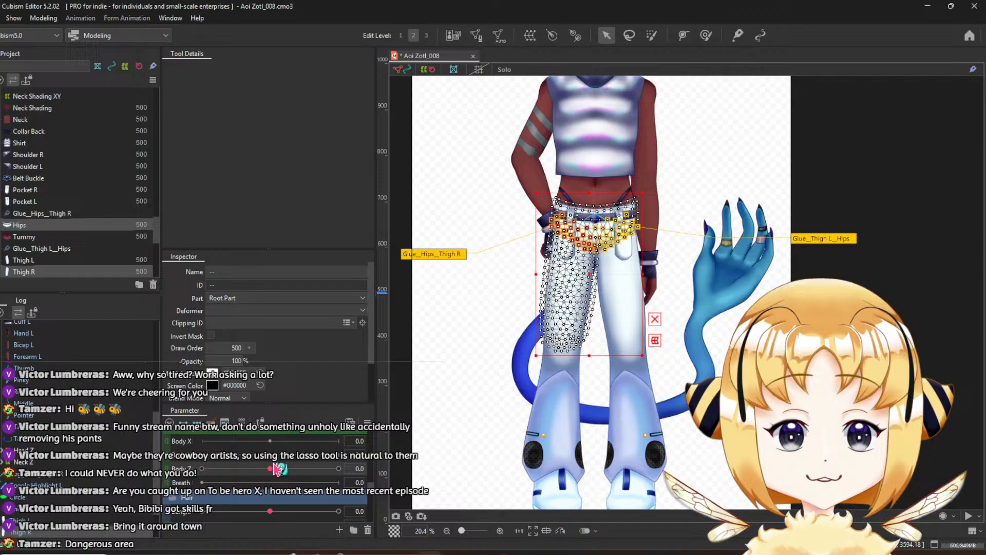
# Tilt the model to Body Z 10 and open the Hips–Thigh R glue for weight editing
pyautogui.moveTo(277, 468); pyautogui.dragTo(338, 469)
pyautogui.scroll(5, 596, 303)
pyautogui.scroll(-3, 604, 256)
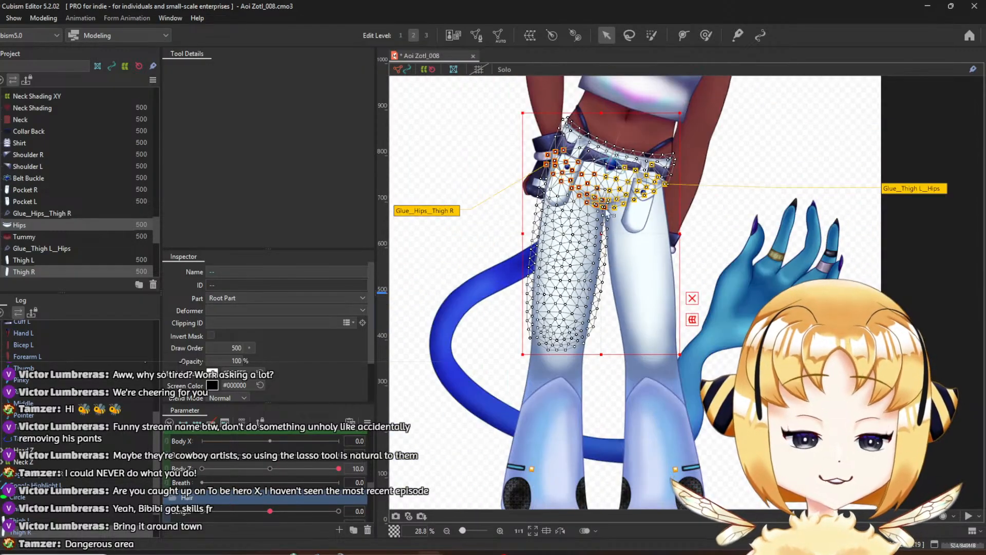
pyautogui.scroll(5, 808, 157)
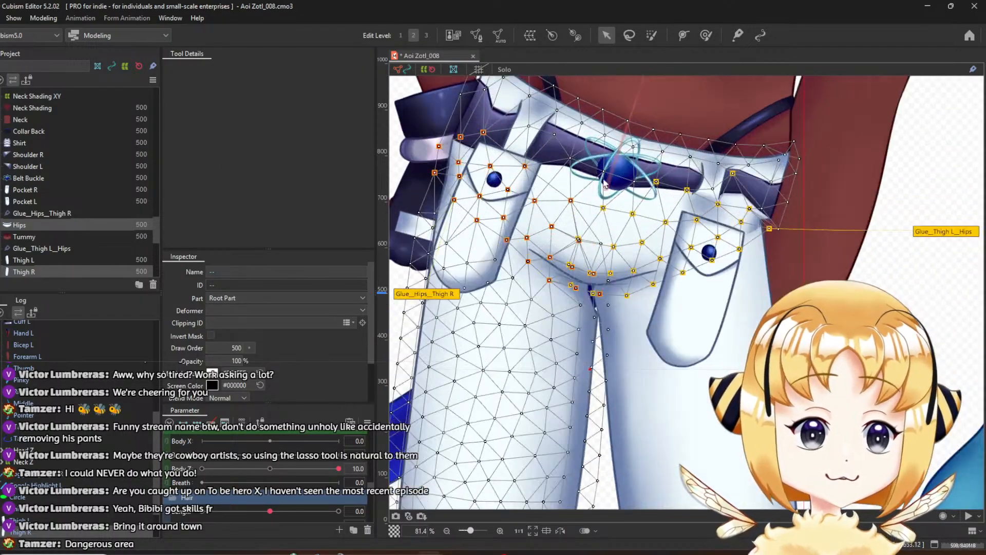
pyautogui.scroll(-3, 771, 185)
pyautogui.doubleClick(439, 237)
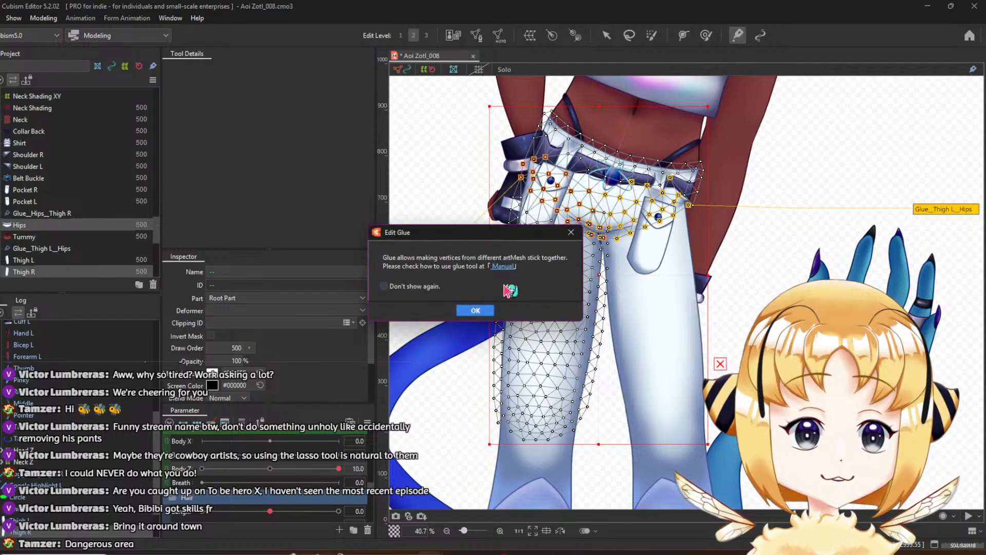
pyautogui.click(468, 310)
pyautogui.scroll(3, 554, 168)
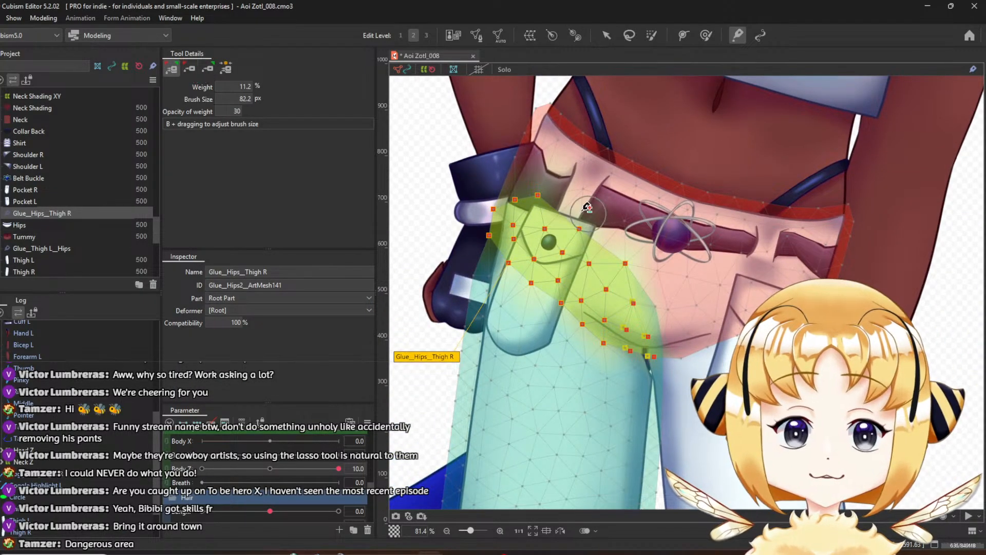
# Brush the Hips-side glue weight over the upper outer Thigh R vertices between the belt and the pocket, at 11.2 % weight
pyautogui.click(208, 68)
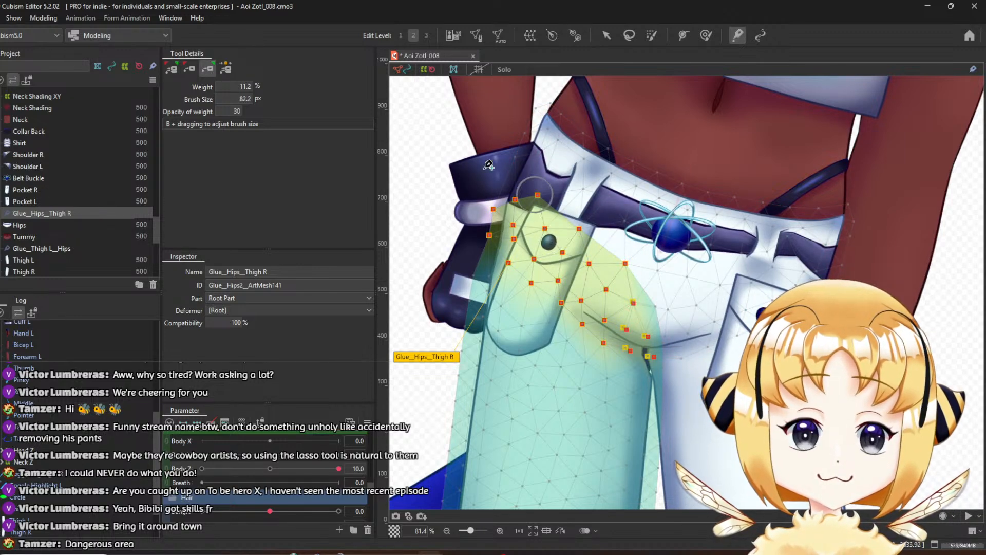
pyautogui.click(189, 67)
pyautogui.moveTo(550, 204)
pyautogui.mouseDown()
pyautogui.moveTo(508, 198)
pyautogui.moveTo(520, 191)
pyautogui.mouseUp()
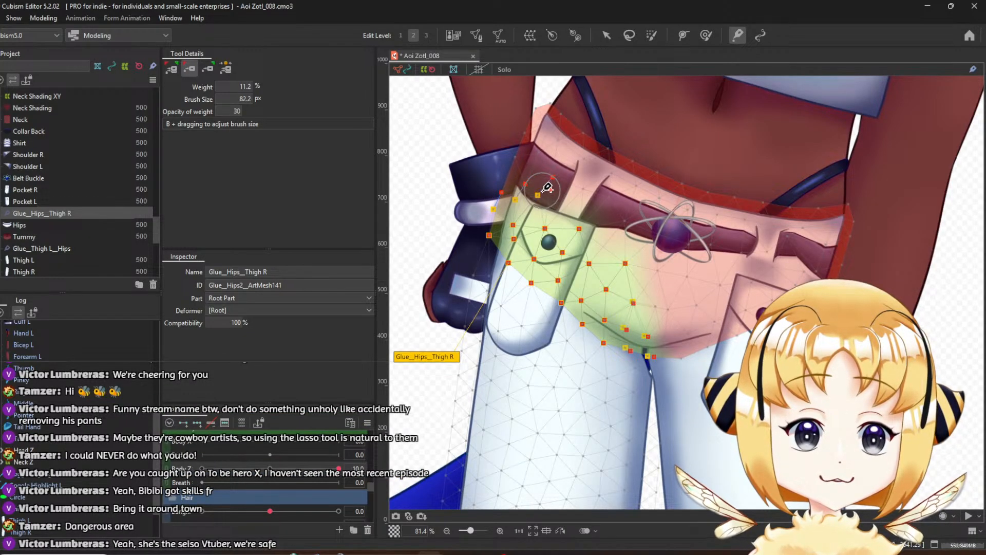
pyautogui.moveTo(587, 240)
pyautogui.mouseDown()
pyautogui.moveTo(588, 230)
pyautogui.moveTo(524, 241)
pyautogui.moveTo(542, 228)
pyautogui.moveTo(560, 233)
pyautogui.moveTo(528, 241)
pyautogui.moveTo(498, 206)
pyautogui.moveTo(509, 202)
pyautogui.moveTo(517, 216)
pyautogui.mouseUp()
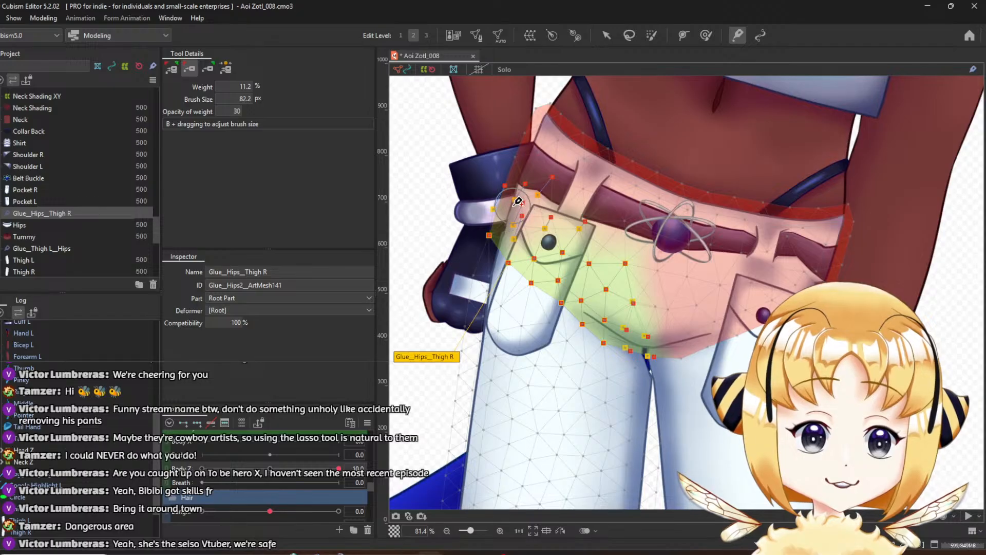
# Display both meshes' glue weights and brush the topmost shared vertices just under the belt
pyautogui.click(208, 69)
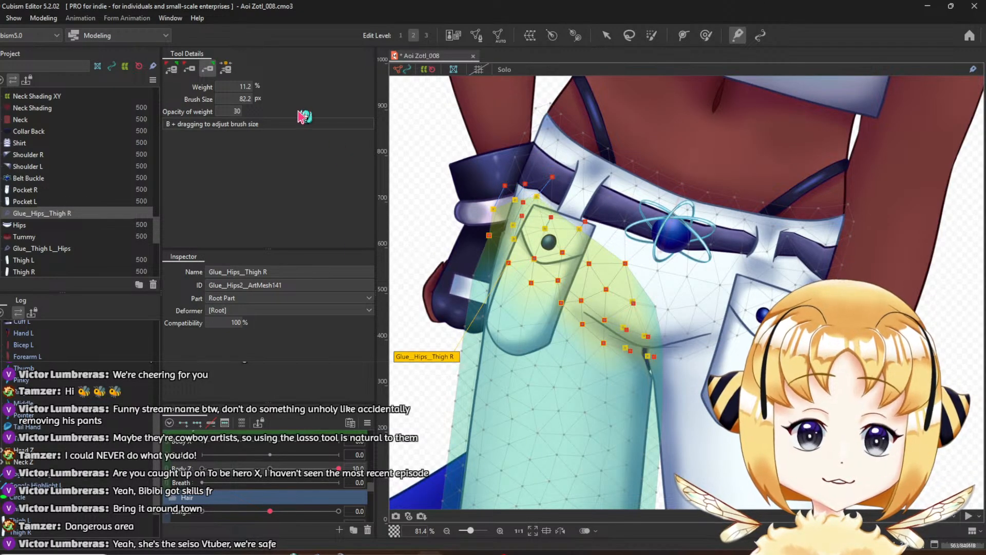
pyautogui.click(171, 68)
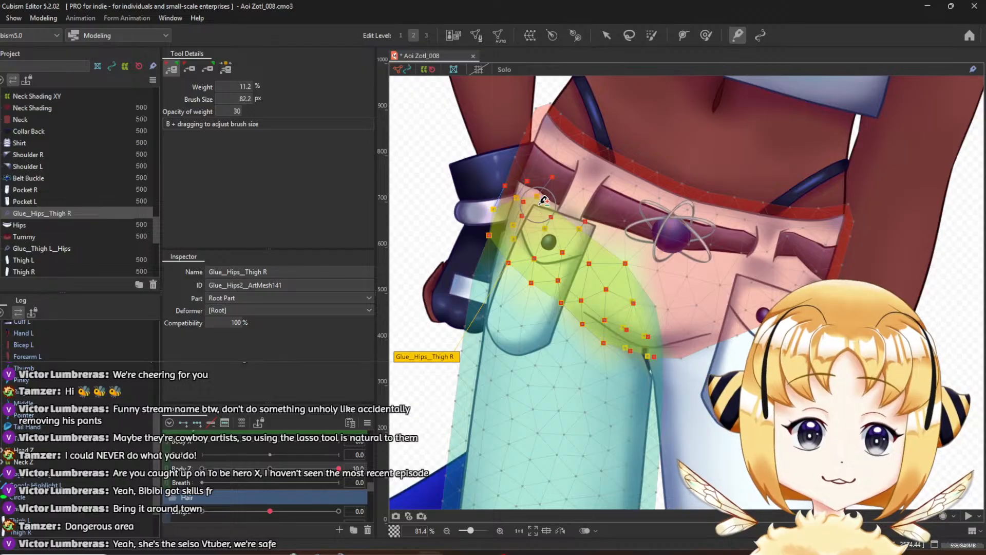
pyautogui.moveTo(552, 195); pyautogui.dragTo(560, 162)
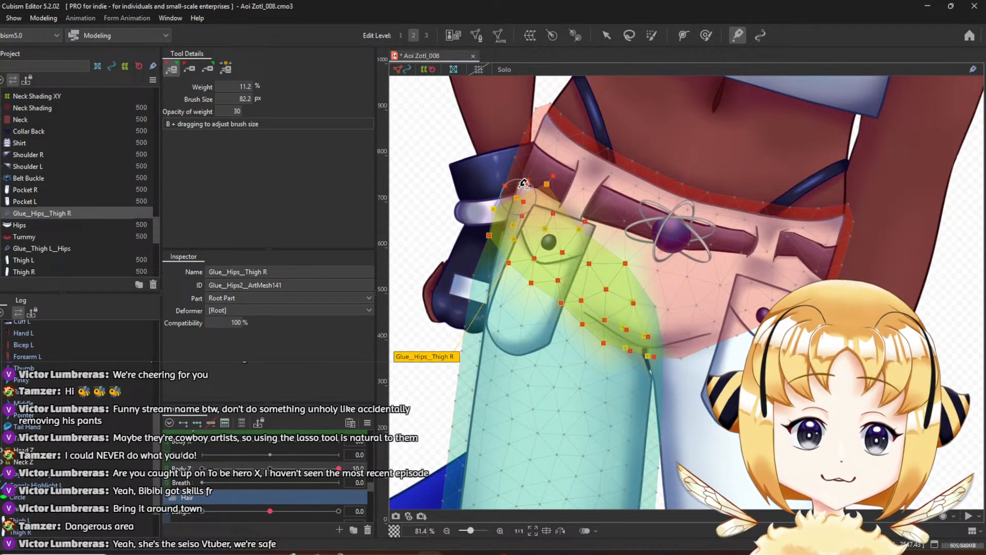
# Brush the Hips-side glue weight on the shared vertices along the inner edge of the right pocket
pyautogui.scroll(3, 599, 241)
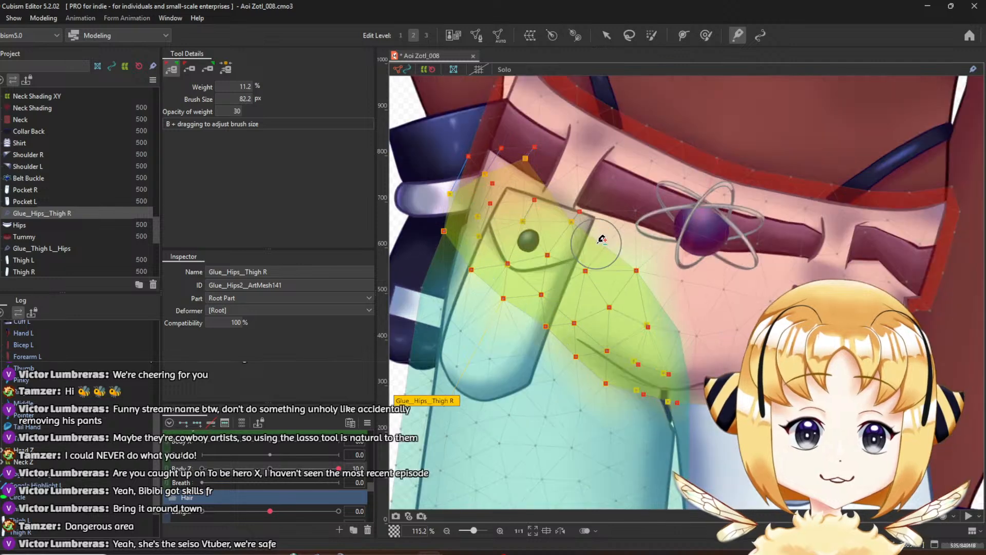
pyautogui.scroll(-3, 602, 239)
pyautogui.scroll(3, 631, 264)
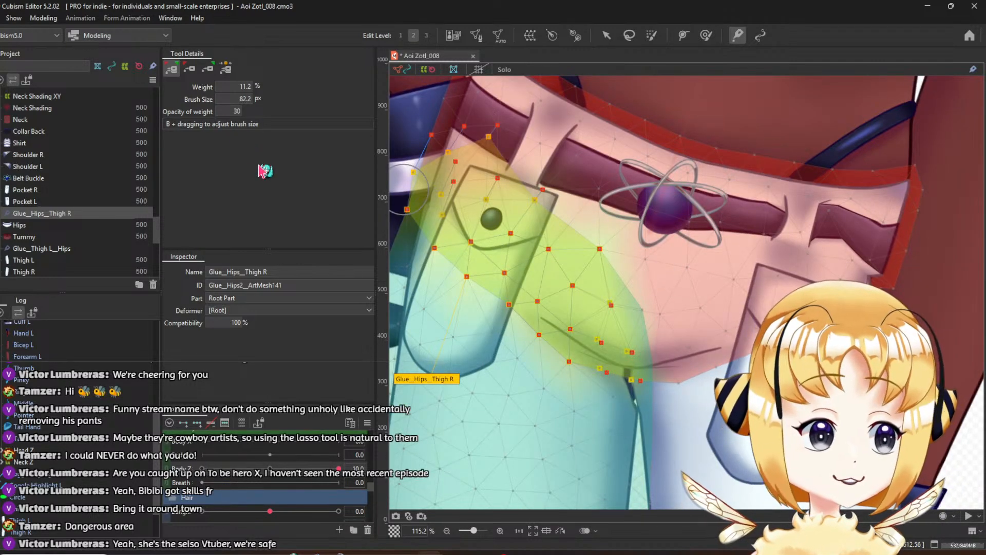
pyautogui.click(189, 68)
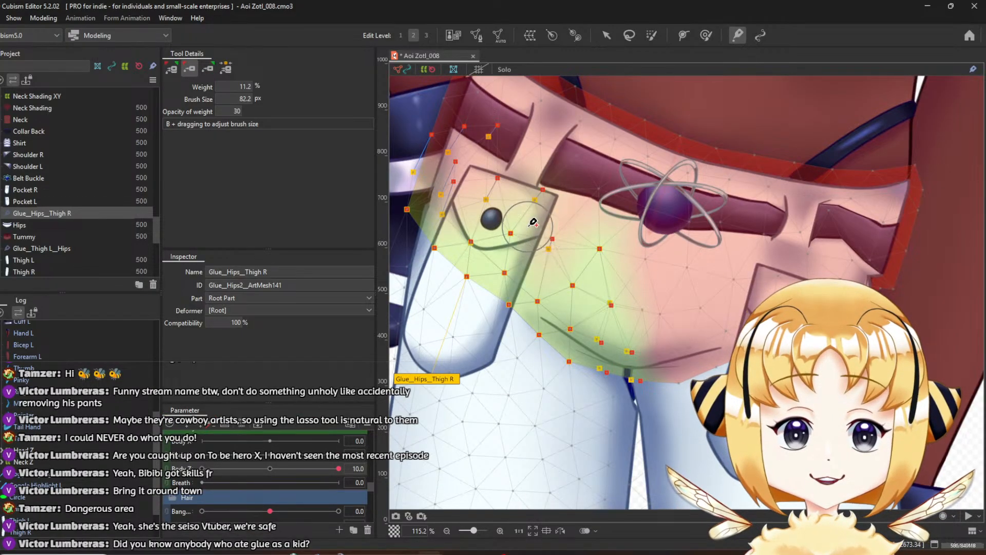
pyautogui.moveTo(533, 220); pyautogui.dragTo(551, 195)
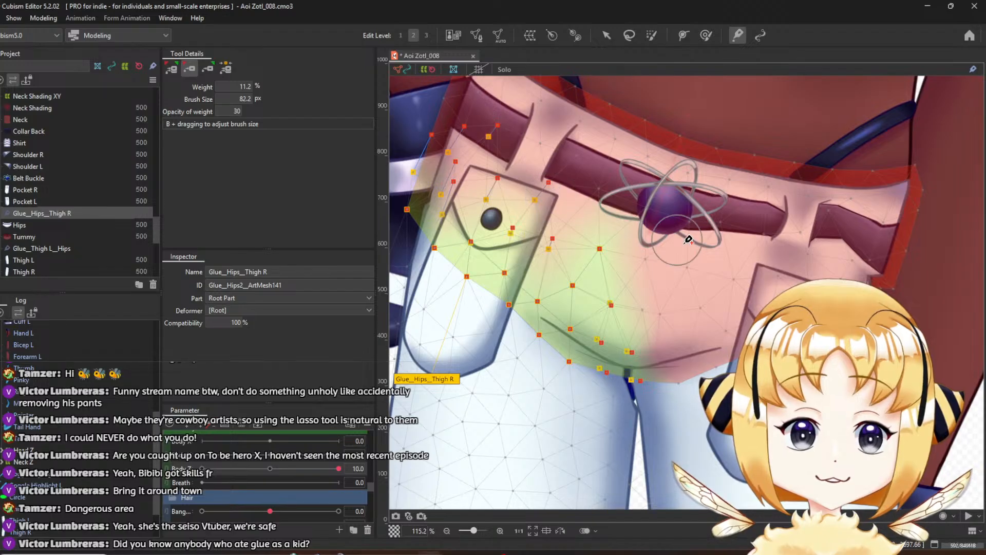
# Check the glued hip against the Body Z movement and brush the Hips-side weight on the outermost thigh vertex, undoing the last stroke
pyautogui.scroll(-5, 706, 285)
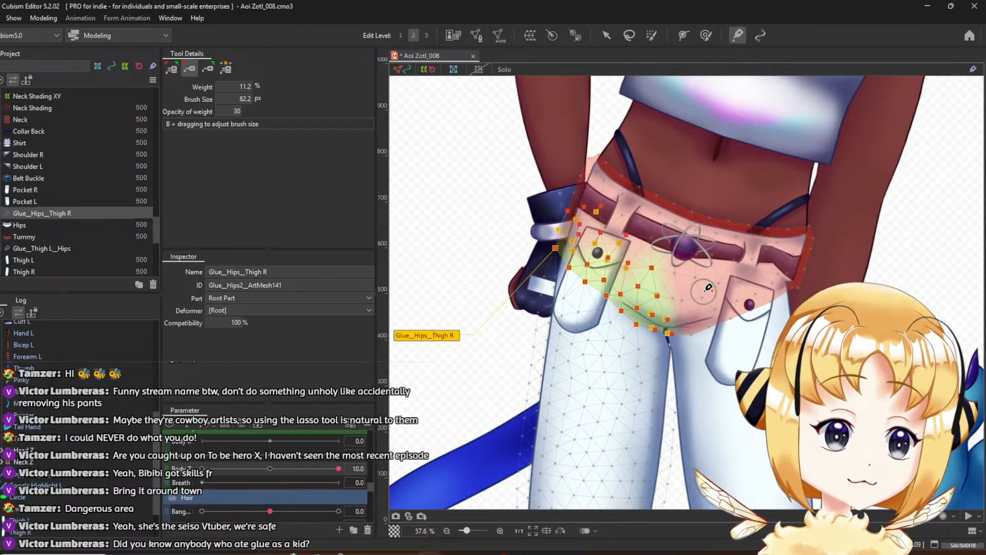
pyautogui.scroll(3, 633, 316)
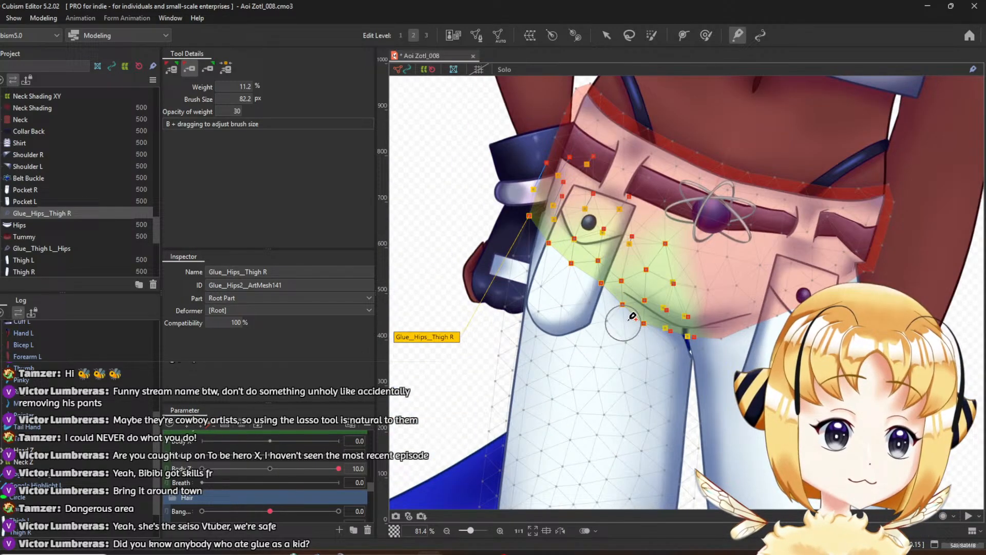
pyautogui.click(275, 469)
pyautogui.moveTo(277, 469); pyautogui.dragTo(349, 466)
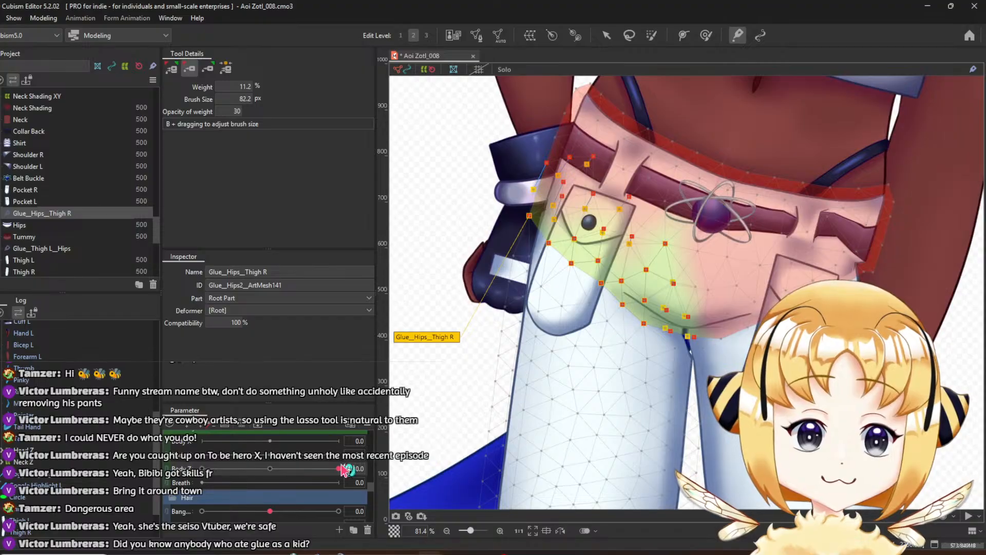
pyautogui.scroll(2, 524, 241)
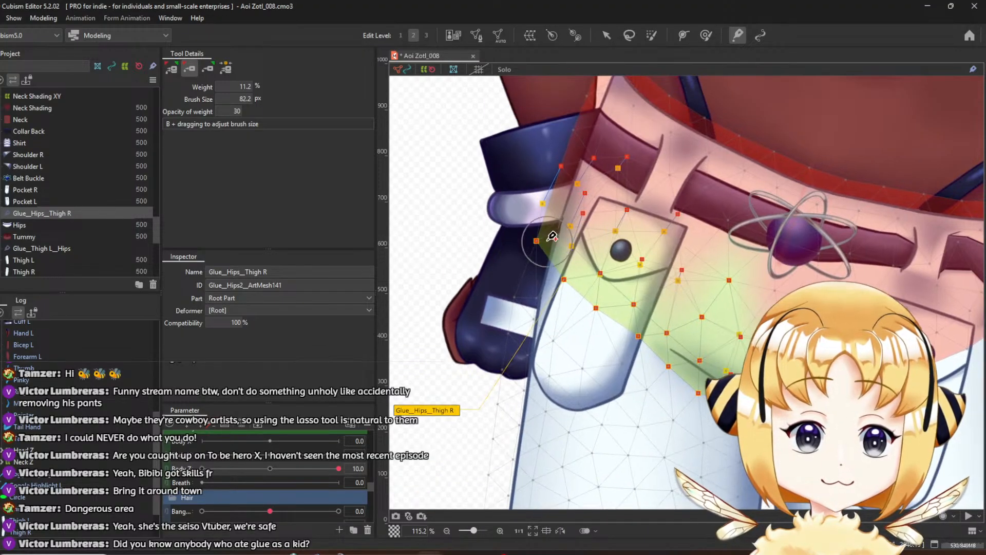
pyautogui.moveTo(541, 239); pyautogui.dragTo(539, 246)
pyautogui.hotkey('ctrl', 'z')
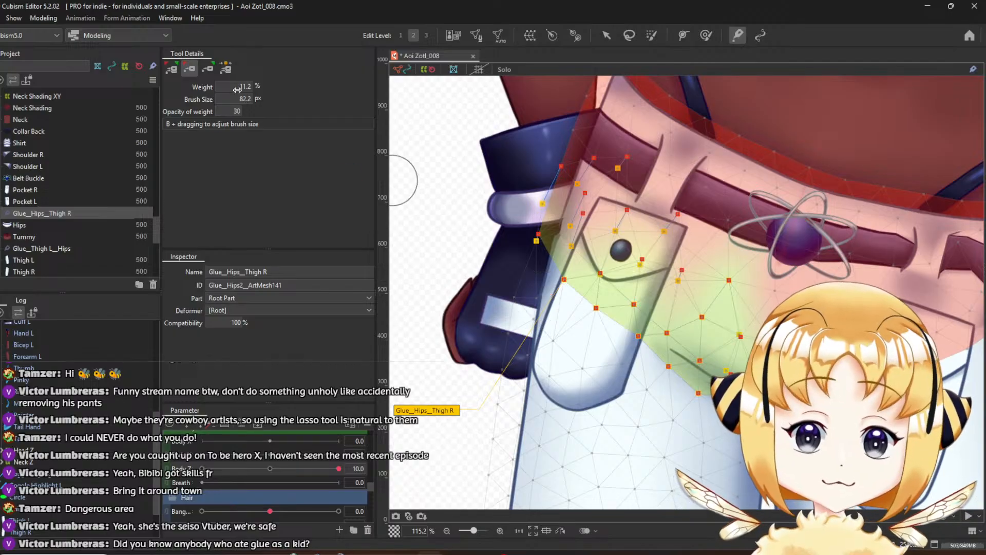
# Brush the Thigh R-side glue weight along the outer hip edge and compare the deformation at Body Z 0 and 10
pyautogui.click(208, 68)
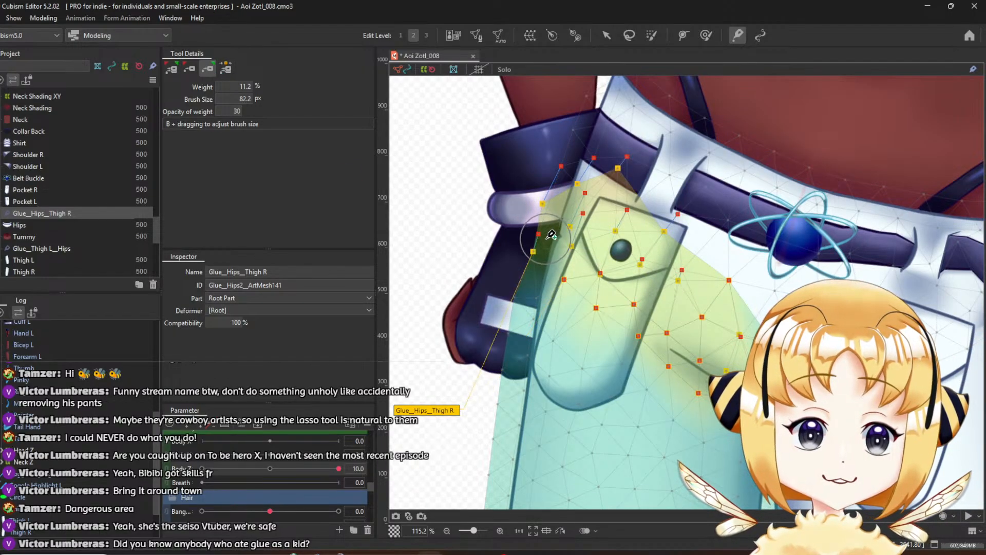
pyautogui.moveTo(568, 227); pyautogui.dragTo(587, 236)
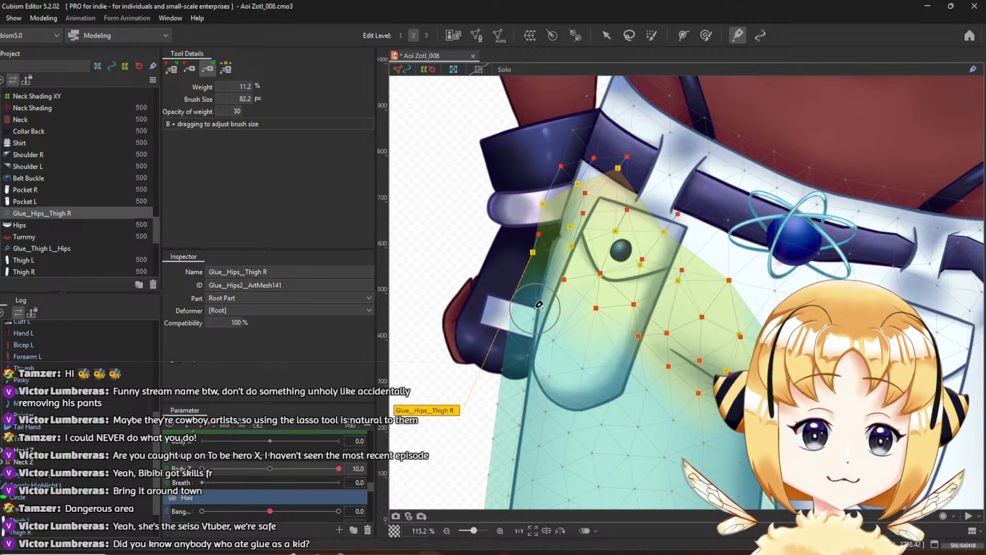
pyautogui.click(272, 469)
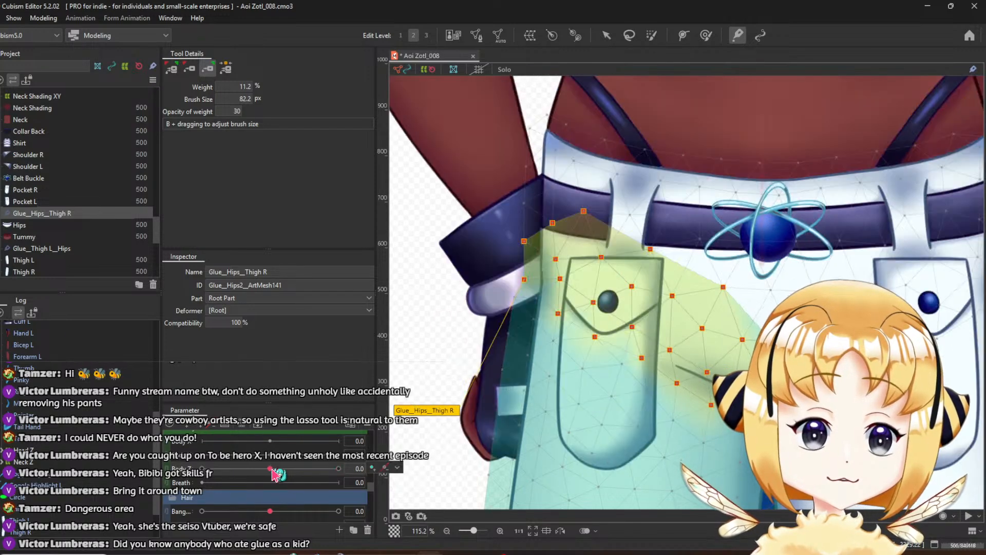
pyautogui.click(339, 468)
pyautogui.scroll(3, 652, 339)
pyautogui.scroll(-6, 652, 339)
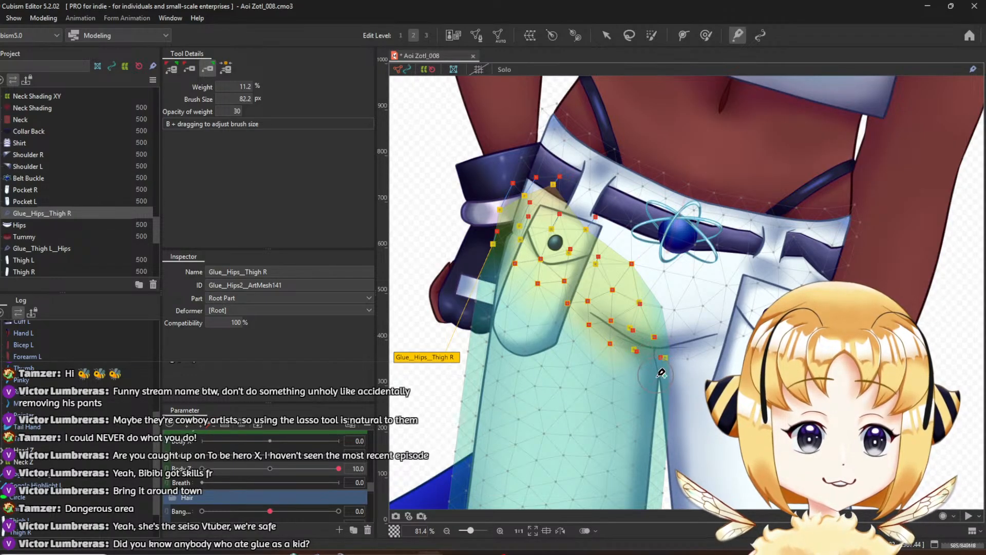
# Try the other weight brush mode, then brush the Thigh R-side weight again down the outer hip edge beside the pocket
pyautogui.scroll(3, 633, 376)
pyautogui.scroll(-3, 632, 374)
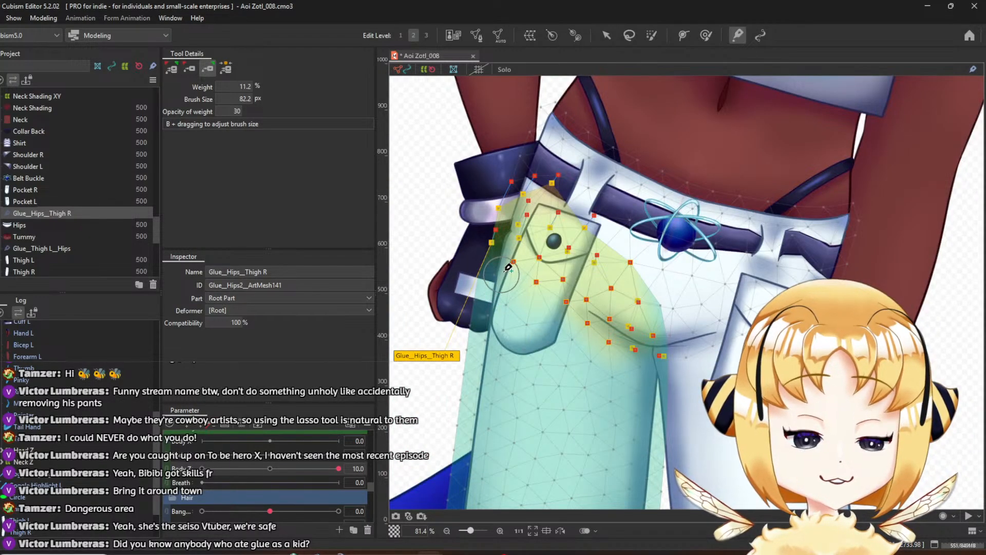
pyautogui.scroll(2, 509, 267)
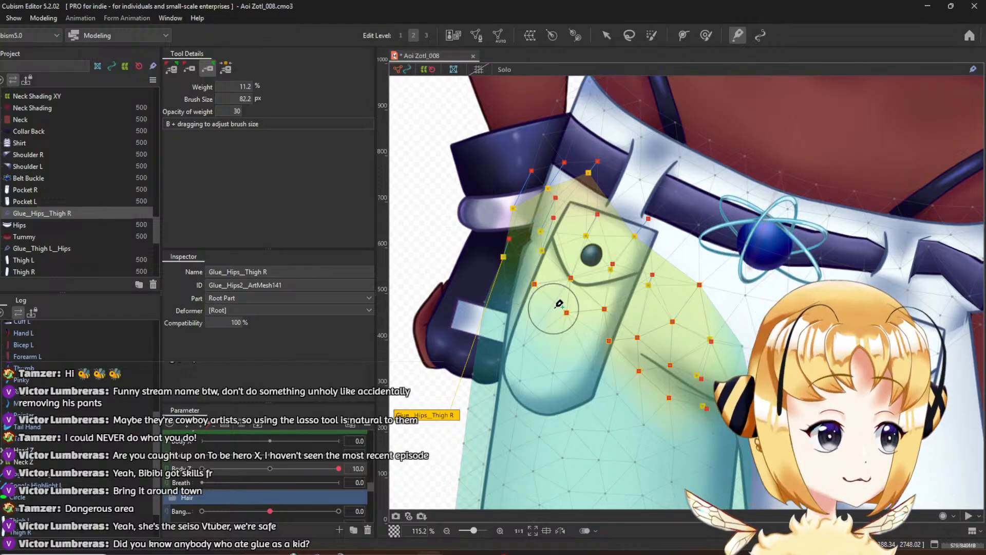
pyautogui.scroll(2, 548, 276)
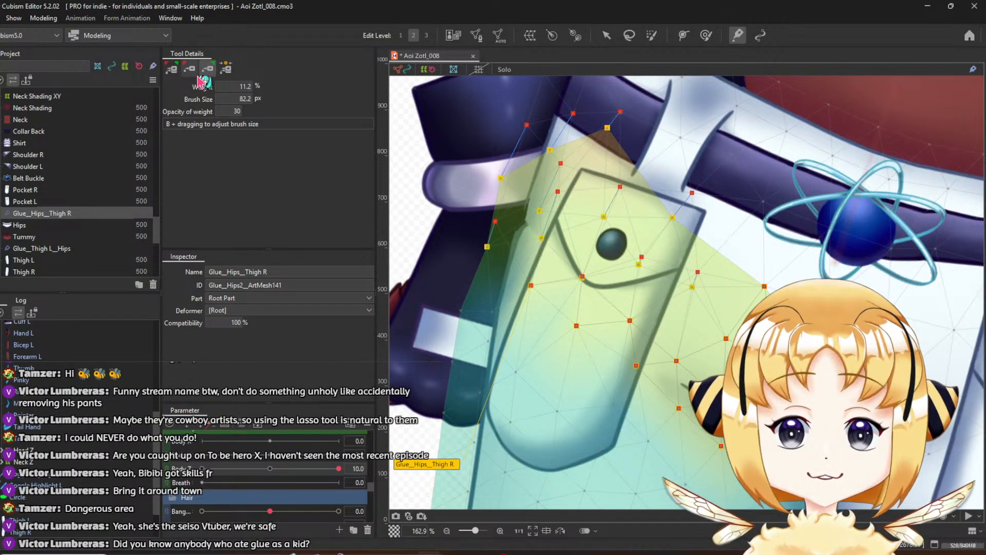
pyautogui.click(226, 67)
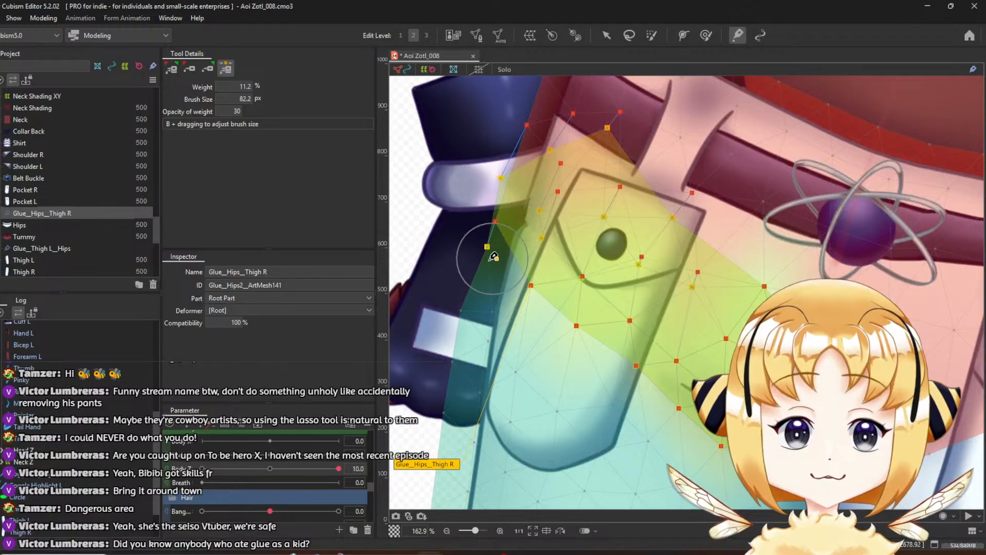
pyautogui.click(207, 68)
pyautogui.moveTo(544, 225)
pyautogui.mouseDown()
pyautogui.moveTo(531, 288)
pyautogui.moveTo(509, 248)
pyautogui.moveTo(520, 287)
pyautogui.moveTo(506, 302)
pyautogui.moveTo(492, 295)
pyautogui.mouseUp()
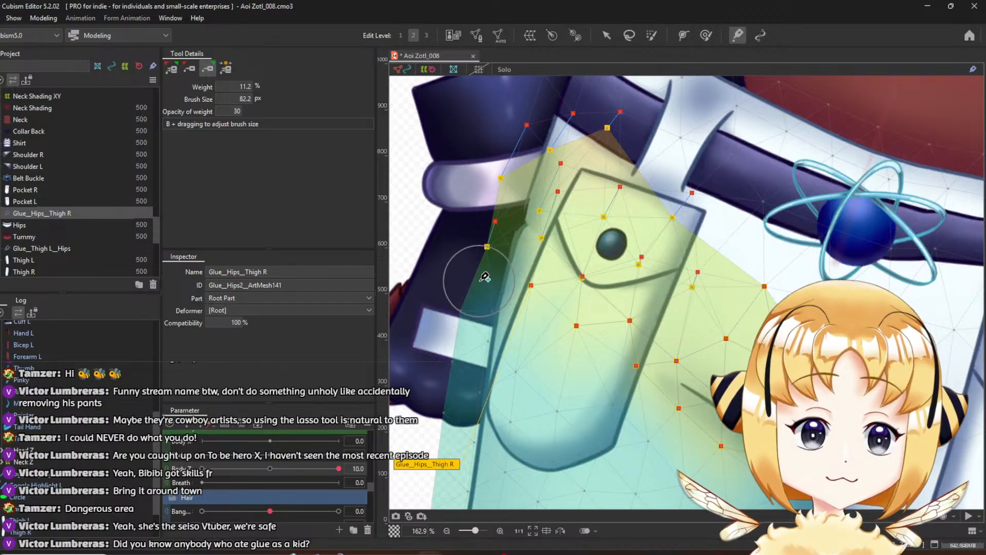
# Return Body Z to 0, select Thigh R and examine its glued vertices at the outer hip, briefly entering mesh editing
pyautogui.scroll(-4, 573, 266)
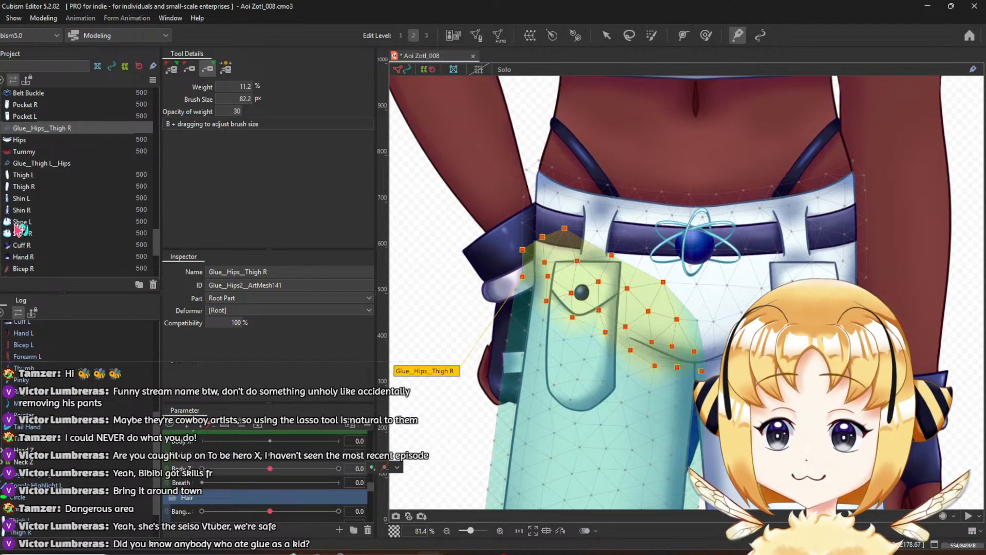
pyautogui.click(31, 187)
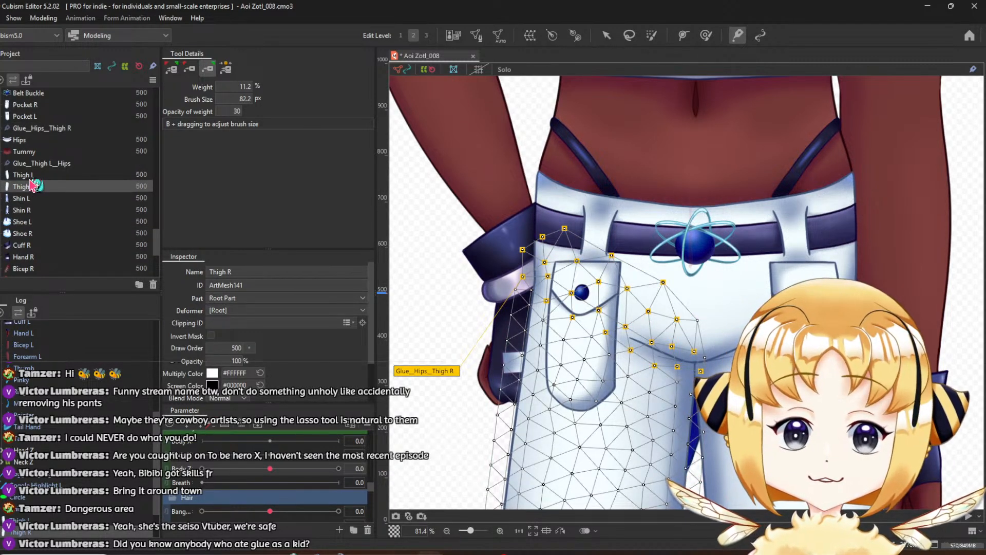
pyautogui.scroll(2, 616, 301)
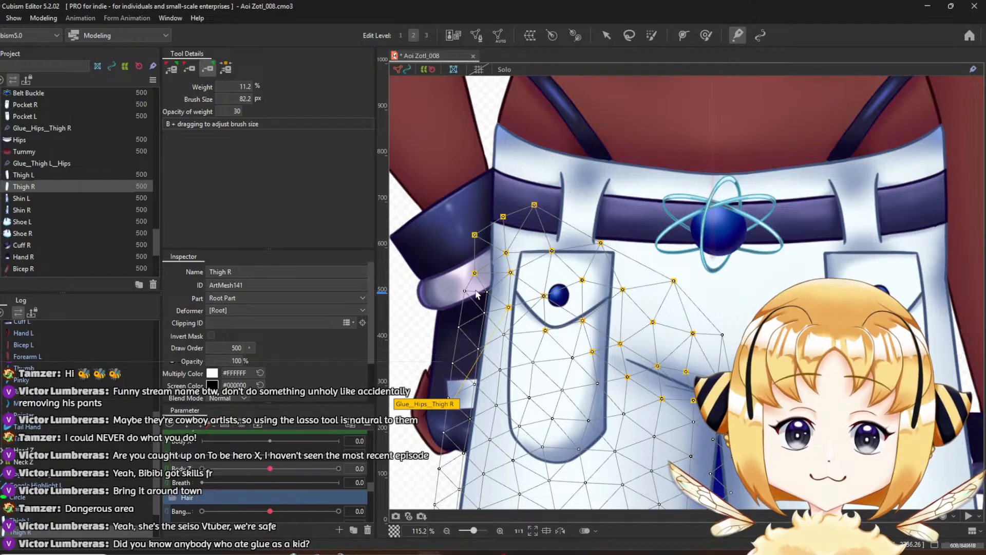
pyautogui.scroll(4, 477, 294)
pyautogui.scroll(-5, 477, 264)
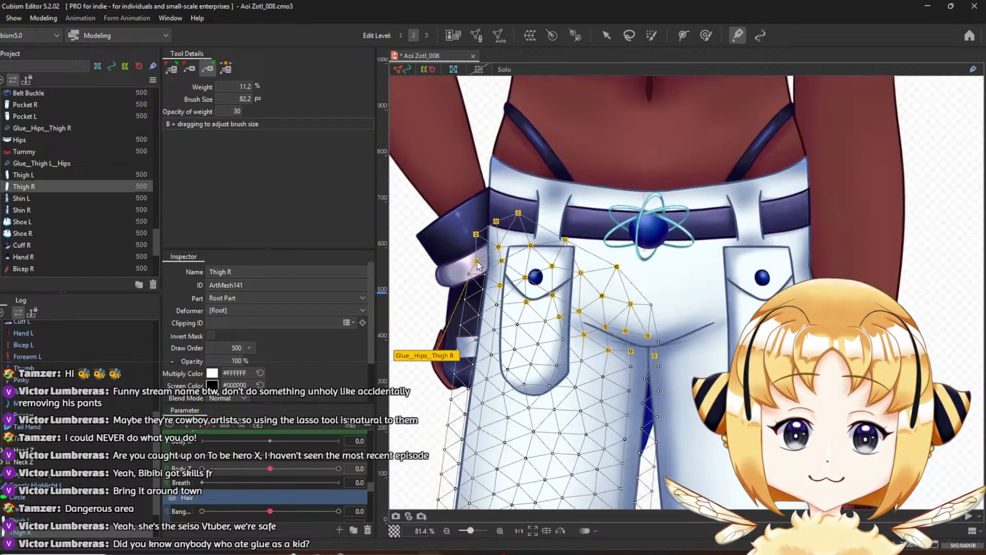
pyautogui.scroll(2, 490, 273)
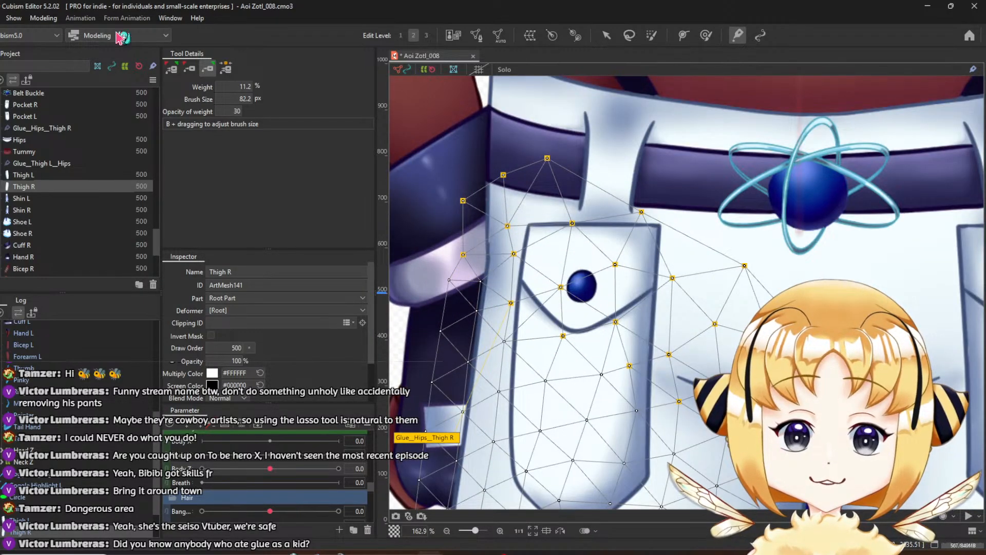
pyautogui.click(476, 35)
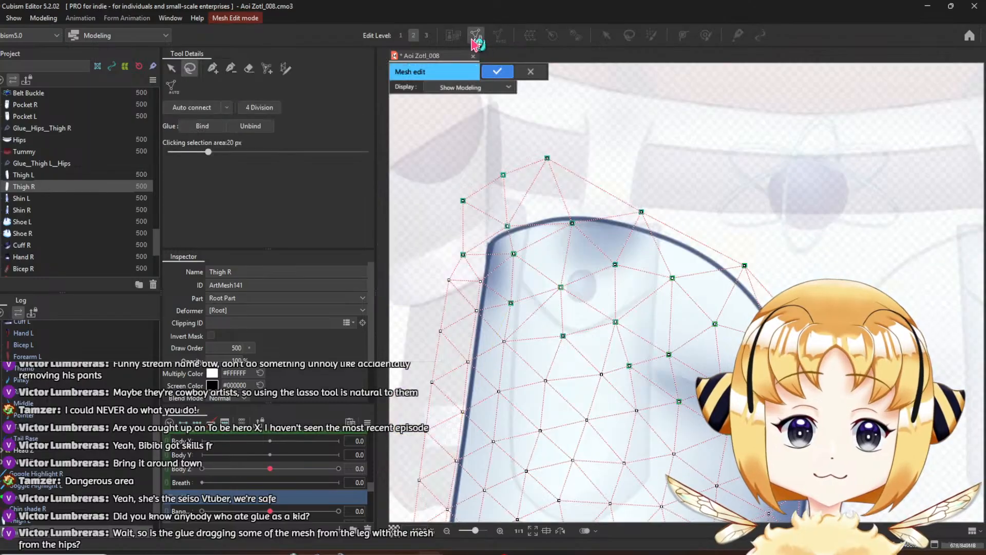
pyautogui.click(495, 71)
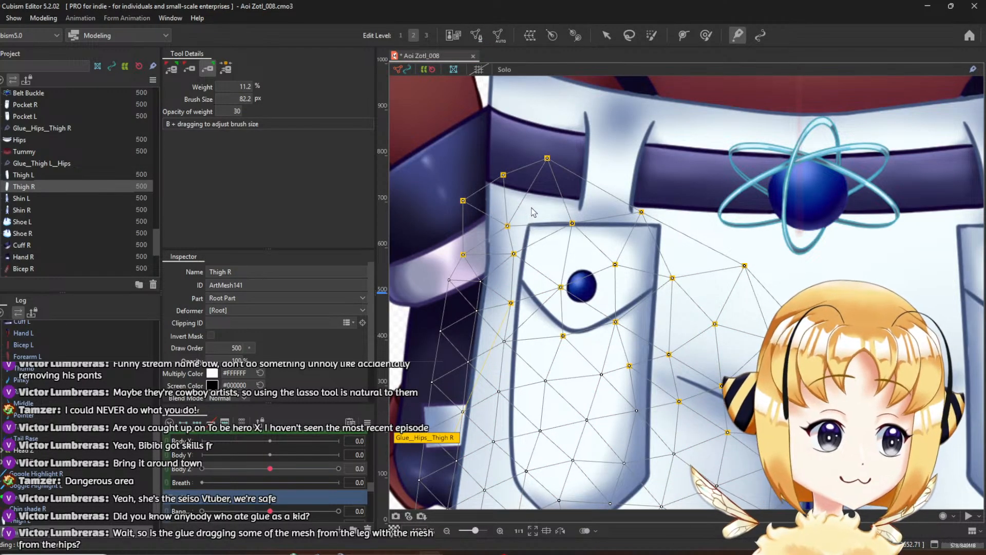
# Select Hips together with Thigh R and compare their glued vertices around the outer hip and pocket
pyautogui.scroll(-2, 662, 229)
pyautogui.moveTo(726, 261); pyautogui.dragTo(630, 245)
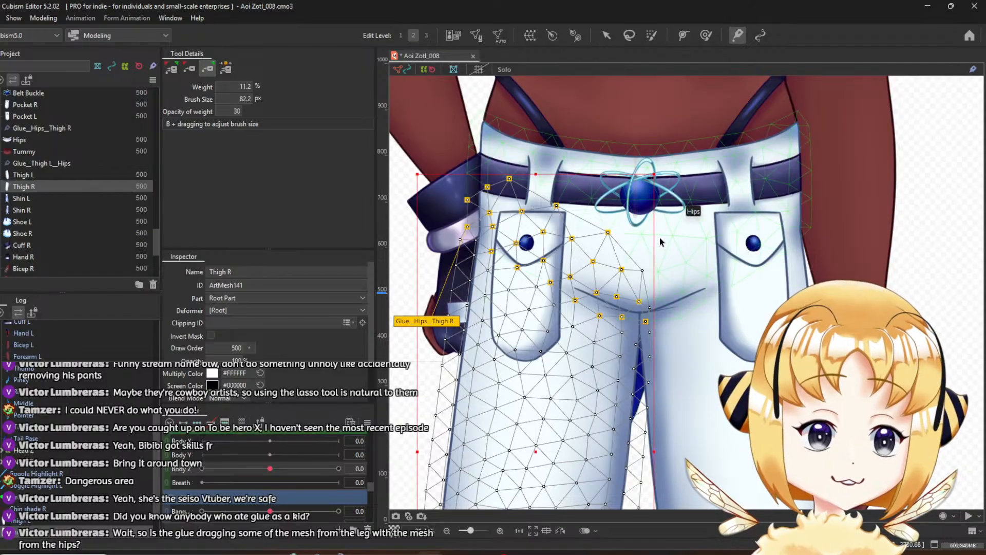
pyautogui.click(668, 237)
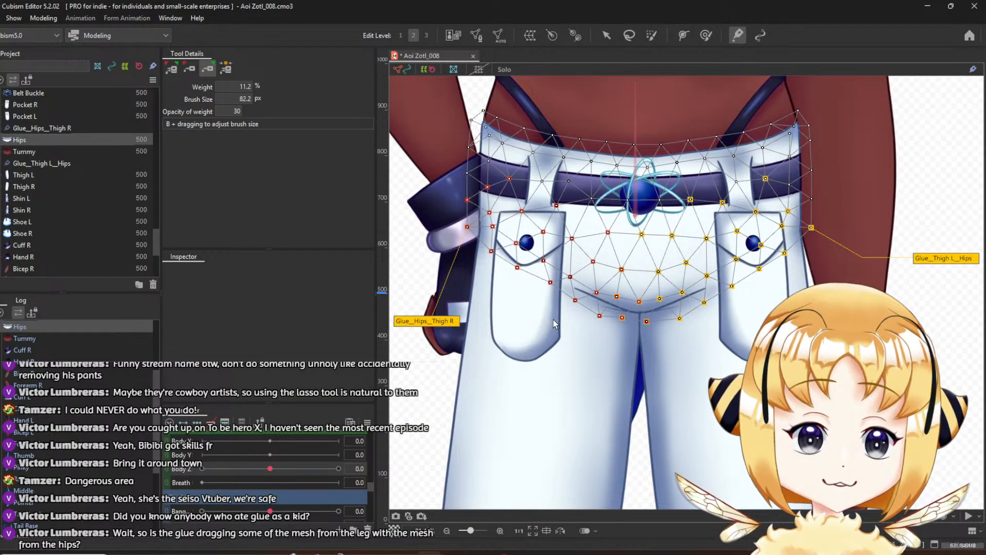
pyautogui.keyDown('ctrl'); pyautogui.click(38, 186); pyautogui.keyUp('ctrl')
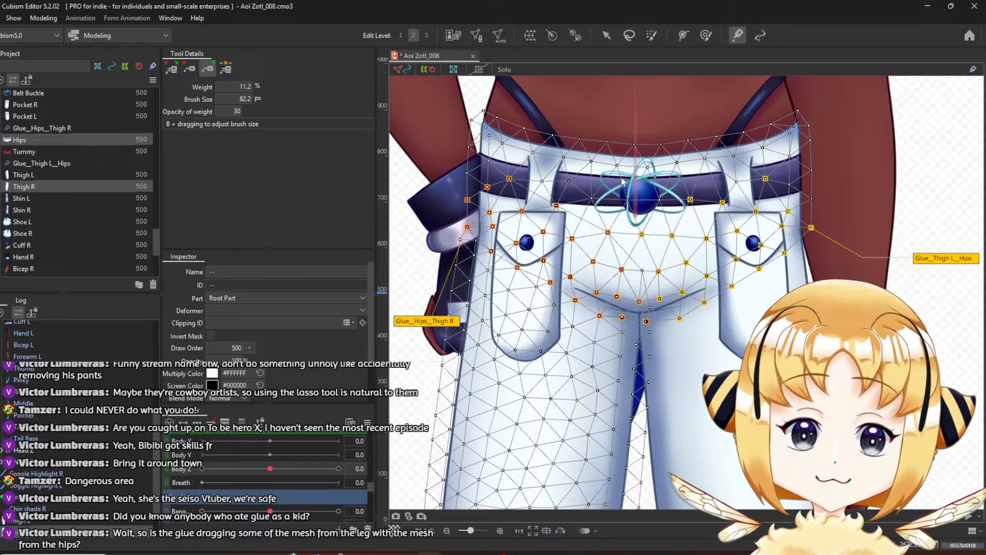
pyautogui.scroll(-2, 552, 301)
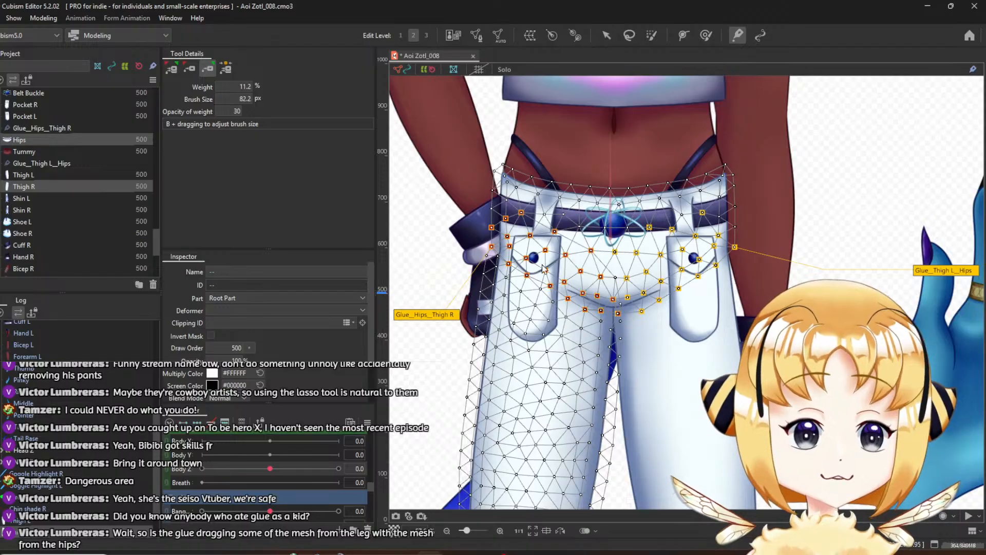
pyautogui.scroll(5, 543, 306)
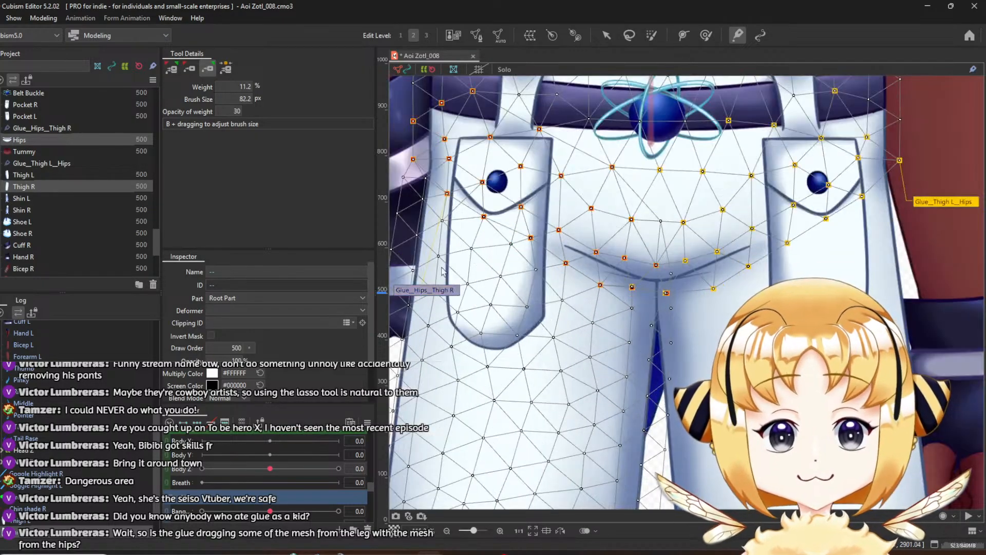
pyautogui.scroll(-2, 545, 300)
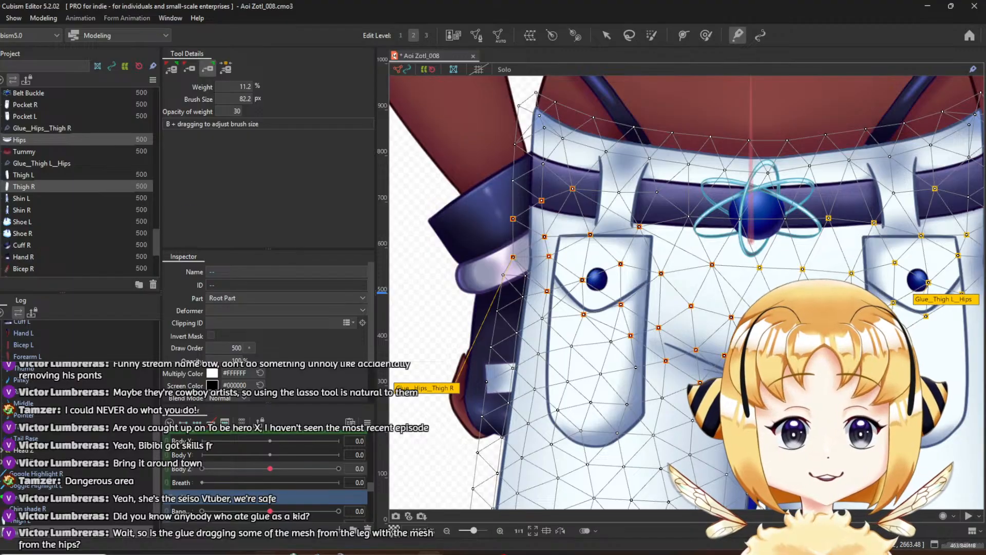
# Set Body Z to 10 to examine how the hip and thigh meshes separate, and return it to 0
pyautogui.moveTo(270, 469); pyautogui.dragTo(377, 462)
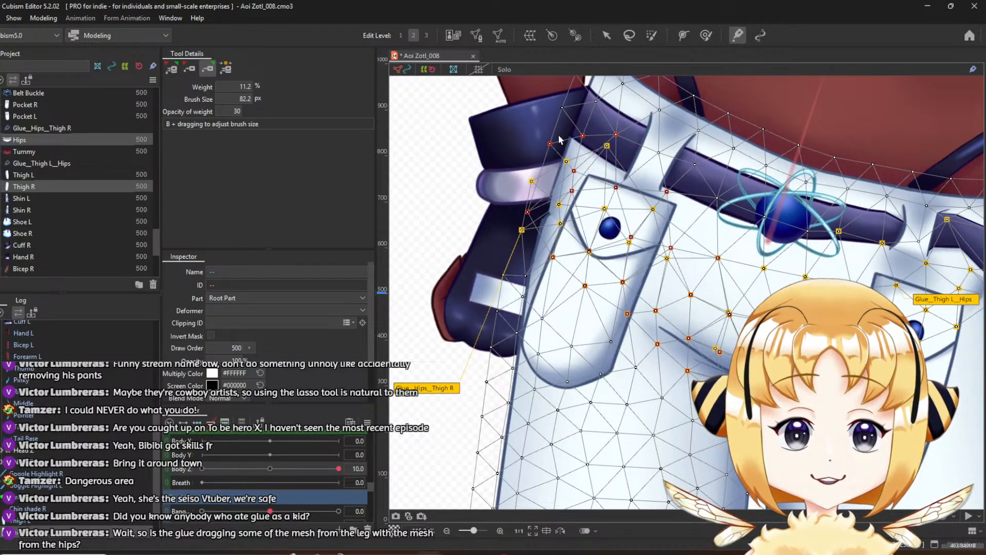
pyautogui.scroll(2, 560, 140)
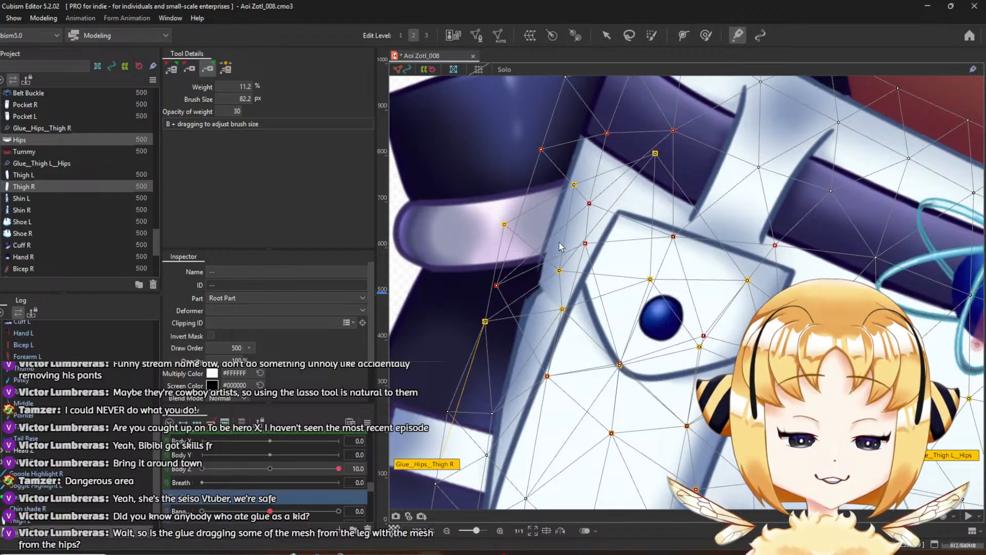
pyautogui.scroll(-1, 560, 247)
pyautogui.scroll(-2, 508, 302)
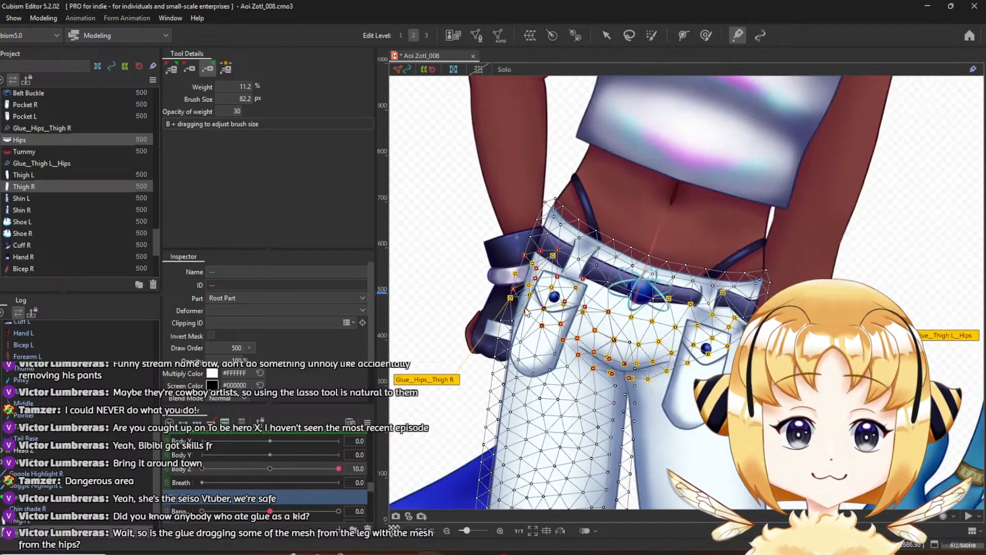
pyautogui.scroll(-1, 563, 333)
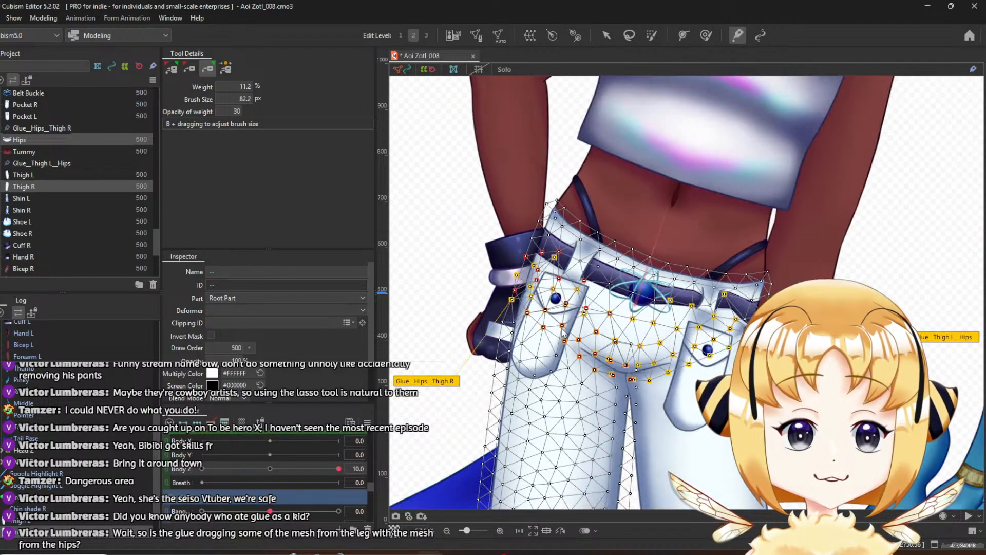
pyautogui.scroll(2, 562, 306)
pyautogui.click(278, 469)
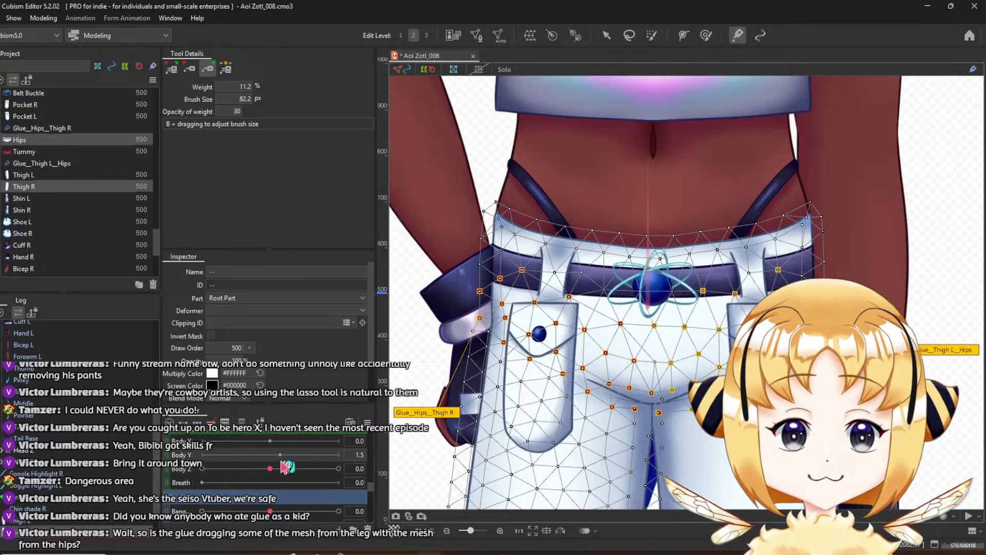
pyautogui.moveTo(280, 459); pyautogui.dragTo(269, 482)
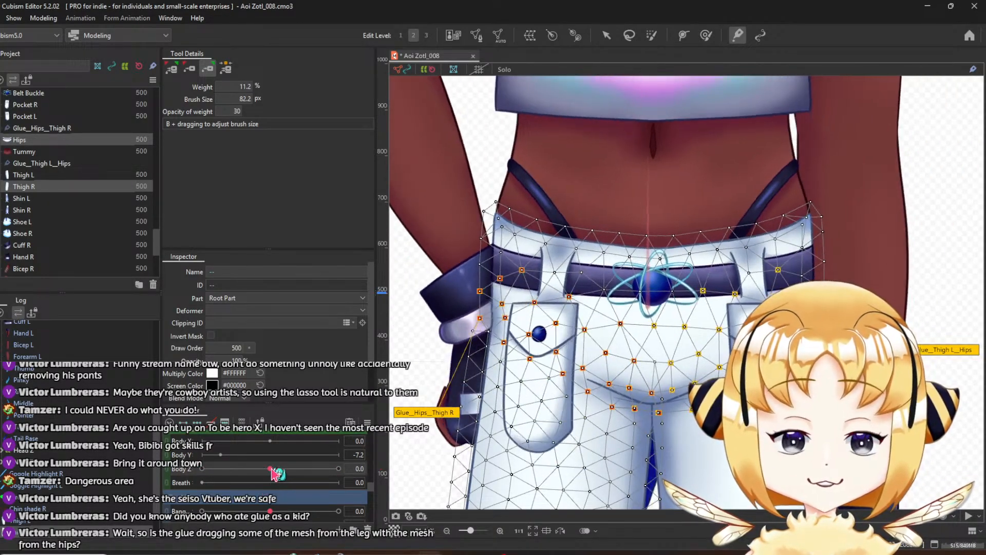
# Subdivide the Hips mesh with 4 Division in mesh editing and apply the denser mesh
pyautogui.scroll(3, 478, 354)
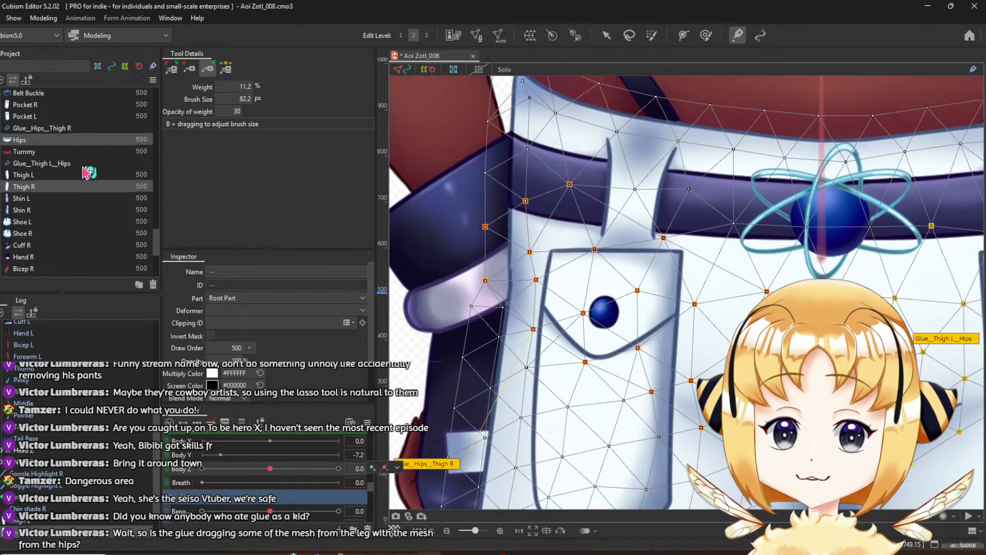
pyautogui.click(42, 140)
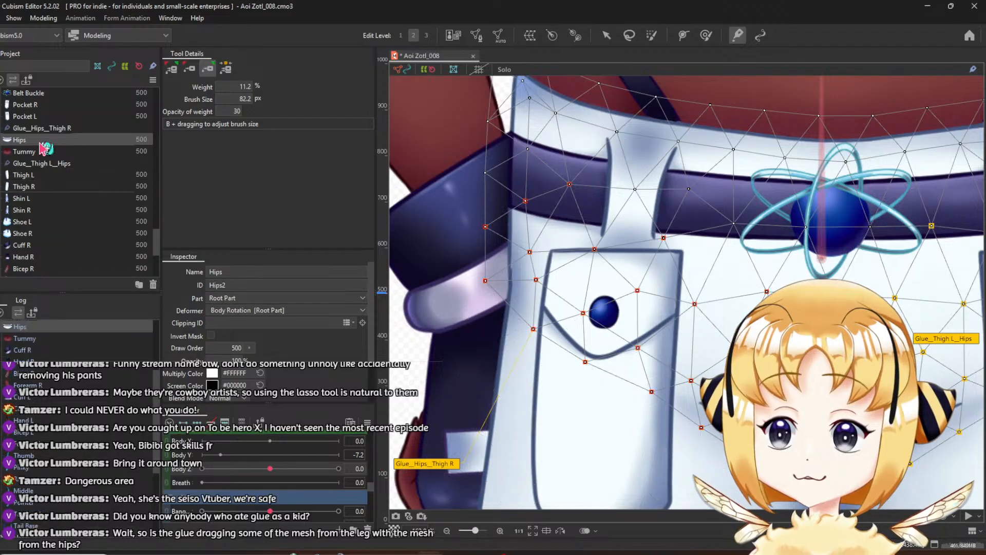
pyautogui.click(477, 37)
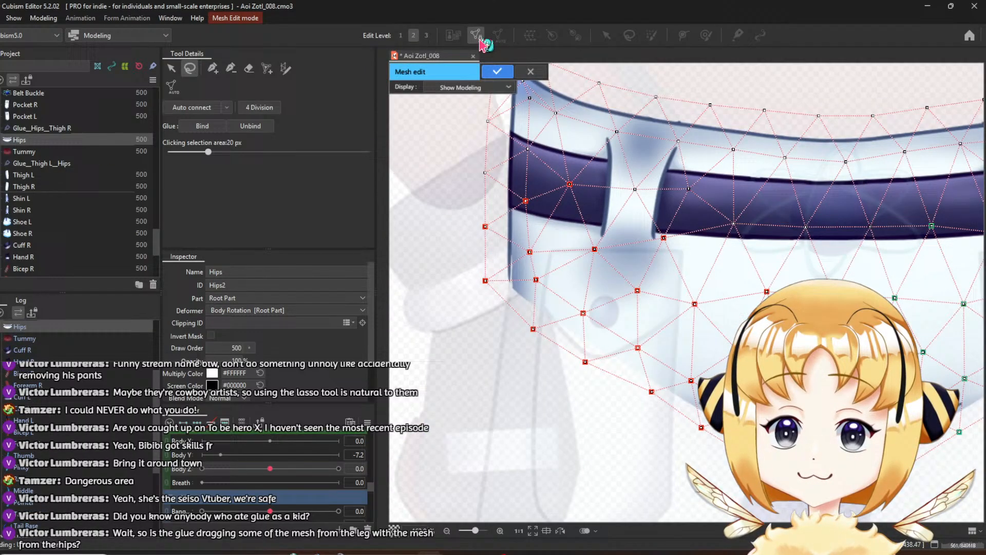
pyautogui.click(272, 108)
pyautogui.click(499, 73)
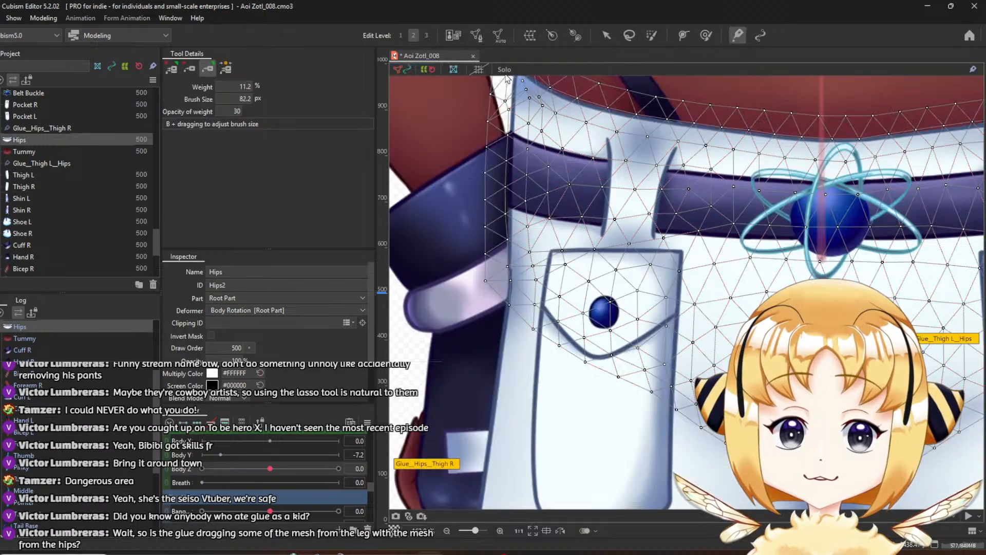
pyautogui.scroll(-5, 820, 288)
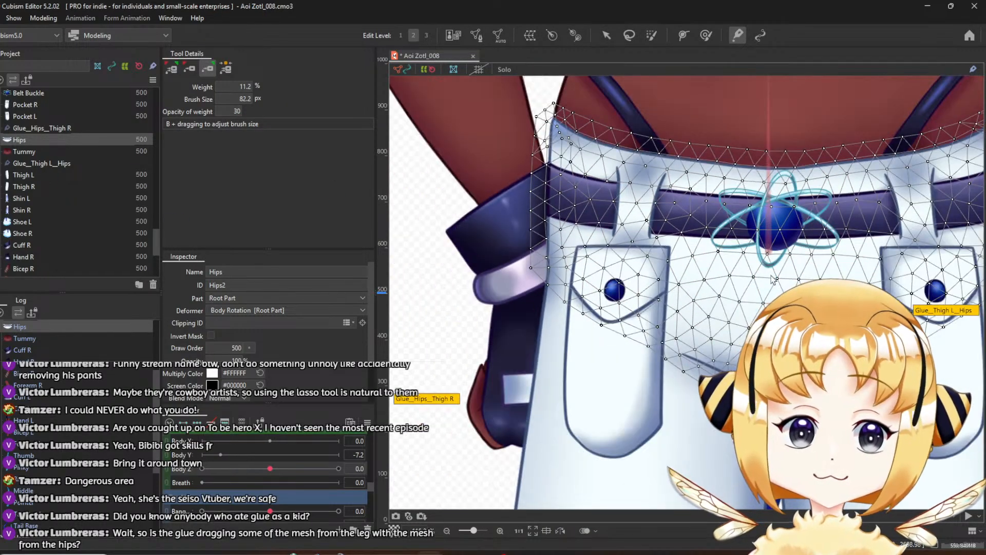
# Delete the two glues joining the Hips to Thigh R and Thigh L
pyautogui.scroll(2, 832, 303)
pyautogui.click(450, 350)
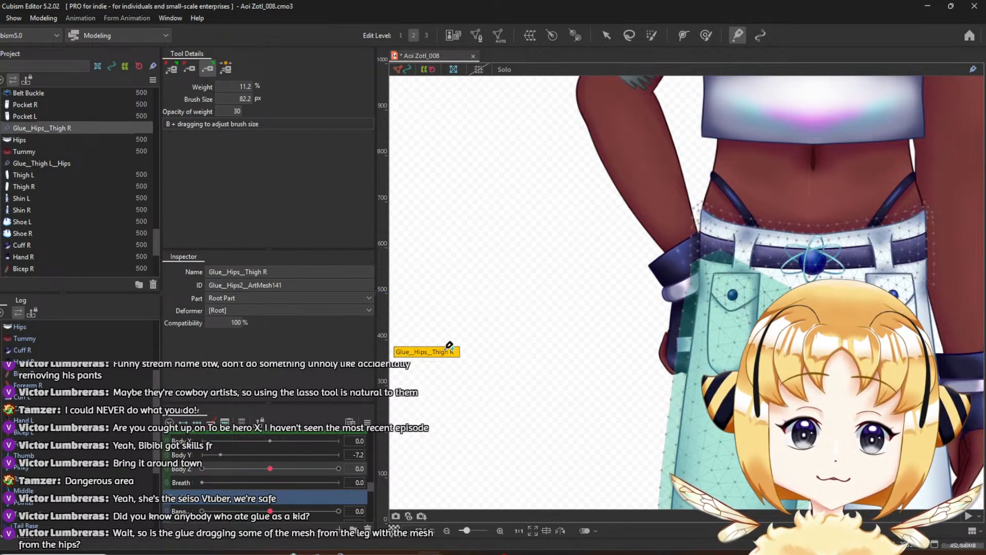
pyautogui.press('Delete')
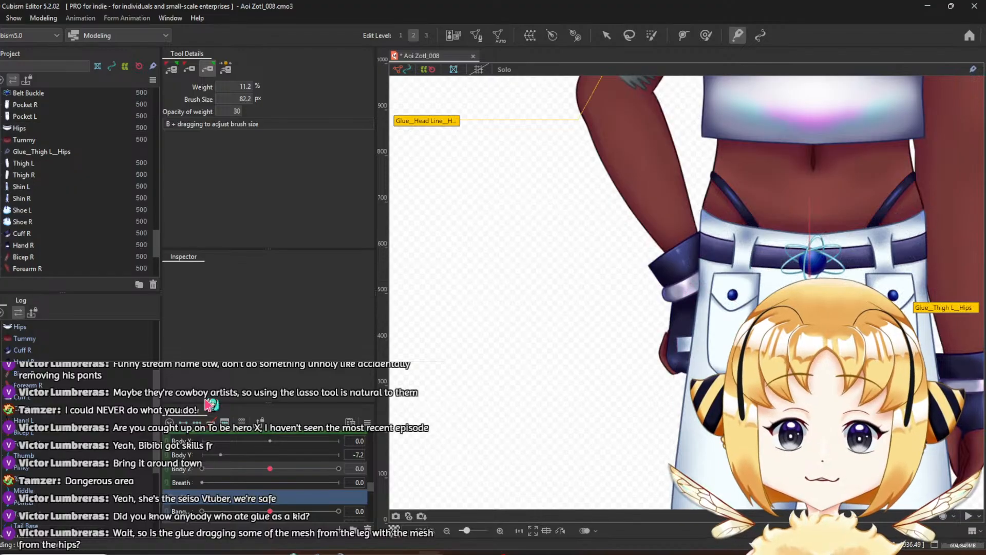
pyautogui.moveTo(280, 468)
pyautogui.mouseDown()
pyautogui.moveTo(314, 470)
pyautogui.moveTo(273, 469)
pyautogui.mouseUp()
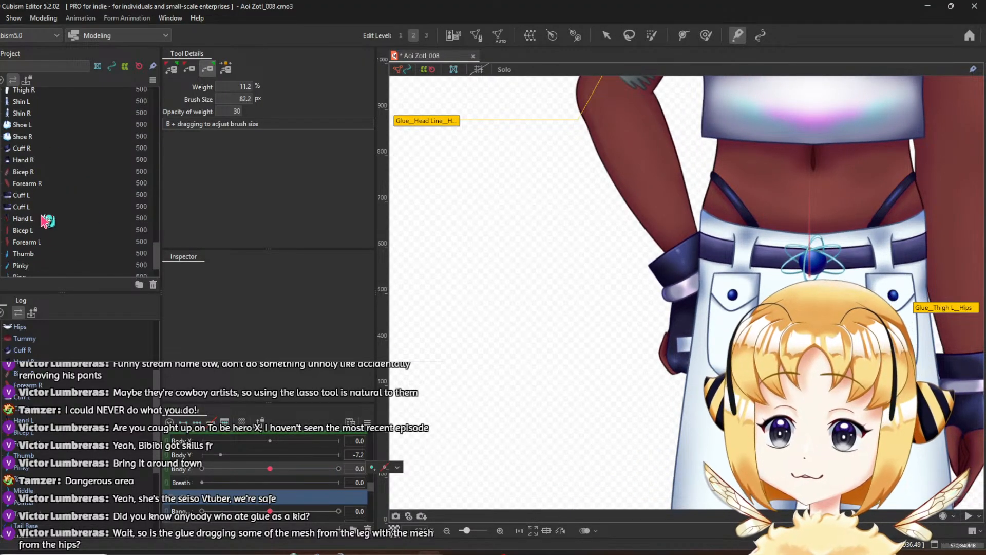
pyautogui.scroll(2, 22, 184)
pyautogui.scroll(-2, 503, 208)
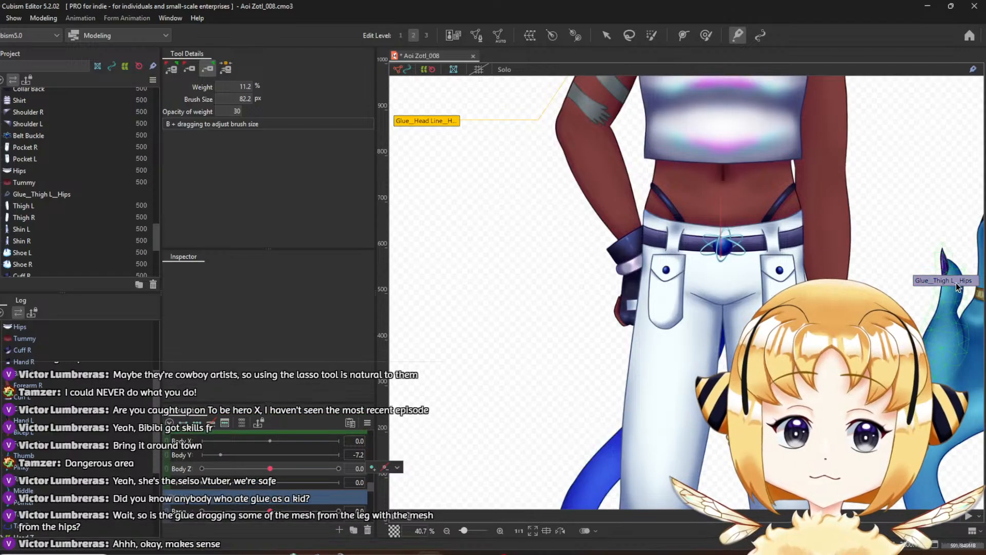
pyautogui.click(950, 282)
pyautogui.press('Delete')
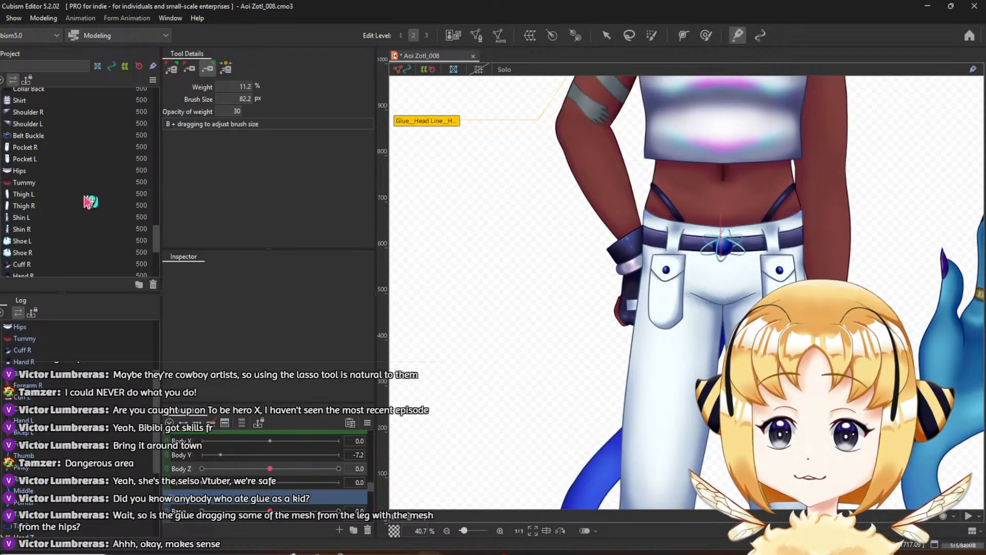
# Open Hips and Thigh L for mesh editing and erase the Thigh L vertices overlapping the hips
pyautogui.click(33, 173)
pyautogui.keyDown('ctrl'); pyautogui.click(33, 194); pyautogui.keyUp('ctrl')
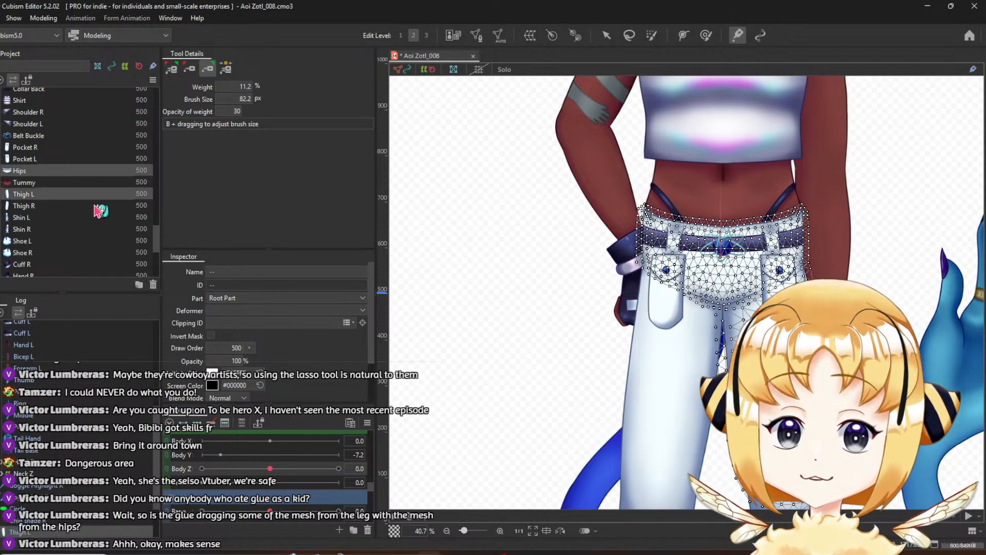
pyautogui.scroll(3, 852, 267)
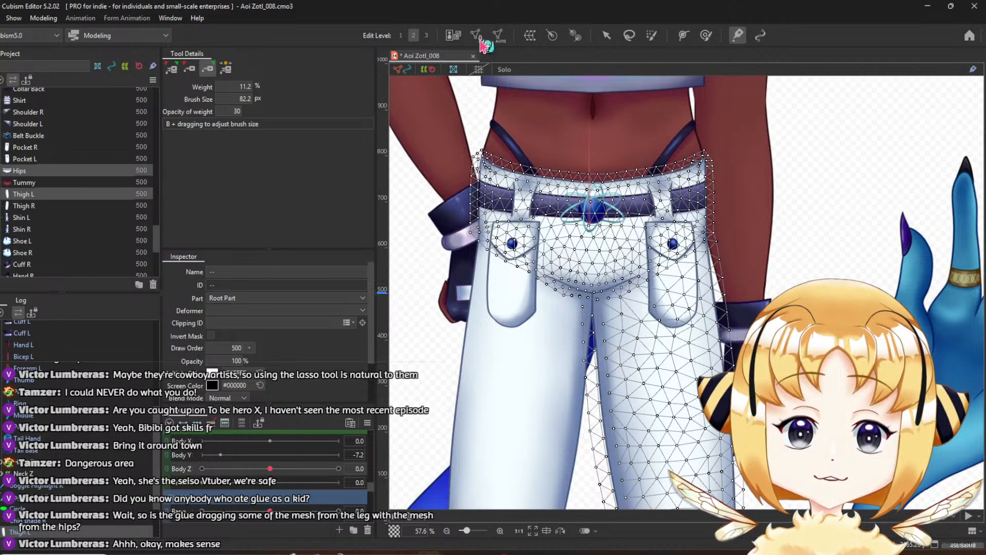
pyautogui.click(475, 41)
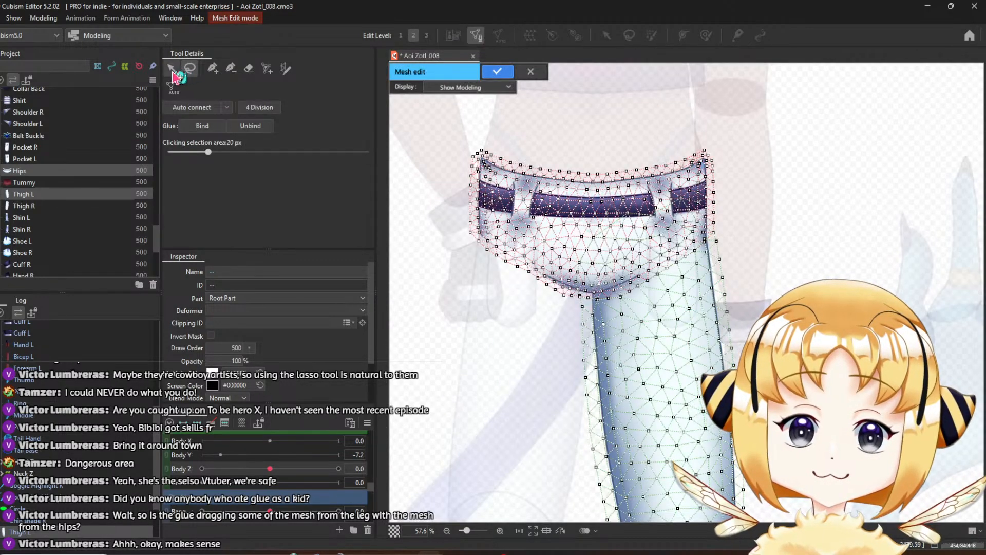
pyautogui.click(527, 344)
pyautogui.click(680, 363)
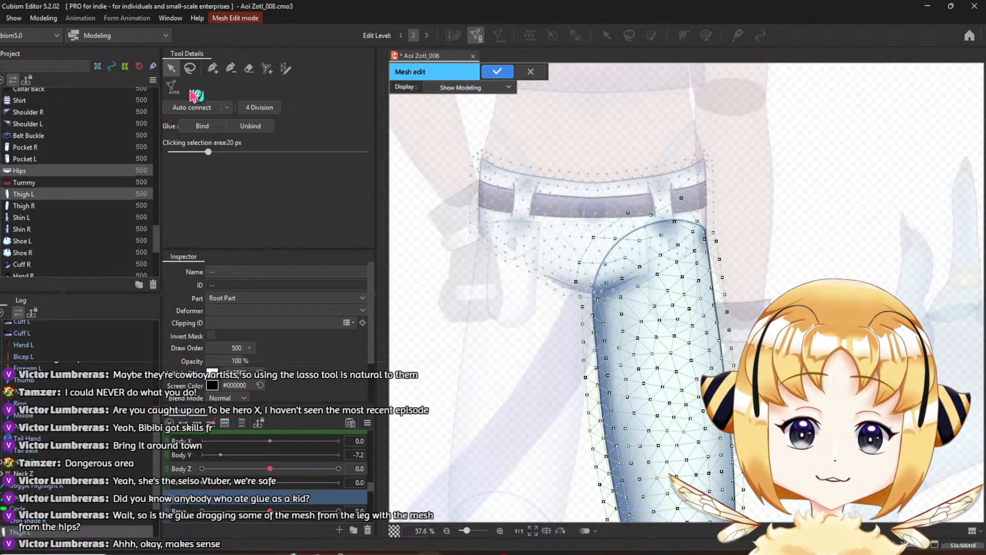
pyautogui.click(251, 71)
pyautogui.scroll(3, 667, 180)
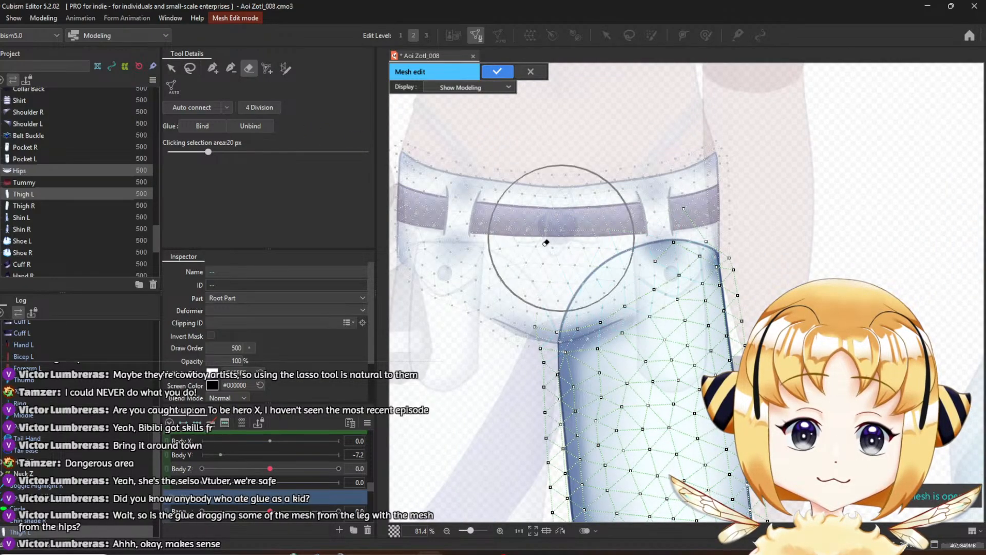
pyautogui.moveTo(535, 246)
pyautogui.mouseDown()
pyautogui.moveTo(571, 219)
pyautogui.moveTo(547, 264)
pyautogui.moveTo(608, 248)
pyautogui.moveTo(665, 206)
pyautogui.moveTo(565, 204)
pyautogui.moveTo(574, 232)
pyautogui.moveTo(629, 238)
pyautogui.moveTo(645, 219)
pyautogui.moveTo(584, 182)
pyautogui.mouseUp()
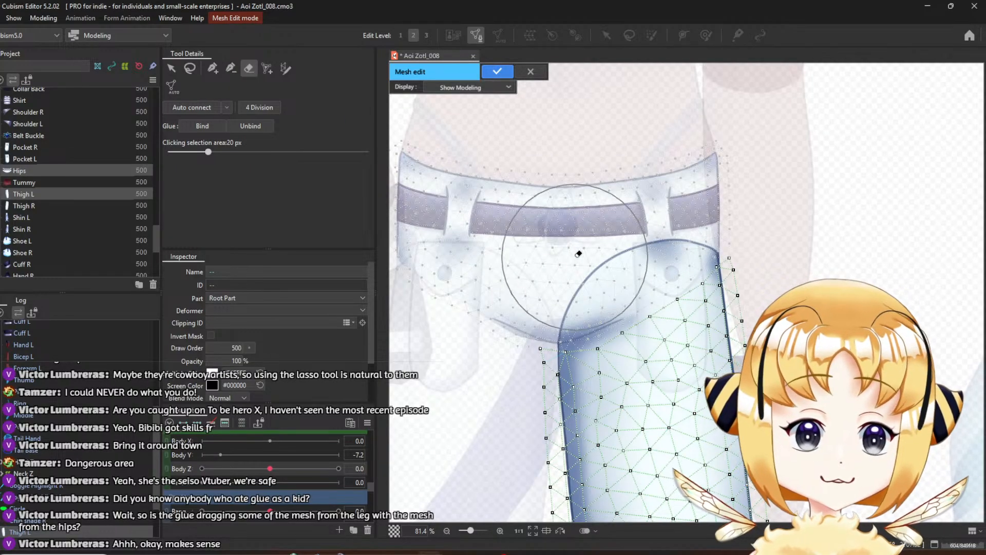
pyautogui.scroll(2, 557, 272)
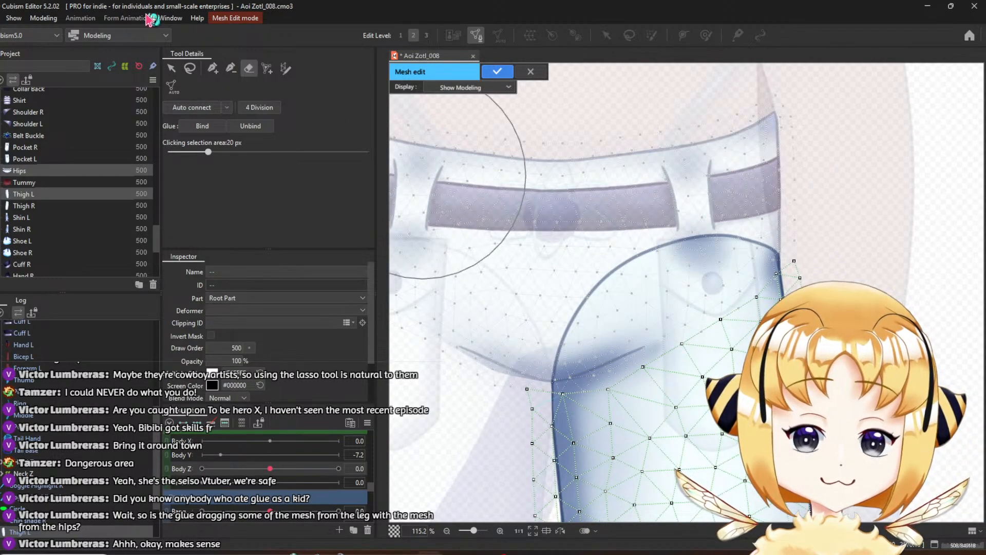
# Delete the topmost vertex on the inner edge of the Thigh L mesh and adjust the neighbouring vertex at the inner thigh corner
pyautogui.click(230, 68)
pyautogui.keyDown('ctrl'); pyautogui.click(529, 388); pyautogui.keyUp('ctrl')
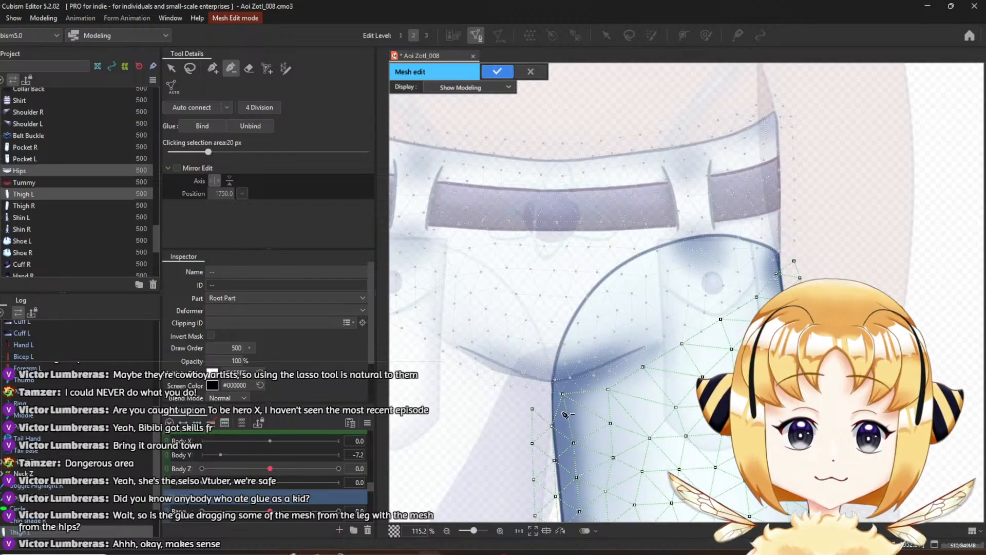
pyautogui.click(172, 70)
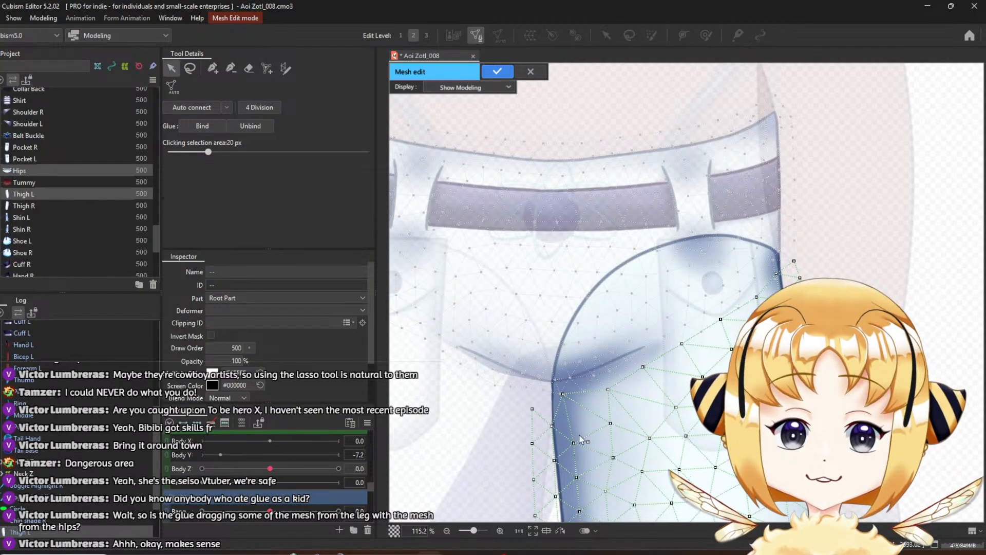
pyautogui.click(212, 68)
pyautogui.click(533, 409)
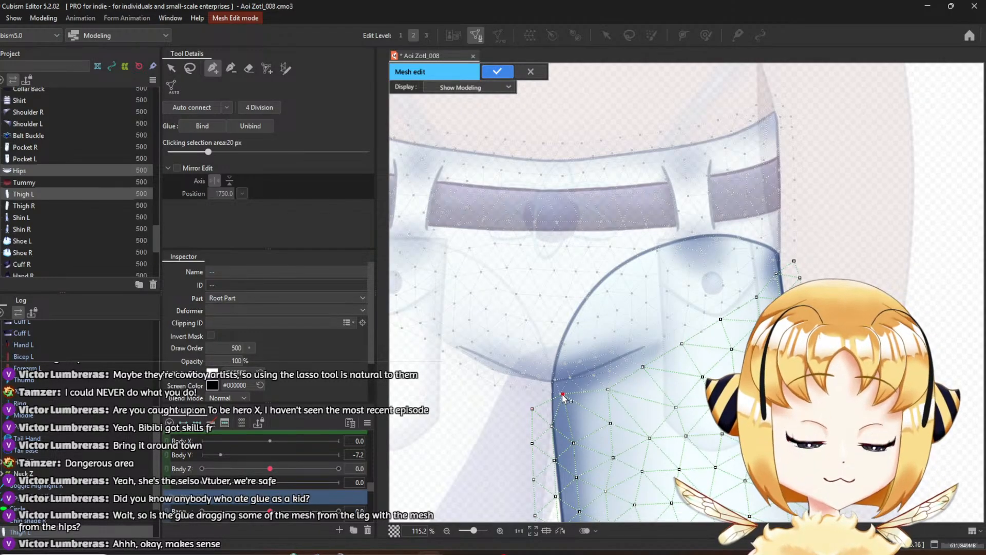
pyautogui.moveTo(563, 395); pyautogui.dragTo(559, 393)
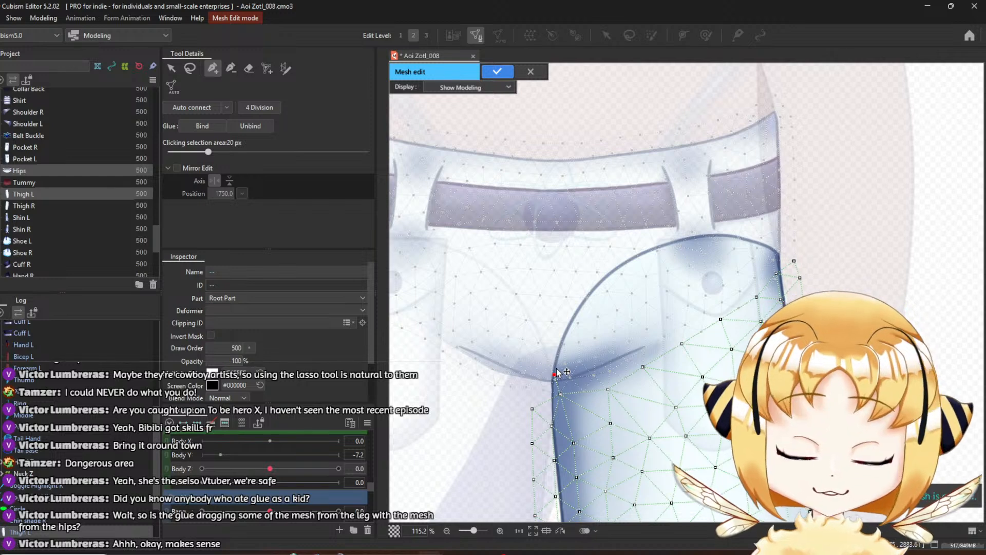
pyautogui.click(560, 393)
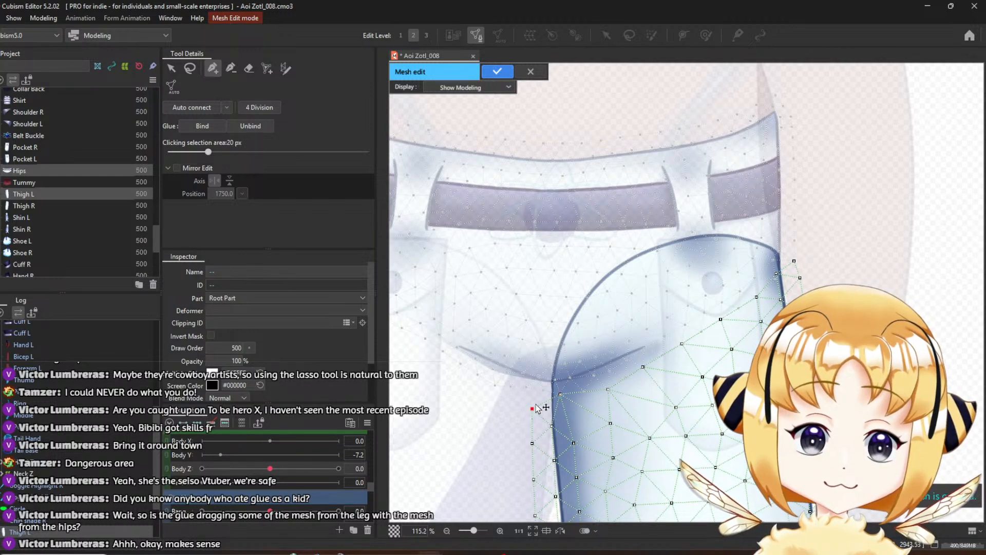
# Add Thigh L vertices over the hips mesh points, from the inner thigh corner along the lower hip curve towards the outer hip
pyautogui.click(528, 386)
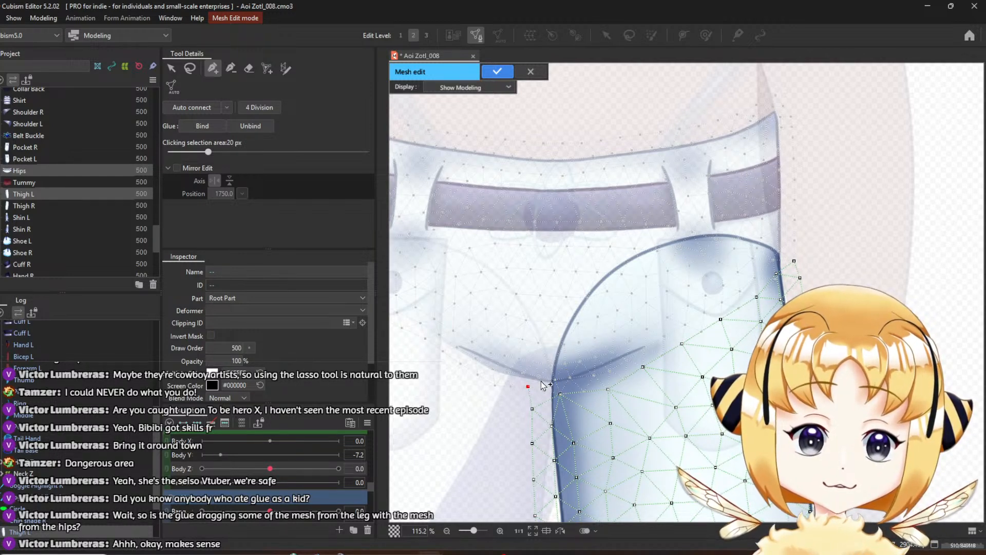
pyautogui.click(542, 386)
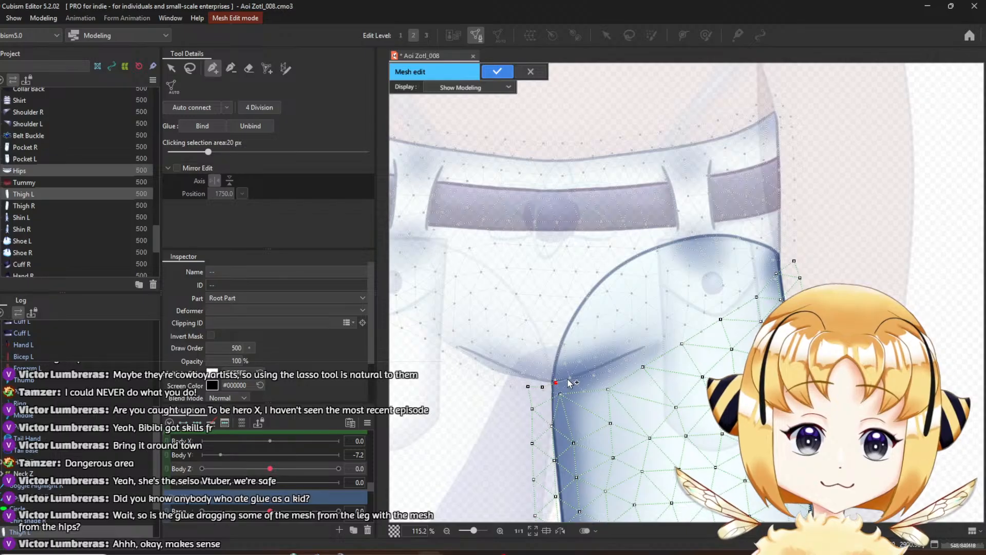
pyautogui.click(594, 376)
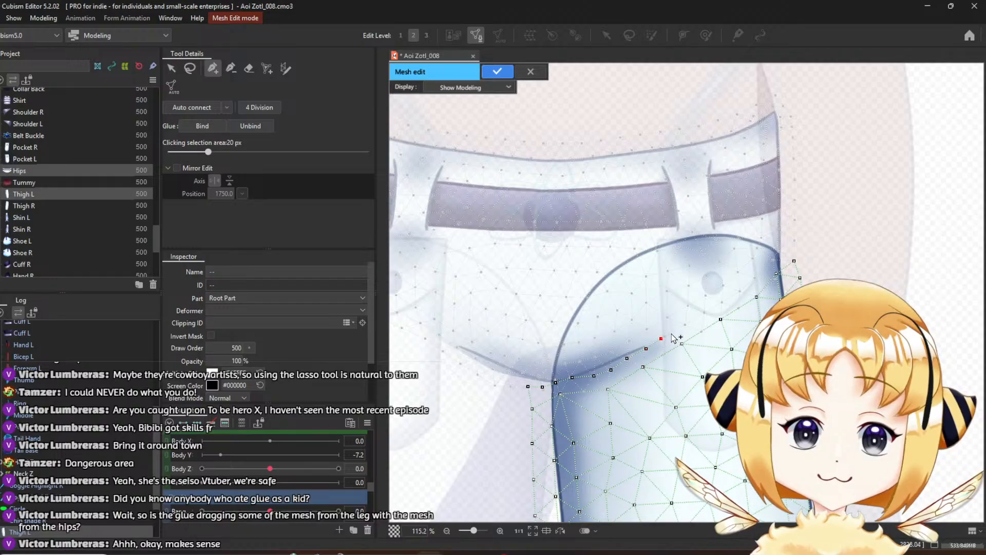
pyautogui.click(685, 322)
pyautogui.click(707, 311)
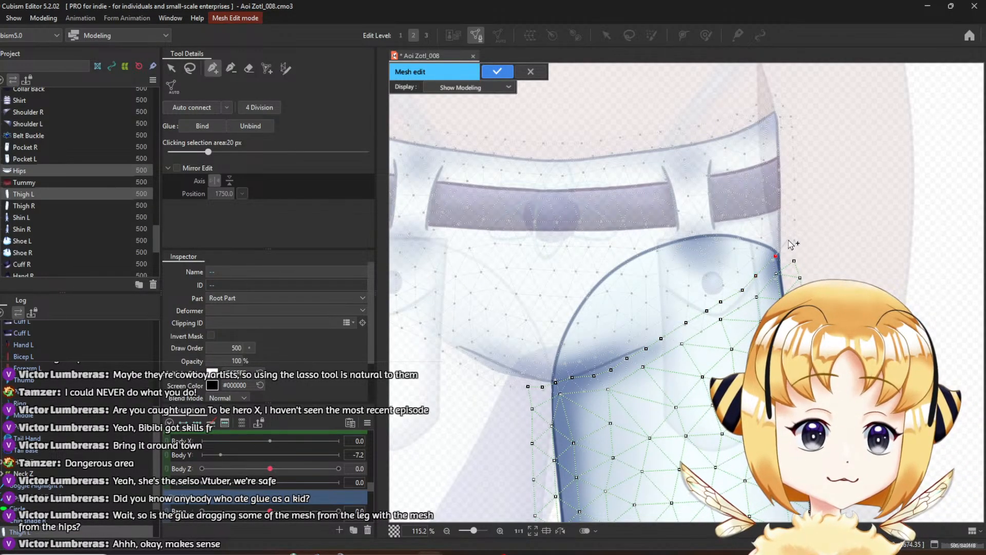
# Outline the top of Thigh L with vertices outside its curved edge, from the outer hip back to the inner corner, undoing misplaced points
pyautogui.click(795, 240)
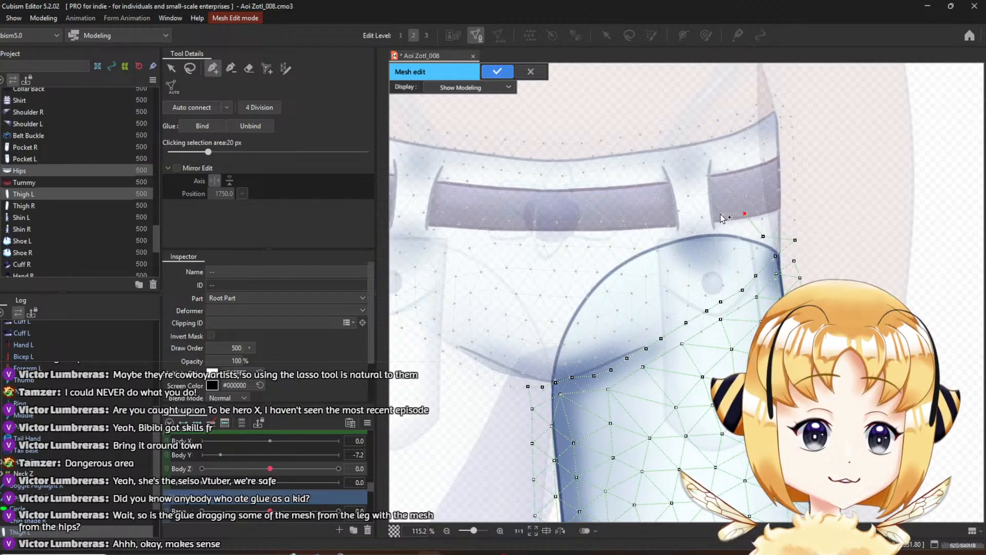
pyautogui.hotkey('ctrl', 'z')
pyautogui.hotkey('ctrl', 'z')
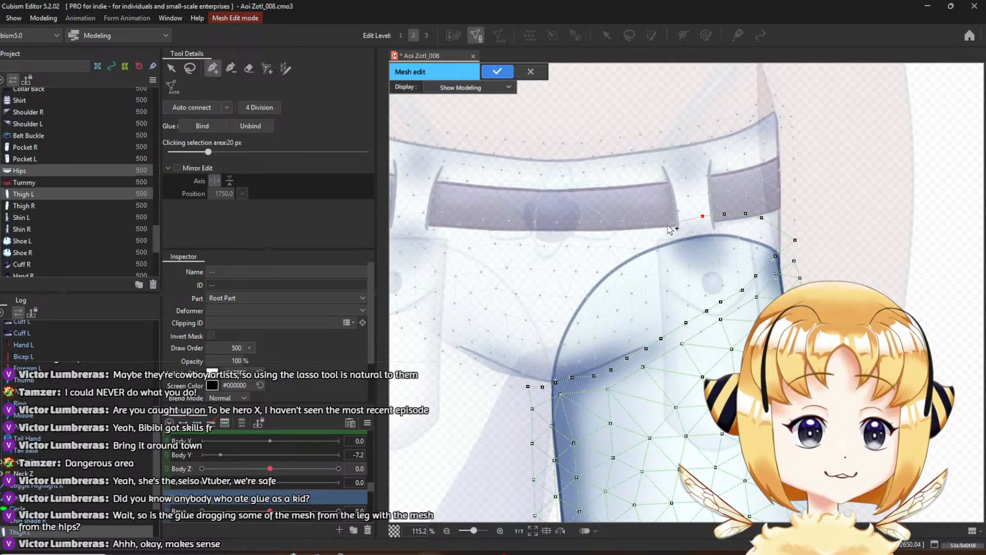
pyautogui.click(635, 247)
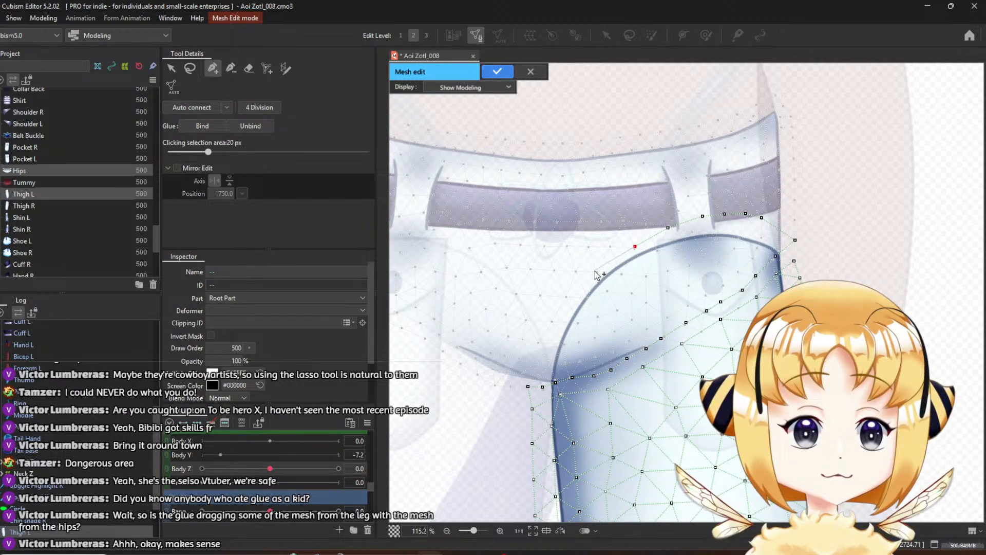
pyautogui.click(597, 271)
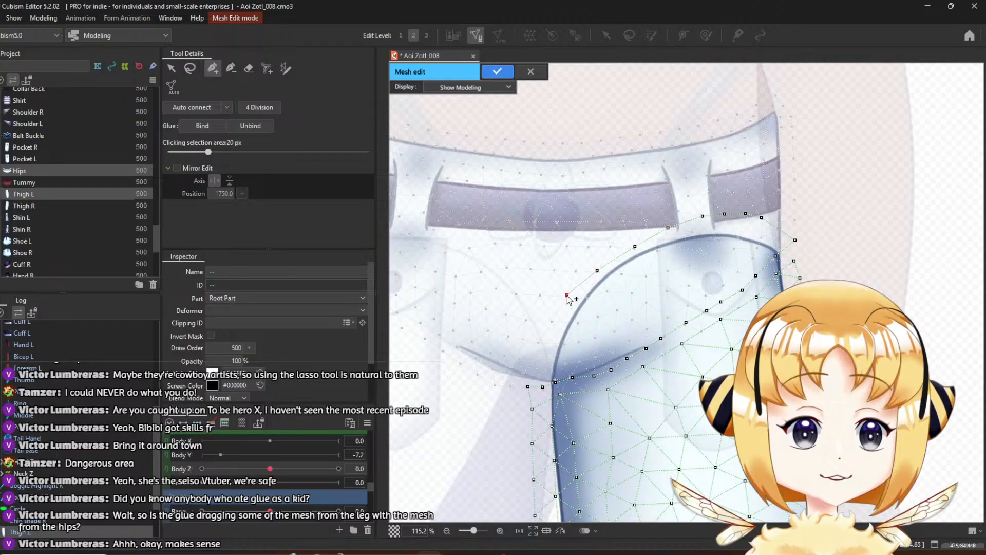
pyautogui.click(538, 343)
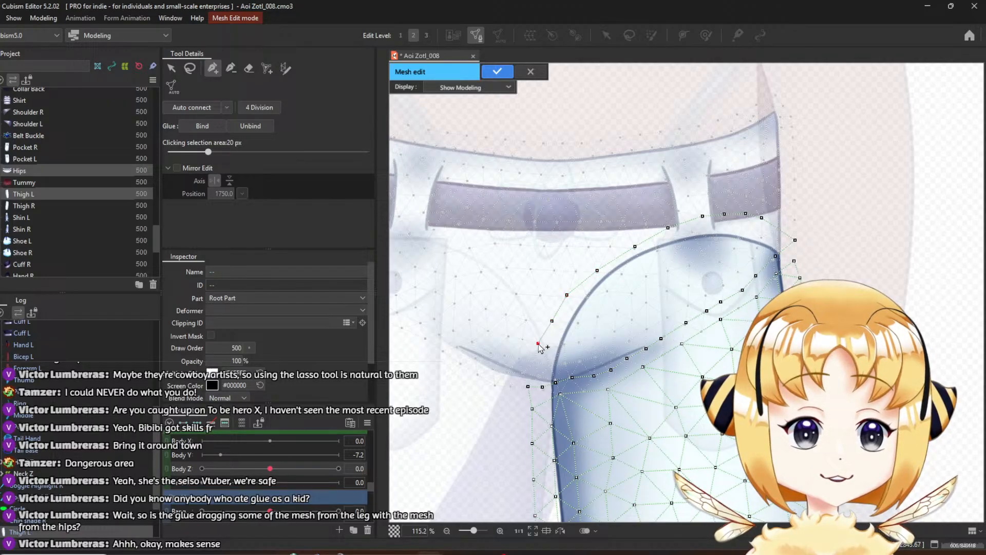
pyautogui.click(529, 385)
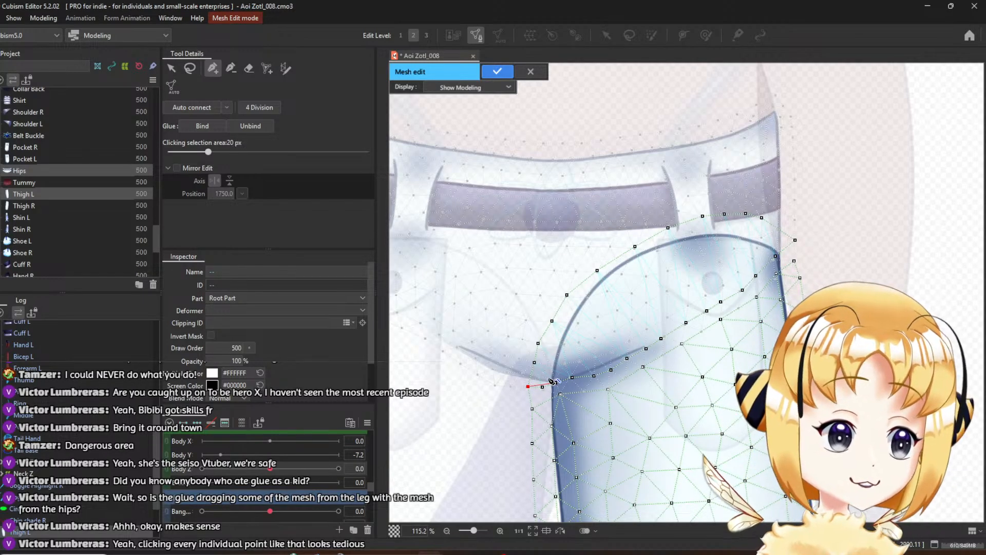
# Reposition the Thigh L vertices at the inner corner onto the hips mesh points and add a short row just above them
pyautogui.scroll(2, 551, 382)
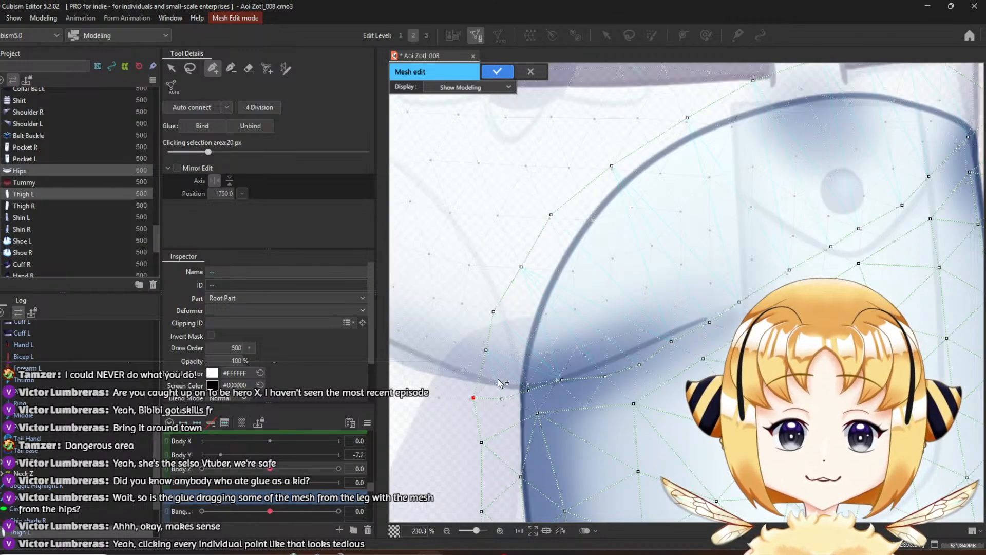
pyautogui.moveTo(502, 400); pyautogui.dragTo(531, 386)
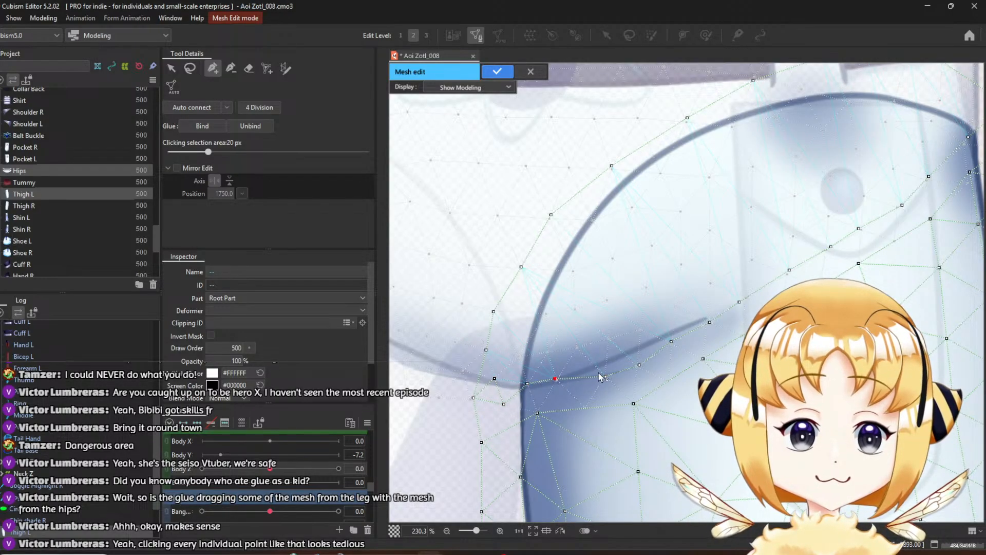
pyautogui.moveTo(607, 380); pyautogui.dragTo(604, 379)
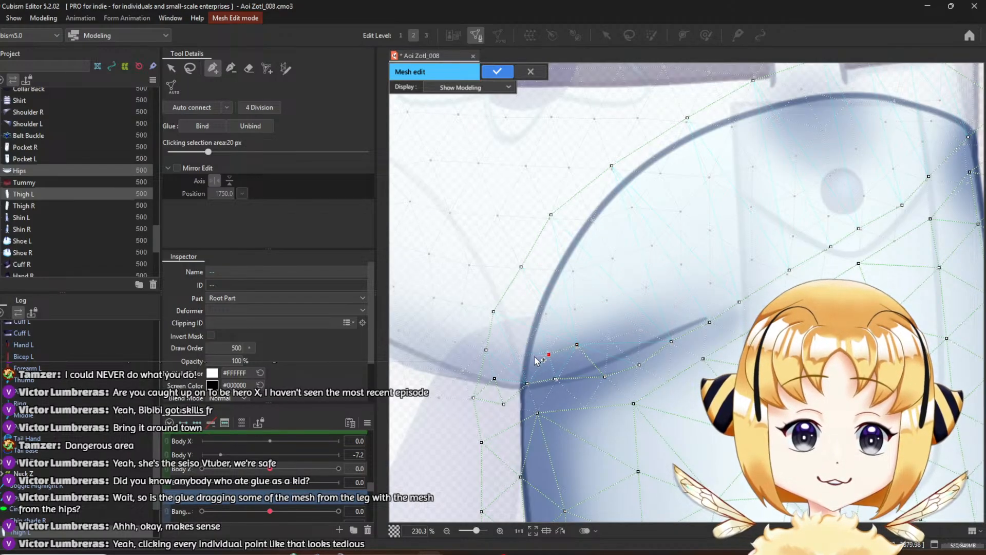
pyautogui.click(518, 354)
pyautogui.click(486, 351)
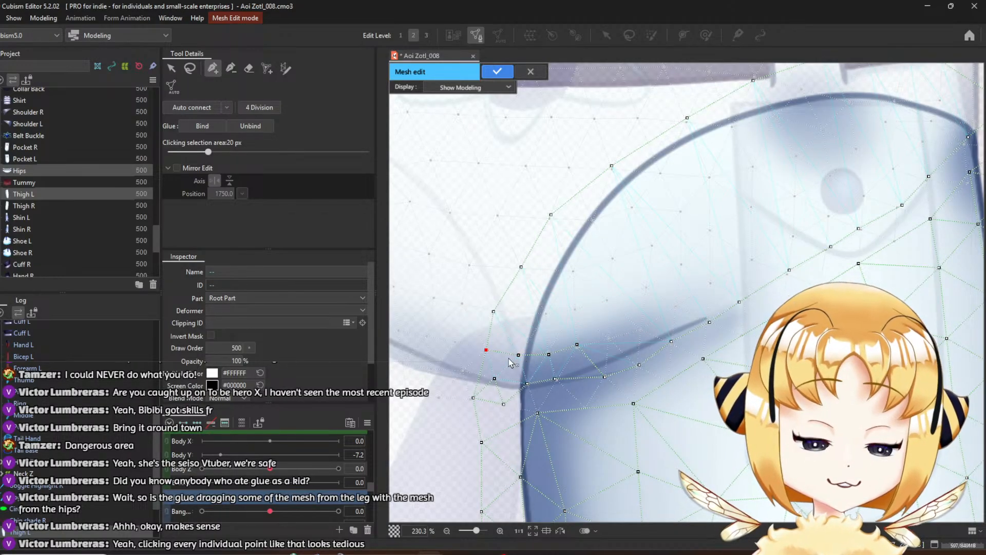
# Add a diagonal row of Thigh L vertices over the hips mesh points, from the inner curve across the pocket button to the upper edge
pyautogui.click(547, 314)
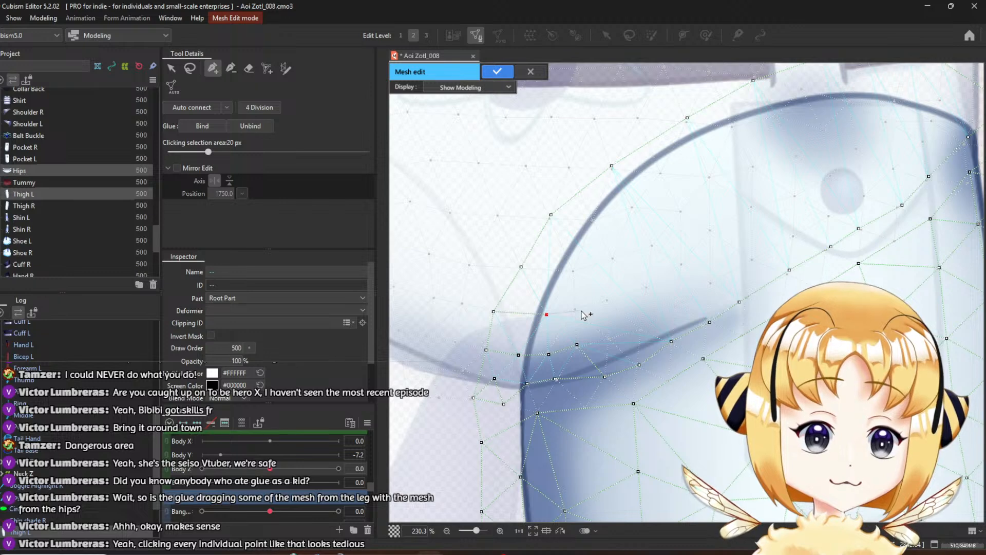
pyautogui.click(608, 300)
pyautogui.click(647, 285)
pyautogui.click(682, 265)
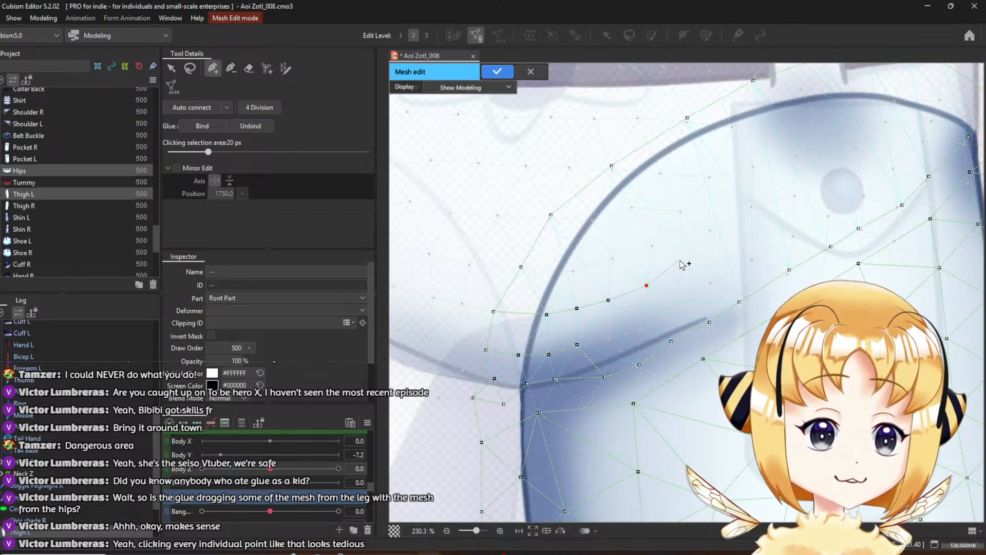
pyautogui.click(709, 232)
pyautogui.moveTo(741, 225); pyautogui.dragTo(636, 249)
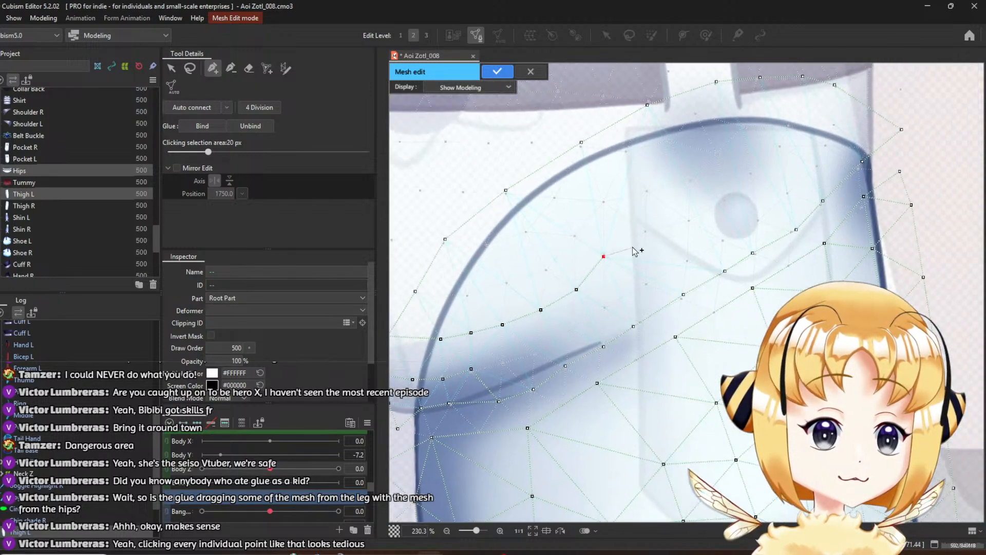
pyautogui.click(645, 230)
pyautogui.click(690, 219)
pyautogui.click(727, 199)
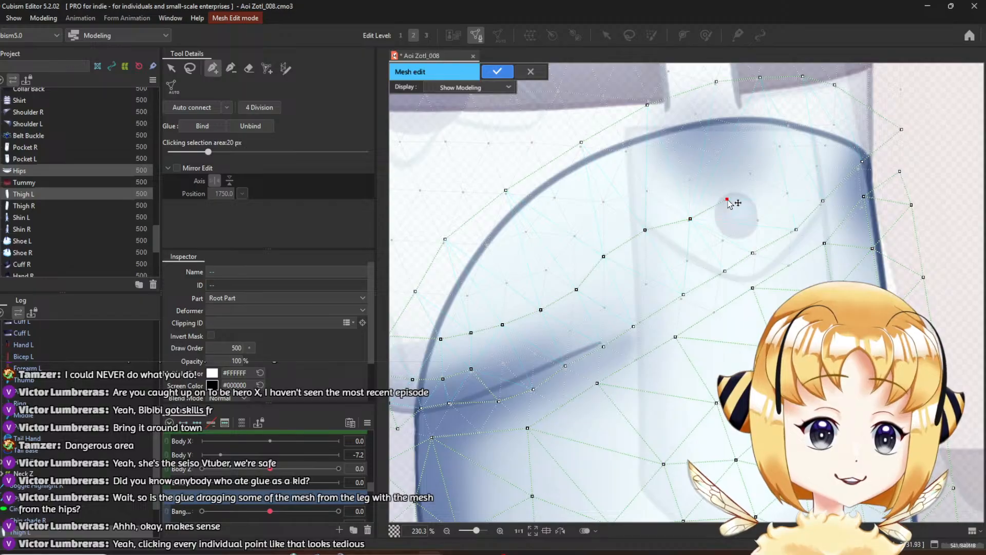
pyautogui.click(750, 172)
pyautogui.click(782, 145)
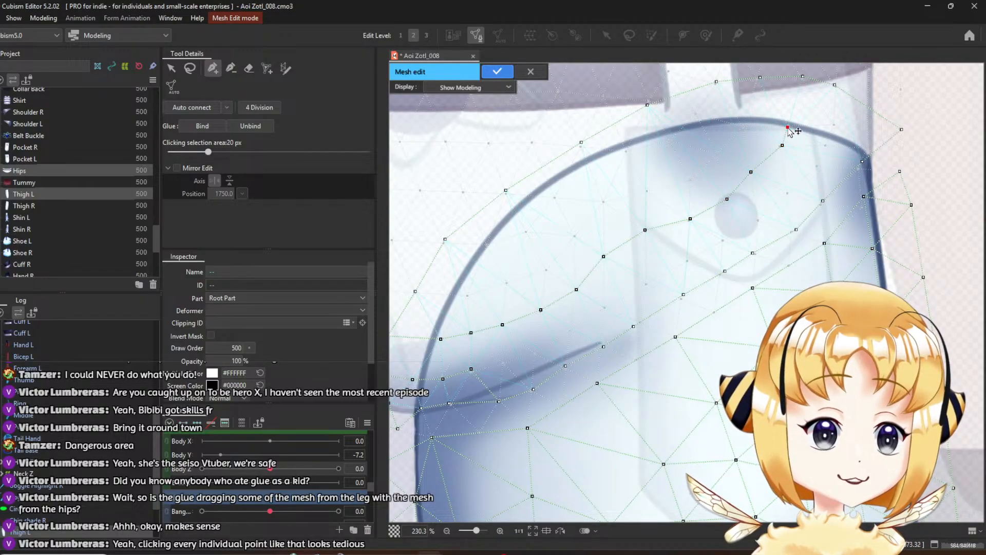
pyautogui.moveTo(797, 121); pyautogui.dragTo(761, 159)
pyautogui.click(755, 114)
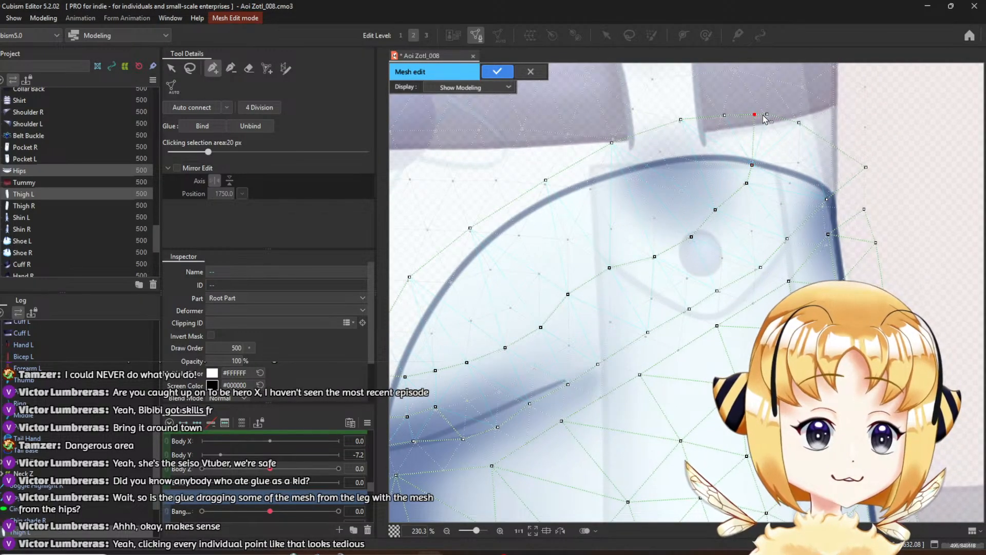
pyautogui.click(767, 114)
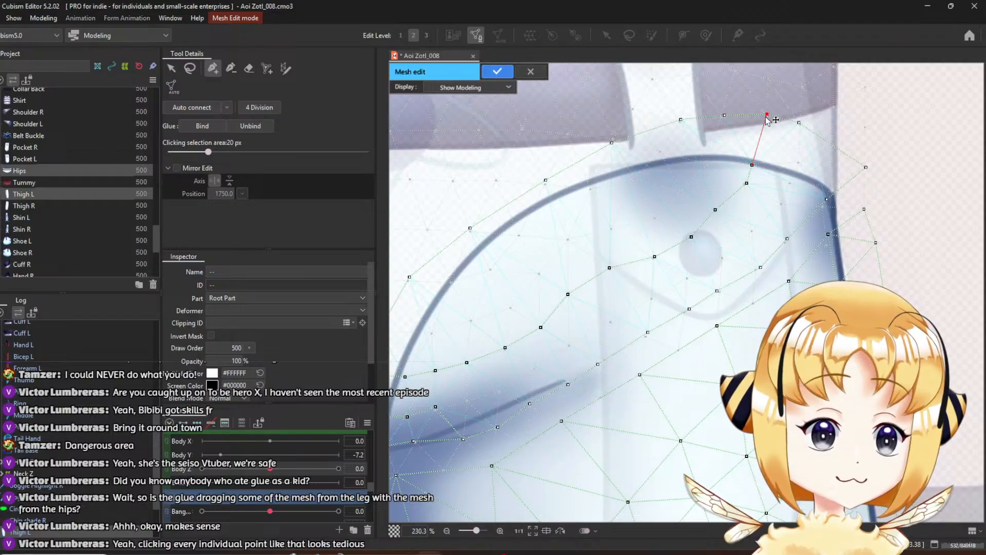
# Add a second Thigh L vertex row below the diagonal one, from the outer upper edge past the pocket button towards the inner corner
pyautogui.click(799, 163)
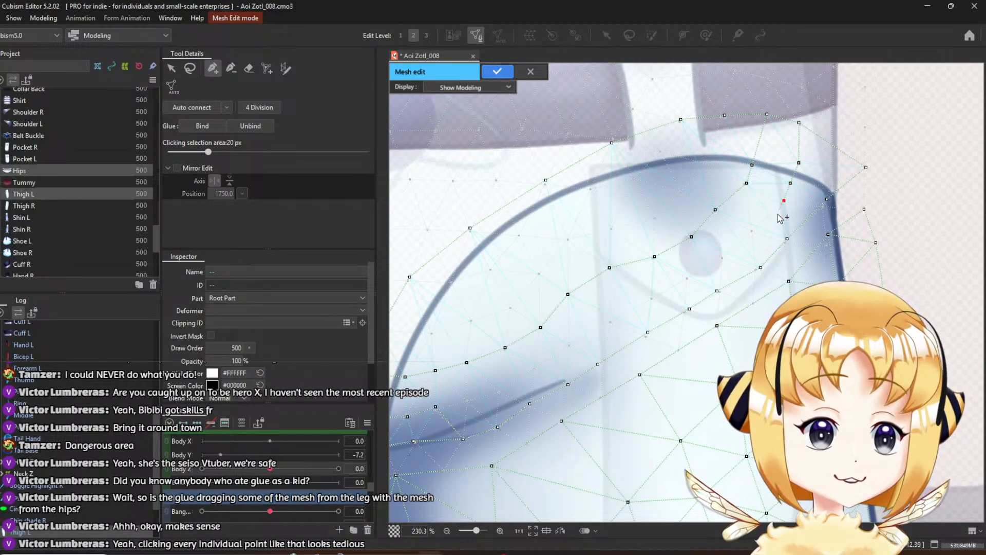
pyautogui.click(753, 231)
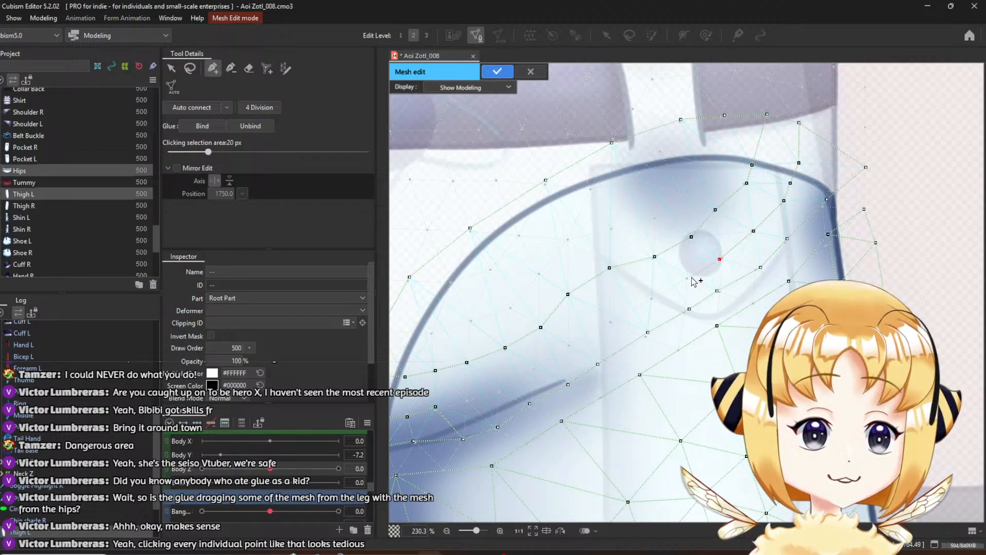
pyautogui.moveTo(673, 285); pyautogui.dragTo(756, 236)
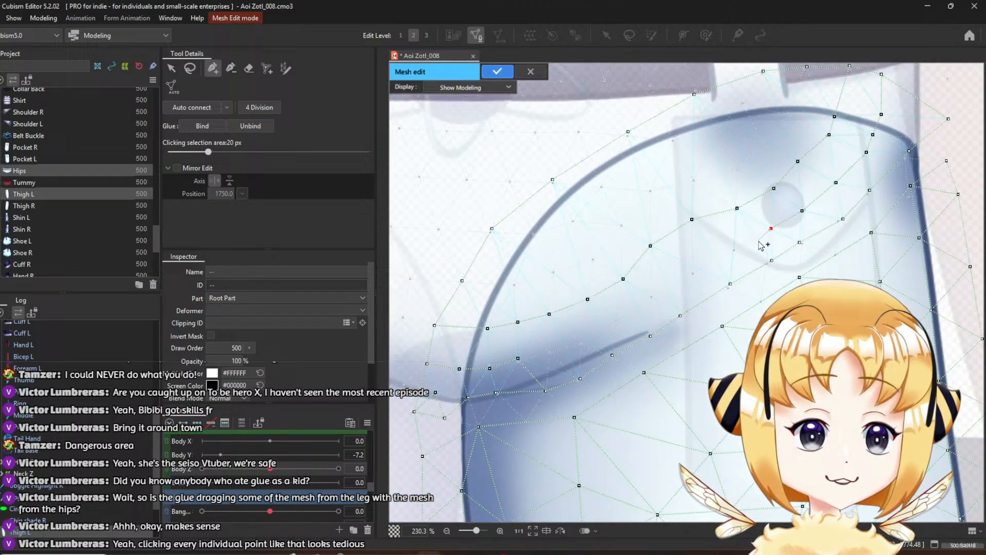
pyautogui.click(735, 252)
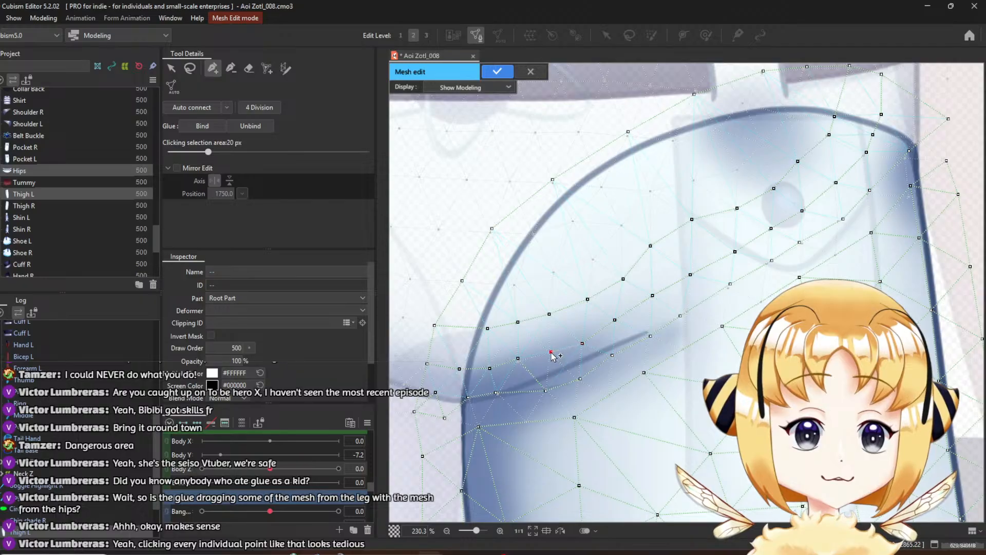
# Fill the remaining upper area of Thigh L with vertices matching the hips mesh, and auto-connect the mesh
pyautogui.moveTo(518, 358); pyautogui.dragTo(662, 329)
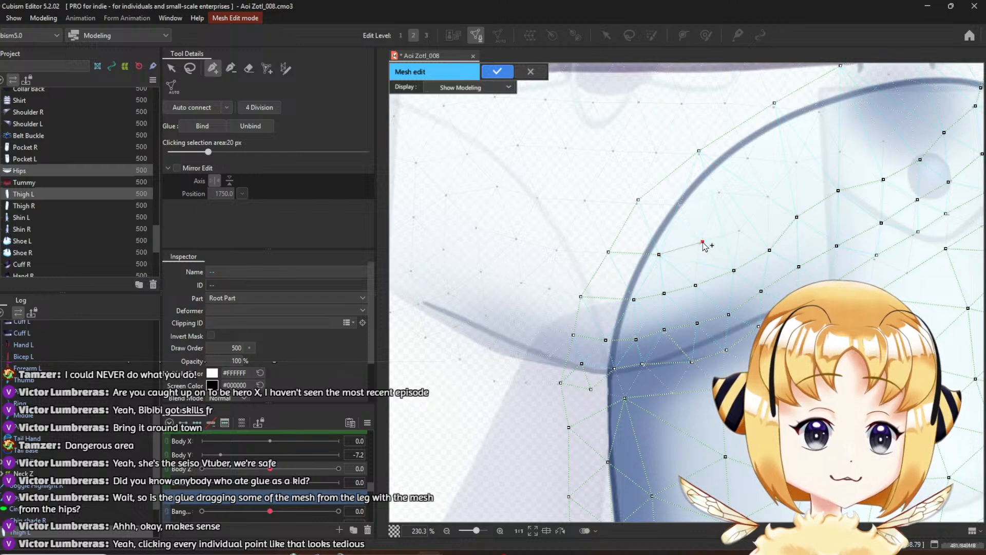
pyautogui.moveTo(796, 183); pyautogui.dragTo(700, 226)
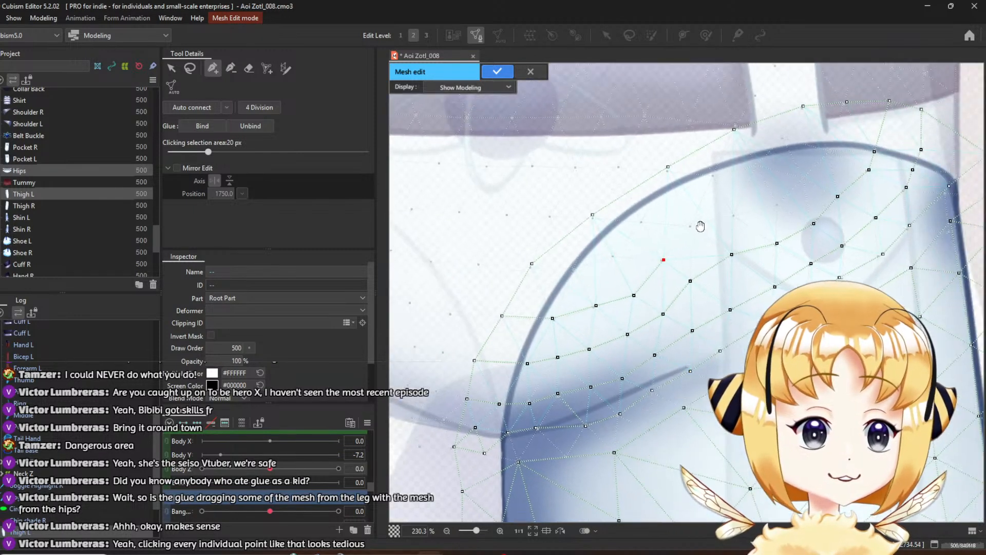
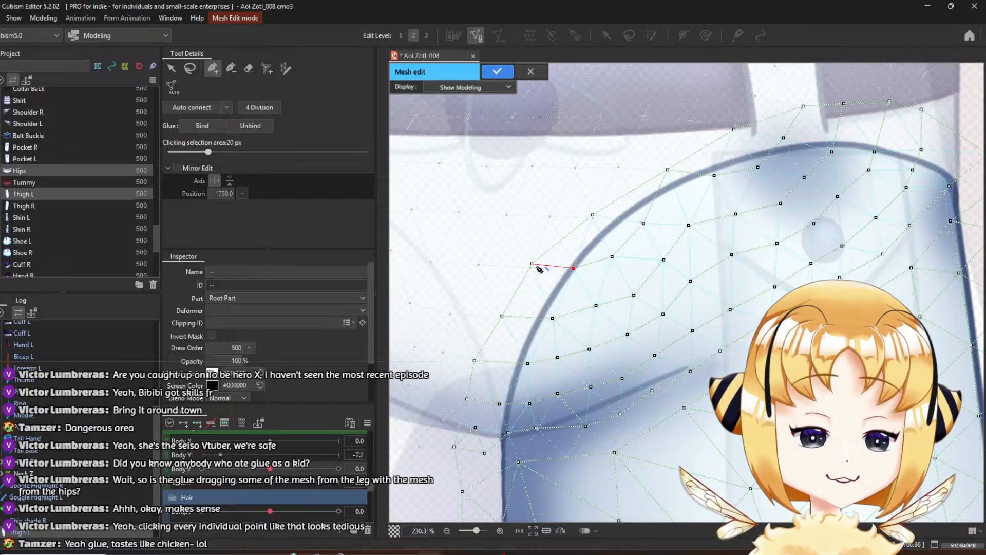
pyautogui.moveTo(536, 270); pyautogui.dragTo(534, 275)
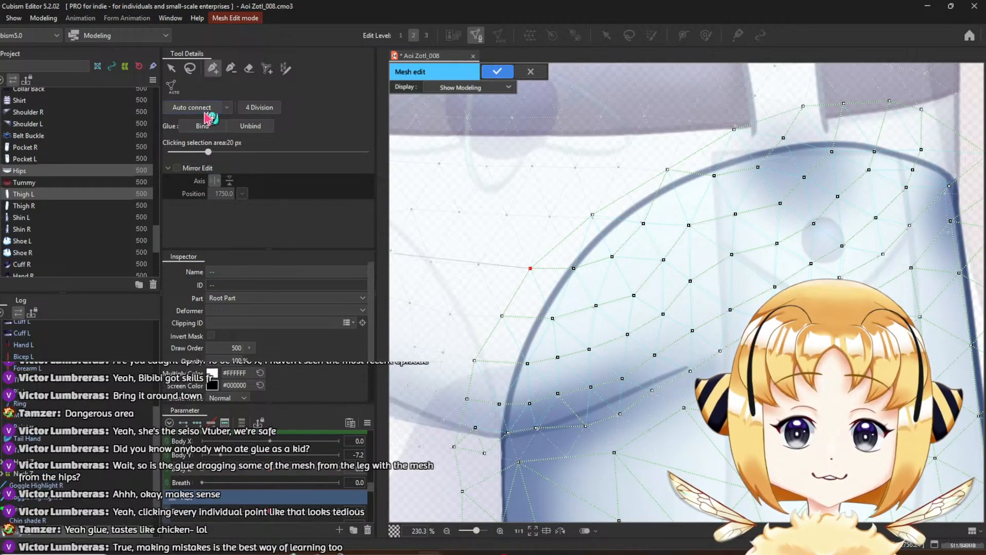
pyautogui.scroll(-2, 678, 239)
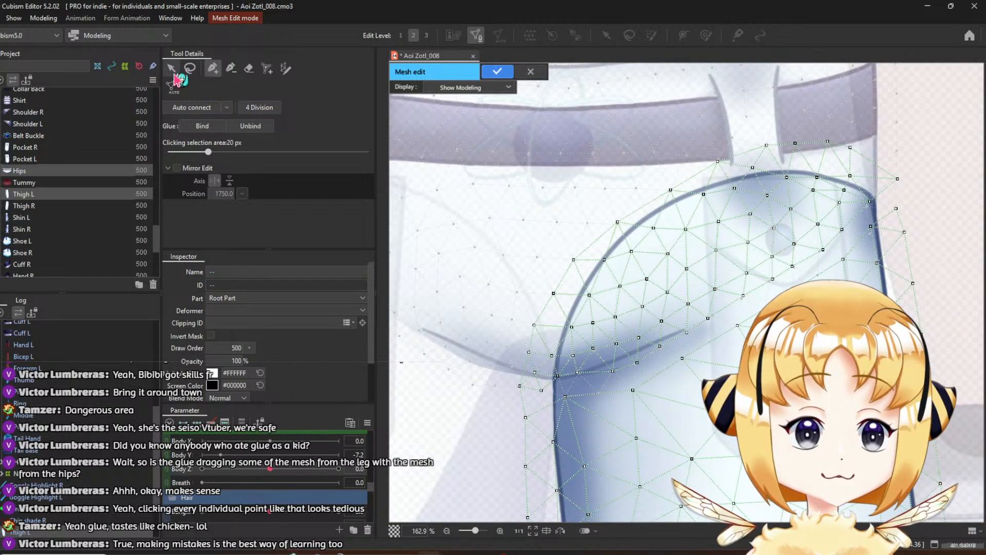
# Nudge the Thigh L vertices around the hip crease and below the pocket button onto the matching Hips mesh points
pyautogui.scroll(4, 619, 398)
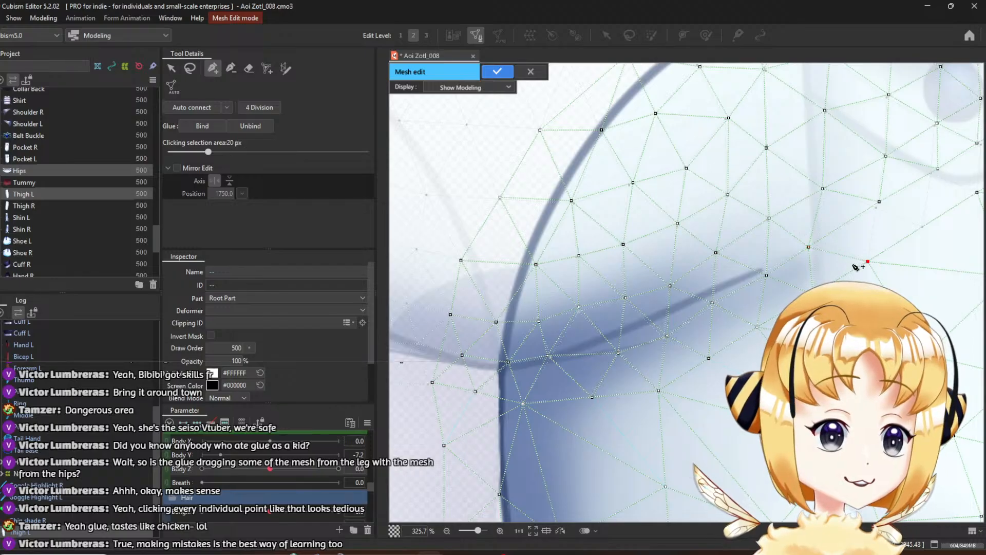
pyautogui.moveTo(849, 241); pyautogui.dragTo(738, 270)
pyautogui.moveTo(771, 231); pyautogui.dragTo(767, 237)
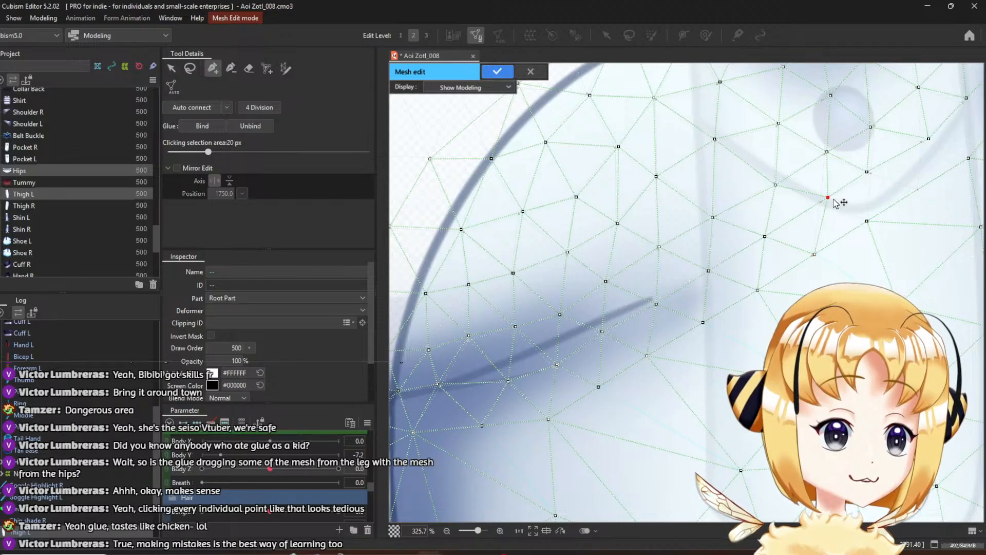
pyautogui.moveTo(834, 199); pyautogui.dragTo(825, 204)
pyautogui.click(867, 221)
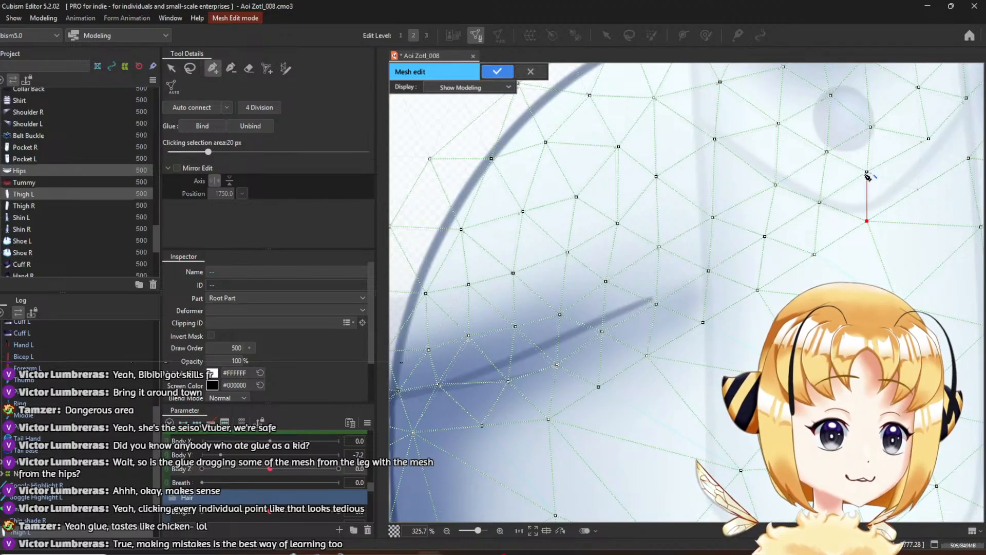
# Move the Thigh L vertices between the pocket flap and the outer upper corner onto the matching Hips mesh points
pyautogui.moveTo(868, 176); pyautogui.dragTo(745, 238)
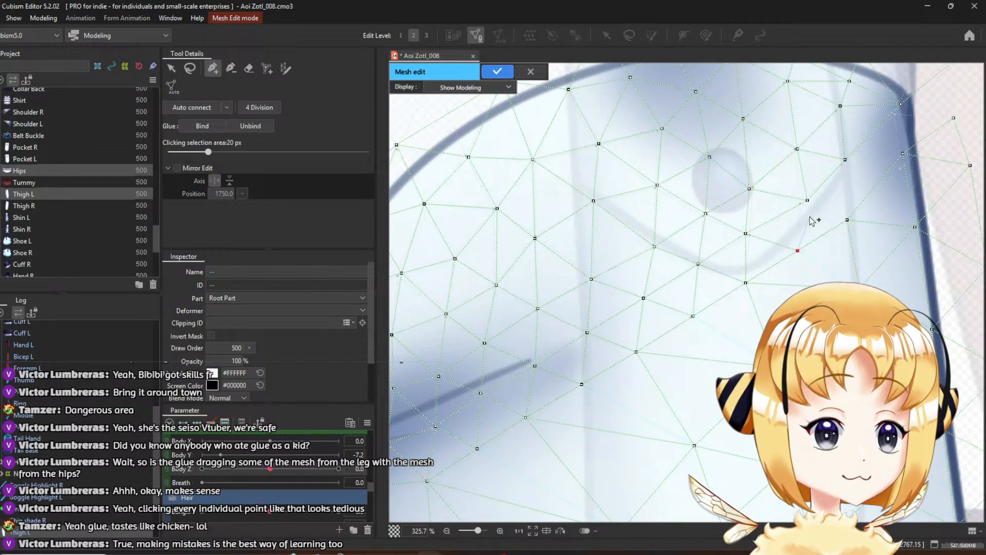
pyautogui.moveTo(811, 206); pyautogui.dragTo(805, 208)
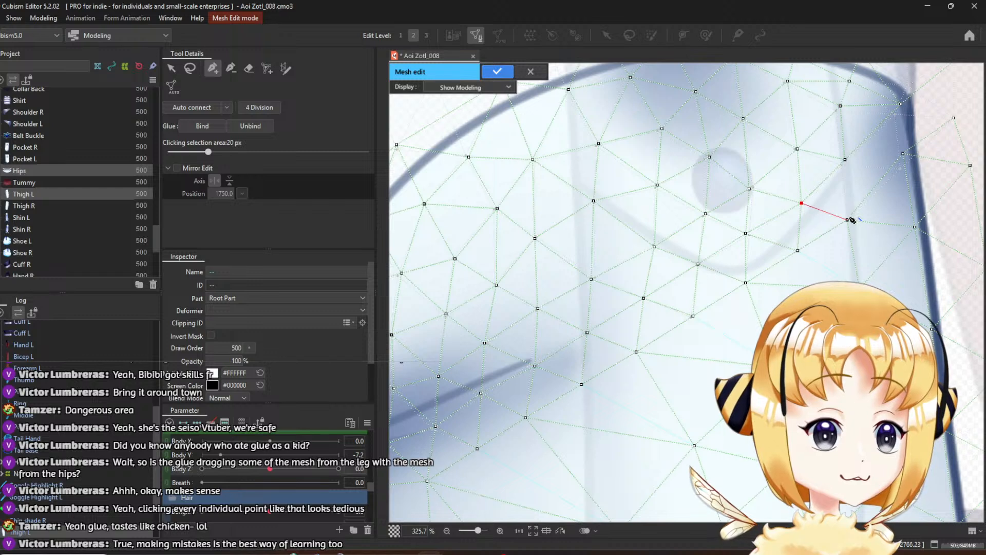
pyautogui.moveTo(848, 163); pyautogui.dragTo(845, 169)
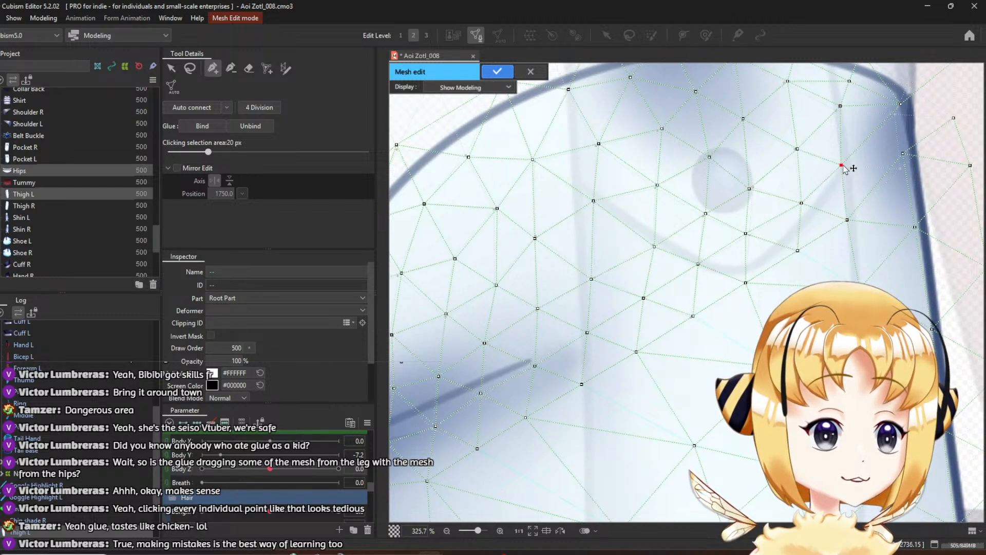
pyautogui.moveTo(905, 156); pyautogui.dragTo(902, 172)
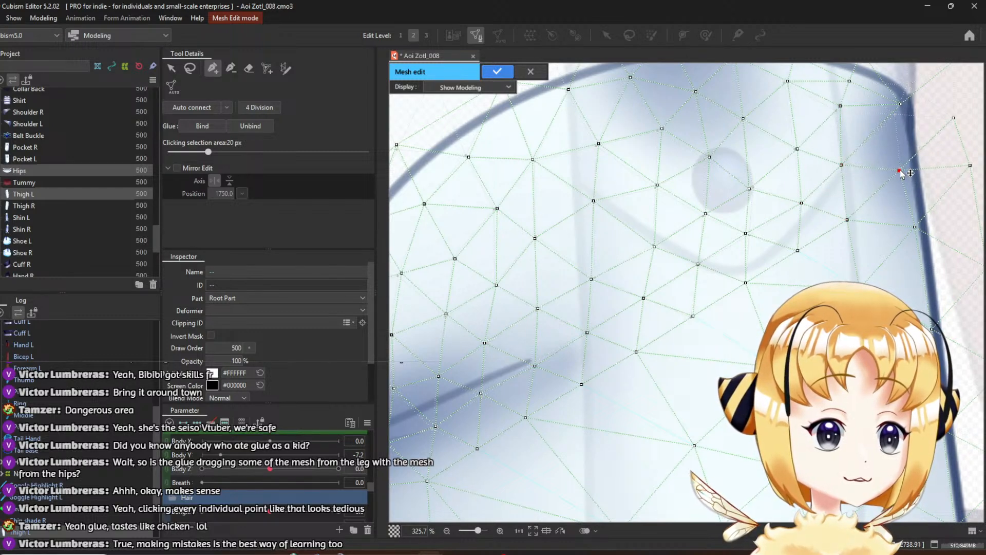
pyautogui.moveTo(901, 109); pyautogui.dragTo(778, 260)
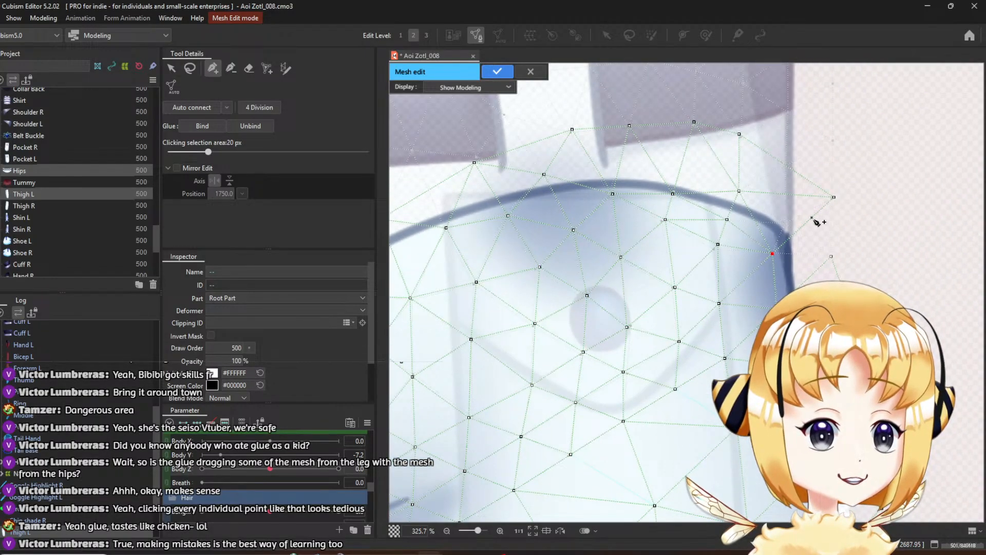
pyautogui.scroll(5, 788, 215)
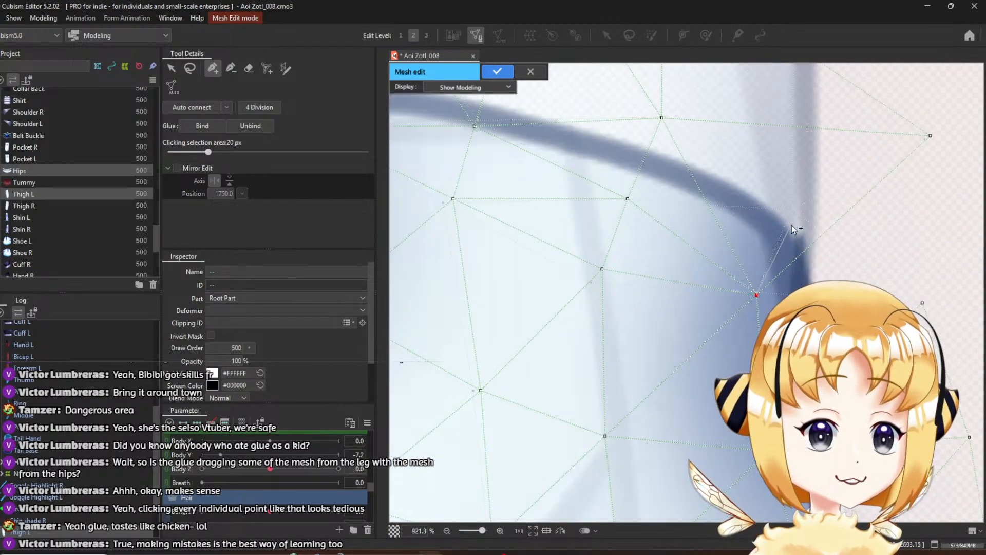
pyautogui.scroll(-6, 783, 236)
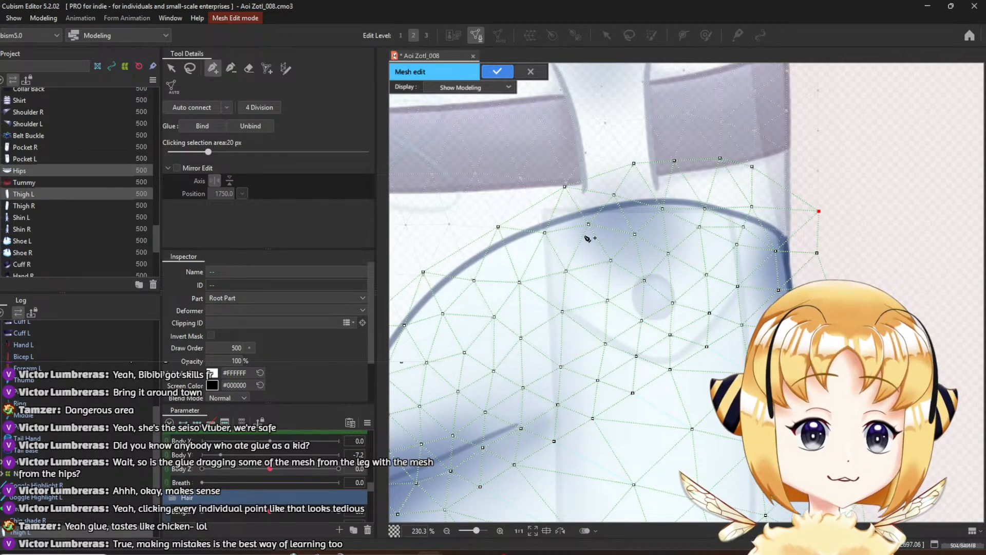
# Lasso the overlapping Hips and Thigh L vertices, bind them with glue, and apply the mesh edit
pyautogui.click(176, 72)
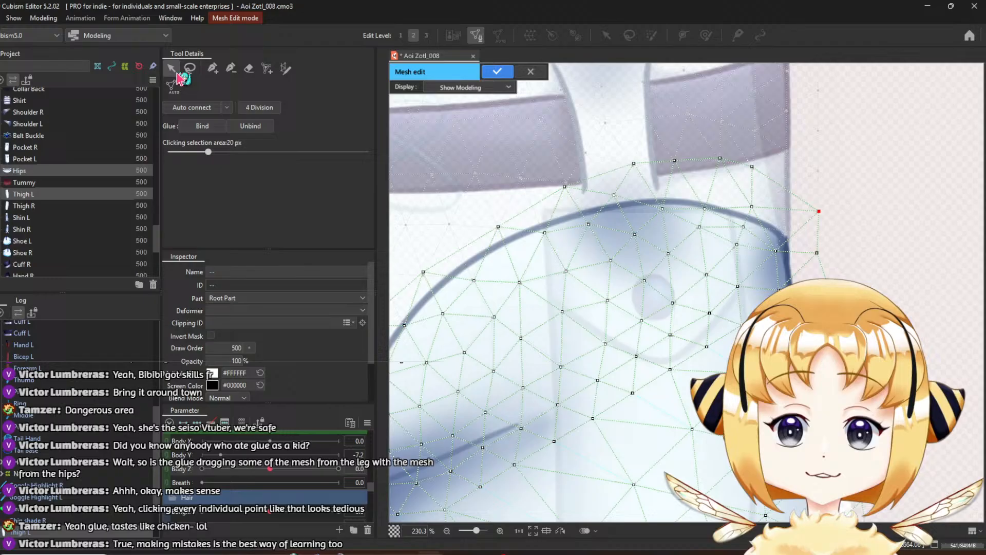
pyautogui.doubleClick(586, 113)
pyautogui.scroll(-2, 585, 113)
pyautogui.scroll(1, 412, 124)
pyautogui.click(190, 69)
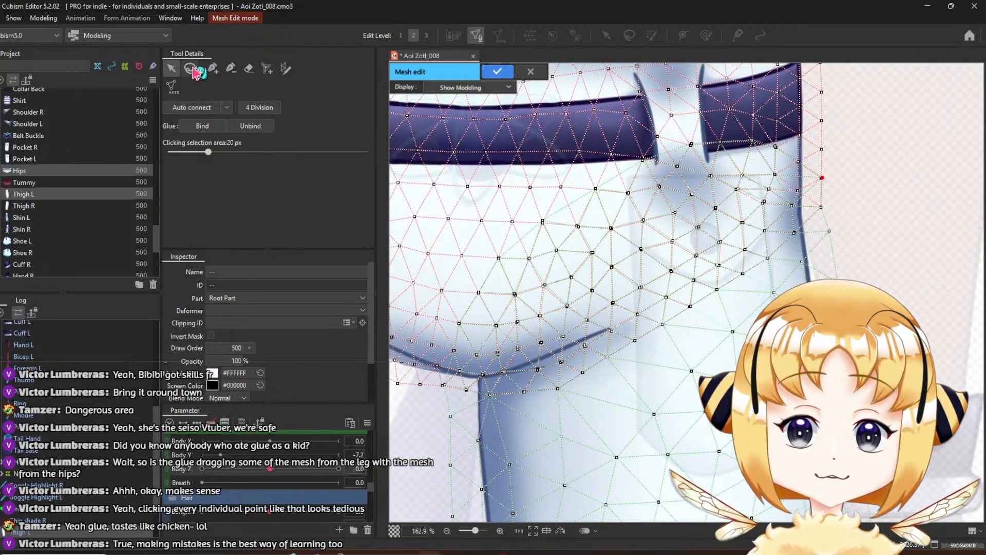
pyautogui.moveTo(864, 186)
pyautogui.mouseDown()
pyautogui.moveTo(783, 138)
pyautogui.moveTo(755, 132)
pyautogui.moveTo(703, 137)
pyautogui.moveTo(583, 187)
pyautogui.moveTo(467, 292)
pyautogui.moveTo(439, 396)
pyautogui.moveTo(496, 411)
pyautogui.moveTo(538, 401)
pyautogui.moveTo(628, 365)
pyautogui.moveTo(678, 319)
pyautogui.mouseUp()
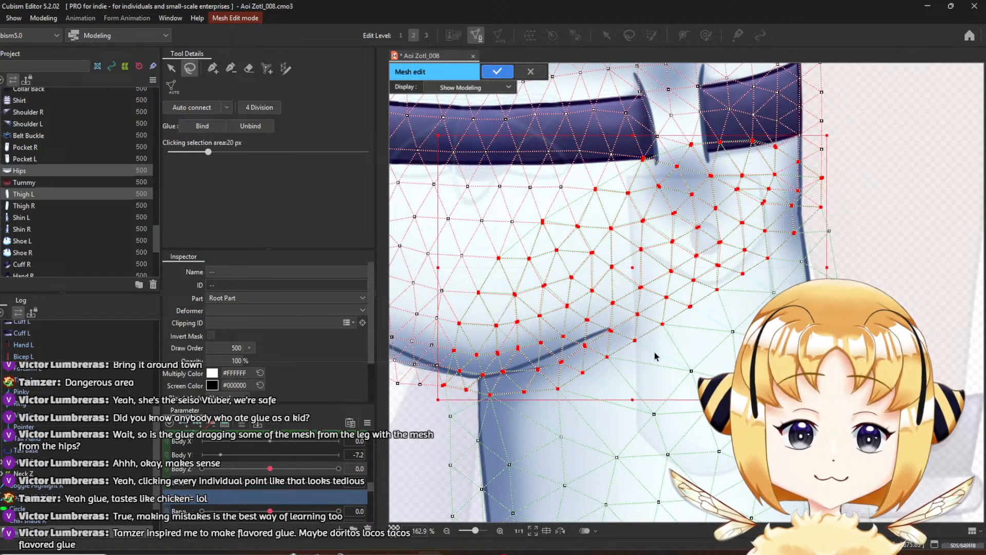
pyautogui.click(201, 127)
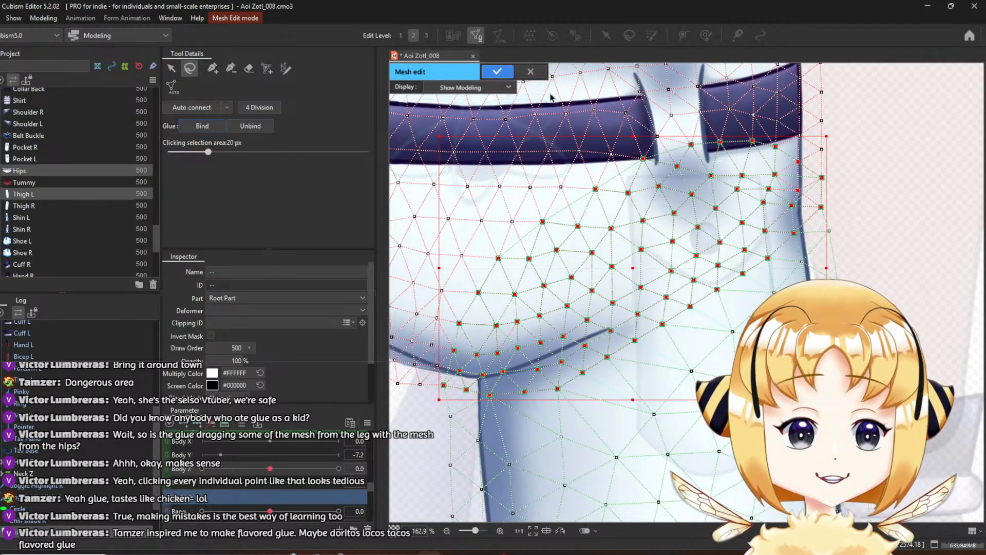
pyautogui.click(497, 71)
# Test the Hips and Thigh L glue at Body Z -10 and at the opposite extreme, inspecting the outer hip edge, and return Body Z to 0
pyautogui.scroll(-5, 555, 169)
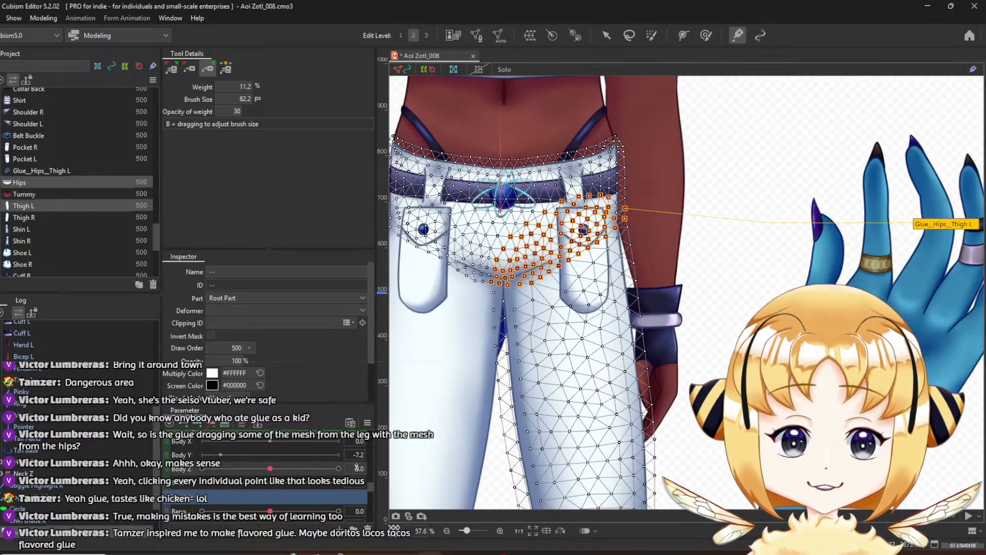
pyautogui.moveTo(270, 468); pyautogui.dragTo(202, 468)
pyautogui.scroll(5, 645, 206)
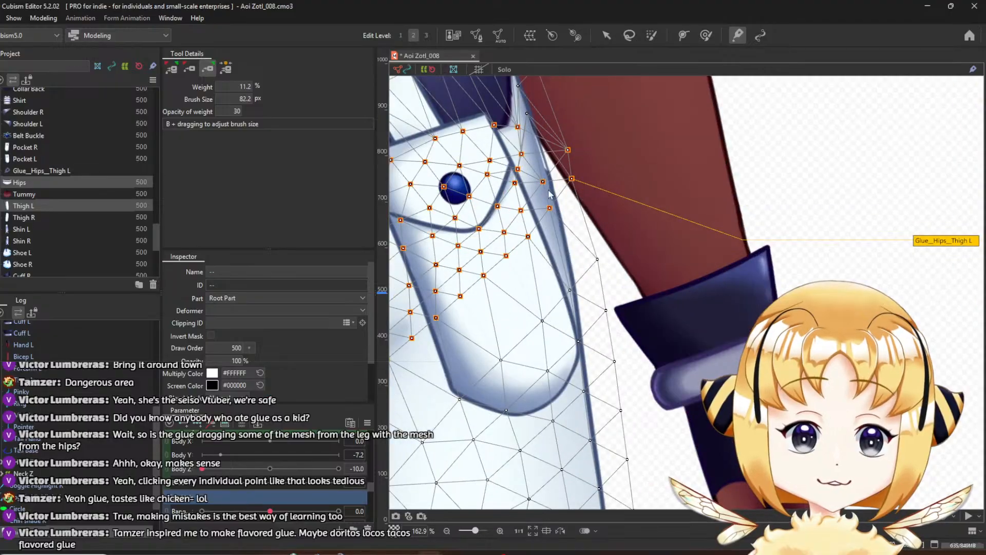
pyautogui.scroll(1, 549, 190)
pyautogui.scroll(-1, 549, 190)
pyautogui.moveTo(535, 140); pyautogui.dragTo(572, 206)
pyautogui.scroll(1, 574, 210)
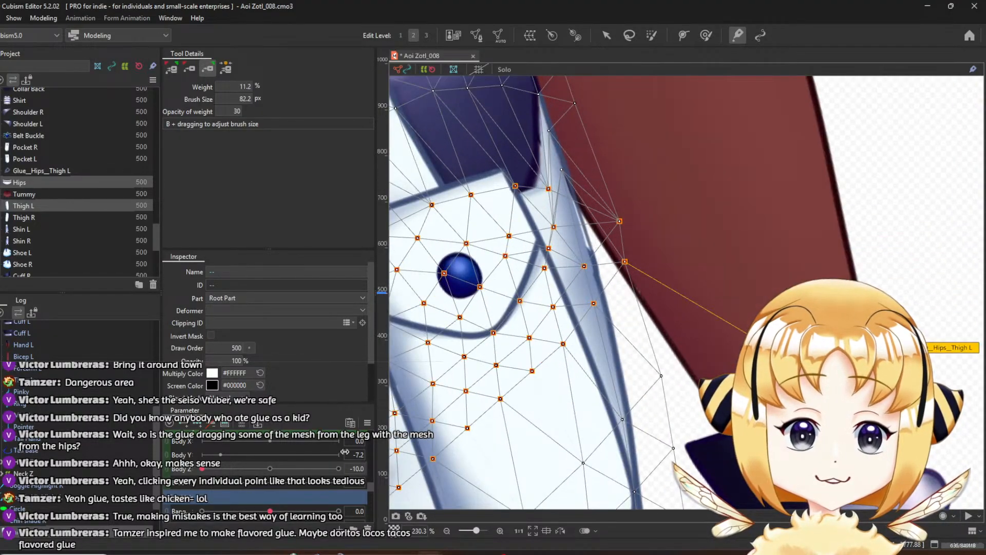
pyautogui.click(270, 469)
pyautogui.scroll(2, 644, 365)
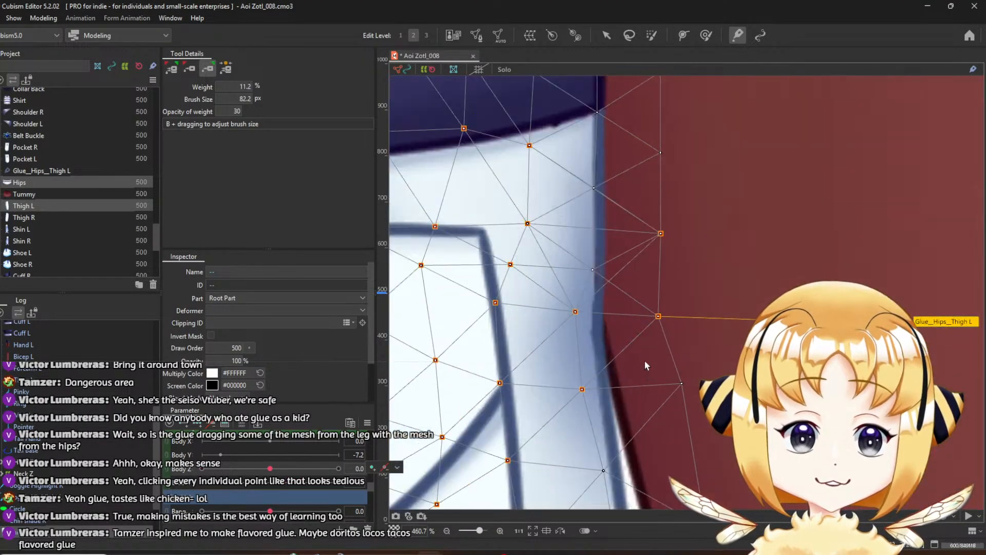
pyautogui.scroll(-5, 644, 359)
pyautogui.moveTo(271, 468); pyautogui.dragTo(340, 472)
pyautogui.click(270, 468)
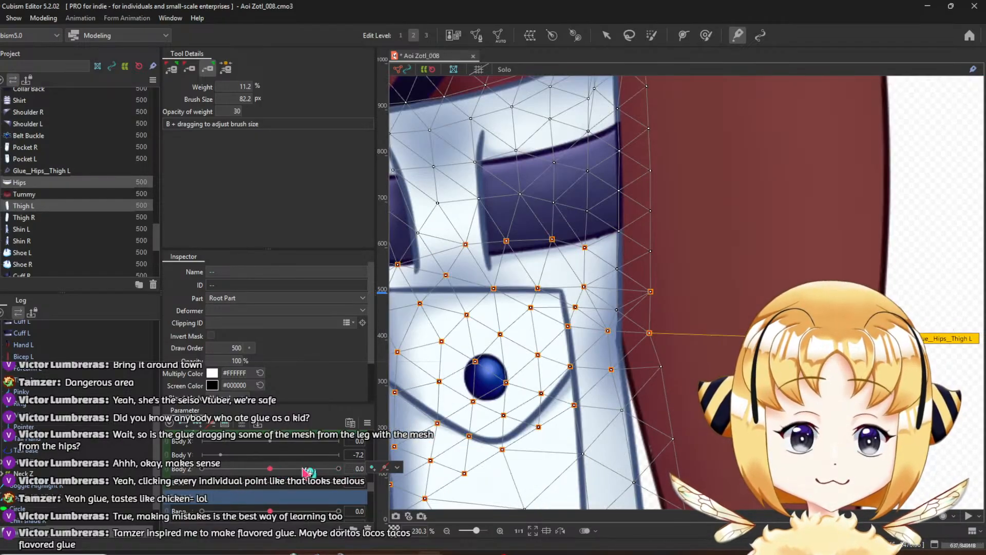
# Select only the Hips mesh and examine its vertices along the waist and the Thigh R side
pyautogui.scroll(-5, 629, 289)
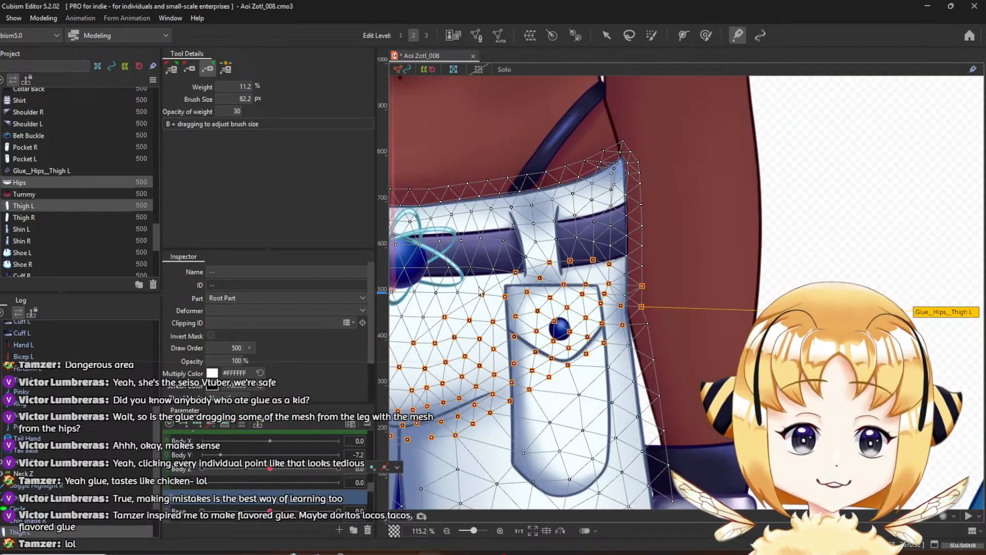
pyautogui.click(97, 185)
pyautogui.moveTo(565, 265); pyautogui.dragTo(677, 236)
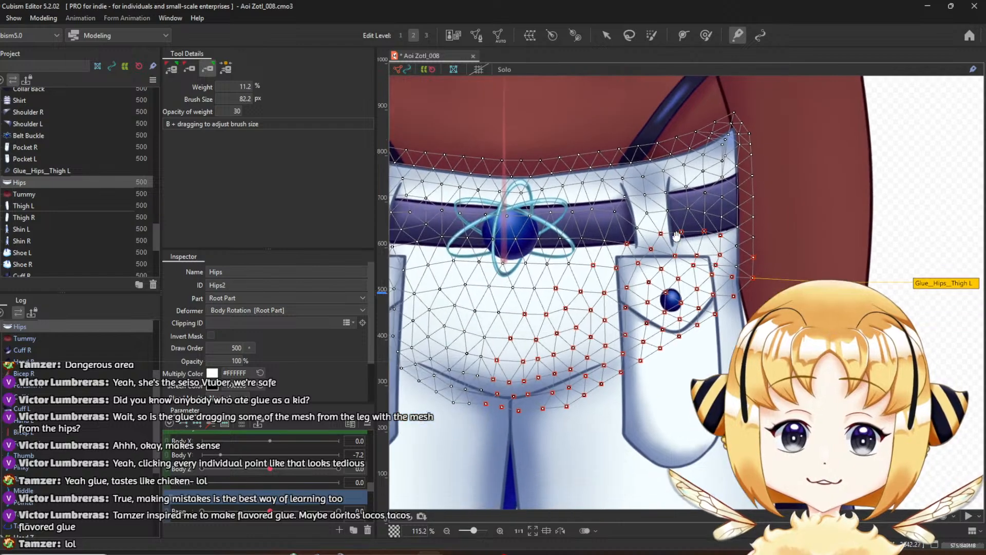
pyautogui.scroll(-3, 506, 270)
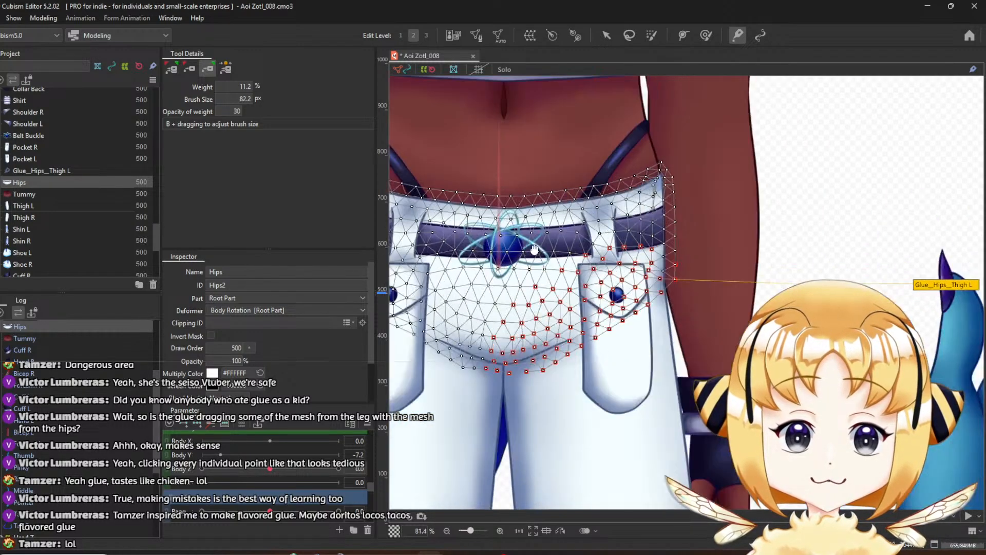
pyautogui.press('v')
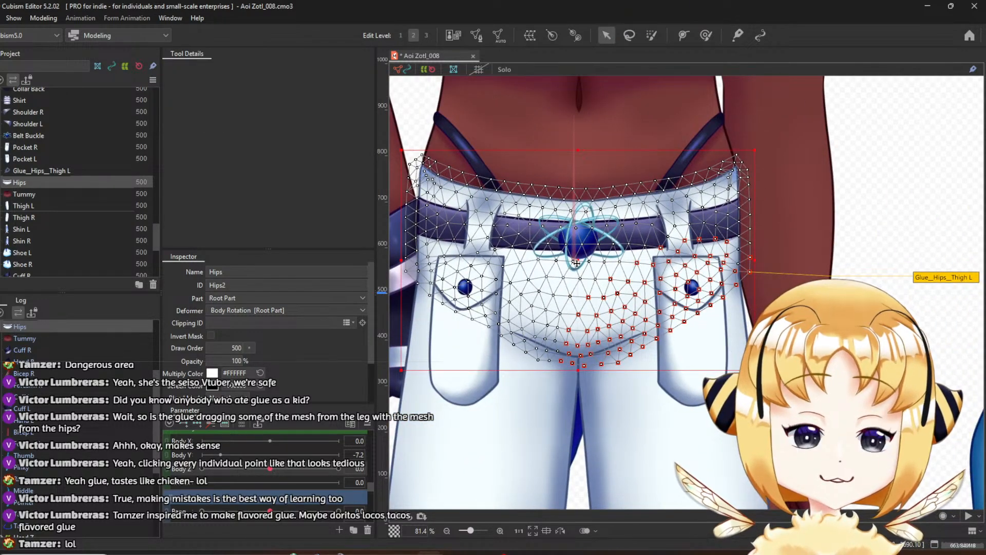
pyautogui.scroll(10, 577, 306)
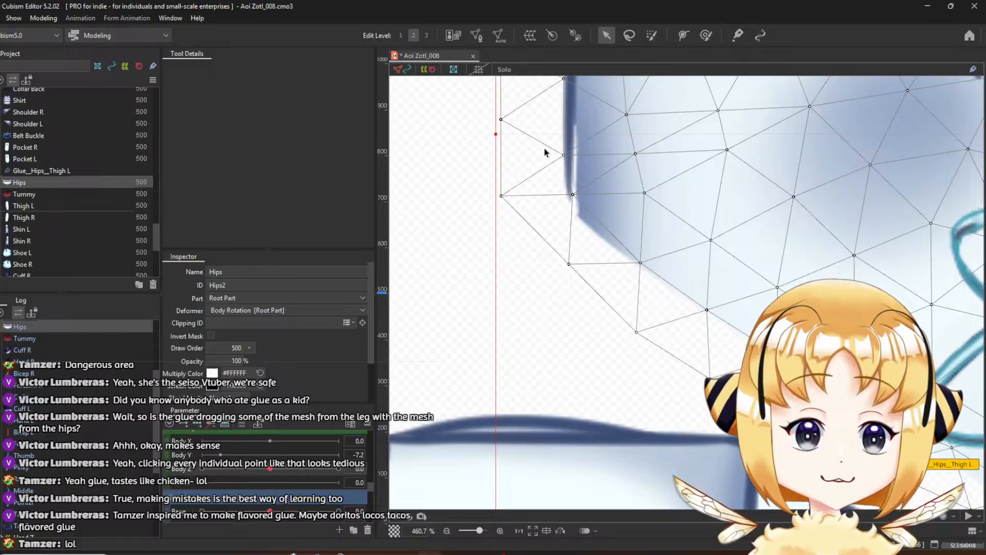
pyautogui.moveTo(593, 112); pyautogui.dragTo(585, 159)
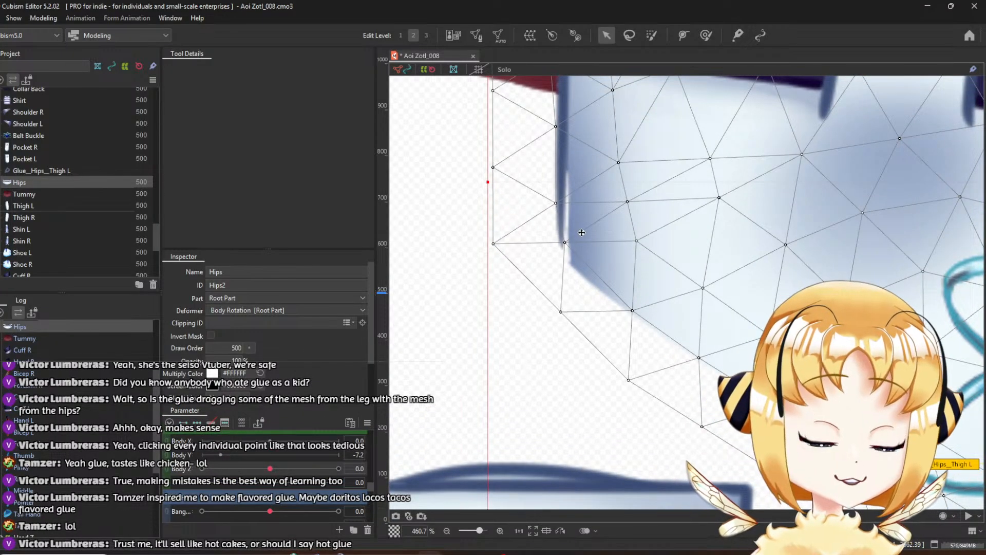
pyautogui.scroll(-7, 572, 199)
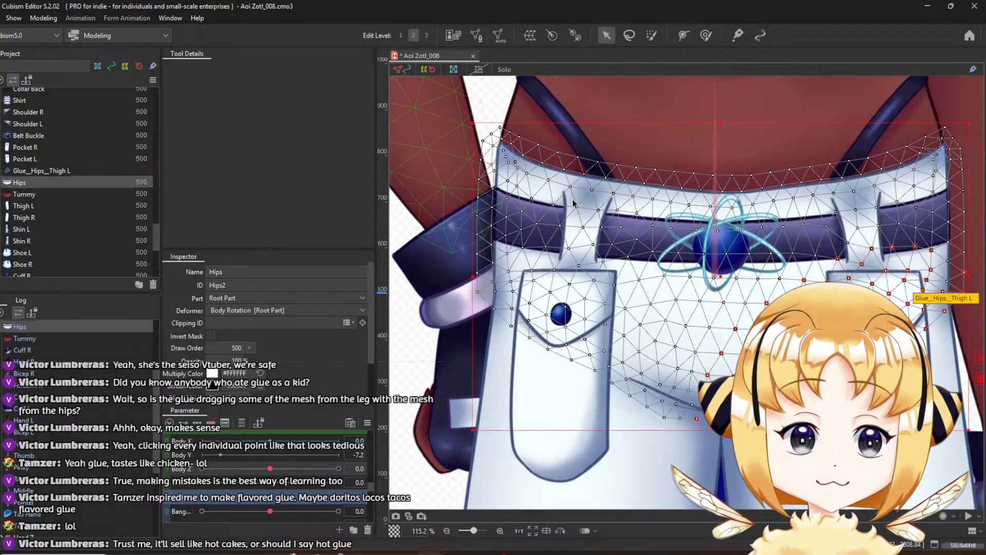
pyautogui.scroll(-2, 620, 229)
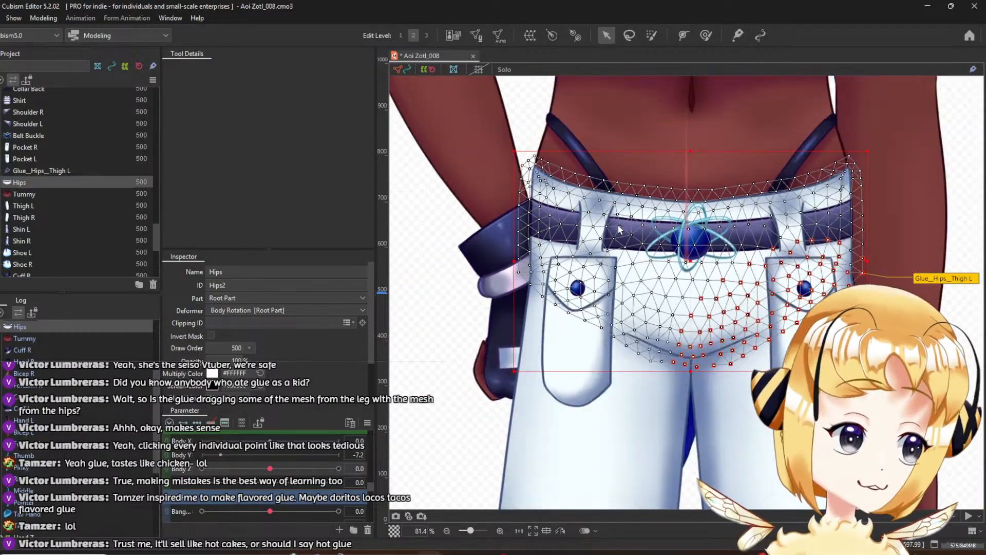
pyautogui.scroll(2, 770, 270)
pyautogui.scroll(-2, 538, 250)
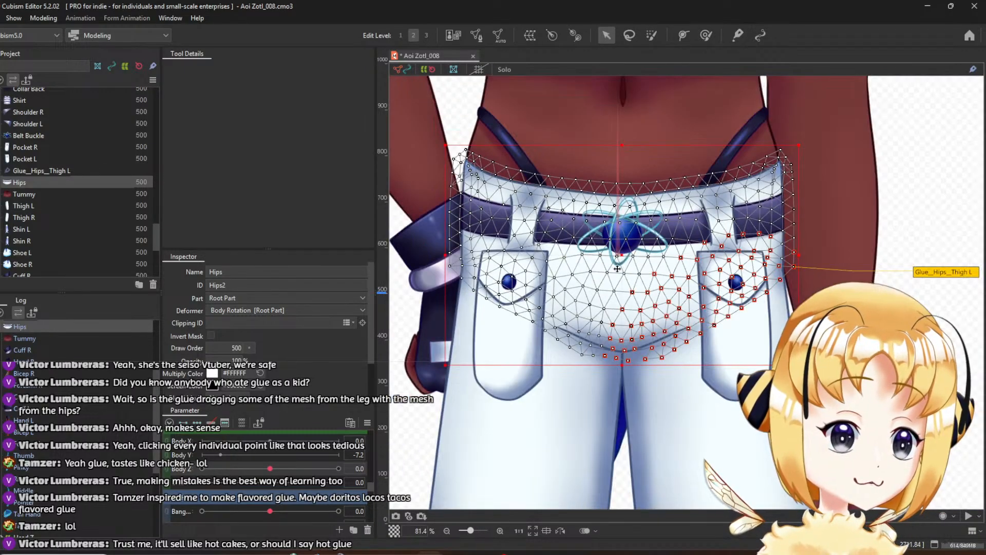
# Open Hips, Tummy, Thigh L and Thigh R together for mesh editing and make the Thigh R mesh active
pyautogui.click(44, 150)
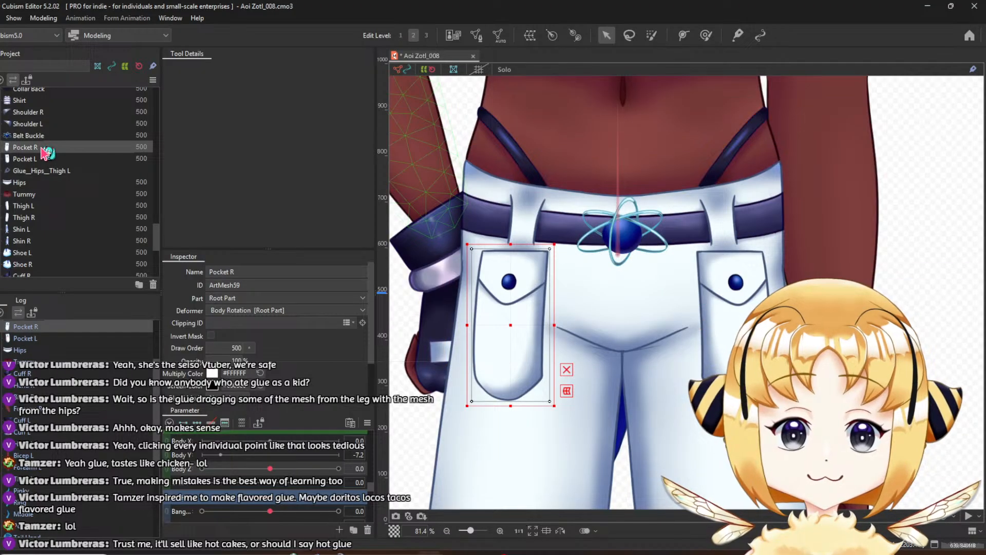
pyautogui.click(28, 219)
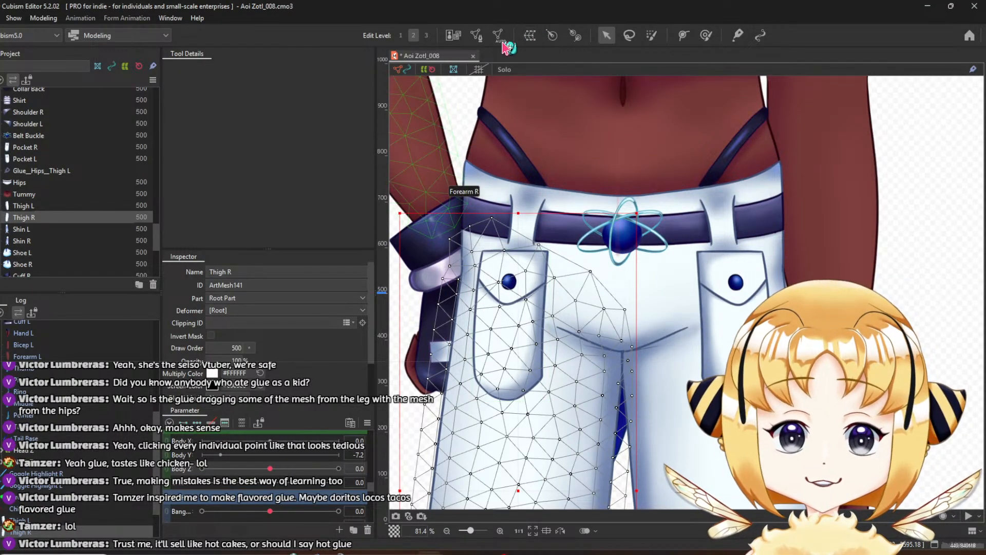
pyautogui.keyDown('shift'); pyautogui.click(40, 184); pyautogui.keyUp('shift')
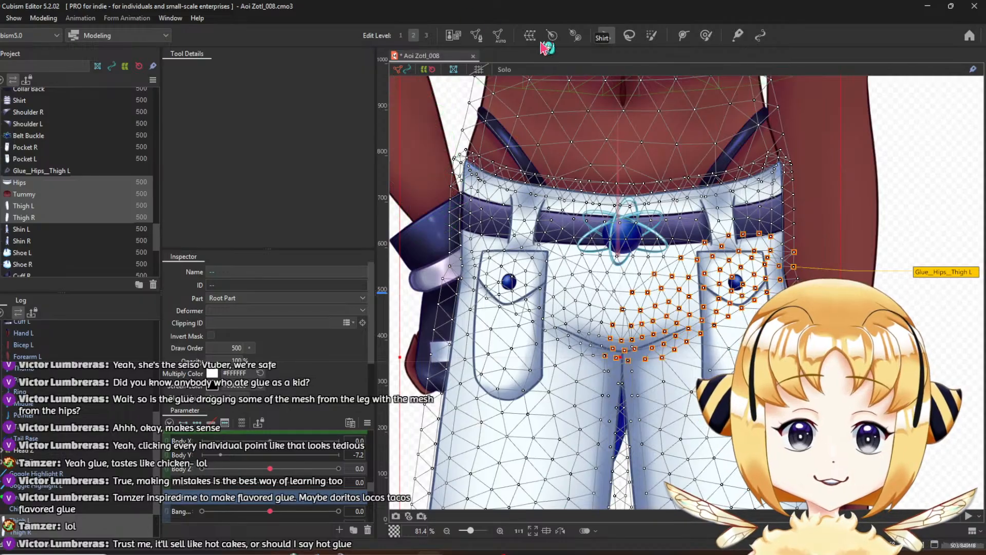
pyautogui.click(493, 39)
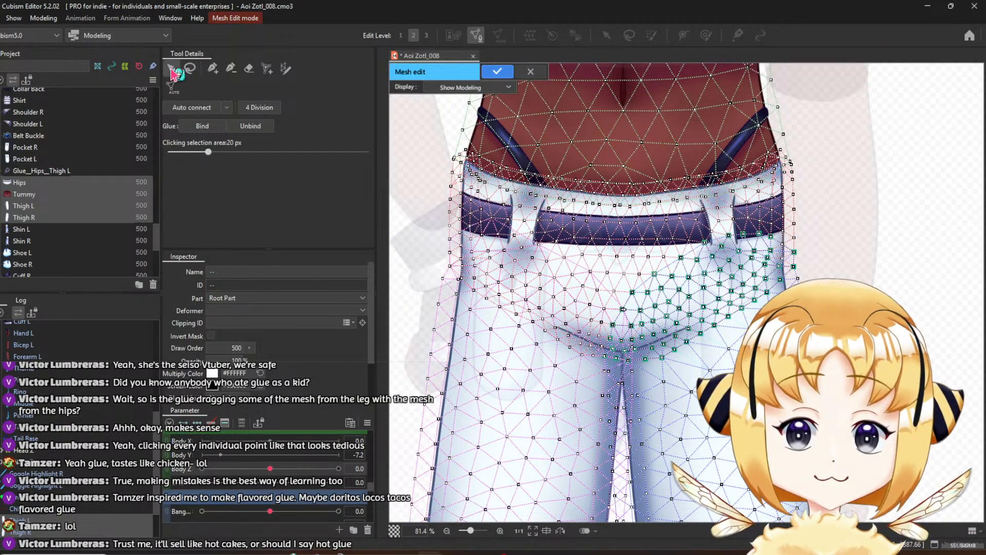
pyautogui.click(403, 244)
pyautogui.click(526, 399)
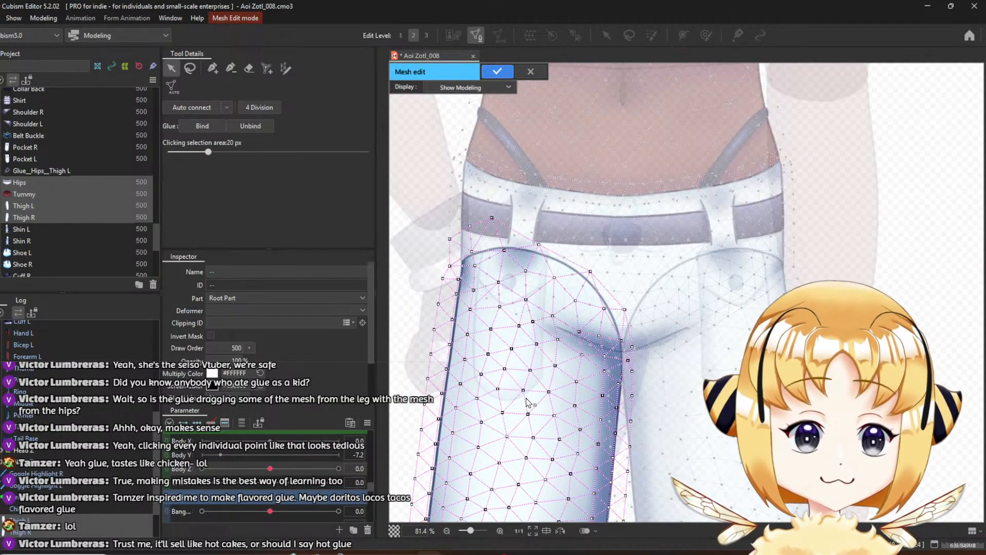
# Erase the Thigh R mesh vertices across the upper thigh where it overlaps the Hips mesh
pyautogui.scroll(5, 559, 280)
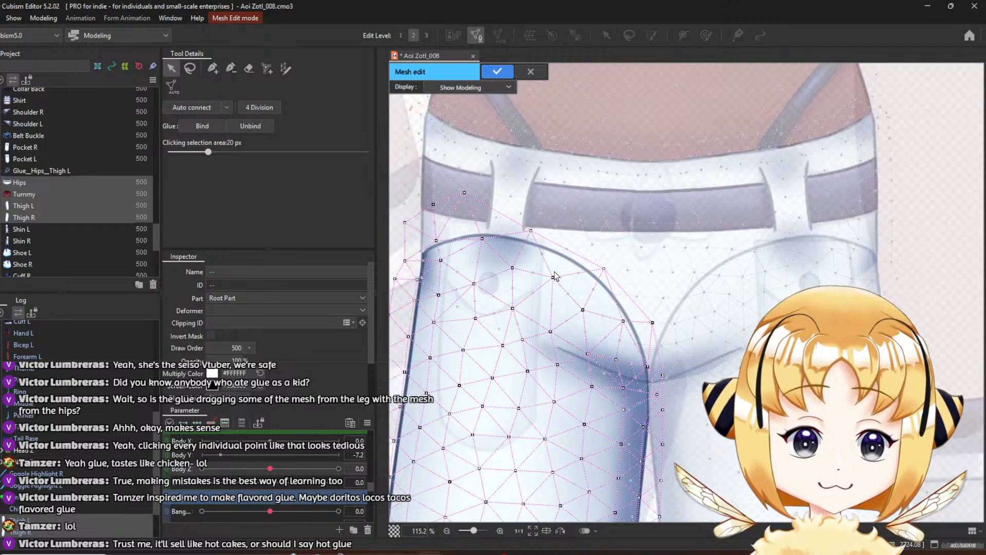
pyautogui.click(253, 105)
pyautogui.click(250, 70)
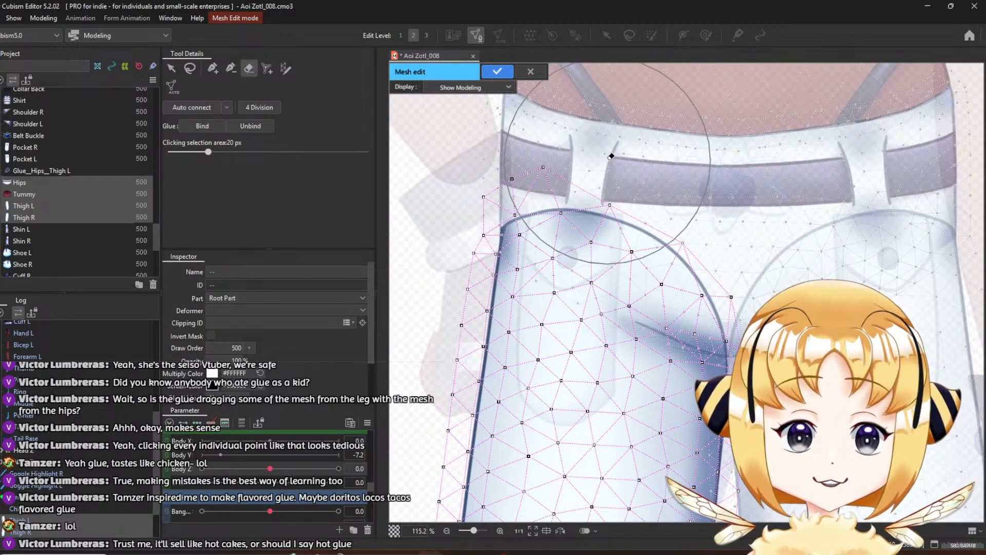
pyautogui.moveTo(611, 154)
pyautogui.mouseDown()
pyautogui.moveTo(669, 168)
pyautogui.moveTo(697, 205)
pyautogui.moveTo(772, 261)
pyautogui.moveTo(729, 247)
pyautogui.moveTo(570, 149)
pyautogui.moveTo(712, 222)
pyautogui.mouseUp()
pyautogui.moveTo(600, 203); pyautogui.dragTo(628, 205)
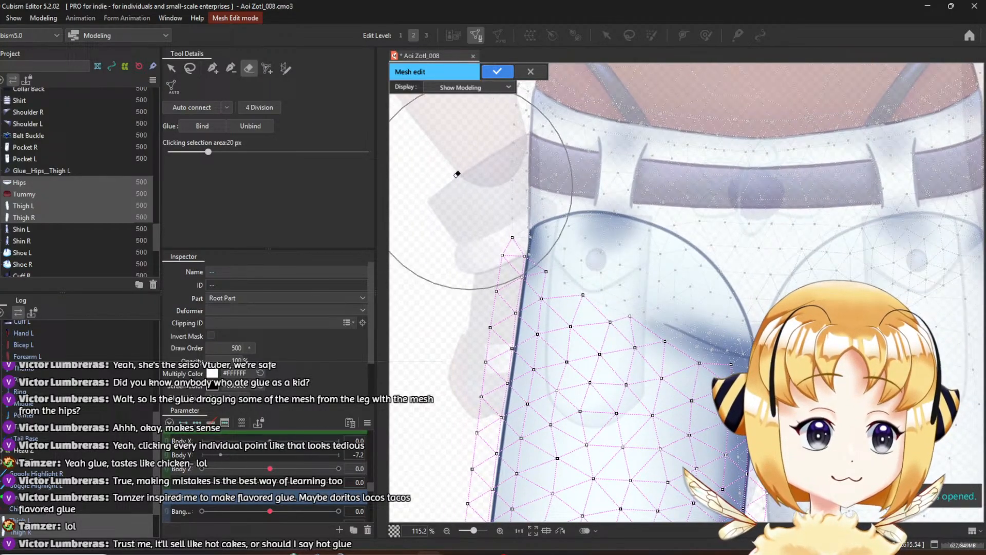
# Align the upper outer-edge vertex of Thigh R with the Hips mesh and add matching points along the cut edge across the pocket
pyautogui.click(212, 68)
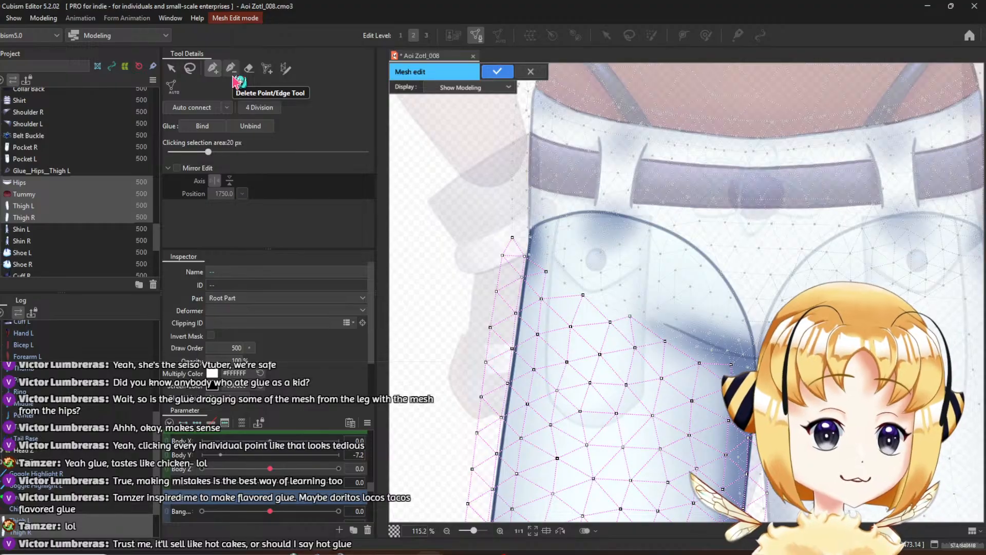
pyautogui.scroll(3, 557, 245)
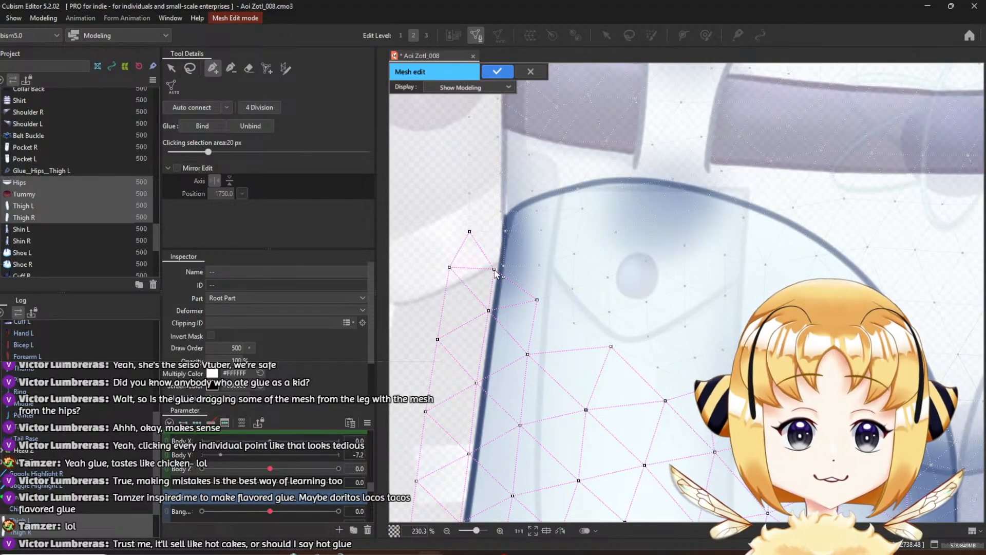
pyautogui.moveTo(494, 268); pyautogui.dragTo(503, 266)
pyautogui.click(537, 300)
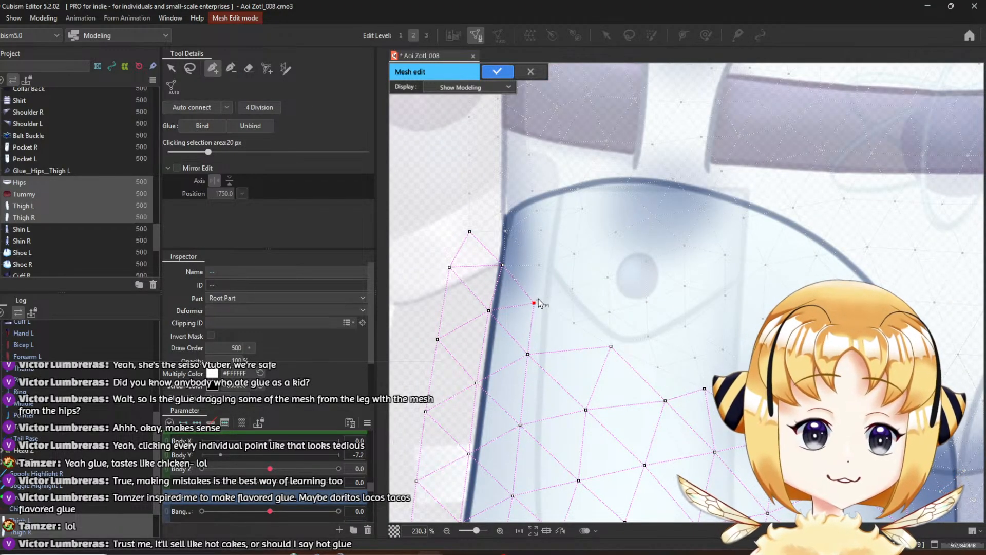
pyautogui.click(573, 322)
pyautogui.click(611, 346)
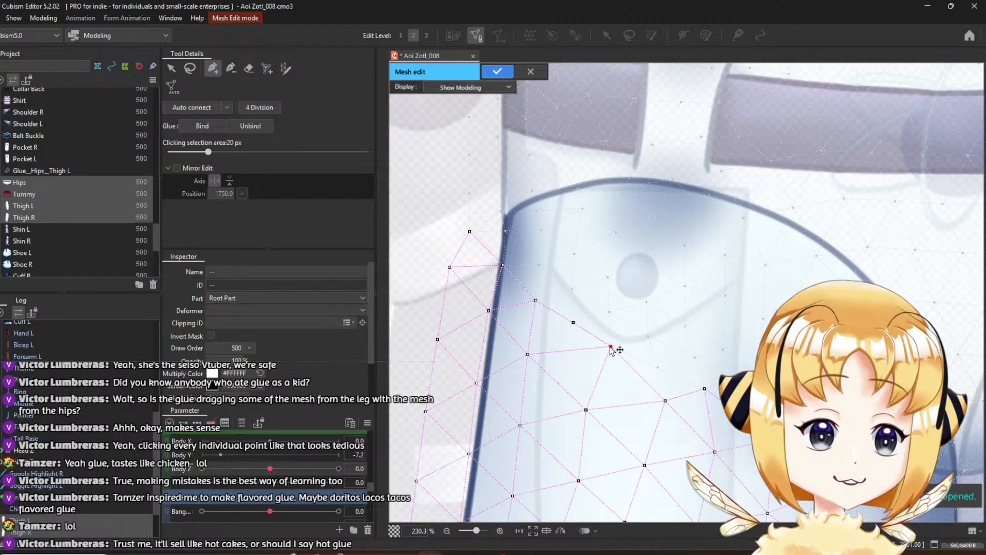
pyautogui.click(658, 368)
pyautogui.click(704, 388)
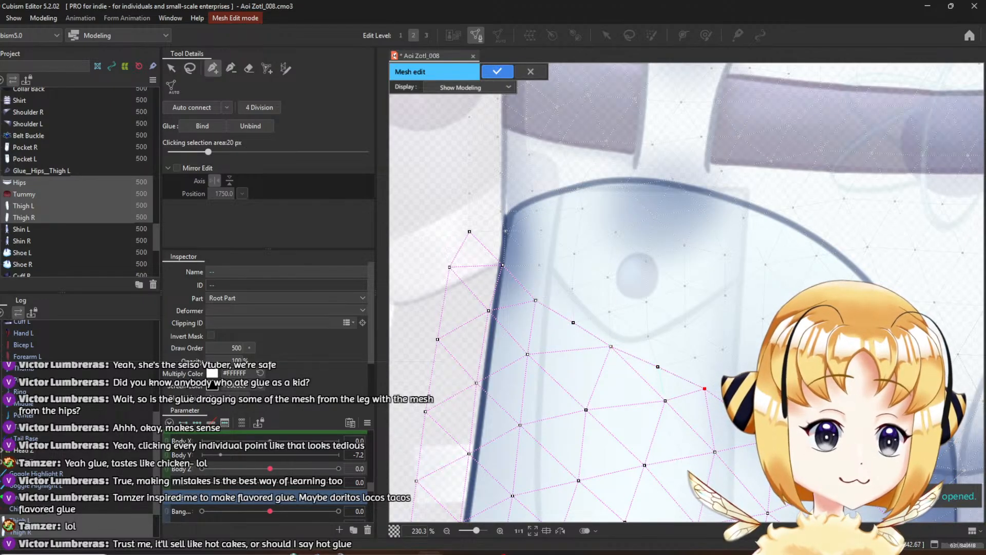
# Add Thigh R points along the cut edge from the pocket's inner side to the crotch, adjusting the innermost ones onto the Hips vertices
pyautogui.click(644, 344)
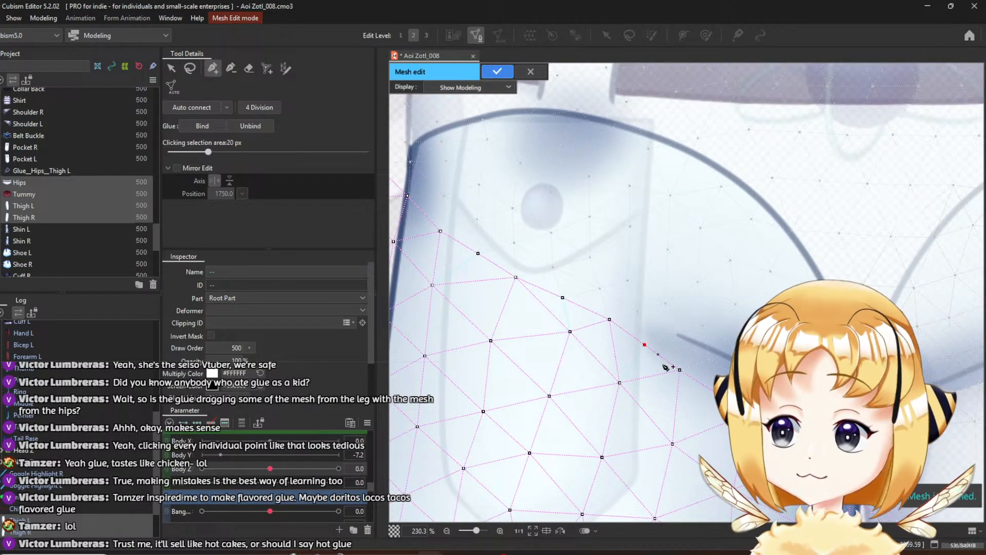
pyautogui.click(680, 369)
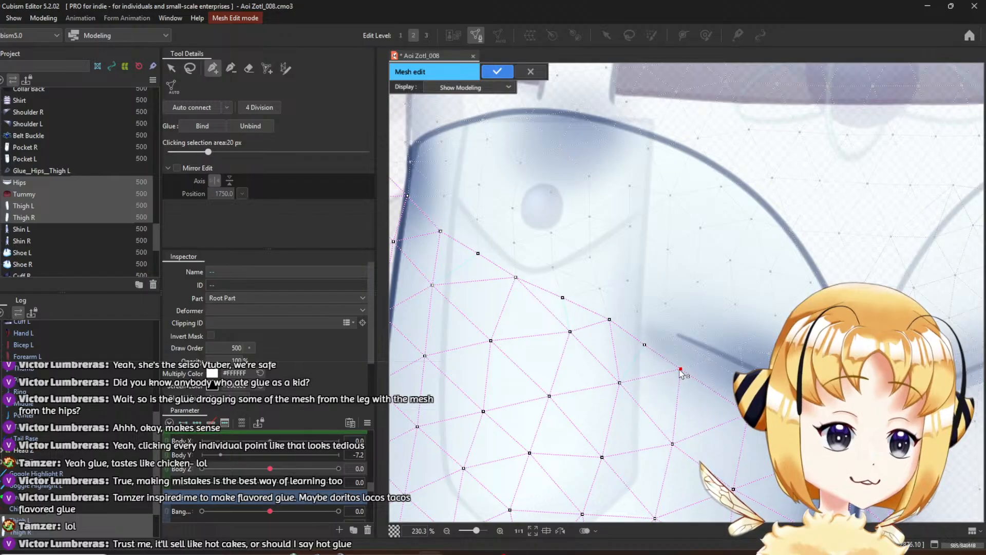
pyautogui.click(712, 389)
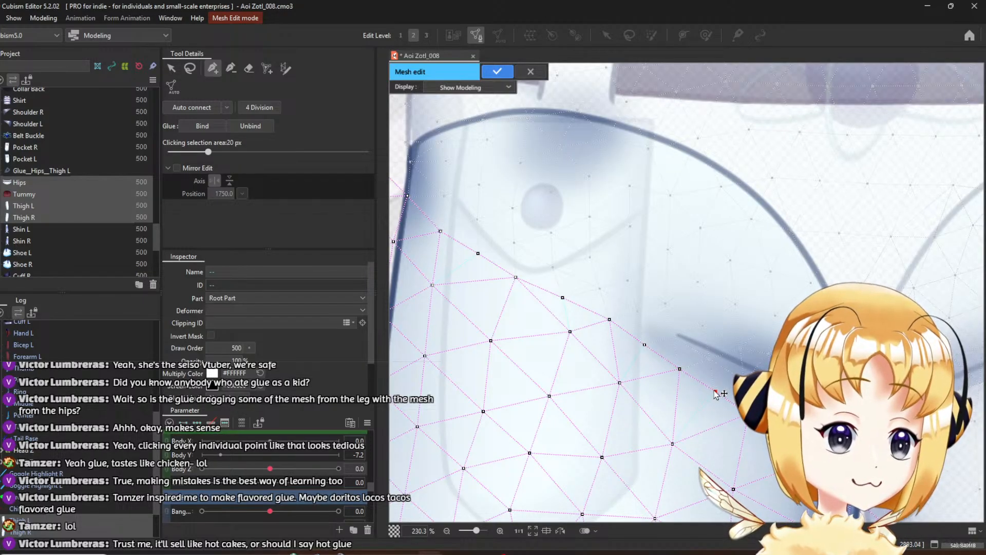
pyautogui.scroll(2, 657, 341)
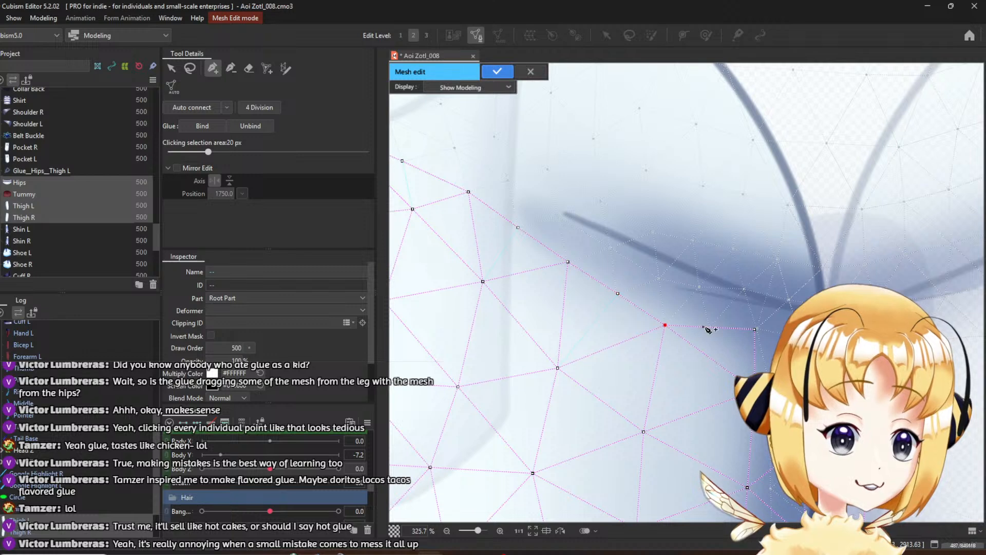
pyautogui.click(709, 328)
pyautogui.click(763, 333)
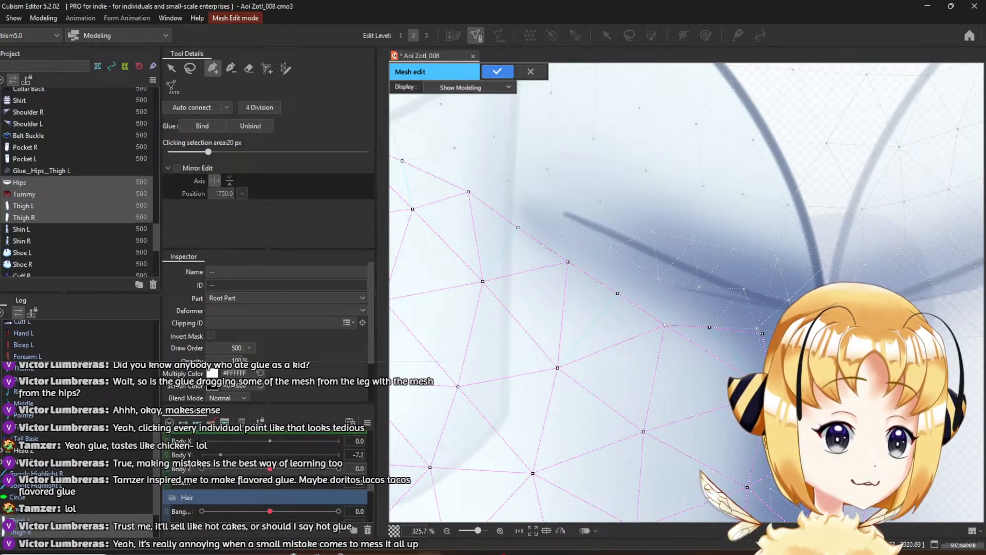
pyautogui.moveTo(764, 335); pyautogui.dragTo(759, 332)
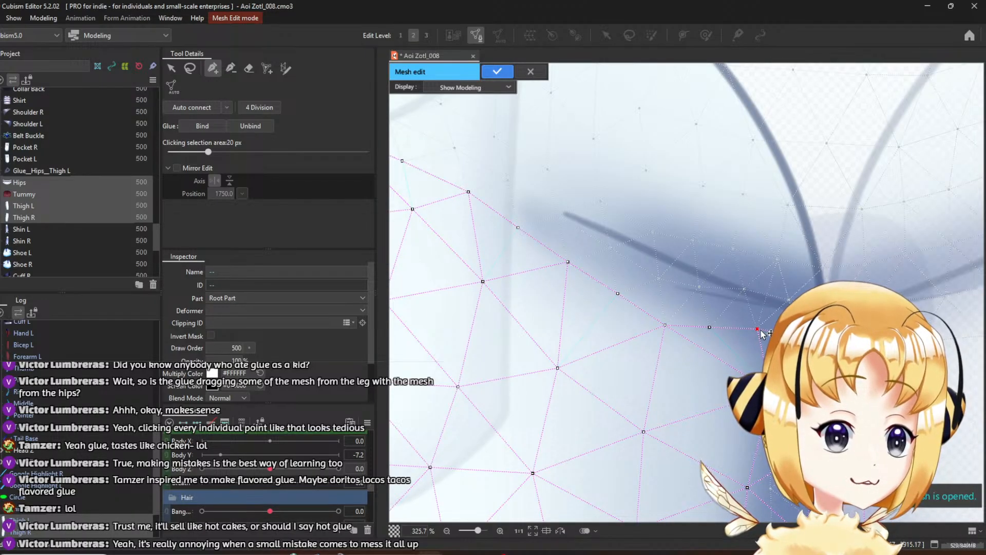
pyautogui.click(710, 327)
pyautogui.click(757, 328)
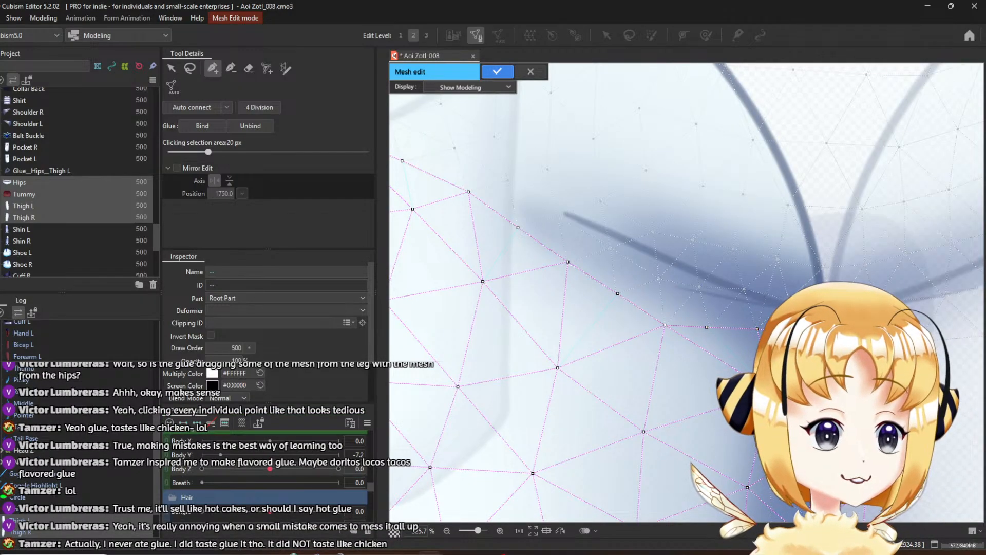
# Add Thigh R outline points from the inner thigh edge up past the crotch, following the Hips vertices between the two thigh arcs
pyautogui.scroll(-2, 870, 318)
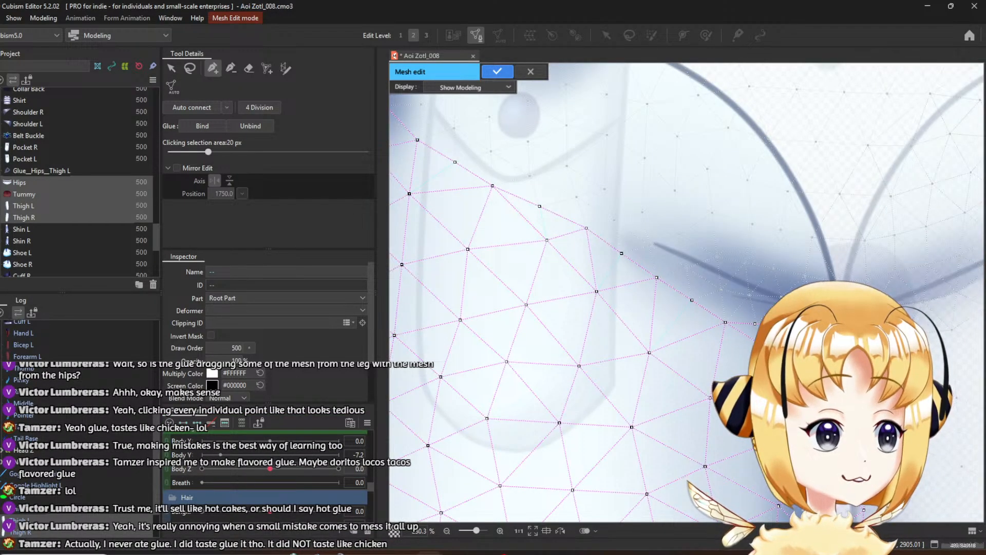
pyautogui.moveTo(870, 318); pyautogui.dragTo(792, 315)
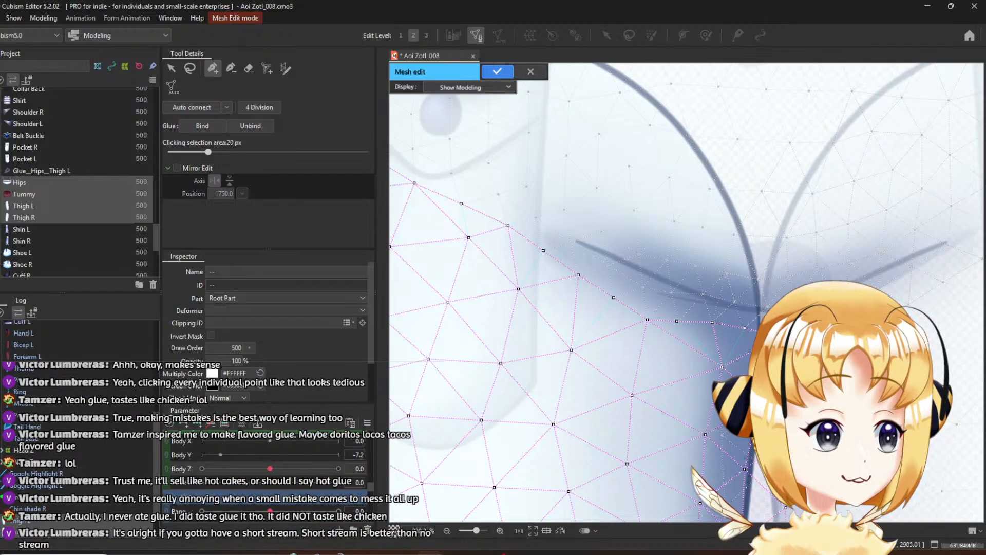
pyautogui.scroll(2, 793, 311)
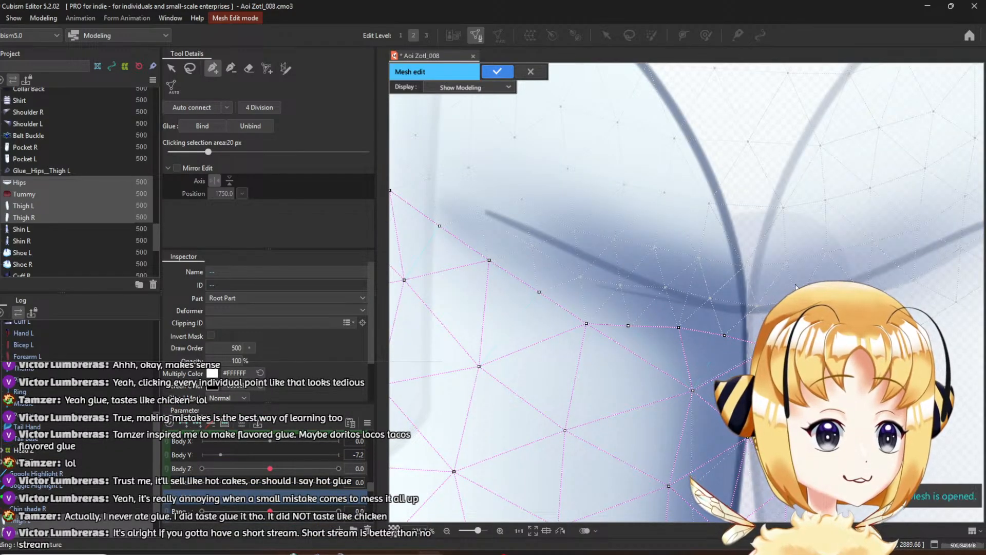
pyautogui.click(788, 261)
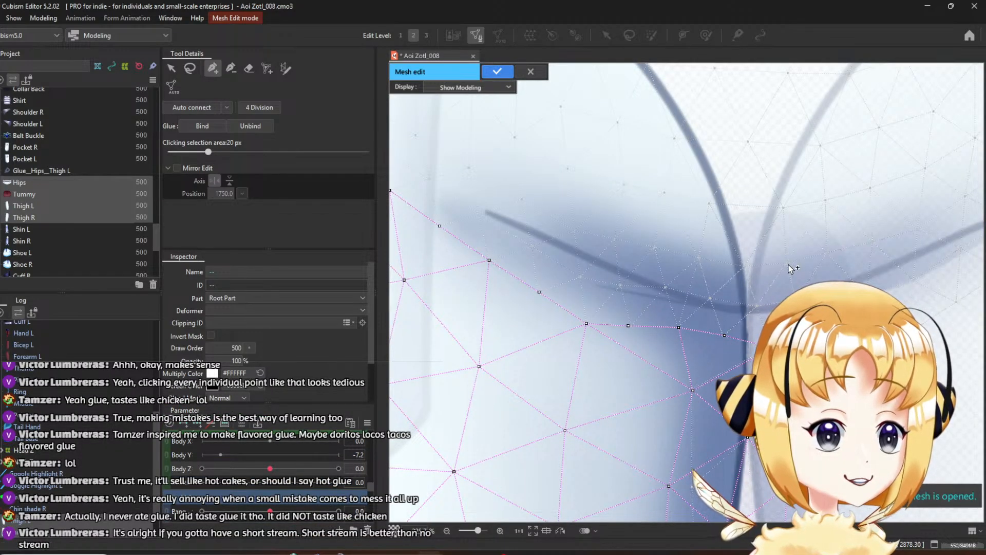
pyautogui.click(783, 206)
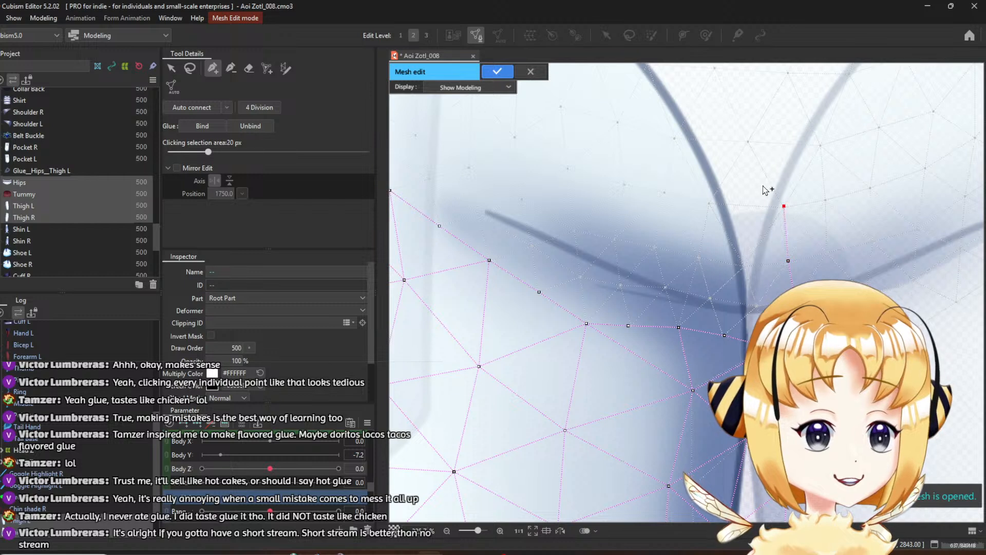
pyautogui.click(747, 136)
pyautogui.moveTo(733, 141); pyautogui.dragTo(772, 213)
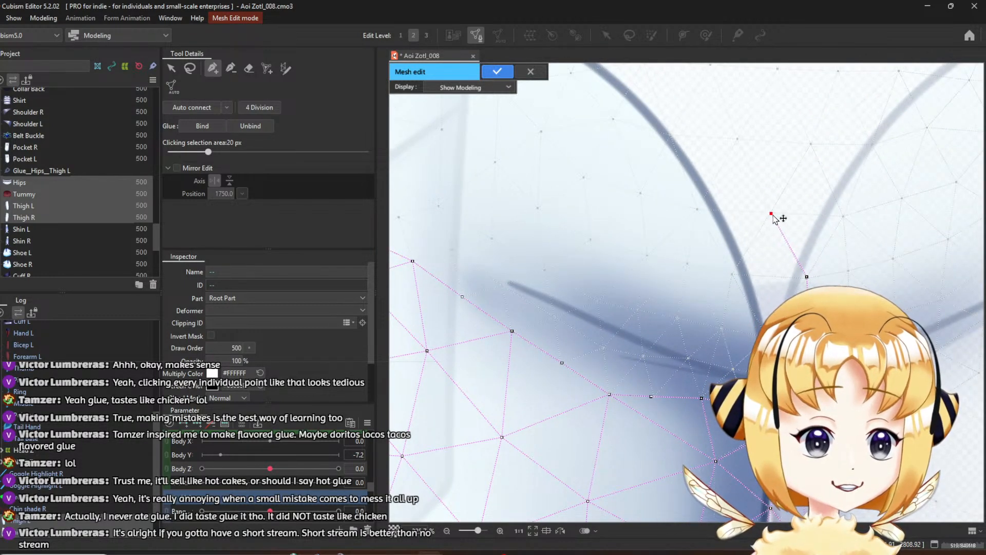
pyautogui.click(738, 141)
# Extend the Thigh R outline over the upper thigh arc toward the belt loop above the pocket, placing points on Hips vertices
pyautogui.scroll(-3, 708, 151)
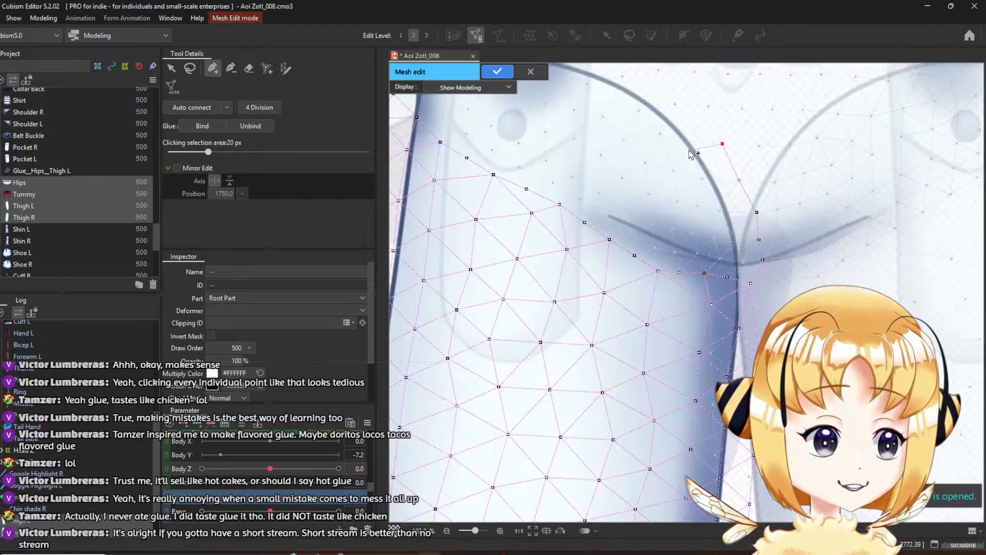
pyautogui.moveTo(690, 149); pyautogui.dragTo(785, 241)
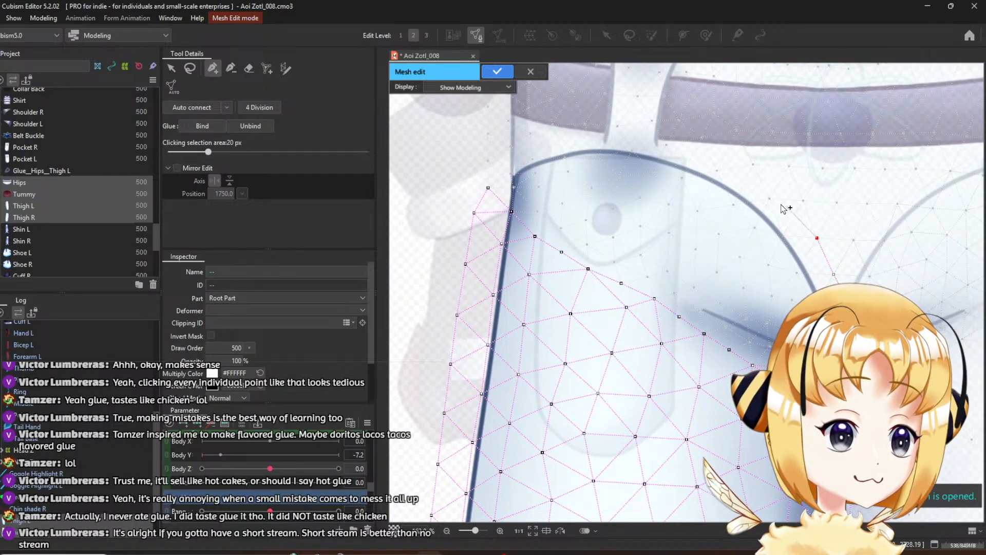
pyautogui.click(767, 197)
pyautogui.click(718, 170)
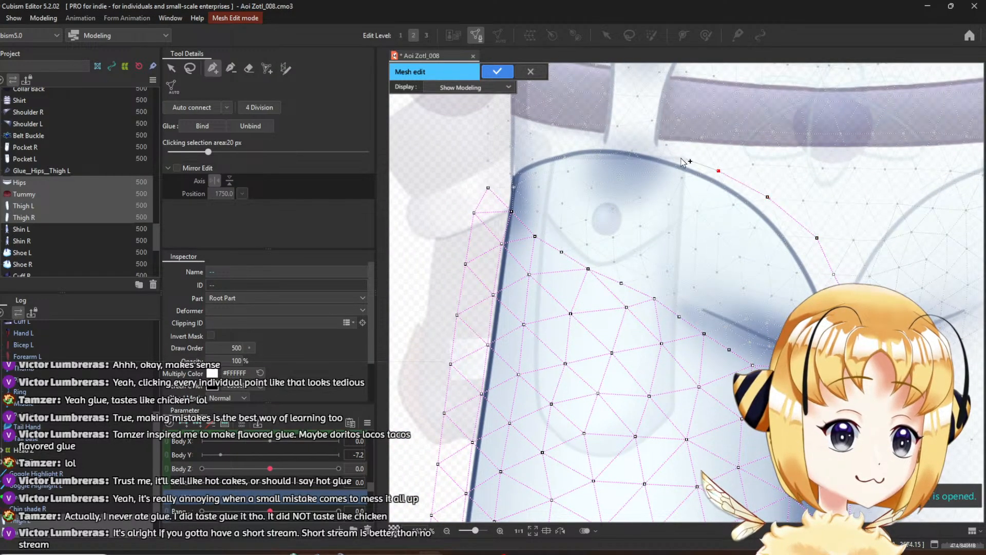
pyautogui.click(669, 147)
pyautogui.scroll(2, 605, 150)
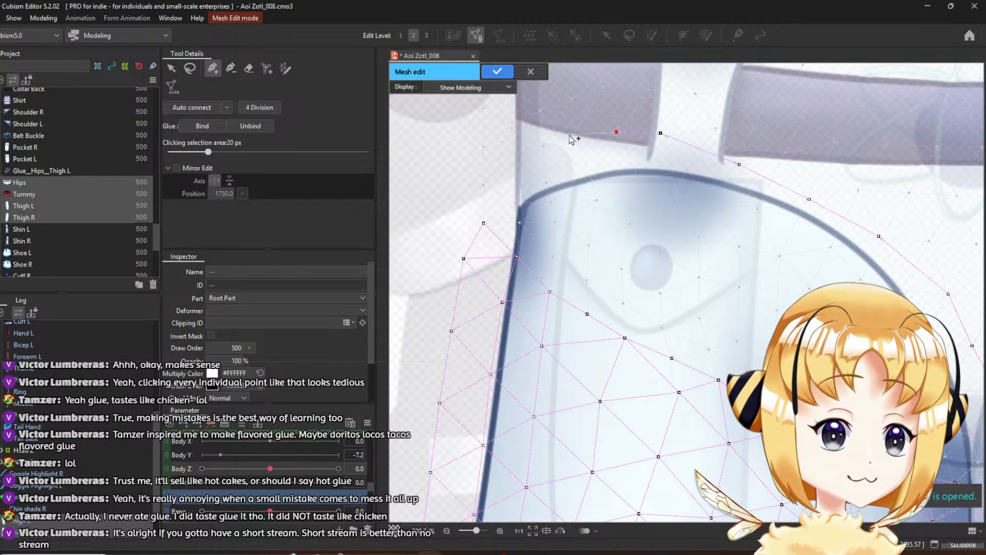
# Complete the upper outline of the Thigh R mesh and add a diagonal row of vertices from the outer hip to the crotch crease
pyautogui.click(515, 166)
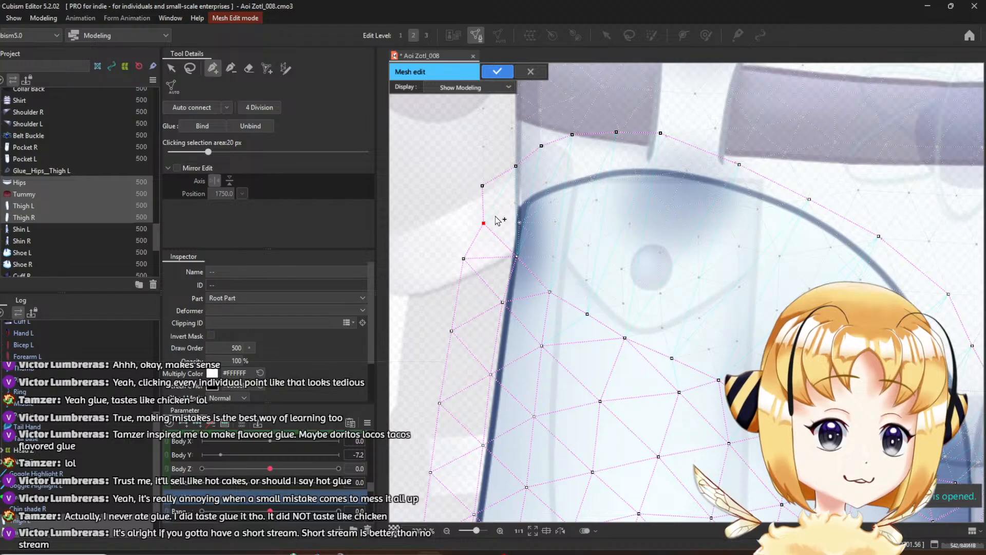
pyautogui.click(521, 221)
pyautogui.click(553, 255)
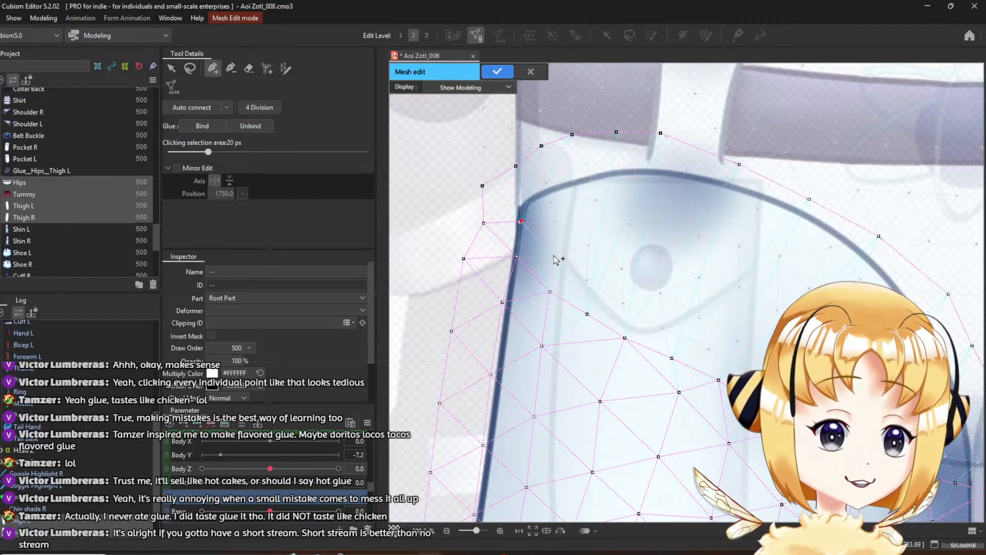
pyautogui.click(585, 279)
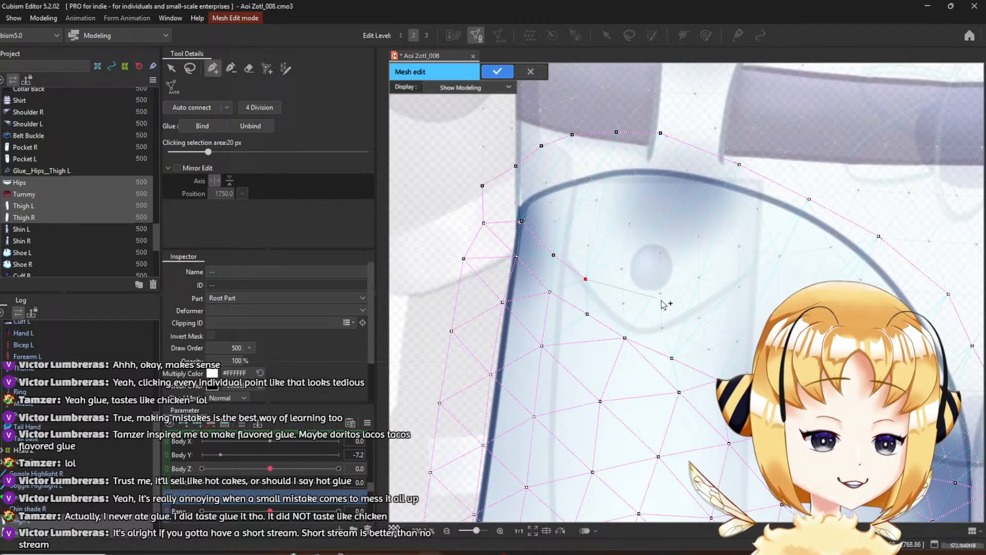
pyautogui.click(623, 302)
pyautogui.scroll(3, 683, 339)
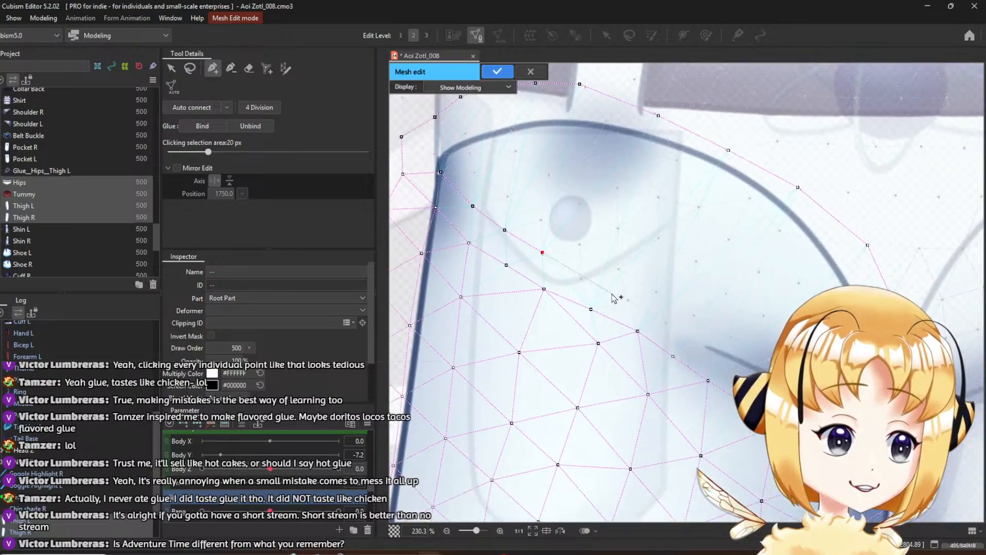
pyautogui.click(570, 275)
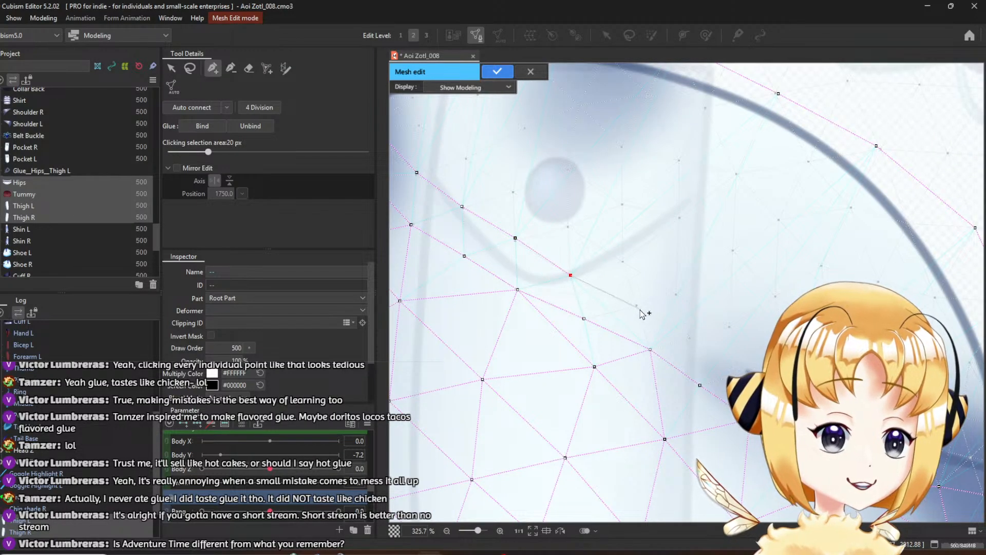
pyautogui.moveTo(758, 366); pyautogui.dragTo(632, 306)
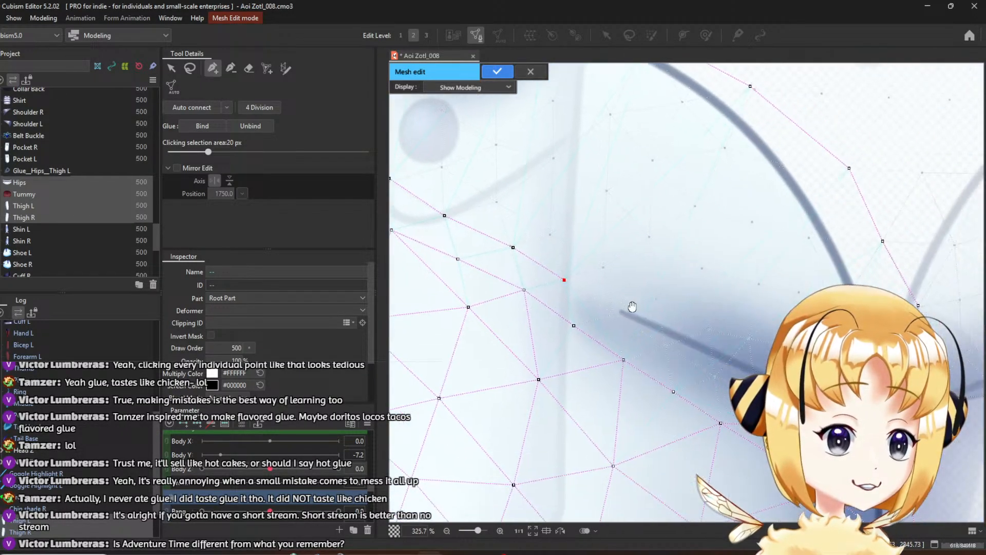
pyautogui.click(612, 313)
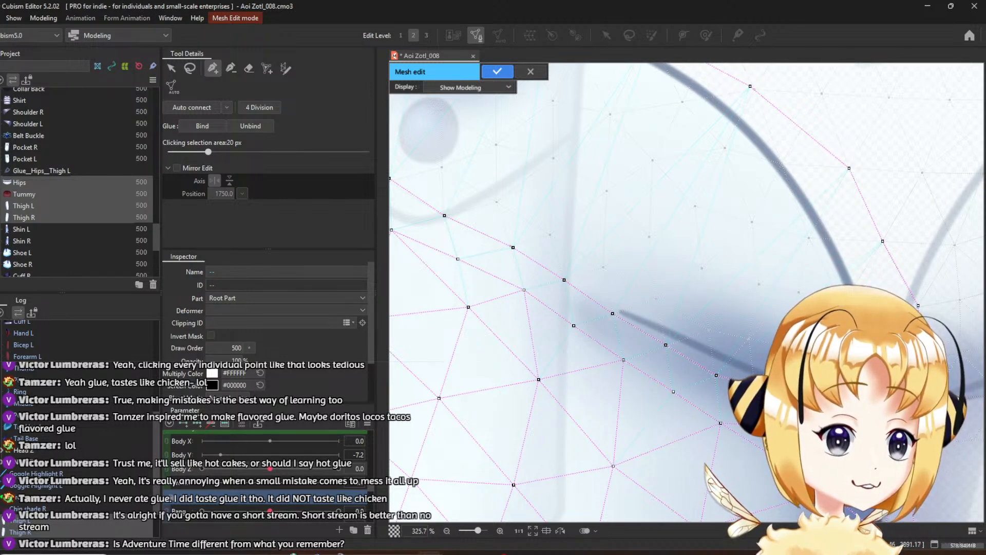
pyautogui.moveTo(848, 396); pyautogui.dragTo(749, 349)
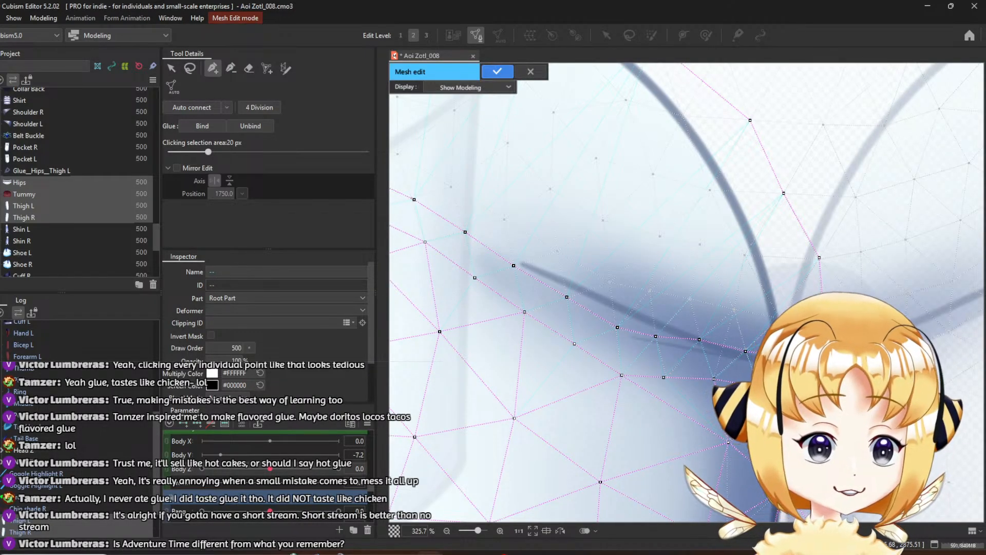
# Add a second row of Thigh R vertices above the first, from the crotch crease back to the outer hip edge, matching the Hips points
pyautogui.scroll(3, 642, 308)
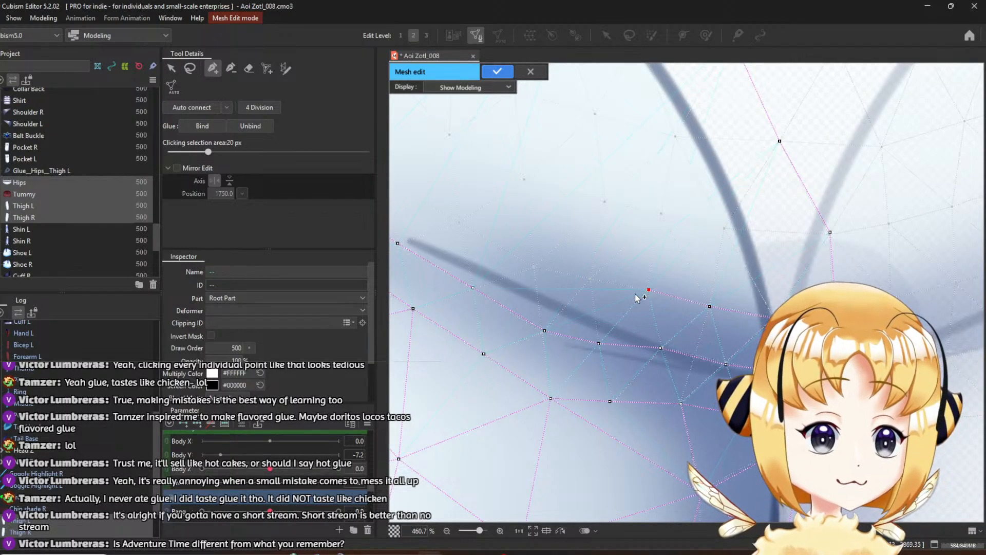
pyautogui.click(590, 277)
pyautogui.moveTo(560, 276); pyautogui.dragTo(690, 285)
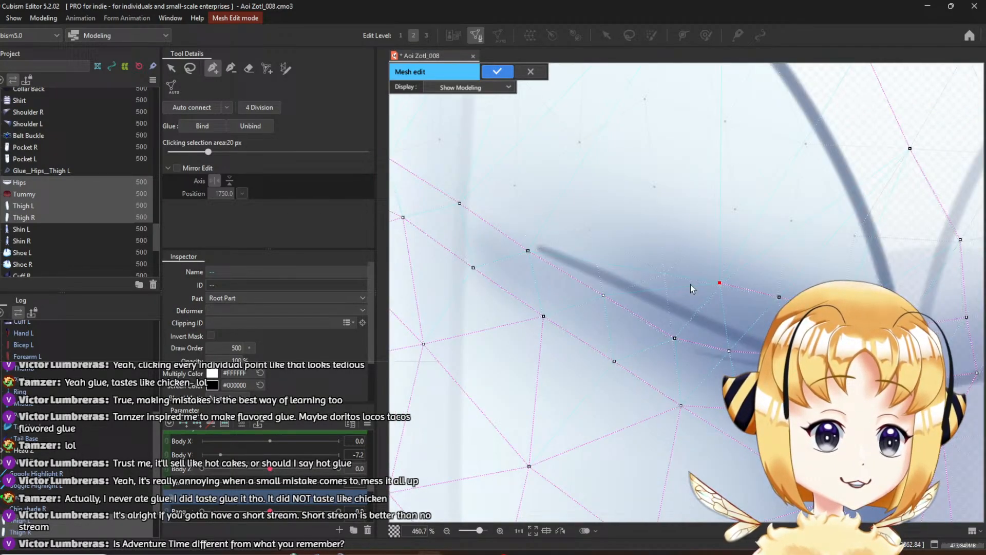
pyautogui.click(664, 274)
pyautogui.moveTo(530, 198); pyautogui.dragTo(623, 238)
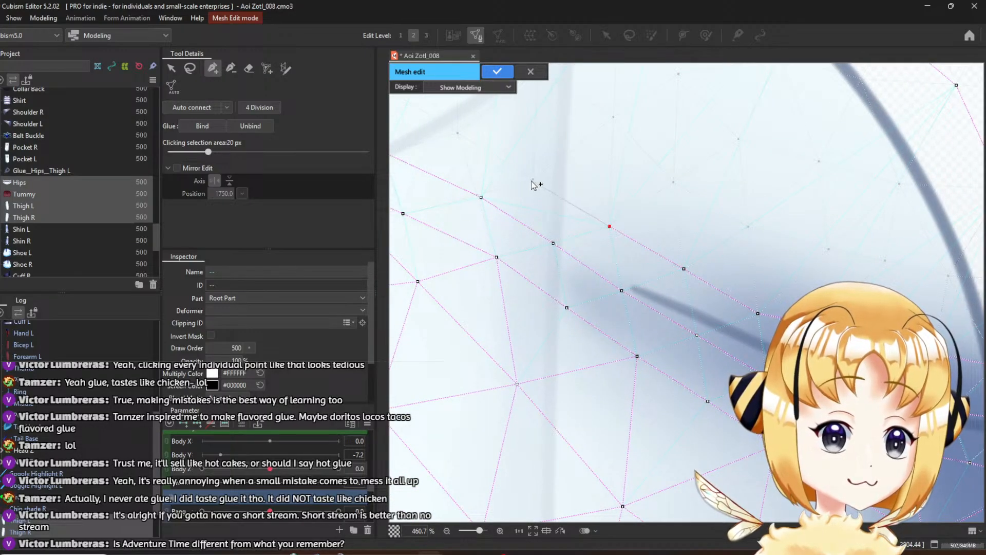
pyautogui.moveTo(507, 158); pyautogui.dragTo(671, 241)
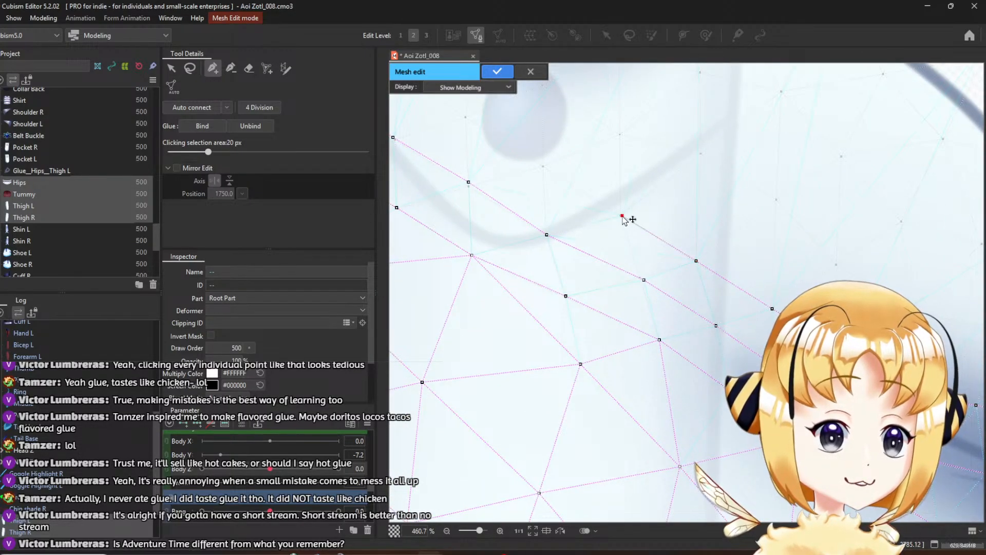
pyautogui.moveTo(572, 199); pyautogui.dragTo(673, 293)
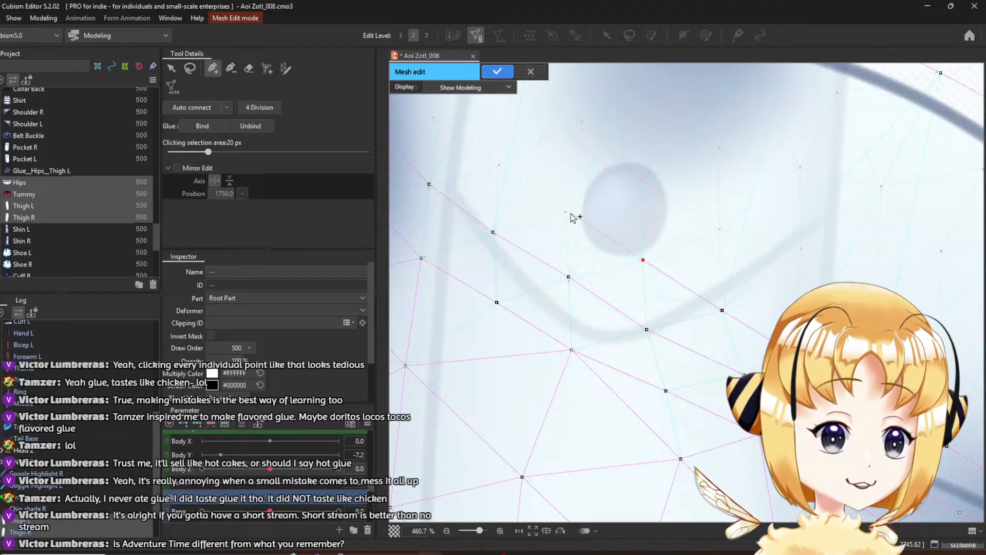
pyautogui.moveTo(490, 183); pyautogui.dragTo(599, 265)
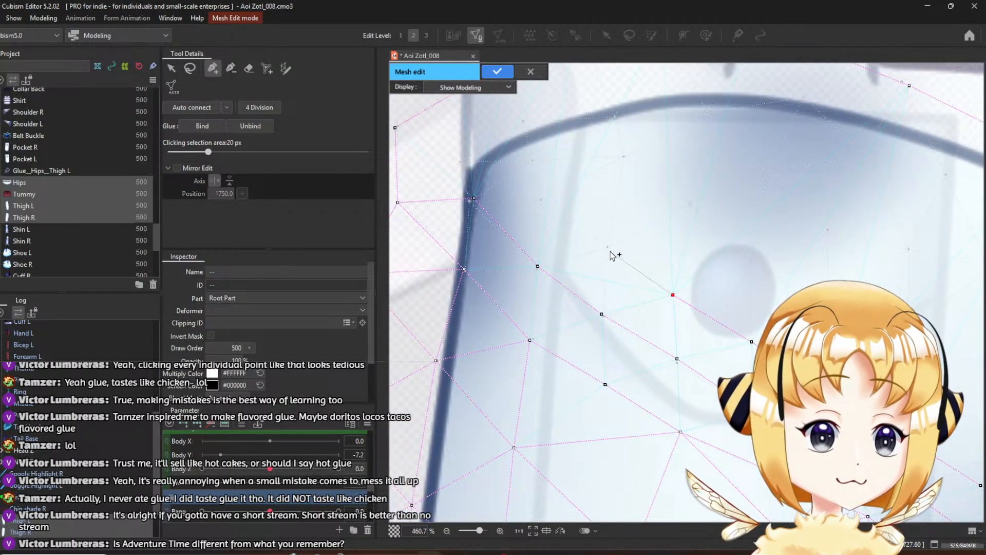
pyautogui.click(608, 247)
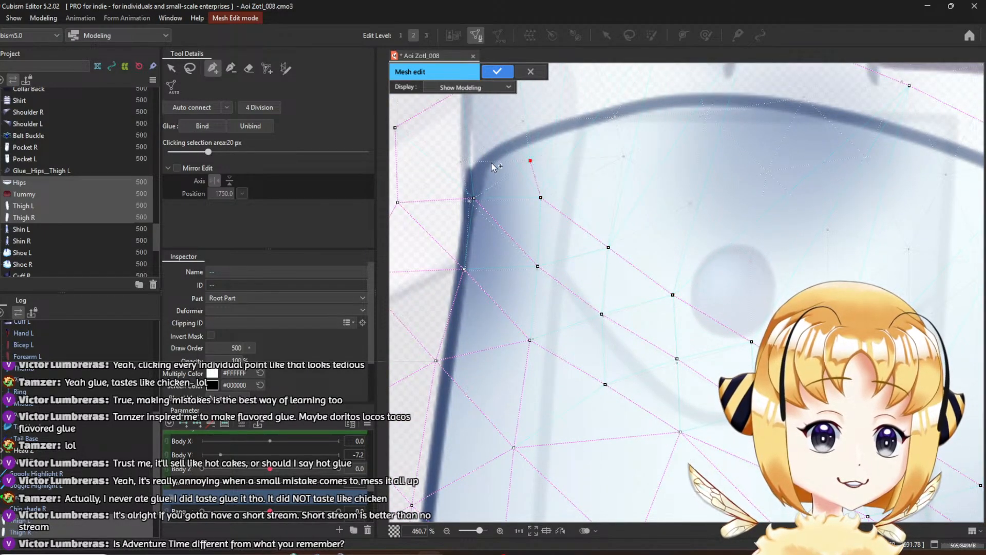
pyautogui.click(459, 162)
pyautogui.click(396, 127)
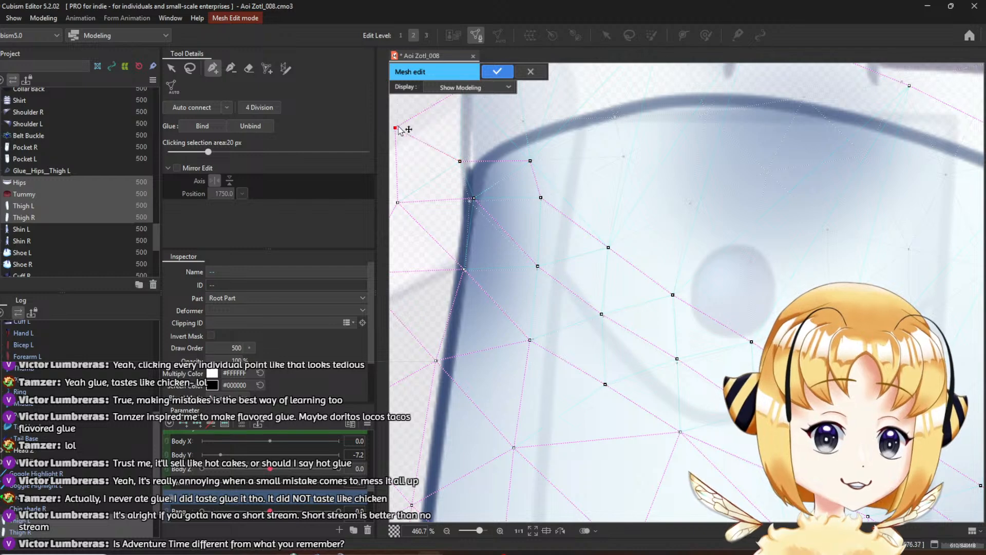
# Place a third row of Thigh R vertices from the upper outer corner, past the pocket button, to the inner thigh outline
pyautogui.moveTo(506, 139); pyautogui.dragTo(508, 201)
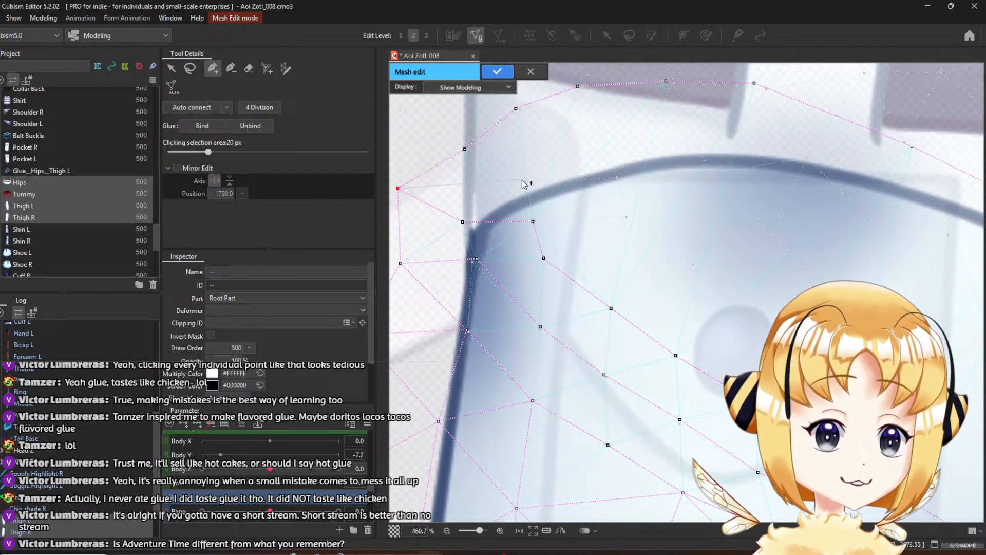
pyautogui.click(528, 183)
pyautogui.click(465, 149)
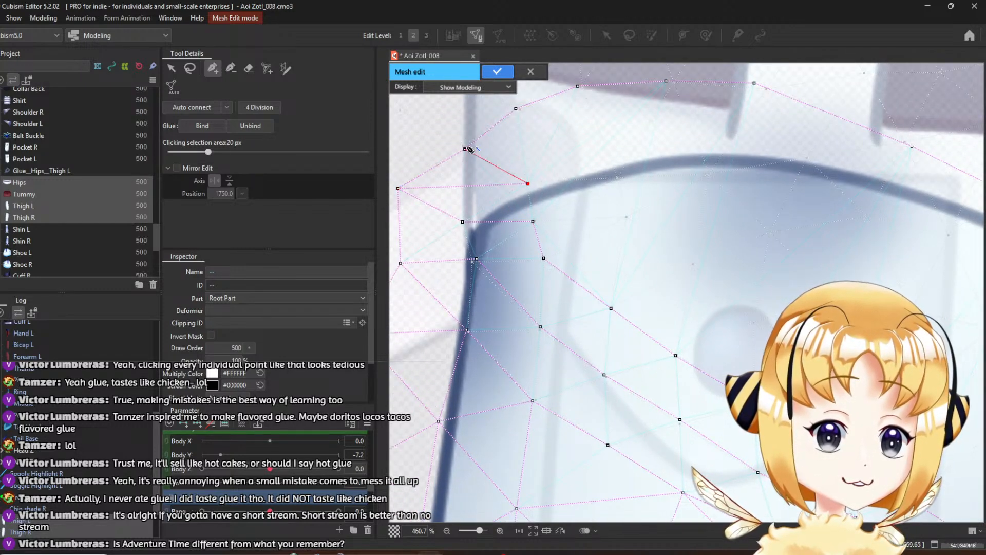
pyautogui.click(528, 183)
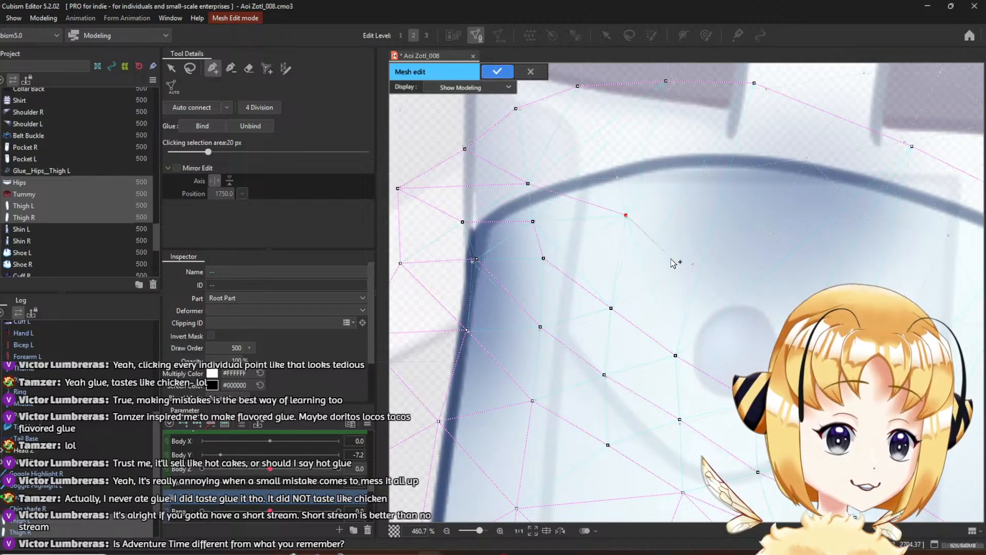
pyautogui.moveTo(794, 319); pyautogui.dragTo(666, 250)
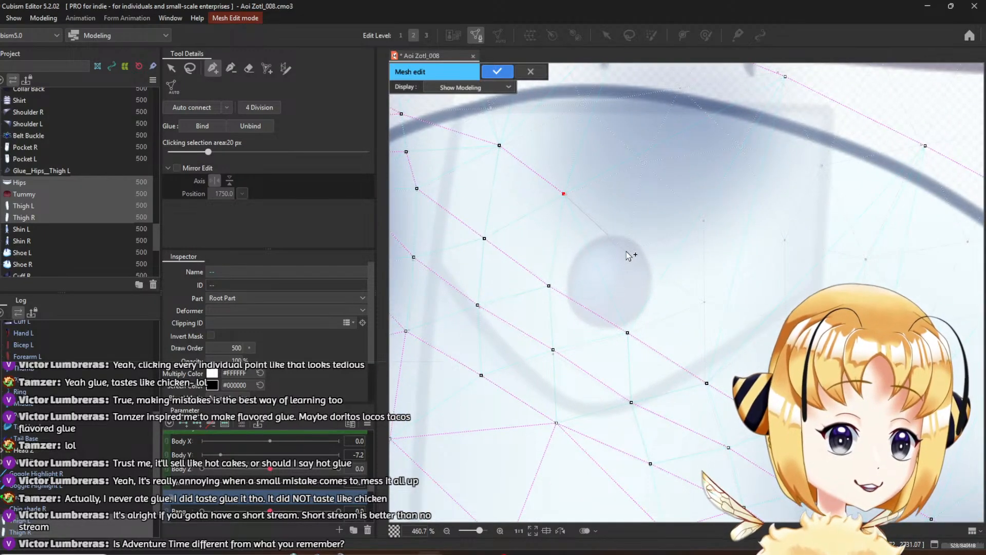
pyautogui.moveTo(690, 304); pyautogui.dragTo(639, 294)
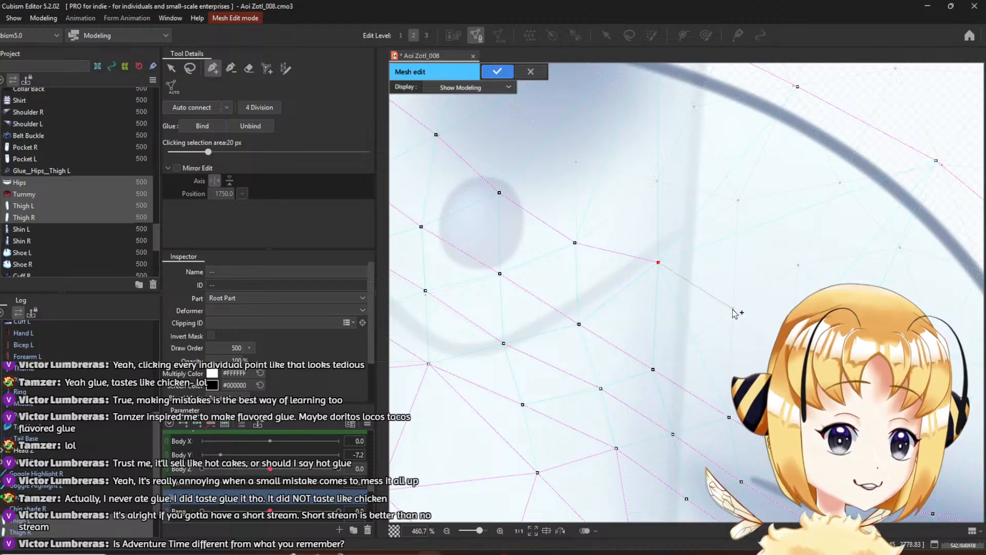
pyautogui.moveTo(734, 313); pyautogui.dragTo(693, 278)
pyautogui.click(680, 295)
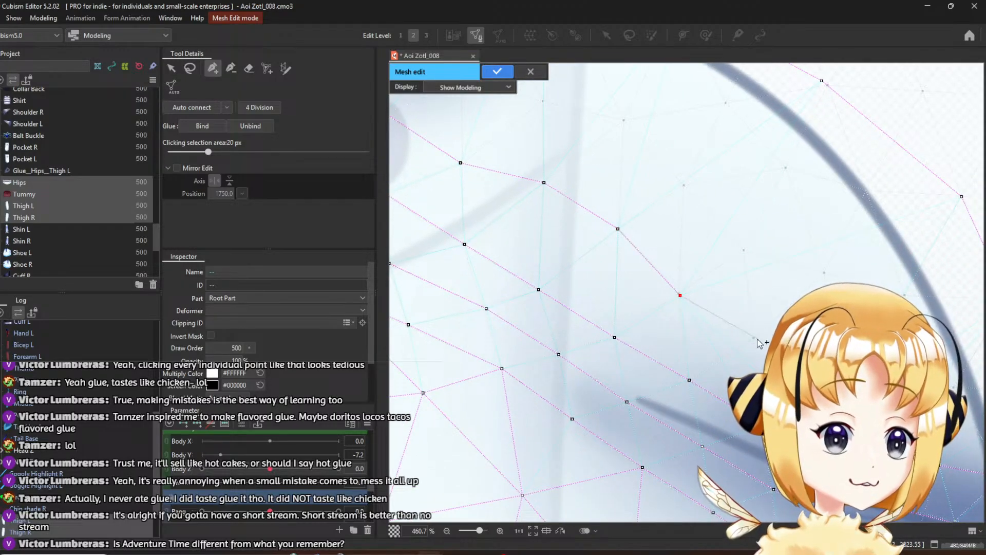
pyautogui.scroll(-2, 744, 320)
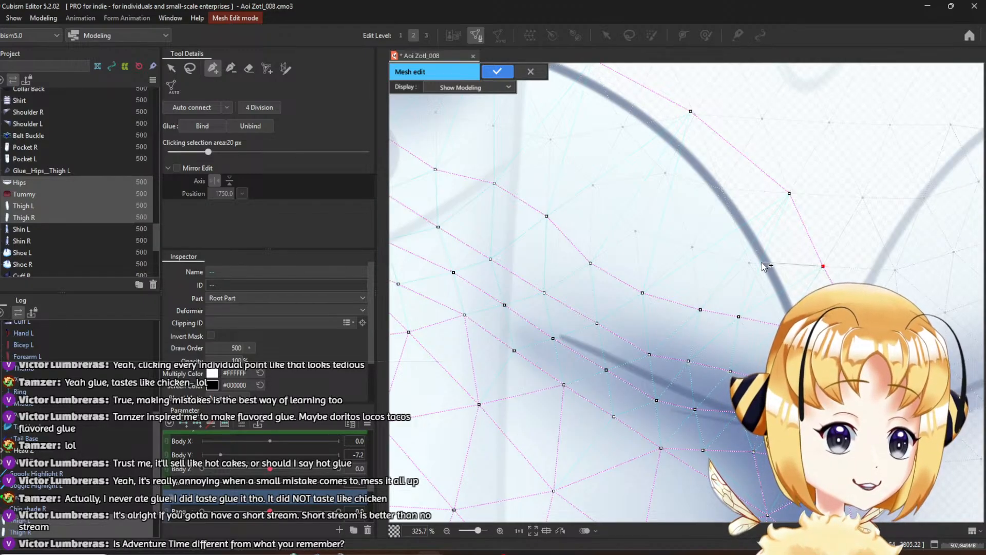
# Add a fourth row of Thigh R vertices from the inner thigh outline back toward the thigh's upper outer curve
pyautogui.moveTo(749, 262); pyautogui.dragTo(792, 293)
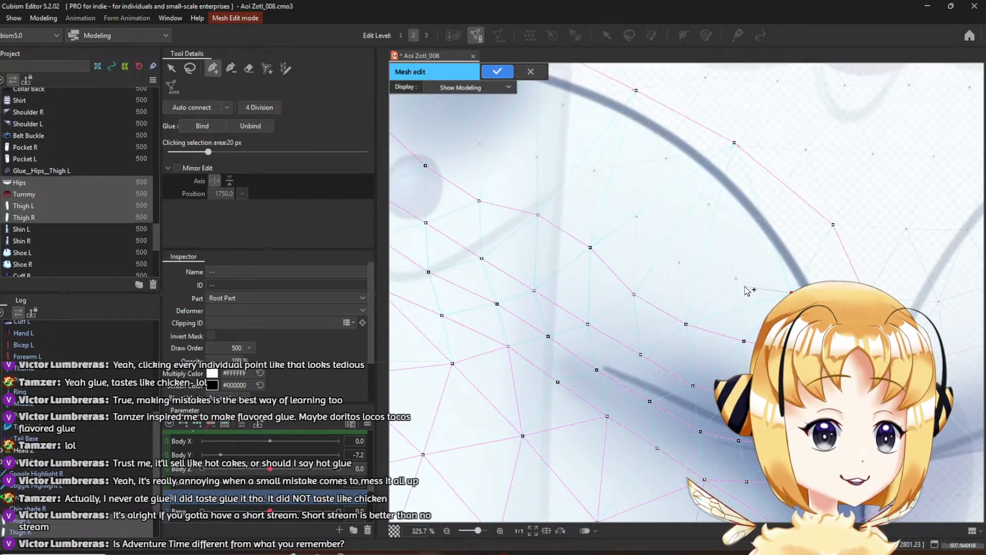
pyautogui.click(736, 278)
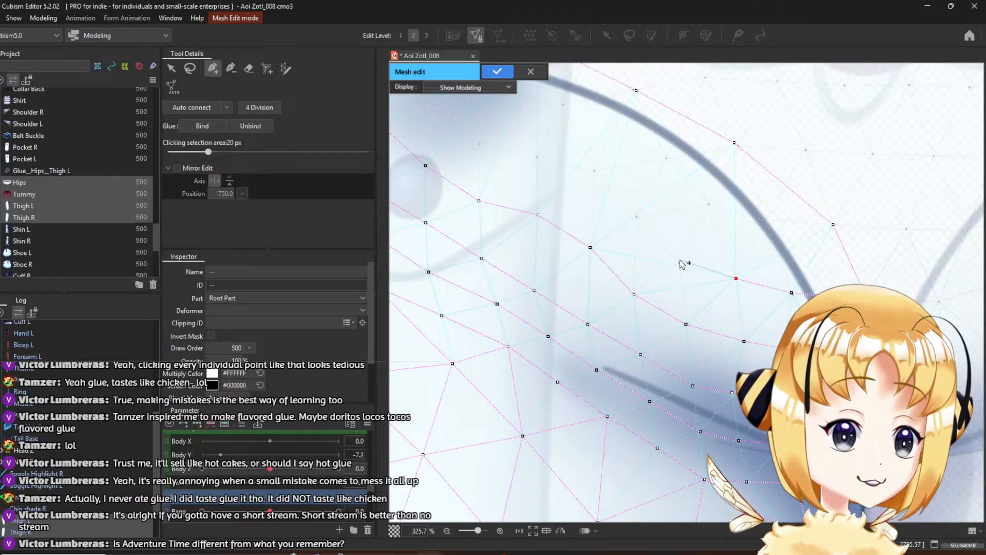
pyautogui.click(679, 260)
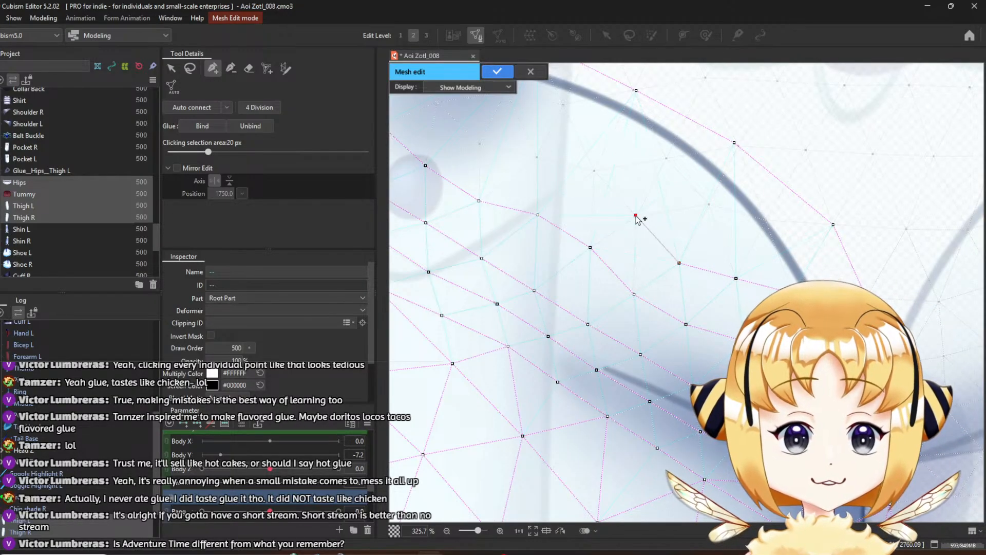
pyautogui.moveTo(524, 161); pyautogui.dragTo(650, 239)
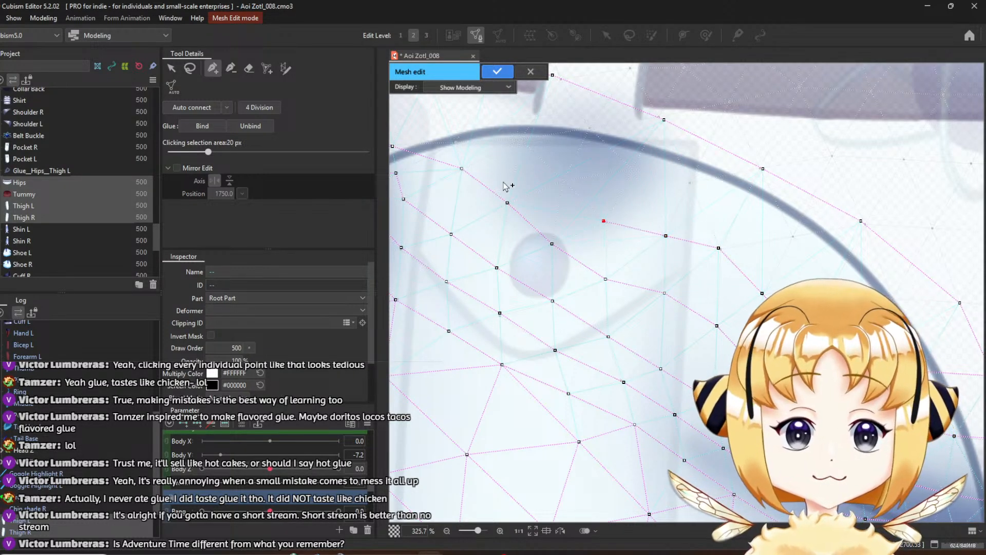
pyautogui.moveTo(480, 158); pyautogui.dragTo(632, 264)
# Fill the remaining area along the thigh's upper curve with vertices and auto connect the Thigh R mesh
pyautogui.scroll(2, 655, 258)
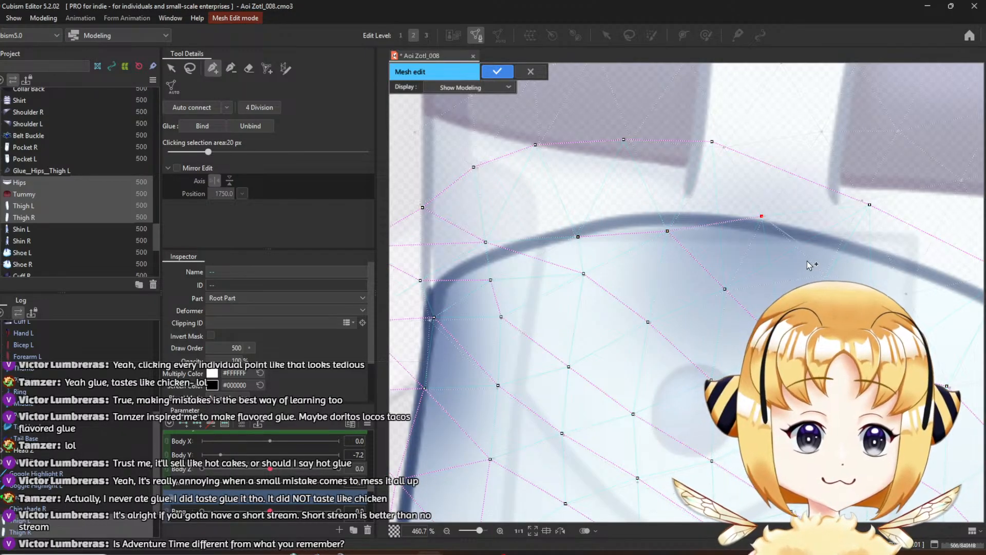
pyautogui.moveTo(811, 284); pyautogui.dragTo(706, 259)
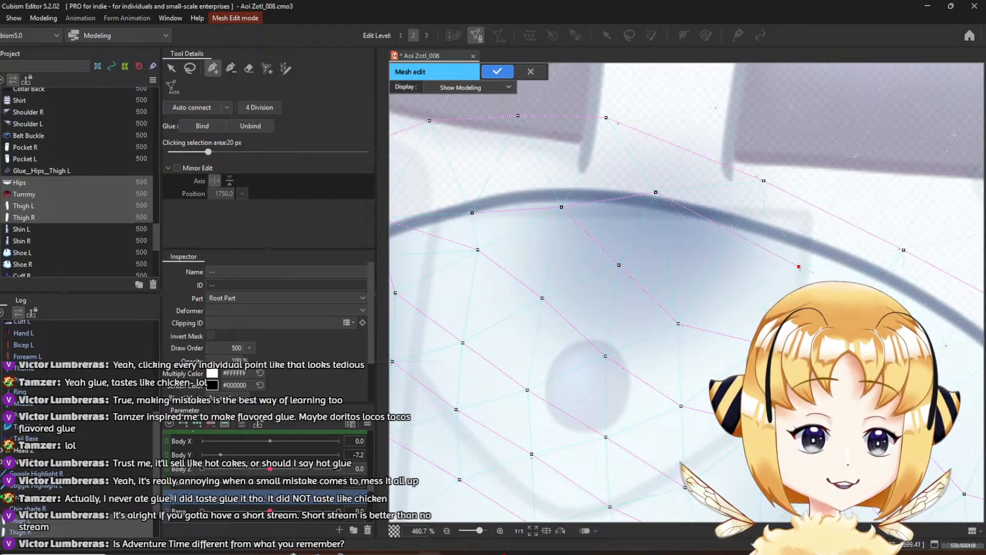
pyautogui.moveTo(861, 310); pyautogui.dragTo(709, 260)
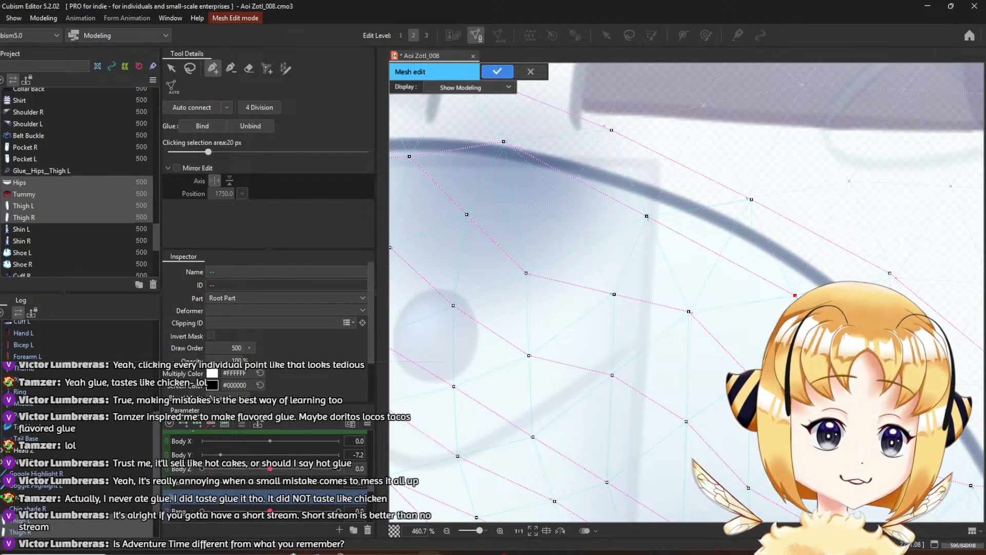
pyautogui.moveTo(864, 366); pyautogui.dragTo(677, 303)
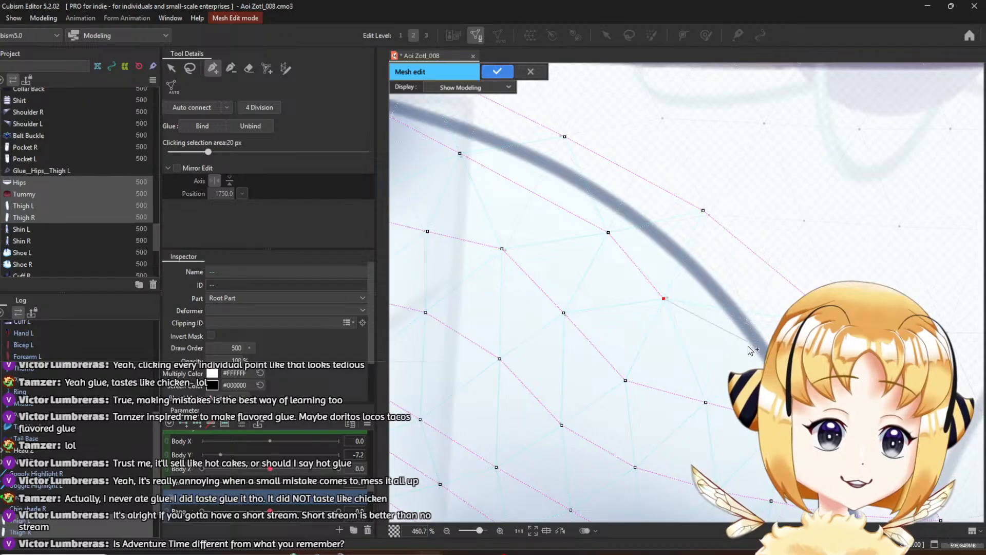
pyautogui.scroll(-6, 754, 354)
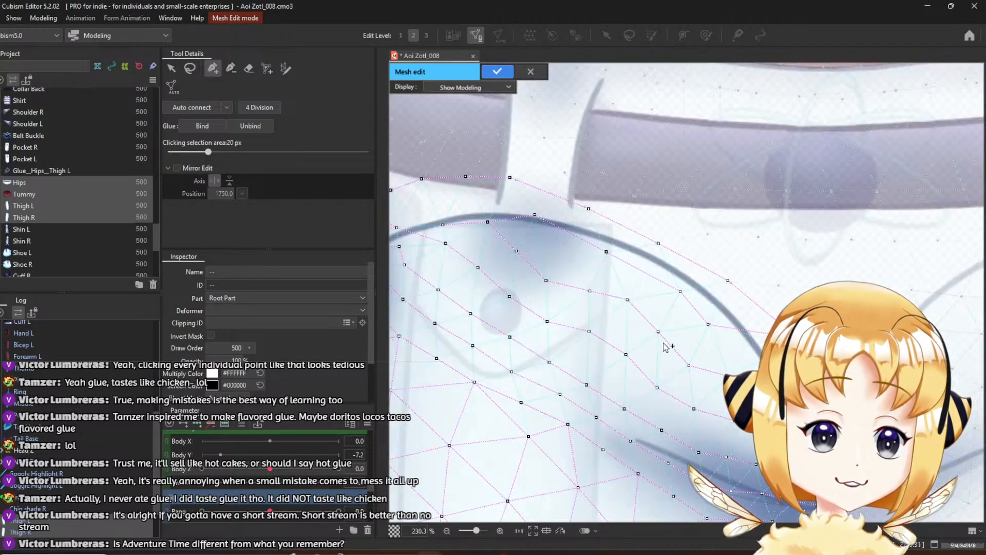
pyautogui.click(192, 109)
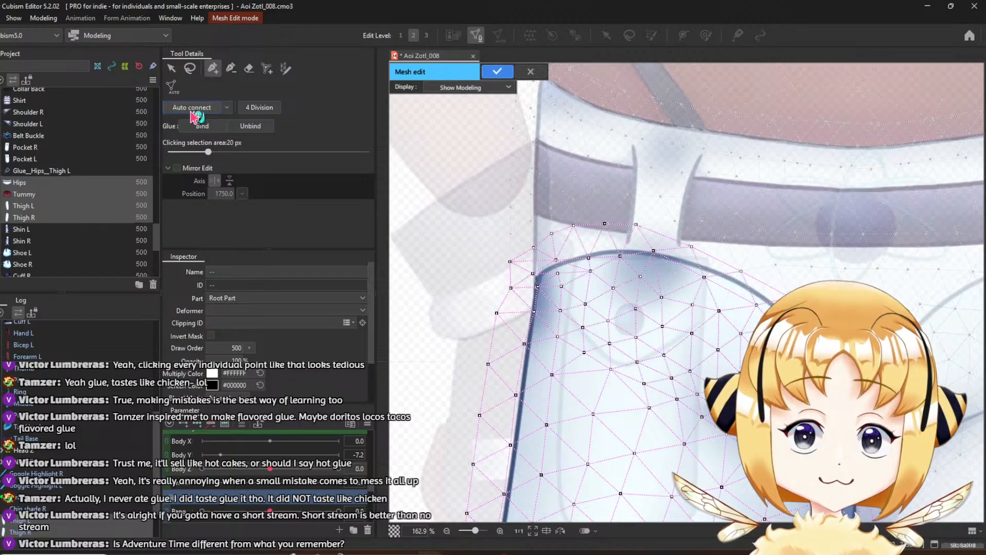
# Try to bind the overlapping Hips and Thigh R vertices with all four meshes still in the edit
pyautogui.click(171, 67)
pyautogui.click(700, 200)
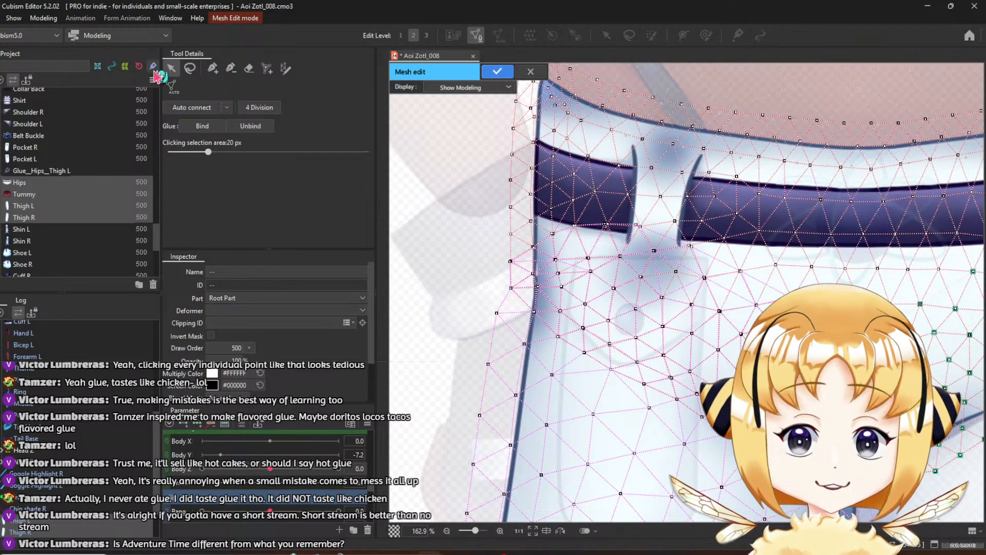
pyautogui.click(189, 68)
pyautogui.moveTo(631, 314); pyautogui.dragTo(599, 291)
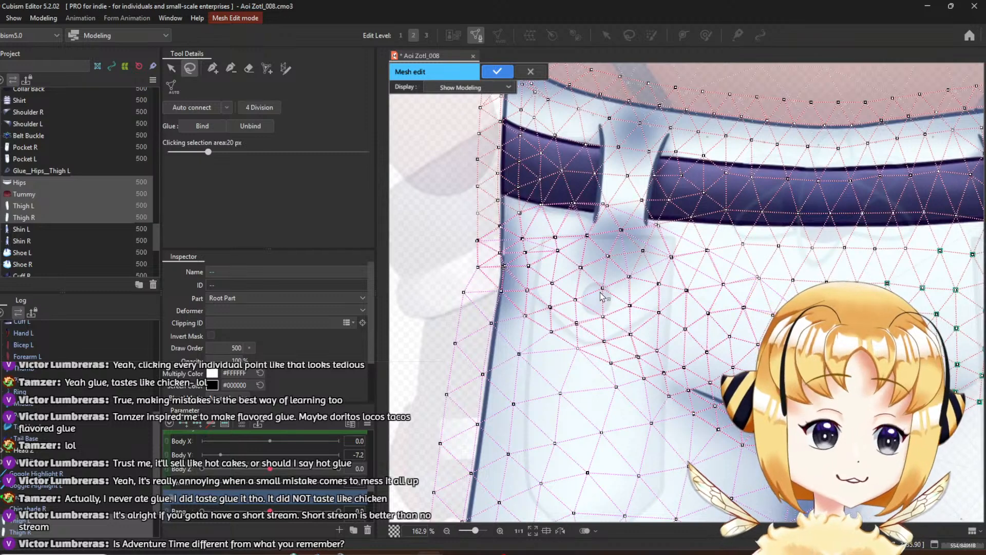
pyautogui.moveTo(469, 240)
pyautogui.mouseDown()
pyautogui.moveTo(491, 230)
pyautogui.moveTo(493, 259)
pyautogui.moveTo(471, 242)
pyautogui.moveTo(518, 213)
pyautogui.moveTo(582, 200)
pyautogui.moveTo(616, 208)
pyautogui.moveTo(765, 276)
pyautogui.moveTo(827, 355)
pyautogui.moveTo(785, 357)
pyautogui.moveTo(786, 444)
pyautogui.moveTo(722, 446)
pyautogui.moveTo(547, 342)
pyautogui.moveTo(519, 313)
pyautogui.mouseUp()
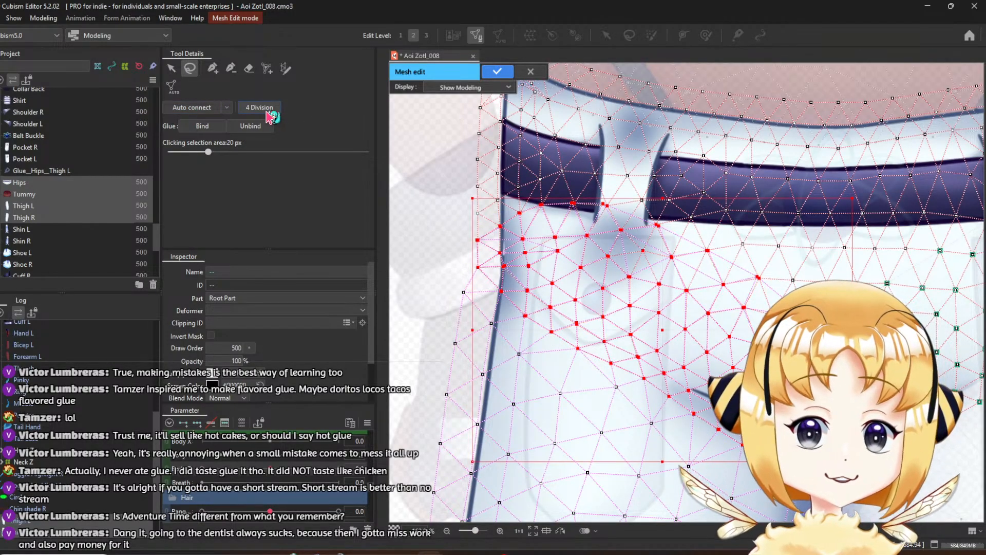
pyautogui.click(208, 128)
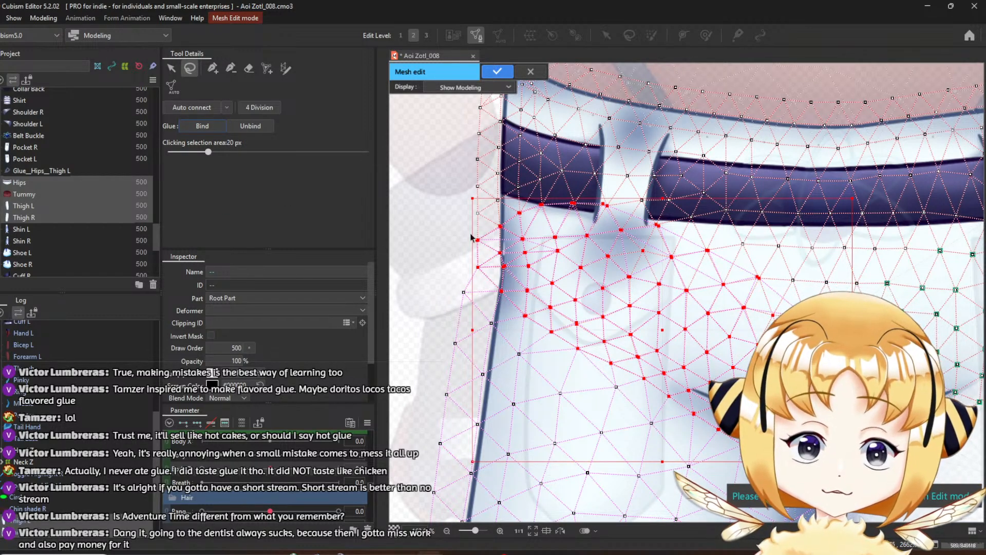
# Apply the Thigh R mesh changes and leave mesh editing
pyautogui.scroll(-1, 605, 256)
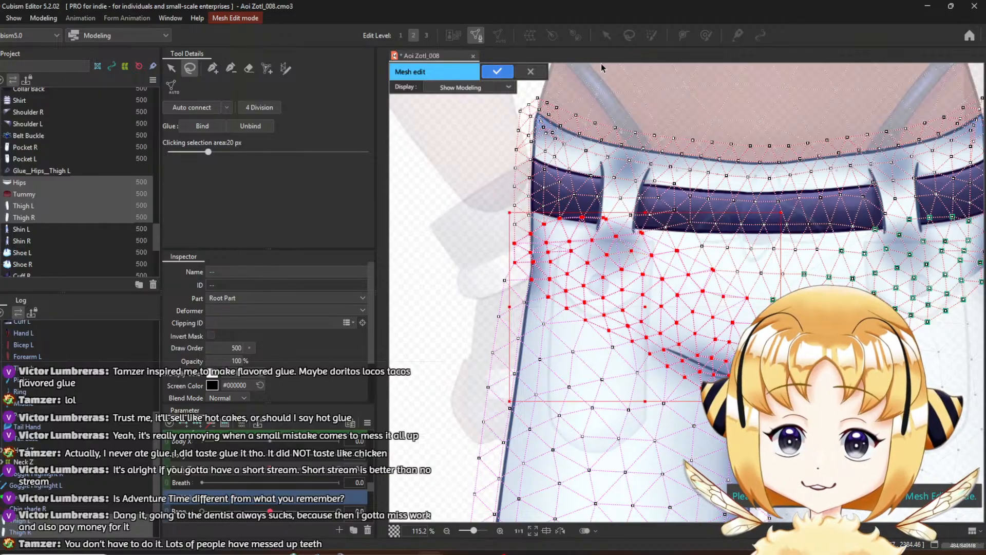
pyautogui.click(533, 77)
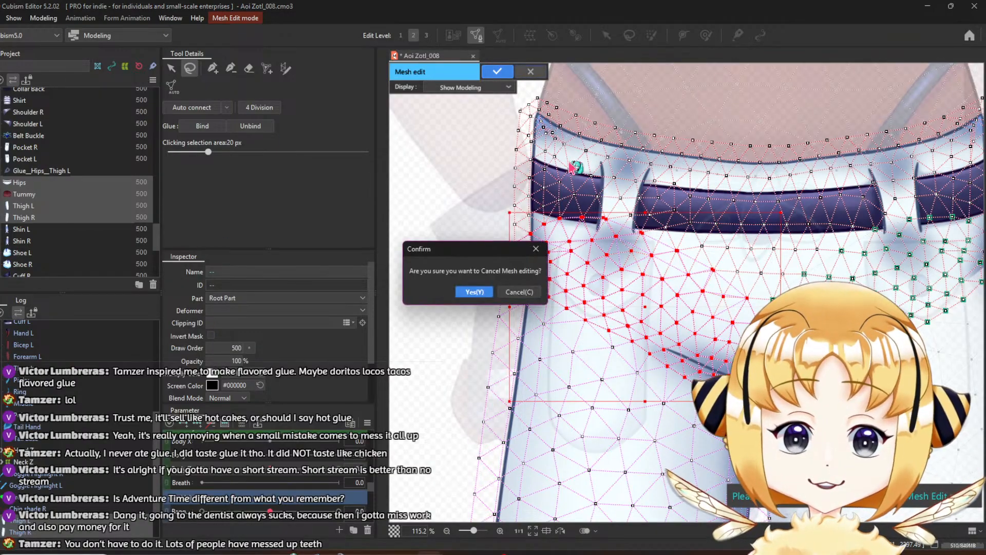
pyautogui.click(529, 286)
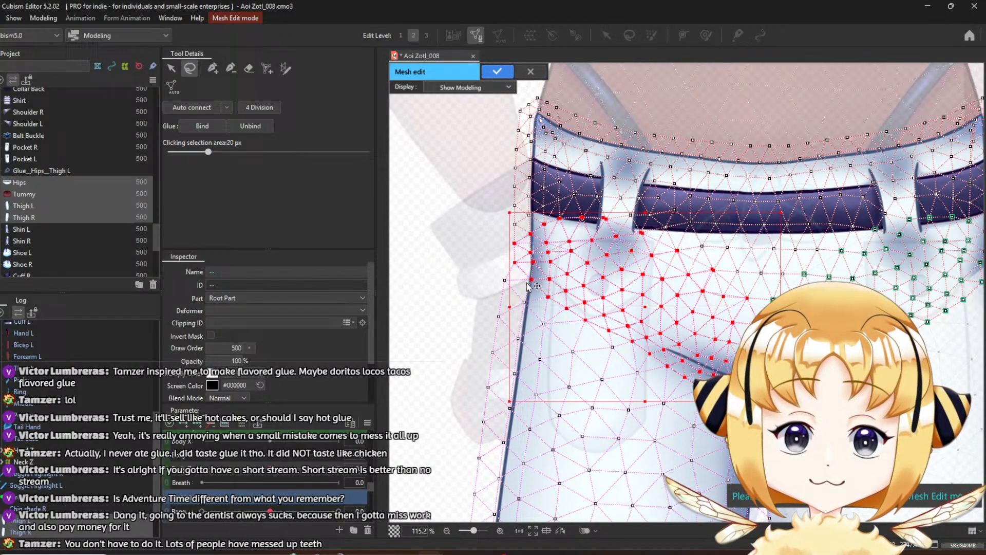
pyautogui.click(497, 72)
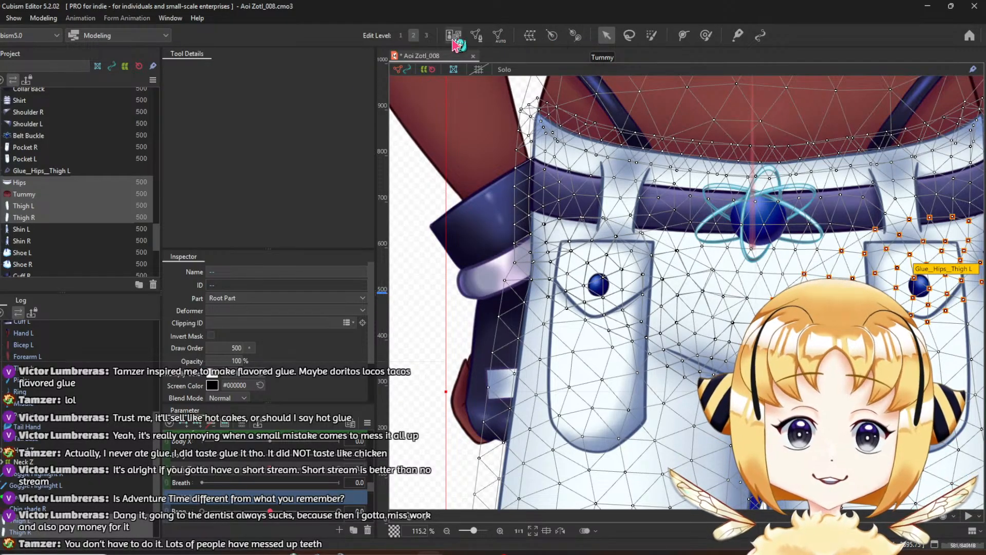
# Reopen mesh editing, lasso the overlap from the outer hip to the crotch, retry the glue bind, and exit mesh editing
pyautogui.click(476, 35)
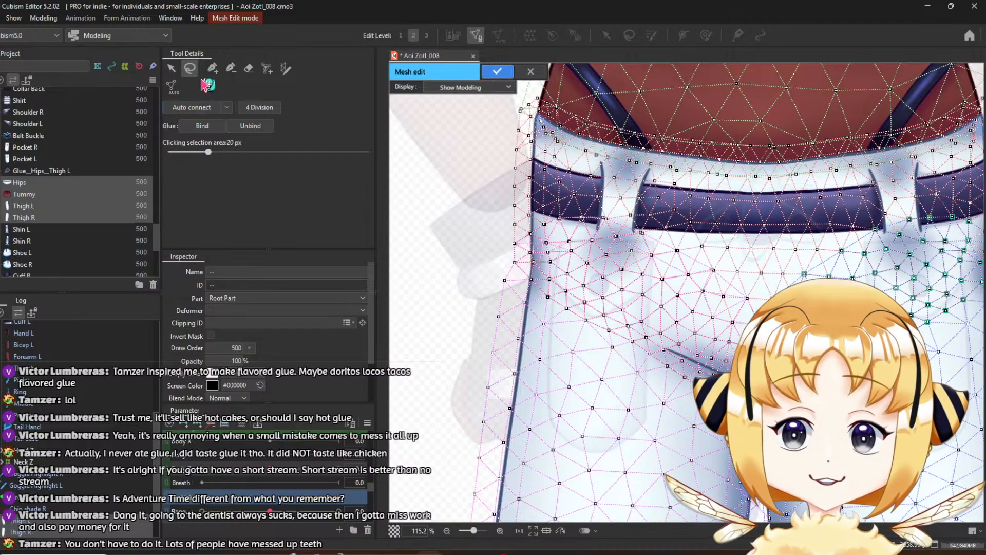
pyautogui.scroll(2, 734, 406)
pyautogui.scroll(-2, 637, 308)
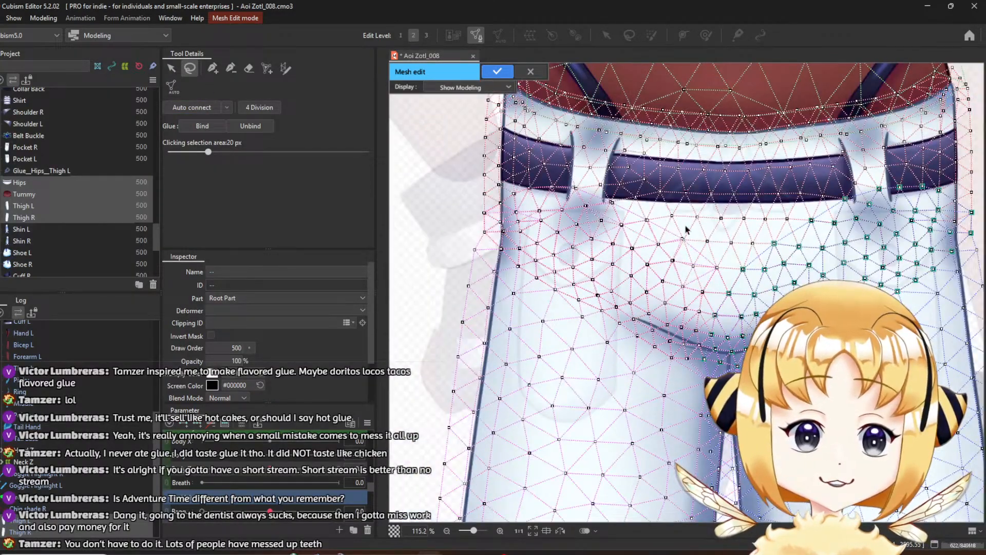
pyautogui.moveTo(647, 220)
pyautogui.mouseDown()
pyautogui.moveTo(575, 185)
pyautogui.moveTo(529, 183)
pyautogui.moveTo(480, 213)
pyautogui.moveTo(502, 267)
pyautogui.moveTo(585, 319)
pyautogui.moveTo(599, 344)
pyautogui.mouseUp()
pyautogui.click(466, 209)
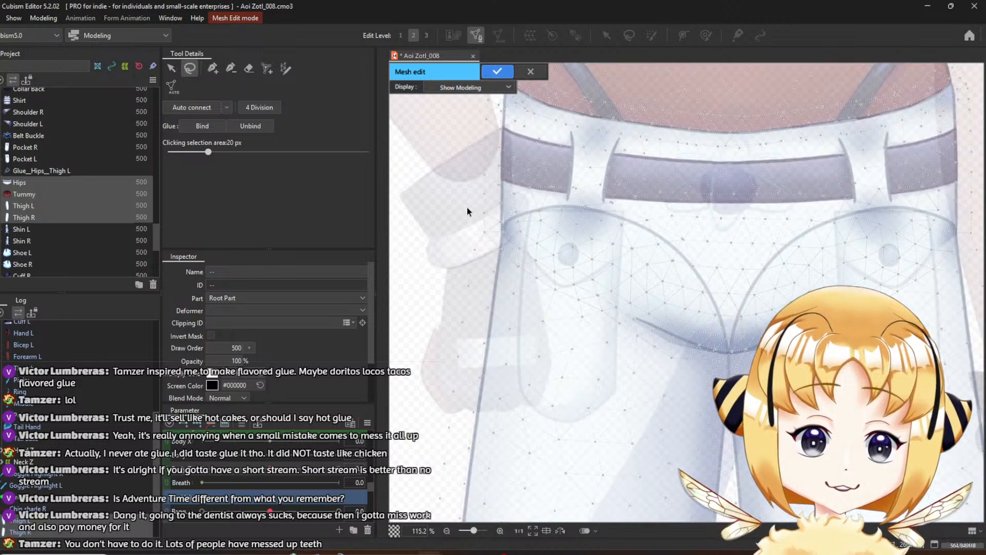
pyautogui.click(537, 160)
pyautogui.click(517, 304)
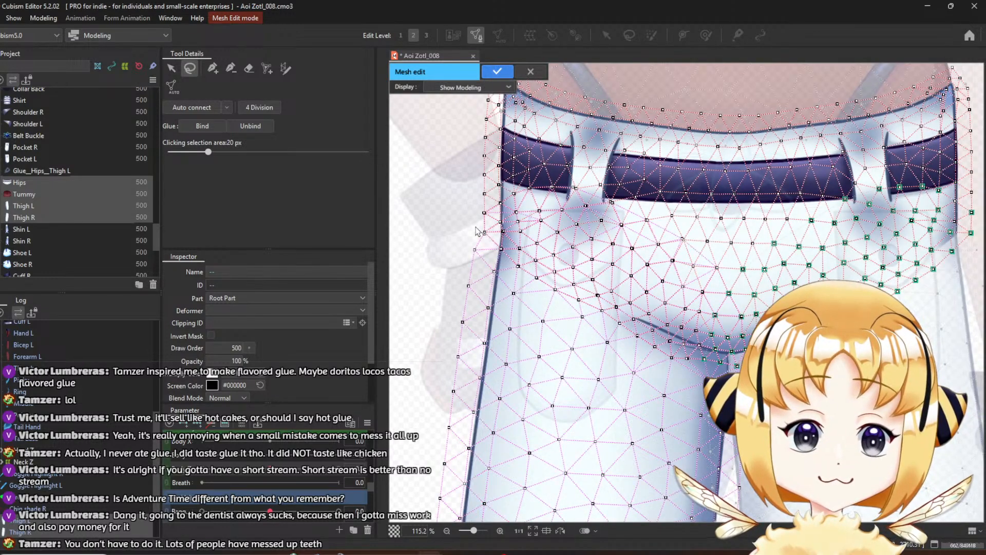
pyautogui.moveTo(466, 213)
pyautogui.mouseDown()
pyautogui.moveTo(528, 182)
pyautogui.moveTo(566, 179)
pyautogui.moveTo(687, 231)
pyautogui.moveTo(698, 259)
pyautogui.moveTo(723, 263)
pyautogui.moveTo(745, 305)
pyautogui.moveTo(743, 376)
pyautogui.moveTo(687, 371)
pyautogui.moveTo(640, 344)
pyautogui.mouseUp()
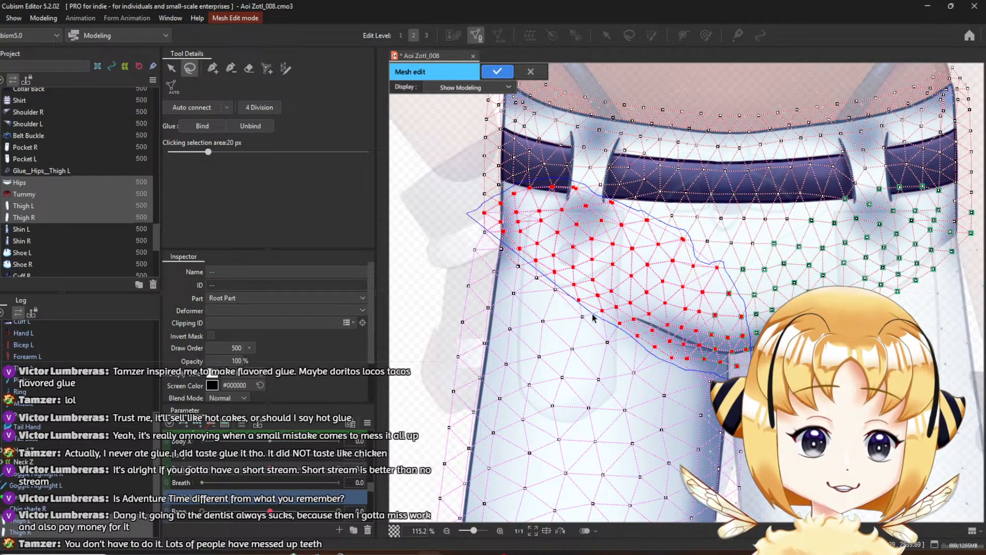
pyautogui.moveTo(527, 285); pyautogui.dragTo(520, 277)
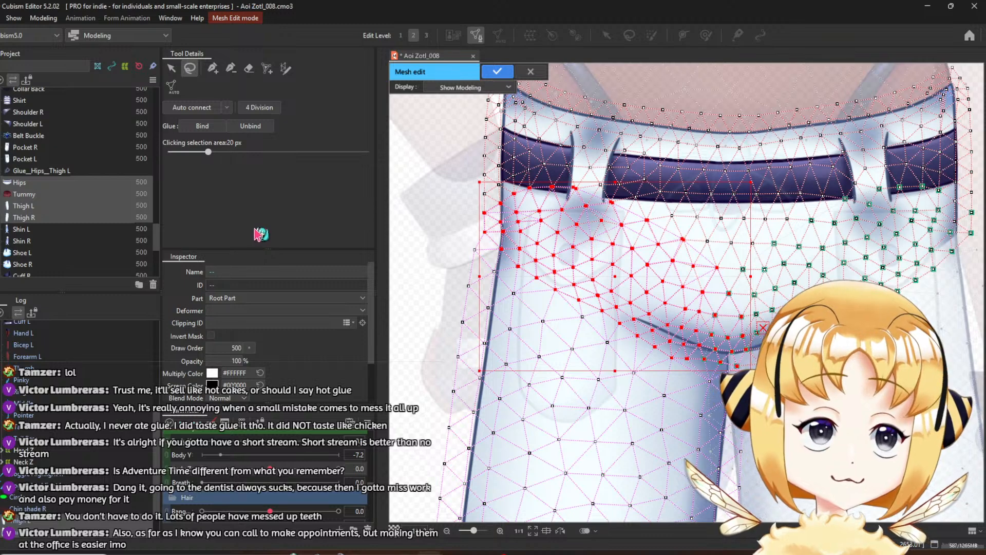
pyautogui.click(202, 130)
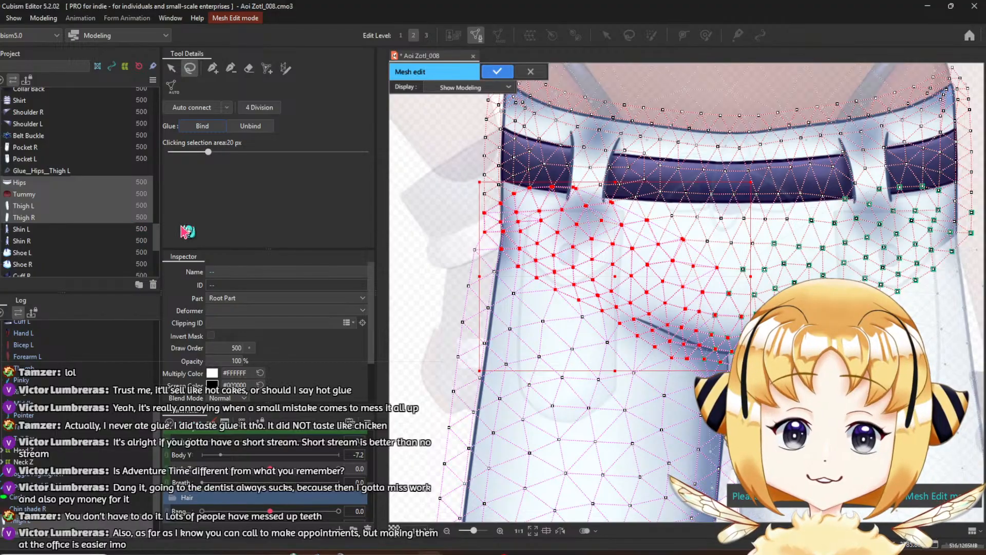
pyautogui.click(41, 206)
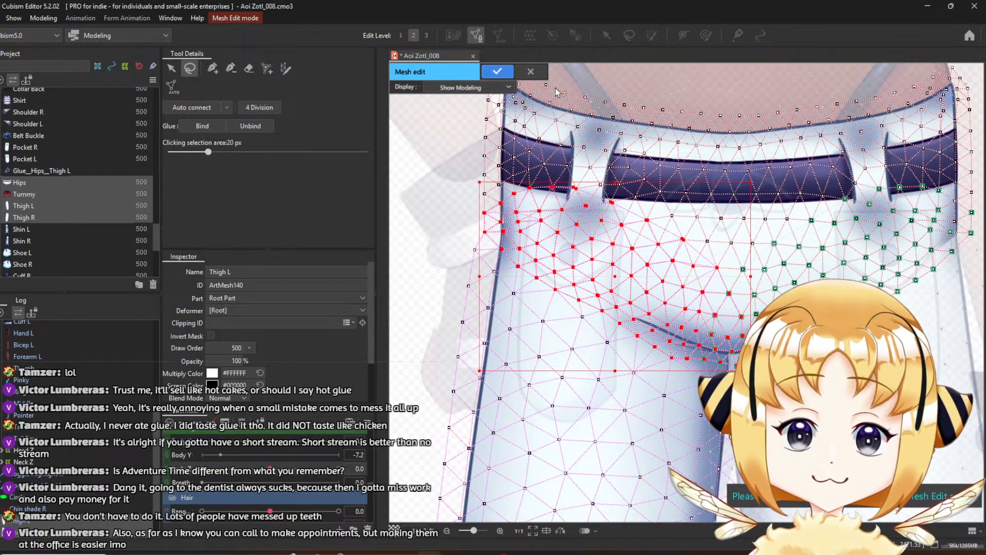
pyautogui.click(425, 200)
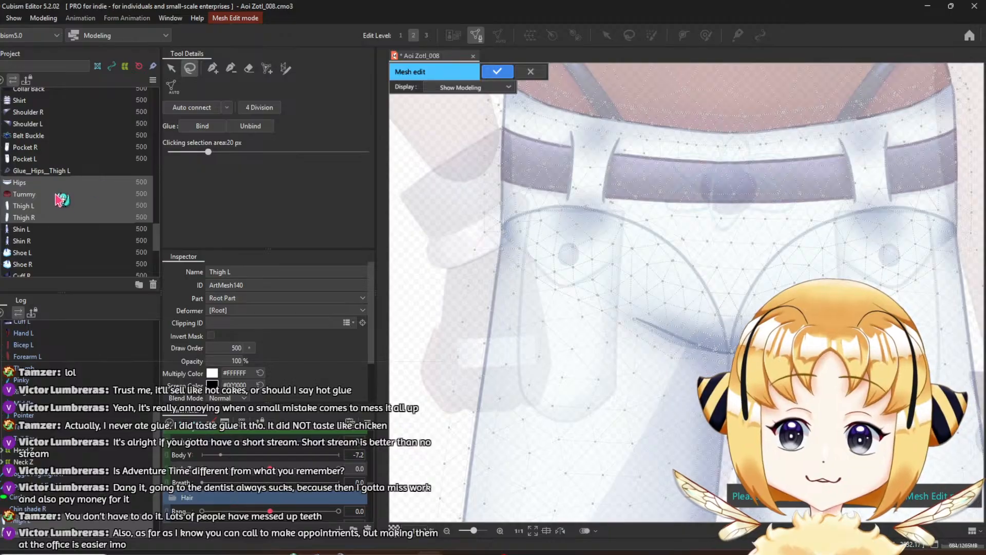
pyautogui.click(530, 72)
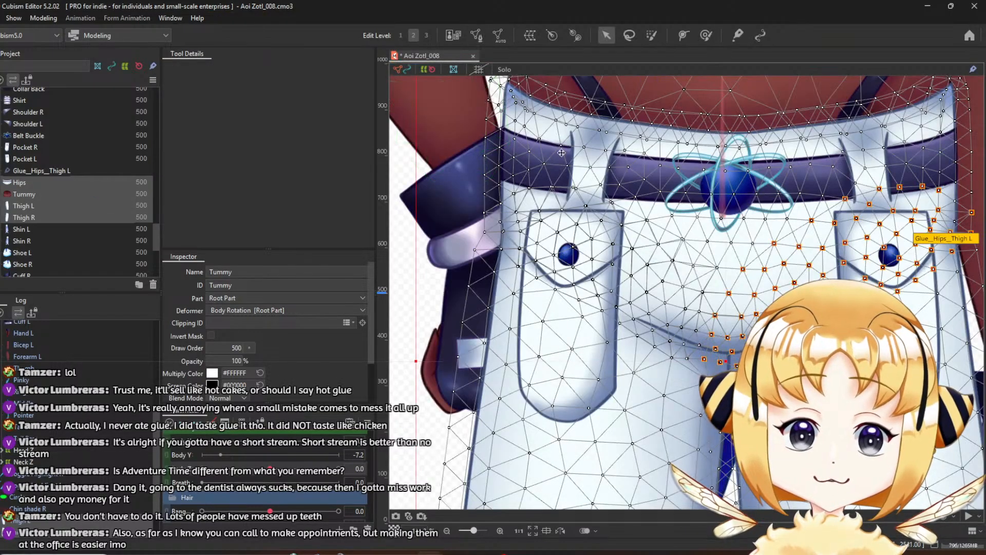
# With only Hips and Thigh R in mesh editing, bind their overlapping vertices as glue and apply the edit
pyautogui.keyDown('ctrl'); pyautogui.click(44, 218); pyautogui.keyUp('ctrl')
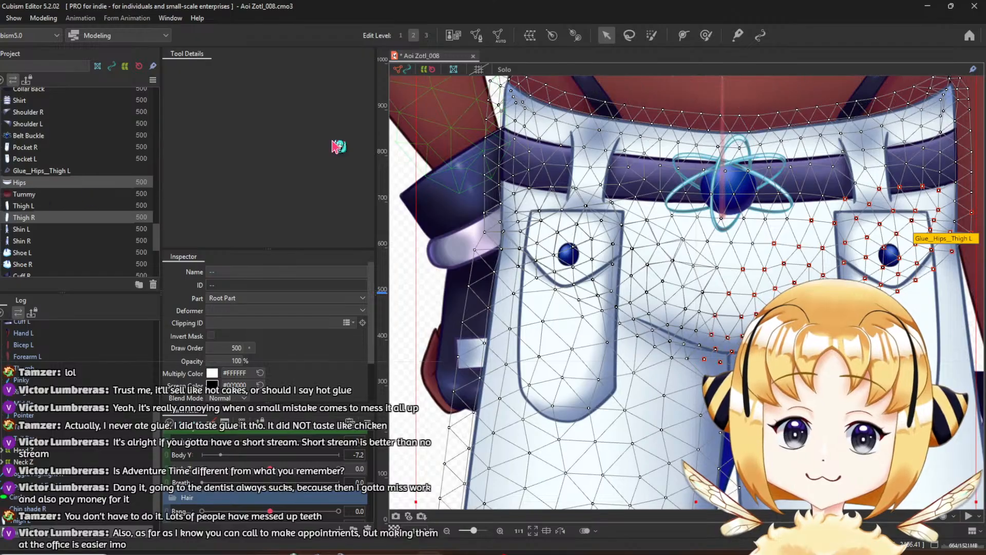
pyautogui.click(476, 35)
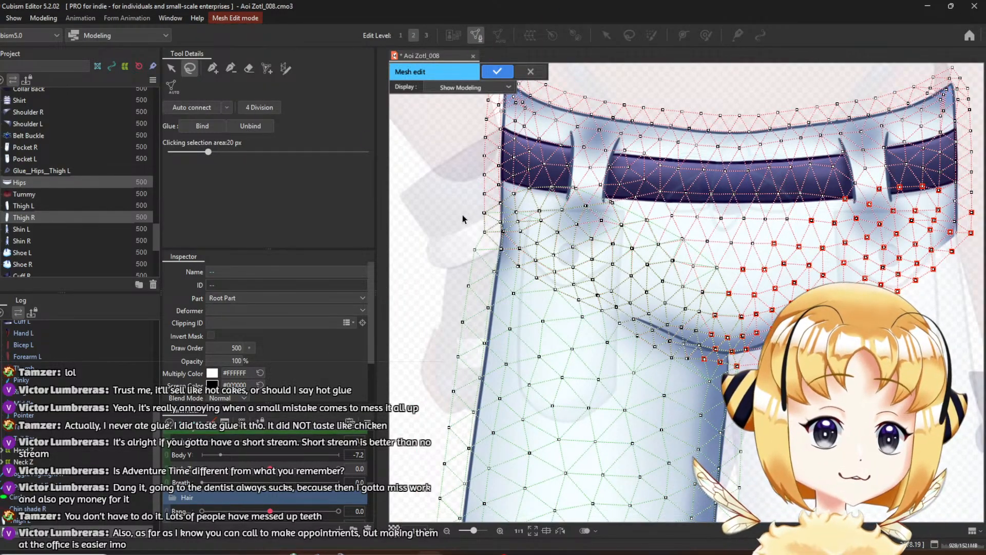
pyautogui.moveTo(549, 180)
pyautogui.mouseDown()
pyautogui.moveTo(585, 185)
pyautogui.moveTo(720, 269)
pyautogui.moveTo(747, 310)
pyautogui.moveTo(751, 363)
pyautogui.moveTo(743, 374)
pyautogui.moveTo(719, 380)
pyautogui.moveTo(680, 368)
pyautogui.moveTo(541, 289)
pyautogui.moveTo(468, 216)
pyautogui.mouseUp()
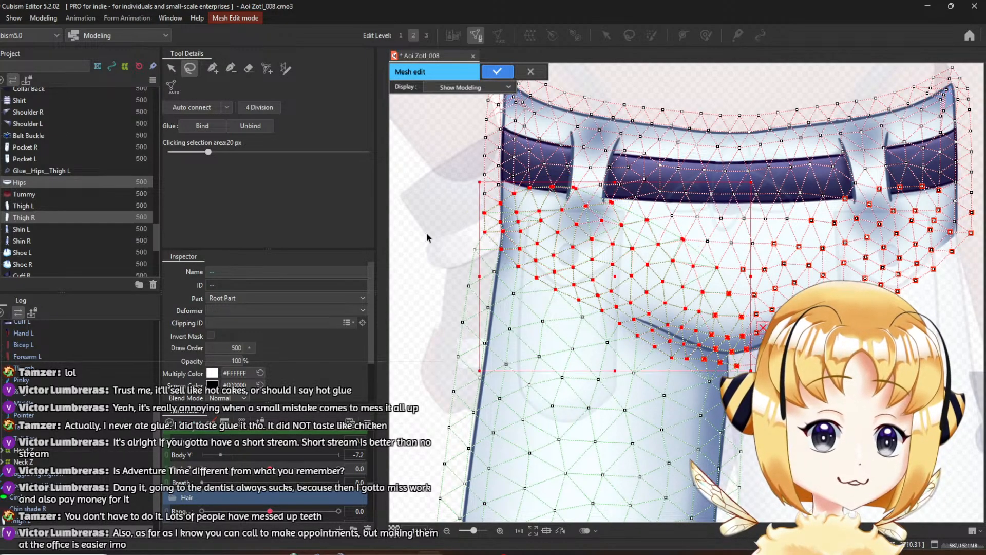
pyautogui.click(194, 131)
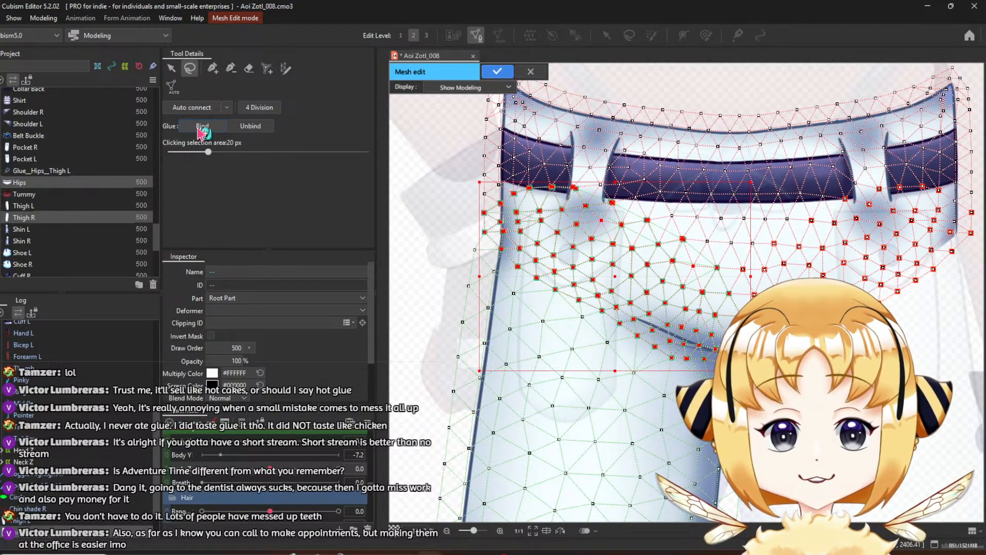
pyautogui.click(497, 72)
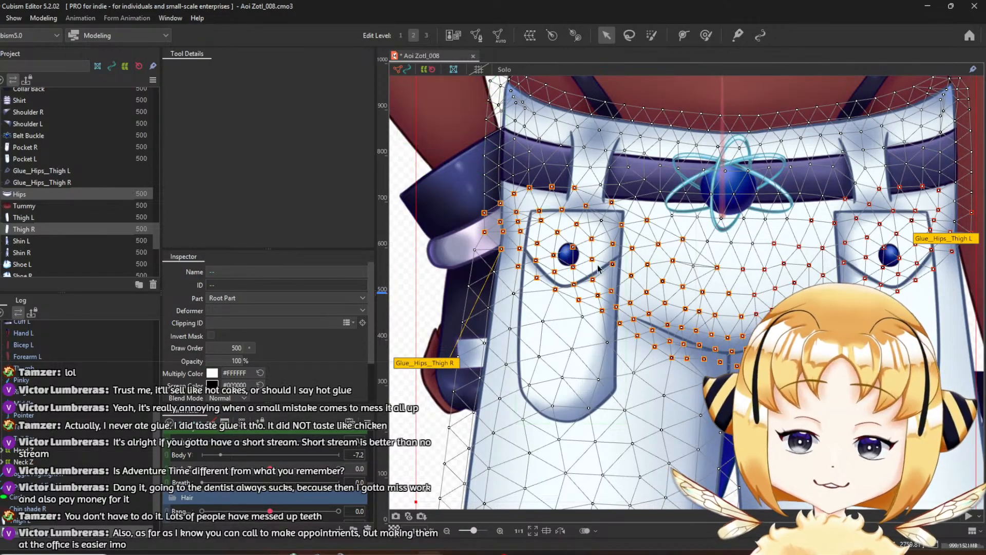
# Set the Body Z parameter to 10 and inspect how the glued hip and thigh area deforms
pyautogui.scroll(-2, 595, 278)
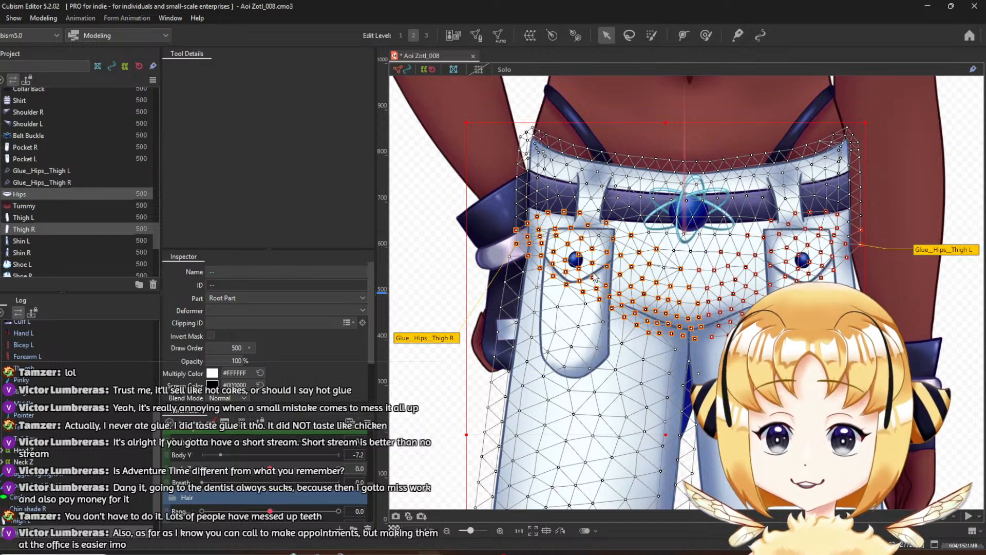
pyautogui.scroll(2, 594, 266)
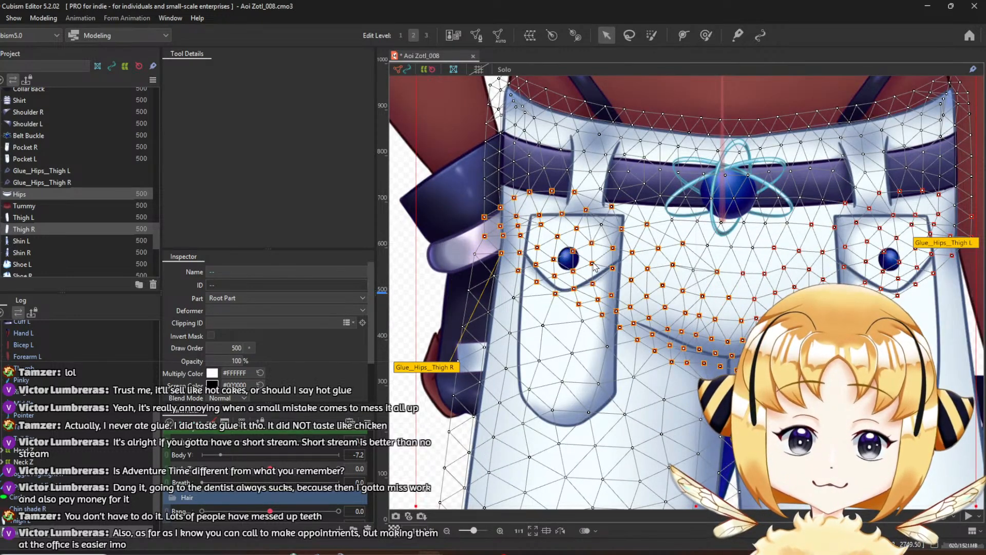
pyautogui.moveTo(272, 477); pyautogui.dragTo(357, 479)
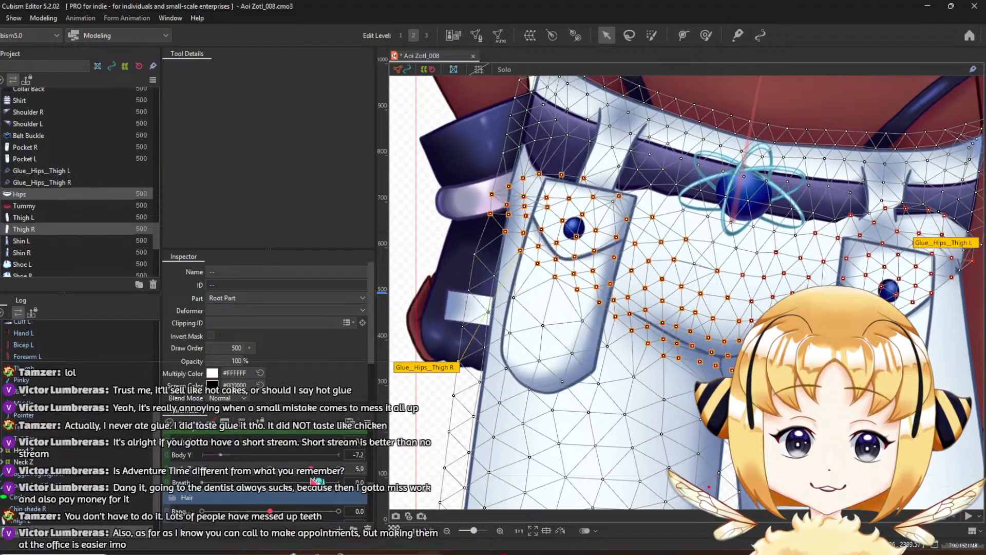
pyautogui.scroll(3, 526, 174)
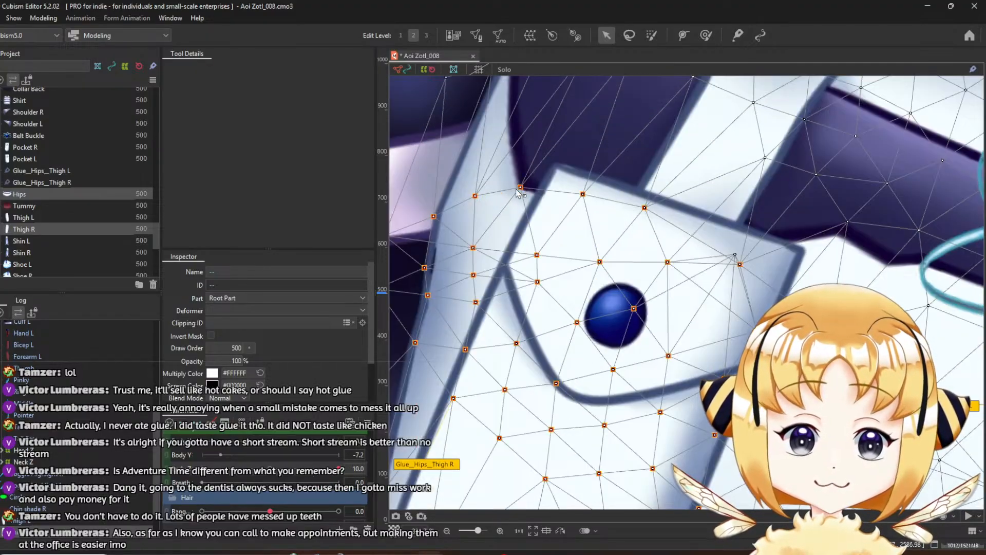
pyautogui.scroll(-5, 519, 193)
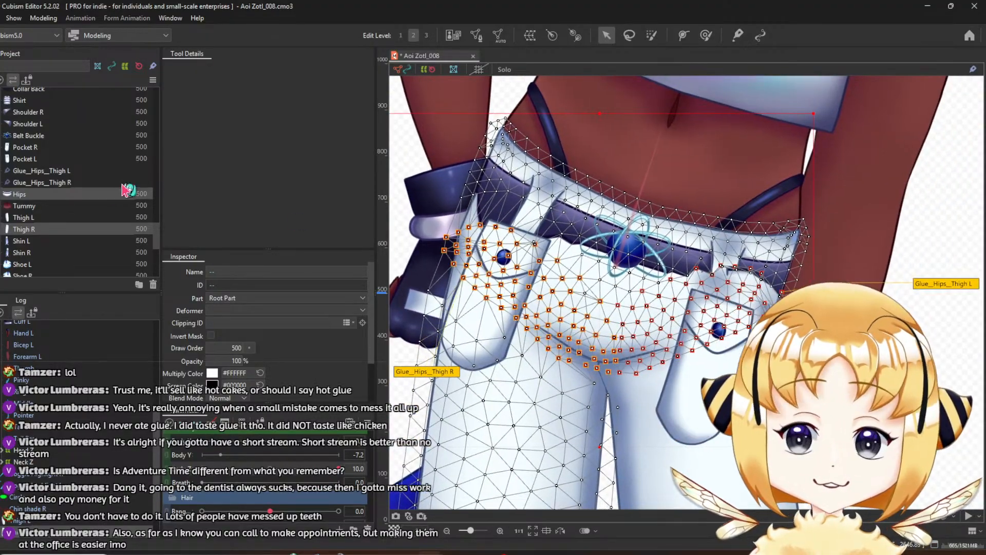
# Select the Glue_Hips_Thigh R glue and paint the weights of its upper vertices around the pocket top with the Hips-side brush
pyautogui.click(76, 183)
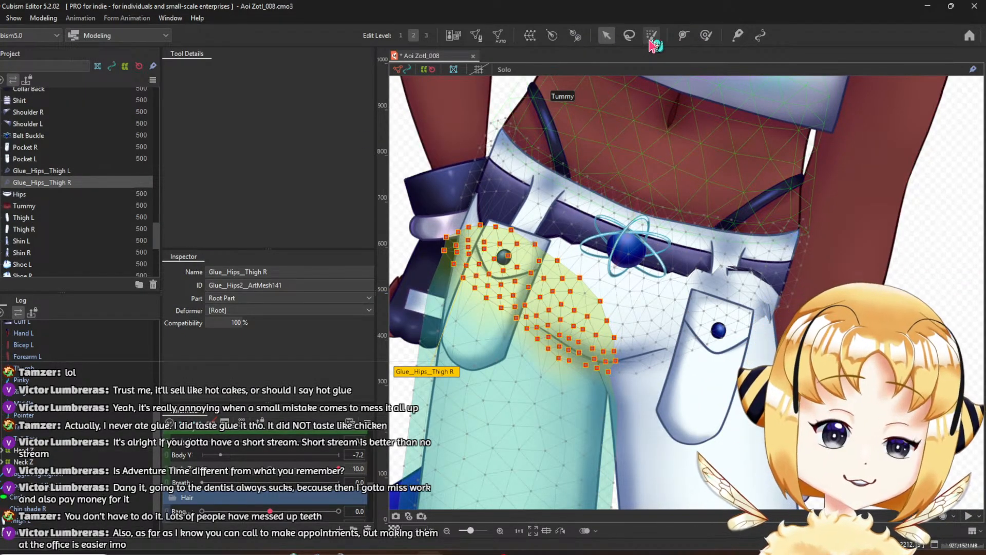
pyautogui.click(737, 35)
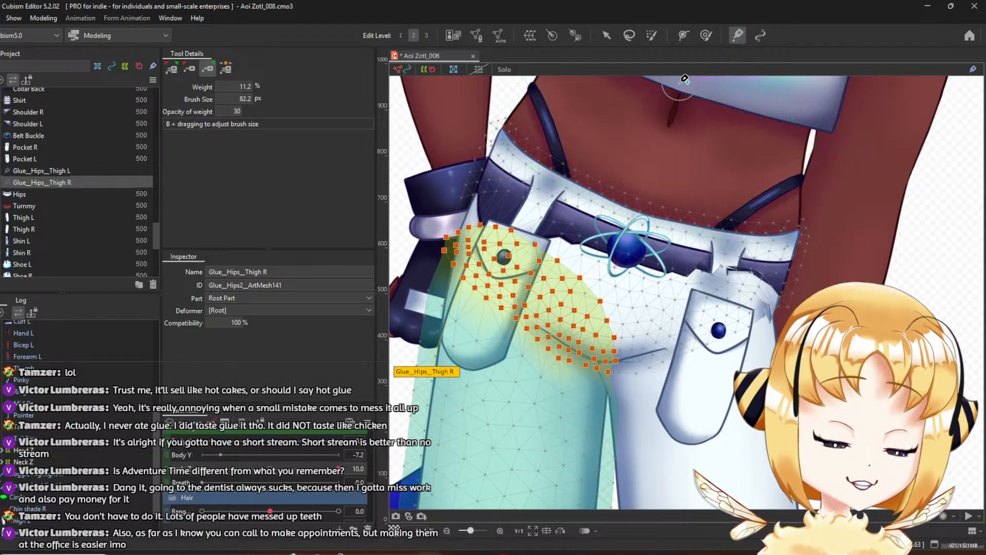
pyautogui.scroll(2, 514, 274)
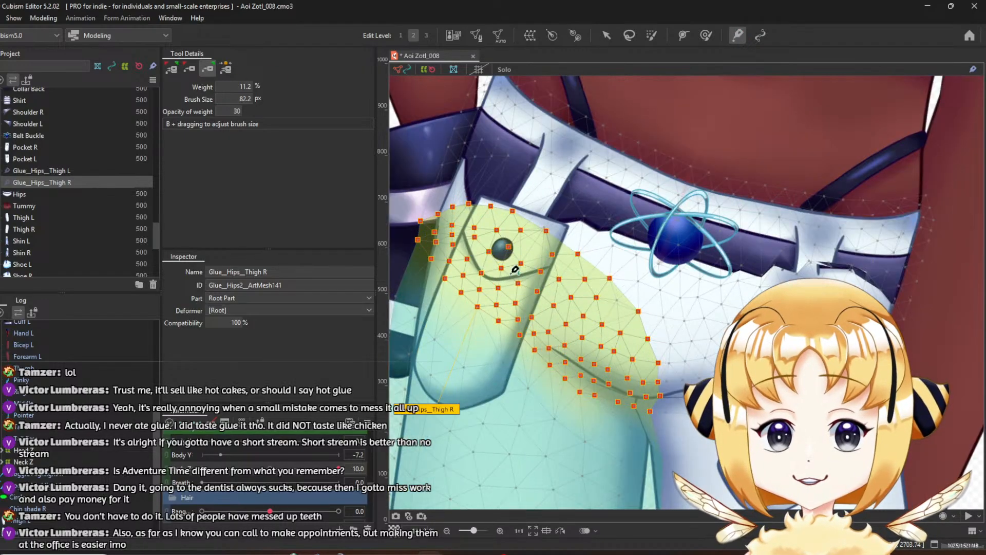
pyautogui.moveTo(515, 270); pyautogui.dragTo(567, 266)
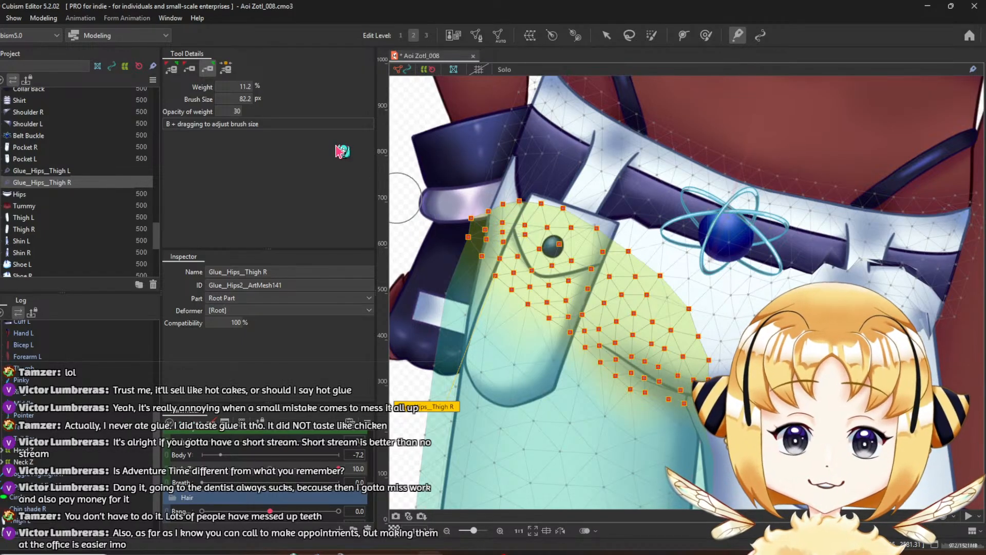
pyautogui.click(192, 65)
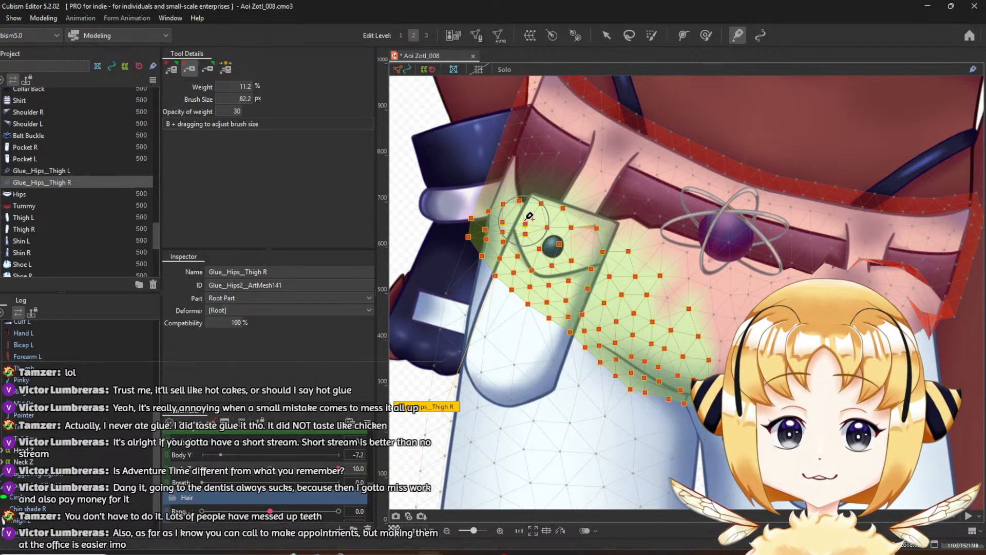
pyautogui.moveTo(530, 214)
pyautogui.mouseDown()
pyautogui.moveTo(514, 198)
pyautogui.moveTo(566, 191)
pyautogui.mouseUp()
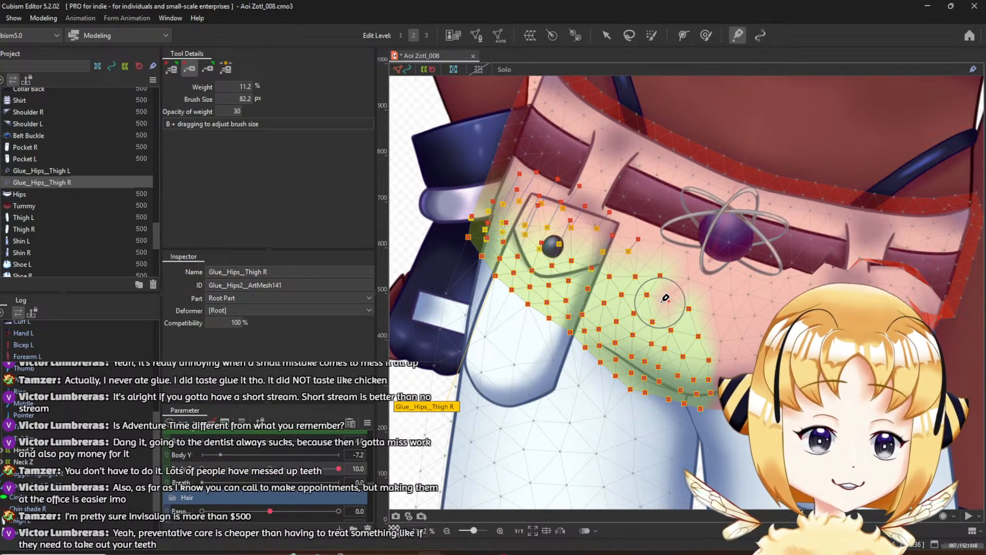
# Examine the glued vertex pairs around the hip pocket and the outer hip edge up close
pyautogui.scroll(5, 589, 302)
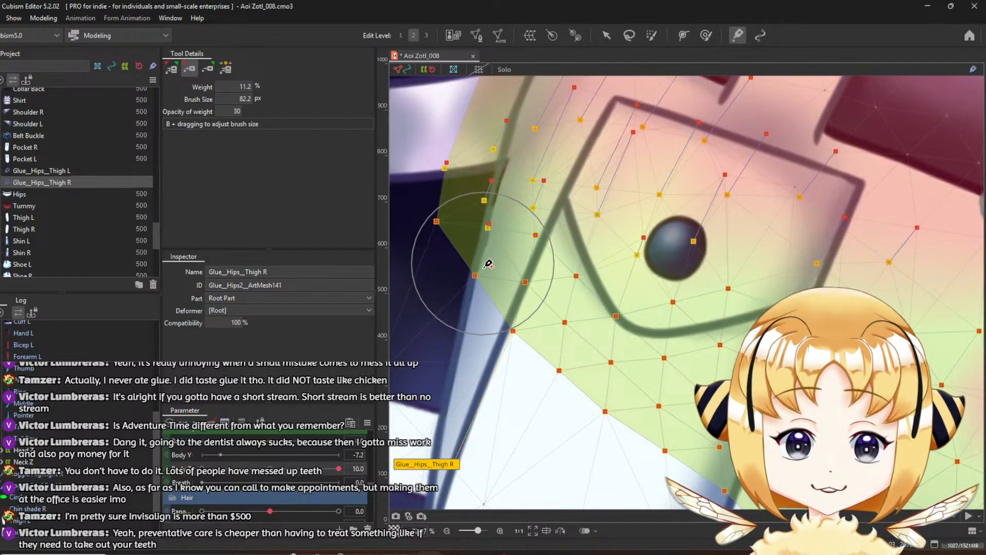
pyautogui.scroll(-1, 490, 245)
pyautogui.scroll(2, 519, 244)
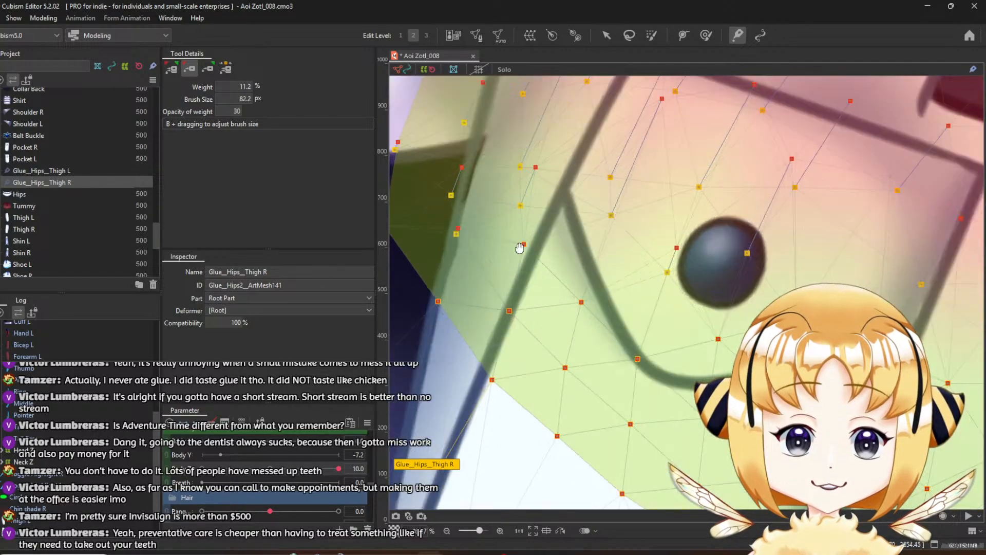
pyautogui.scroll(-1, 520, 246)
pyautogui.moveTo(519, 246); pyautogui.dragTo(570, 365)
pyautogui.scroll(-2, 487, 249)
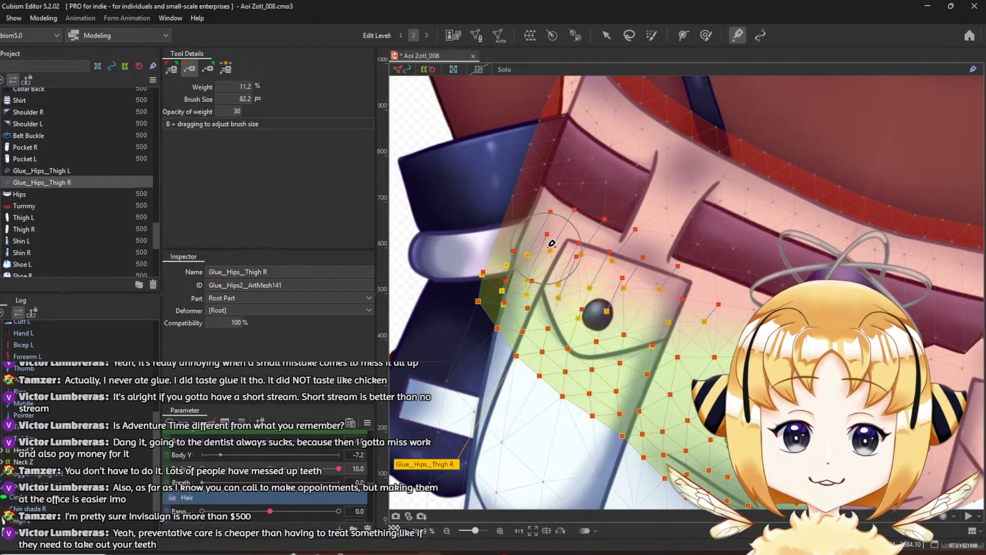
pyautogui.scroll(2, 472, 271)
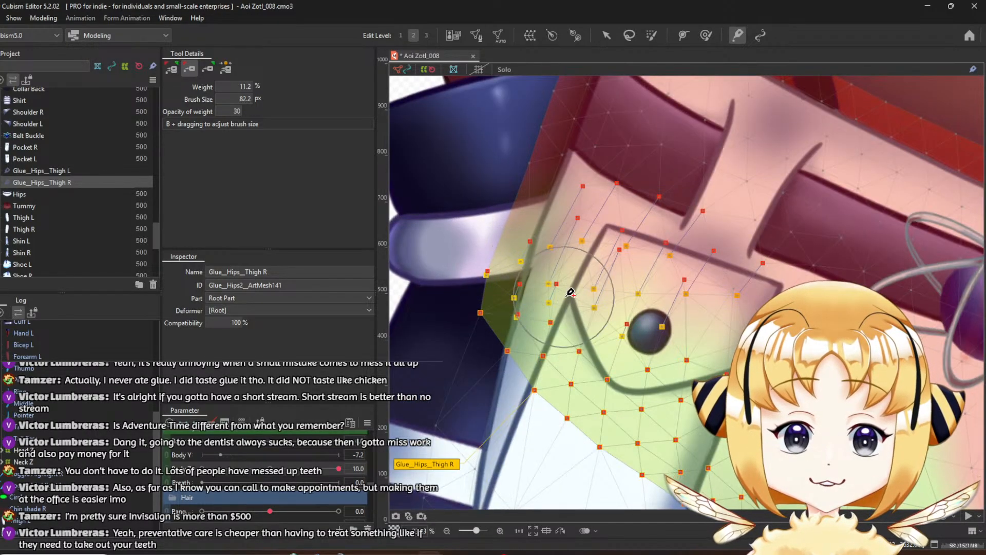
pyautogui.scroll(-2, 616, 318)
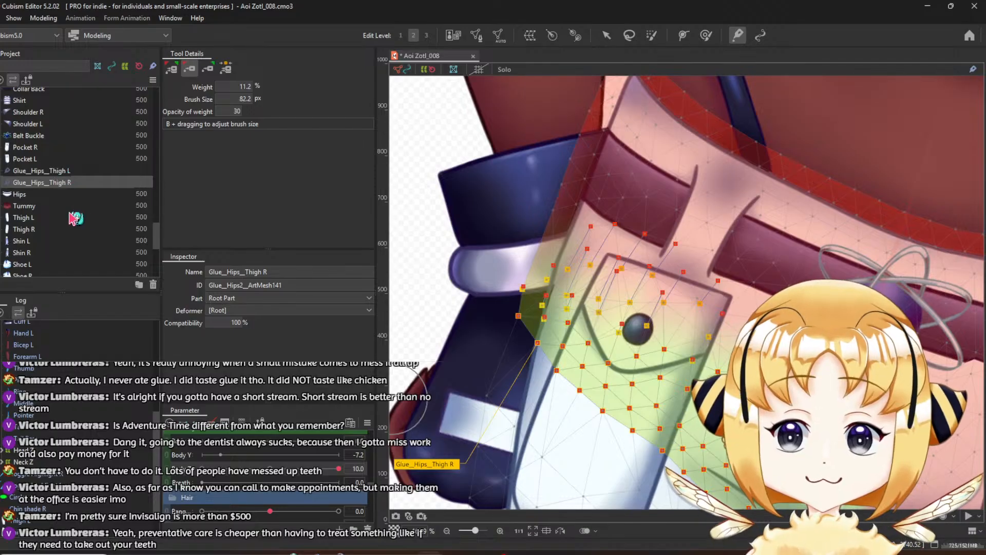
# Set the Body Z parameter to -10 and inspect the glued outer hip and pocket area
pyautogui.scroll(-5, 616, 244)
pyautogui.scroll(1, 690, 257)
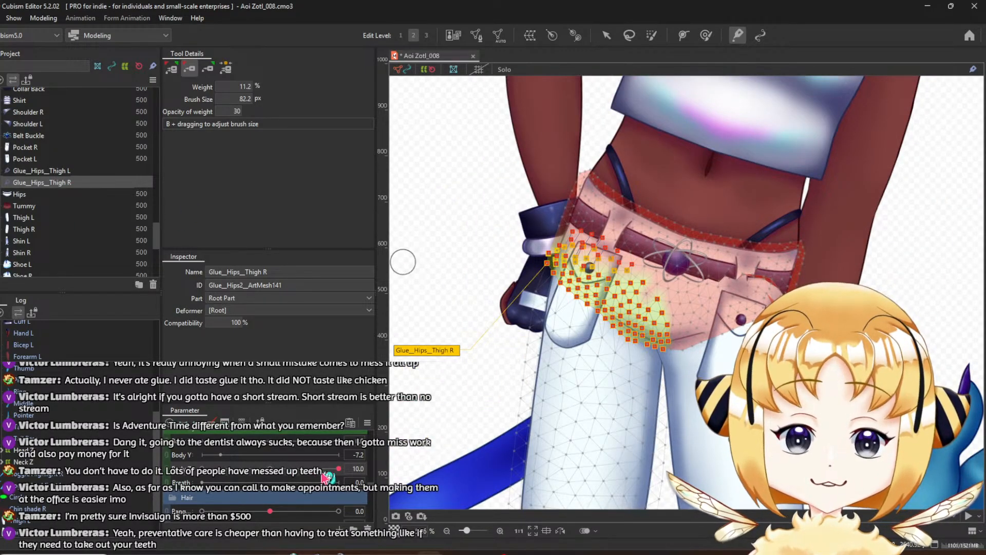
pyautogui.scroll(4, 565, 280)
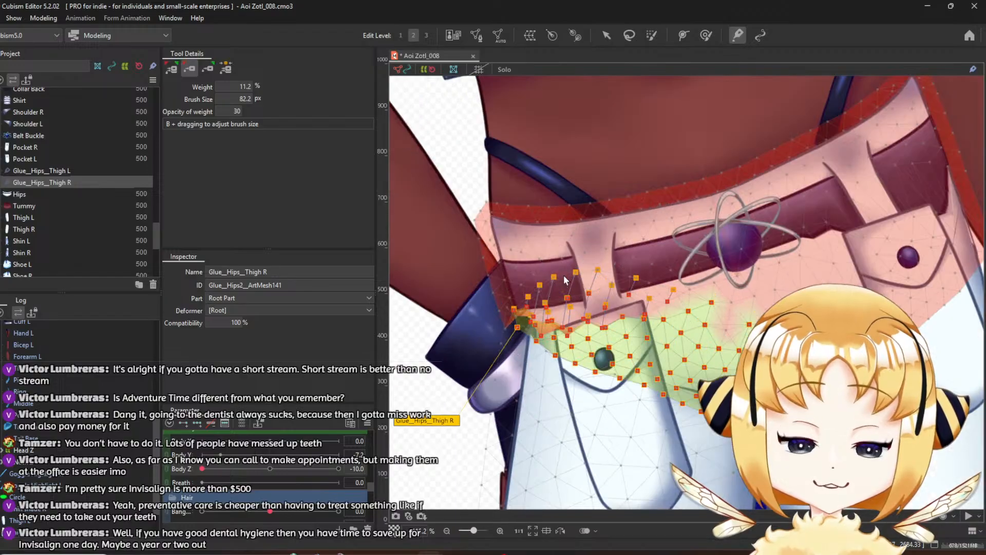
pyautogui.scroll(1, 565, 280)
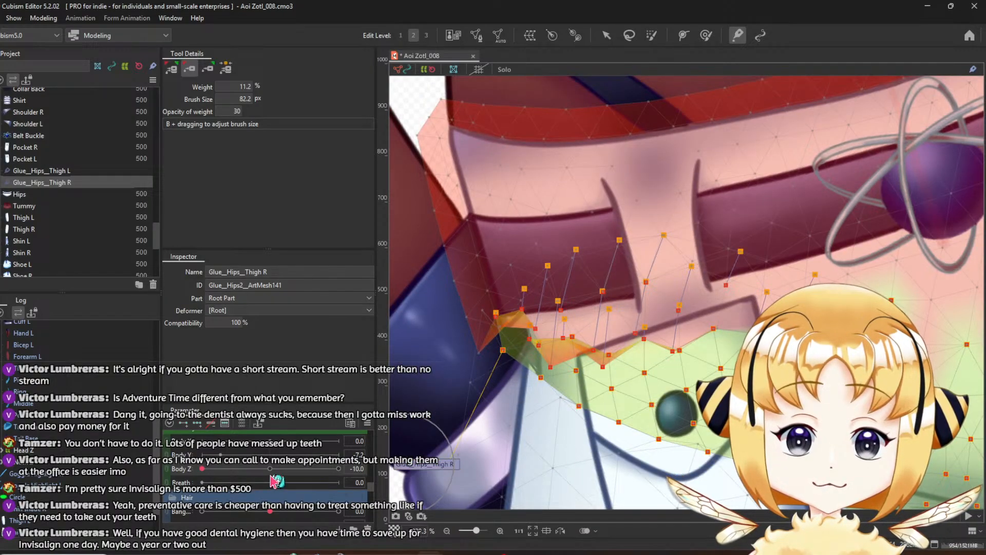
pyautogui.moveTo(275, 480); pyautogui.dragTo(191, 514)
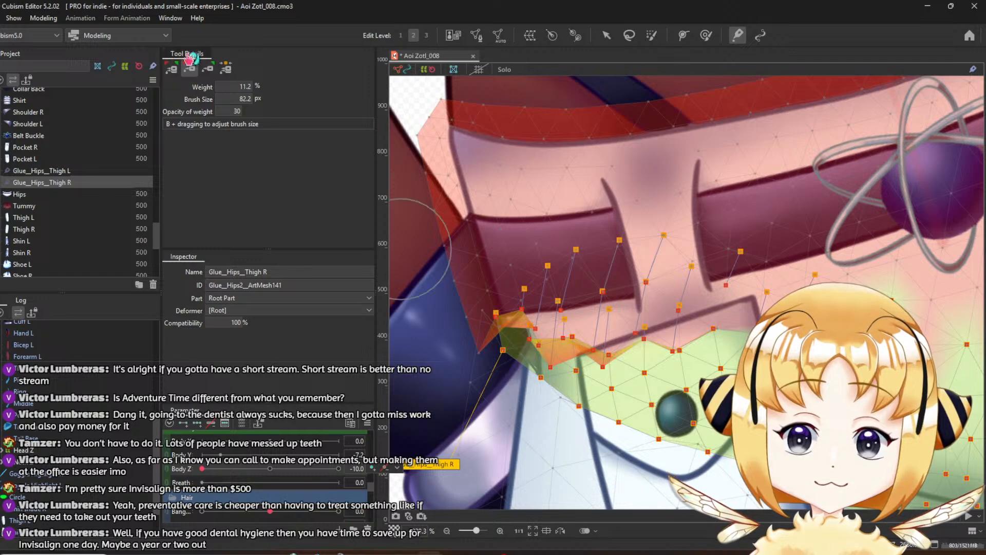
# Try to smooth the outer hip corner by painting glue weights on both meshes and on Thigh R alone
pyautogui.click(171, 69)
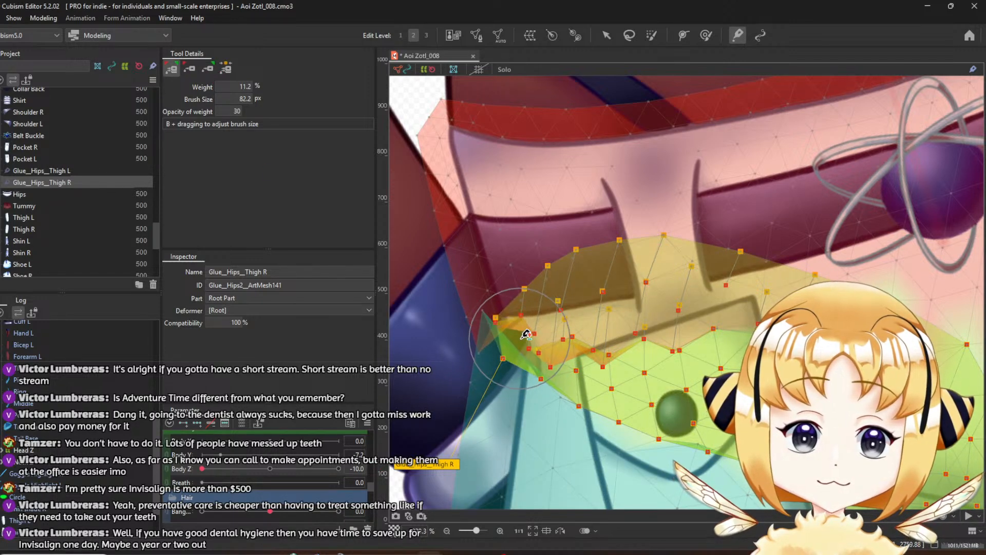
pyautogui.moveTo(531, 367)
pyautogui.mouseDown()
pyautogui.moveTo(507, 349)
pyautogui.moveTo(539, 422)
pyautogui.moveTo(548, 400)
pyautogui.moveTo(539, 400)
pyautogui.moveTo(548, 419)
pyautogui.moveTo(564, 423)
pyautogui.moveTo(562, 364)
pyautogui.moveTo(574, 405)
pyautogui.moveTo(595, 324)
pyautogui.mouseUp()
pyautogui.scroll(2, 595, 324)
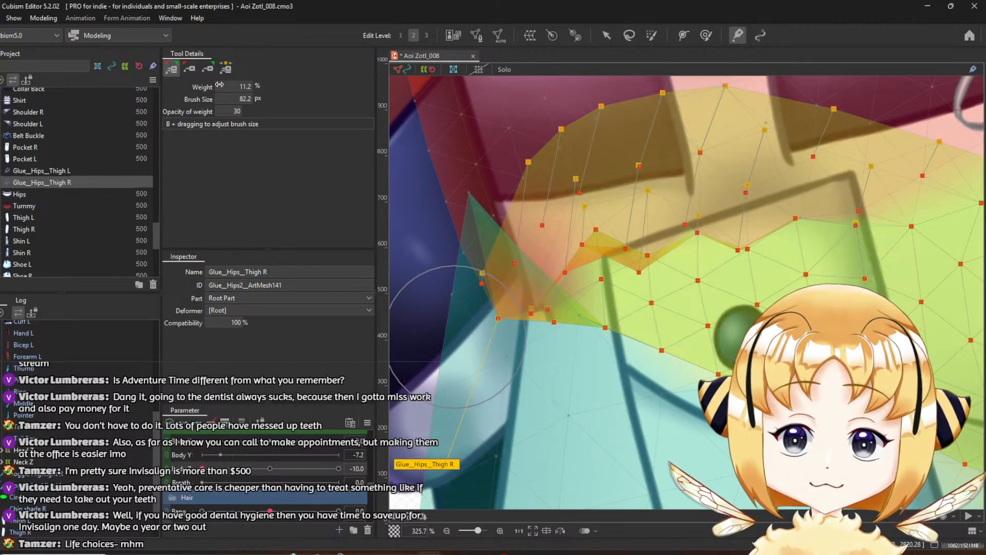
pyautogui.click(225, 72)
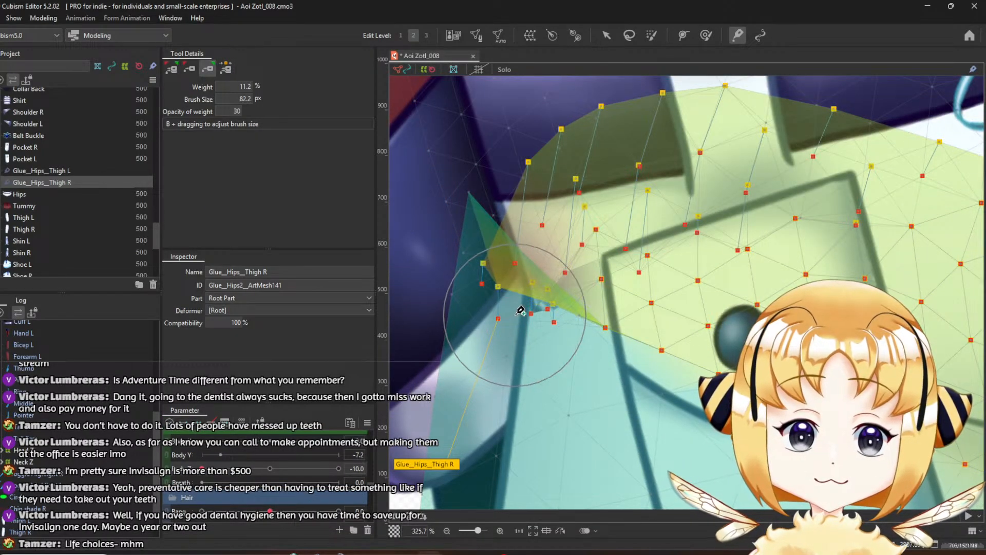
pyautogui.moveTo(554, 303)
pyautogui.mouseDown()
pyautogui.moveTo(500, 218)
pyautogui.moveTo(513, 262)
pyautogui.mouseUp()
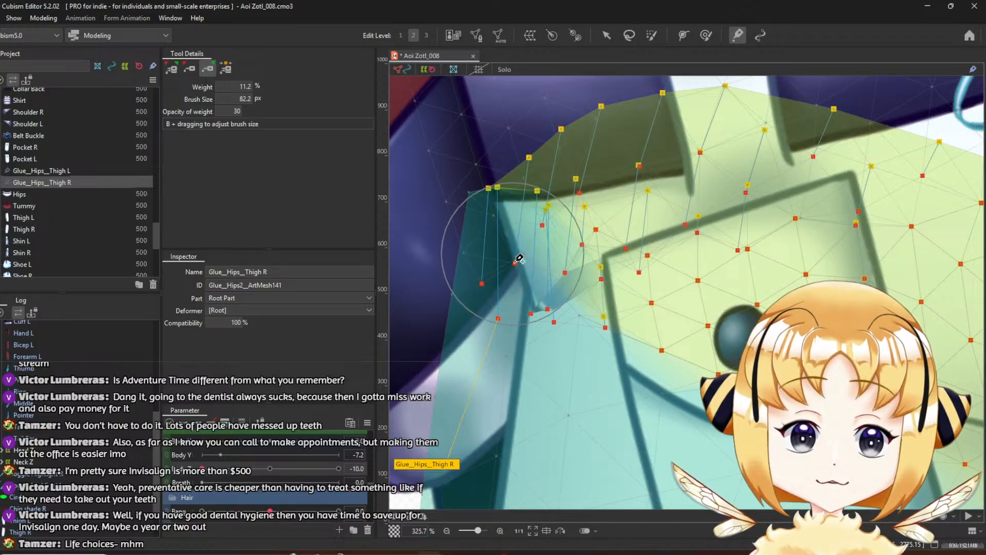
# Undo the recent glue weight strokes at the outer hip corner, checking the area with Body Z at 0
pyautogui.hotkey('ctrl', 'z')
pyautogui.hotkey('ctrl', 'z')
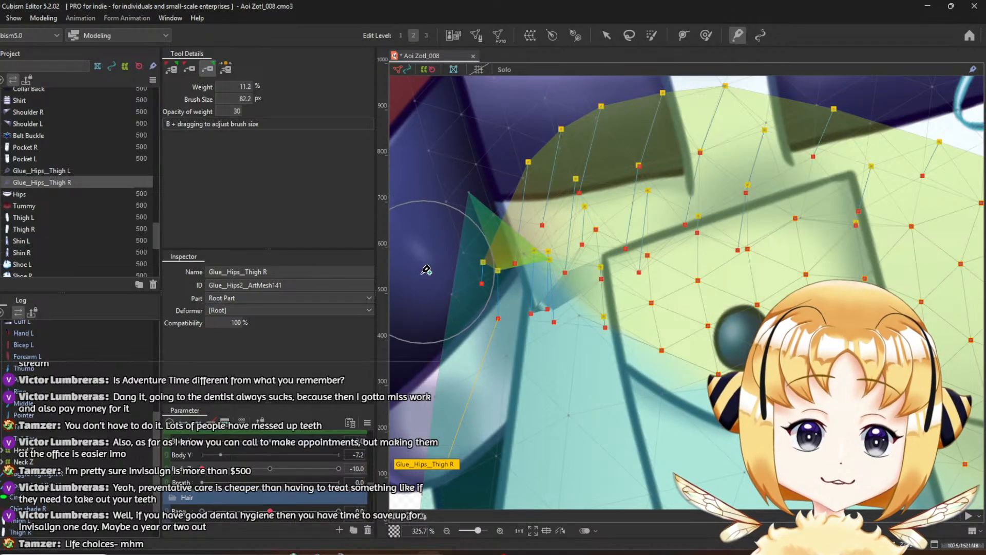
pyautogui.scroll(-5, 489, 246)
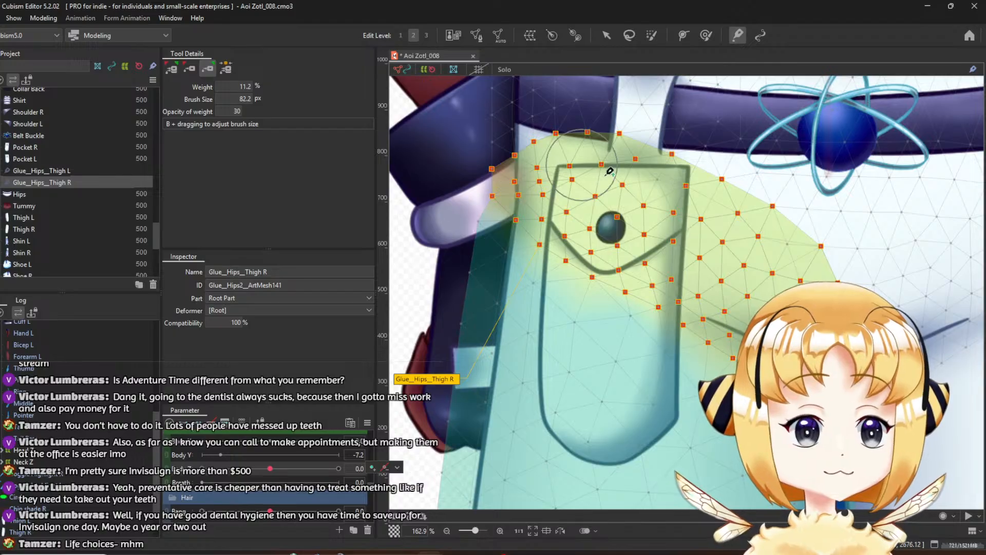
pyautogui.moveTo(275, 477)
pyautogui.mouseDown()
pyautogui.moveTo(186, 481)
pyautogui.moveTo(272, 474)
pyautogui.mouseUp()
pyautogui.hotkey('ctrl', 'z')
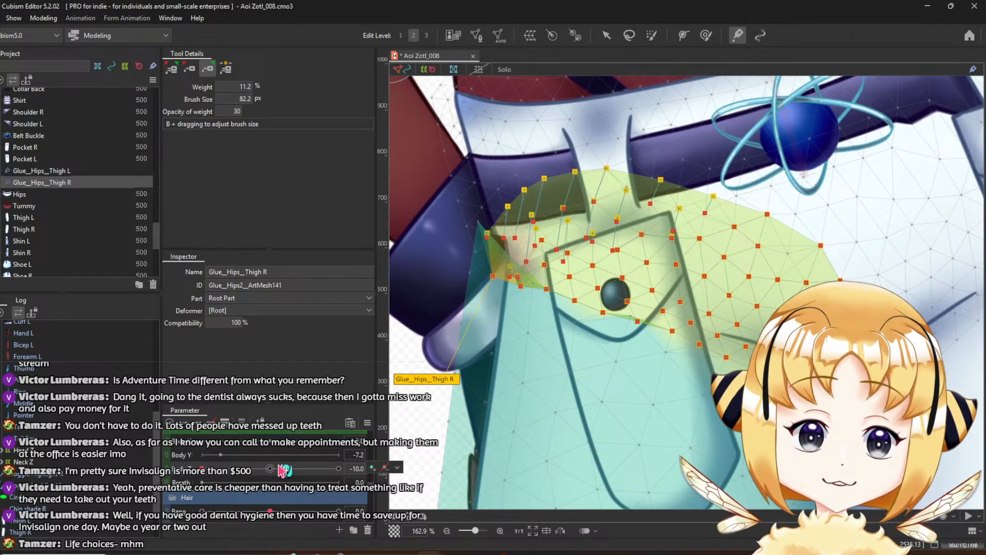
pyautogui.hotkey('ctrl', 'z')
pyautogui.hotkey('ctrl', 'z')
pyautogui.hotkey('ctrl', 'z')
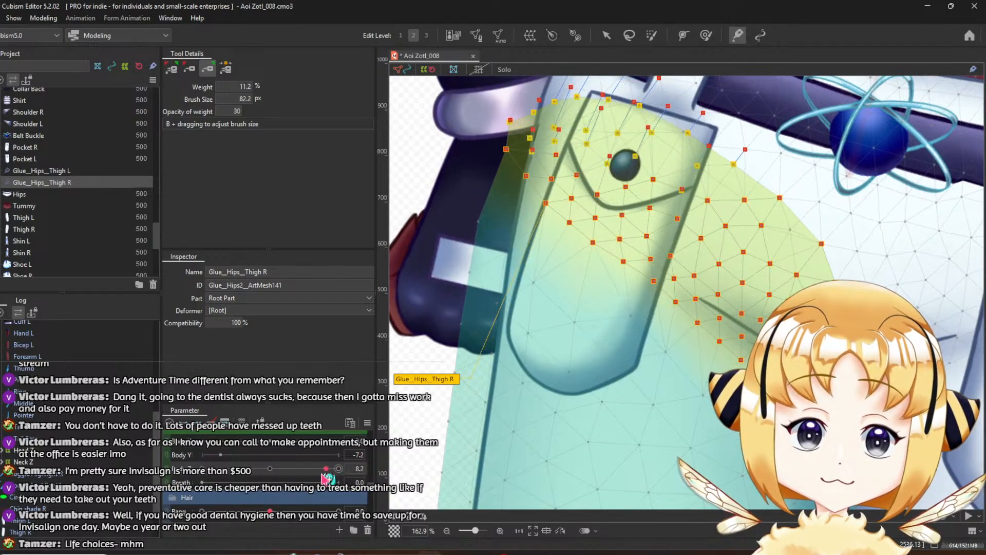
# With Body Z at -10, paint the outer hip corner's glue weights with the brush that affects both meshes
pyautogui.moveTo(332, 475); pyautogui.dragTo(172, 508)
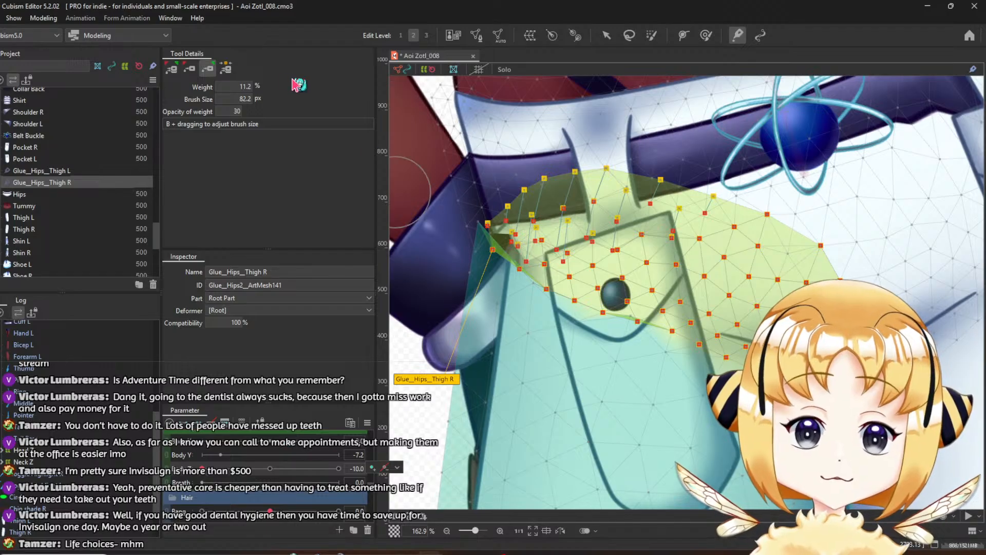
pyautogui.moveTo(203, 470); pyautogui.dragTo(185, 434)
pyautogui.click(196, 72)
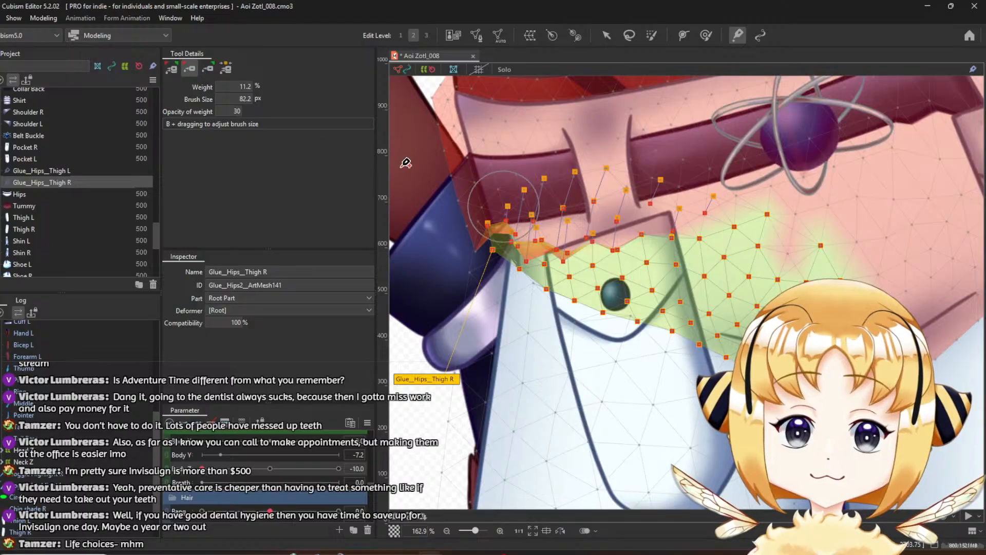
pyautogui.click(174, 71)
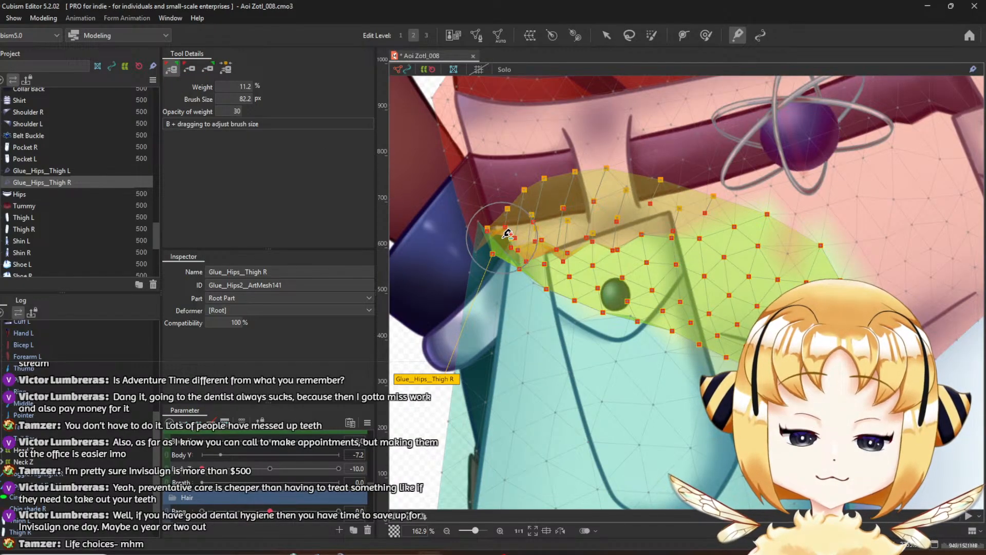
pyautogui.moveTo(503, 237)
pyautogui.mouseDown()
pyautogui.moveTo(532, 201)
pyautogui.moveTo(533, 254)
pyautogui.mouseUp()
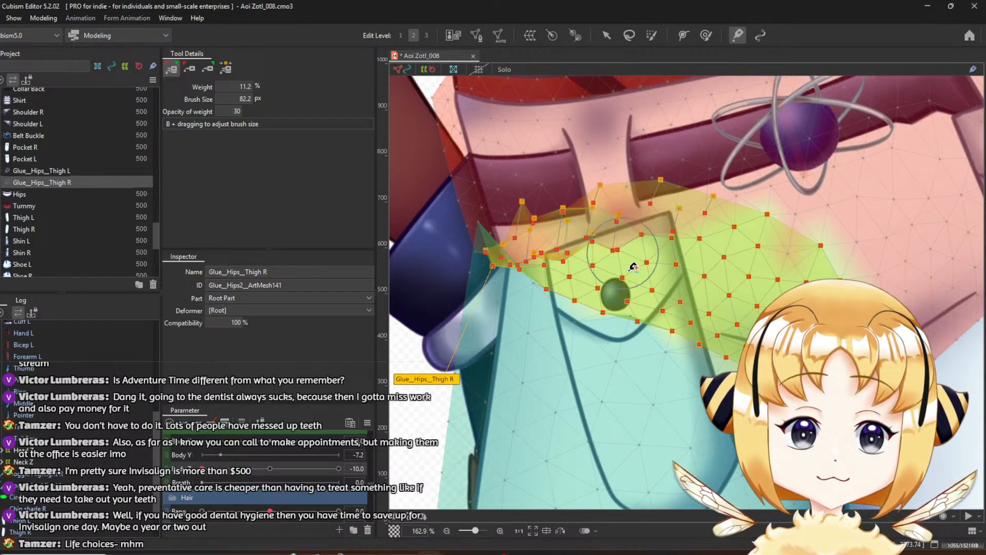
# Paint the outer hip corner's glue weights on the Thigh R side and check the area with Body Z at 1
pyautogui.moveTo(854, 365); pyautogui.dragTo(791, 280)
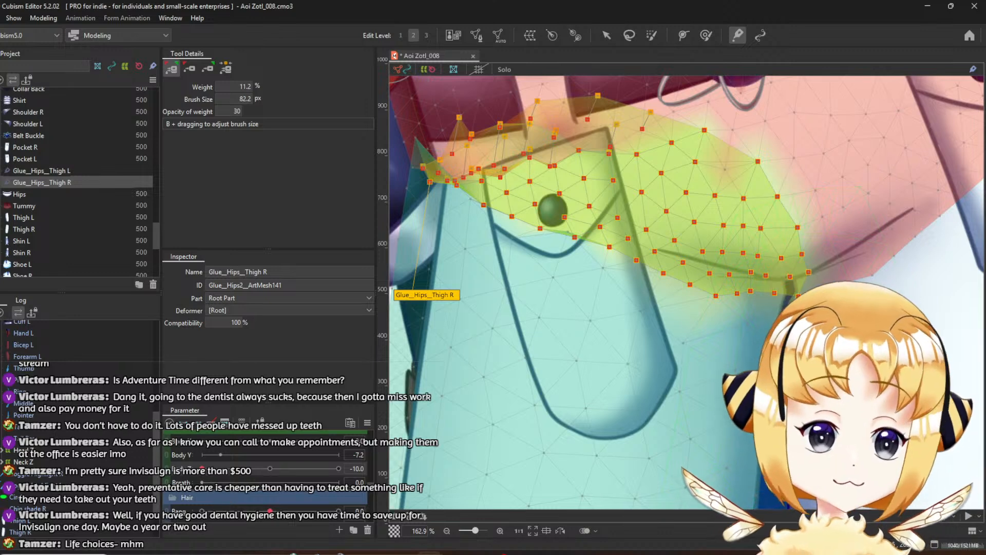
pyautogui.click(208, 71)
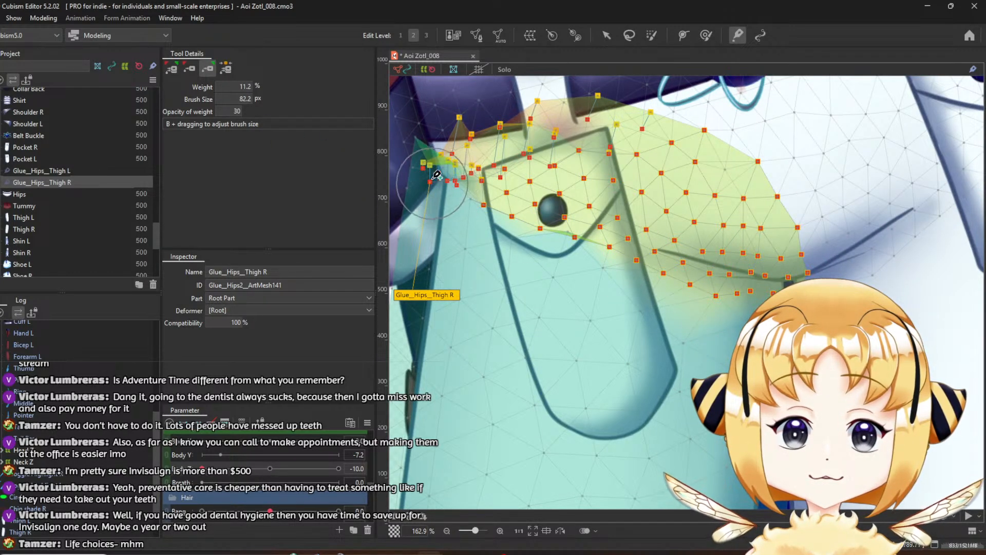
pyautogui.scroll(5, 465, 206)
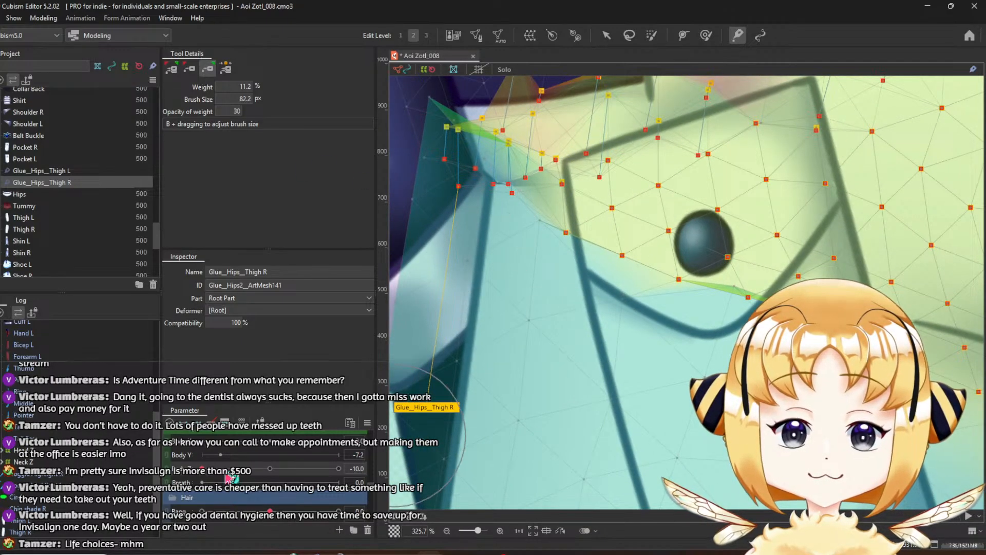
pyautogui.moveTo(228, 472); pyautogui.dragTo(277, 468)
pyautogui.scroll(-5, 598, 309)
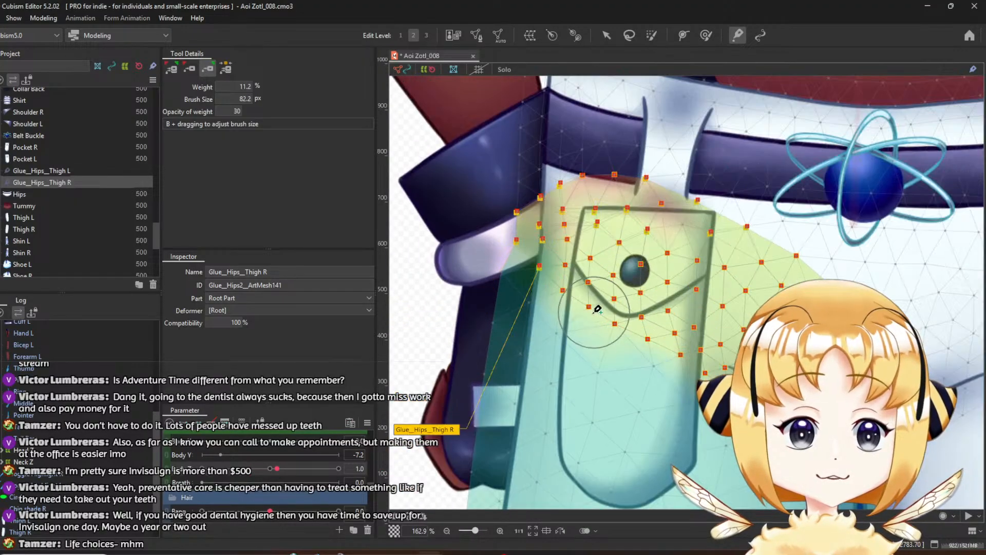
# Return Body Z to -10 and examine the Hips-side glue weights at the outer hip, undoing the trial stroke
pyautogui.click(189, 67)
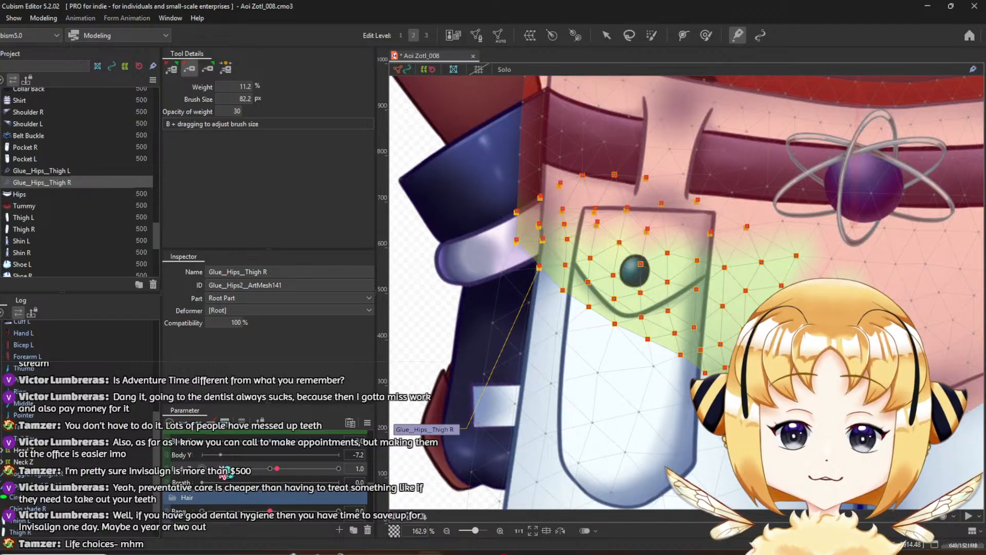
pyautogui.moveTo(276, 468); pyautogui.dragTo(202, 468)
pyautogui.moveTo(556, 312)
pyautogui.mouseDown()
pyautogui.moveTo(537, 311)
pyautogui.moveTo(575, 344)
pyautogui.mouseUp()
pyautogui.hotkey('ctrl', 'z')
pyautogui.moveTo(500, 310); pyautogui.dragTo(519, 322)
pyautogui.scroll(6, 524, 319)
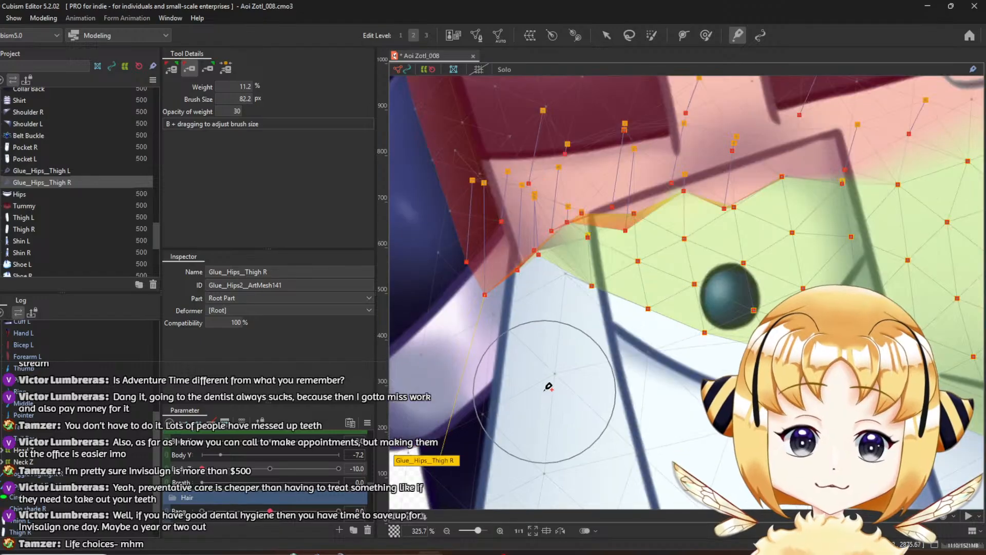
# Leave glue weight painting and deselect the glue to view the hips and thighs without the mesh overlay
pyautogui.scroll(-15, 525, 358)
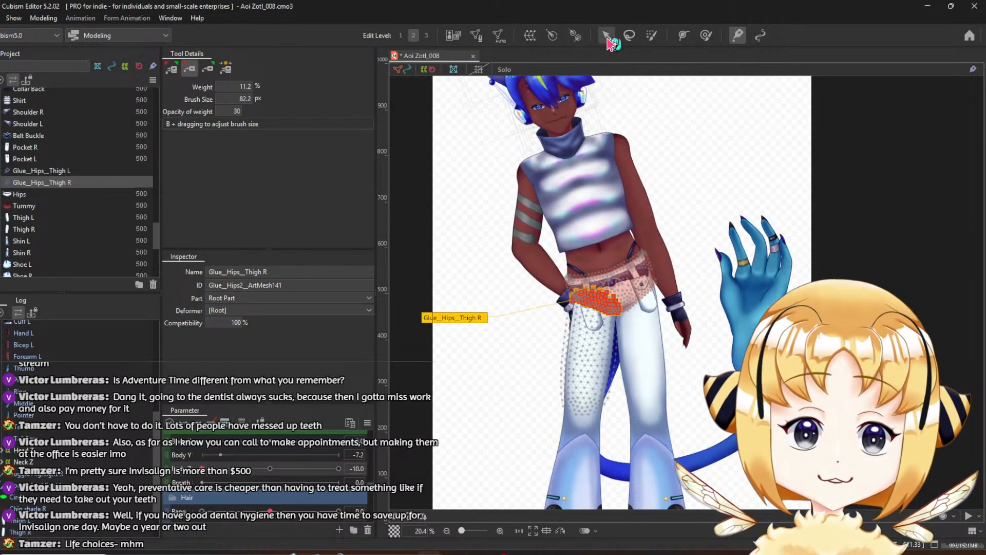
pyautogui.press('v')
pyautogui.click(466, 234)
pyautogui.scroll(2, 609, 351)
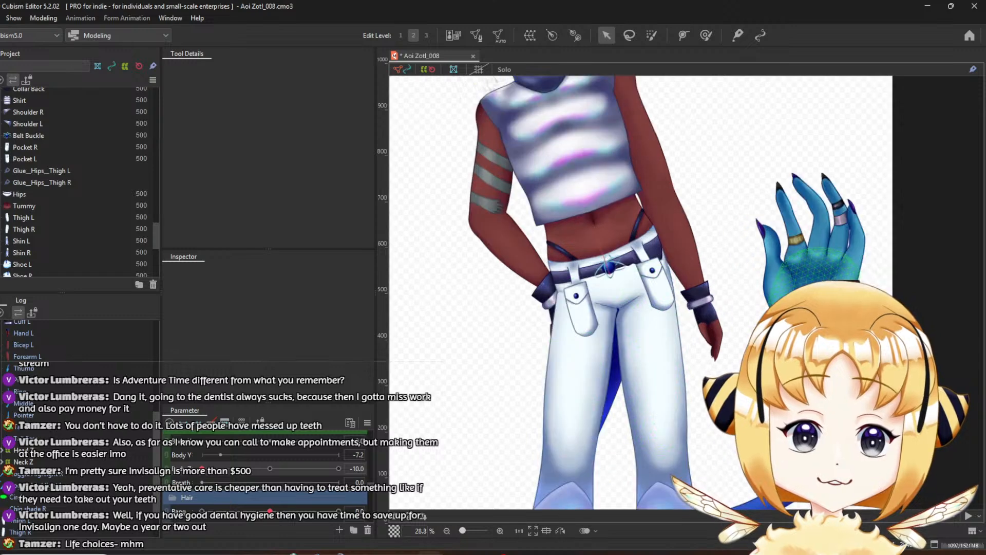
# Select the Hips and Thigh R glue and try painting its Hips-side weights from the outer hip across the pocket at 11.2% weight
pyautogui.scroll(8, 584, 304)
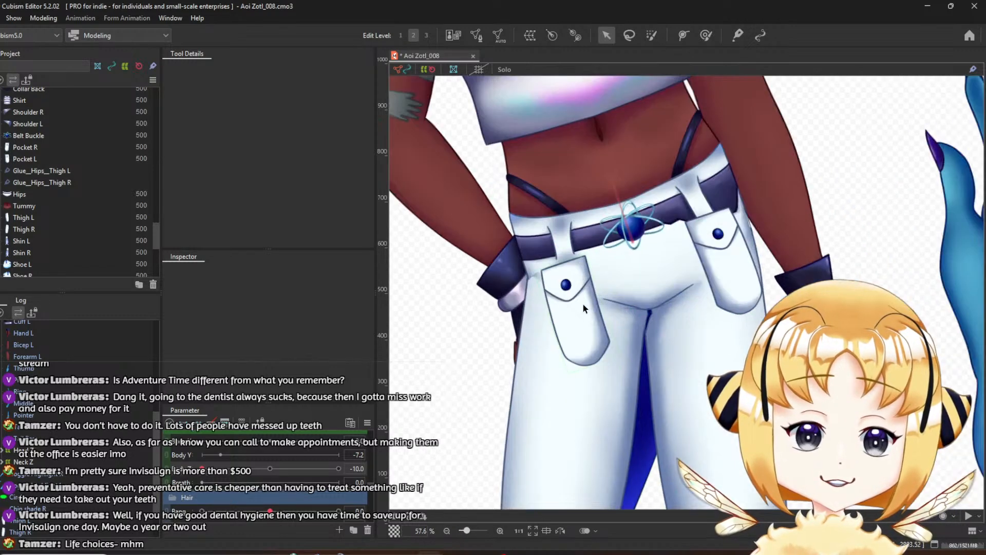
pyautogui.click(43, 170)
pyautogui.click(47, 184)
pyautogui.scroll(3, 479, 205)
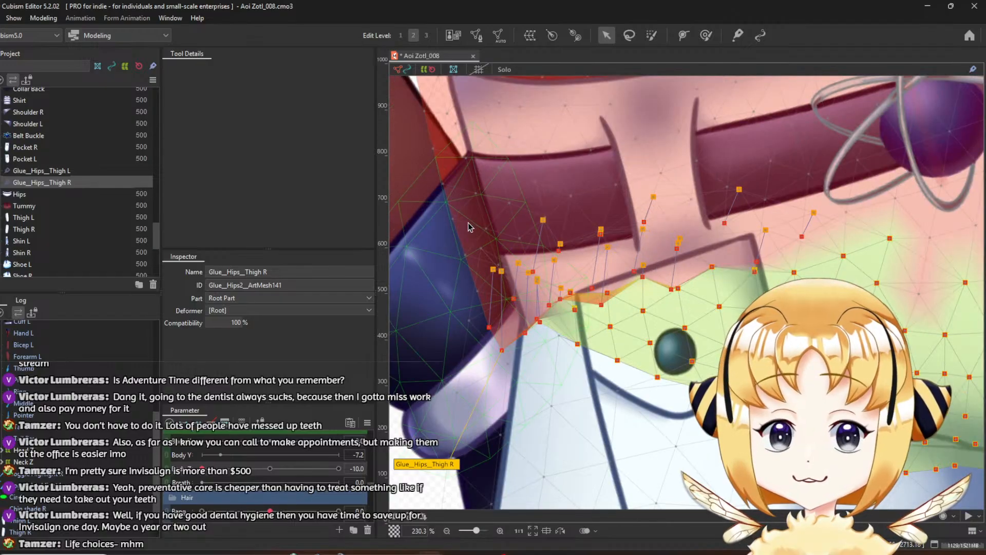
pyautogui.click(738, 35)
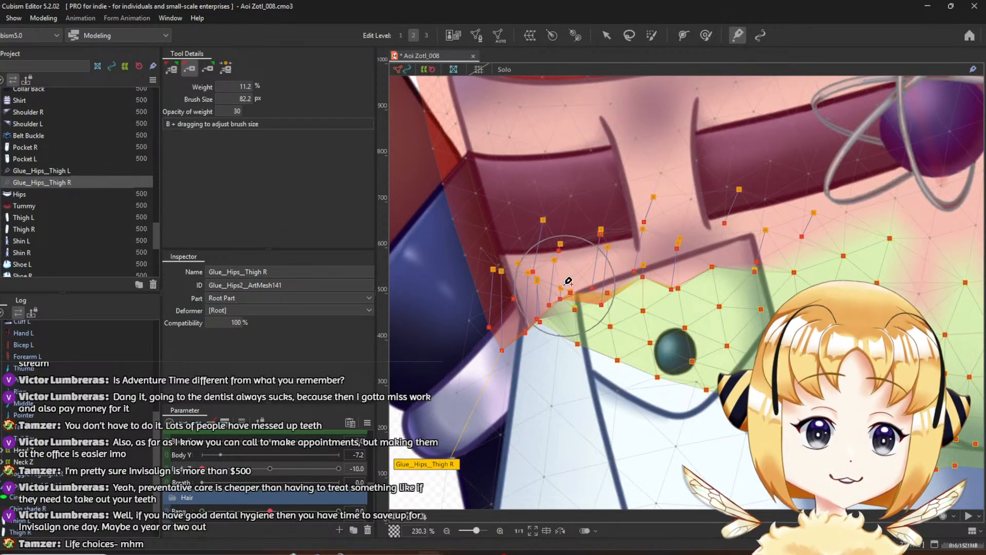
pyautogui.moveTo(564, 286)
pyautogui.mouseDown()
pyautogui.moveTo(581, 351)
pyautogui.moveTo(569, 367)
pyautogui.moveTo(529, 359)
pyautogui.moveTo(527, 373)
pyautogui.moveTo(535, 367)
pyautogui.moveTo(498, 429)
pyautogui.moveTo(522, 399)
pyautogui.moveTo(636, 346)
pyautogui.moveTo(640, 294)
pyautogui.moveTo(645, 327)
pyautogui.mouseUp()
pyautogui.scroll(-8, 645, 327)
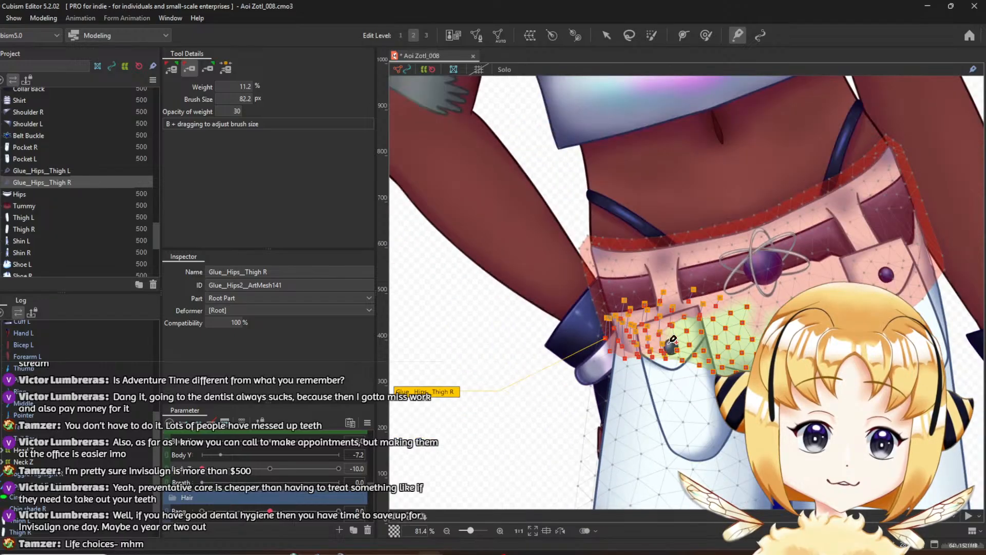
# Leave weight painting, deselect the glue and examine the seam between hip and thigh near Pocket R with Body Z at -10
pyautogui.click(607, 36)
pyautogui.scroll(-3, 522, 229)
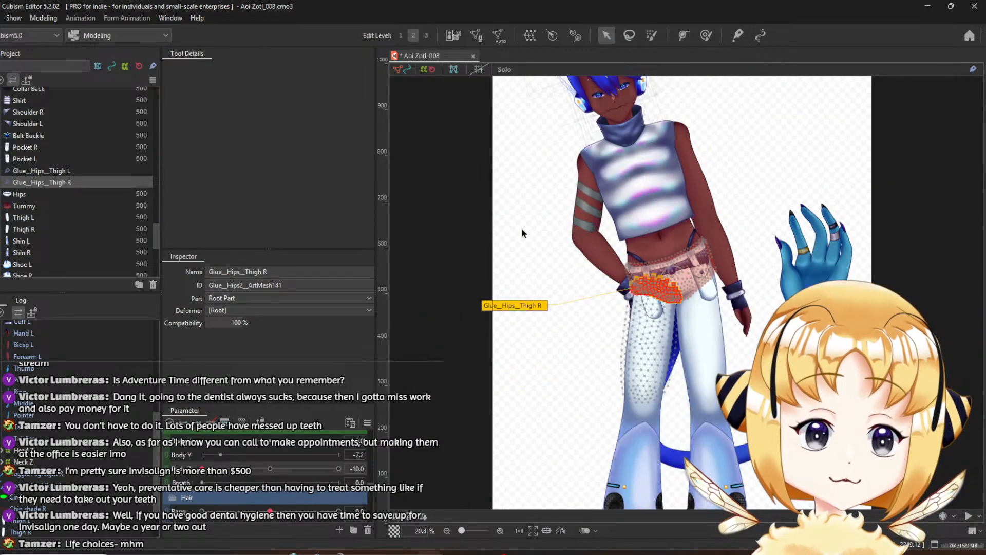
pyautogui.click(522, 229)
pyautogui.scroll(2, 695, 291)
pyautogui.scroll(10, 695, 291)
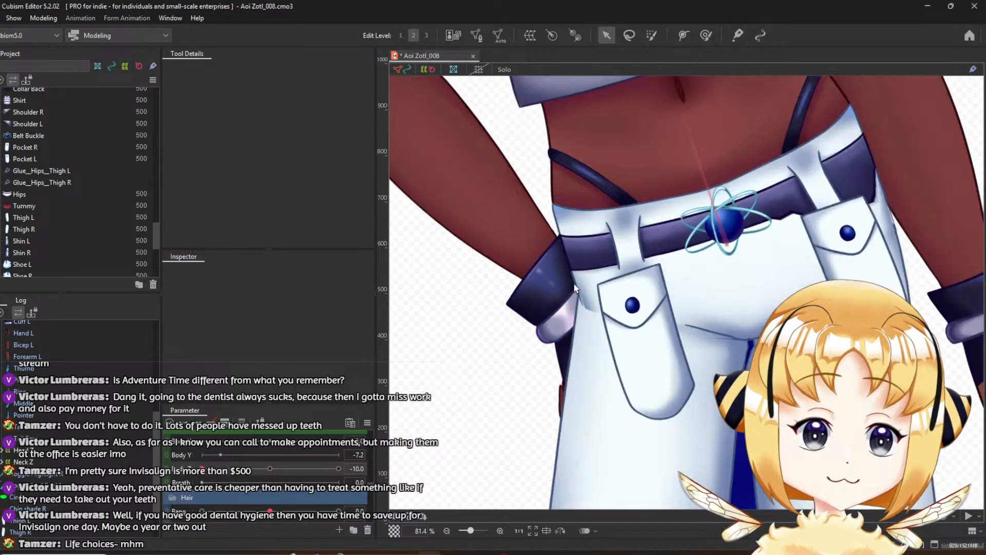
pyautogui.scroll(-2, 607, 306)
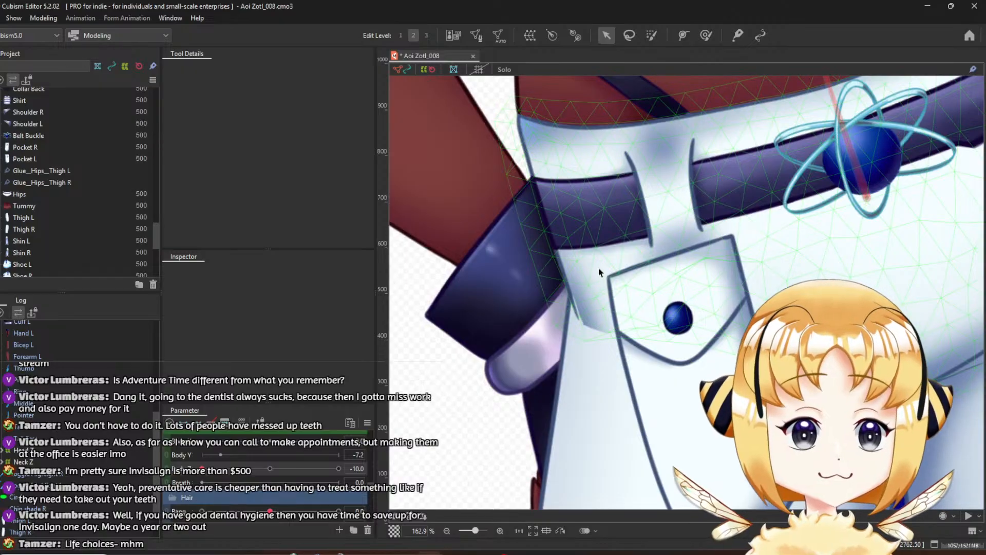
pyautogui.moveTo(203, 468)
pyautogui.mouseDown()
pyautogui.moveTo(291, 457)
pyautogui.moveTo(220, 493)
pyautogui.moveTo(205, 481)
pyautogui.mouseUp()
pyautogui.scroll(-8, 754, 304)
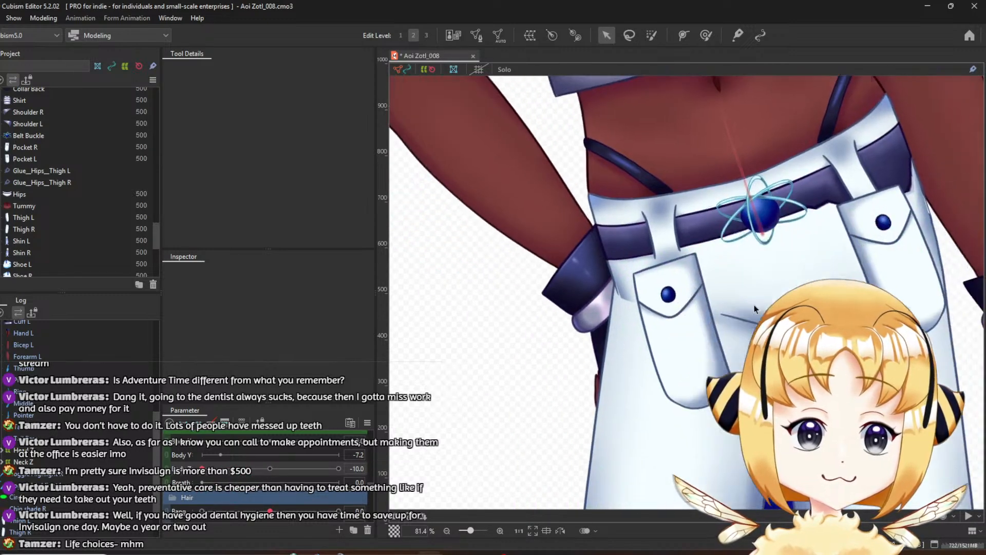
pyautogui.scroll(1, 776, 362)
pyautogui.scroll(-2, 776, 363)
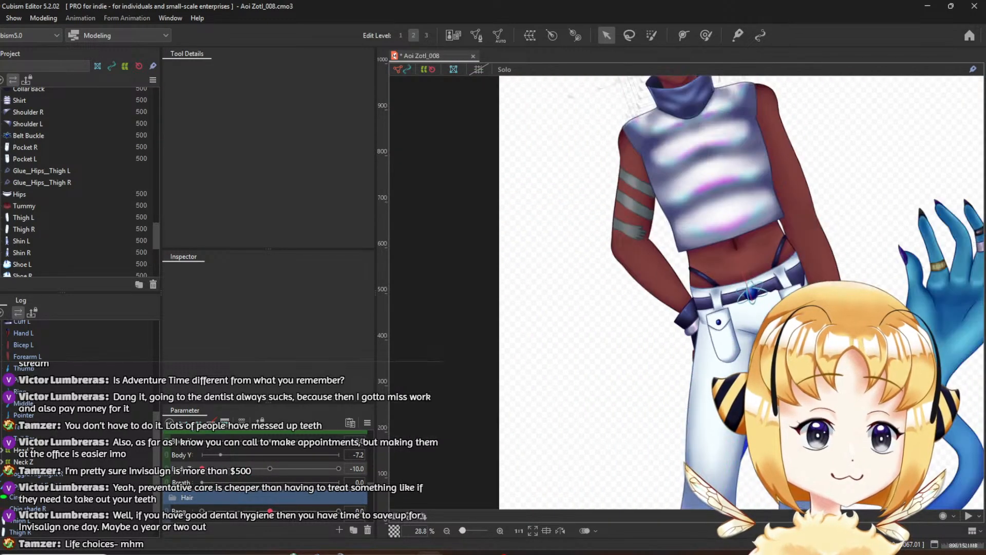
pyautogui.scroll(1, 740, 349)
pyautogui.scroll(2, 704, 356)
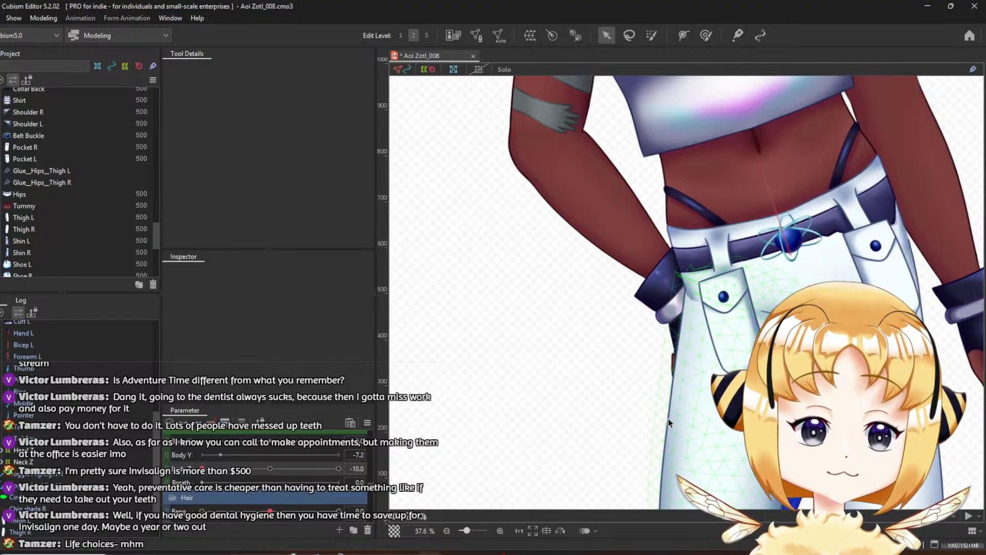
# Check how the hips and thigh deform together at Body Z 10 and -10, then return Body Z to 0
pyautogui.click(268, 469)
pyautogui.moveTo(267, 470); pyautogui.dragTo(344, 465)
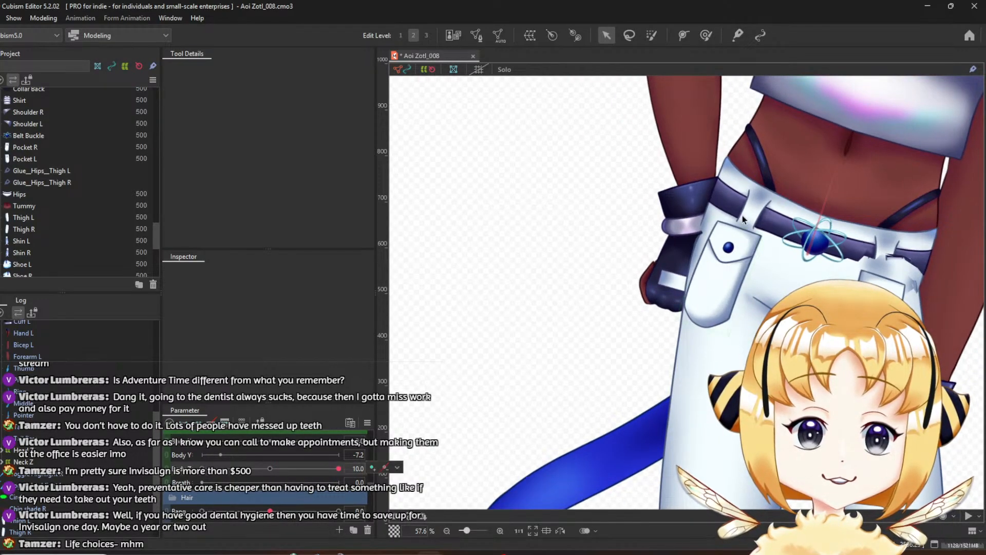
pyautogui.scroll(6, 716, 226)
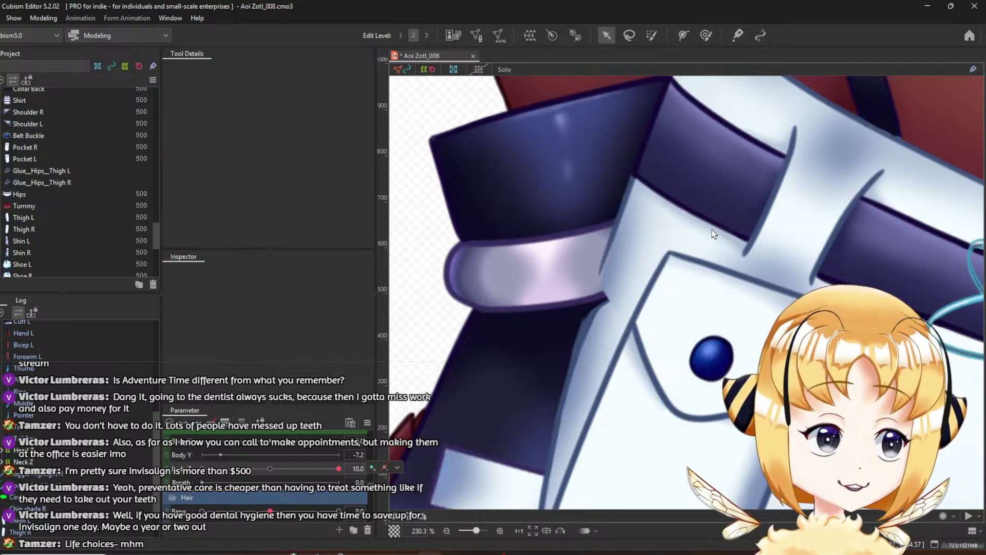
pyautogui.scroll(-3, 713, 235)
pyautogui.scroll(-4, 712, 236)
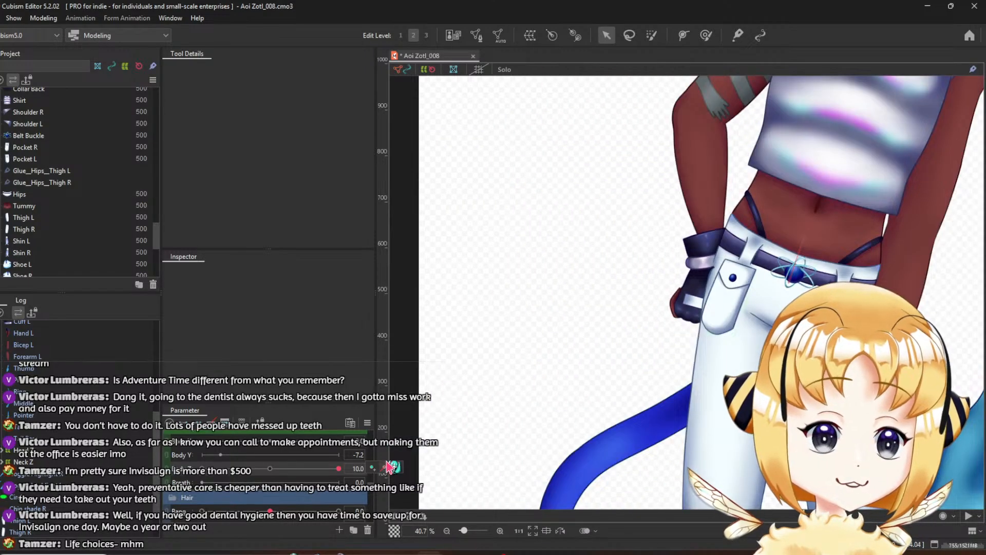
pyautogui.moveTo(338, 469); pyautogui.dragTo(169, 492)
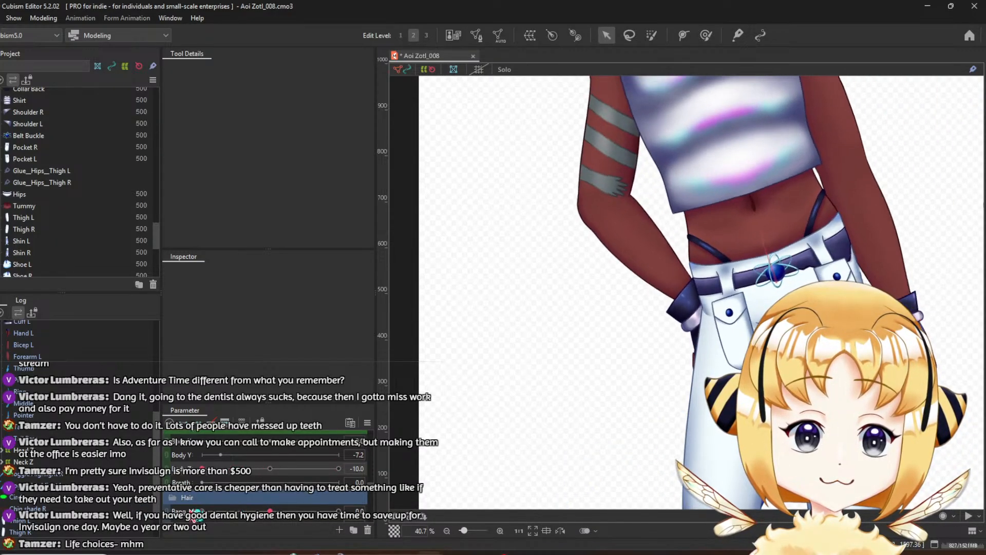
pyautogui.scroll(2, 828, 302)
pyautogui.moveTo(802, 304); pyautogui.dragTo(798, 354)
pyautogui.scroll(2, 721, 360)
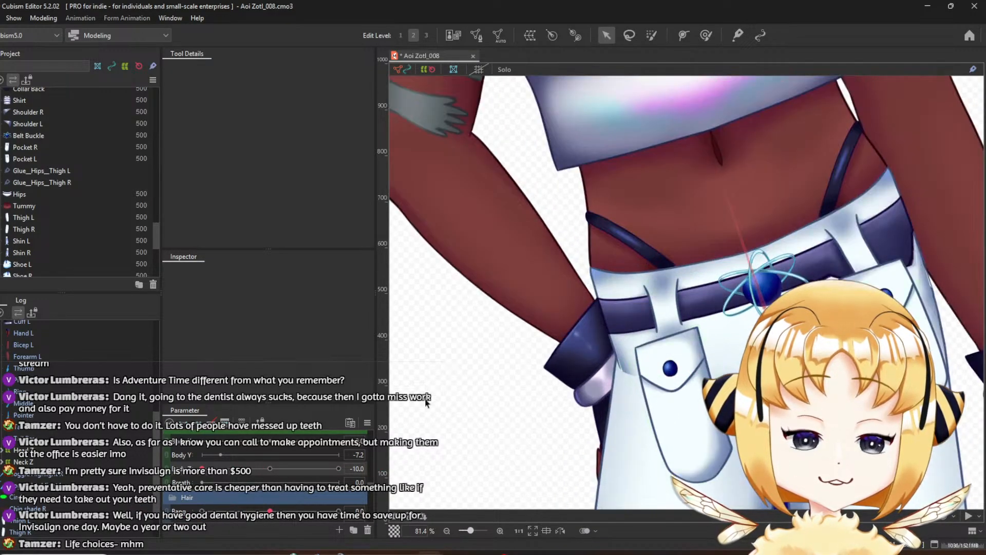
pyautogui.click(269, 469)
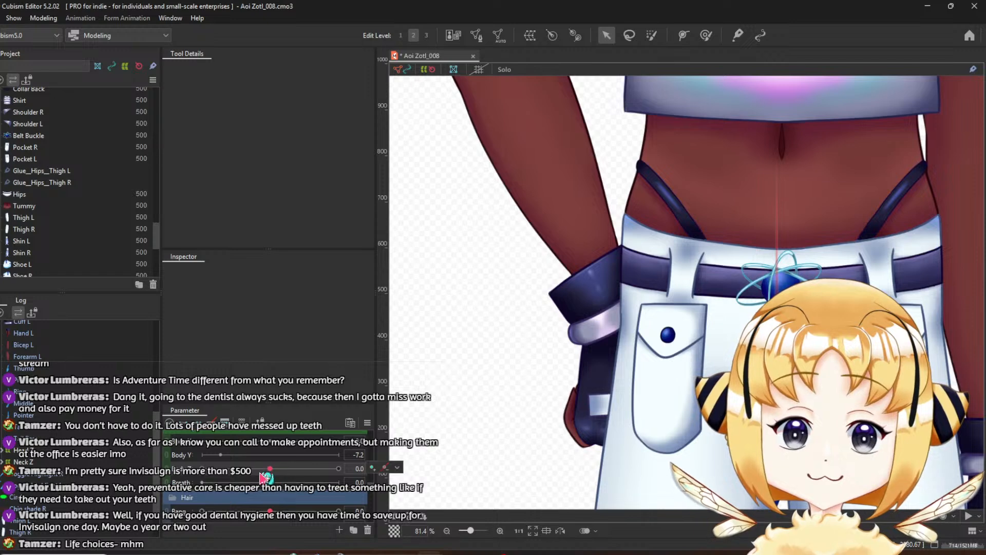
# Select the Hips and Thigh R glue and set Body Z to -10 with the Pocket R area in view
pyautogui.click(37, 182)
pyautogui.scroll(2, 745, 256)
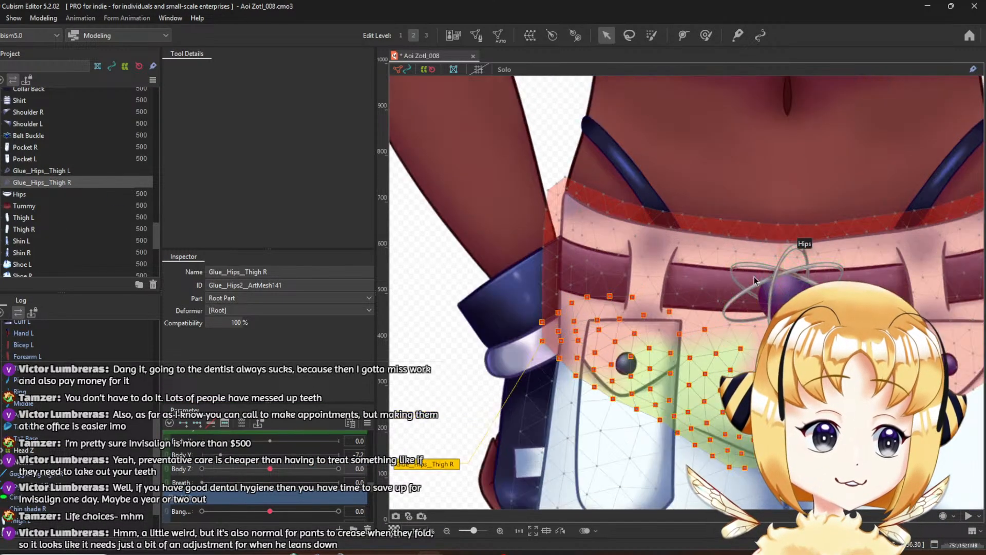
pyautogui.scroll(2, 737, 264)
pyautogui.moveTo(613, 363); pyautogui.dragTo(664, 320)
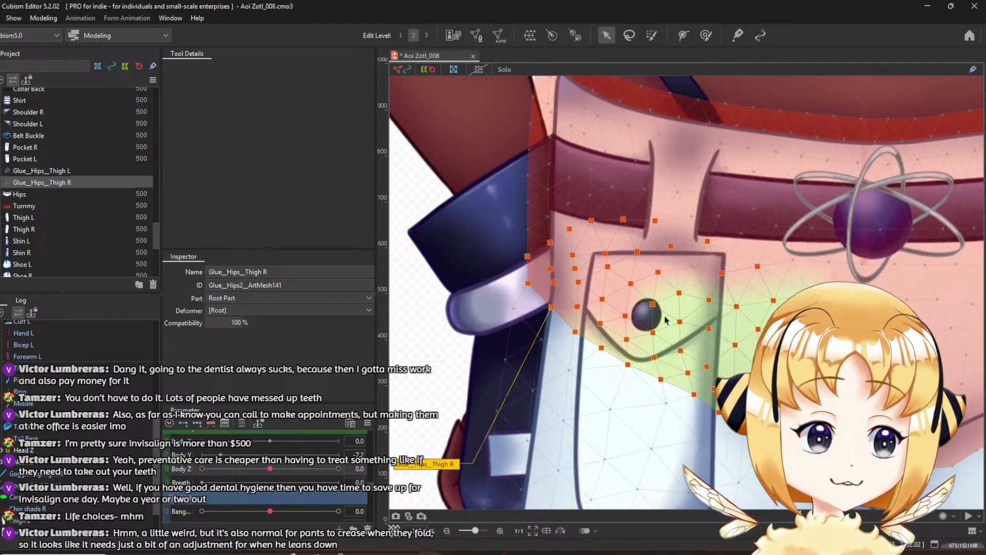
pyautogui.moveTo(271, 469); pyautogui.dragTo(206, 480)
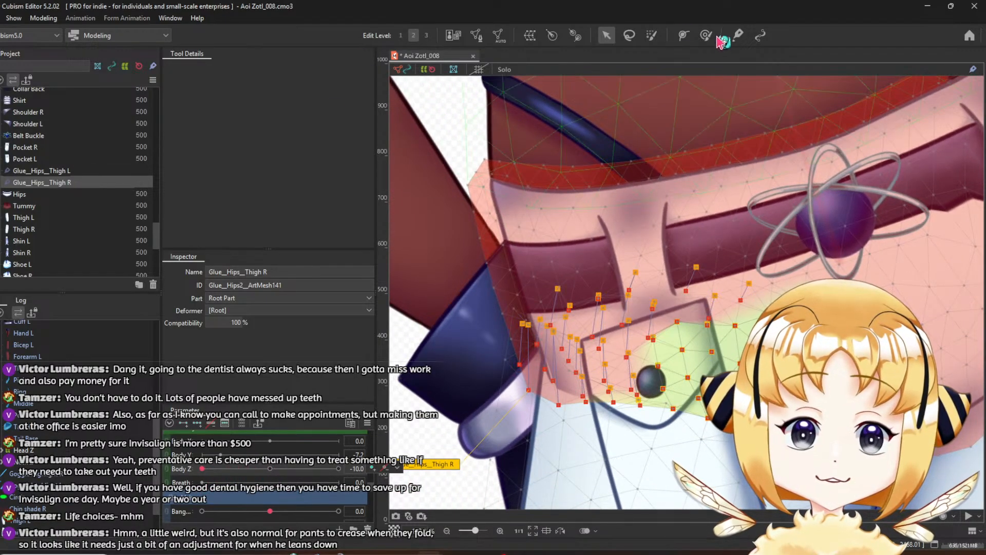
# Try the Hips-side and Thigh R-side glue weight brushes on the outer hip corner, comparing the different brush modes
pyautogui.click(737, 35)
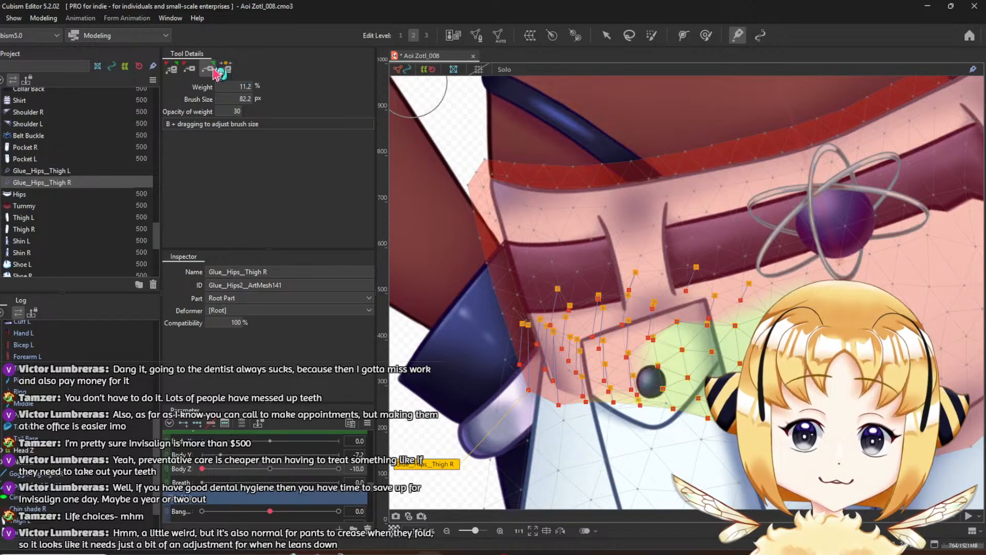
pyautogui.click(212, 70)
pyautogui.click(171, 68)
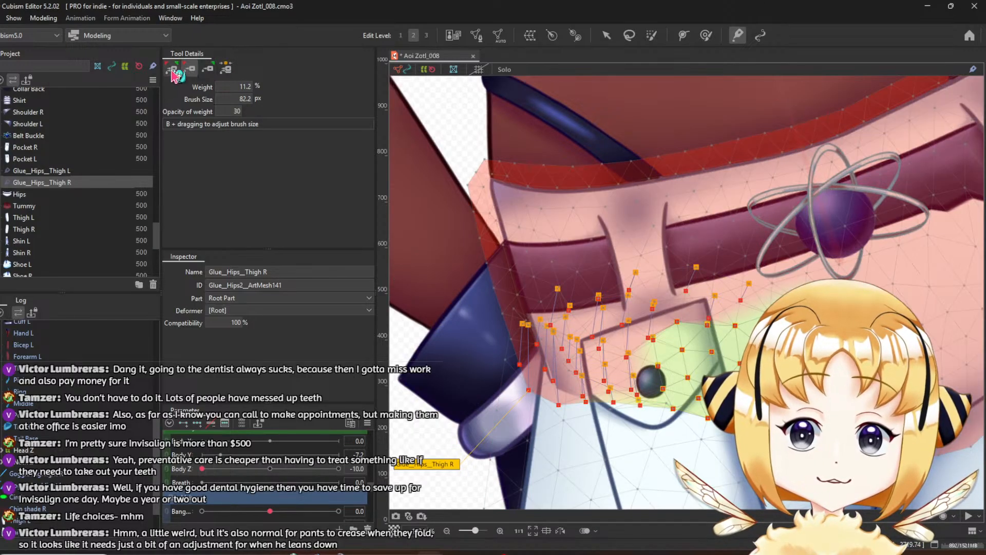
pyautogui.click(225, 68)
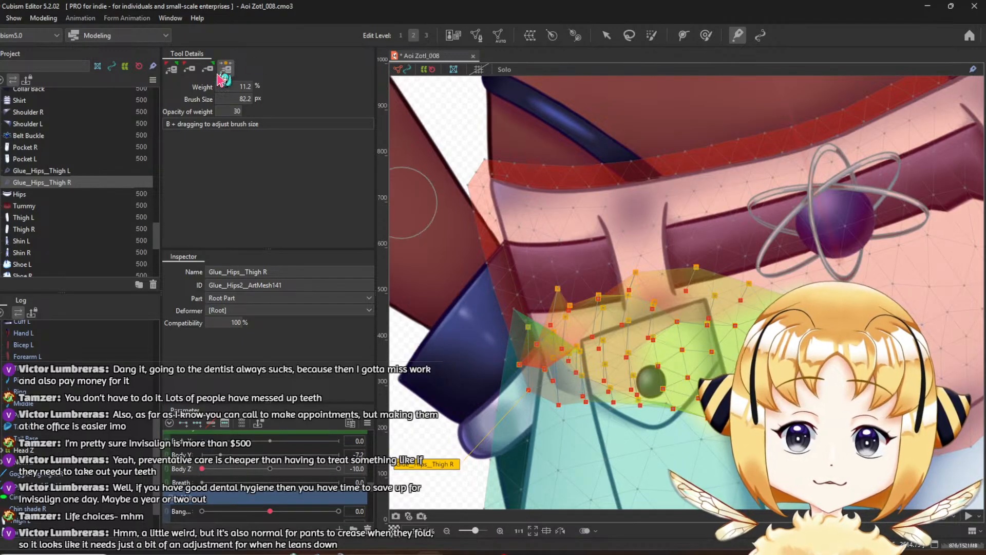
pyautogui.click(194, 71)
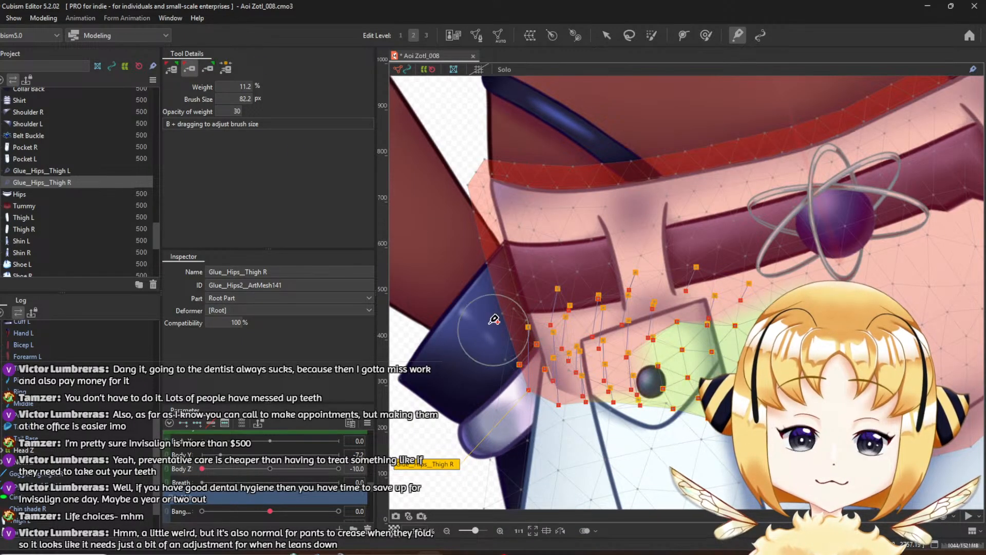
pyautogui.click(208, 71)
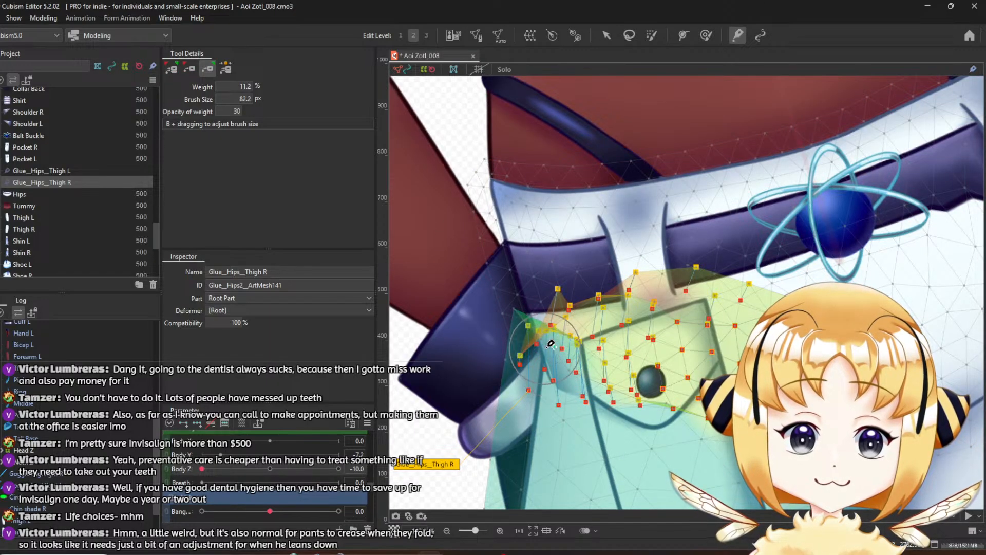
# Switch to the brush affecting both meshes, undo the earlier strokes and try repainting the outer hip corner's glue weights, undoing unwanted strokes
pyautogui.click(173, 72)
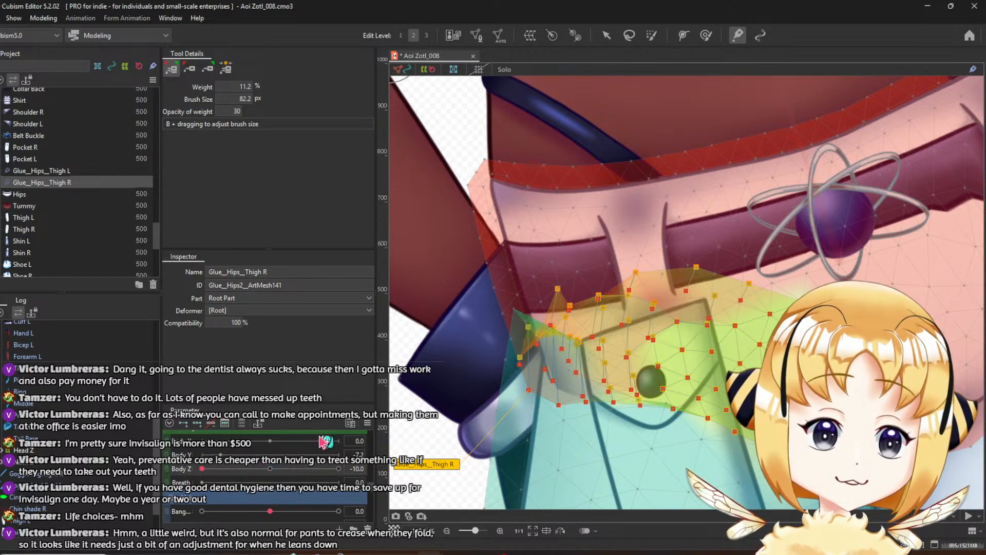
pyautogui.hotkey('ctrl', 'z')
pyautogui.hotkey('ctrl', 'z')
pyautogui.hotkey('ctrl', 'z')
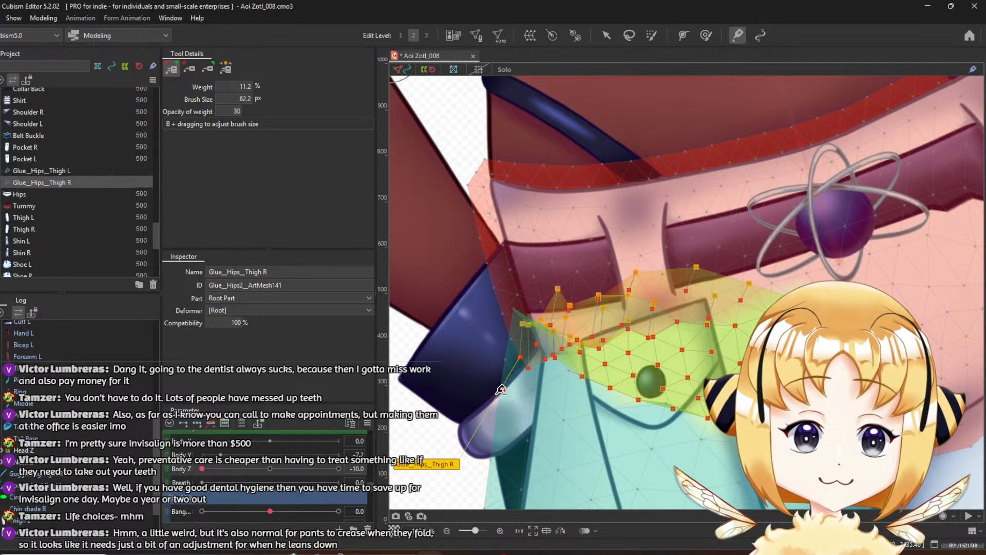
pyautogui.moveTo(501, 390); pyautogui.dragTo(502, 390)
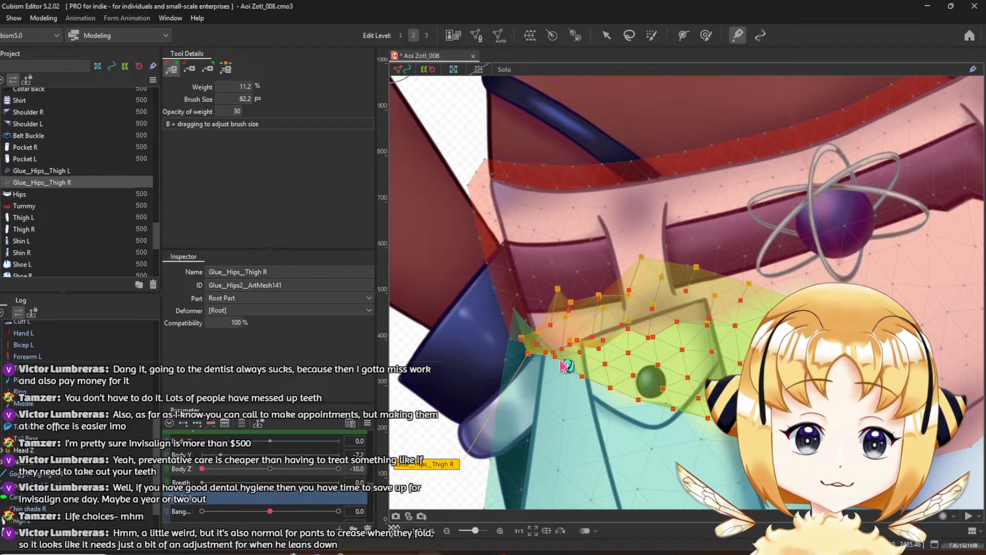
pyautogui.hotkey('ctrl', 'z')
pyautogui.hotkey('ctrl', 'z')
pyautogui.hotkey('ctrl', 'z')
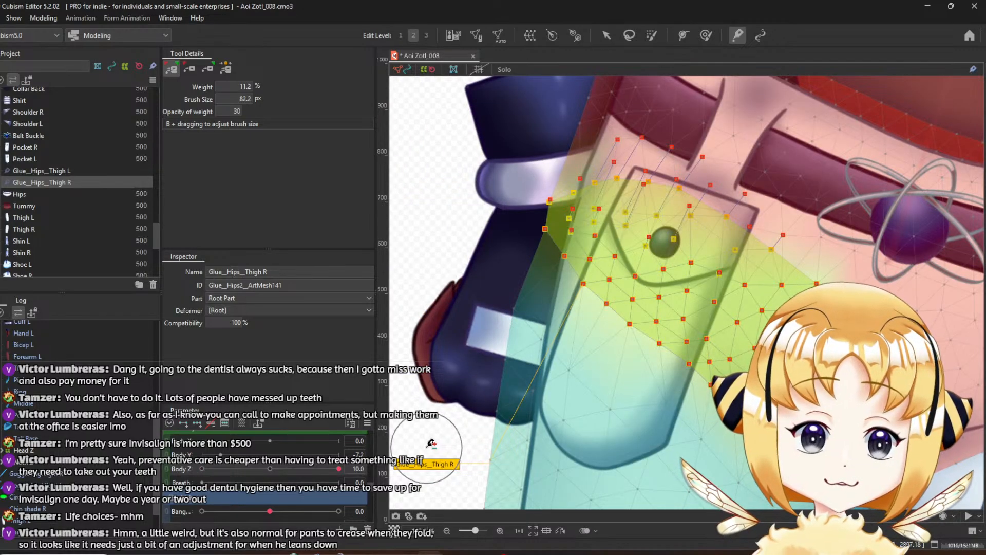
# Leave weight painting, deselect the glue and inspect the seam around Pocket R with Body Z at 10
pyautogui.scroll(2, 589, 251)
pyautogui.scroll(-5, 588, 252)
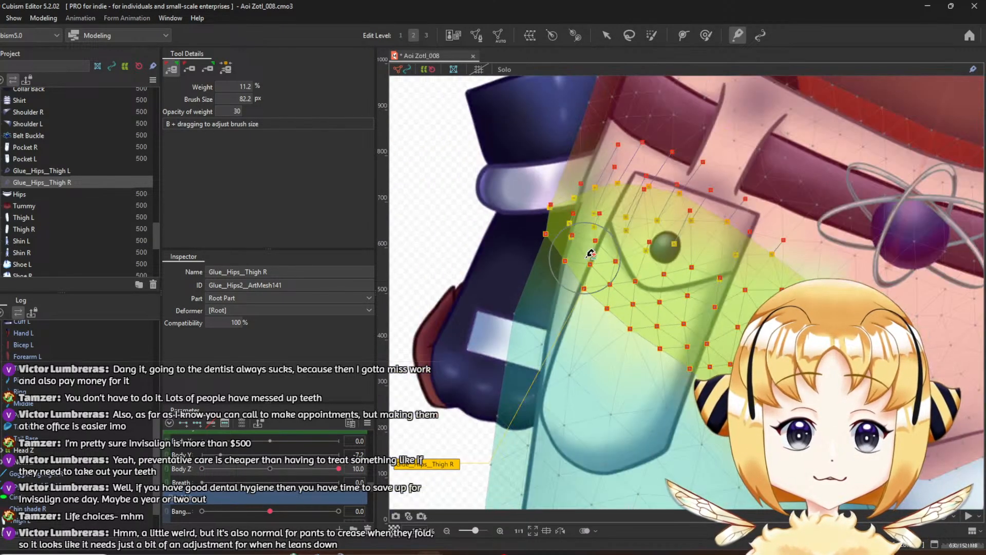
pyautogui.click(610, 37)
pyautogui.click(489, 144)
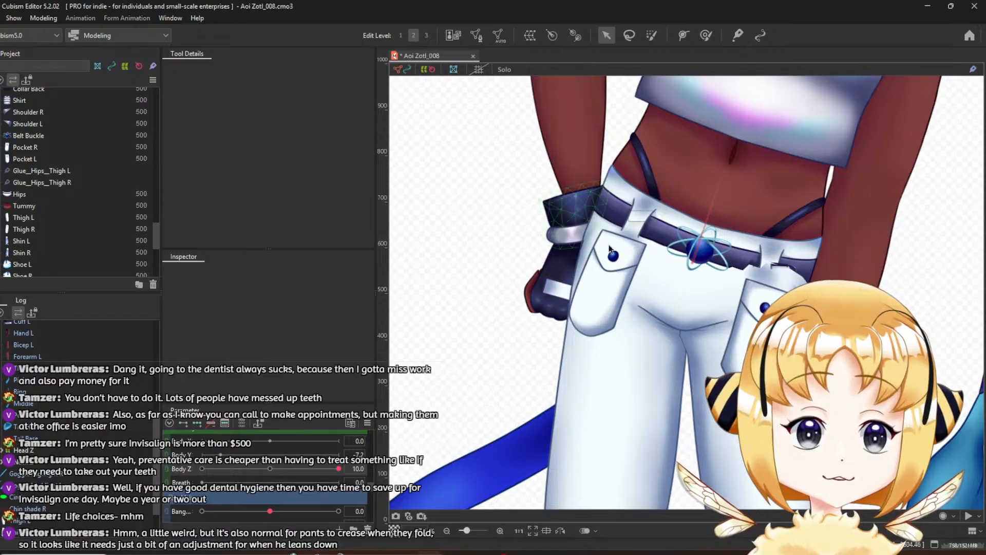
pyautogui.scroll(5, 609, 248)
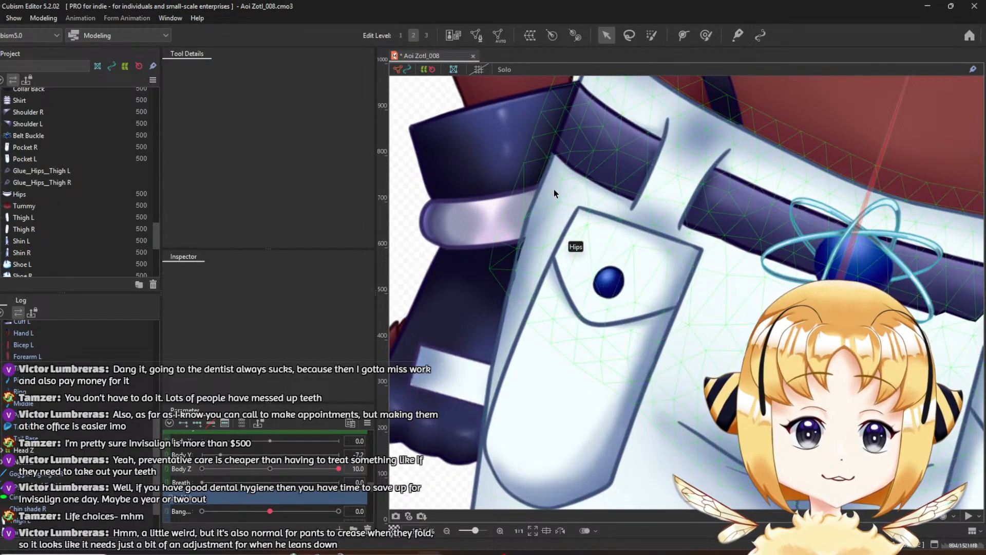
pyautogui.scroll(-2, 554, 189)
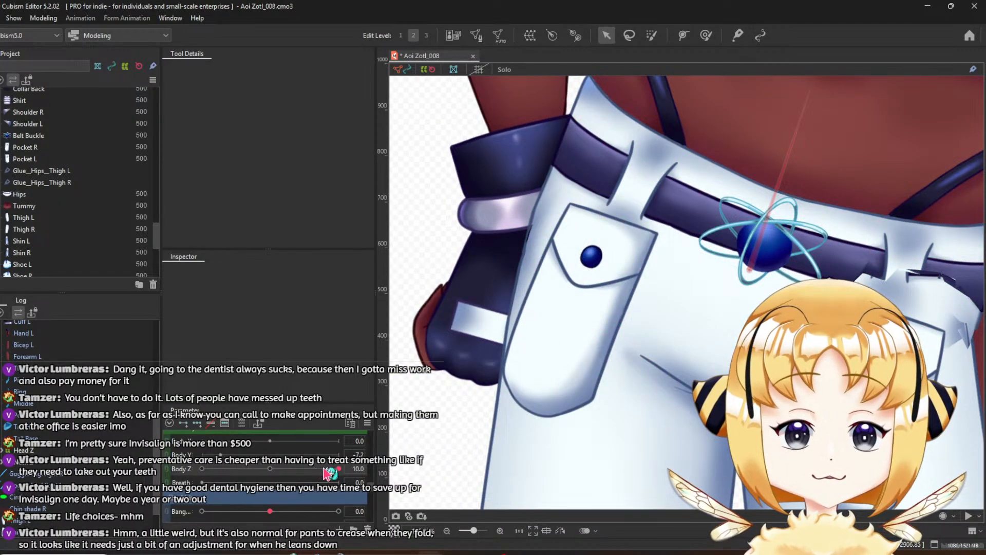
# Set Body Z to -10 and inspect the Hips and Thigh R glue weights around the outer hip corner
pyautogui.moveTo(326, 470); pyautogui.dragTo(200, 519)
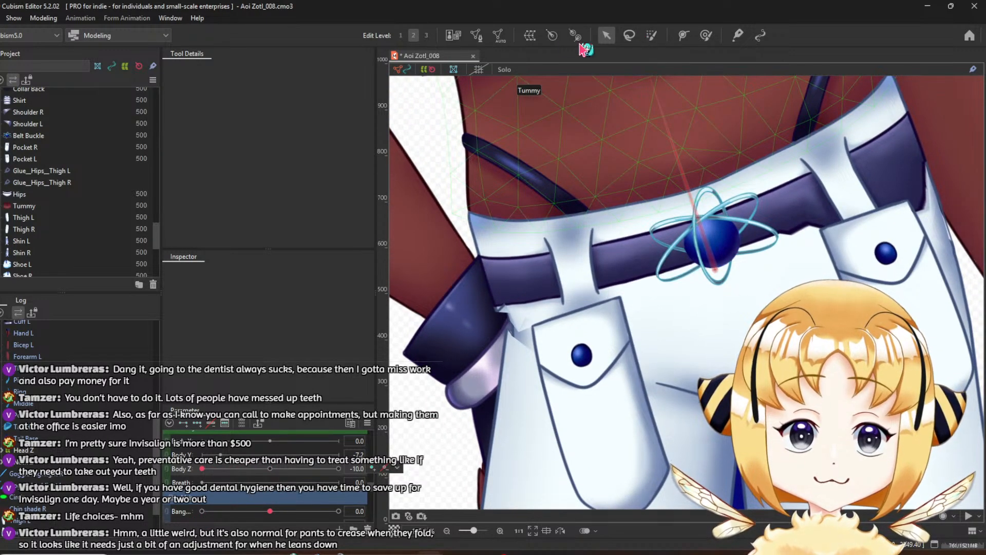
pyautogui.click(739, 37)
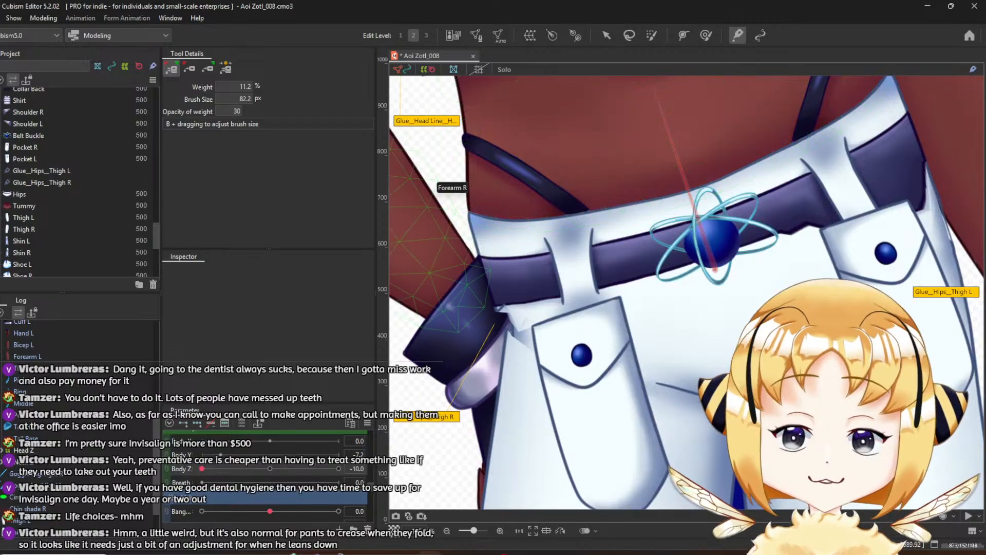
pyautogui.click(51, 170)
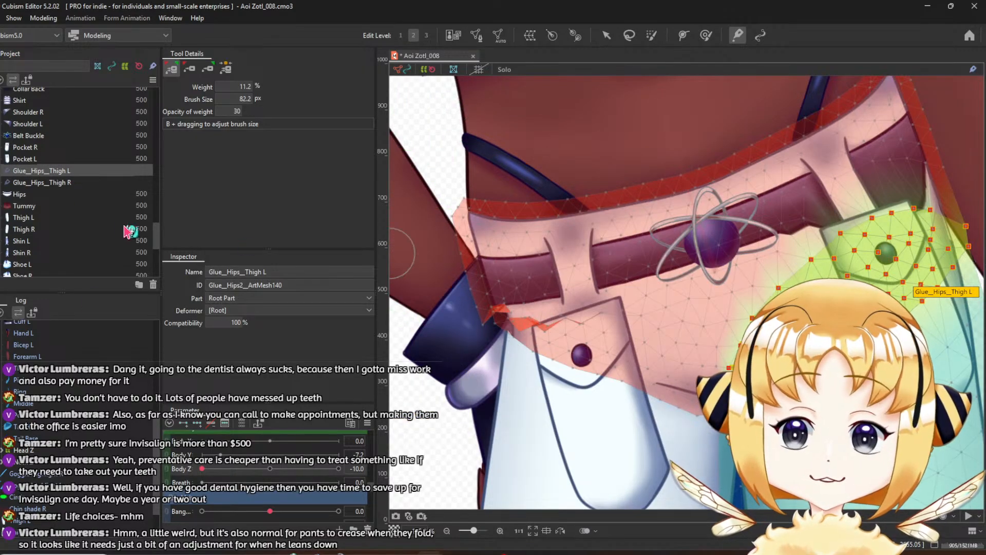
pyautogui.click(97, 182)
pyautogui.scroll(2, 491, 291)
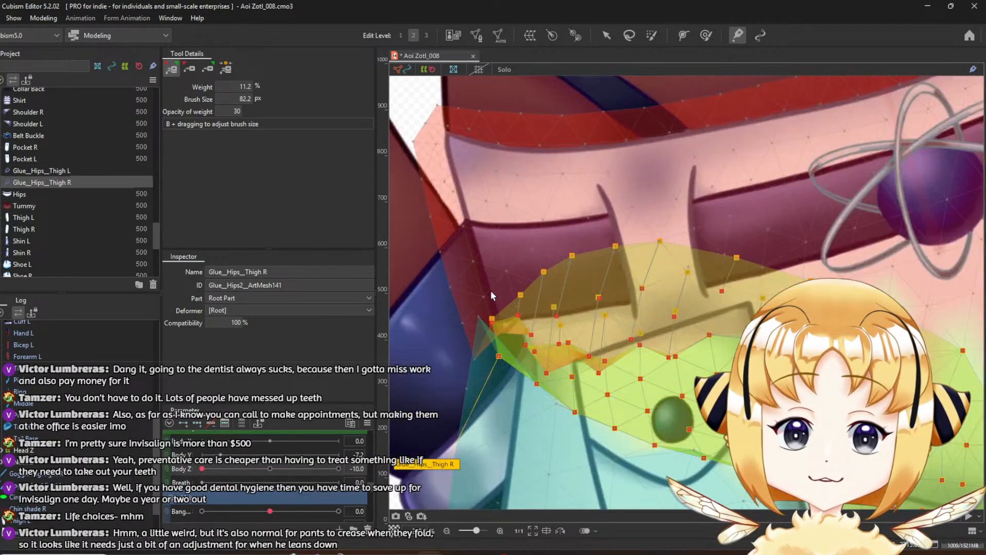
# Reset Body Z to 0 and open the Hips and Thigh R meshes together for mesh editing
pyautogui.click(274, 474)
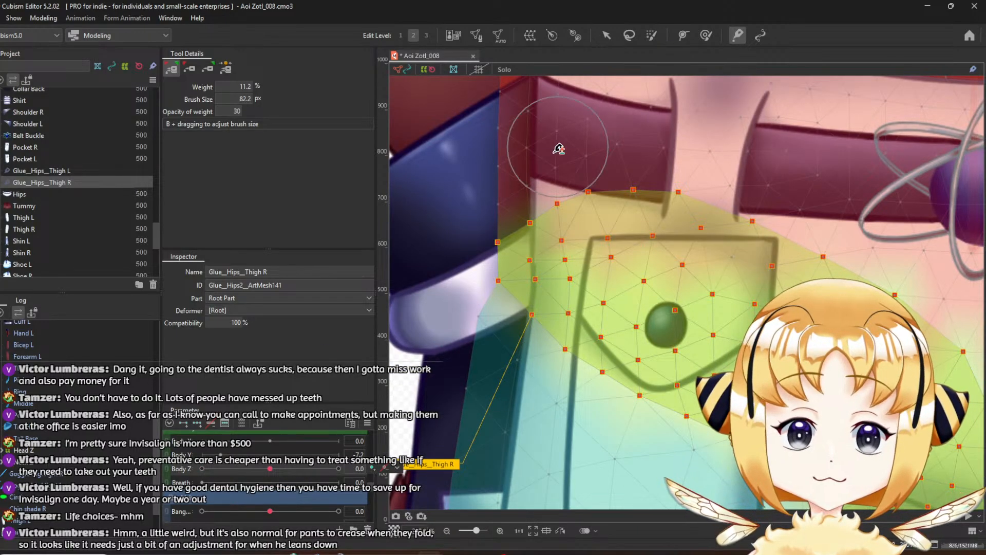
pyautogui.click(482, 44)
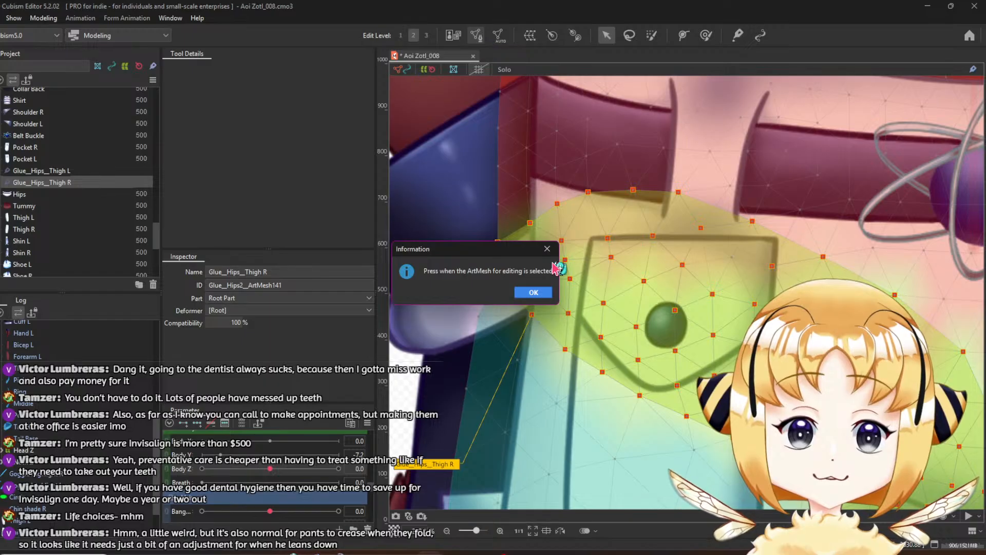
pyautogui.click(534, 292)
pyautogui.click(45, 195)
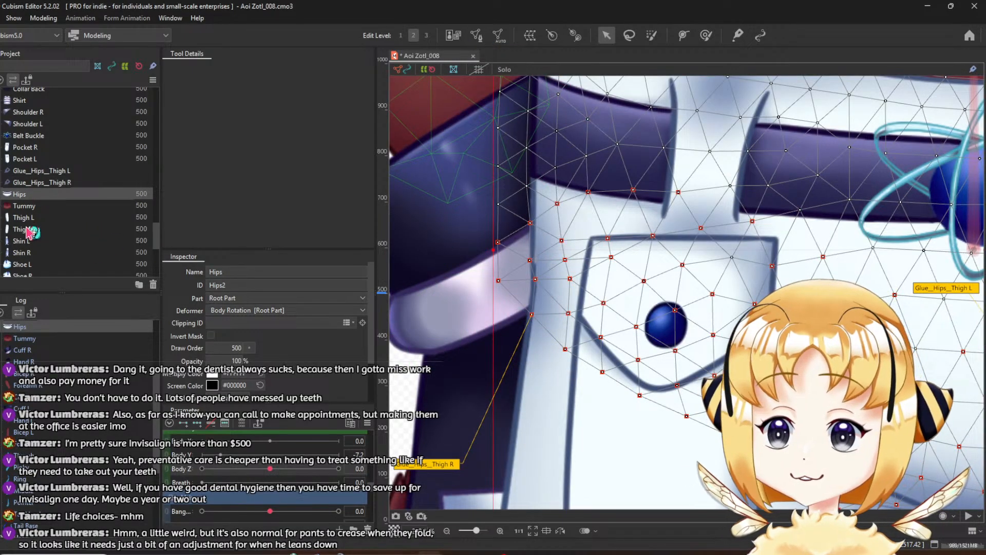
pyautogui.keyDown('ctrl'); pyautogui.click(26, 219); pyautogui.keyUp('ctrl')
pyautogui.keyDown('ctrl'); pyautogui.click(27, 220); pyautogui.keyUp('ctrl')
pyautogui.keyDown('ctrl'); pyautogui.click(33, 227); pyautogui.keyUp('ctrl')
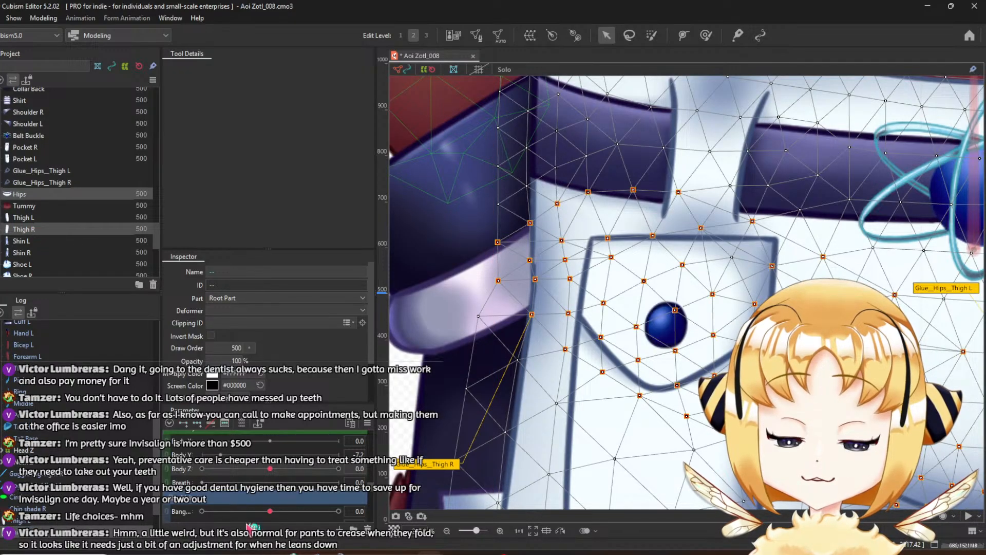
pyautogui.moveTo(270, 474)
pyautogui.mouseDown()
pyautogui.moveTo(265, 458)
pyautogui.moveTo(270, 469)
pyautogui.mouseUp()
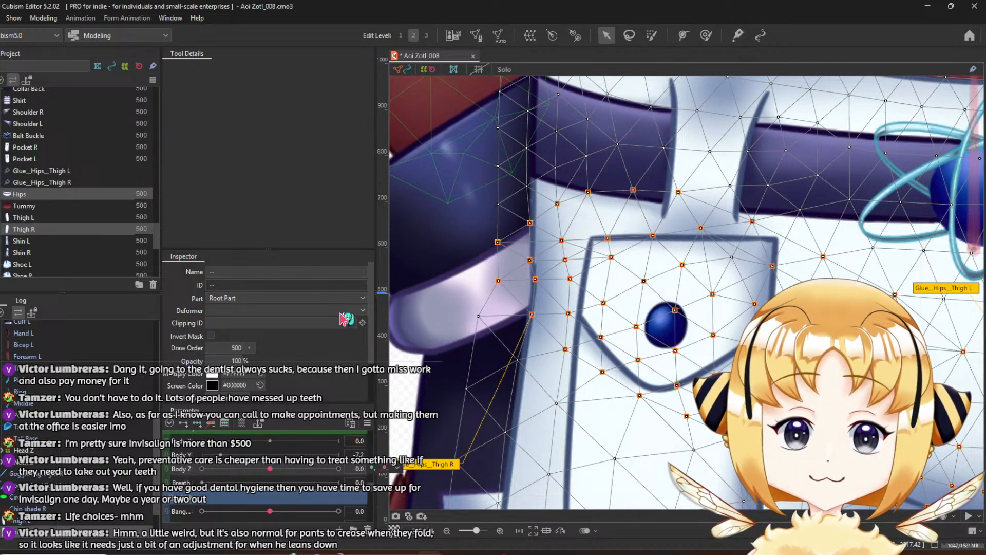
pyautogui.click(493, 38)
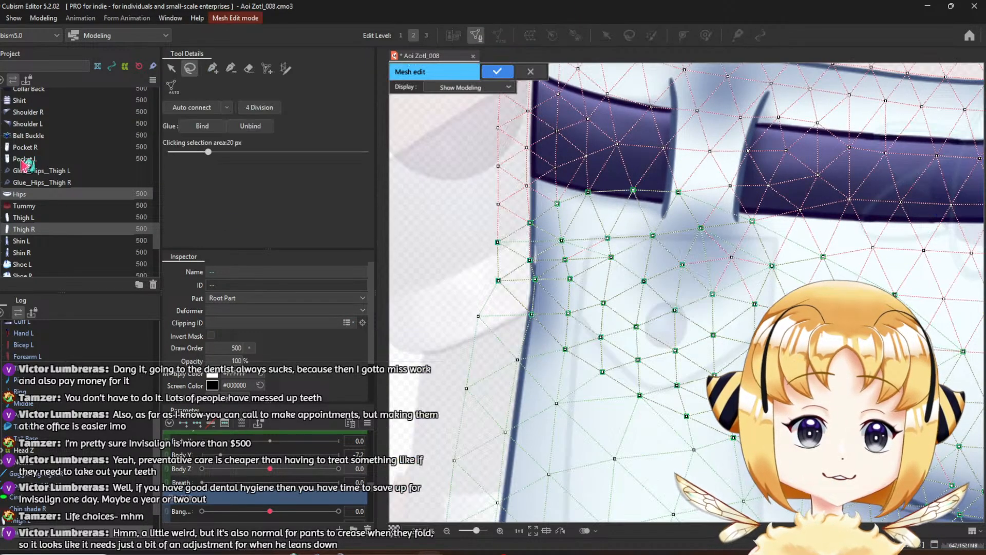
# Add two vertices above the upper outer corner of Thigh R's mesh and connect them automatically to the existing vertices
pyautogui.click(39, 230)
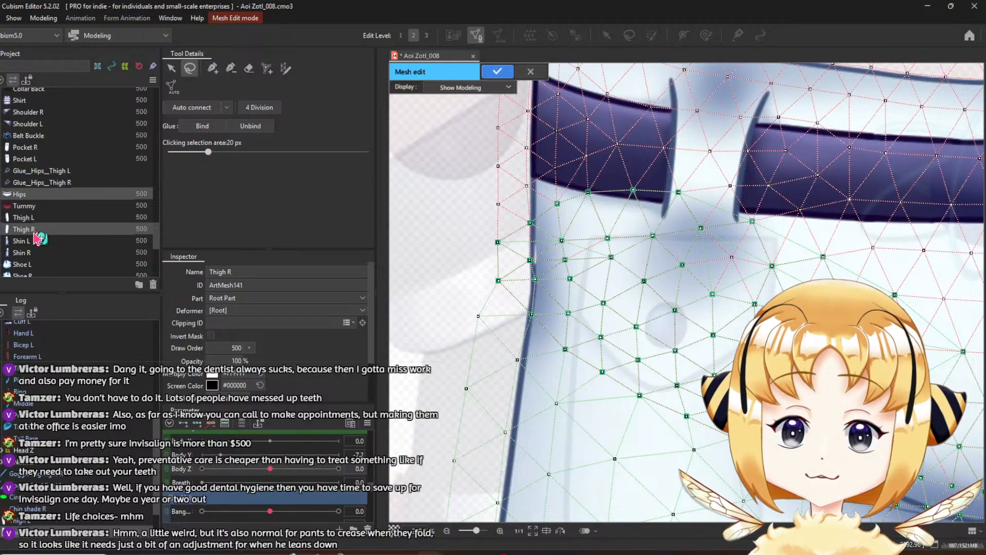
pyautogui.click(173, 70)
pyautogui.click(557, 252)
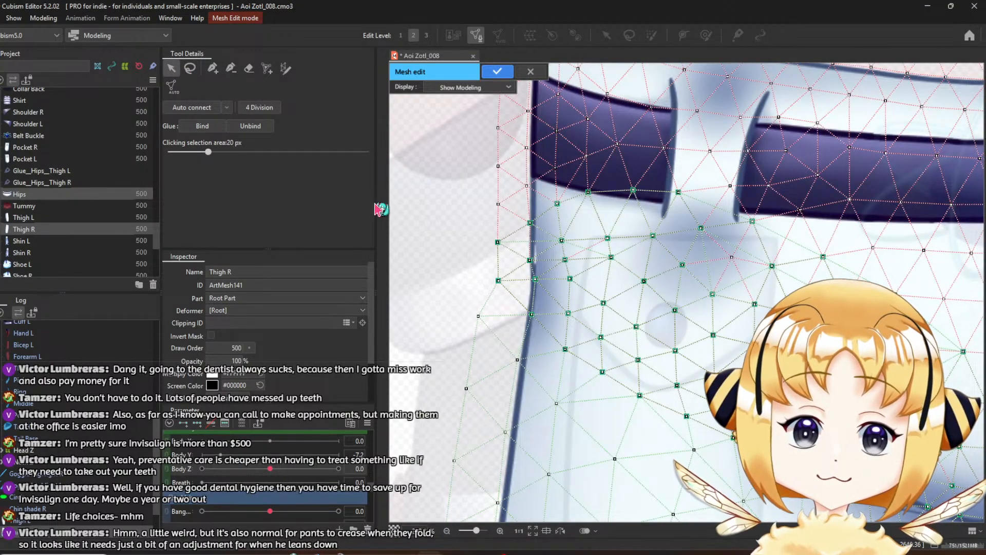
pyautogui.press('h')
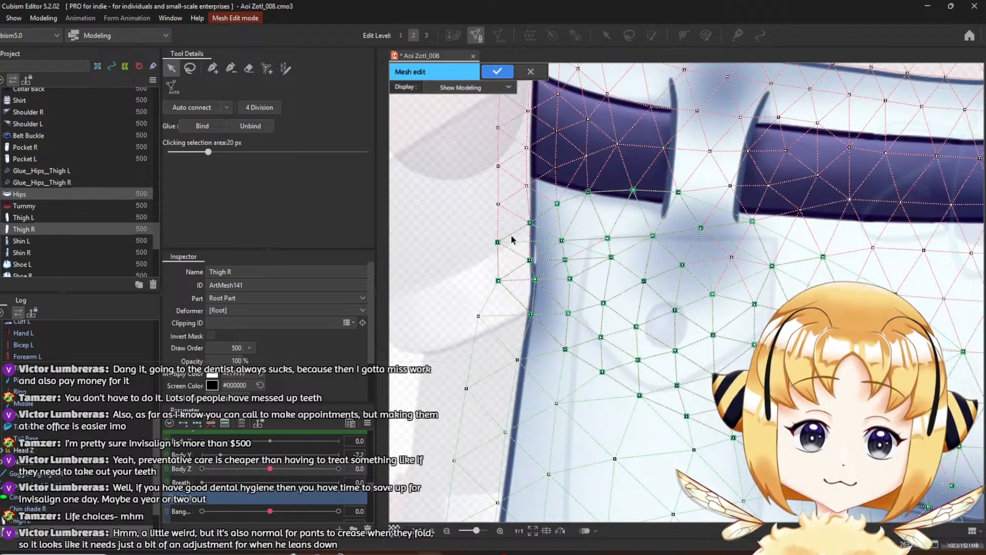
pyautogui.press('h')
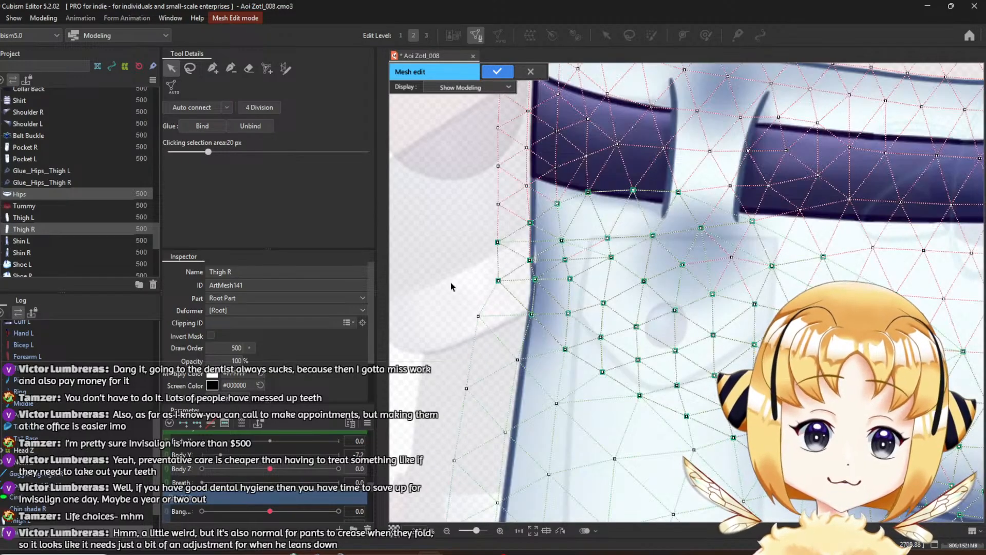
pyautogui.press('h')
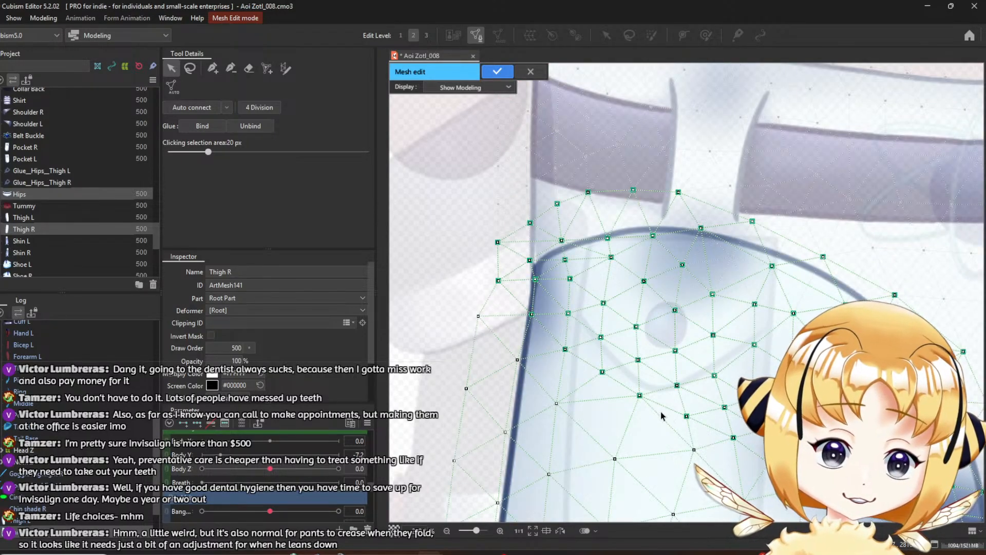
pyautogui.click(213, 68)
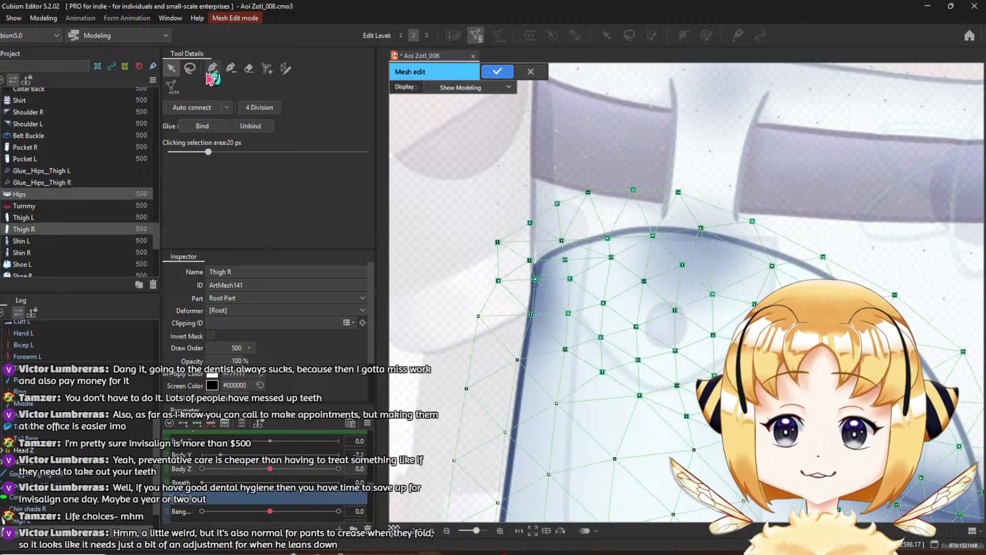
pyautogui.click(498, 241)
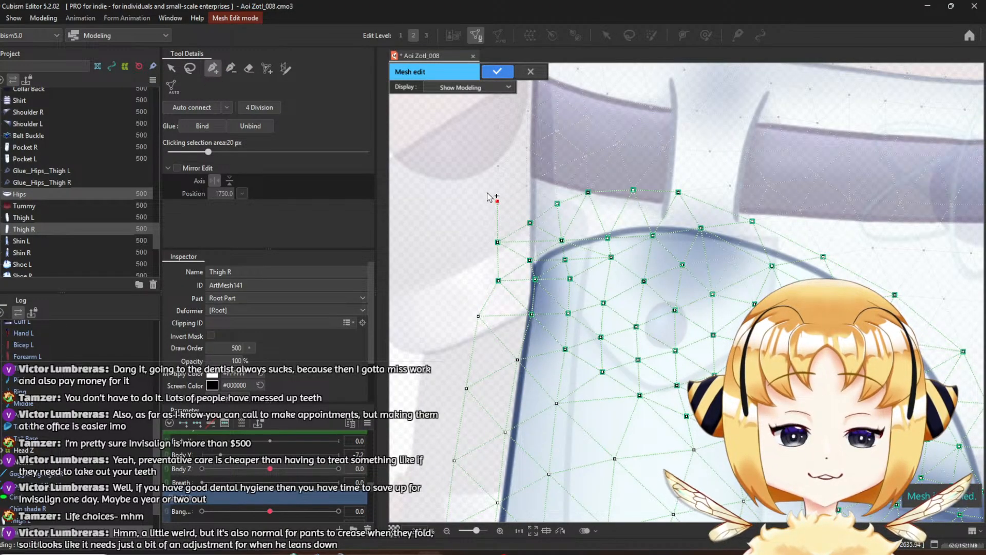
pyautogui.scroll(-2, 530, 194)
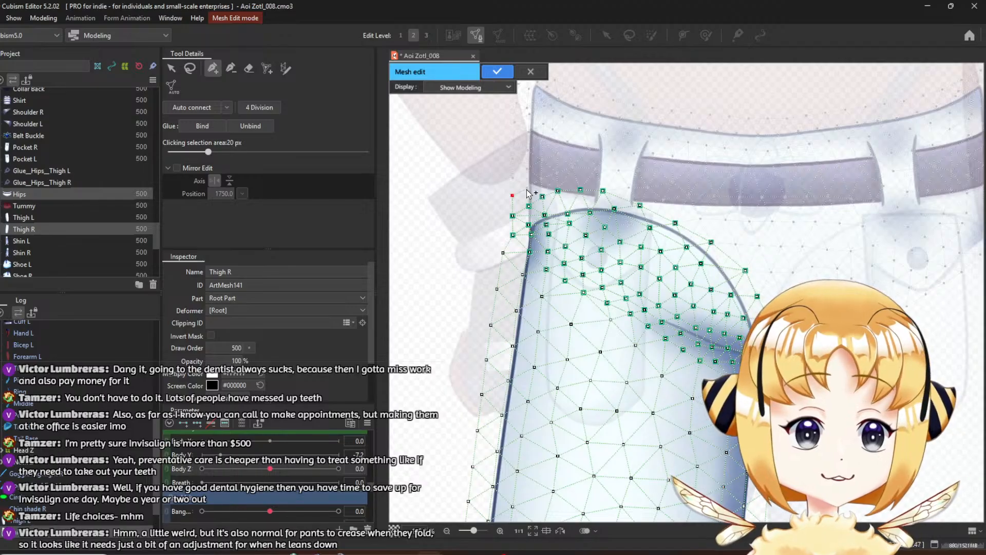
pyautogui.scroll(4, 548, 195)
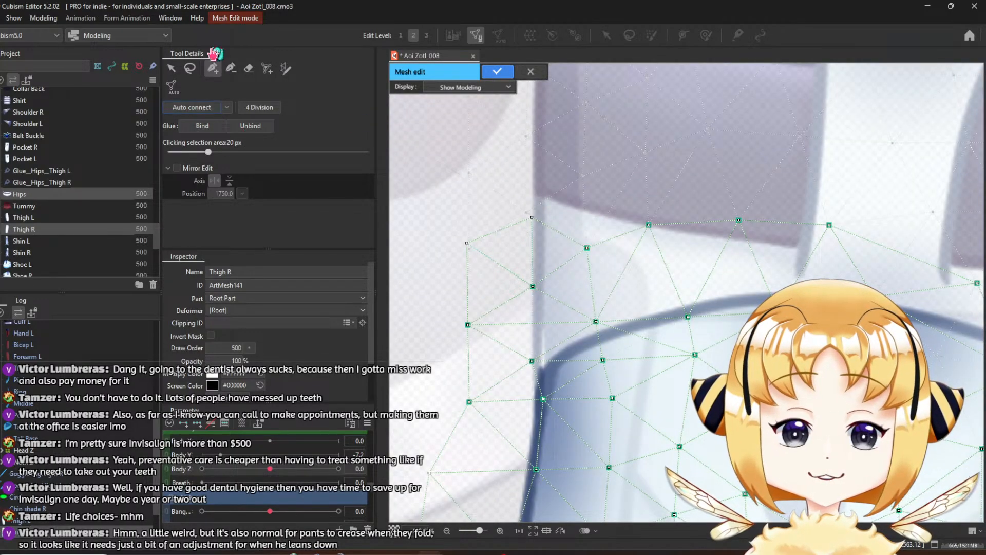
# Bind the two new Thigh R vertices to the neighbouring Hips vertices and apply the mesh edit
pyautogui.click(172, 68)
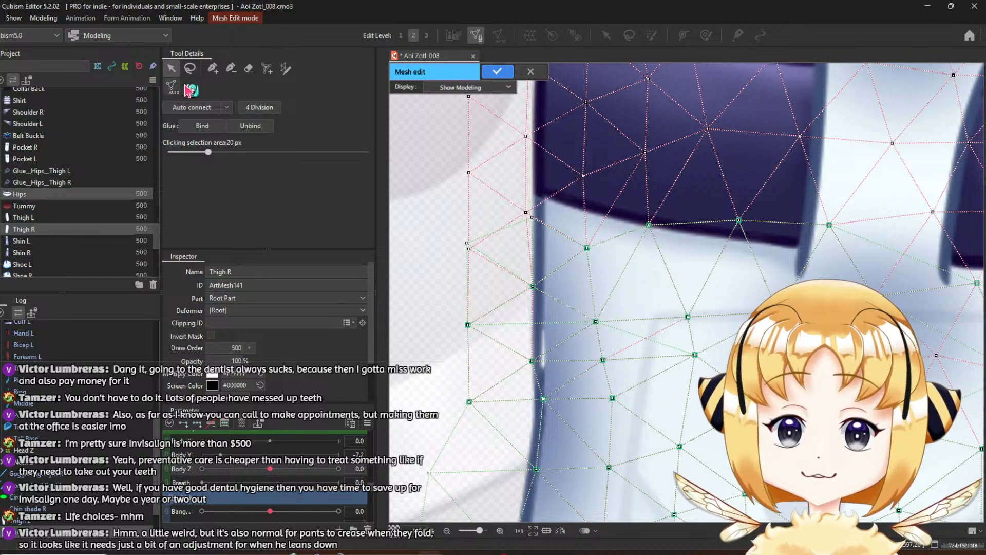
pyautogui.click(190, 68)
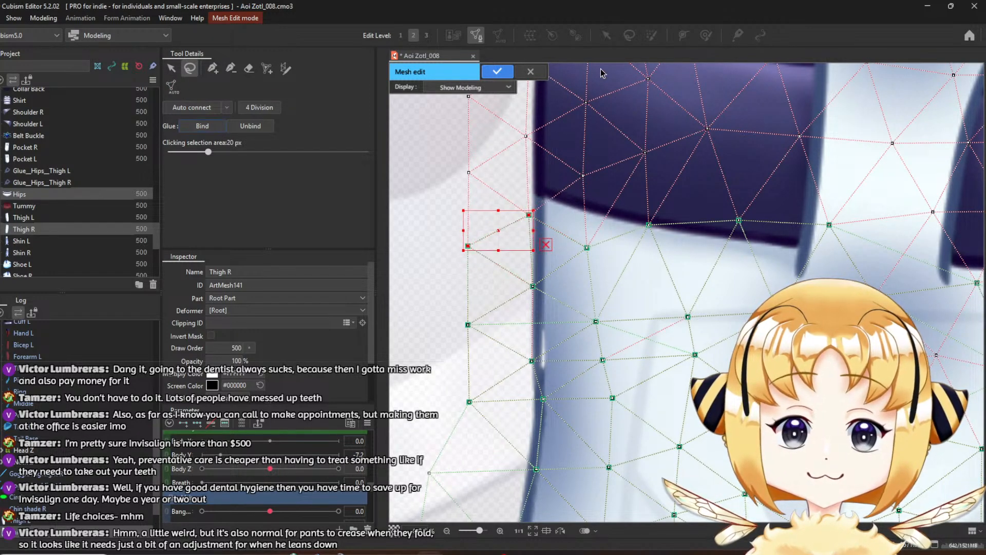
pyautogui.click(506, 72)
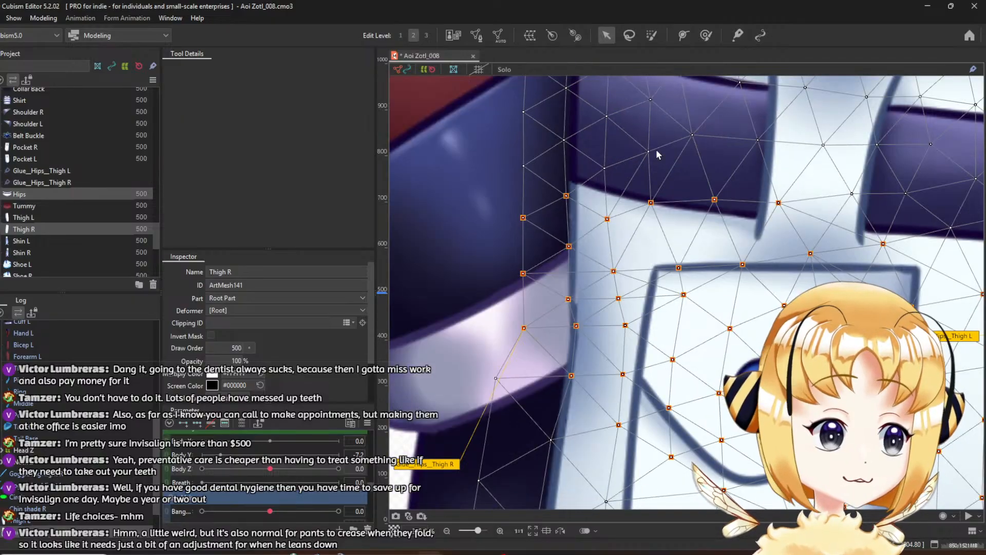
# Set Body Z to -10 and select the Hips and Thigh R glue for weight painting at the outer hip corner
pyautogui.scroll(-5, 673, 122)
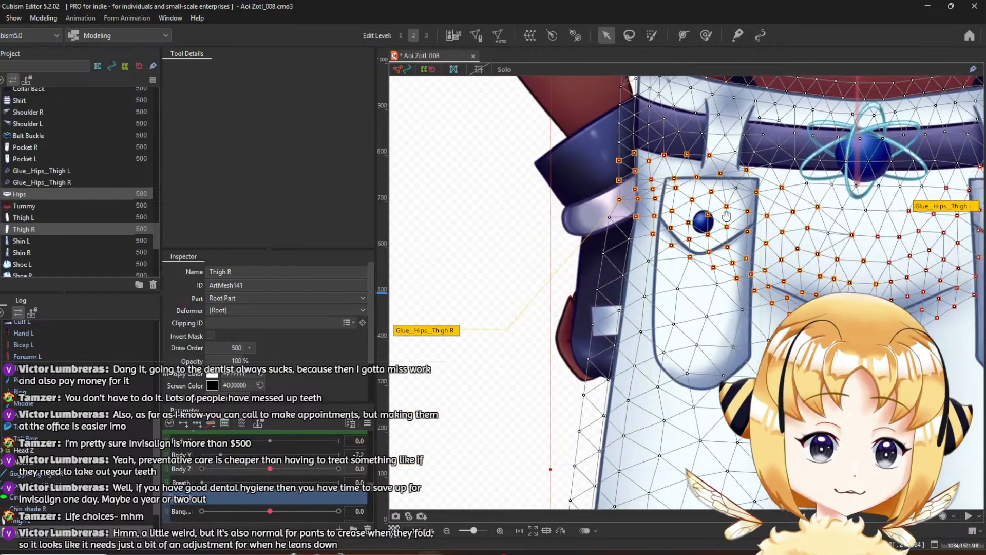
pyautogui.moveTo(270, 468); pyautogui.dragTo(207, 469)
pyautogui.scroll(5, 597, 252)
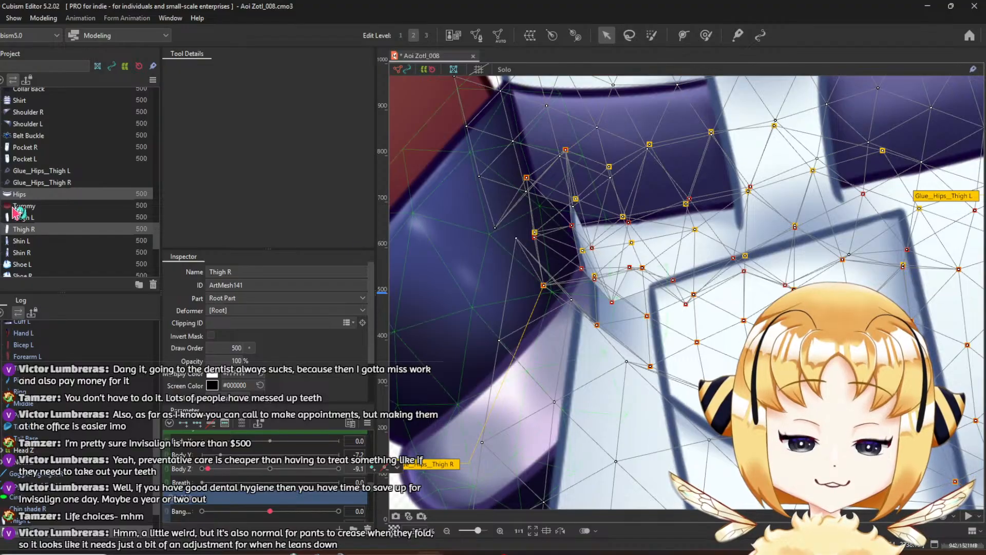
pyautogui.moveTo(221, 475); pyautogui.dragTo(212, 471)
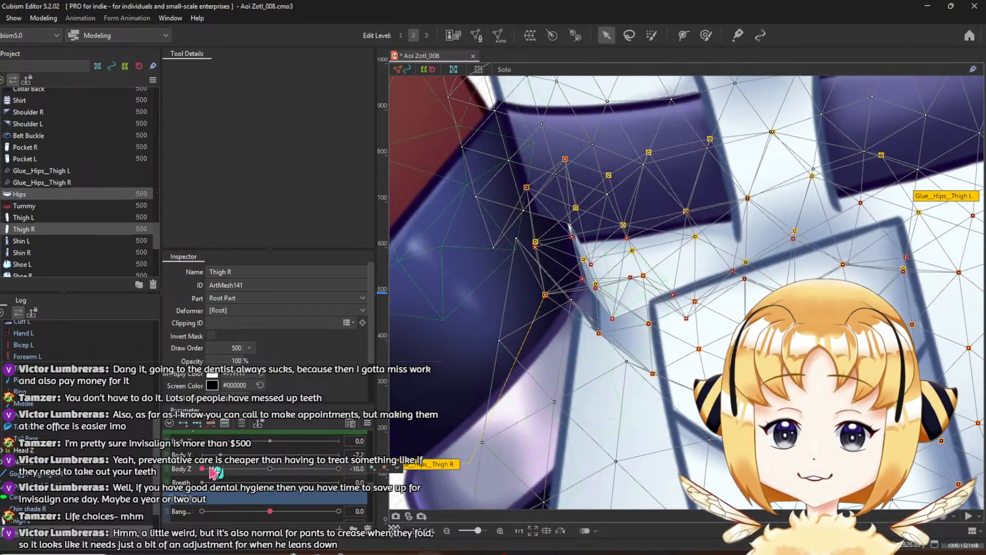
pyautogui.click(62, 171)
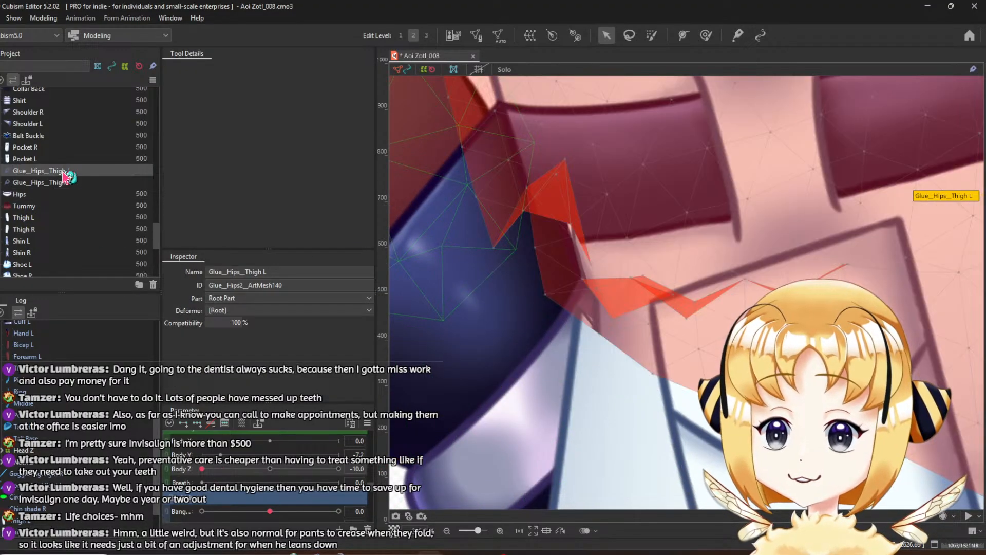
pyautogui.click(72, 184)
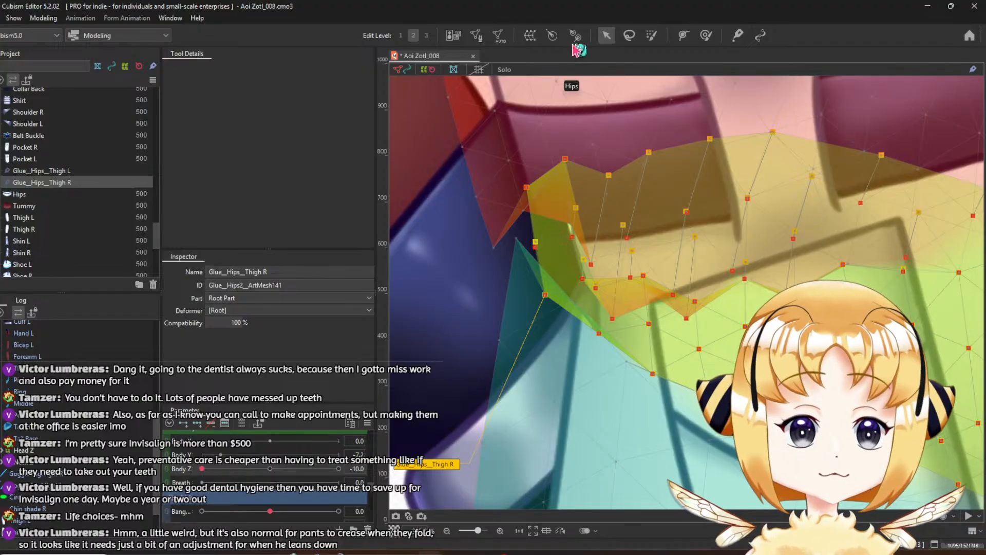
pyautogui.click(734, 39)
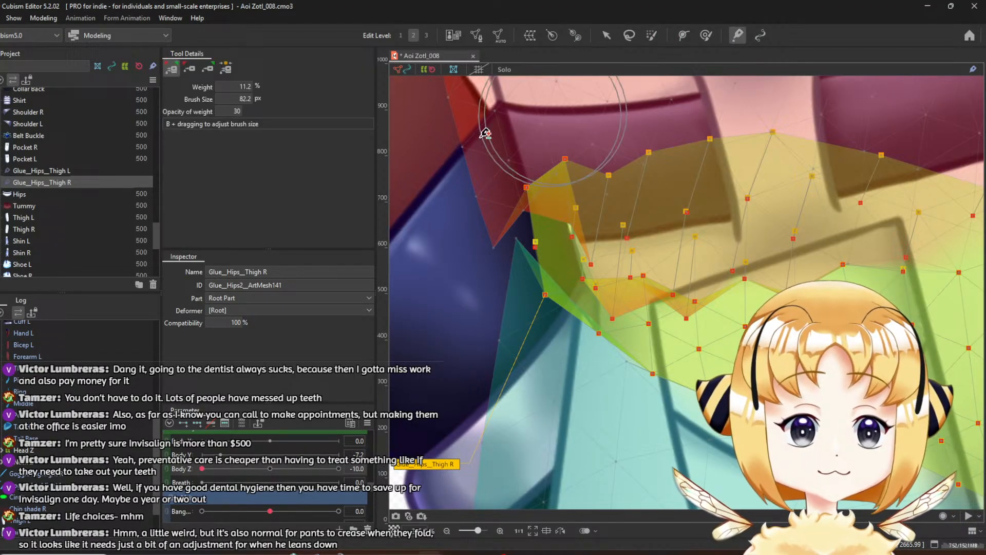
# Paint the Hips-side glue weights along the outer hip corner and Pocket R's top edge, reducing the brush size to 24.8 px
pyautogui.click(189, 70)
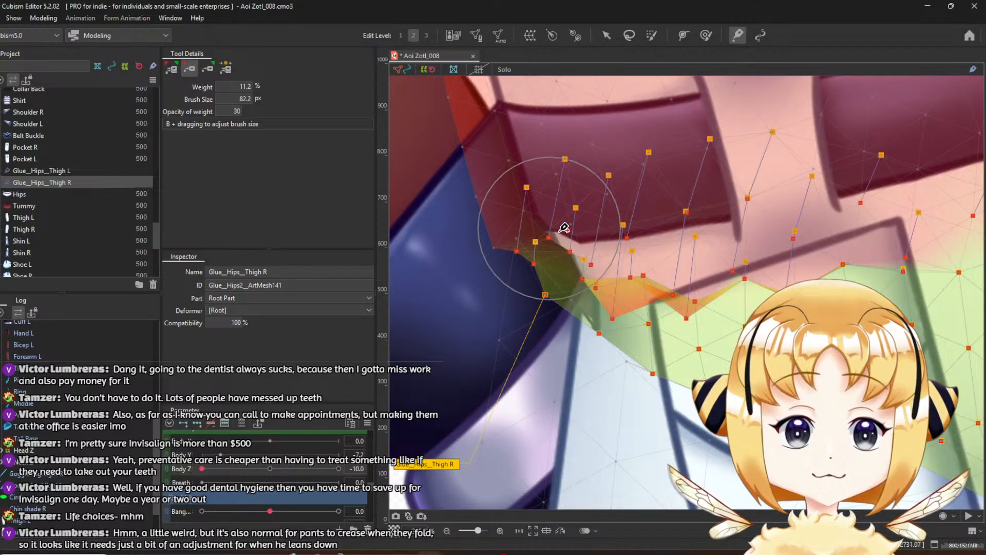
pyautogui.moveTo(561, 230)
pyautogui.mouseDown()
pyautogui.moveTo(549, 320)
pyautogui.moveTo(593, 339)
pyautogui.mouseUp()
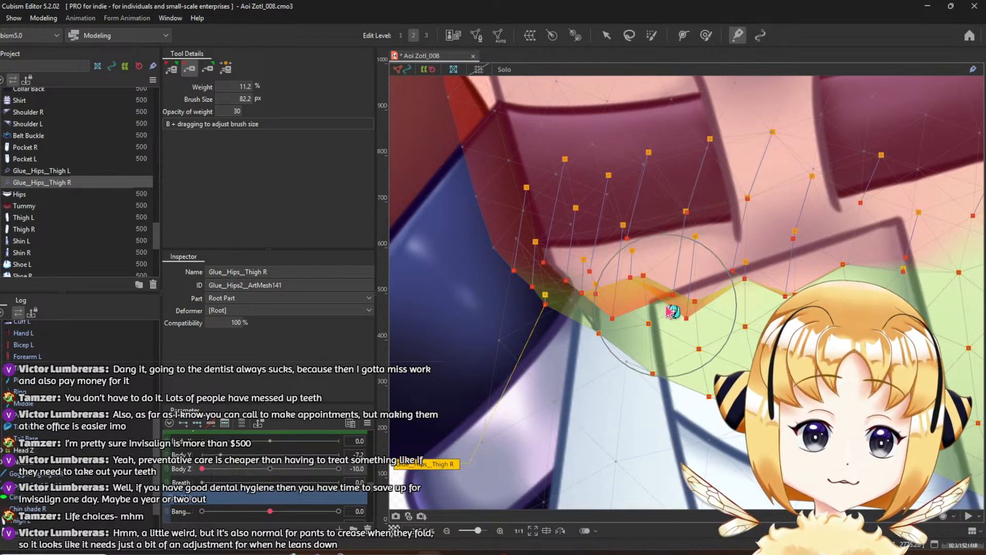
pyautogui.moveTo(672, 312); pyautogui.dragTo(666, 293)
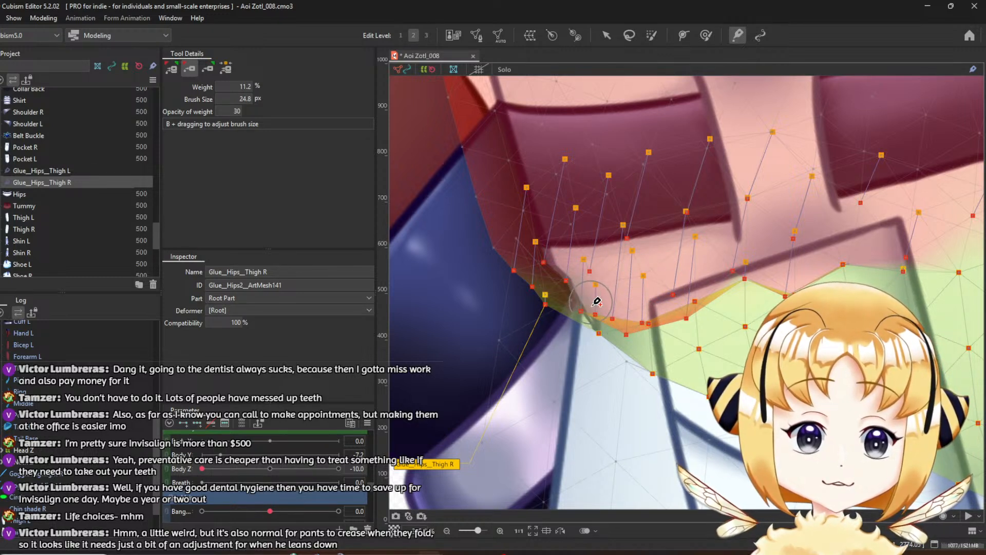
pyautogui.rightClick(591, 325)
pyautogui.moveTo(590, 321); pyautogui.dragTo(575, 290)
pyautogui.click(580, 312)
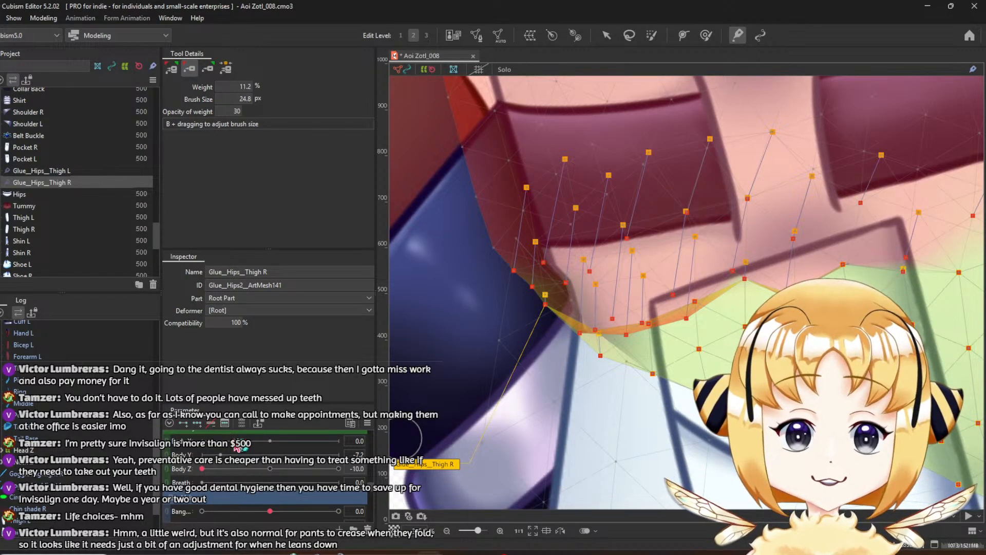
pyautogui.moveTo(204, 467); pyautogui.dragTo(149, 96)
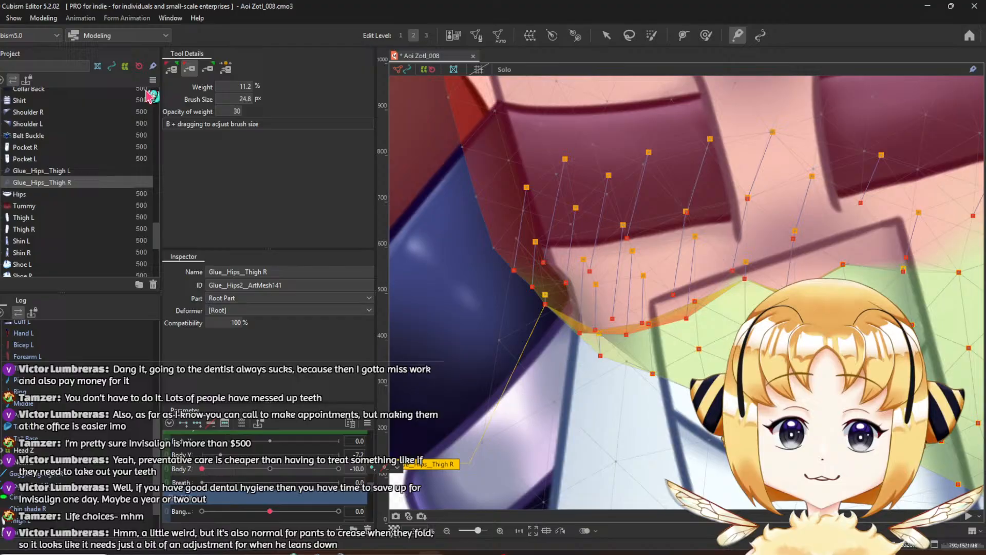
# Paint both meshes' glue weights at the outer hip corner, and compare the Thigh R and Hips sides
pyautogui.click(175, 67)
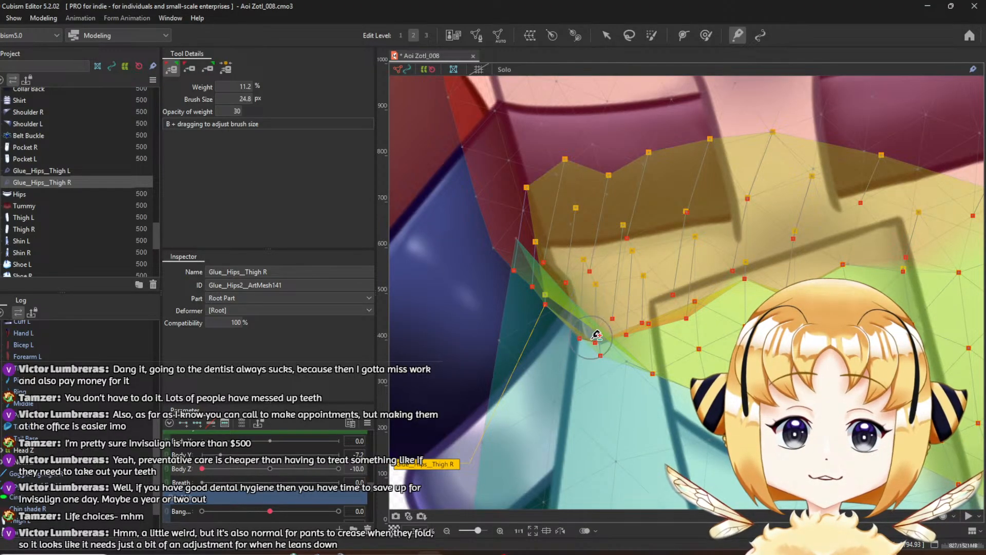
pyautogui.moveTo(596, 335)
pyautogui.mouseDown()
pyautogui.moveTo(581, 362)
pyautogui.moveTo(569, 332)
pyautogui.moveTo(587, 331)
pyautogui.moveTo(593, 283)
pyautogui.moveTo(542, 311)
pyautogui.moveTo(535, 291)
pyautogui.moveTo(555, 233)
pyautogui.mouseUp()
pyautogui.click(207, 68)
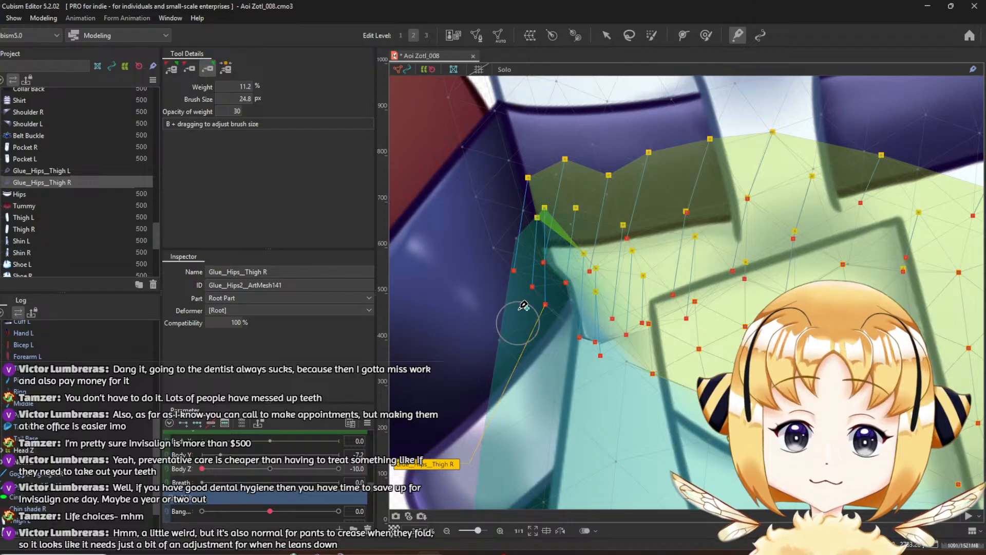
pyautogui.click(194, 68)
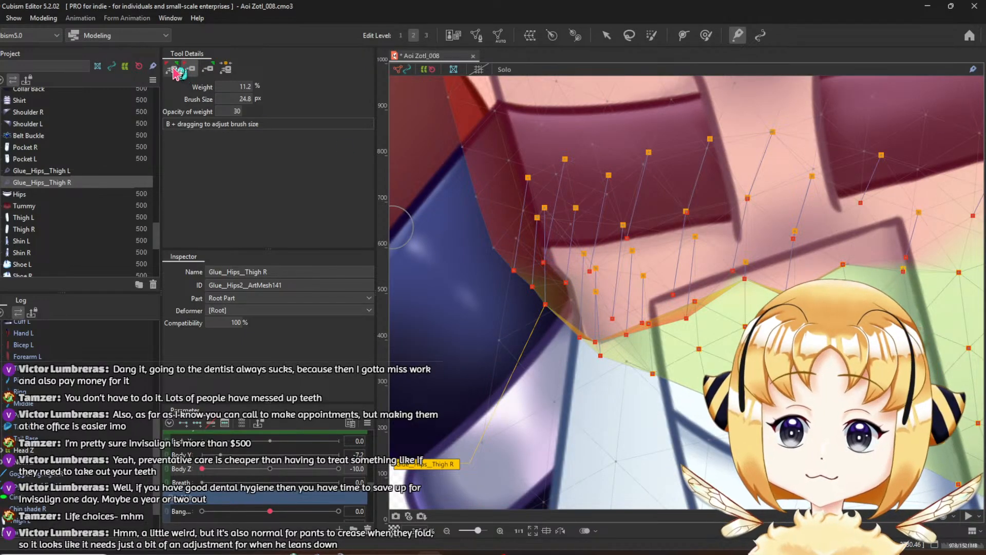
# Paint the Hips-side glue weights from Pocket R's upper corner toward the outer hip corner, undoing the strokes at the lowest corner vertices
pyautogui.click(210, 69)
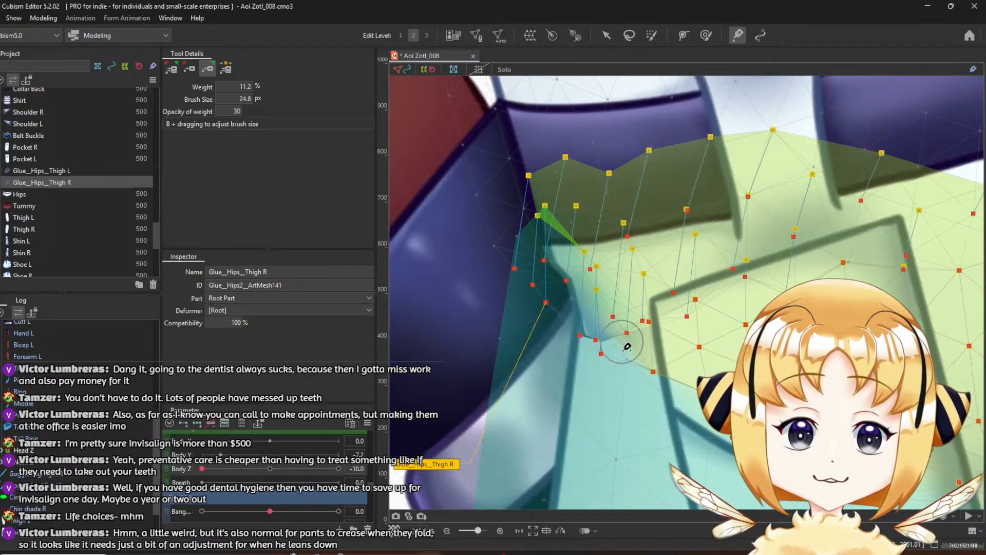
pyautogui.click(189, 72)
pyautogui.moveTo(602, 332); pyautogui.dragTo(598, 343)
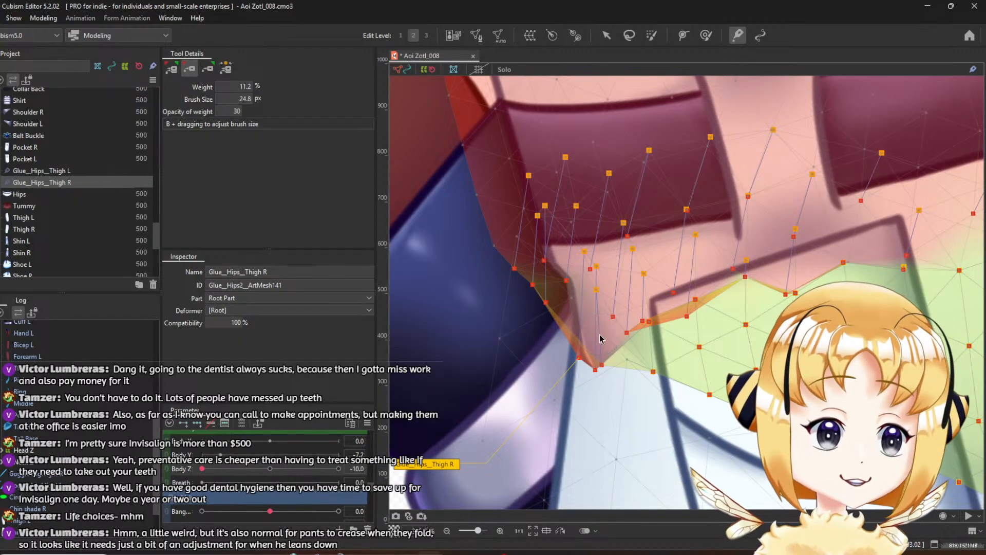
pyautogui.hotkey('ctrl', 'z')
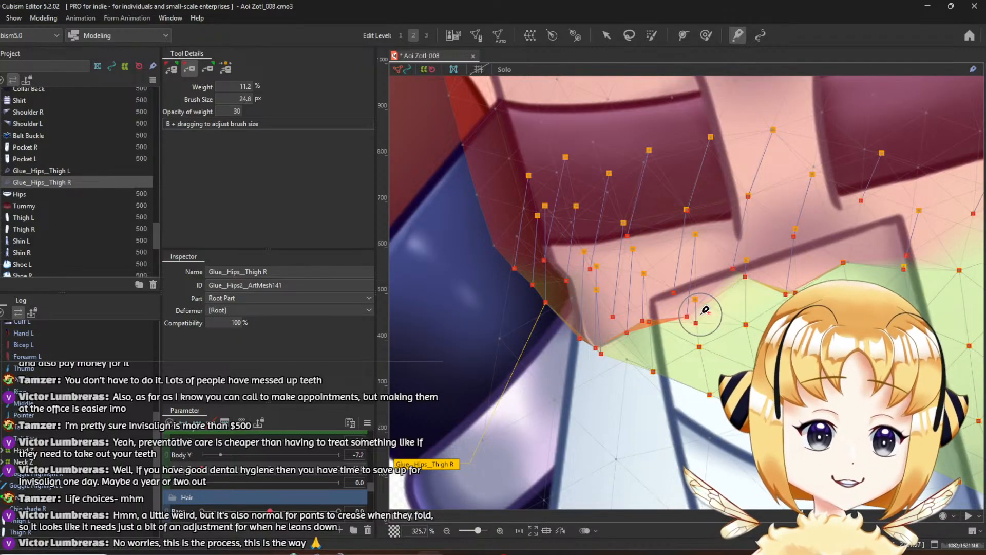
pyautogui.moveTo(662, 316)
pyautogui.mouseDown()
pyautogui.moveTo(638, 367)
pyautogui.moveTo(595, 354)
pyautogui.moveTo(563, 363)
pyautogui.moveTo(581, 349)
pyautogui.mouseUp()
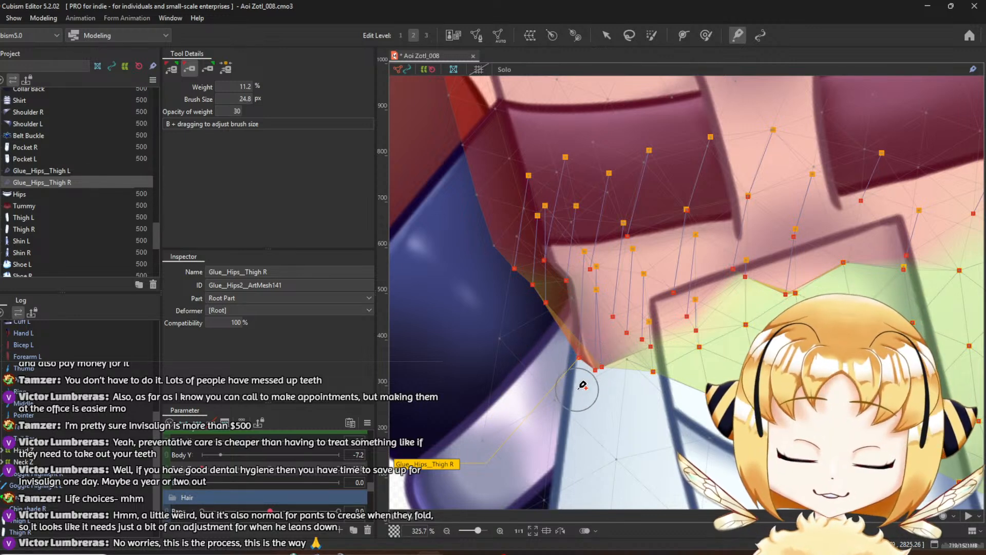
pyautogui.hotkey('ctrl', 'z')
# Deselect the glue and examine the outer hip corner around the belt, Pocket R and the thigh seam
pyautogui.scroll(-3, 581, 380)
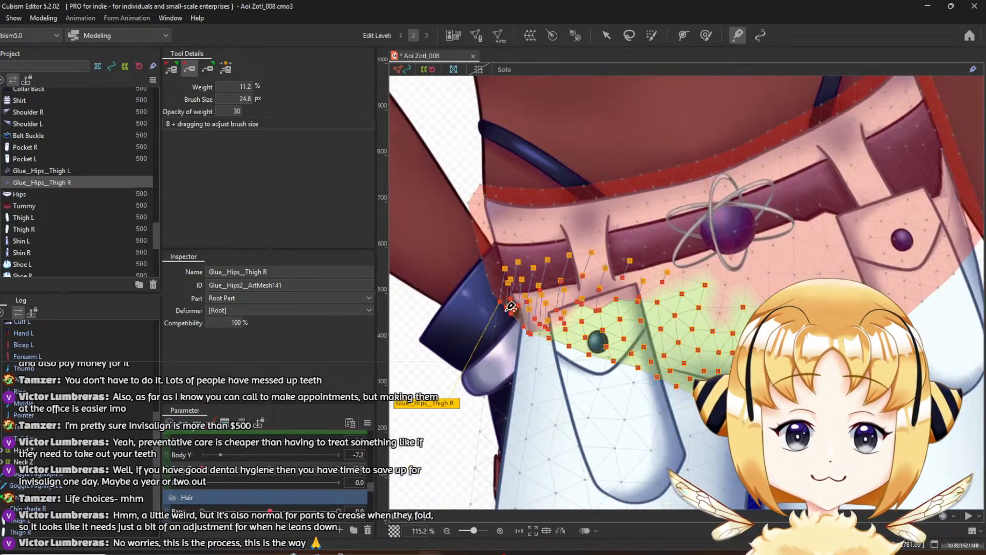
pyautogui.click(607, 36)
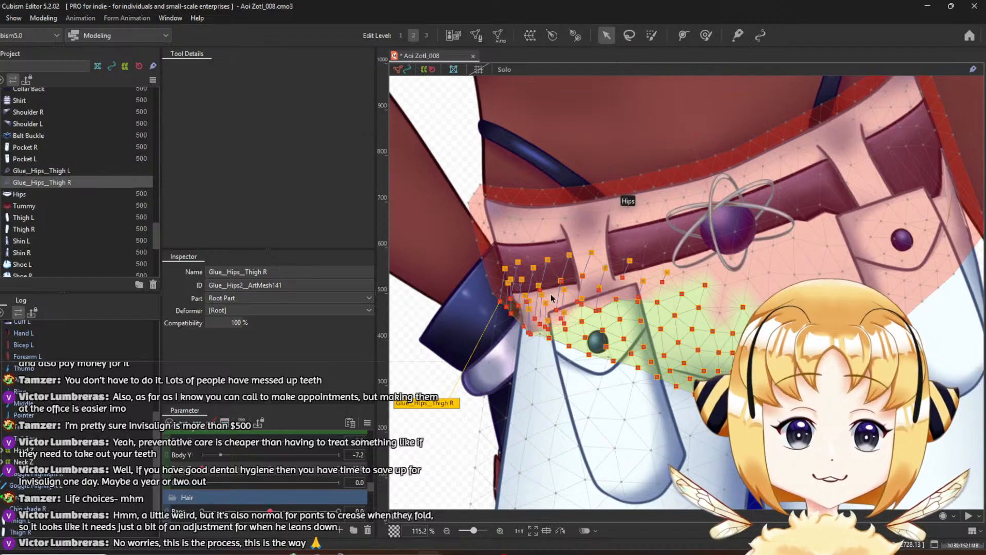
pyautogui.moveTo(548, 301); pyautogui.dragTo(697, 270)
pyautogui.click(507, 317)
pyautogui.scroll(2, 753, 283)
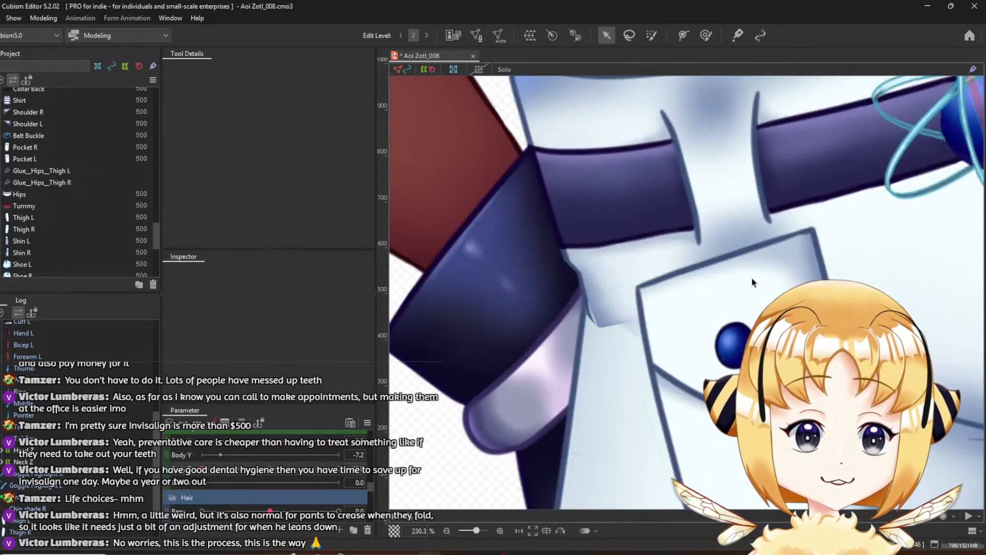
pyautogui.scroll(-3, 742, 288)
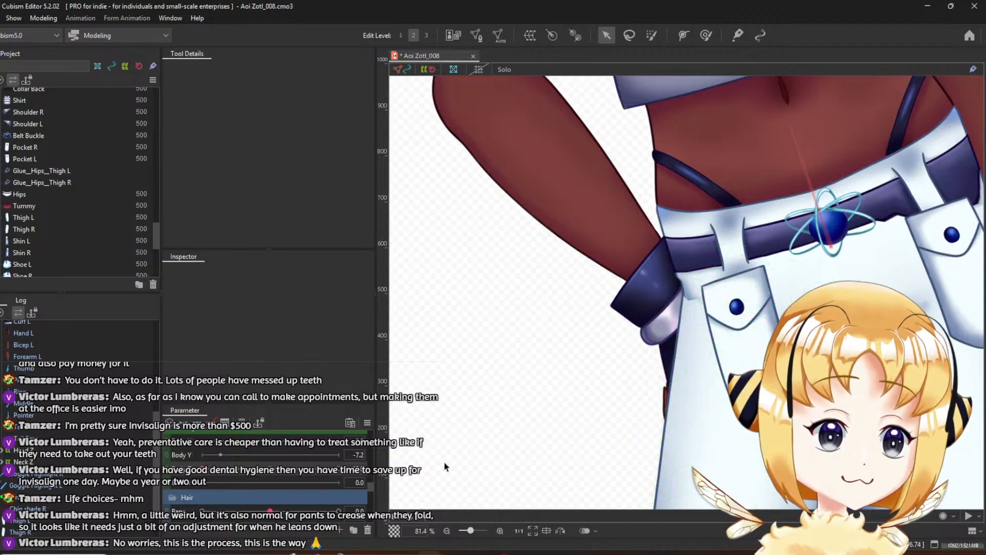
pyautogui.scroll(-3, 788, 348)
pyautogui.scroll(6, 729, 334)
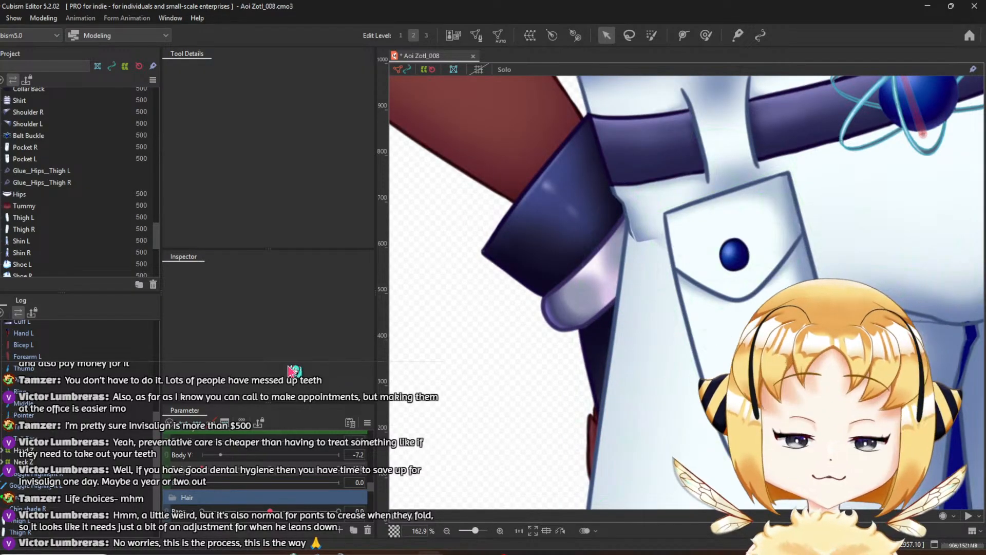
# Reselect the Hips and Thigh R glue for weight painting, enlarge the brush to 96 px and brush the outer hip corner's weights
pyautogui.click(42, 182)
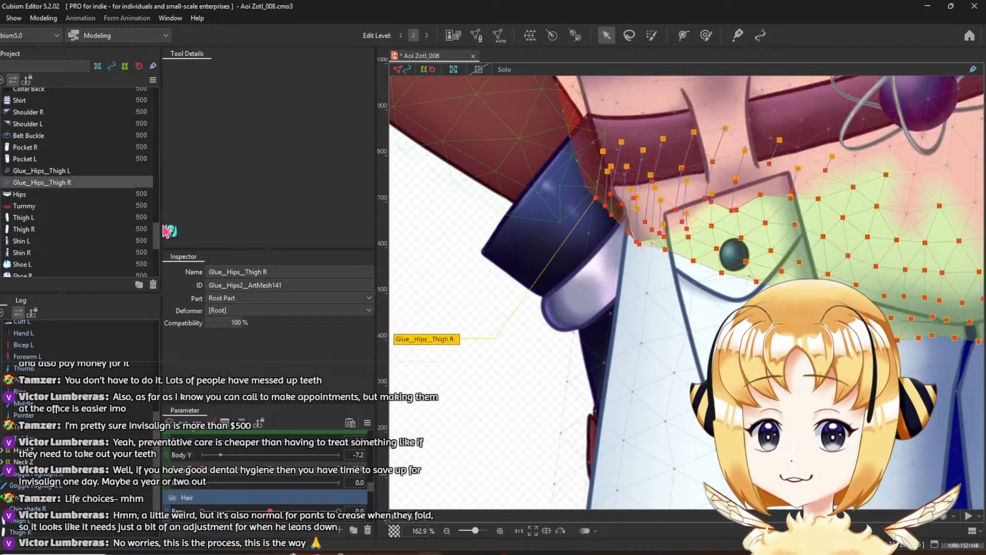
pyautogui.click(738, 34)
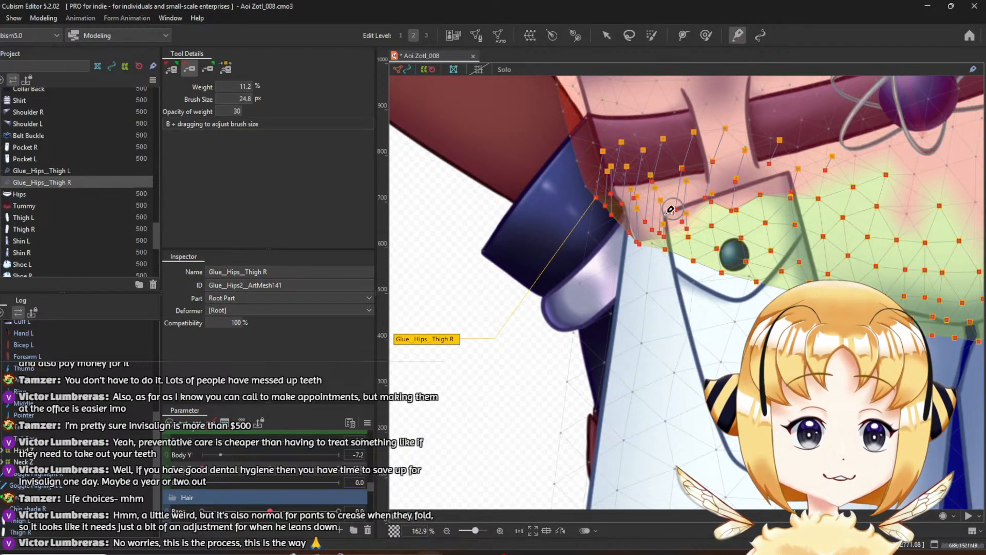
pyautogui.scroll(5, 650, 193)
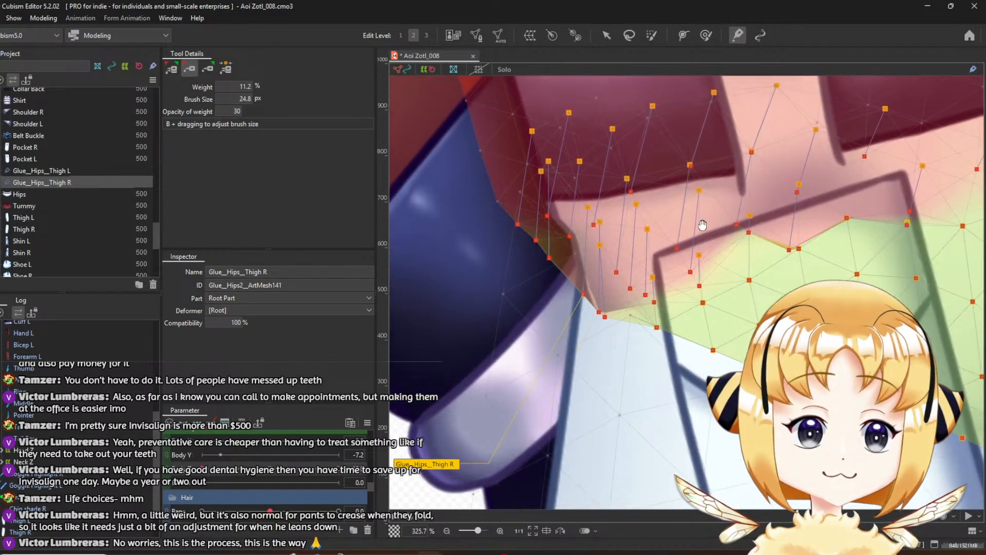
pyautogui.click(171, 68)
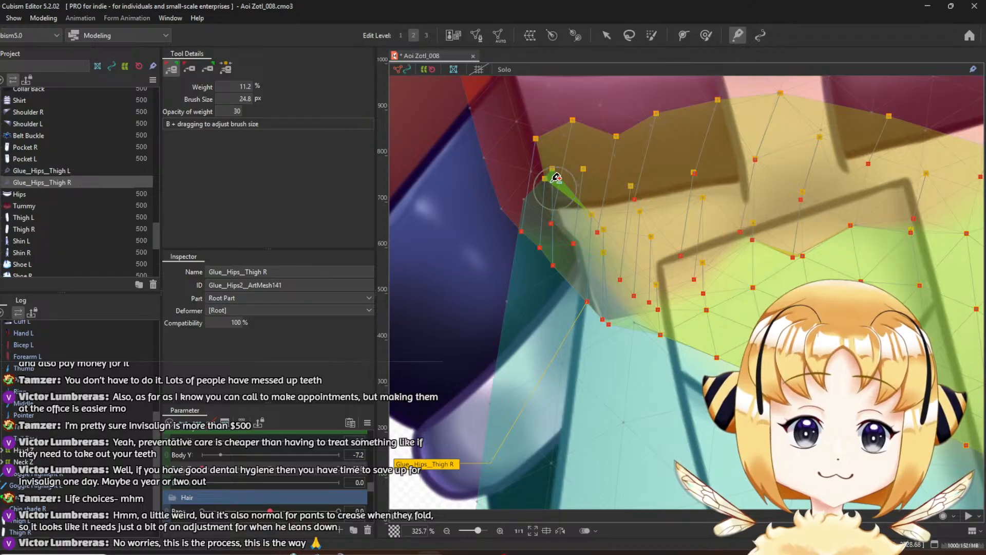
pyautogui.click(225, 68)
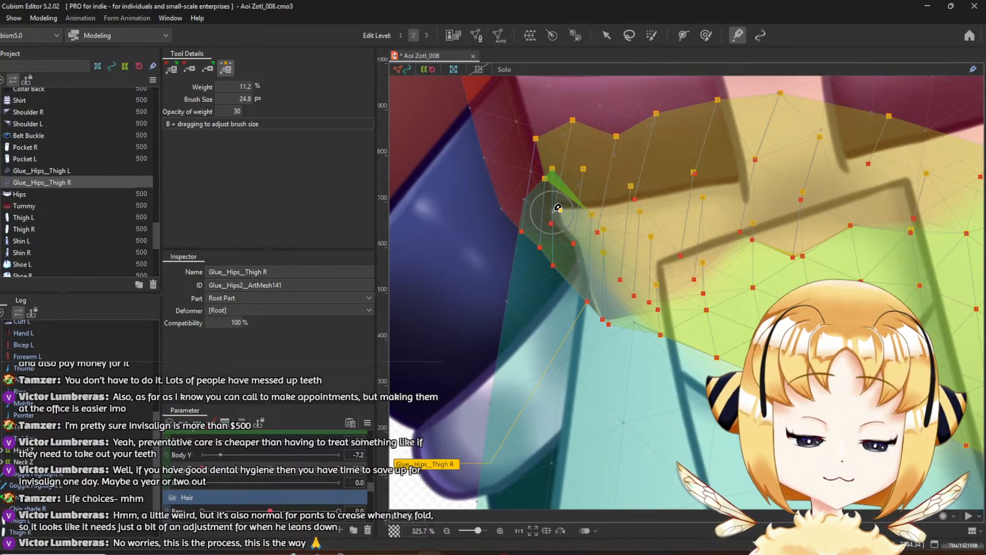
pyautogui.scroll(-3, 565, 201)
pyautogui.press('b')
pyautogui.moveTo(566, 211); pyautogui.dragTo(569, 266)
pyautogui.moveTo(570, 266)
pyautogui.mouseDown()
pyautogui.moveTo(569, 238)
pyautogui.moveTo(540, 222)
pyautogui.mouseUp()
# Draw the glued Hips and Thigh R vertices at the outer hip corner closer together with further weight strokes
pyautogui.scroll(6, 550, 234)
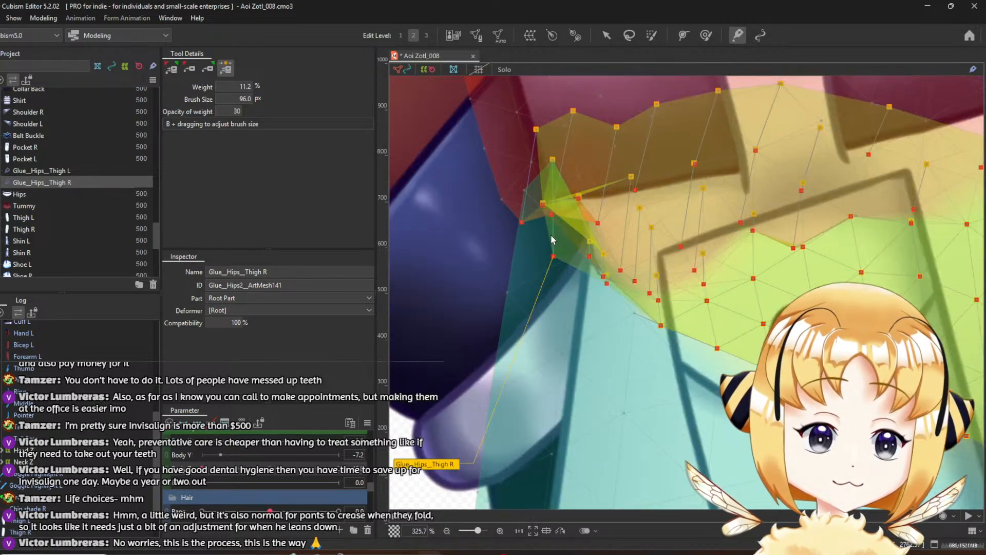
pyautogui.moveTo(547, 242)
pyautogui.mouseDown()
pyautogui.moveTo(588, 295)
pyautogui.moveTo(578, 347)
pyautogui.moveTo(528, 208)
pyautogui.moveTo(530, 324)
pyautogui.moveTo(516, 313)
pyautogui.moveTo(477, 350)
pyautogui.mouseUp()
pyautogui.scroll(-3, 480, 337)
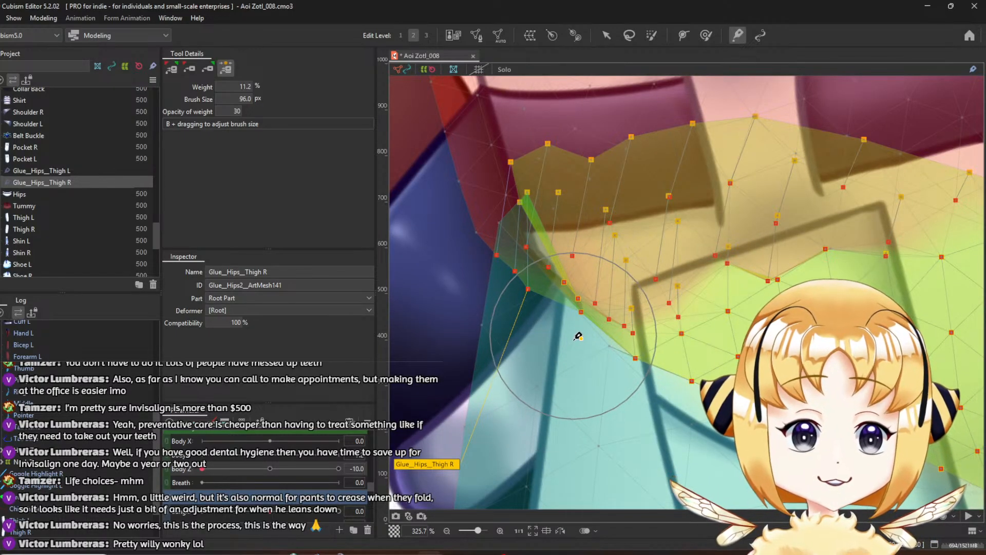
pyautogui.moveTo(472, 263)
pyautogui.mouseDown()
pyautogui.moveTo(478, 223)
pyautogui.moveTo(493, 260)
pyautogui.moveTo(479, 236)
pyautogui.moveTo(440, 310)
pyautogui.moveTo(525, 280)
pyautogui.moveTo(518, 326)
pyautogui.mouseUp()
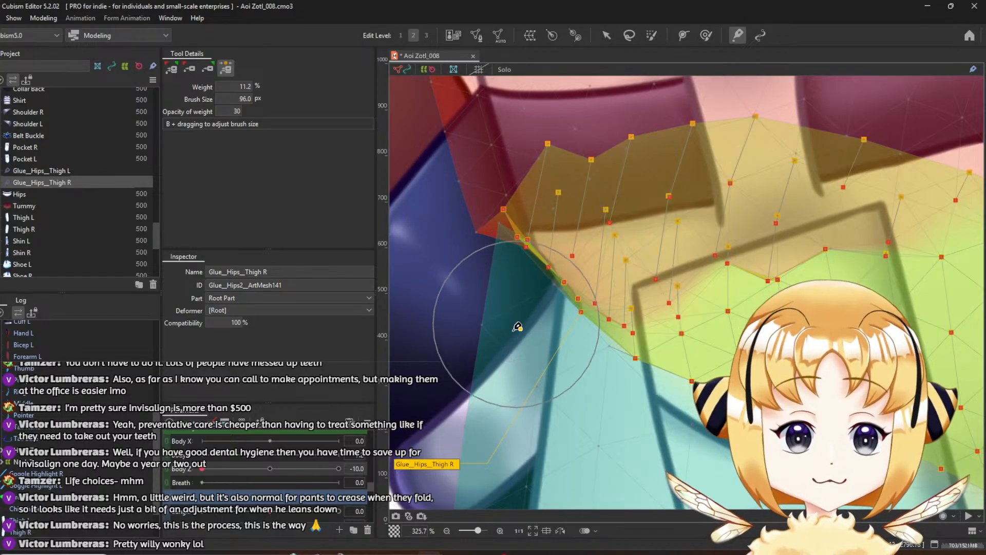
pyautogui.scroll(2, 517, 318)
# Paint the Thigh R-side glue weights at the outer hip corner, and set Body Z to -10 to check the Hips side
pyautogui.click(209, 69)
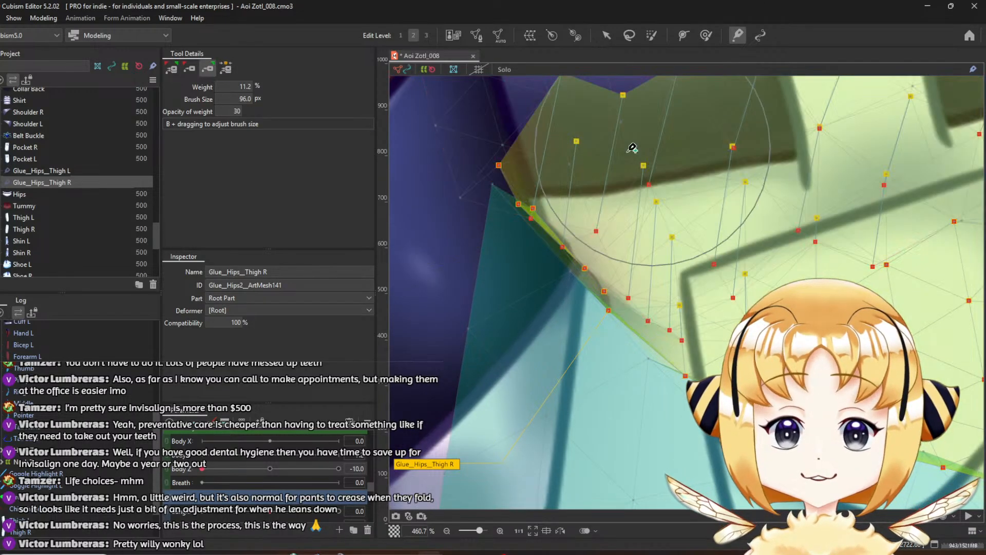
pyautogui.moveTo(439, 139)
pyautogui.mouseDown()
pyautogui.moveTo(453, 152)
pyautogui.moveTo(469, 217)
pyautogui.mouseUp()
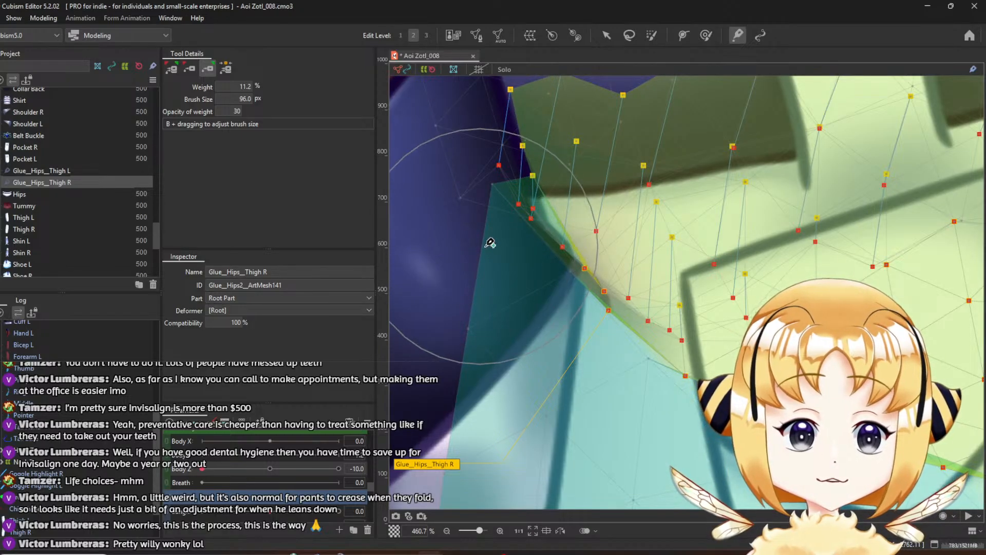
pyautogui.scroll(-4, 497, 266)
pyautogui.moveTo(268, 468); pyautogui.dragTo(190, 503)
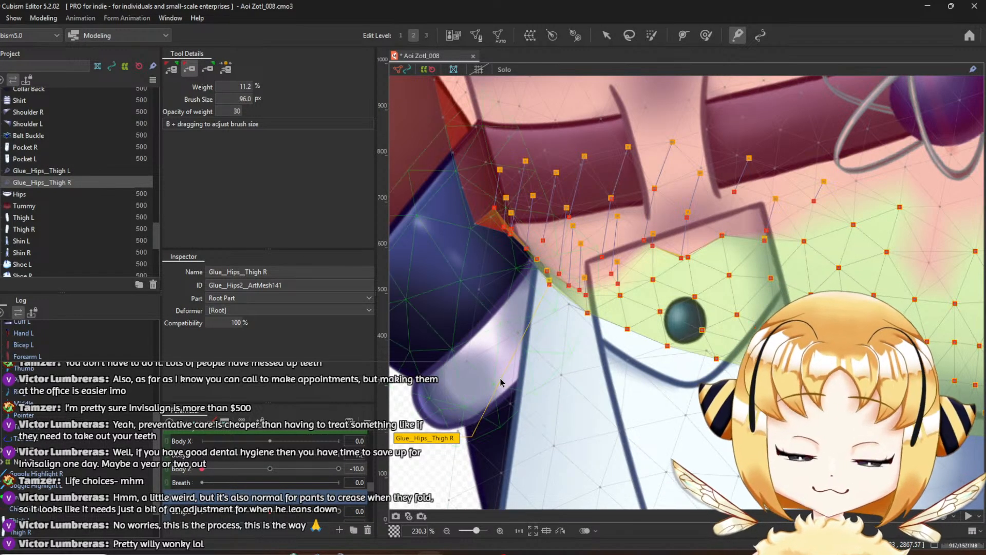
pyautogui.scroll(2, 474, 282)
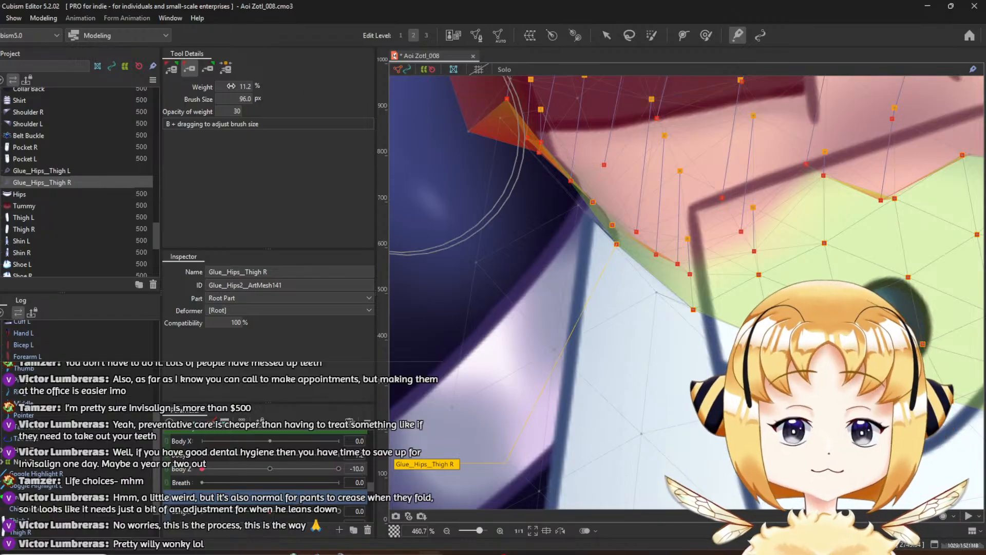
# Extend the Thigh R-side weight painting along the outer thigh seam from the hip corner toward Pocket R
pyautogui.click(210, 71)
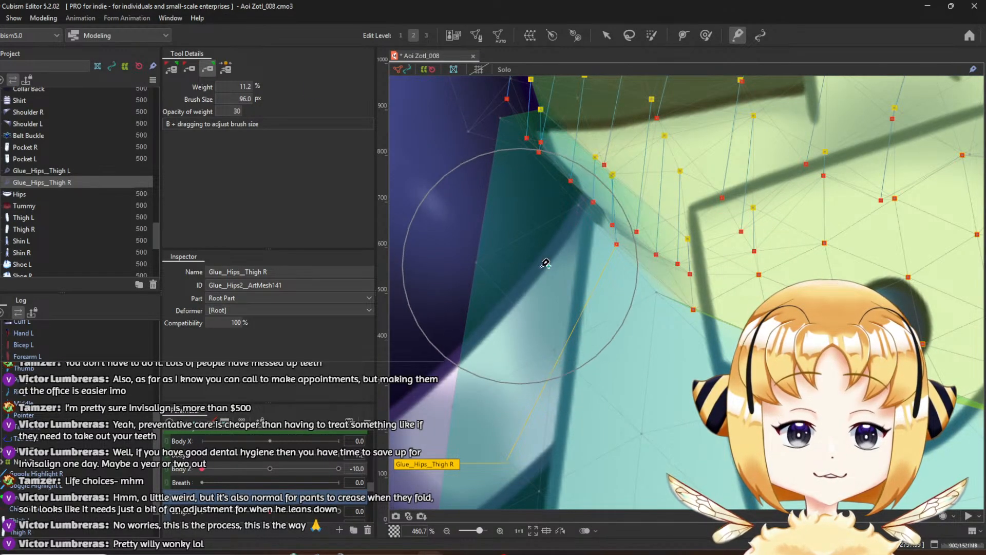
pyautogui.scroll(-2, 543, 259)
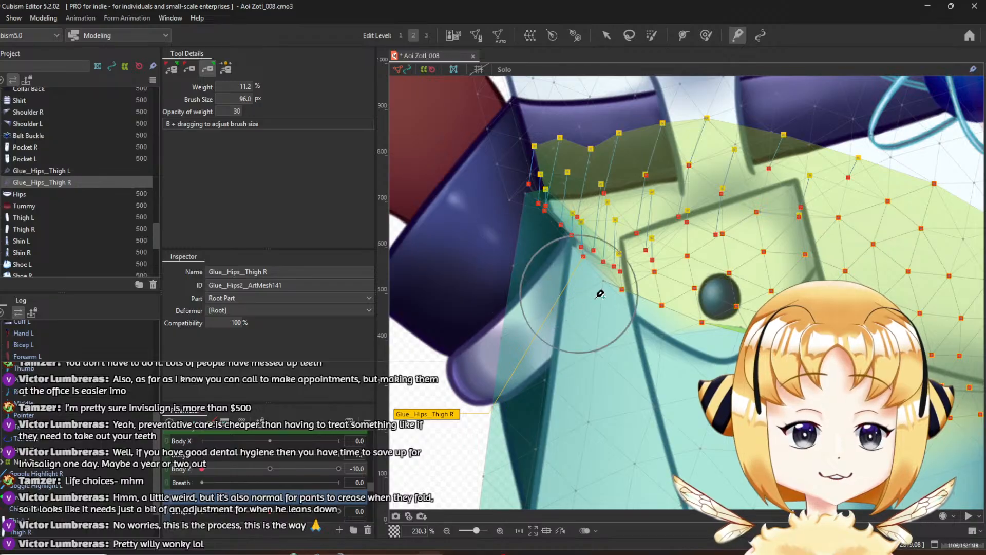
pyautogui.scroll(-1, 652, 315)
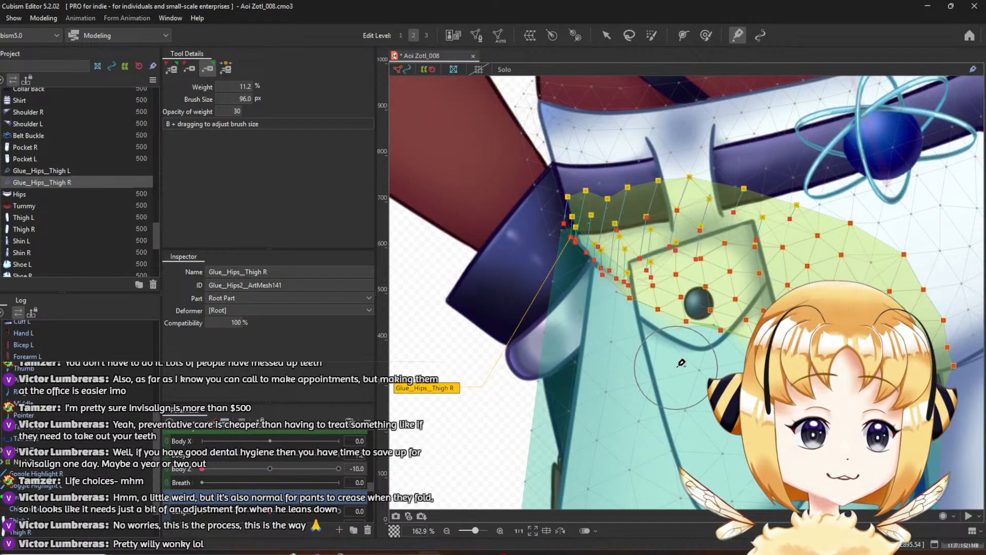
pyautogui.scroll(3, 565, 231)
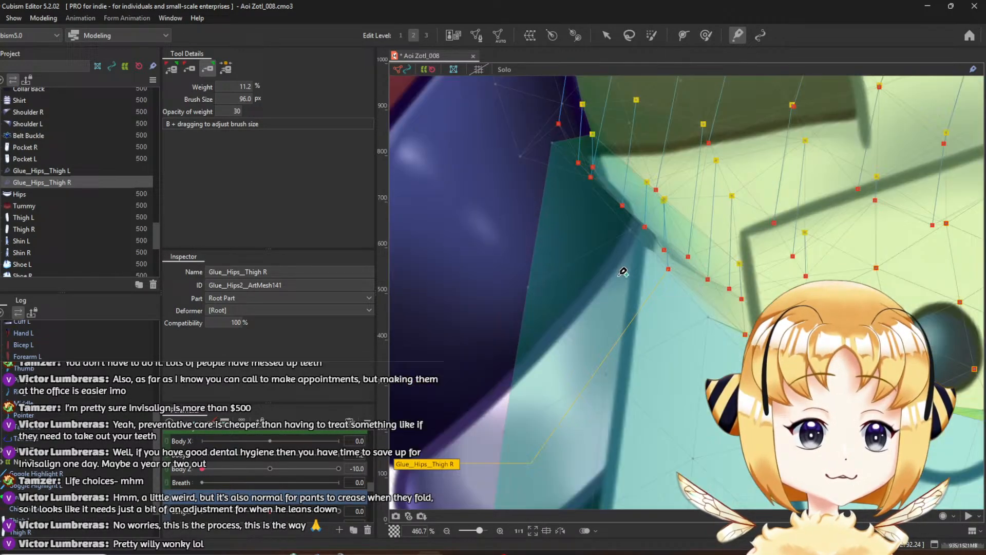
pyautogui.moveTo(555, 190)
pyautogui.mouseDown()
pyautogui.moveTo(554, 273)
pyautogui.moveTo(539, 294)
pyautogui.mouseUp()
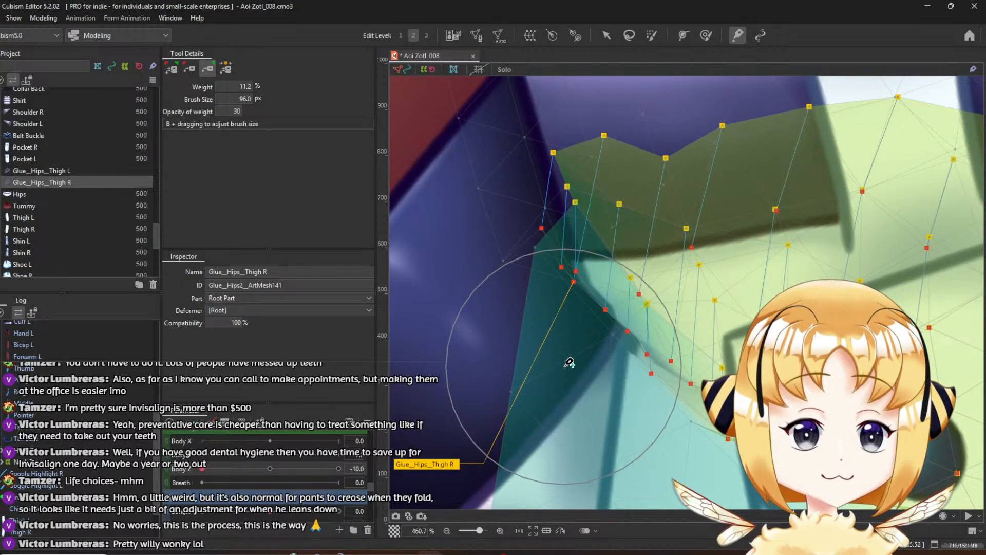
pyautogui.scroll(-5, 542, 338)
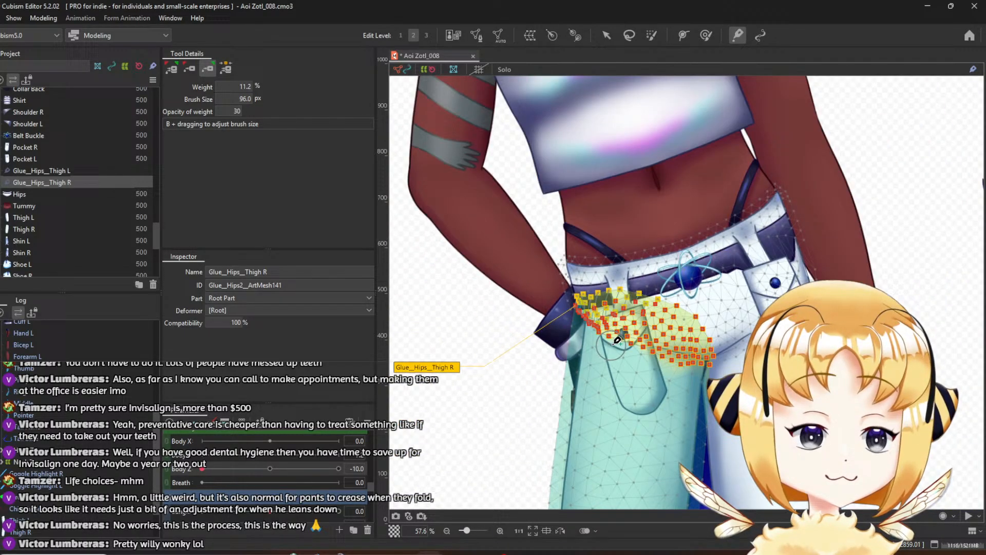
# Select the Hips and Thigh R meshes together and open them for mesh editing
pyautogui.scroll(3, 617, 340)
pyautogui.moveTo(616, 352); pyautogui.dragTo(612, 248)
pyautogui.scroll(-1, 613, 248)
pyautogui.click(478, 36)
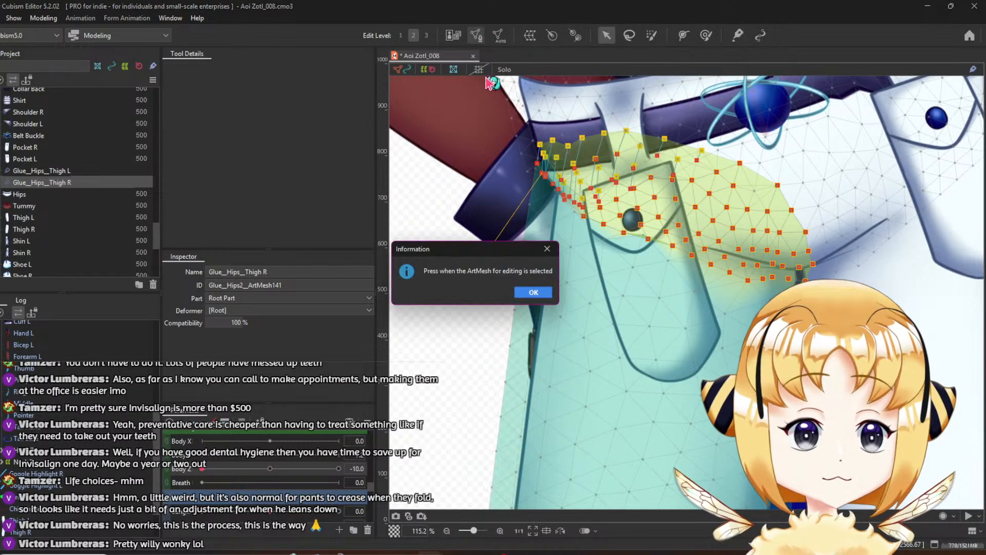
pyautogui.click(534, 292)
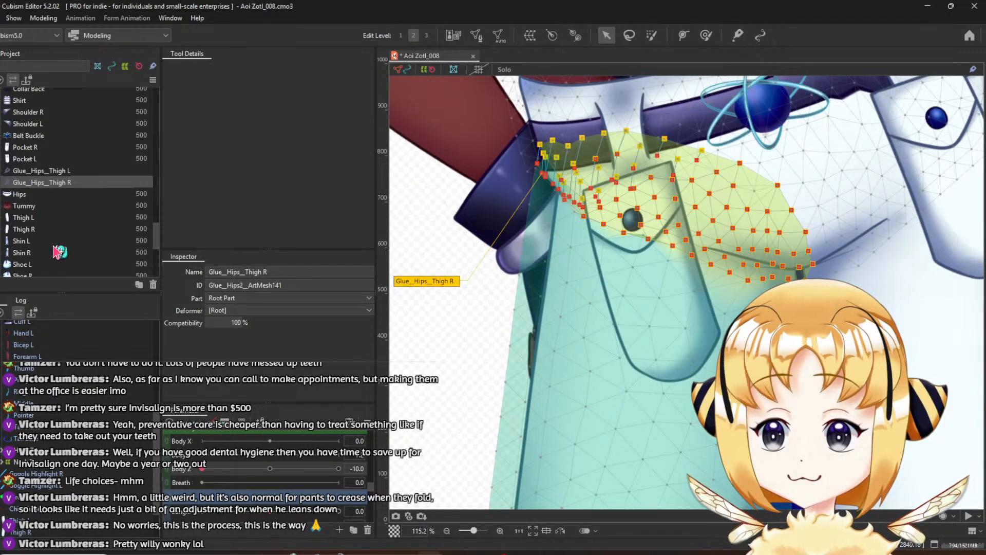
pyautogui.click(34, 204)
pyautogui.click(33, 195)
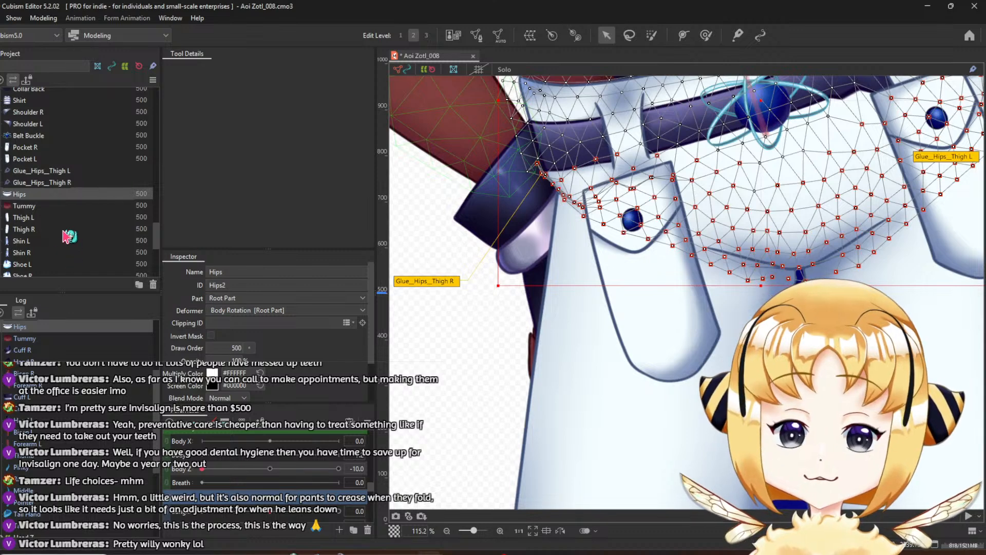
pyautogui.keyDown('ctrl'); pyautogui.click(41, 230); pyautogui.keyUp('ctrl')
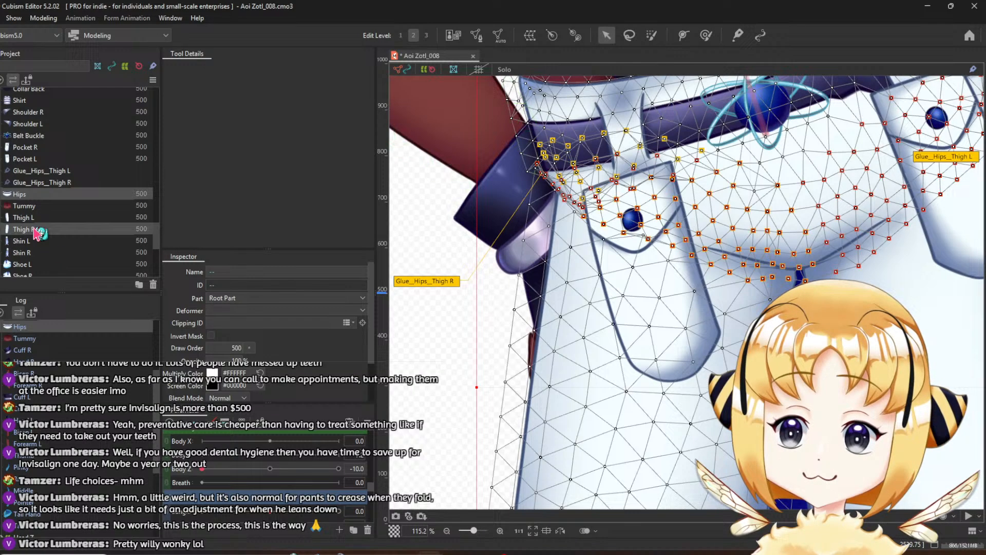
pyautogui.click(477, 39)
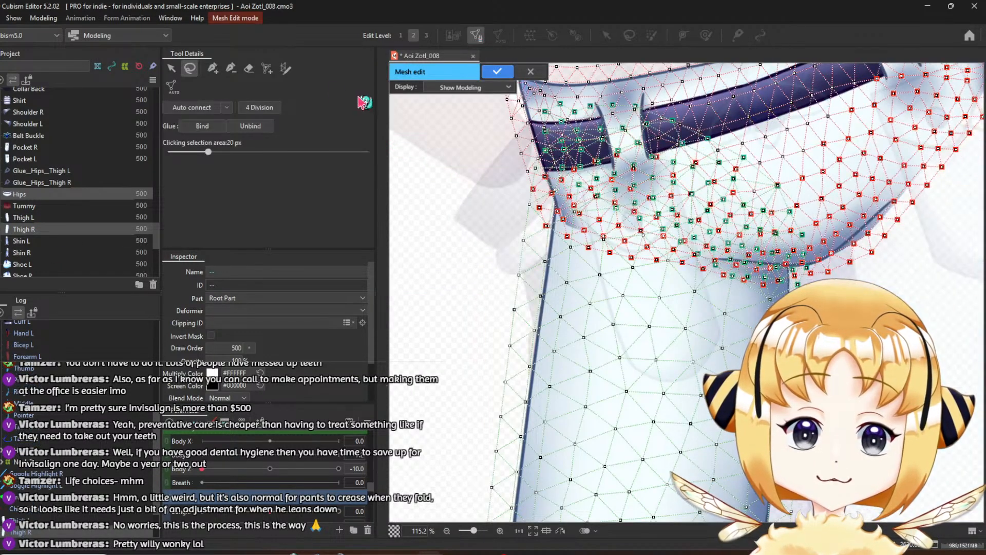
# Set Body Z to 0 and extend the Hips mesh with a connected row of new vertices below its lower edge on the Thigh R side
pyautogui.click(271, 469)
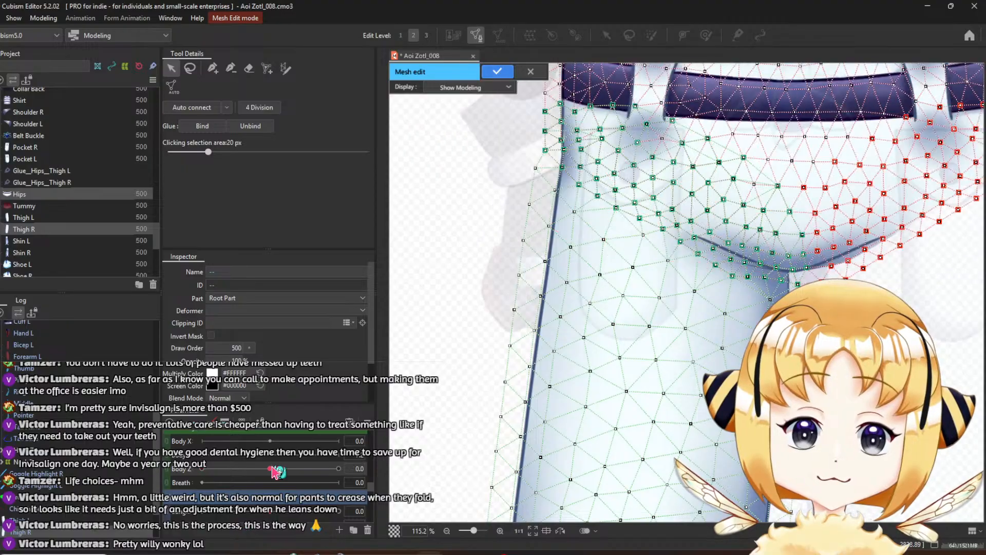
pyautogui.moveTo(510, 180); pyautogui.dragTo(502, 269)
pyautogui.click(477, 257)
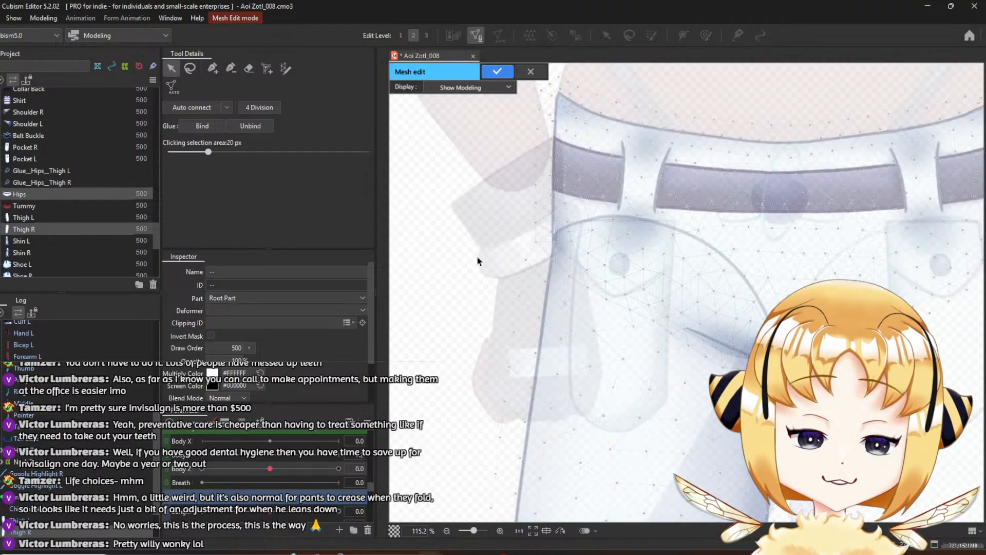
pyautogui.click(585, 157)
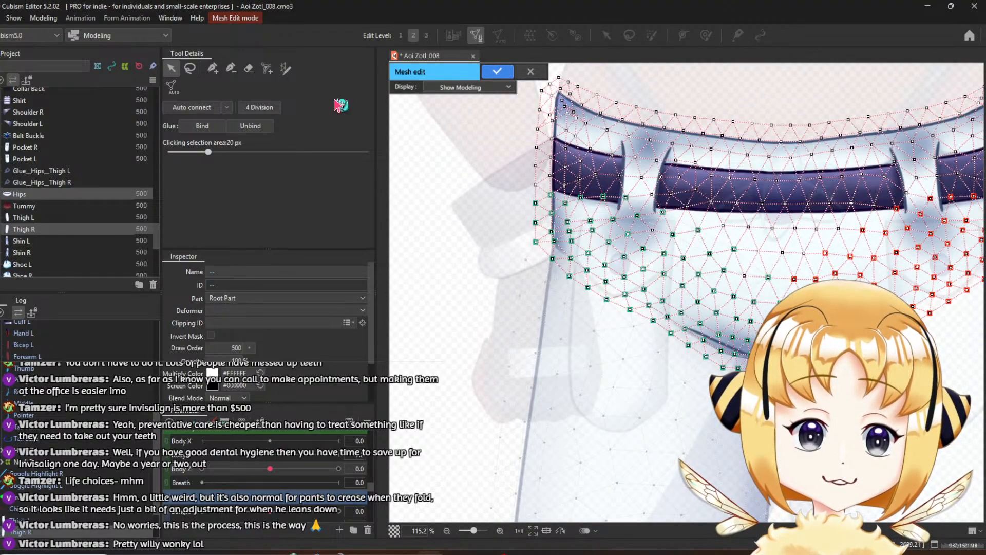
pyautogui.click(212, 69)
pyautogui.scroll(3, 562, 296)
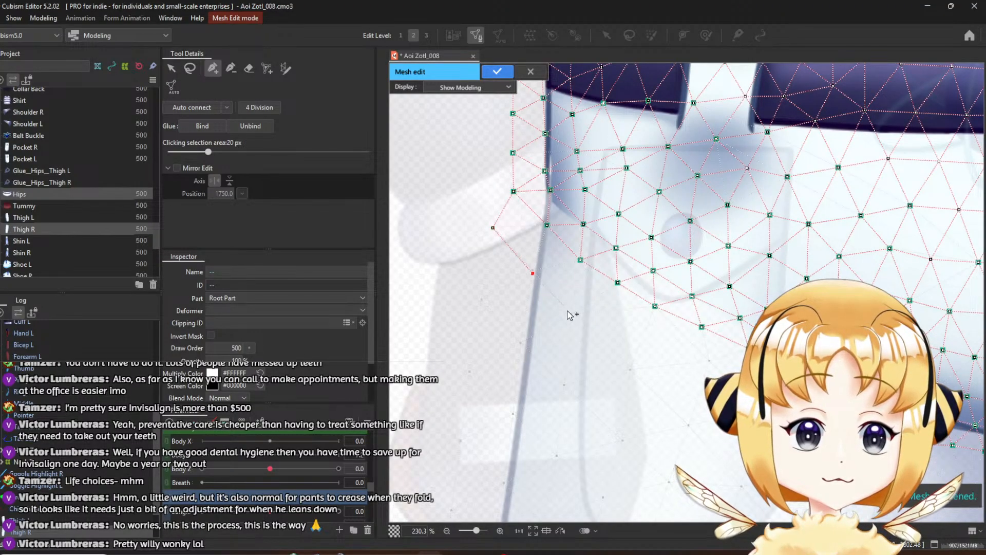
pyautogui.moveTo(634, 350); pyautogui.dragTo(582, 271)
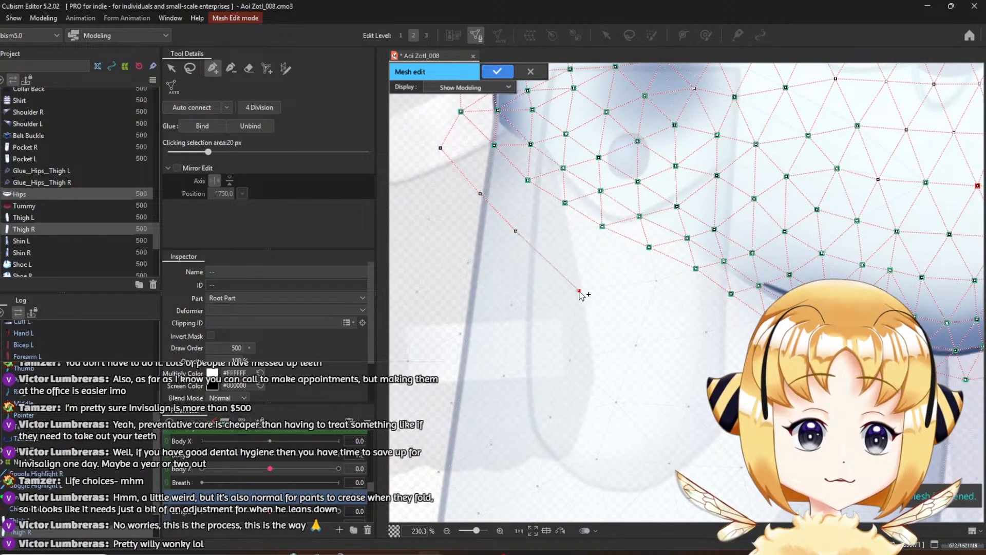
pyautogui.moveTo(709, 337); pyautogui.dragTo(641, 315)
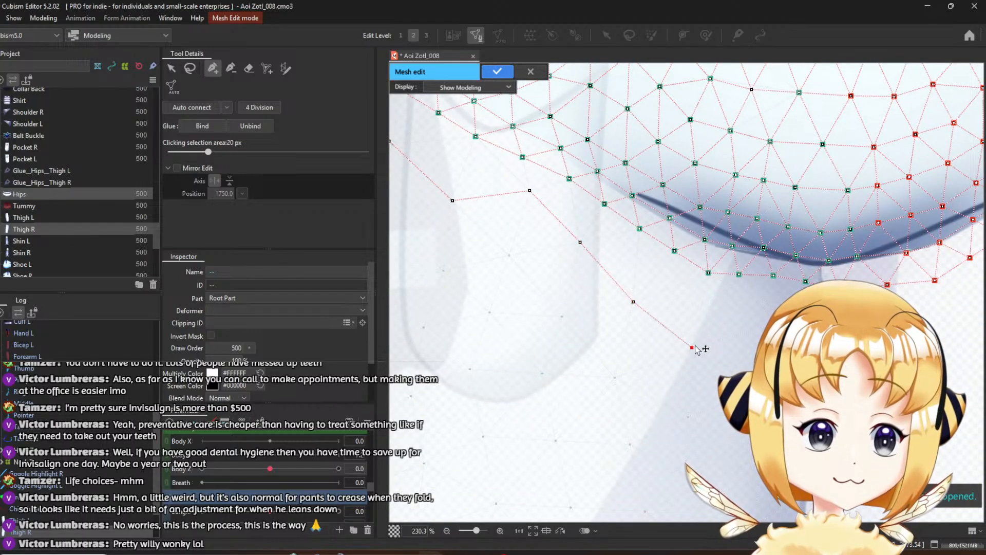
pyautogui.moveTo(796, 343); pyautogui.dragTo(687, 297)
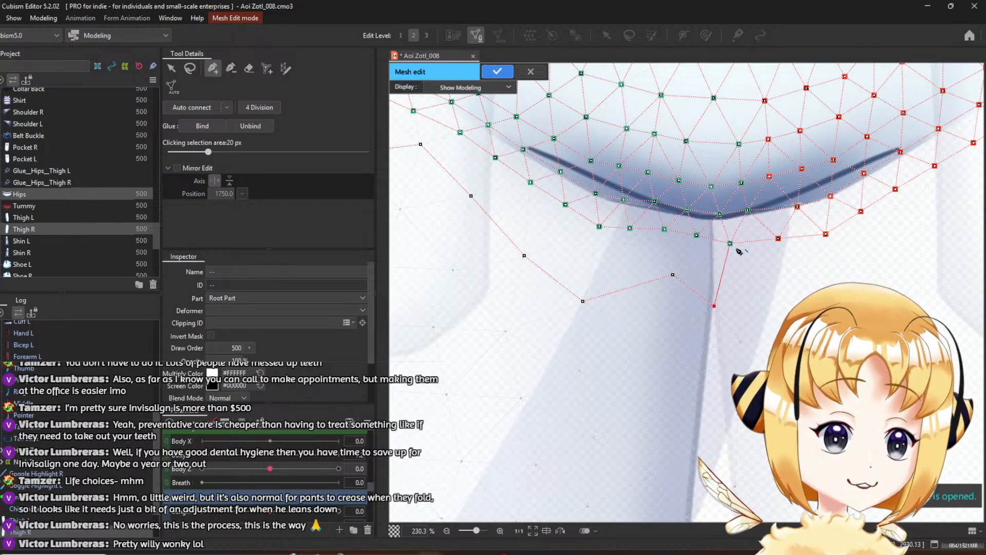
pyautogui.scroll(-3, 734, 250)
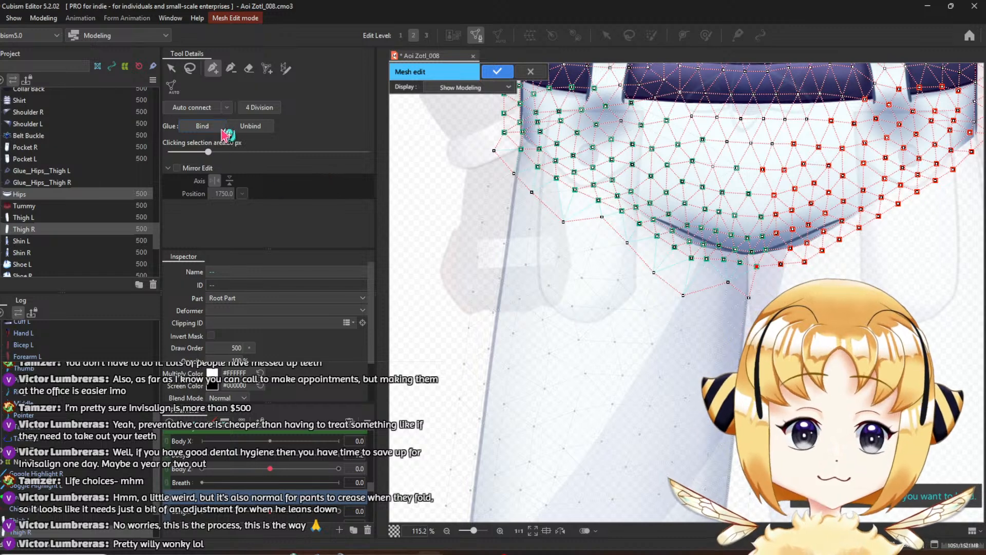
# Lasso the new Hips vertices and overlapping Thigh R vertices from outer hip to crotch, bind them with glue, and apply the mesh edit
pyautogui.scroll(2, 600, 205)
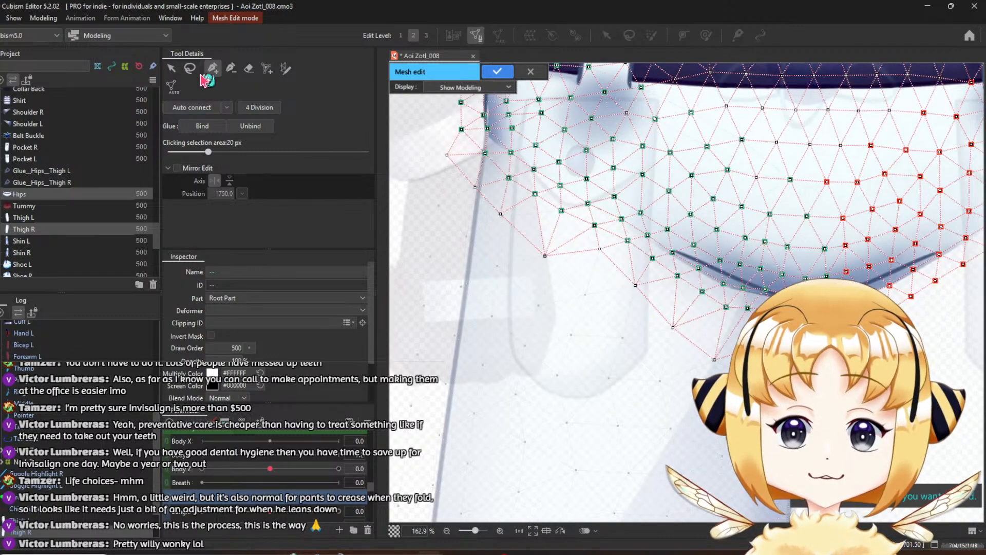
pyautogui.click(171, 68)
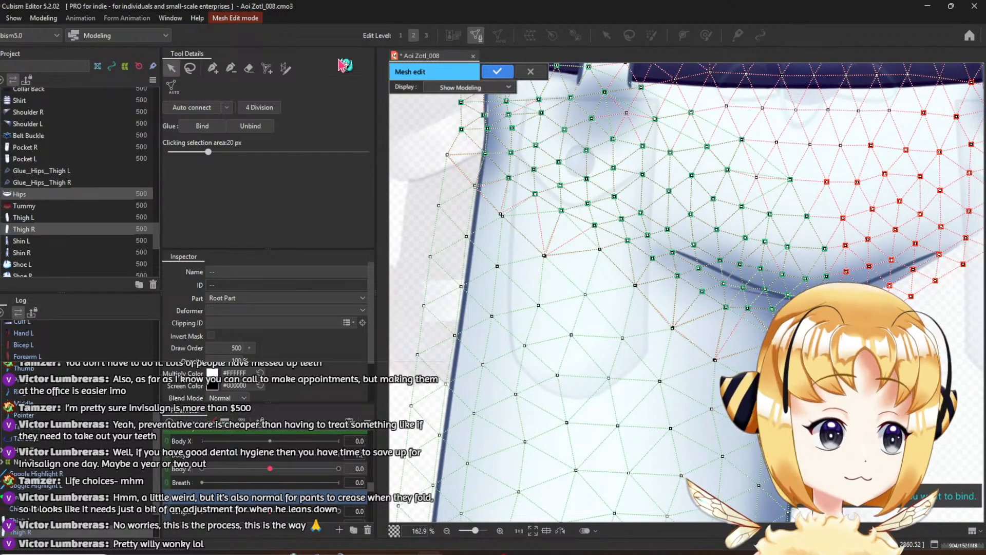
pyautogui.click(189, 68)
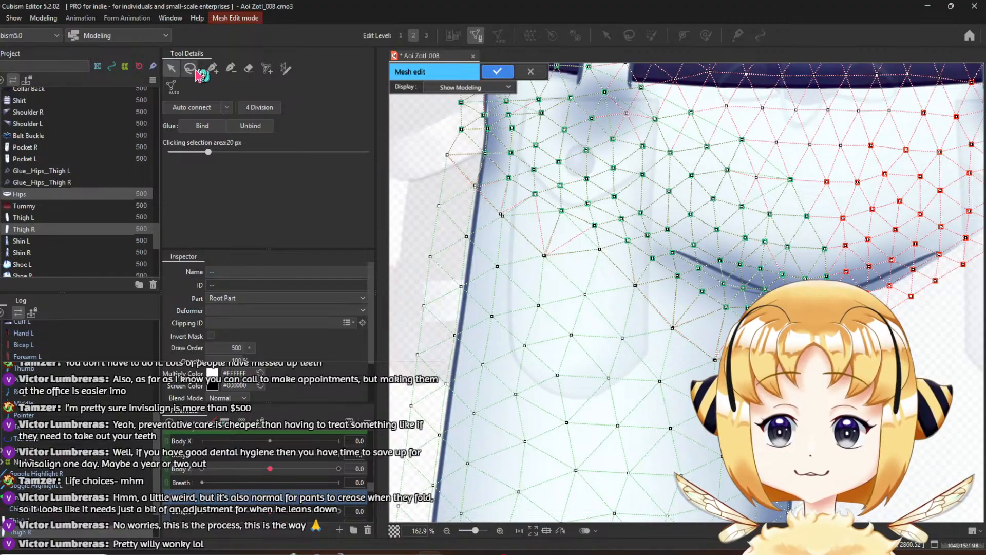
pyautogui.moveTo(468, 172)
pyautogui.mouseDown()
pyautogui.moveTo(456, 145)
pyautogui.moveTo(436, 164)
pyautogui.moveTo(475, 217)
pyautogui.moveTo(515, 246)
pyautogui.mouseUp()
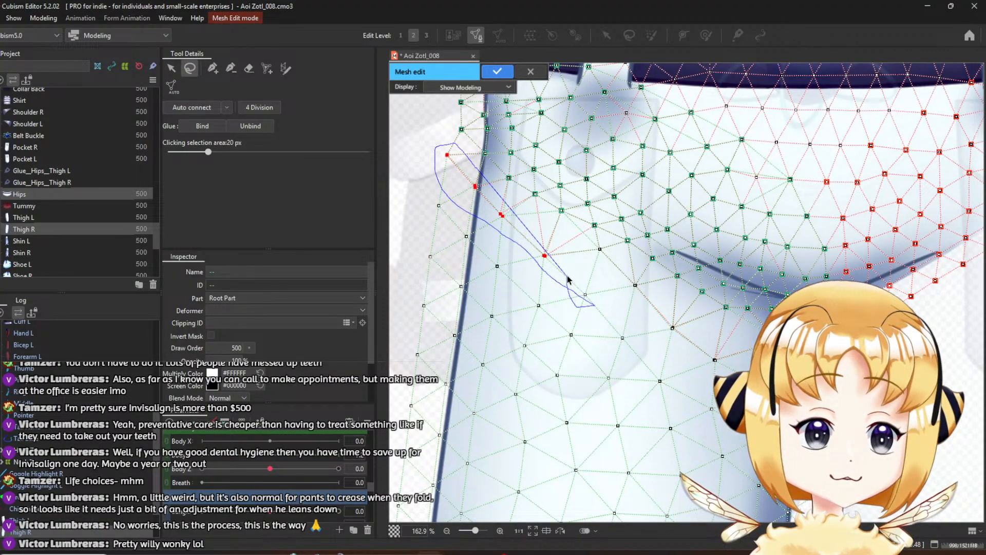
pyautogui.moveTo(674, 349)
pyautogui.mouseDown()
pyautogui.moveTo(709, 377)
pyautogui.moveTo(755, 385)
pyautogui.moveTo(801, 388)
pyautogui.moveTo(832, 375)
pyautogui.moveTo(811, 349)
pyautogui.moveTo(664, 289)
pyautogui.mouseUp()
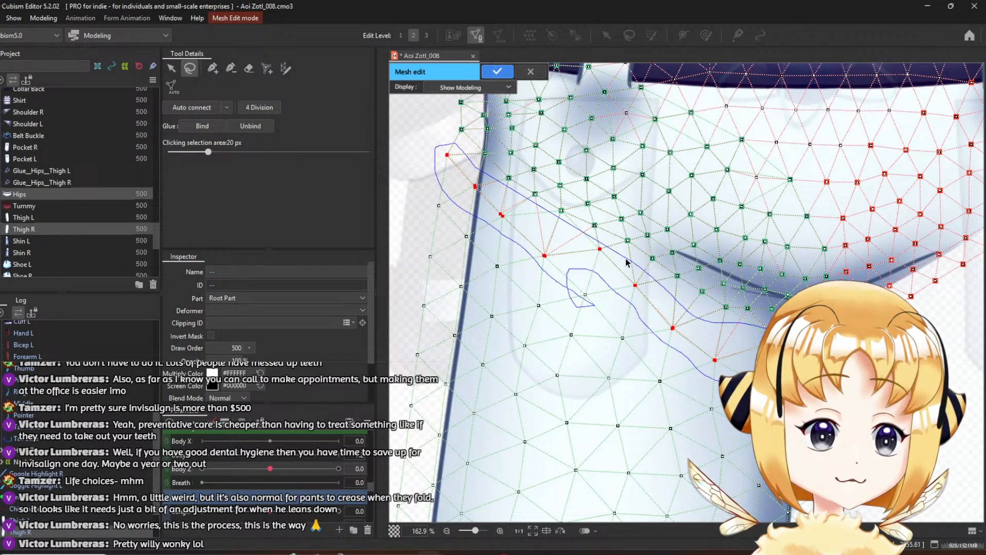
pyautogui.moveTo(625, 258); pyautogui.dragTo(625, 259)
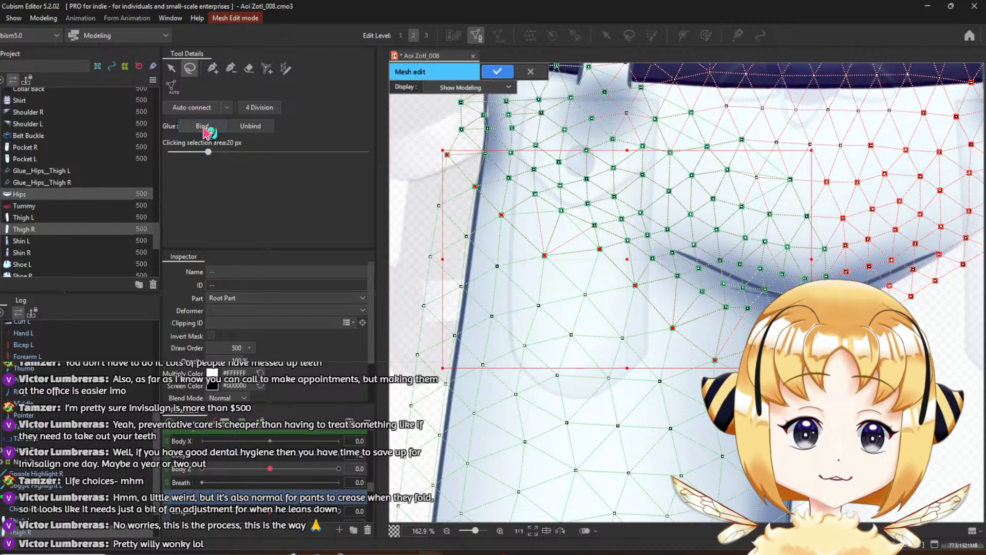
pyautogui.click(497, 73)
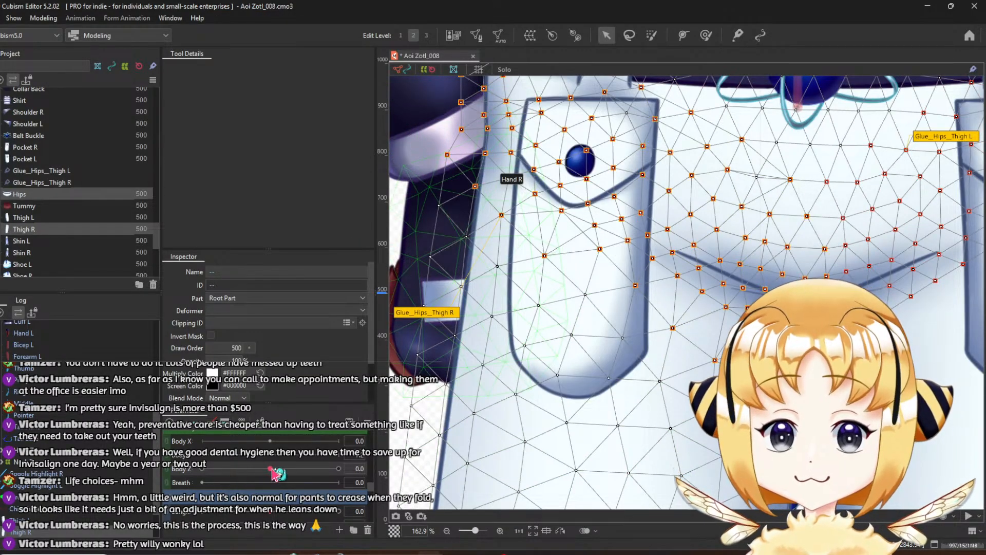
# Set Body Z to 10 and paint the Hips-side weights of Glue__Hips__Thigh R at the outer hip corner, undoing the last stroke
pyautogui.moveTo(269, 468); pyautogui.dragTo(376, 472)
pyautogui.moveTo(537, 131); pyautogui.dragTo(550, 280)
pyautogui.scroll(2, 552, 283)
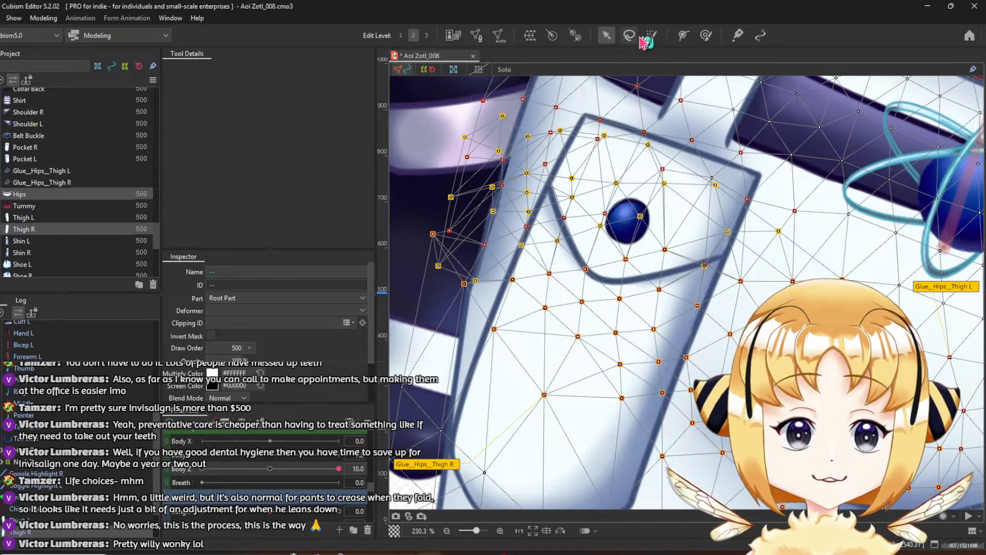
pyautogui.click(735, 37)
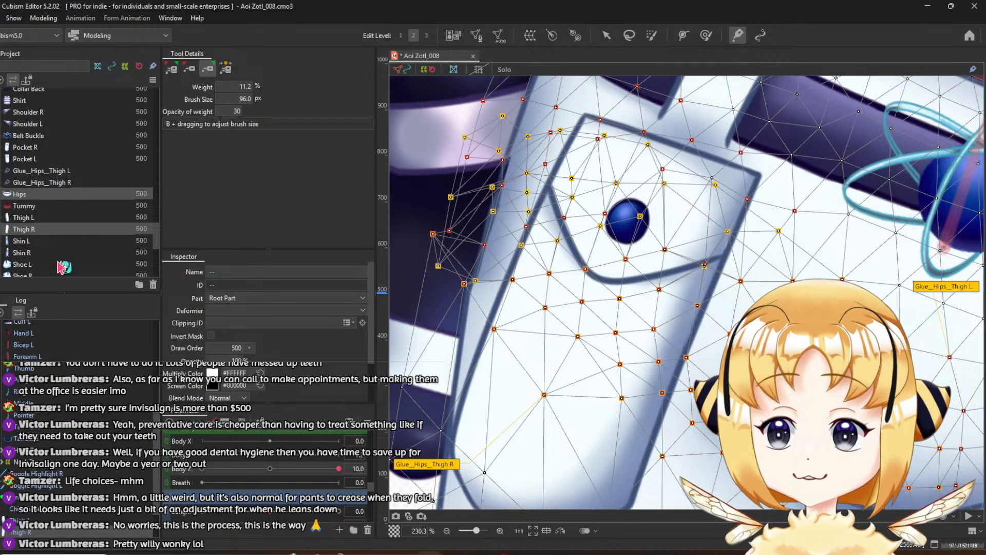
pyautogui.click(57, 183)
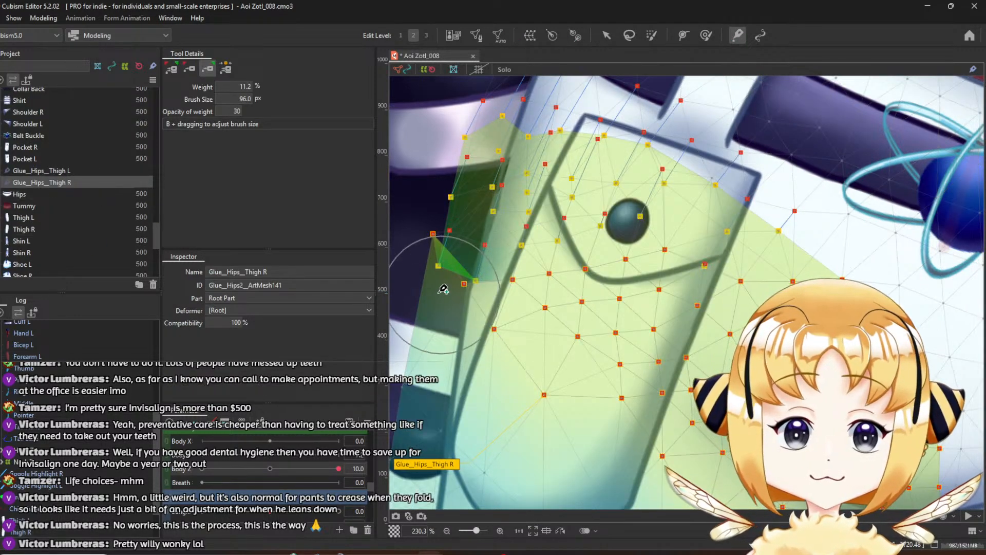
pyautogui.moveTo(447, 269); pyautogui.dragTo(446, 273)
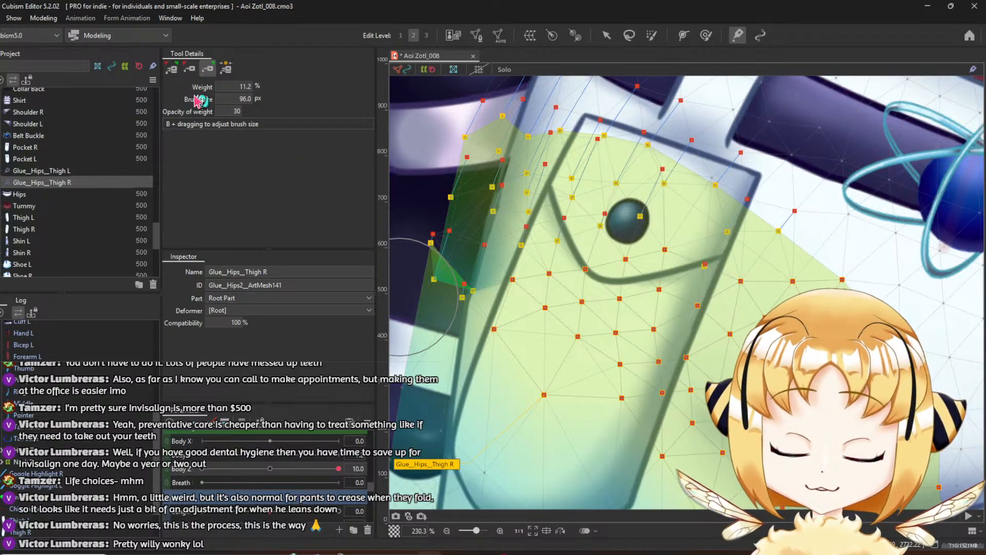
pyautogui.click(189, 68)
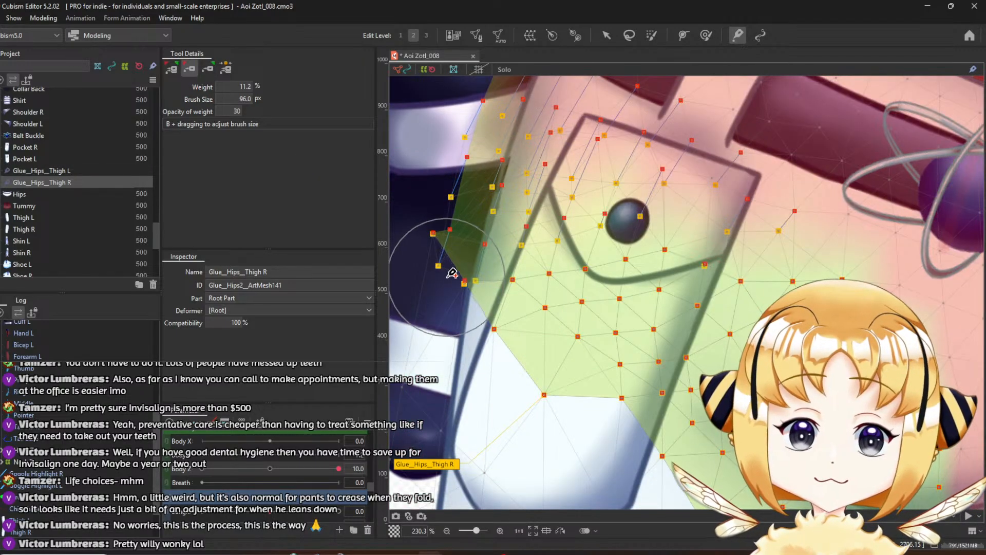
pyautogui.moveTo(449, 268); pyautogui.dragTo(449, 271)
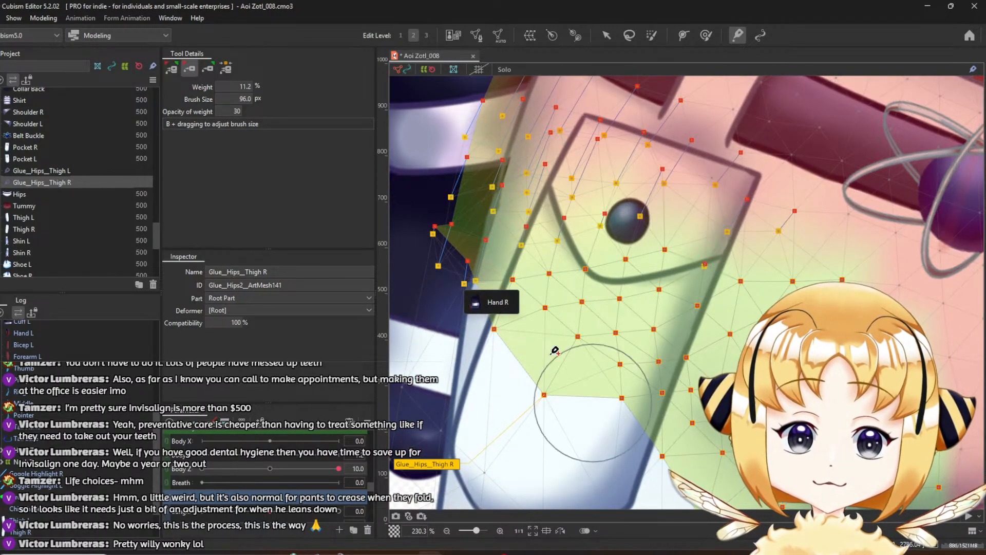
pyautogui.moveTo(593, 402); pyautogui.dragTo(680, 379)
pyautogui.moveTo(539, 224)
pyautogui.mouseDown()
pyautogui.moveTo(557, 255)
pyautogui.moveTo(573, 186)
pyautogui.moveTo(571, 194)
pyautogui.moveTo(584, 184)
pyautogui.moveTo(565, 240)
pyautogui.mouseUp()
pyautogui.hotkey('ctrl', 'z')
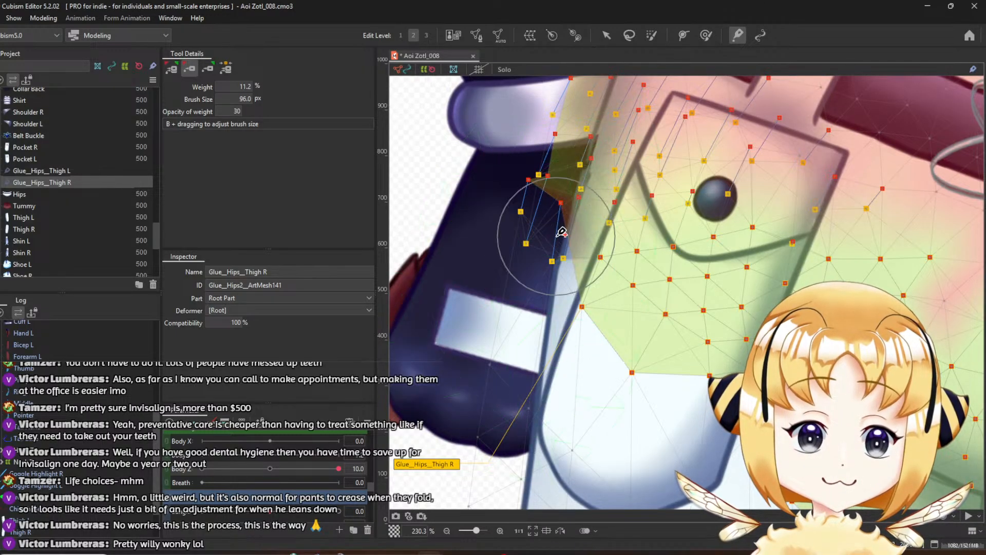
# Draw the glued Hips and Thigh R vertex pairs closer together along the outer hip edge beside Pocket R
pyautogui.click(225, 68)
pyautogui.click(541, 147)
pyautogui.click(545, 146)
pyautogui.click(545, 146)
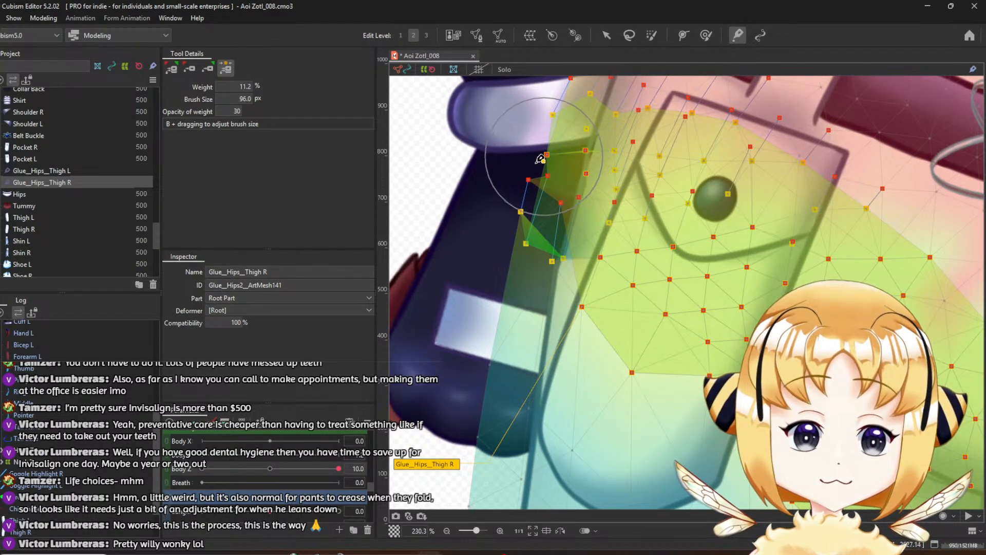
pyautogui.scroll(2, 580, 217)
pyautogui.scroll(-2, 580, 217)
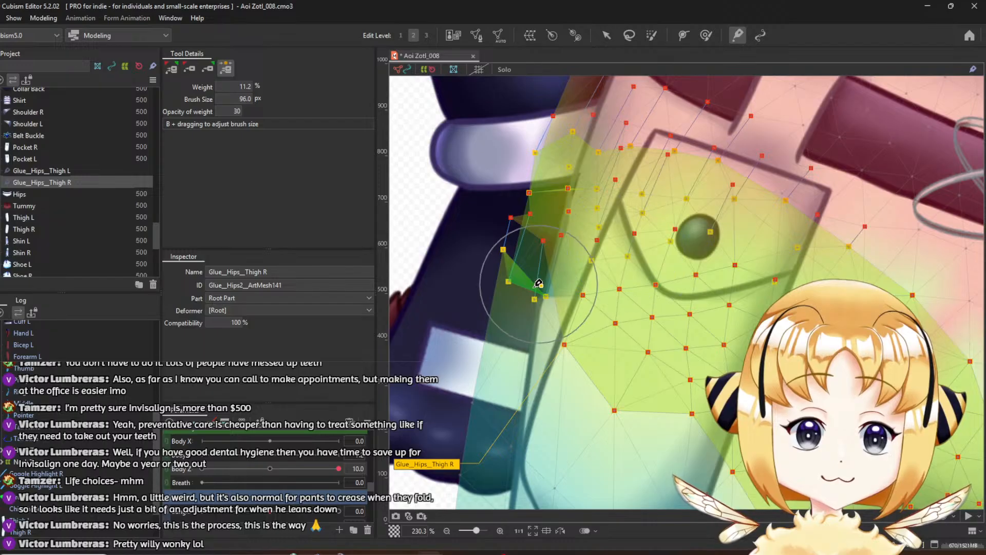
pyautogui.moveTo(525, 298); pyautogui.dragTo(474, 342)
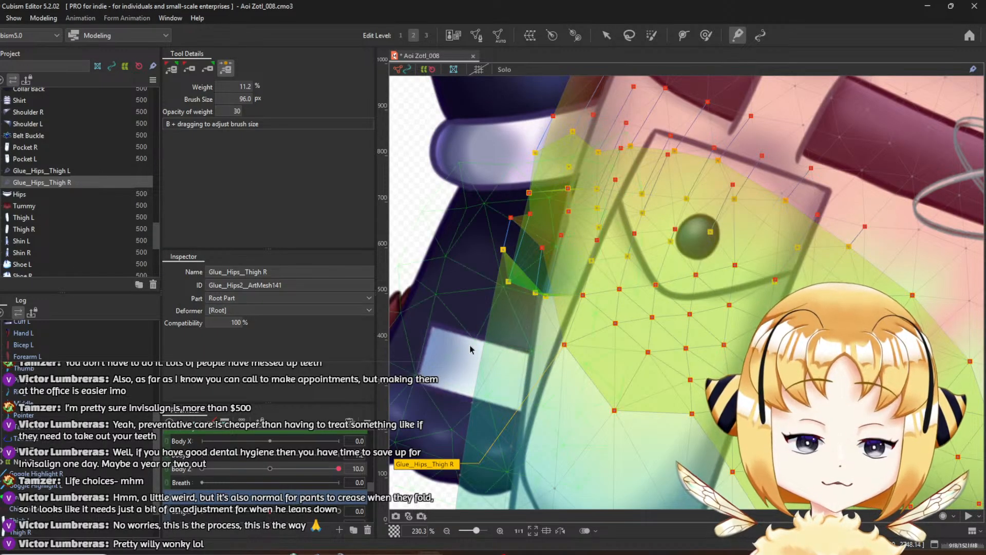
# Paint the Thigh R-side glue weights down the outer thigh edge below the hip corner
pyautogui.scroll(1, 494, 296)
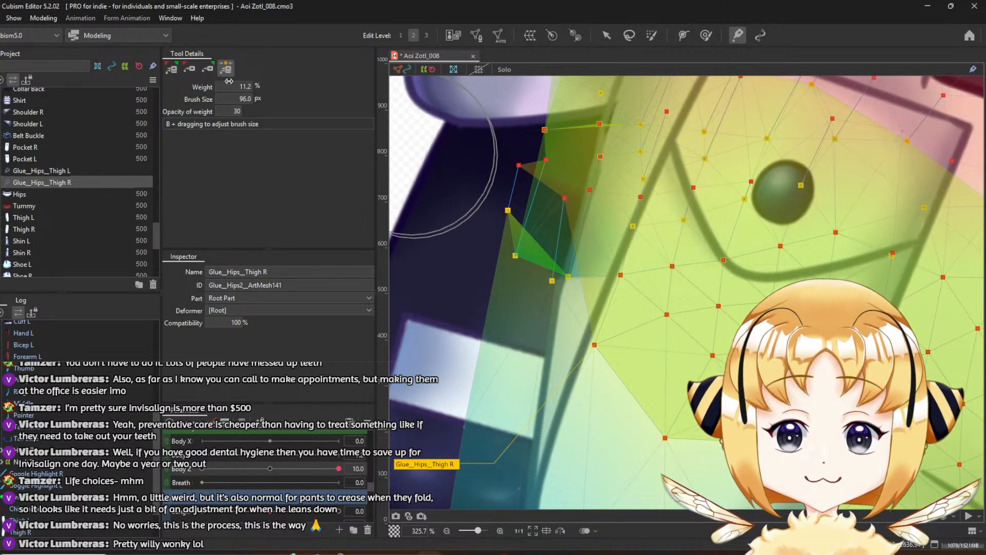
pyautogui.scroll(1, 501, 282)
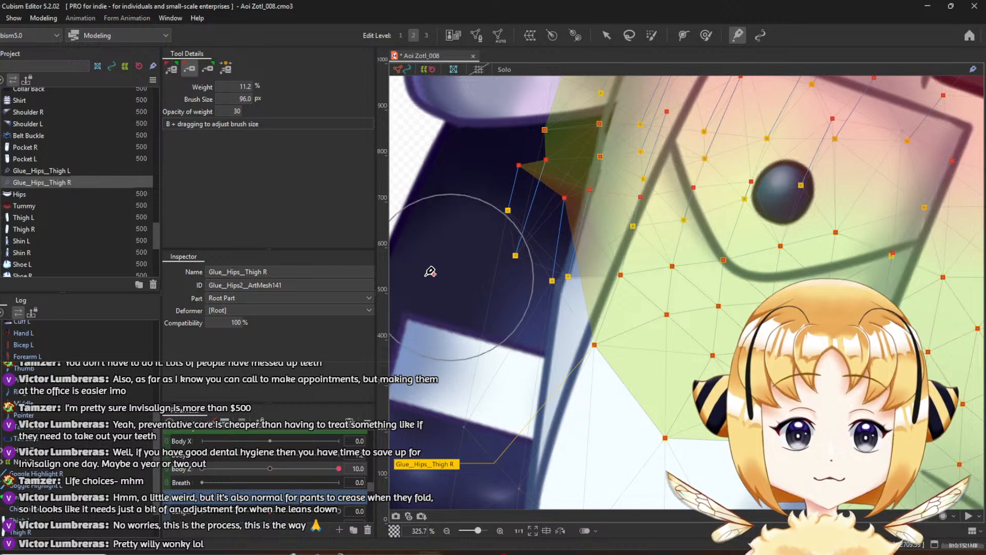
pyautogui.click(208, 68)
pyautogui.moveTo(504, 257)
pyautogui.mouseDown()
pyautogui.moveTo(515, 276)
pyautogui.moveTo(501, 321)
pyautogui.moveTo(519, 353)
pyautogui.mouseUp()
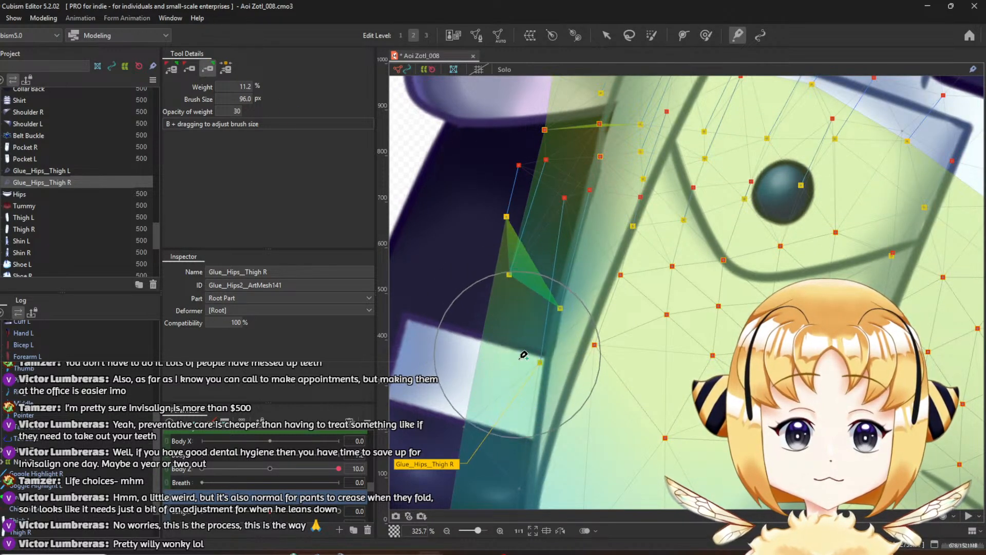
pyautogui.scroll(-6, 598, 332)
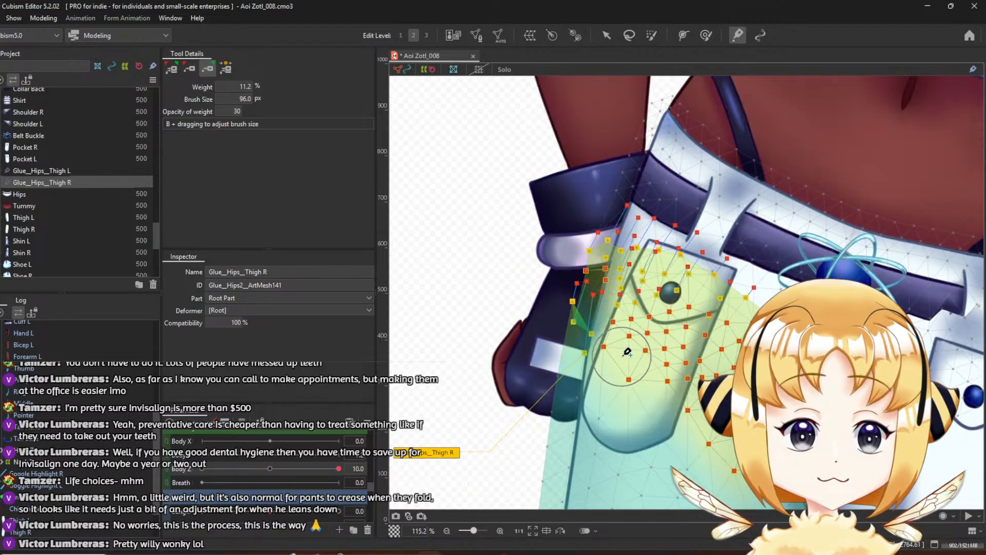
# Leave glue editing and examine the Hips and Thigh R overlap from the outer hip to the crotch
pyautogui.press('v')
pyautogui.click(532, 197)
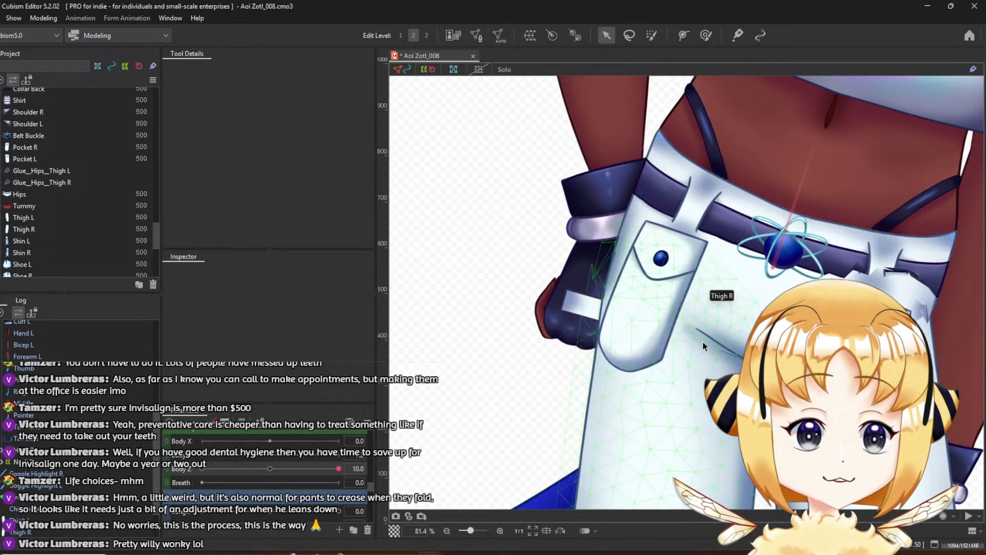
pyautogui.scroll(3, 702, 341)
pyautogui.scroll(-3, 636, 244)
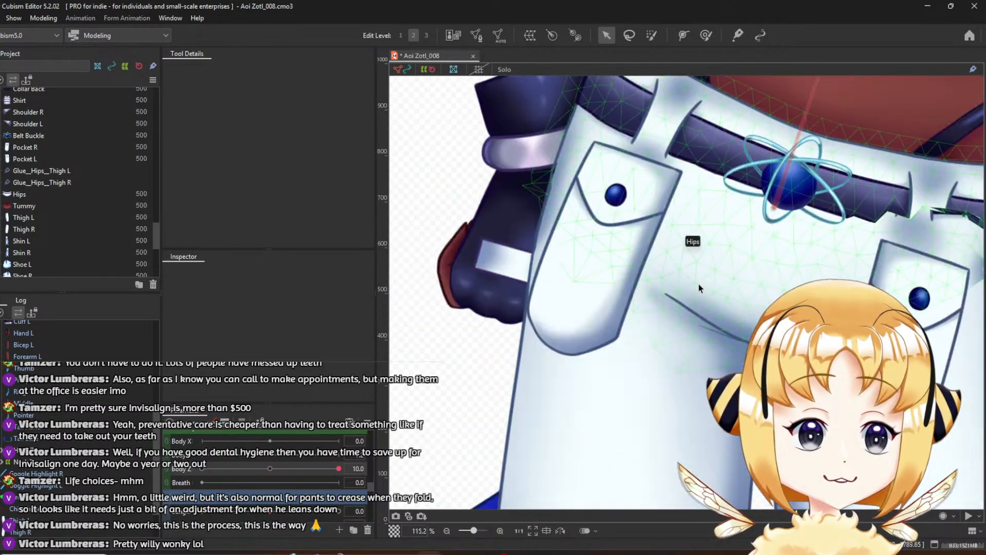
pyautogui.moveTo(615, 178); pyautogui.dragTo(606, 226)
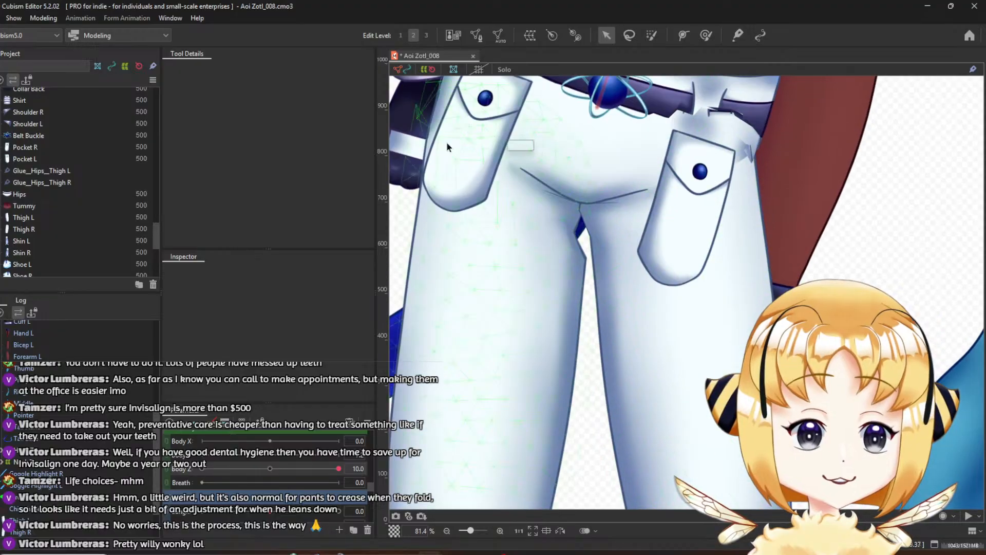
# Reselect Glue__Hips__Thigh R and paint its Thigh R-side weights around the crotch point between the thighs
pyautogui.click(738, 36)
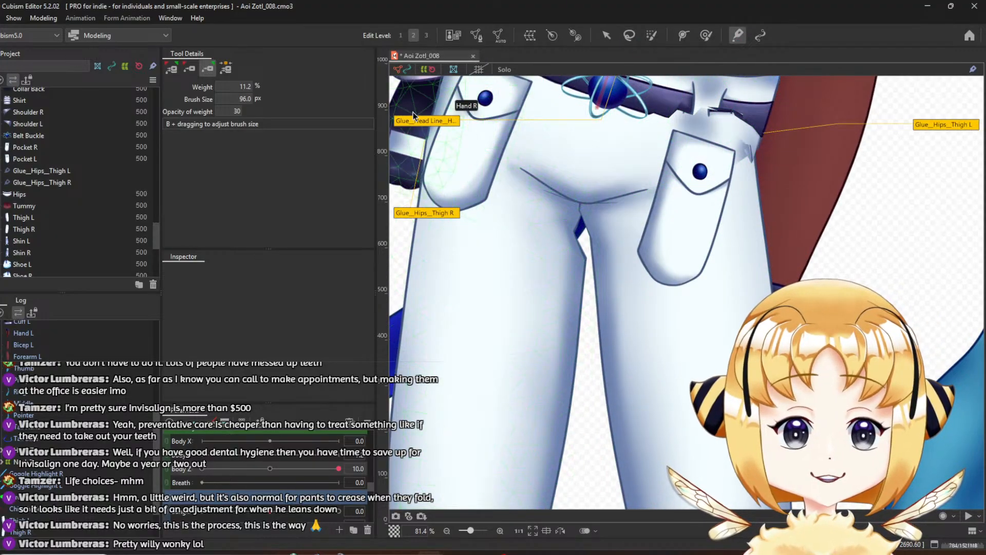
pyautogui.click(437, 211)
pyautogui.scroll(2, 625, 237)
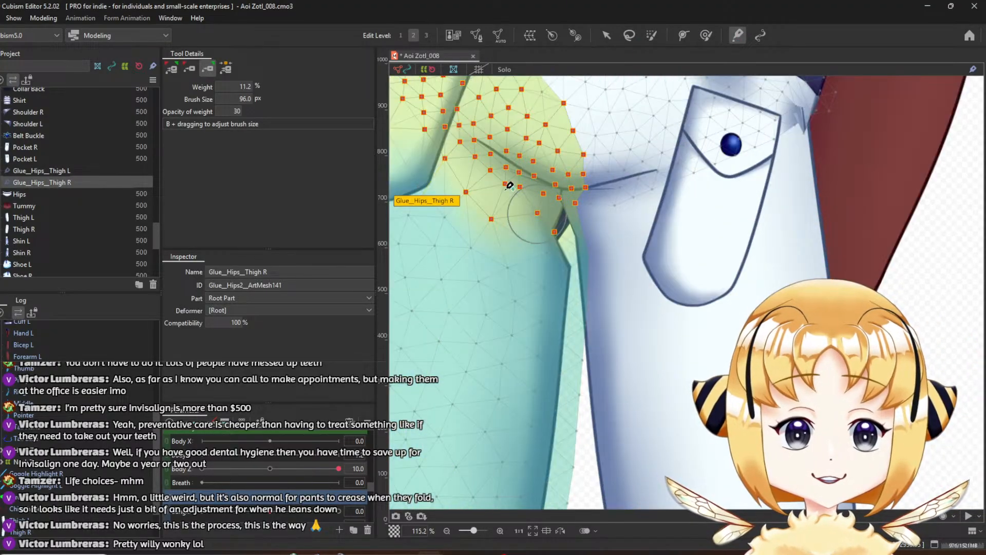
pyautogui.click(198, 71)
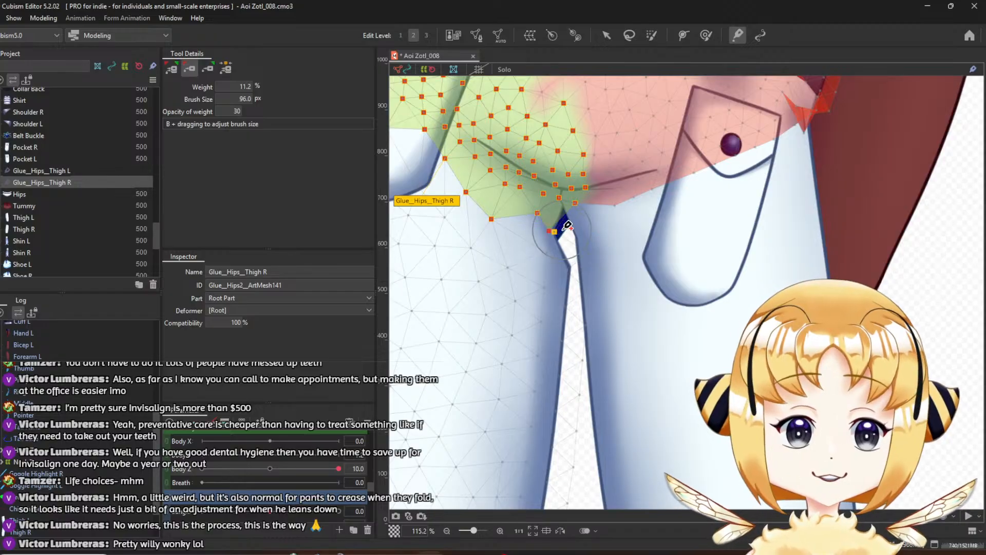
pyautogui.click(208, 68)
pyautogui.moveTo(562, 221); pyautogui.dragTo(564, 222)
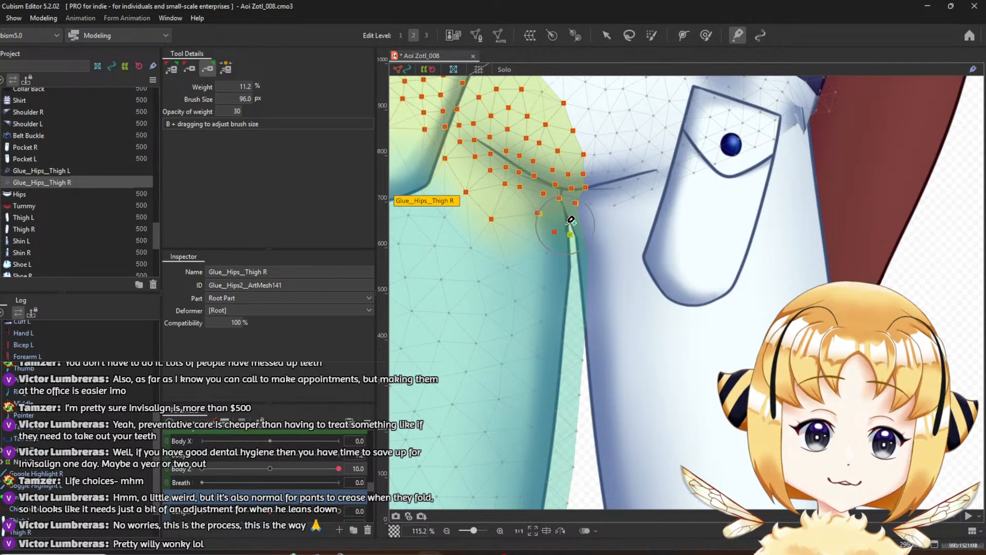
pyautogui.click(570, 224)
pyautogui.click(580, 199)
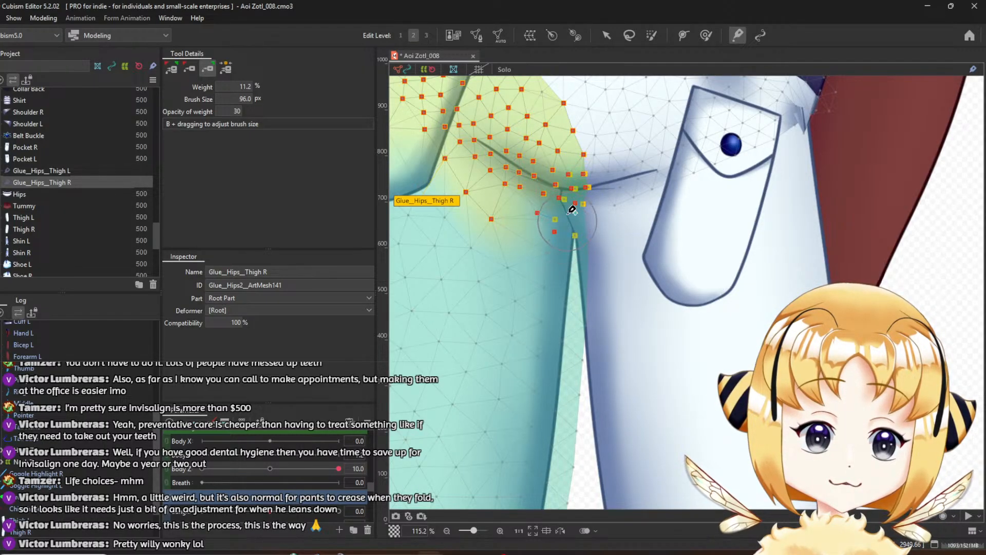
# Examine the glued area between the outer hip and crotch, switching Thigh L's visibility to compare the hips with both legs
pyautogui.scroll(-2, 549, 288)
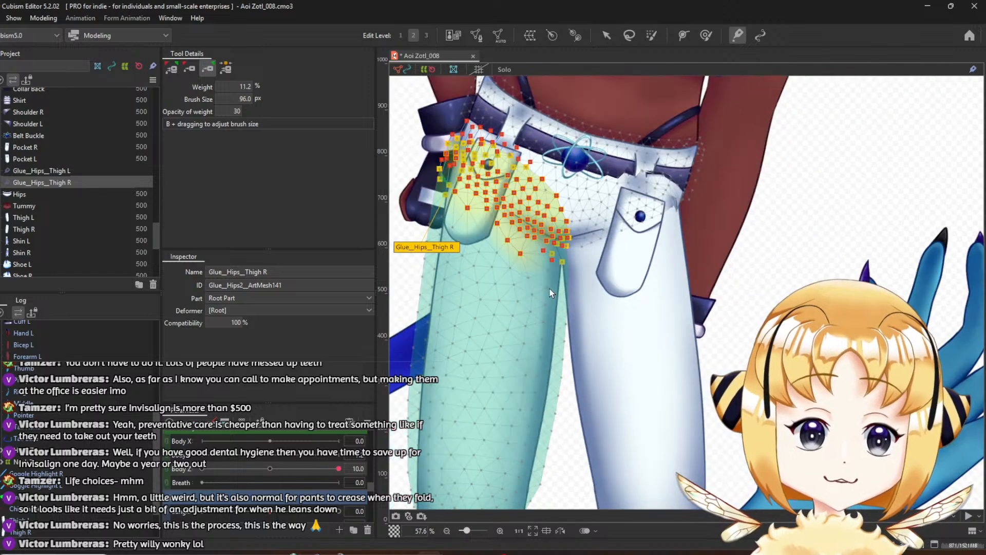
pyautogui.scroll(2, 499, 269)
pyautogui.moveTo(498, 269); pyautogui.dragTo(529, 293)
pyautogui.scroll(-1, 525, 290)
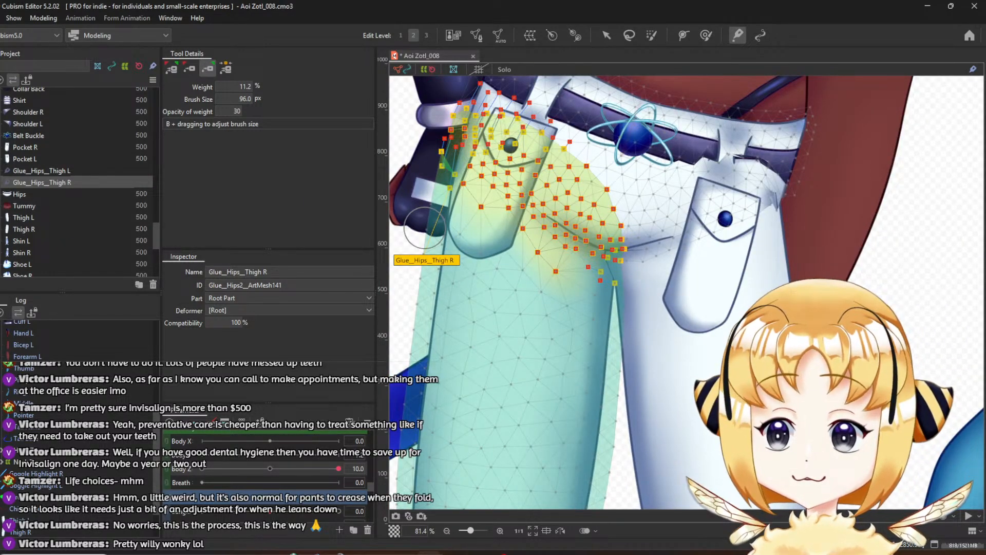
pyautogui.scroll(6, 595, 280)
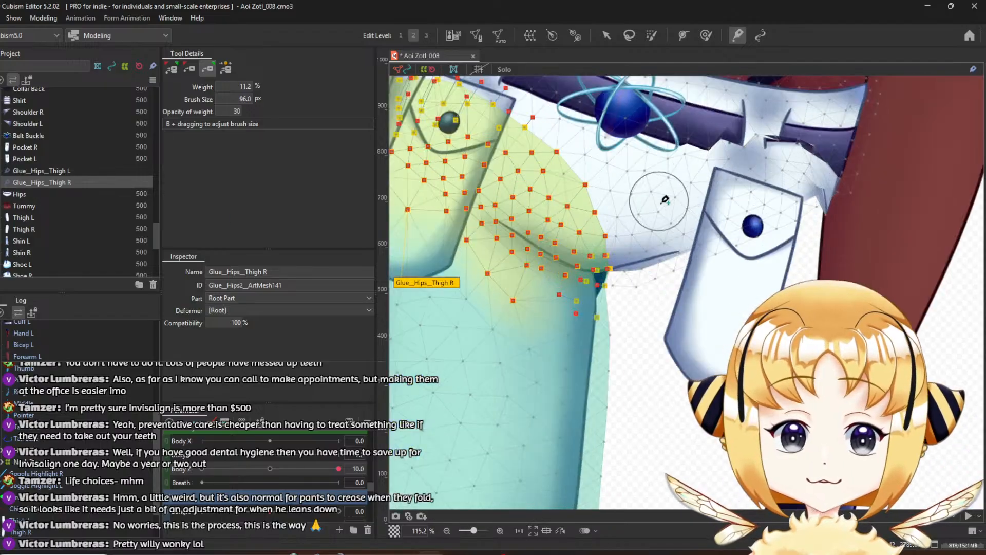
pyautogui.scroll(-6, 595, 280)
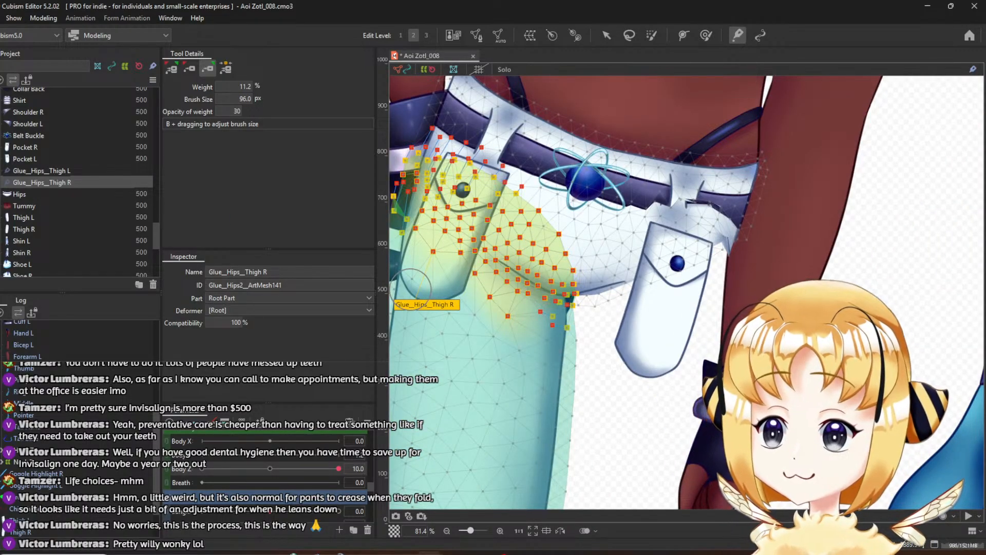
pyautogui.click(1, 218)
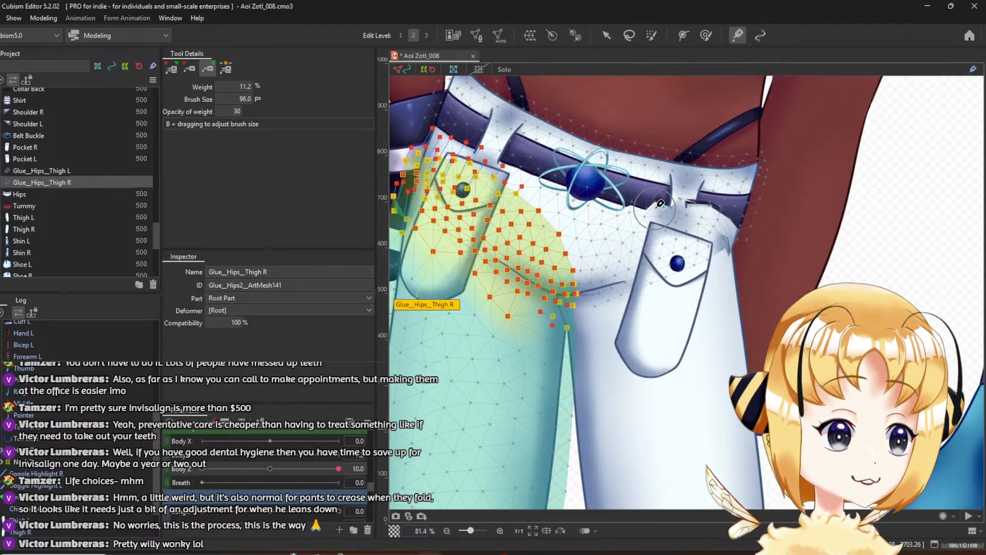
pyautogui.scroll(-2, 652, 215)
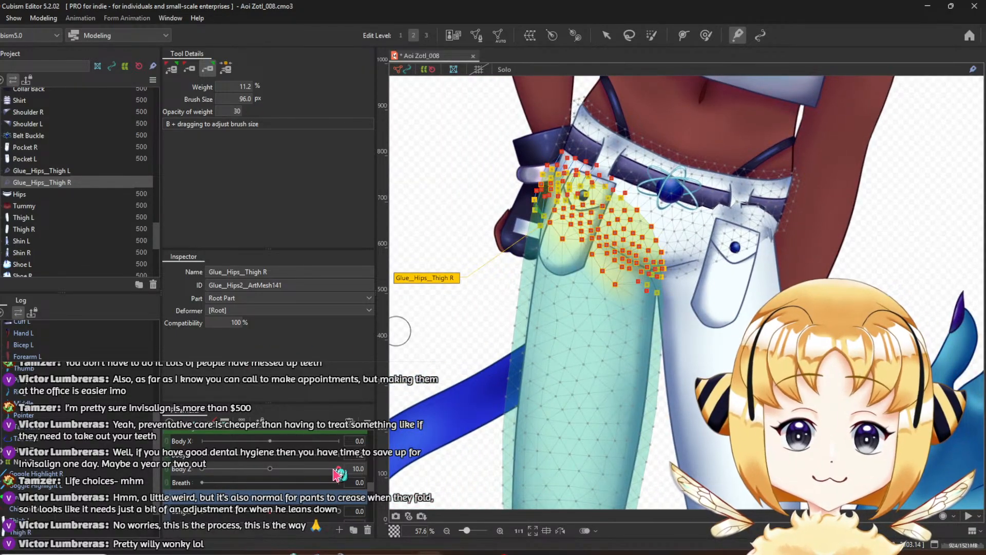
# Set Body Z to -10 and paint the Thigh R-side glue weights at the outer hip corner beside the wrist cuff
pyautogui.moveTo(335, 471); pyautogui.dragTo(194, 469)
pyautogui.scroll(3, 554, 230)
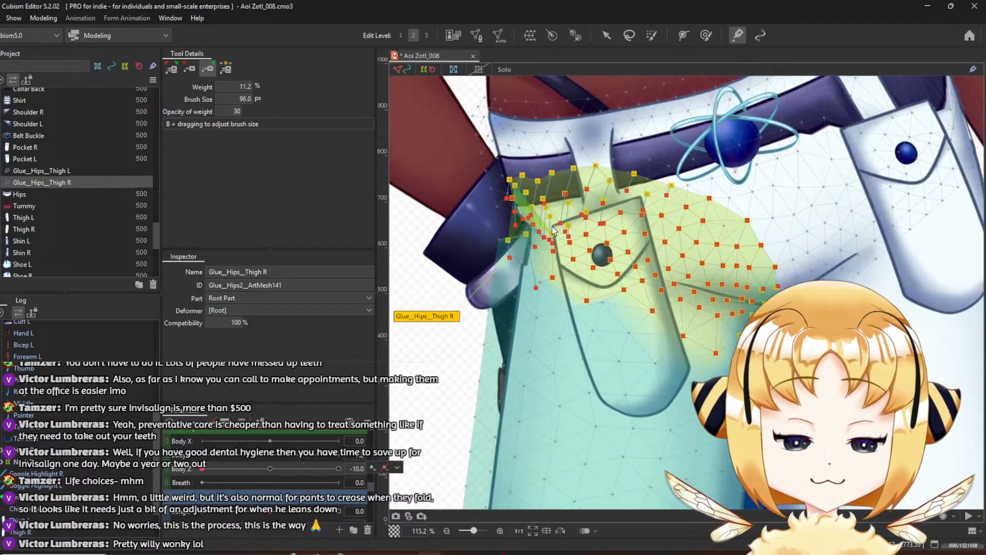
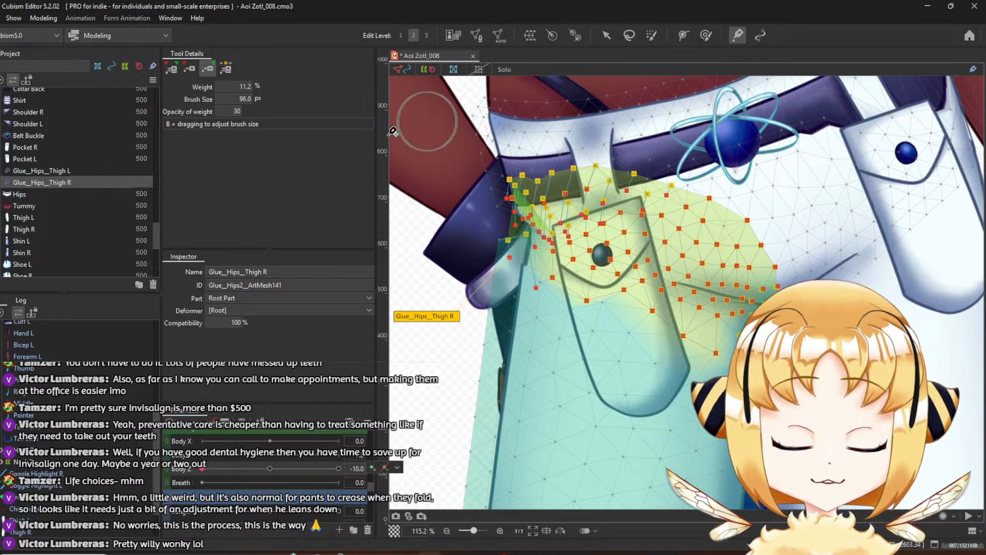
pyautogui.scroll(-3, 728, 139)
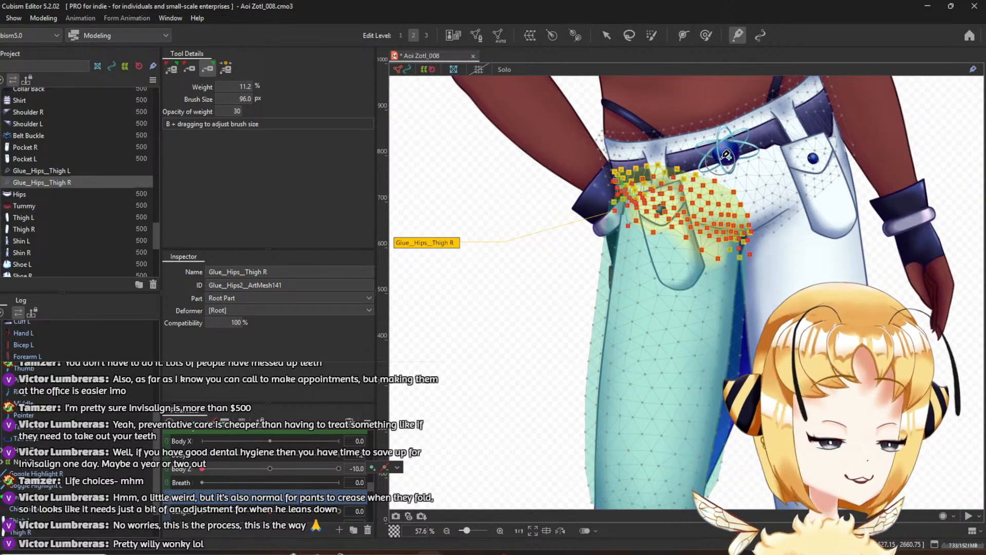
pyautogui.scroll(6, 728, 169)
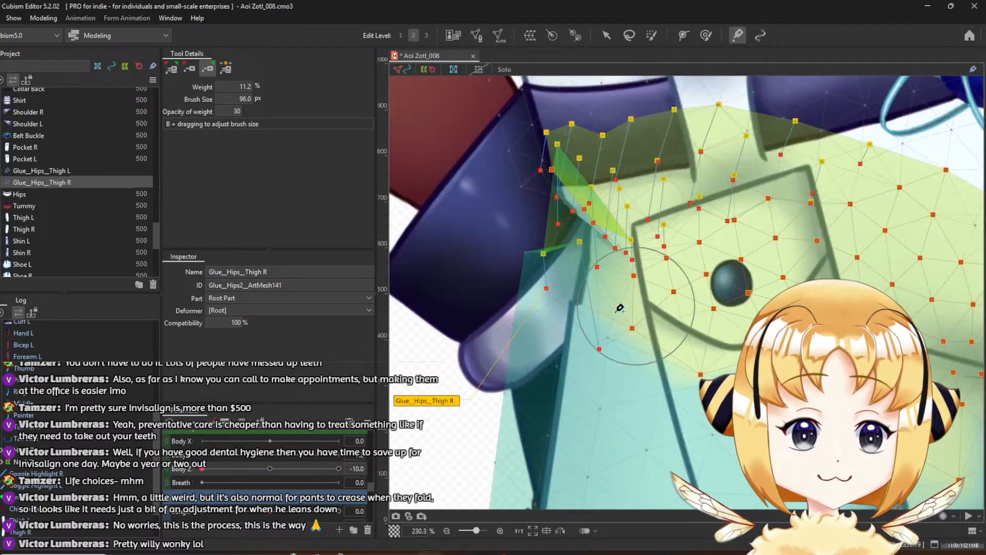
pyautogui.moveTo(620, 308)
pyautogui.mouseDown()
pyautogui.moveTo(560, 267)
pyautogui.moveTo(544, 239)
pyautogui.moveTo(582, 247)
pyautogui.moveTo(561, 282)
pyautogui.mouseUp()
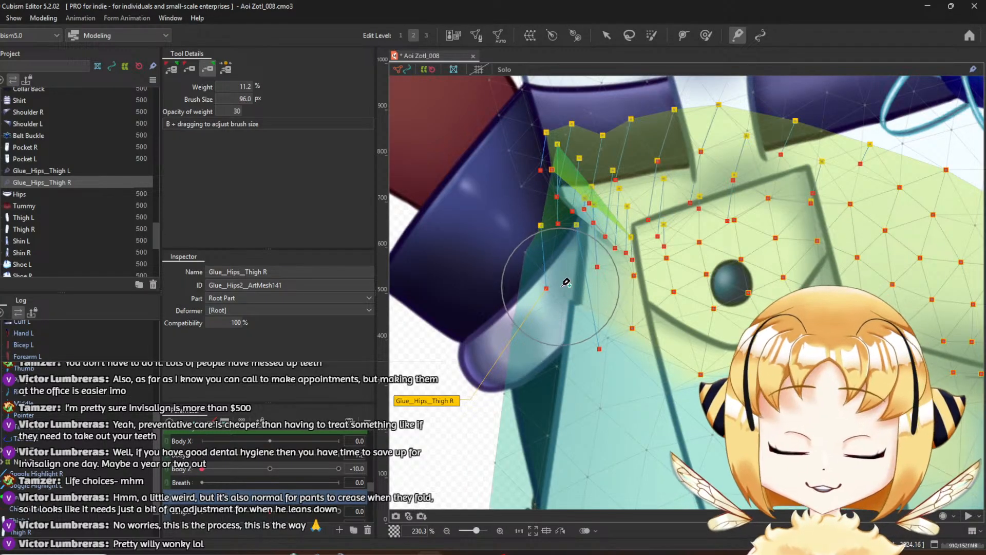
# Paint the Hips-side glue weights at the outer hip corner, followed by a stroke affecting both sides along the outer thigh edge
pyautogui.click(196, 73)
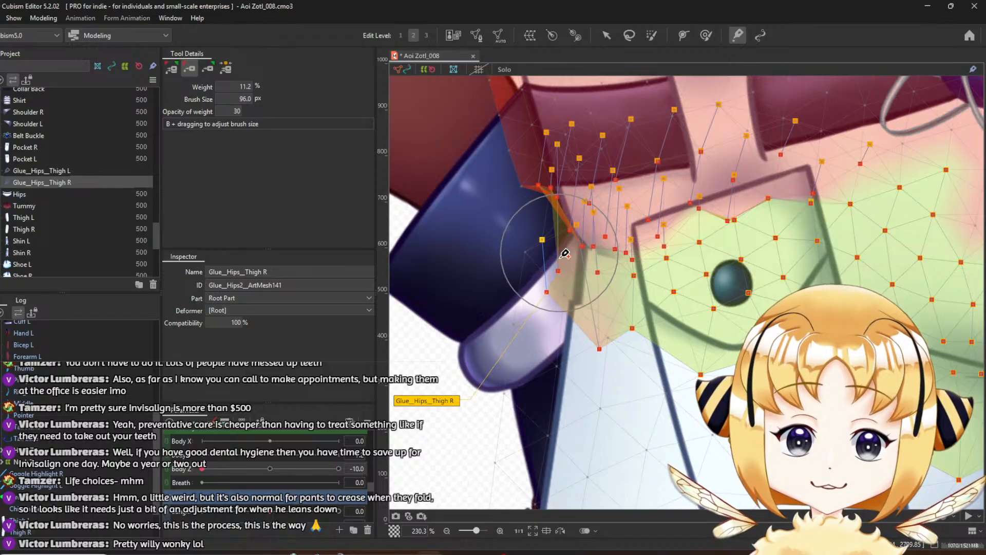
pyautogui.moveTo(565, 253)
pyautogui.mouseDown()
pyautogui.moveTo(518, 188)
pyautogui.moveTo(529, 177)
pyautogui.moveTo(521, 231)
pyautogui.moveTo(583, 296)
pyautogui.mouseUp()
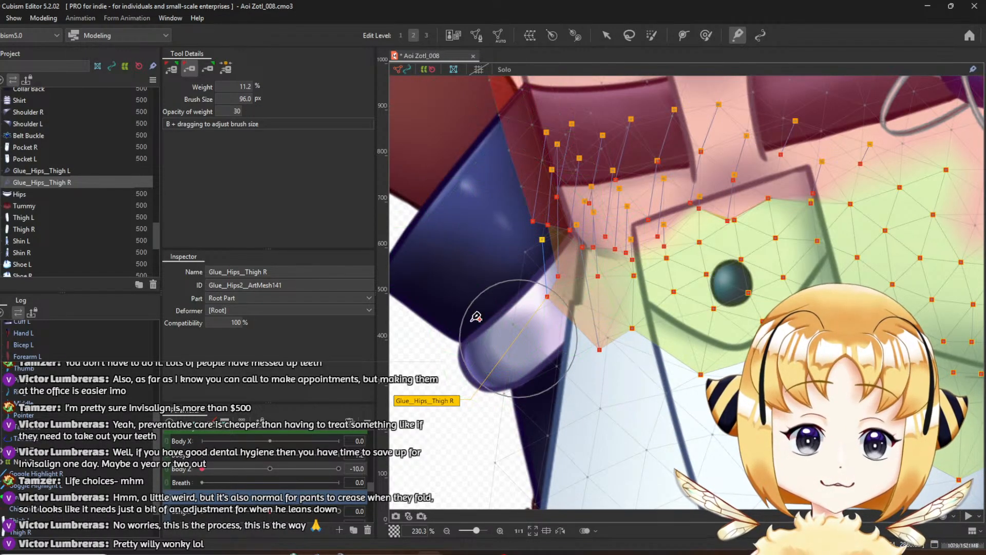
pyautogui.click(210, 69)
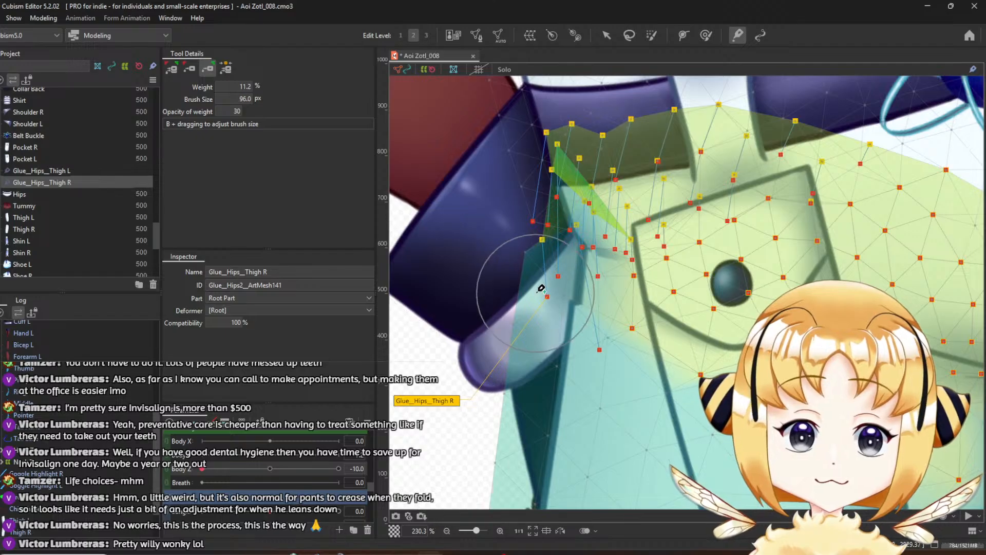
pyautogui.click(172, 69)
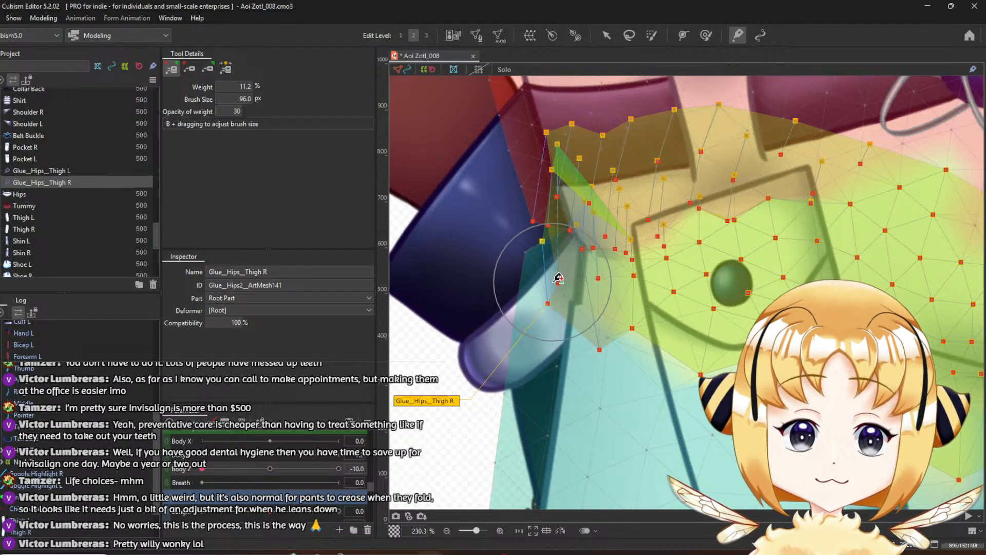
pyautogui.moveTo(554, 283)
pyautogui.mouseDown()
pyautogui.moveTo(560, 290)
pyautogui.moveTo(528, 296)
pyautogui.mouseUp()
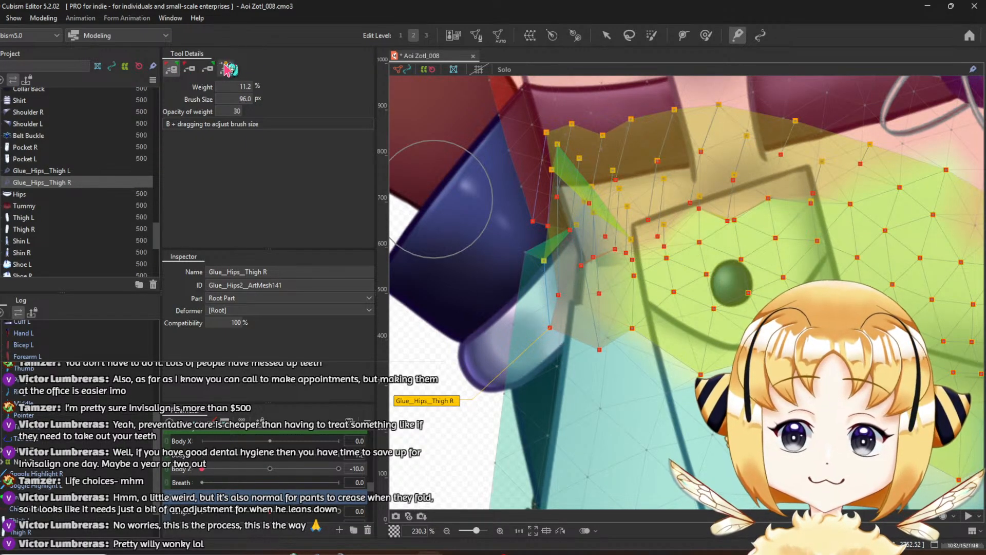
# Draw the glued Hips and Thigh R vertex pairs together at the outer hip corner, undoing the last two strokes
pyautogui.moveTo(558, 240)
pyautogui.mouseDown()
pyautogui.moveTo(537, 267)
pyautogui.moveTo(540, 309)
pyautogui.moveTo(549, 216)
pyautogui.mouseUp()
pyautogui.moveTo(553, 170)
pyautogui.mouseDown()
pyautogui.moveTo(577, 242)
pyautogui.moveTo(563, 217)
pyautogui.mouseUp()
pyautogui.hotkey('ctrl', 'z')
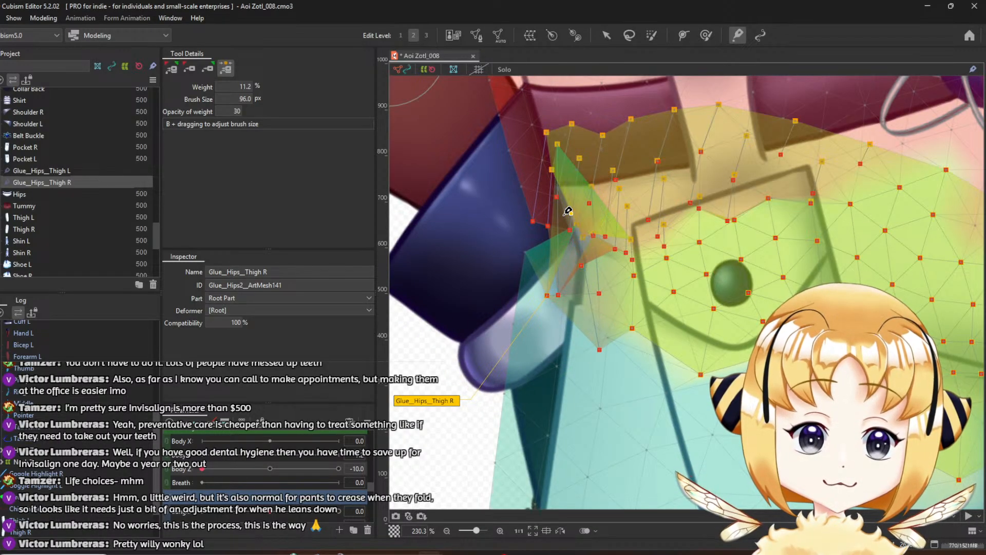
pyautogui.hotkey('ctrl', 'z')
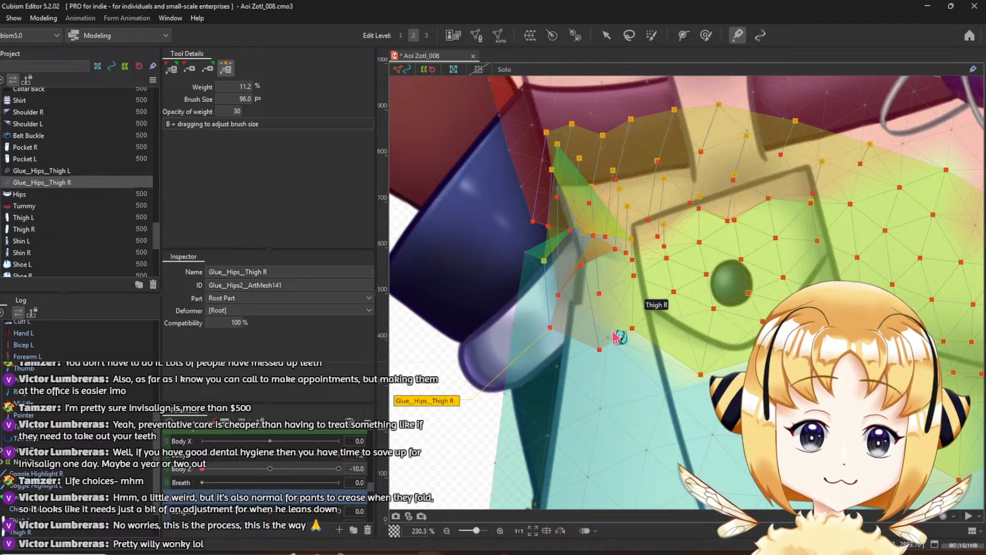
# Draw the glued vertex pairs closer together from the upper outer corner of Pocket R toward the belt's outer end
pyautogui.scroll(-3, 568, 253)
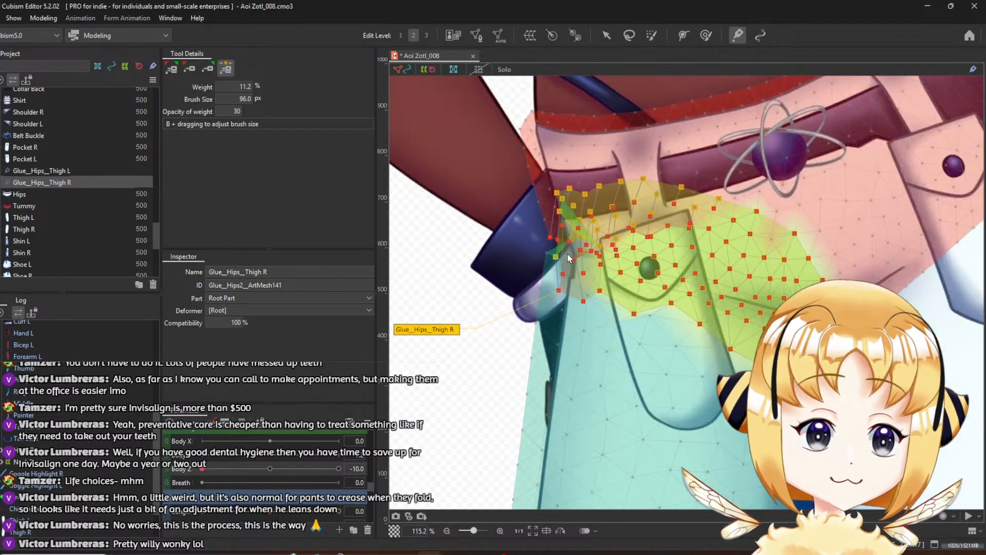
pyautogui.scroll(2, 738, 309)
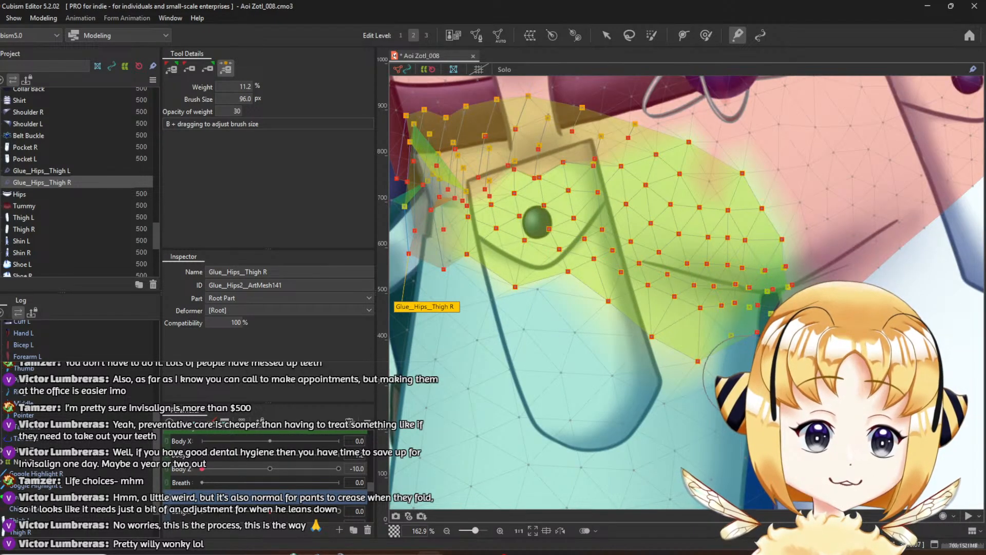
pyautogui.scroll(4, 596, 269)
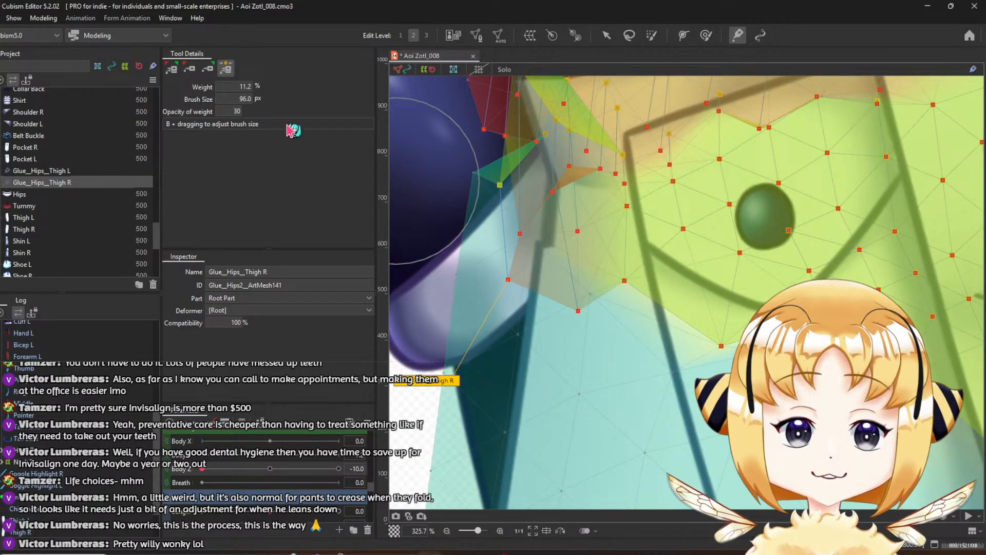
pyautogui.scroll(-4, 652, 176)
pyautogui.scroll(4, 644, 181)
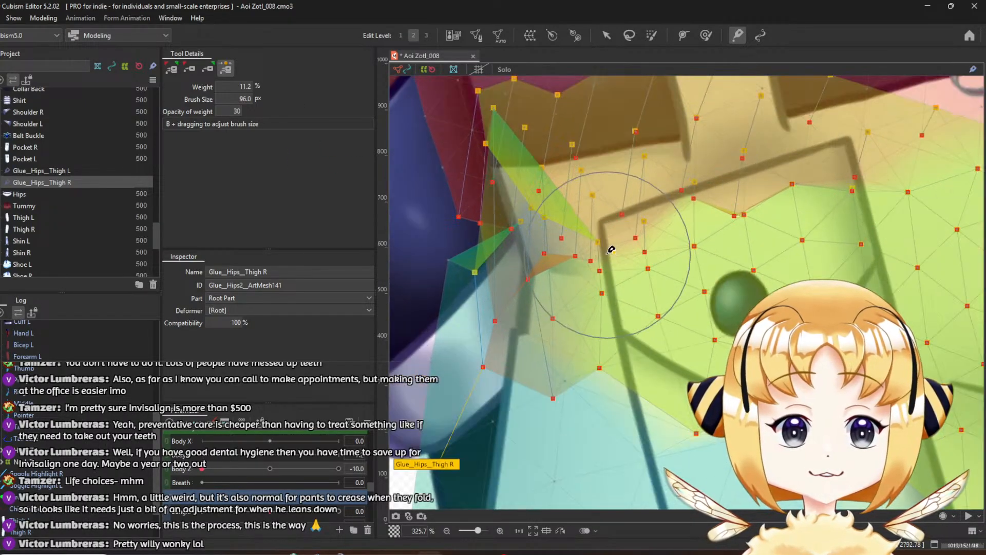
pyautogui.scroll(-2, 612, 248)
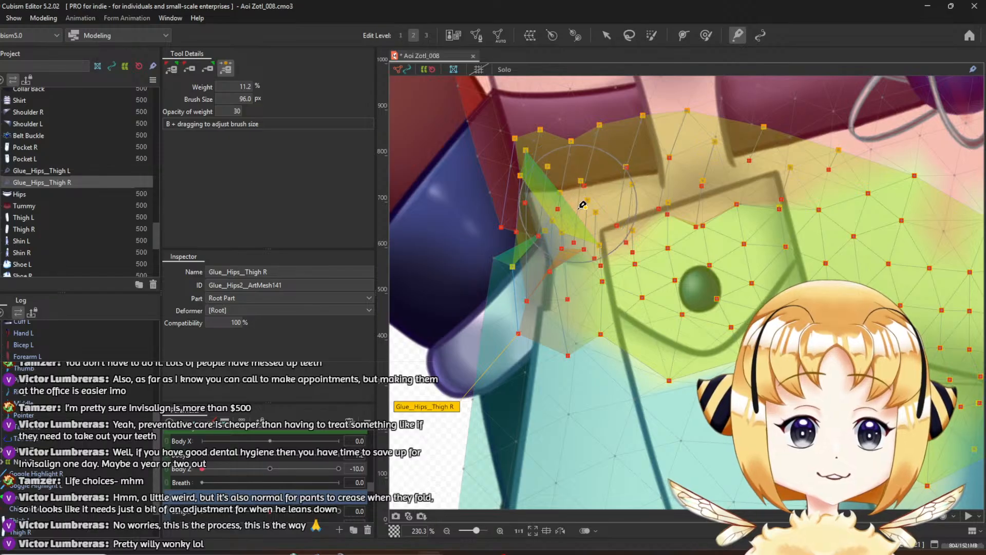
pyautogui.moveTo(583, 205); pyautogui.dragTo(544, 184)
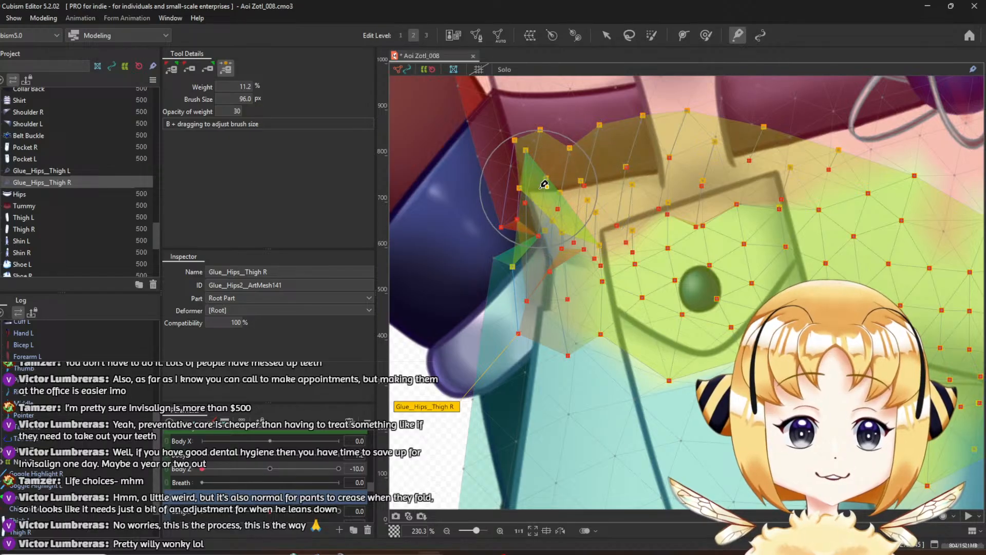
# Paint the Hips-side glue weights from below the belt down the outer edge of Pocket R
pyautogui.click(190, 69)
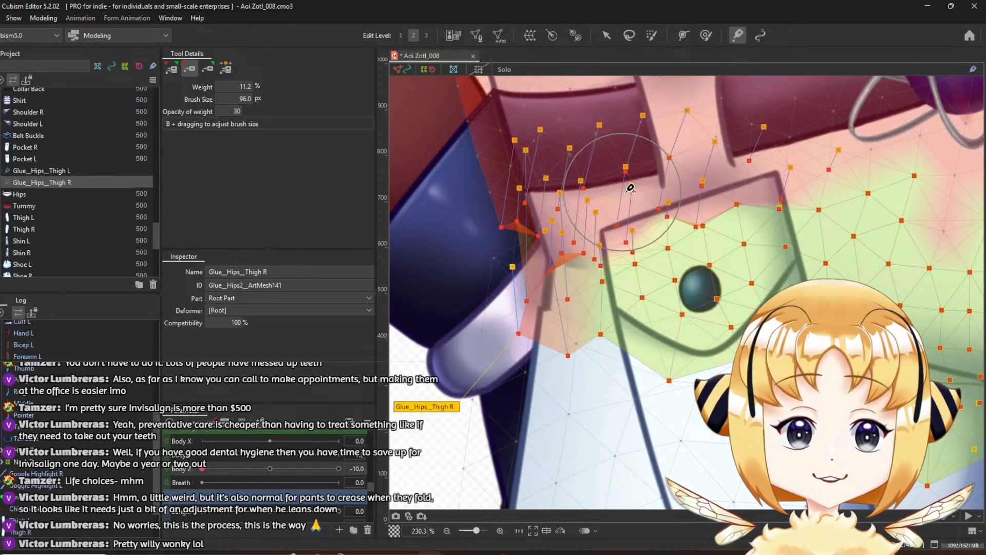
pyautogui.moveTo(622, 192)
pyautogui.mouseDown()
pyautogui.moveTo(547, 281)
pyautogui.moveTo(544, 260)
pyautogui.moveTo(560, 284)
pyautogui.moveTo(552, 307)
pyautogui.moveTo(572, 307)
pyautogui.moveTo(547, 308)
pyautogui.moveTo(622, 294)
pyautogui.mouseUp()
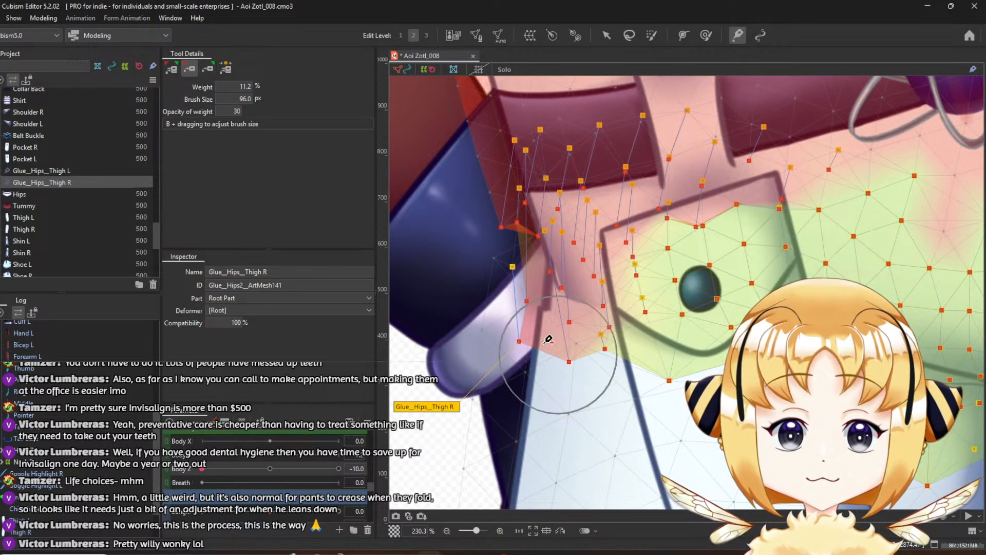
pyautogui.click(216, 70)
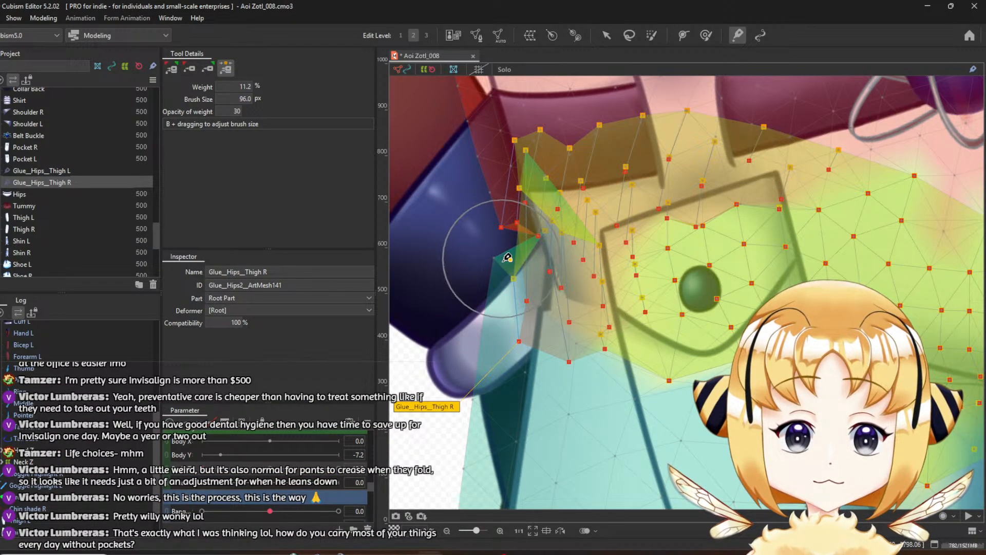
# Draw the glued Hips and Thigh R vertex pairs together along the outer thigh edge below the hip corner, undoing the last strokes
pyautogui.moveTo(503, 296); pyautogui.dragTo(509, 337)
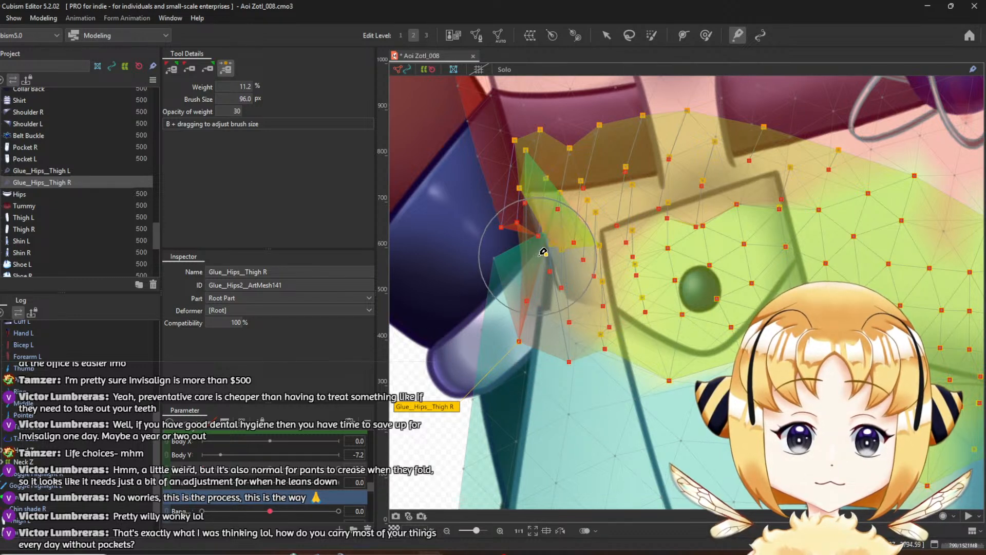
pyautogui.moveTo(529, 181)
pyautogui.mouseDown()
pyautogui.moveTo(535, 200)
pyautogui.moveTo(522, 224)
pyautogui.moveTo(553, 327)
pyautogui.mouseUp()
pyautogui.hotkey('ctrl', 'z')
pyautogui.hotkey('ctrl', 'z')
pyautogui.hotkey('ctrl', 'z')
pyautogui.hotkey('ctrl', 'z')
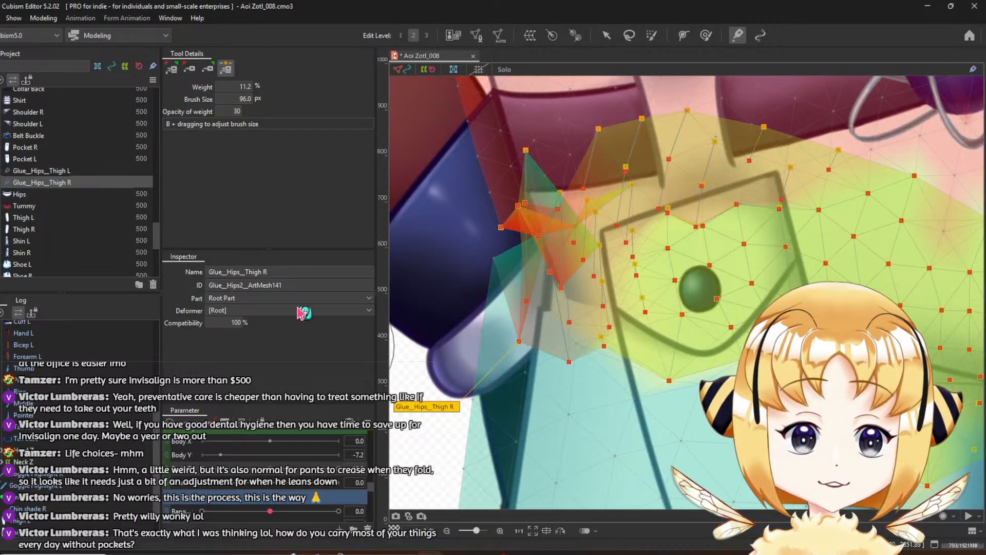
pyautogui.hotkey('ctrl', 'z')
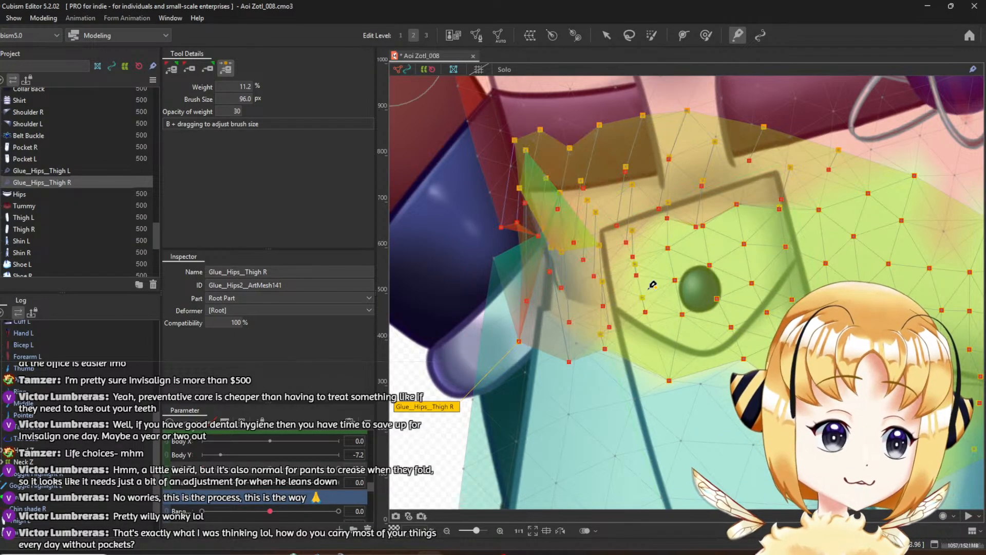
# Paint the Thigh R-side glue weights beside Pocket R and draw the vertex pairs together at the outer hip corner
pyautogui.scroll(-2, 661, 290)
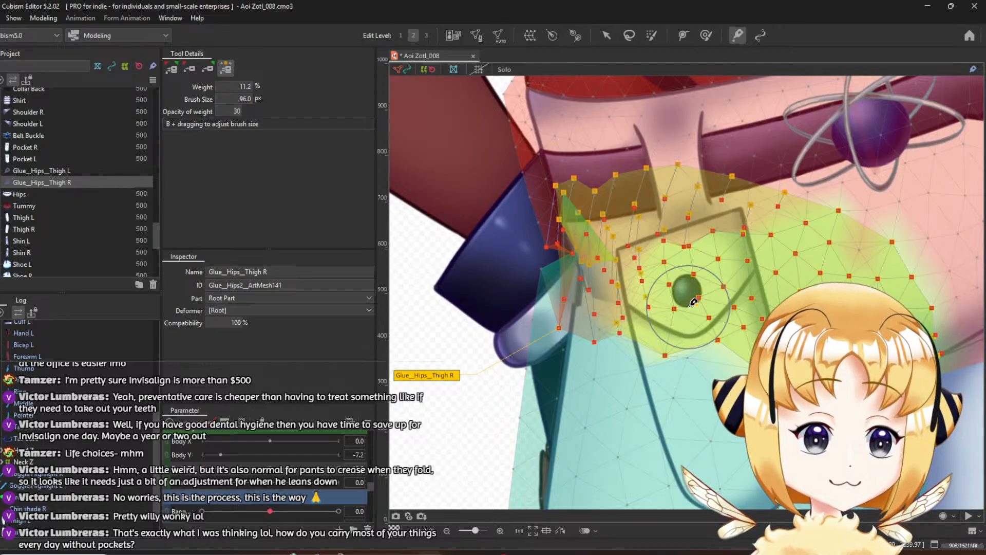
pyautogui.moveTo(269, 477)
pyautogui.mouseDown()
pyautogui.moveTo(187, 486)
pyautogui.moveTo(378, 475)
pyautogui.moveTo(278, 479)
pyautogui.moveTo(350, 483)
pyautogui.moveTo(286, 475)
pyautogui.mouseUp()
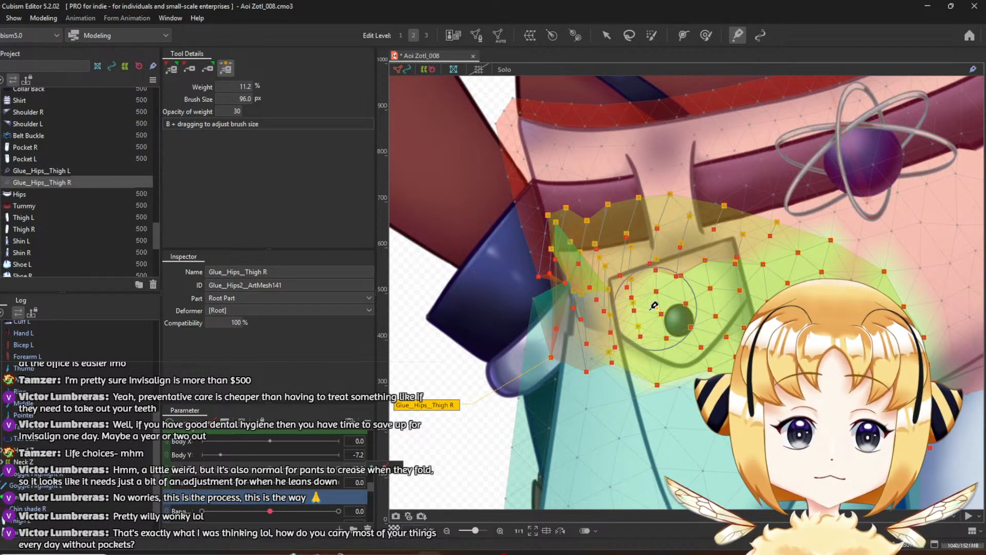
pyautogui.click(195, 69)
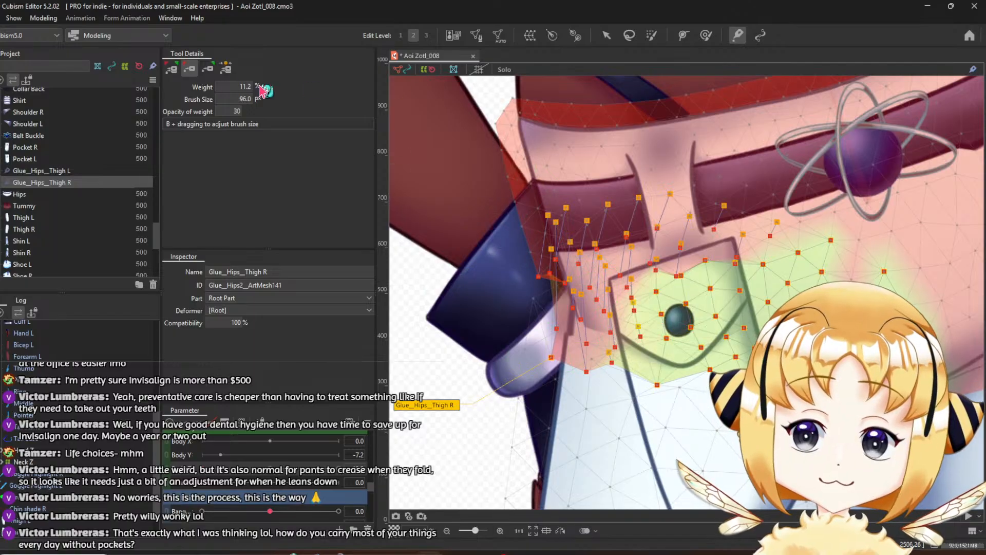
pyautogui.click(207, 72)
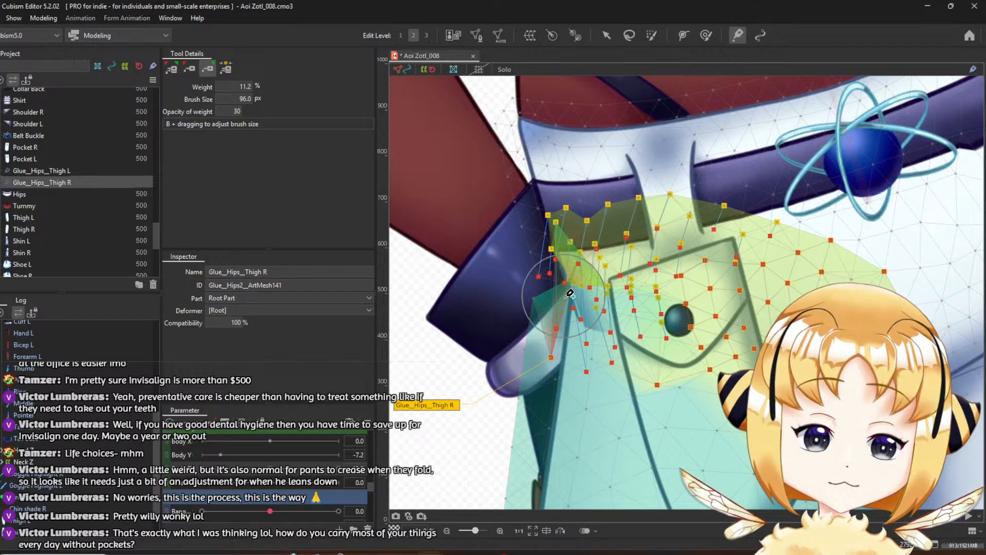
pyautogui.click(226, 68)
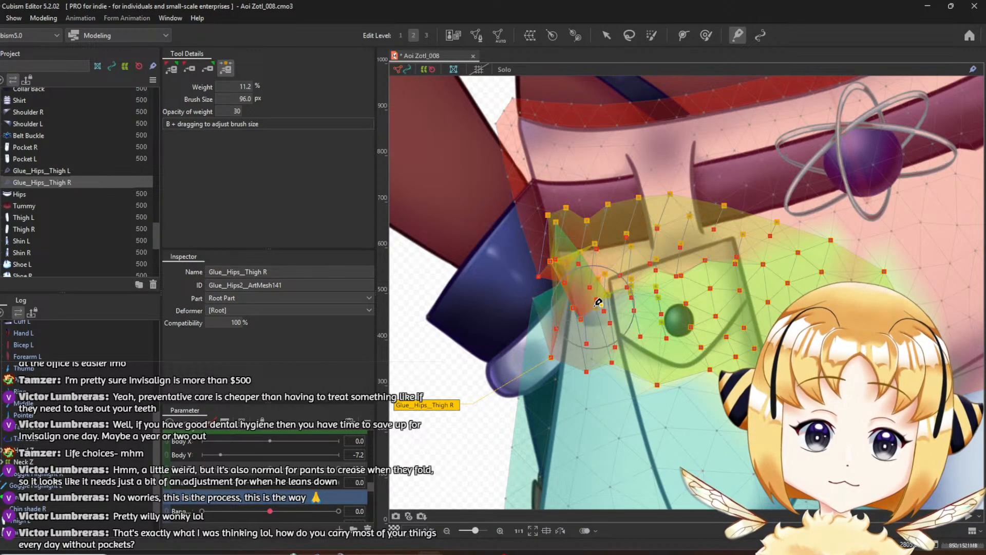
# Paint the glue weights of both Hips and Thigh R from the outer edge of Pocket R down toward the outer seam
pyautogui.click(173, 69)
pyautogui.moveTo(618, 310)
pyautogui.mouseDown()
pyautogui.moveTo(618, 285)
pyautogui.moveTo(574, 260)
pyautogui.moveTo(590, 314)
pyautogui.moveTo(559, 301)
pyautogui.moveTo(595, 341)
pyautogui.mouseUp()
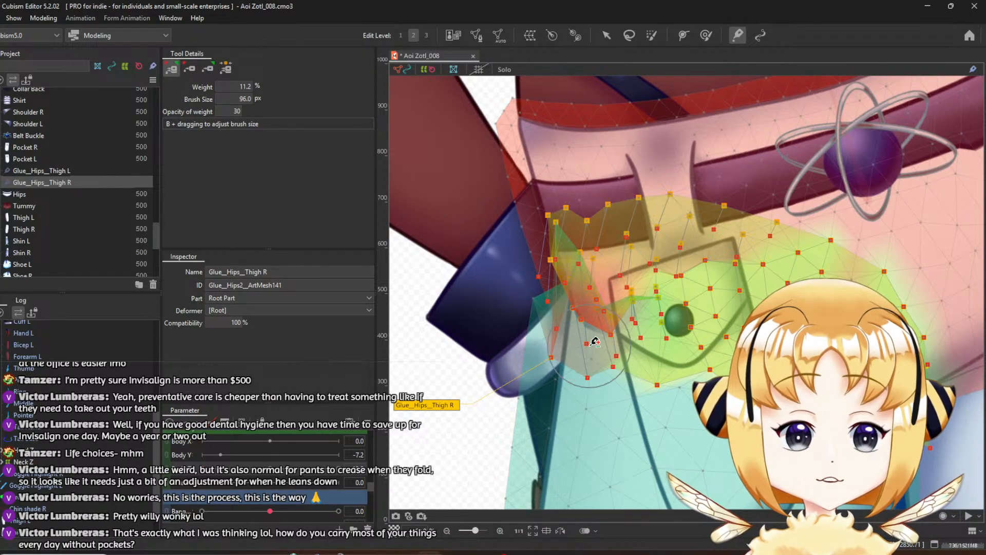
pyautogui.scroll(-2, 586, 401)
pyautogui.moveTo(624, 406); pyautogui.dragTo(602, 340)
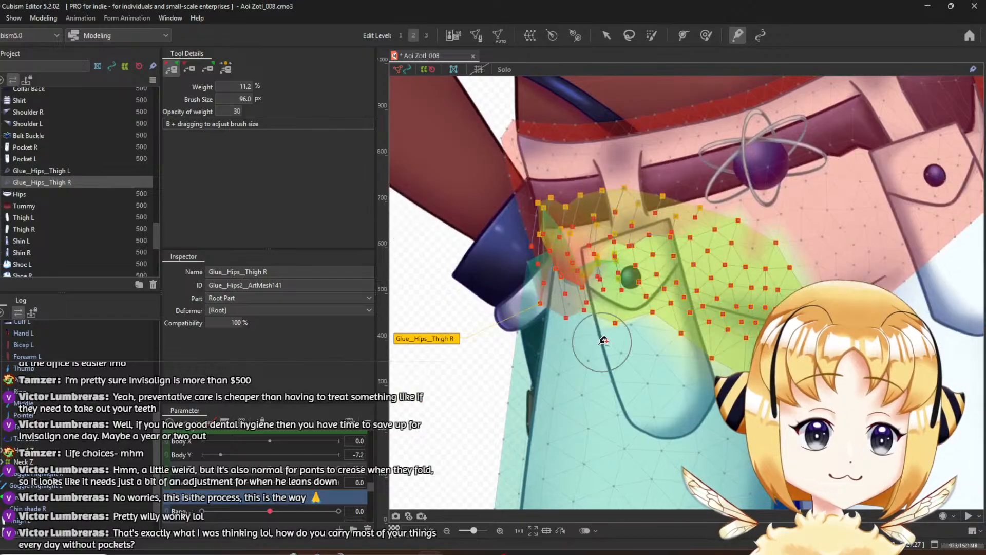
# Set Body Z to -10, clear the selection with the Arrow tool and examine the hip area around Pocket R
pyautogui.moveTo(258, 470); pyautogui.dragTo(198, 503)
pyautogui.scroll(-5, 504, 362)
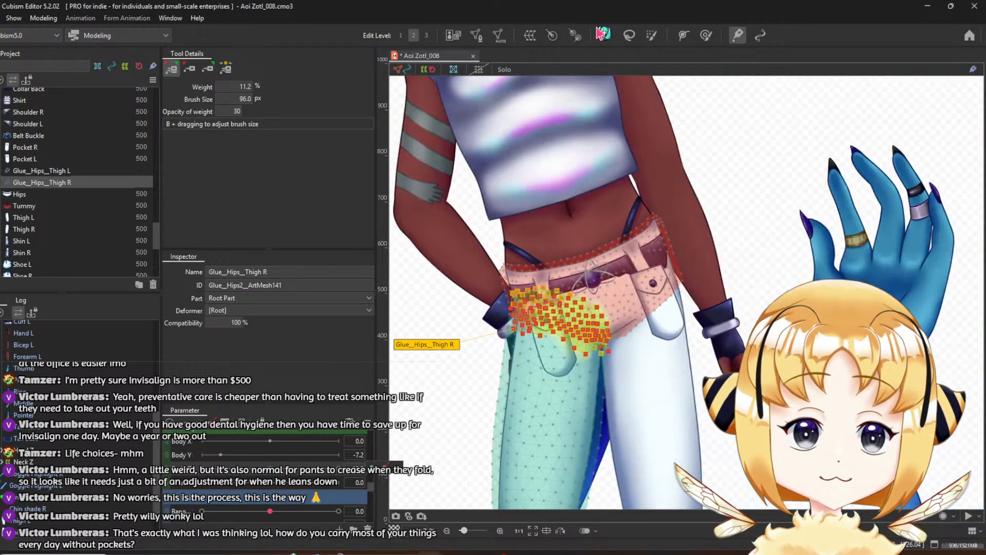
pyautogui.click(606, 36)
pyautogui.moveTo(505, 252); pyautogui.dragTo(626, 213)
pyautogui.click(445, 258)
pyautogui.scroll(6, 706, 301)
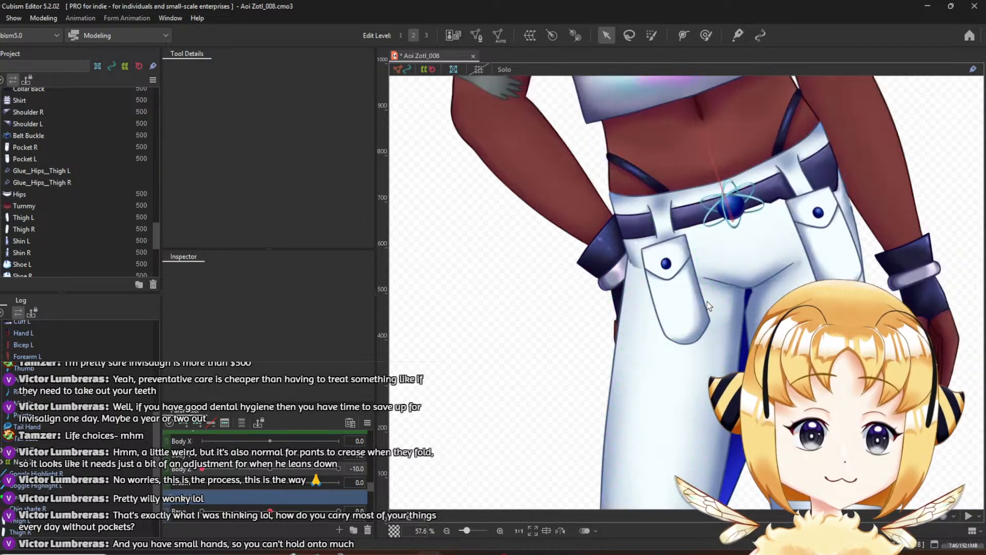
pyautogui.moveTo(600, 212); pyautogui.dragTo(594, 244)
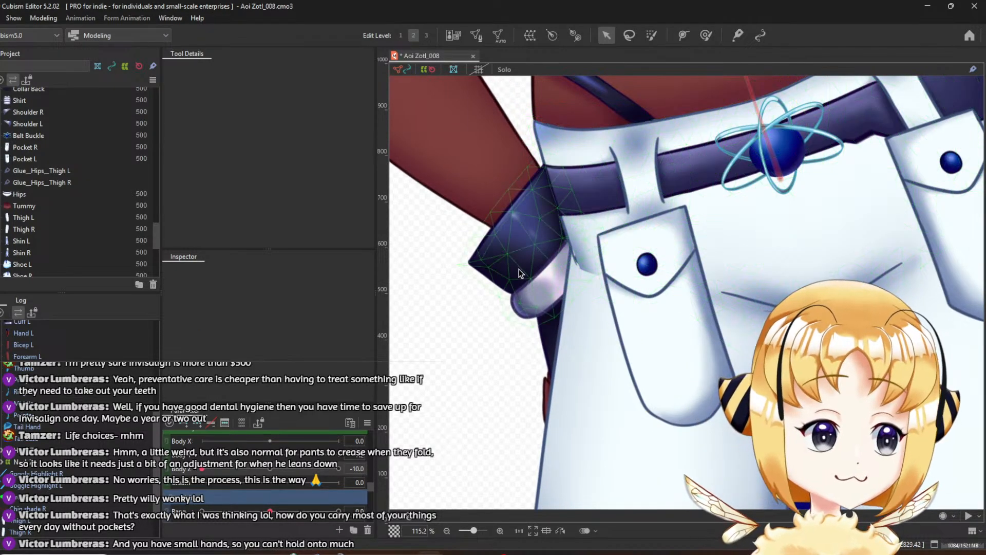
# Select Hips and Thigh R together and compare how their meshes meet at Body Z 10 and 0
pyautogui.click(593, 259)
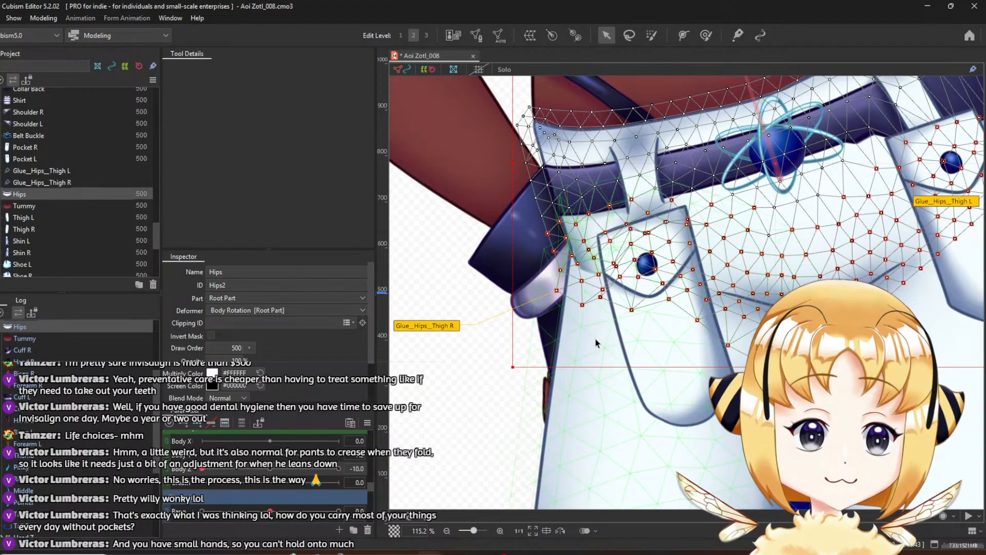
pyautogui.keyDown('shift'); pyautogui.click(596, 338); pyautogui.keyUp('shift')
pyautogui.scroll(2, 596, 338)
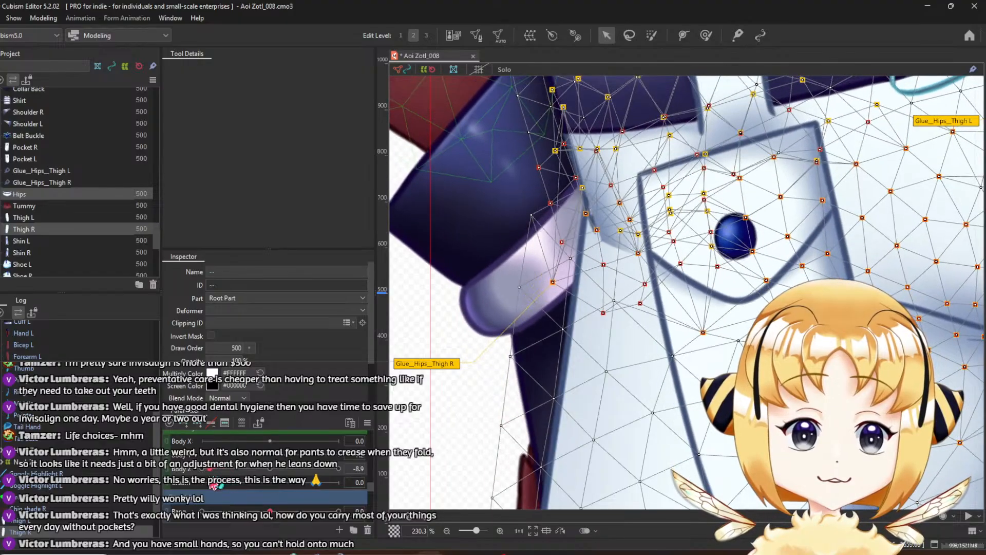
pyautogui.moveTo(191, 490); pyautogui.dragTo(456, 430)
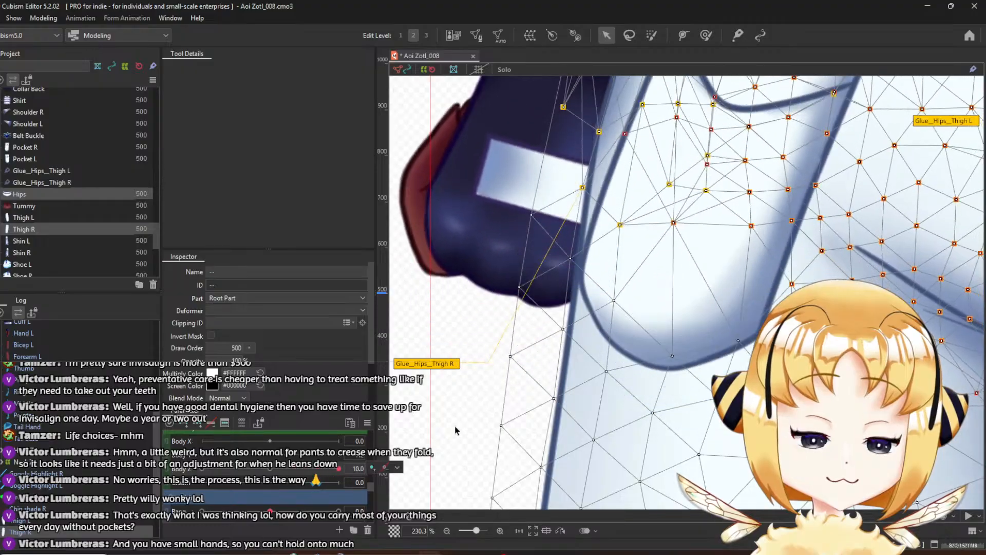
pyautogui.click(271, 469)
pyautogui.scroll(-5, 577, 400)
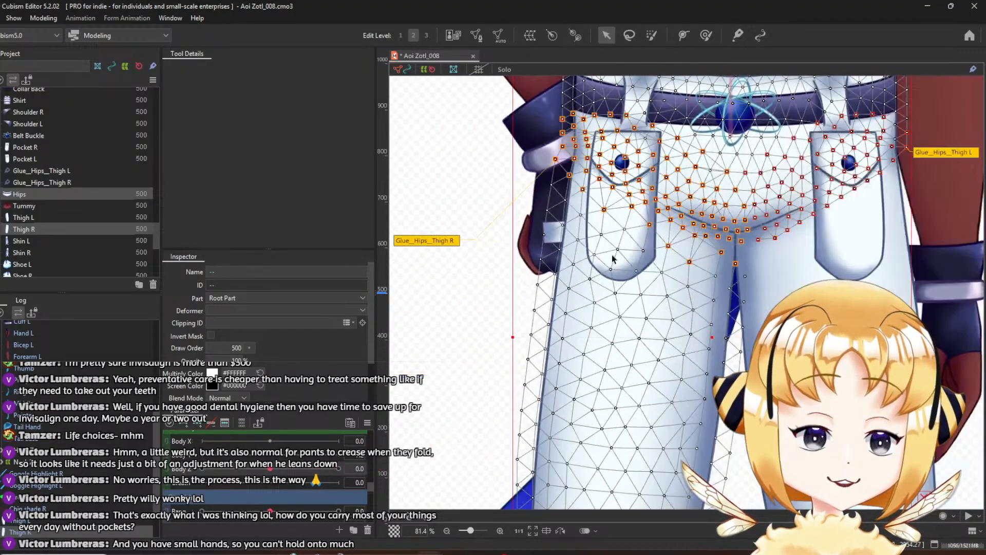
pyautogui.scroll(-5, 614, 180)
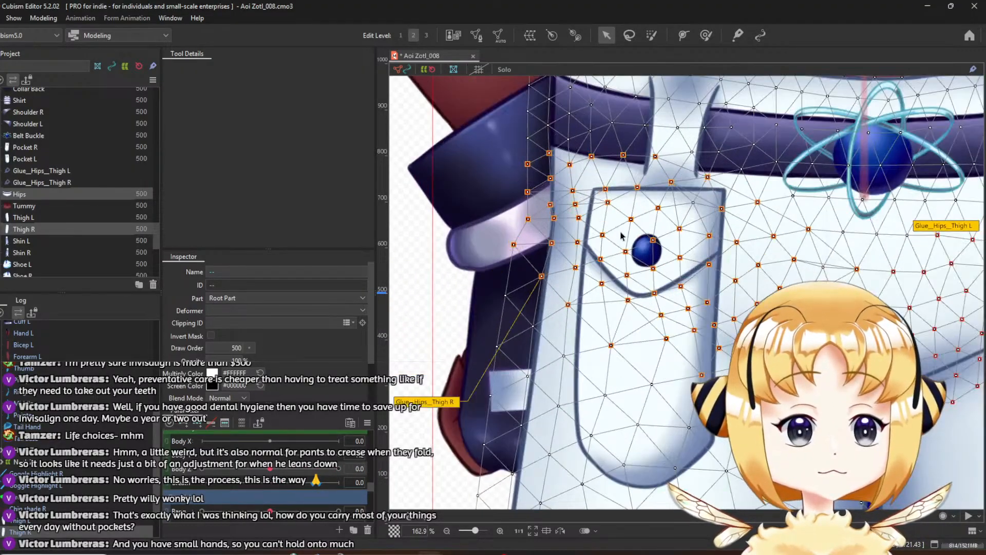
pyautogui.scroll(3, 650, 257)
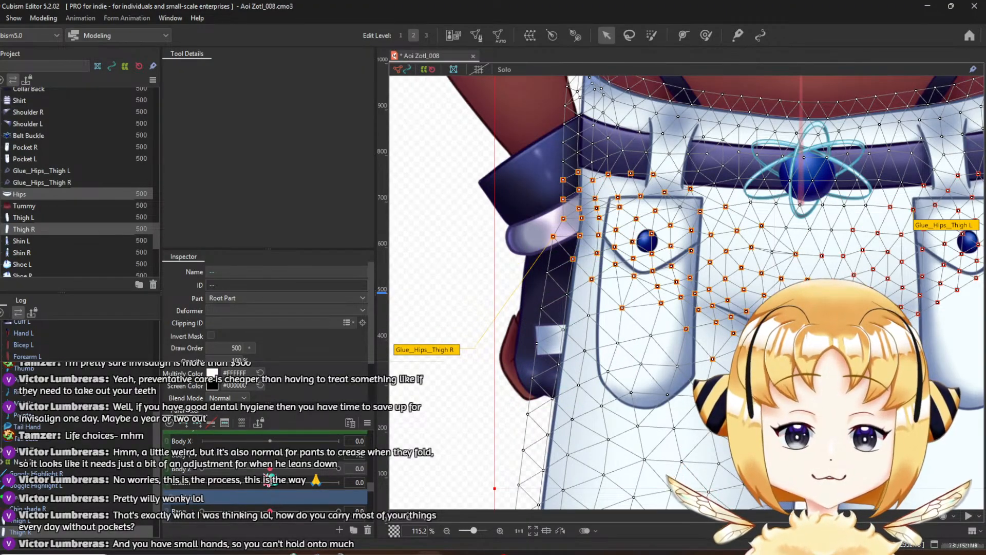
# Set Body Z to -10, clear the selection and examine the hips and legs across the whole figure
pyautogui.moveTo(270, 469); pyautogui.dragTo(197, 494)
pyautogui.scroll(-2, 723, 393)
pyautogui.scroll(-5, 723, 392)
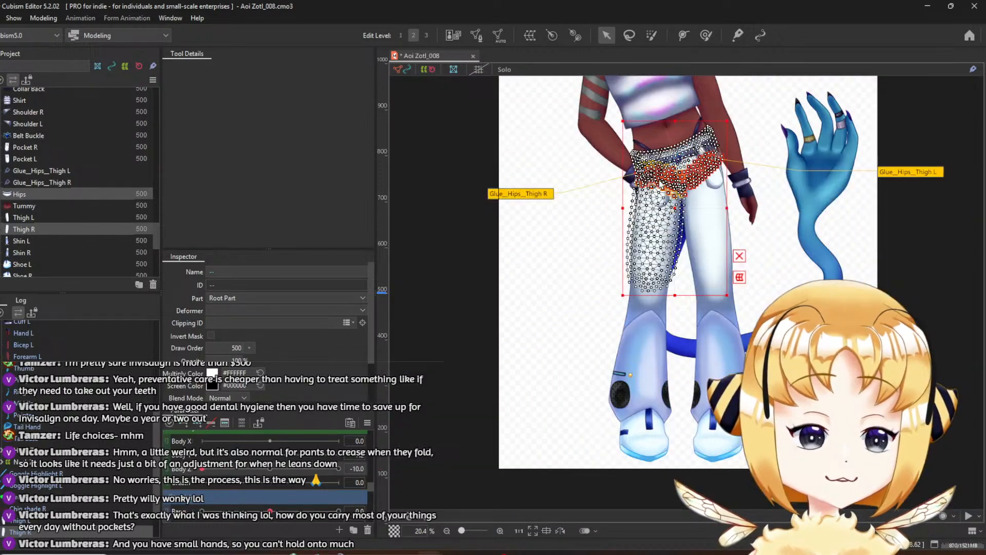
pyautogui.click(590, 244)
pyautogui.scroll(-4, 733, 310)
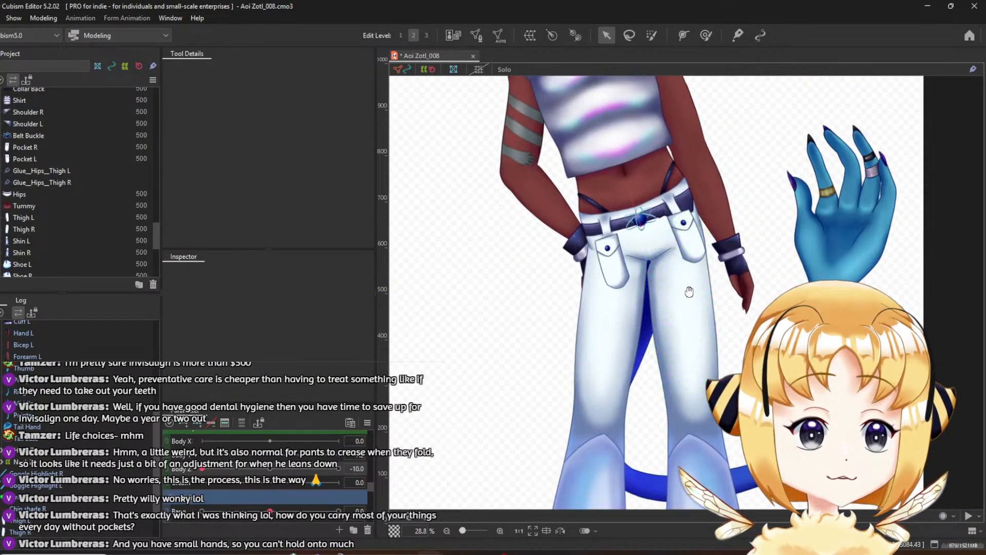
pyautogui.scroll(3, 665, 319)
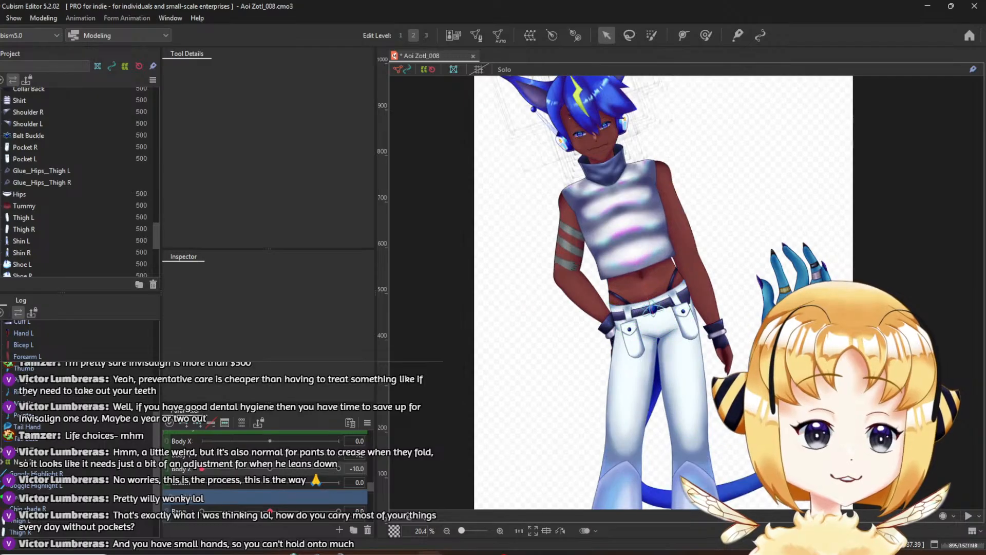
pyautogui.scroll(3, 655, 351)
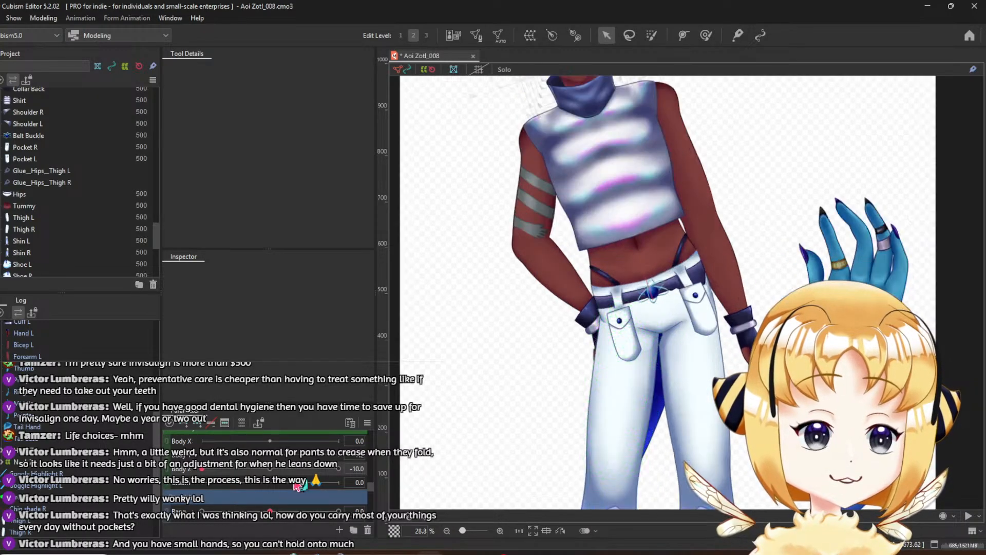
pyautogui.moveTo(203, 469); pyautogui.dragTo(185, 478)
pyautogui.scroll(-4, 713, 319)
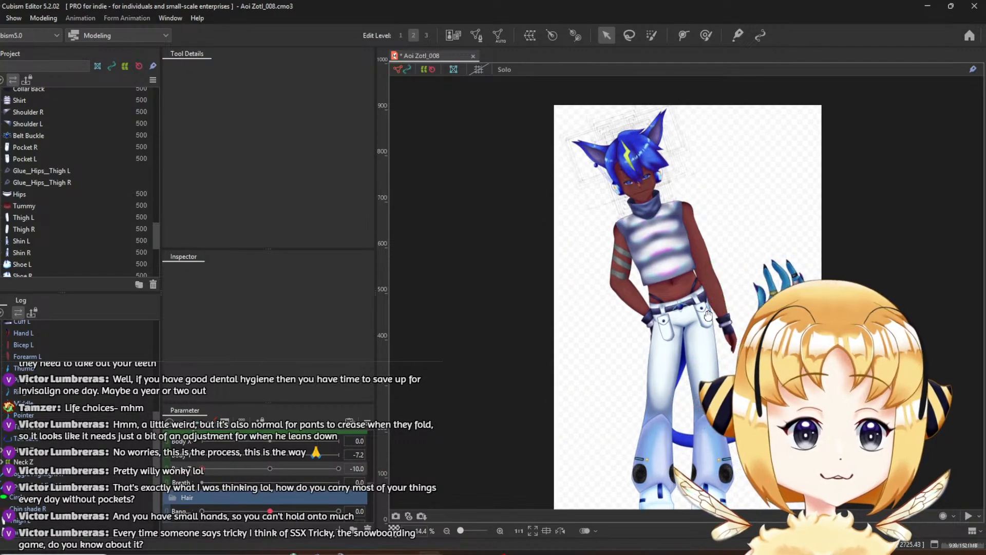
pyautogui.scroll(1, 648, 347)
pyautogui.moveTo(727, 321); pyautogui.dragTo(663, 301)
pyautogui.scroll(-1, 648, 347)
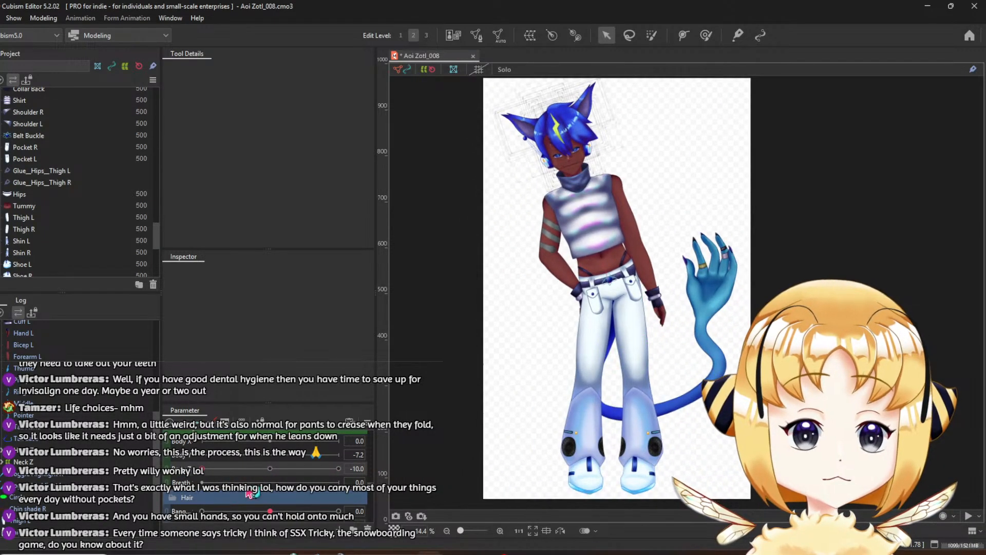
# Set Body Z to 0 and then 10, examining how the hips deform around Pocket L
pyautogui.moveTo(204, 468); pyautogui.dragTo(270, 472)
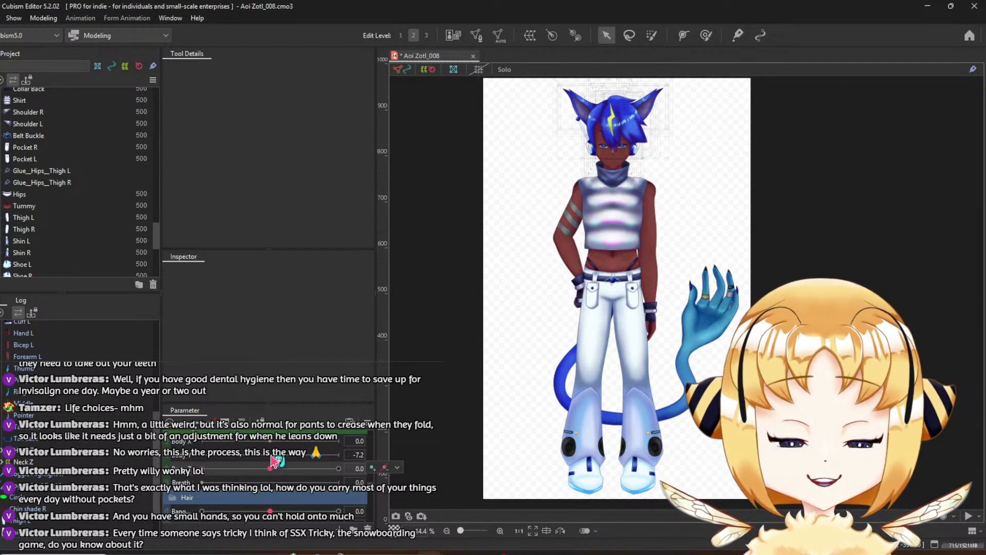
pyautogui.scroll(2, 678, 281)
pyautogui.scroll(2, 678, 282)
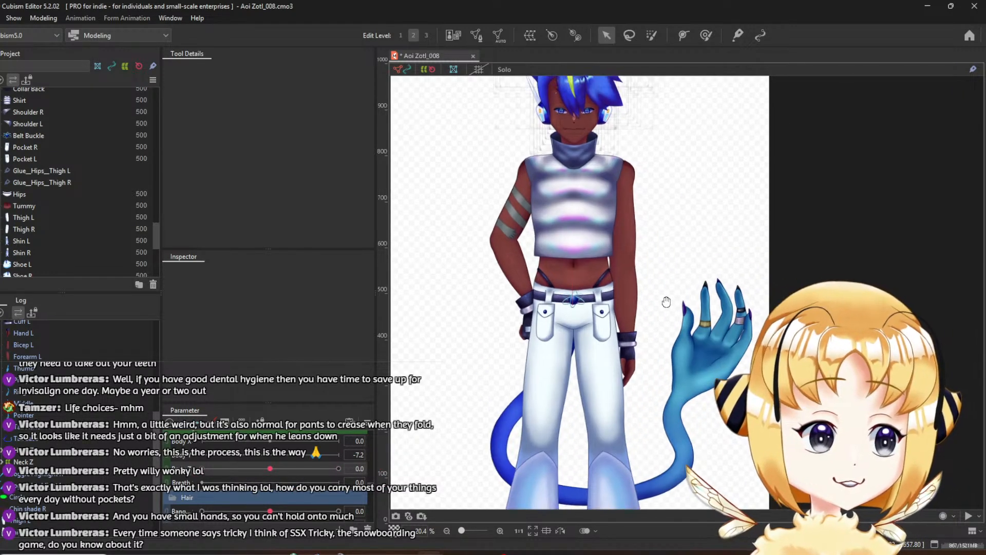
pyautogui.moveTo(679, 300); pyautogui.dragTo(697, 361)
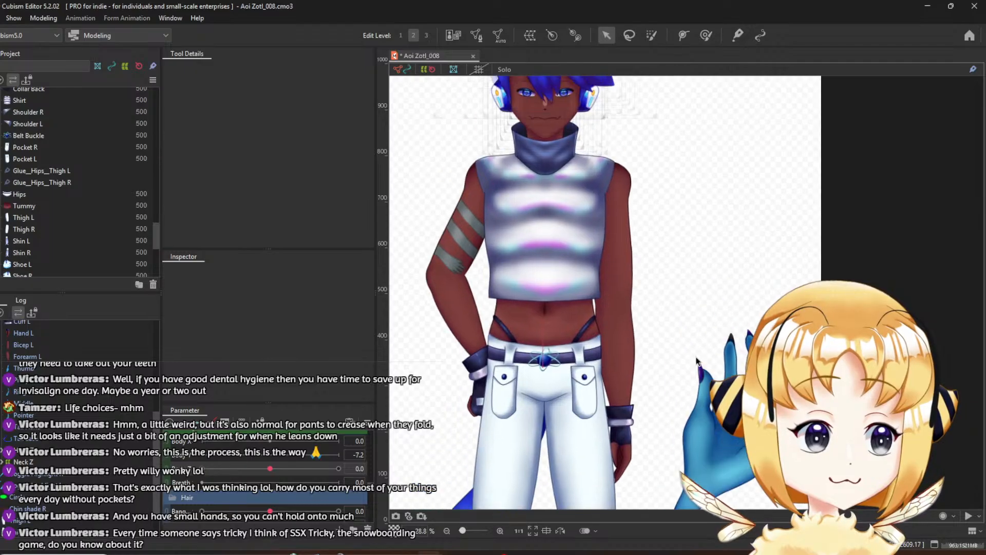
pyautogui.scroll(2, 642, 377)
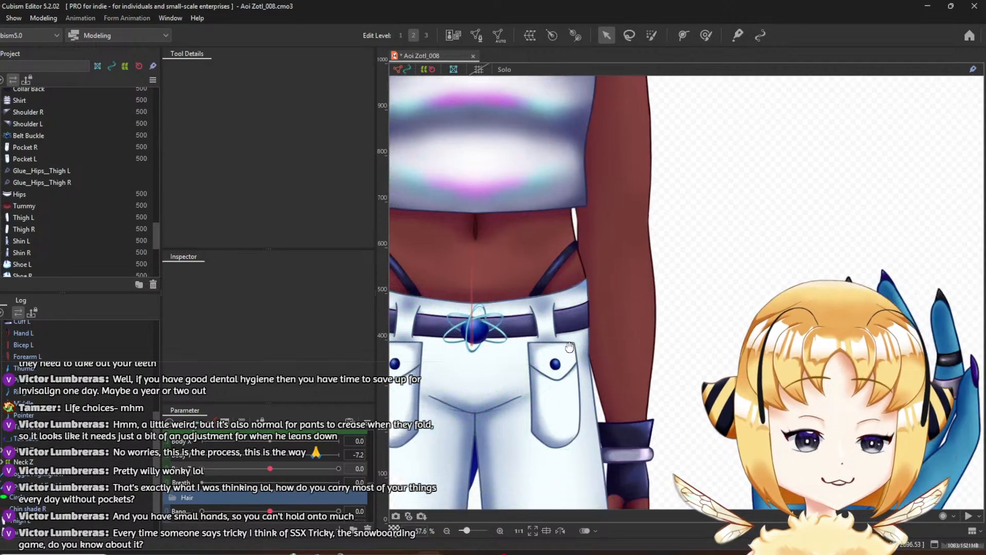
pyautogui.moveTo(269, 468); pyautogui.dragTo(289, 462)
pyautogui.moveTo(306, 467); pyautogui.dragTo(338, 468)
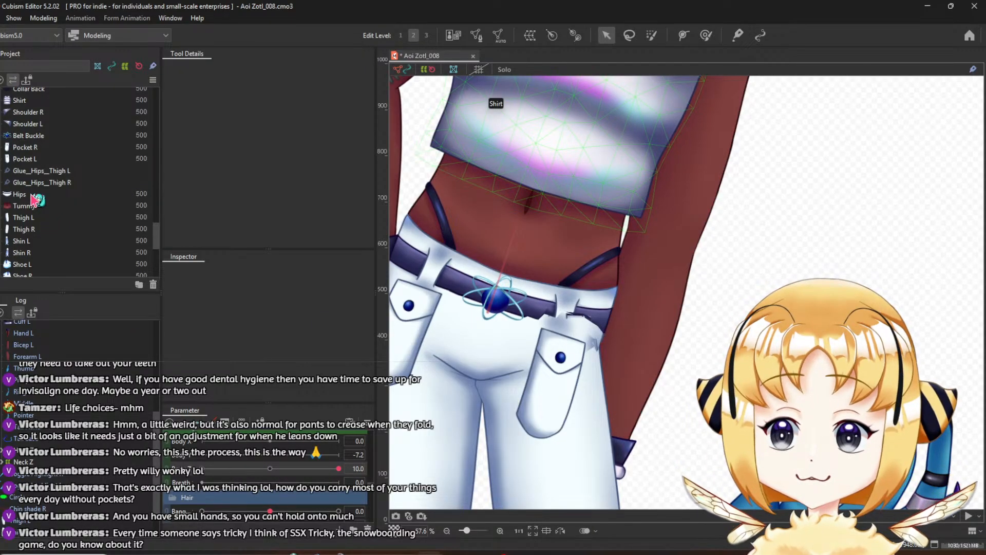
# Select Glue__Hips__Thigh L and examine its weighted area at the Pocket L side
pyautogui.click(42, 171)
pyautogui.scroll(2, 584, 295)
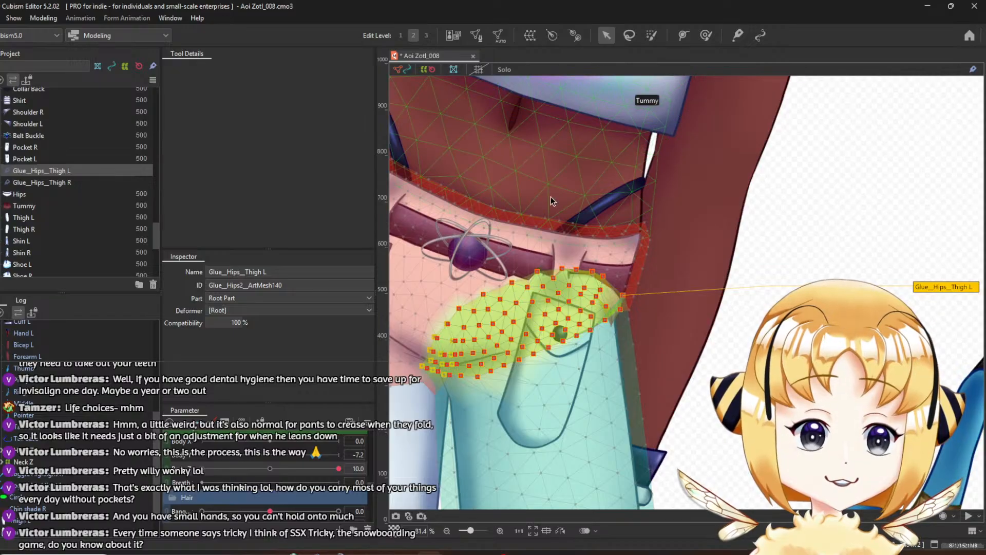
pyautogui.scroll(-3, 547, 221)
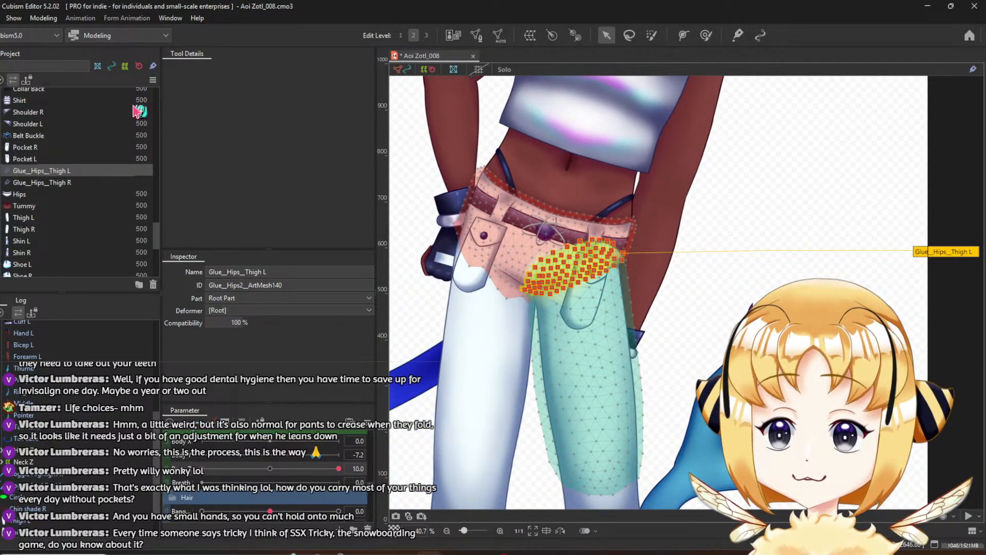
# Set Body Z to 0 and open Hips and Thigh L together for mesh editing
pyautogui.click(277, 468)
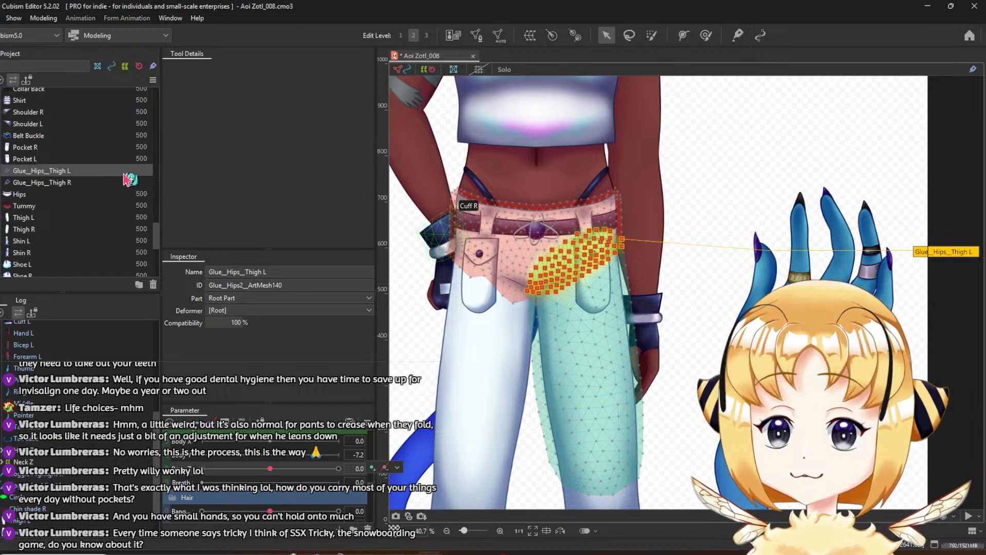
pyautogui.click(31, 229)
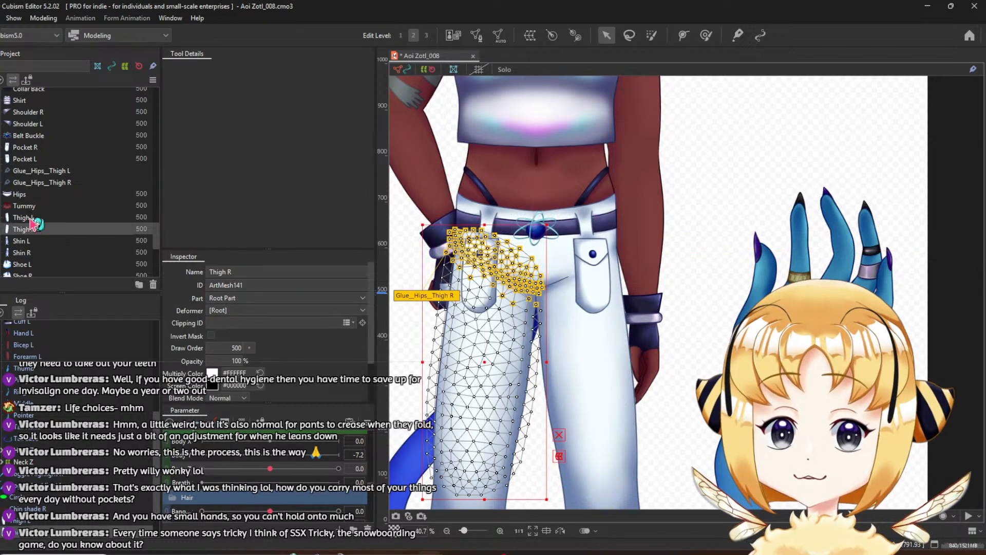
pyautogui.click(33, 218)
pyautogui.keyDown('ctrl'); pyautogui.click(33, 195); pyautogui.keyUp('ctrl')
pyautogui.scroll(2, 655, 205)
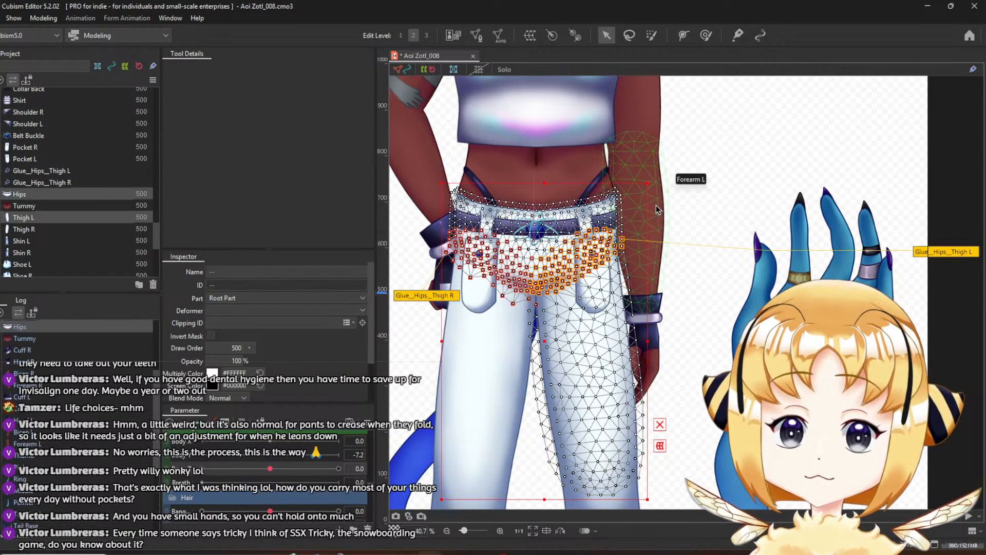
pyautogui.click(476, 35)
pyautogui.scroll(4, 651, 209)
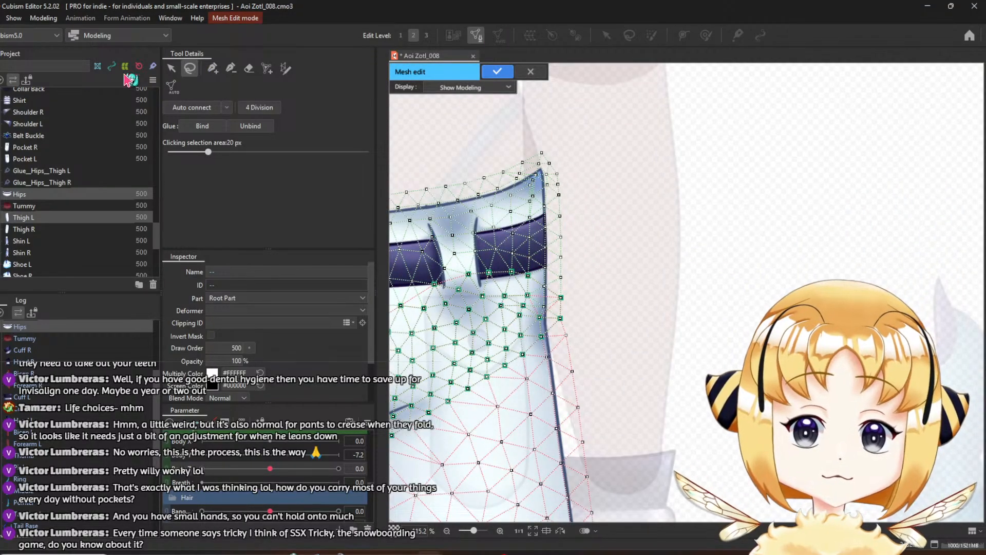
# Add two vertices to the Thigh L mesh at its outer upper corner just below the belt and auto connect them
pyautogui.click(701, 233)
pyautogui.click(533, 404)
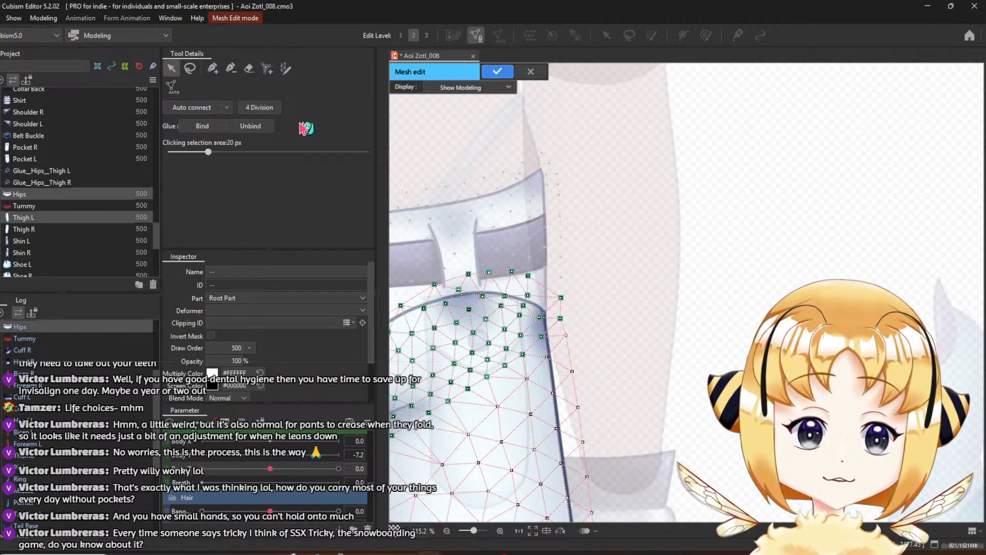
pyautogui.click(212, 69)
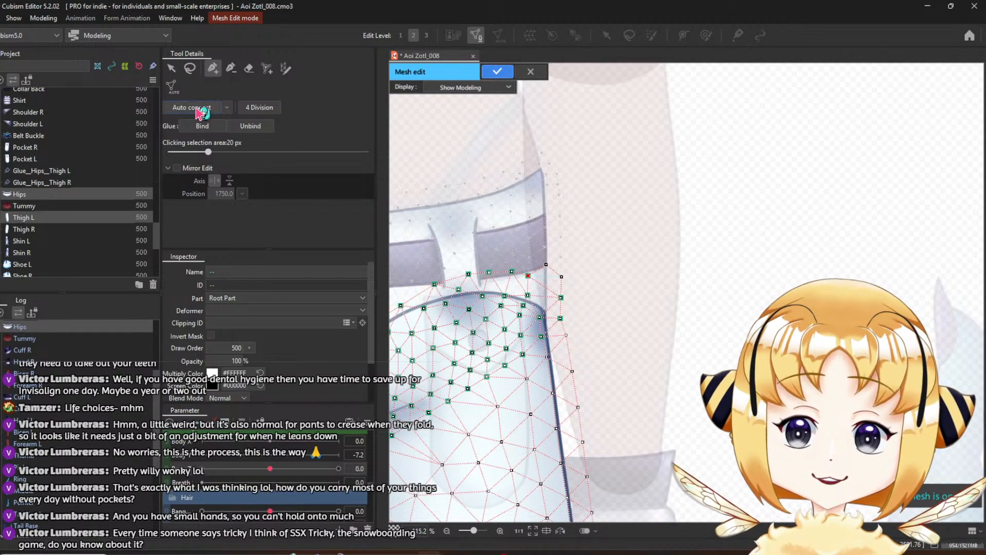
pyautogui.moveTo(622, 394); pyautogui.dragTo(614, 337)
pyautogui.scroll(-3, 588, 213)
pyautogui.scroll(2, 561, 272)
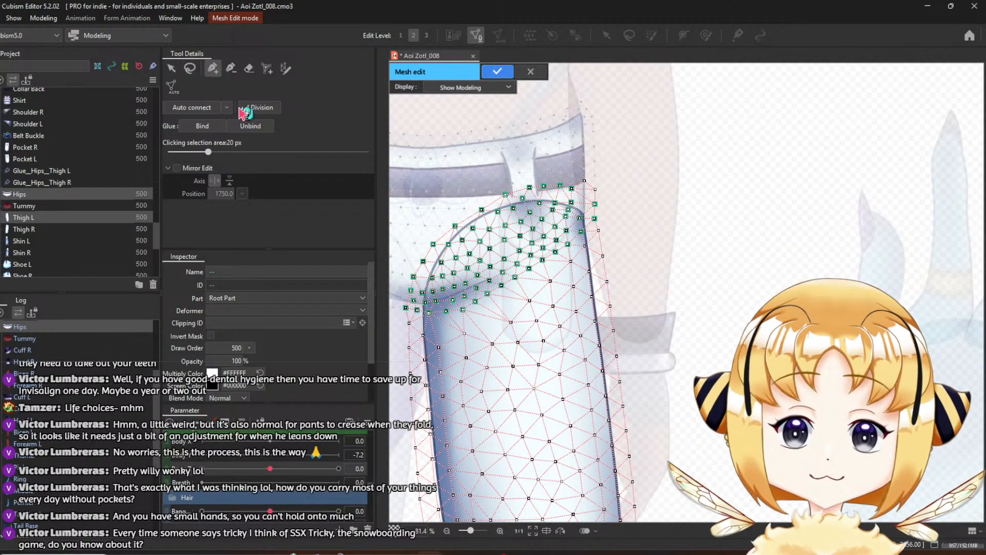
pyautogui.scroll(-3, 584, 232)
pyautogui.scroll(2, 551, 216)
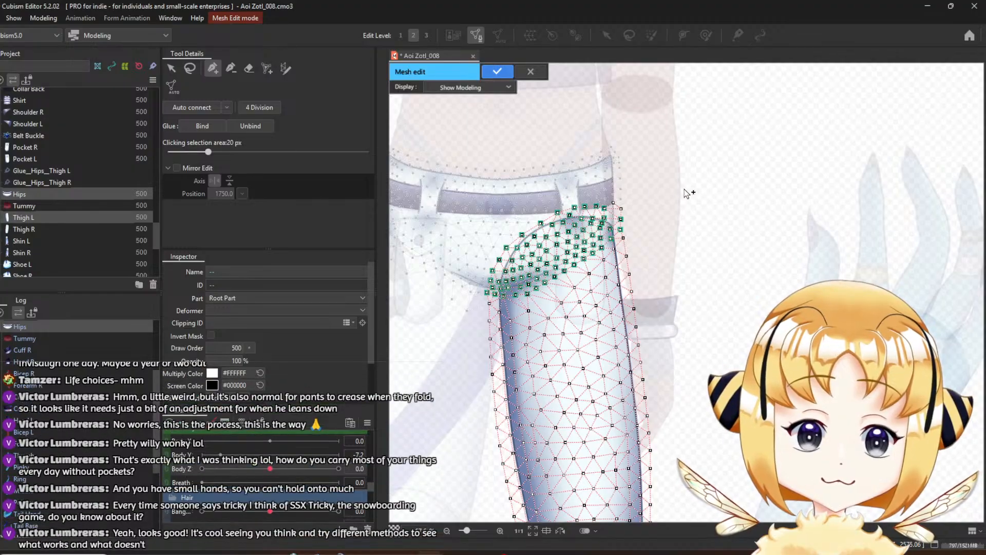
# Extend the Hips mesh with a row of eight vertices below its glued edge, from inner to outer Thigh L, and auto connect
pyautogui.click(174, 71)
pyautogui.click(644, 181)
pyautogui.click(547, 174)
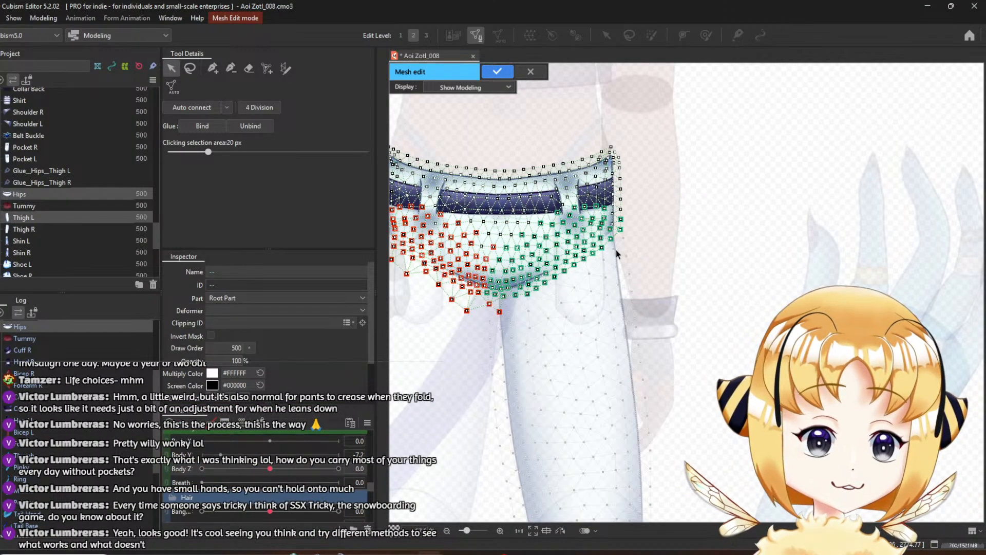
pyautogui.scroll(1, 615, 249)
pyautogui.click(213, 69)
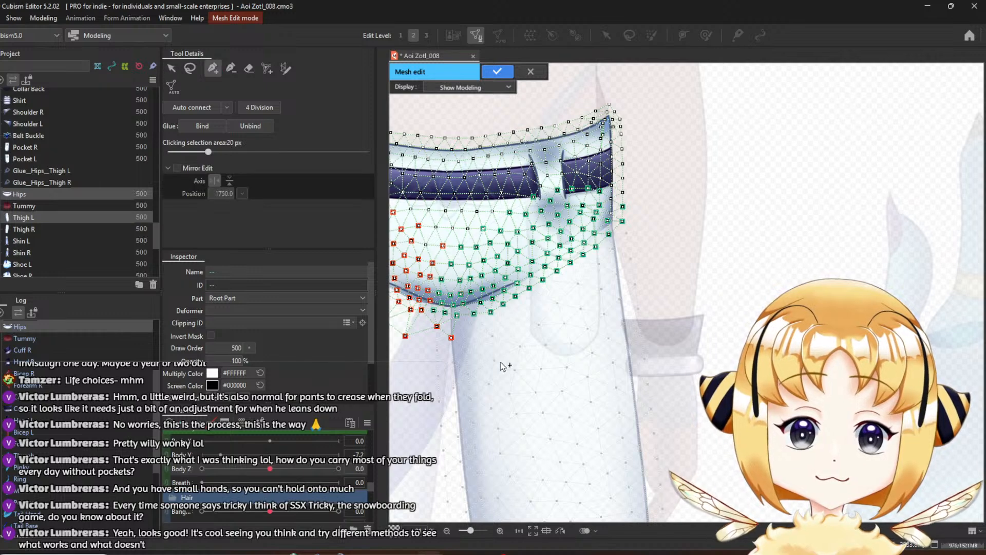
pyautogui.click(455, 340)
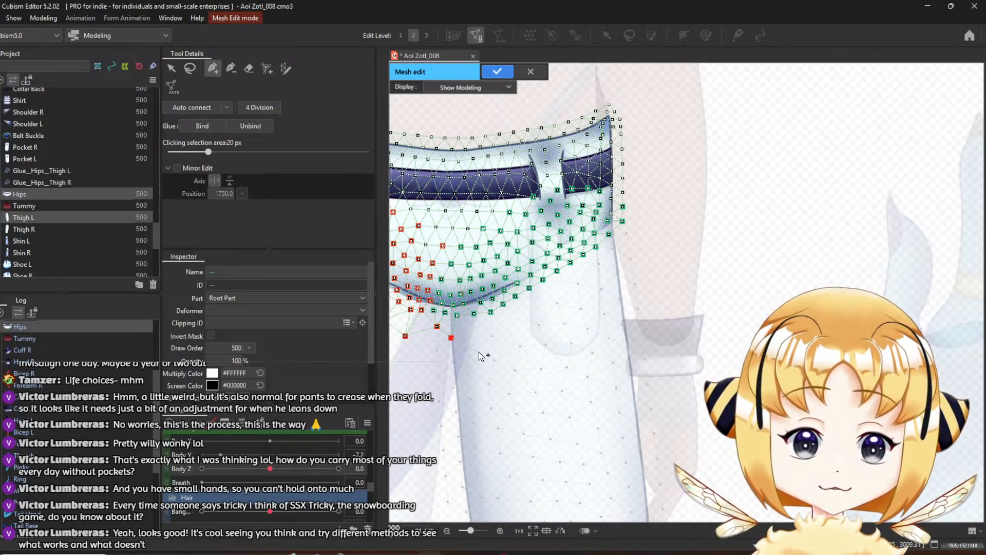
pyautogui.scroll(3, 483, 350)
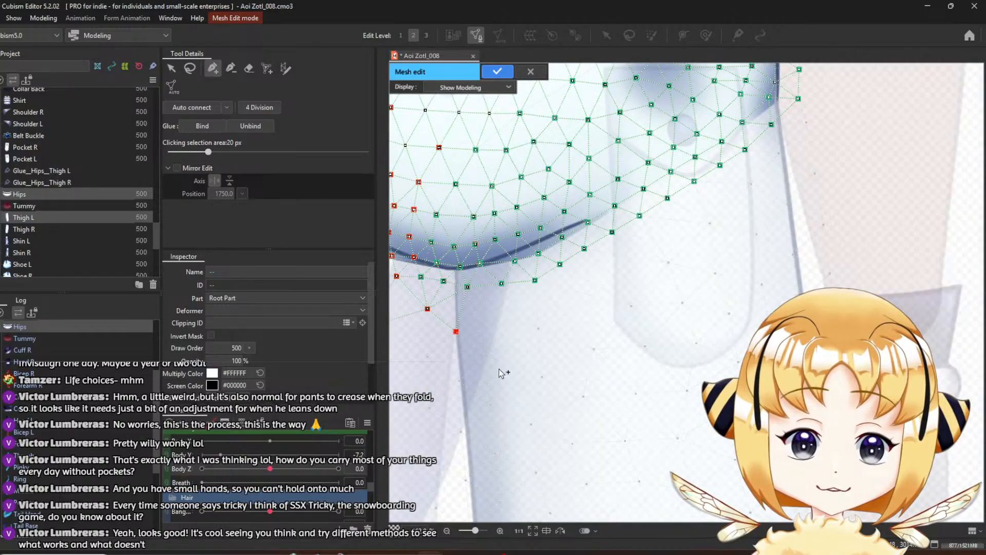
pyautogui.click(487, 354)
pyautogui.click(540, 329)
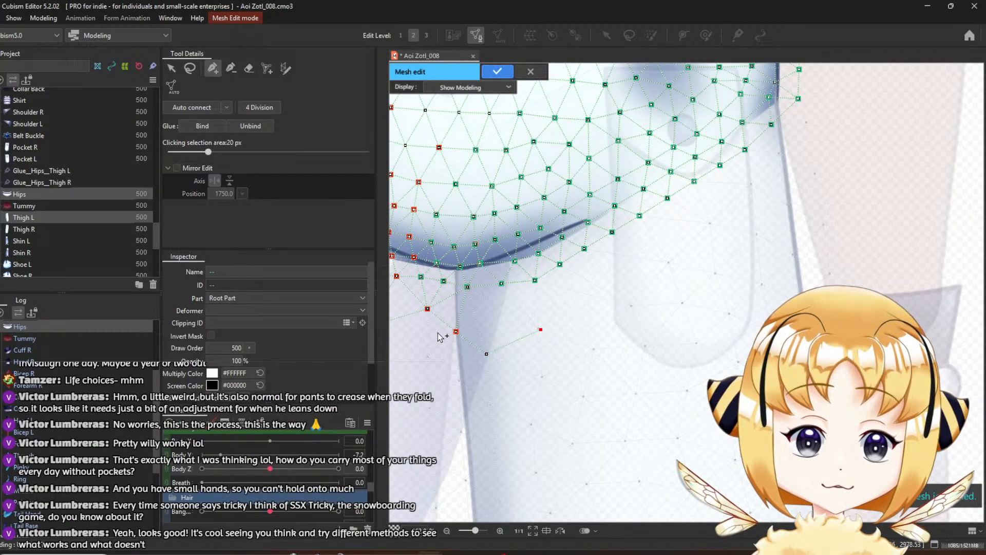
pyautogui.click(631, 305)
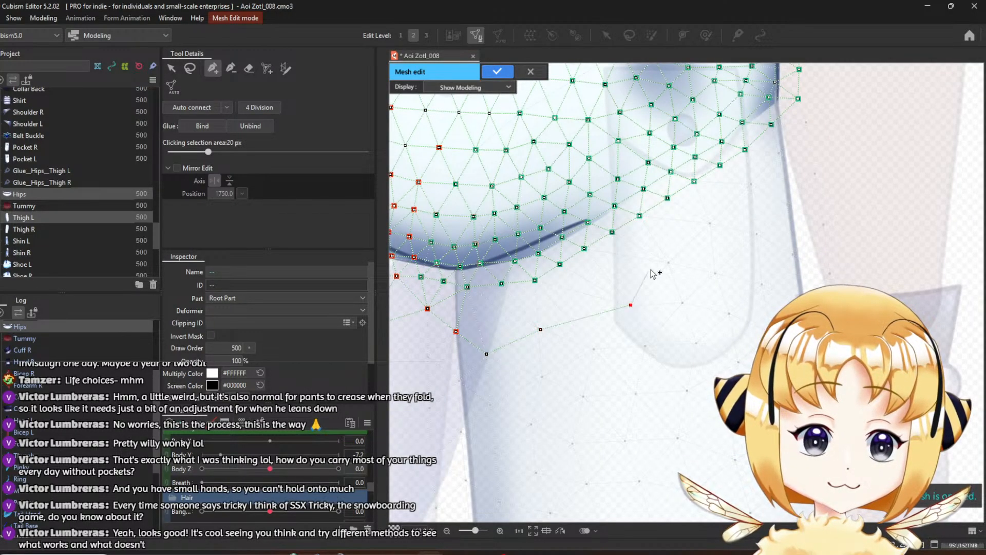
pyautogui.click(675, 263)
pyautogui.click(712, 221)
pyautogui.click(754, 181)
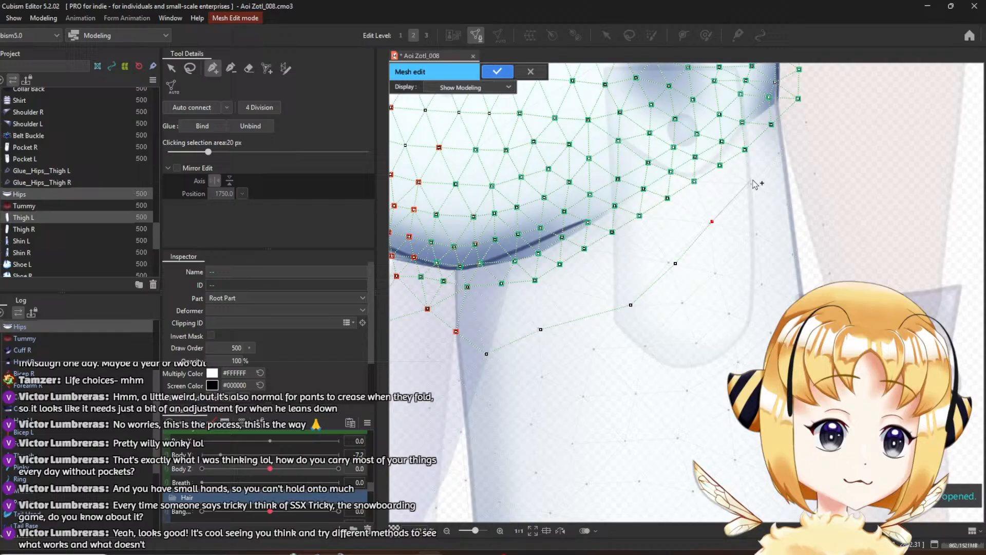
pyautogui.click(781, 151)
pyautogui.click(808, 121)
pyautogui.click(798, 99)
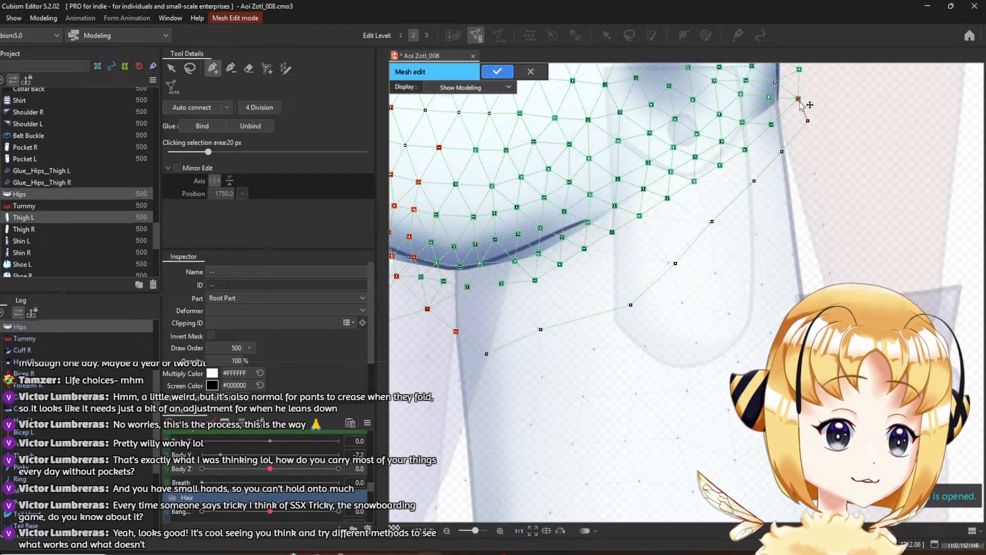
pyautogui.scroll(-4, 800, 106)
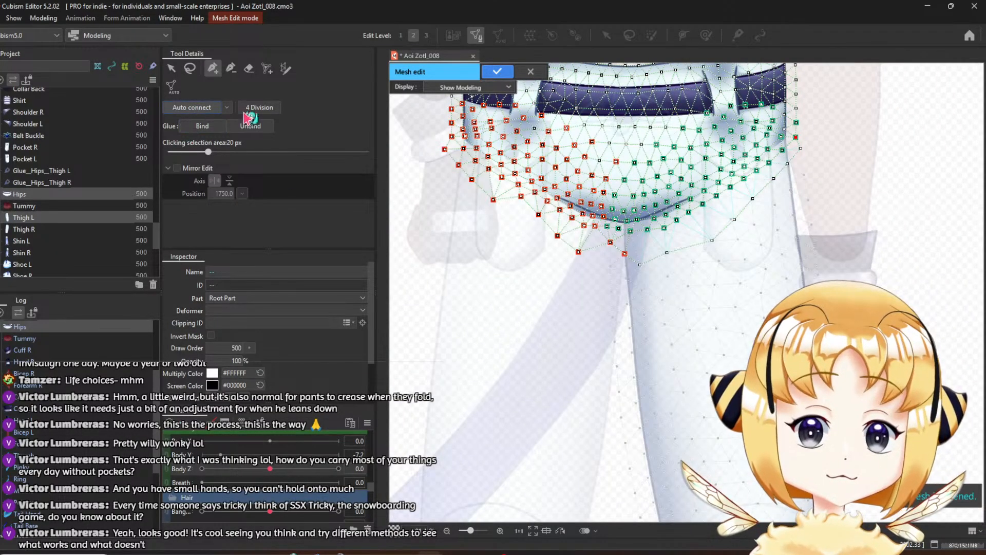
pyautogui.moveTo(650, 176); pyautogui.dragTo(624, 249)
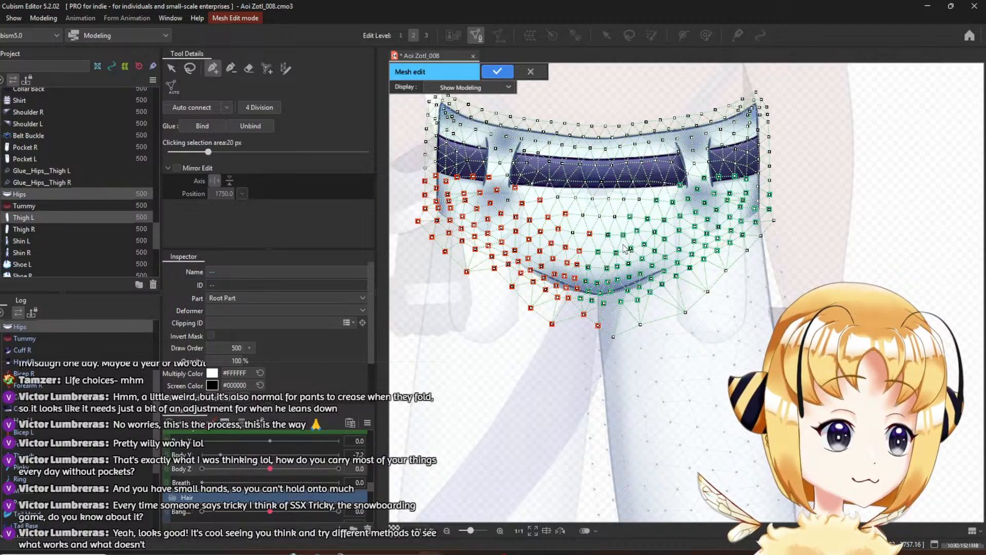
pyautogui.moveTo(690, 283); pyautogui.dragTo(663, 340)
pyautogui.scroll(-3, 664, 340)
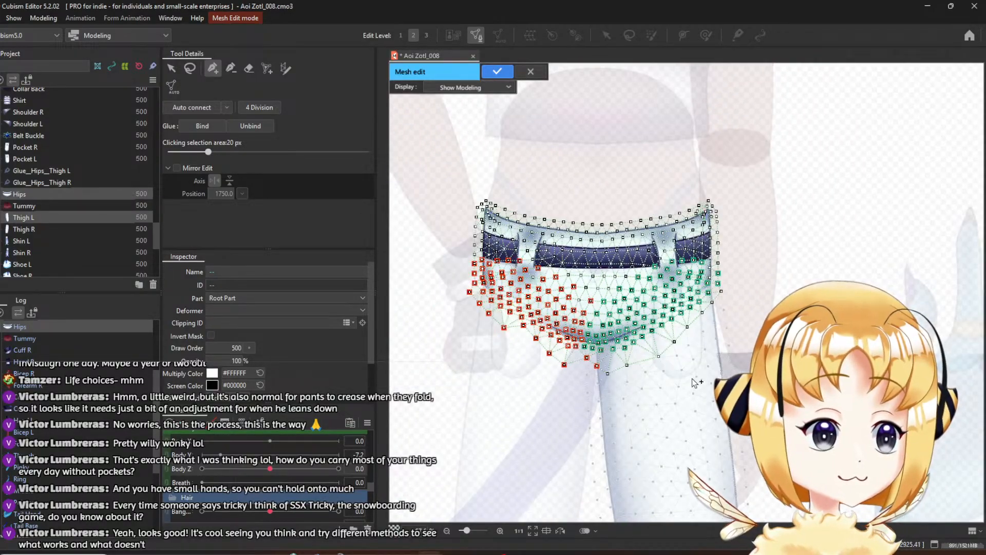
# Lasso the new vertex row on both Hips and Thigh L, including the inner thigh vertex, and bind it with glue
pyautogui.click(701, 400)
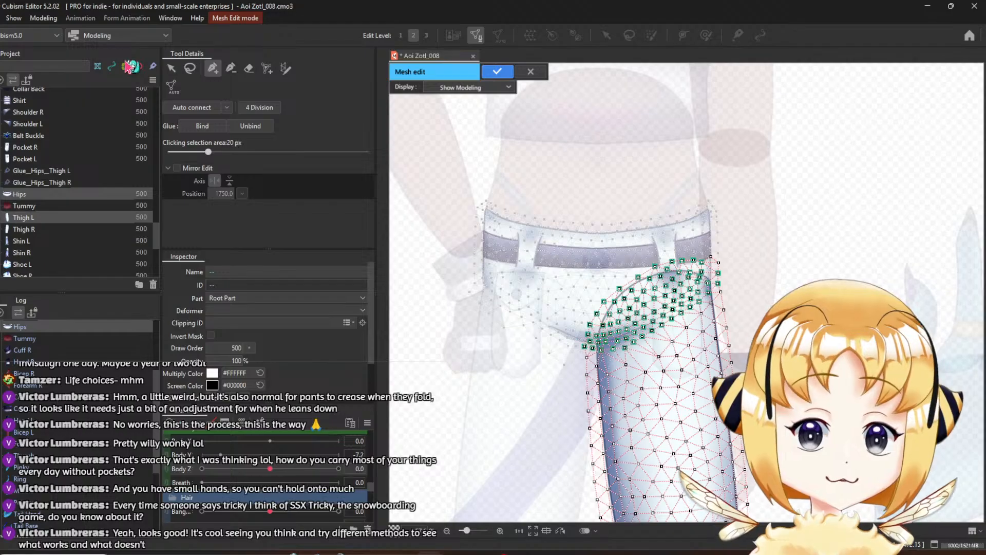
pyautogui.click(171, 67)
pyautogui.click(584, 236)
pyautogui.scroll(2, 734, 318)
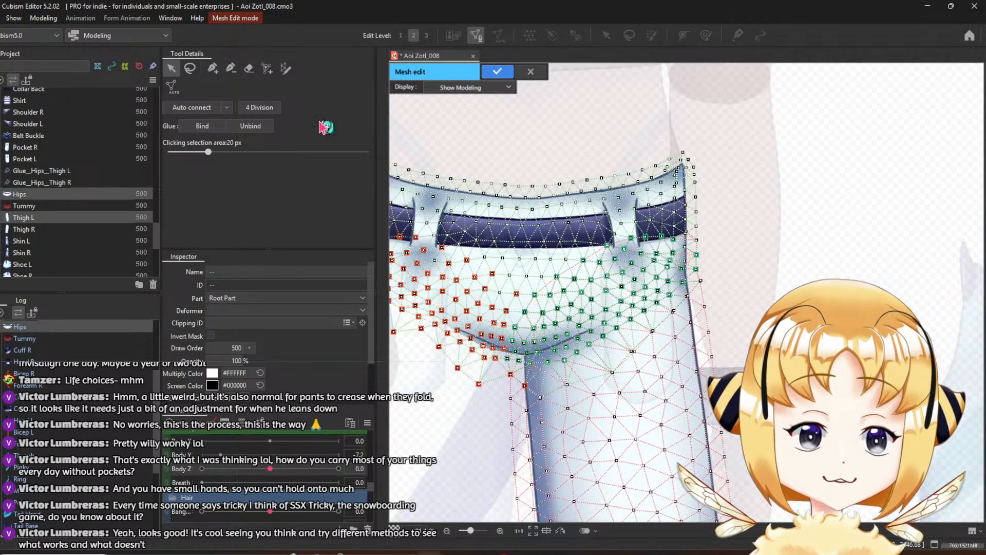
pyautogui.click(190, 69)
pyautogui.moveTo(744, 309); pyautogui.dragTo(780, 279)
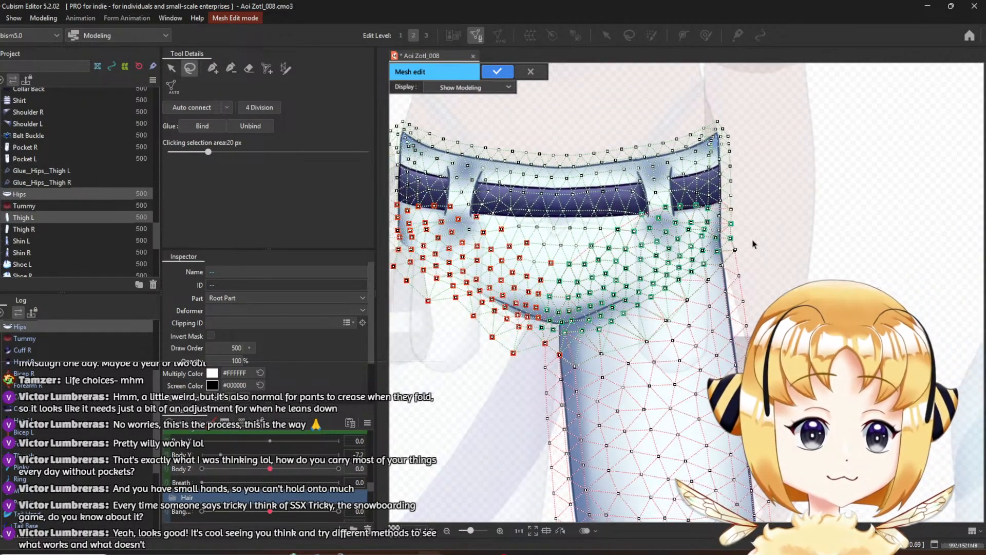
pyautogui.moveTo(751, 239)
pyautogui.mouseDown()
pyautogui.moveTo(675, 303)
pyautogui.moveTo(570, 362)
pyautogui.moveTo(599, 371)
pyautogui.moveTo(671, 337)
pyautogui.mouseUp()
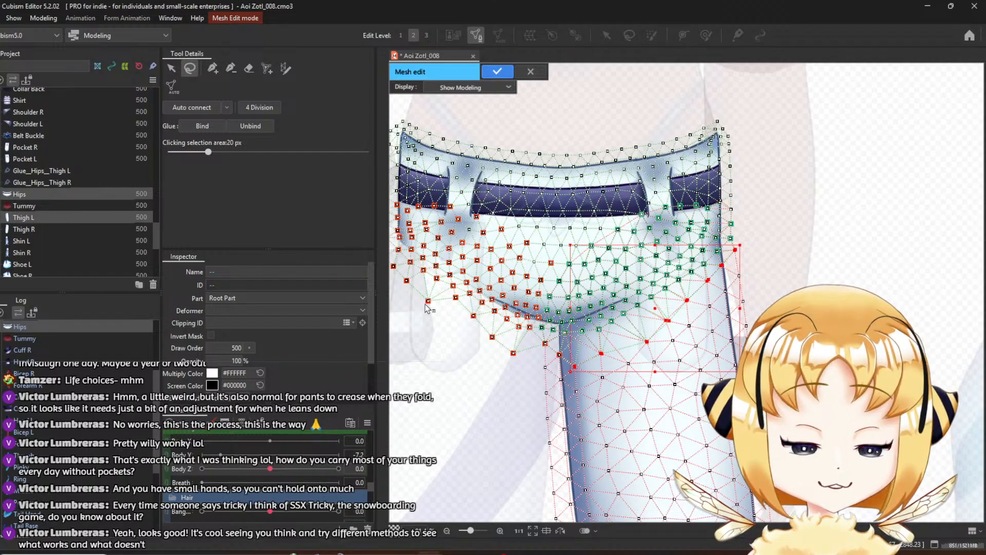
pyautogui.moveTo(557, 345)
pyautogui.mouseDown()
pyautogui.moveTo(561, 367)
pyautogui.moveTo(562, 345)
pyautogui.mouseUp()
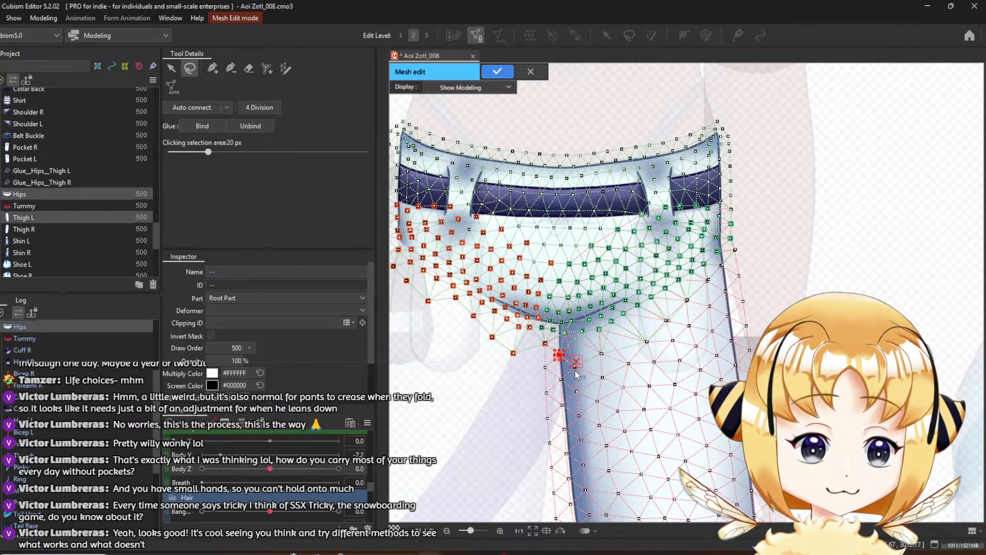
pyautogui.moveTo(742, 235)
pyautogui.mouseDown()
pyautogui.moveTo(661, 308)
pyautogui.moveTo(588, 344)
pyautogui.moveTo(554, 355)
pyautogui.mouseUp()
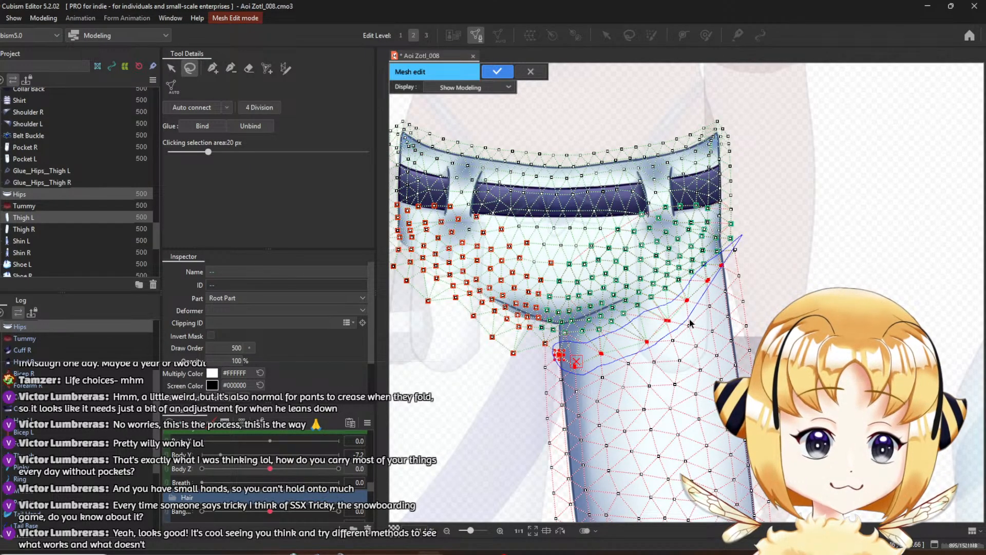
pyautogui.moveTo(726, 285); pyautogui.dragTo(732, 260)
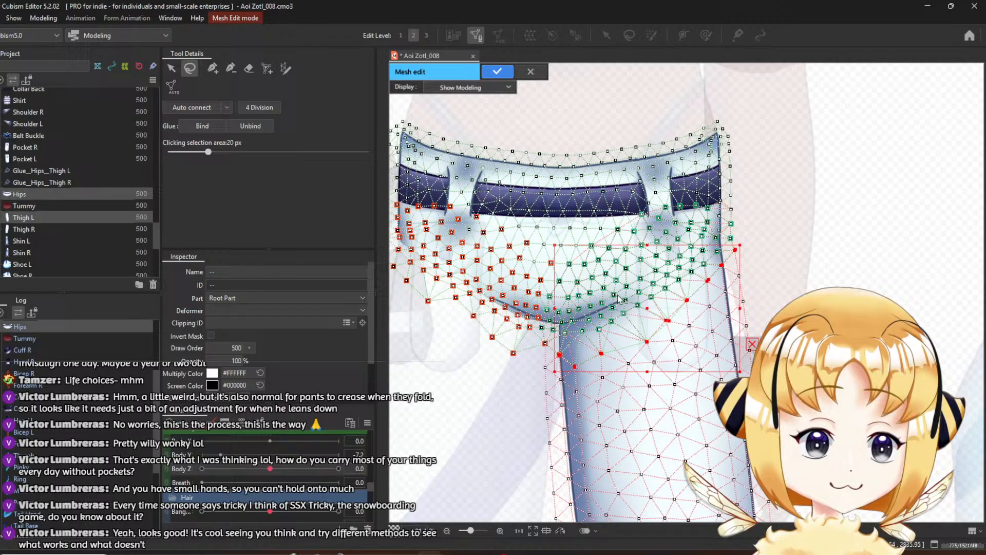
pyautogui.click(205, 128)
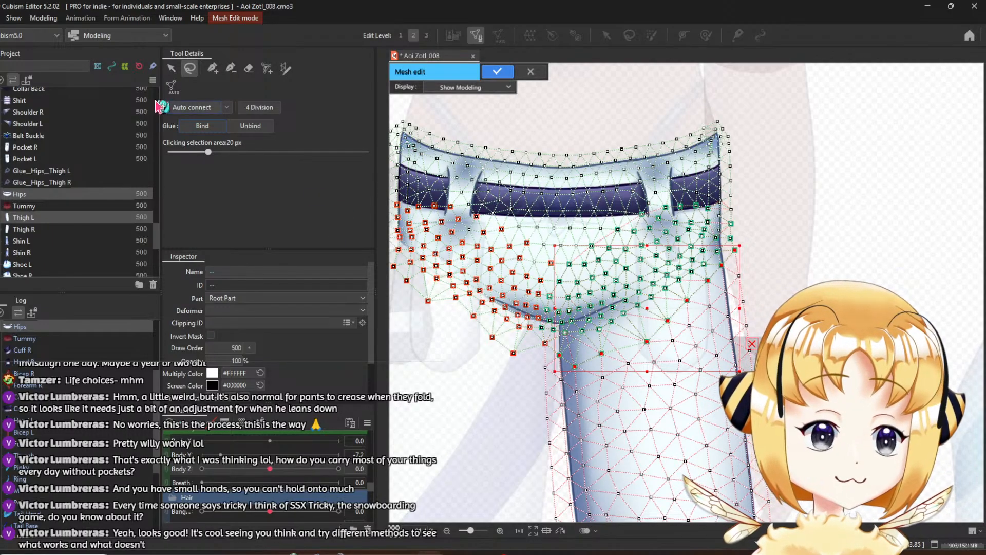
# Glue the two outer corner vertices below the belt between Hips and Thigh L, and apply the mesh edit
pyautogui.scroll(4, 772, 203)
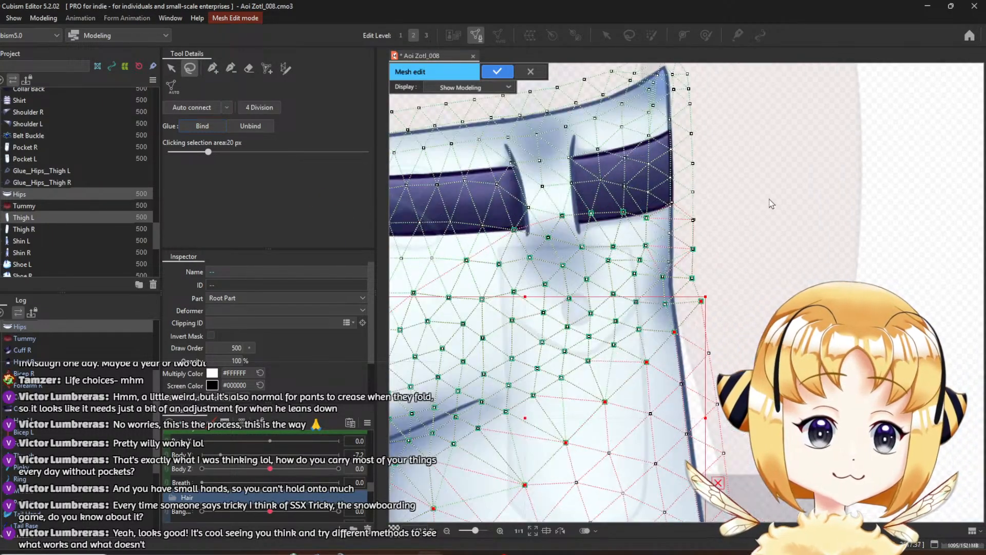
pyautogui.moveTo(637, 187); pyautogui.dragTo(638, 189)
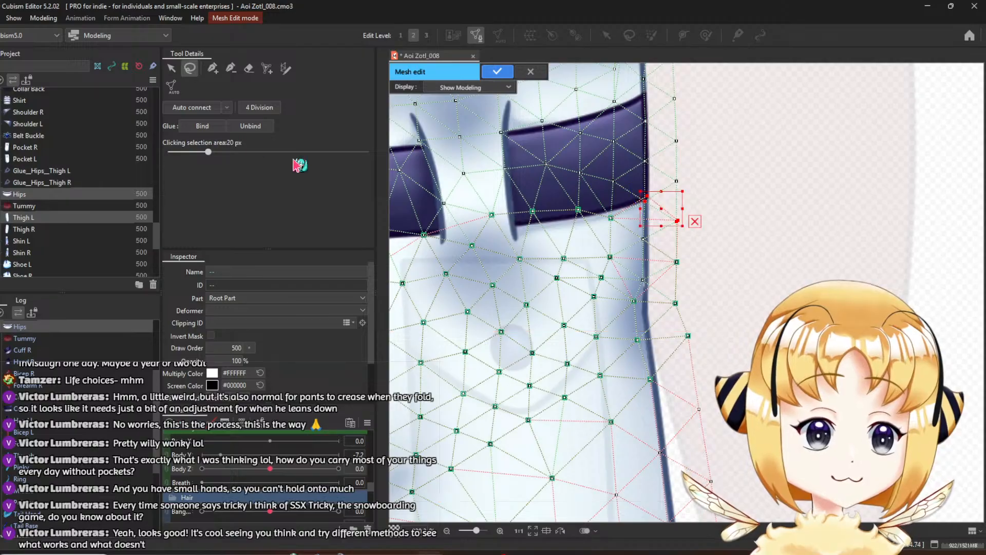
pyautogui.click(214, 129)
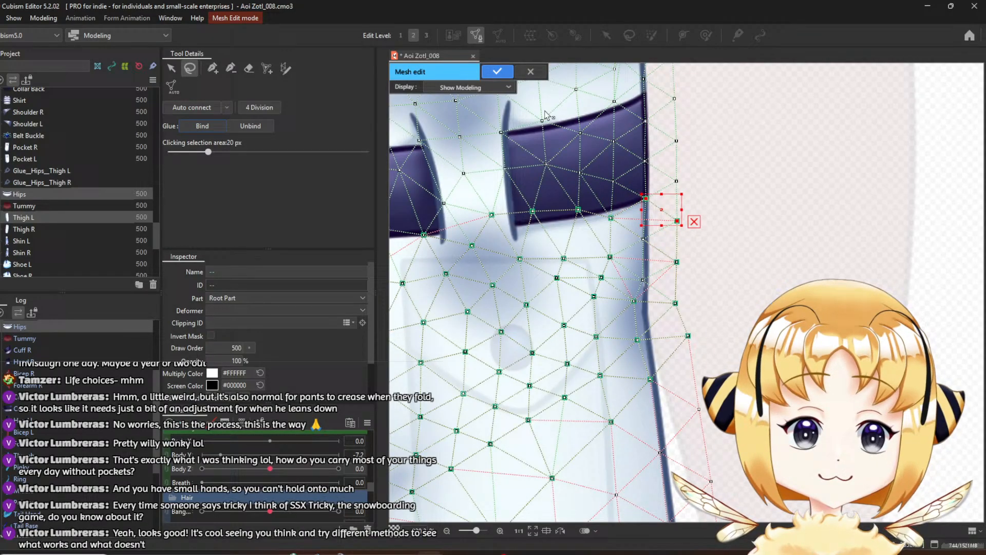
pyautogui.click(503, 75)
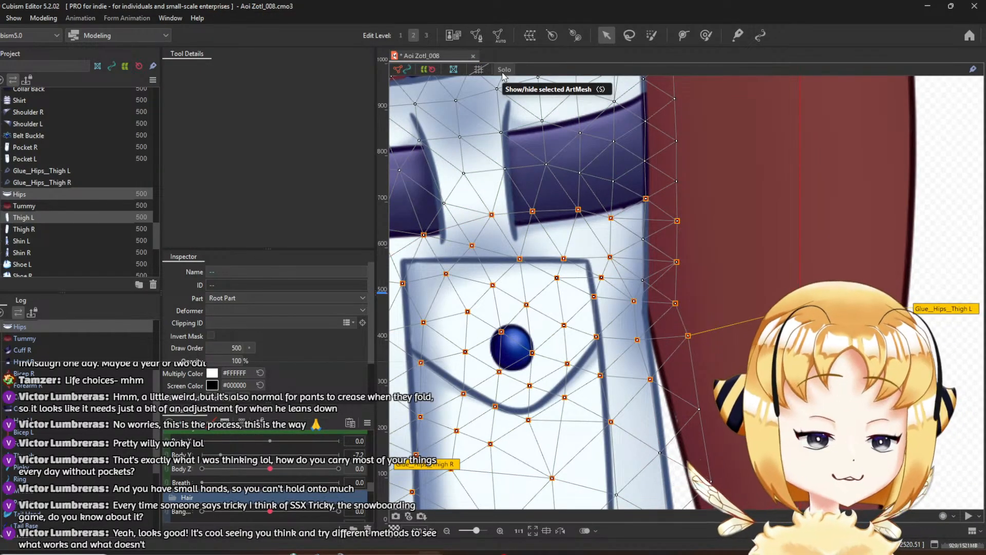
# Reopen the Hips and Thigh L mesh edit and try to bind the unglued vertex on the outer edge below the belt
pyautogui.scroll(-2, 572, 221)
pyautogui.scroll(2, 647, 205)
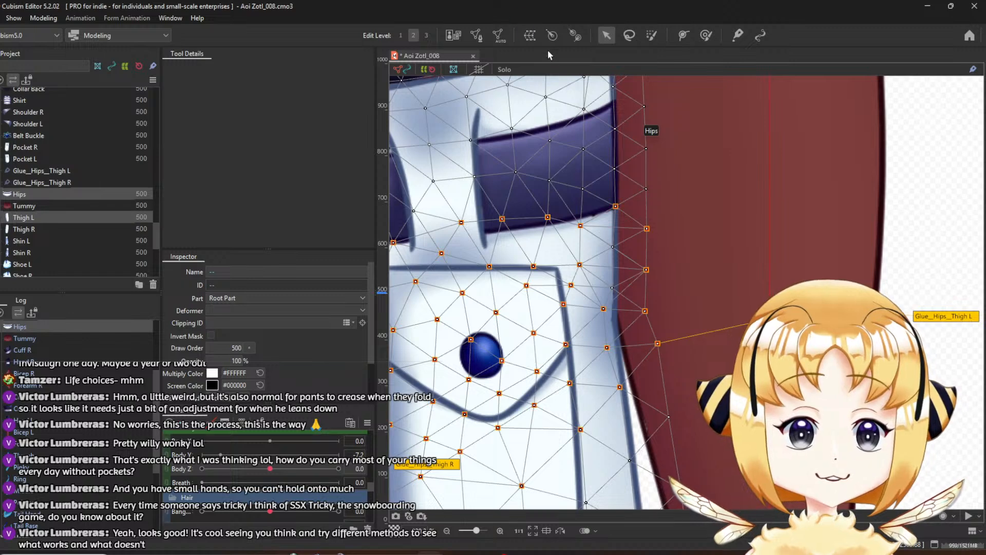
pyautogui.click(481, 37)
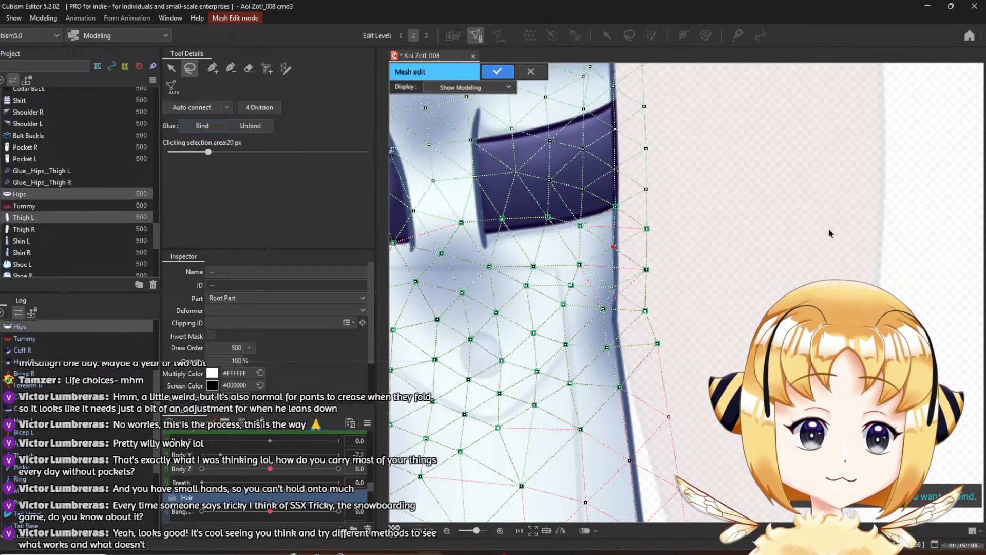
pyautogui.hotkey('ctrl', 'e')
pyautogui.click(172, 69)
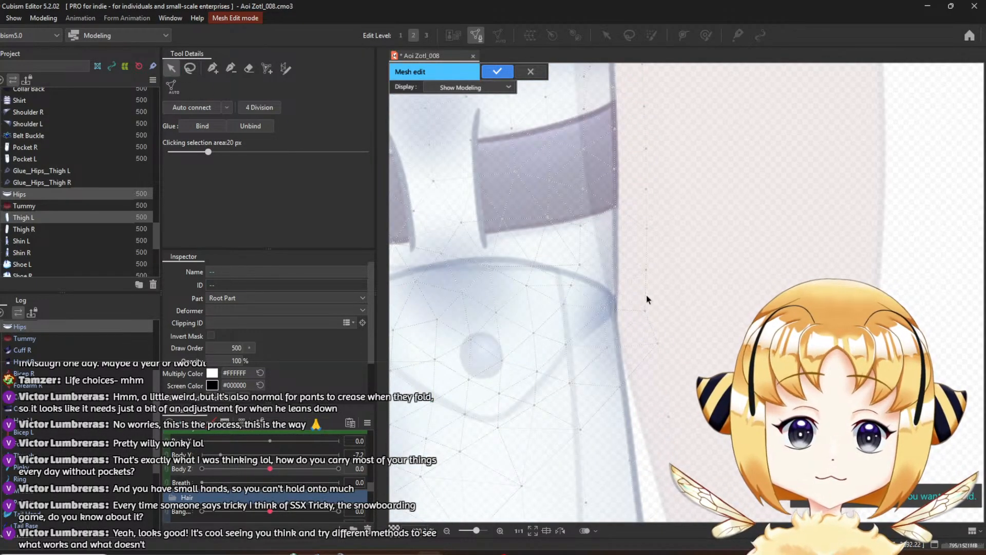
pyautogui.click(617, 249)
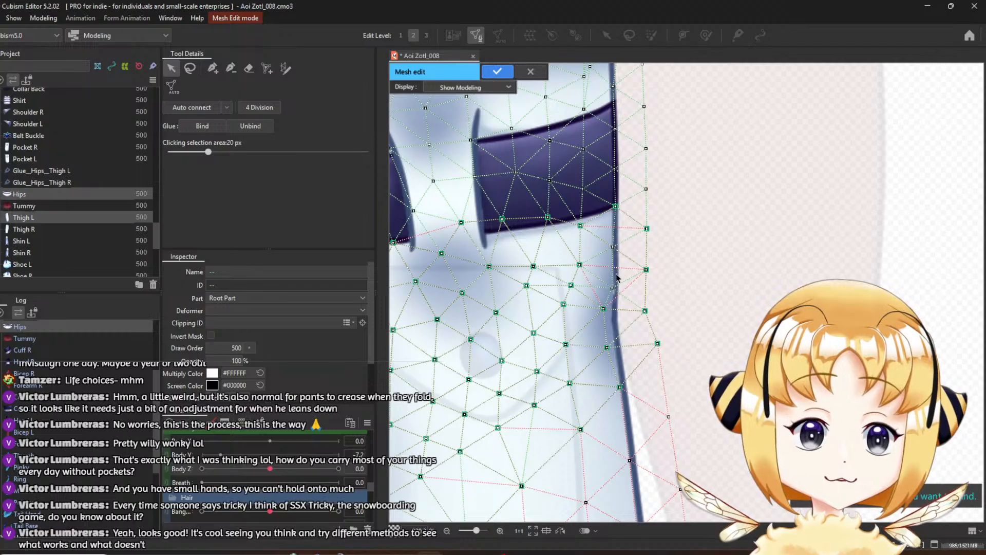
# Compare the two meshes at the outer edge and add a Thigh L vertex at the upper corner beside Pocket L
pyautogui.click(727, 187)
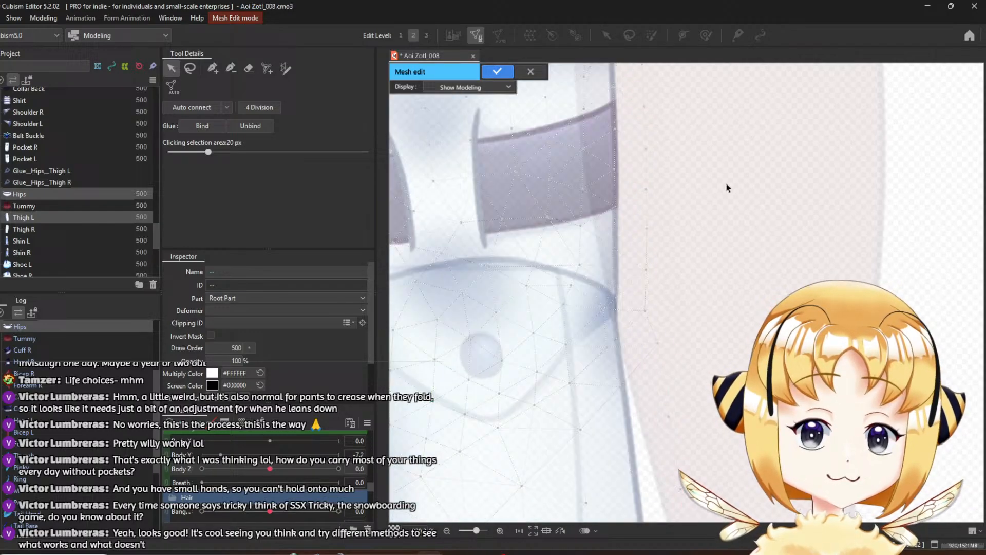
pyautogui.click(587, 156)
pyautogui.click(733, 258)
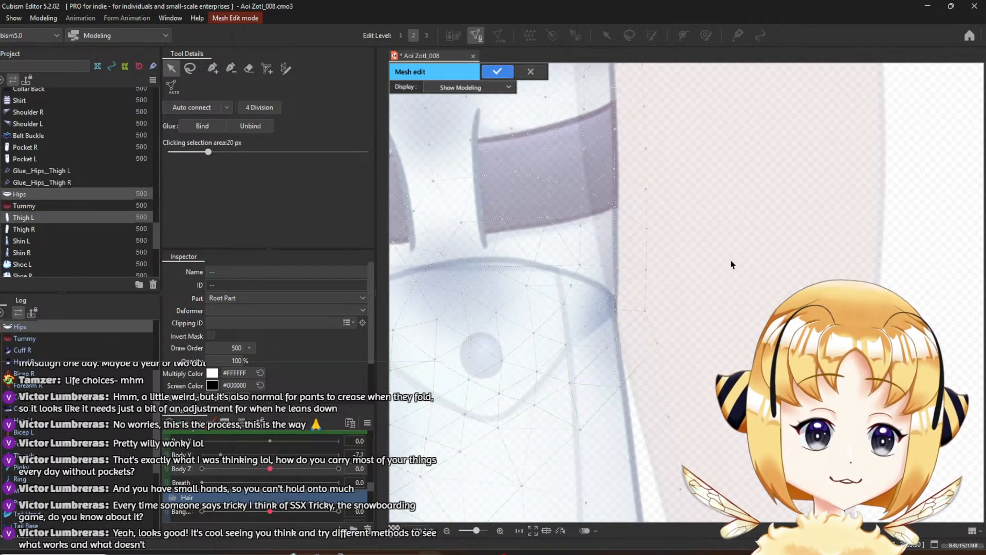
pyautogui.click(616, 360)
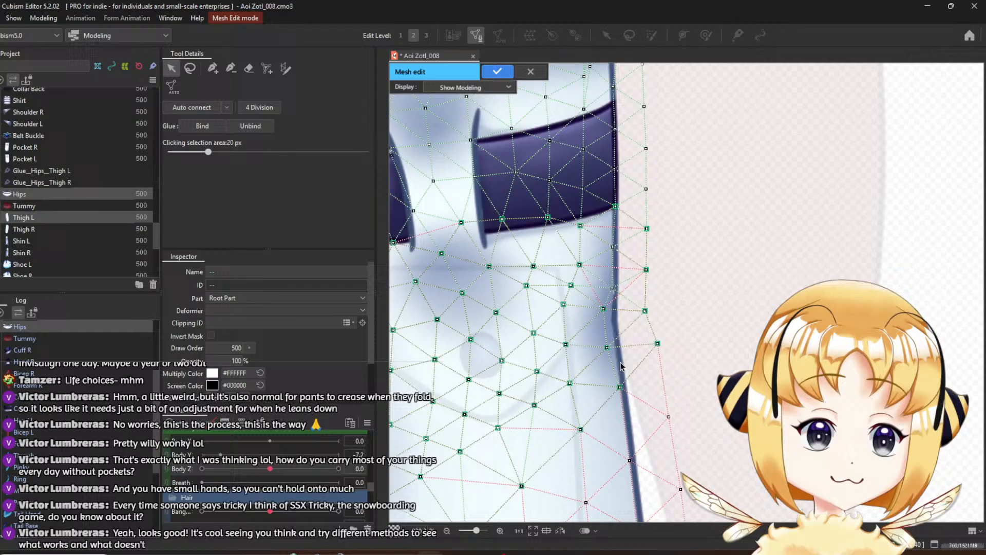
pyautogui.click(736, 274)
pyautogui.click(650, 414)
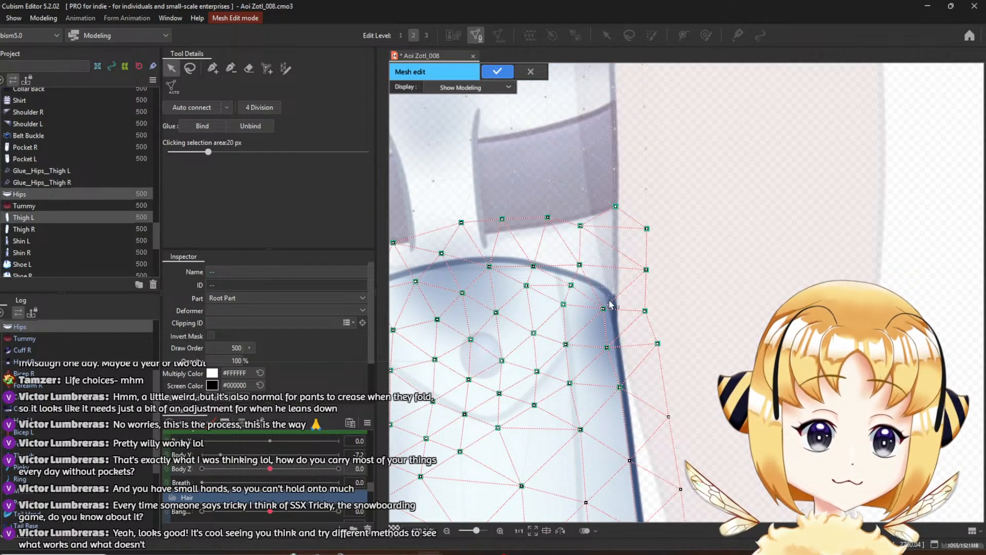
pyautogui.press('p')
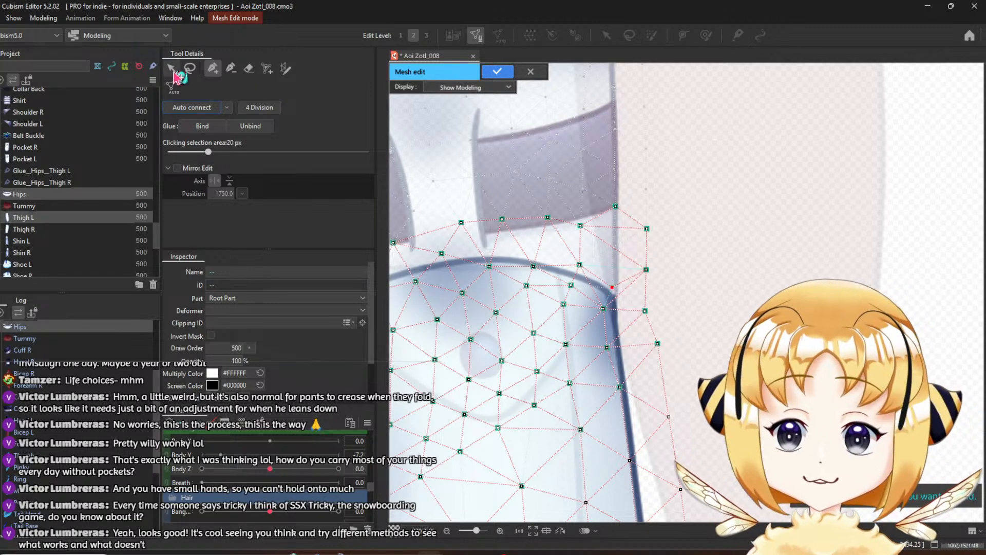
# Connect the added Thigh L vertex at the outer hip edge and glue-bind it to the overlapping Hips vertex
pyautogui.click(604, 308)
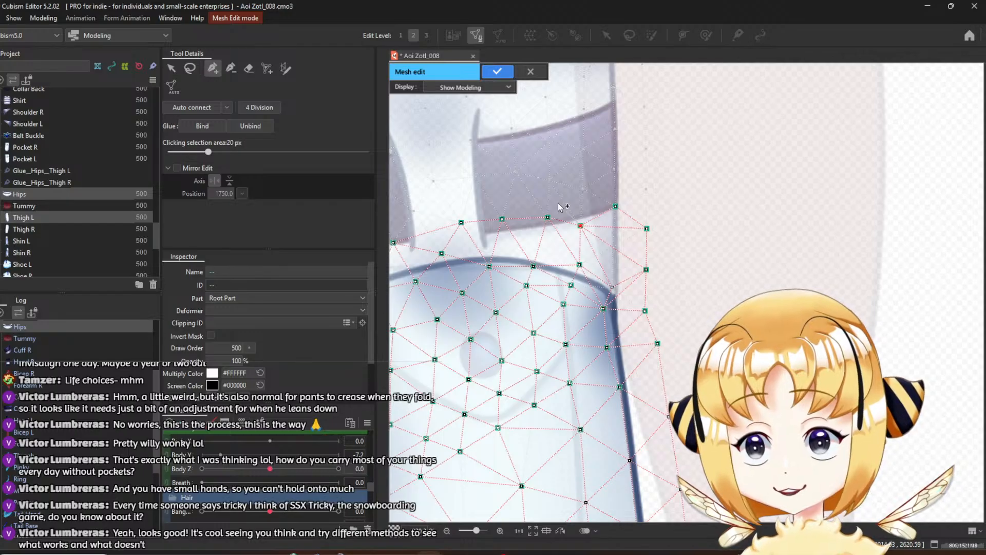
pyautogui.click(173, 70)
pyautogui.click(575, 164)
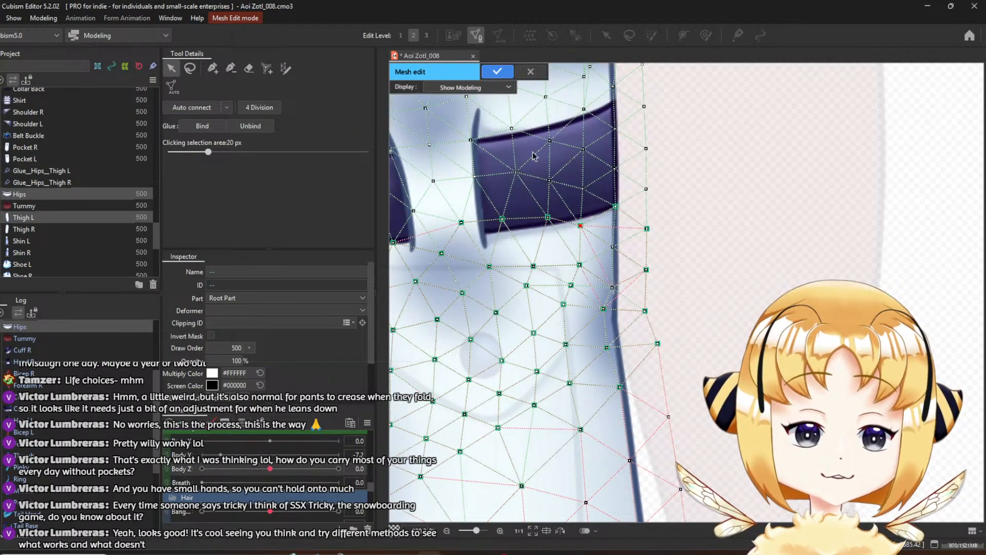
pyautogui.click(191, 71)
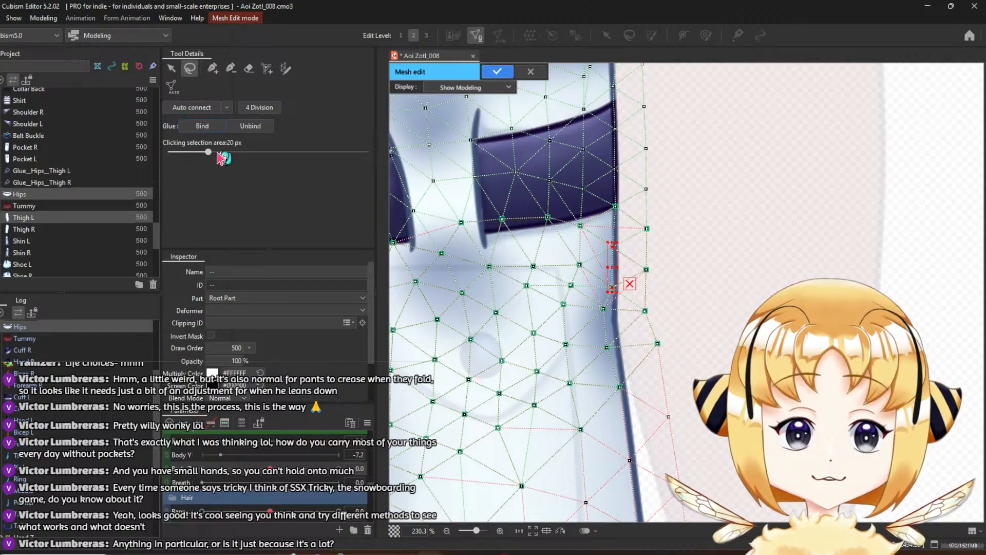
pyautogui.scroll(-2, 611, 256)
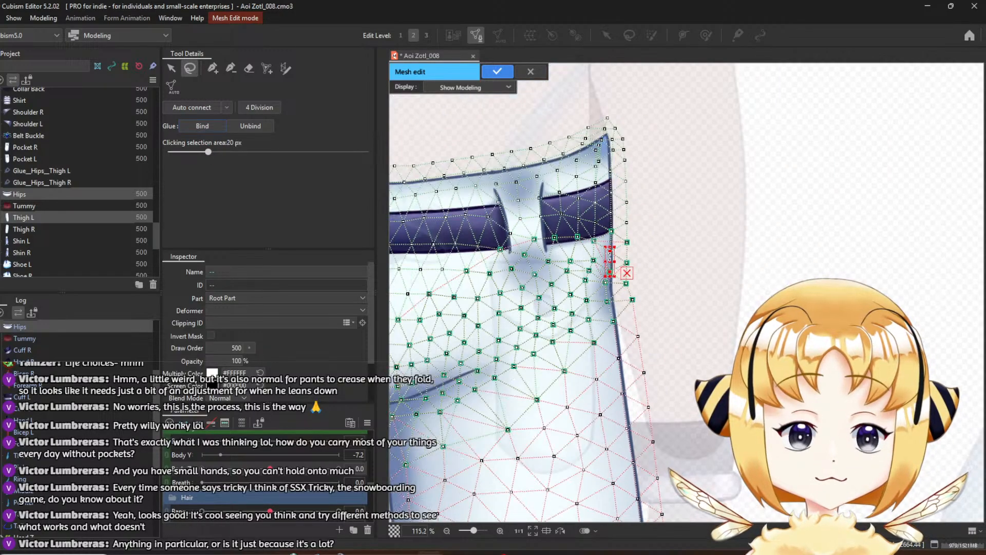
pyautogui.scroll(5, 607, 223)
pyautogui.scroll(-2, 607, 222)
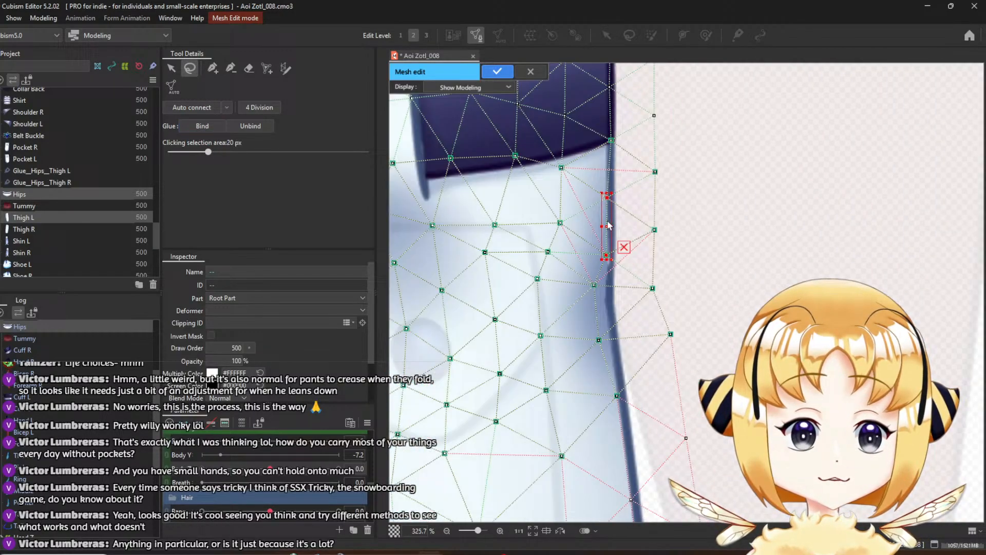
# Move the unbound Hips vertex just below the belt onto the dark outline of the outer hip
pyautogui.click(759, 211)
pyautogui.scroll(3, 617, 206)
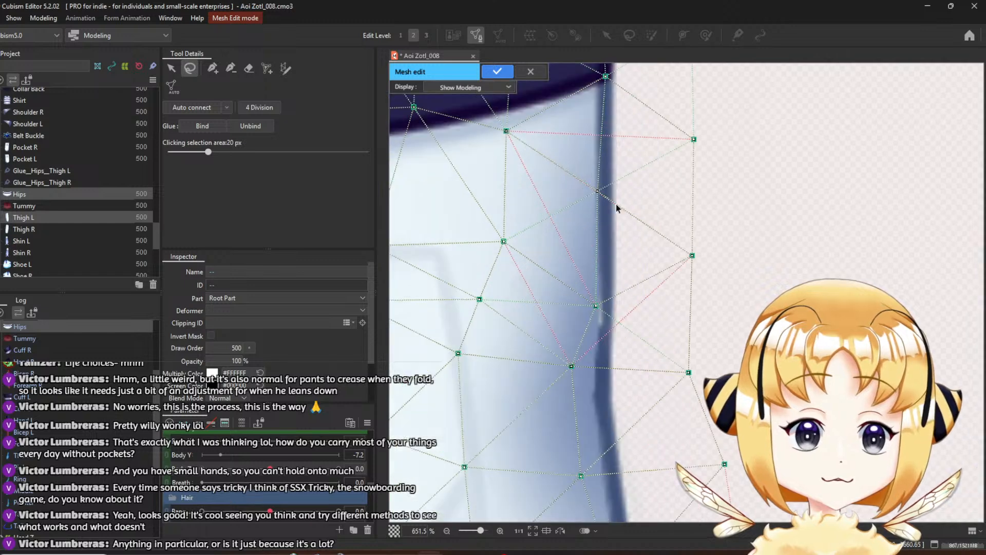
pyautogui.moveTo(619, 246); pyautogui.dragTo(604, 202)
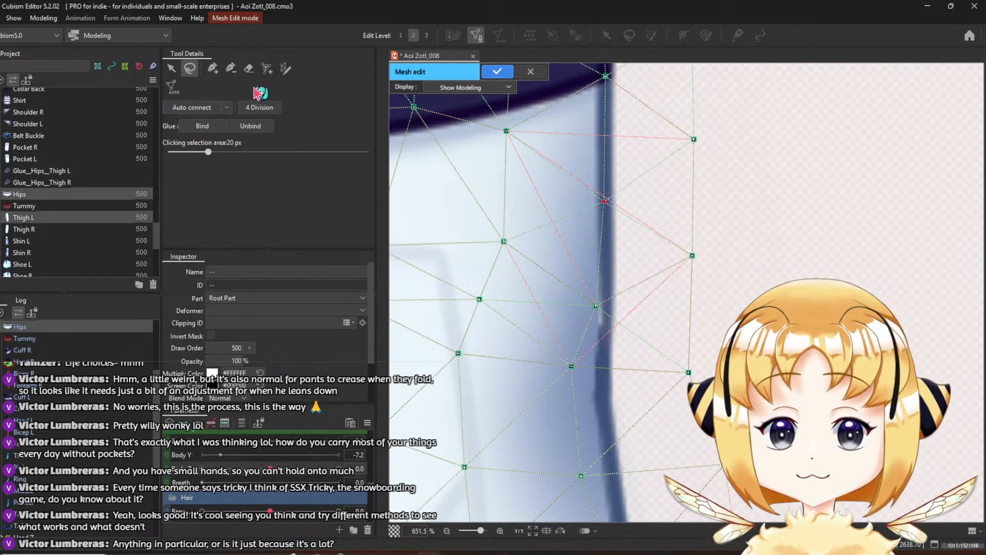
pyautogui.press('v')
pyautogui.click(747, 219)
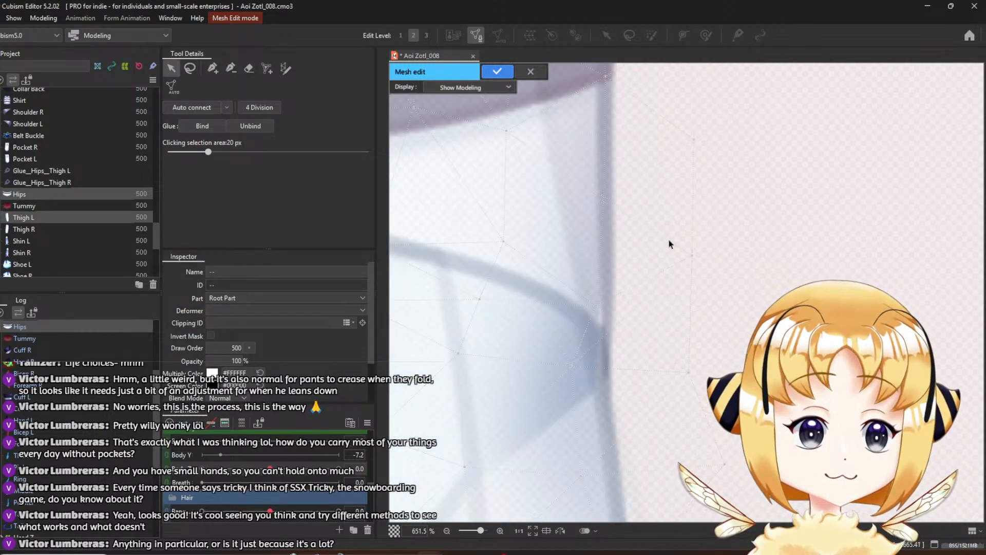
# Add a Thigh L mesh vertex on the outer edge below the belt, matching the position of the unbound Hips vertex
pyautogui.scroll(-3, 654, 356)
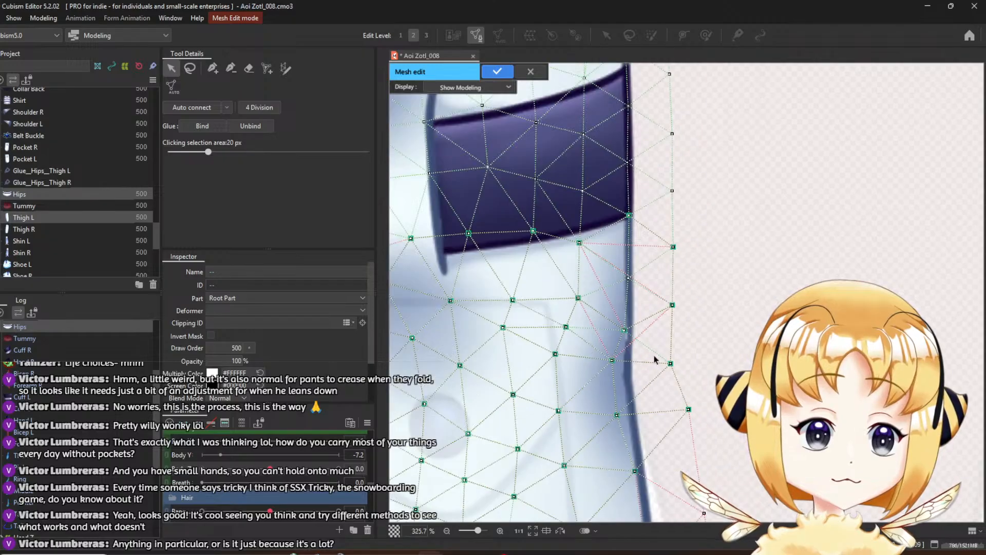
pyautogui.scroll(-4, 639, 328)
pyautogui.scroll(2, 638, 329)
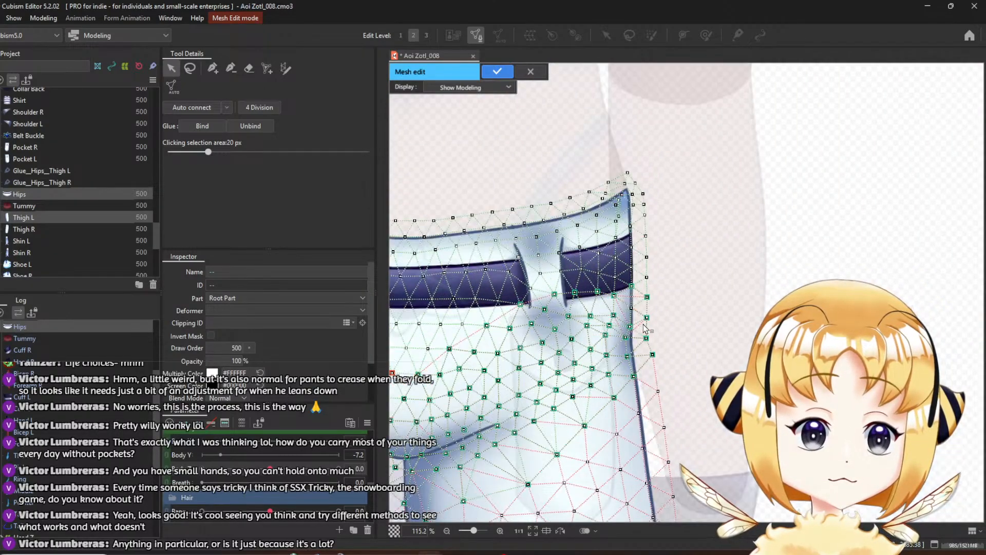
pyautogui.scroll(-1, 694, 400)
pyautogui.scroll(1, 709, 421)
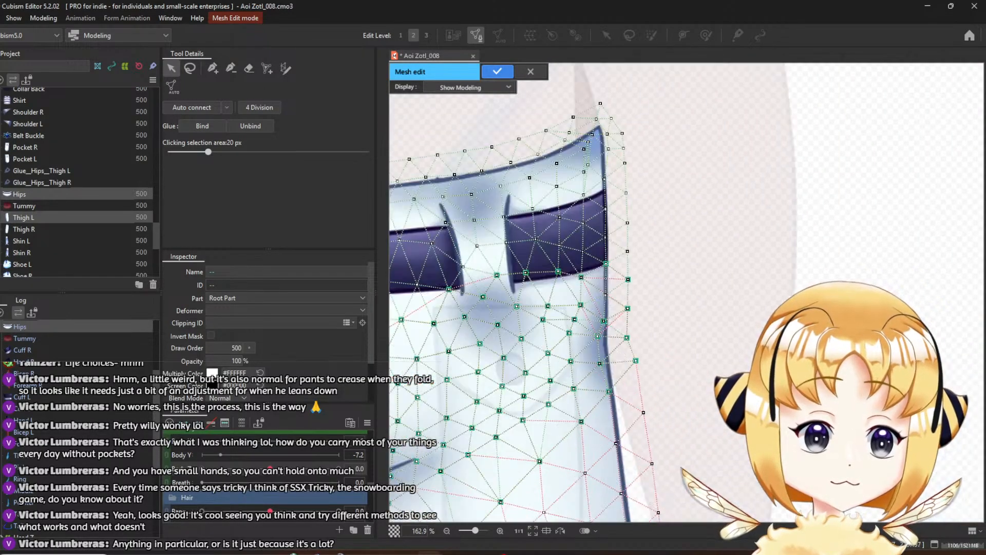
pyautogui.scroll(-2, 712, 427)
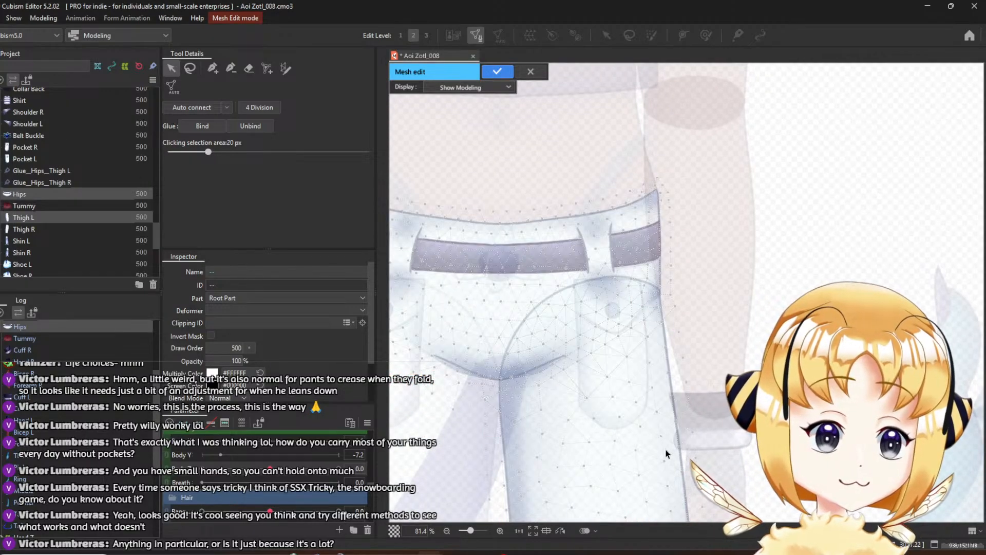
pyautogui.click(637, 453)
pyautogui.scroll(4, 637, 454)
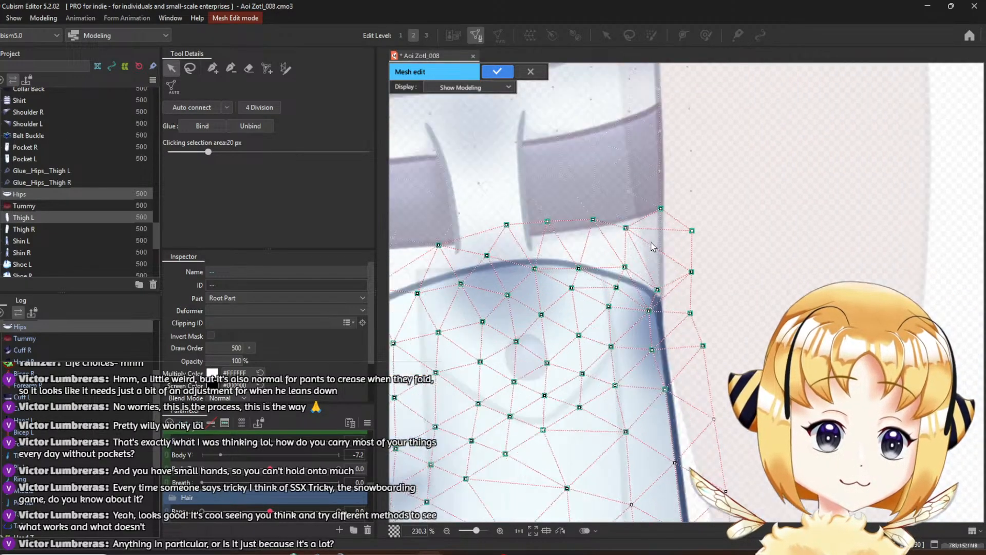
pyautogui.scroll(1, 644, 291)
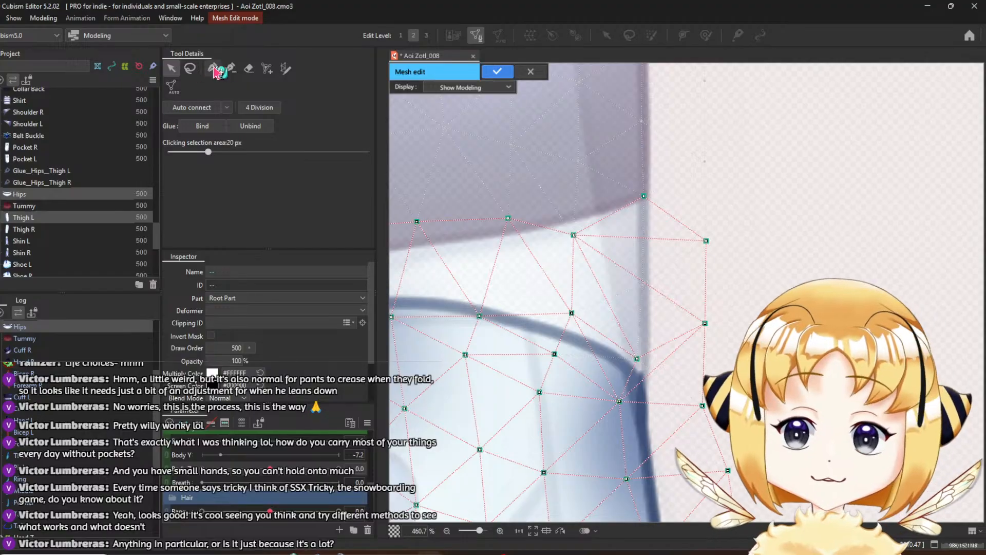
pyautogui.click(230, 68)
pyautogui.click(212, 67)
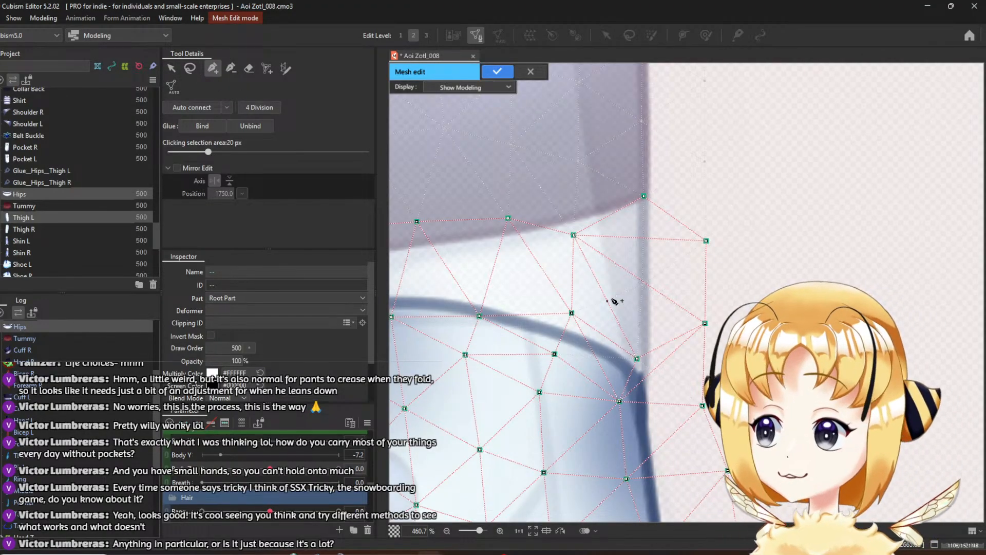
pyautogui.click(702, 405)
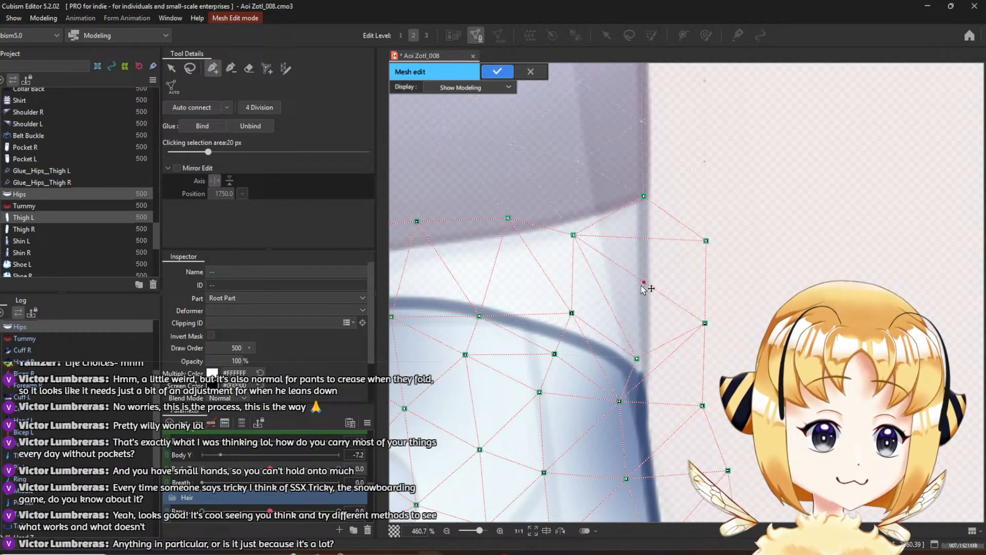
pyautogui.click(638, 287)
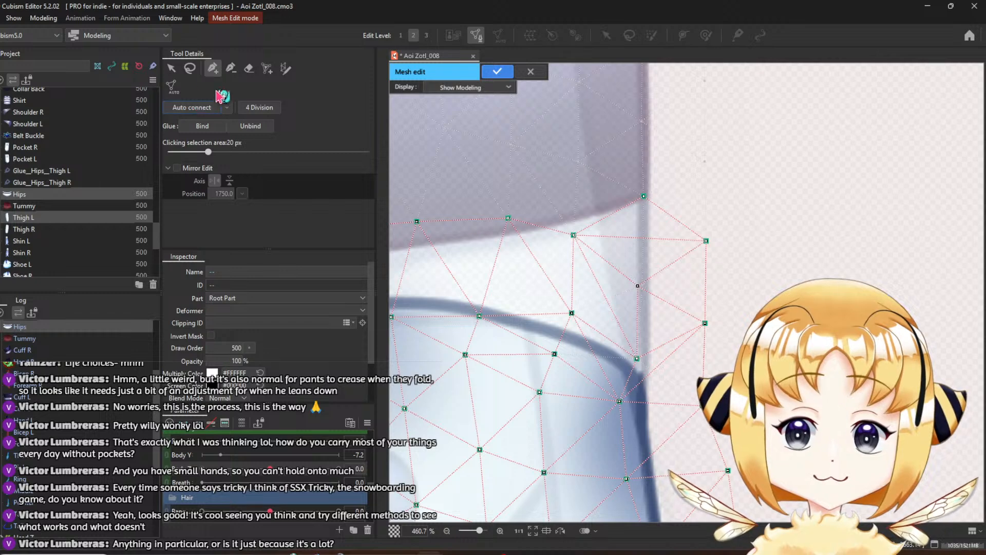
# Bind the overlapping Hips and Thigh L vertices below the belt with glue and apply the mesh edit
pyautogui.click(171, 68)
pyautogui.click(608, 143)
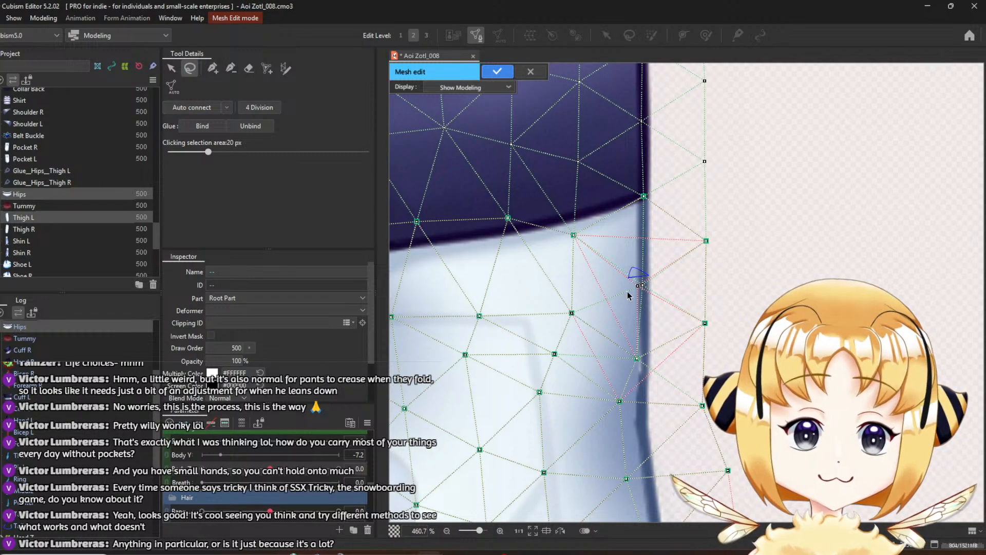
pyautogui.click(204, 126)
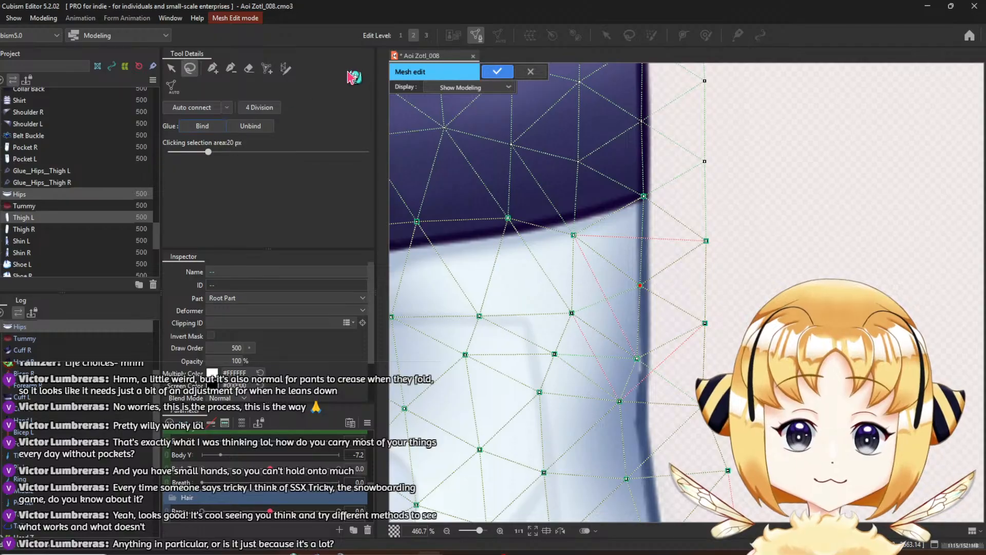
pyautogui.click(497, 72)
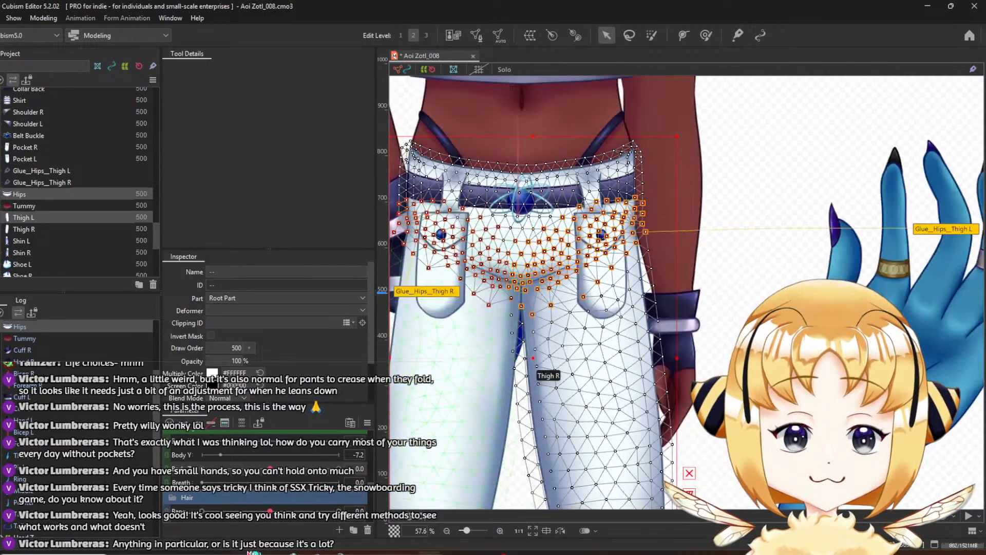
# Select Glue_Hips_Thigh L and paint its weights with the Glue tool along the outer hip below the belt
pyautogui.scroll(4, 586, 255)
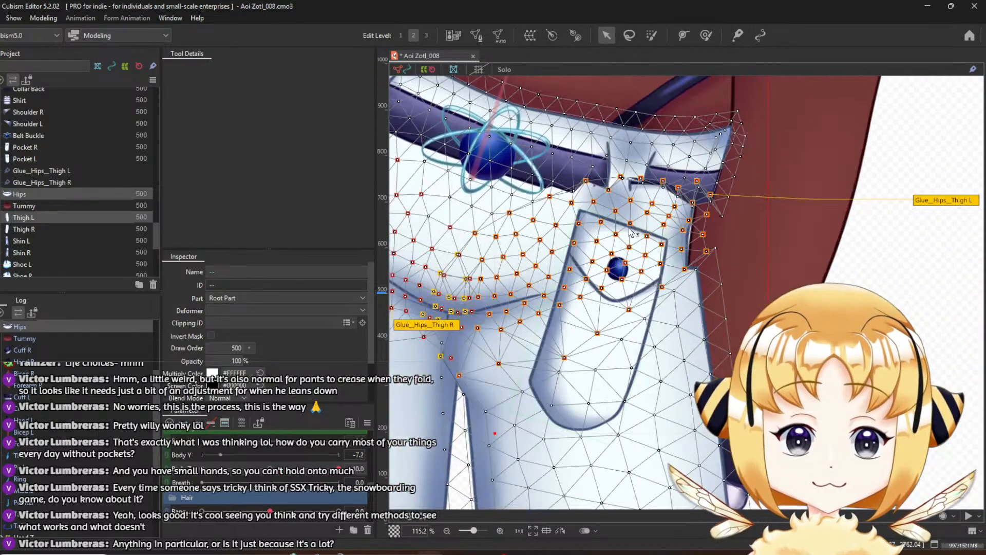
pyautogui.moveTo(670, 239); pyautogui.dragTo(563, 188)
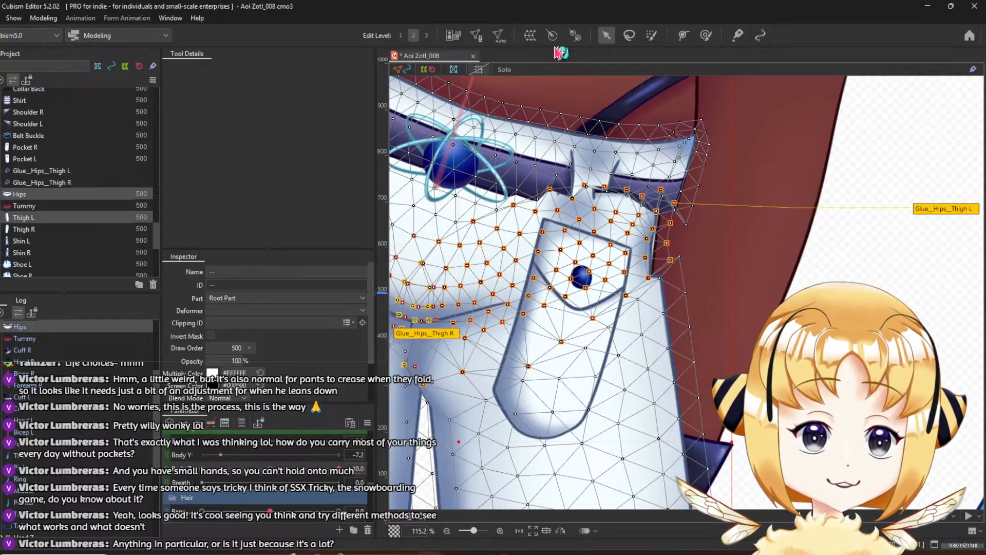
pyautogui.click(50, 175)
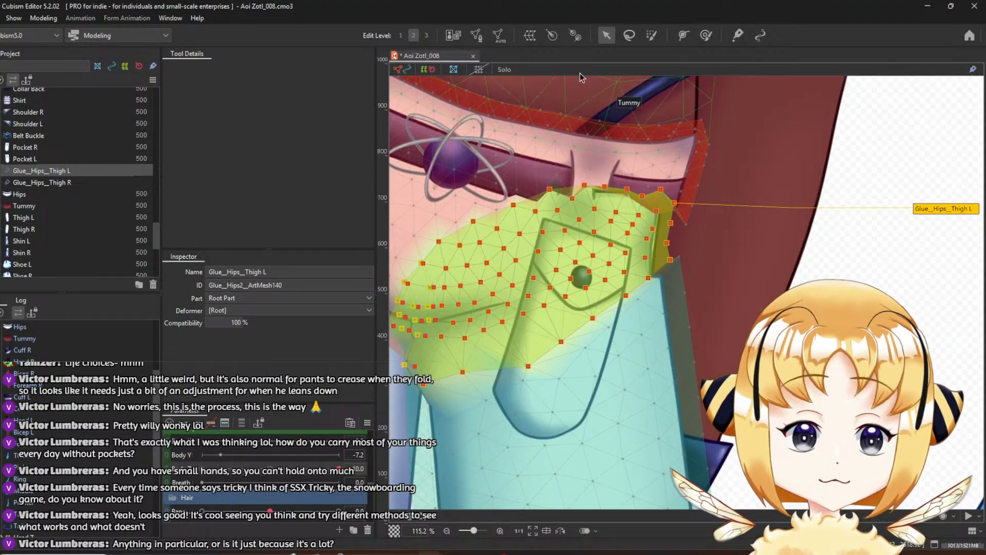
pyautogui.click(738, 35)
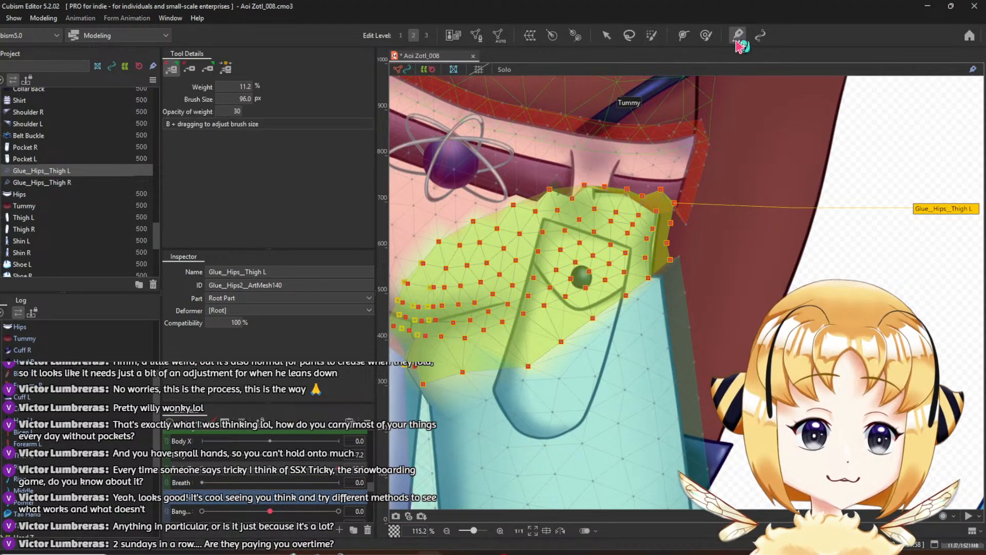
pyautogui.moveTo(650, 190)
pyautogui.mouseDown()
pyautogui.moveTo(594, 197)
pyautogui.moveTo(618, 217)
pyautogui.moveTo(601, 221)
pyautogui.moveTo(547, 193)
pyautogui.moveTo(577, 220)
pyautogui.moveTo(562, 217)
pyautogui.moveTo(572, 228)
pyautogui.moveTo(492, 223)
pyautogui.moveTo(652, 218)
pyautogui.moveTo(623, 205)
pyautogui.moveTo(614, 205)
pyautogui.moveTo(617, 218)
pyautogui.moveTo(695, 215)
pyautogui.moveTo(673, 227)
pyautogui.moveTo(674, 245)
pyautogui.moveTo(652, 272)
pyautogui.moveTo(673, 277)
pyautogui.mouseUp()
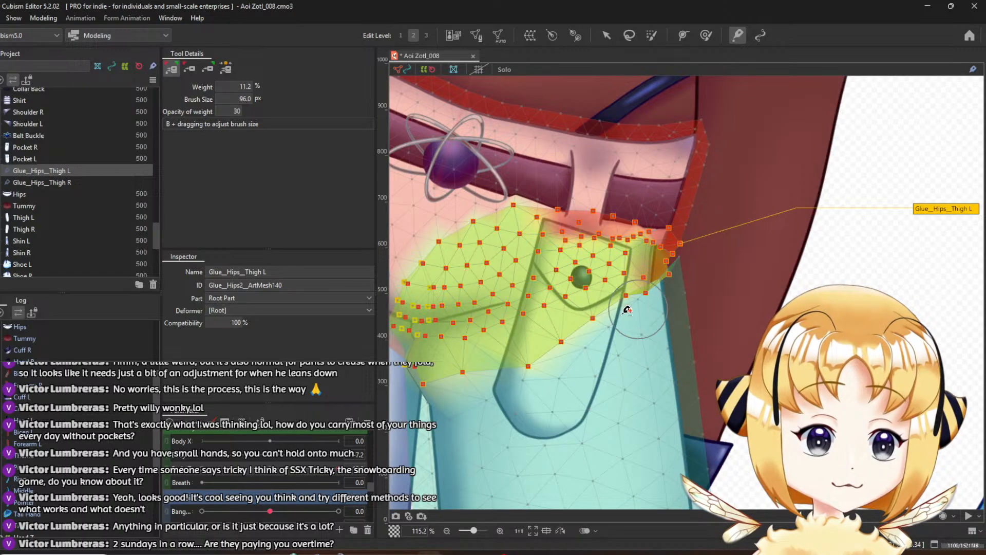
# Paint only the Thigh L side of the glue weights over the outer hip edge, ending in the Hips weight mode
pyautogui.click(190, 72)
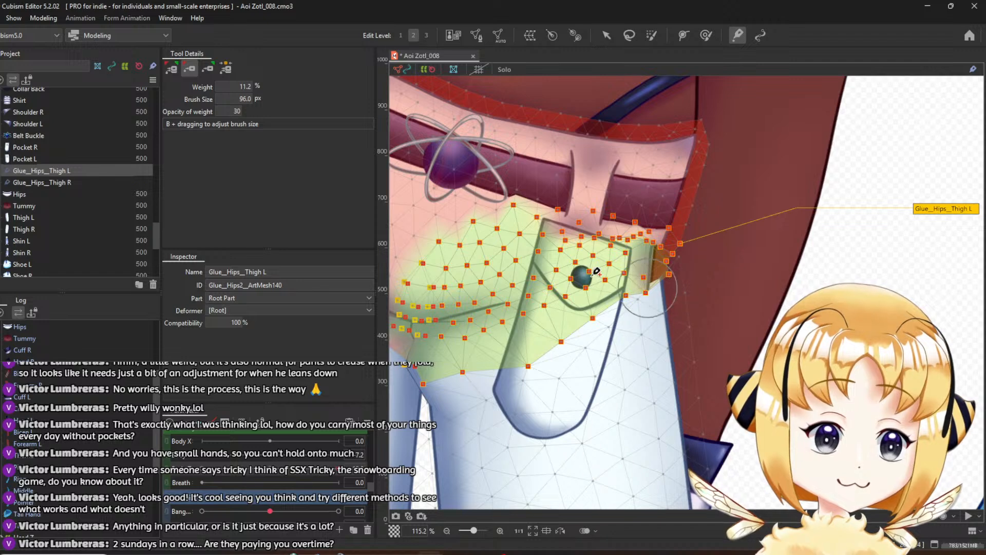
pyautogui.click(208, 68)
pyautogui.moveTo(677, 277)
pyautogui.mouseDown()
pyautogui.moveTo(664, 259)
pyautogui.moveTo(642, 258)
pyautogui.mouseUp()
pyautogui.moveTo(670, 211)
pyautogui.mouseDown()
pyautogui.moveTo(652, 258)
pyautogui.moveTo(699, 242)
pyautogui.moveTo(641, 254)
pyautogui.moveTo(667, 257)
pyautogui.moveTo(653, 269)
pyautogui.moveTo(676, 261)
pyautogui.moveTo(647, 264)
pyautogui.moveTo(660, 286)
pyautogui.moveTo(645, 286)
pyautogui.moveTo(672, 291)
pyautogui.moveTo(658, 296)
pyautogui.moveTo(676, 277)
pyautogui.mouseUp()
pyautogui.click(189, 68)
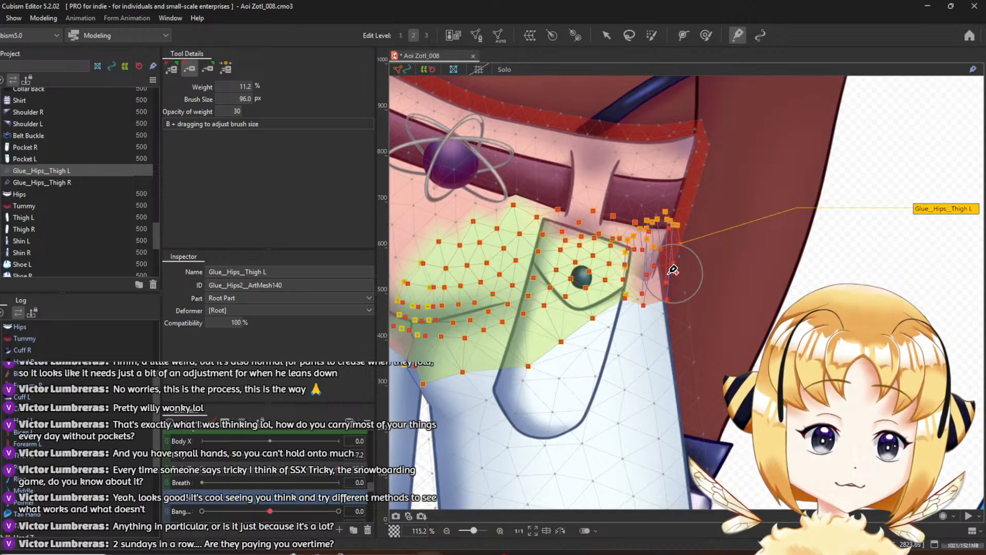
# Examine the glued seam at the outer hip up close and test it with the Body Z parameter
pyautogui.scroll(-5, 678, 313)
pyautogui.scroll(10, 676, 314)
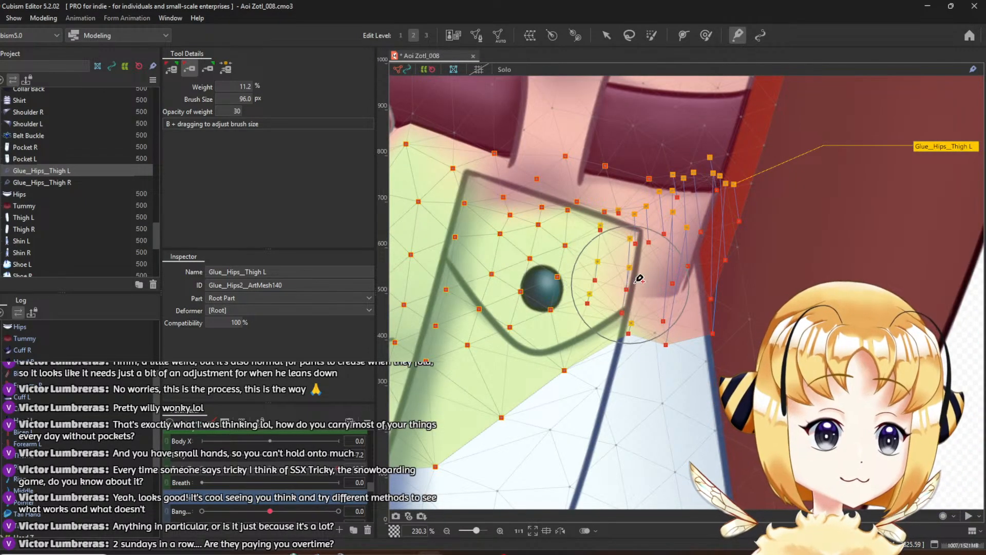
pyautogui.scroll(-3, 753, 281)
pyautogui.moveTo(749, 263); pyautogui.dragTo(728, 256)
pyautogui.scroll(-1, 728, 257)
pyautogui.scroll(1, 727, 259)
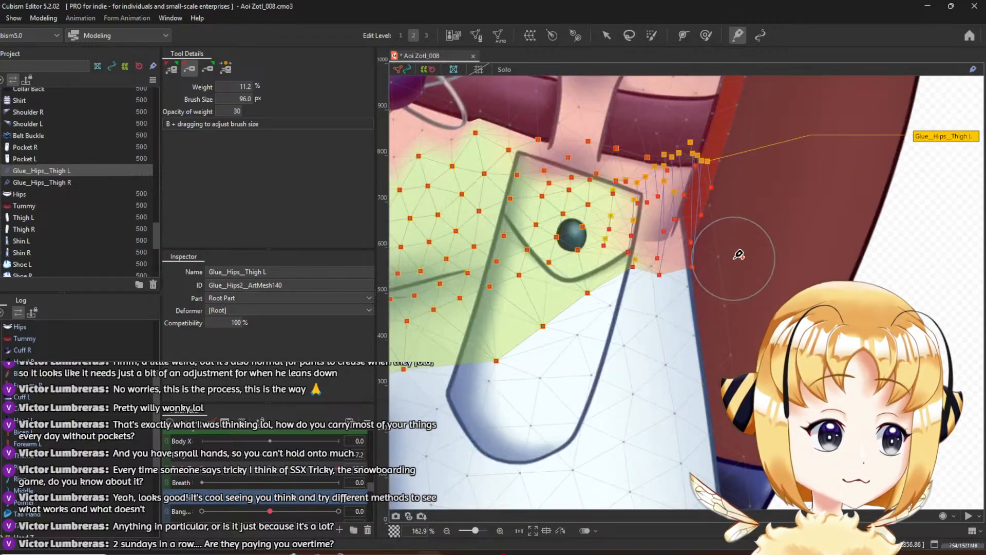
pyautogui.scroll(1, 723, 211)
pyautogui.scroll(-2, 720, 209)
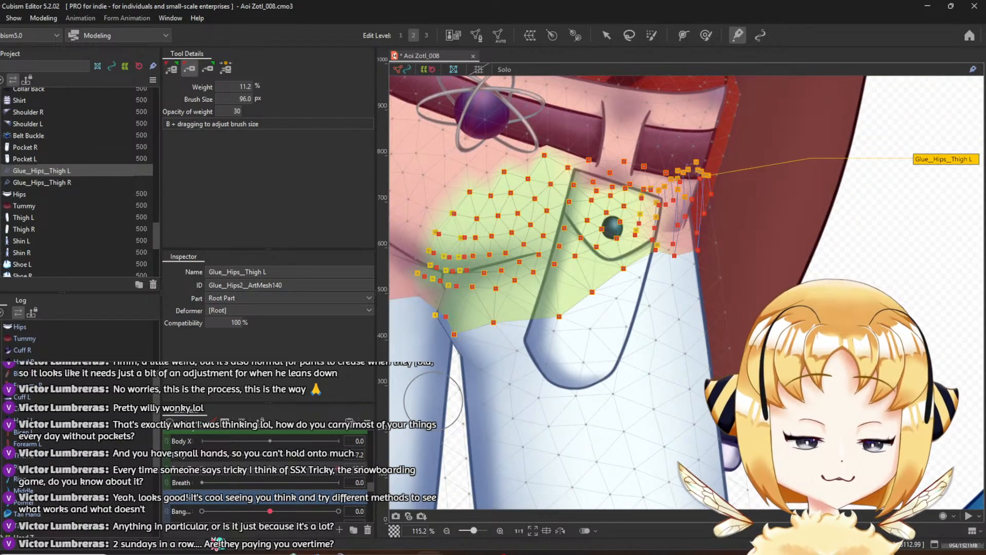
pyautogui.click(269, 472)
pyautogui.moveTo(269, 473); pyautogui.dragTo(190, 478)
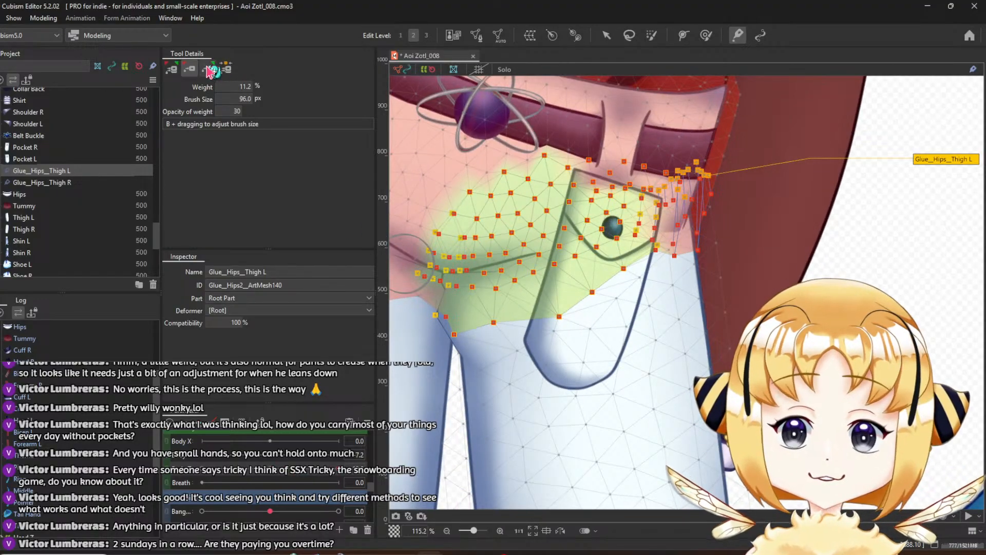
# Paint only the Thigh L side of the glue weights around the crotch where the inner thigh meets the hips
pyautogui.click(225, 67)
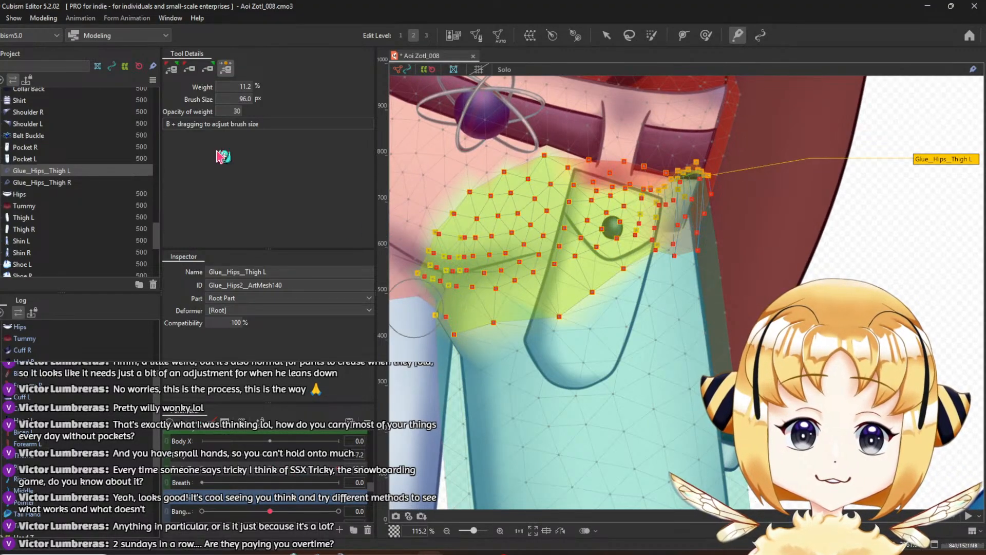
pyautogui.click(207, 67)
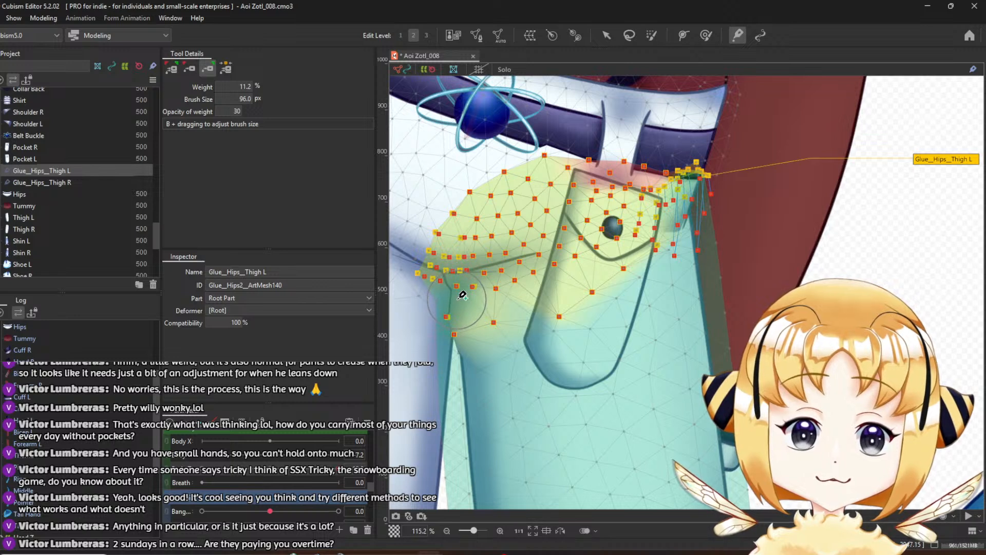
pyautogui.moveTo(455, 274); pyautogui.dragTo(459, 286)
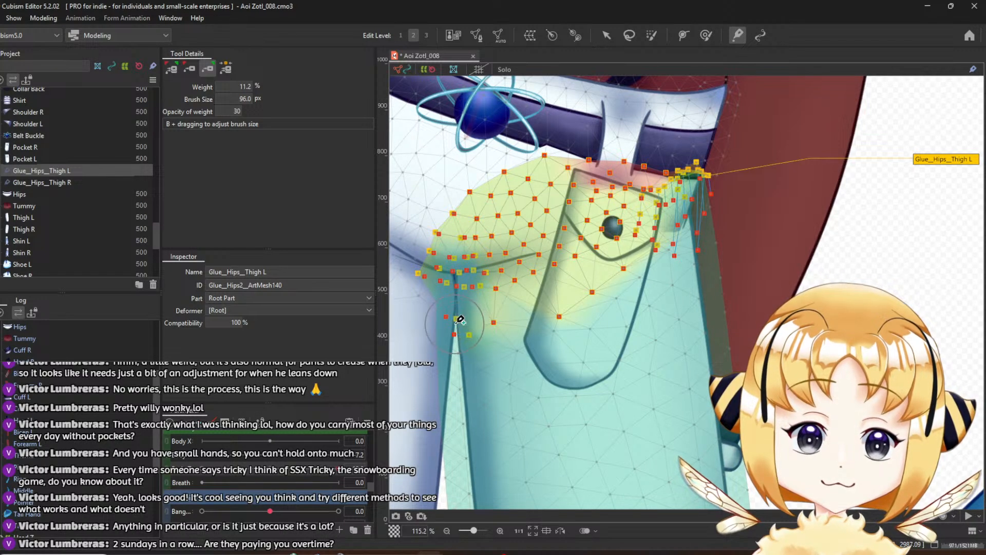
# Paint the glue weights of both meshes together along the crotch seam and the top of the inner thigh
pyautogui.scroll(3, 433, 305)
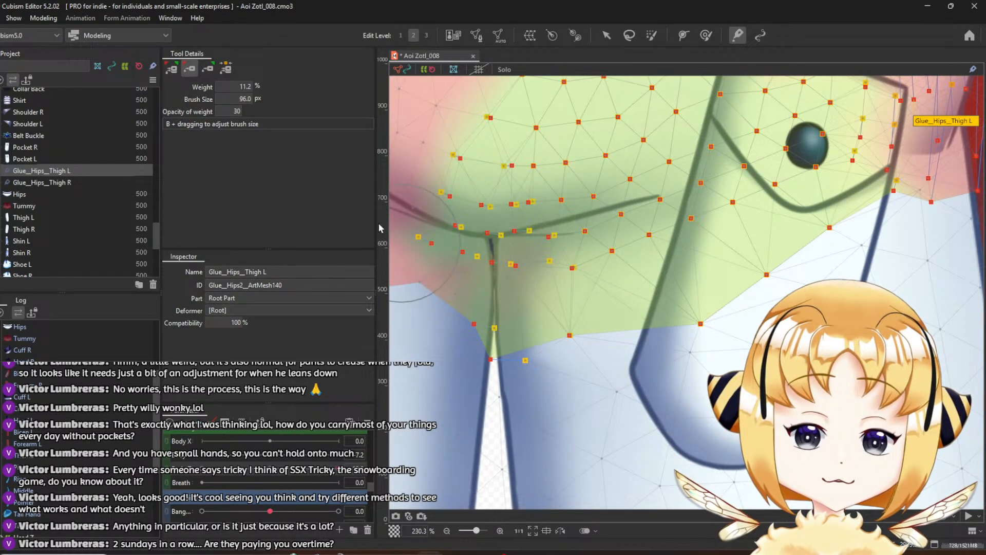
pyautogui.moveTo(436, 253)
pyautogui.mouseDown()
pyautogui.moveTo(475, 259)
pyautogui.moveTo(456, 268)
pyautogui.mouseUp()
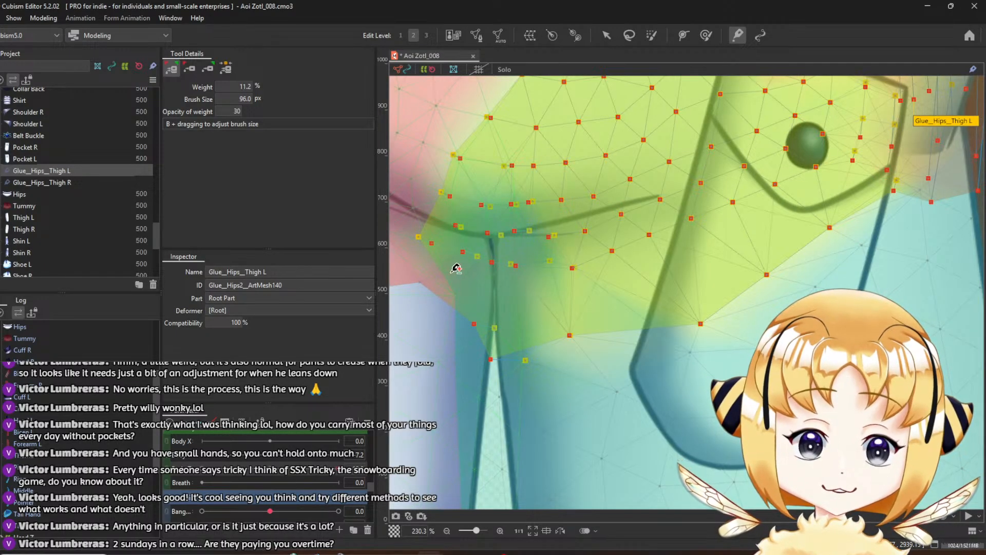
pyautogui.scroll(-3, 504, 274)
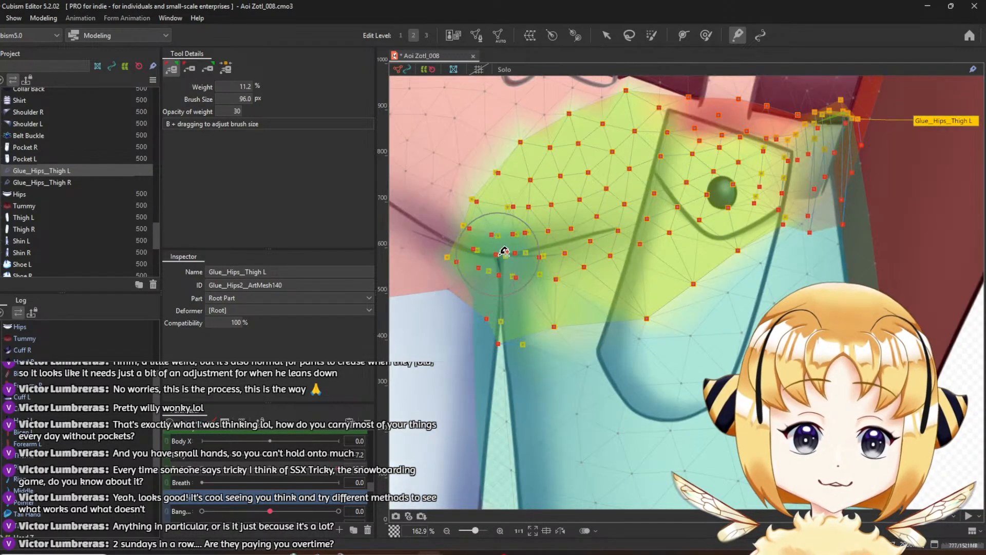
pyautogui.moveTo(467, 309); pyautogui.dragTo(471, 307)
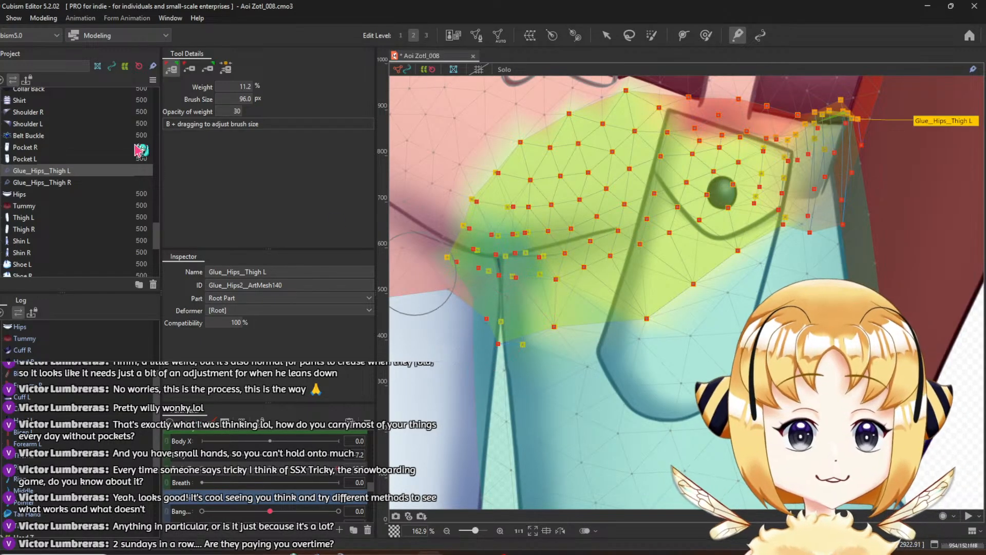
# Paint the Hips side of the glue weights at the inner thigh corner, and even out both meshes there with the combined weight mode
pyautogui.click(208, 68)
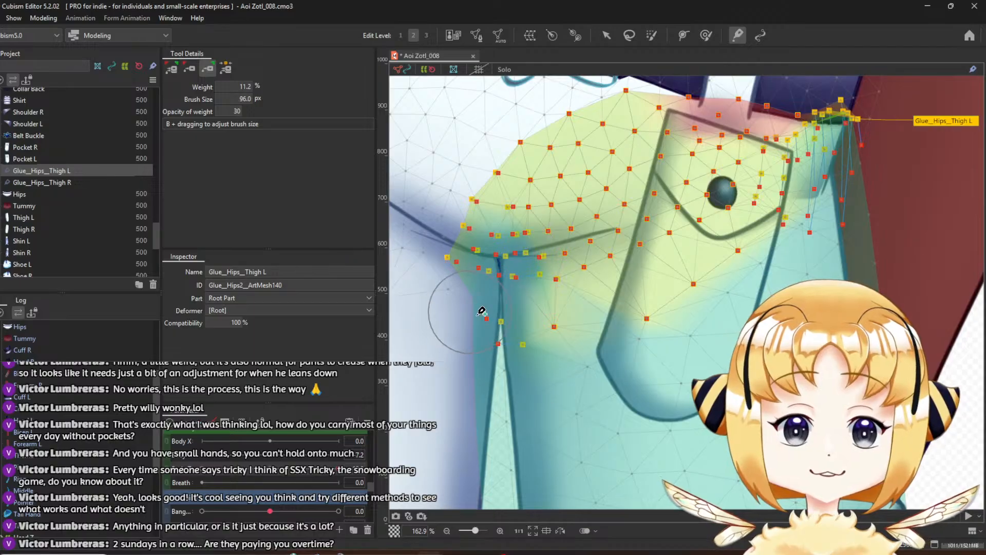
pyautogui.click(193, 66)
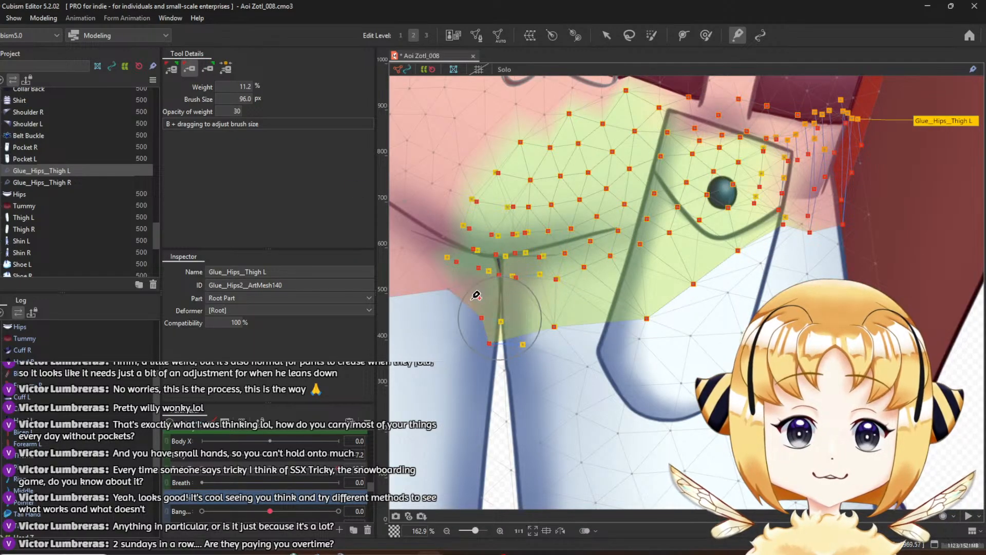
pyautogui.moveTo(494, 315); pyautogui.dragTo(495, 337)
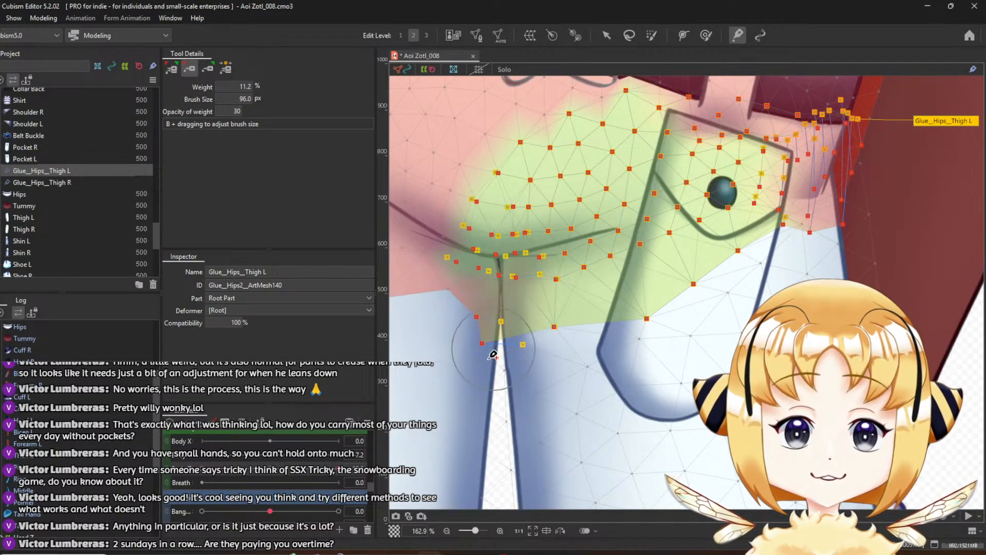
pyautogui.click(226, 68)
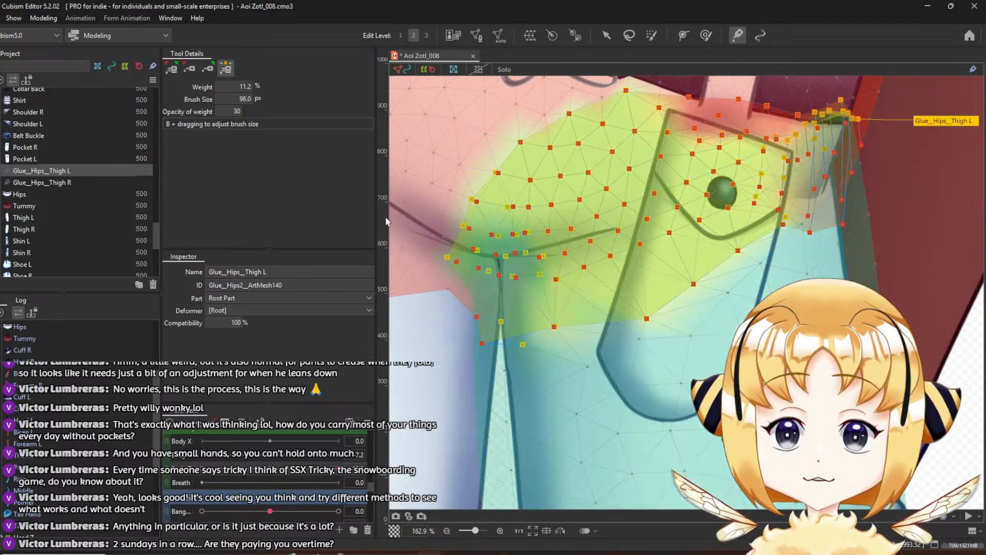
pyautogui.moveTo(484, 314); pyautogui.dragTo(509, 346)
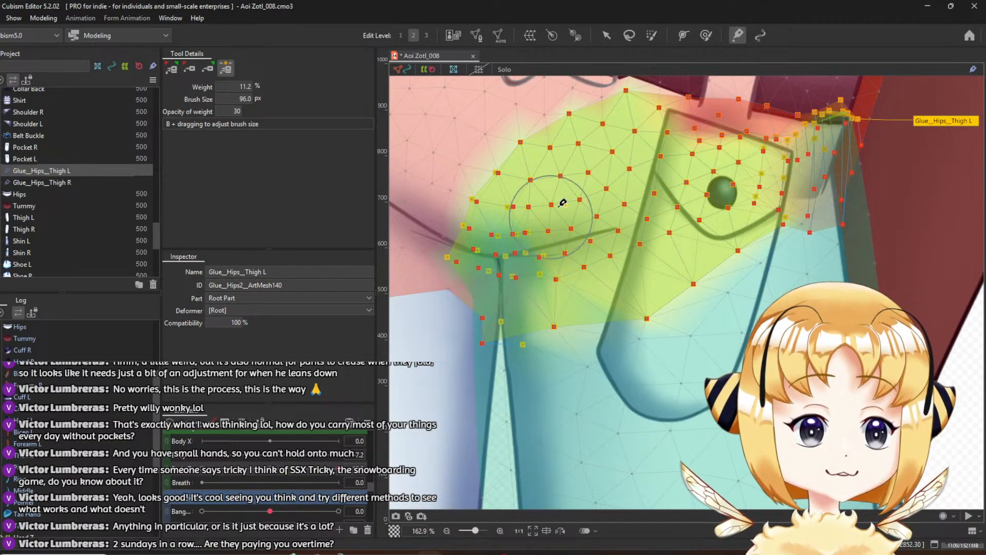
# Try painting the combined glue weights along the outer hip edge beside the pocket and undo the stroke
pyautogui.scroll(-3, 834, 278)
pyautogui.scroll(3, 835, 278)
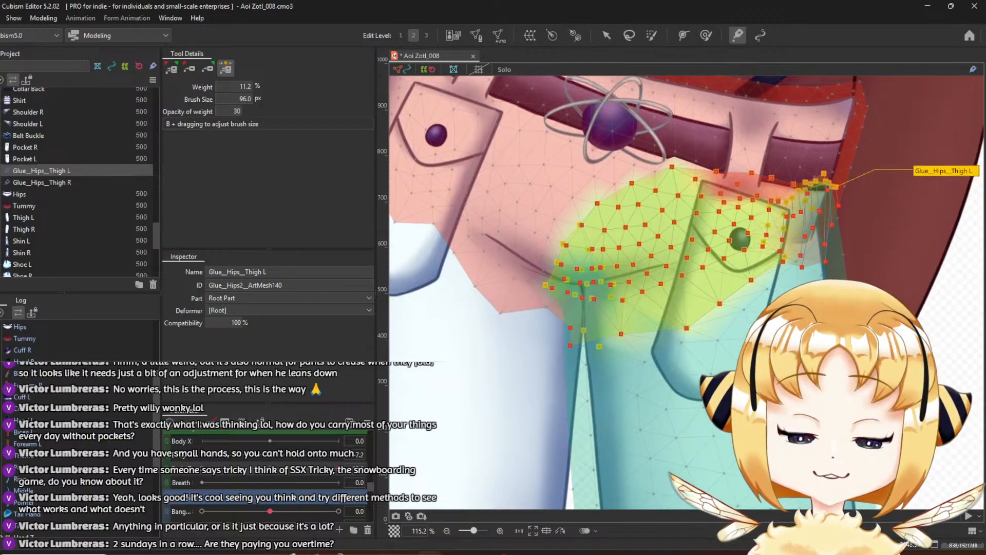
pyautogui.scroll(2, 816, 226)
pyautogui.scroll(-2, 808, 239)
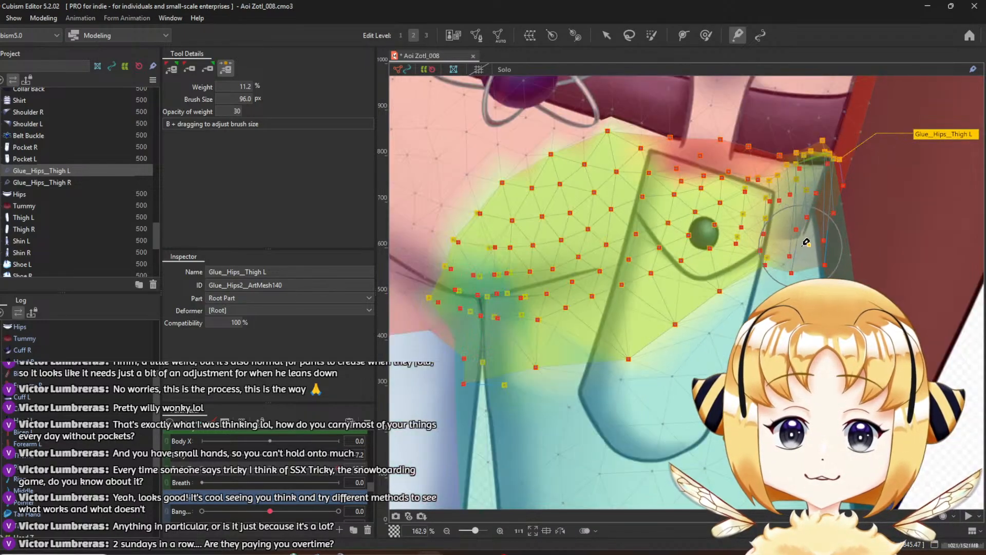
pyautogui.moveTo(806, 179)
pyautogui.mouseDown()
pyautogui.moveTo(813, 195)
pyautogui.moveTo(832, 174)
pyautogui.moveTo(828, 211)
pyautogui.mouseUp()
pyautogui.hotkey('ctrl', 'z')
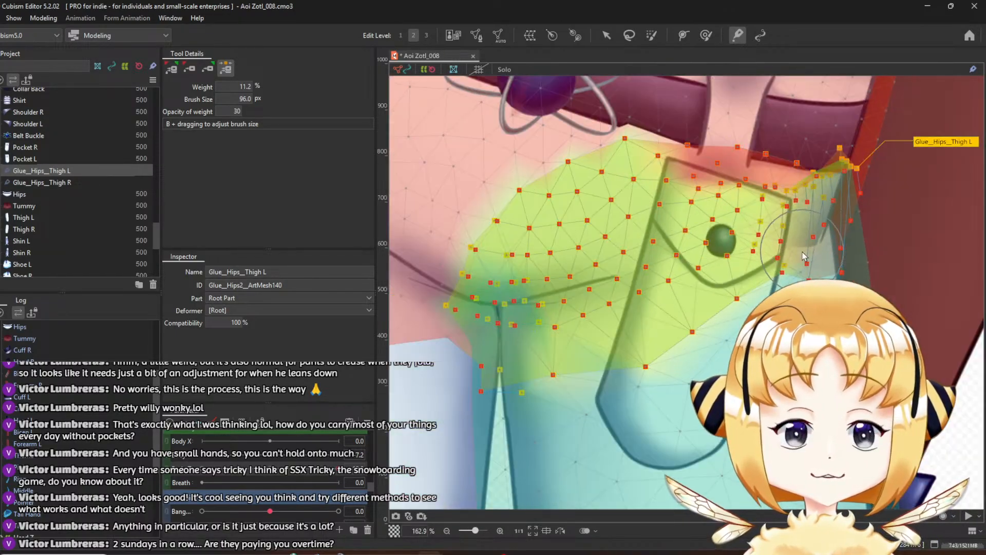
# With the body tilted, paint the outer hip seam beside the pocket in the Thigh L weight mode and again with both meshes combined
pyautogui.scroll(-2, 805, 257)
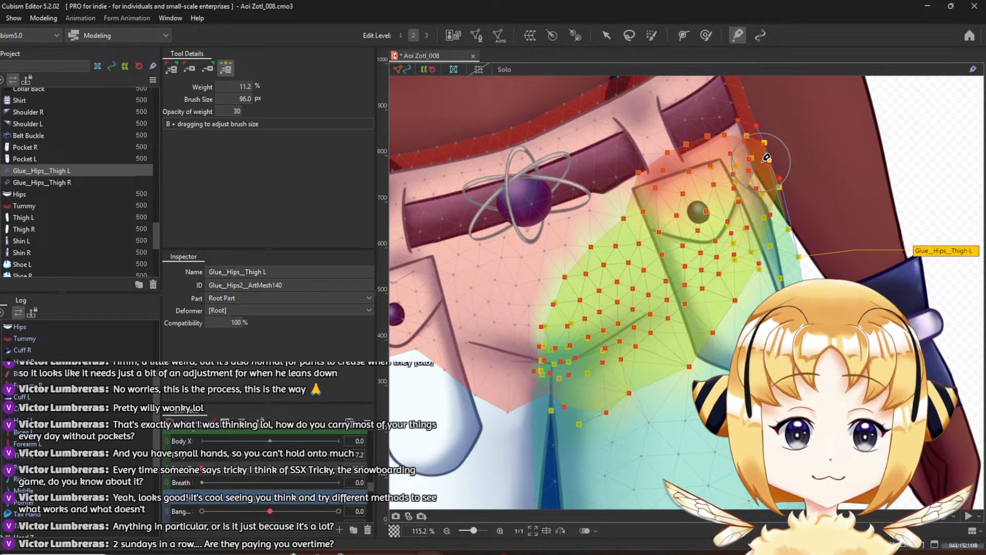
pyautogui.click(196, 74)
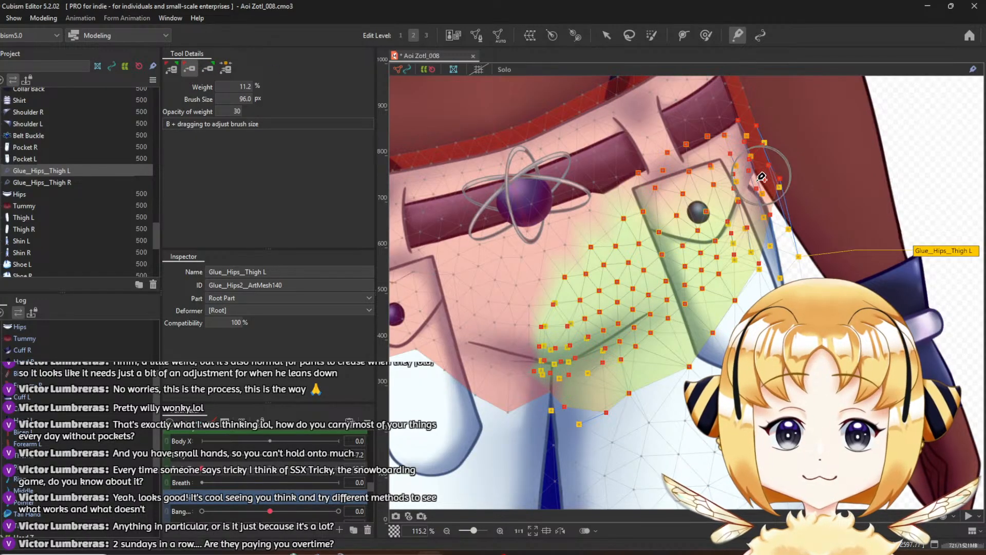
pyautogui.click(208, 68)
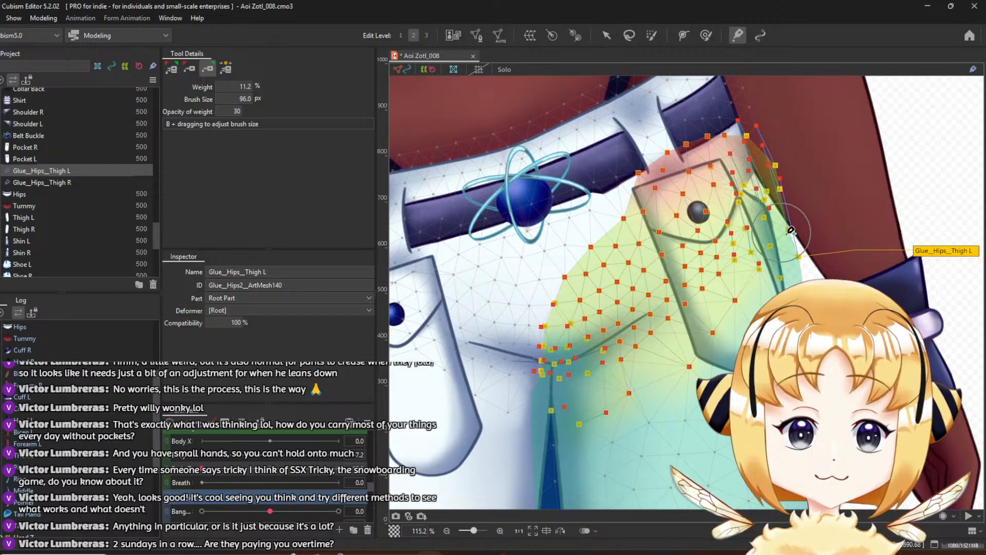
pyautogui.moveTo(785, 228); pyautogui.dragTo(784, 218)
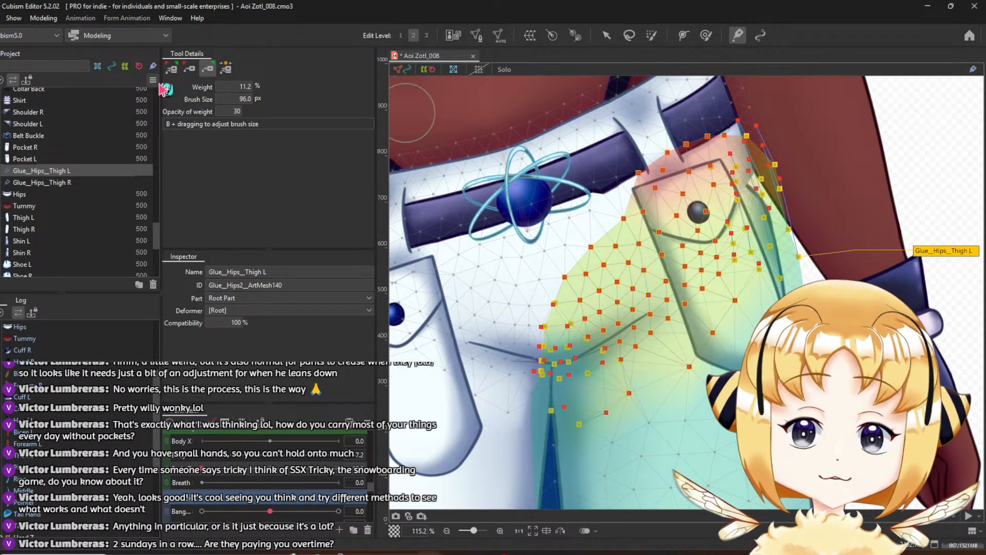
pyautogui.click(226, 69)
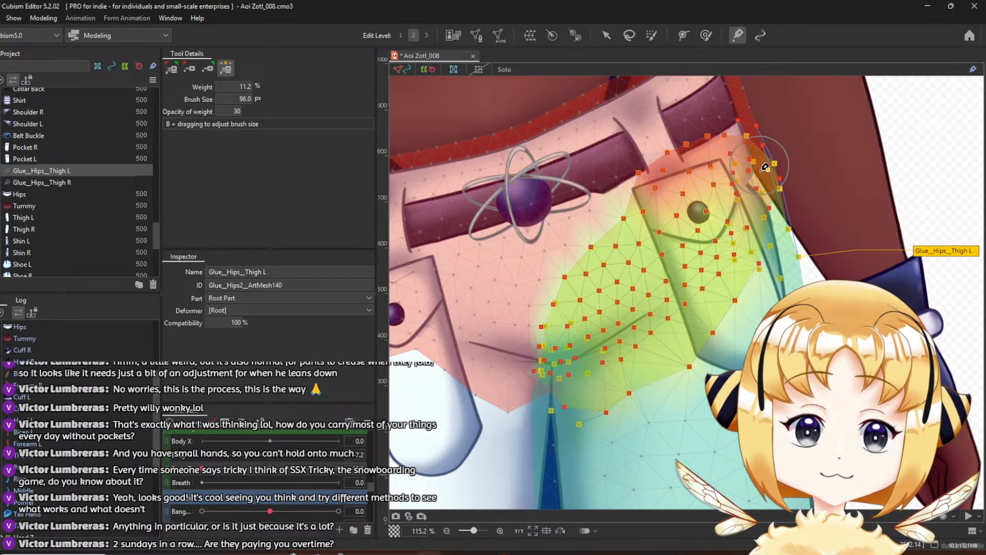
pyautogui.moveTo(766, 191)
pyautogui.mouseDown()
pyautogui.moveTo(757, 176)
pyautogui.moveTo(777, 212)
pyautogui.mouseUp()
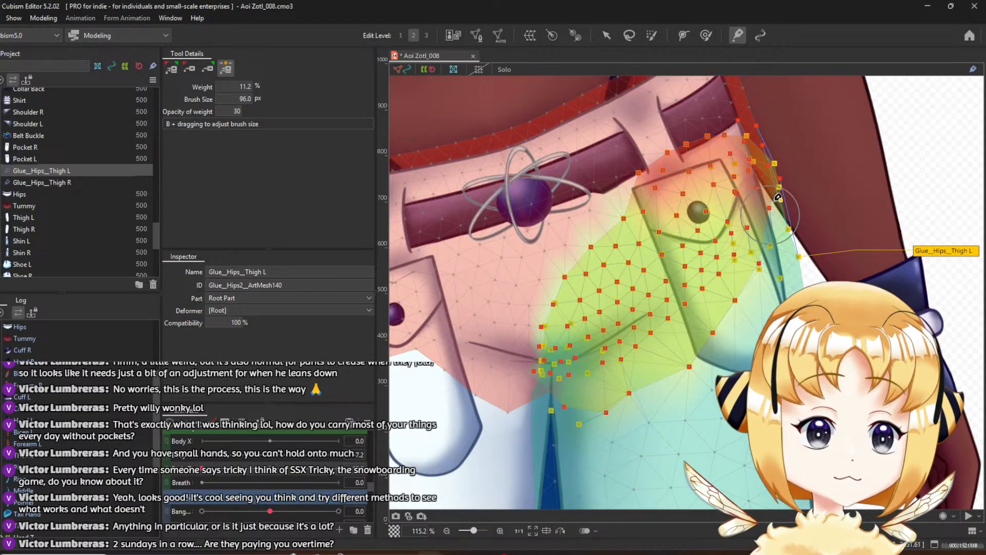
# Enlarge the glue brush to 137.7 px and paint both meshes' weights over the crotch seam in the tilted pose
pyautogui.scroll(5, 777, 206)
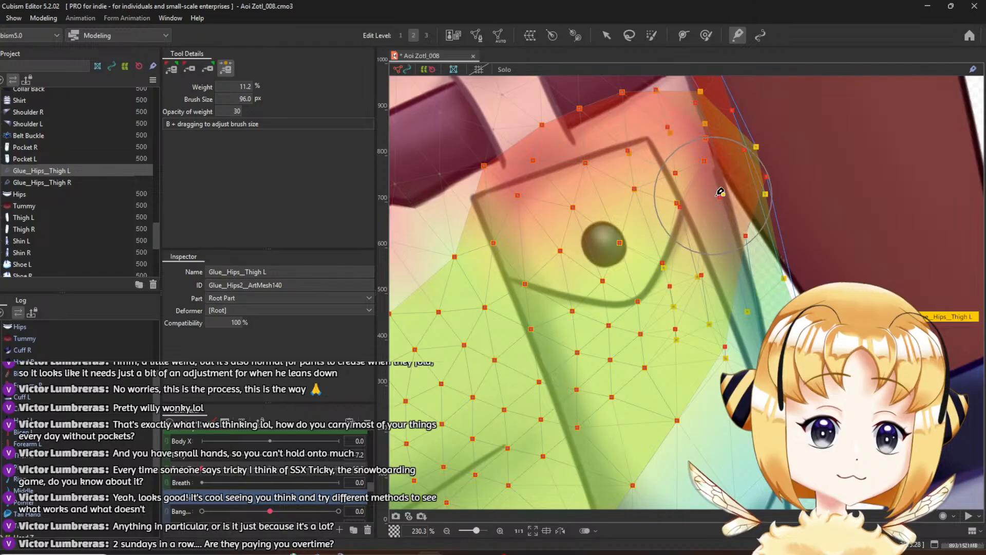
pyautogui.scroll(-5, 717, 201)
pyautogui.scroll(-4, 717, 202)
pyautogui.scroll(4, 696, 231)
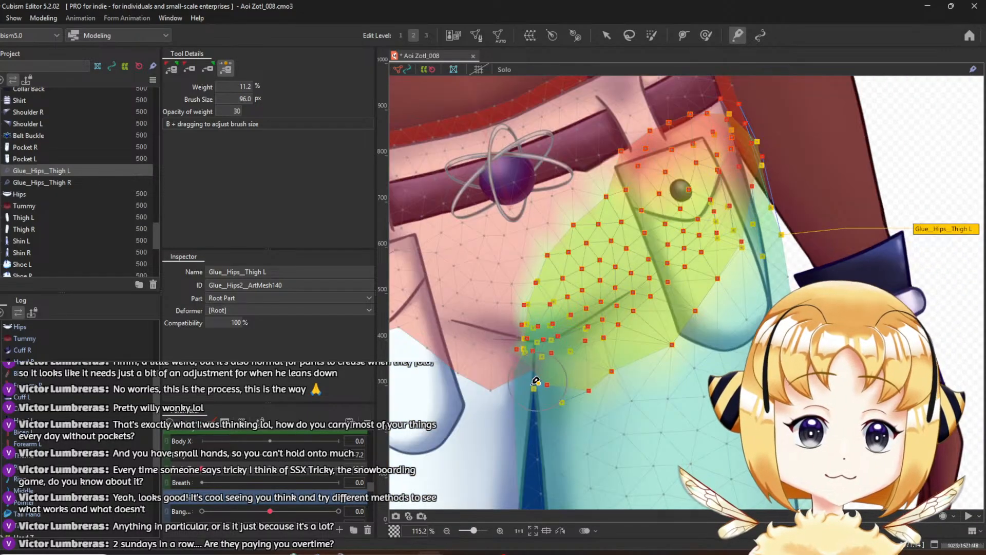
pyautogui.moveTo(568, 382); pyautogui.dragTo(593, 303)
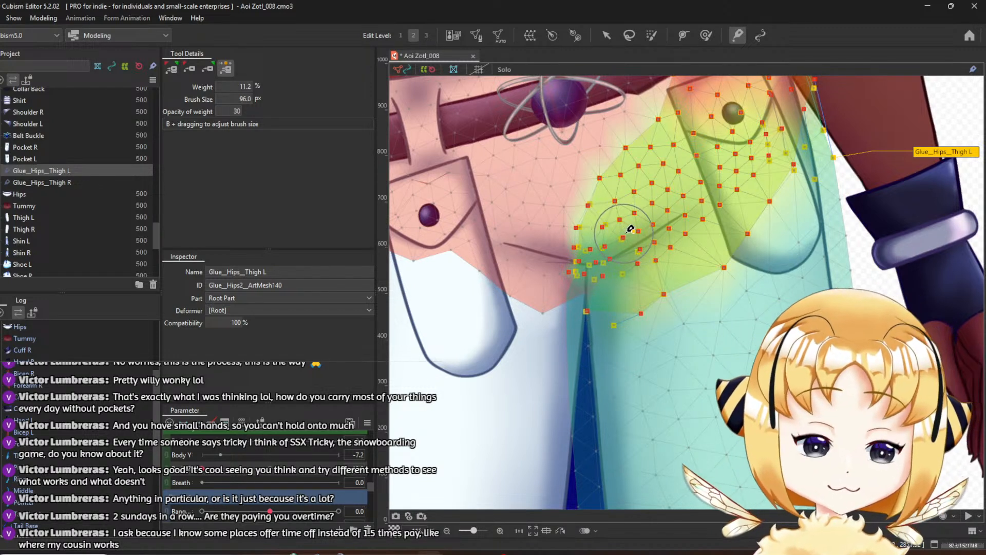
pyautogui.moveTo(657, 227); pyautogui.dragTo(653, 244)
pyautogui.click(600, 267)
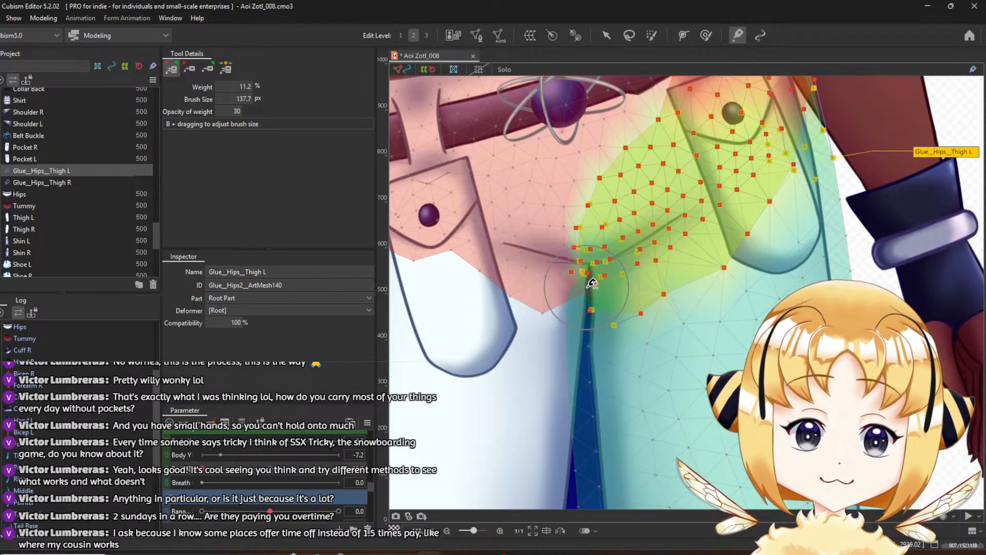
pyautogui.click(596, 329)
pyautogui.scroll(2, 604, 325)
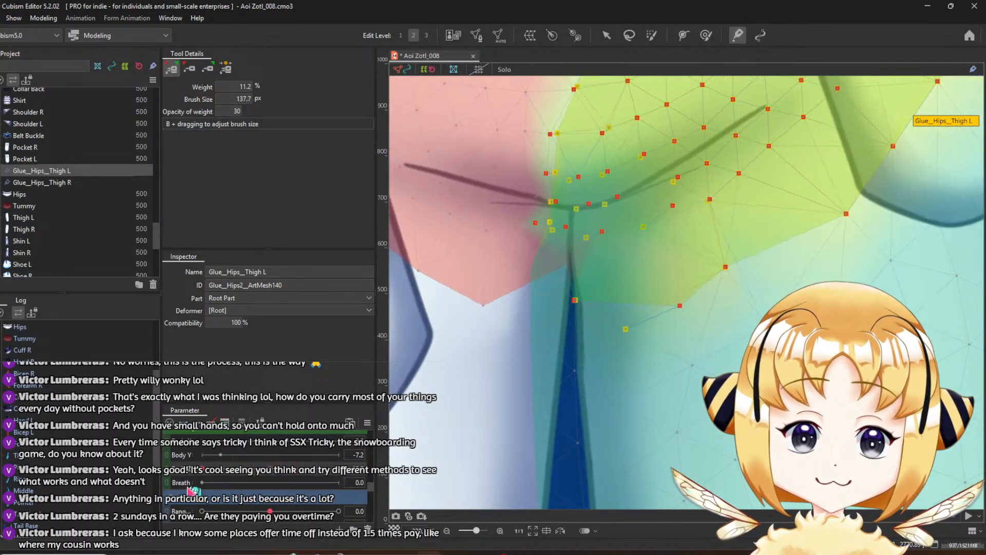
pyautogui.moveTo(204, 476); pyautogui.dragTo(156, 484)
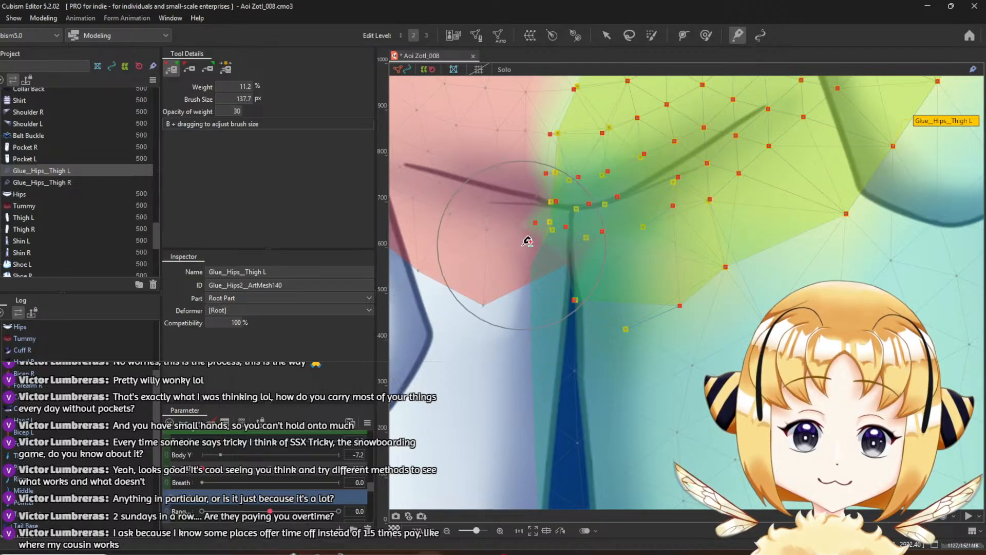
pyautogui.moveTo(522, 244); pyautogui.dragTo(529, 246)
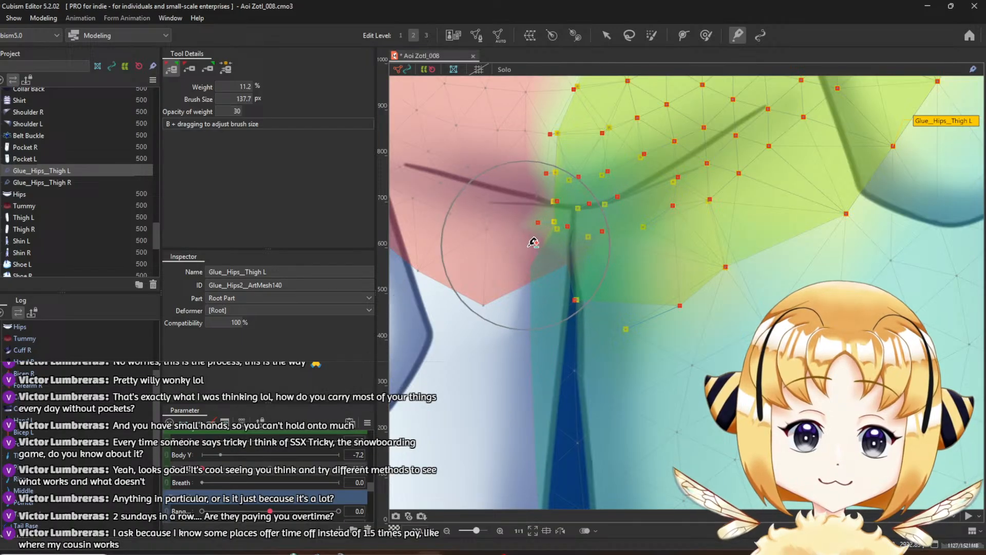
# Paint only the Hips side of the glue weights below the crotch, undoing the first stroke and painting upward over the inner thigh gap
pyautogui.click(192, 71)
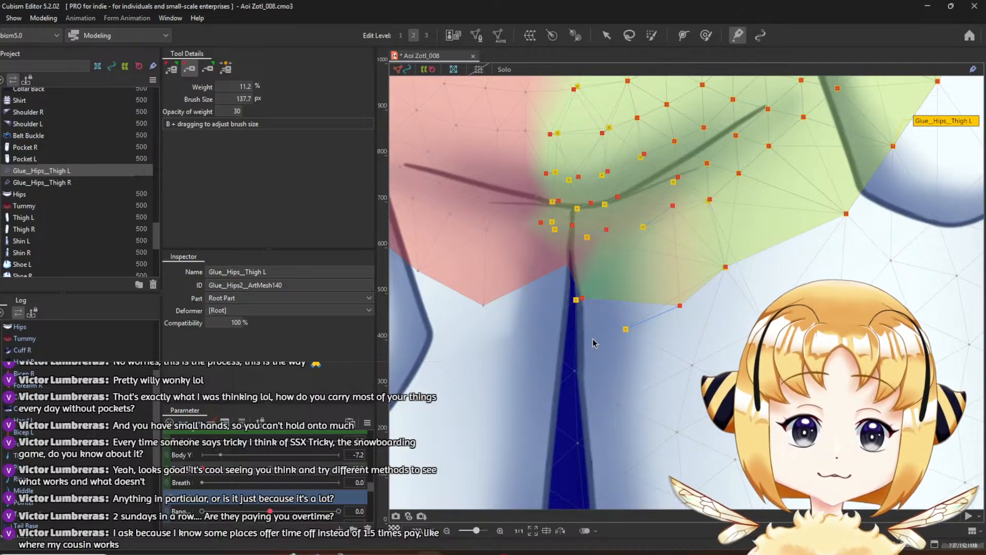
pyautogui.hotkey('ctrl', 'z')
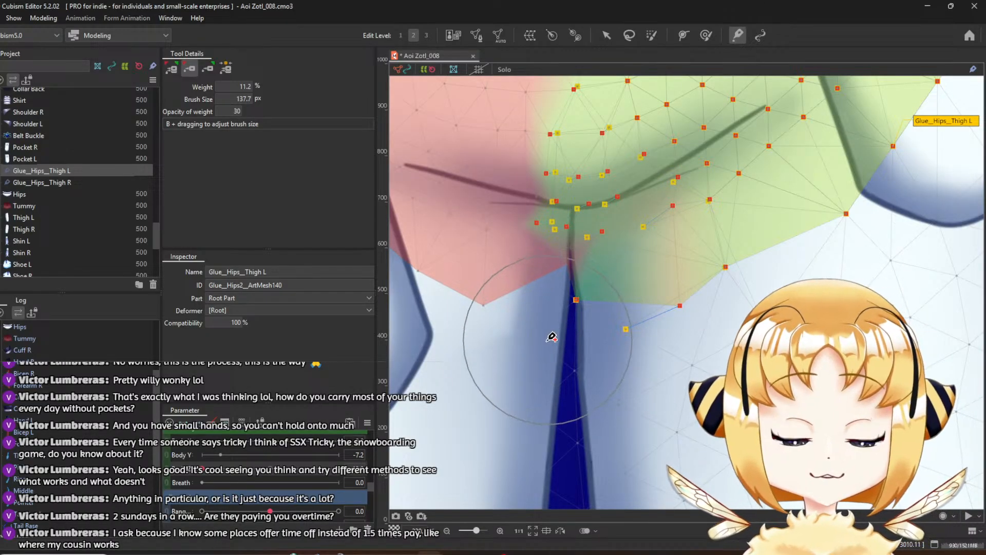
pyautogui.moveTo(550, 340)
pyautogui.mouseDown()
pyautogui.moveTo(576, 335)
pyautogui.moveTo(565, 334)
pyautogui.moveTo(544, 298)
pyautogui.moveTo(553, 277)
pyautogui.mouseUp()
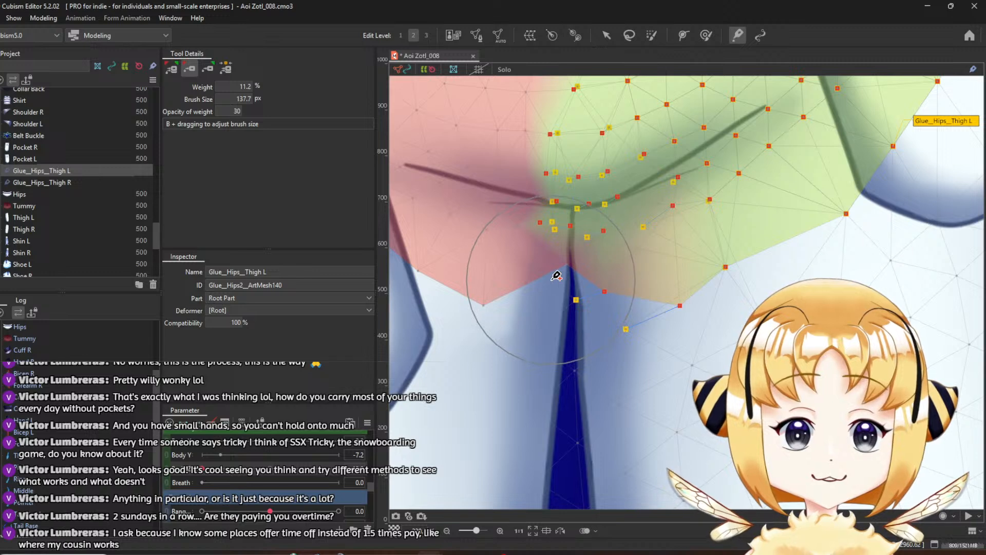
pyautogui.scroll(-5, 642, 258)
pyautogui.scroll(3, 642, 257)
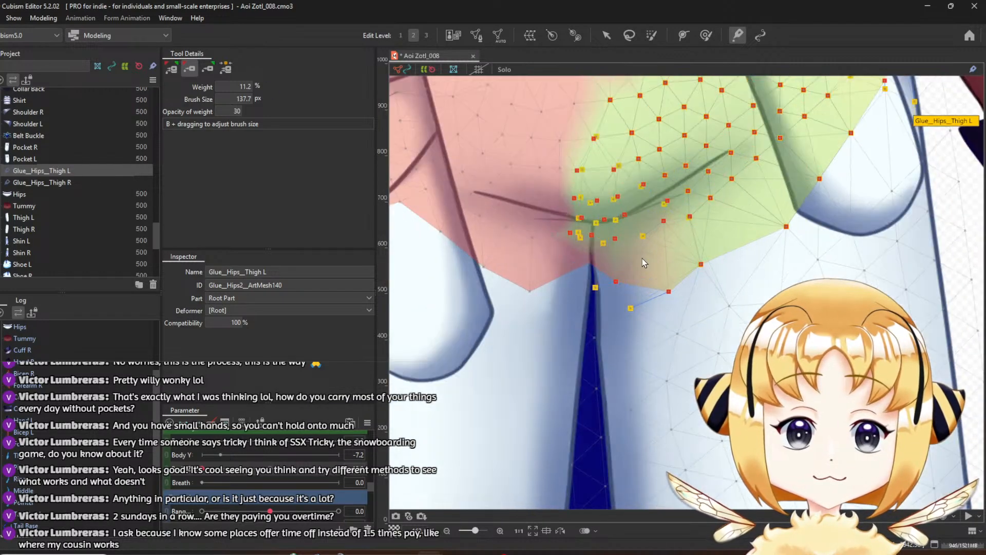
# Restore the combined glue weight mode, return the body tilt to its neutral pose, and switch to the Arrow tool
pyautogui.click(171, 69)
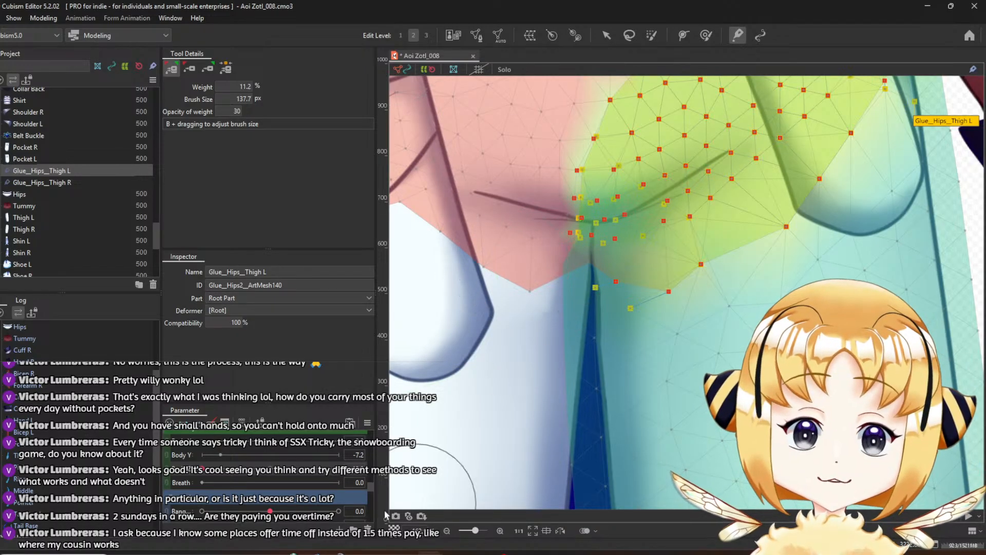
pyautogui.rightClick(287, 472)
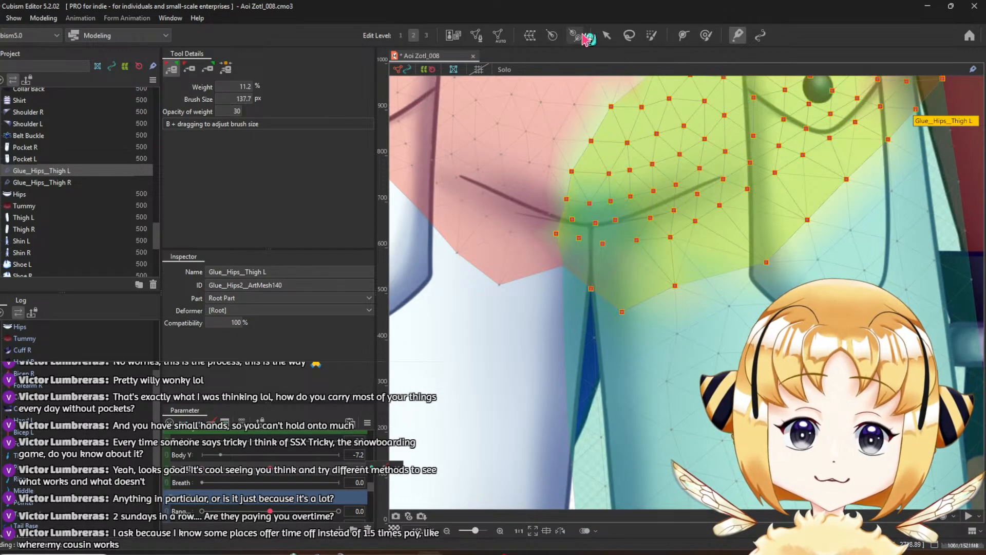
pyautogui.click(606, 37)
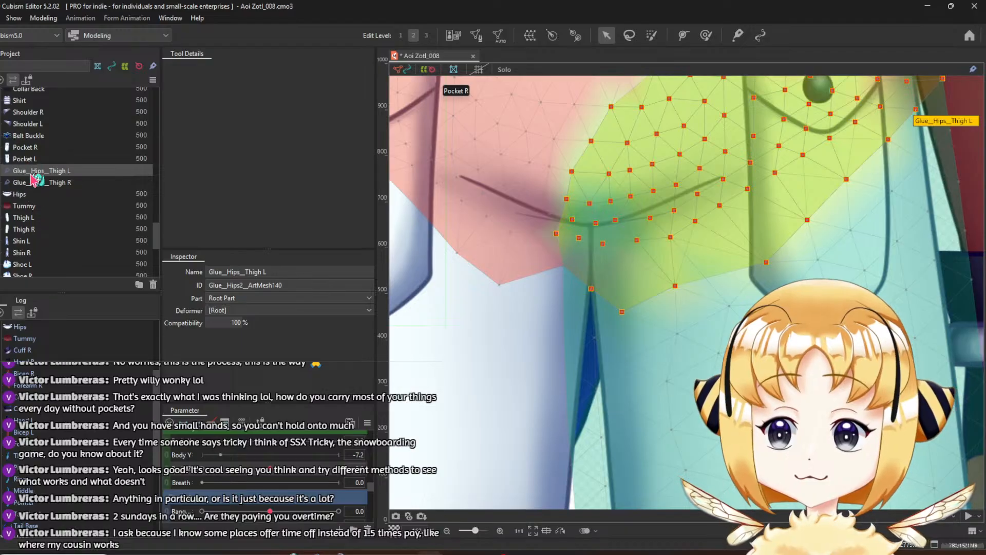
# Select the Thigh L and Hips meshes and bind their overlapping vertices on the inner thigh just below the crotch with glue
pyautogui.click(23, 217)
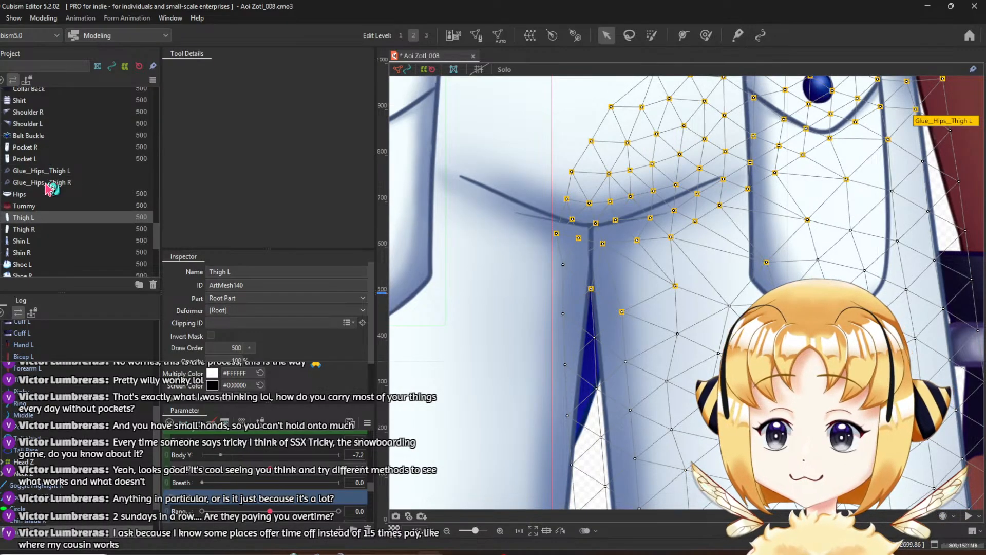
pyautogui.keyDown('ctrl'); pyautogui.click(21, 194); pyautogui.keyUp('ctrl')
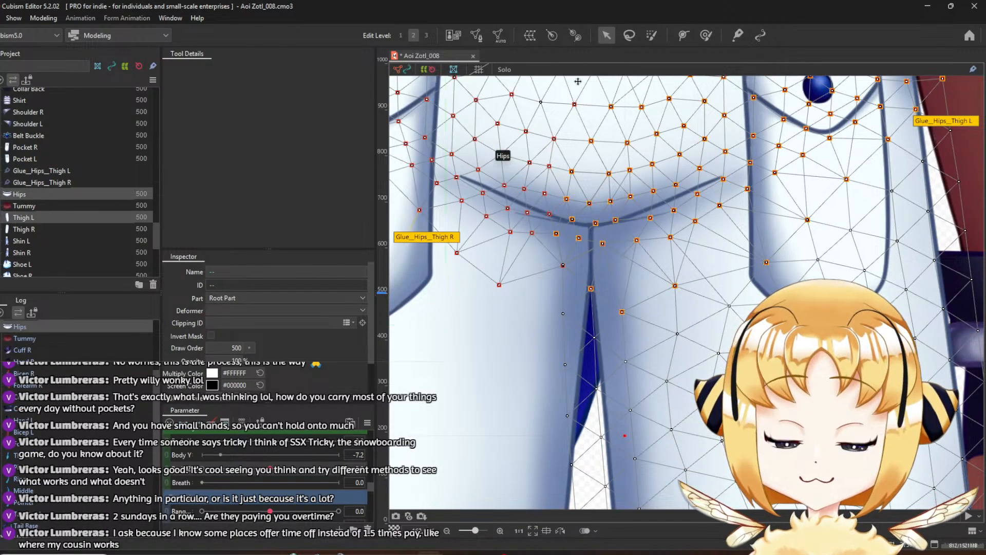
pyautogui.click(479, 37)
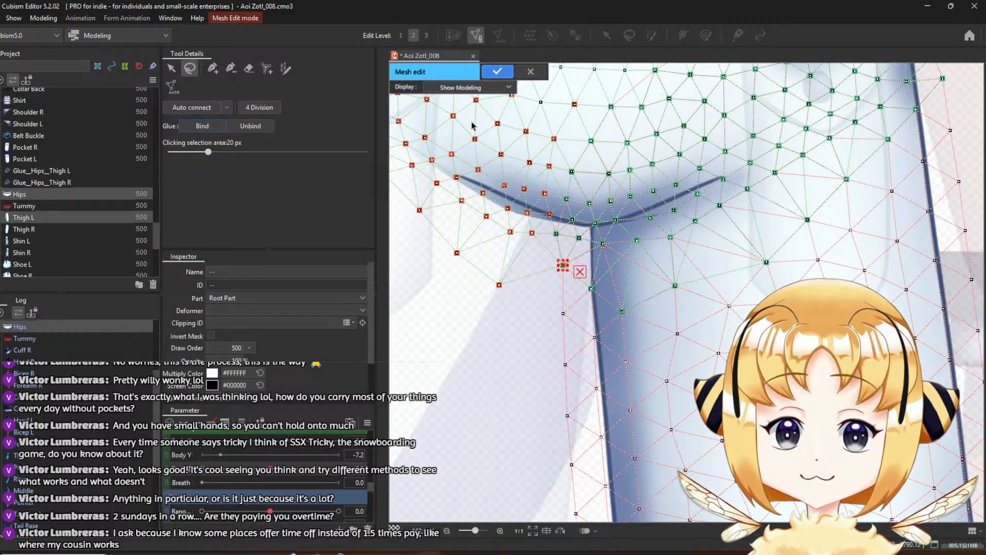
pyautogui.click(498, 72)
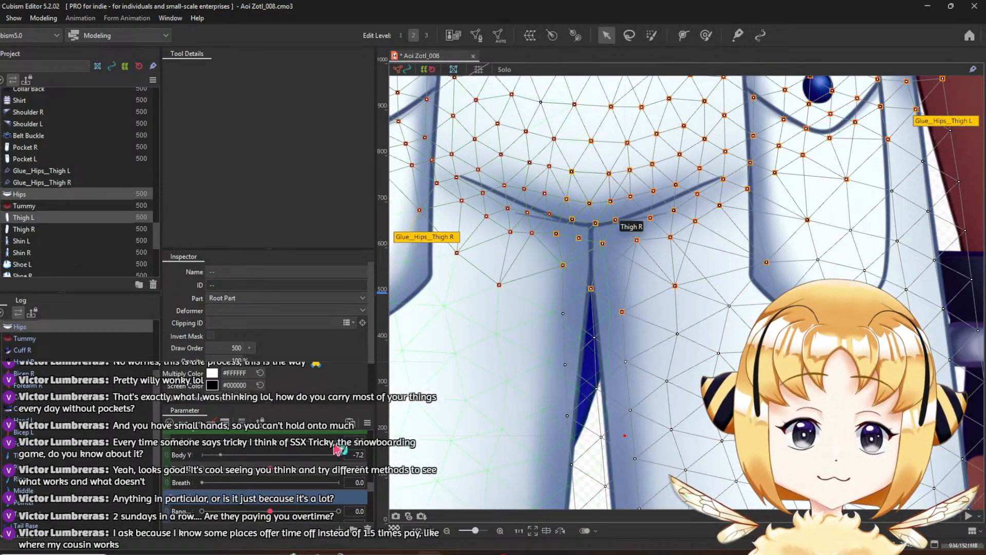
# Tilt the body to -10.0, select the Hips and Thigh L glue, and paint both meshes' weights over the crotch seam
pyautogui.moveTo(280, 471); pyautogui.dragTo(182, 472)
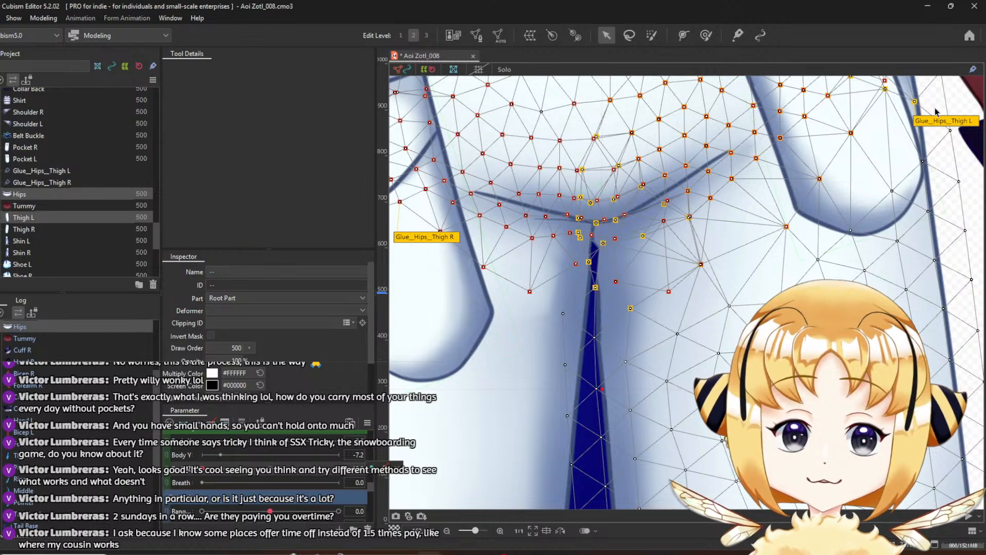
pyautogui.click(944, 121)
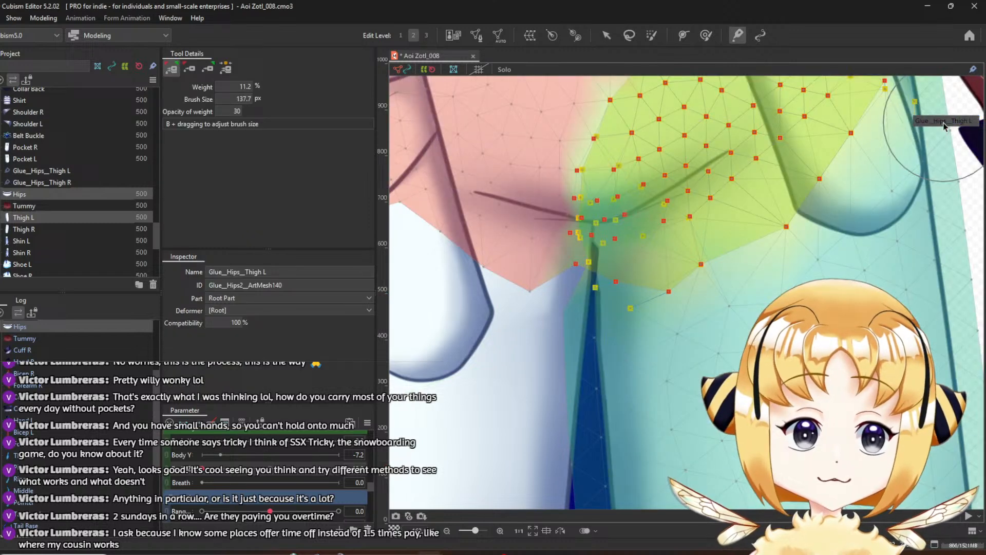
pyautogui.click(226, 67)
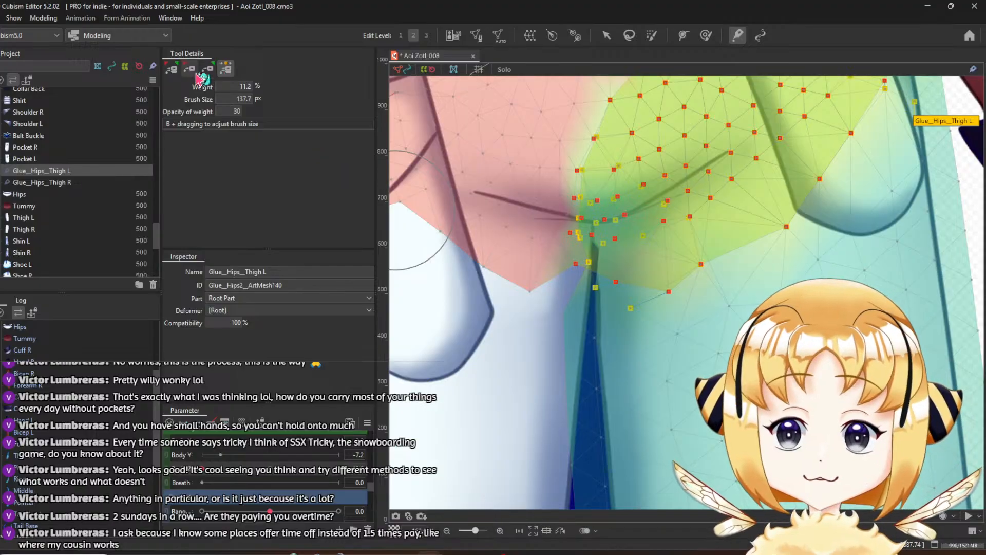
pyautogui.click(171, 68)
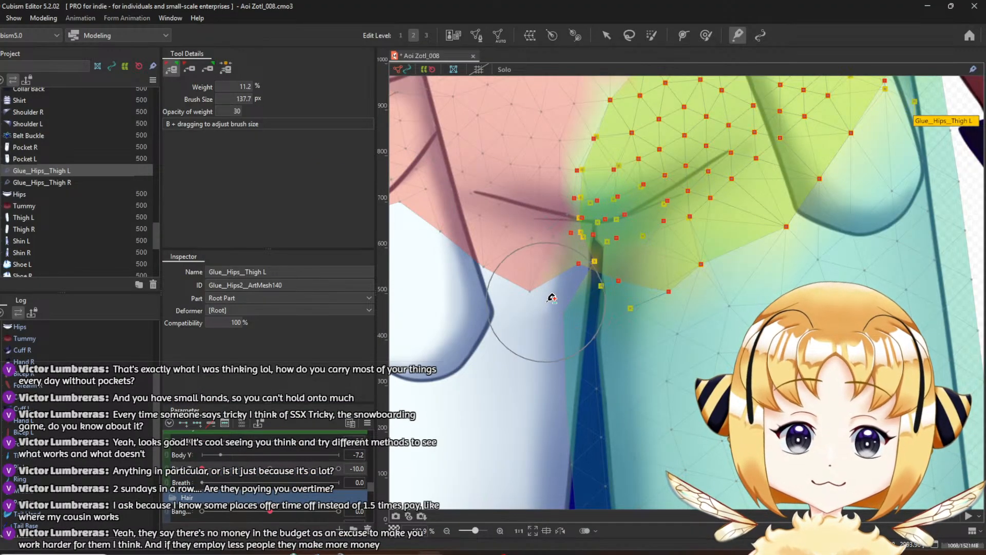
pyautogui.click(226, 68)
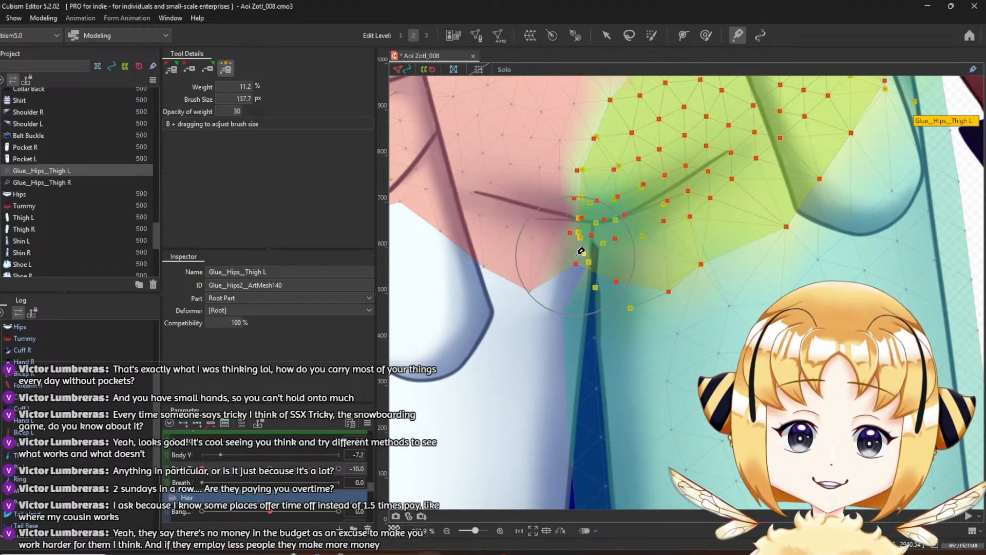
pyautogui.moveTo(575, 256)
pyautogui.mouseDown()
pyautogui.moveTo(579, 248)
pyautogui.moveTo(579, 279)
pyautogui.mouseUp()
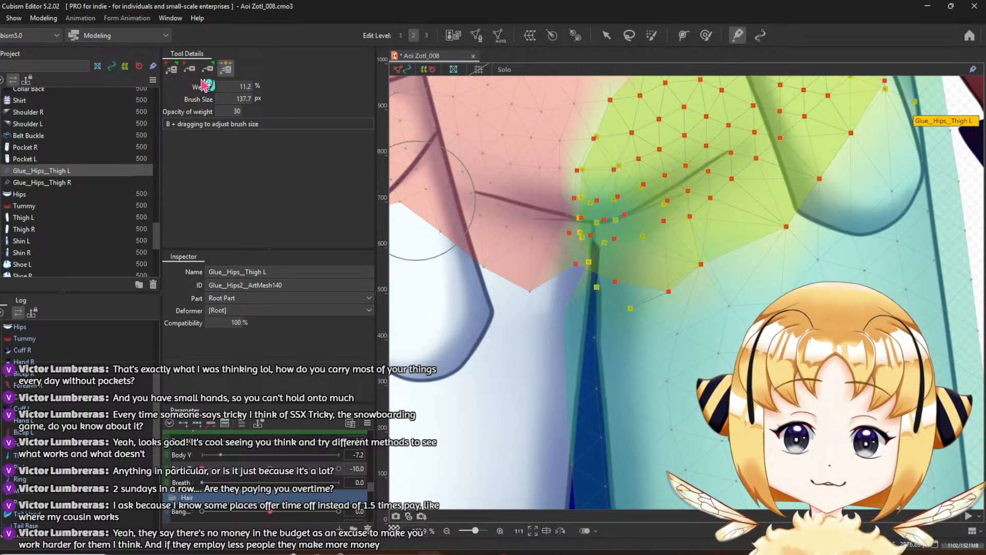
# Reduce the glue brush to 50.5 px and paint the Hips weights, followed by the Thigh L weights, along the upper inner thigh gap
pyautogui.click(187, 72)
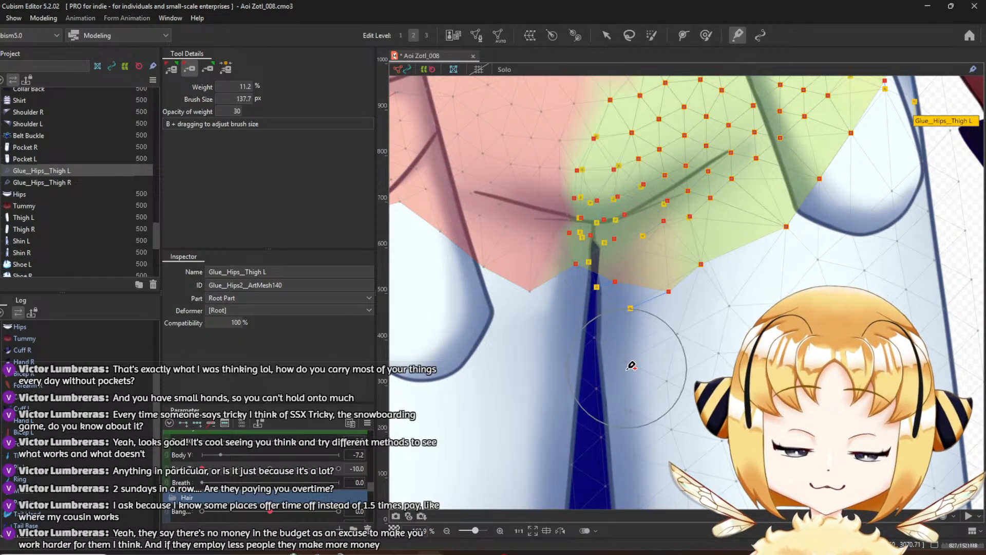
pyautogui.moveTo(640, 345); pyautogui.dragTo(619, 326)
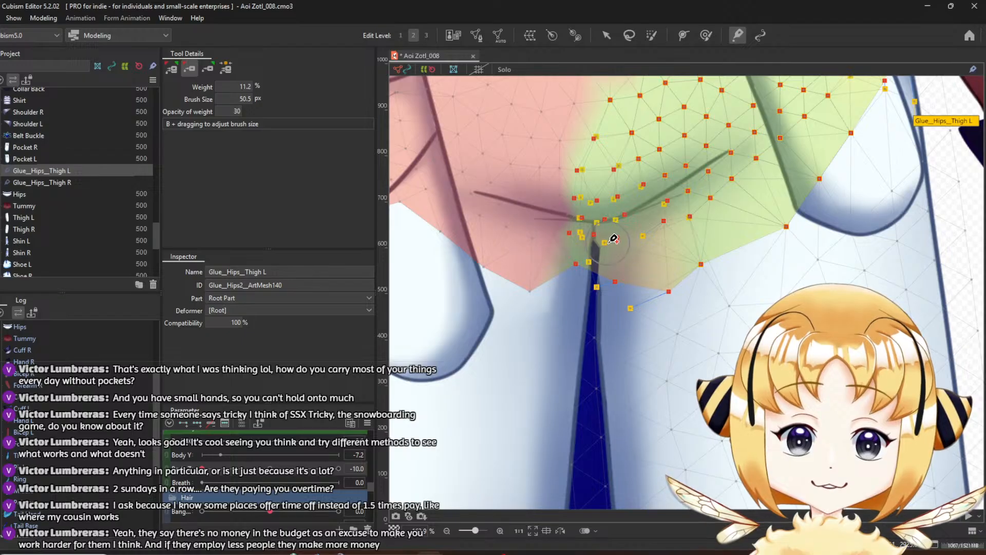
pyautogui.click(208, 68)
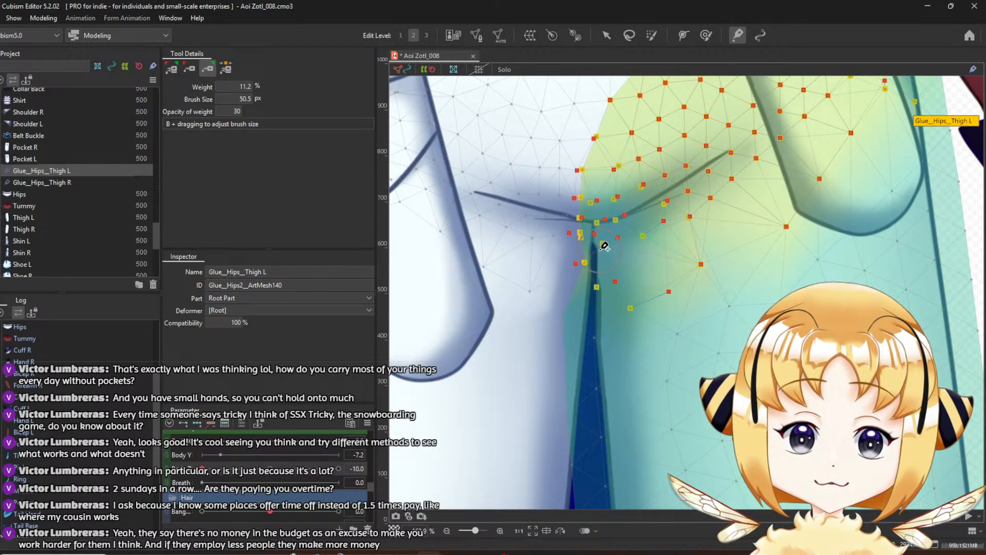
pyautogui.moveTo(601, 250); pyautogui.dragTo(597, 279)
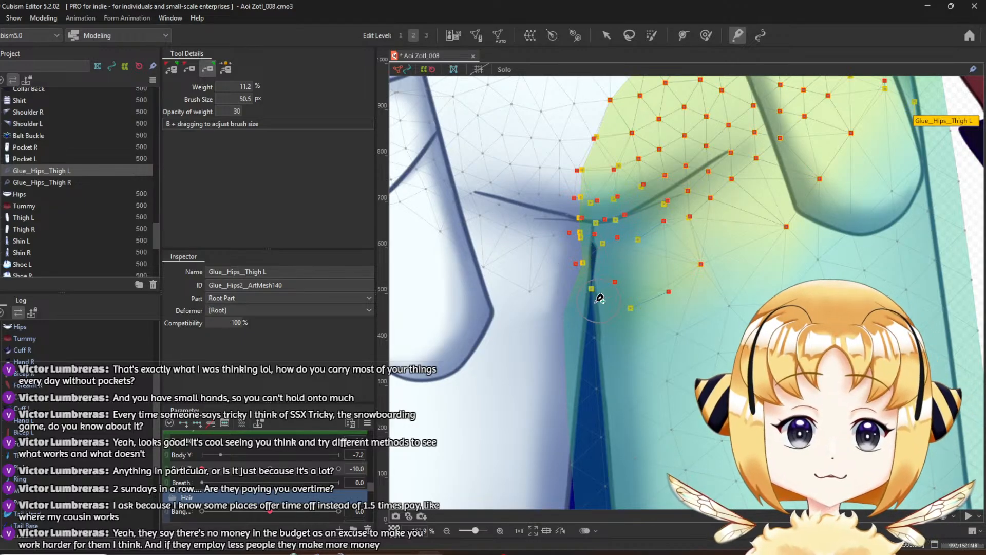
# Restore the combined glue weight mode and paint the seam vertices beside the inner thigh gap below the crotch
pyautogui.click(189, 68)
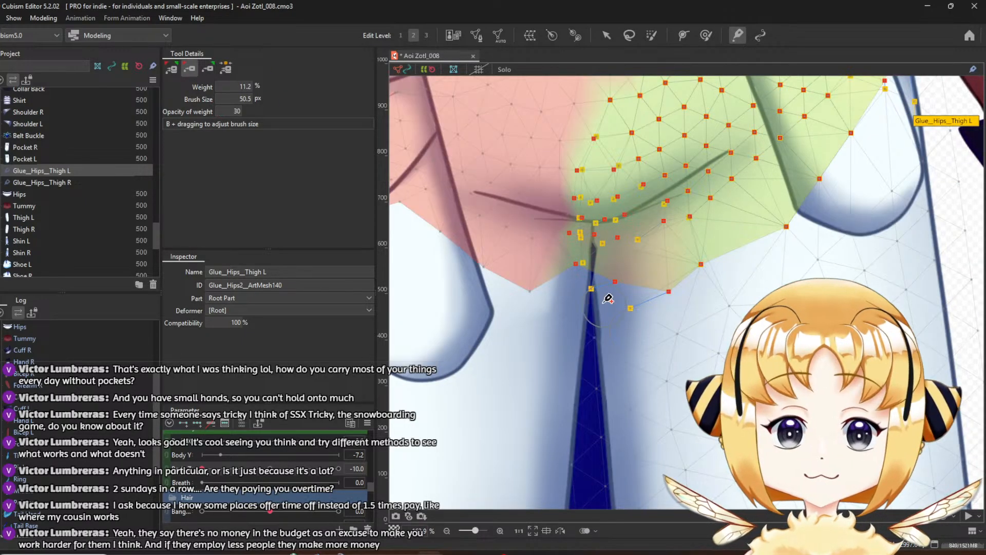
pyautogui.click(171, 69)
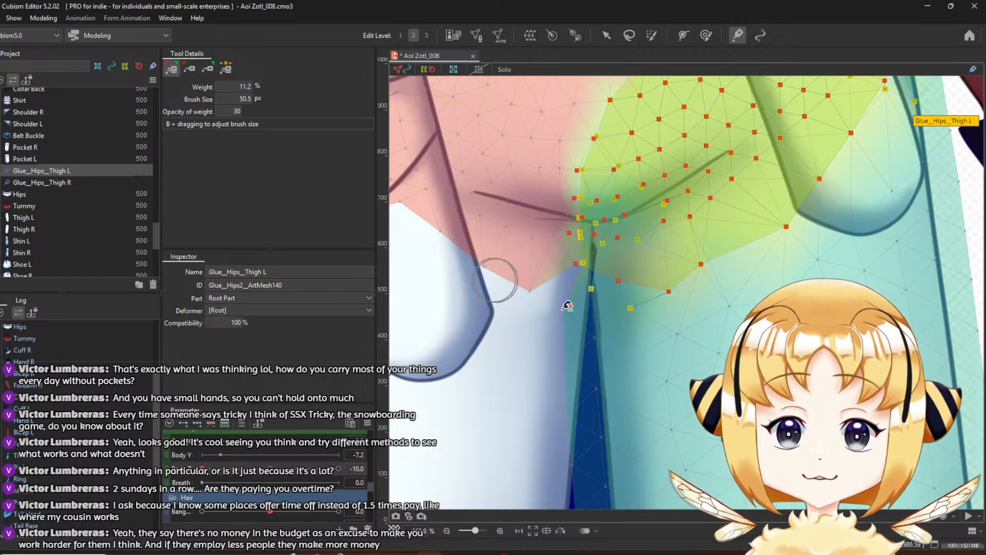
pyautogui.moveTo(601, 280)
pyautogui.mouseDown()
pyautogui.moveTo(639, 270)
pyautogui.moveTo(617, 283)
pyautogui.mouseUp()
pyautogui.scroll(-4, 617, 283)
pyautogui.scroll(3, 651, 290)
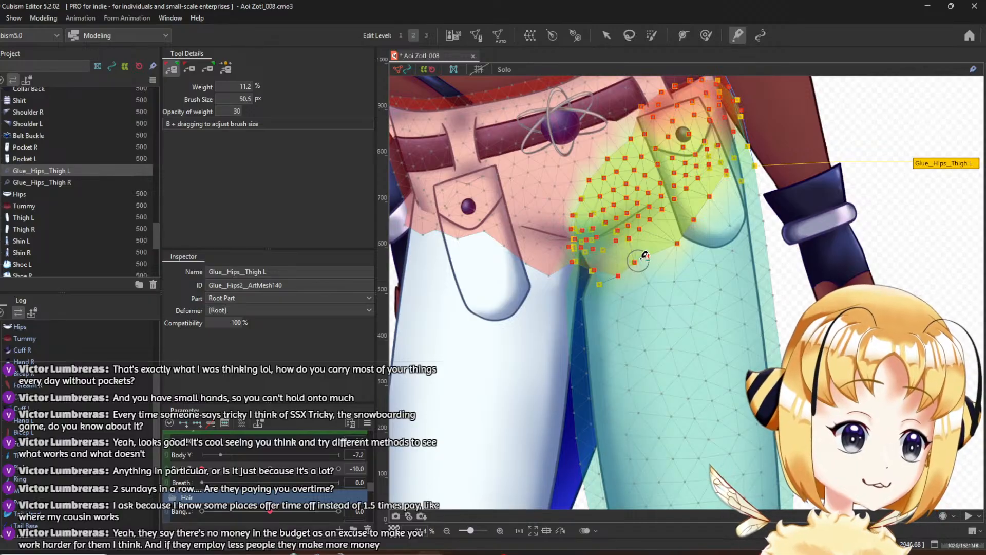
pyautogui.scroll(2, 607, 269)
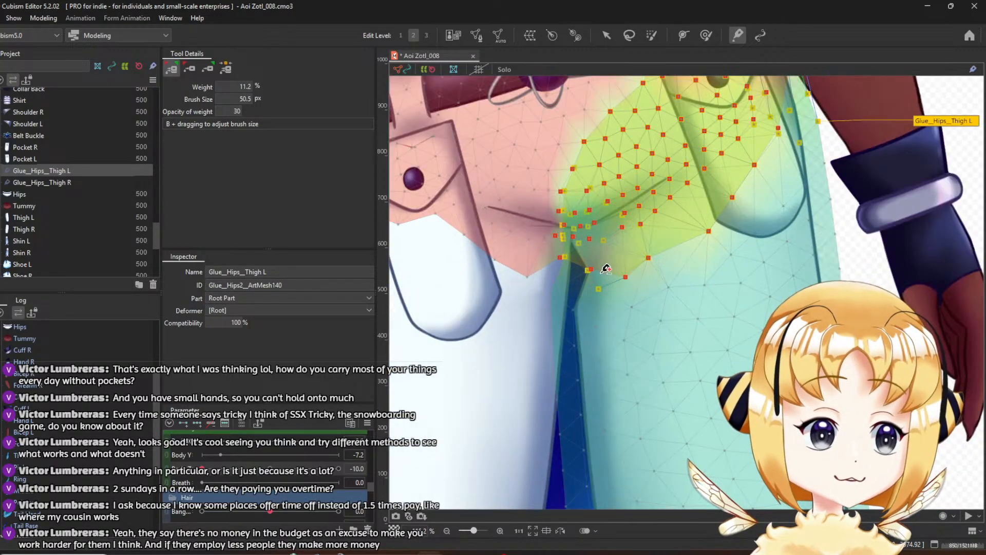
pyautogui.scroll(2, 596, 267)
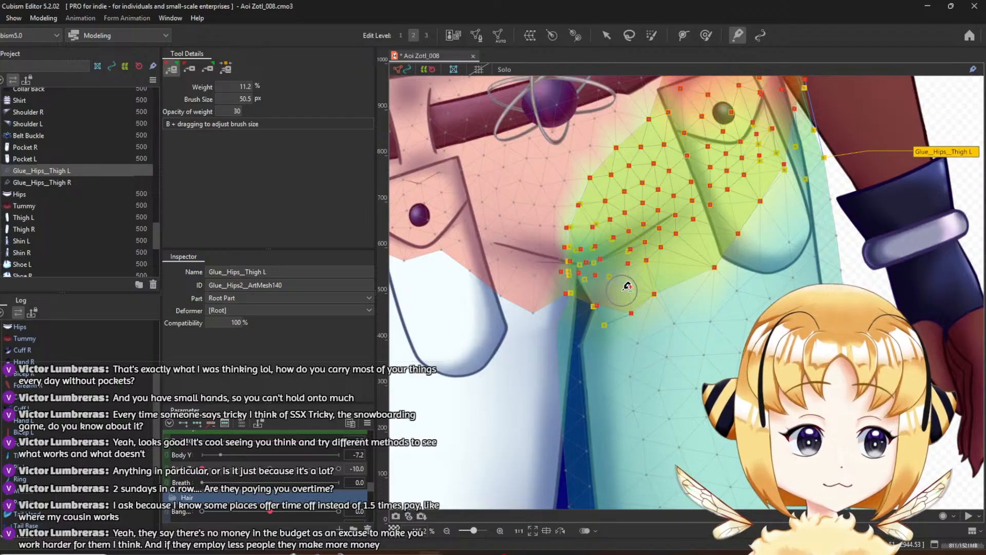
pyautogui.scroll(2, 649, 306)
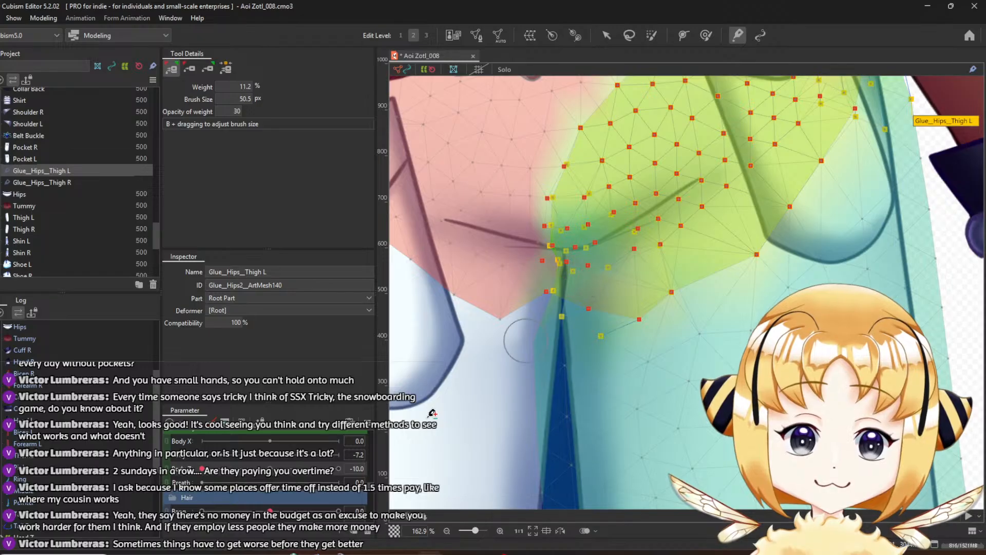
# Tilt the body to 10.0 and paint only the Hips weights below the crotch, enlarging the brush to 108.9 px and undoing the last stroke
pyautogui.moveTo(202, 469); pyautogui.dragTo(388, 481)
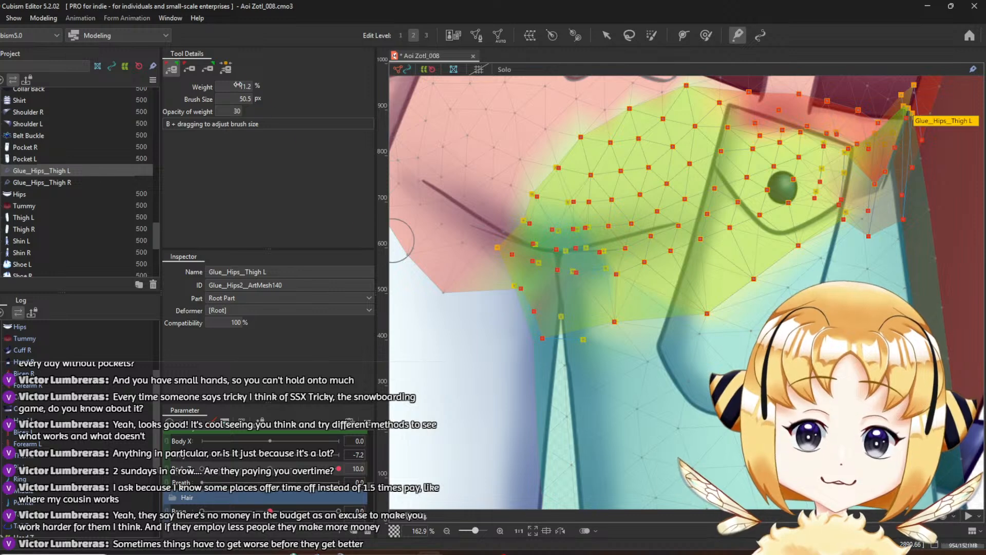
pyautogui.click(211, 70)
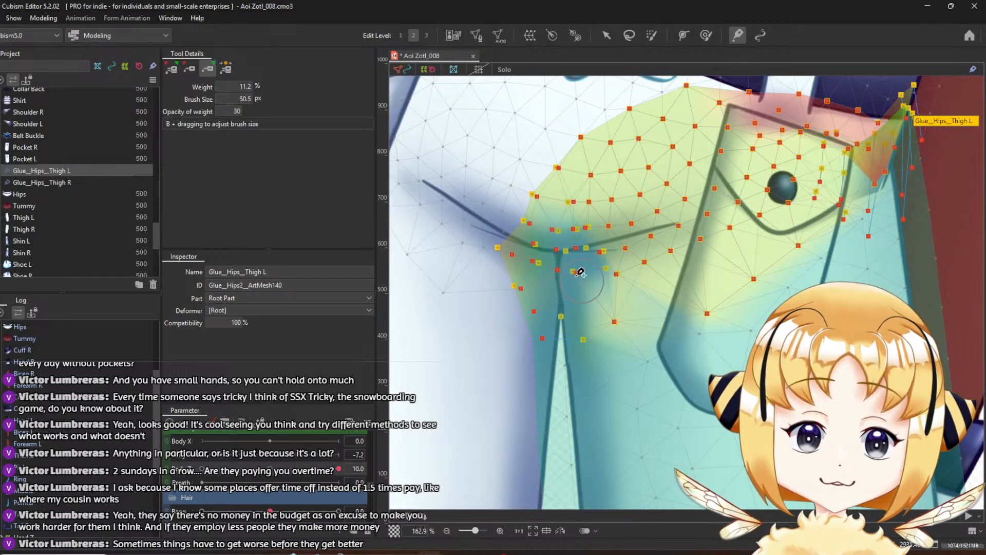
pyautogui.click(189, 68)
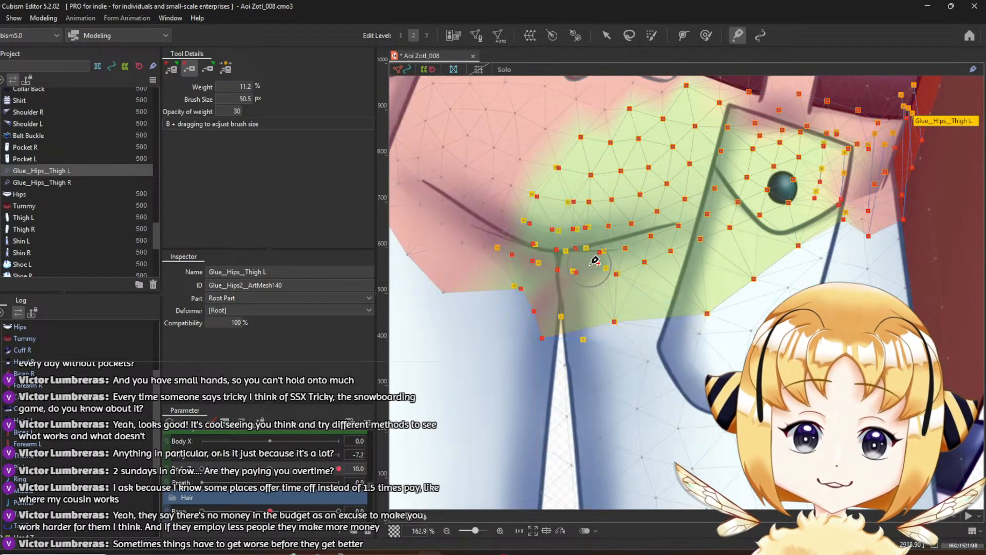
pyautogui.moveTo(565, 288); pyautogui.dragTo(551, 307)
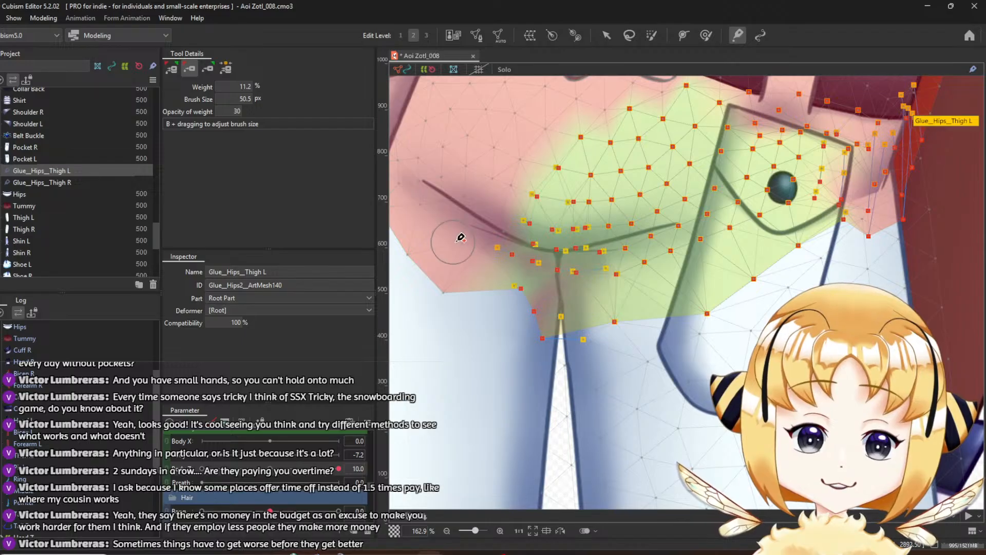
pyautogui.moveTo(558, 220)
pyautogui.mouseDown()
pyautogui.moveTo(550, 303)
pyautogui.moveTo(568, 298)
pyautogui.moveTo(549, 302)
pyautogui.moveTo(548, 328)
pyautogui.mouseUp()
pyautogui.hotkey('ctrl', 'z')
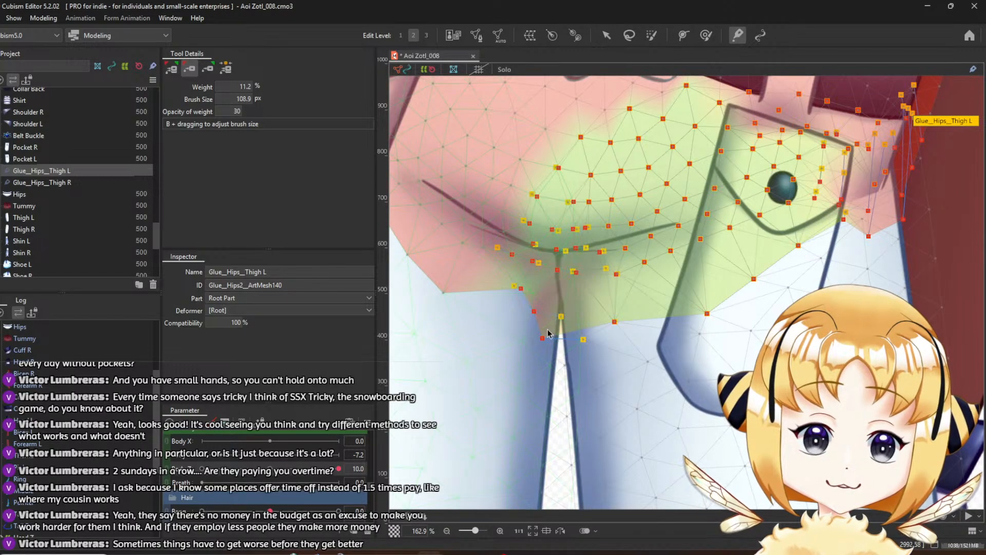
# Tilt the body back to -10.0 and paint the crotch seam's glue weights on Thigh L alone and on both meshes together
pyautogui.click(208, 69)
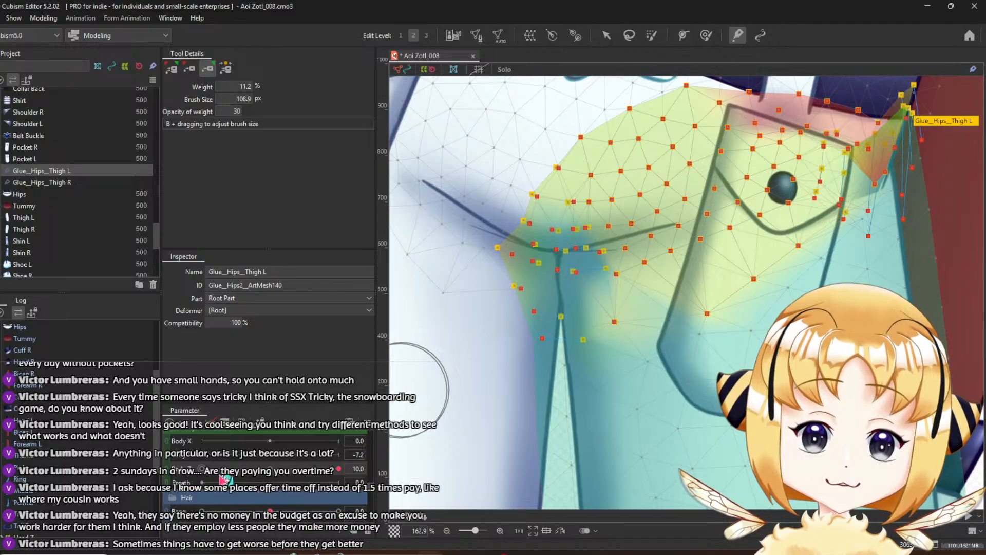
pyautogui.click(203, 469)
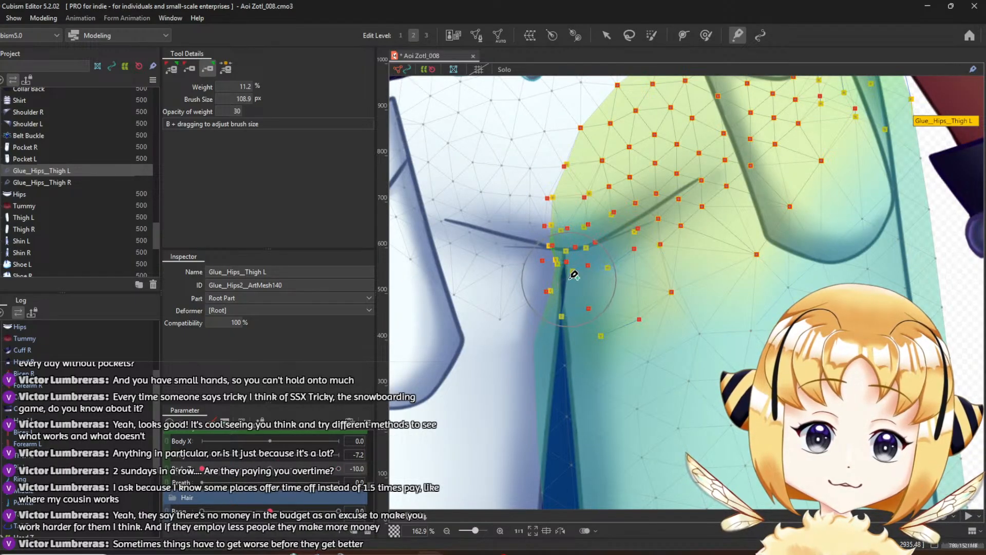
pyautogui.click(226, 69)
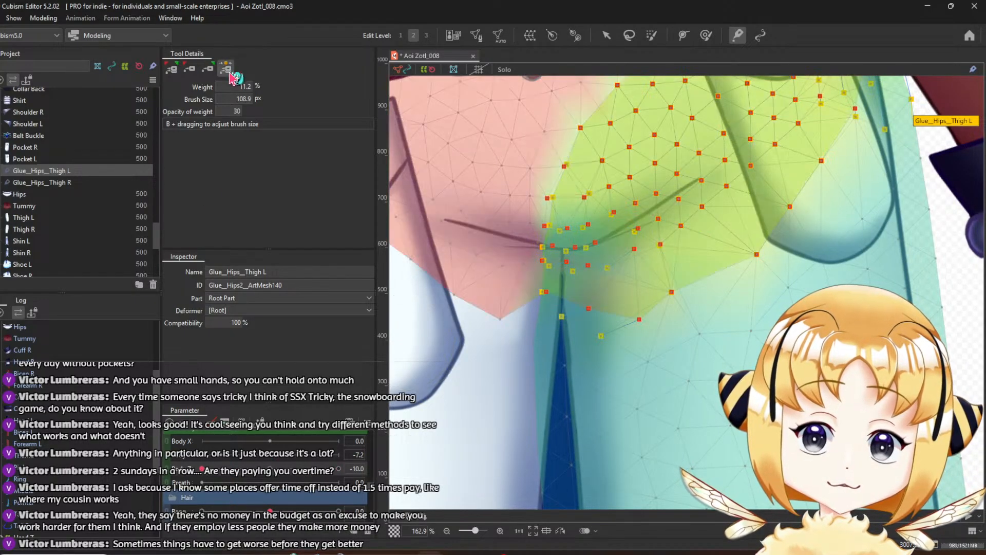
pyautogui.moveTo(559, 281)
pyautogui.mouseDown()
pyautogui.moveTo(556, 370)
pyautogui.moveTo(564, 345)
pyautogui.mouseUp()
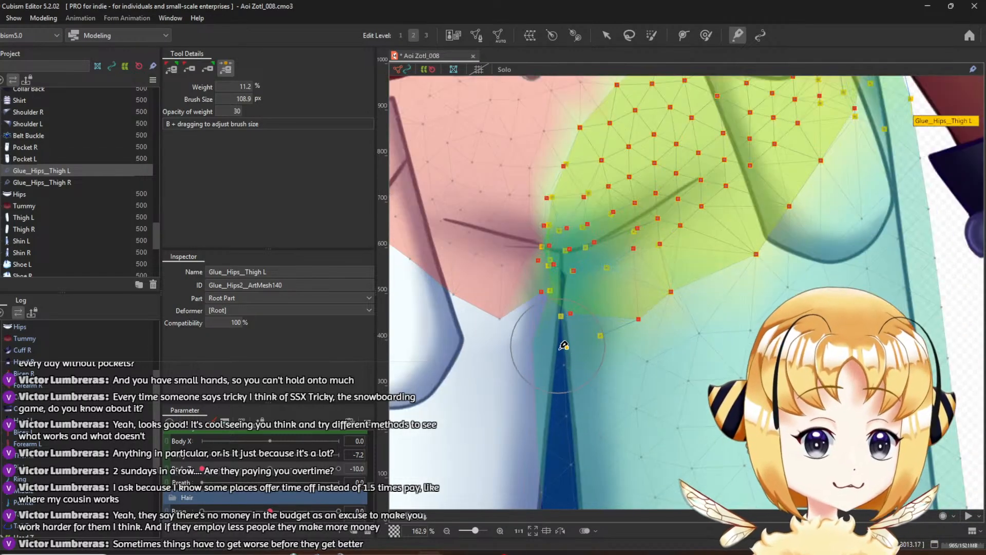
# At body tilt 0.0, lower Thigh L's inner seam vertex below the crotch and add a mesh vertex just above it
pyautogui.click(278, 476)
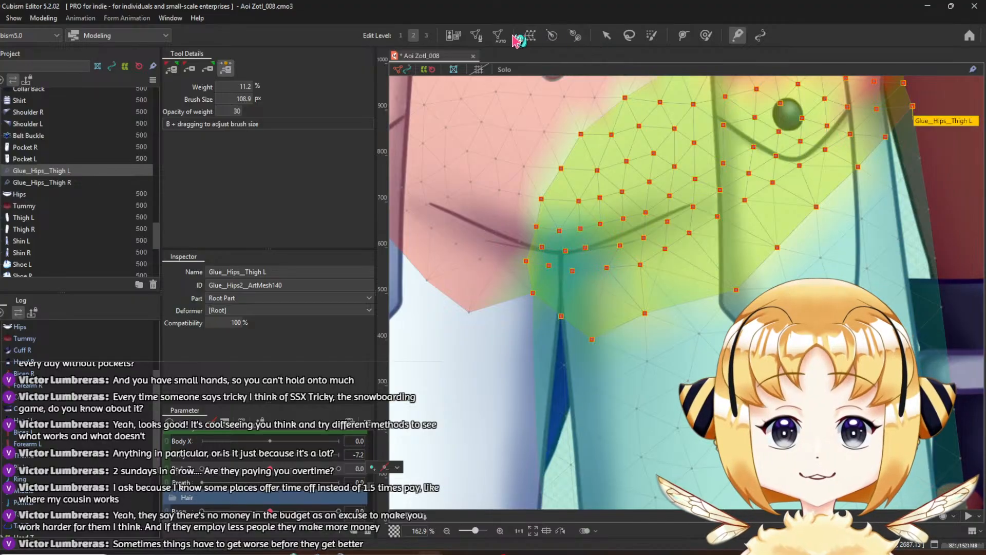
pyautogui.click(475, 35)
pyautogui.click(532, 292)
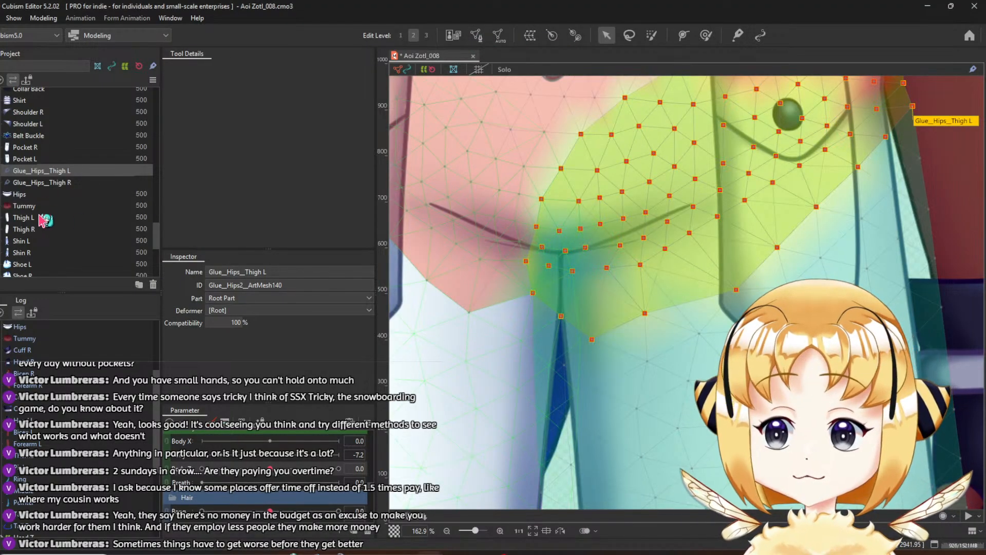
pyautogui.click(26, 218)
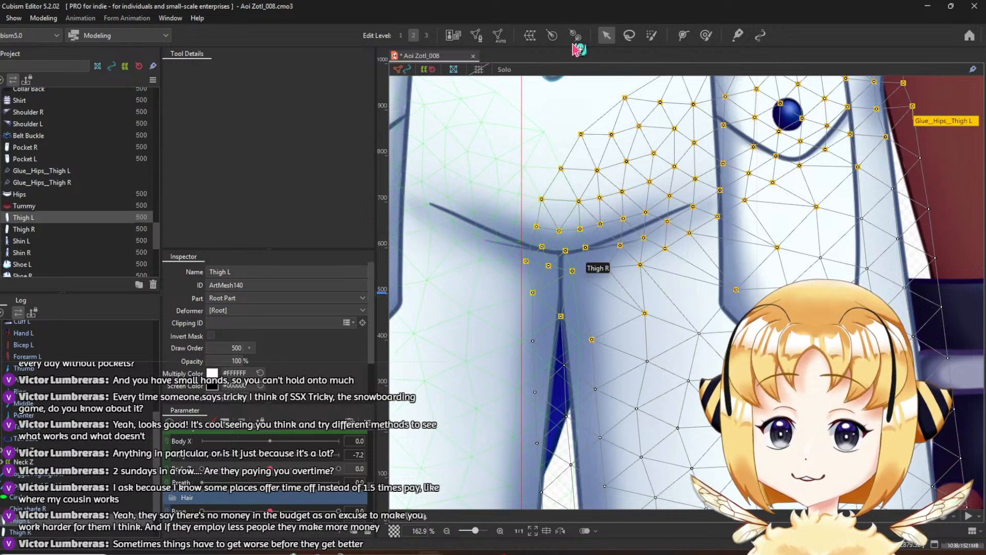
pyautogui.click(476, 35)
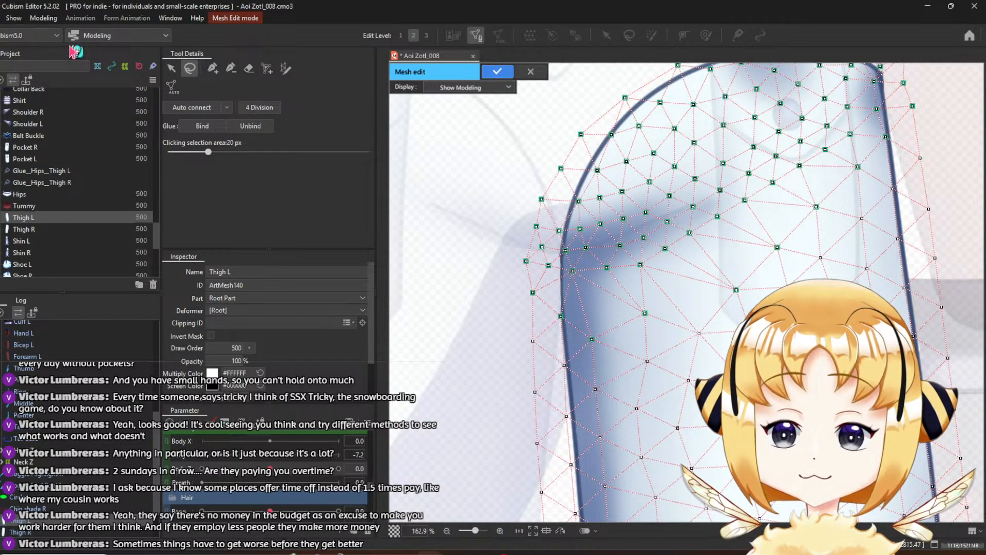
pyautogui.click(231, 68)
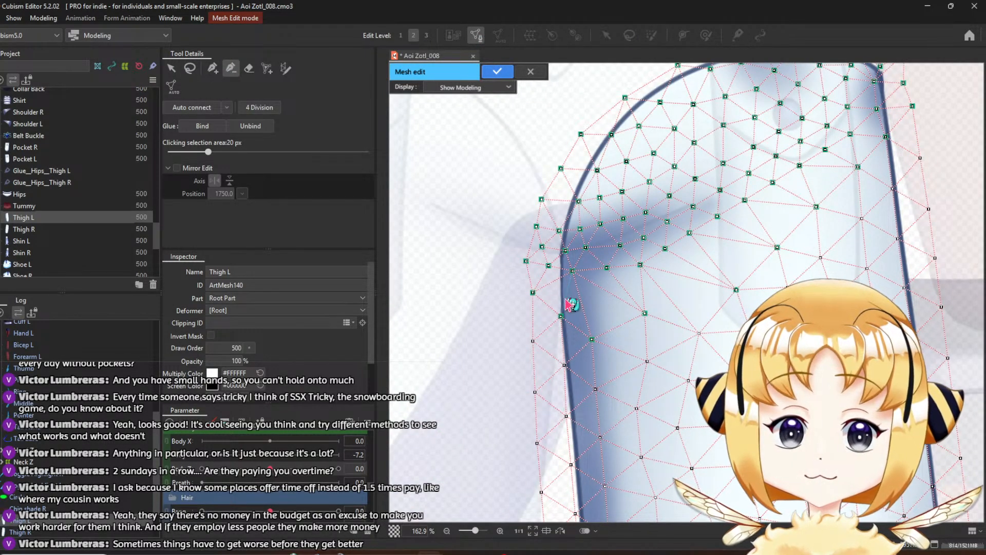
pyautogui.click(172, 69)
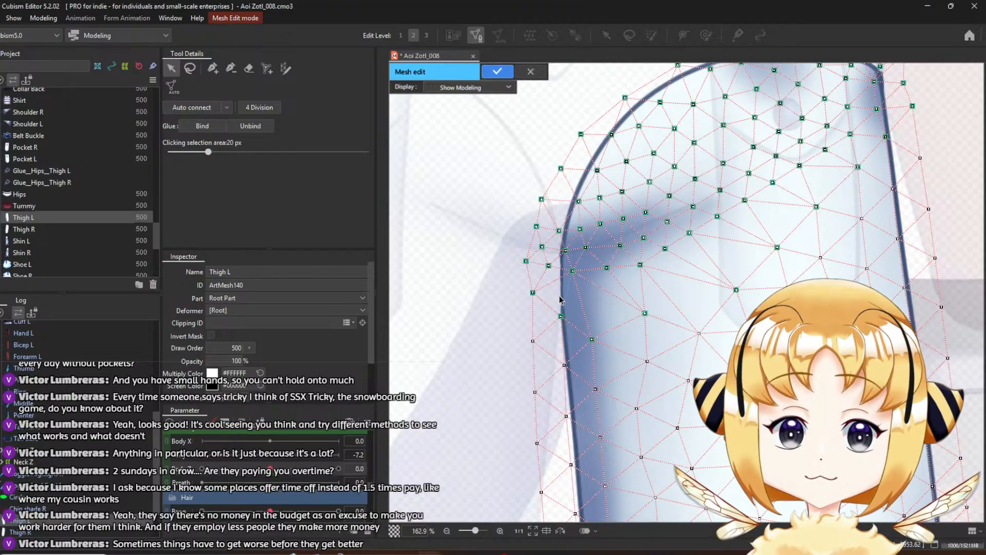
pyautogui.click(213, 68)
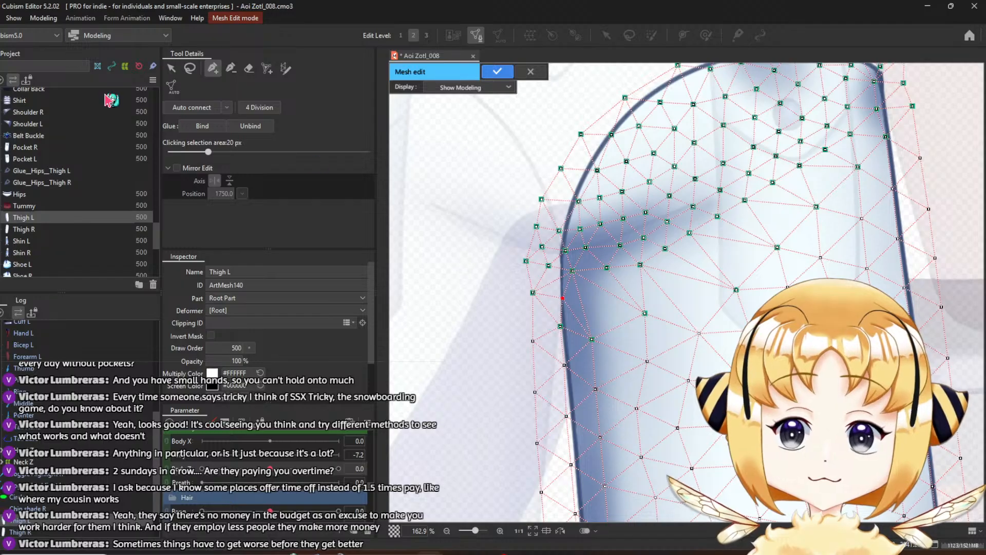
pyautogui.click(34, 196)
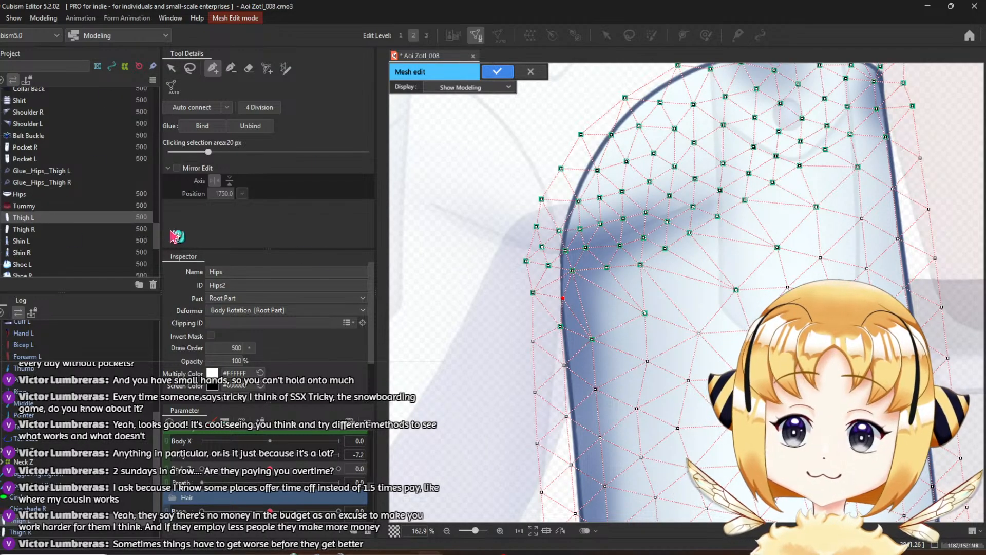
pyautogui.click(497, 71)
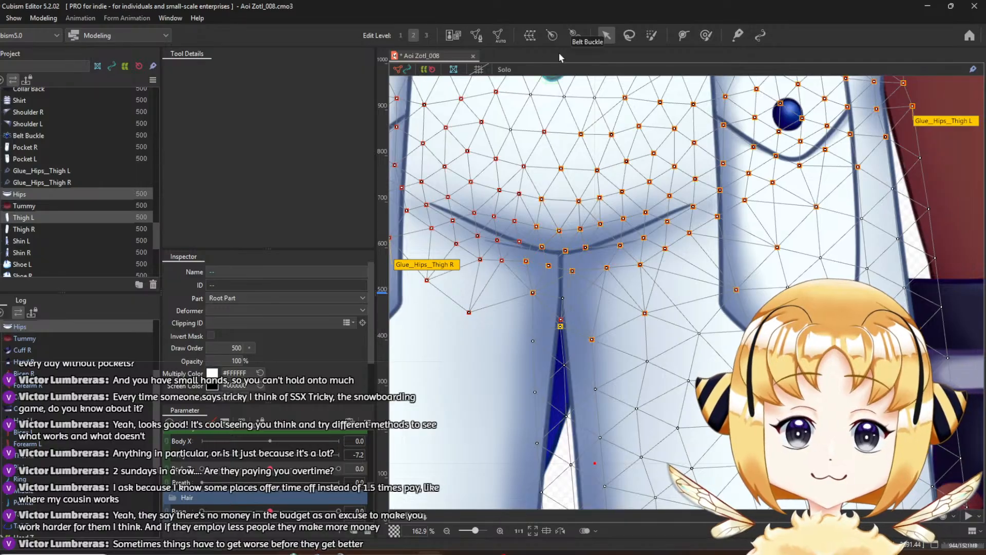
# Move the Hips seam vertex below the crotch onto the matching Thigh L vertex and bind the two with glue
pyautogui.click(476, 36)
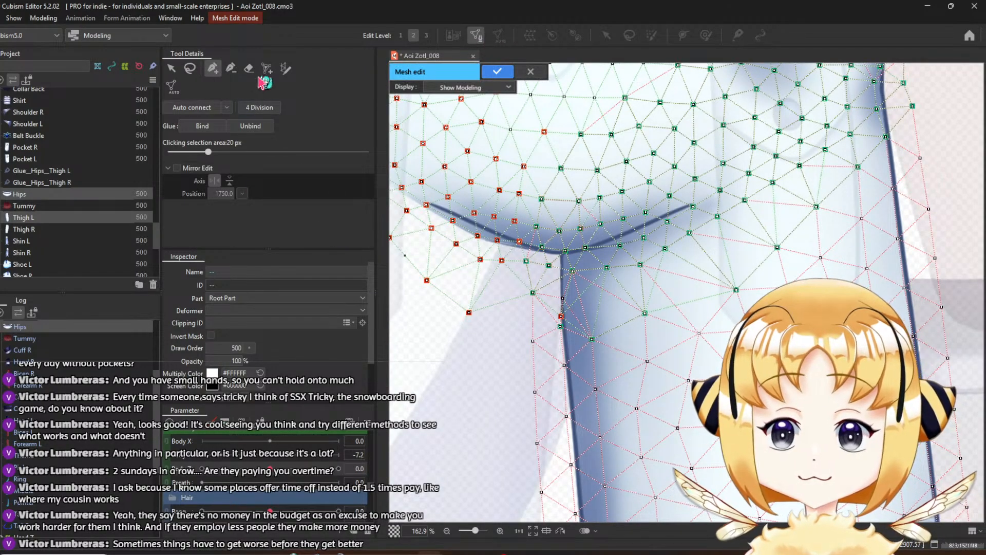
pyautogui.click(171, 67)
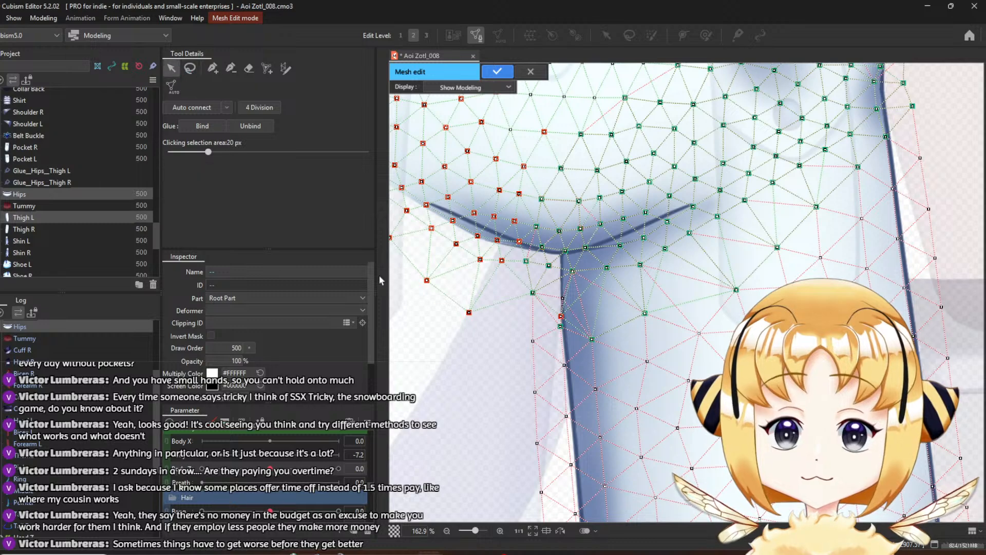
pyautogui.click(473, 361)
pyautogui.click(588, 204)
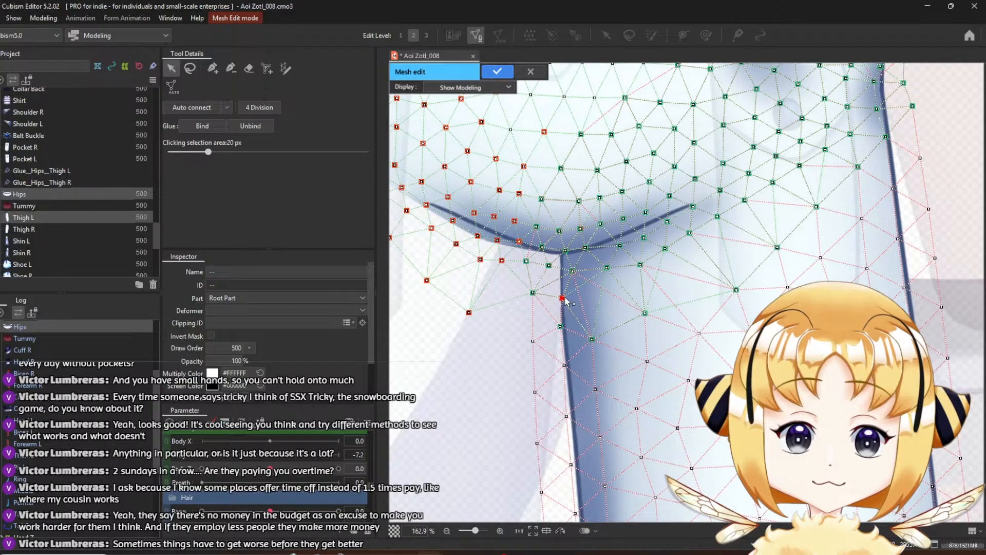
pyautogui.click(197, 68)
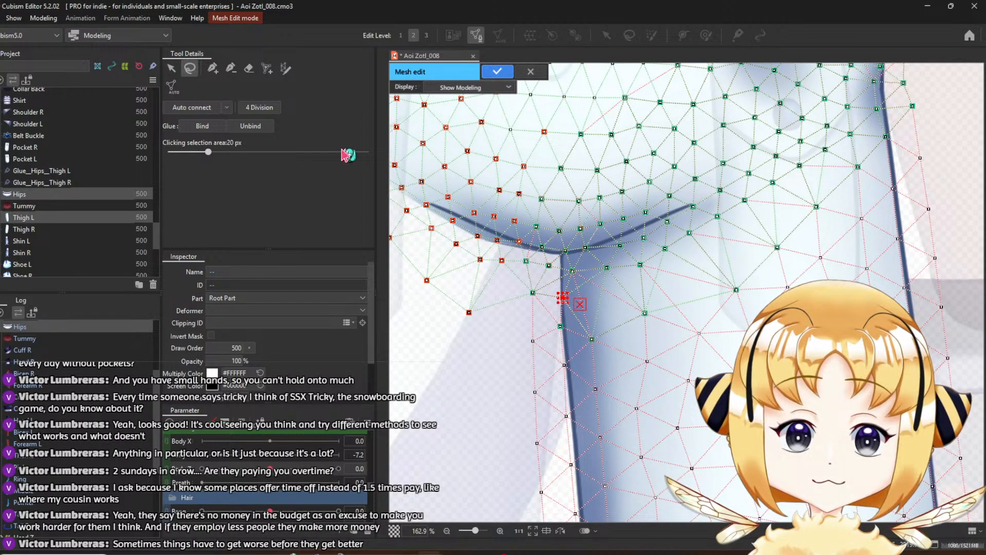
pyautogui.hotkey('ctrl', 'z')
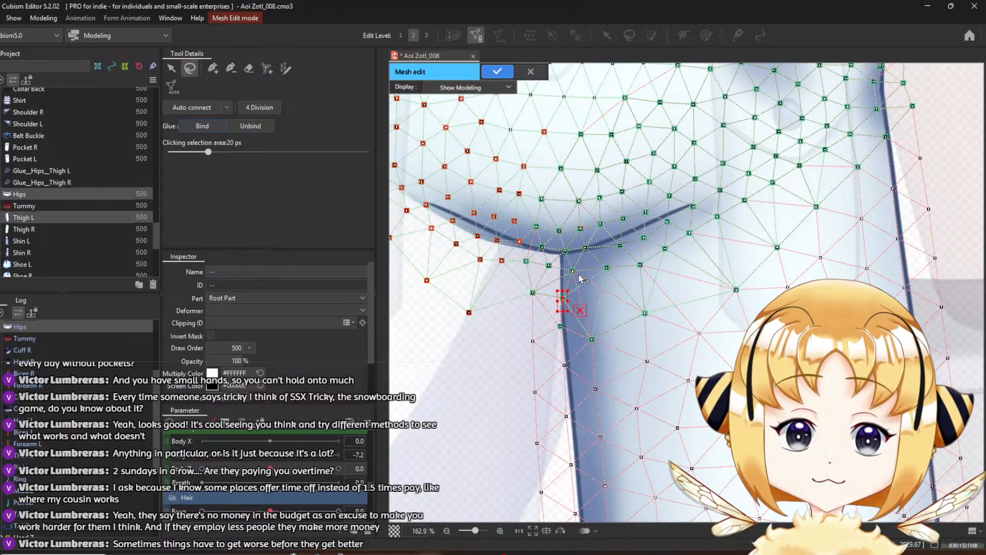
pyautogui.click(509, 75)
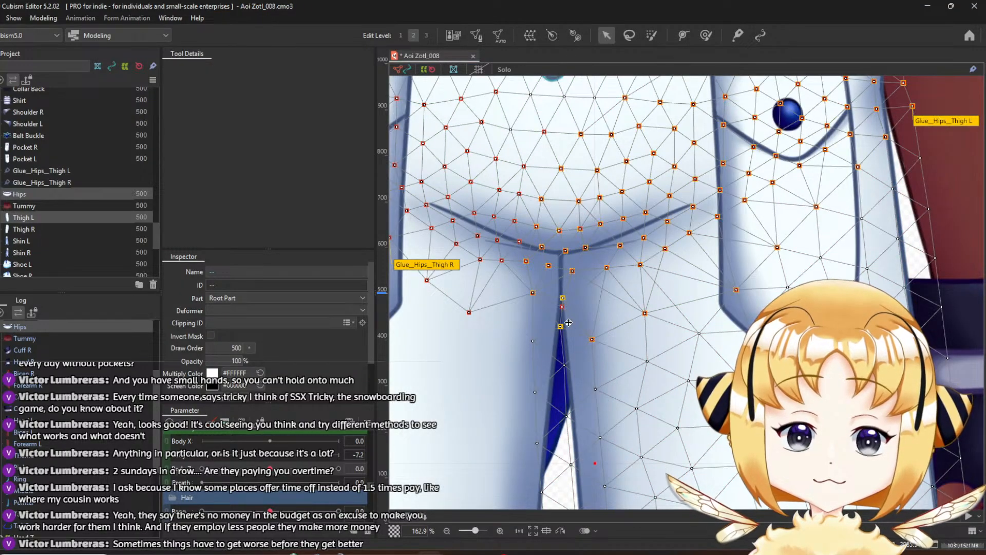
# Tilt the body to -10.0 and paint only the Thigh L glue weights around the gap below the crotch
pyautogui.scroll(-3, 569, 322)
pyautogui.moveTo(266, 476); pyautogui.dragTo(198, 475)
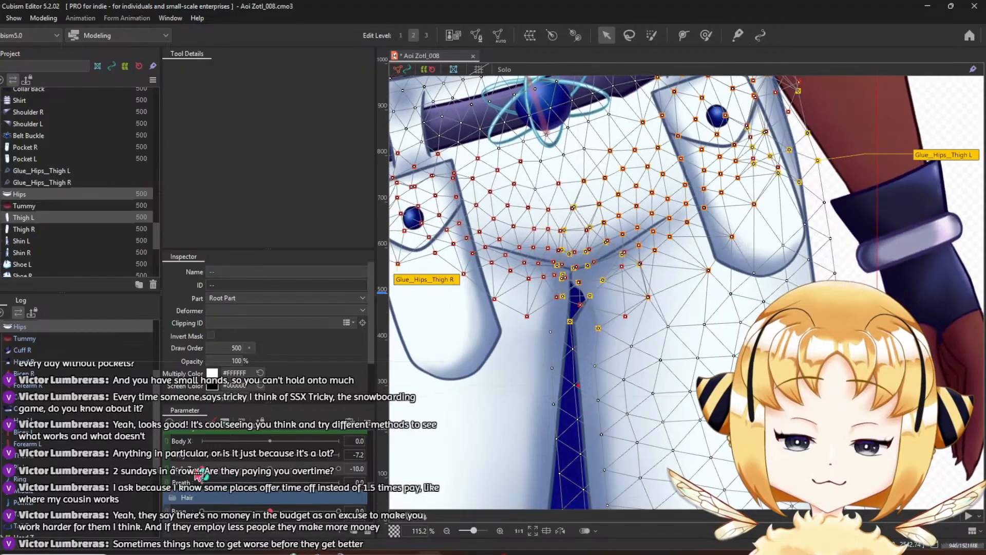
pyautogui.click(53, 172)
pyautogui.scroll(3, 644, 318)
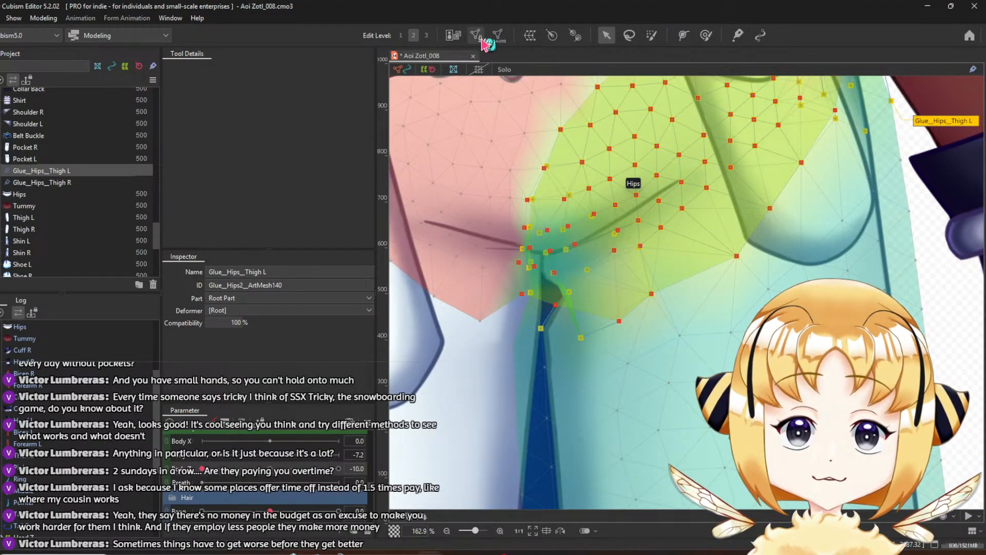
pyautogui.click(737, 35)
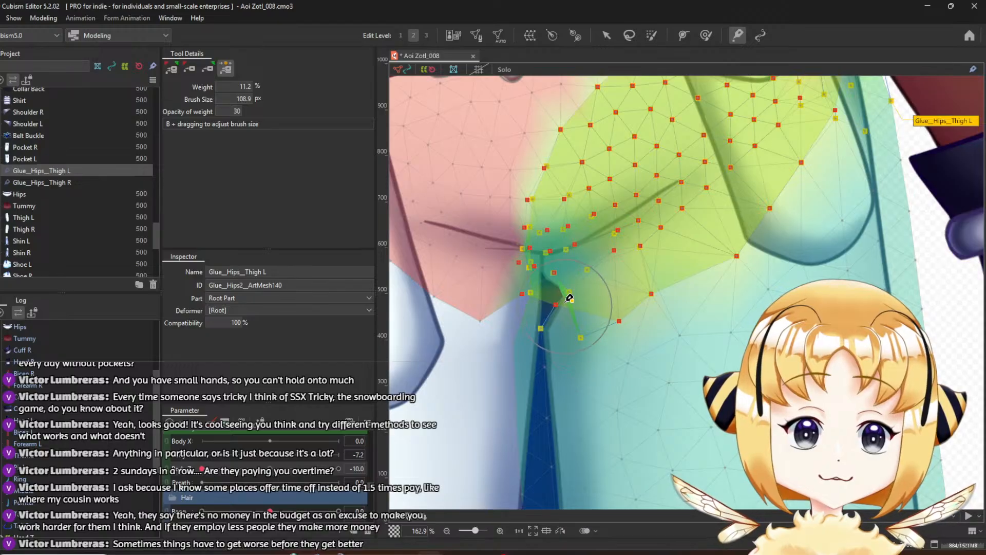
pyautogui.click(190, 68)
pyautogui.click(209, 70)
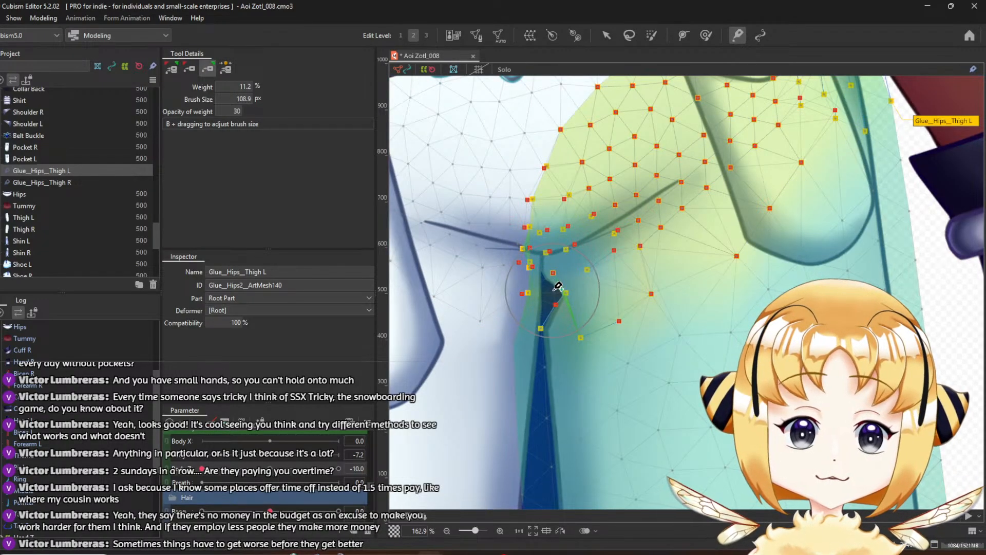
pyautogui.moveTo(553, 290)
pyautogui.mouseDown()
pyautogui.moveTo(556, 324)
pyautogui.moveTo(546, 279)
pyautogui.moveTo(555, 334)
pyautogui.moveTo(554, 308)
pyautogui.moveTo(536, 307)
pyautogui.mouseUp()
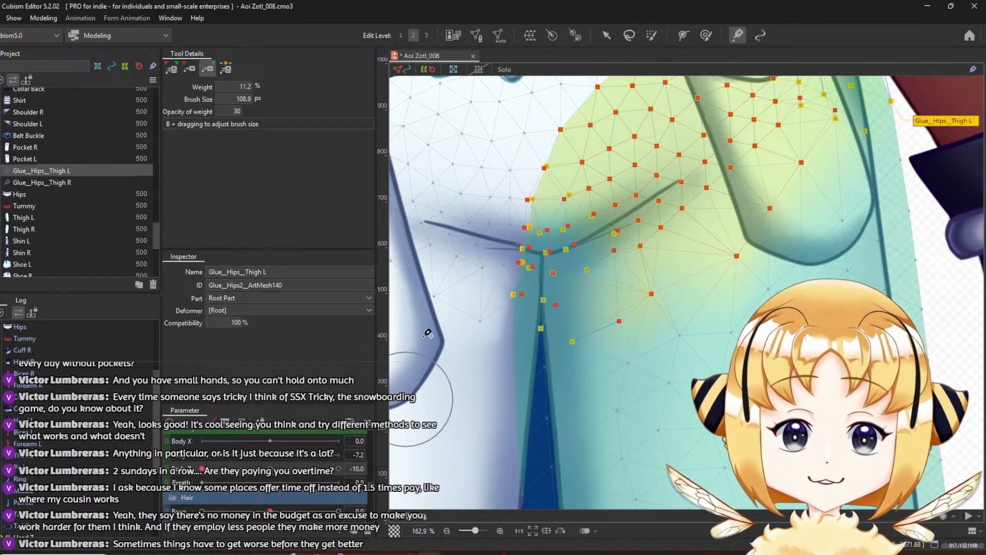
# Inspect the glued hip area around the left pocket, and clear the glue selection to check the joint without overlays
pyautogui.scroll(-4, 542, 331)
pyautogui.moveTo(620, 225); pyautogui.dragTo(627, 289)
pyautogui.scroll(4, 629, 296)
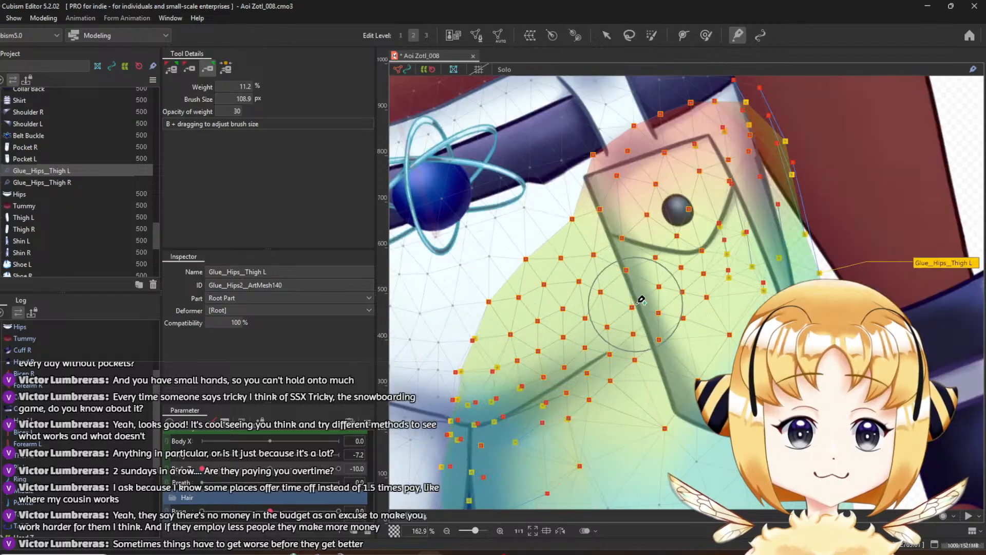
pyautogui.scroll(-10, 641, 299)
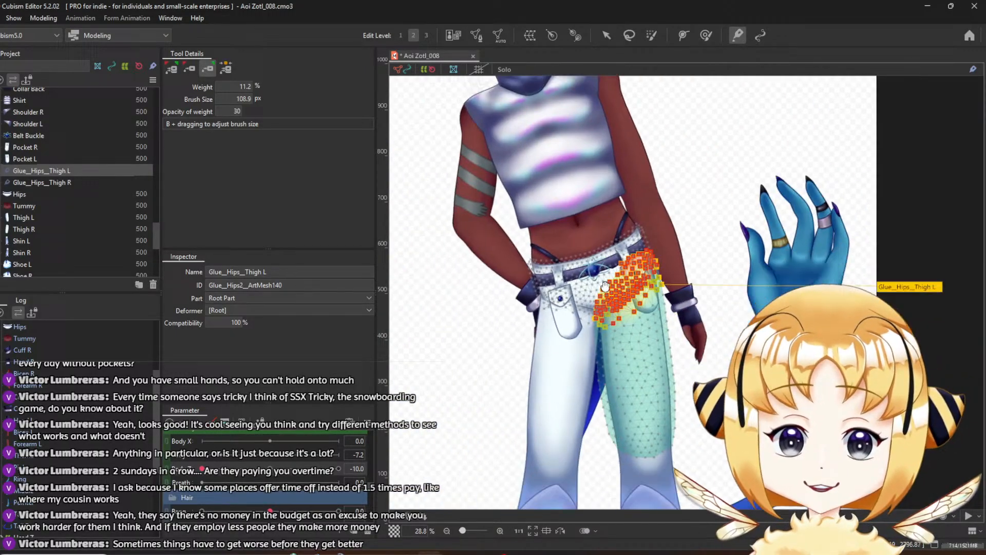
pyautogui.click(606, 35)
pyautogui.click(431, 263)
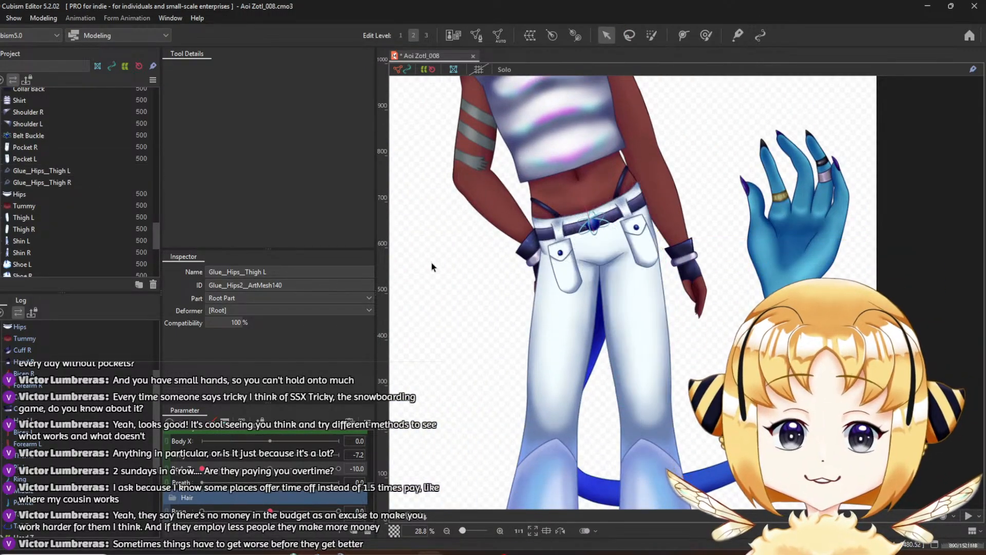
# Tilt the body to 10.0 and paint the Glue_Hips_Thigh L weights around the crotch, first on Thigh L alone and then on Hips alone
pyautogui.moveTo(213, 474); pyautogui.dragTo(348, 470)
pyautogui.scroll(6, 637, 280)
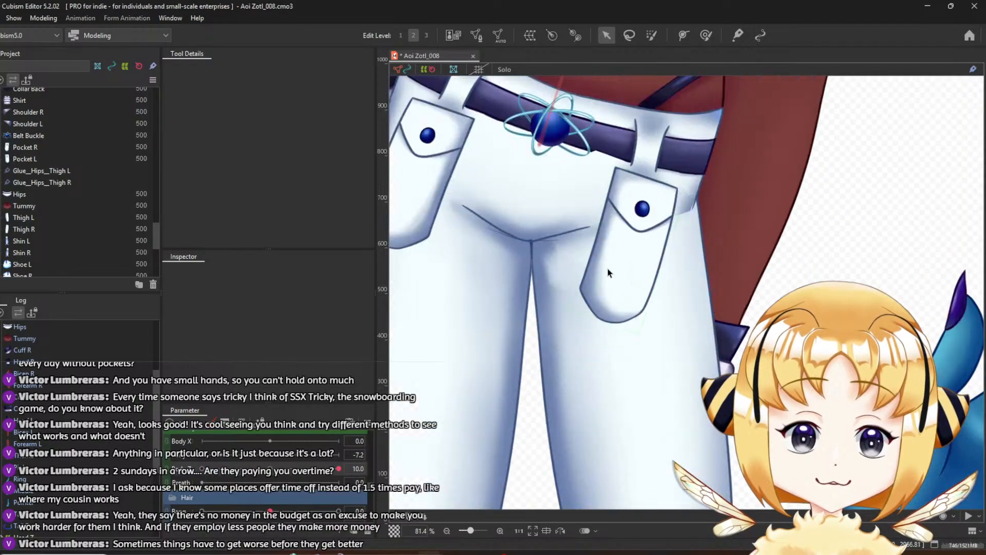
pyautogui.click(38, 171)
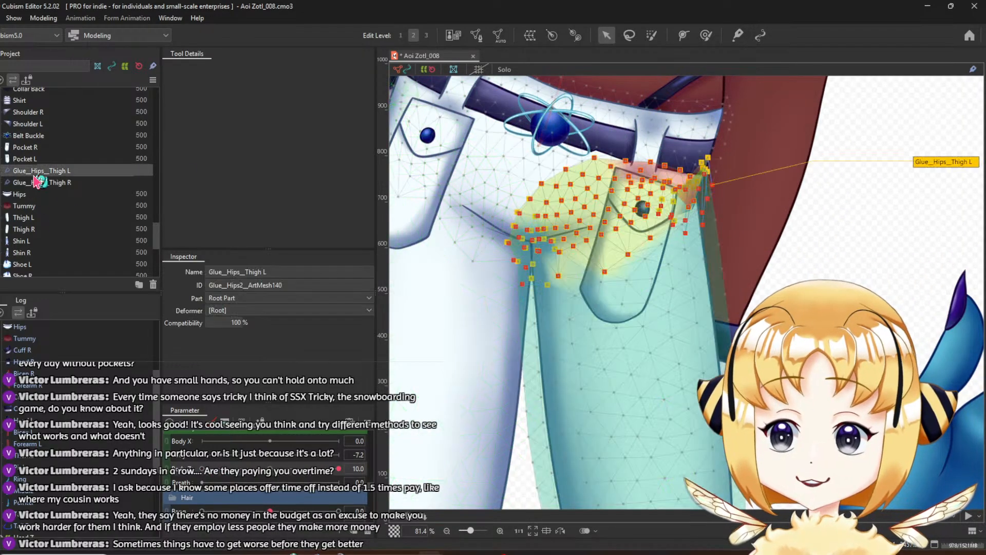
pyautogui.scroll(4, 521, 198)
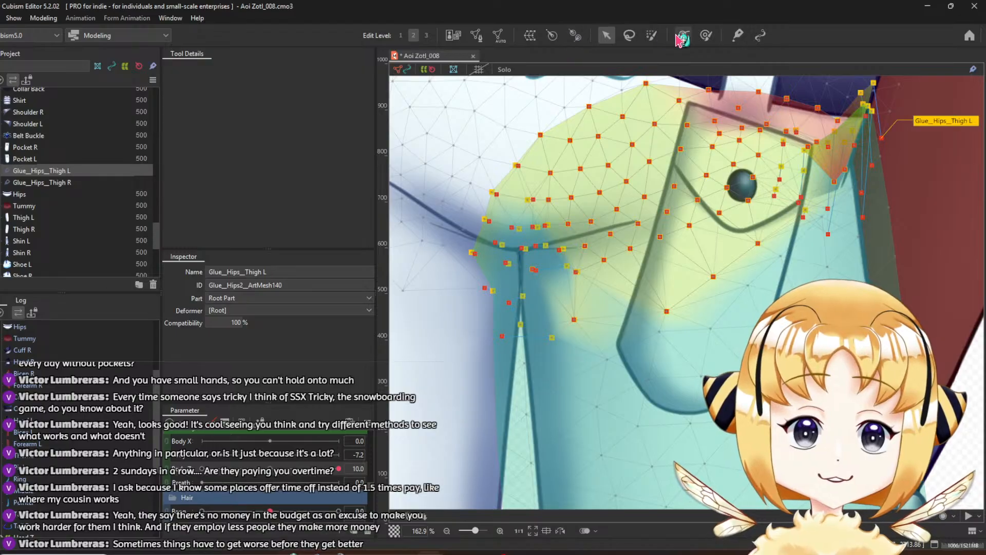
pyautogui.click(737, 35)
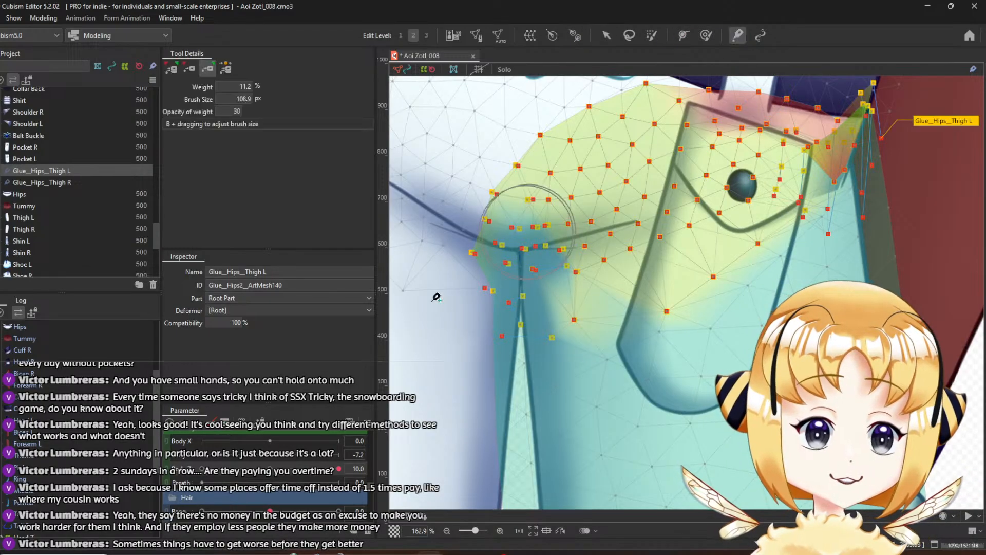
pyautogui.click(207, 72)
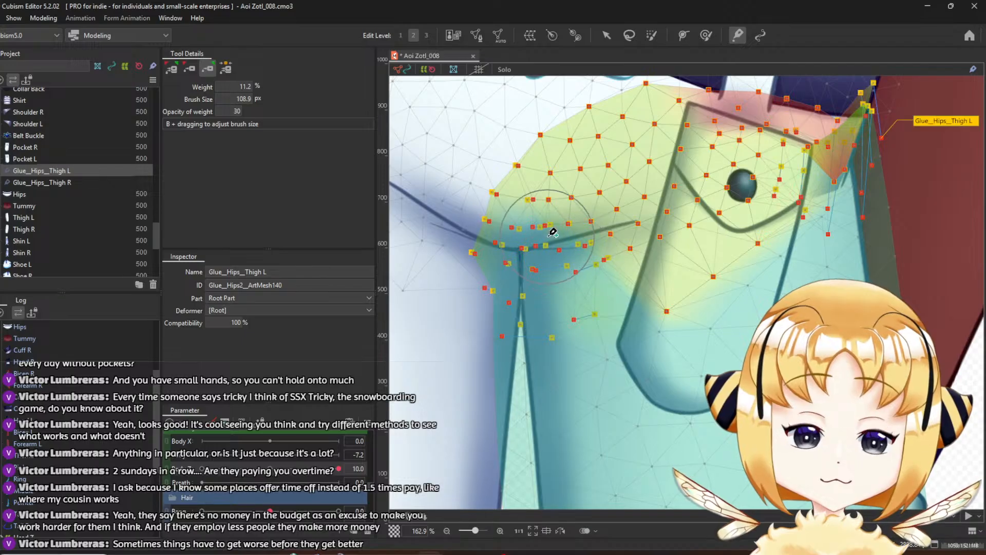
pyautogui.click(189, 68)
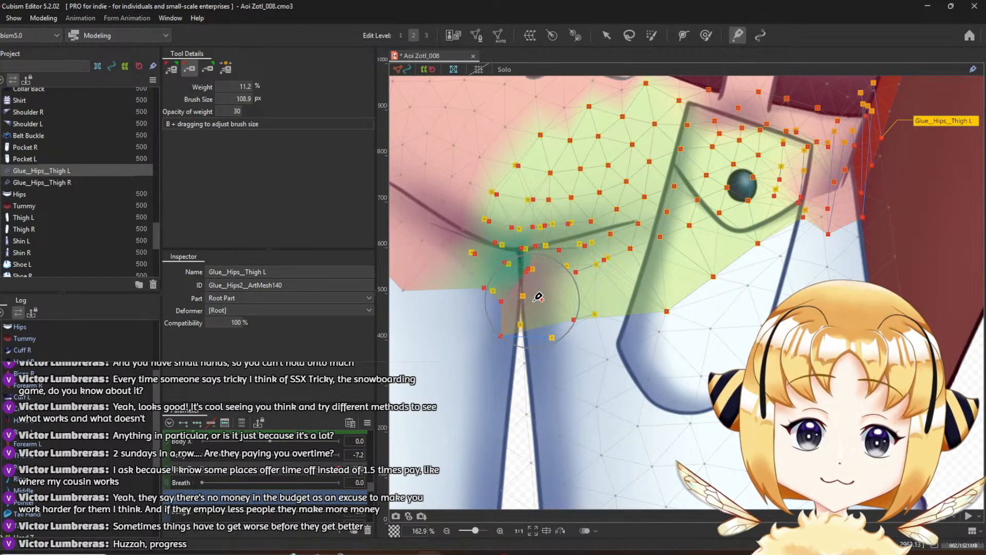
# Clear the glue selection and examine the hip and crotch deformation up close and on the full figure at opposite body tilts
pyautogui.scroll(-4, 529, 305)
pyautogui.click(607, 35)
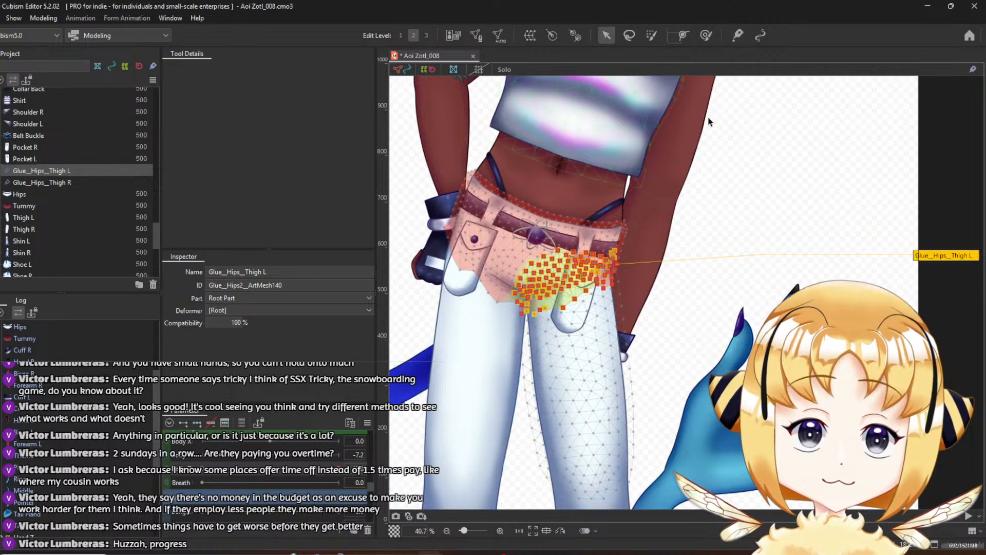
pyautogui.click(709, 122)
pyautogui.scroll(-2, 649, 301)
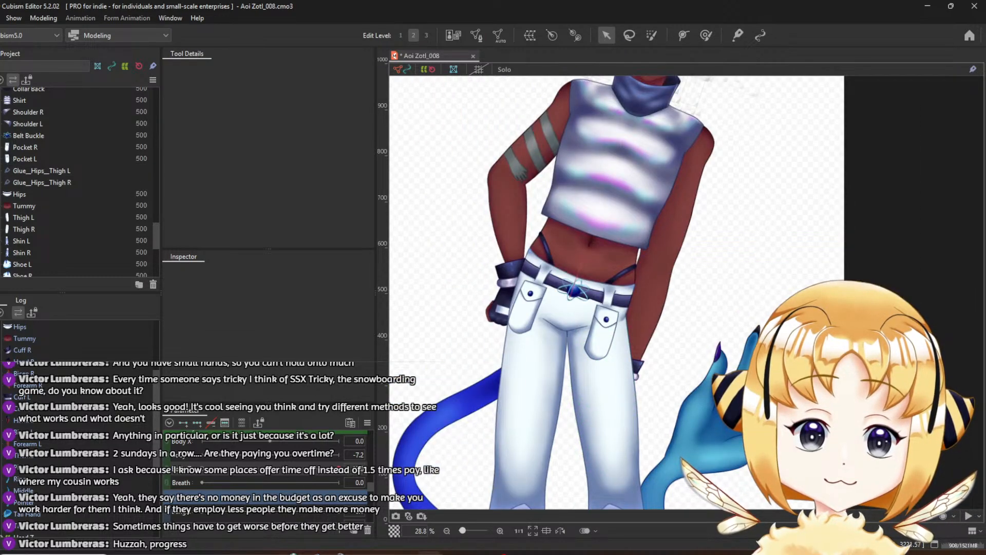
pyautogui.scroll(-1, 571, 345)
pyautogui.scroll(7, 571, 346)
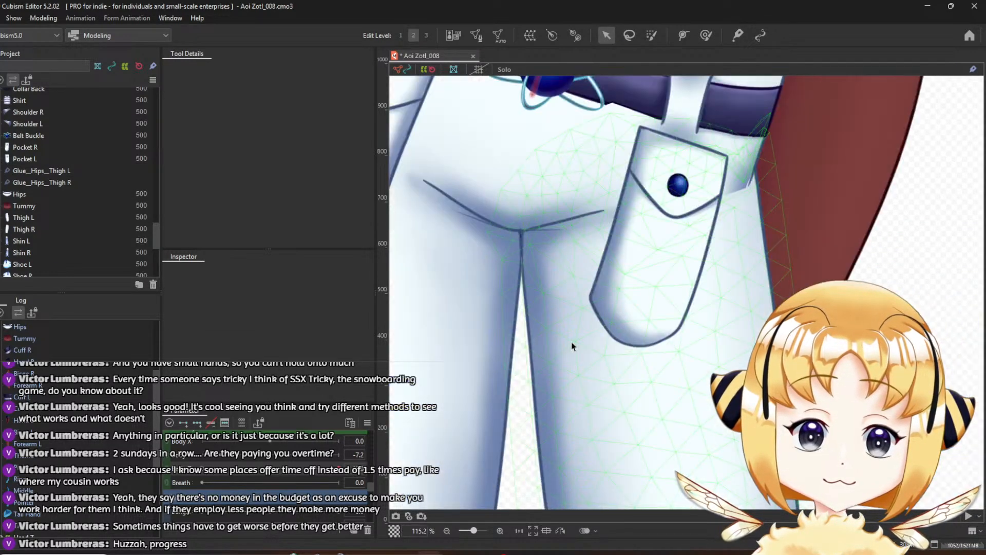
pyautogui.scroll(-9, 552, 338)
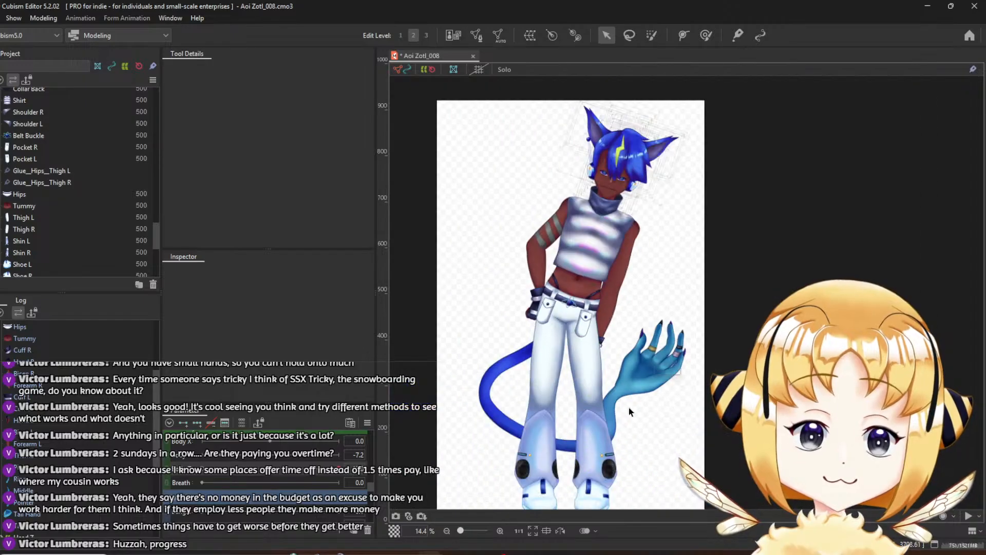
pyautogui.moveTo(559, 368); pyautogui.dragTo(575, 366)
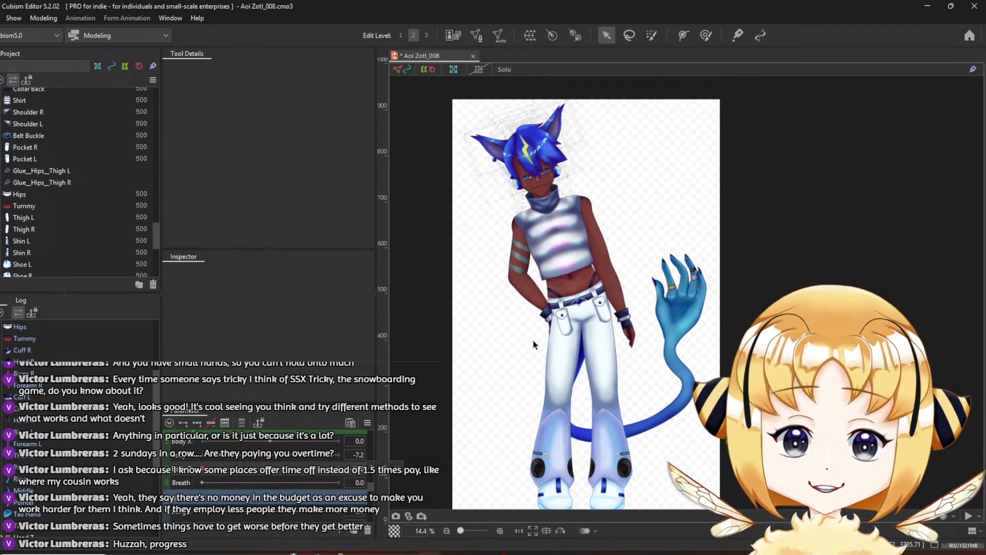
pyautogui.scroll(1, 619, 321)
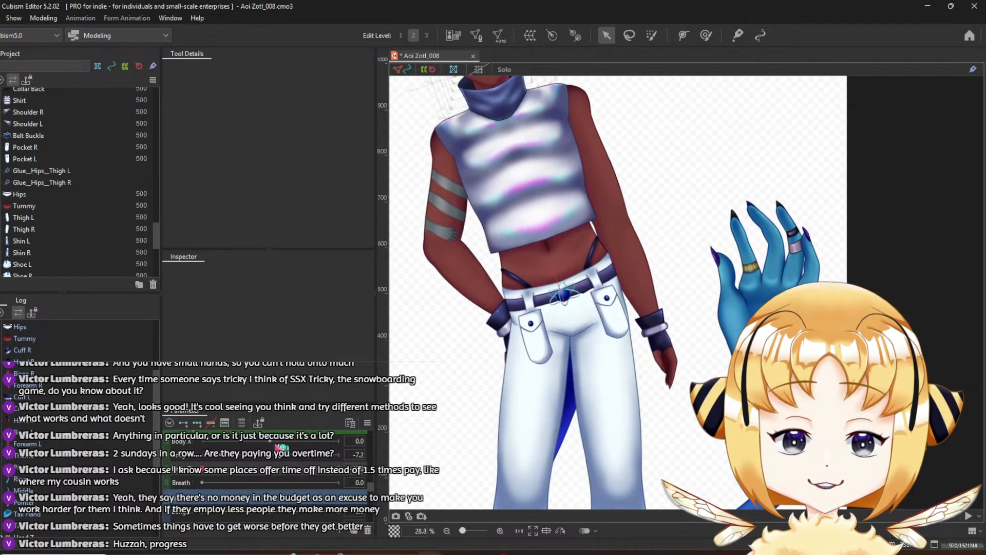
# Move Pocket R and Pocket L out of the Body Rotation deformer to [Root], and test them by tilting the body
pyautogui.click(36, 158)
pyautogui.keyDown('ctrl'); pyautogui.click(41, 149); pyautogui.keyUp('ctrl')
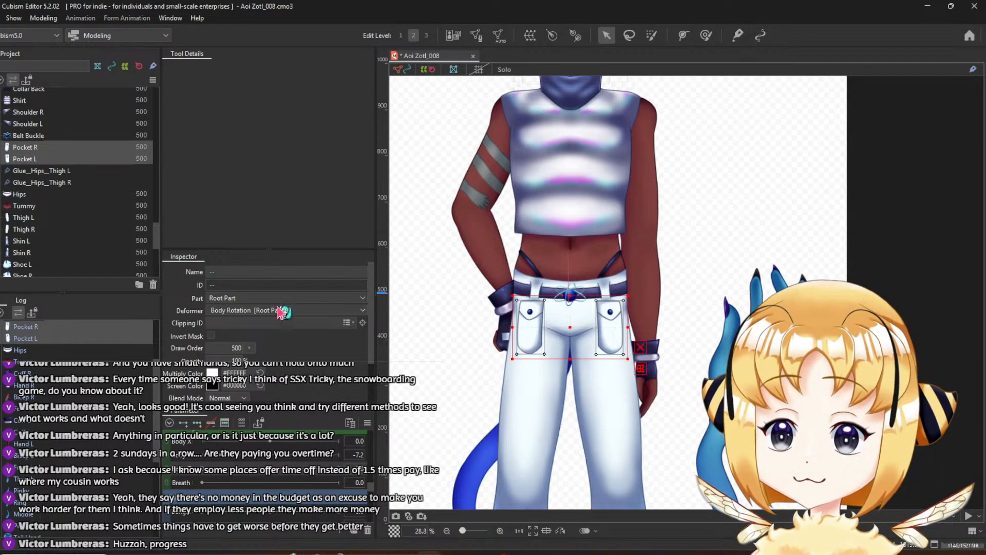
pyautogui.click(277, 310)
pyautogui.click(258, 316)
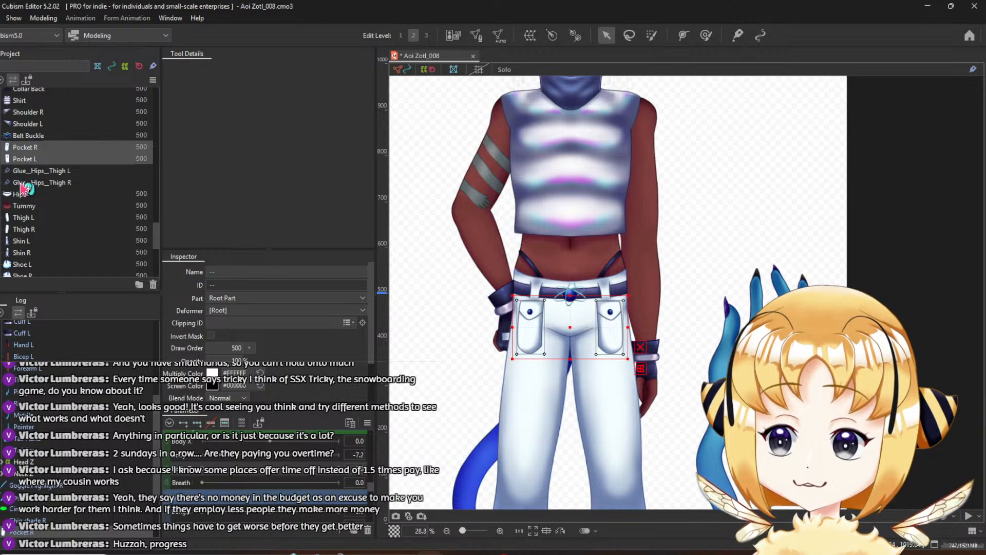
pyautogui.moveTo(265, 477); pyautogui.dragTo(330, 475)
pyautogui.moveTo(270, 468); pyautogui.dragTo(368, 462)
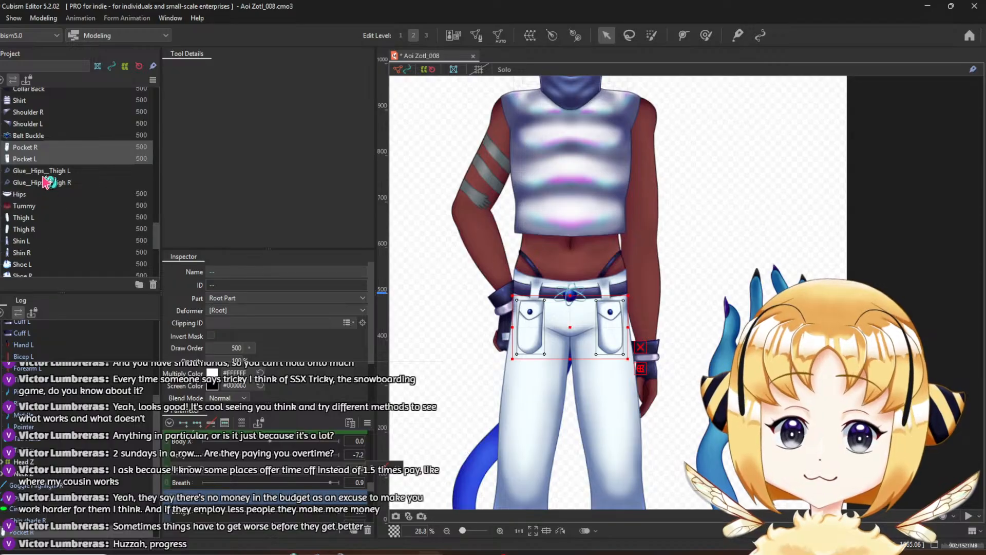
# Try to create a warp deformer named Hips around the Belt Buckle, both pockets and the Hips mesh
pyautogui.keyDown('ctrl'); pyautogui.click(26, 136); pyautogui.keyUp('ctrl')
pyautogui.keyDown('ctrl'); pyautogui.click(21, 195); pyautogui.keyUp('ctrl')
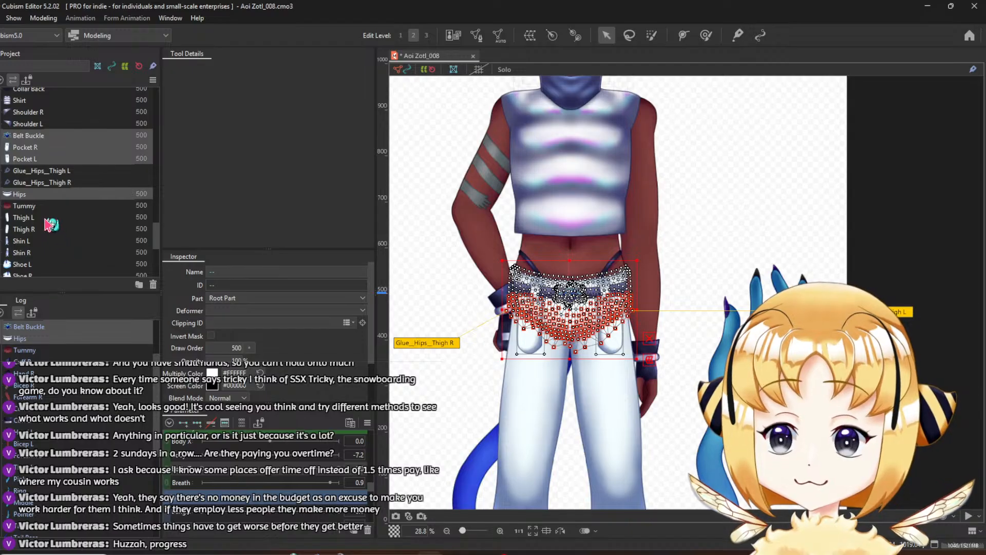
pyautogui.click(529, 37)
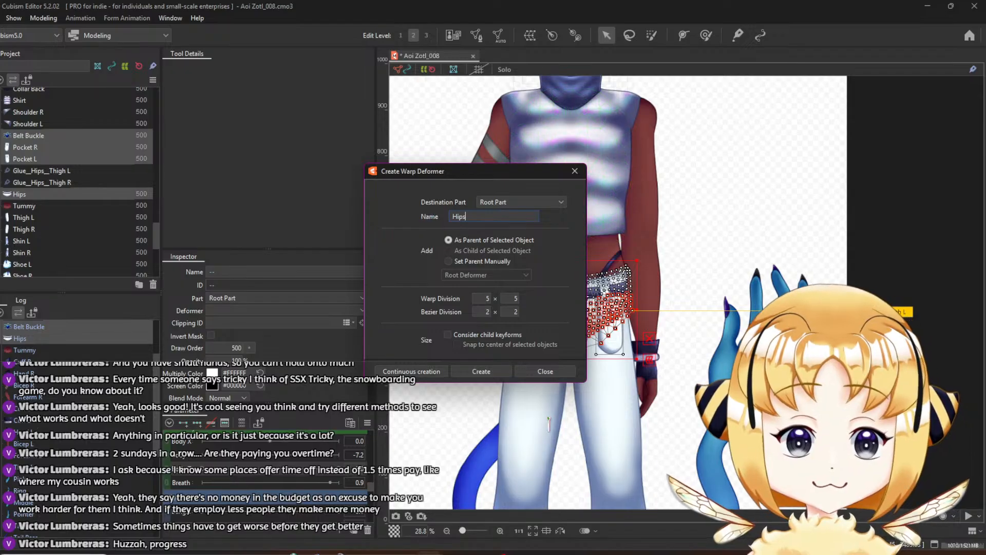
pyautogui.click(478, 371)
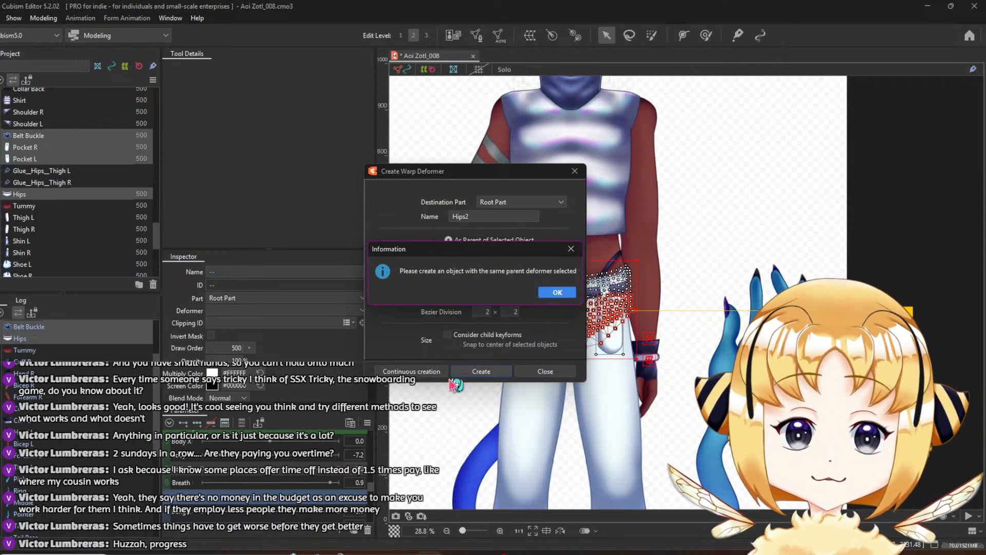
pyautogui.click(557, 292)
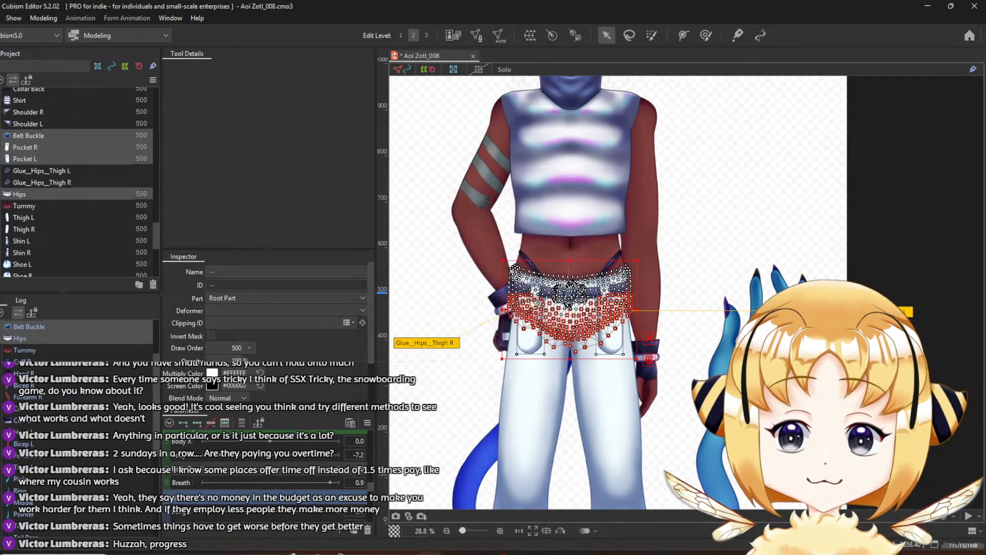
# Check which deformers the hip parts belong to, and create a Hips warp deformer as parent of the Belt Buckle and Hips meshes
pyautogui.click(49, 199)
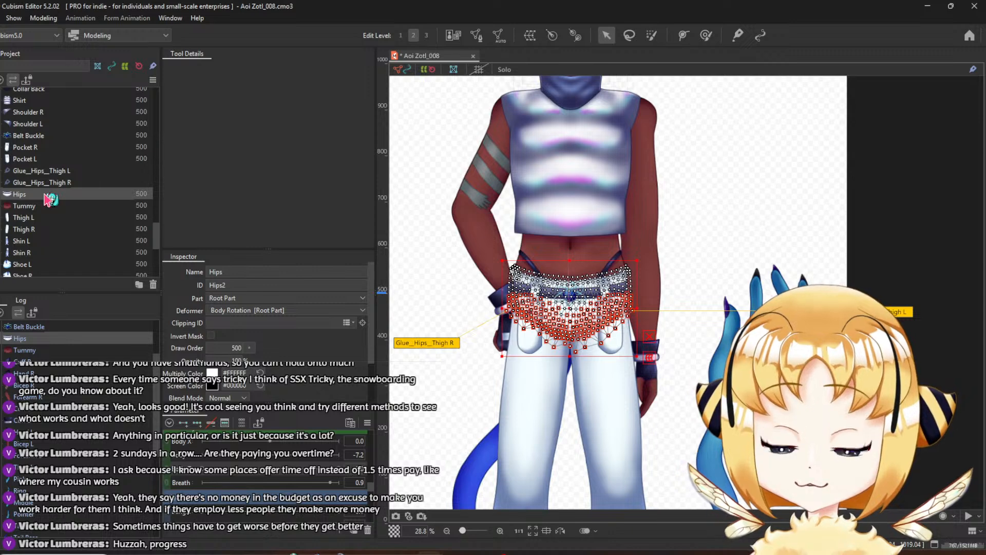
pyautogui.click(29, 161)
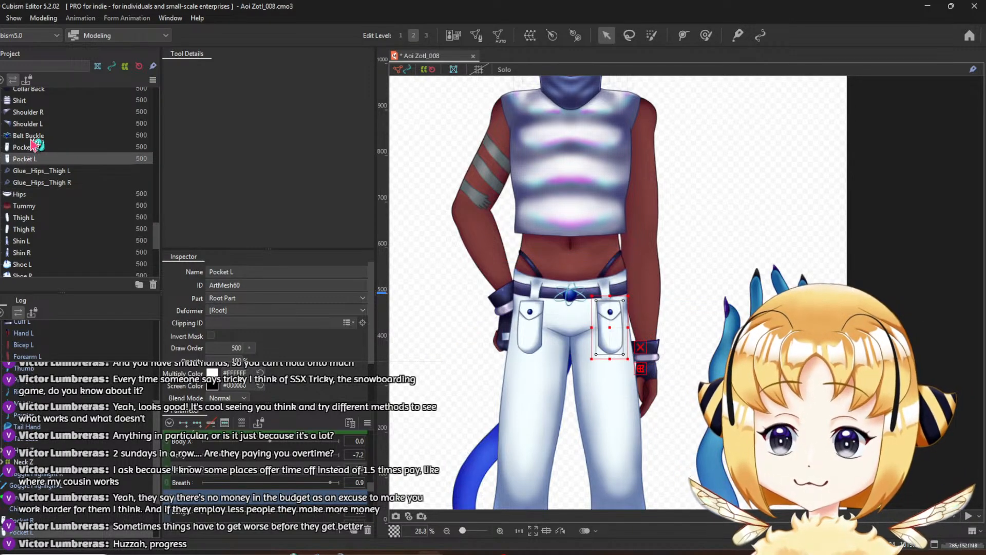
pyautogui.keyDown('shift'); pyautogui.click(30, 139); pyautogui.keyUp('shift')
pyautogui.click(35, 139)
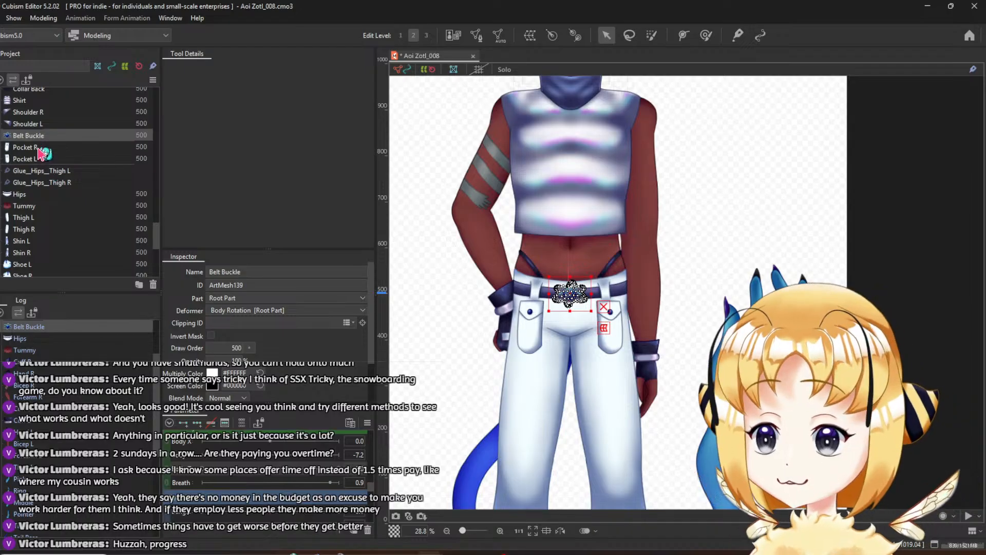
pyautogui.click(41, 149)
pyautogui.click(40, 140)
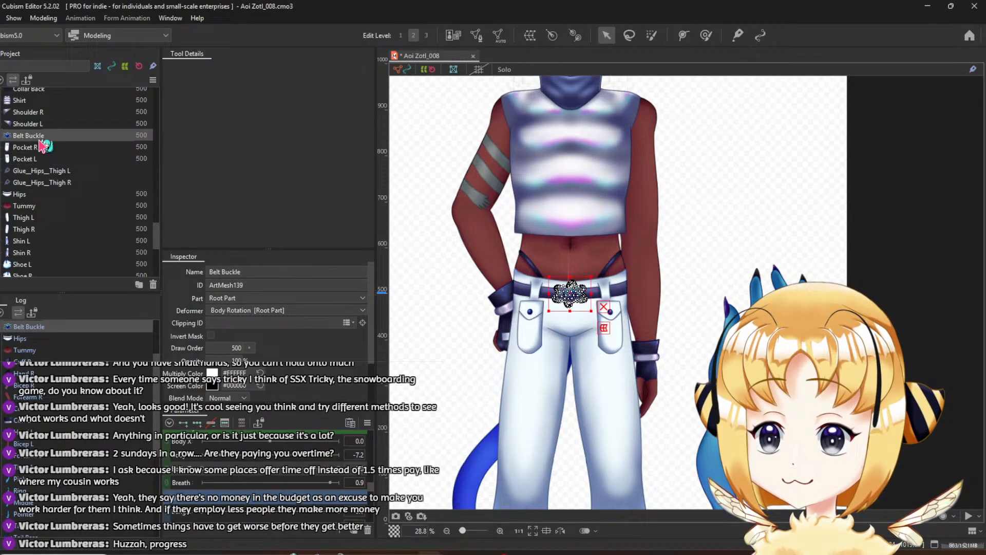
pyautogui.keyDown('ctrl'); pyautogui.click(21, 195); pyautogui.keyUp('ctrl')
pyautogui.click(530, 35)
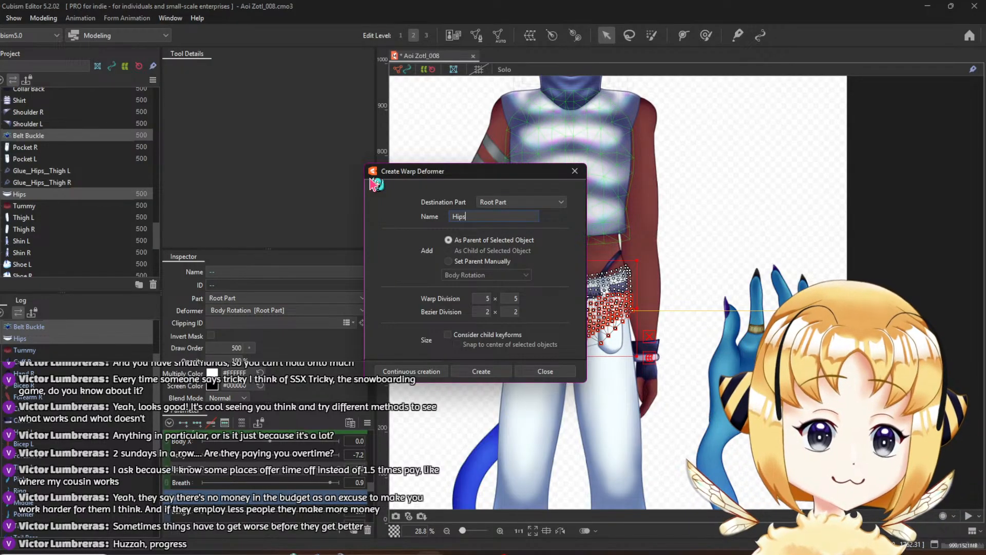
pyautogui.click(486, 373)
# Assign Pocket R and Pocket L to the Hips deformer and test how they follow the body tilt
pyautogui.click(14, 158)
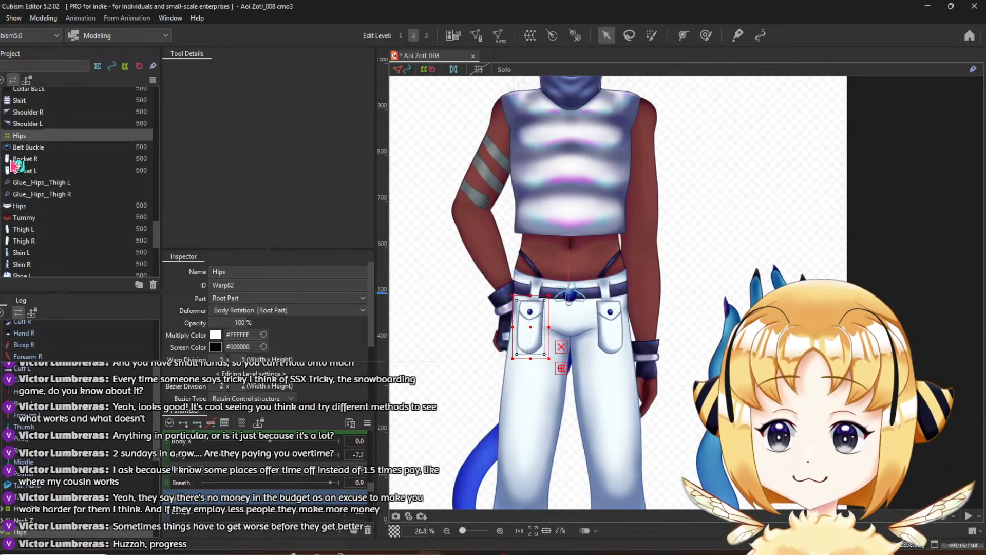
pyautogui.keyDown('ctrl'); pyautogui.click(16, 171); pyautogui.keyUp('ctrl')
pyautogui.click(264, 311)
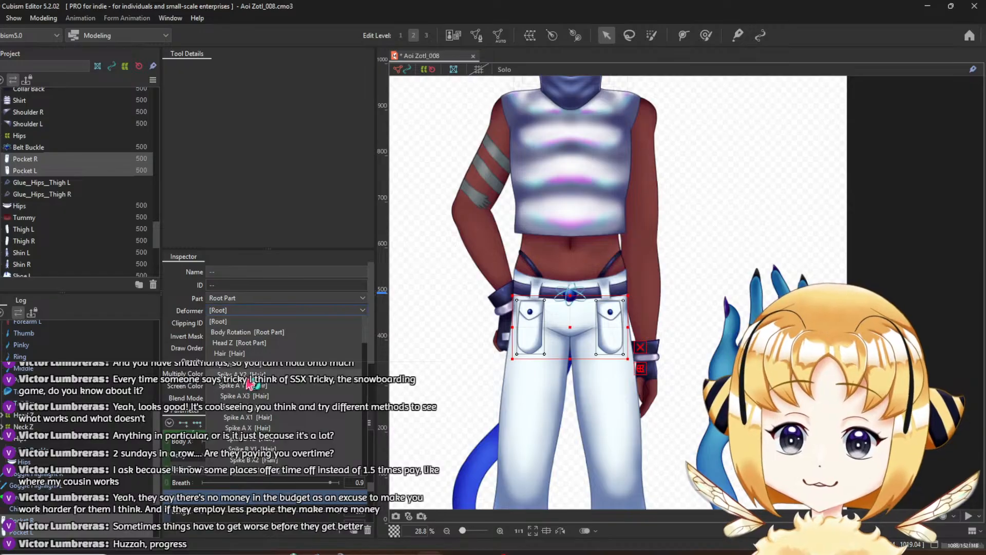
pyautogui.scroll(-5, 252, 390)
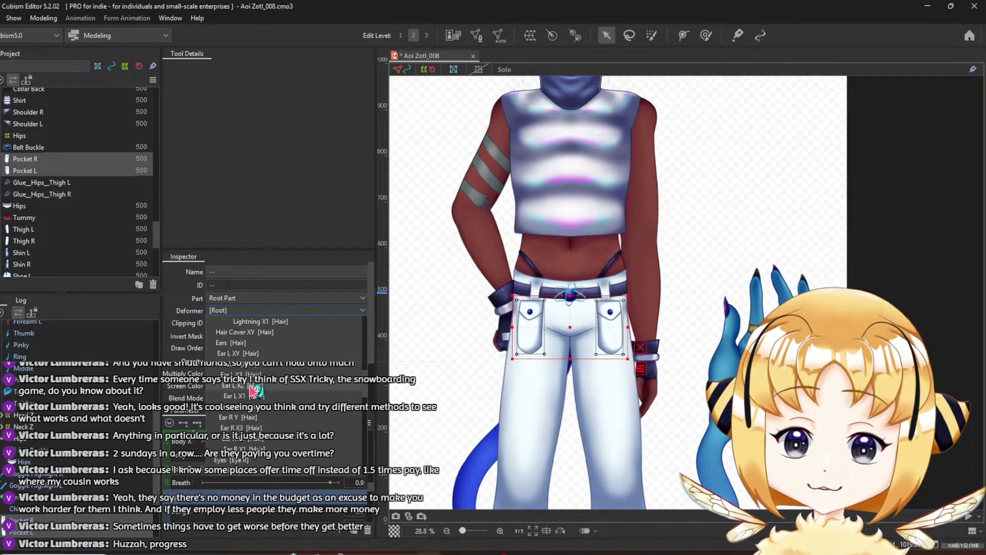
pyautogui.scroll(-10, 252, 393)
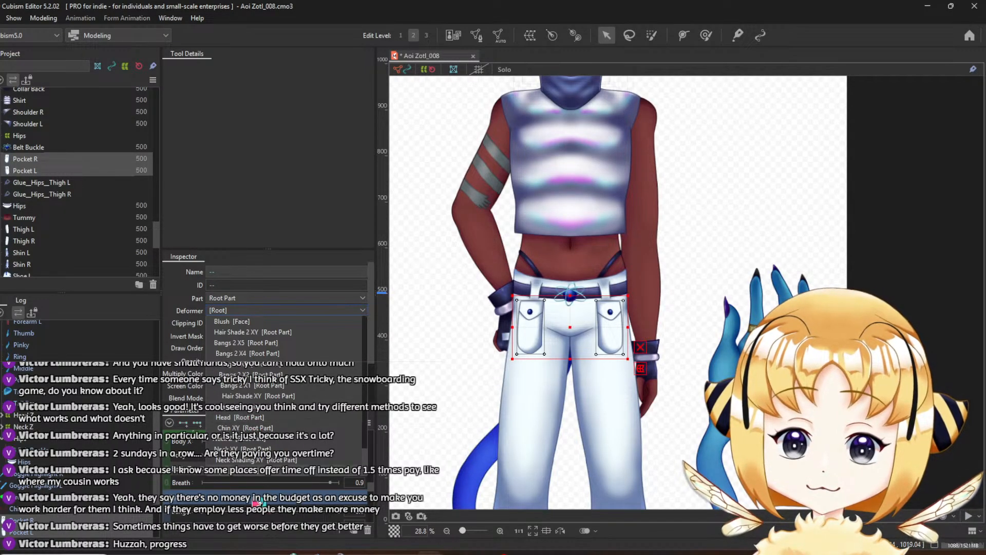
pyautogui.click(252, 474)
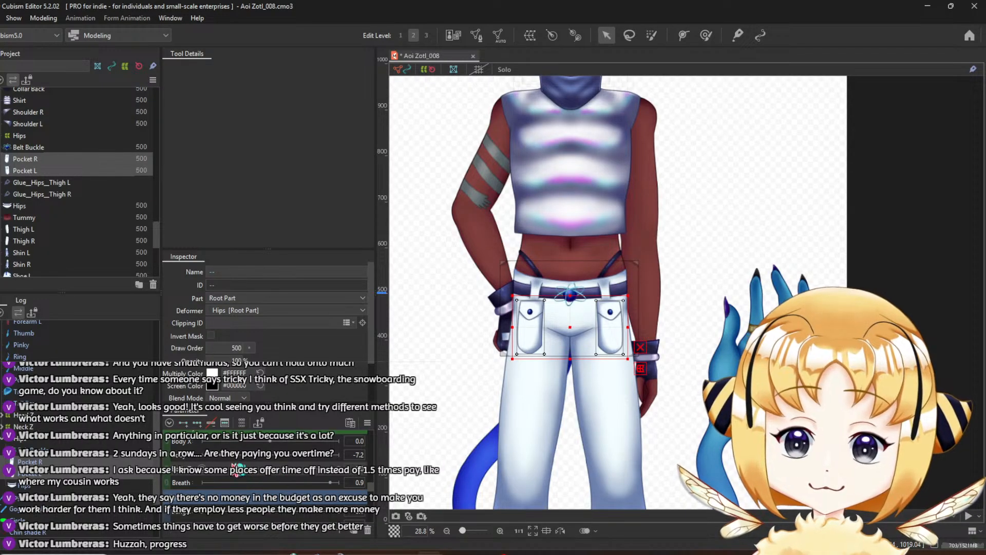
pyautogui.moveTo(276, 473)
pyautogui.mouseDown()
pyautogui.moveTo(341, 473)
pyautogui.moveTo(198, 473)
pyautogui.moveTo(285, 474)
pyautogui.mouseUp()
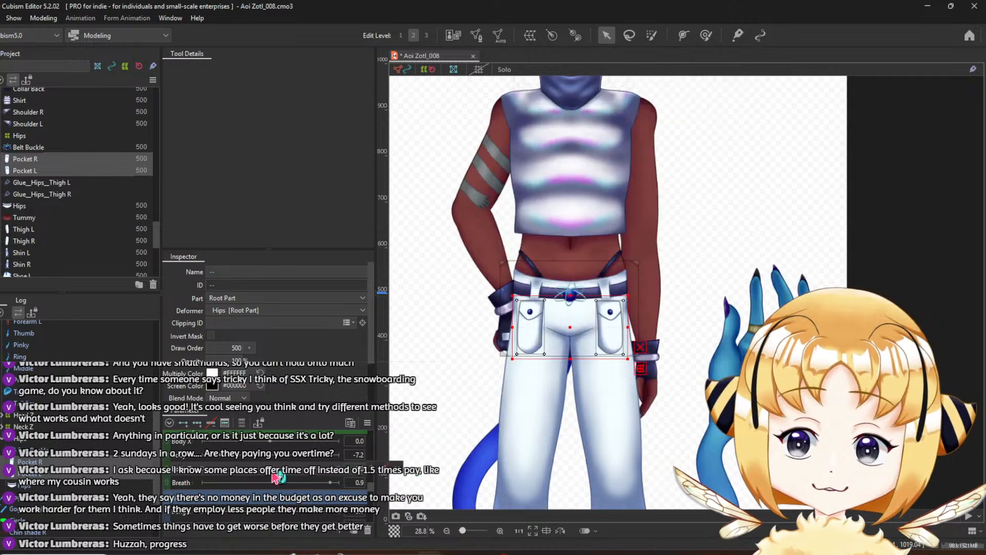
# Set the deformer of Pocket R and Pocket L to [Root], and create a warp deformer named Pockets as their parent
pyautogui.click(26, 159)
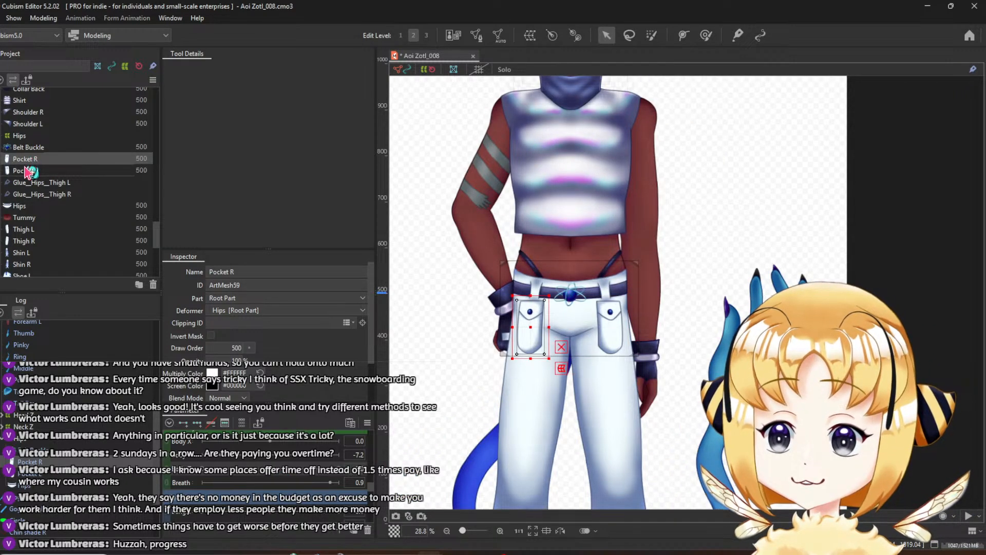
pyautogui.keyDown('ctrl'); pyautogui.click(28, 172); pyautogui.keyUp('ctrl')
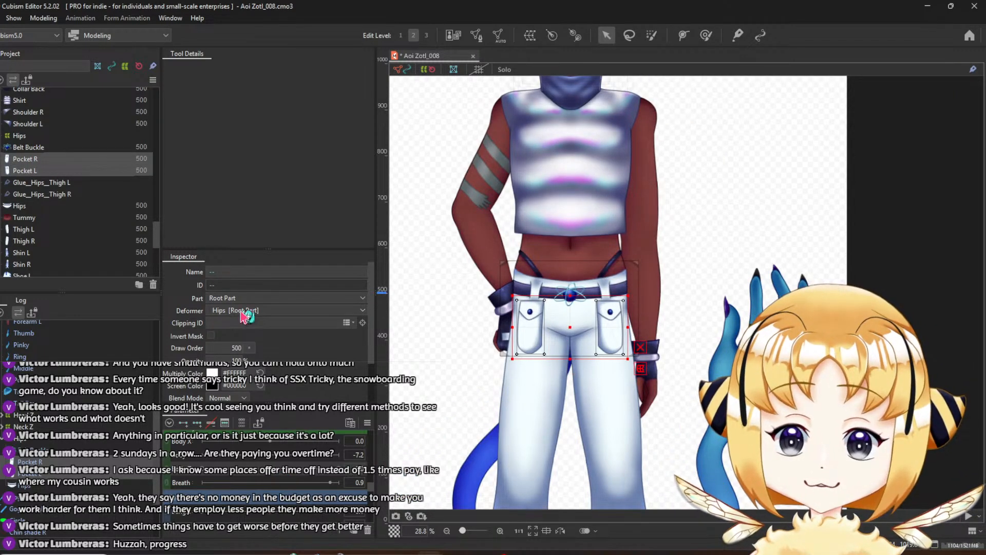
pyautogui.click(245, 312)
pyautogui.scroll(5, 244, 334)
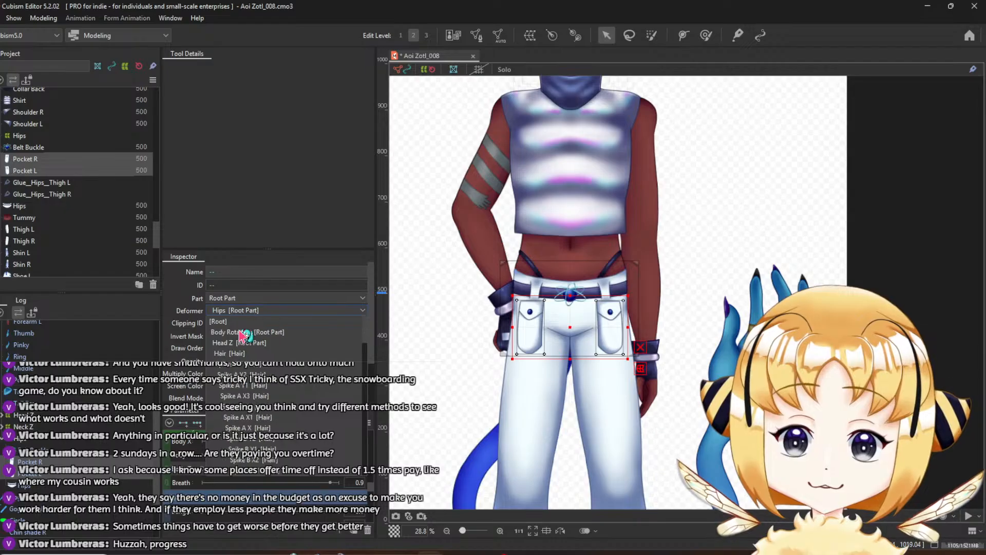
pyautogui.click(243, 322)
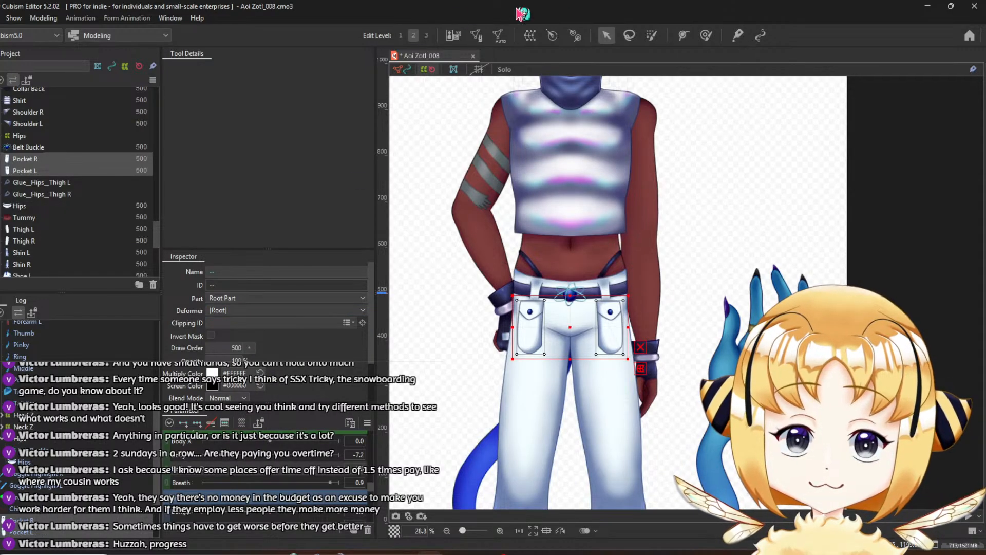
pyautogui.click(529, 41)
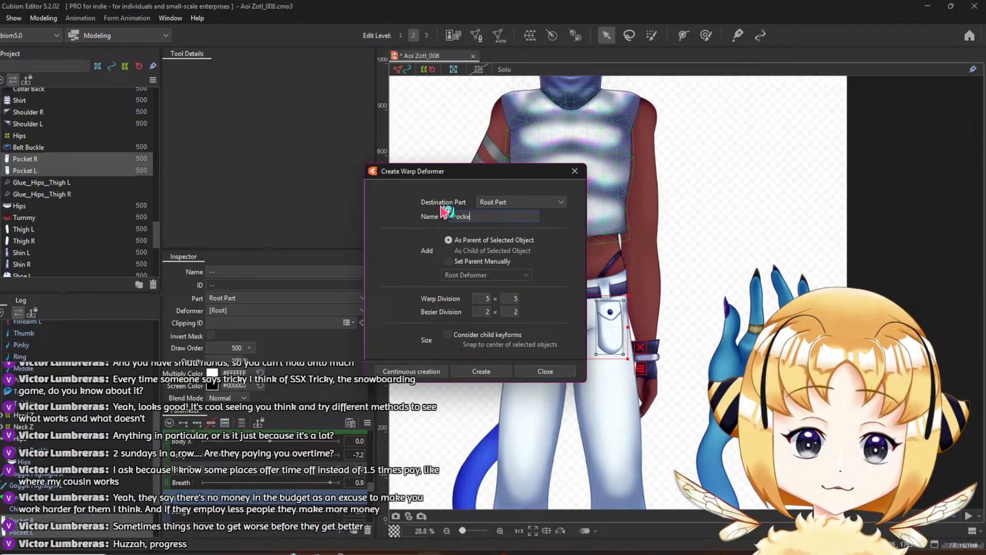
pyautogui.click(482, 372)
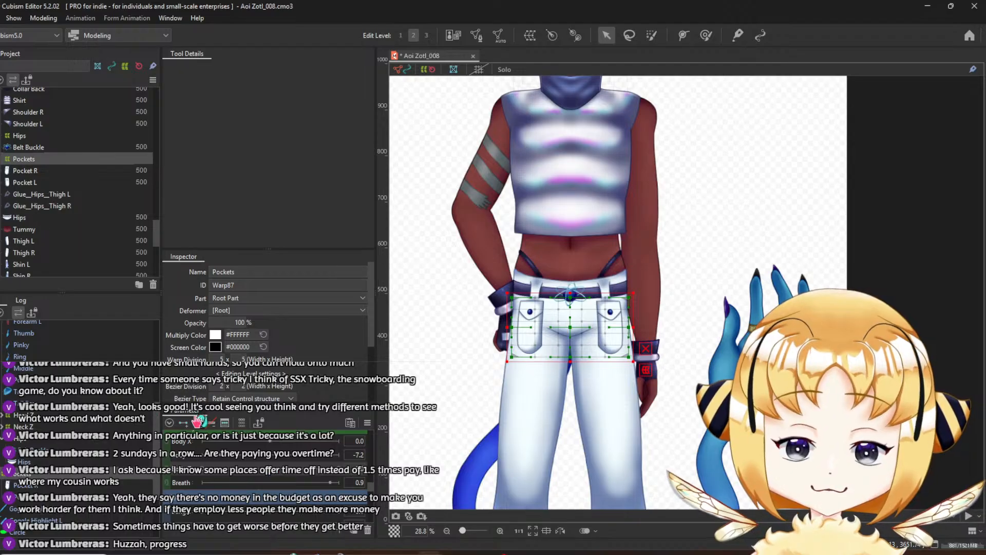
# Tilt the body and reshape the Pockets warp grid at its corners and top centre so the pockets follow the slanted hips
pyautogui.click(327, 472)
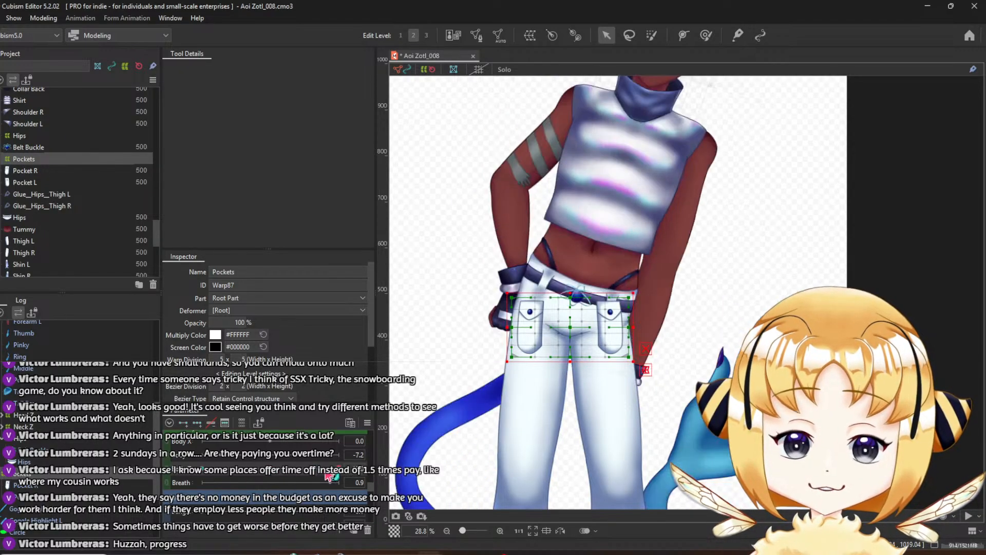
pyautogui.click(277, 471)
pyautogui.scroll(2, 569, 299)
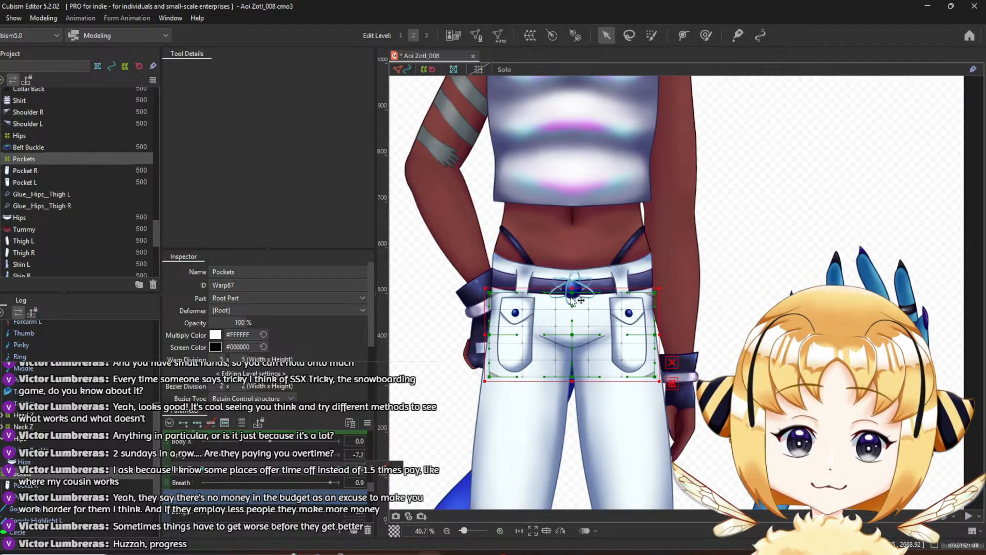
pyautogui.moveTo(271, 469); pyautogui.dragTo(354, 475)
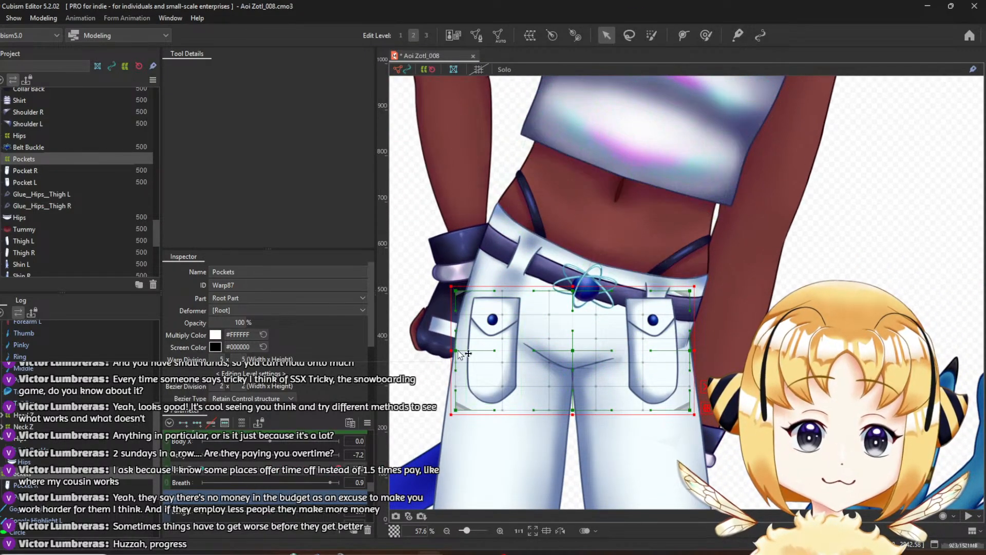
pyautogui.moveTo(458, 350); pyautogui.dragTo(468, 273)
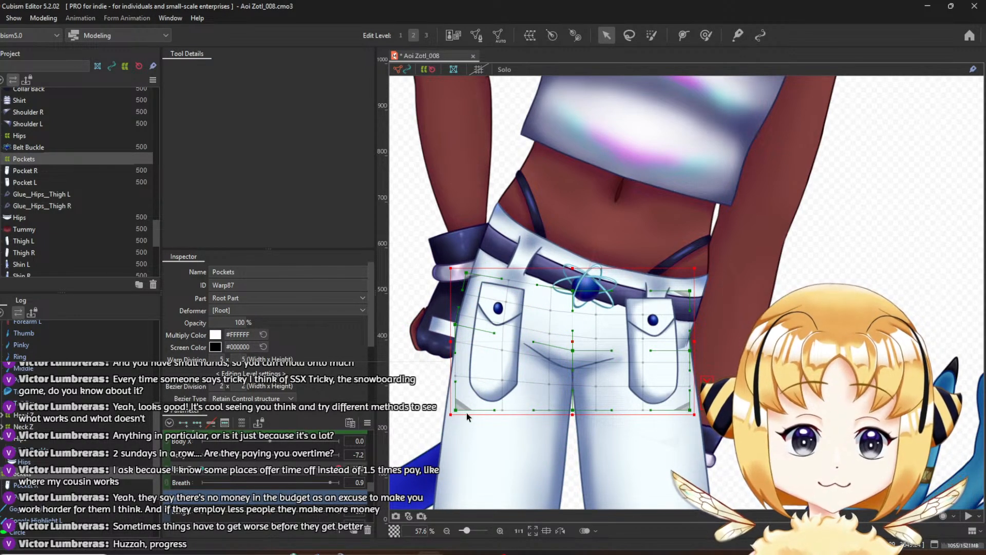
pyautogui.moveTo(455, 410); pyautogui.dragTo(449, 404)
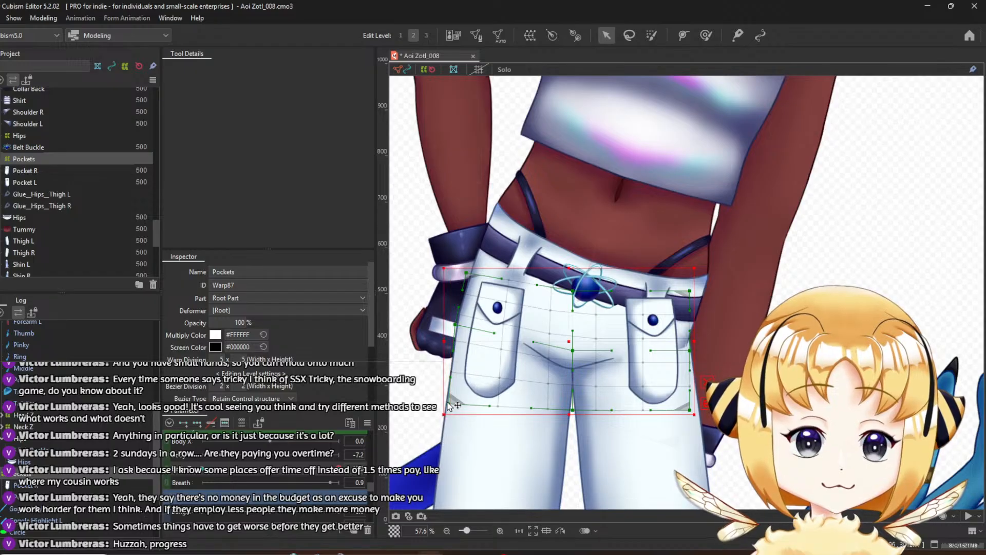
pyautogui.moveTo(473, 272); pyautogui.dragTo(482, 273)
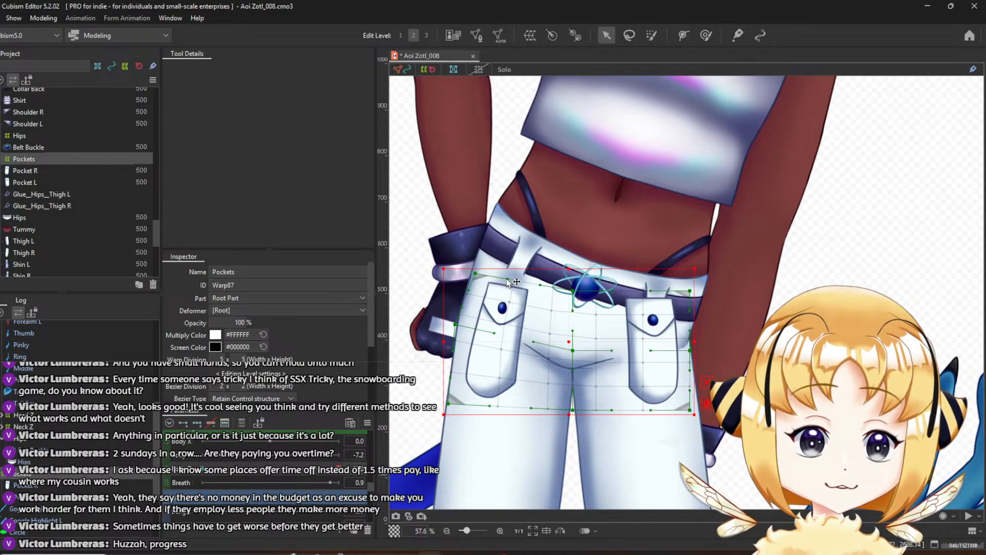
pyautogui.moveTo(573, 291); pyautogui.dragTo(584, 297)
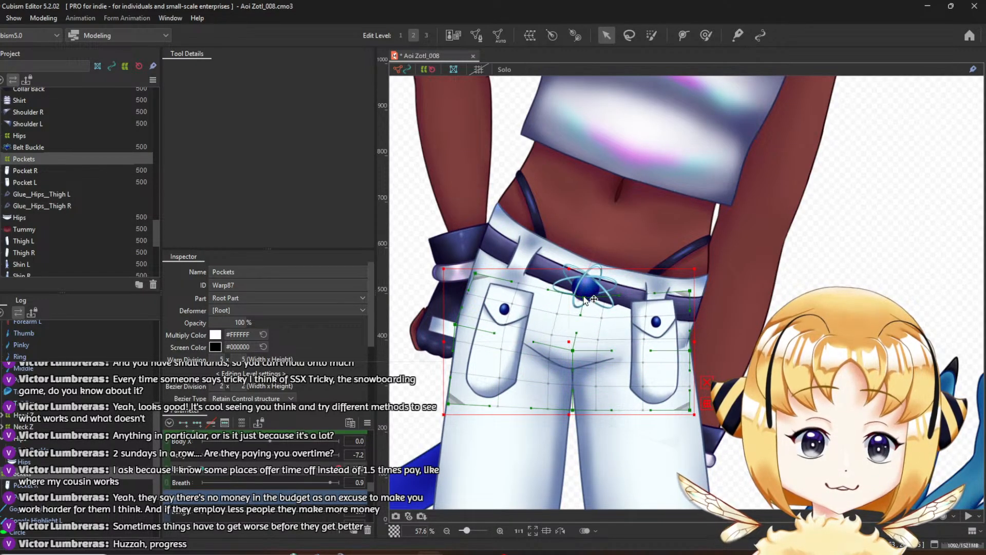
pyautogui.moveTo(698, 266); pyautogui.dragTo(701, 274)
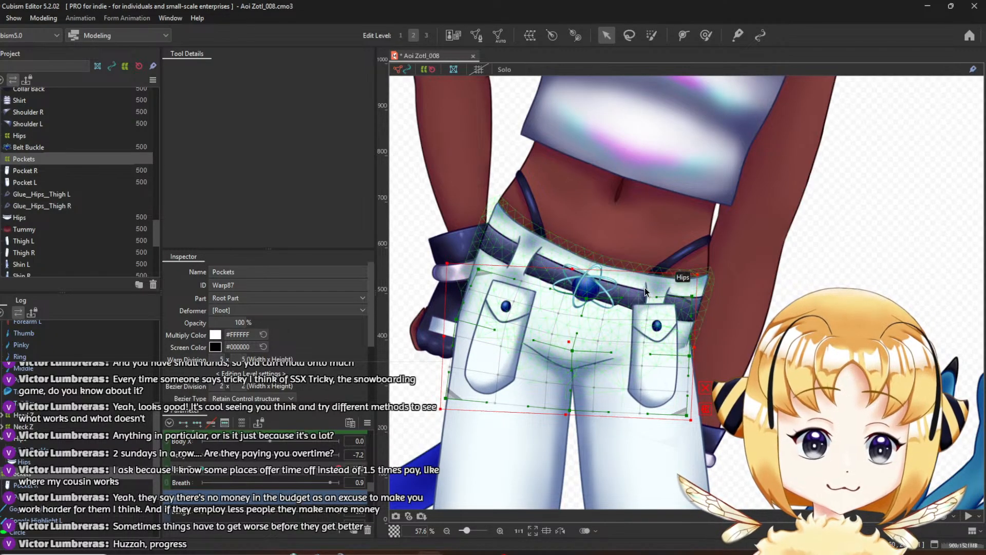
# Use the deform brush, enlarged to 697.6 px, to push the Pocket L side of the Pockets warp down along the tilted hip
pyautogui.click(706, 35)
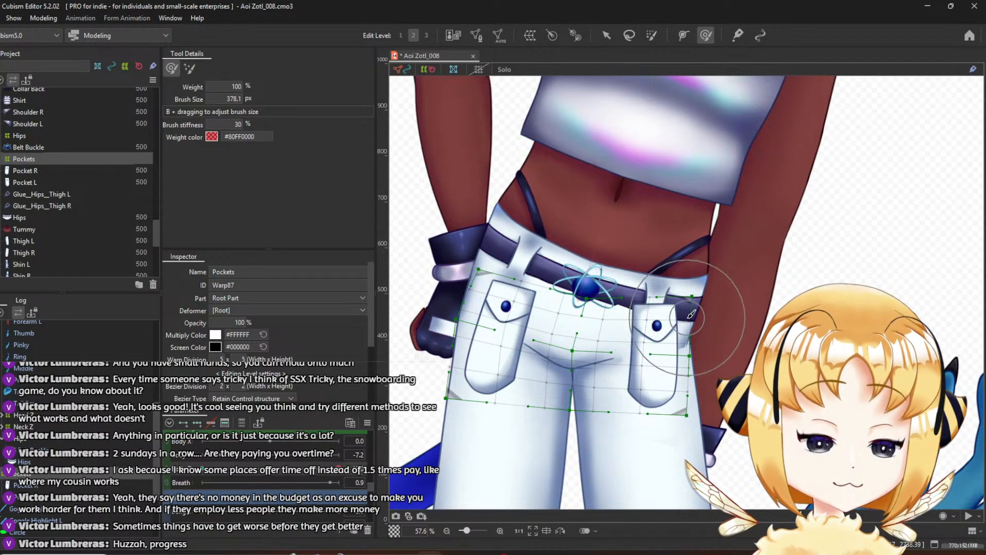
pyautogui.moveTo(687, 316); pyautogui.dragTo(690, 330)
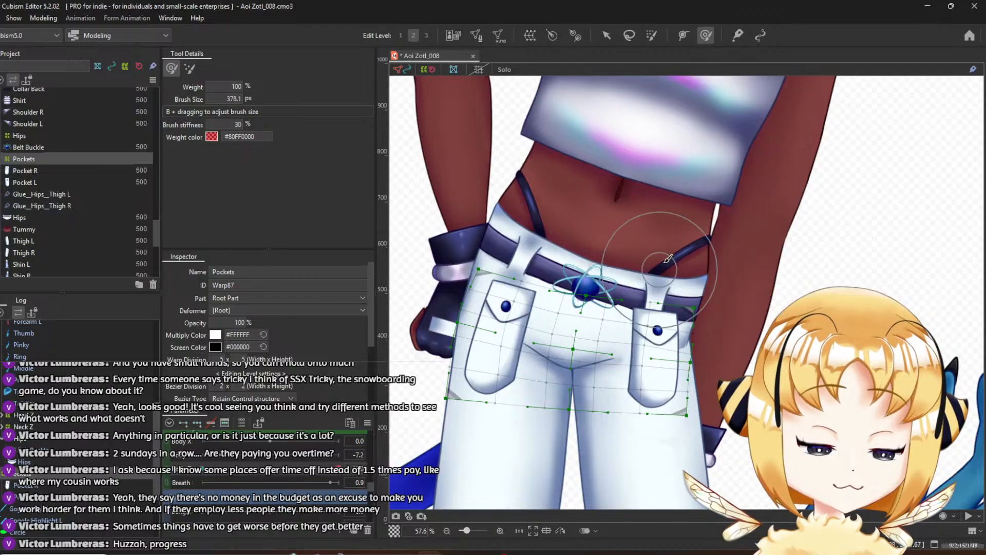
pyautogui.moveTo(668, 240); pyautogui.dragTo(702, 313)
pyautogui.moveTo(669, 350); pyautogui.dragTo(657, 384)
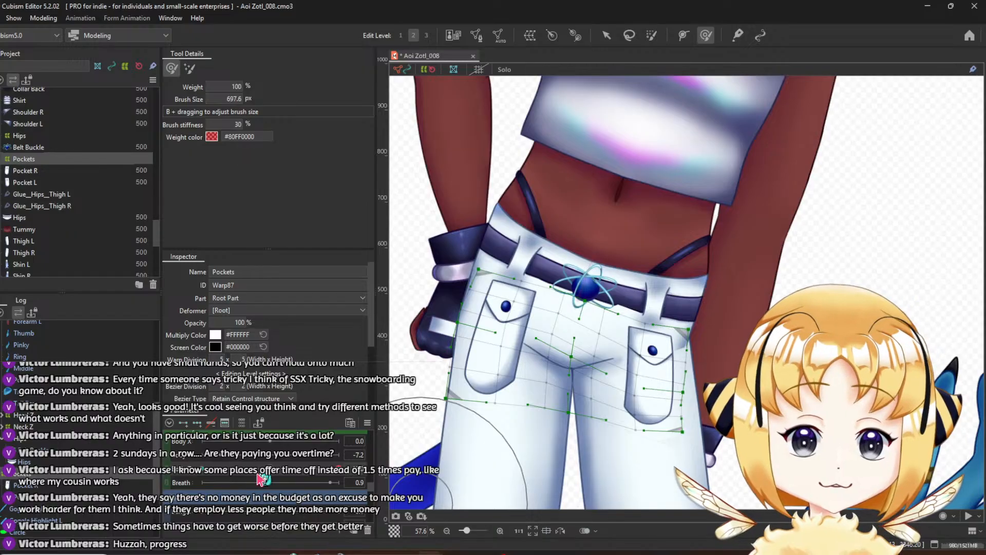
# Swing the Body Z tilt back and forth to examine how the Pockets warp follows the slanted hips
pyautogui.moveTo(266, 471); pyautogui.dragTo(329, 473)
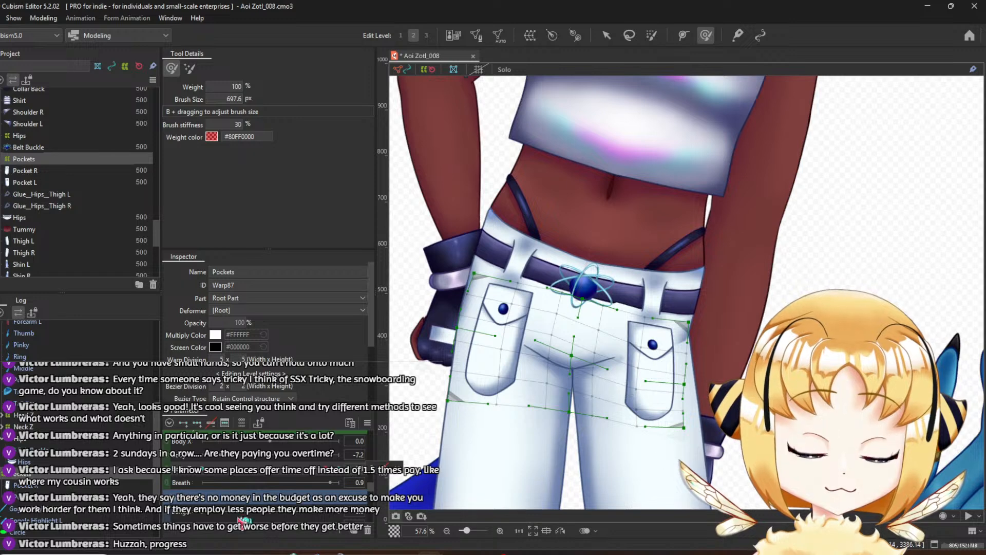
pyautogui.click(271, 469)
pyautogui.scroll(-2, 616, 430)
pyautogui.moveTo(616, 432); pyautogui.dragTo(622, 270)
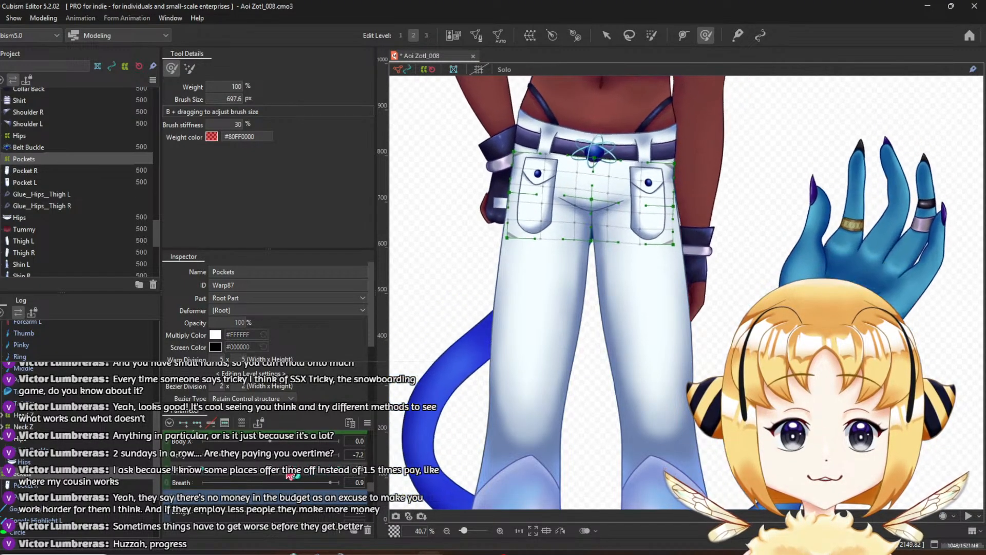
pyautogui.scroll(4, 760, 162)
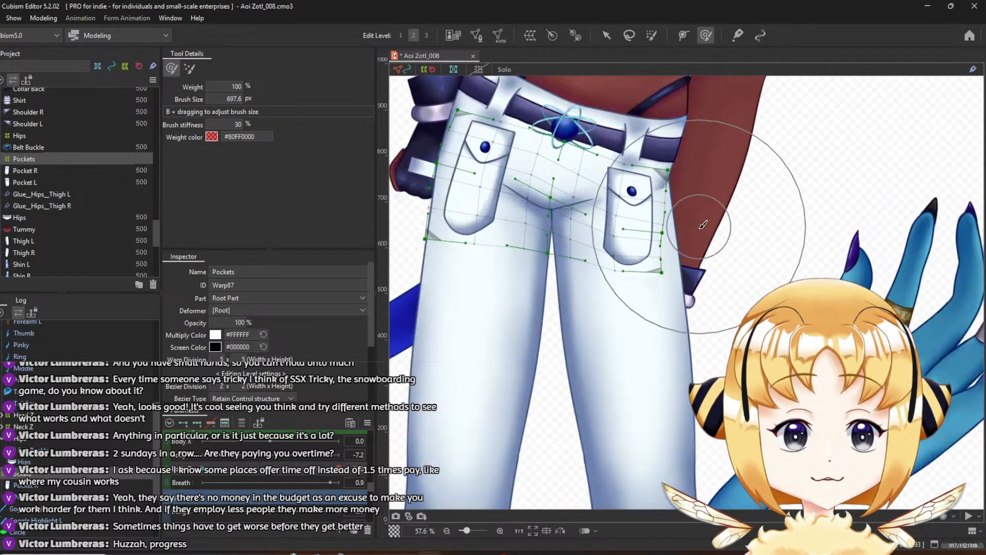
# Generate an automatic mesh for Pocket R with the Standard preset
pyautogui.click(607, 36)
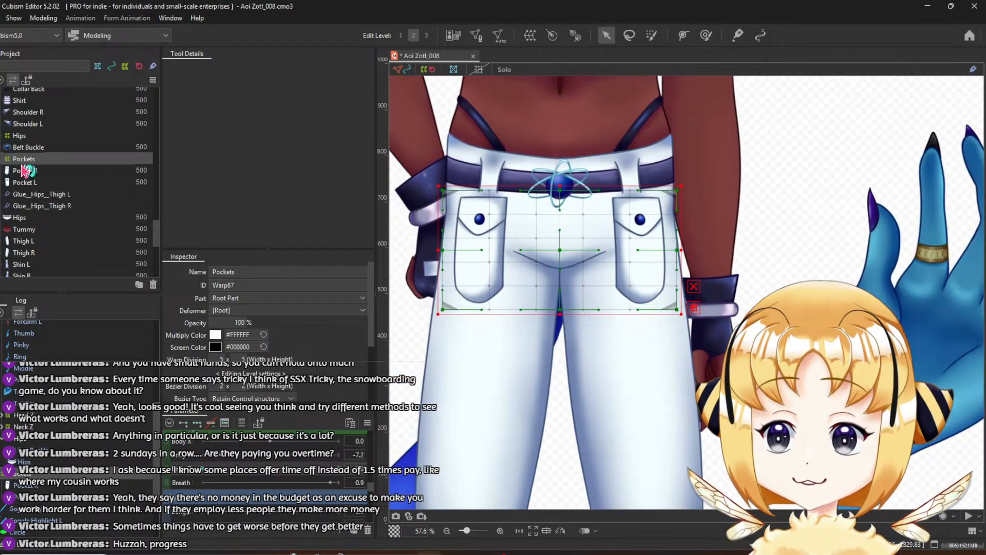
pyautogui.click(35, 171)
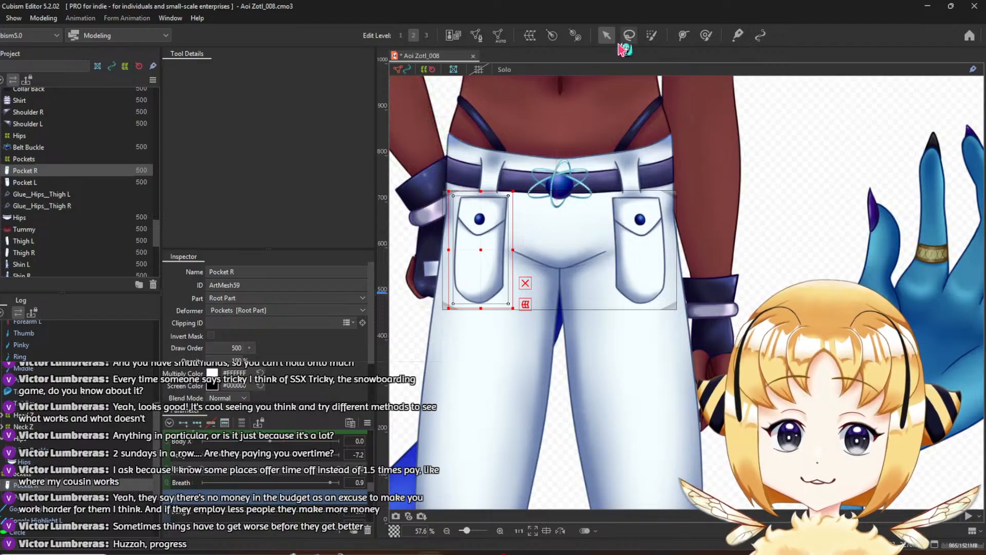
pyautogui.click(498, 35)
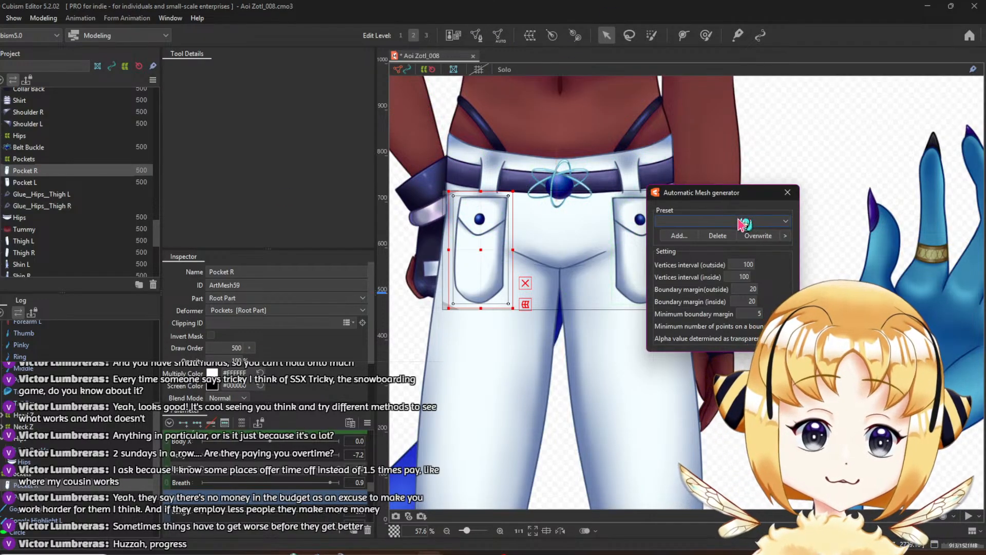
pyautogui.click(742, 224)
pyautogui.click(738, 233)
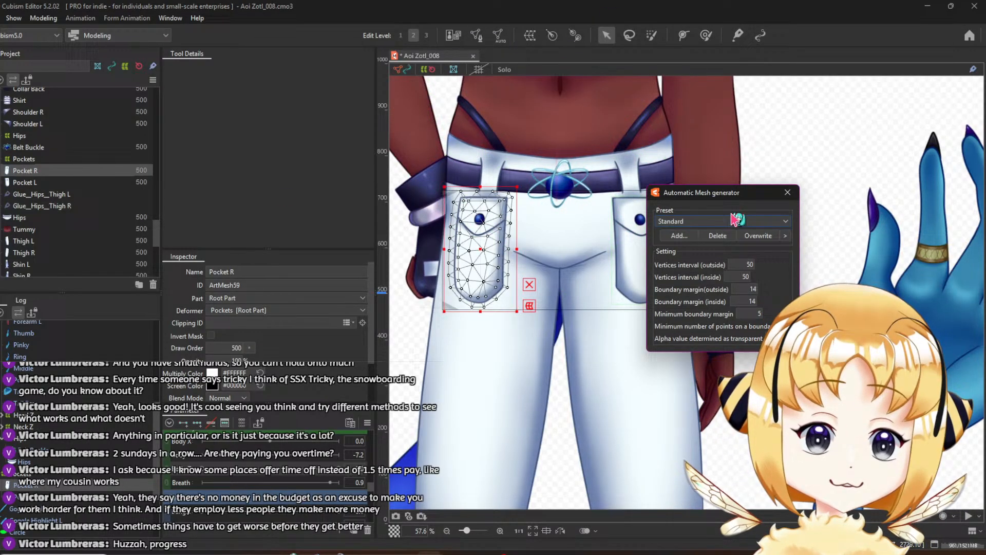
pyautogui.click(788, 193)
# Generate an automatic mesh for Pocket L with the same Standard preset
pyautogui.click(28, 183)
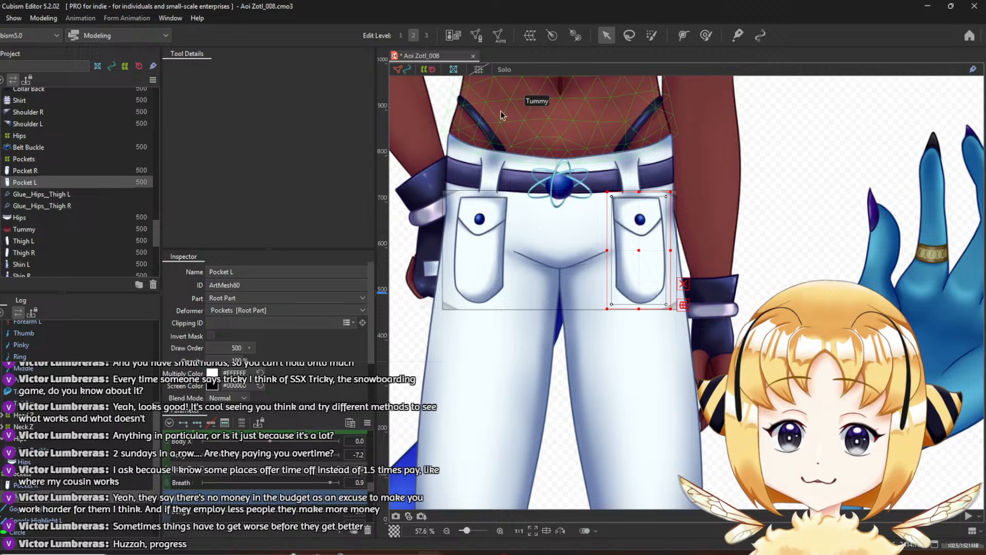
pyautogui.click(498, 35)
pyautogui.click(719, 221)
pyautogui.click(714, 233)
pyautogui.click(788, 193)
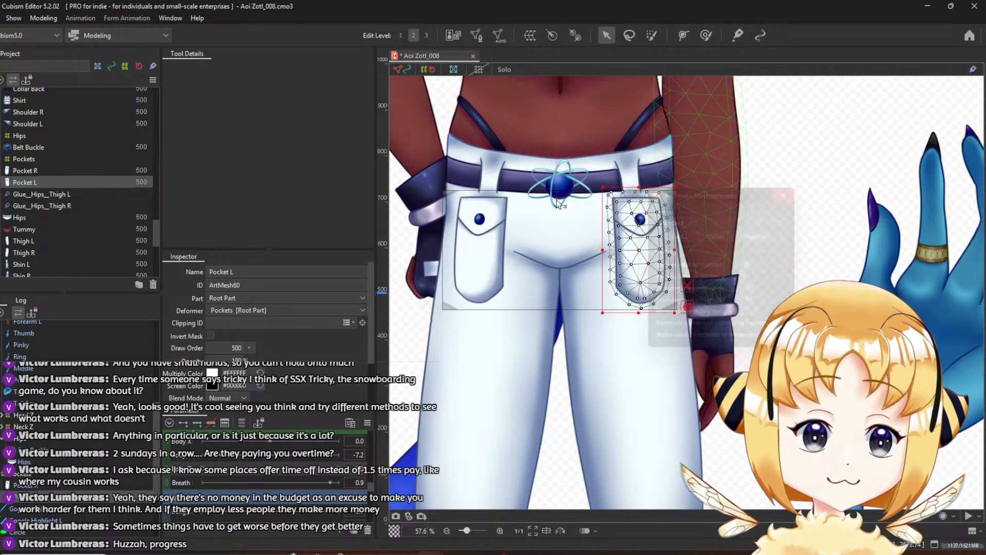
# Tilt Body Z fully to the positive side and shift the Pockets warp's outer-side, lower-centre and inner grid points around Pocket L
pyautogui.click(33, 160)
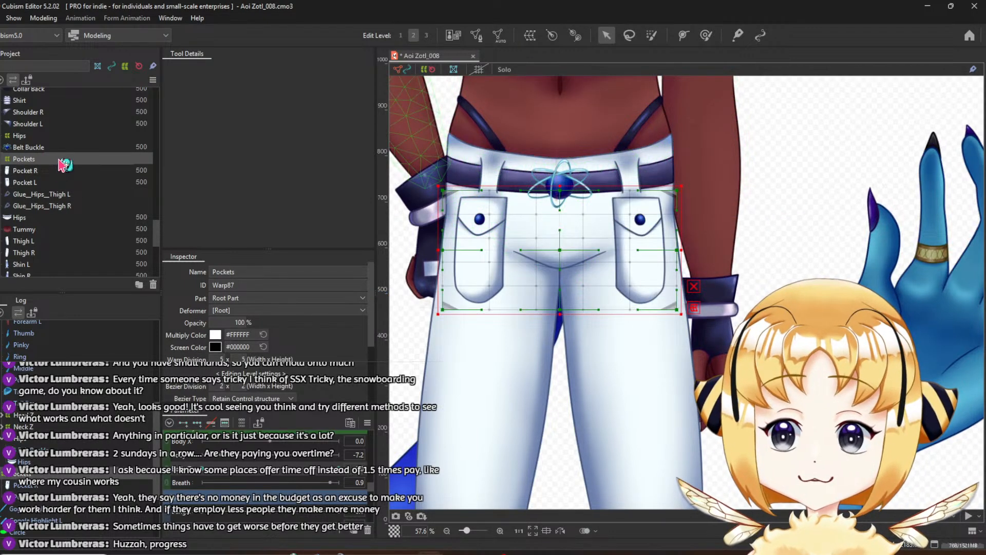
pyautogui.moveTo(269, 469); pyautogui.dragTo(418, 476)
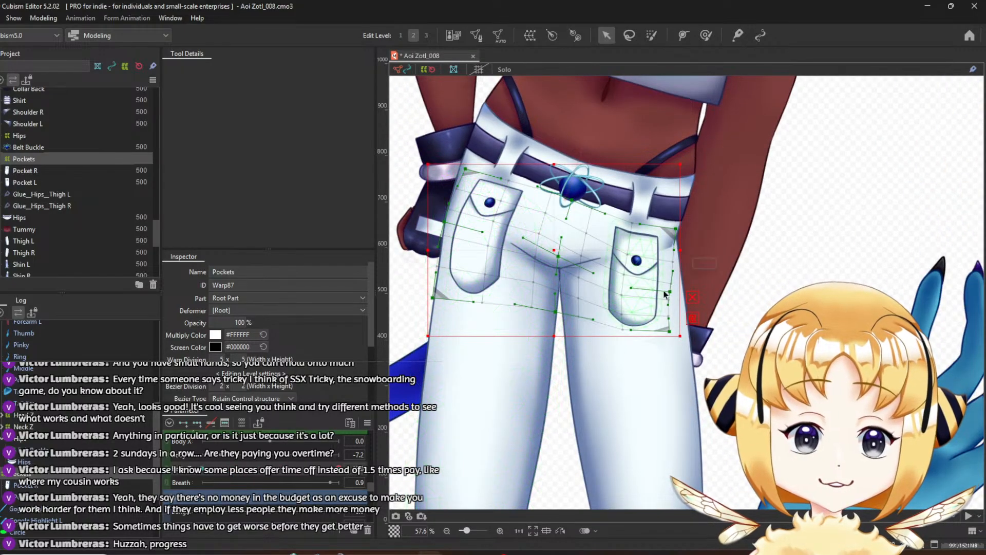
pyautogui.moveTo(669, 291); pyautogui.dragTo(662, 282)
pyautogui.moveTo(559, 315); pyautogui.dragTo(546, 318)
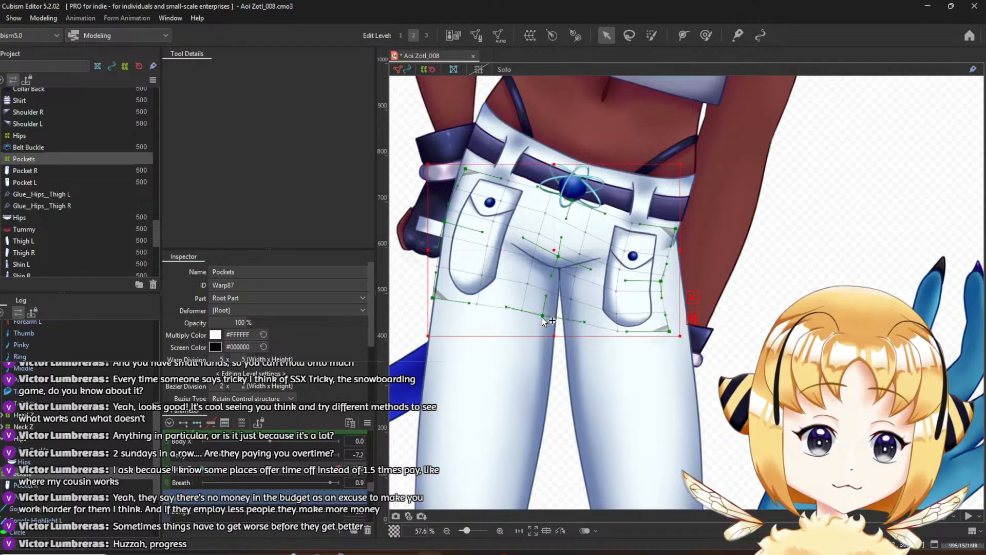
pyautogui.moveTo(619, 320); pyautogui.dragTo(620, 271)
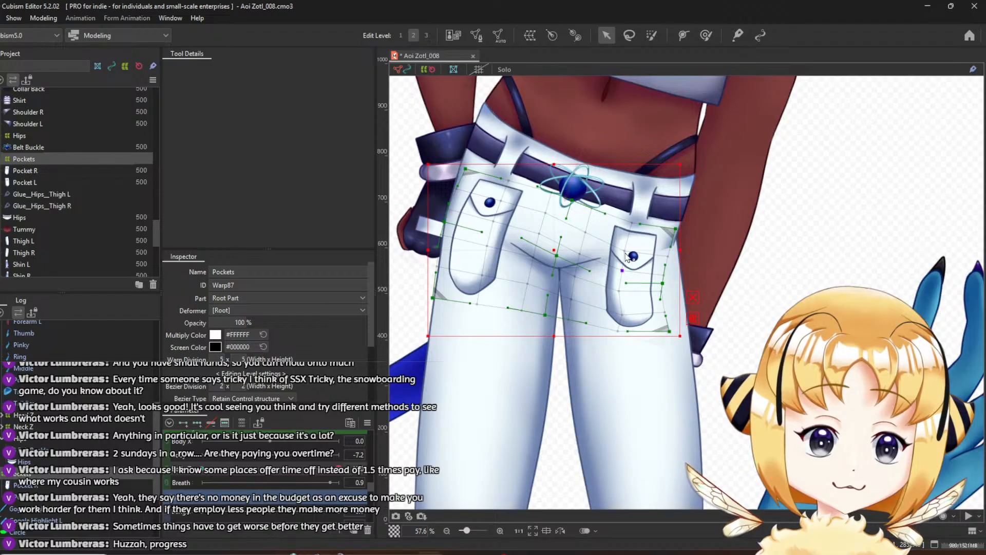
pyautogui.moveTo(640, 224); pyautogui.dragTo(632, 223)
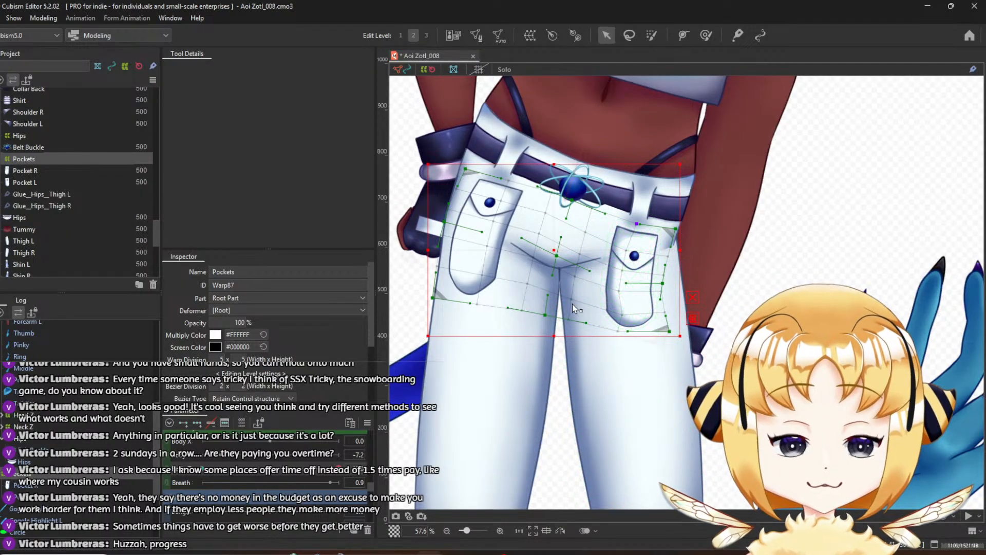
# Refine the Pockets warp points between the legs and along both long sides of Pocket L to straighten its outline
pyautogui.scroll(2, 626, 278)
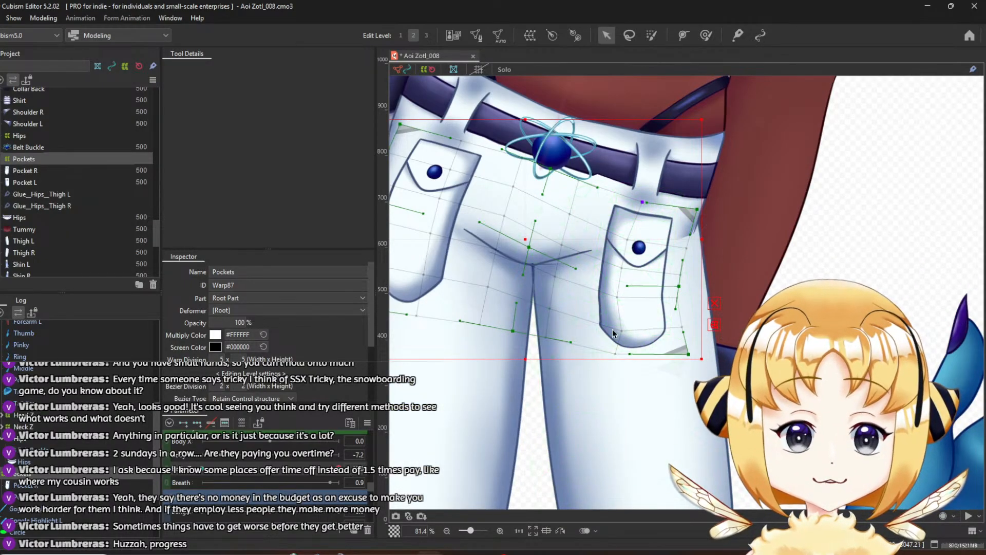
pyautogui.moveTo(543, 314); pyautogui.dragTo(546, 317)
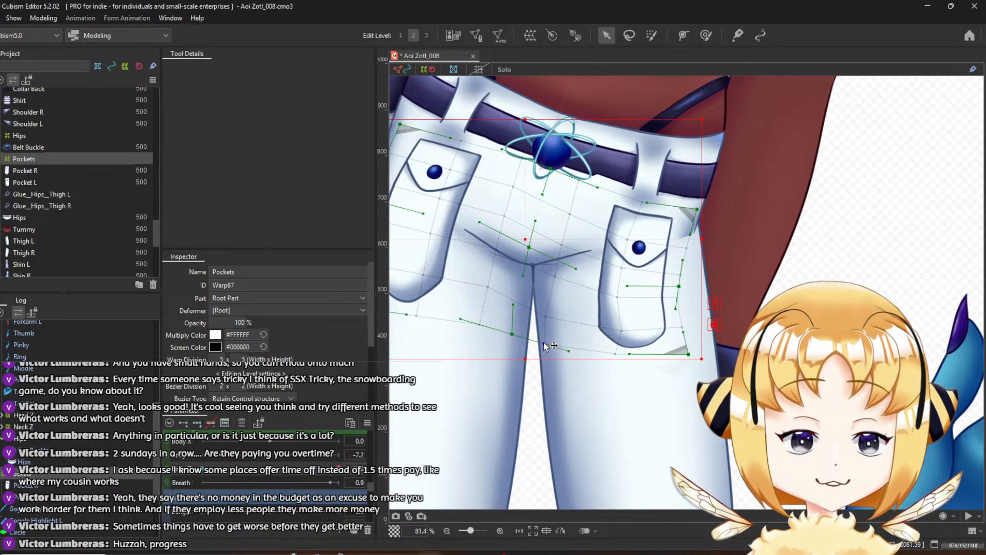
pyautogui.moveTo(622, 326); pyautogui.dragTo(616, 324)
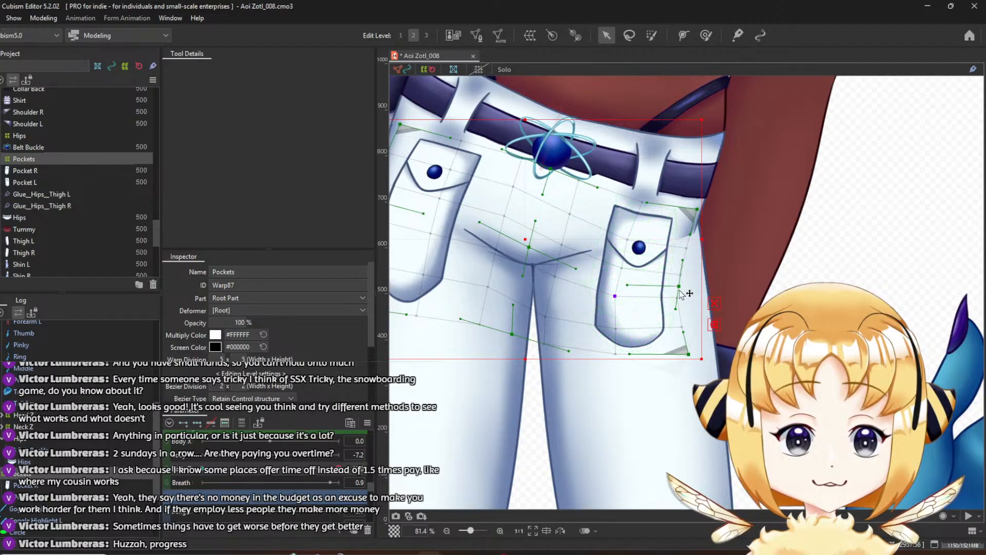
pyautogui.moveTo(676, 297); pyautogui.dragTo(675, 275)
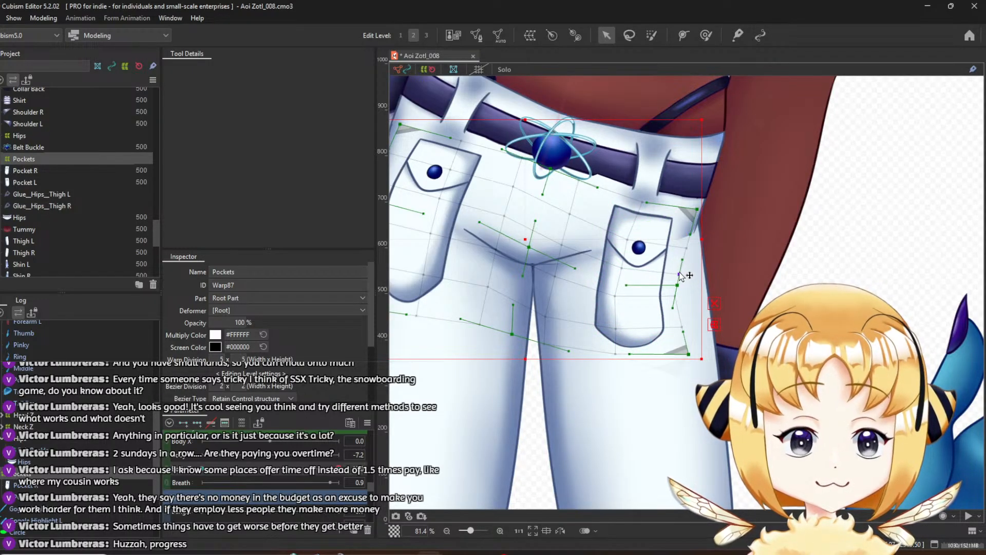
# Alternate Body Z between 0 and 10 to compare the pockets' shape in the neutral and tilted poses
pyautogui.moveTo(271, 469); pyautogui.dragTo(388, 492)
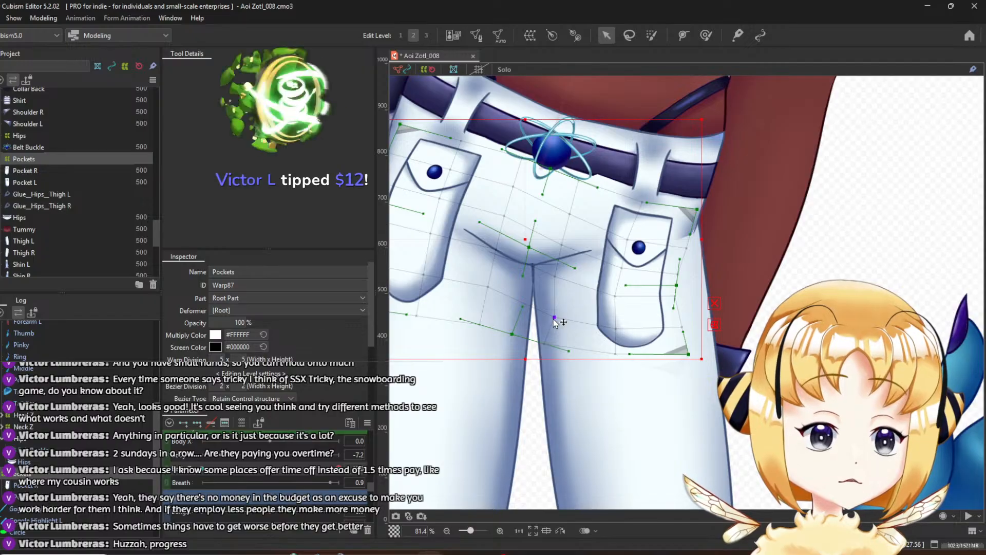
pyautogui.scroll(-3, 555, 322)
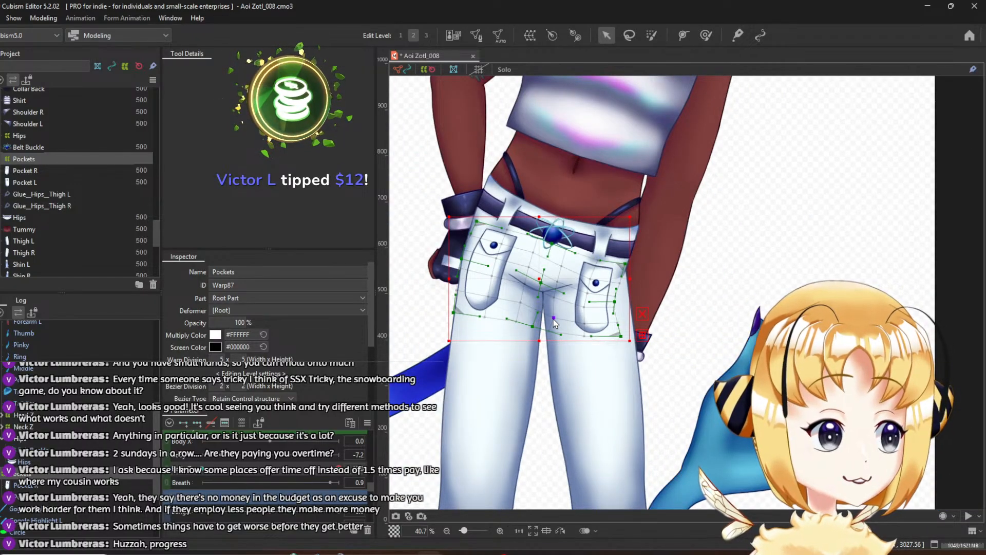
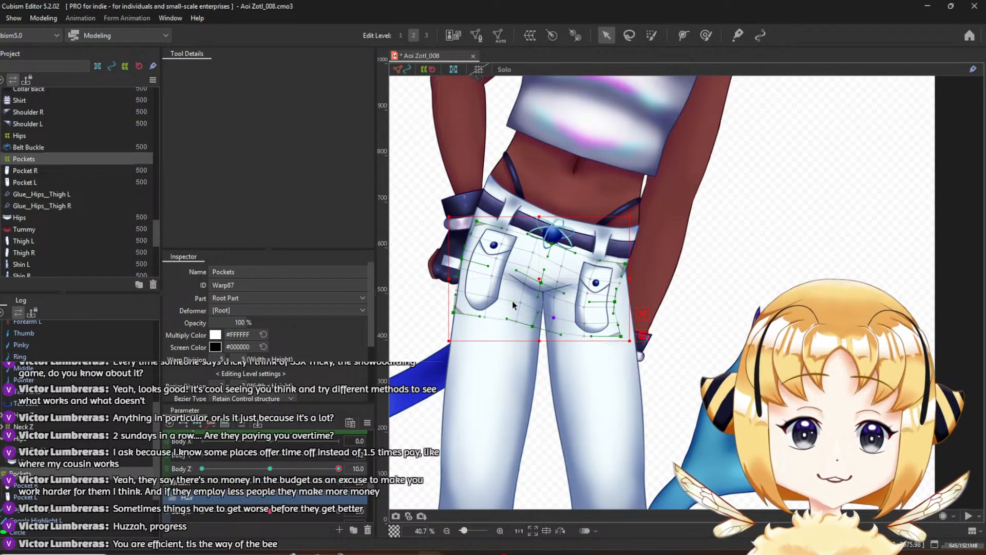
pyautogui.scroll(2, 624, 302)
pyautogui.moveTo(270, 468); pyautogui.dragTo(350, 471)
pyautogui.click(271, 468)
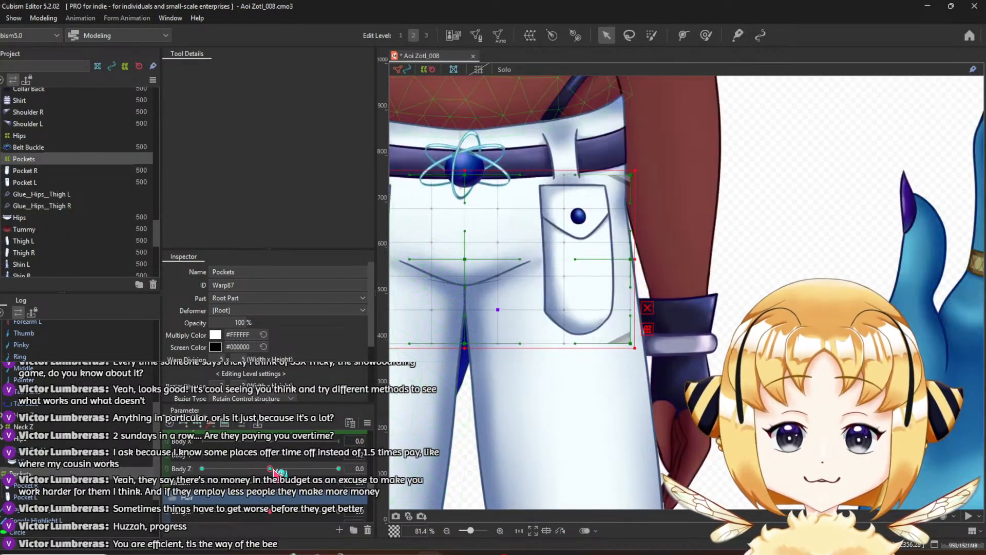
pyautogui.scroll(-2, 495, 371)
pyautogui.moveTo(538, 363); pyautogui.dragTo(690, 349)
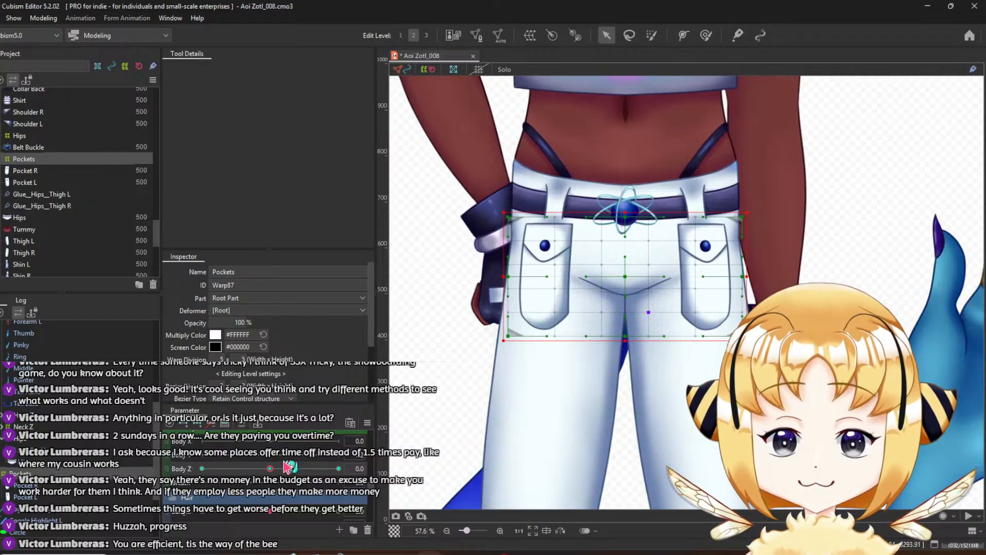
pyautogui.moveTo(270, 468); pyautogui.dragTo(350, 470)
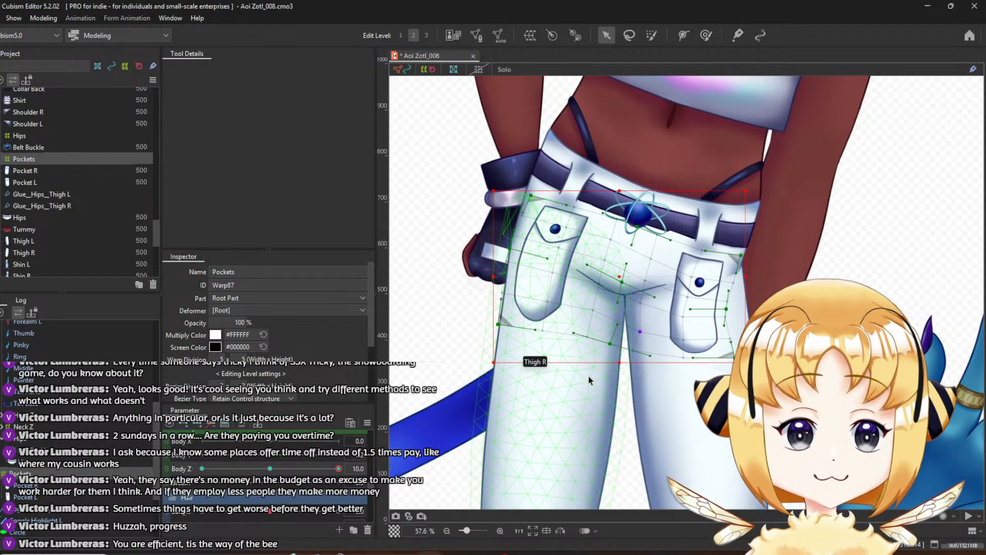
pyautogui.click(271, 469)
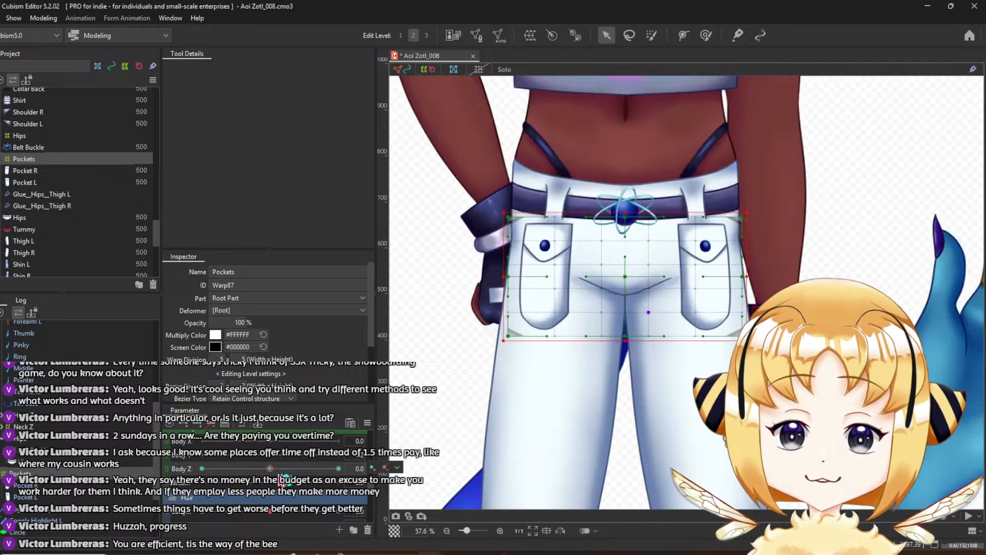
# With Body Z at 10, adjust the Pockets warp's lower-centre curve and the inner grid points beside Pocket L
pyautogui.moveTo(271, 469); pyautogui.dragTo(339, 469)
pyautogui.scroll(2, 711, 336)
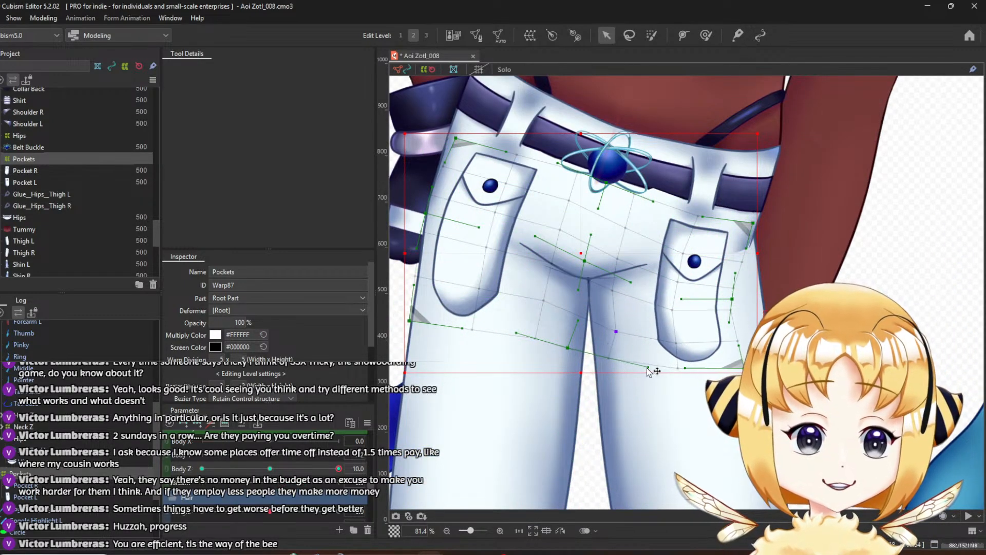
pyautogui.moveTo(648, 367); pyautogui.dragTo(650, 368)
pyautogui.moveTo(610, 291); pyautogui.dragTo(616, 294)
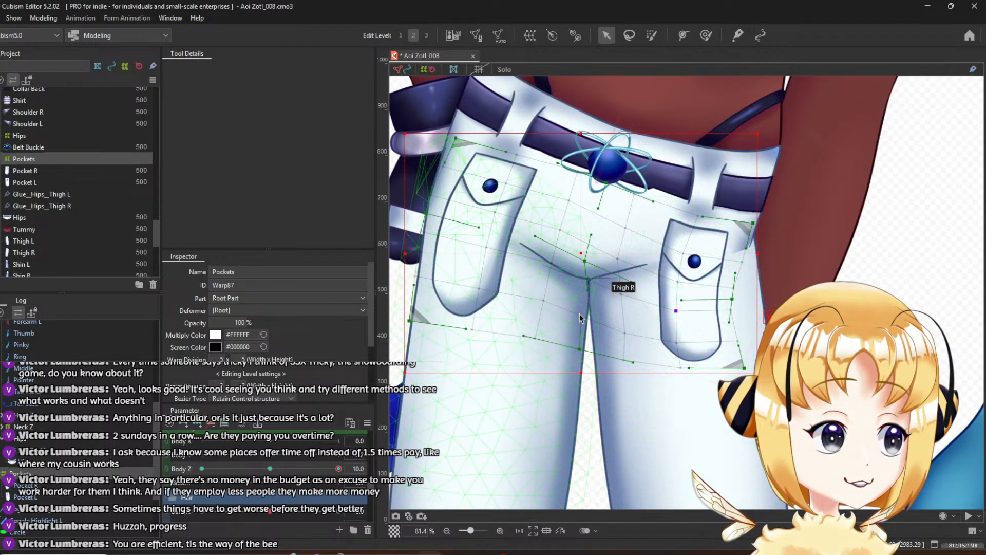
# Lower the Pockets warp's upper outer corner beside Pocket L, reshape the upper-edge and inner points, and test the Body Z tilt
pyautogui.scroll(-3, 596, 325)
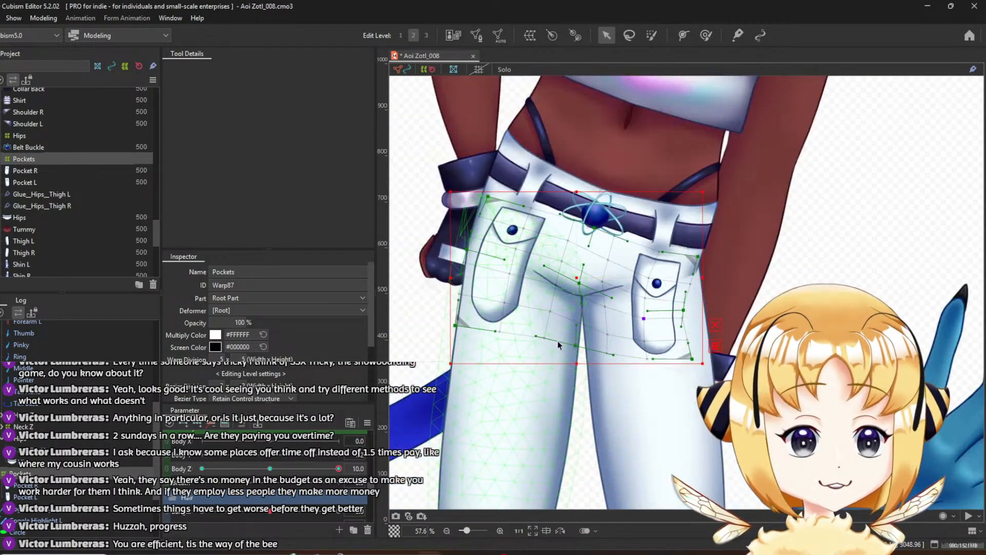
pyautogui.scroll(5, 701, 255)
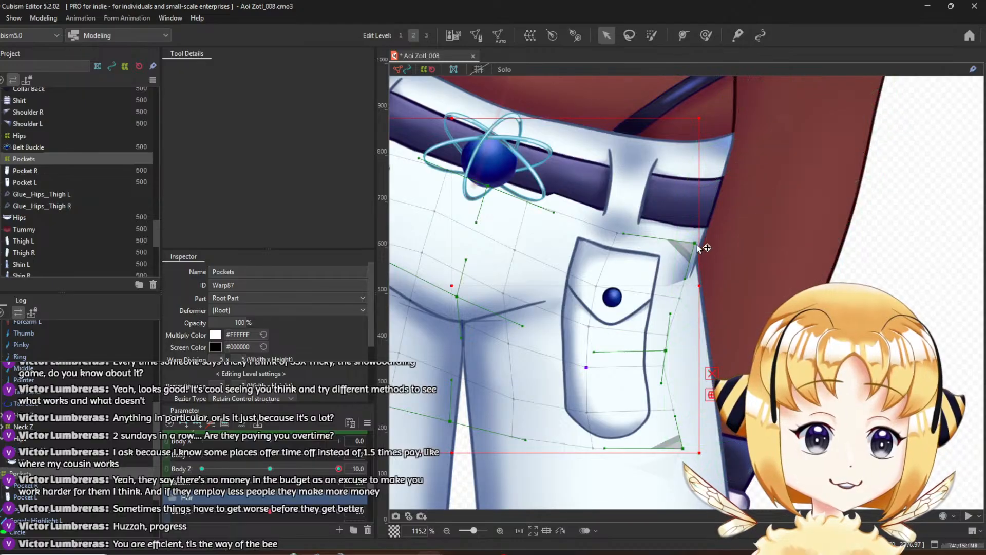
pyautogui.moveTo(698, 257); pyautogui.dragTo(693, 258)
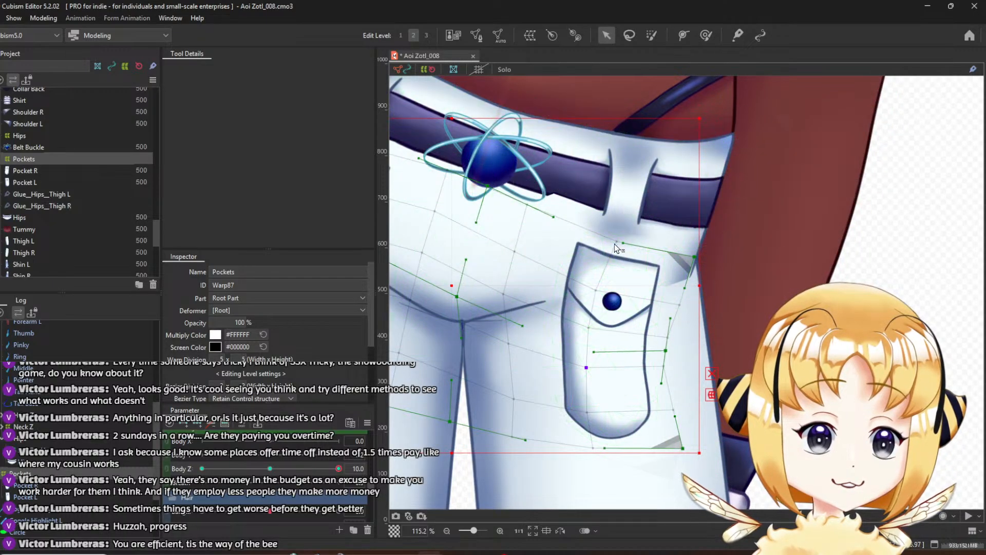
pyautogui.moveTo(617, 242); pyautogui.dragTo(627, 238)
pyautogui.moveTo(534, 206); pyautogui.dragTo(548, 210)
pyautogui.moveTo(516, 255); pyautogui.dragTo(518, 300)
pyautogui.scroll(-3, 523, 306)
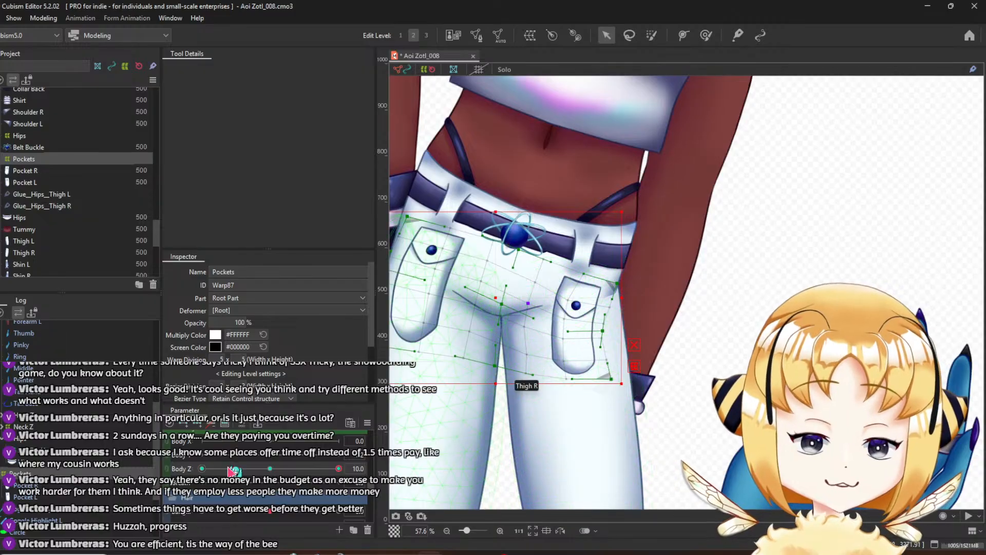
pyautogui.moveTo(271, 469); pyautogui.dragTo(338, 468)
# Brush-select the Pocket L half of the Pockets warp at 11% weight and 336.8 px, and stretch it slightly outward
pyautogui.scroll(-3, 575, 348)
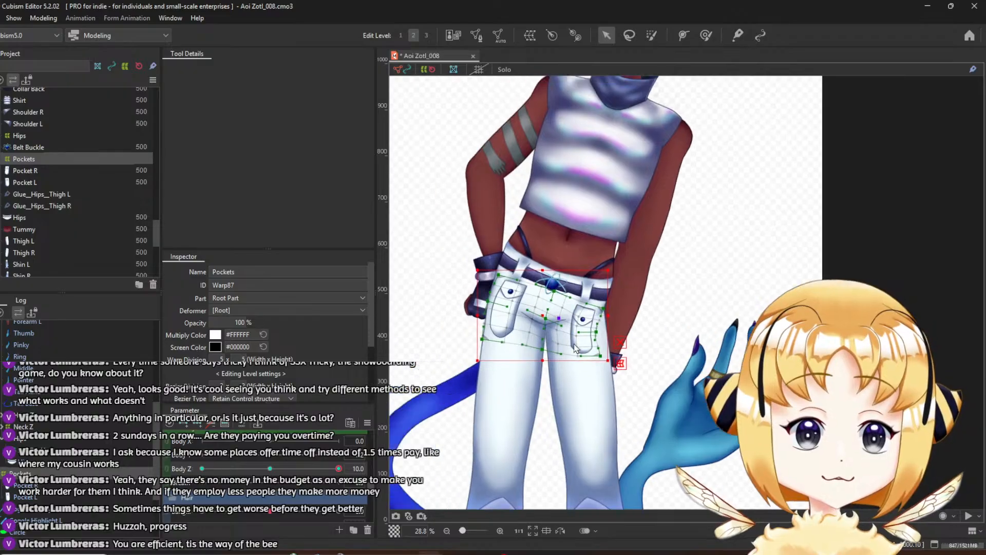
pyautogui.scroll(3, 574, 345)
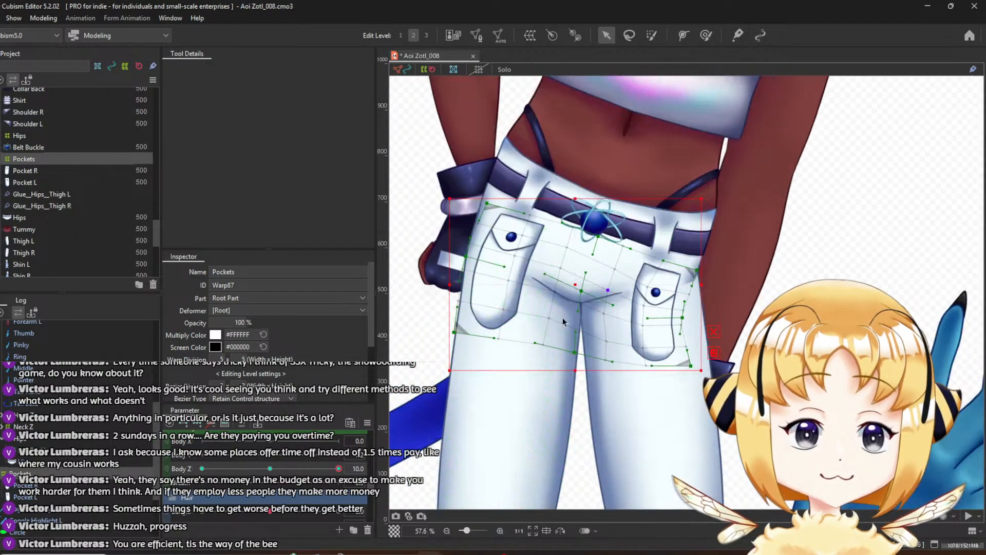
pyautogui.click(651, 35)
pyautogui.moveTo(658, 341)
pyautogui.mouseDown()
pyautogui.moveTo(682, 296)
pyautogui.moveTo(663, 267)
pyautogui.moveTo(672, 246)
pyautogui.moveTo(617, 288)
pyautogui.moveTo(611, 267)
pyautogui.moveTo(636, 335)
pyautogui.mouseUp()
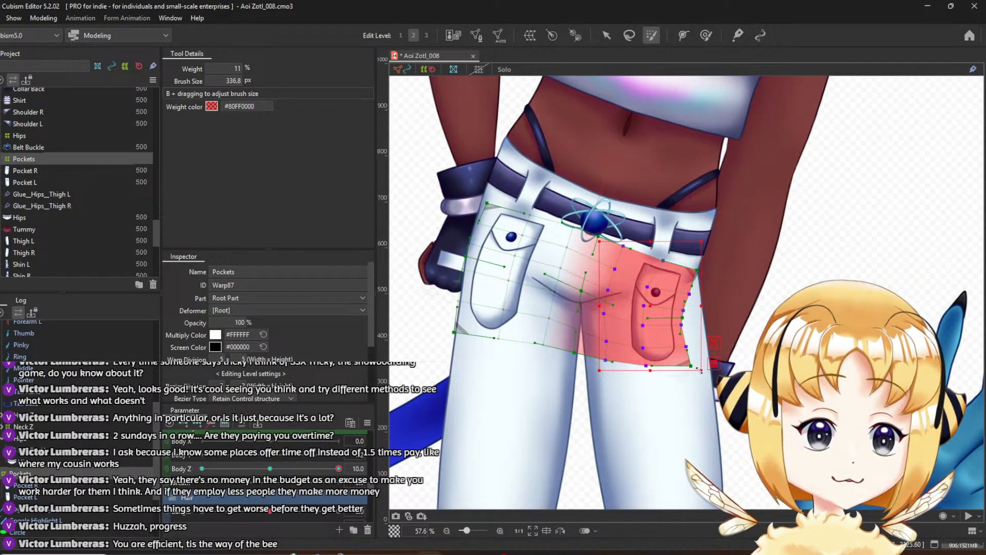
pyautogui.moveTo(697, 369); pyautogui.dragTo(702, 370)
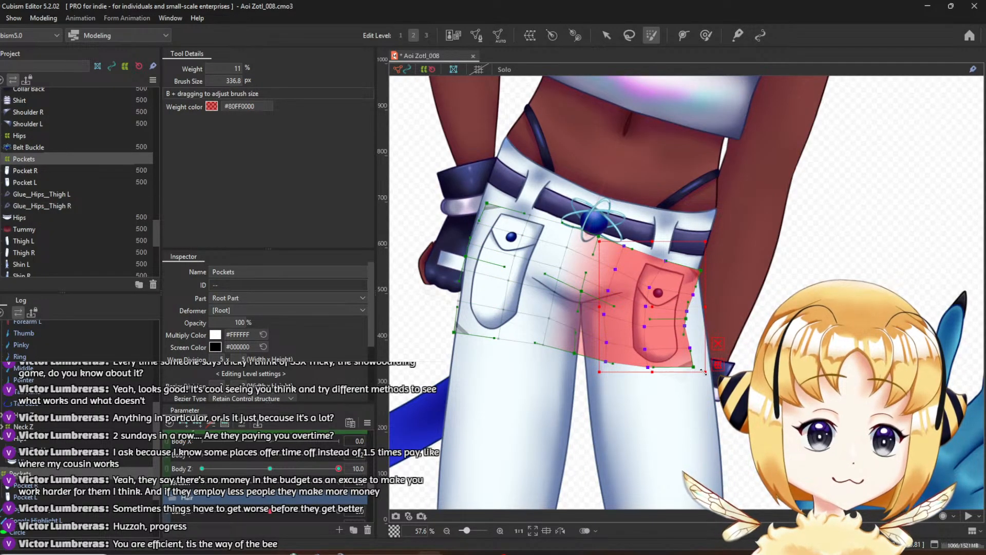
# With Body Z at 10, nudge the Pockets warp's lower edge below Pocket R upward using the deform brush at 100% weight and 697.6 px
pyautogui.moveTo(271, 472); pyautogui.dragTo(373, 479)
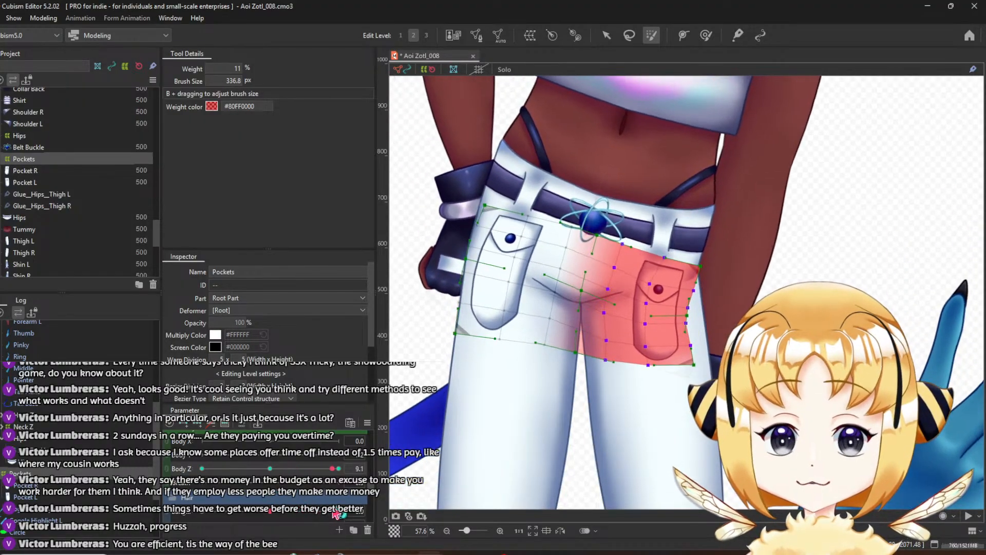
pyautogui.click(386, 468)
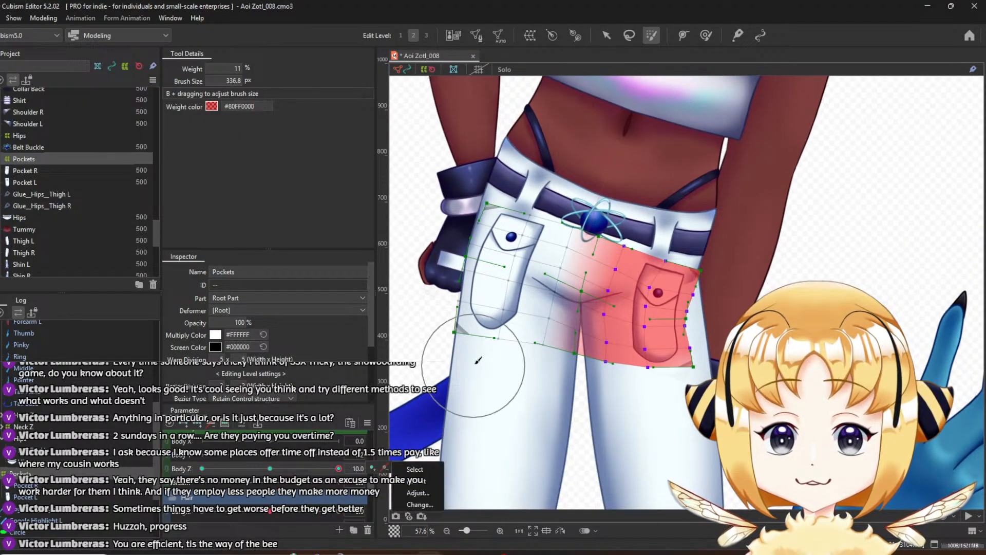
pyautogui.click(707, 35)
pyautogui.moveTo(476, 393); pyautogui.dragTo(476, 384)
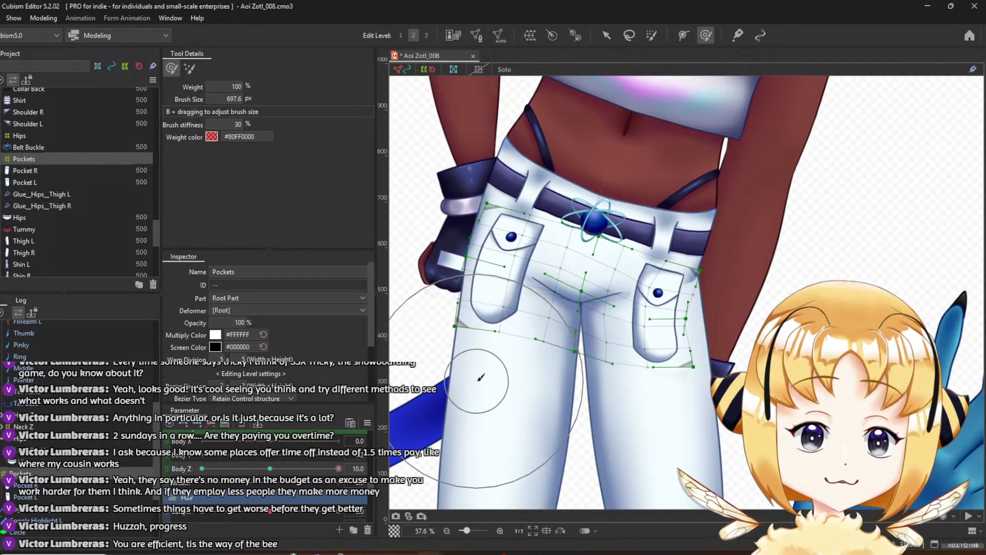
pyautogui.moveTo(417, 245)
pyautogui.mouseDown()
pyautogui.moveTo(408, 240)
pyautogui.moveTo(419, 236)
pyautogui.mouseUp()
pyautogui.scroll(-2, 420, 236)
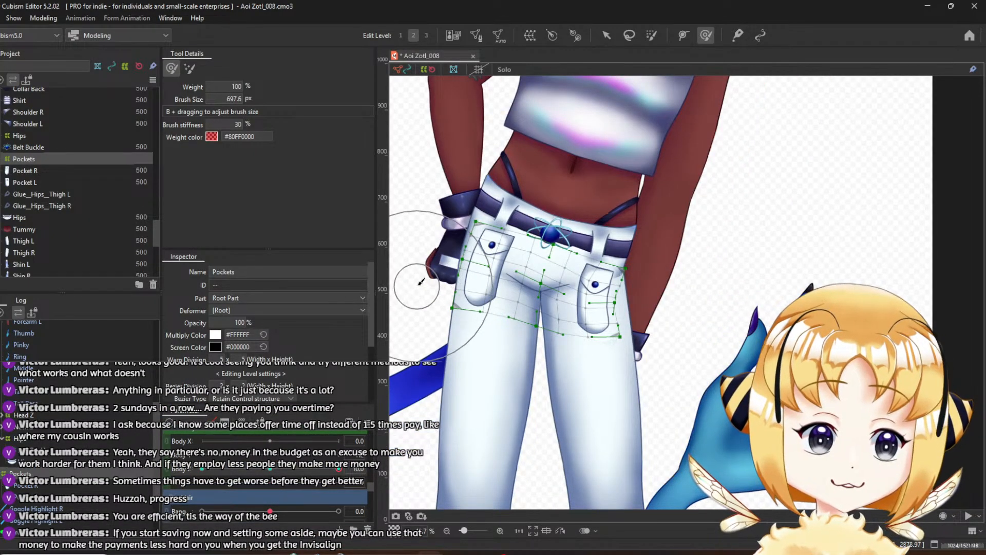
# Sweep Body Z between 0 and 10, and push the Pocket L side of the Pockets warp slightly upward with the deform brush
pyautogui.moveTo(271, 469); pyautogui.dragTo(351, 467)
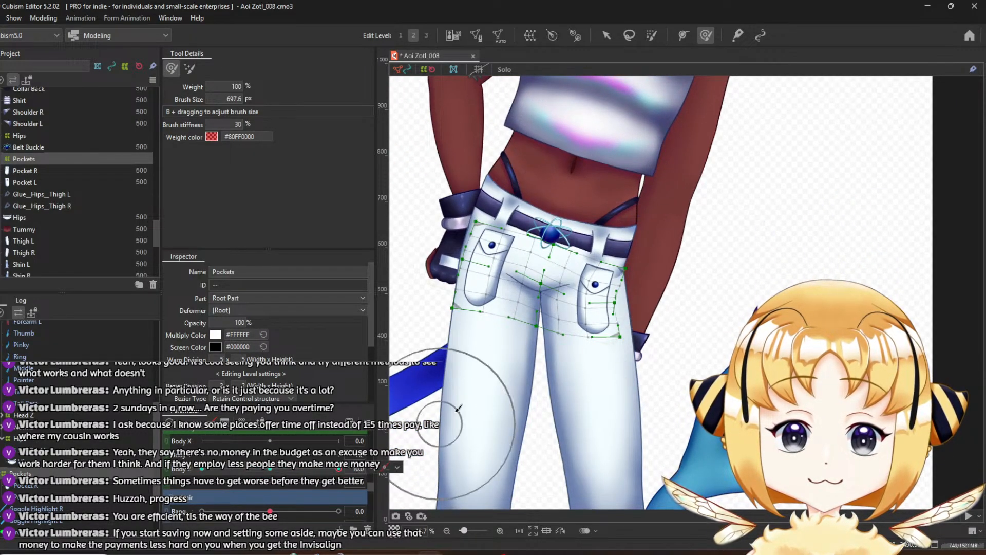
pyautogui.click(278, 471)
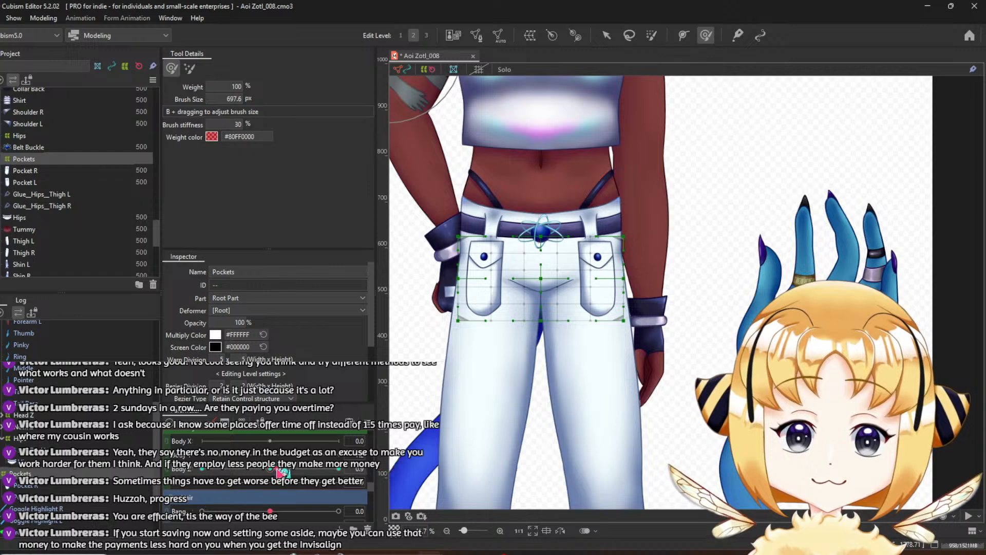
pyautogui.moveTo(280, 471); pyautogui.dragTo(339, 469)
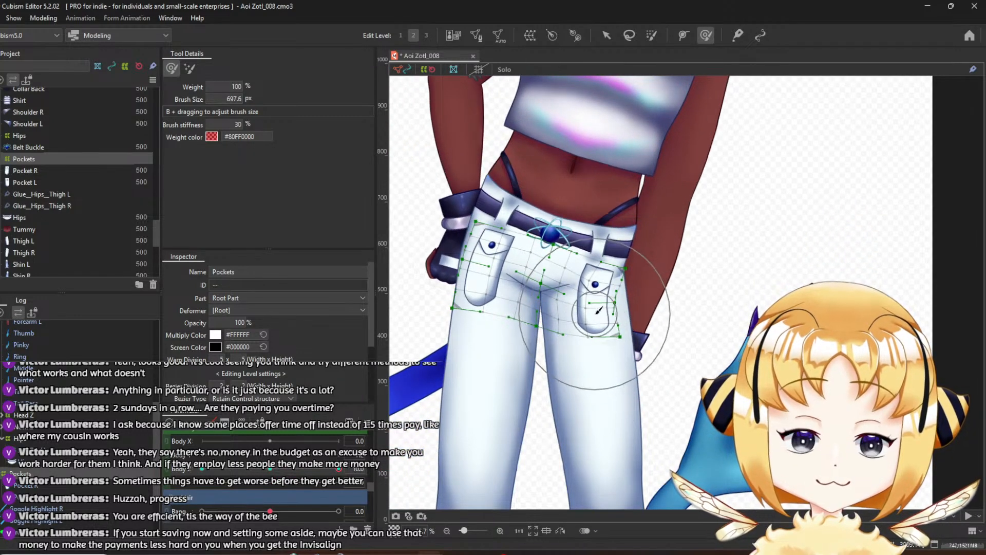
pyautogui.moveTo(599, 310); pyautogui.dragTo(597, 308)
pyautogui.moveTo(617, 236); pyautogui.dragTo(618, 225)
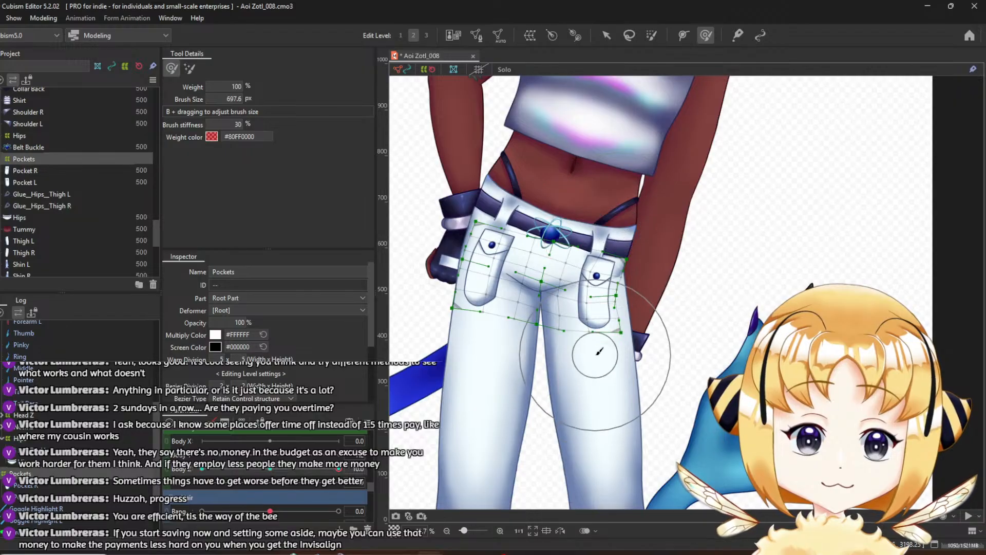
pyautogui.moveTo(595, 354); pyautogui.dragTo(597, 356)
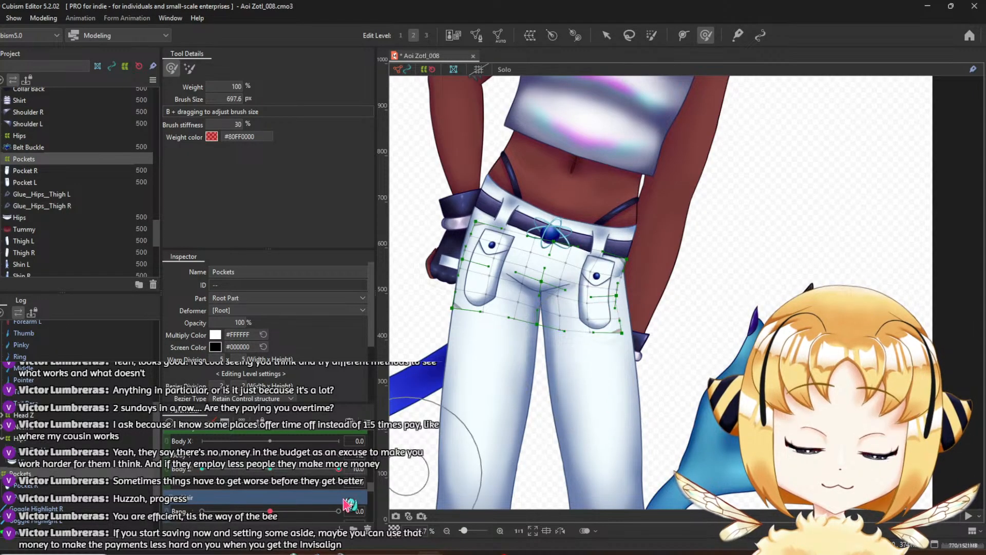
# Brush-select the Pocket R half of the Pockets warp at 11% weight and 336.8 px, and shift it slightly upward with a small rotation
pyautogui.scroll(-2, 531, 372)
pyautogui.scroll(2, 596, 268)
pyautogui.moveTo(583, 244); pyautogui.dragTo(577, 252)
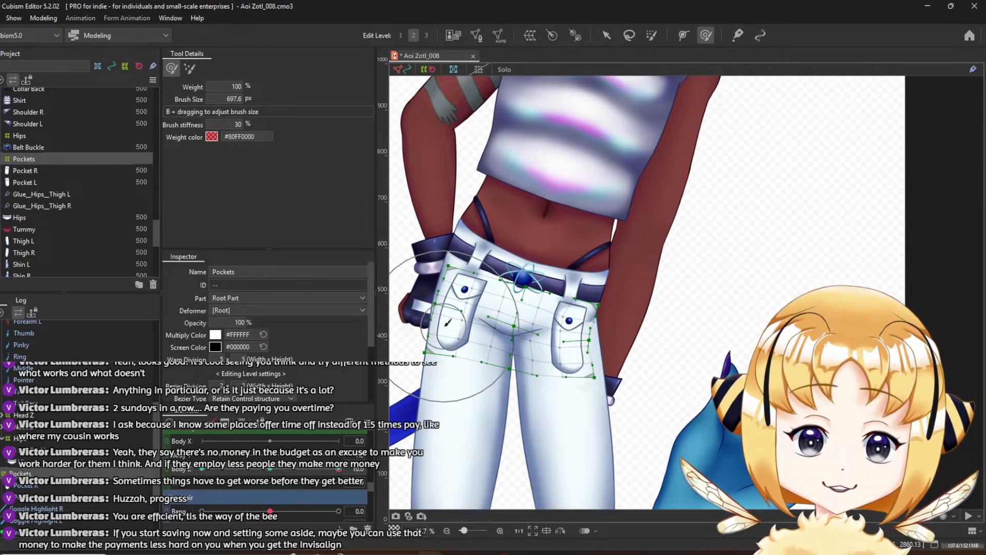
pyautogui.click(651, 35)
pyautogui.moveTo(448, 338)
pyautogui.mouseDown()
pyautogui.moveTo(458, 289)
pyautogui.moveTo(478, 328)
pyautogui.moveTo(493, 308)
pyautogui.moveTo(483, 350)
pyautogui.moveTo(489, 284)
pyautogui.moveTo(472, 359)
pyautogui.mouseUp()
pyautogui.moveTo(443, 324)
pyautogui.mouseDown()
pyautogui.moveTo(455, 294)
pyautogui.moveTo(435, 362)
pyautogui.moveTo(467, 311)
pyautogui.mouseUp()
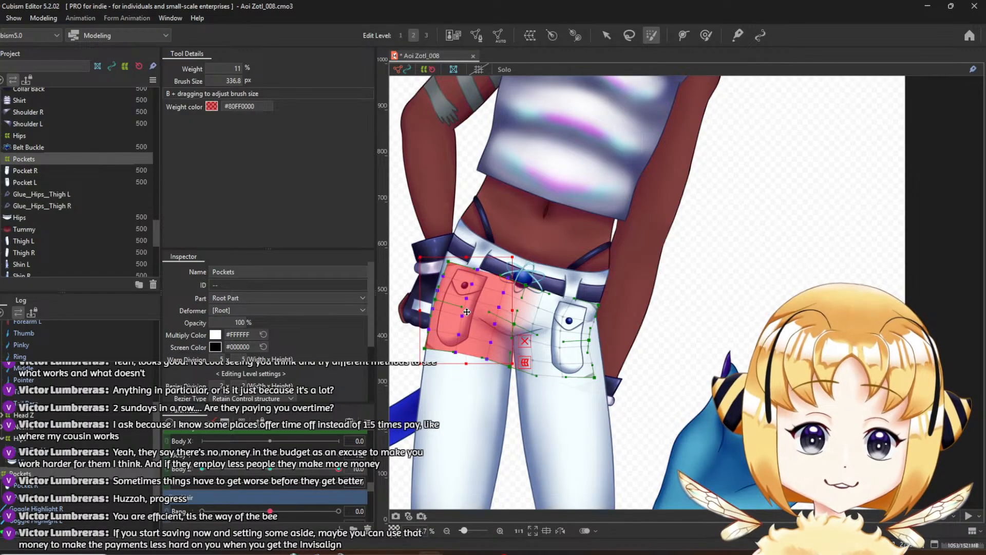
pyautogui.moveTo(516, 252); pyautogui.dragTo(520, 255)
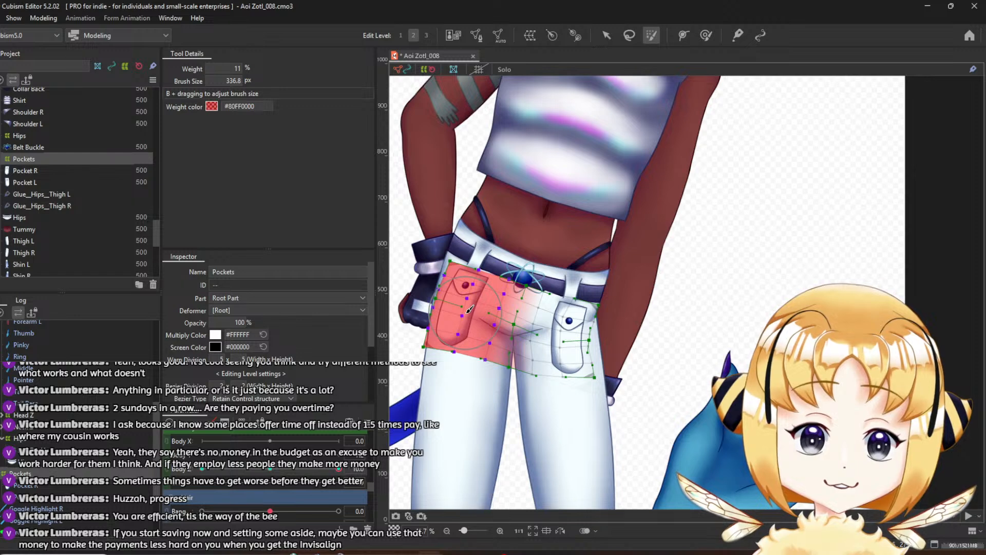
pyautogui.moveTo(468, 310); pyautogui.dragTo(468, 308)
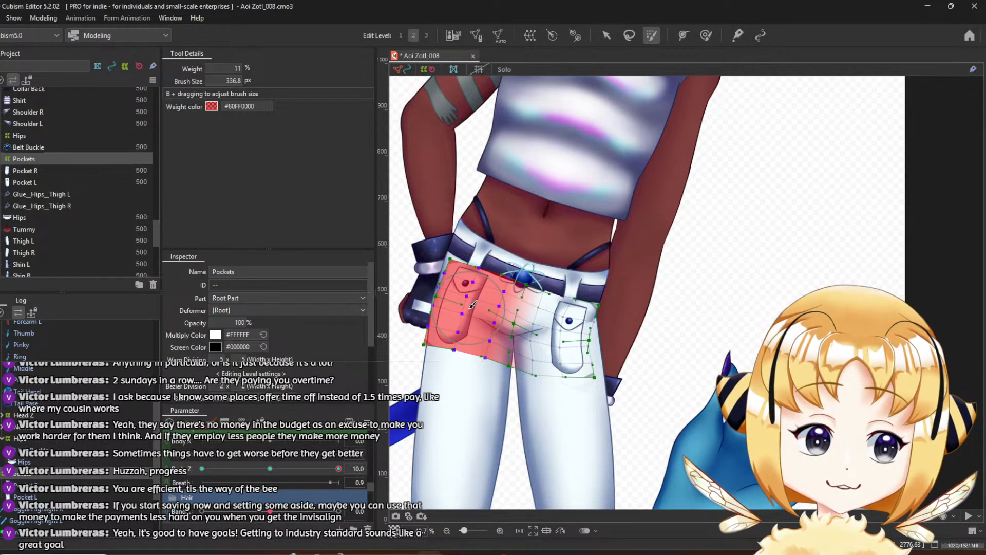
# Deselect the Pockets warp and sweep Body Z from 0 to 10 to check how the pockets follow the hips
pyautogui.scroll(-1, 505, 305)
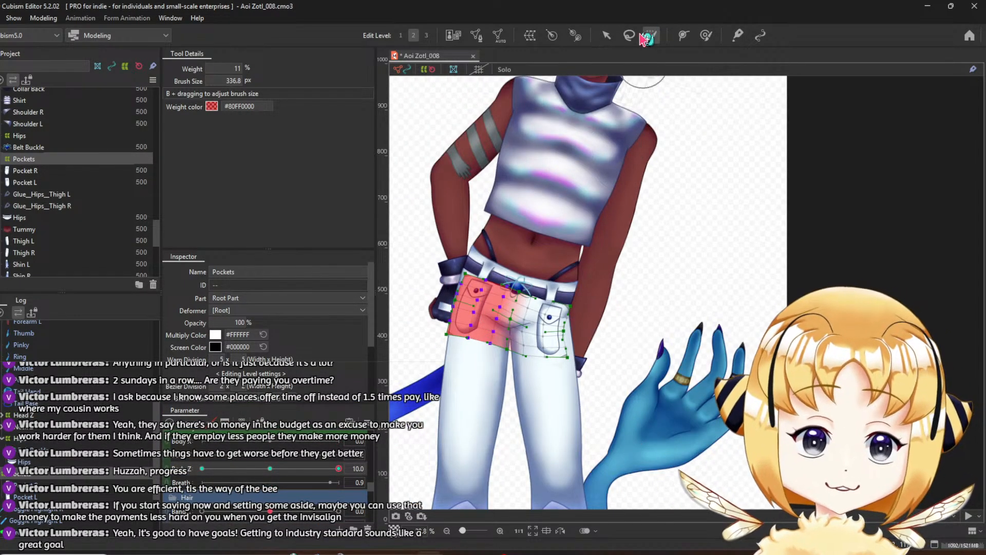
pyautogui.click(607, 36)
pyautogui.click(728, 259)
pyautogui.scroll(3, 500, 327)
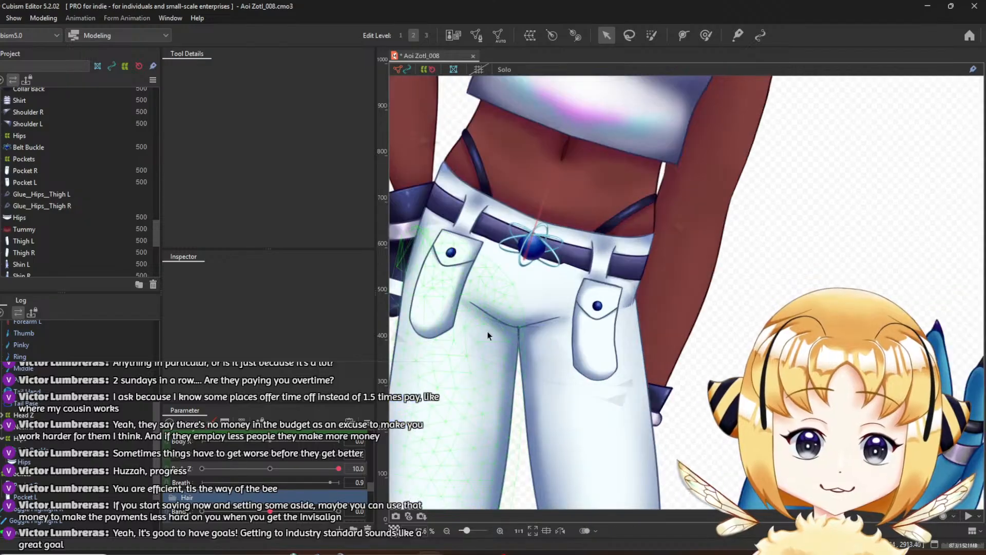
pyautogui.moveTo(488, 335); pyautogui.dragTo(513, 326)
pyautogui.moveTo(272, 470); pyautogui.dragTo(364, 468)
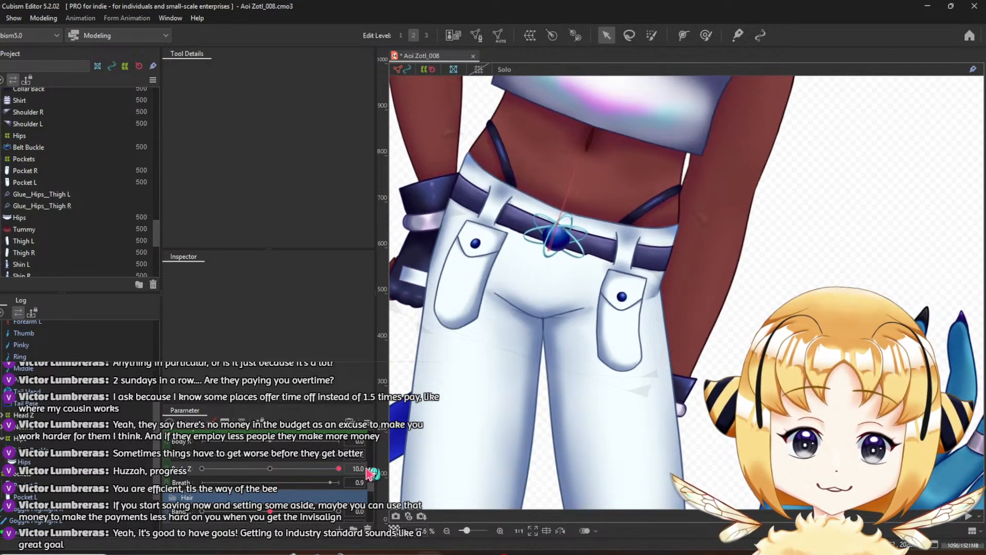
# Reflect the Pockets warp's Body Z 10 pose onto the opposite tilt and inspect the mirrored pockets at Body Z -10
pyautogui.click(35, 159)
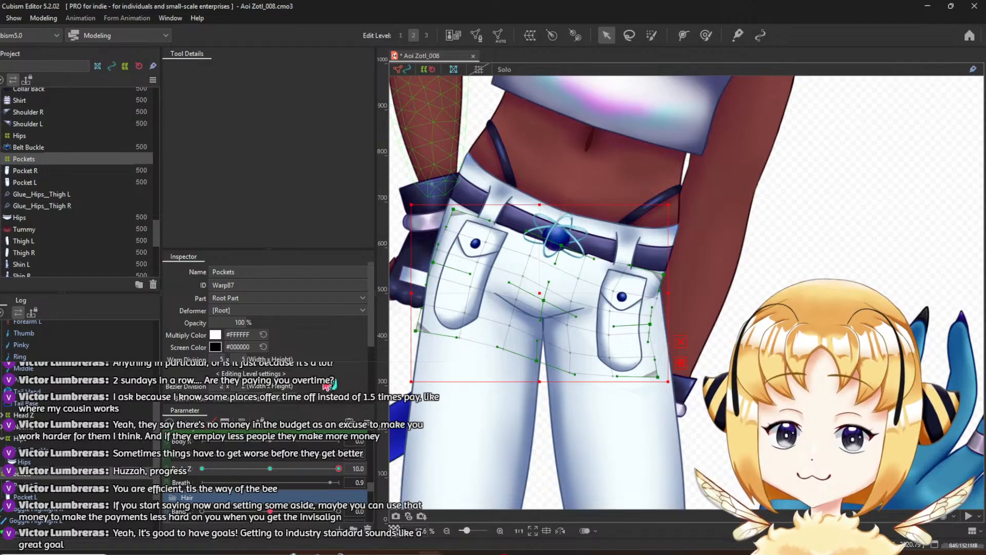
pyautogui.scroll(1, 591, 300)
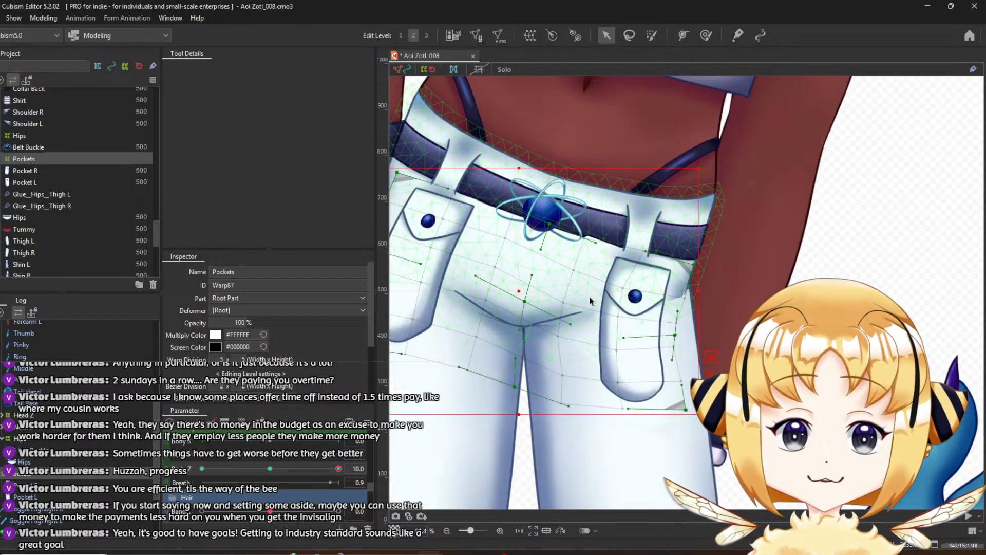
pyautogui.scroll(-2, 590, 301)
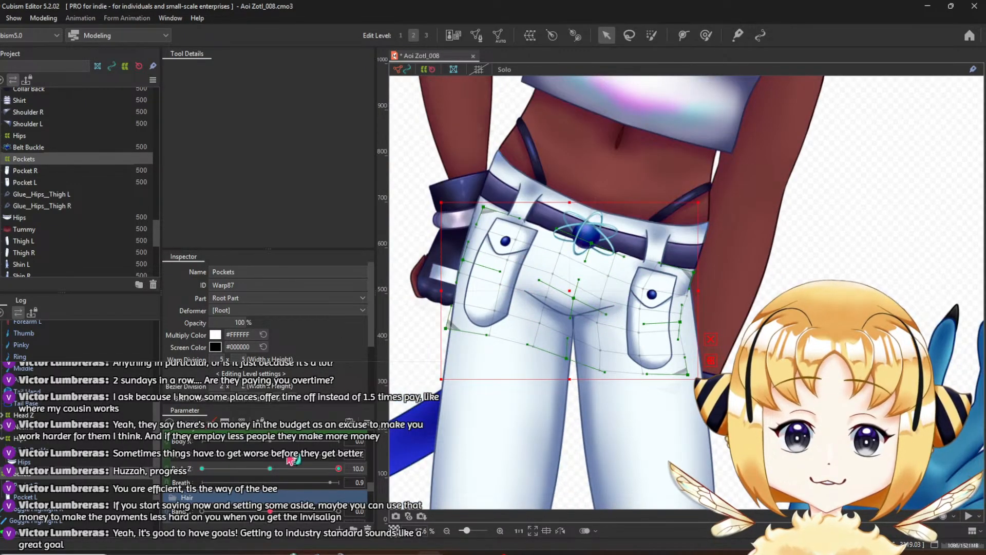
pyautogui.click(366, 425)
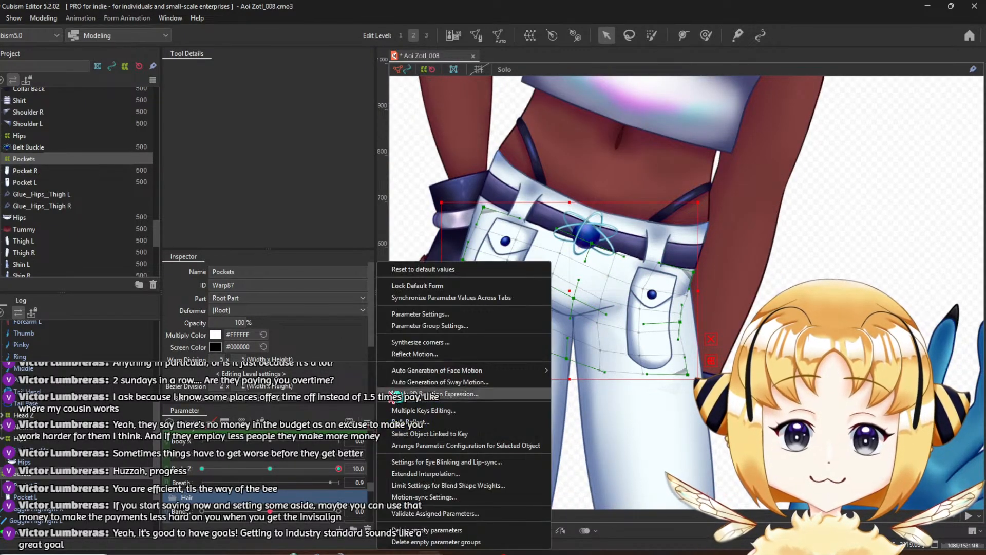
pyautogui.click(440, 359)
pyautogui.click(455, 383)
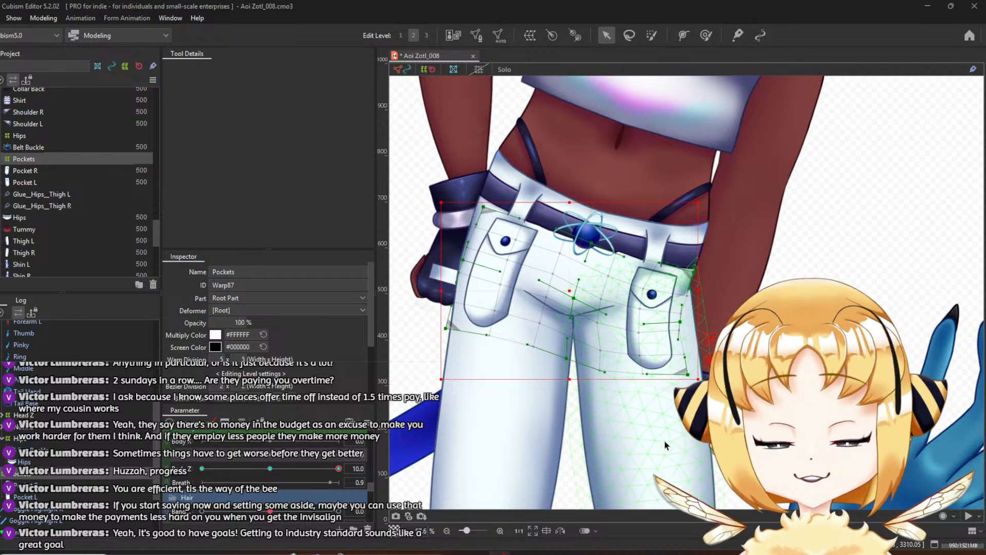
pyautogui.moveTo(334, 475); pyautogui.dragTo(203, 468)
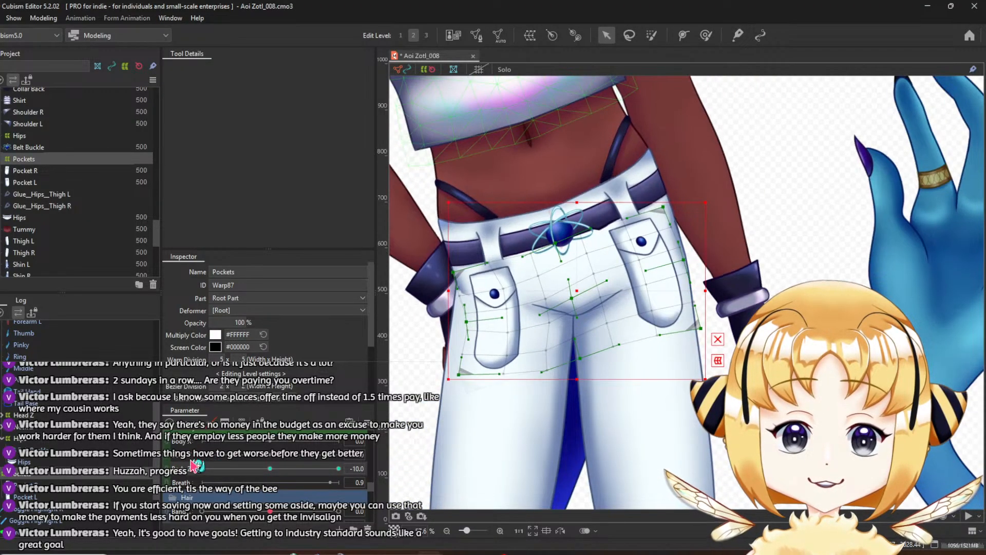
pyautogui.scroll(-3, 529, 409)
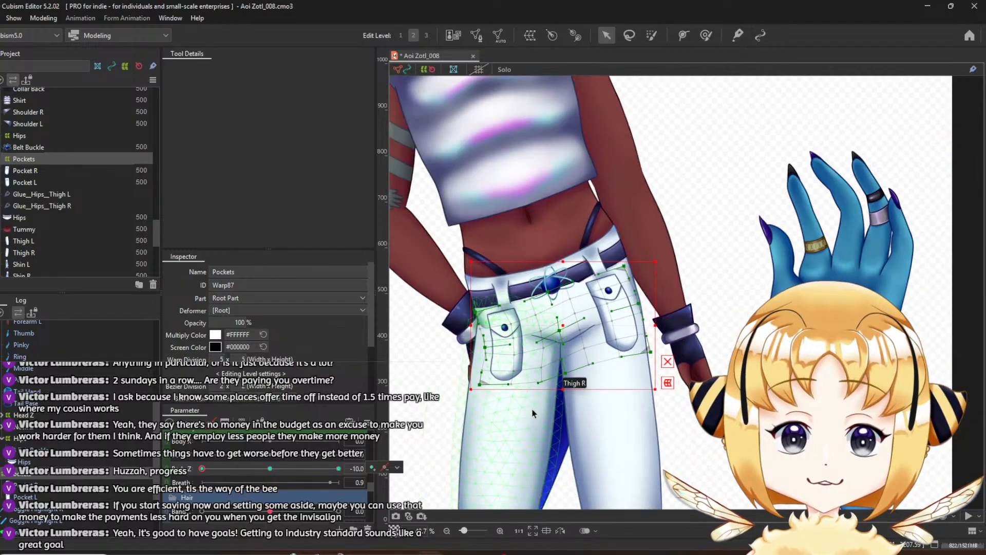
pyautogui.scroll(3, 532, 406)
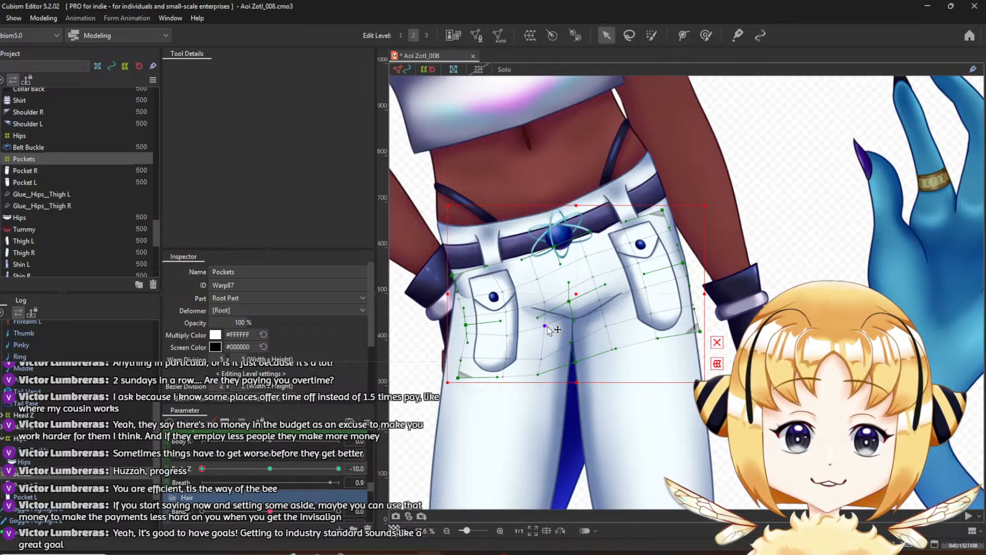
pyautogui.scroll(2, 509, 340)
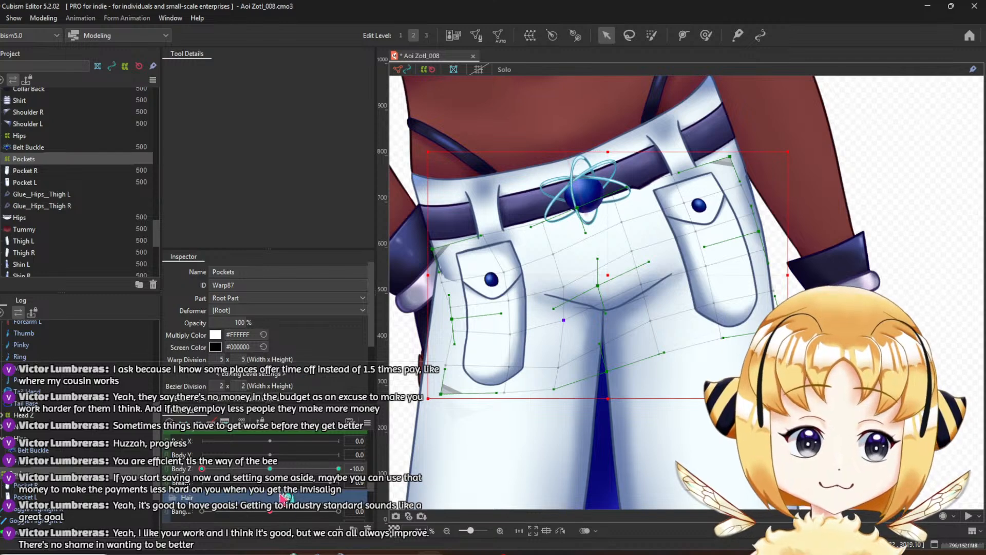
# With Body Z at 10, refine the Pockets warp's upper edge toward Pocket L and reflect the pose horizontally with Reflect Motion
pyautogui.moveTo(234, 473); pyautogui.dragTo(377, 469)
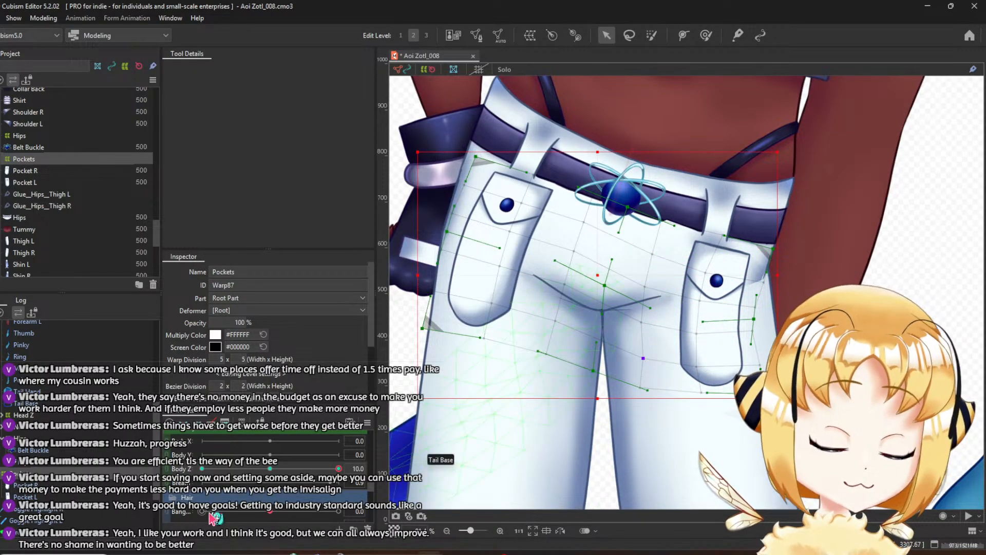
pyautogui.moveTo(269, 469); pyautogui.dragTo(352, 472)
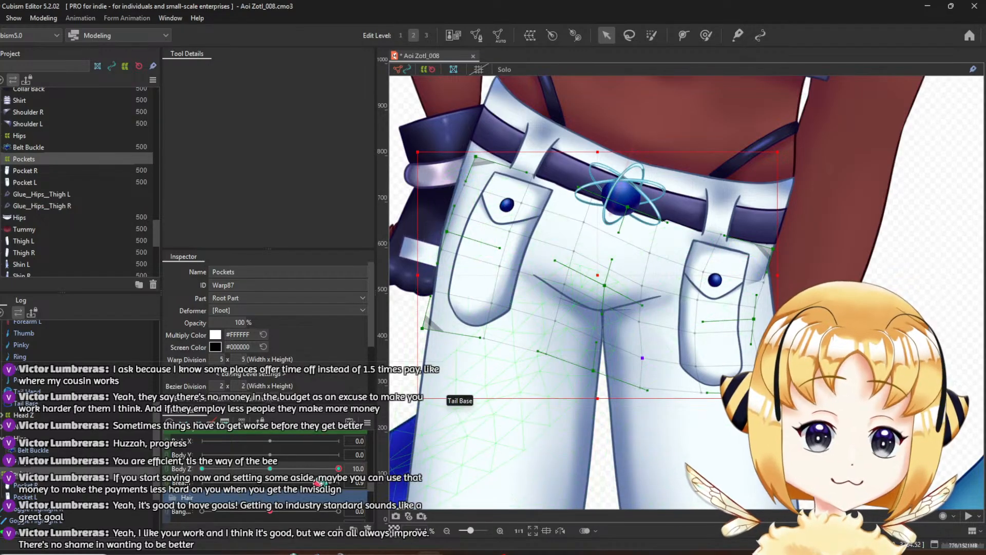
pyautogui.click(368, 427)
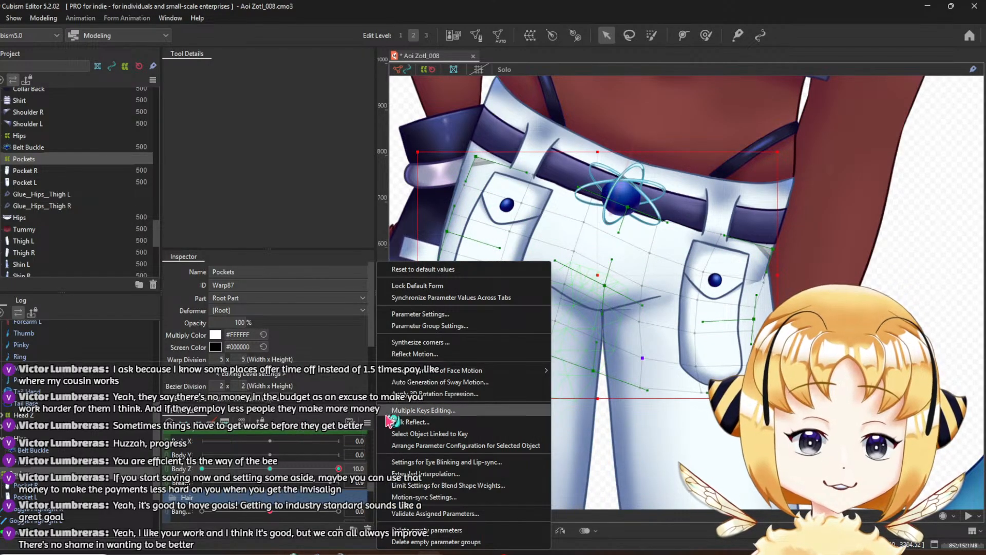
pyautogui.click(416, 353)
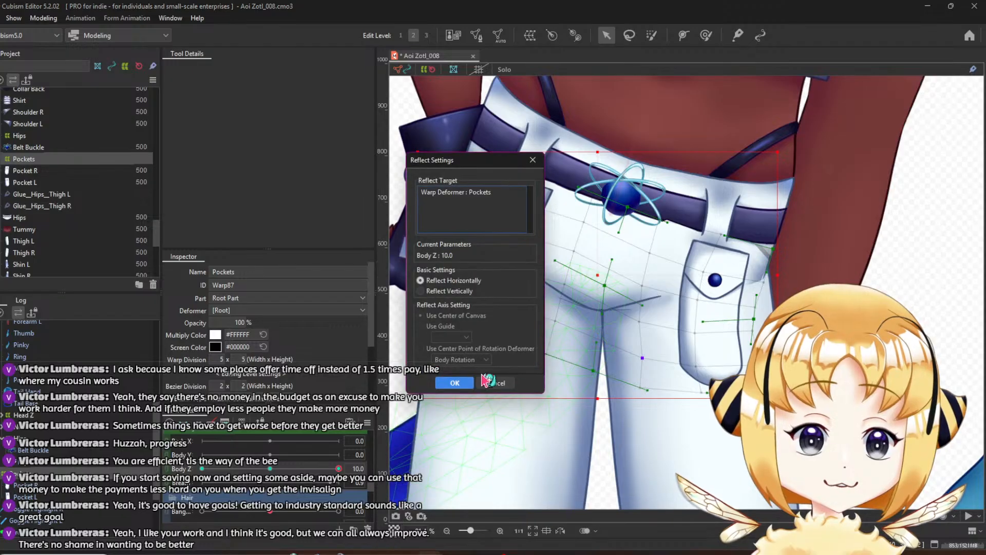
pyautogui.click(452, 389)
# Inspect Pocket R closely at Body Z -10, sweep through the positive tilt, and return Body Z to 0
pyautogui.moveTo(338, 468); pyautogui.dragTo(200, 470)
pyautogui.scroll(3, 492, 300)
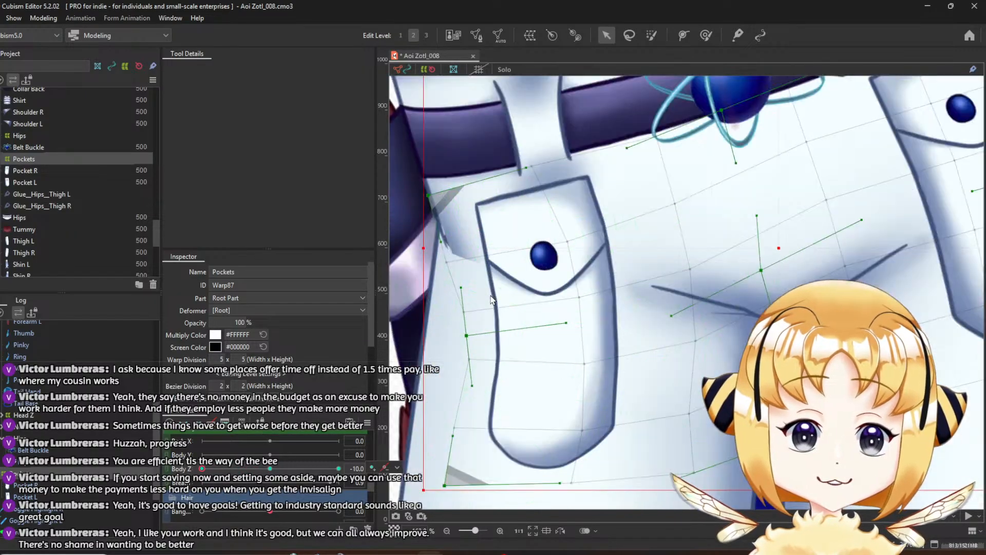
pyautogui.scroll(-3, 491, 301)
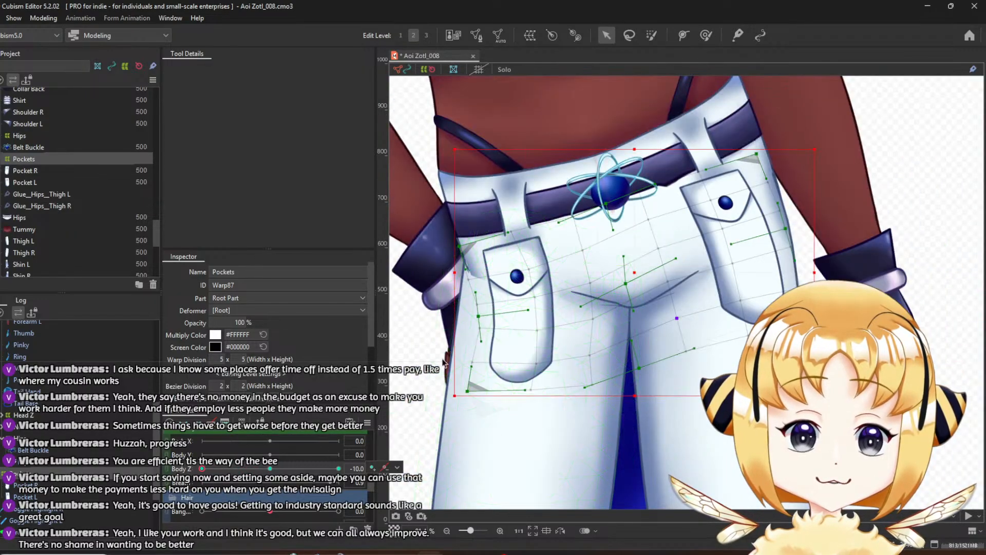
pyautogui.click(272, 469)
pyautogui.moveTo(276, 470); pyautogui.dragTo(377, 497)
pyautogui.click(281, 471)
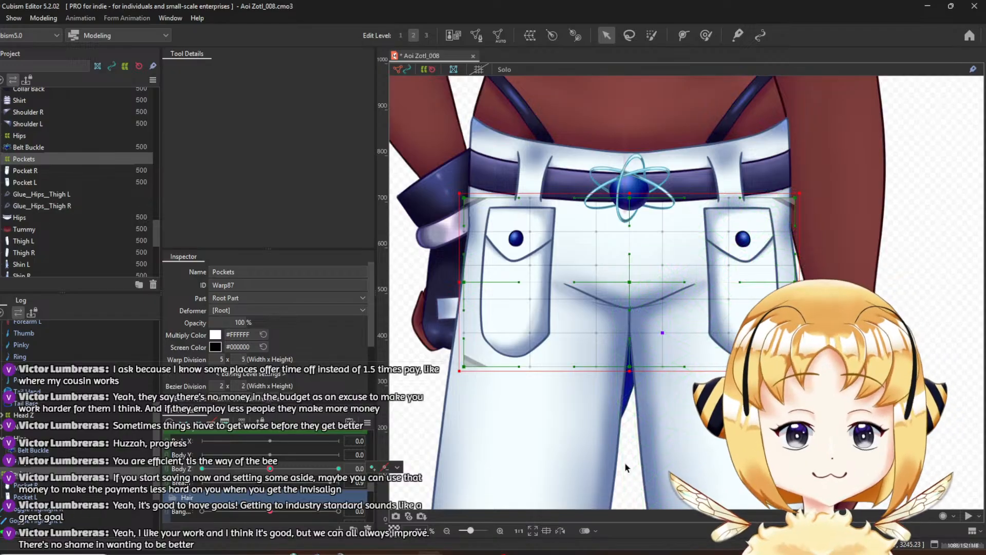
# Save the model and open Physics Settings to test the body movement on the preview character
pyautogui.click(1, 18)
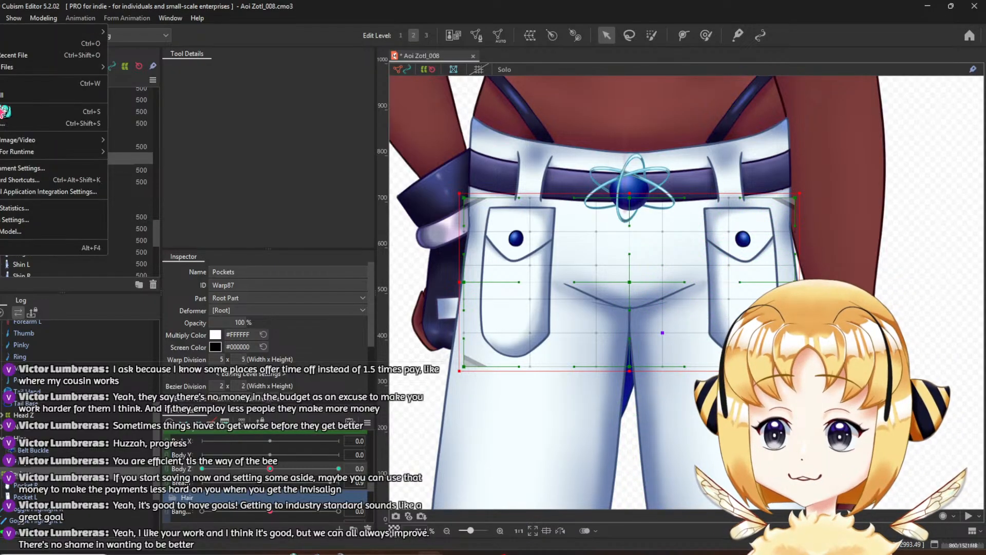
pyautogui.click(4, 109)
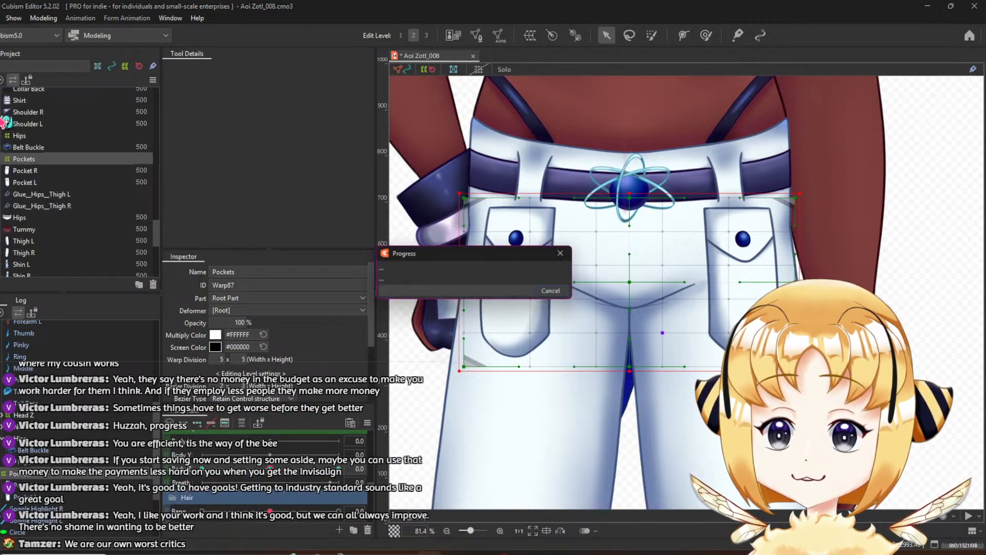
pyautogui.click(43, 18)
pyautogui.click(51, 255)
pyautogui.moveTo(713, 241); pyautogui.dragTo(636, 350)
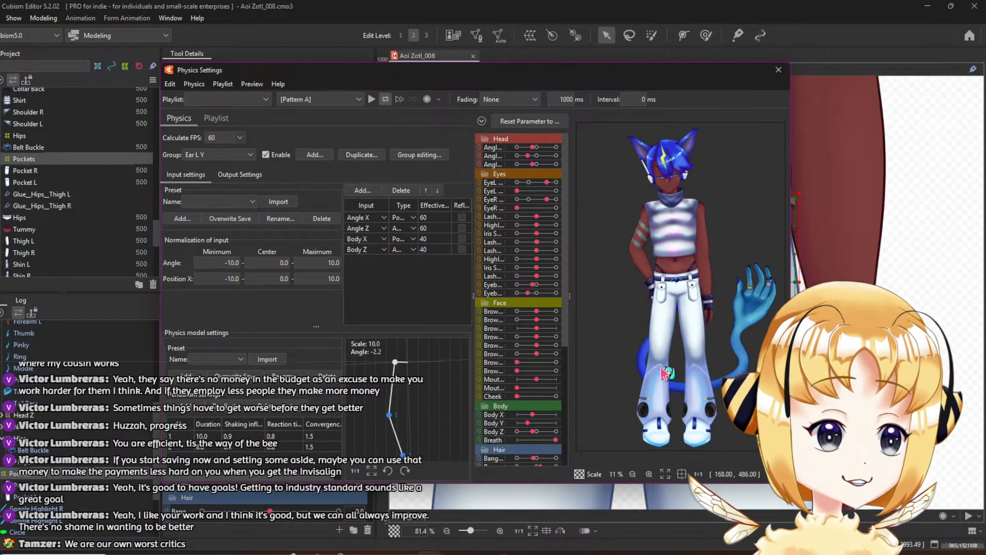
# Swing the preview character in several directions to test the body and hip movement with physics, and close Physics Settings
pyautogui.moveTo(749, 306); pyautogui.dragTo(705, 155)
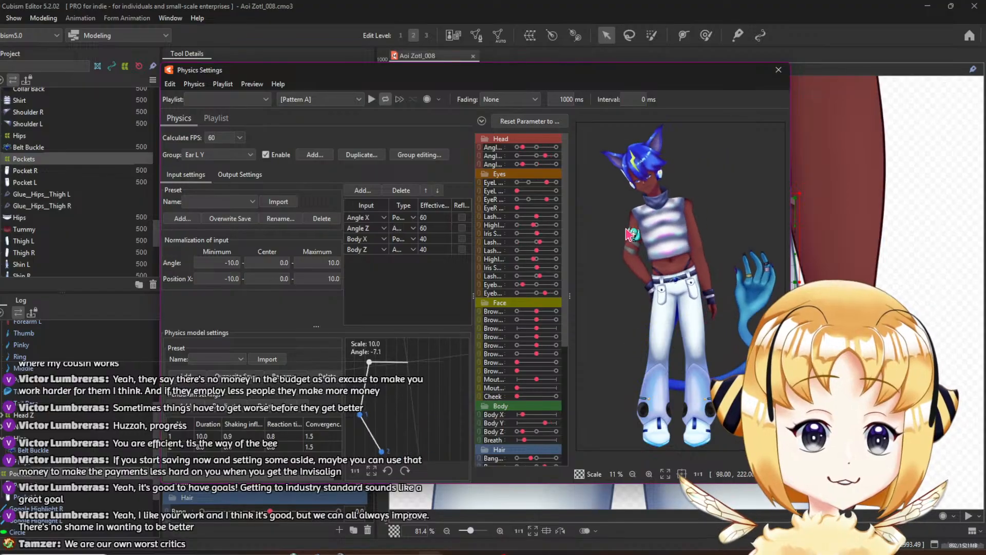
pyautogui.moveTo(686, 342); pyautogui.dragTo(672, 266)
pyautogui.scroll(6, 694, 171)
pyautogui.scroll(-2, 700, 248)
pyautogui.scroll(-2, 683, 267)
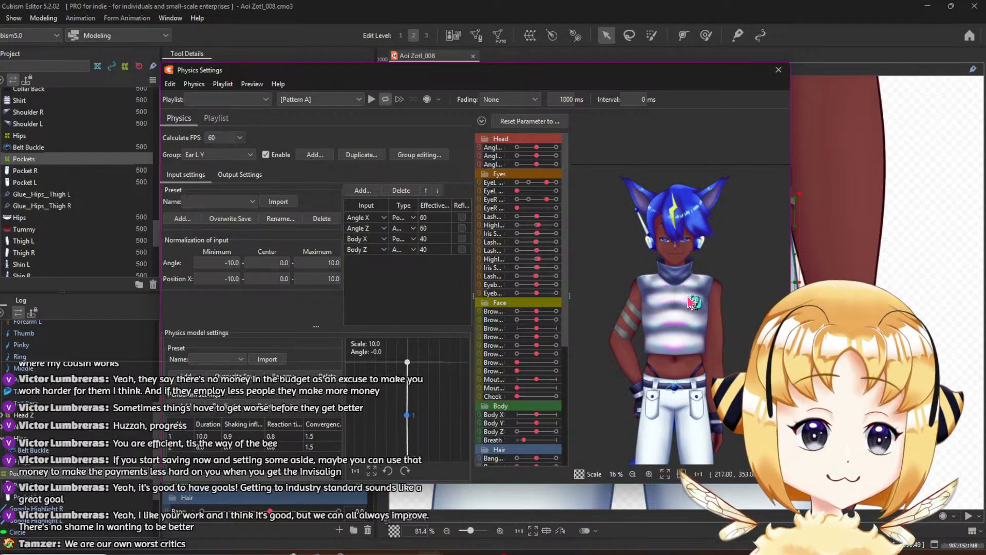
pyautogui.moveTo(724, 225); pyautogui.dragTo(569, 251)
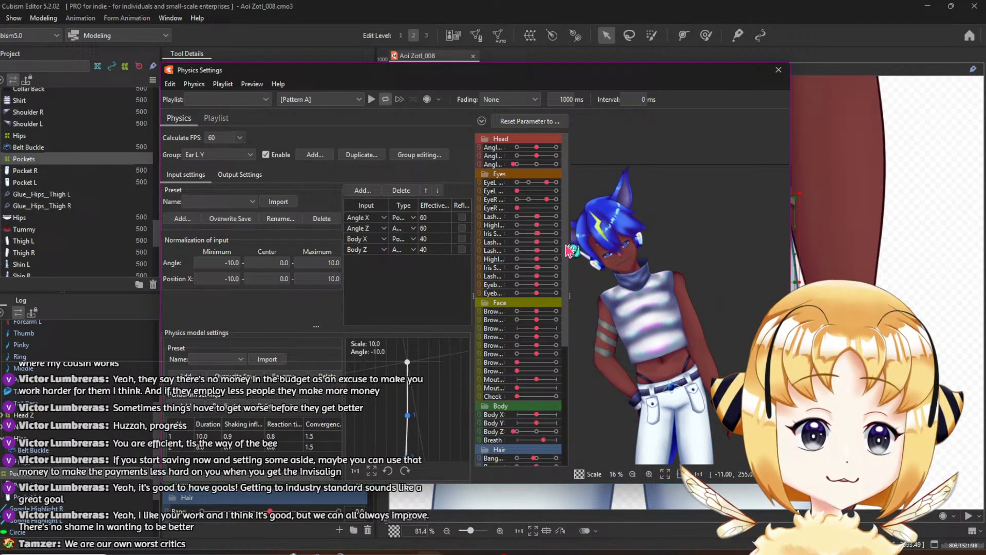
pyautogui.click(779, 69)
# Inspect the full body with Body Z at 10, return Body Z to 0 and examine the hips and pockets closely
pyautogui.scroll(-5, 736, 163)
pyautogui.scroll(8, 736, 163)
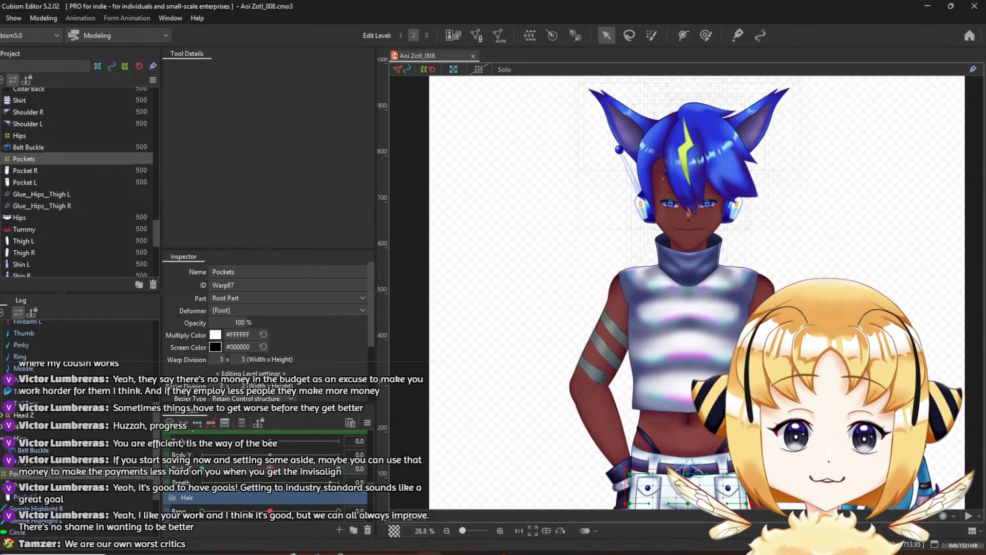
pyautogui.scroll(-4, 711, 149)
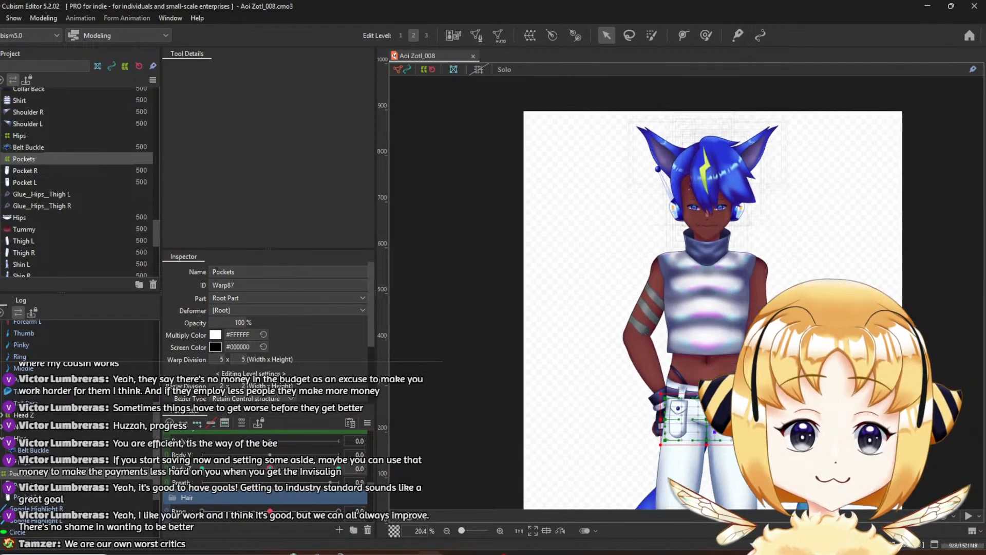
pyautogui.scroll(2, 771, 180)
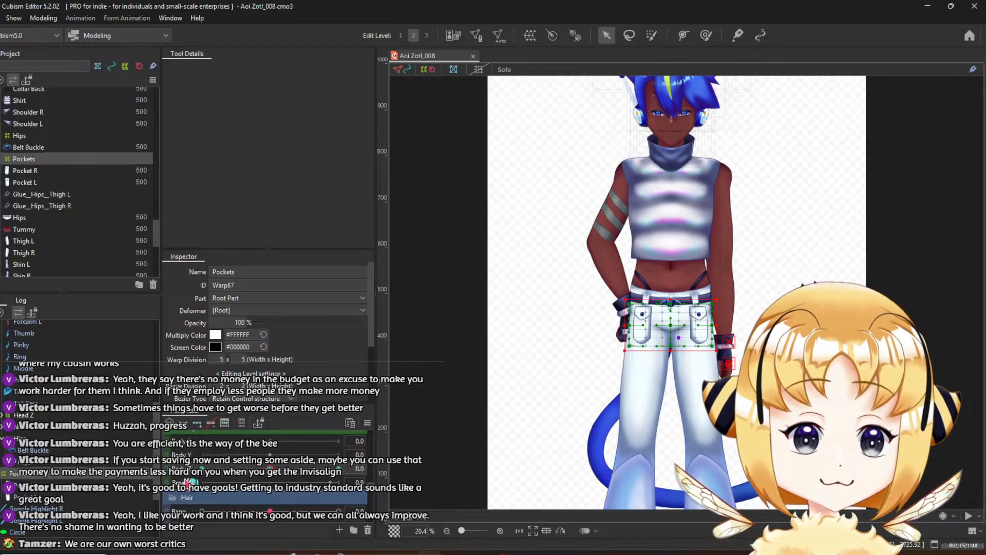
pyautogui.moveTo(282, 477); pyautogui.dragTo(310, 480)
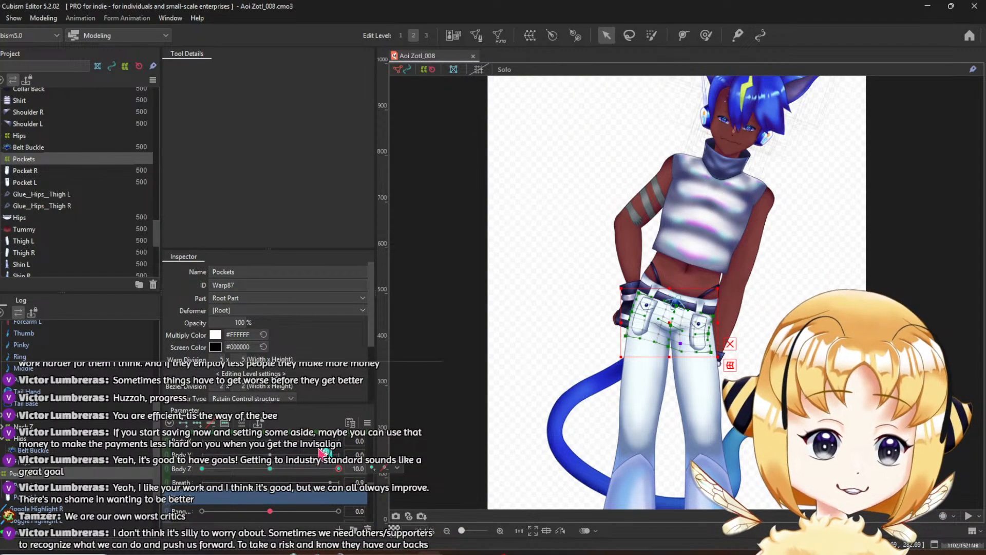
pyautogui.rightClick(294, 467)
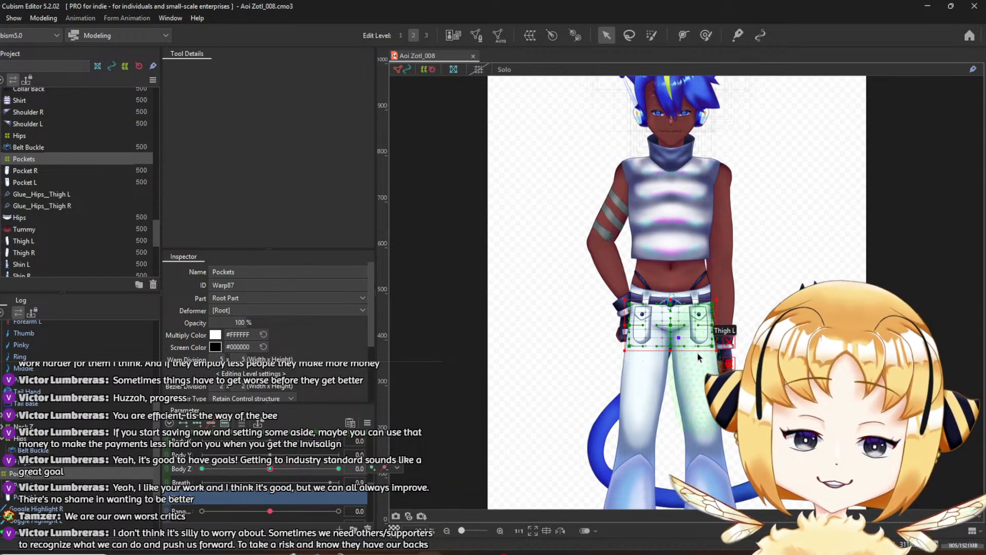
pyautogui.scroll(2, 697, 357)
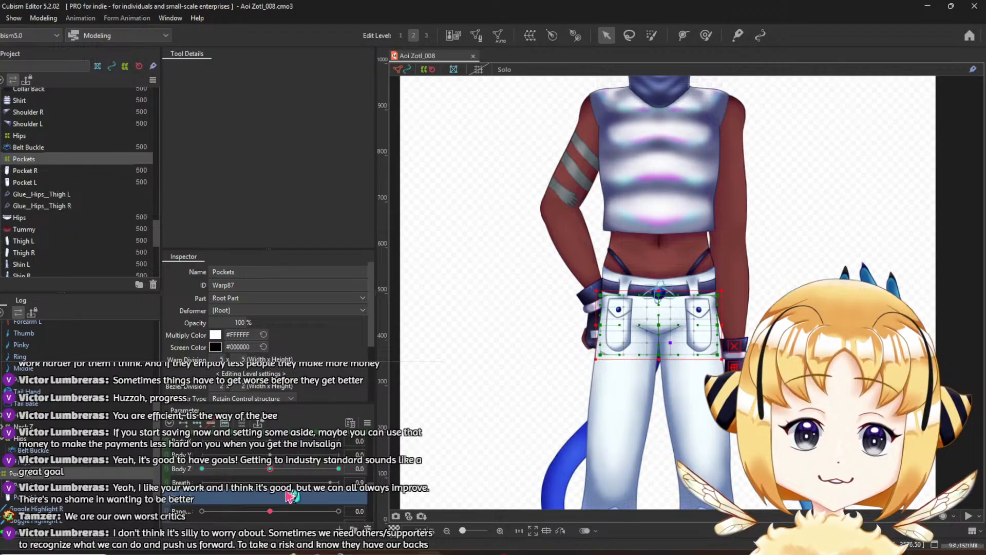
pyautogui.scroll(2, 693, 282)
pyautogui.scroll(2, 692, 282)
pyautogui.scroll(-2, 692, 282)
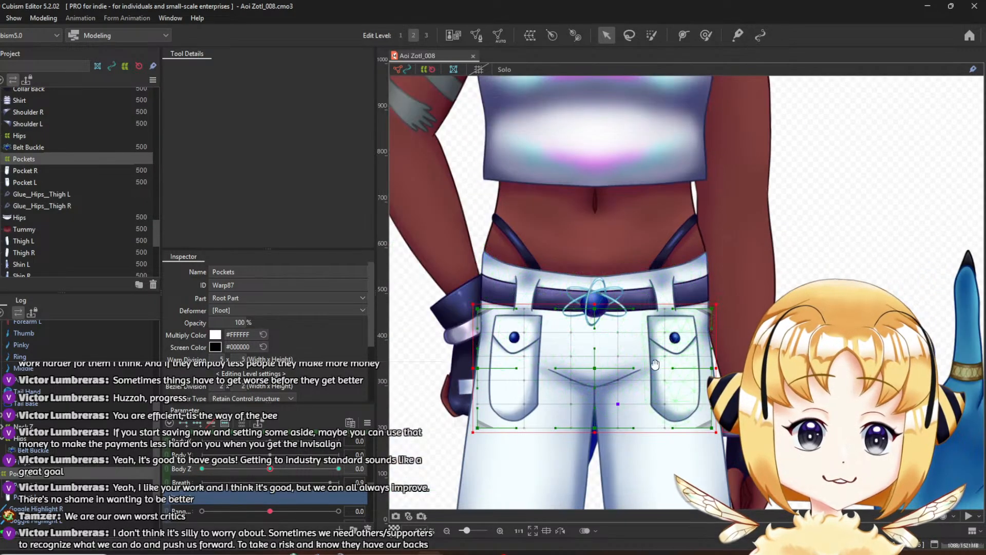
pyautogui.scroll(2, 711, 322)
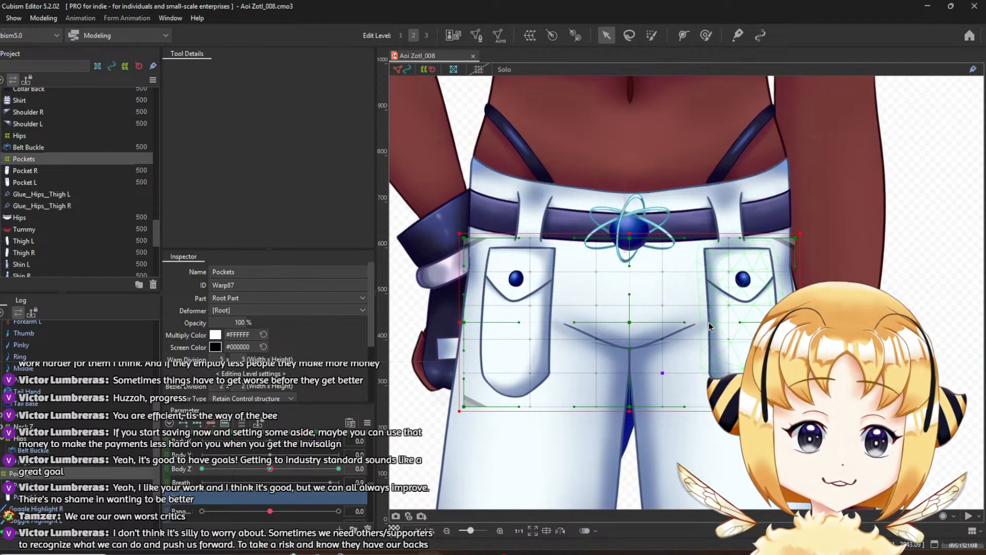
# At Body Z -10, select Glue_Hips__Thigh R and use the Glue tool to paint weight toward Hips around the crotch crease
pyautogui.moveTo(270, 468); pyautogui.dragTo(202, 469)
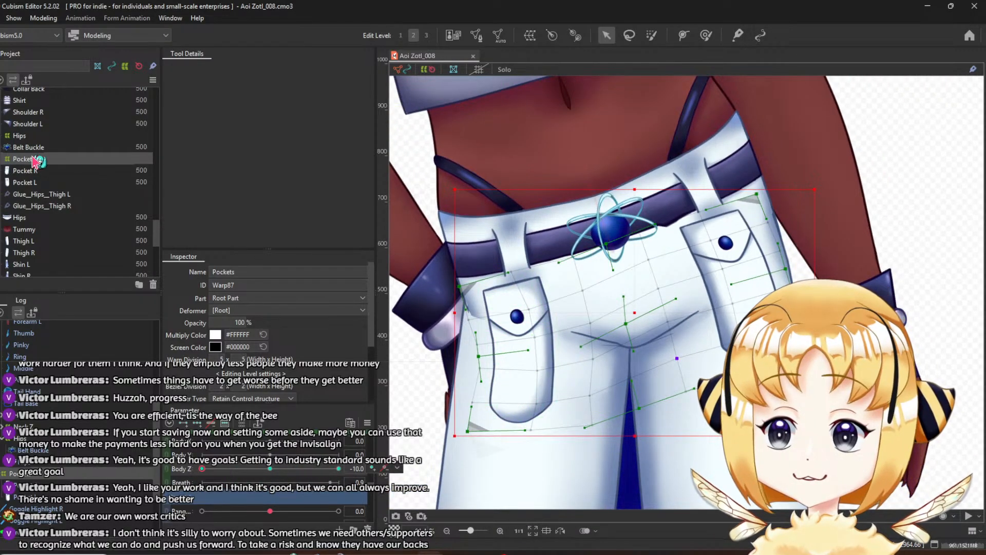
pyautogui.scroll(-2, 19, 231)
pyautogui.scroll(-2, 19, 231)
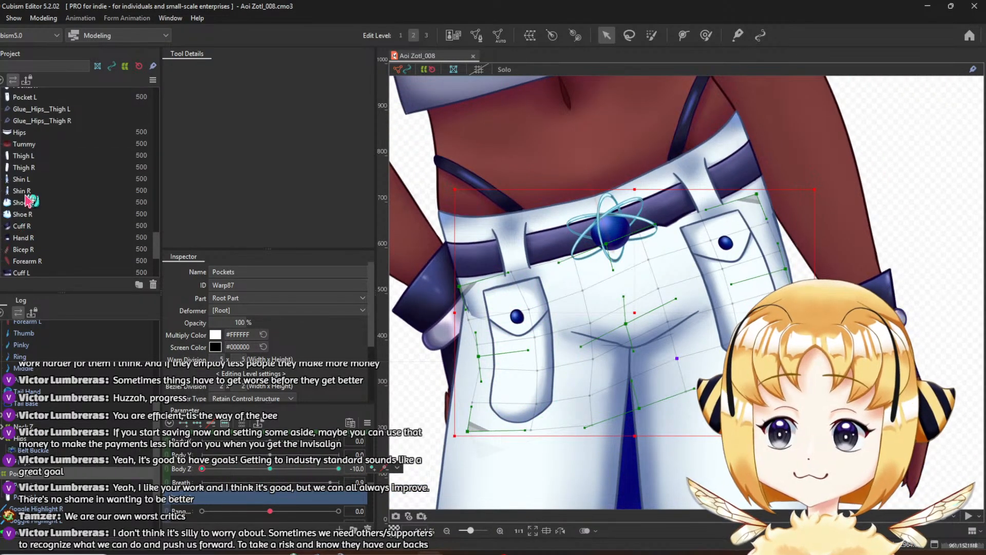
pyautogui.click(32, 121)
pyautogui.scroll(2, 630, 336)
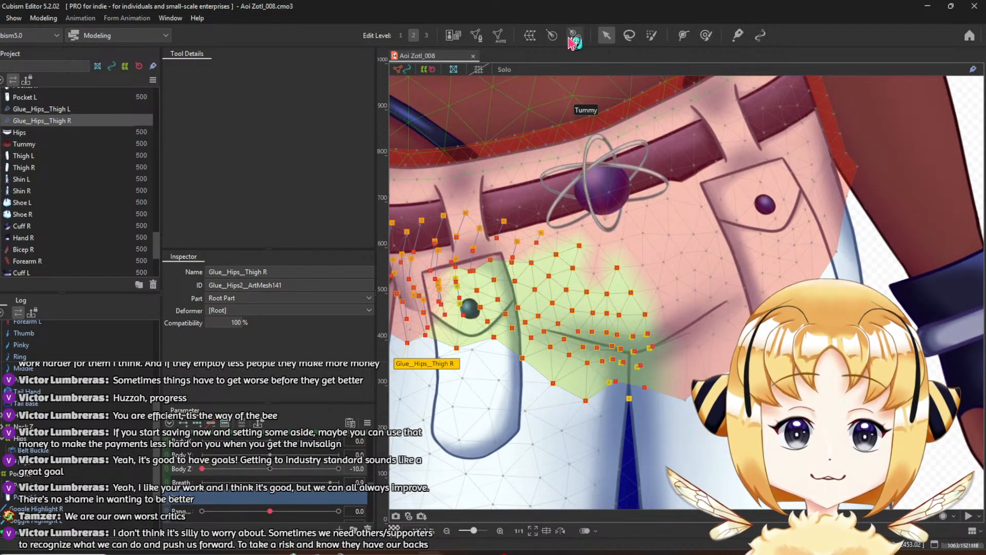
pyautogui.click(739, 36)
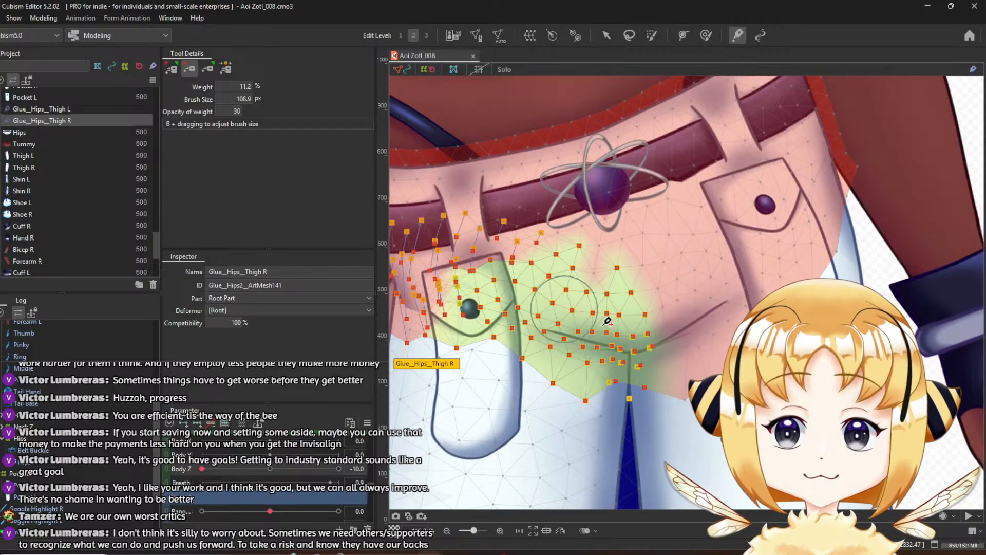
pyautogui.moveTo(608, 321)
pyautogui.mouseDown()
pyautogui.moveTo(557, 328)
pyautogui.moveTo(576, 349)
pyautogui.moveTo(606, 329)
pyautogui.moveTo(625, 334)
pyautogui.mouseUp()
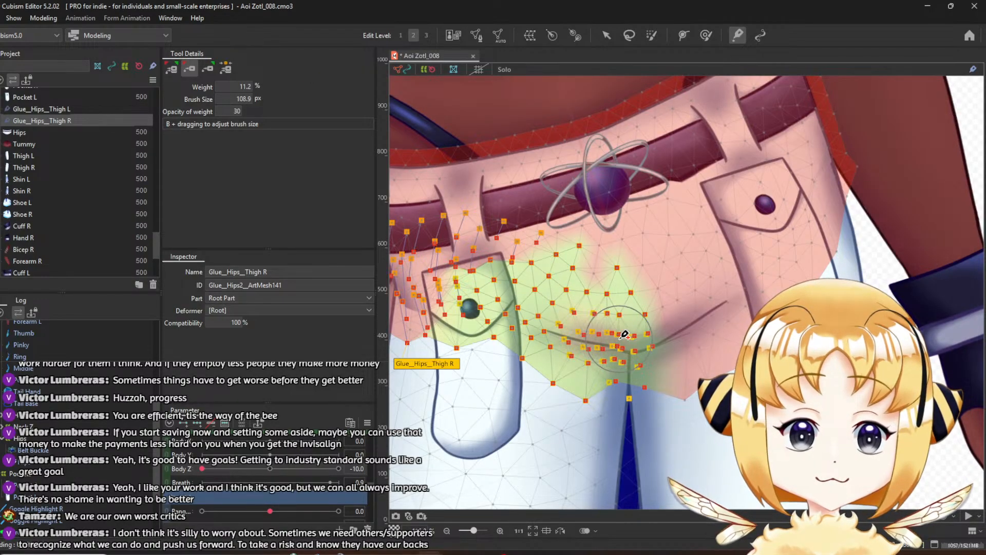
pyautogui.scroll(2, 625, 335)
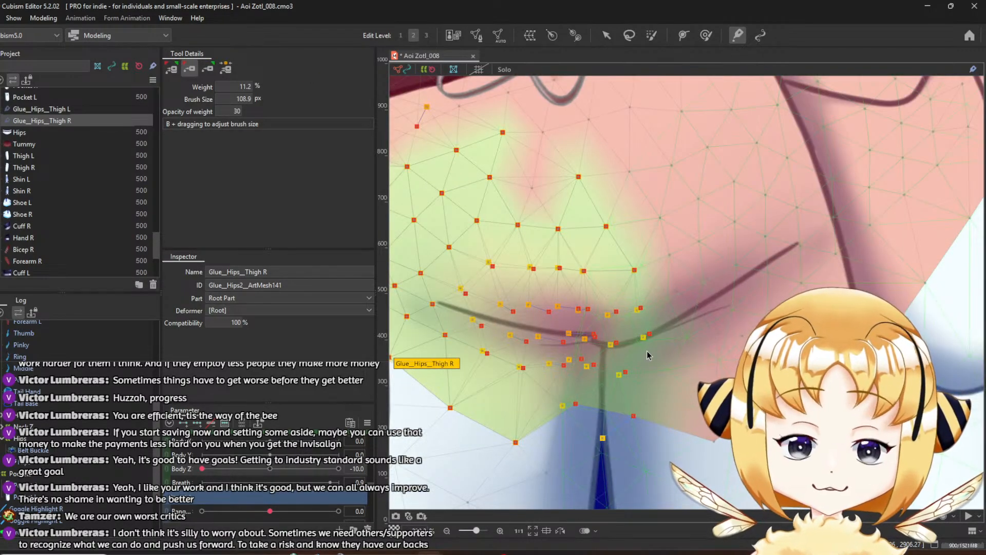
# Paint weight toward Thigh R along the crotch end of the crease and pull the separated glue vertices there back together
pyautogui.click(208, 68)
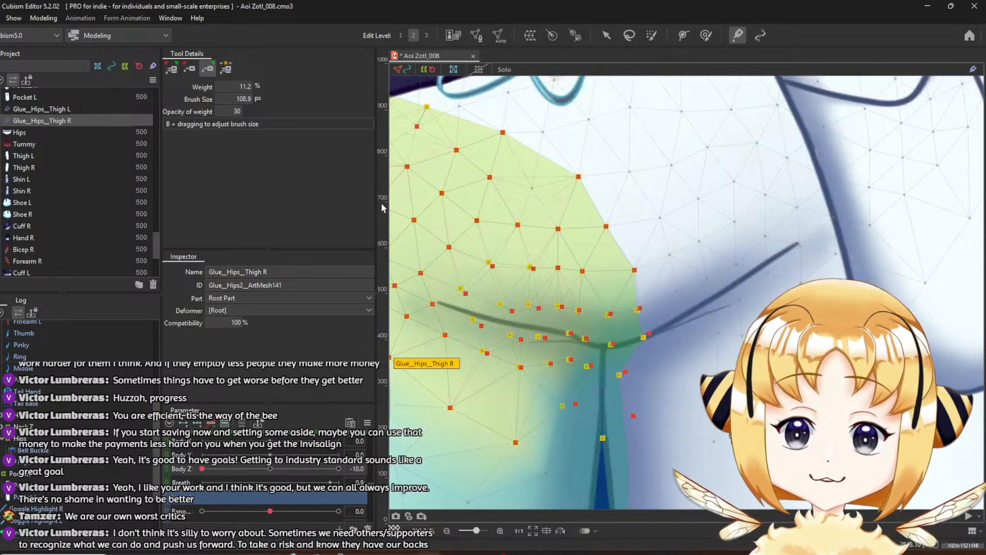
pyautogui.moveTo(560, 333); pyautogui.dragTo(557, 325)
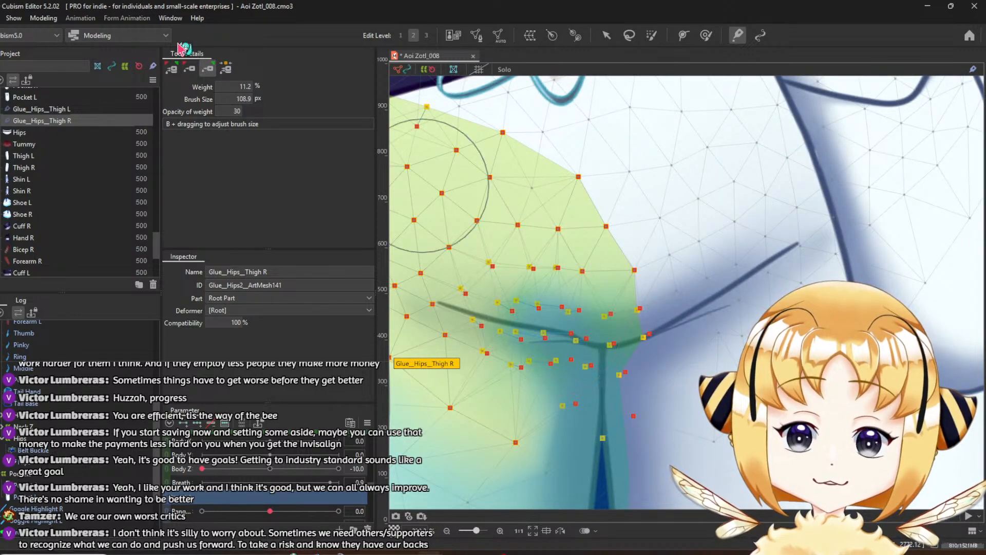
pyautogui.click(226, 67)
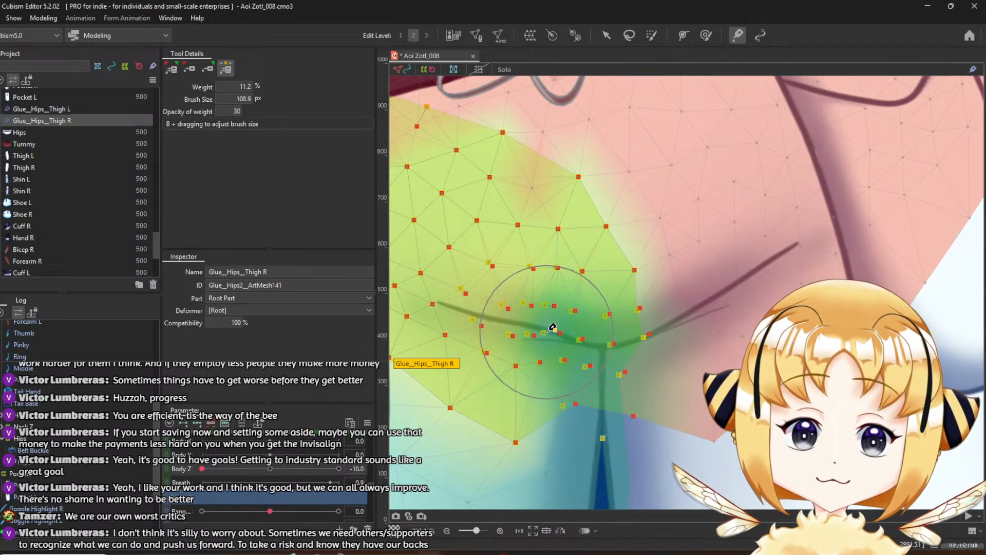
pyautogui.moveTo(552, 327); pyautogui.dragTo(502, 324)
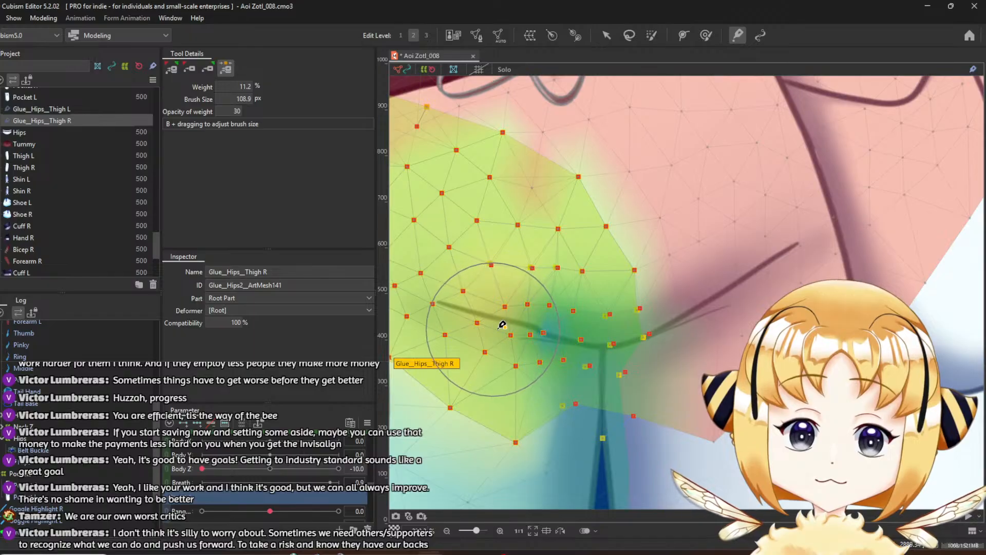
# Extend the Thigh R weighting outward along the right crease, rejoin its vertices and compare Body Z at 0 and -10
pyautogui.click(208, 69)
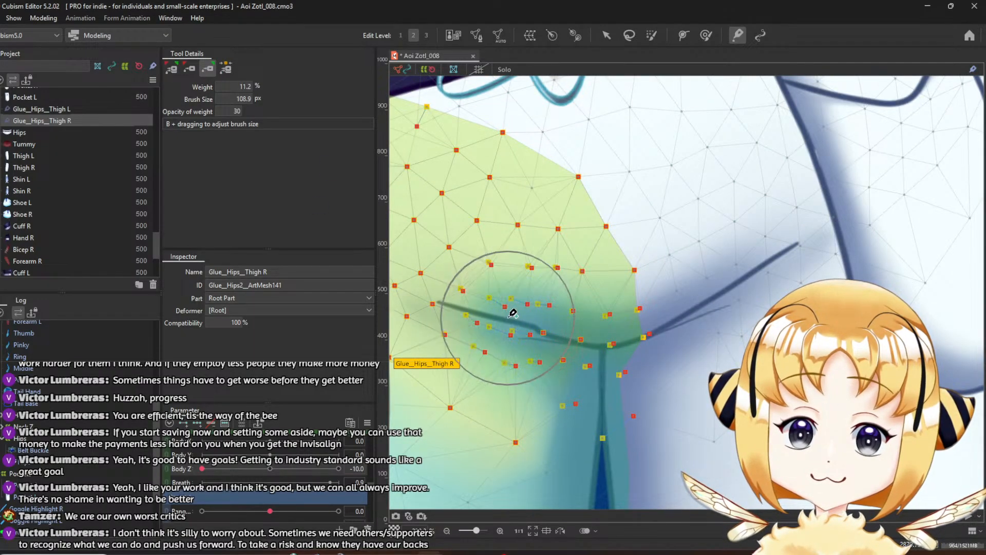
pyautogui.moveTo(512, 313); pyautogui.dragTo(500, 304)
pyautogui.click(225, 68)
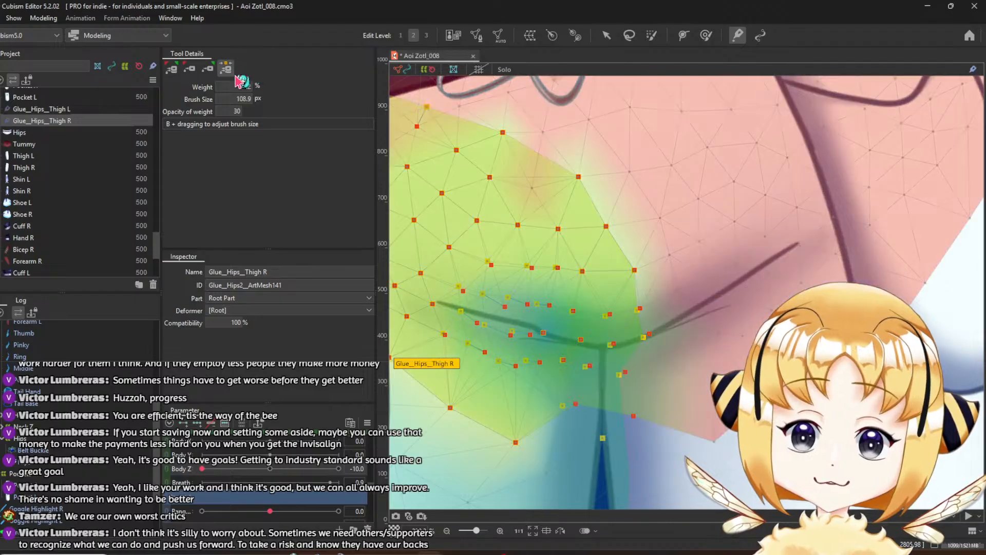
pyautogui.moveTo(528, 313); pyautogui.dragTo(469, 297)
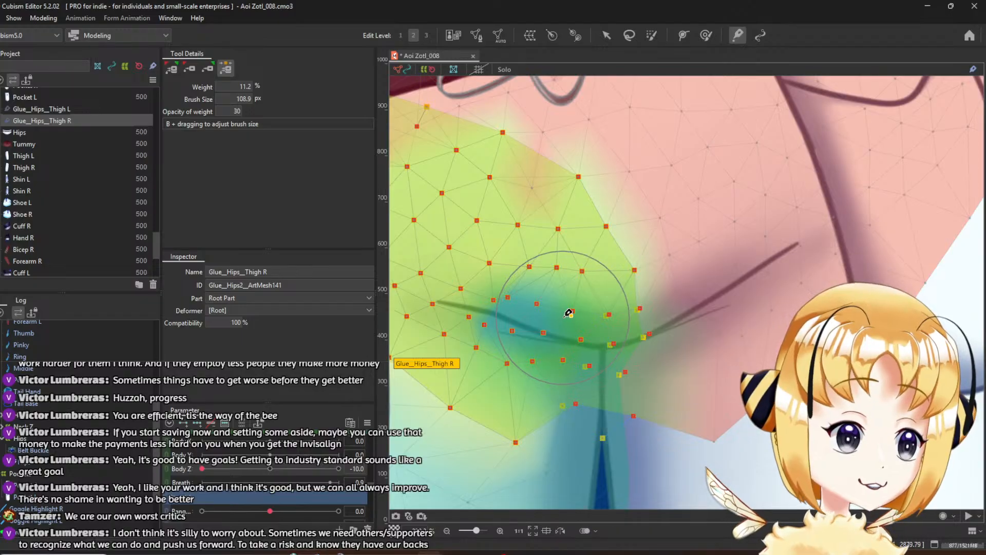
pyautogui.click(281, 468)
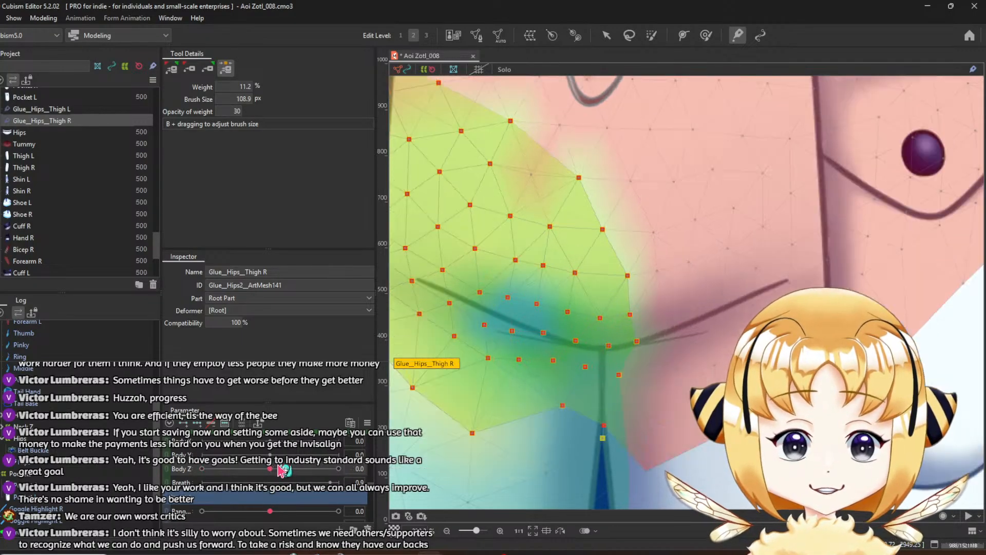
pyautogui.moveTo(281, 469); pyautogui.dragTo(157, 468)
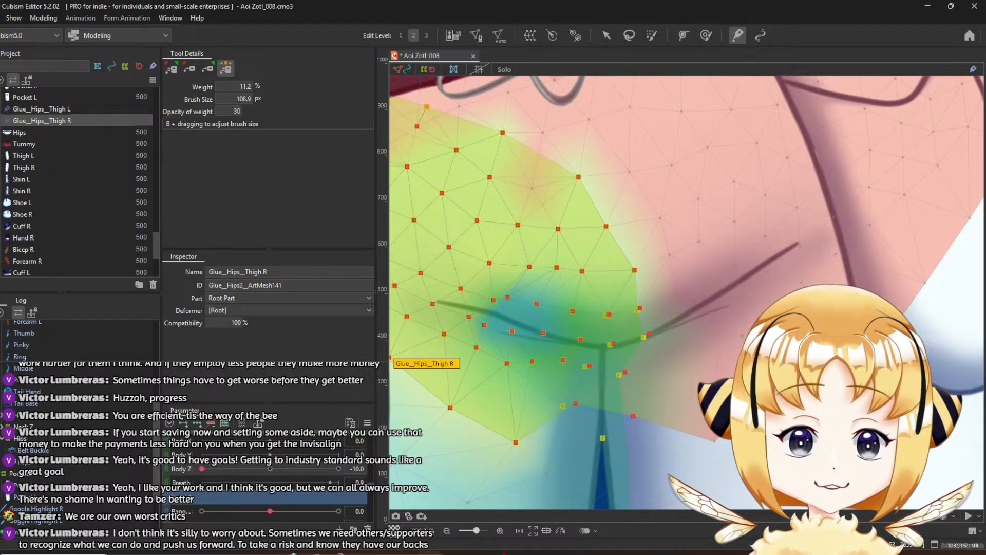
# Add Thigh R weight around the crease's outer end near Pocket R and bring the glue vertices there together
pyautogui.moveTo(508, 334); pyautogui.dragTo(580, 320)
pyautogui.click(216, 72)
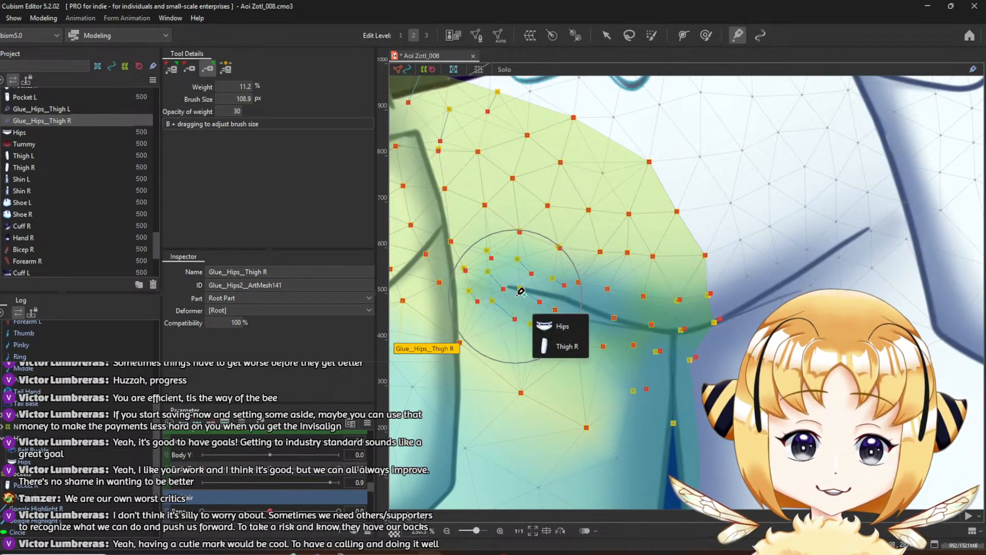
pyautogui.moveTo(520, 289); pyautogui.dragTo(515, 281)
pyautogui.click(229, 71)
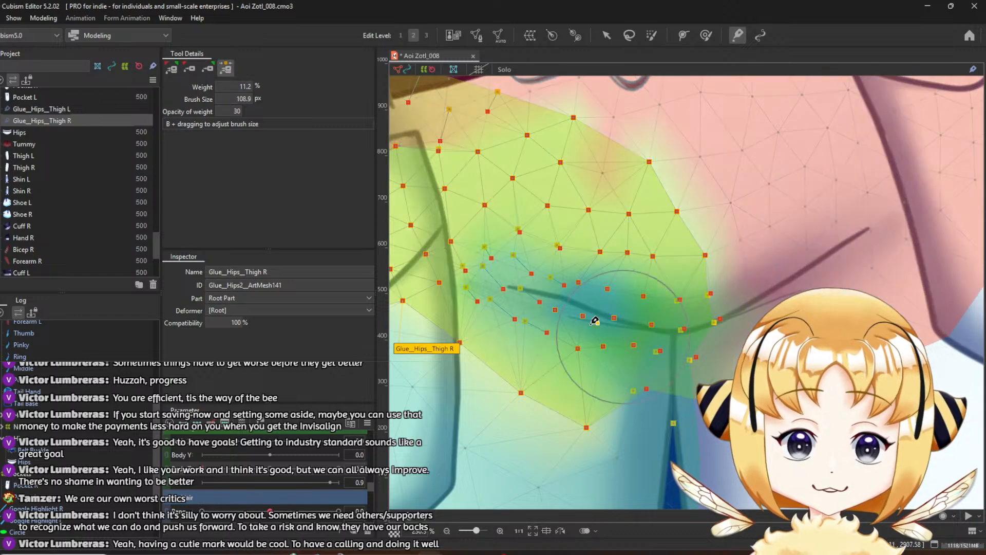
pyautogui.moveTo(524, 283); pyautogui.dragTo(491, 282)
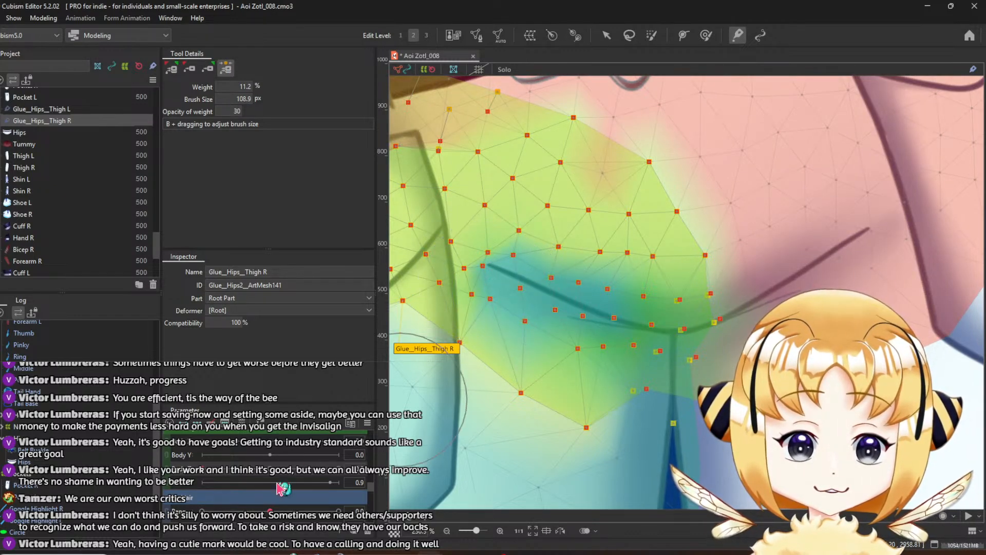
# Examine the reweighted right hip crease, deselect the glue and sweep Body Z from -10 to 10 to check the trousers
pyautogui.scroll(2, 506, 243)
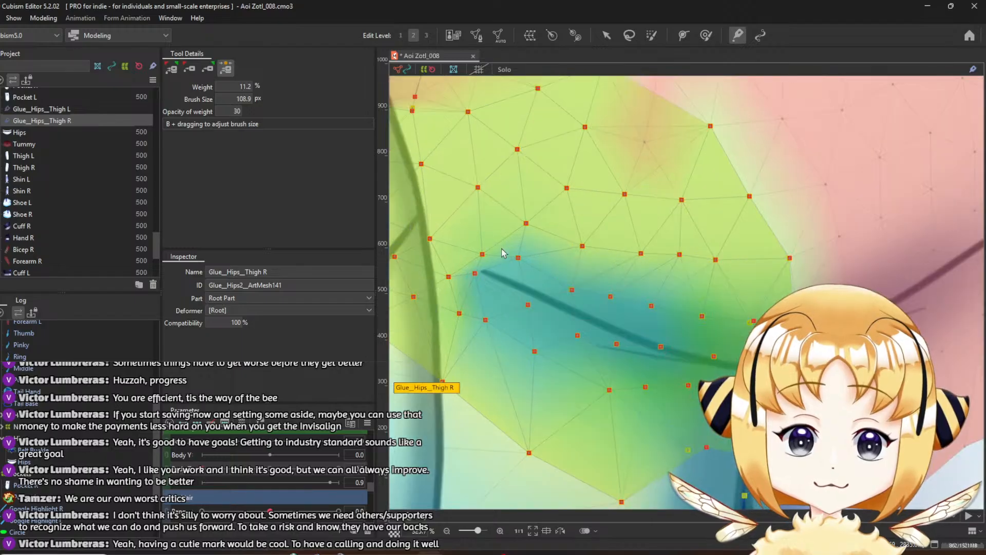
pyautogui.scroll(-2, 503, 253)
pyautogui.moveTo(211, 469); pyautogui.dragTo(282, 472)
pyautogui.scroll(-5, 700, 173)
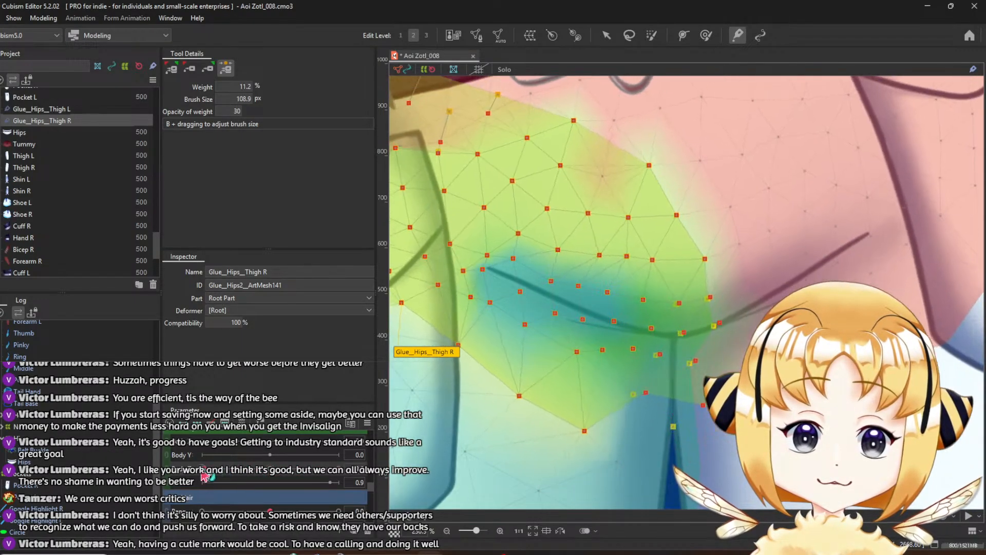
pyautogui.press('v')
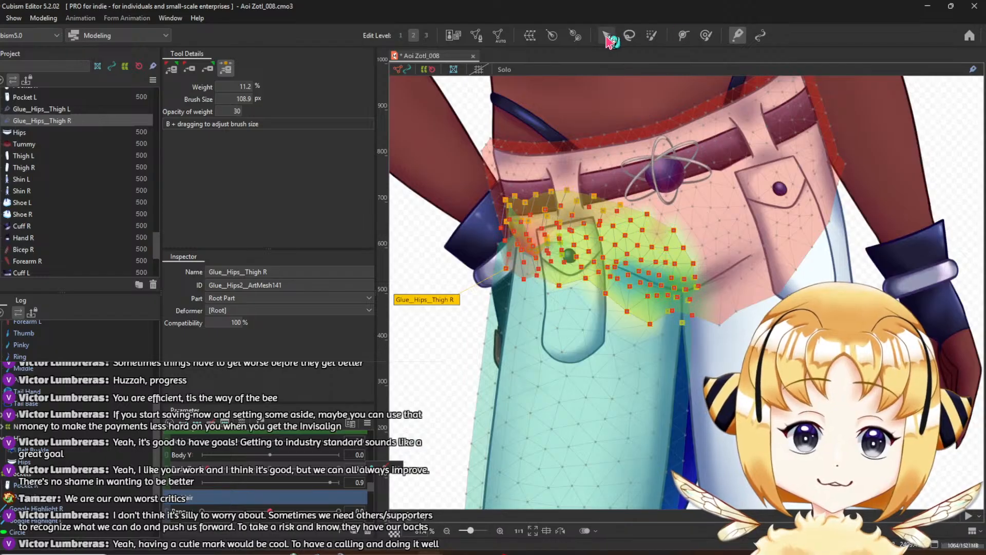
pyautogui.scroll(-5, 613, 113)
pyautogui.click(515, 211)
pyautogui.scroll(2, 515, 210)
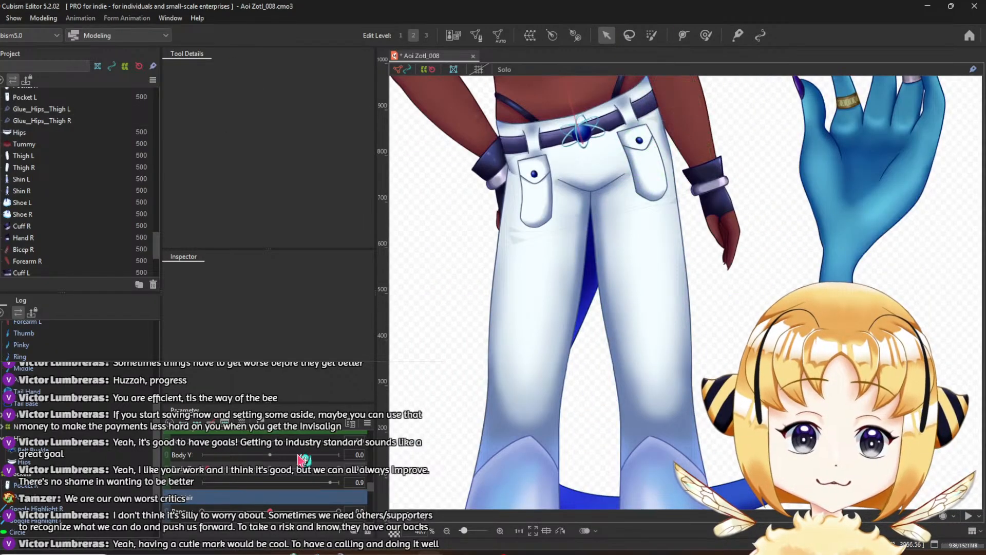
pyautogui.moveTo(208, 469); pyautogui.dragTo(437, 483)
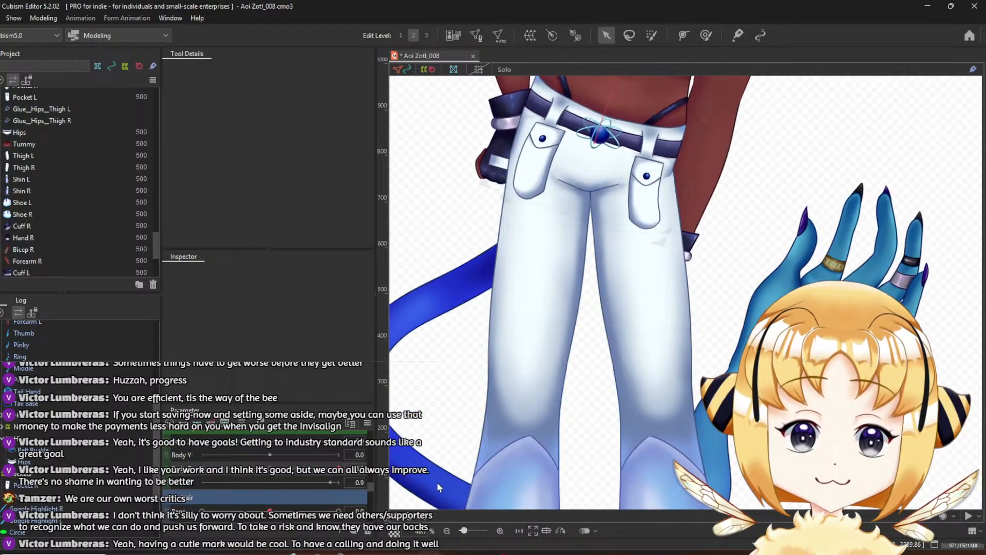
# Inspect the Glue__Hips__Thigh R weighting along the hip crease with Body Z at 10 and deselect the glue
pyautogui.click(584, 266)
pyautogui.scroll(3, 585, 195)
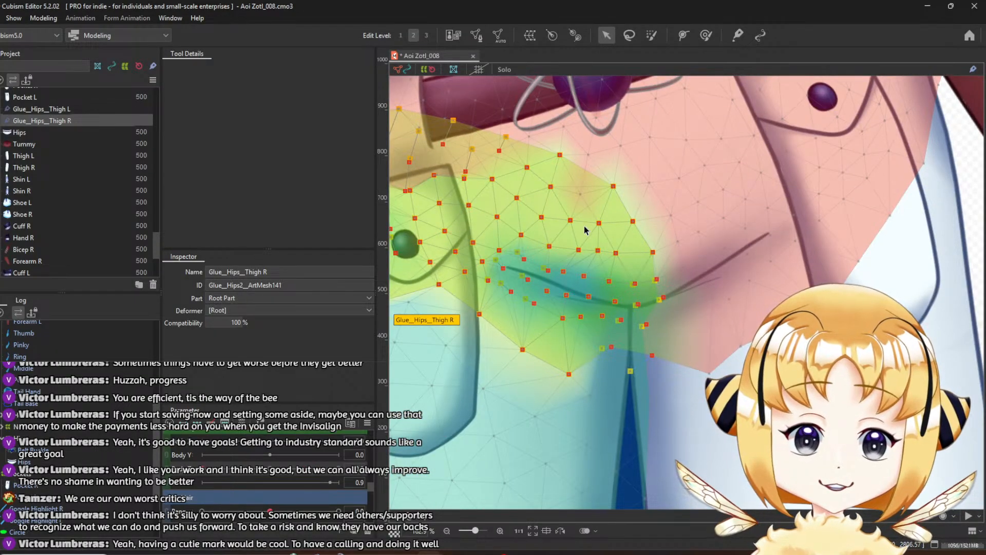
pyautogui.moveTo(207, 468); pyautogui.dragTo(363, 487)
pyautogui.scroll(-10, 587, 375)
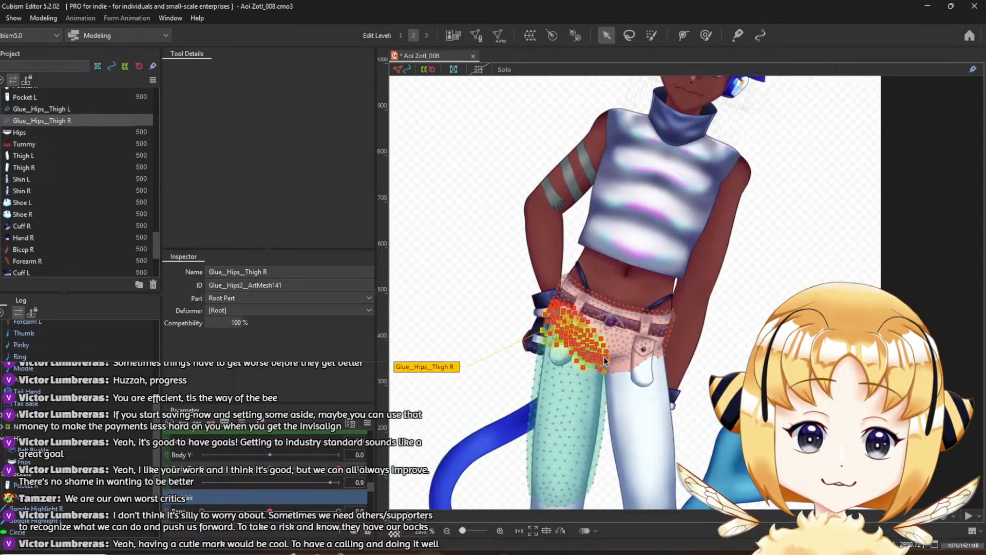
pyautogui.click(503, 260)
pyautogui.scroll(2, 649, 337)
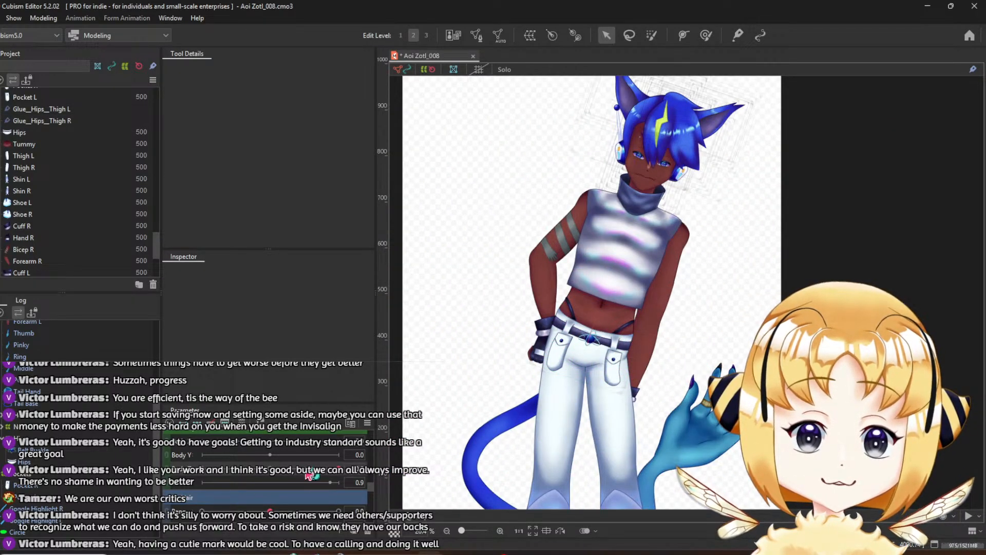
# Set Body Z to -10 and examine the crotch crease and upper thighs for distortion
pyautogui.moveTo(290, 478); pyautogui.dragTo(171, 502)
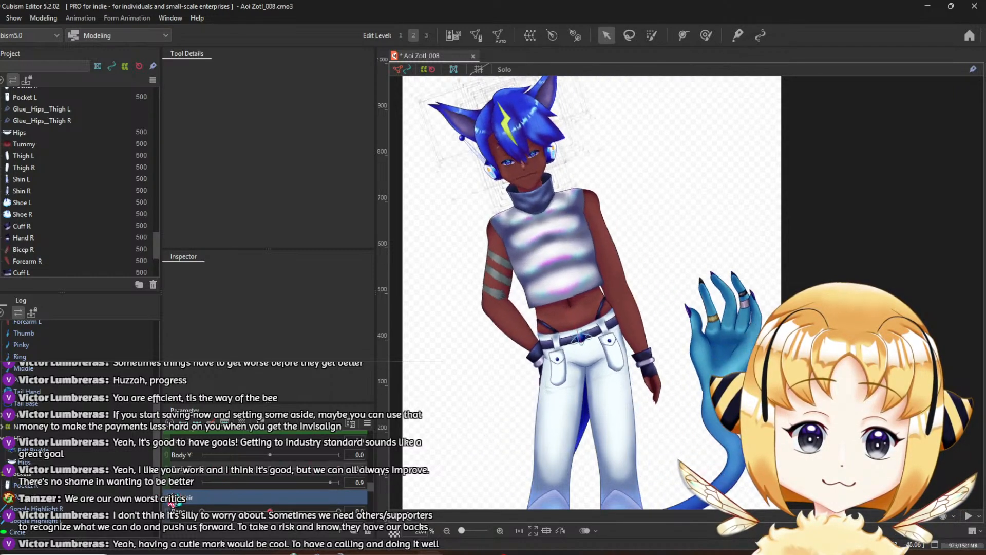
pyautogui.scroll(10, 504, 386)
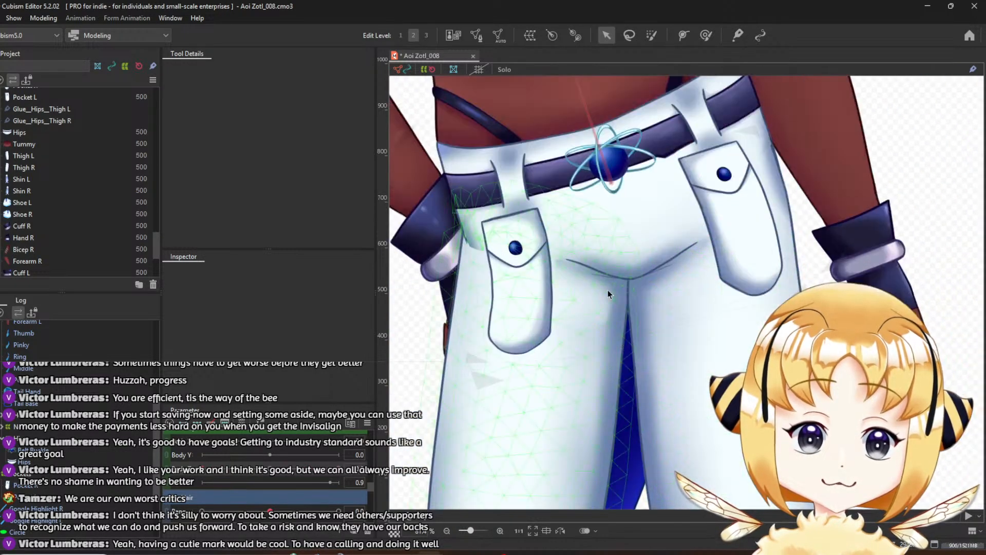
pyautogui.scroll(5, 616, 297)
pyautogui.scroll(-5, 633, 319)
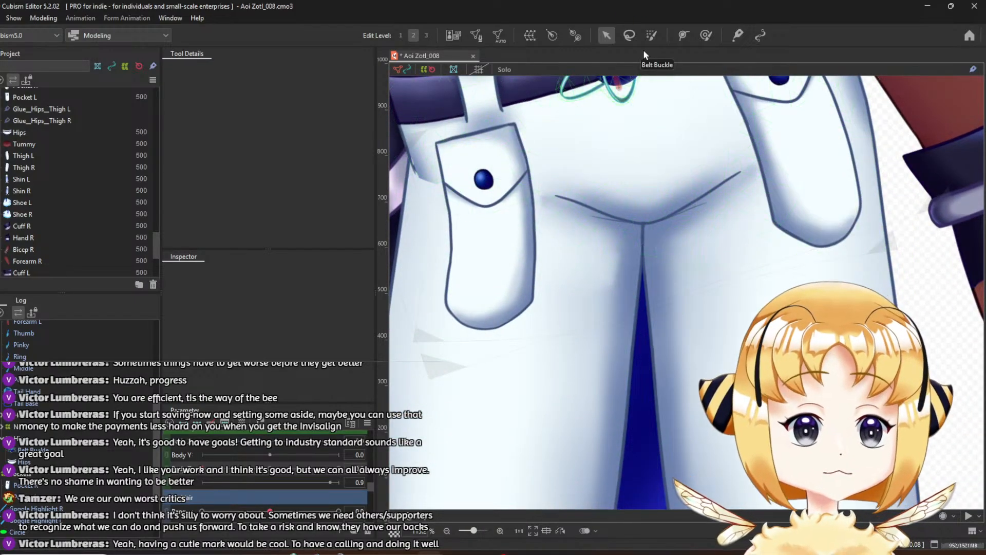
pyautogui.click(615, 85)
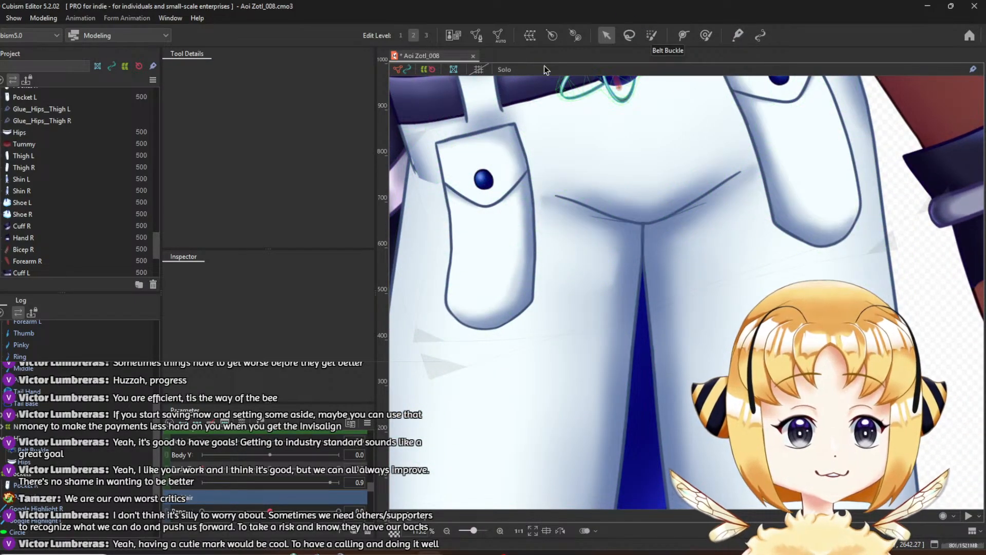
# In Glue__Hips__Thigh R, paint weight toward Thigh R just below the crotch end of the crease and rejoin the separated vertices
pyautogui.click(737, 37)
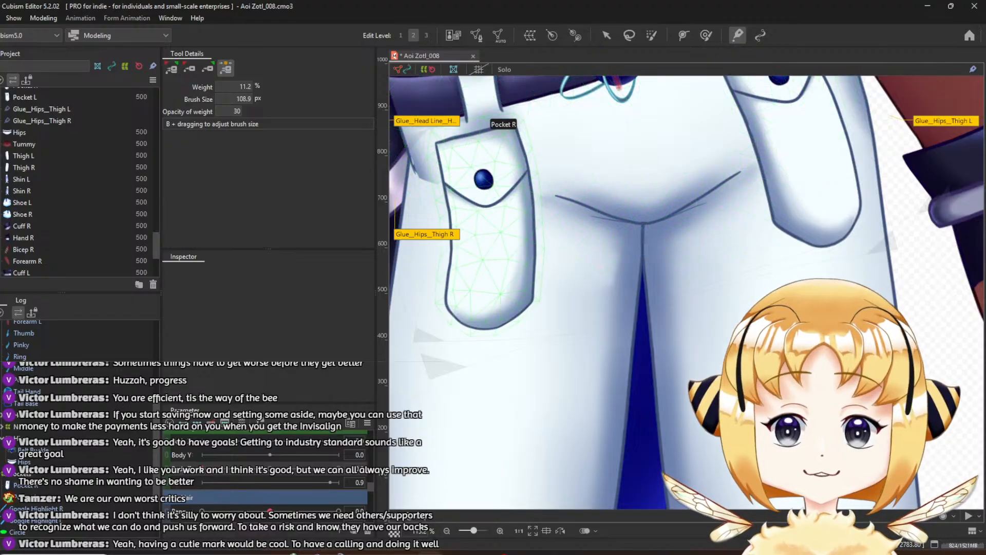
pyautogui.click(58, 121)
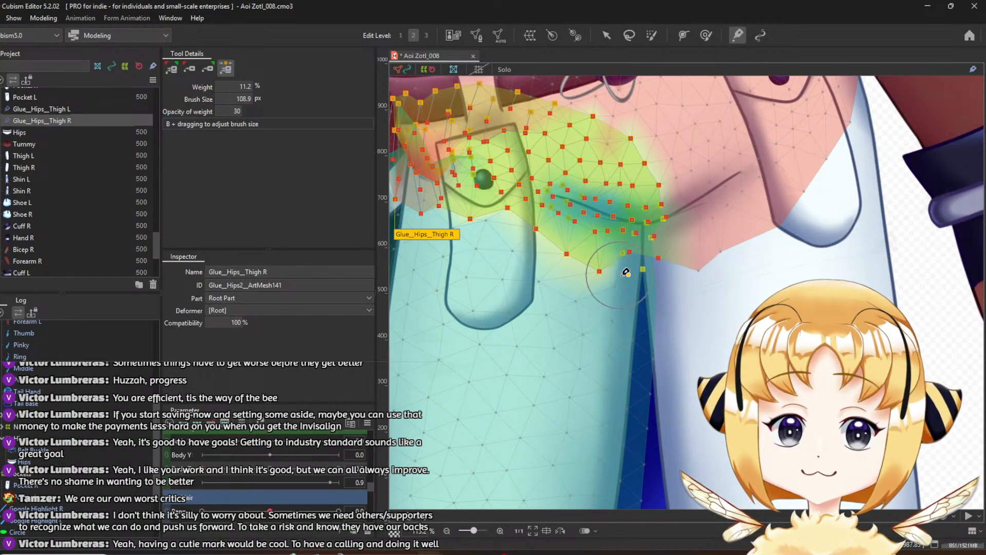
pyautogui.click(208, 68)
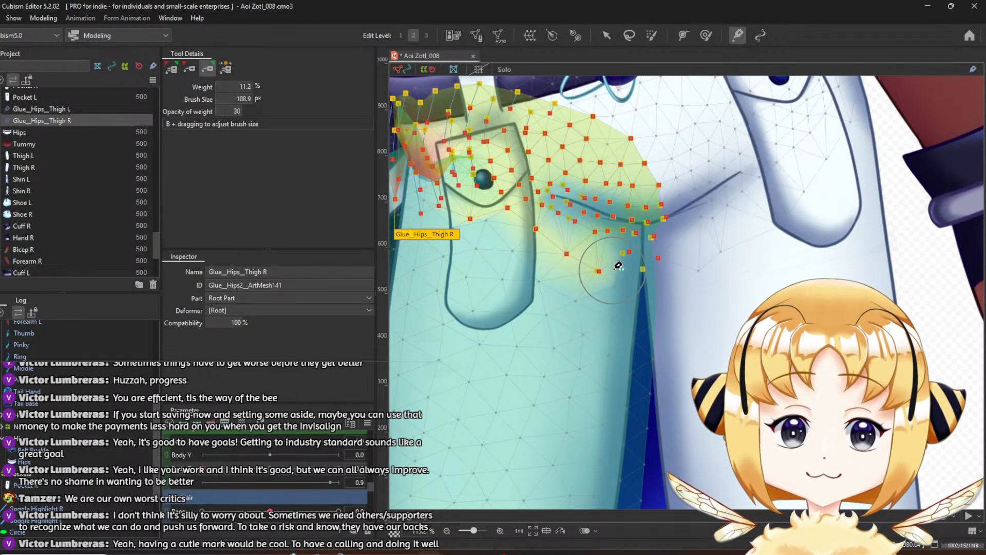
pyautogui.click(226, 68)
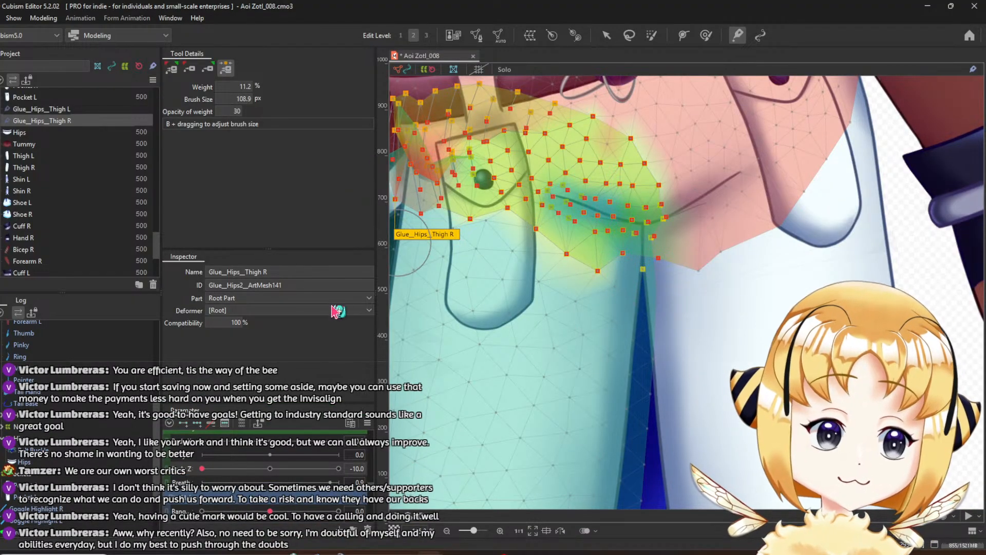
pyautogui.click(212, 67)
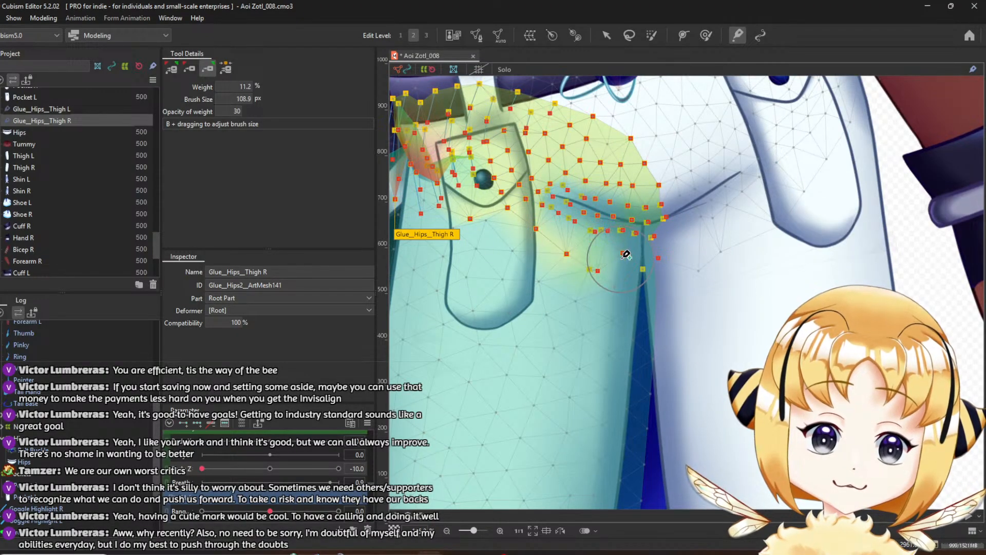
pyautogui.scroll(2, 637, 266)
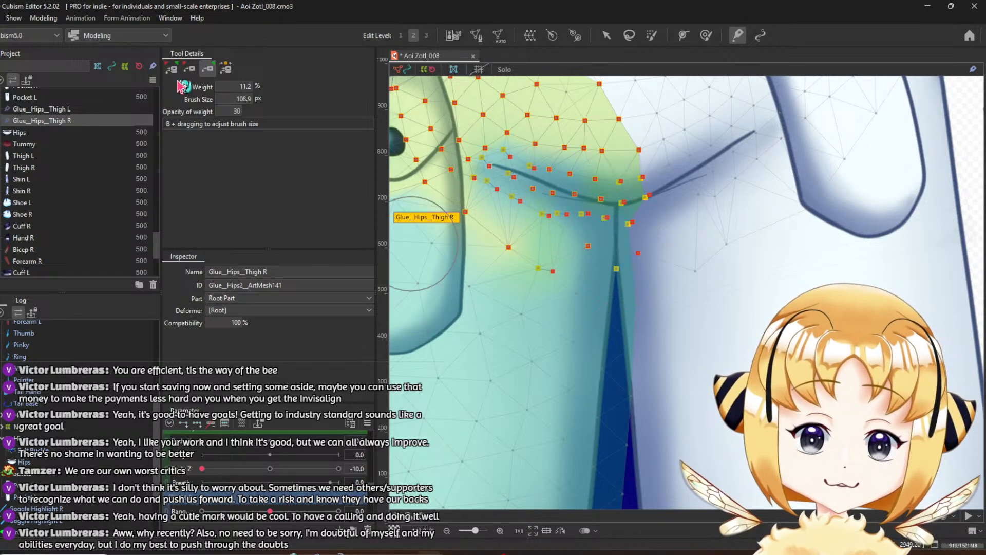
pyautogui.click(225, 67)
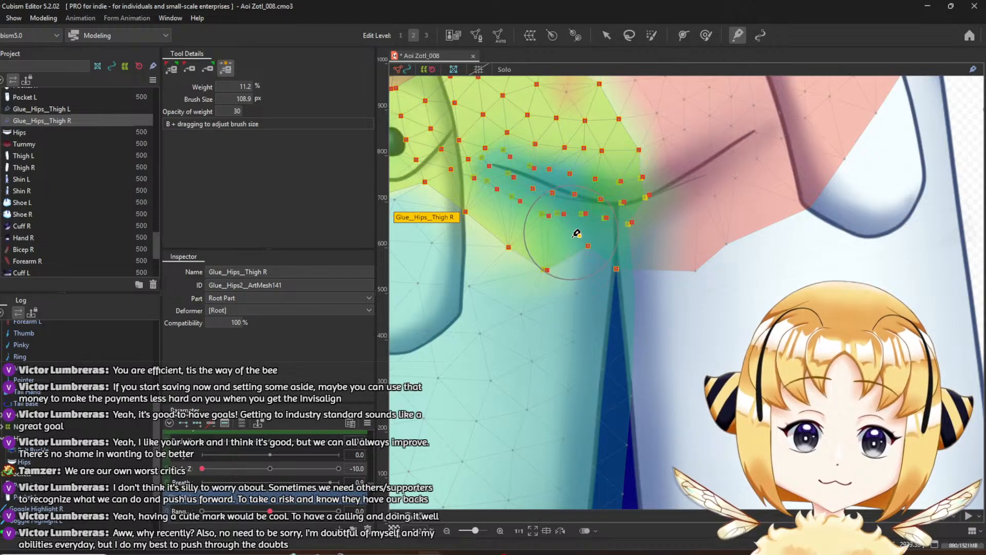
# Deselect the glue and examine the crotch and inner thighs with Body Z at -10
pyautogui.click(607, 35)
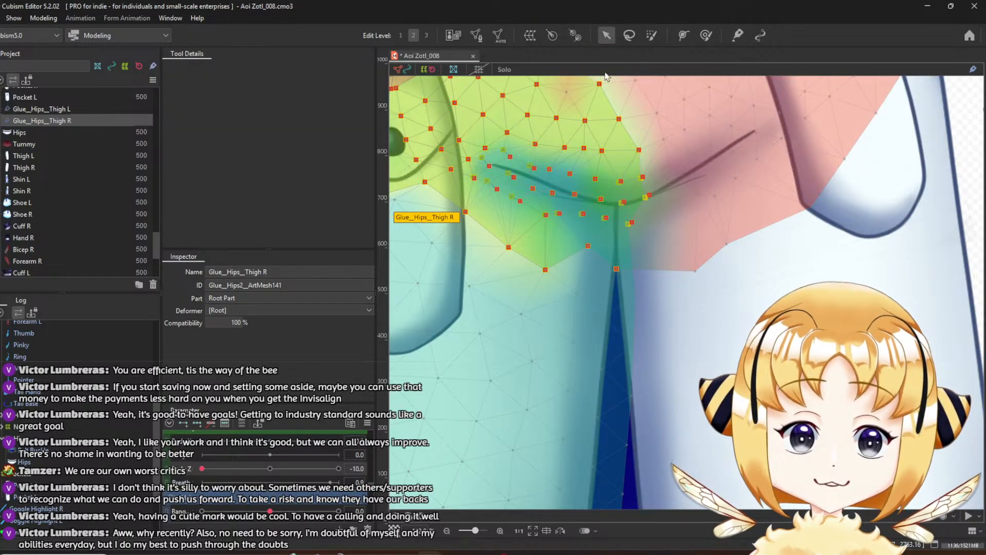
pyautogui.scroll(-8, 618, 134)
pyautogui.click(509, 193)
pyautogui.scroll(3, 583, 149)
pyautogui.scroll(4, 566, 178)
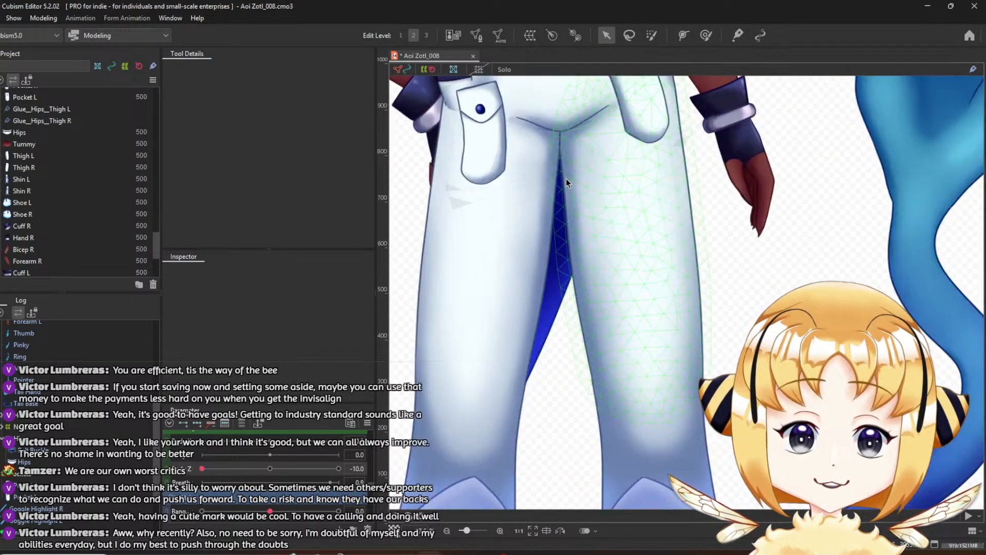
pyautogui.moveTo(589, 151); pyautogui.dragTo(663, 233)
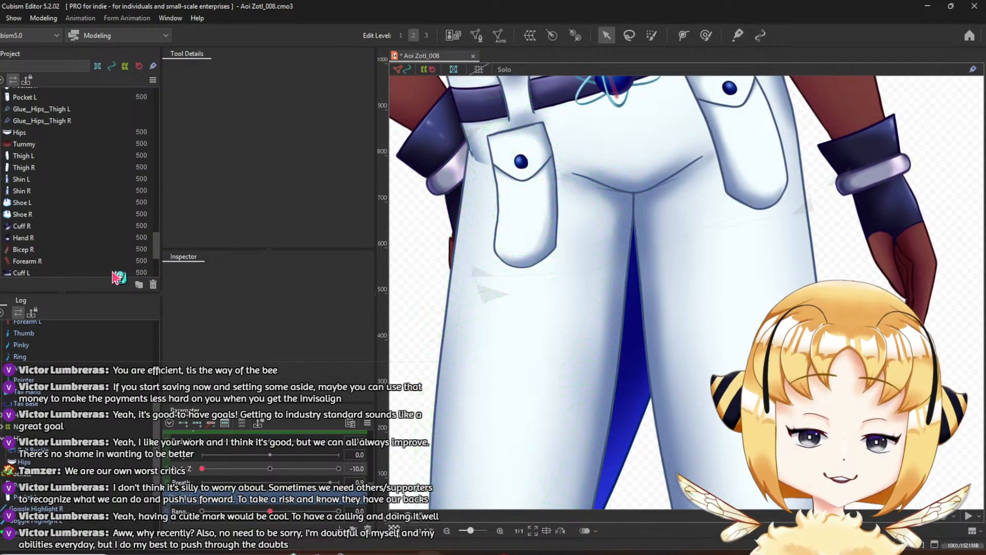
# Pull together the offset Glue__Hips__Thigh R vertices beside the crotch and shift weight toward Thigh R at the inner thigh
pyautogui.click(42, 110)
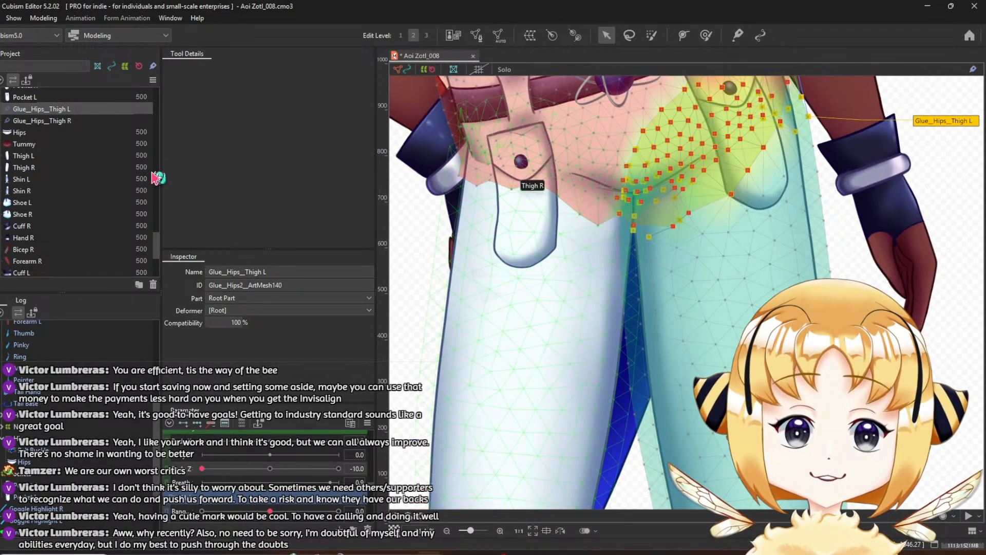
pyautogui.click(65, 121)
pyautogui.scroll(4, 531, 98)
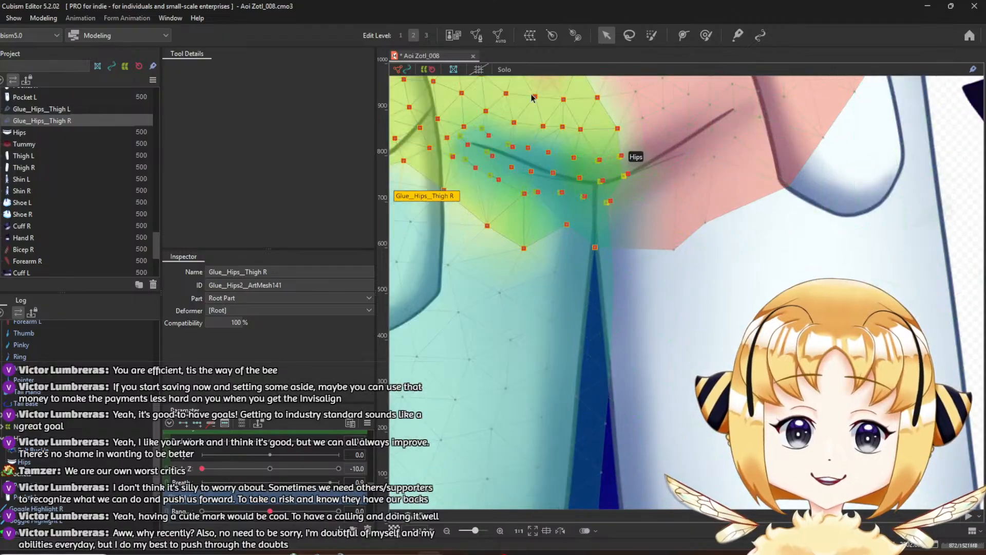
pyautogui.click(735, 34)
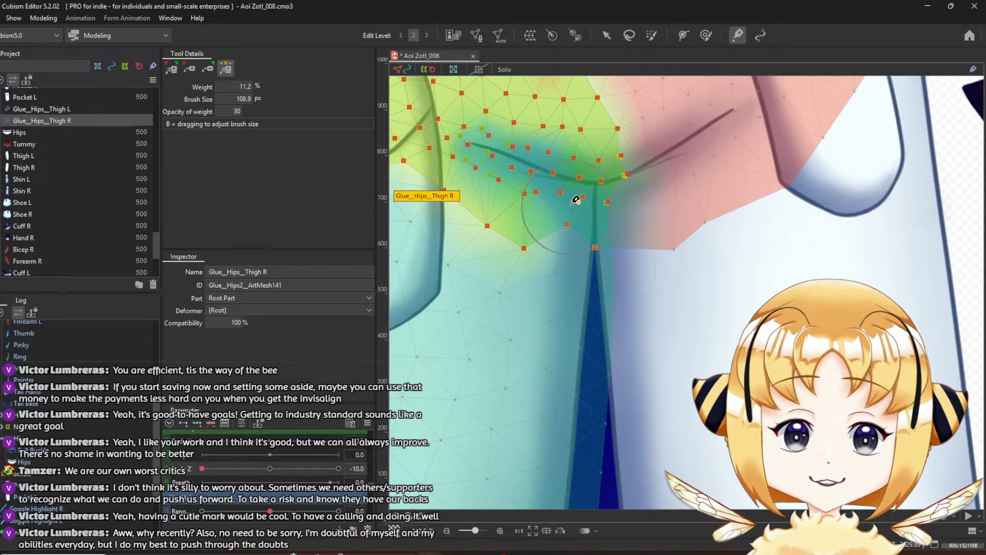
pyautogui.click(206, 71)
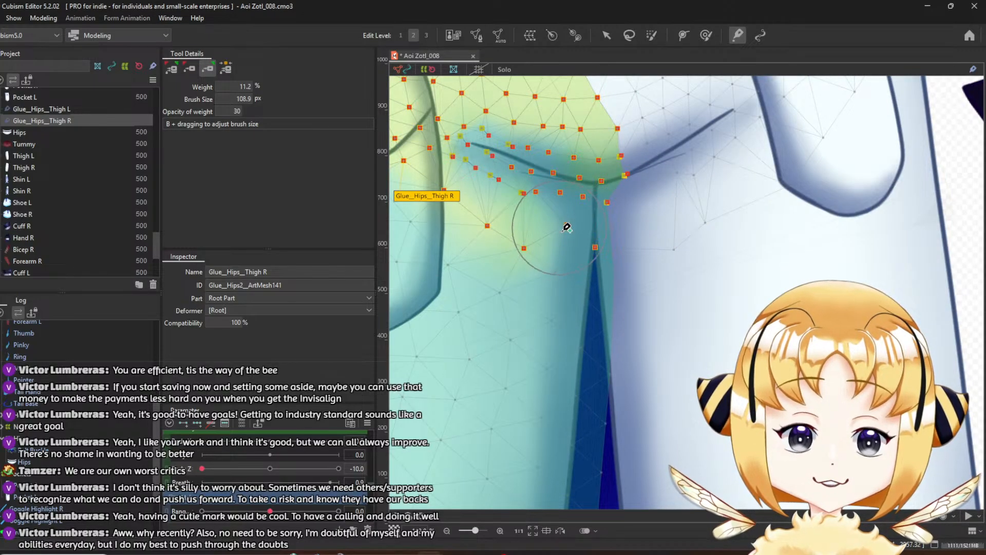
# Try shifting the inner-thigh glue weight toward Hips, undo the last stroke and keep Body Z at -10
pyautogui.click(171, 68)
pyautogui.moveTo(538, 215)
pyautogui.mouseDown()
pyautogui.moveTo(574, 222)
pyautogui.moveTo(532, 234)
pyautogui.mouseUp()
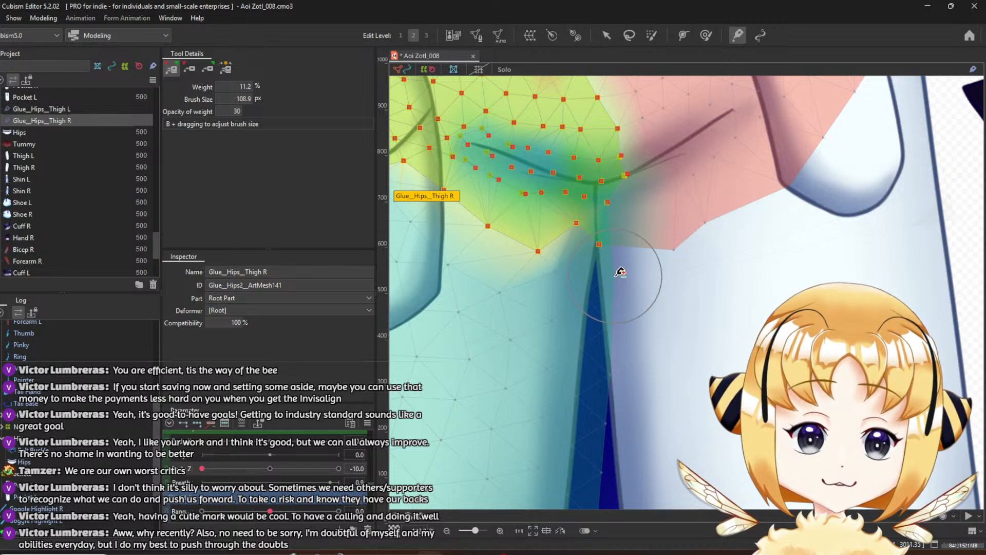
pyautogui.hotkey('ctrl', 'z')
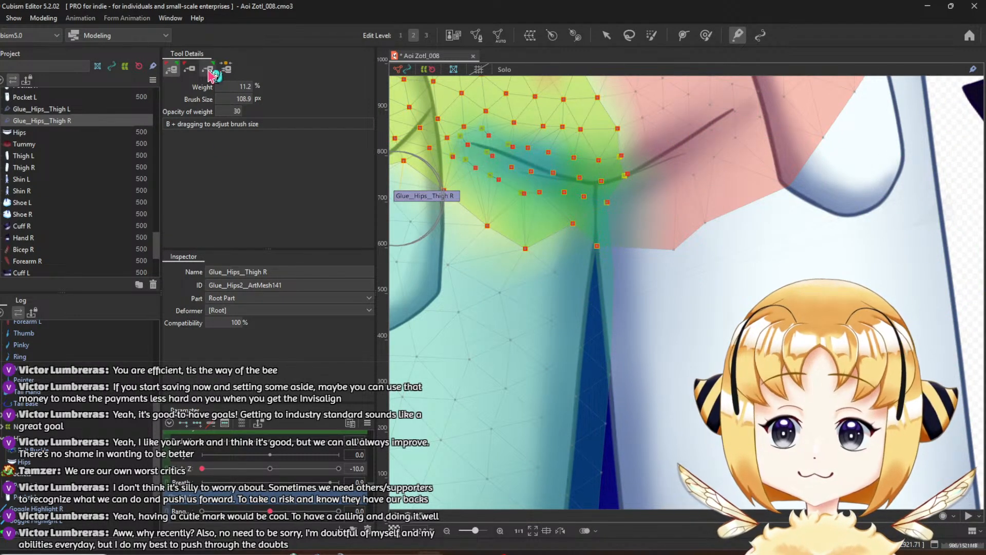
pyautogui.moveTo(207, 468)
pyautogui.mouseDown()
pyautogui.moveTo(276, 470)
pyautogui.moveTo(196, 469)
pyautogui.mouseUp()
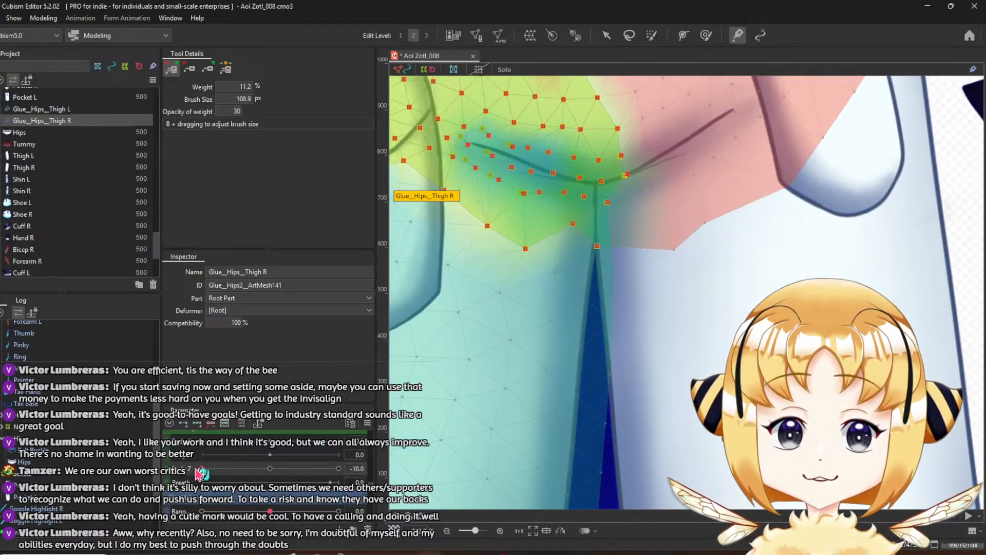
# Paint the inner-thigh glue weight toward Thigh R below the crotch, rejoin the separated vertices and deselect the glue
pyautogui.click(210, 71)
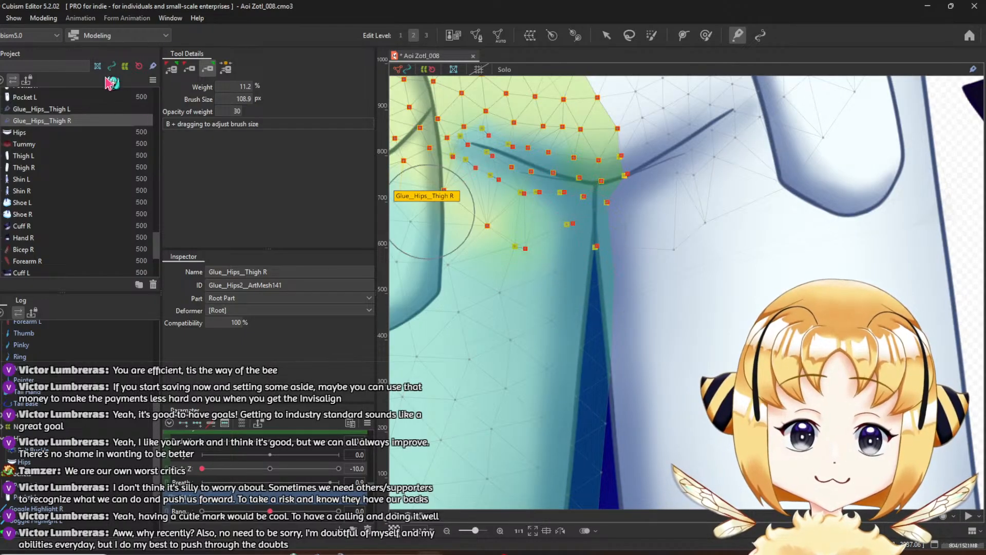
pyautogui.click(227, 70)
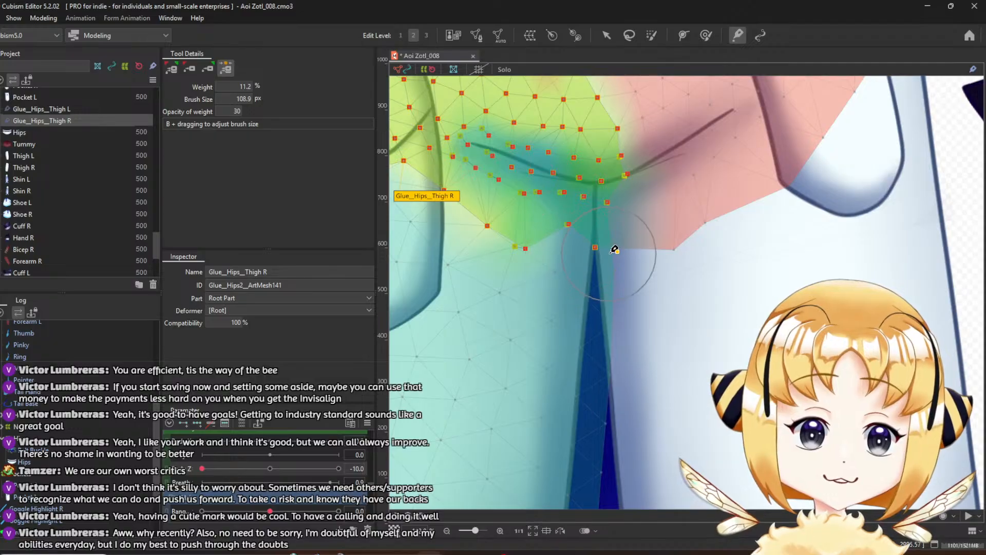
pyautogui.scroll(-3, 615, 249)
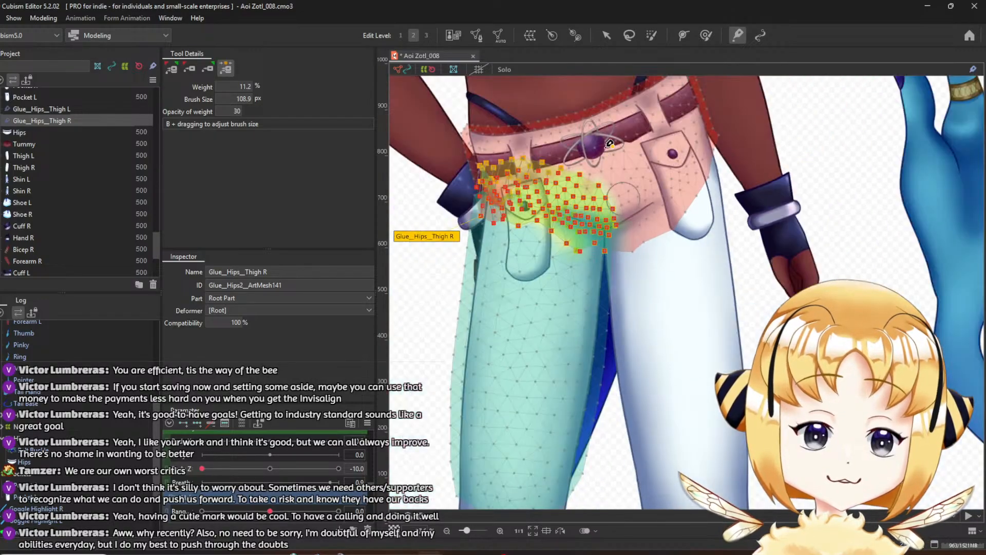
pyautogui.click(607, 36)
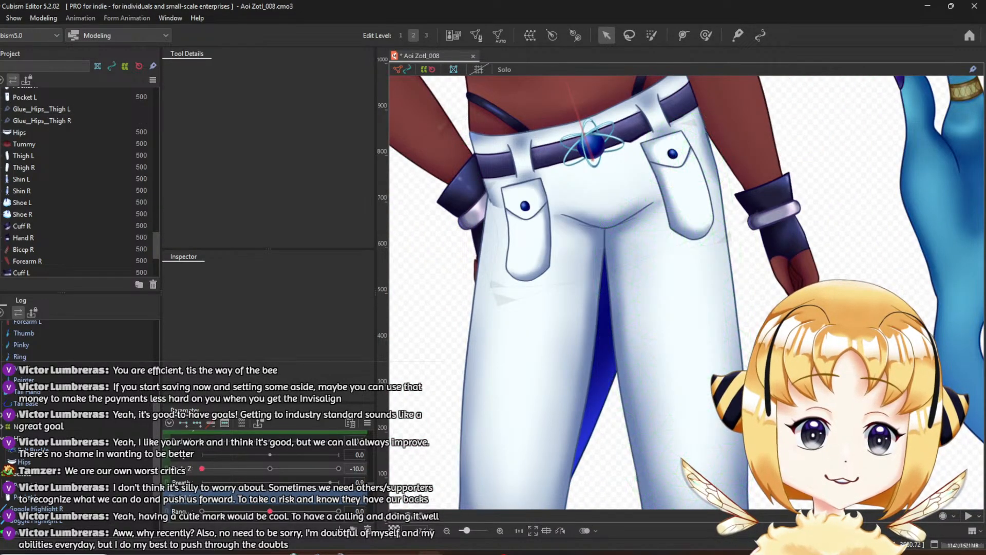
# Compare the trousers at Body Z -10 and 10, examining the crotch seam and hip creases up close
pyautogui.scroll(-3, 770, 352)
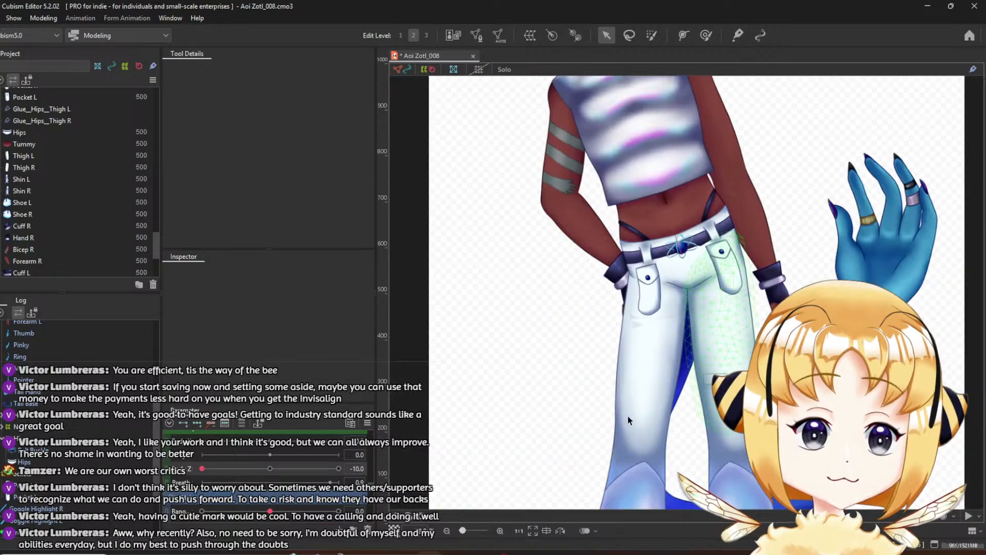
pyautogui.scroll(3, 755, 315)
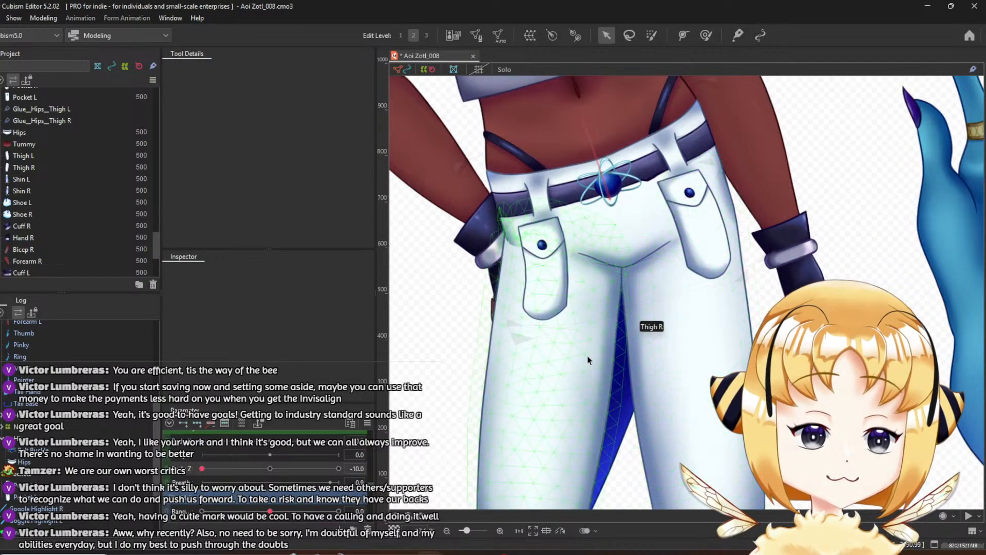
pyautogui.moveTo(219, 472); pyautogui.dragTo(339, 468)
pyautogui.scroll(3, 683, 264)
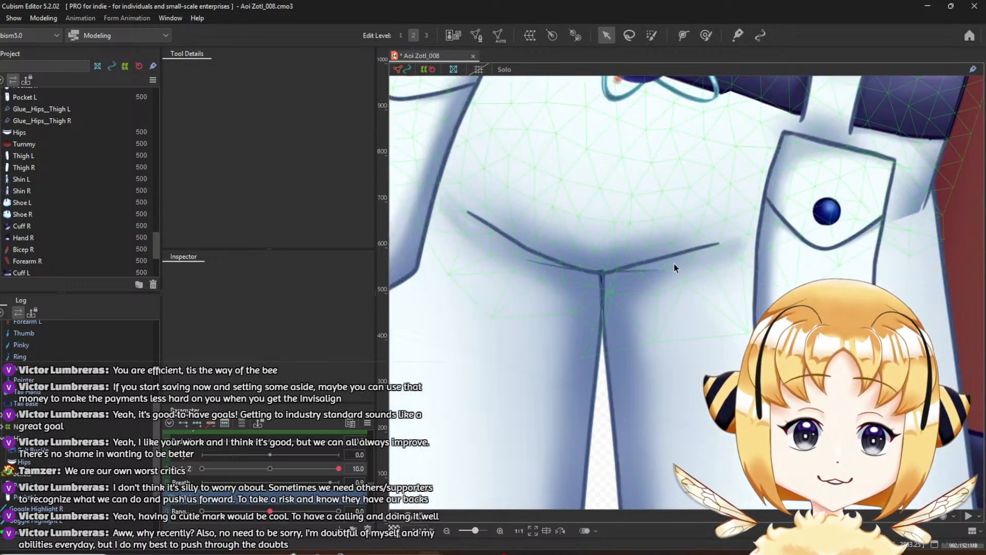
pyautogui.scroll(-2, 611, 349)
pyautogui.scroll(3, 586, 295)
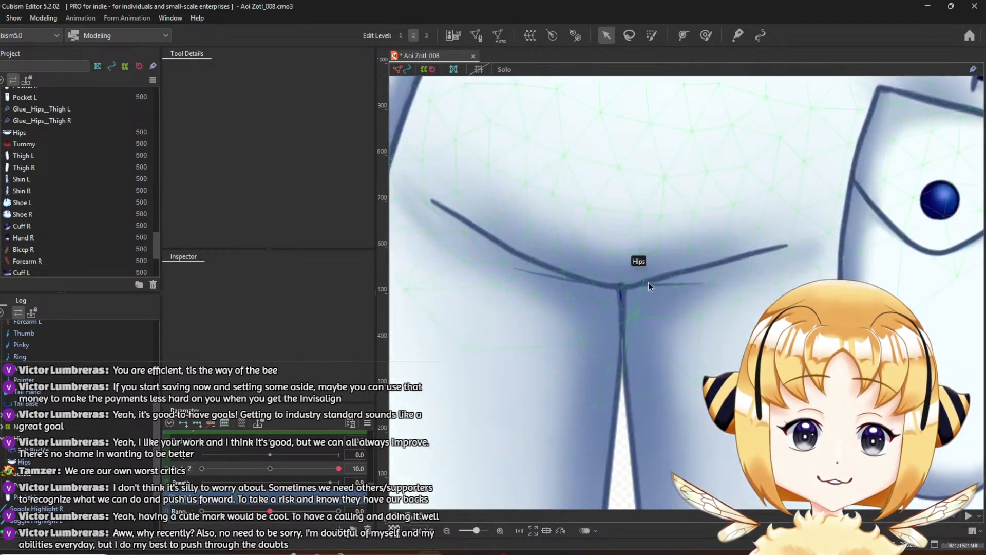
pyautogui.moveTo(669, 277); pyautogui.dragTo(603, 306)
pyautogui.scroll(-3, 502, 398)
pyautogui.scroll(2, 519, 380)
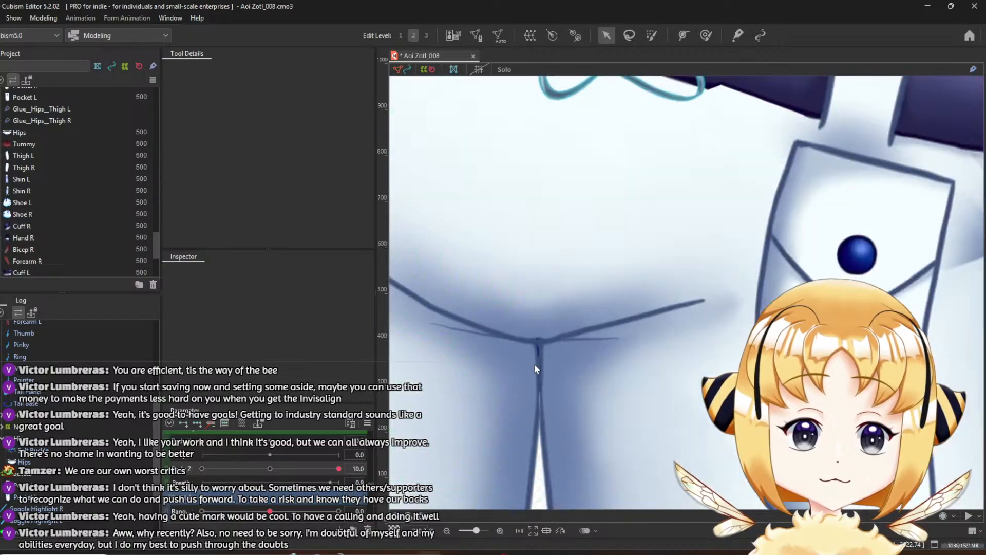
# Set Body Z to 10 and start glue weight editing on Glue__Hips__Thigh R
pyautogui.moveTo(269, 470); pyautogui.dragTo(338, 469)
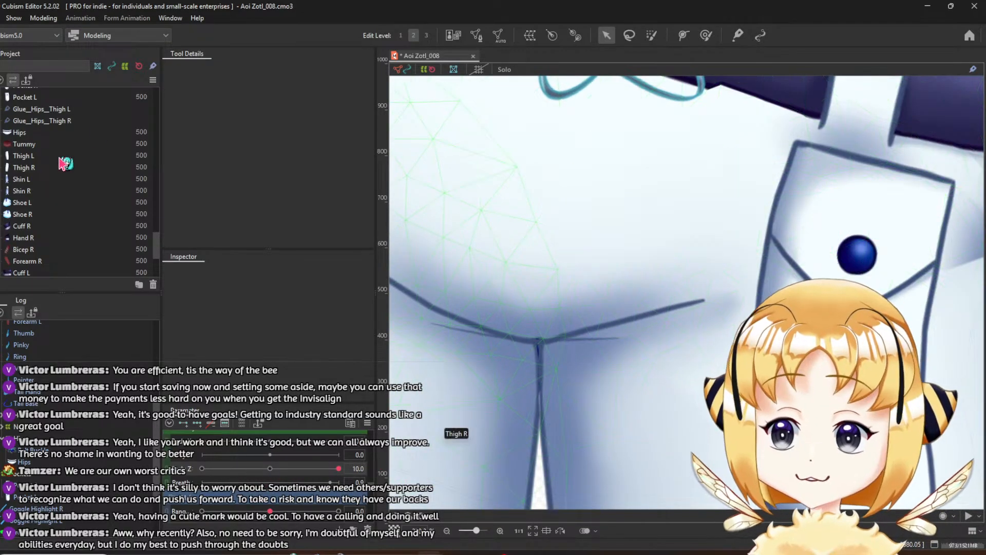
pyautogui.click(83, 110)
pyautogui.click(77, 120)
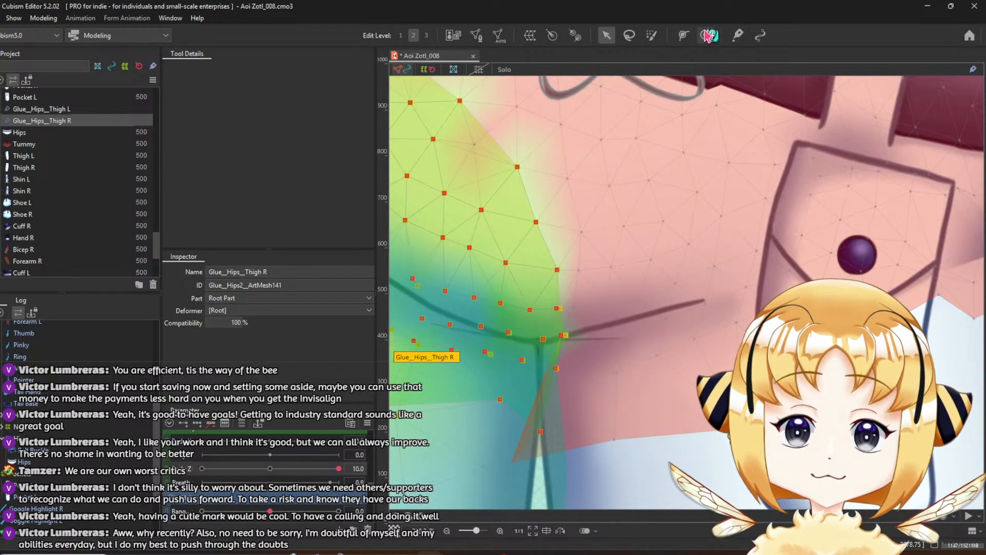
pyautogui.click(735, 37)
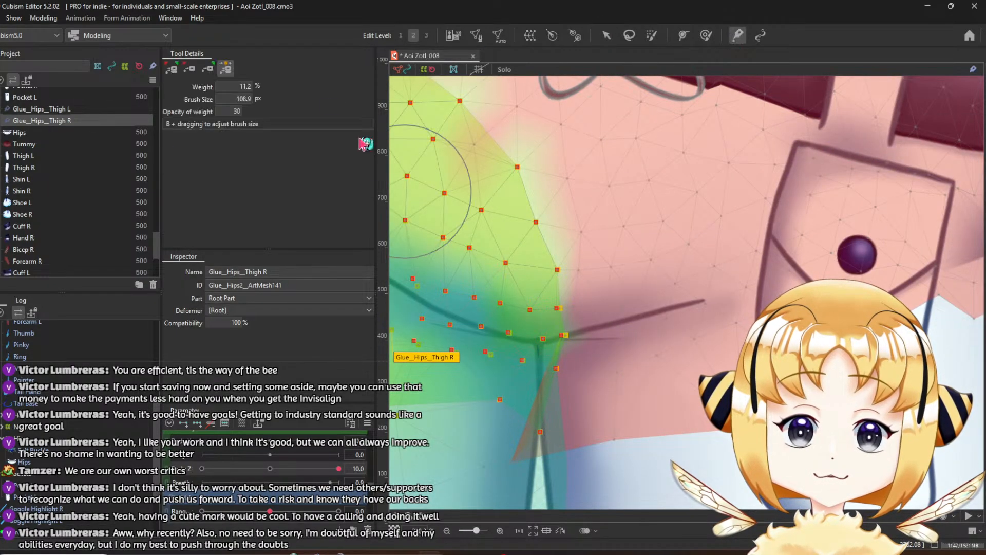
# Try painting the glue weight around the crotch toward Hips and undo the stroke
pyautogui.click(193, 69)
pyautogui.moveTo(475, 319); pyautogui.dragTo(537, 332)
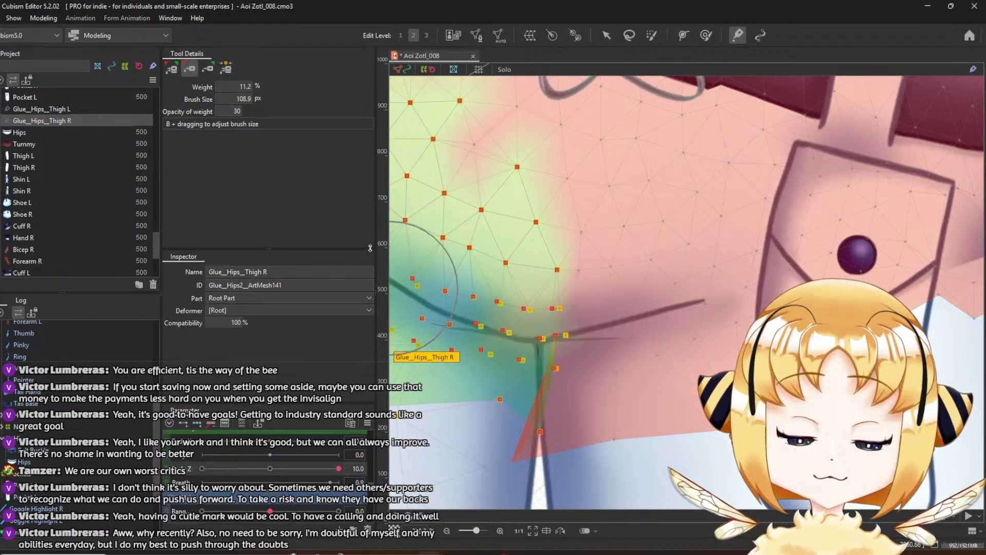
pyautogui.hotkey('ctrl', 'z')
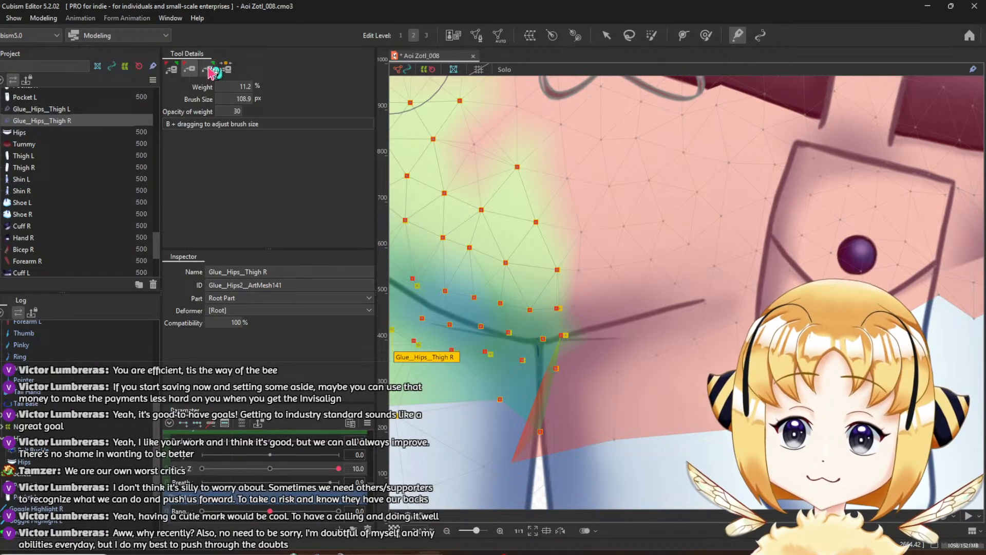
# Paint the Glue__Hips__Thigh R weight toward Thigh R along the crotch seam and pull the separated vertices there together
pyautogui.click(208, 69)
pyautogui.moveTo(489, 298)
pyautogui.mouseDown()
pyautogui.moveTo(559, 337)
pyautogui.moveTo(532, 348)
pyautogui.moveTo(541, 341)
pyautogui.moveTo(515, 334)
pyautogui.moveTo(541, 334)
pyautogui.moveTo(543, 351)
pyautogui.mouseUp()
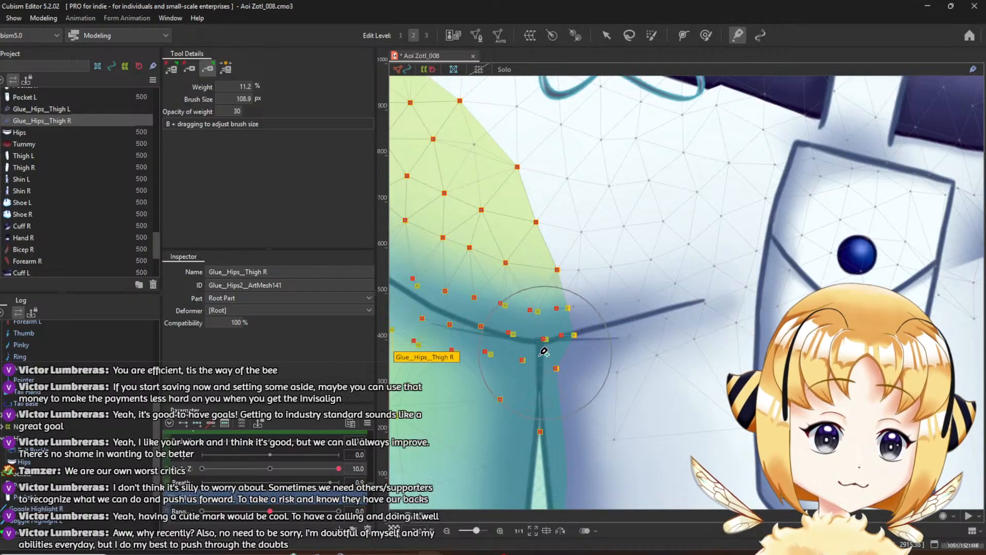
pyautogui.click(226, 68)
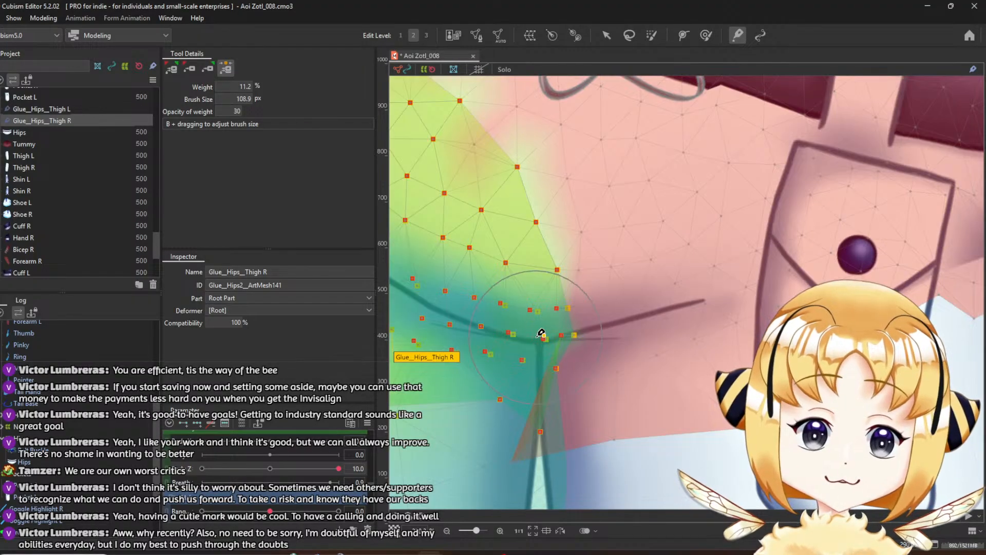
pyautogui.moveTo(518, 326)
pyautogui.mouseDown()
pyautogui.moveTo(499, 321)
pyautogui.moveTo(590, 340)
pyautogui.moveTo(584, 329)
pyautogui.moveTo(646, 325)
pyautogui.mouseUp()
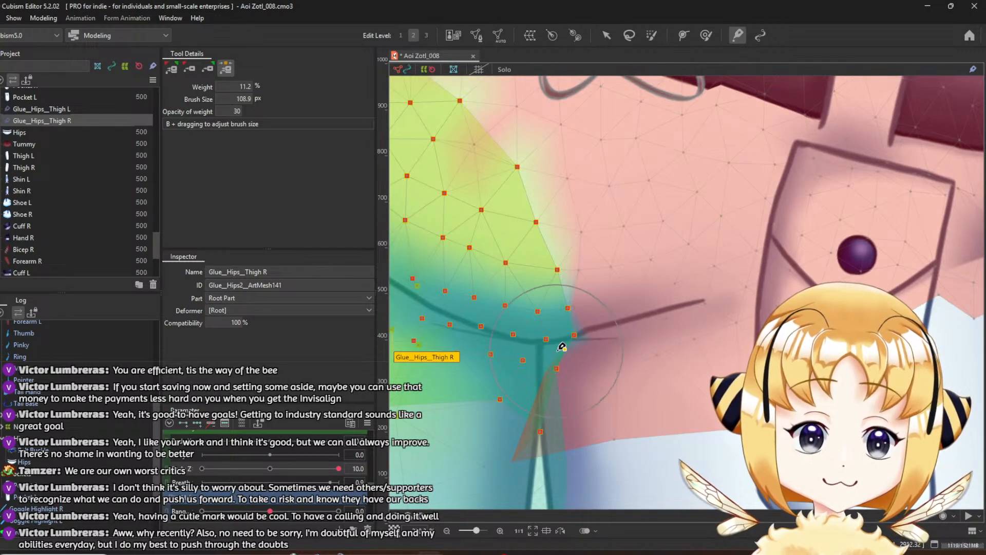
# Shift the glue weight beside the crotch back toward Hips, rejoin the offset vertices there and deselect the glue
pyautogui.click(198, 70)
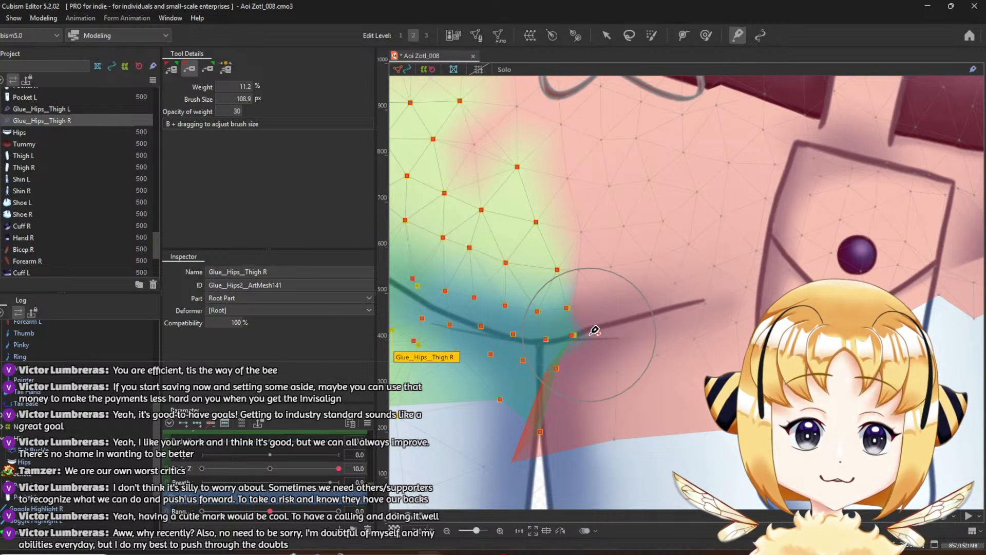
pyautogui.scroll(3, 565, 334)
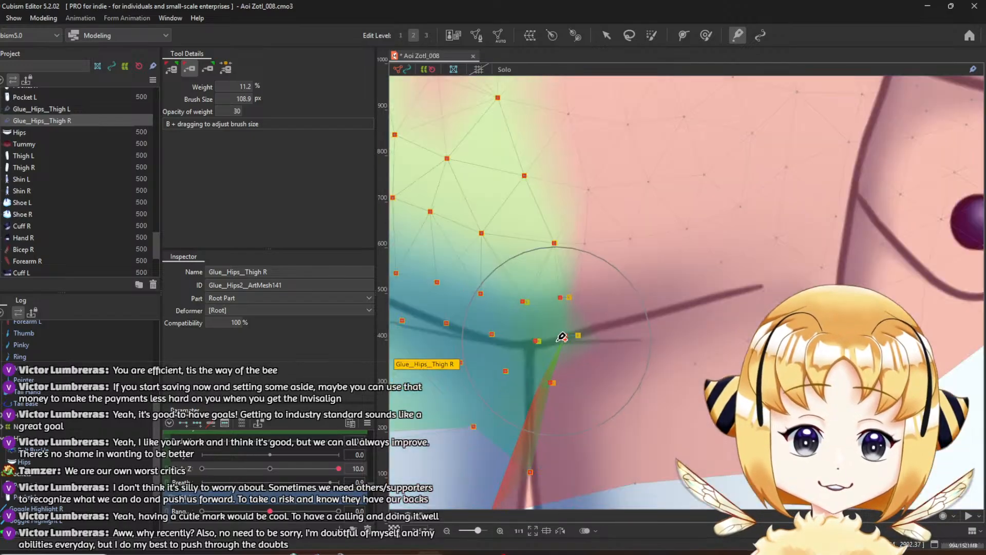
pyautogui.moveTo(554, 343); pyautogui.dragTo(626, 257)
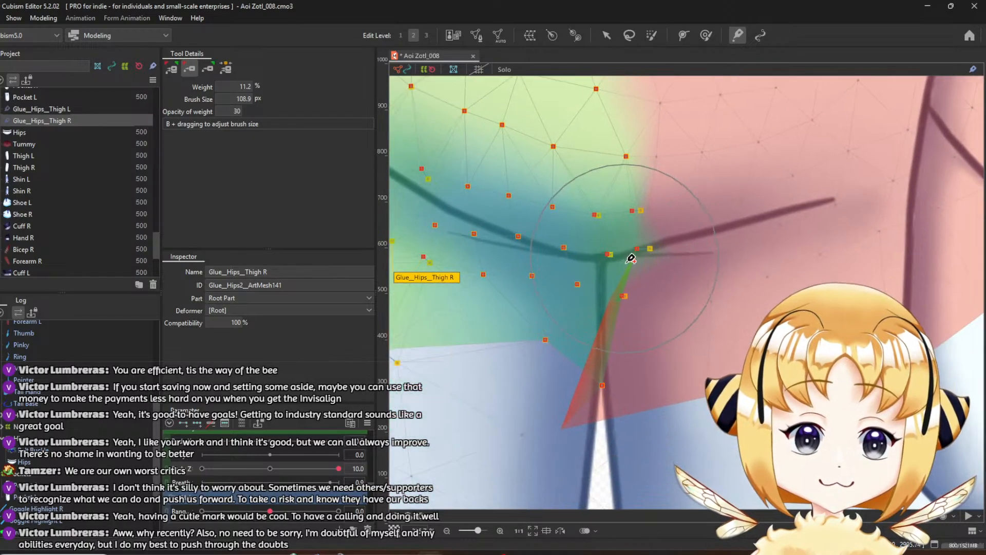
pyautogui.click(225, 68)
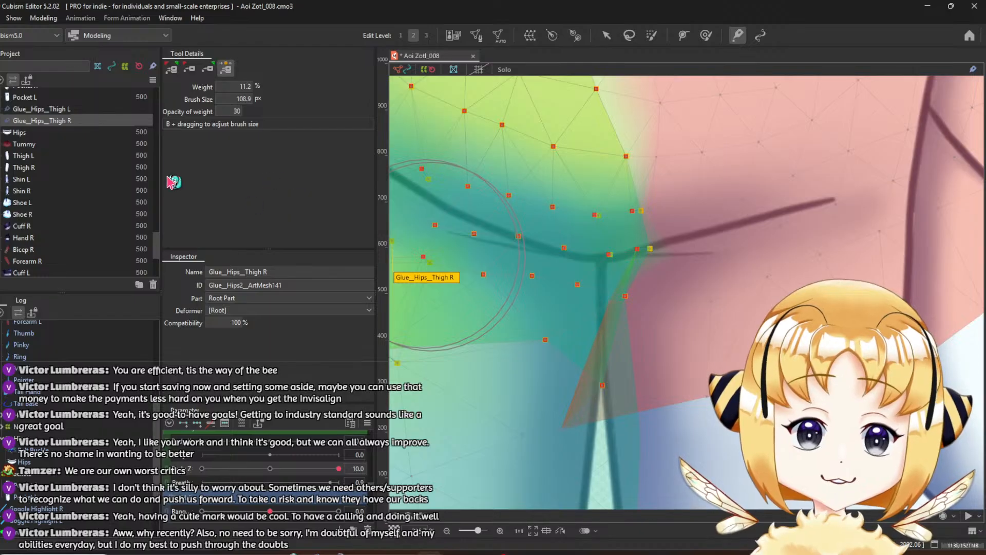
pyautogui.click(207, 68)
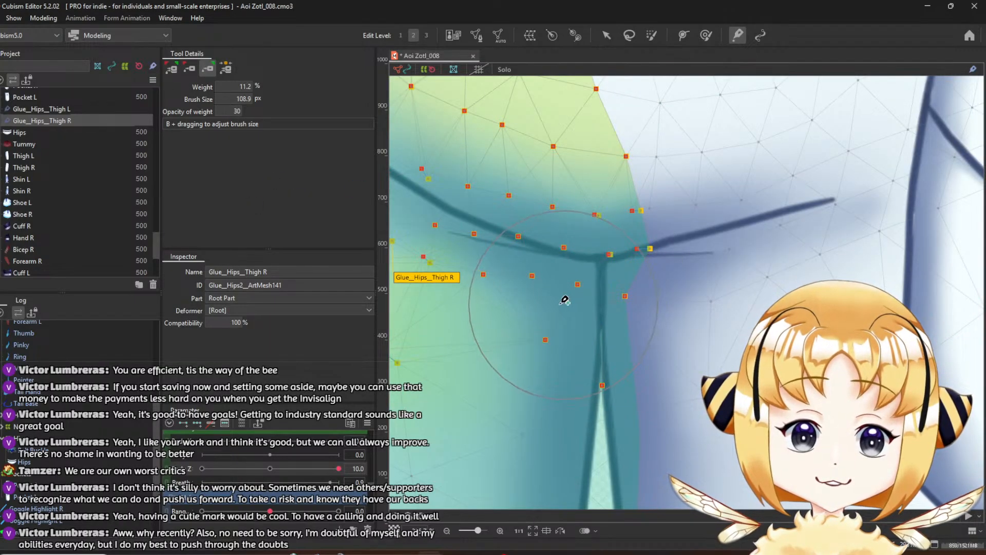
pyautogui.scroll(-2, 562, 326)
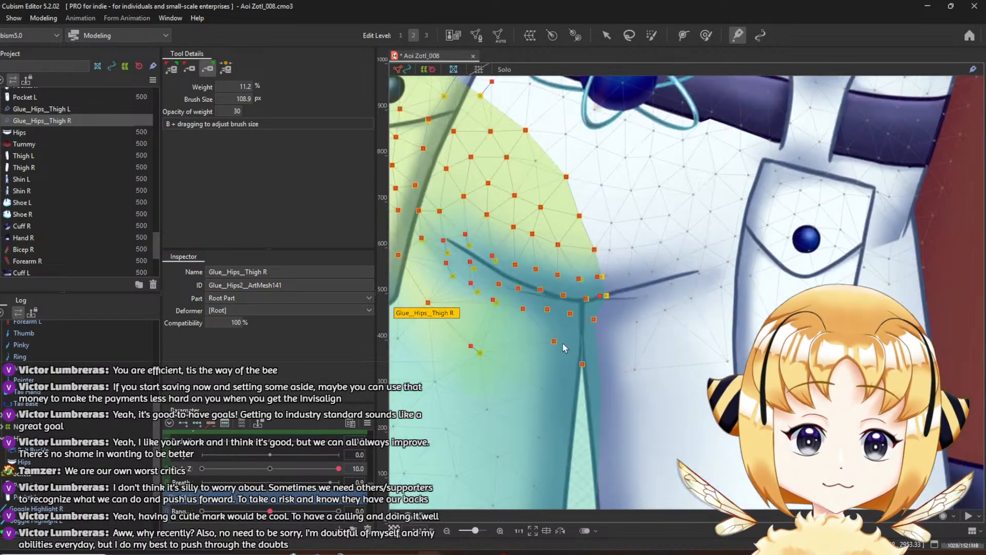
pyautogui.scroll(1, 578, 374)
pyautogui.scroll(-2, 578, 372)
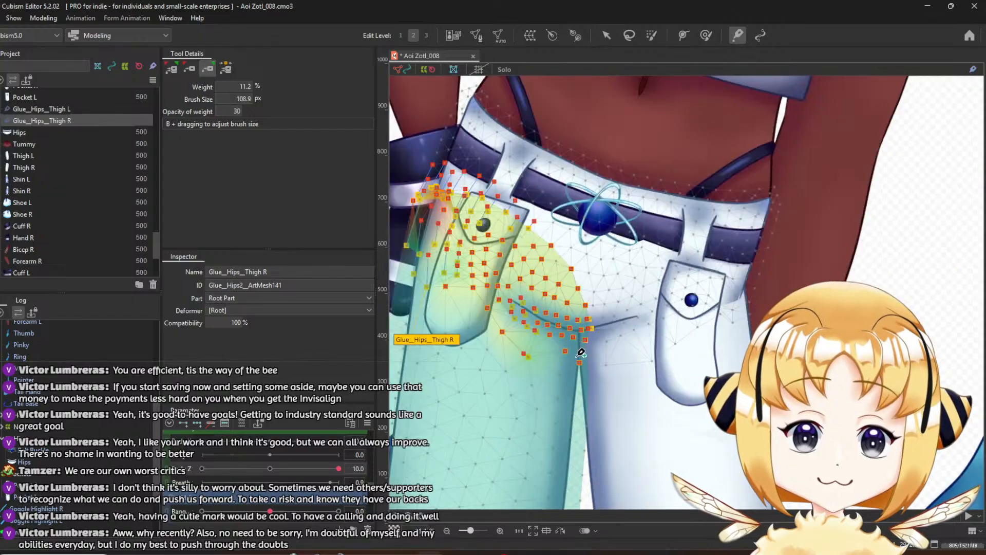
pyautogui.scroll(1, 580, 355)
pyautogui.click(605, 34)
pyautogui.scroll(-4, 621, 106)
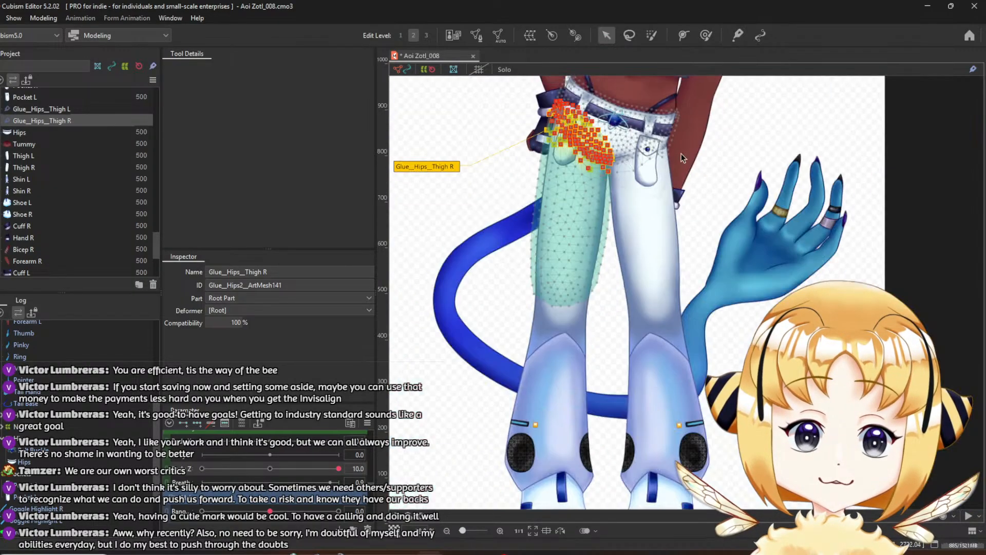
pyautogui.click(861, 222)
# Examine the crotch seam, hip creases and pockets at Body Z 10, both close up and with the whole figure
pyautogui.scroll(1, 590, 136)
pyautogui.scroll(4, 659, 165)
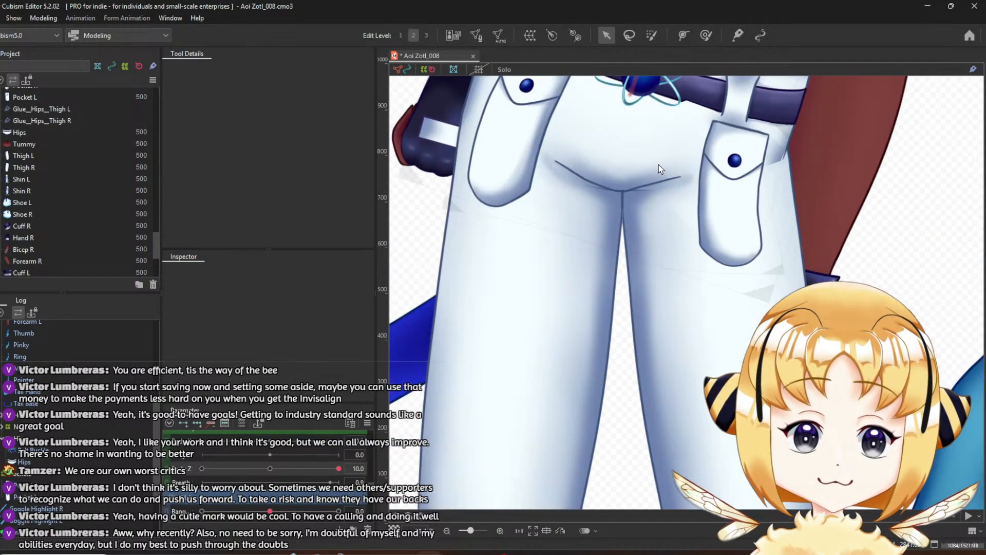
pyautogui.scroll(-4, 648, 189)
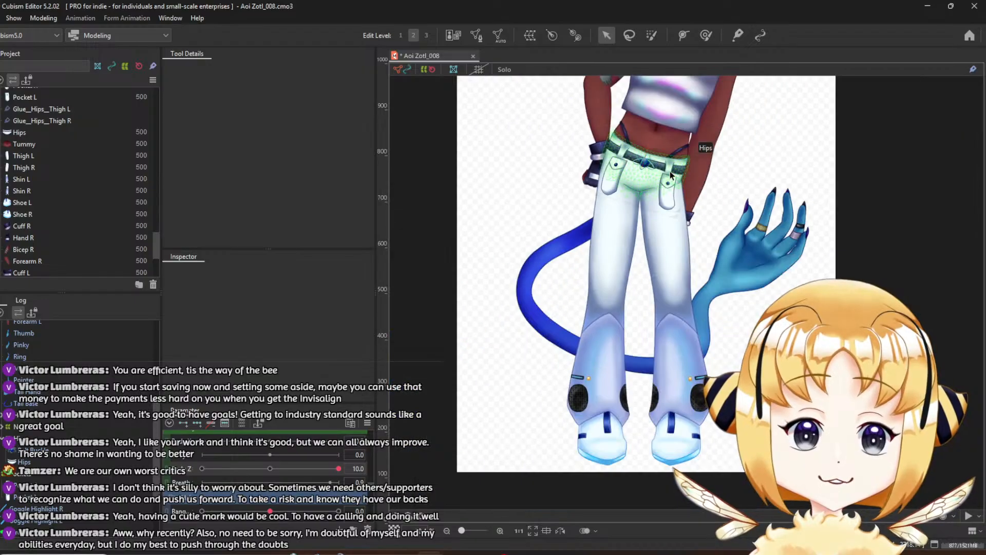
pyautogui.scroll(3, 643, 268)
pyautogui.moveTo(644, 268); pyautogui.dragTo(642, 273)
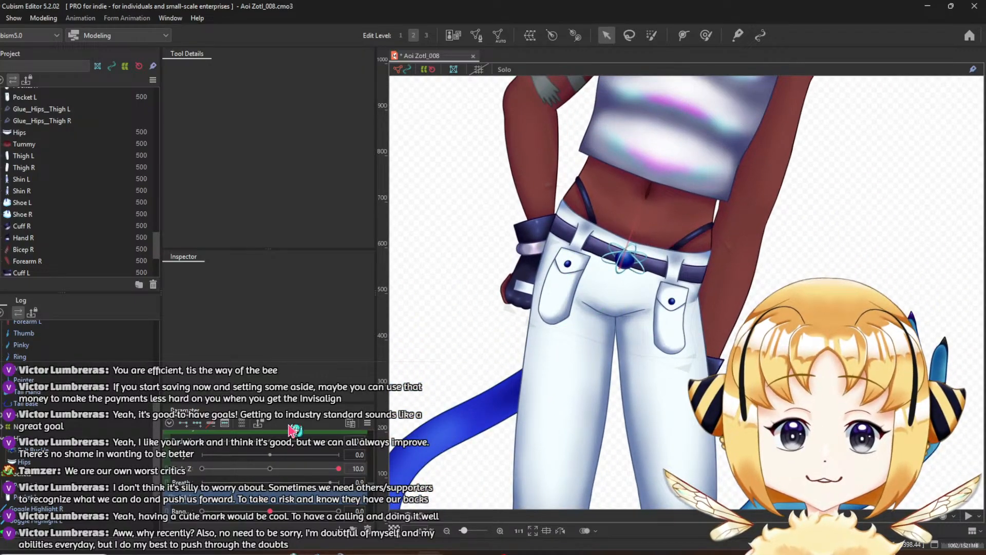
pyautogui.scroll(1, 595, 362)
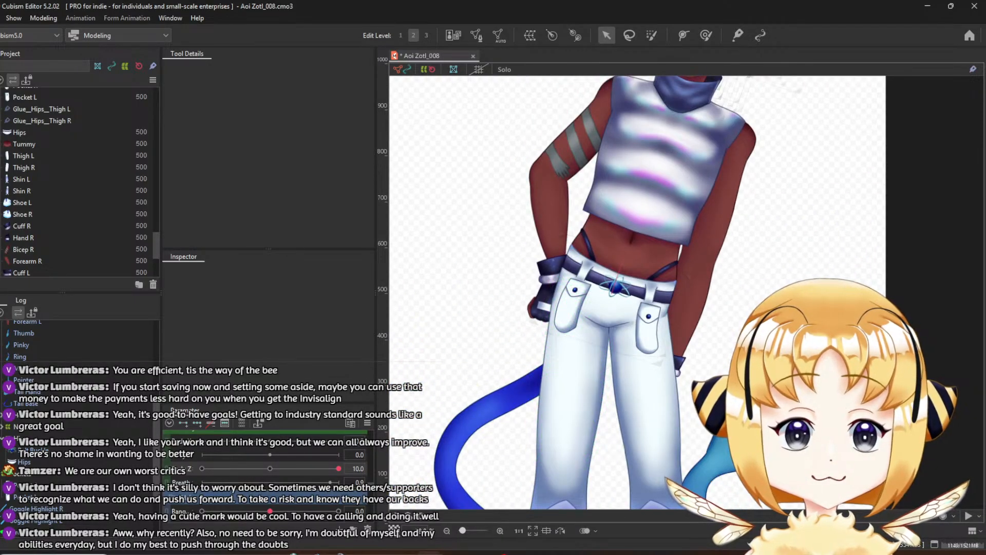
pyautogui.scroll(1, 674, 368)
pyautogui.scroll(1, 673, 368)
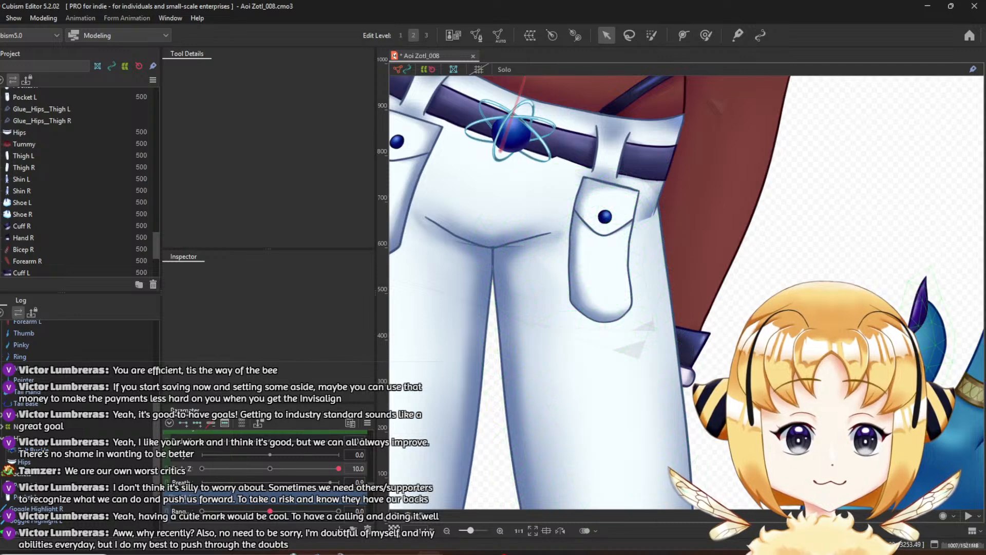
pyautogui.scroll(-5, 552, 398)
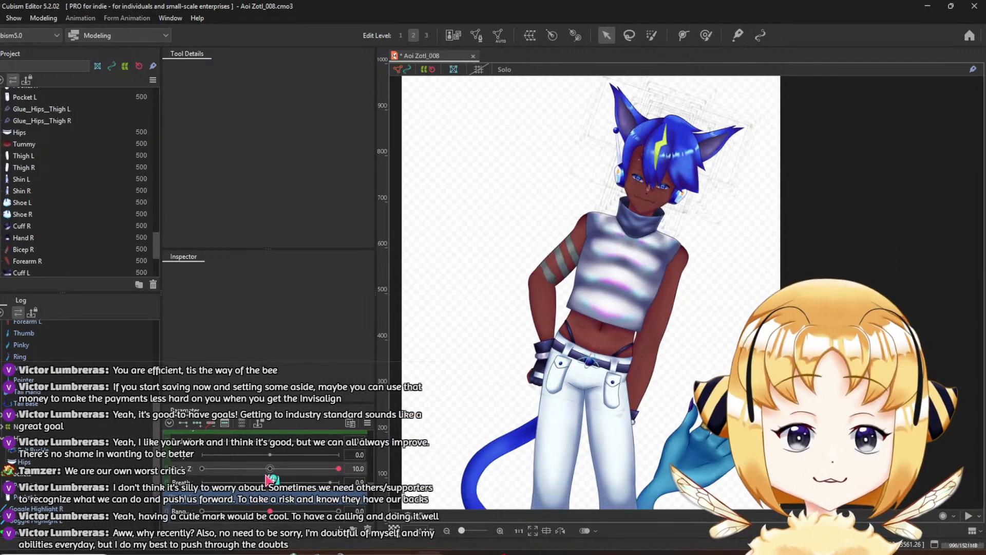
# Tilt the body to Body Z -10 and back to 10, comparing how the hips and trousers follow
pyautogui.moveTo(269, 469); pyautogui.dragTo(179, 488)
pyautogui.scroll(5, 617, 370)
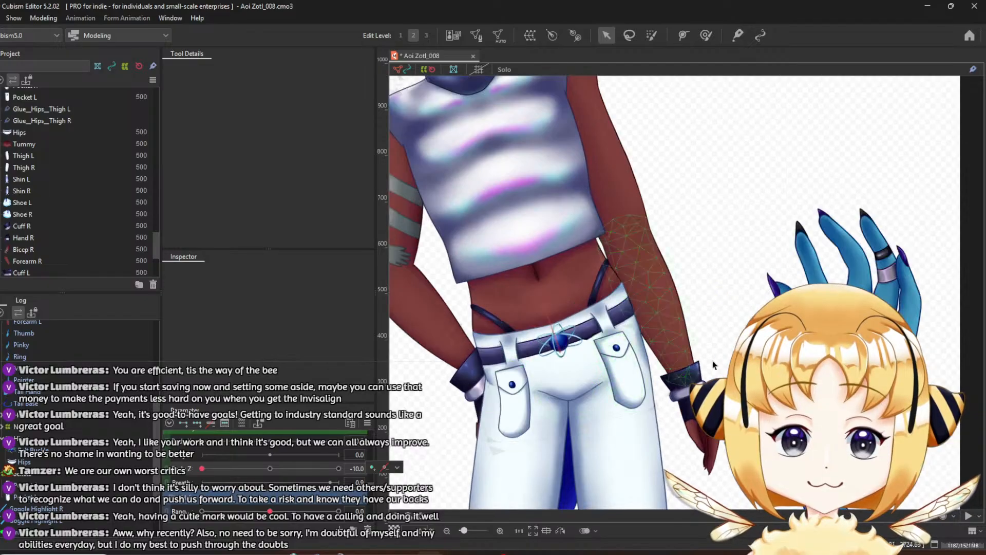
pyautogui.scroll(-6, 615, 331)
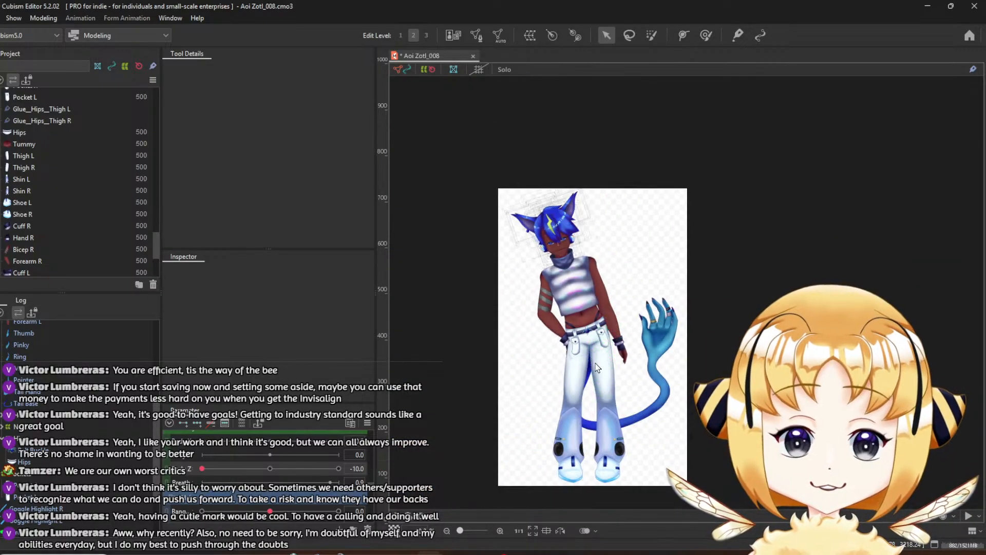
pyautogui.scroll(3, 590, 365)
pyautogui.moveTo(280, 470); pyautogui.dragTo(349, 492)
pyautogui.scroll(-2, 565, 393)
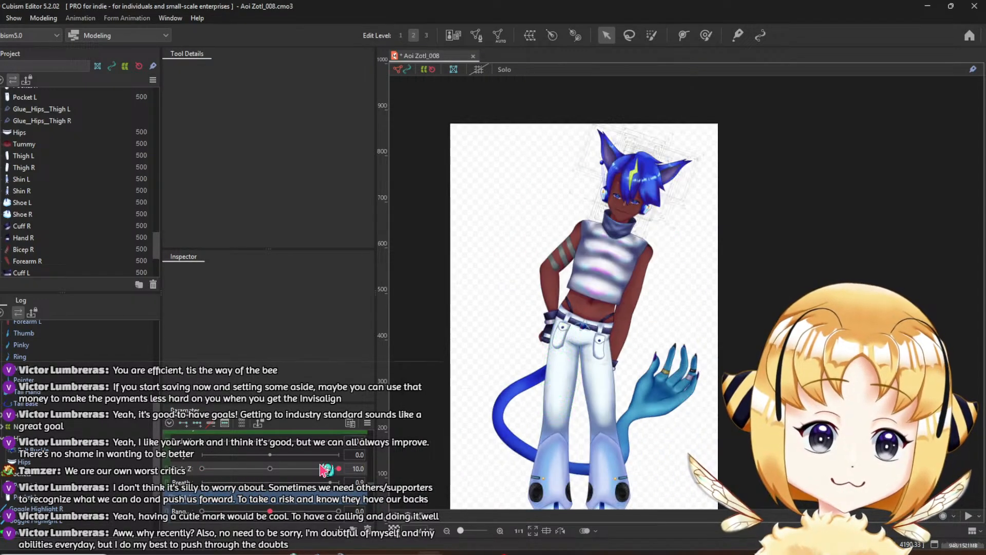
# Return Body Z to 0 and look over the torso, arms and hips in the upright pose
pyautogui.click(280, 470)
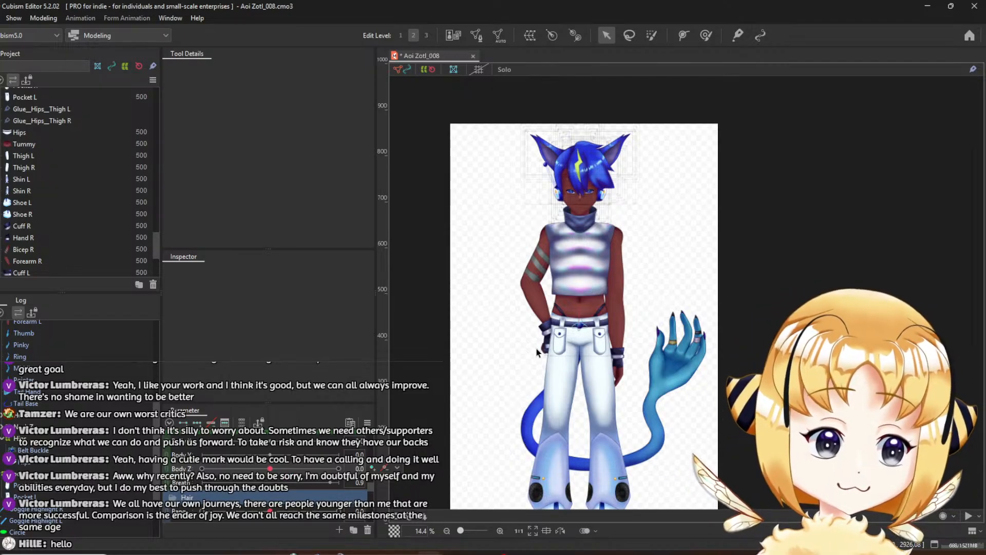
pyautogui.scroll(2, 536, 348)
pyautogui.scroll(-4, 688, 215)
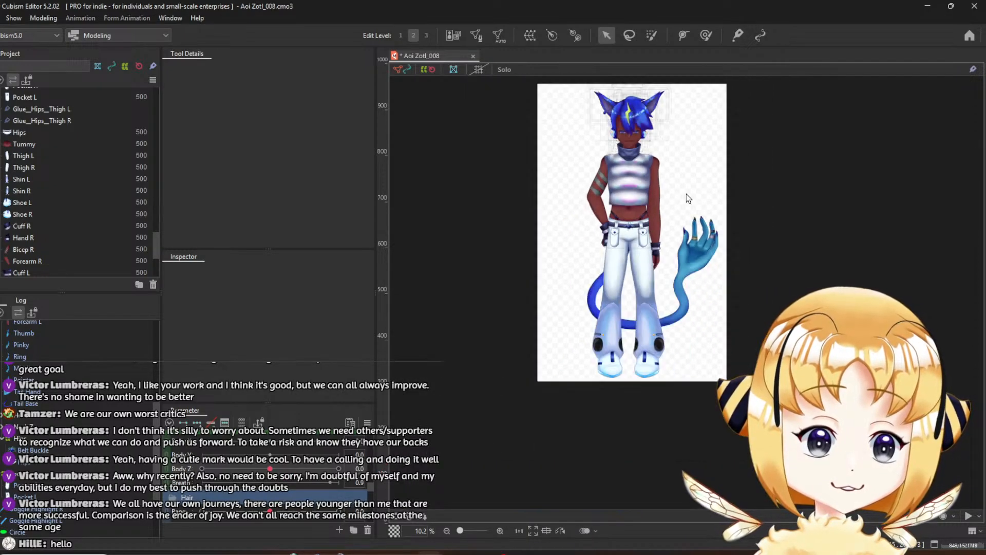
pyautogui.scroll(6, 686, 193)
pyautogui.moveTo(670, 242); pyautogui.dragTo(691, 295)
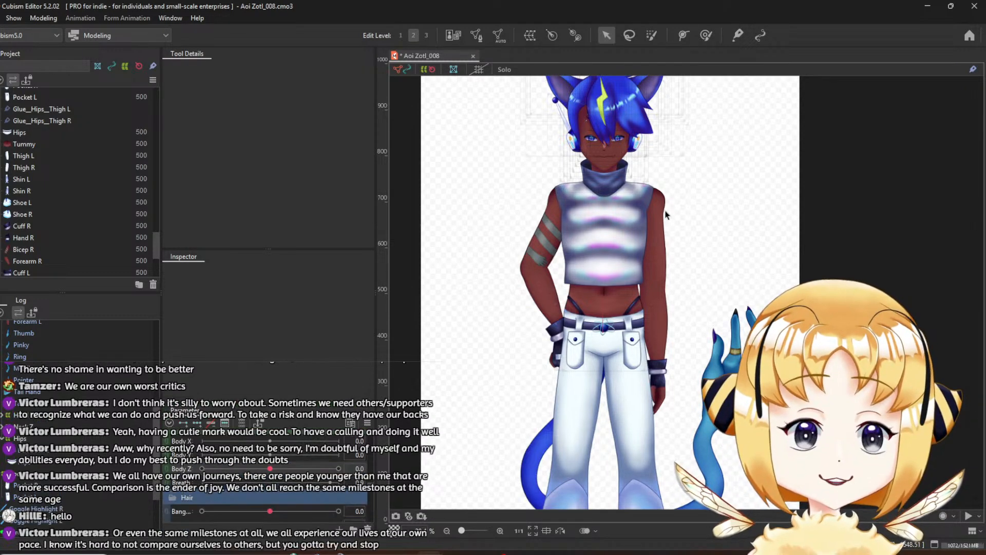
pyautogui.scroll(2, 686, 230)
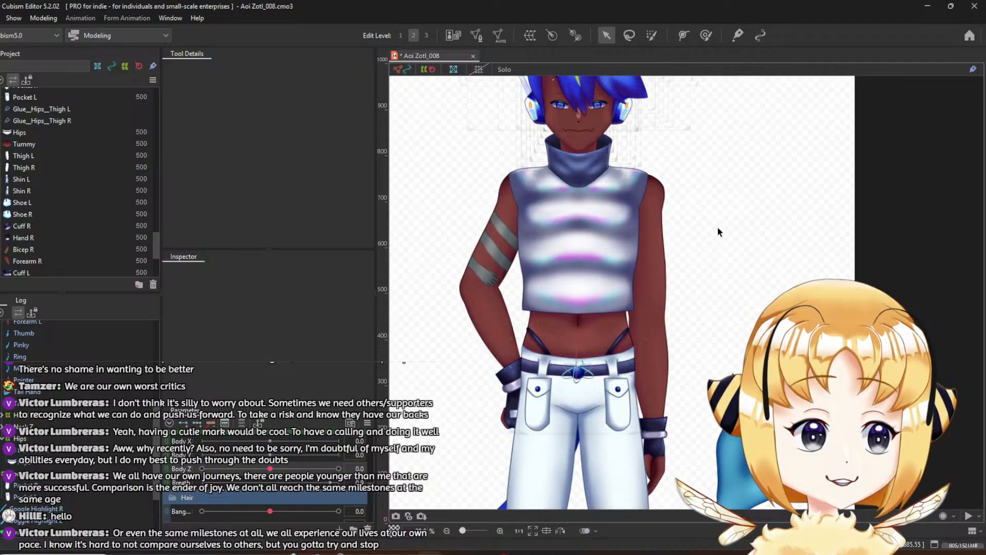
pyautogui.moveTo(711, 234); pyautogui.dragTo(738, 263)
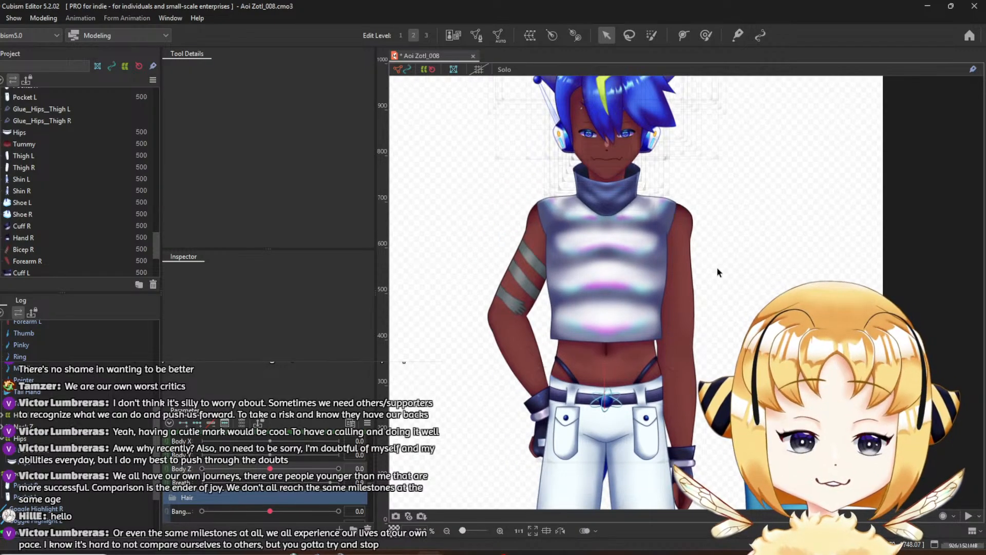
# Preview the character's lean by moving Body Z to -10.0, and return it to 0.0
pyautogui.moveTo(265, 479)
pyautogui.mouseDown()
pyautogui.moveTo(319, 478)
pyautogui.moveTo(272, 481)
pyautogui.mouseUp()
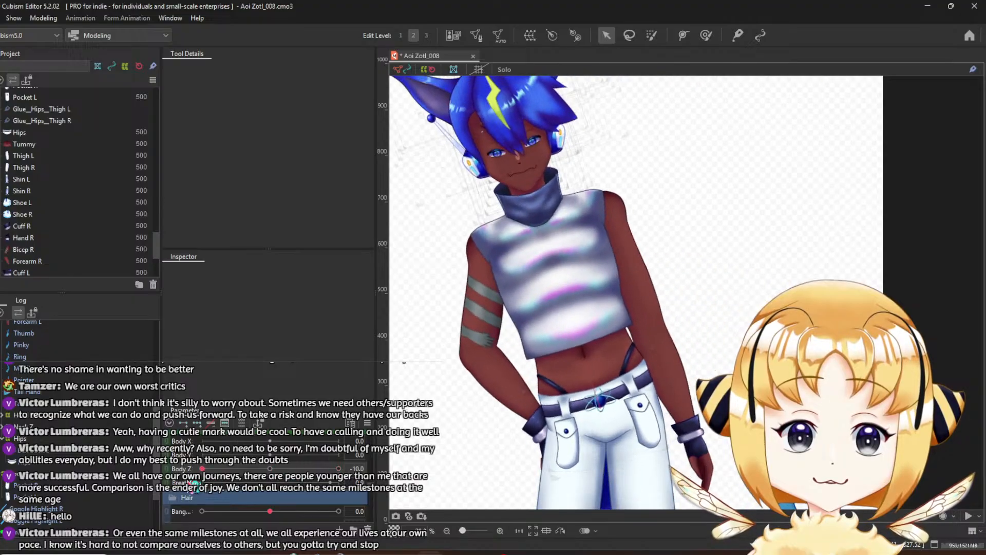
pyautogui.click(270, 468)
pyautogui.scroll(-3, 760, 209)
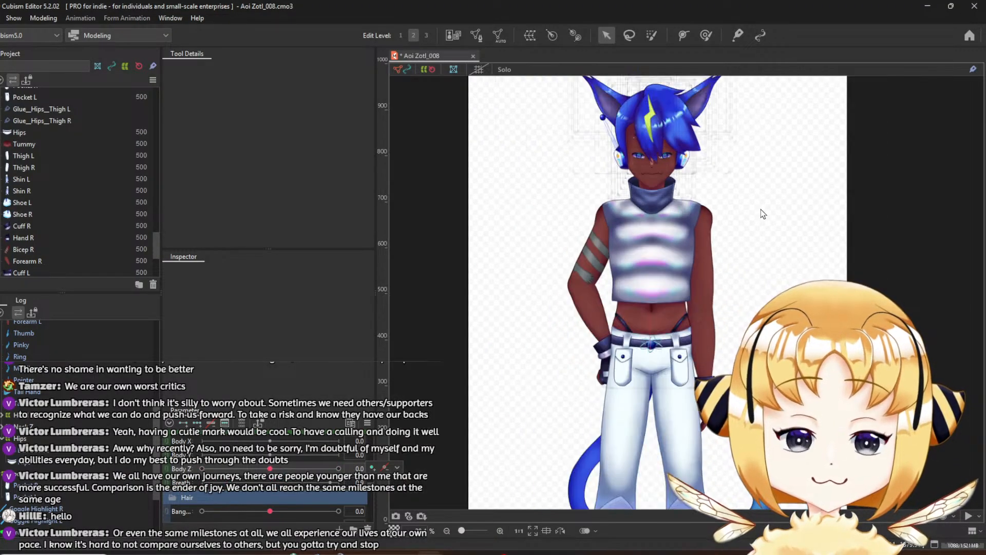
# Save the Aoi Zotl_008 model and open its physics settings
pyautogui.click(1, 19)
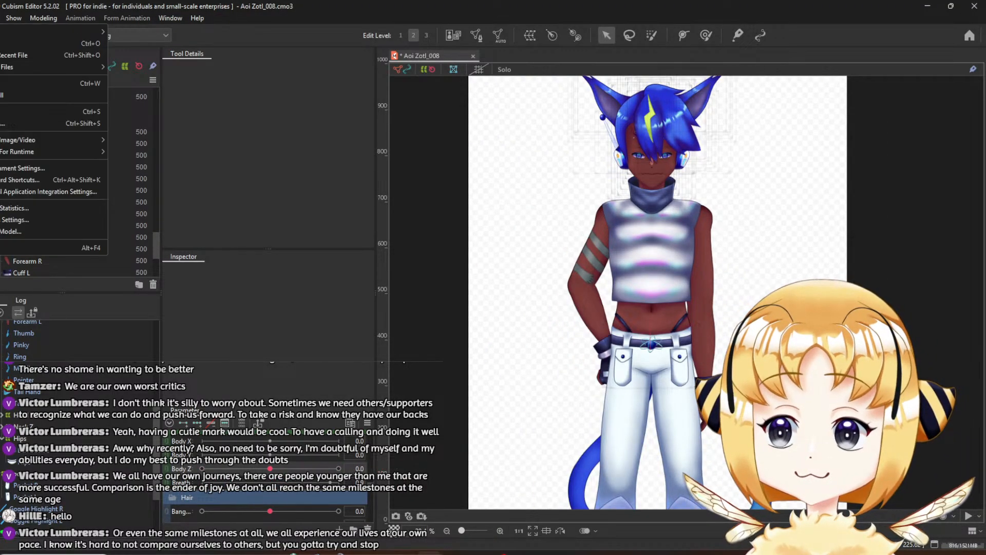
pyautogui.click(2, 111)
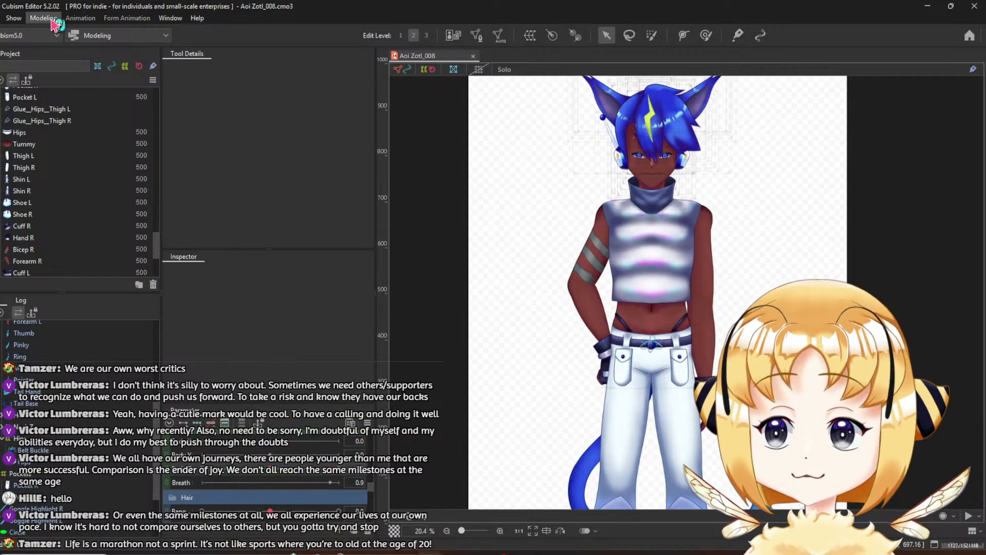
pyautogui.click(43, 18)
pyautogui.click(76, 262)
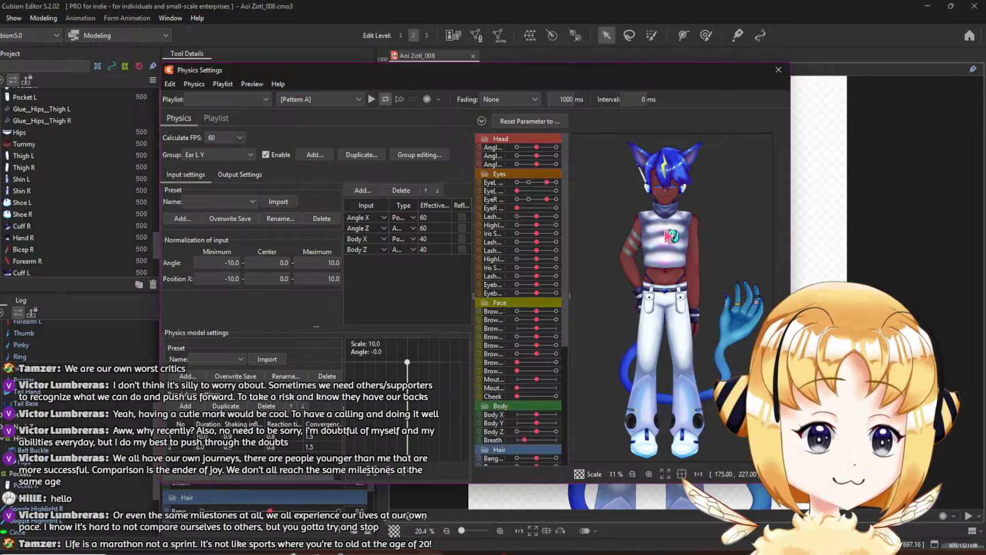
# Preview the physics by swinging the character's head and body in several directions, and close the physics settings
pyautogui.moveTo(665, 232); pyautogui.dragTo(561, 307)
pyautogui.moveTo(673, 315); pyautogui.dragTo(723, 177)
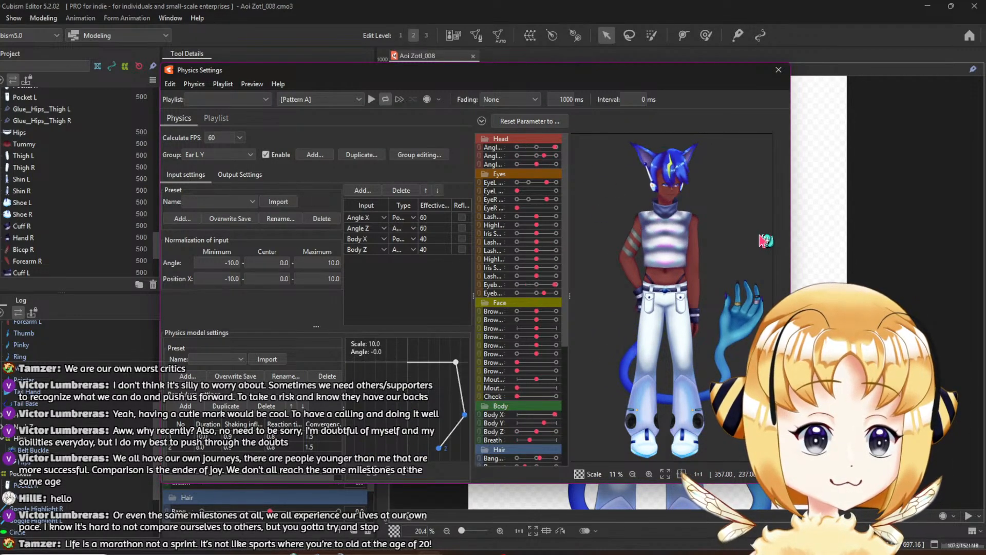
pyautogui.moveTo(694, 295); pyautogui.dragTo(725, 276)
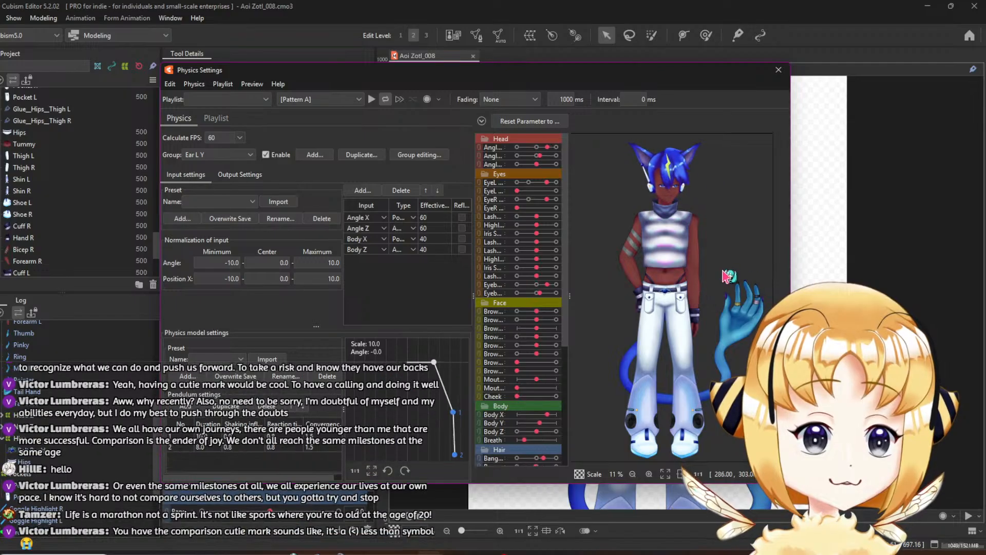
pyautogui.scroll(2, 696, 191)
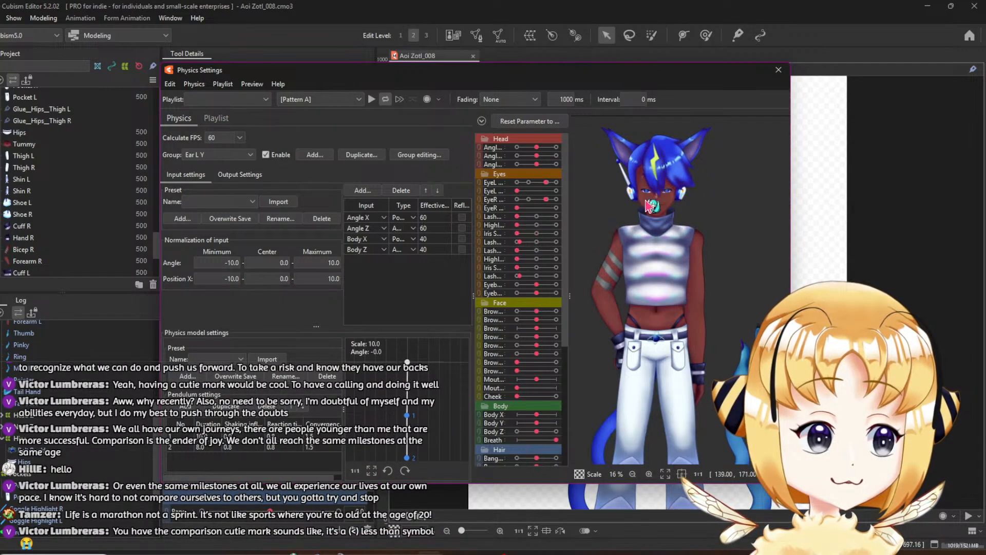
pyautogui.moveTo(649, 207); pyautogui.dragTo(656, 220)
pyautogui.moveTo(703, 259); pyautogui.dragTo(724, 267)
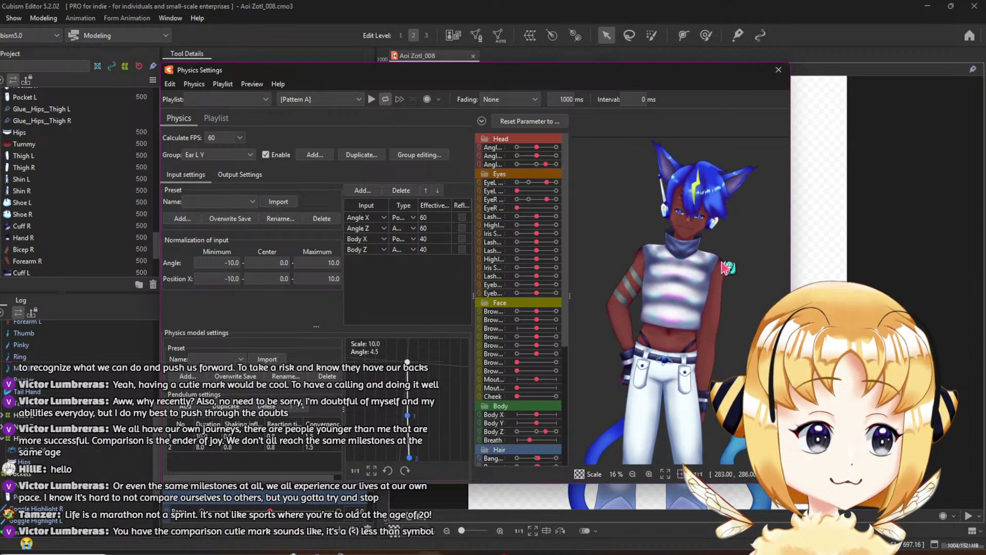
pyautogui.moveTo(703, 440); pyautogui.dragTo(684, 247)
pyautogui.moveTo(719, 182); pyautogui.dragTo(724, 402)
pyautogui.moveTo(657, 400); pyautogui.dragTo(643, 400)
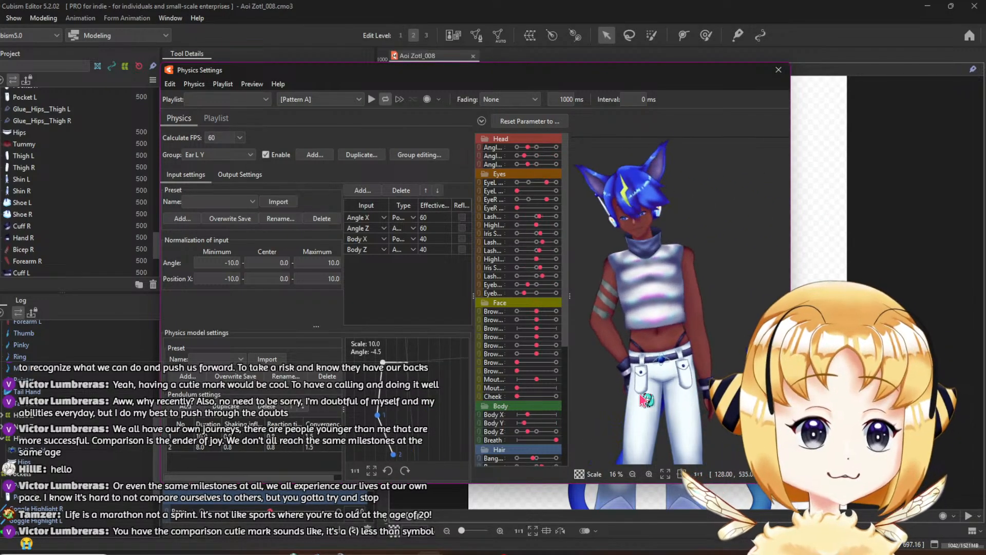
pyautogui.moveTo(651, 365); pyautogui.dragTo(806, 423)
pyautogui.moveTo(734, 415); pyautogui.dragTo(760, 363)
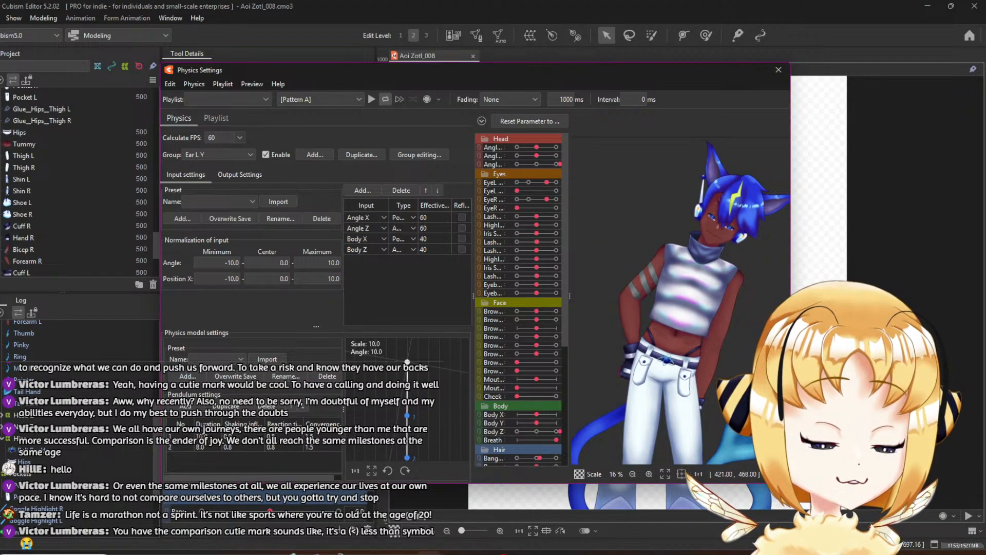
pyautogui.click(777, 70)
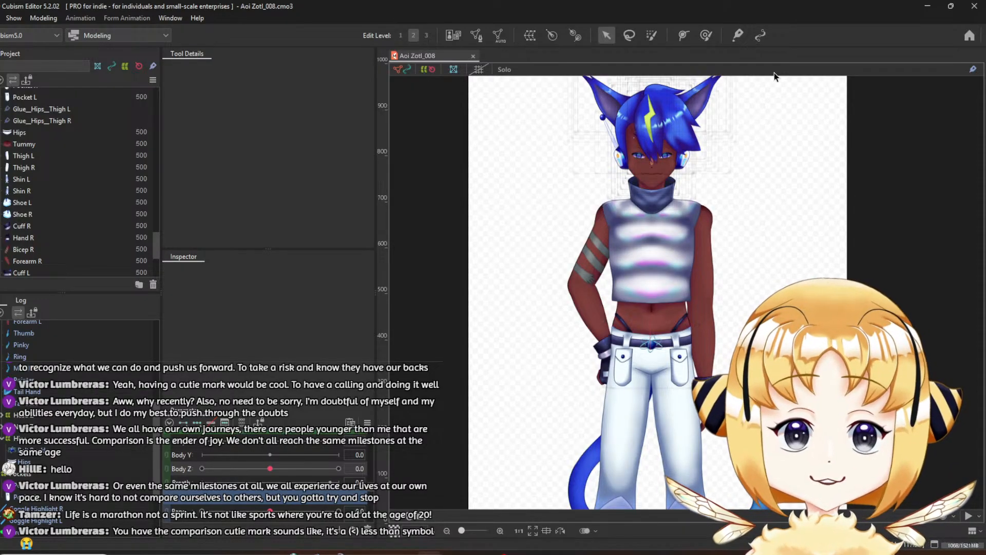
# Examine the character from head to legs, including the shirt, shoulders and arms, for parts that still need work
pyautogui.scroll(-1, 18, 183)
pyautogui.scroll(1, 17, 180)
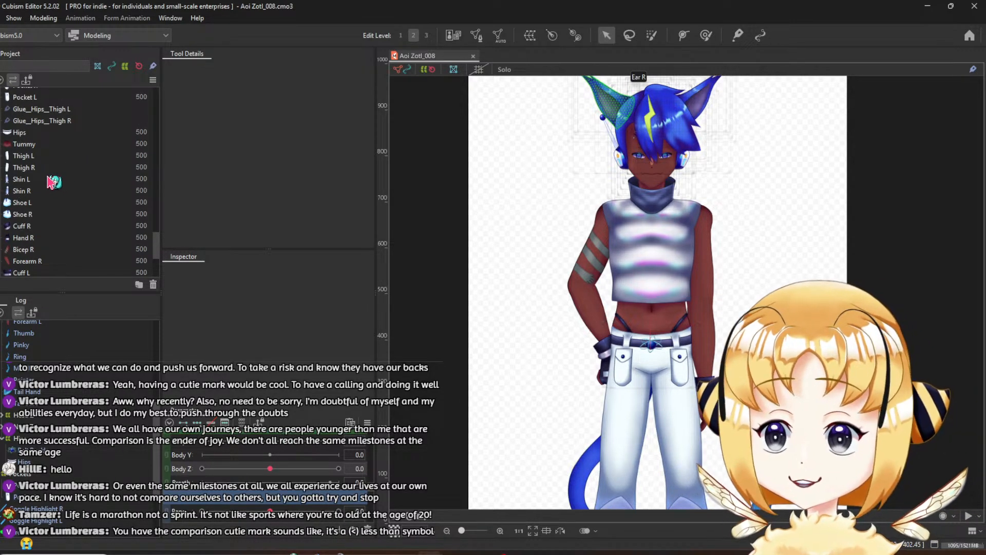
pyautogui.moveTo(728, 311); pyautogui.dragTo(724, 275)
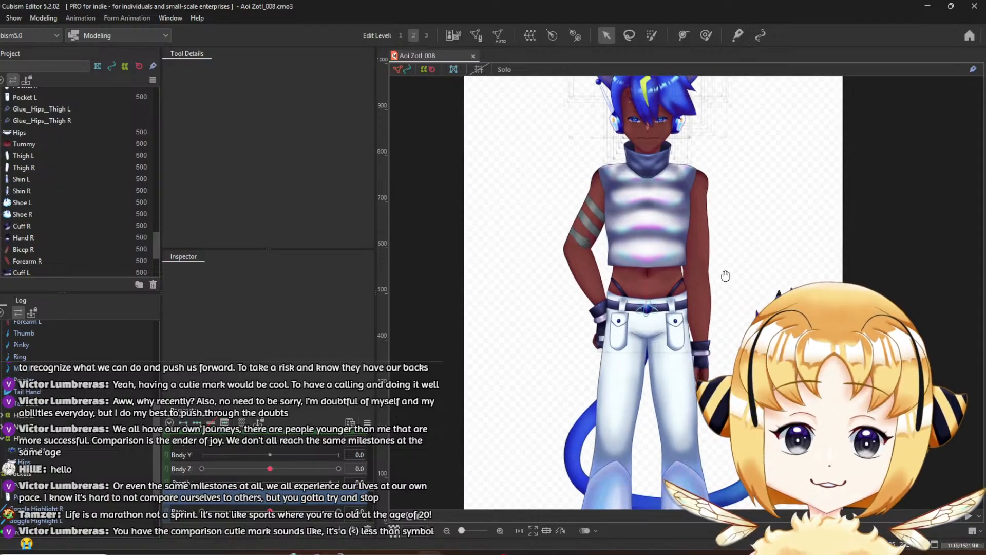
pyautogui.scroll(-2, 44, 218)
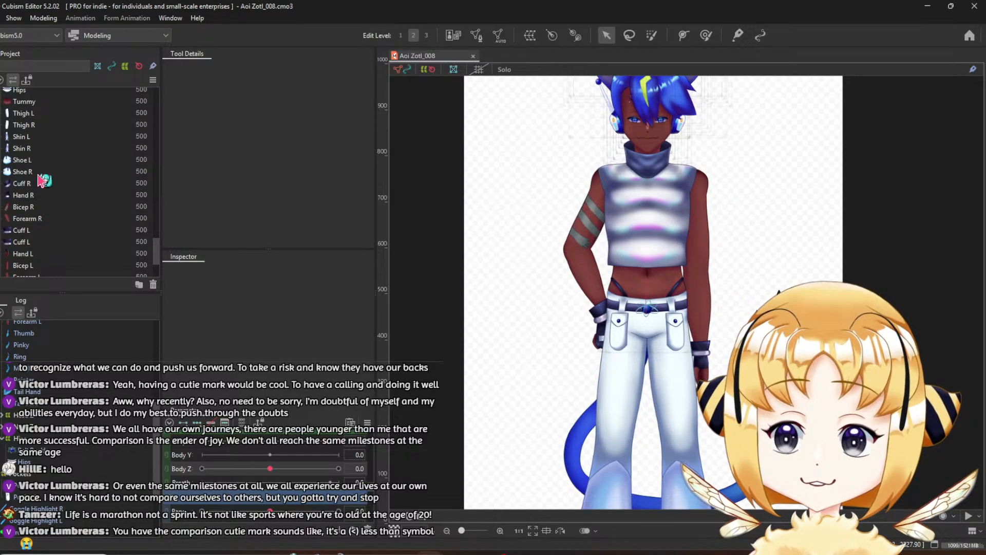
pyautogui.scroll(-1, 703, 298)
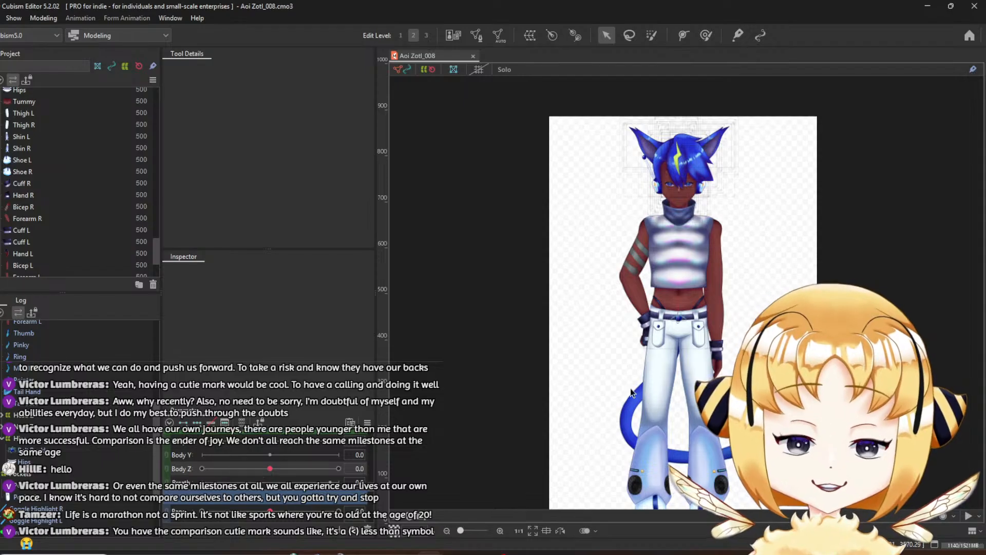
pyautogui.scroll(2, 714, 252)
pyautogui.moveTo(710, 257); pyautogui.dragTo(698, 274)
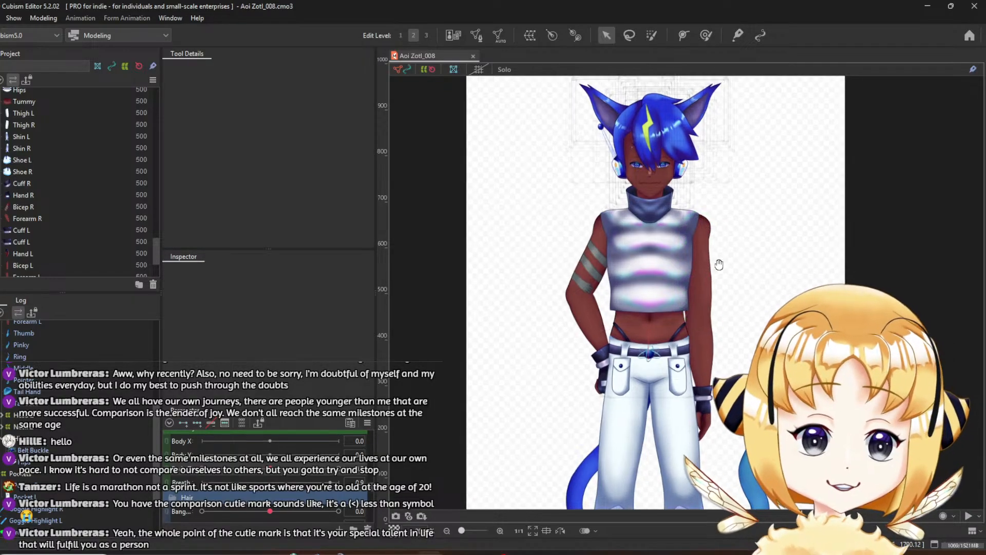
pyautogui.scroll(3, 703, 242)
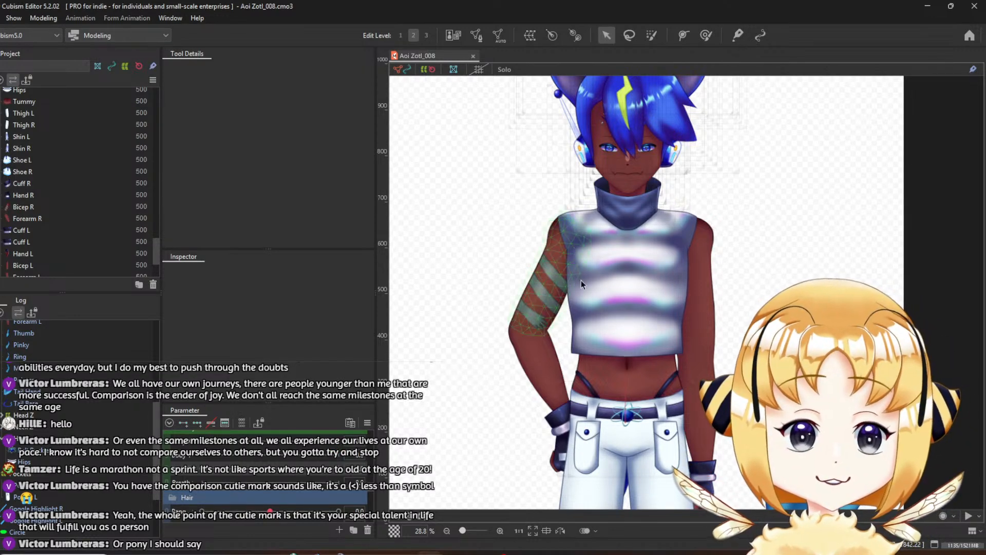
pyautogui.scroll(3, 638, 215)
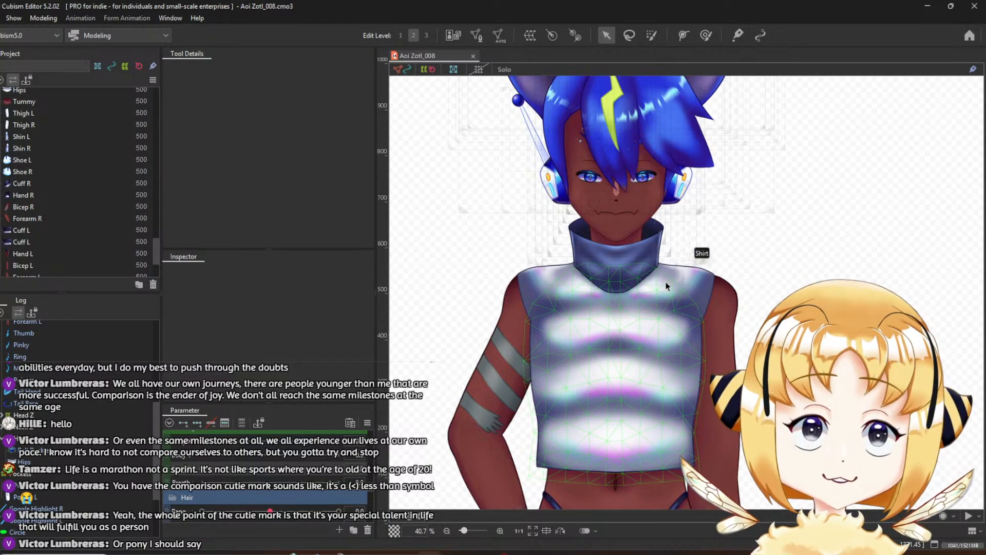
pyautogui.moveTo(660, 276); pyautogui.dragTo(640, 319)
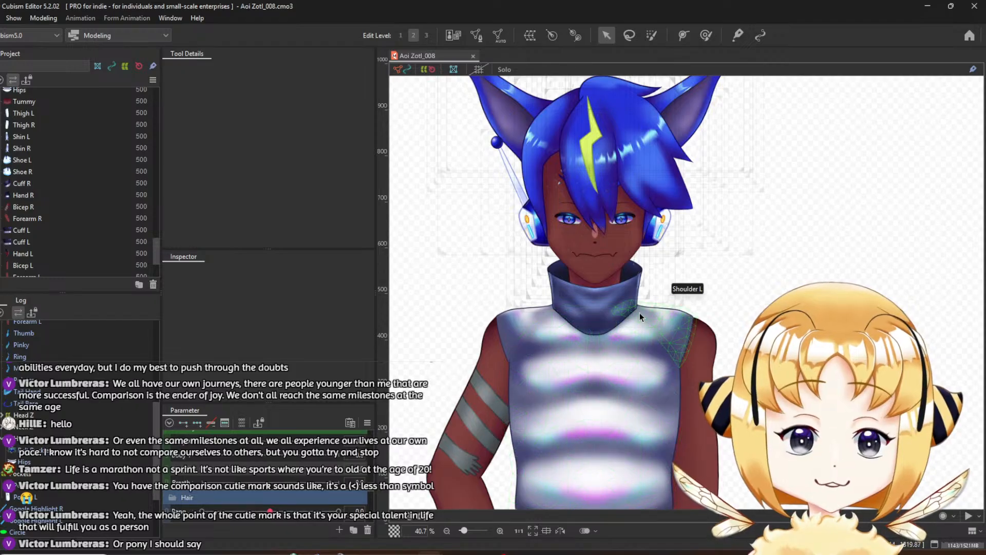
pyautogui.scroll(-3, 581, 369)
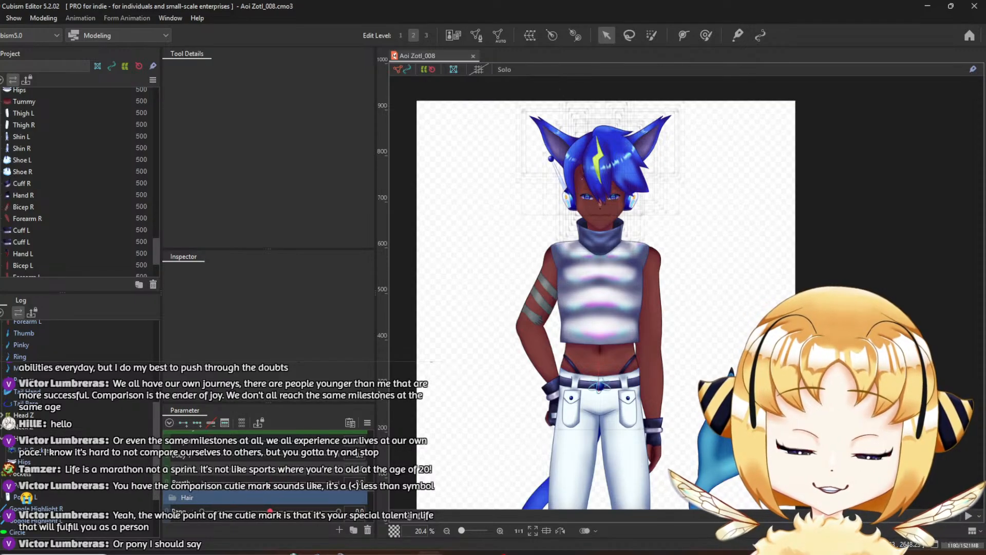
# Select the Thigh L and Shin L art meshes and open them together for mesh editing with no points selected
pyautogui.click(30, 114)
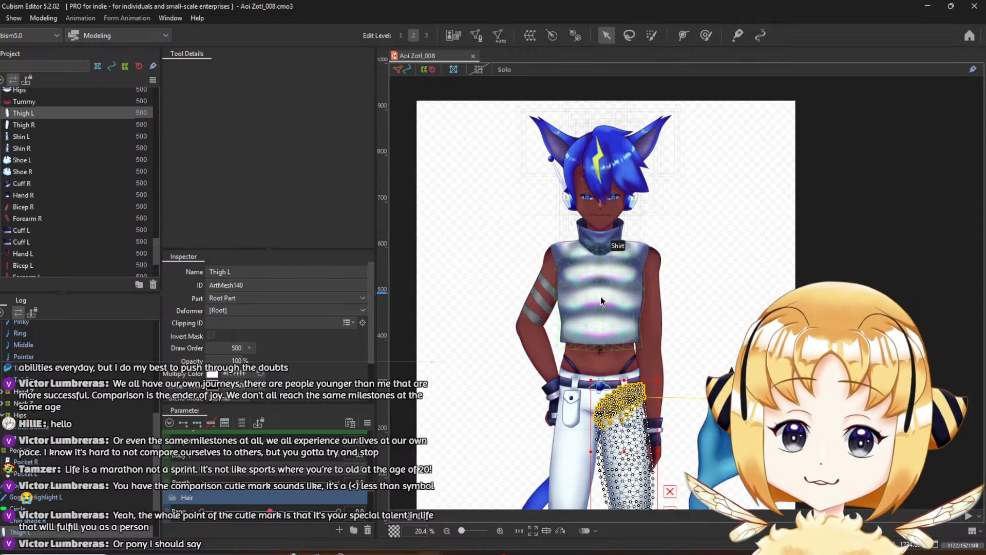
pyautogui.moveTo(677, 360); pyautogui.dragTo(667, 228)
pyautogui.scroll(-2, 668, 229)
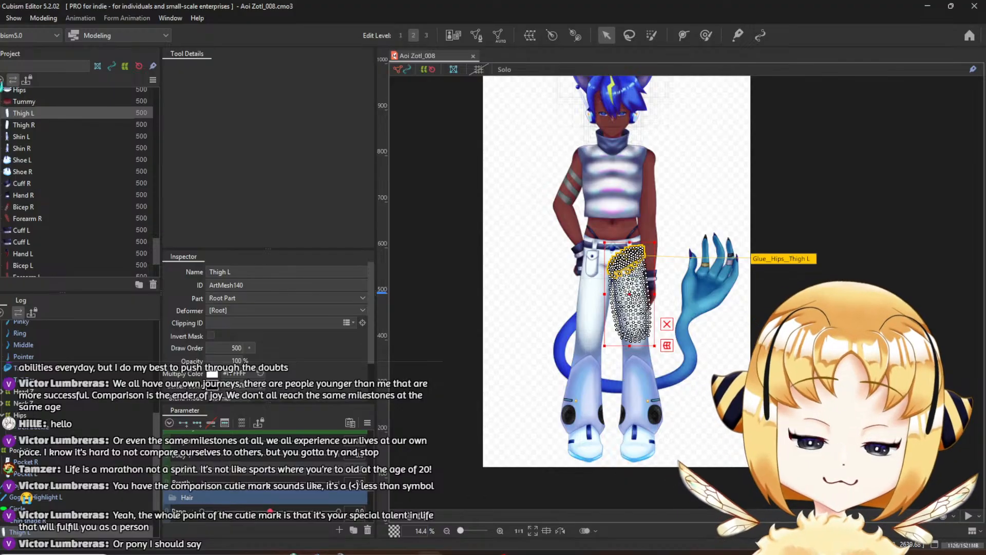
pyautogui.keyDown('ctrl'); pyautogui.click(29, 137); pyautogui.keyUp('ctrl')
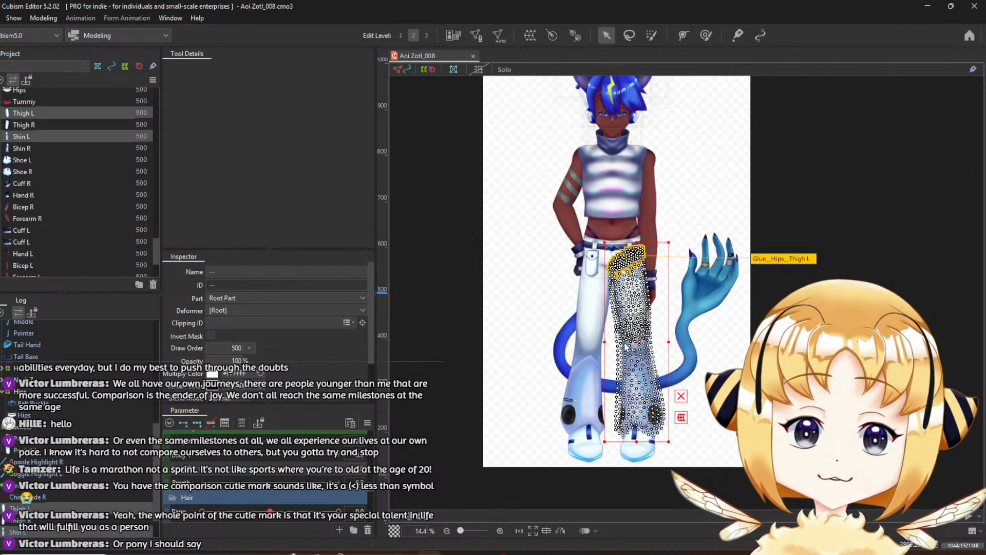
pyautogui.scroll(2, 626, 347)
pyautogui.moveTo(696, 355); pyautogui.dragTo(630, 310)
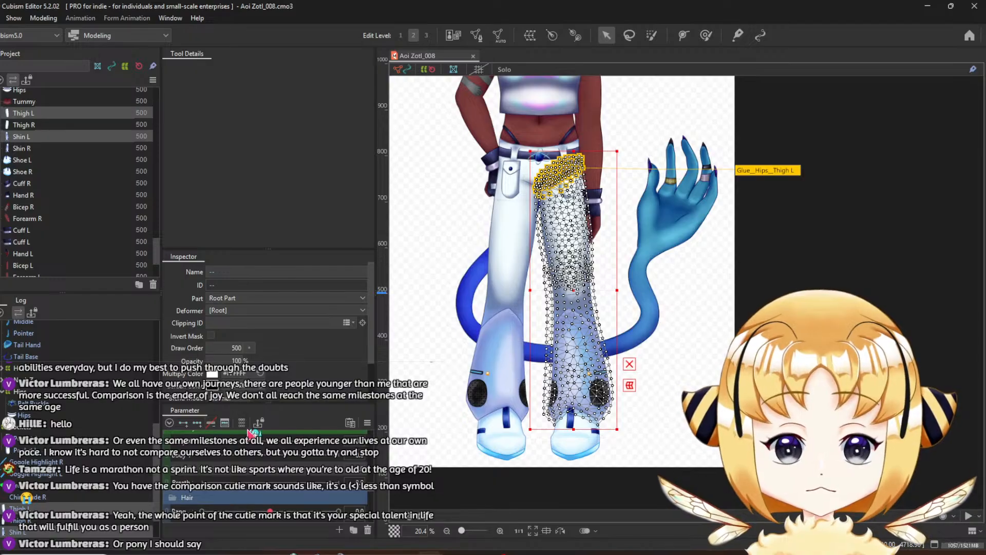
pyautogui.click(477, 35)
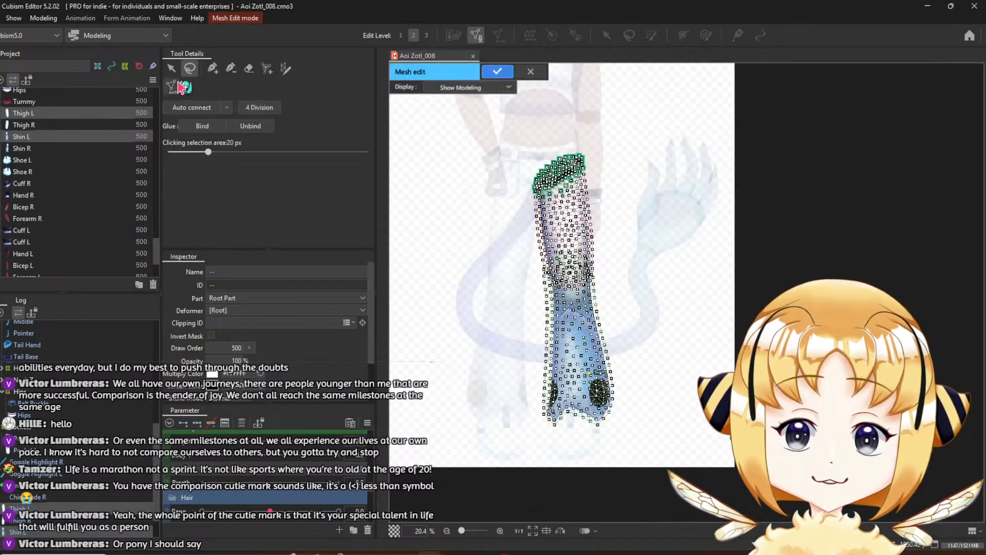
pyautogui.click(636, 260)
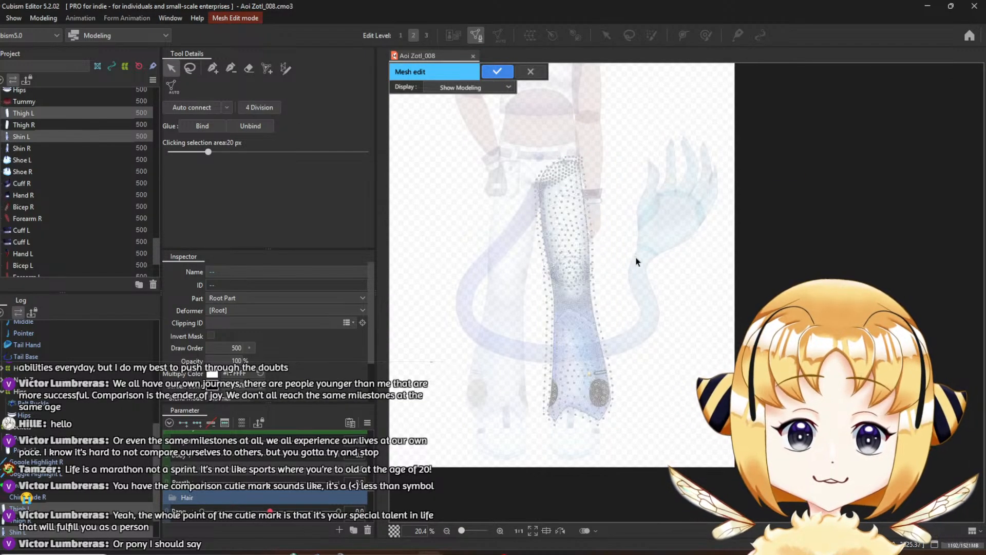
# Erase the upper Shin L mesh points over the knee, where the shin overlaps the thigh
pyautogui.scroll(3, 583, 308)
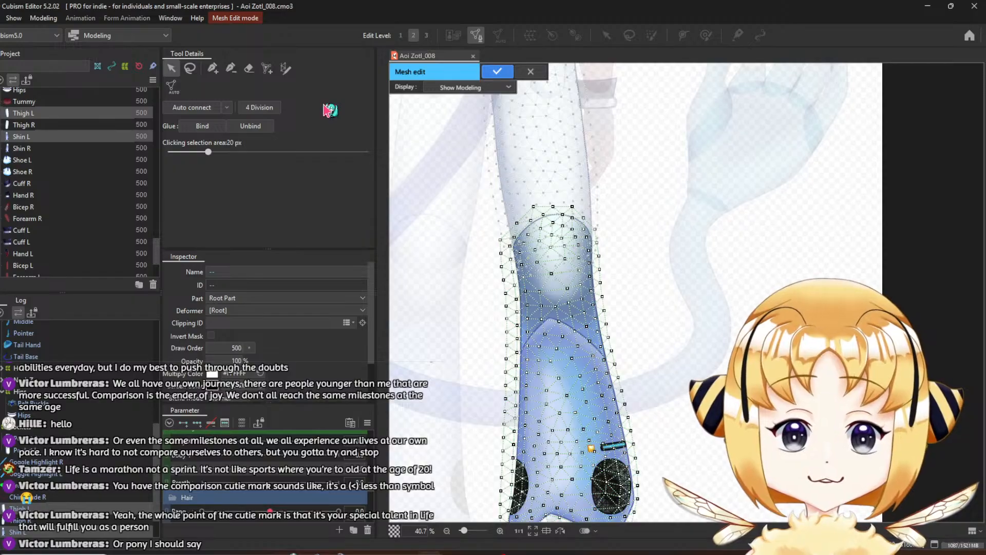
pyautogui.scroll(1, 484, 158)
pyautogui.scroll(1, 484, 156)
pyautogui.moveTo(628, 244)
pyautogui.mouseDown()
pyautogui.moveTo(542, 258)
pyautogui.moveTo(553, 284)
pyautogui.moveTo(592, 301)
pyautogui.moveTo(618, 303)
pyautogui.moveTo(667, 281)
pyautogui.moveTo(635, 294)
pyautogui.moveTo(628, 312)
pyautogui.moveTo(590, 304)
pyautogui.mouseUp()
pyautogui.click(248, 68)
# Reshape the top edge of the remaining Shin L mesh below the knee, aligning its points with nearby Thigh L points
pyautogui.click(212, 68)
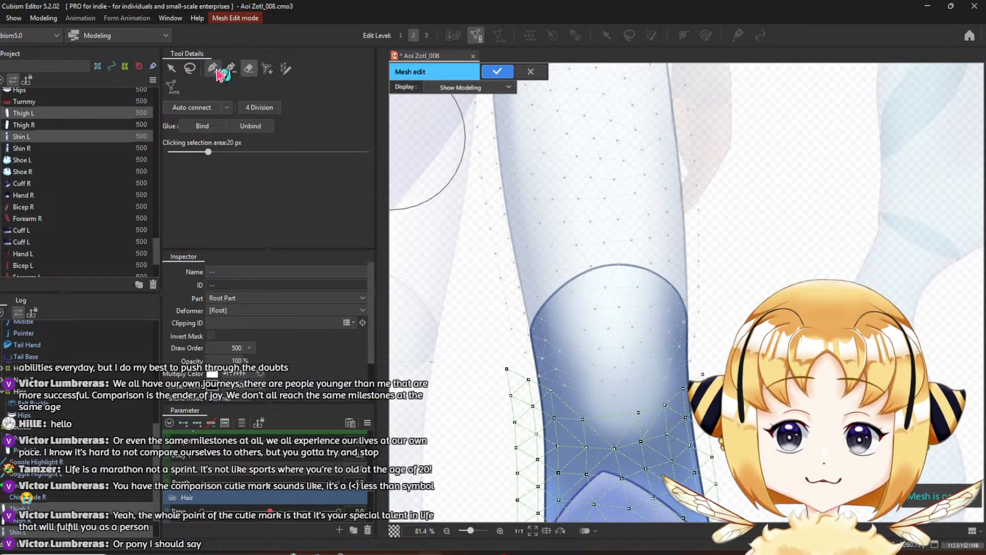
pyautogui.scroll(-1, 589, 383)
pyautogui.scroll(-3, 589, 383)
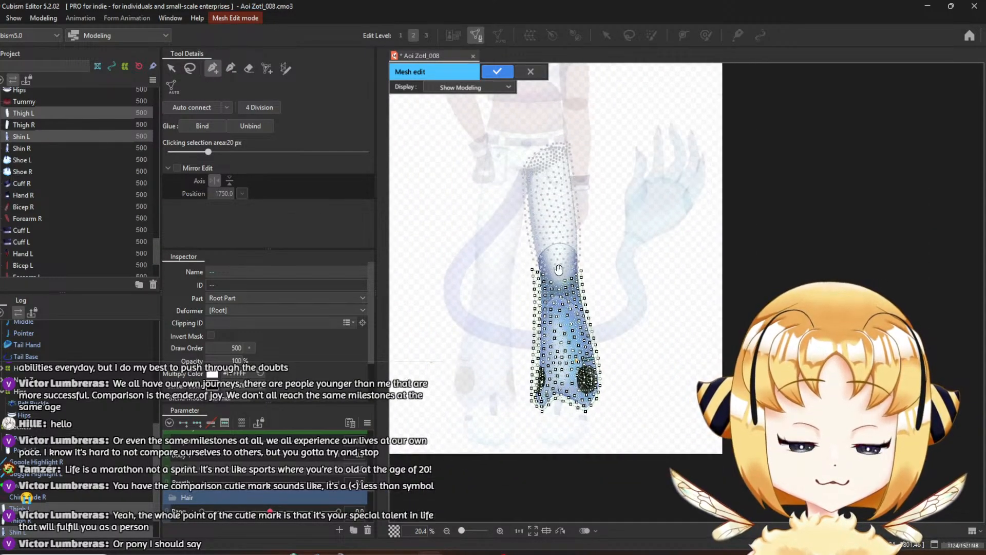
pyautogui.scroll(2, 563, 272)
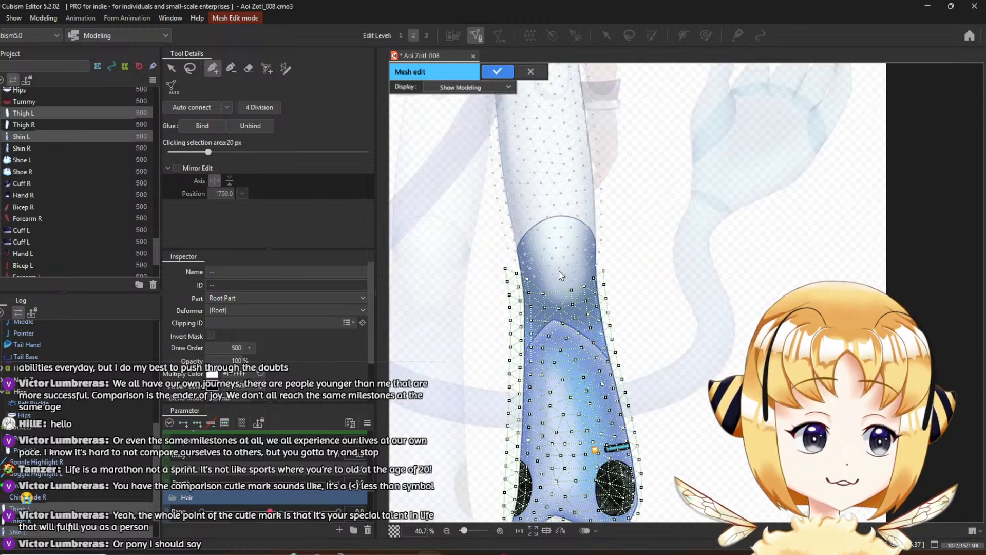
pyautogui.scroll(2, 545, 269)
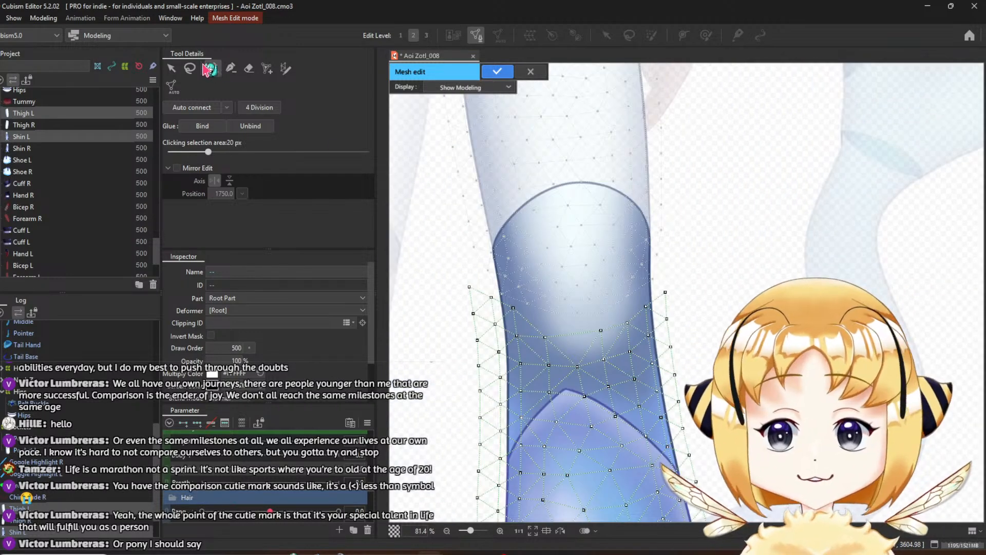
pyautogui.moveTo(475, 291); pyautogui.dragTo(499, 297)
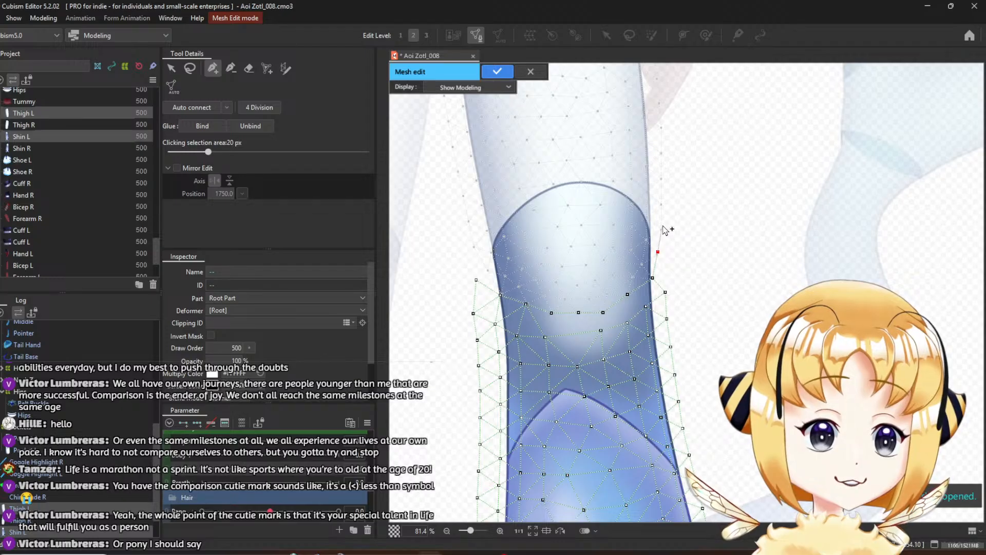
# Add Shin L outline points up the right side of the knee and over its upper right corner, following the Thigh L points
pyautogui.click(658, 252)
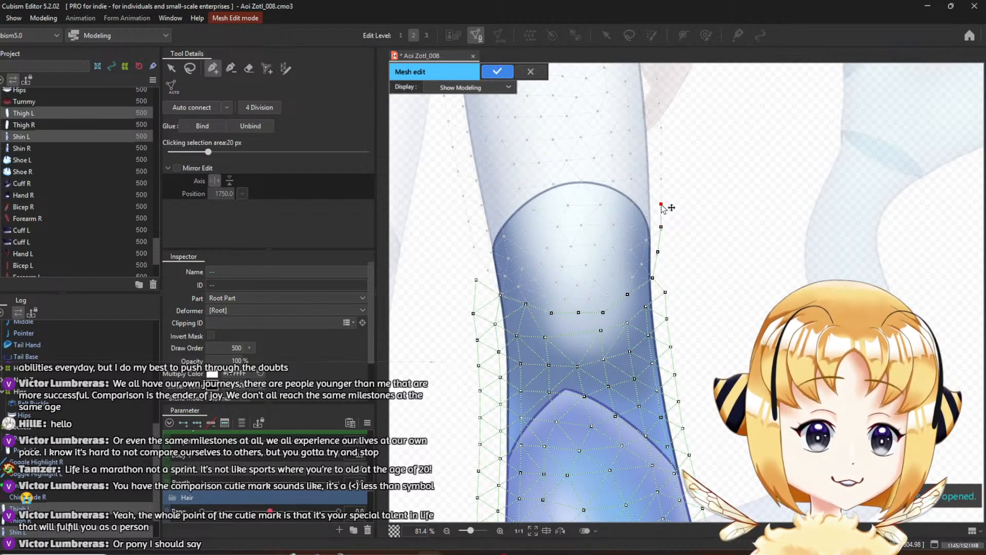
pyautogui.click(662, 205)
pyautogui.click(647, 189)
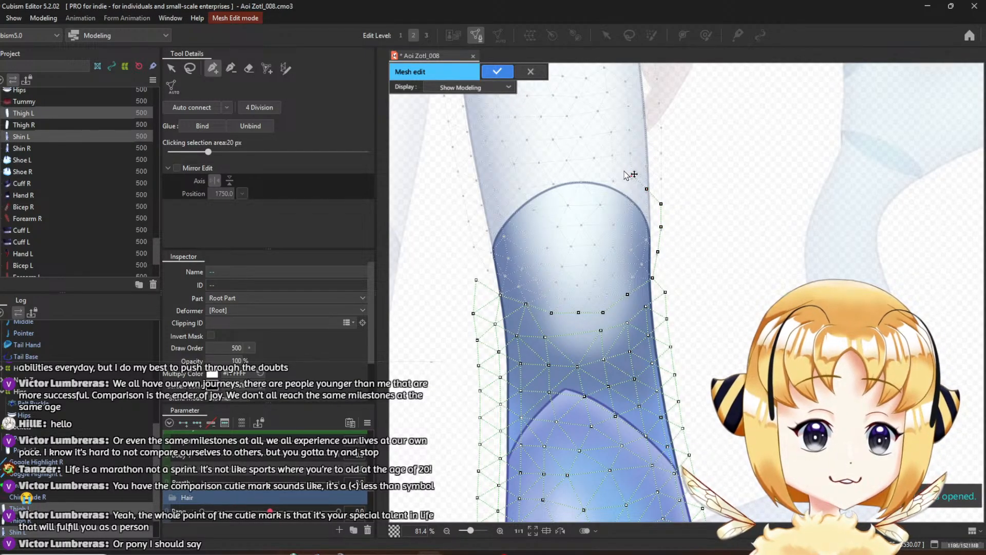
pyautogui.click(632, 175)
pyautogui.click(611, 155)
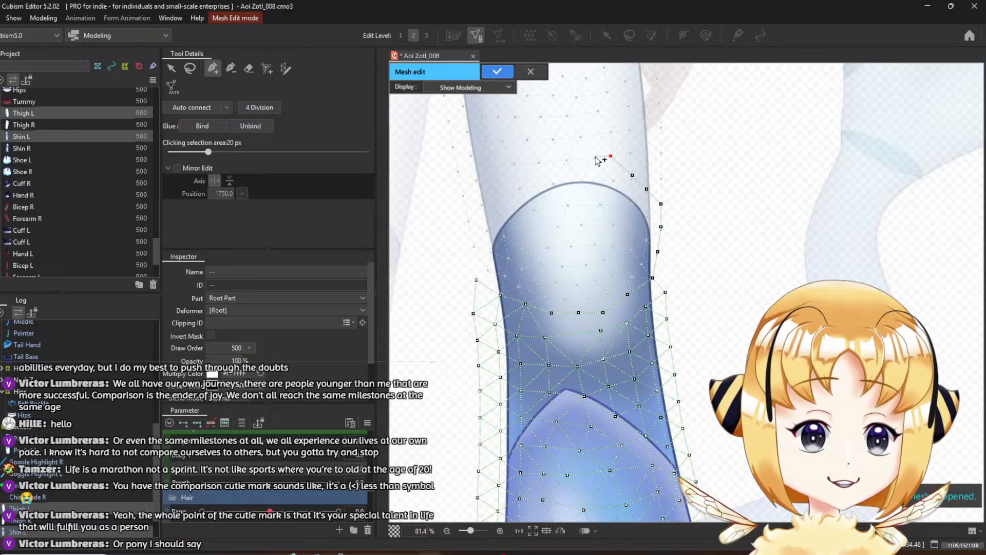
# Continue the Shin L outline across the thigh above the knee and down the left side, joining it to the existing mesh
pyautogui.click(566, 161)
pyautogui.click(538, 161)
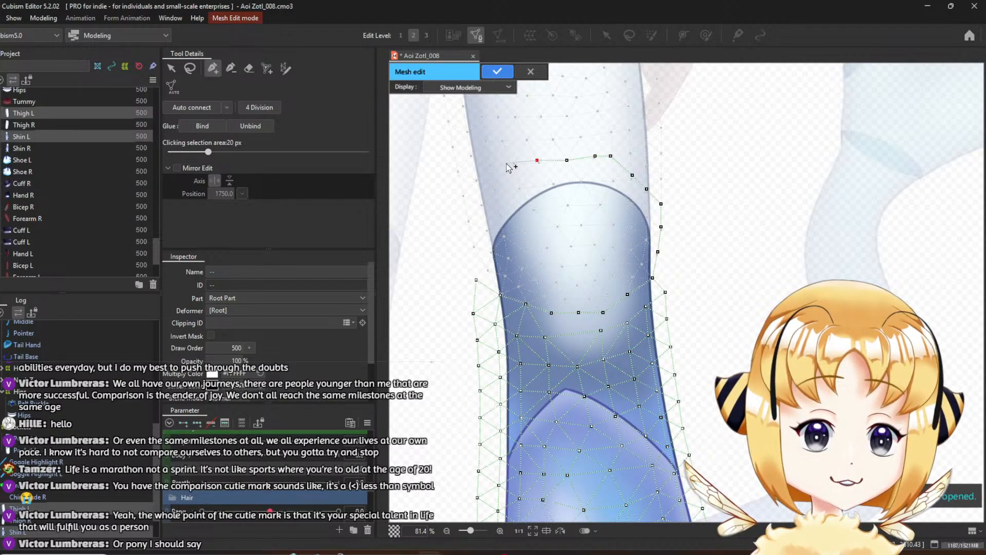
pyautogui.click(495, 188)
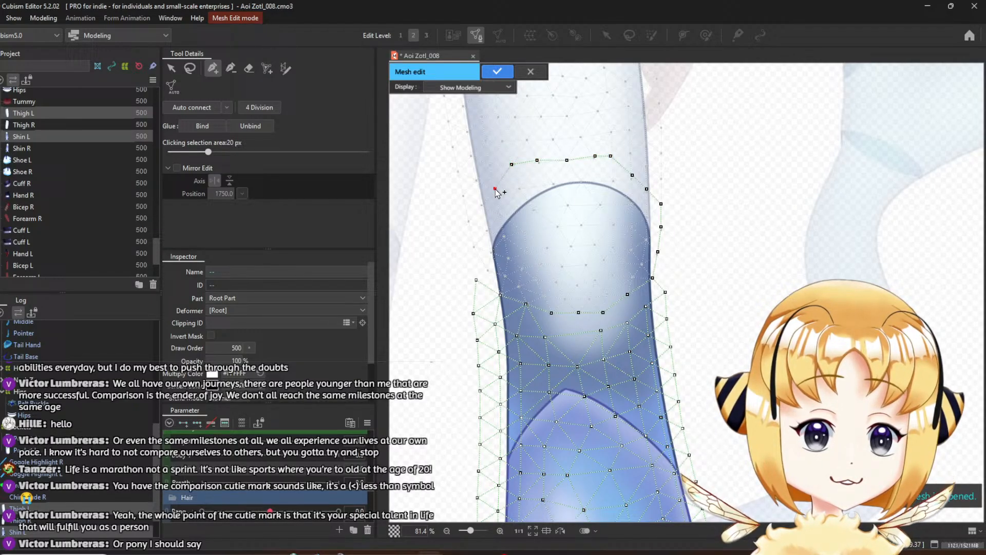
pyautogui.click(469, 220)
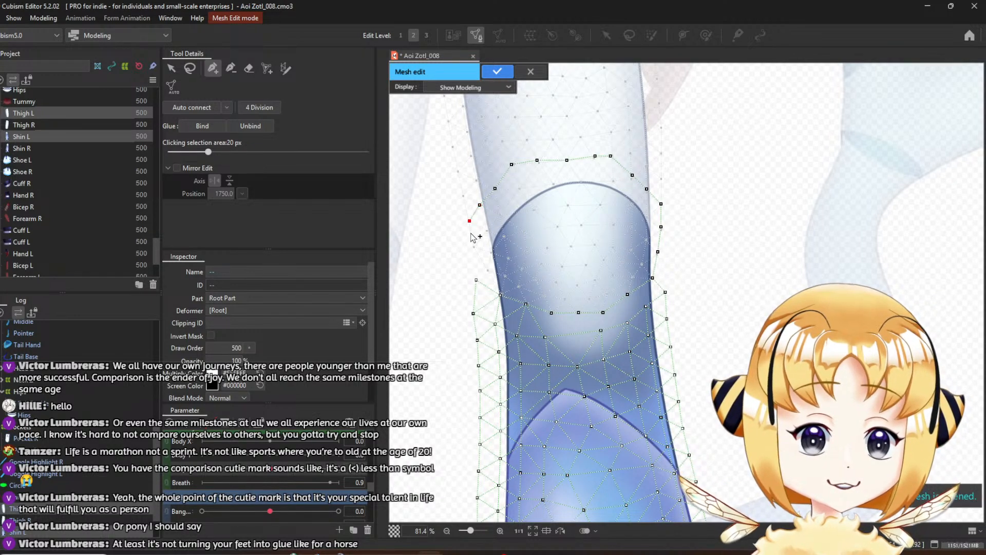
pyautogui.moveTo(473, 249); pyautogui.dragTo(478, 277)
pyautogui.click(476, 279)
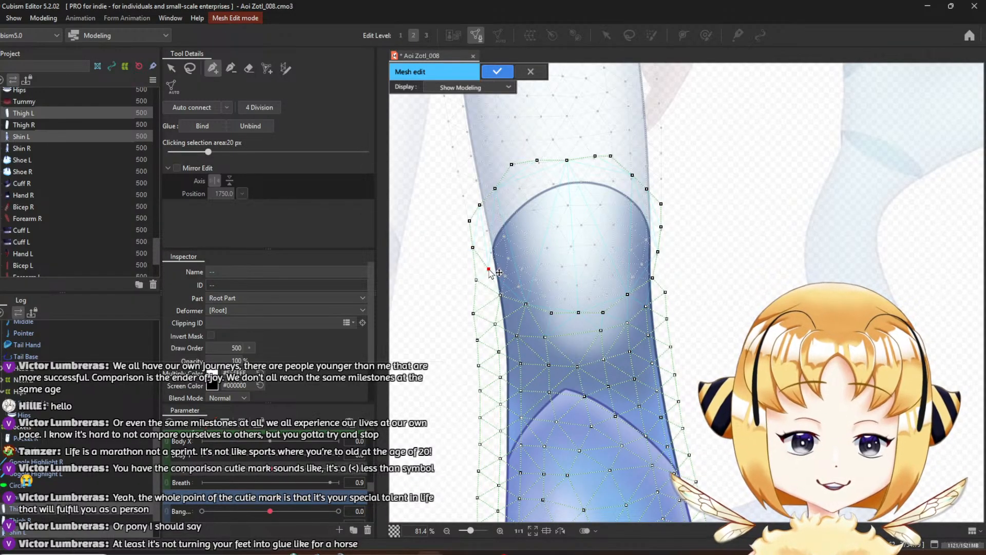
# Add a curved row of Shin L mesh points across the lower knee, from the left edge to the right outline
pyautogui.click(505, 276)
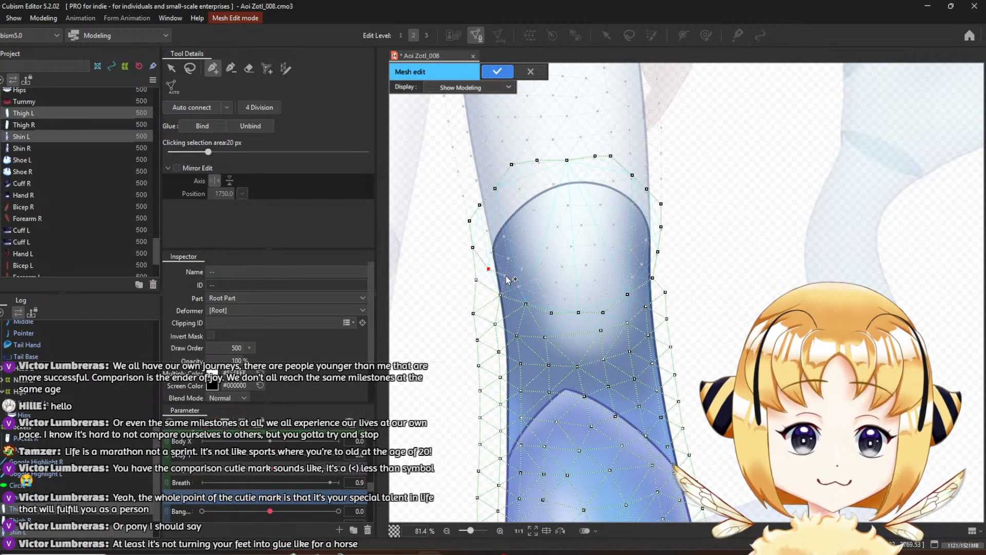
pyautogui.click(546, 294)
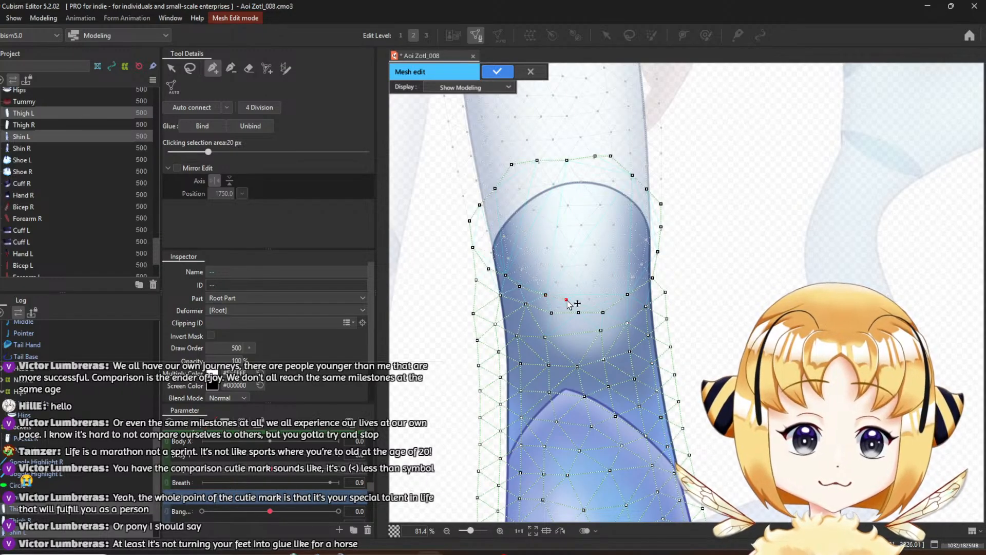
pyautogui.click(590, 297)
pyautogui.click(610, 291)
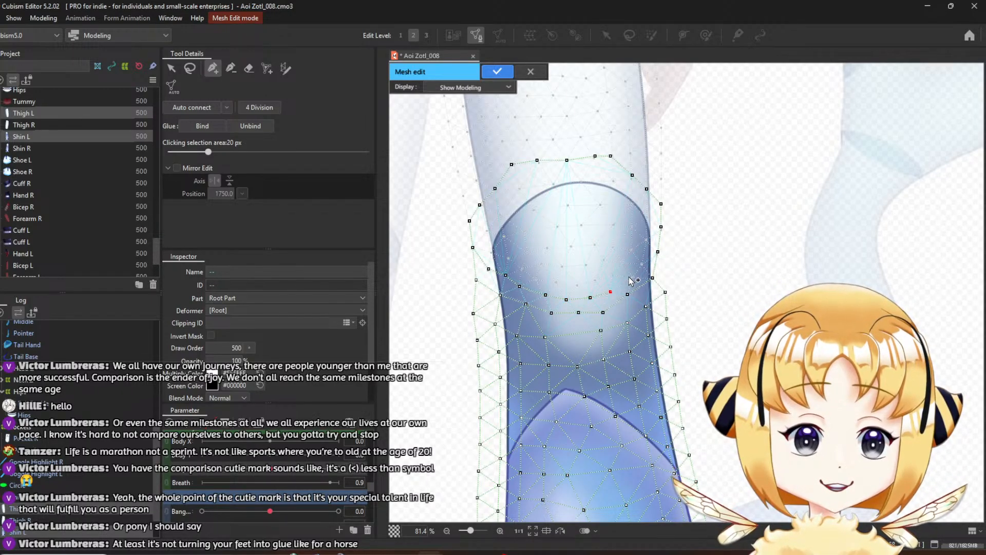
pyautogui.click(636, 274)
pyautogui.click(644, 263)
pyautogui.click(658, 252)
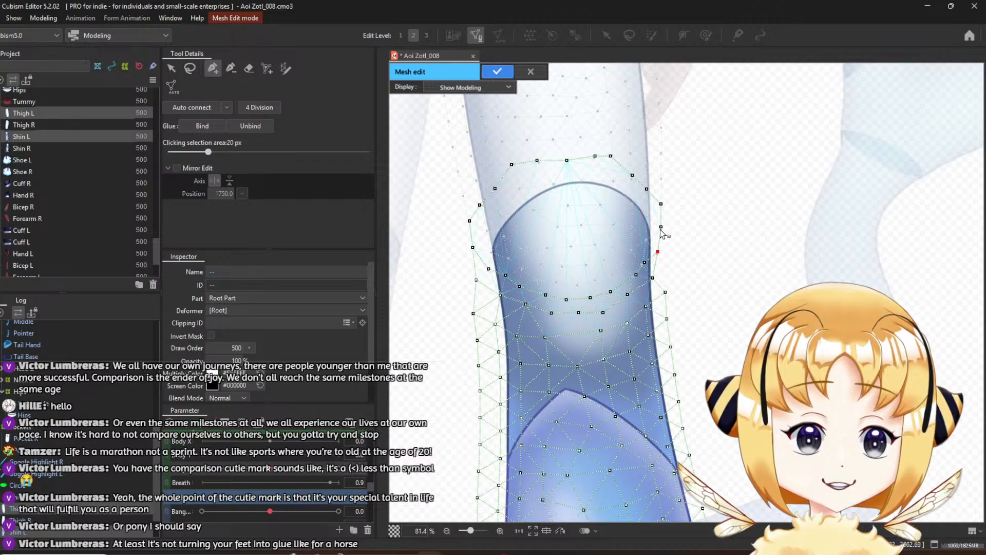
# Add a second curved row of Shin L points just above the first, running from the right knee edge to the left
pyautogui.click(646, 240)
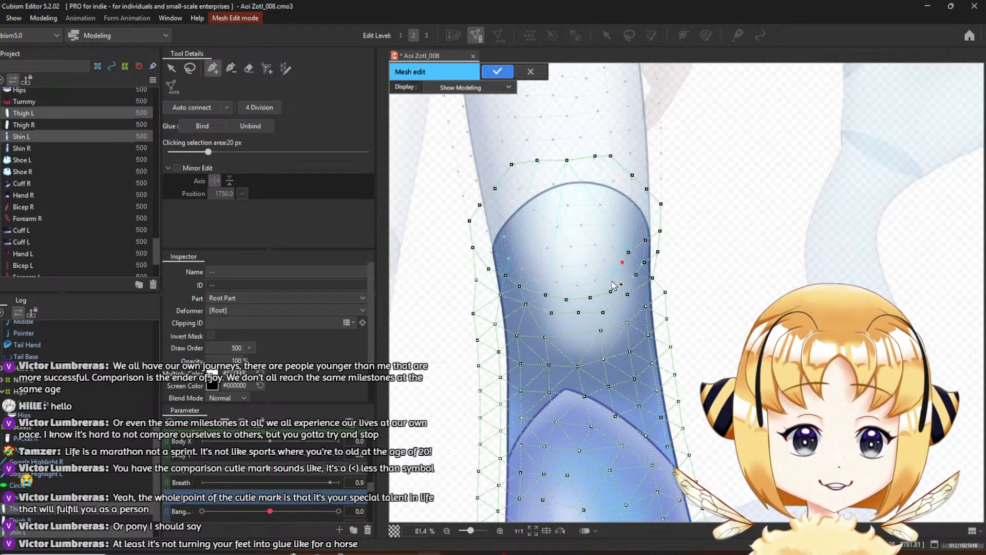
pyautogui.click(595, 282)
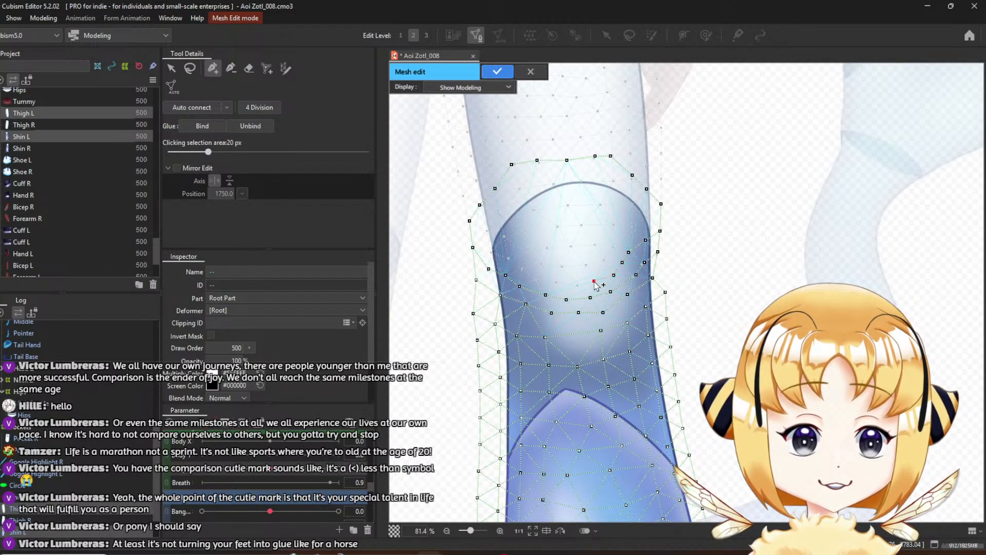
pyautogui.click(553, 281)
pyautogui.click(536, 276)
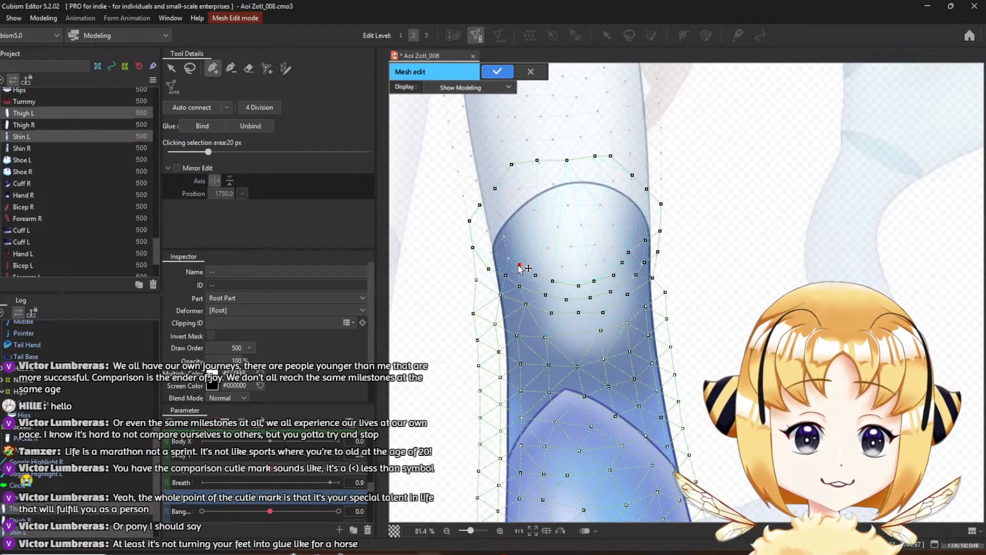
pyautogui.click(519, 265)
pyautogui.click(509, 258)
pyautogui.click(493, 250)
pyautogui.click(484, 230)
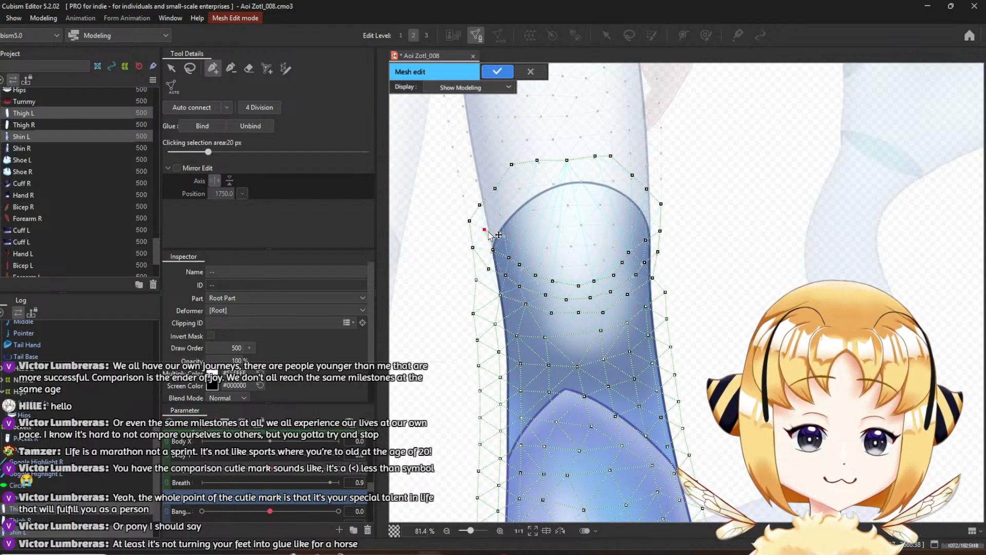
# Add a third curved row of Shin L points through the middle of the knee, from left to right, on the Thigh L points
pyautogui.click(503, 234)
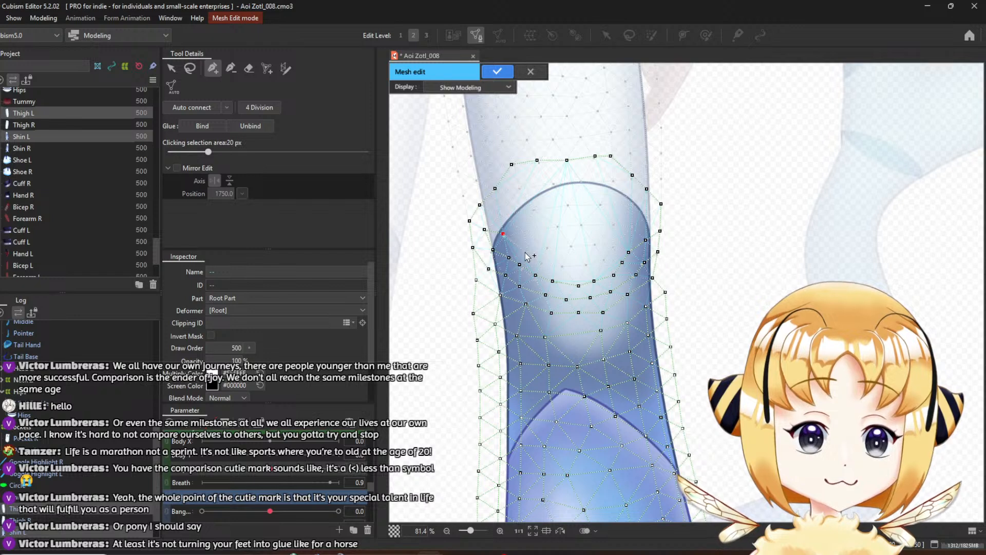
pyautogui.moveTo(519, 265); pyautogui.dragTo(523, 268)
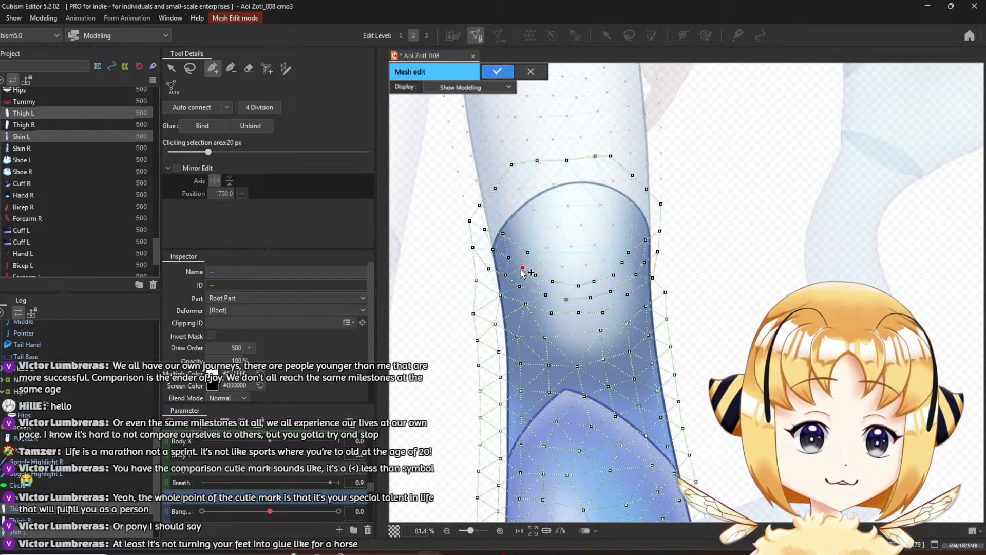
pyautogui.click(541, 264)
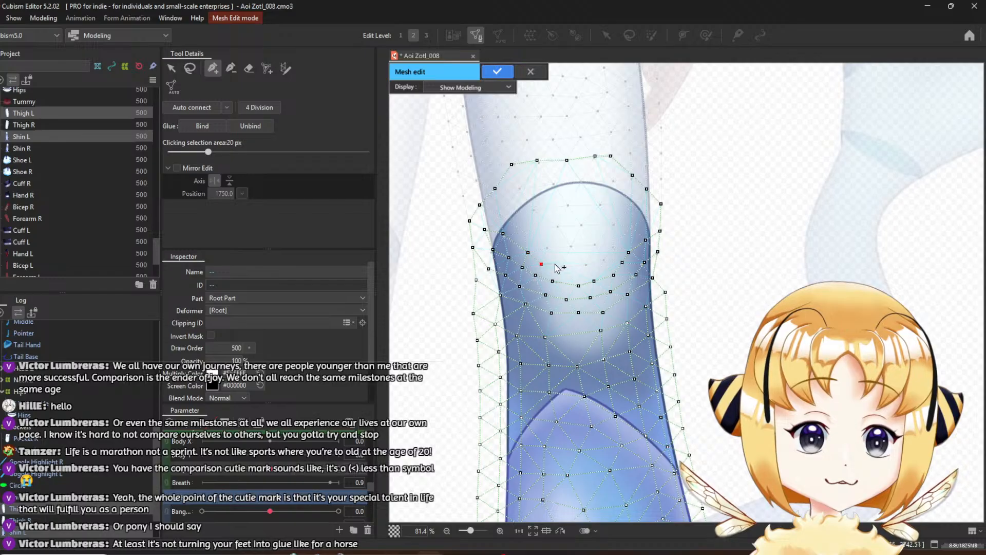
pyautogui.click(586, 265)
pyautogui.click(606, 258)
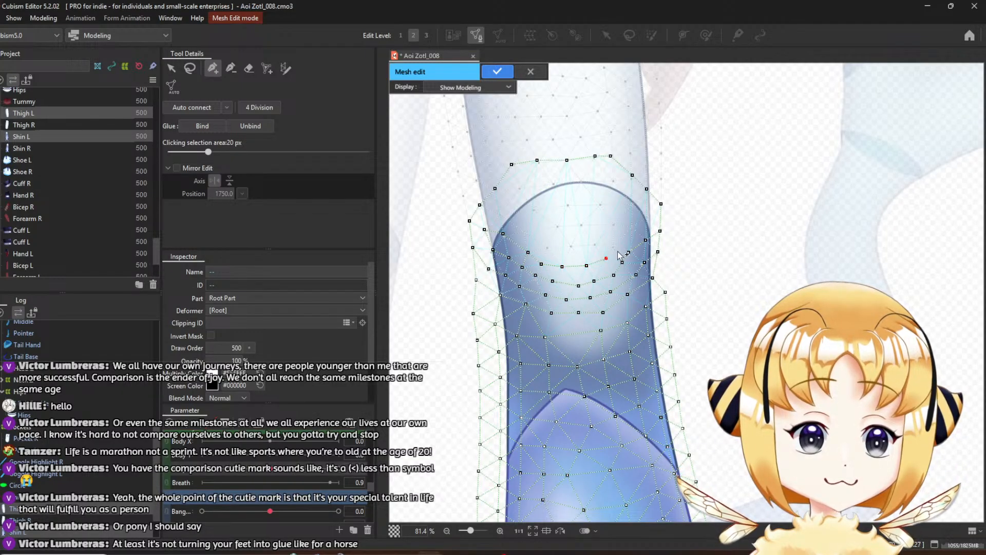
pyautogui.click(614, 243)
pyautogui.click(629, 225)
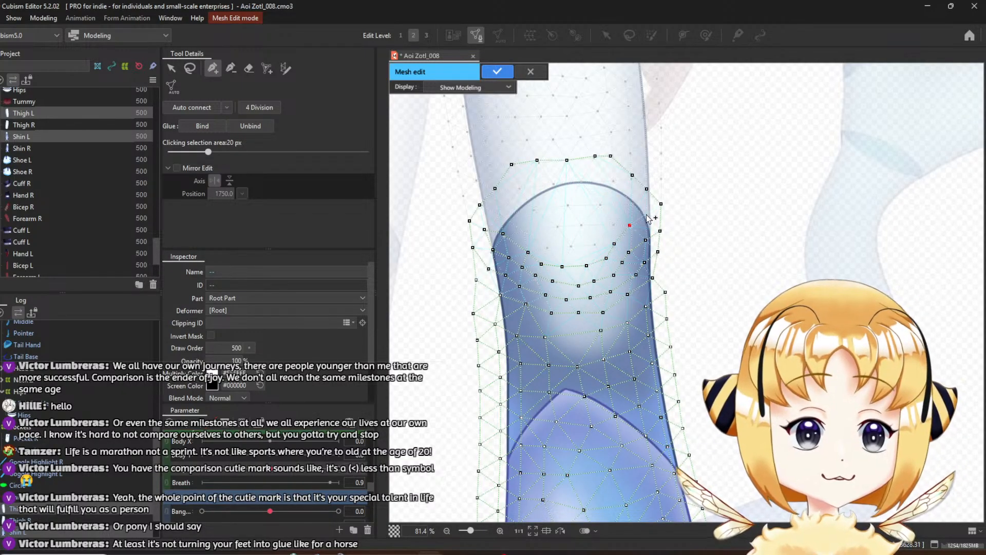
pyautogui.click(646, 213)
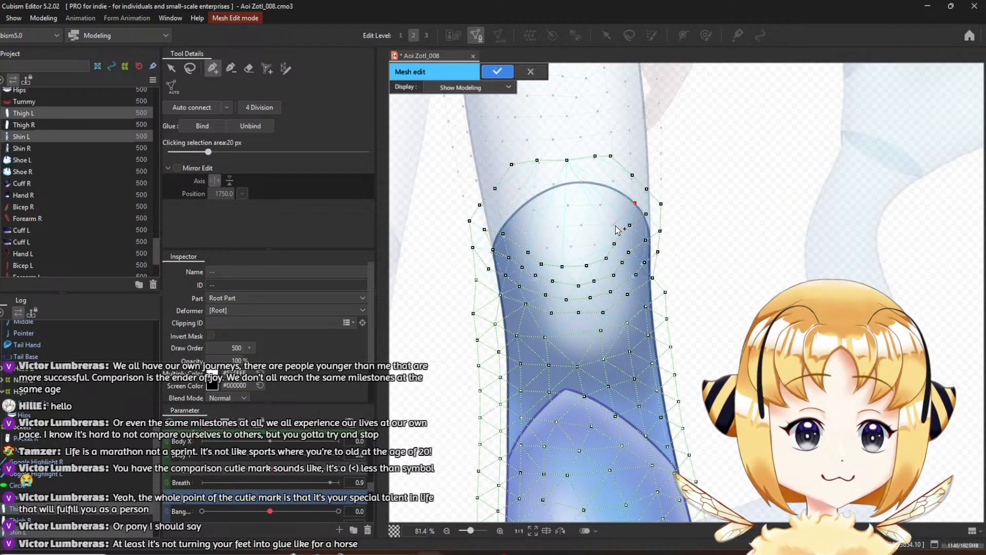
# Add a fourth row of Shin L points from right to left across the knee, ending near the upper left outline
pyautogui.click(596, 246)
pyautogui.click(571, 246)
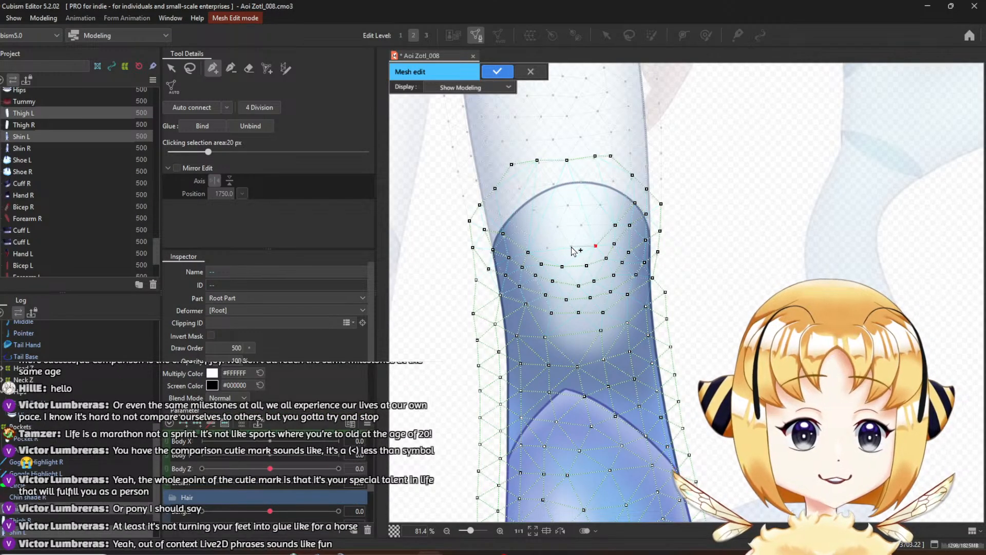
pyautogui.click(548, 247)
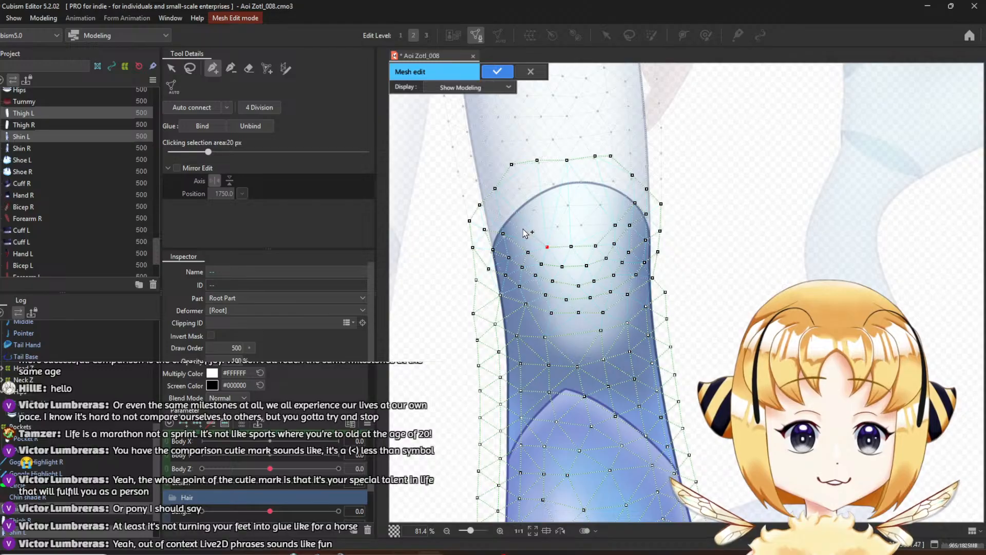
pyautogui.click(522, 227)
pyautogui.click(501, 213)
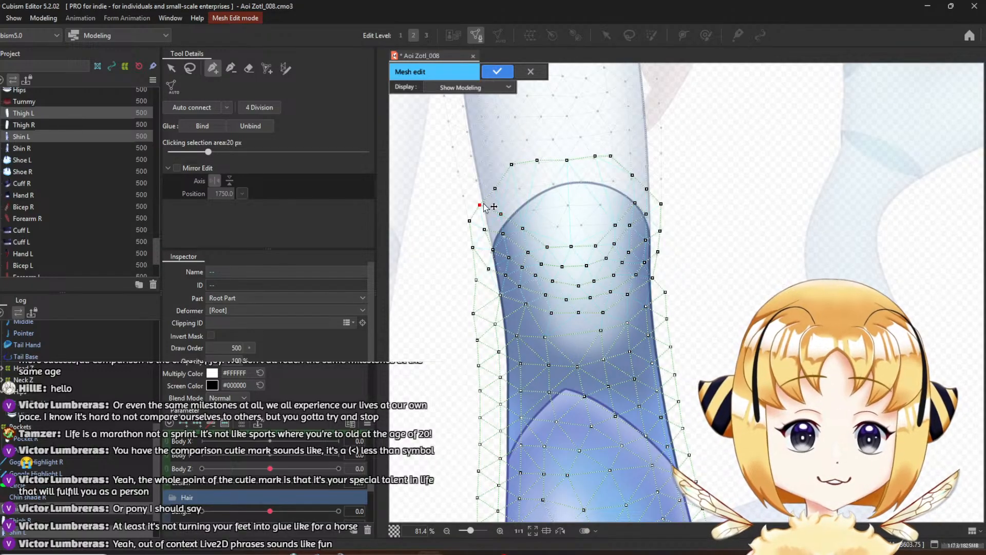
# Add a row of Shin L points across the upper knee from the left outline, and connect it to the top right outline
pyautogui.click(495, 189)
pyautogui.click(531, 208)
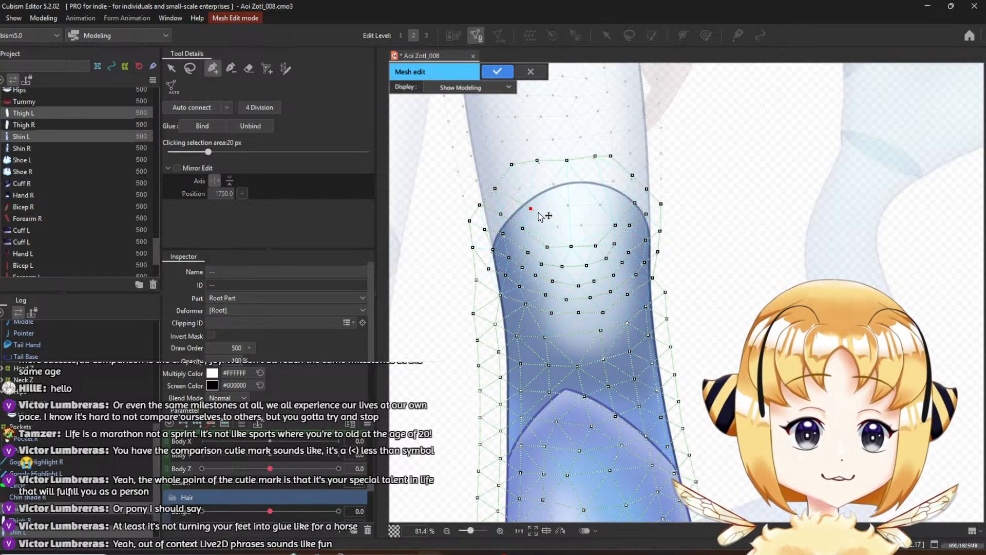
pyautogui.click(558, 225)
pyautogui.click(586, 221)
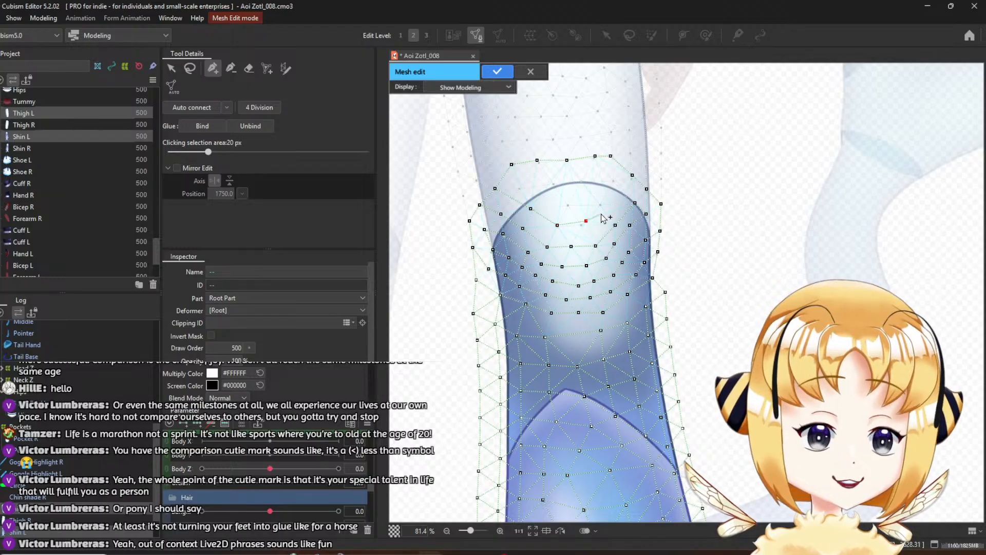
pyautogui.click(599, 202)
pyautogui.click(611, 180)
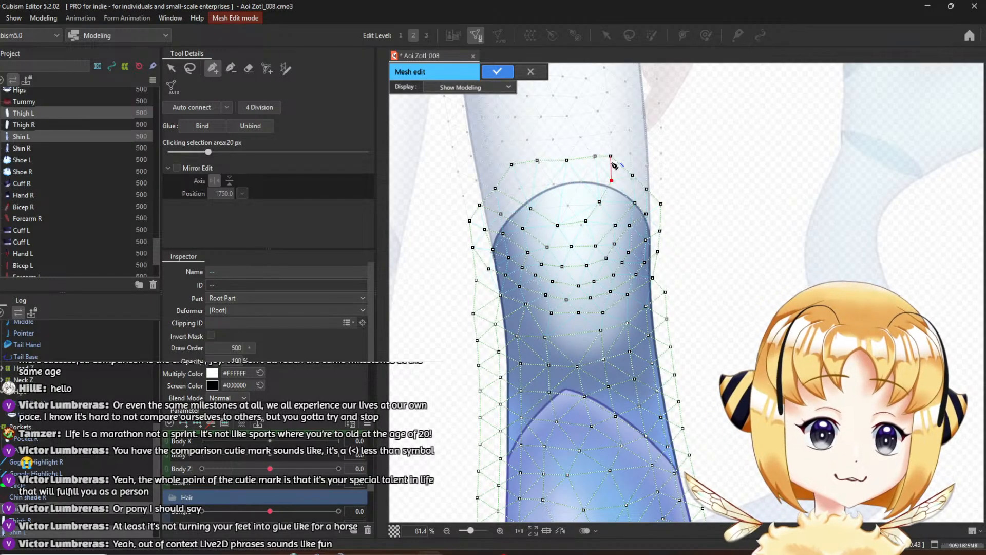
pyautogui.moveTo(610, 157); pyautogui.dragTo(614, 157)
# Fill the gap under the top outline with Shin L points along the kneecap's upper curve, connecting them to the left outline
pyautogui.click(594, 157)
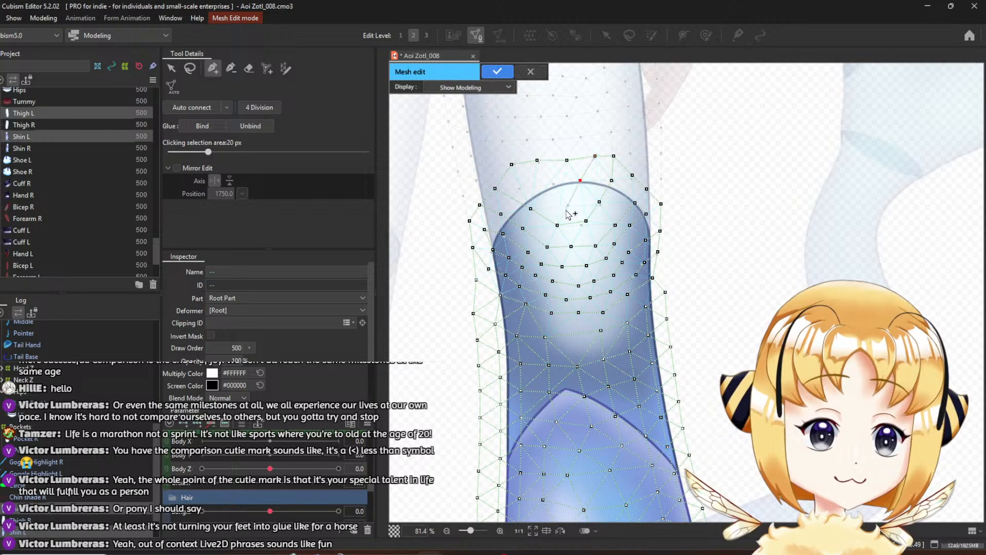
pyautogui.click(553, 184)
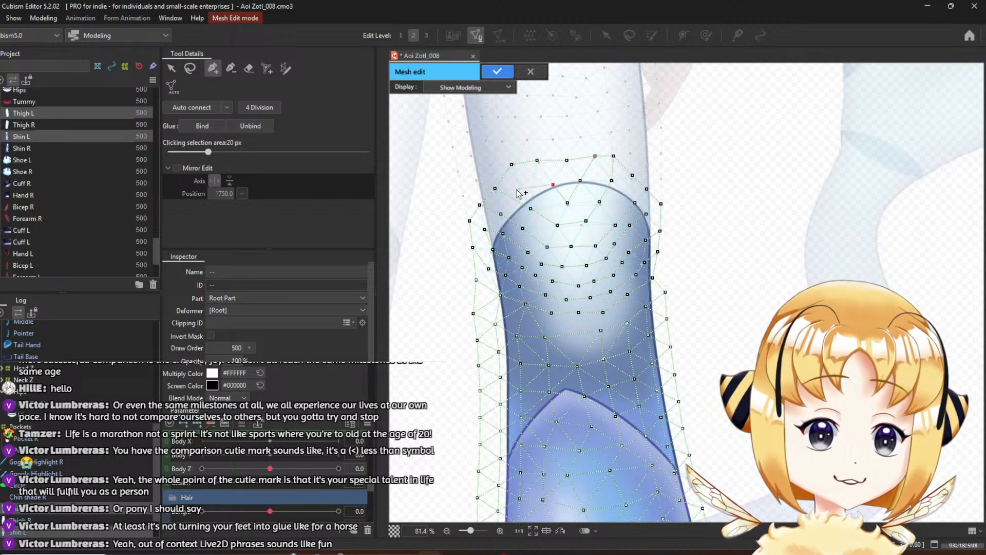
pyautogui.click(518, 189)
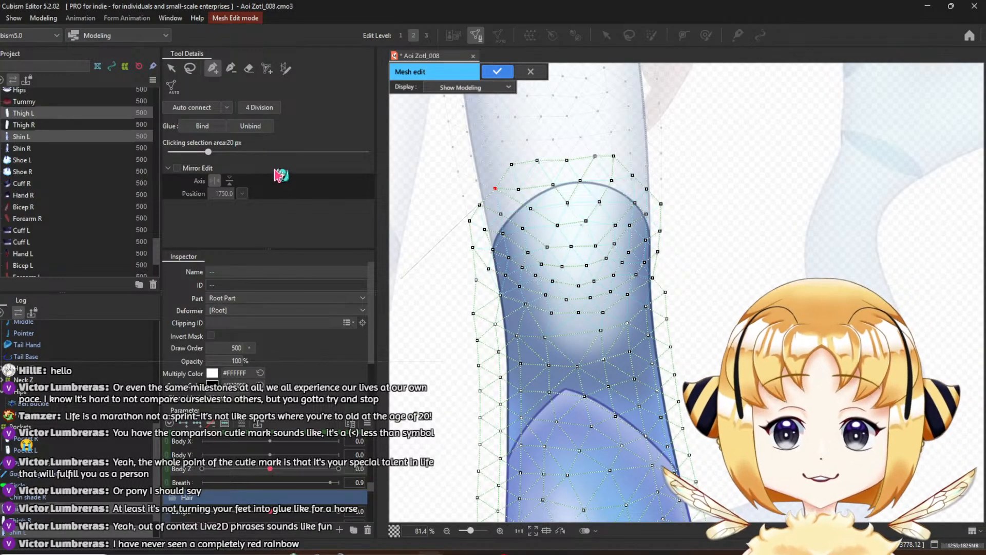
# Auto-connect the Shin L mesh points, and activate both the Thigh L and Shin L meshes
pyautogui.click(203, 108)
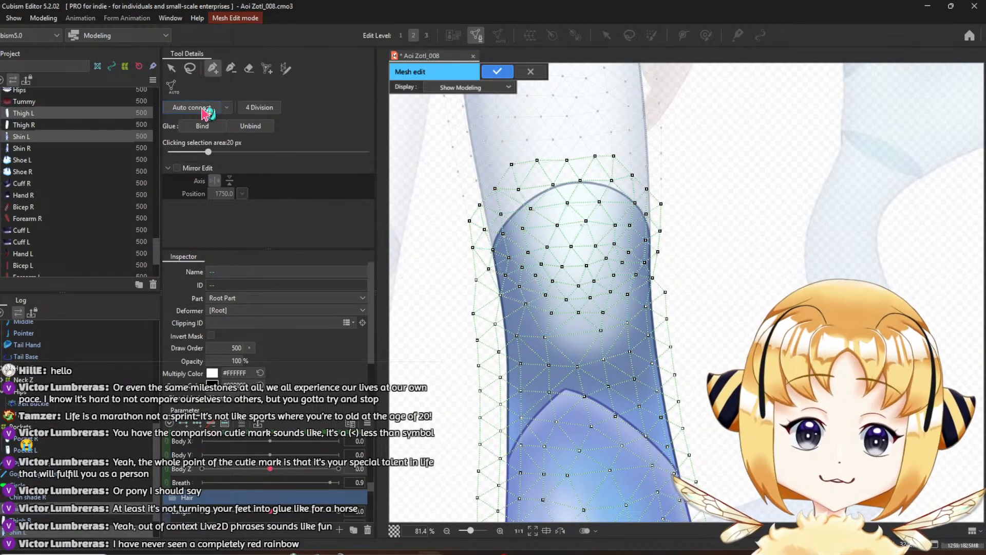
pyautogui.click(171, 68)
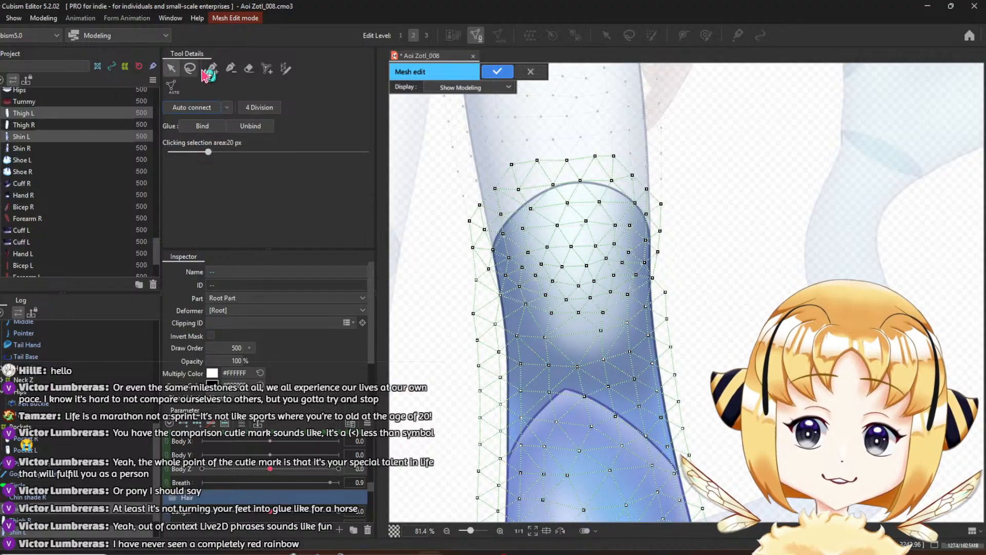
pyautogui.hotkey('ctrl', 'a')
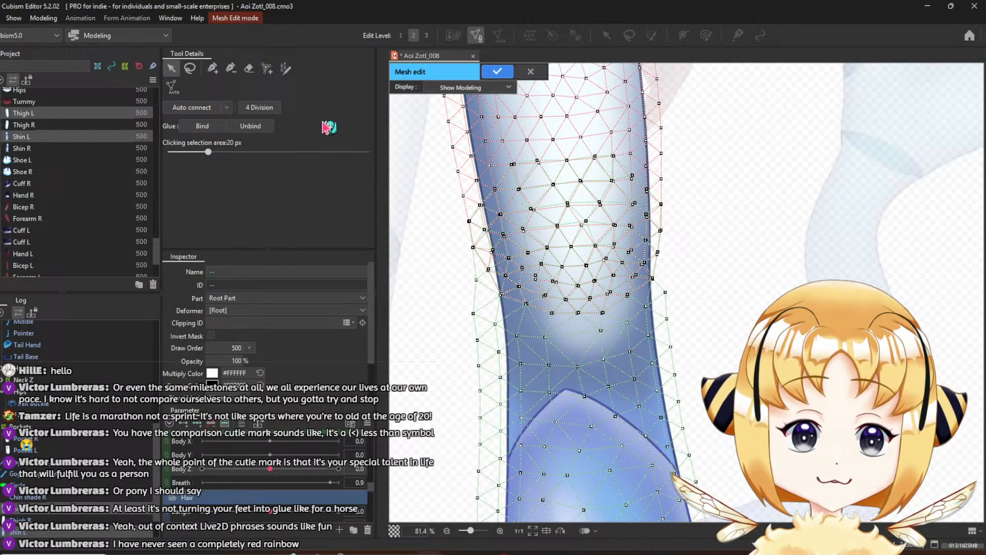
# Glue the overlapping Thigh L and Shin L points around the knee together, and apply the mesh edit
pyautogui.click(190, 68)
pyautogui.moveTo(450, 222)
pyautogui.mouseDown()
pyautogui.moveTo(502, 159)
pyautogui.moveTo(596, 148)
pyautogui.moveTo(616, 150)
pyautogui.moveTo(673, 219)
pyautogui.moveTo(653, 307)
pyautogui.moveTo(619, 318)
pyautogui.moveTo(519, 311)
pyautogui.moveTo(478, 247)
pyautogui.mouseUp()
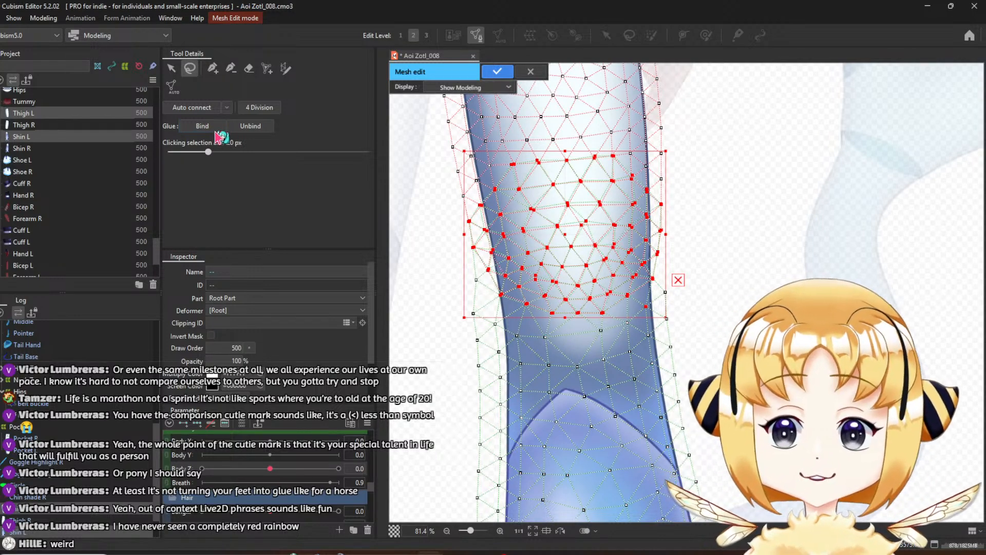
pyautogui.click(198, 126)
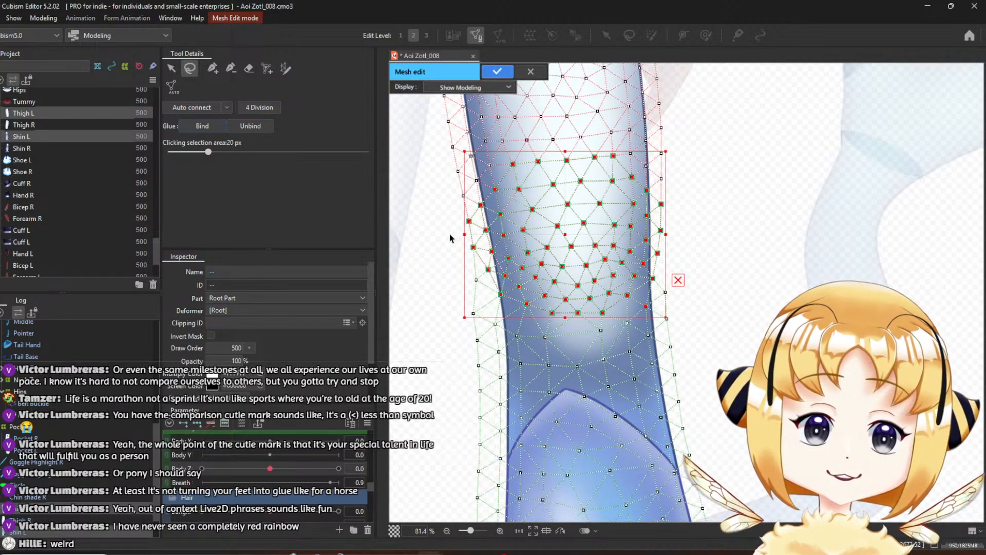
pyautogui.scroll(-3, 449, 234)
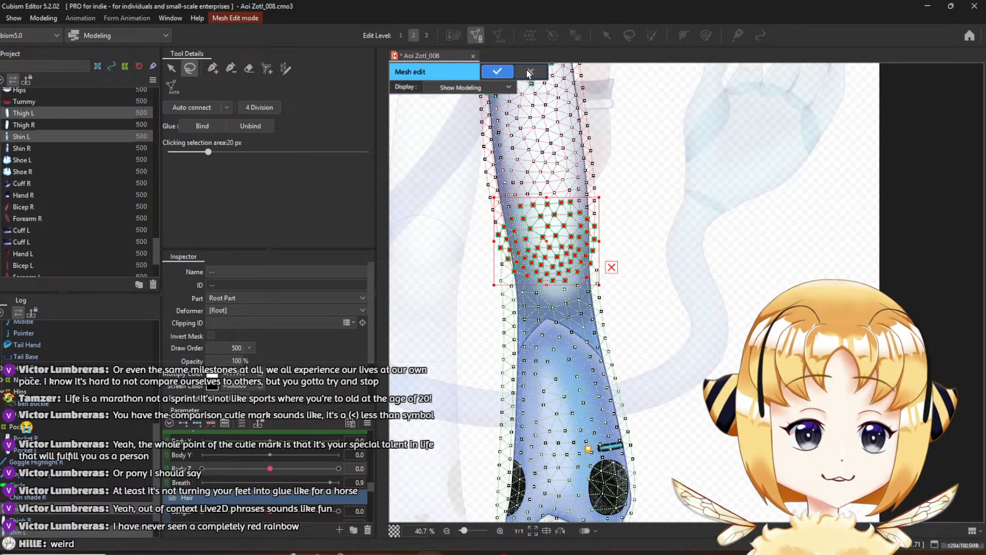
pyautogui.click(529, 74)
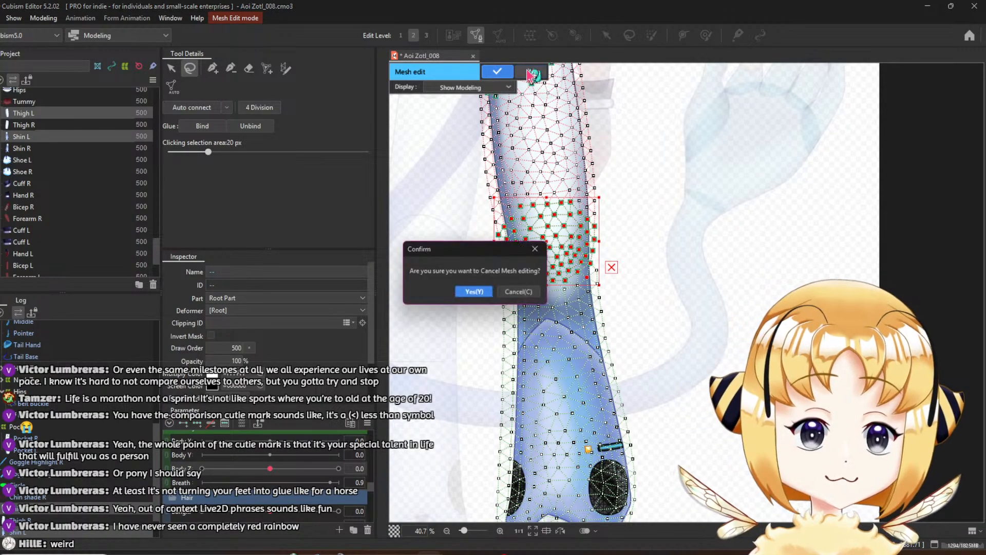
pyautogui.click(533, 289)
pyautogui.click(498, 71)
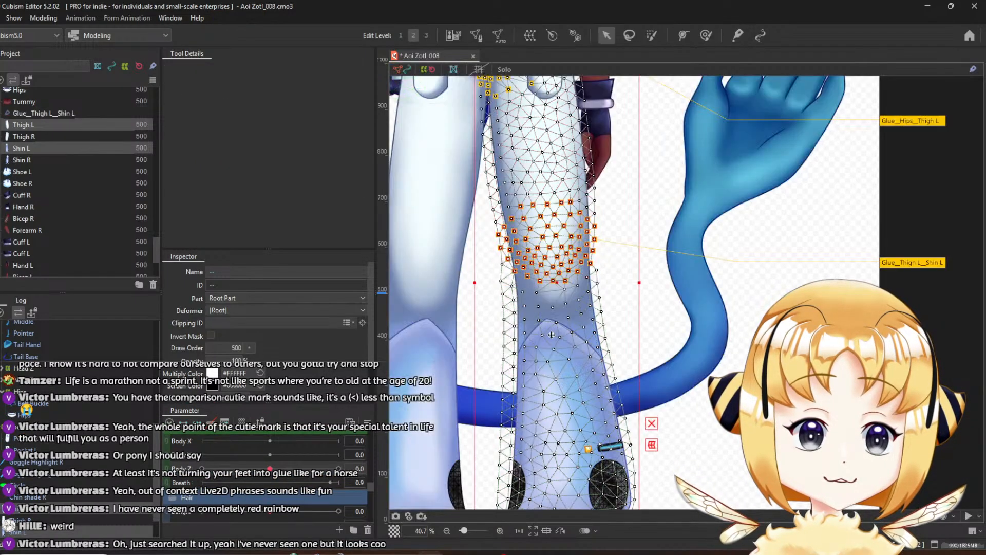
# Open the Shin L and Shoe L meshes together for manual mesh editing
pyautogui.scroll(-2, 555, 341)
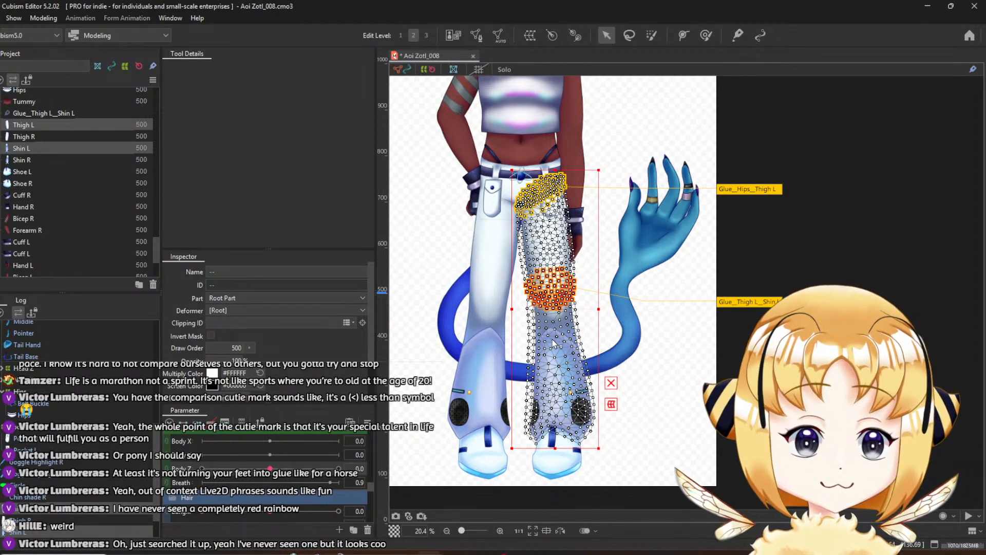
pyautogui.scroll(2, 553, 341)
pyautogui.moveTo(556, 377); pyautogui.dragTo(578, 228)
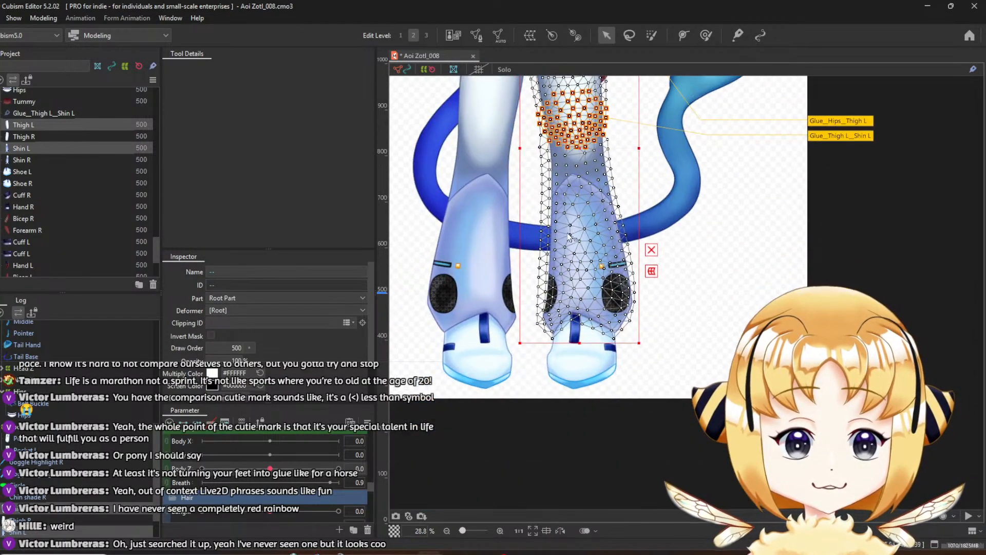
pyautogui.click(91, 147)
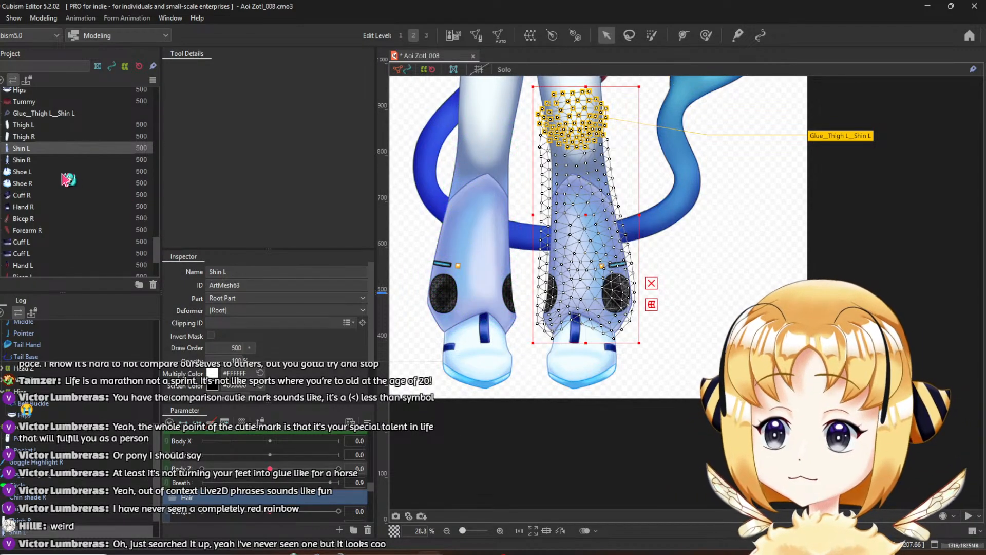
pyautogui.keyDown('ctrl'); pyautogui.click(38, 172); pyautogui.keyUp('ctrl')
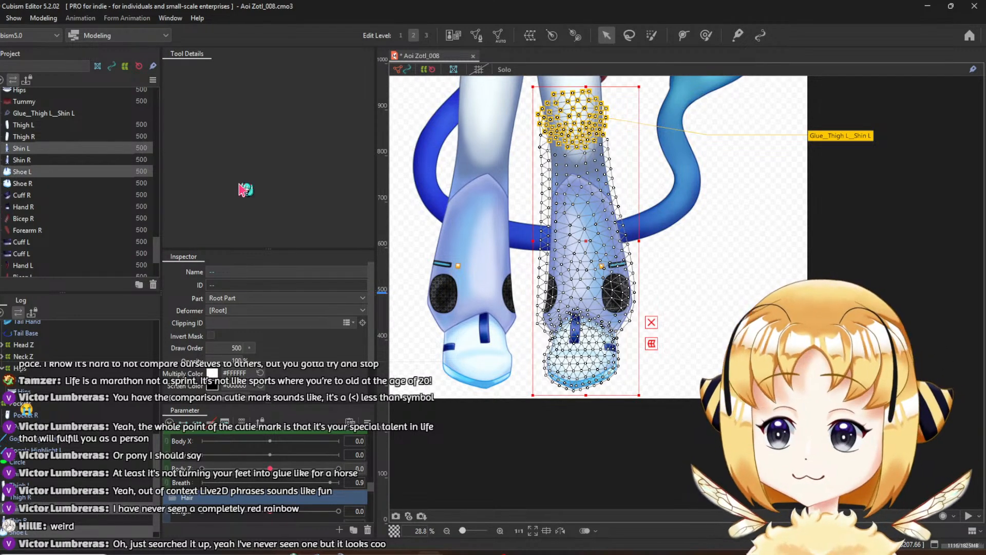
pyautogui.click(476, 35)
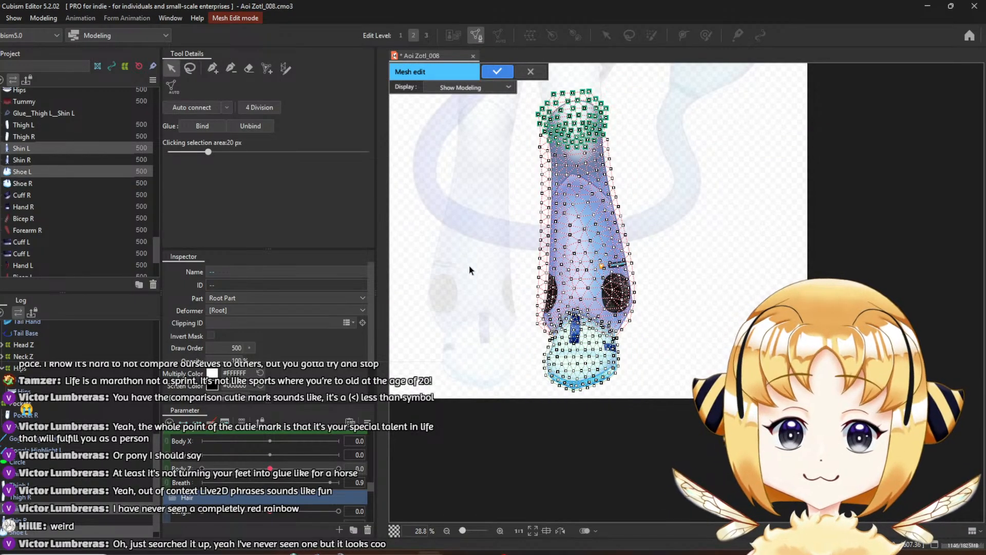
# Erase the Shoe L mesh points along the upper outline and upper part of the shoe
pyautogui.click(483, 290)
pyautogui.click(572, 362)
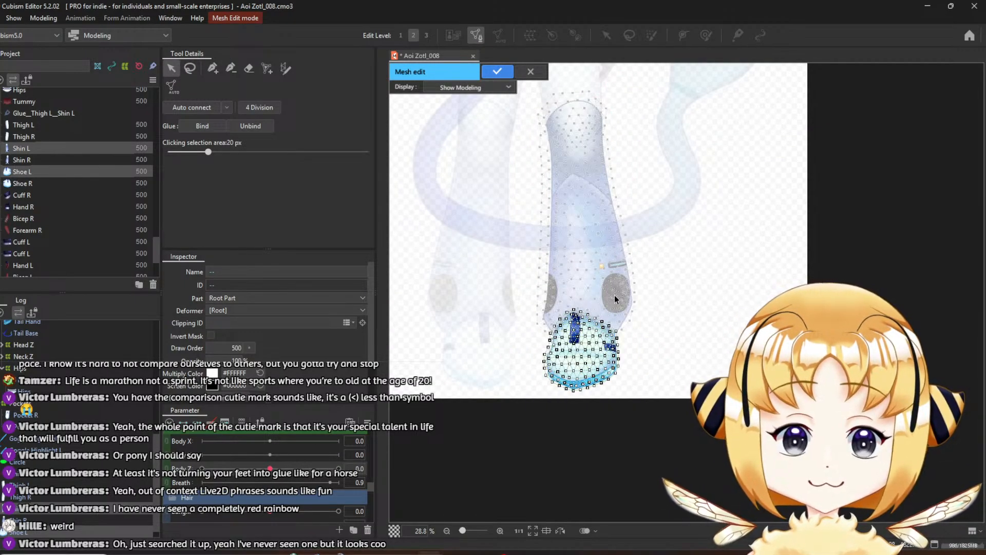
pyautogui.scroll(8, 614, 295)
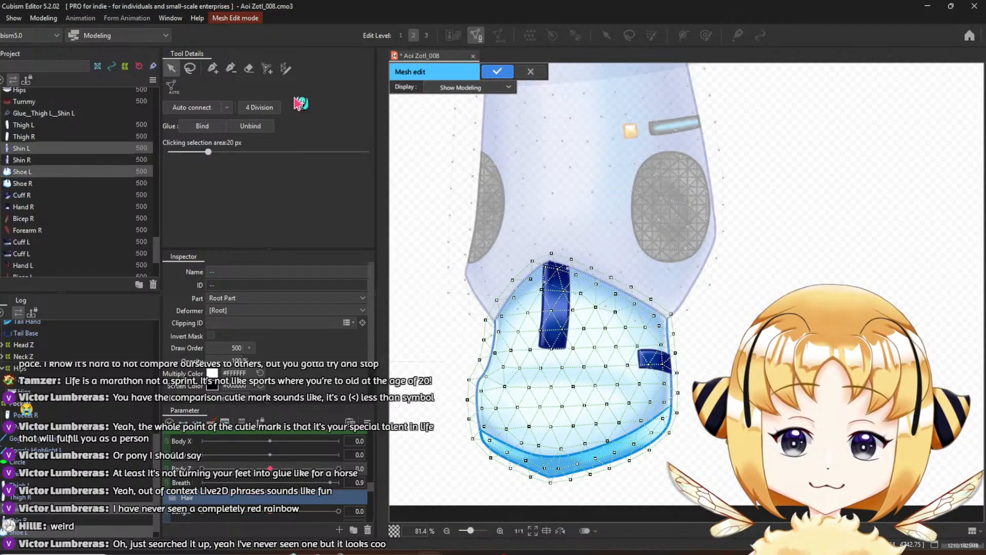
pyautogui.click(249, 67)
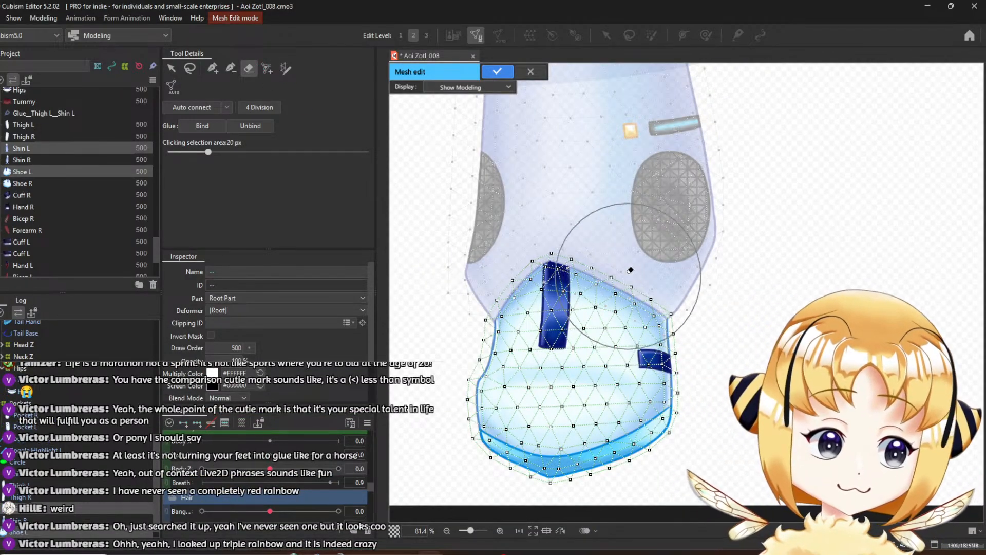
pyautogui.click(605, 219)
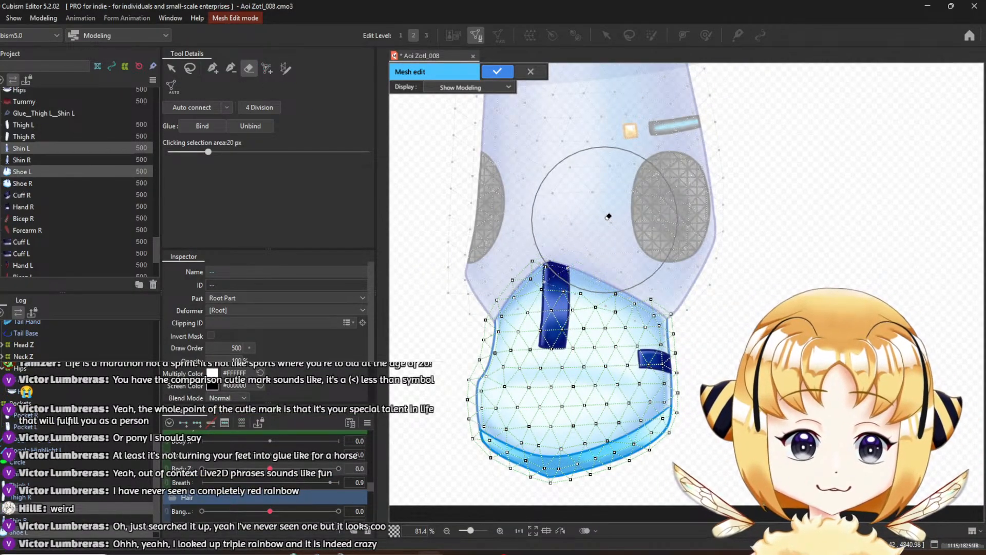
pyautogui.moveTo(606, 219)
pyautogui.mouseDown()
pyautogui.moveTo(548, 198)
pyautogui.moveTo(496, 212)
pyautogui.mouseUp()
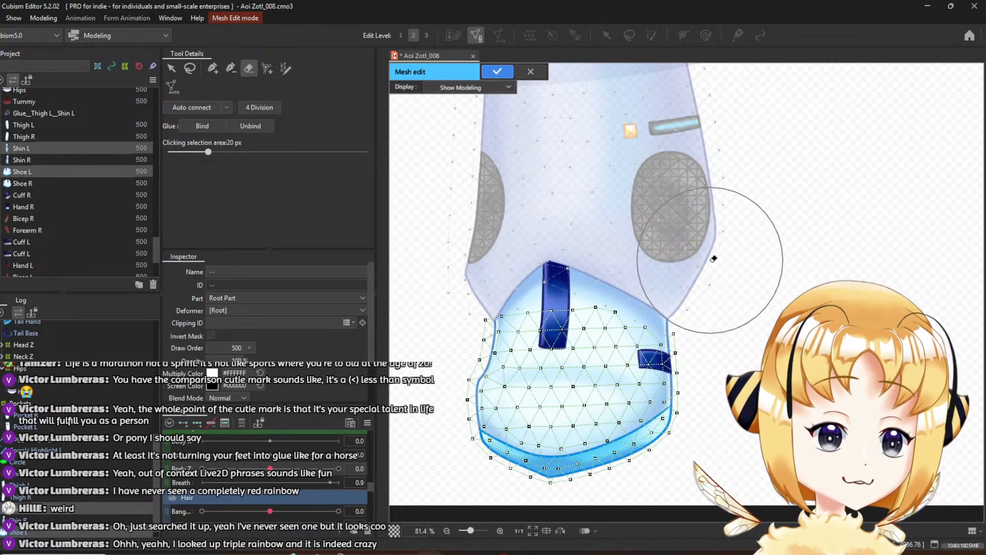
# Replace the upper left outline point of Shoe L and add a row of points across the upper shoe to its right edge
pyautogui.scroll(3, 637, 272)
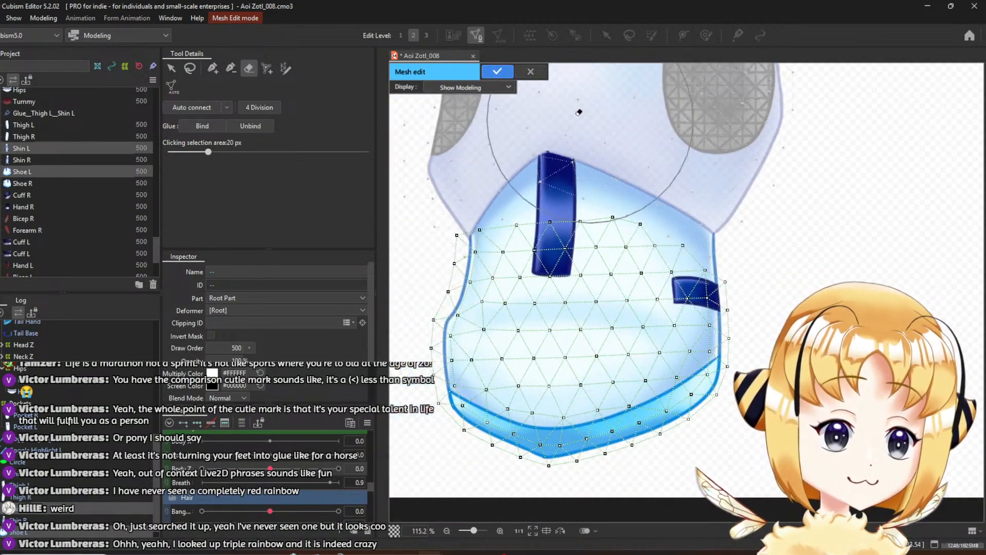
pyautogui.click(212, 67)
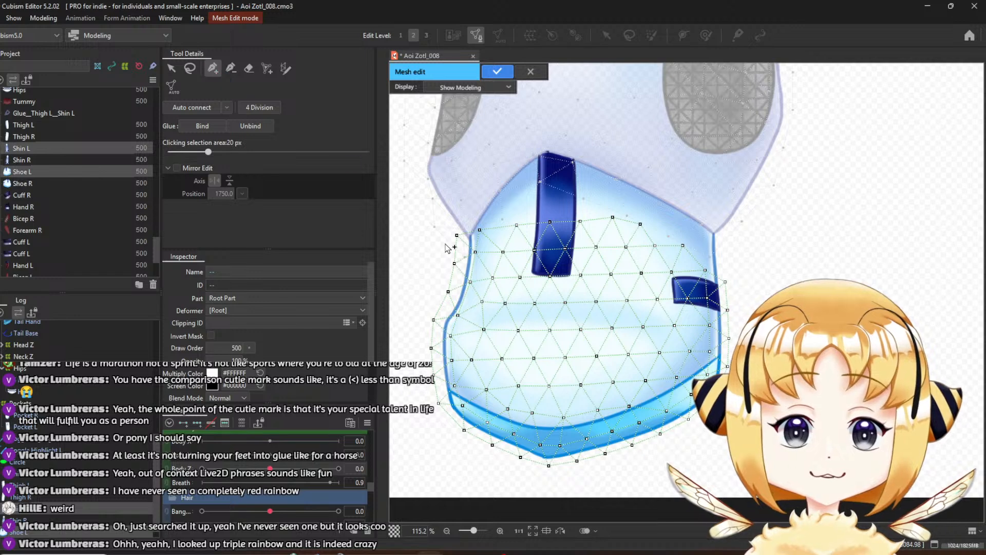
pyautogui.moveTo(457, 231); pyautogui.dragTo(461, 251)
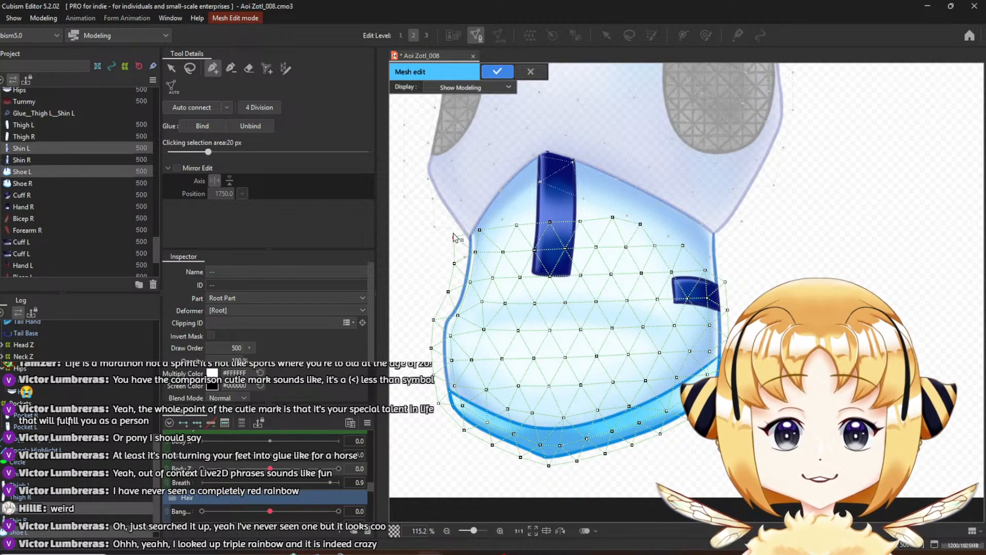
pyautogui.click(437, 228)
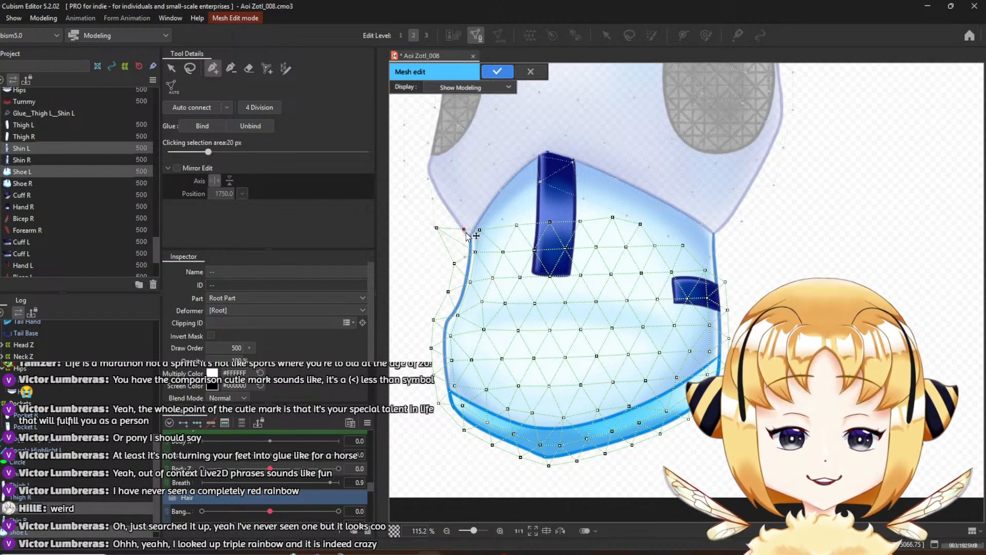
pyautogui.click(502, 220)
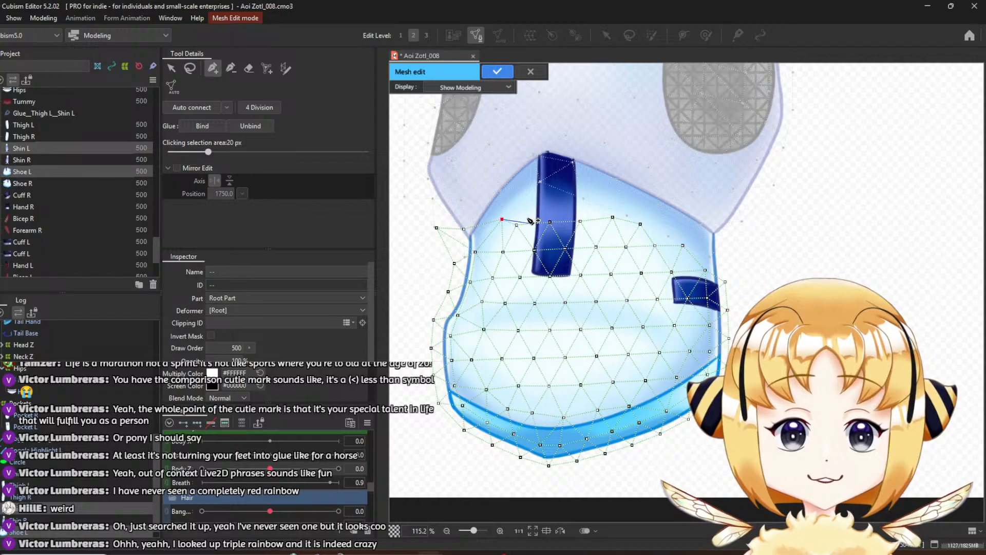
pyautogui.click(529, 219)
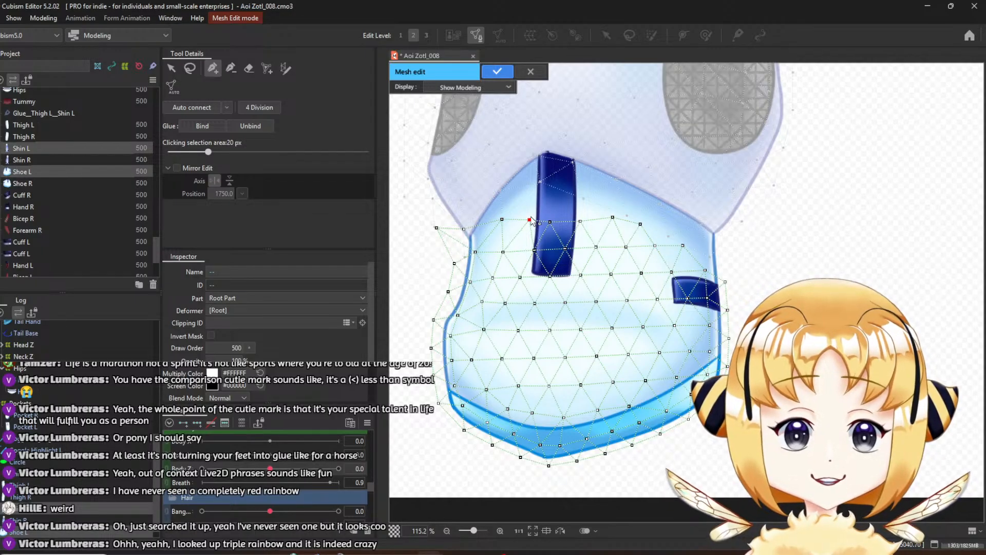
pyautogui.click(540, 181)
pyautogui.click(586, 197)
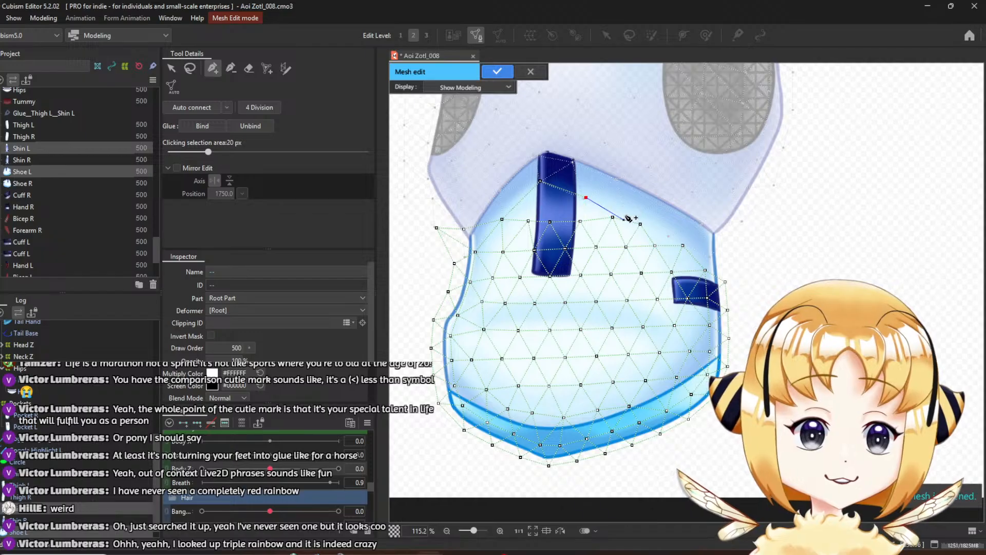
pyautogui.click(626, 217)
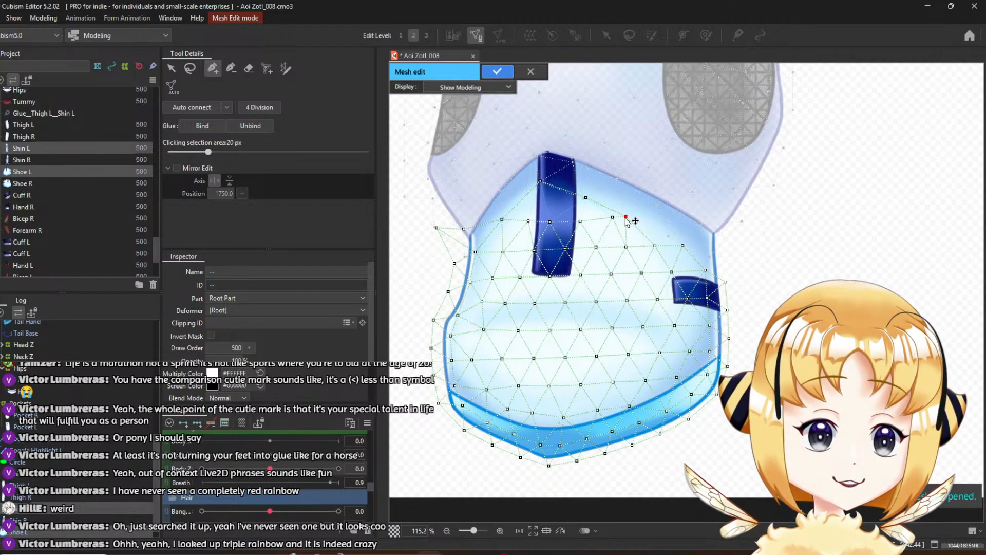
pyautogui.click(670, 238)
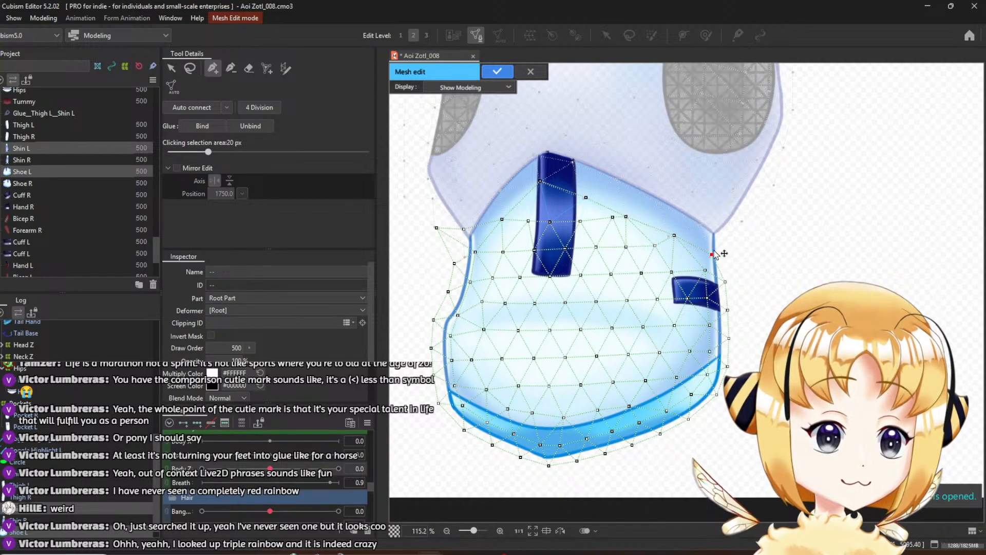
# Add Shoe L outline points up the right side and over the lower shin, closing the outline at the upper left point
pyautogui.click(743, 221)
pyautogui.click(771, 186)
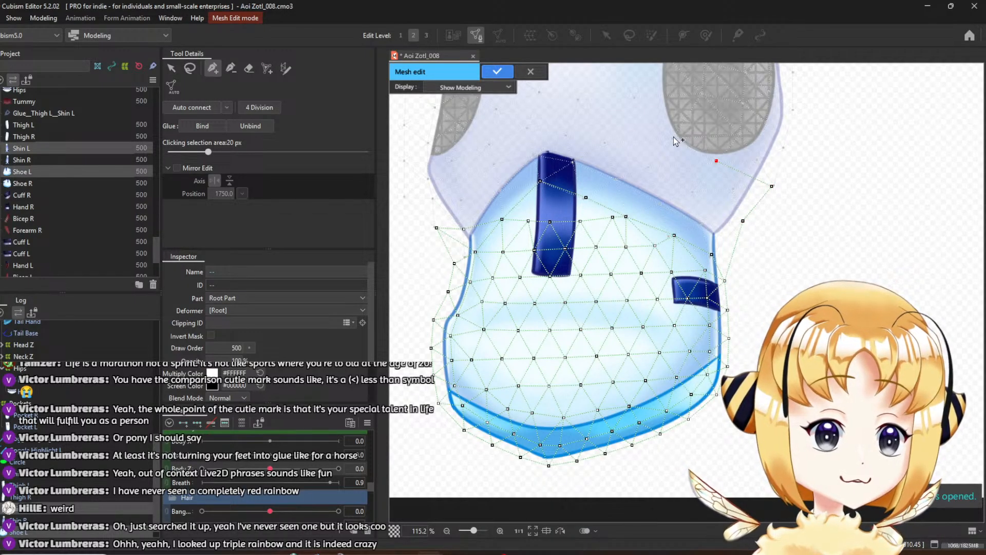
pyautogui.click(605, 141)
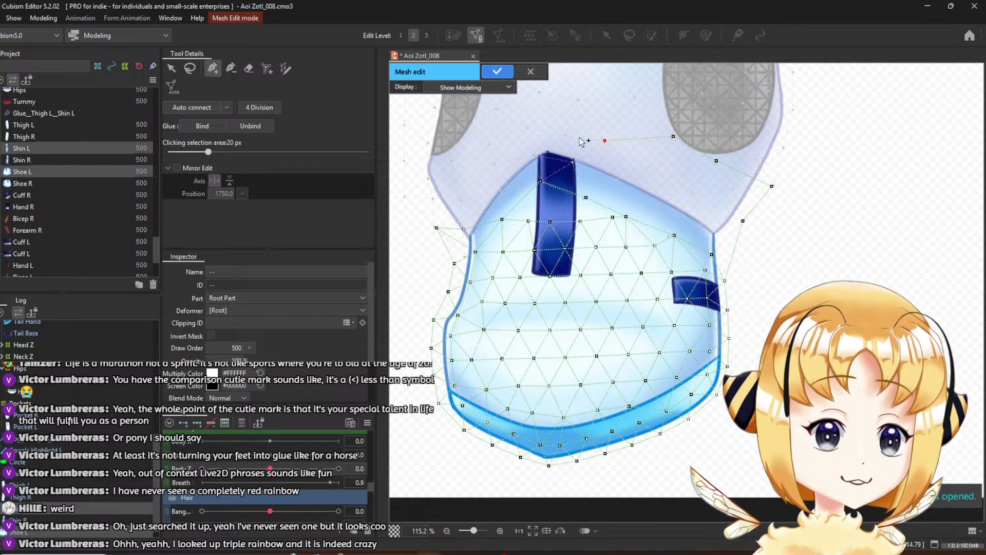
pyautogui.click(565, 135)
pyautogui.click(527, 126)
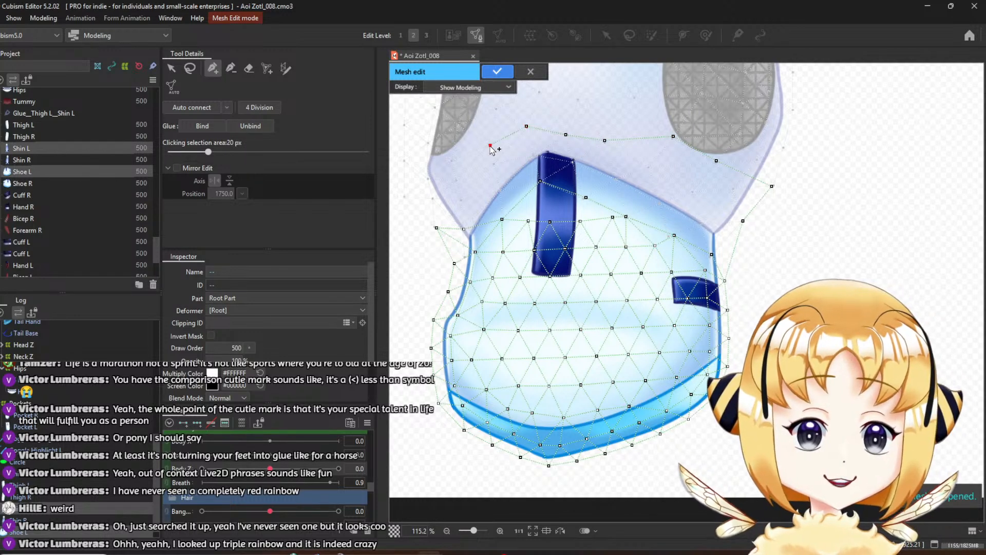
pyautogui.click(454, 163)
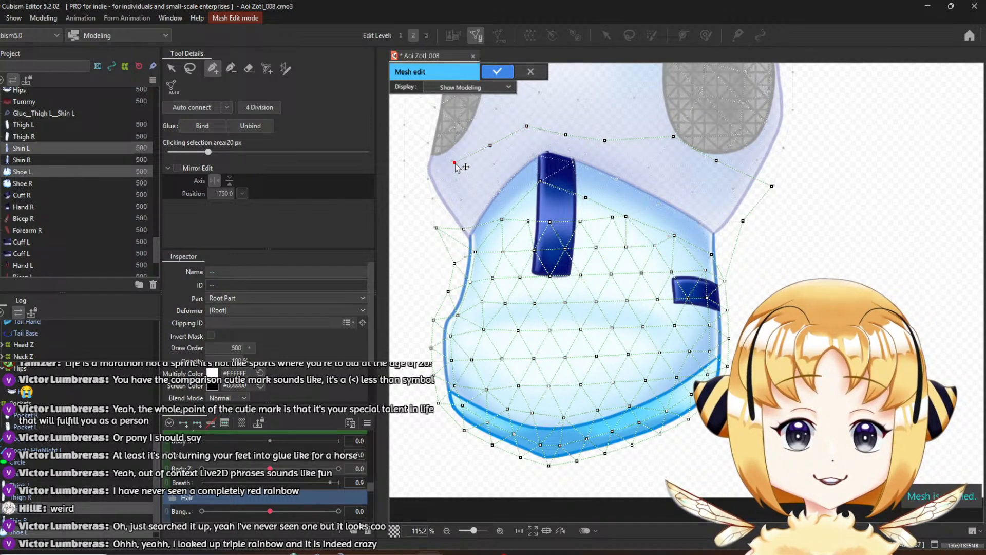
pyautogui.click(433, 195)
pyautogui.click(437, 227)
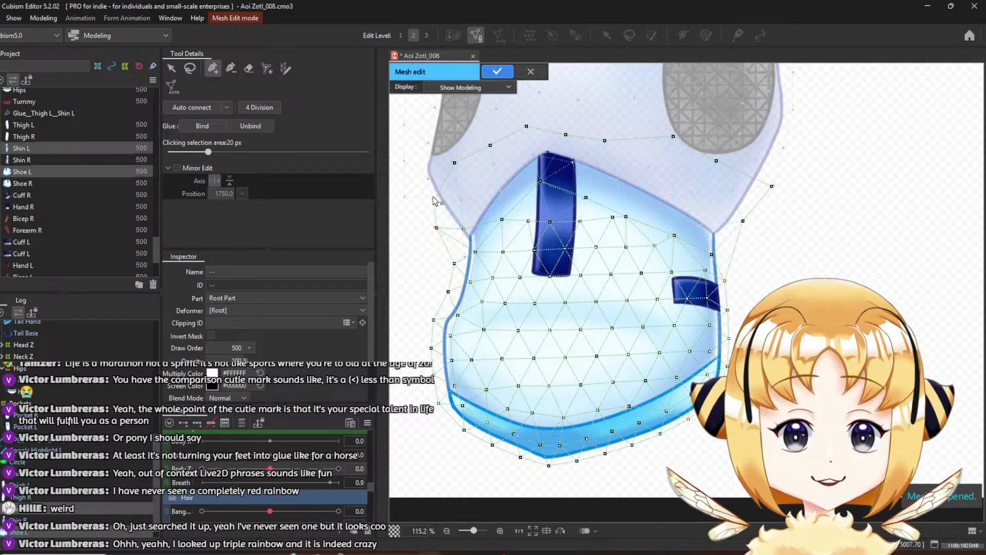
# Add two rows of Shoe L mesh points over the lower shin, between the left outline and the top of the vertical strap
pyautogui.click(432, 199)
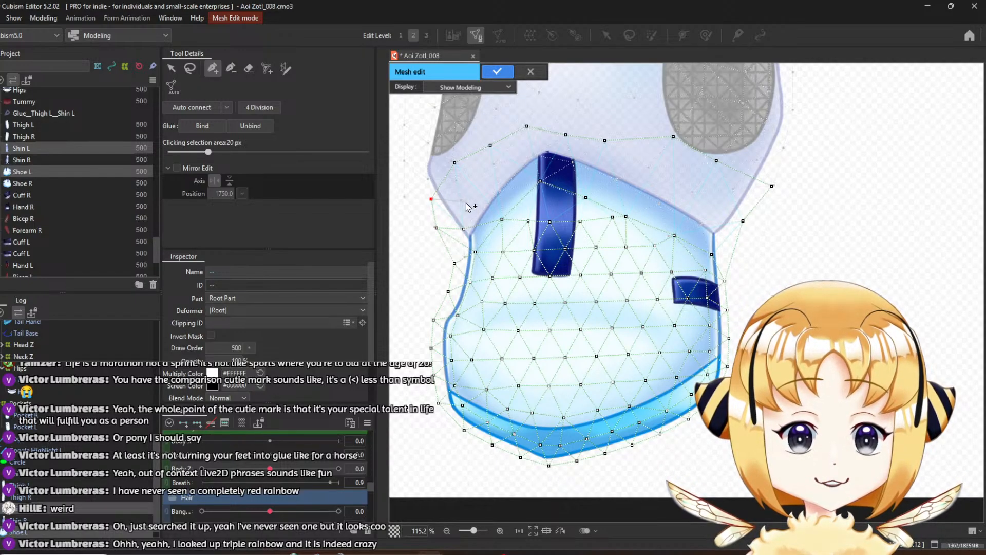
pyautogui.click(541, 181)
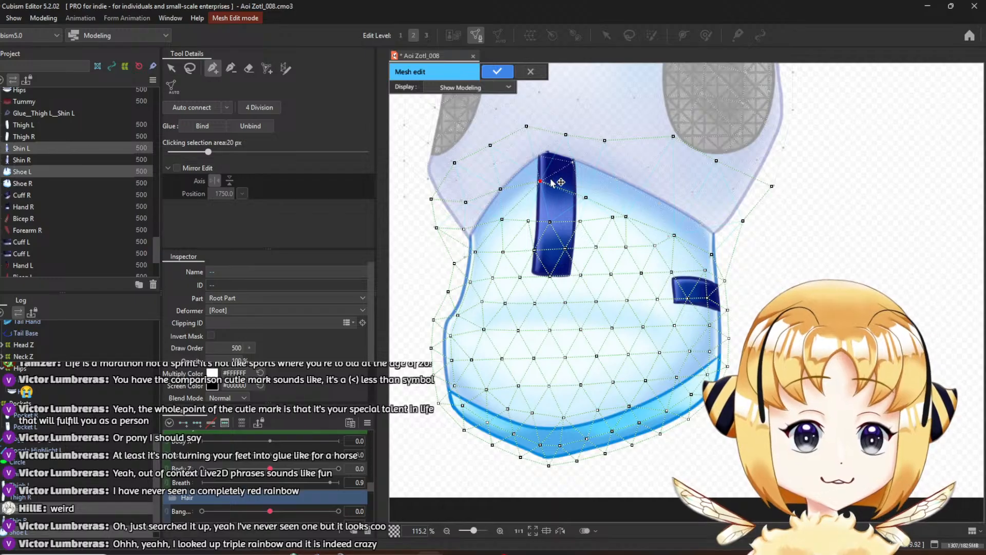
pyautogui.click(536, 157)
pyautogui.click(496, 164)
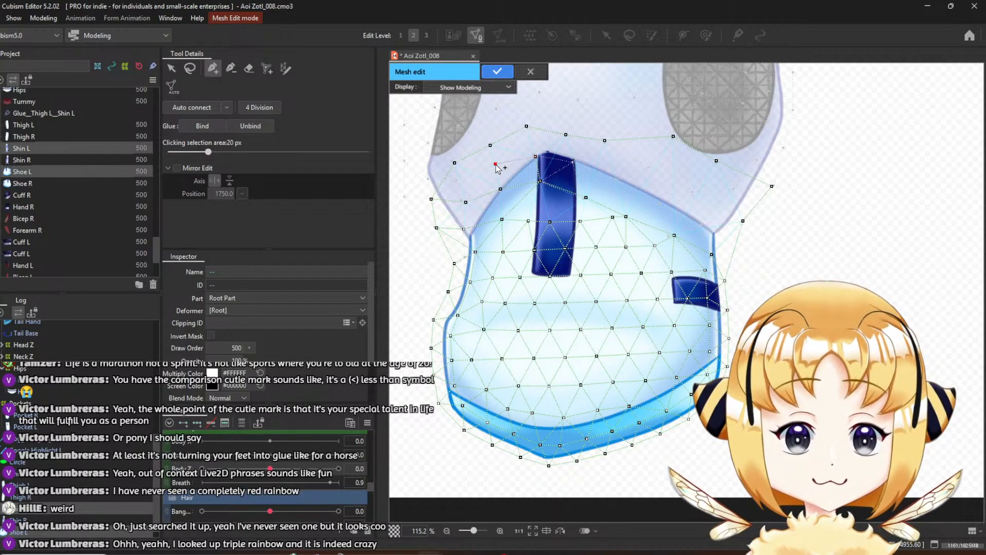
pyautogui.click(454, 182)
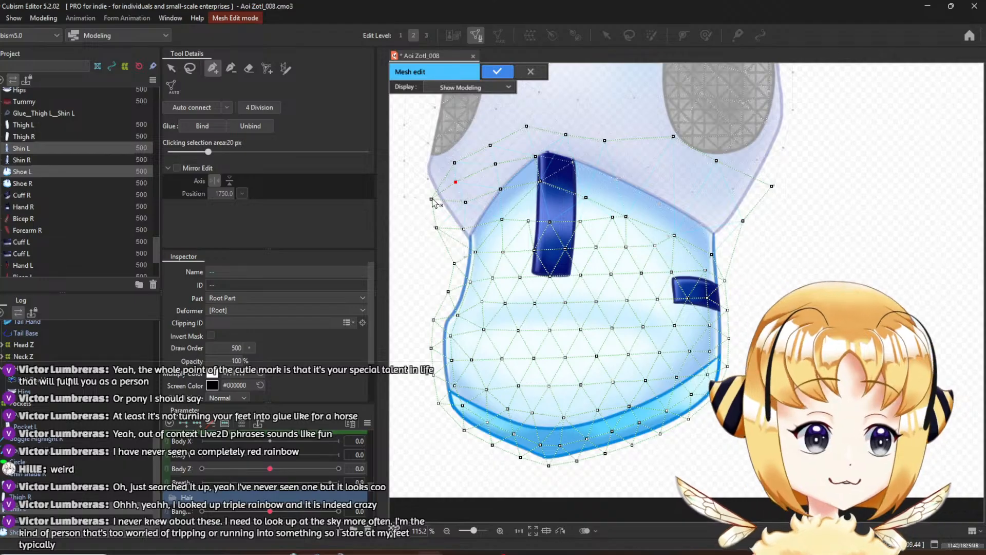
# Add Shoe L mesh points along the shoe's upper right edge and connect them to the top of the vertical strap
pyautogui.click(701, 226)
pyautogui.click(661, 202)
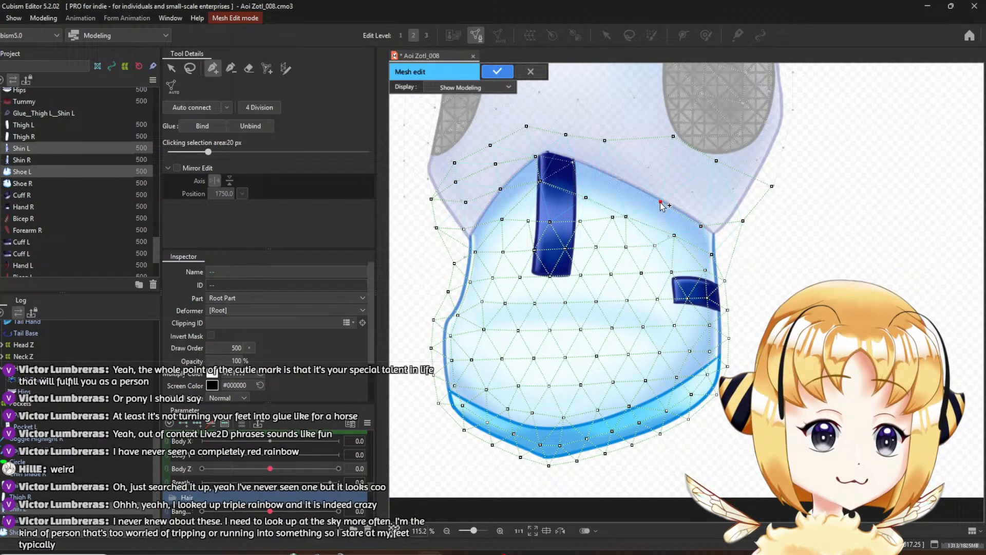
pyautogui.click(612, 177)
pyautogui.click(572, 161)
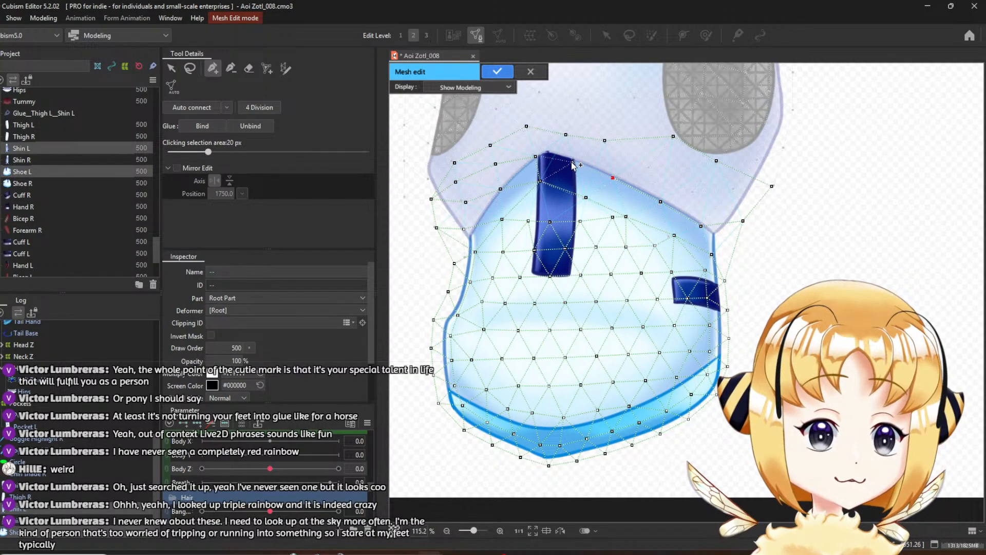
pyautogui.click(536, 156)
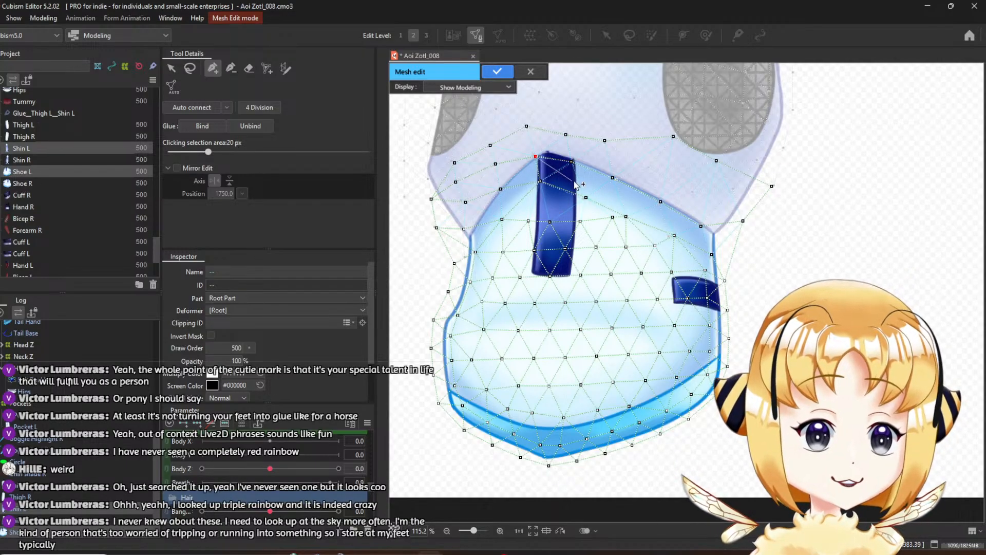
# Add a row of Shoe L mesh points from the strap's top over the lower shin to the rightmost outline point
pyautogui.click(571, 162)
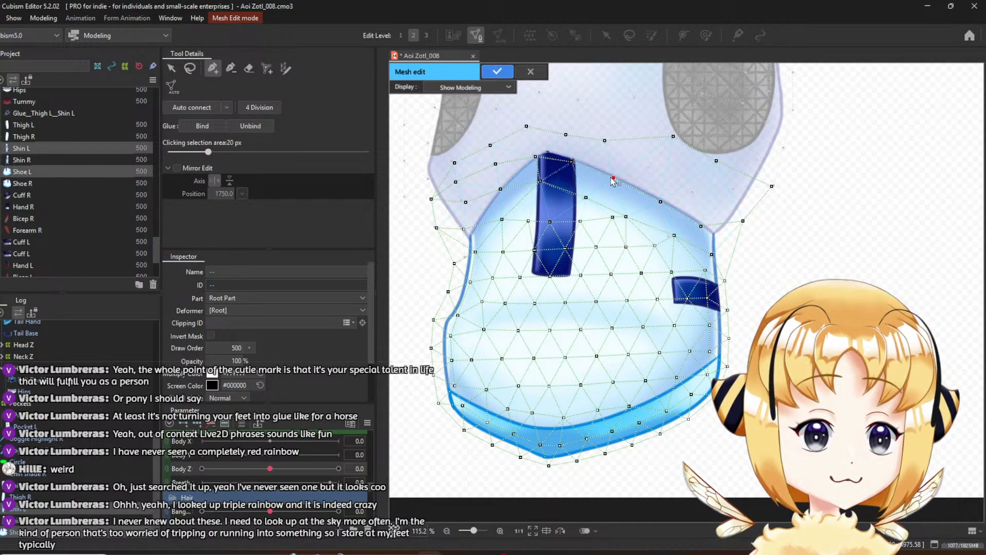
pyautogui.click(650, 166)
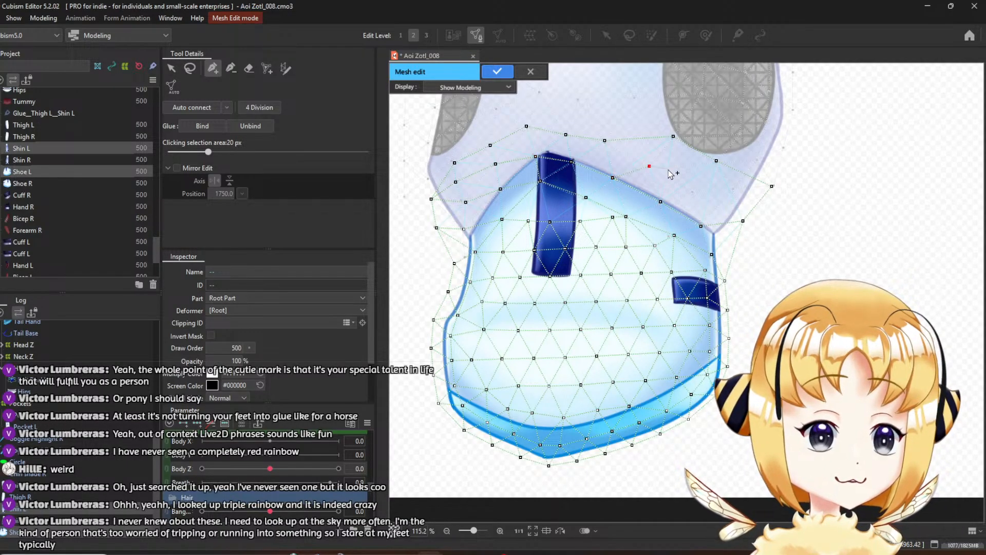
pyautogui.click(694, 192)
pyautogui.click(772, 186)
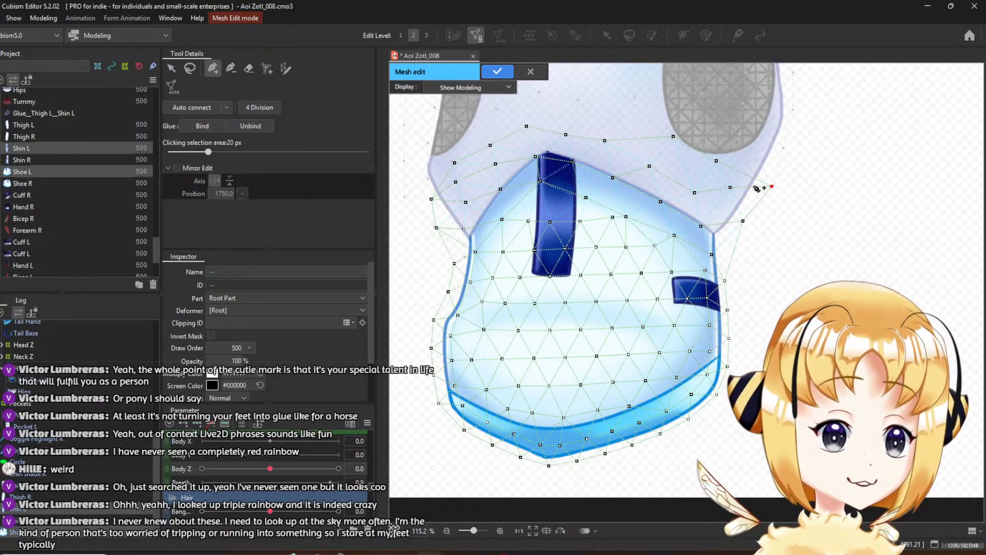
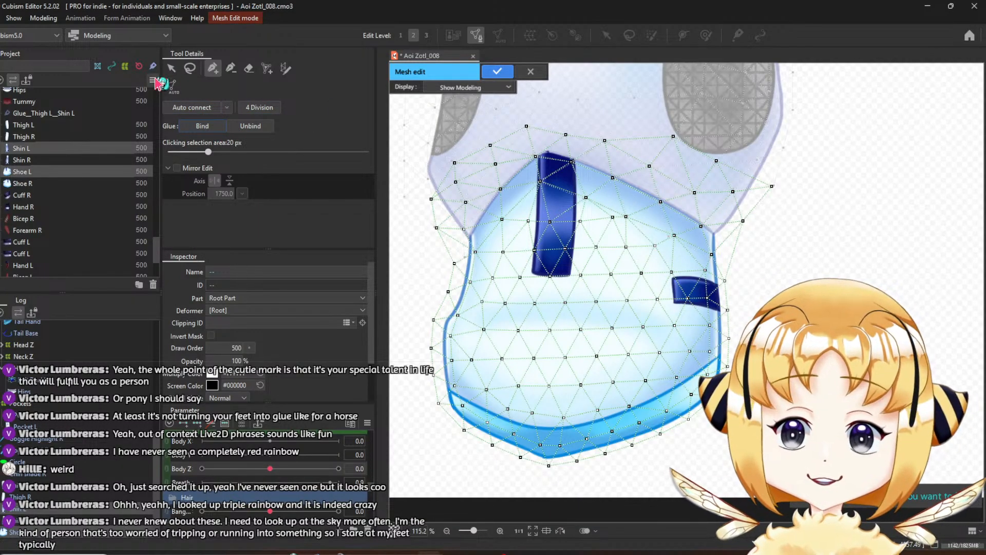
# Lasso the overlapping Shin L and Shoe L mesh points, bind them with glue, and apply the mesh edit
pyautogui.click(171, 69)
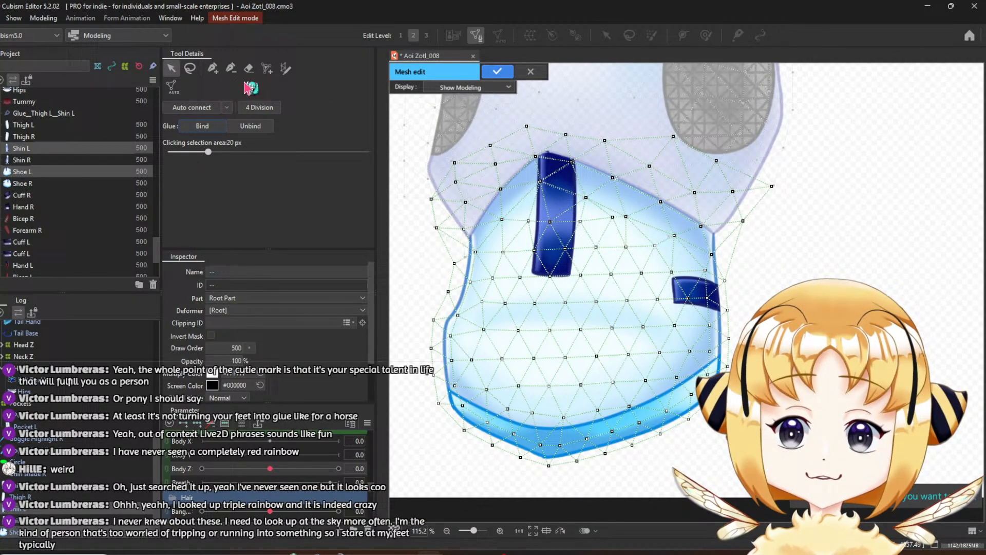
pyautogui.click(579, 98)
pyautogui.click(189, 68)
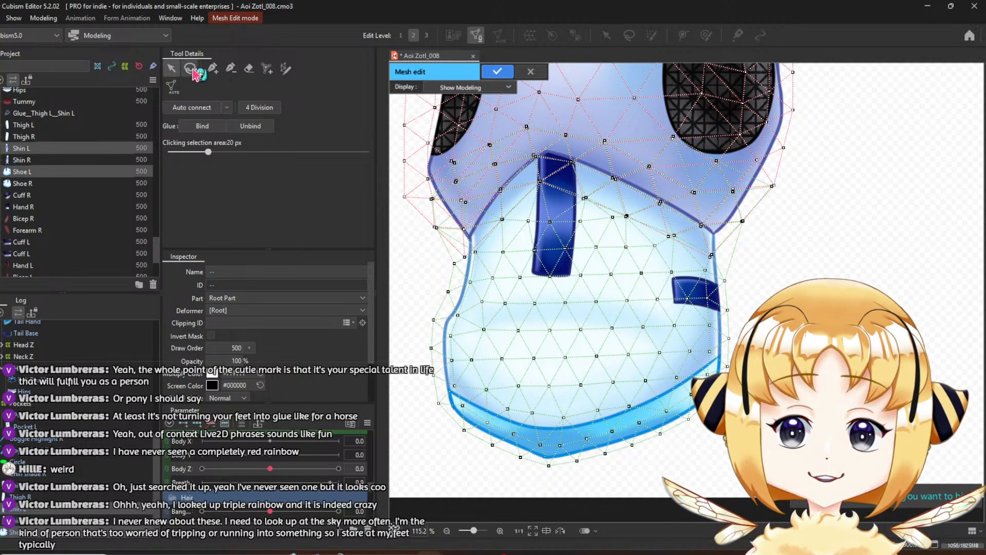
pyautogui.moveTo(421, 250)
pyautogui.mouseDown()
pyautogui.moveTo(442, 160)
pyautogui.moveTo(539, 119)
pyautogui.moveTo(674, 131)
pyautogui.moveTo(796, 199)
pyautogui.moveTo(785, 221)
pyautogui.moveTo(745, 238)
pyautogui.moveTo(723, 265)
pyautogui.moveTo(617, 216)
pyautogui.moveTo(543, 210)
pyautogui.moveTo(479, 264)
pyautogui.mouseUp()
pyautogui.click(188, 128)
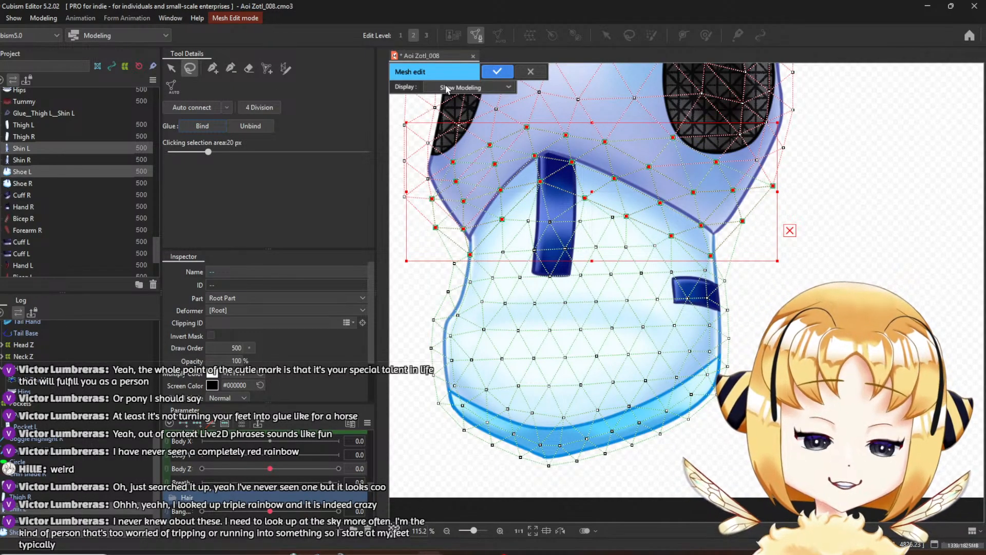
pyautogui.click(497, 72)
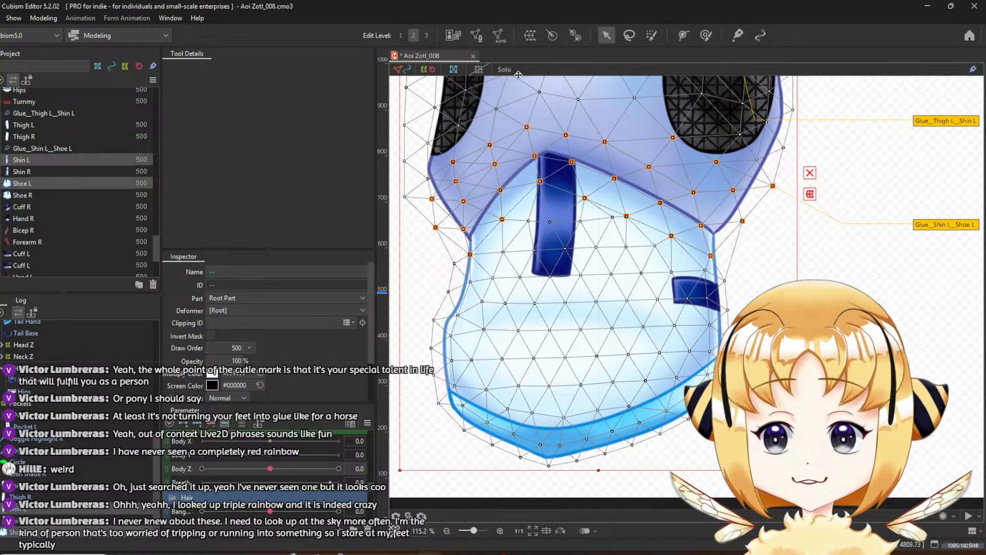
# Swing the Body Z parameter and return it to 0, then inspect the left leg's glued joints and the Shin L mesh
pyautogui.scroll(-6, 584, 151)
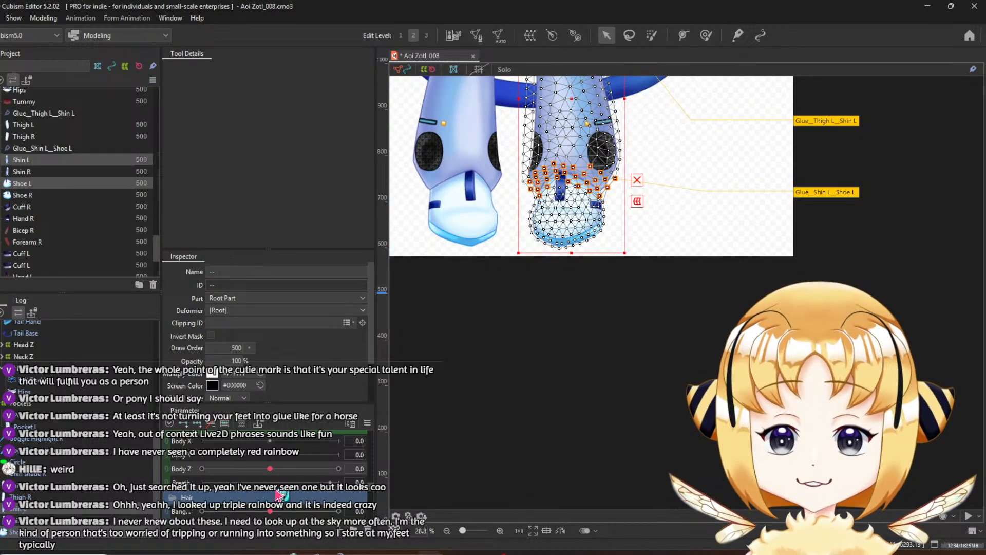
pyautogui.moveTo(276, 469); pyautogui.dragTo(380, 481)
pyautogui.click(275, 468)
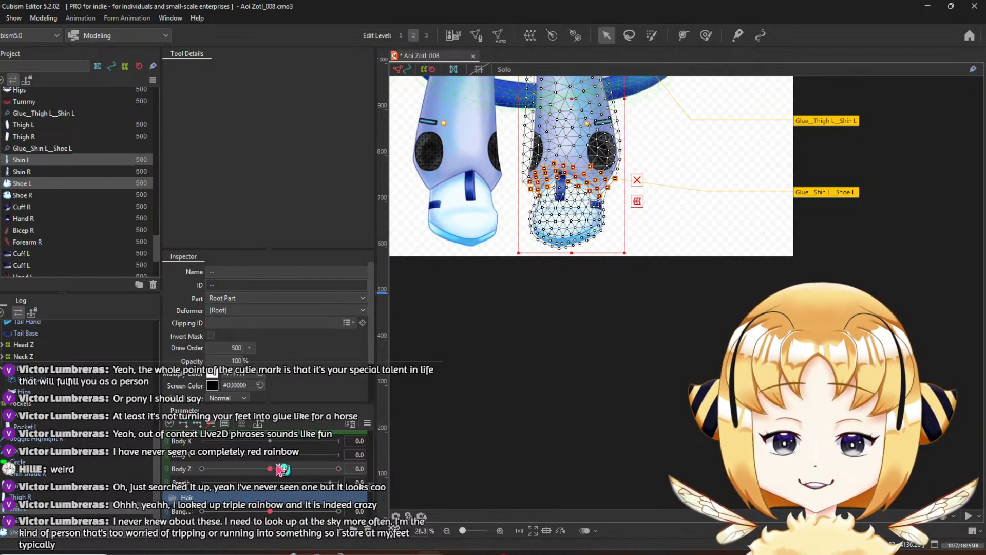
pyautogui.scroll(-3, 559, 203)
pyautogui.scroll(1, 550, 200)
pyautogui.moveTo(549, 223); pyautogui.dragTo(541, 284)
pyautogui.scroll(-1, 542, 284)
pyautogui.scroll(-2, 541, 282)
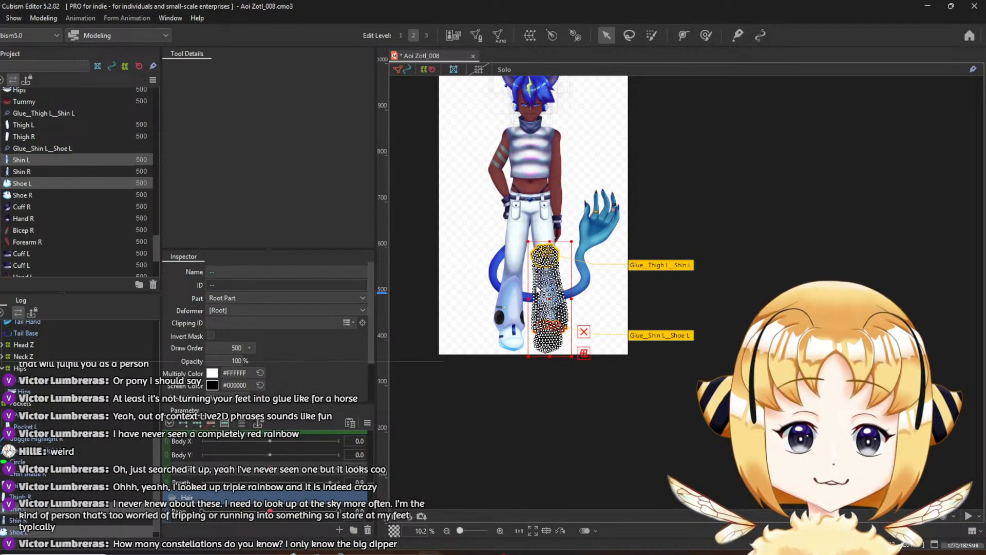
pyautogui.scroll(5, 549, 251)
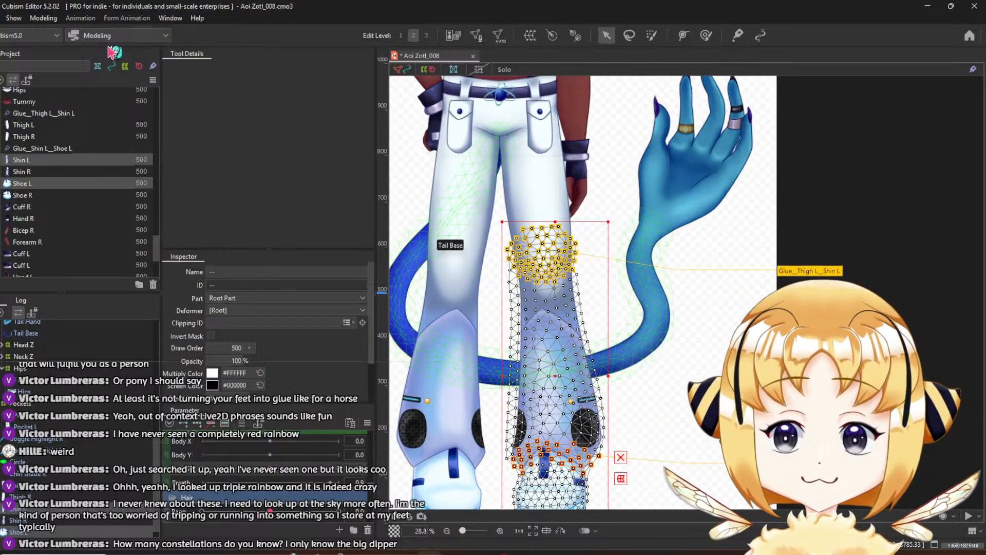
pyautogui.click(79, 170)
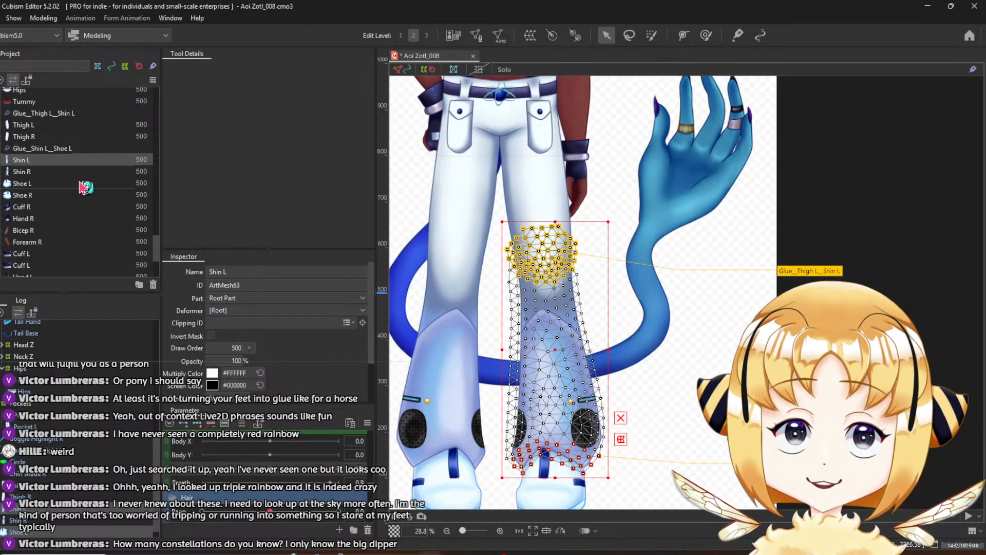
pyautogui.scroll(3, 475, 182)
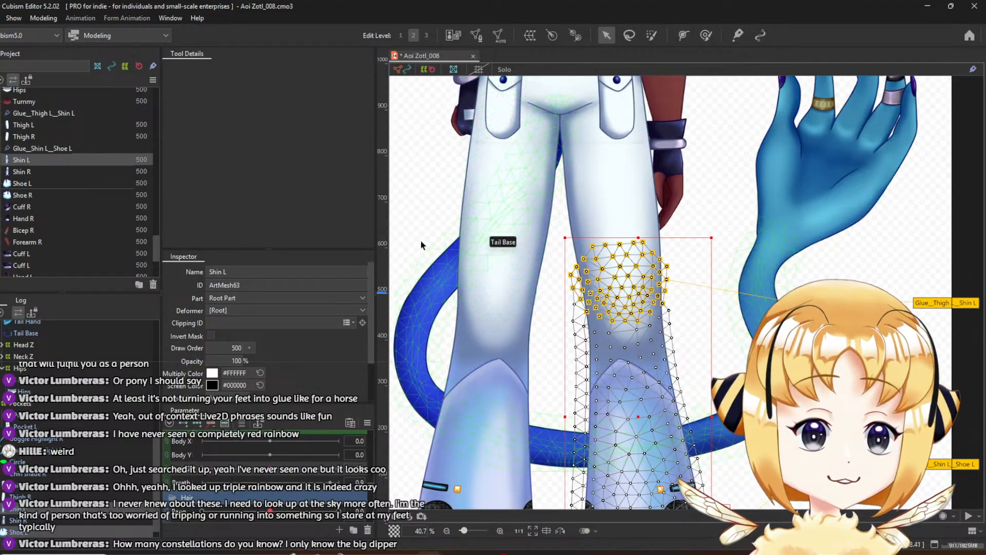
# Open the Thigh R and Shin R meshes together for manual mesh editing
pyautogui.click(496, 257)
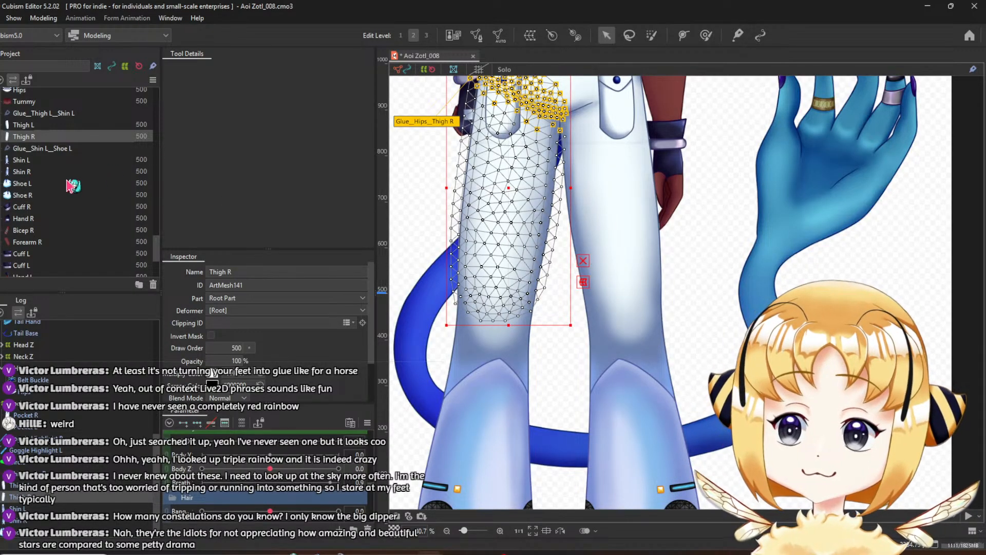
pyautogui.keyDown('ctrl'); pyautogui.click(31, 172); pyautogui.keyUp('ctrl')
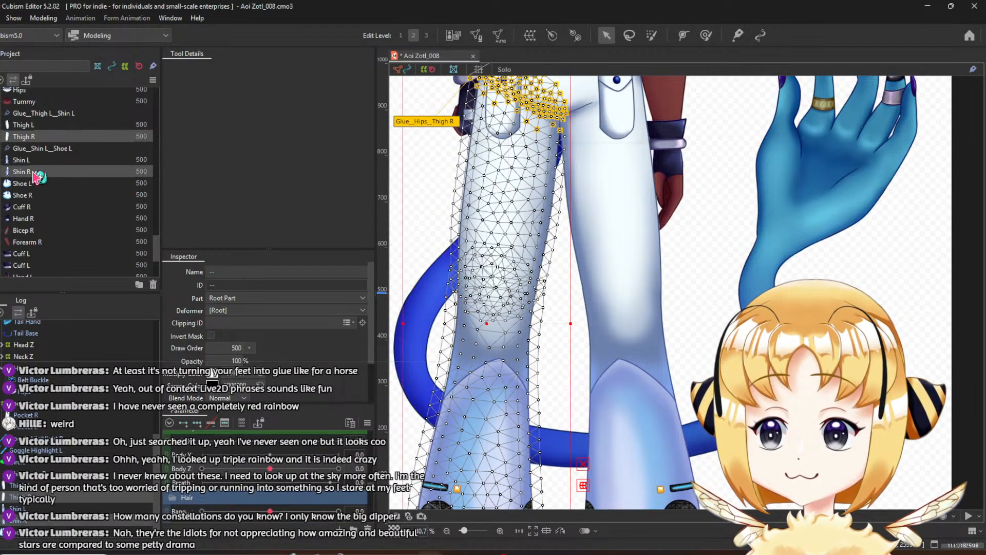
pyautogui.moveTo(486, 359); pyautogui.dragTo(518, 320)
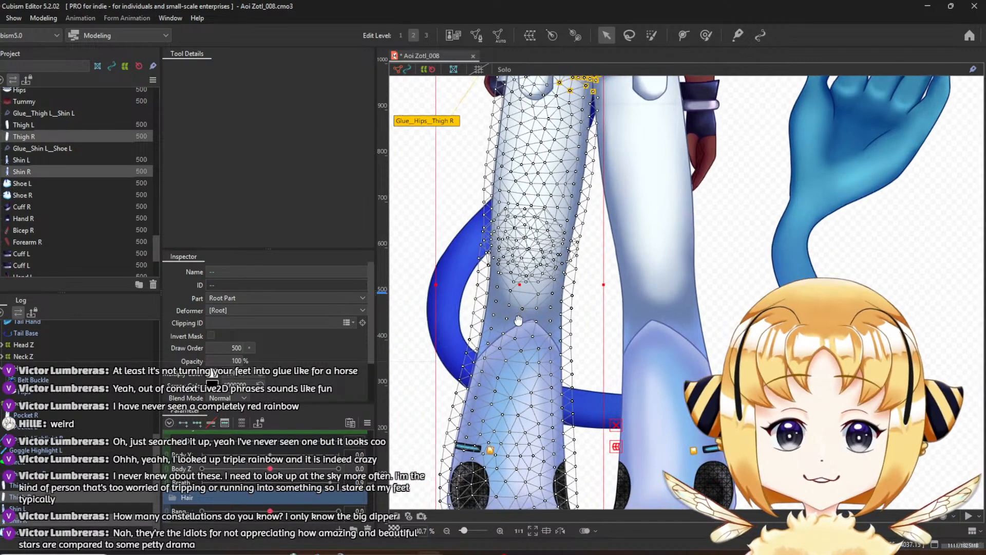
pyautogui.click(476, 35)
pyautogui.click(173, 69)
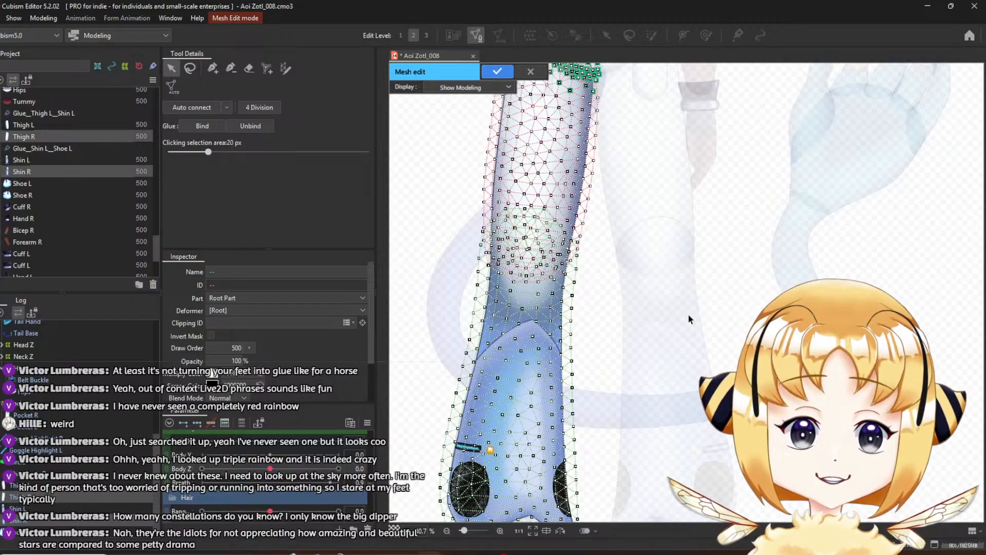
# Make the Shin R mesh active and erase its points over the rounded knee area
pyautogui.click(554, 194)
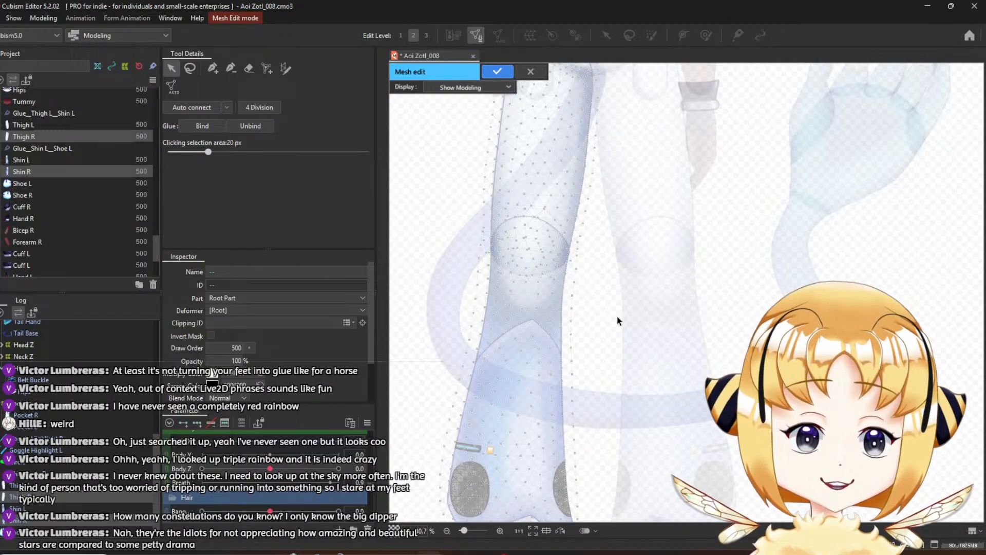
pyautogui.click(566, 167)
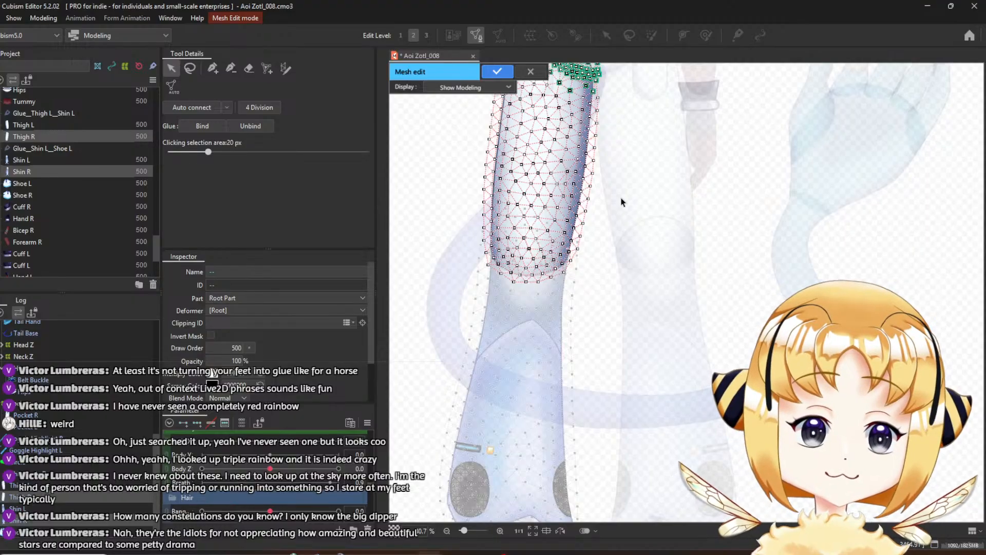
pyautogui.click(510, 336)
pyautogui.click(250, 69)
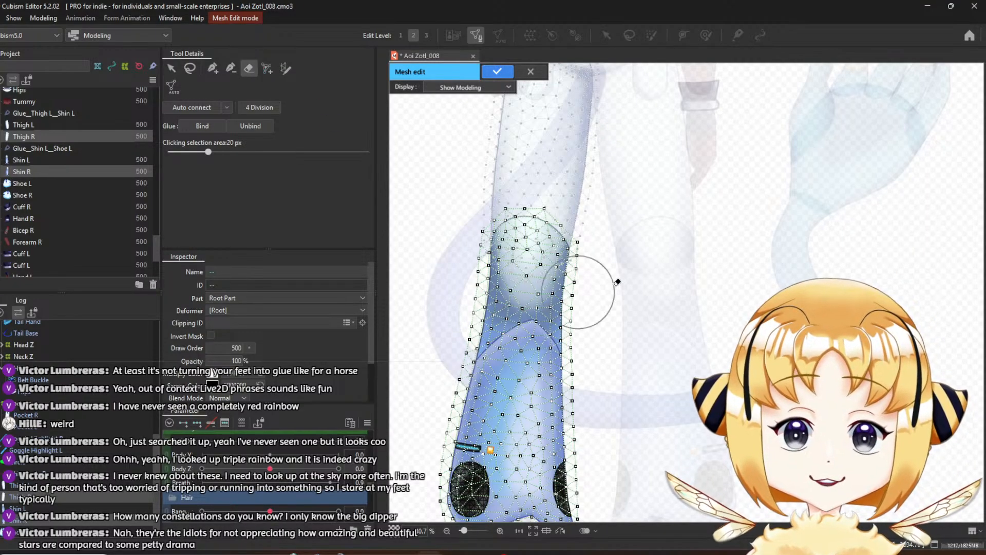
pyautogui.moveTo(558, 211)
pyautogui.mouseDown()
pyautogui.moveTo(510, 208)
pyautogui.moveTo(529, 223)
pyautogui.moveTo(588, 229)
pyautogui.moveTo(508, 227)
pyautogui.moveTo(545, 202)
pyautogui.mouseUp()
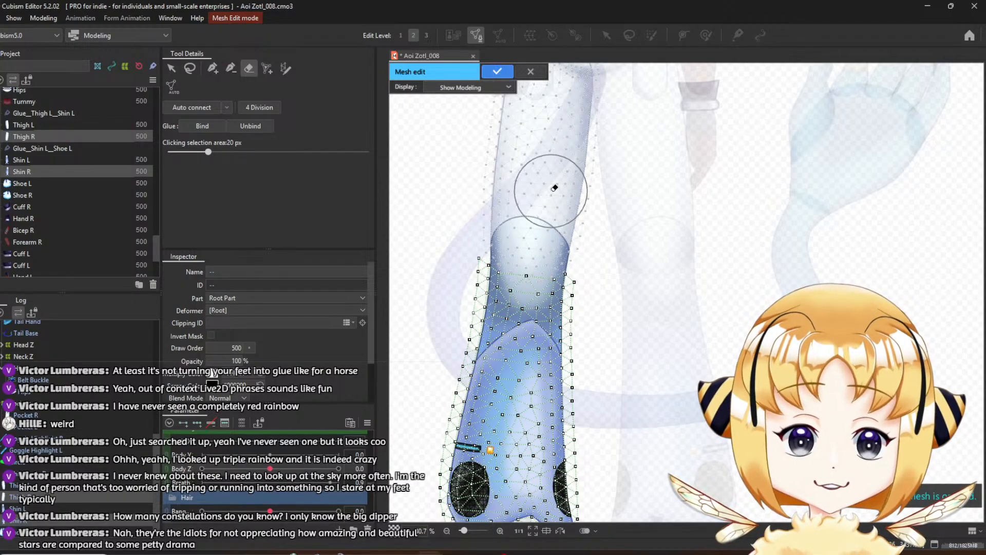
# Reposition the topmost remaining Shin R mesh points at the left, middle and right just below the erased knee area
pyautogui.click(171, 68)
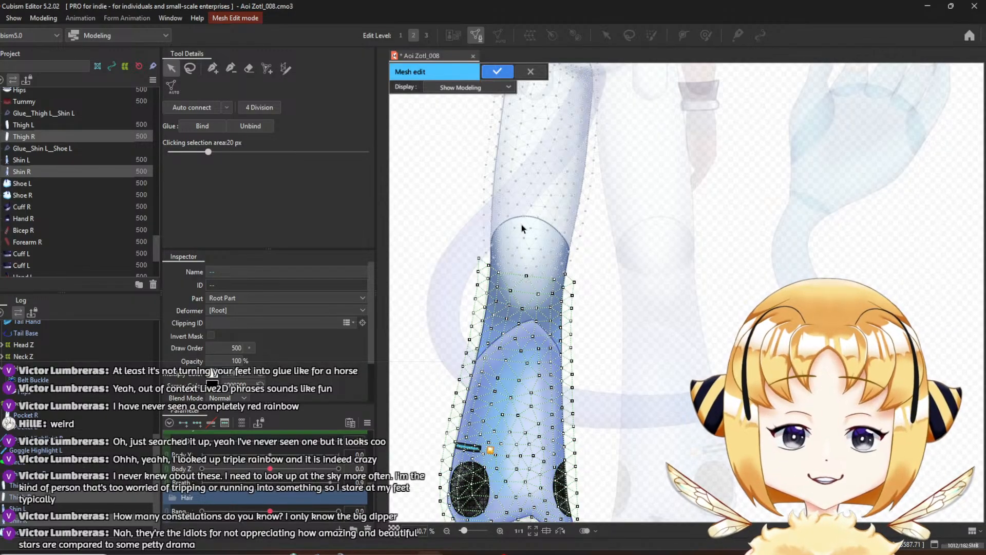
pyautogui.scroll(3, 522, 228)
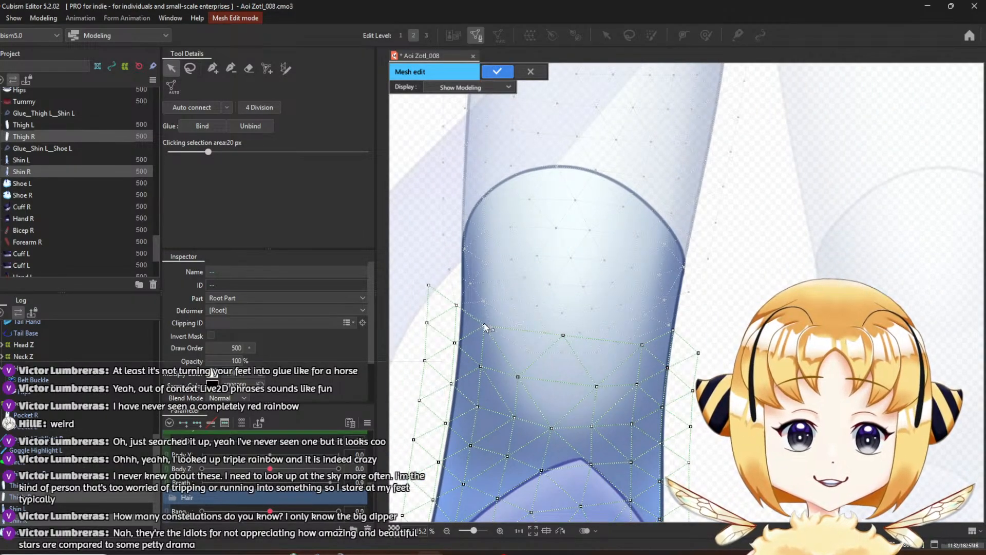
pyautogui.moveTo(484, 326); pyautogui.dragTo(492, 328)
pyautogui.moveTo(562, 335); pyautogui.dragTo(561, 356)
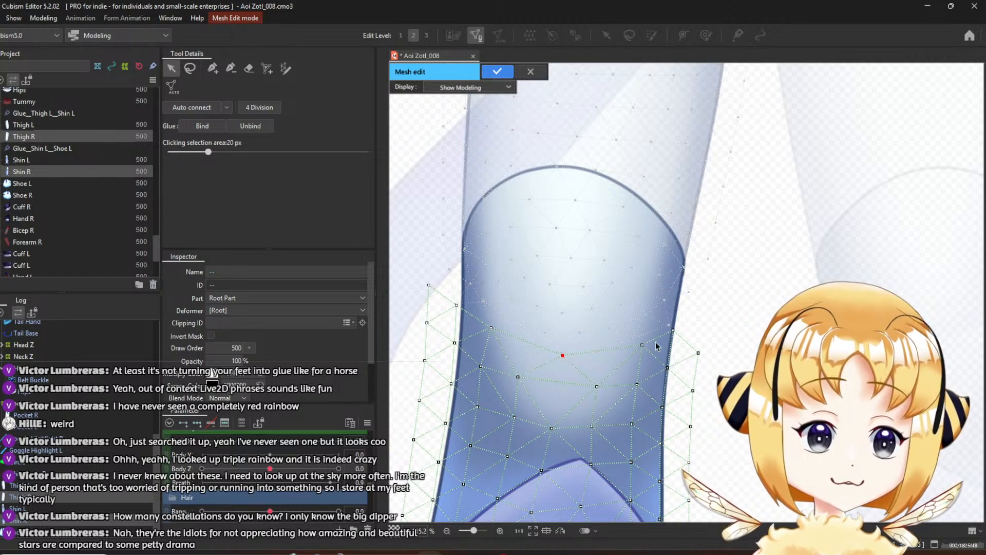
pyautogui.moveTo(674, 330); pyautogui.dragTo(671, 325)
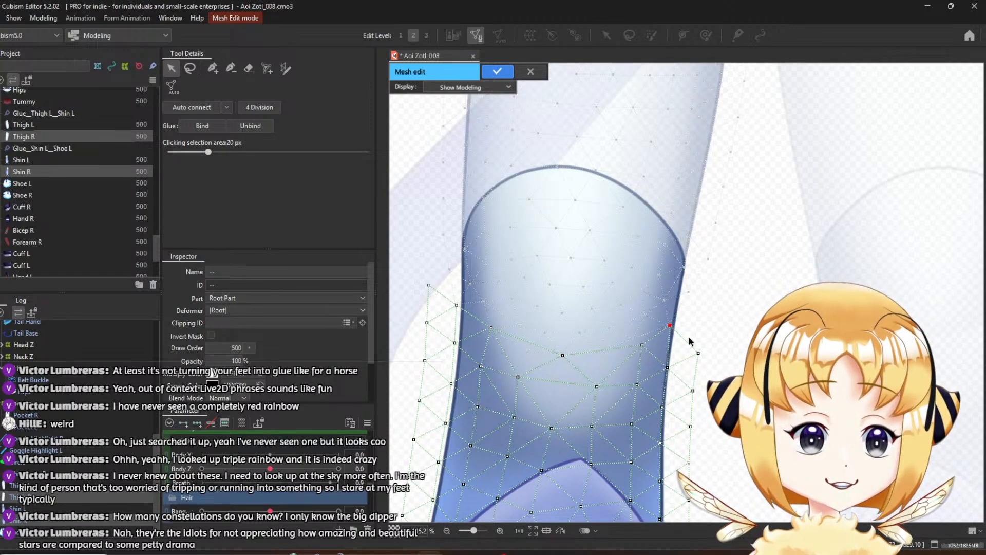
# Add Shin R outline points up the right side of the knee and around its upper-right curve, following the Thigh R mesh points
pyautogui.click(213, 69)
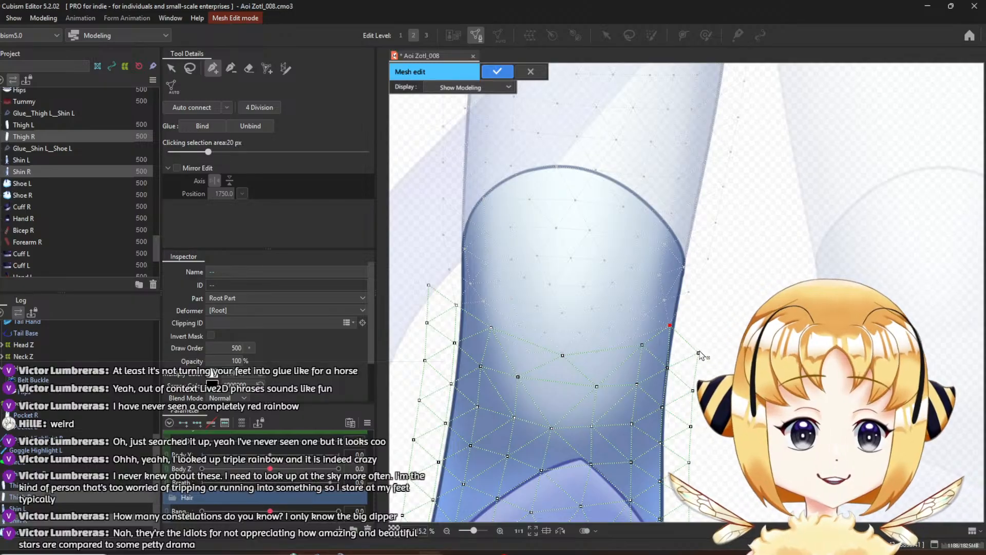
pyautogui.click(688, 291)
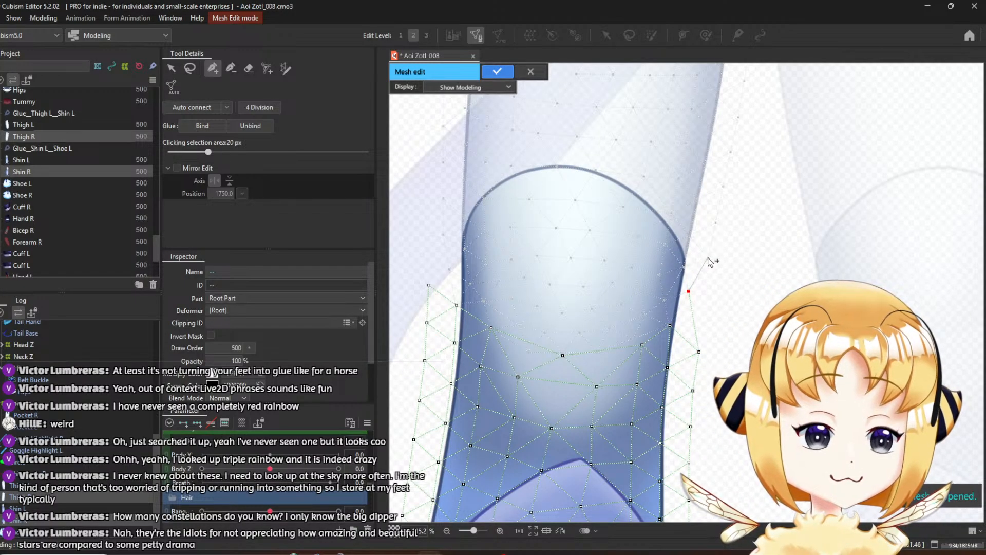
pyautogui.click(707, 257)
pyautogui.click(689, 235)
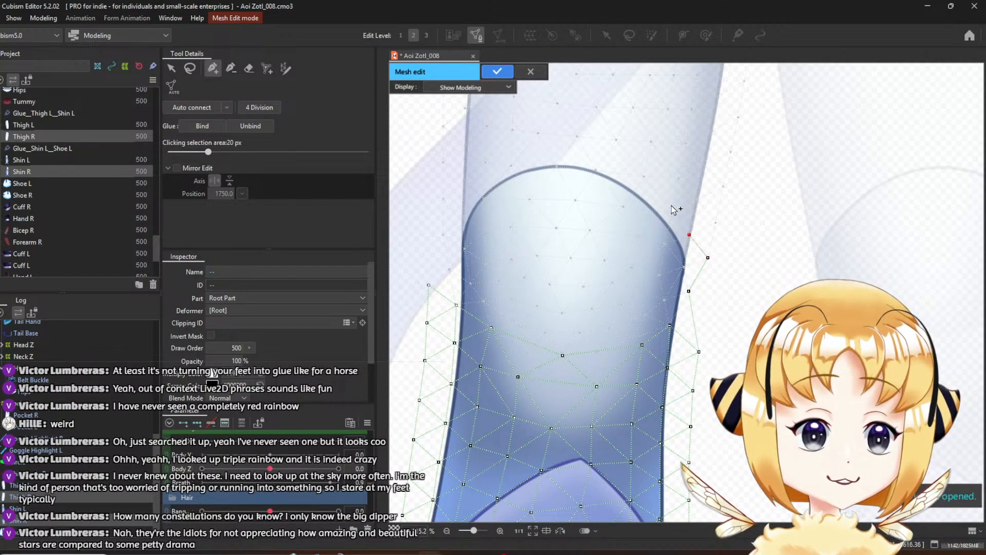
pyautogui.click(670, 206)
pyautogui.click(646, 173)
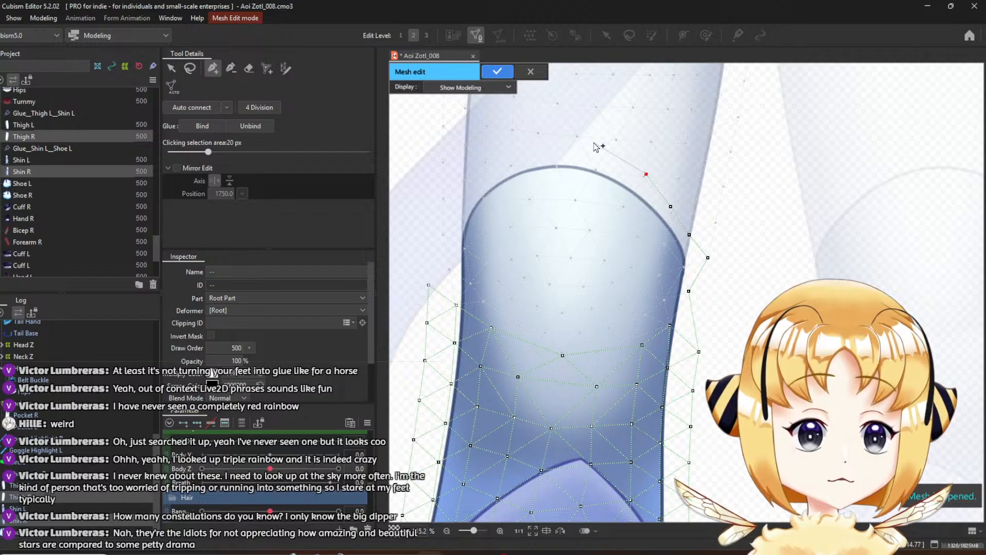
# Continue the Shin R outline over the top of the knee and down its left side, joining it to the existing mesh edge
pyautogui.click(575, 135)
pyautogui.click(536, 134)
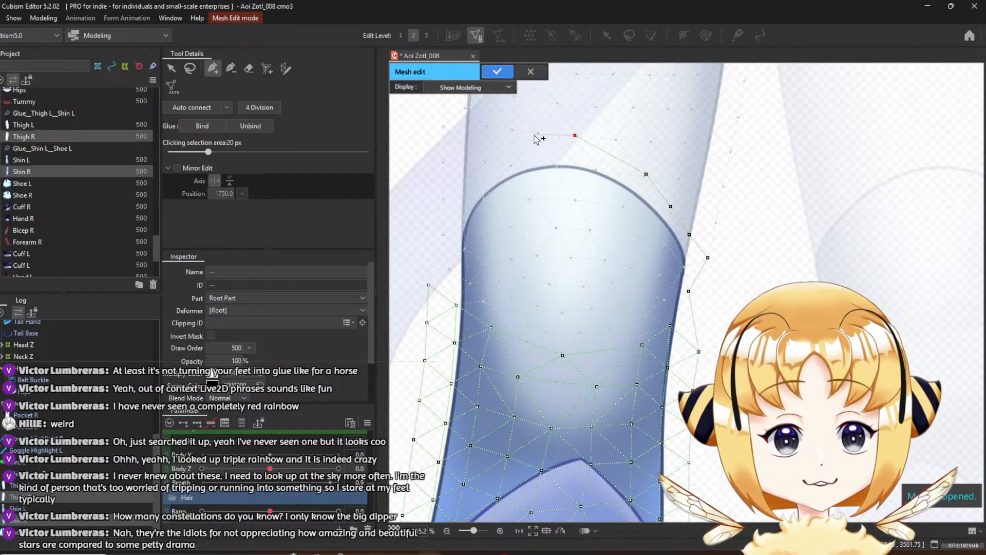
pyautogui.click(485, 162)
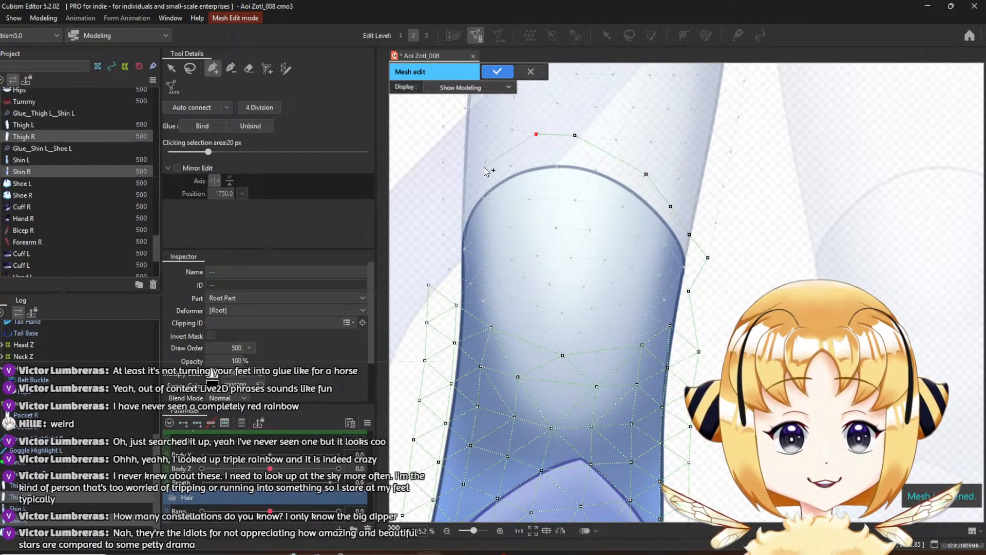
pyautogui.click(462, 181)
pyautogui.click(442, 235)
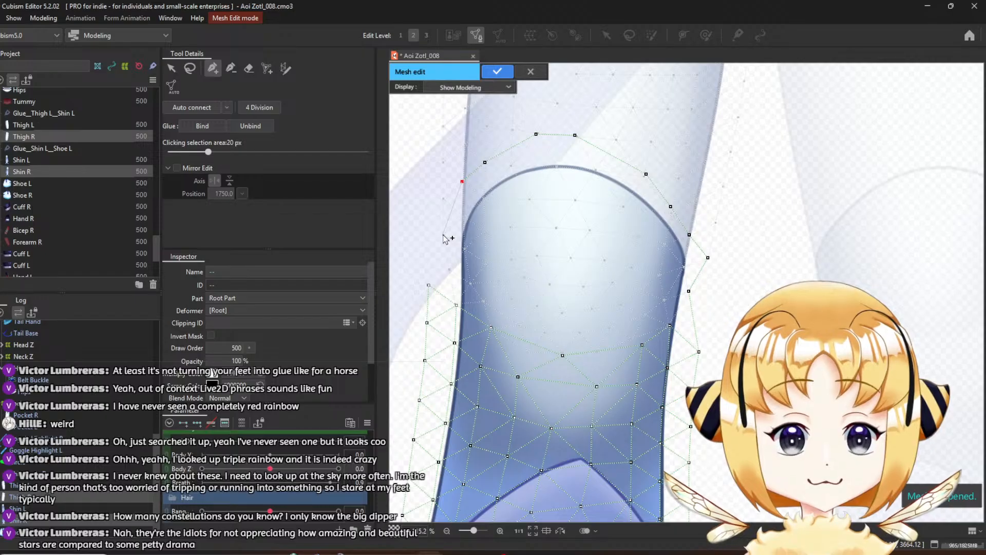
pyautogui.click(448, 270)
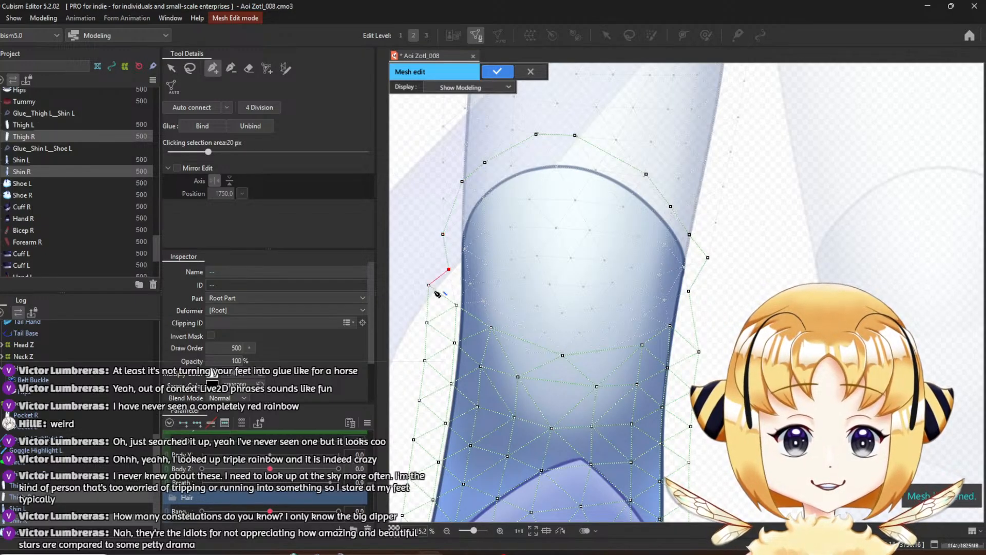
pyautogui.click(436, 287)
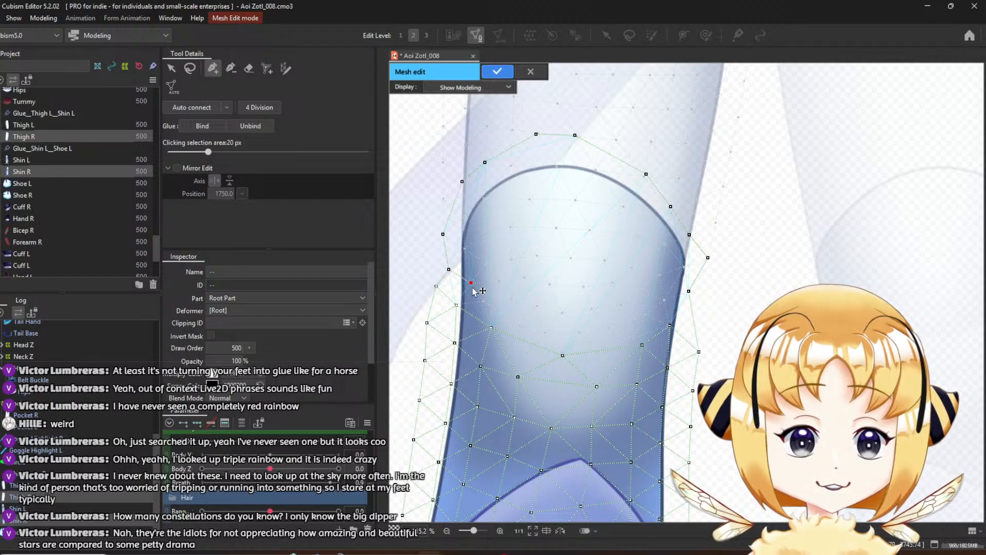
# Place curved rows of Shin R mesh points across the bottom of the knee, matching the underlying Thigh R points
pyautogui.click(527, 352)
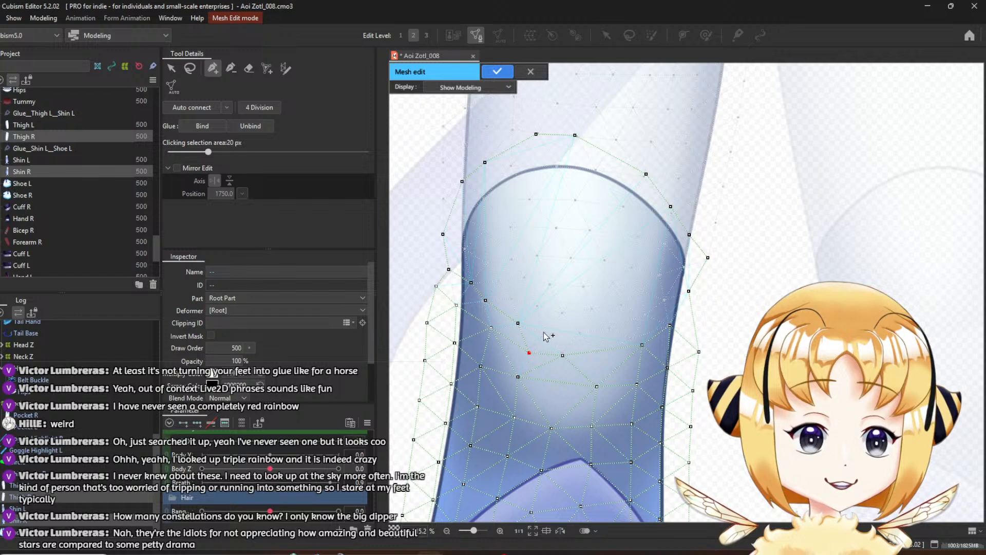
pyautogui.click(578, 333)
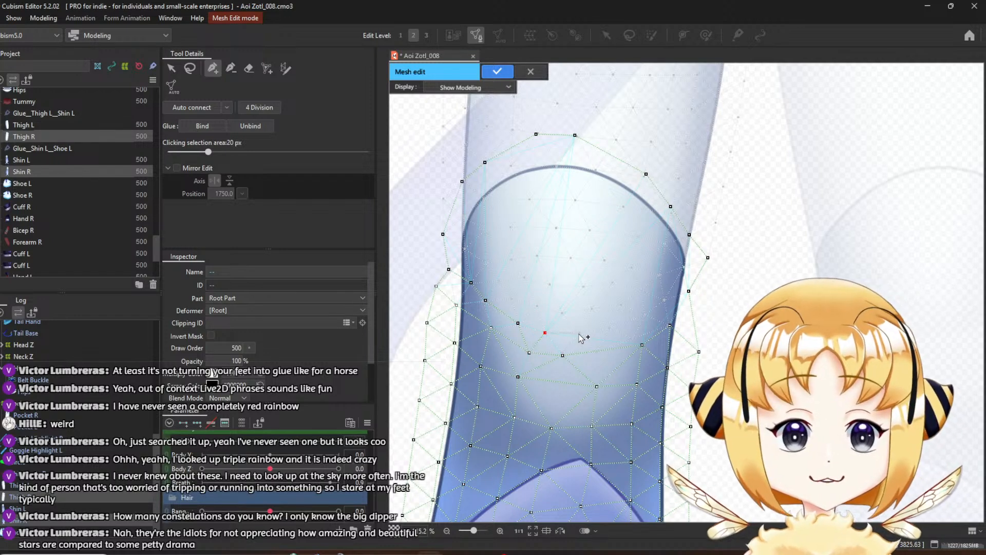
pyautogui.click(612, 326)
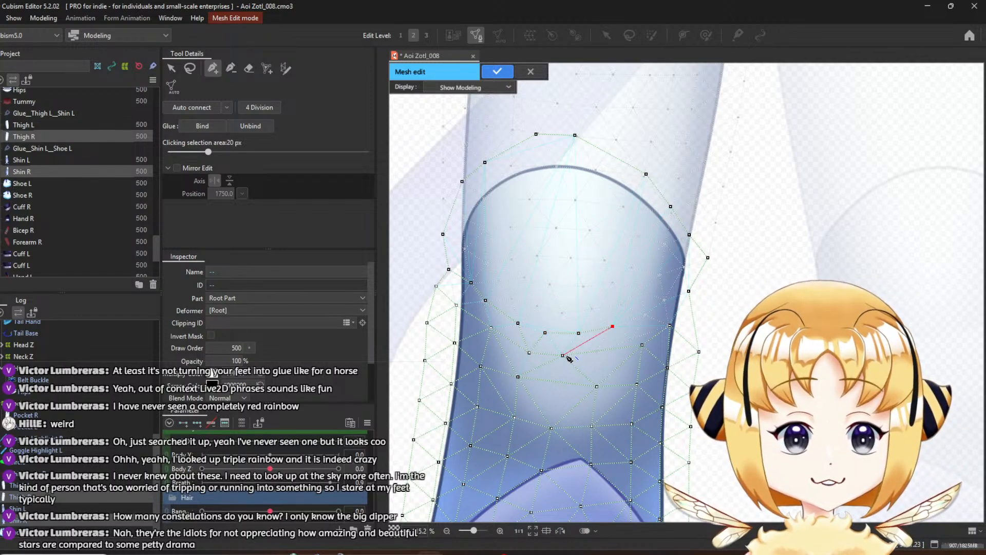
pyautogui.click(642, 345)
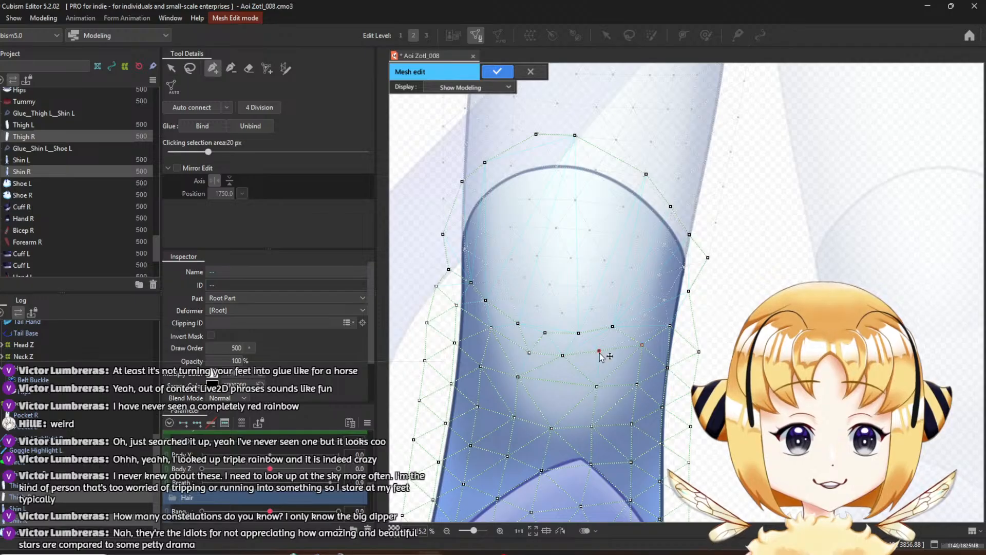
pyautogui.click(632, 336)
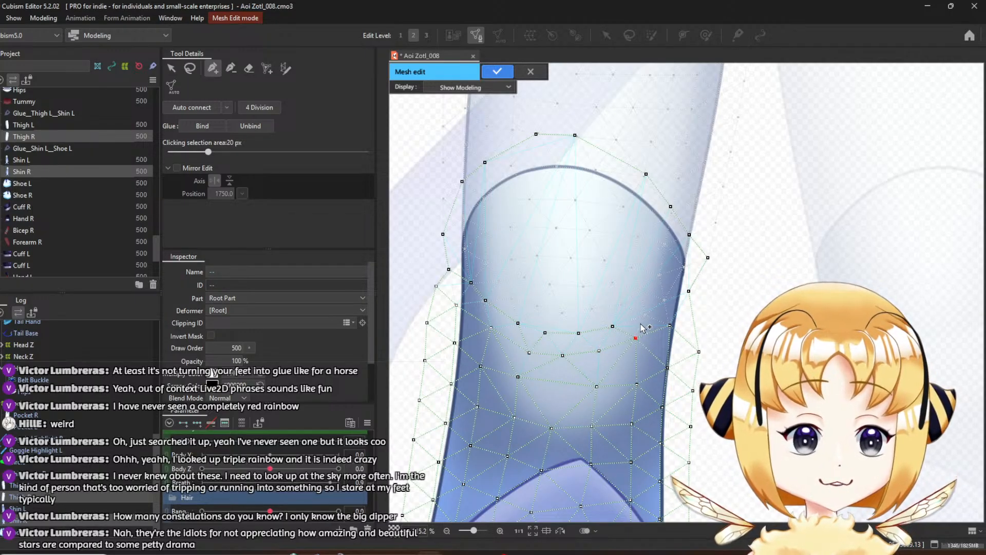
pyautogui.click(613, 327)
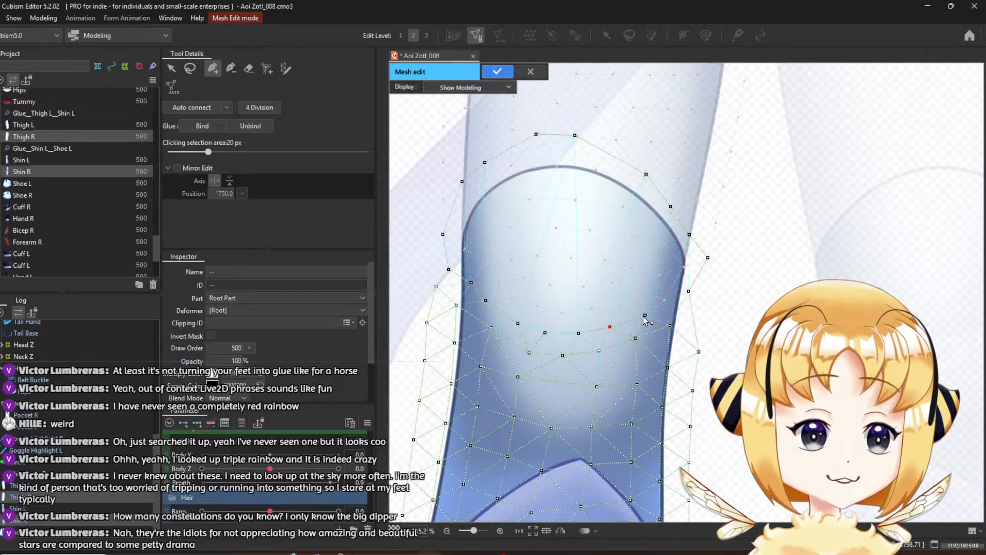
pyautogui.click(665, 298)
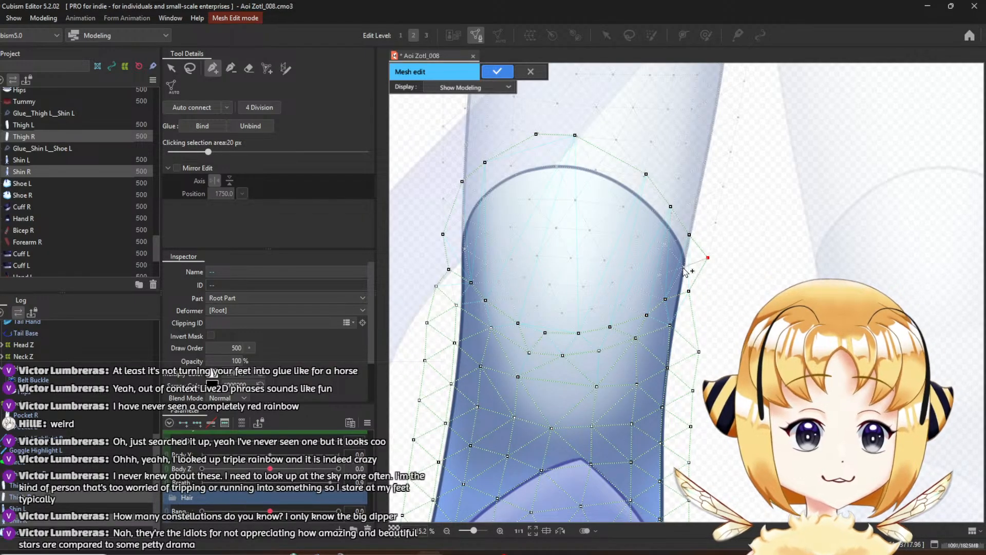
# Add a curved row of Shin R points across the lower knee from the right edge to the left, over the Thigh R points
pyautogui.click(660, 273)
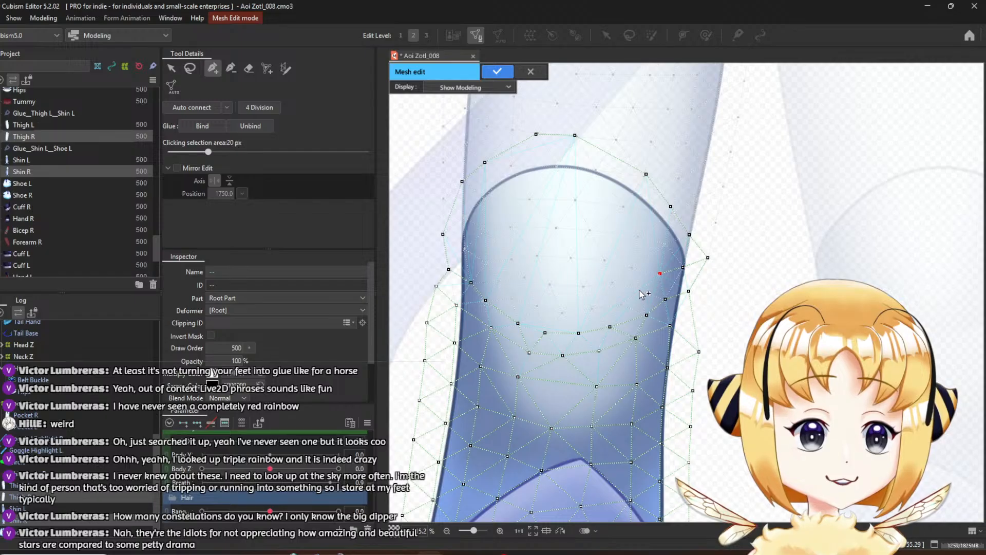
pyautogui.click(639, 289)
pyautogui.click(622, 303)
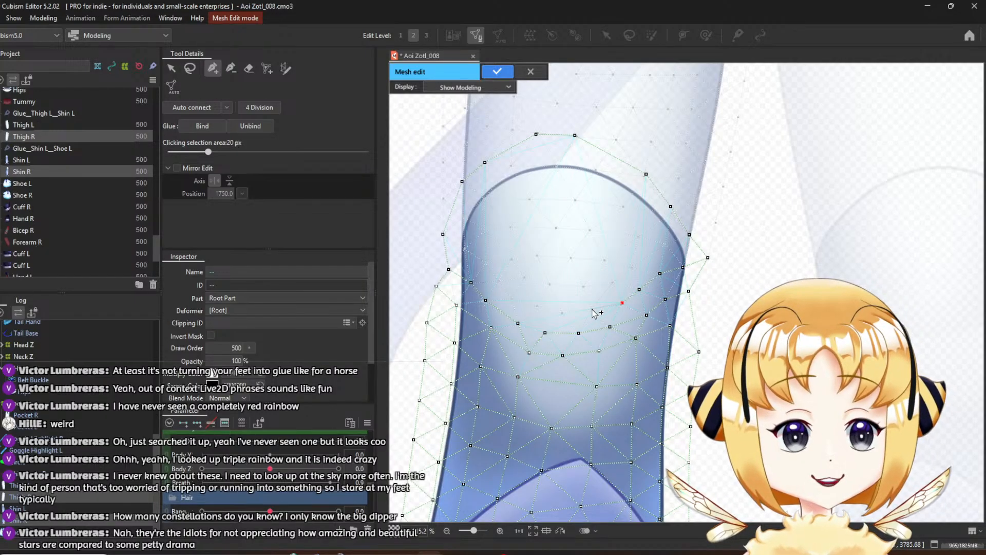
pyautogui.click(591, 308)
pyautogui.click(562, 311)
pyautogui.click(538, 305)
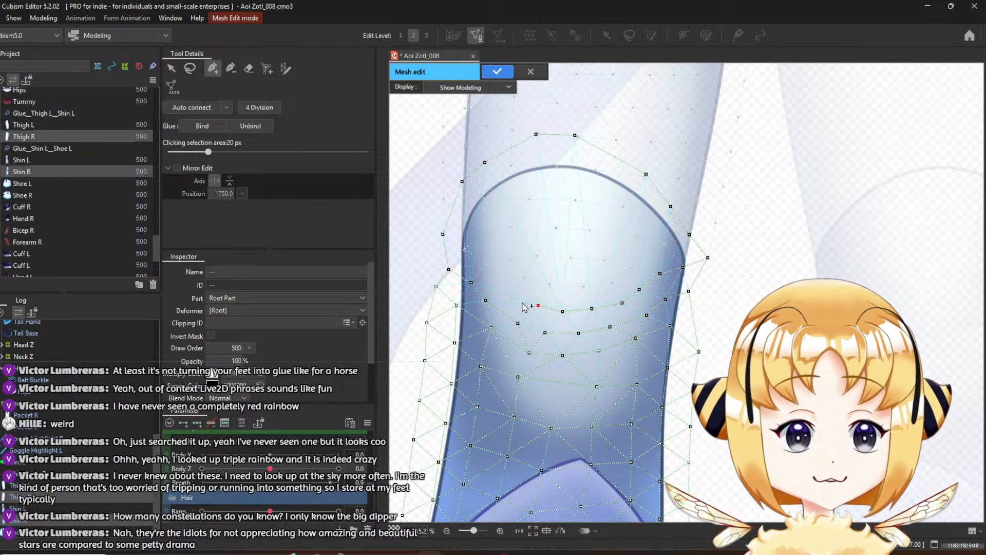
pyautogui.click(512, 299)
pyautogui.click(498, 279)
pyautogui.click(484, 263)
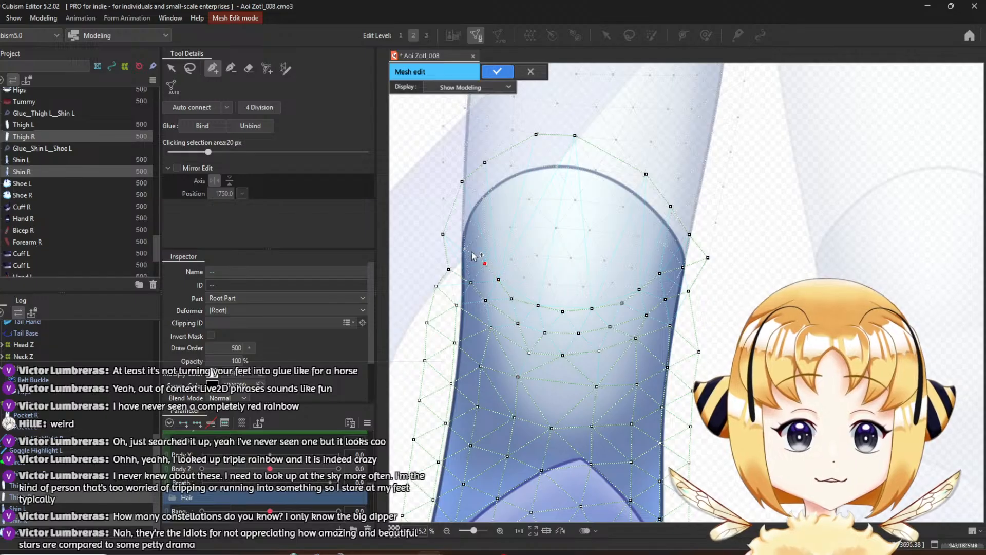
# Add the next curved row of Shin R points up from the left knee edge, across the knee and to the right outline
pyautogui.click(443, 234)
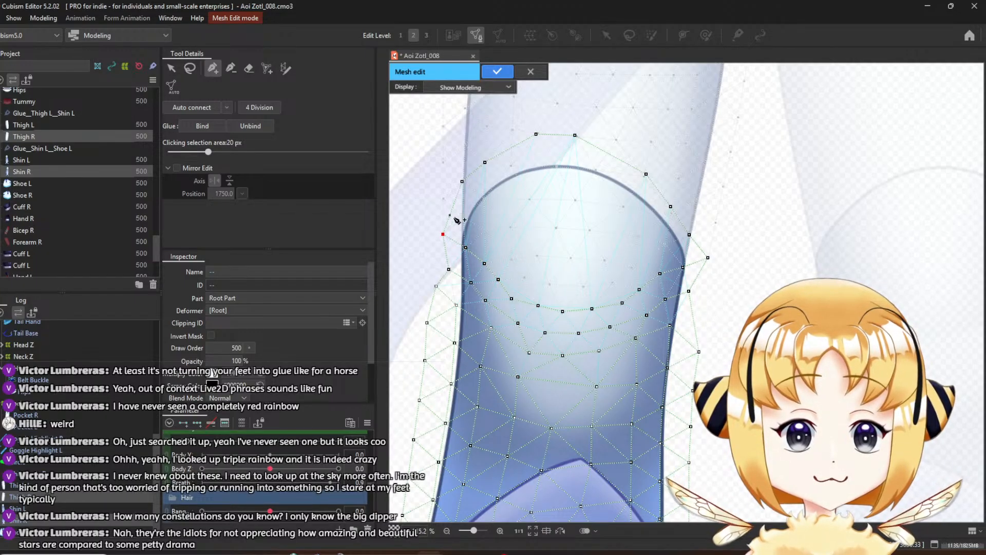
pyautogui.click(465, 216)
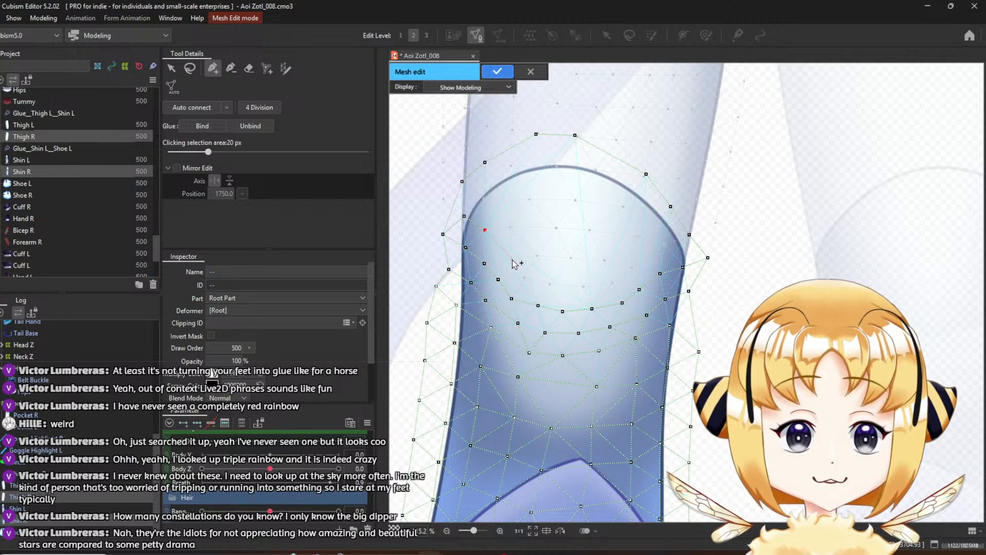
pyautogui.click(526, 277)
pyautogui.click(549, 284)
pyautogui.click(583, 285)
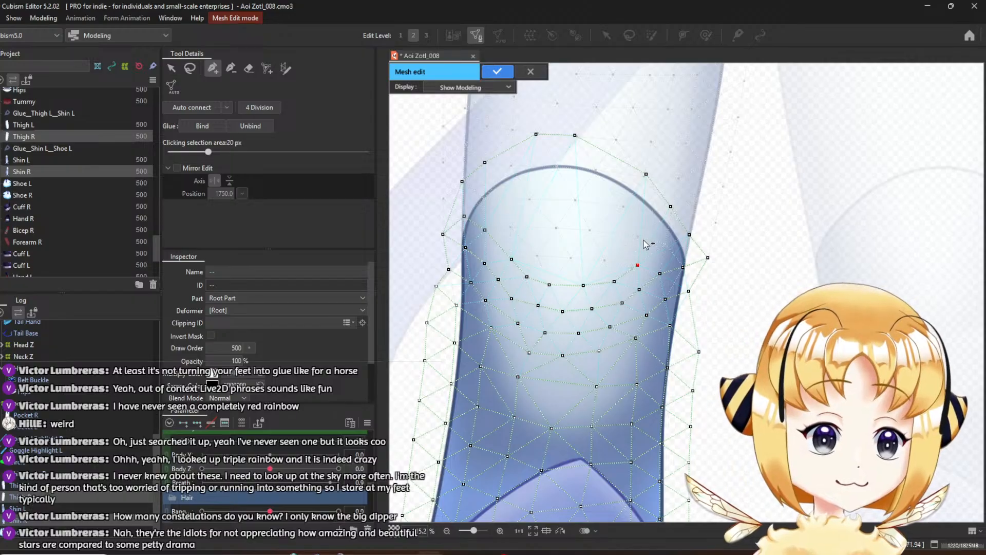
pyautogui.click(688, 236)
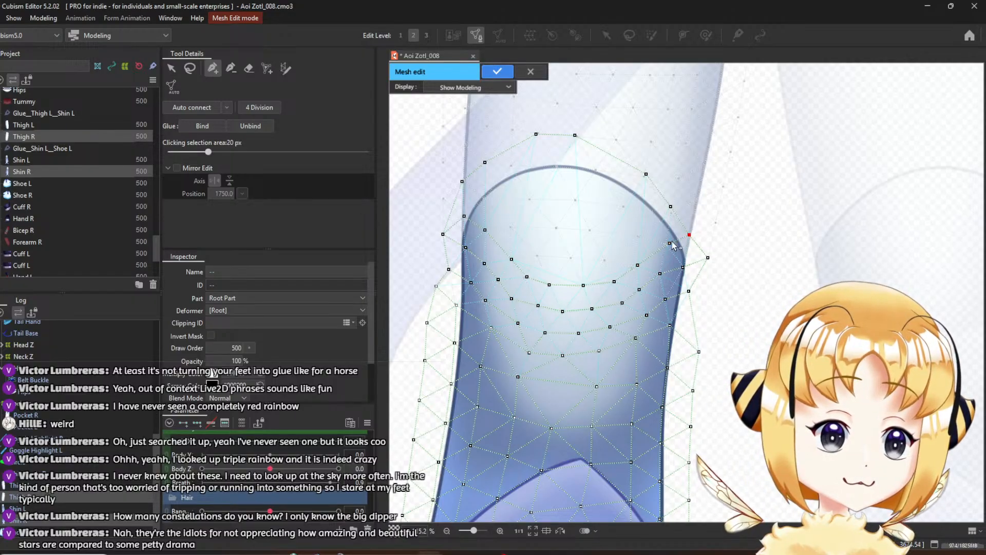
# Fill the middle of the knee with two more rows of Shin R points aligned to the Thigh R mesh
pyautogui.click(604, 260)
pyautogui.click(567, 257)
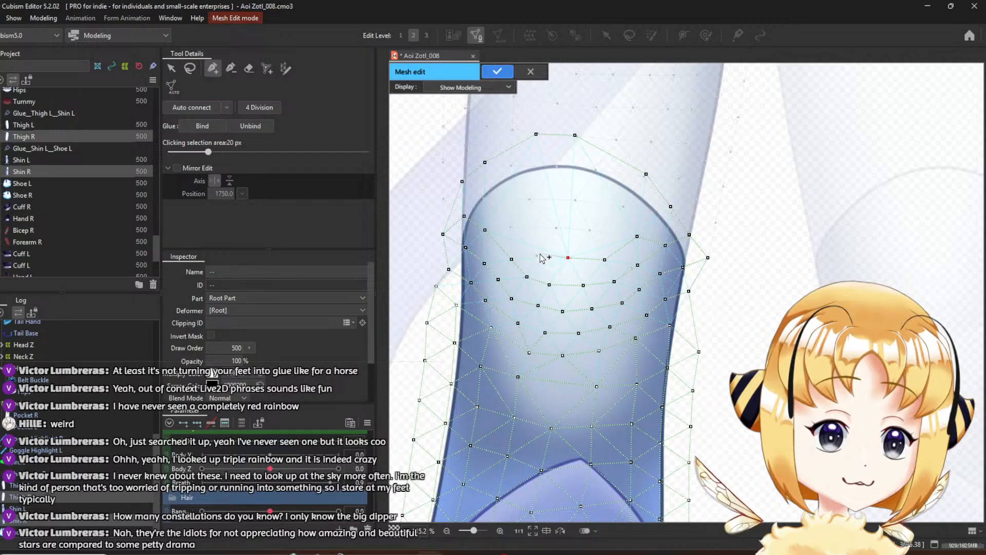
pyautogui.click(539, 254)
pyautogui.click(511, 258)
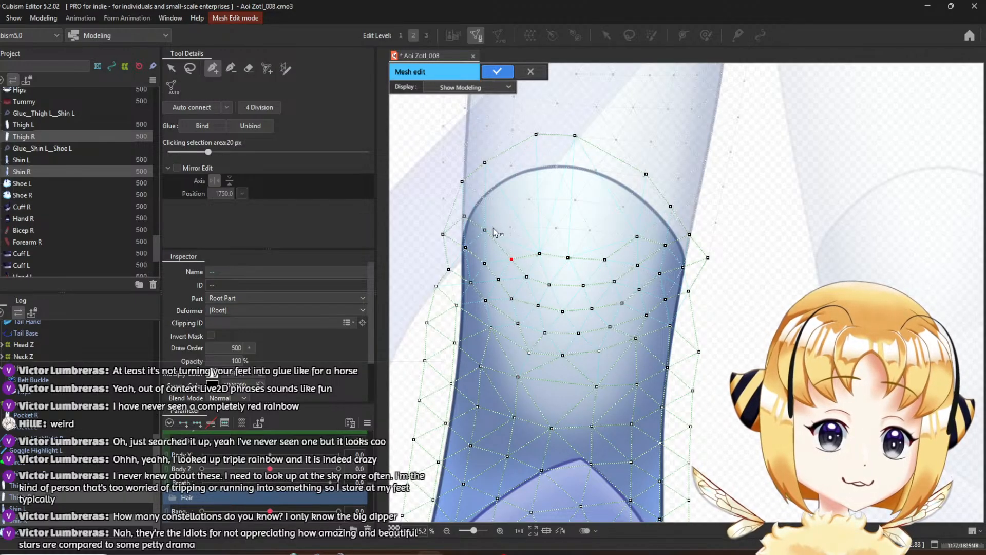
pyautogui.click(552, 227)
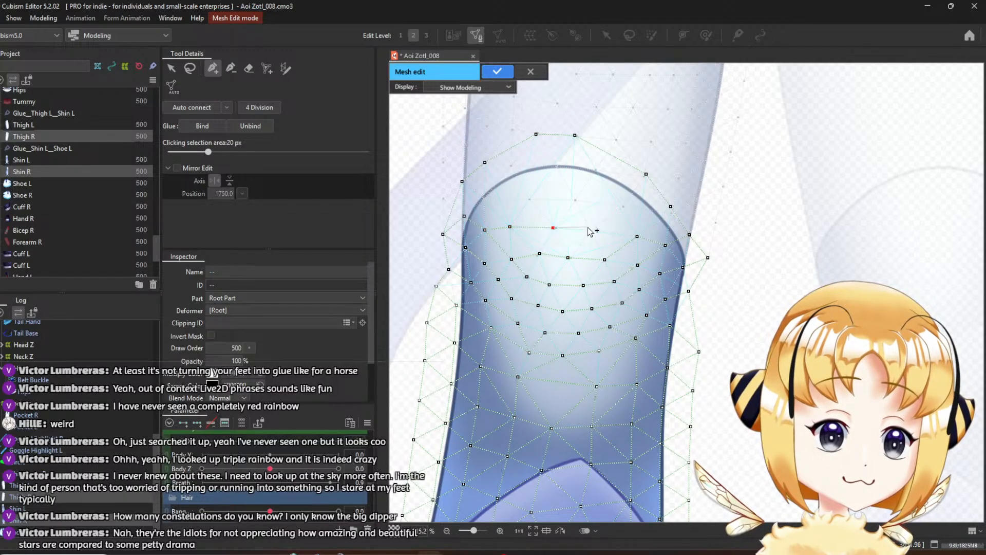
pyautogui.click(640, 238)
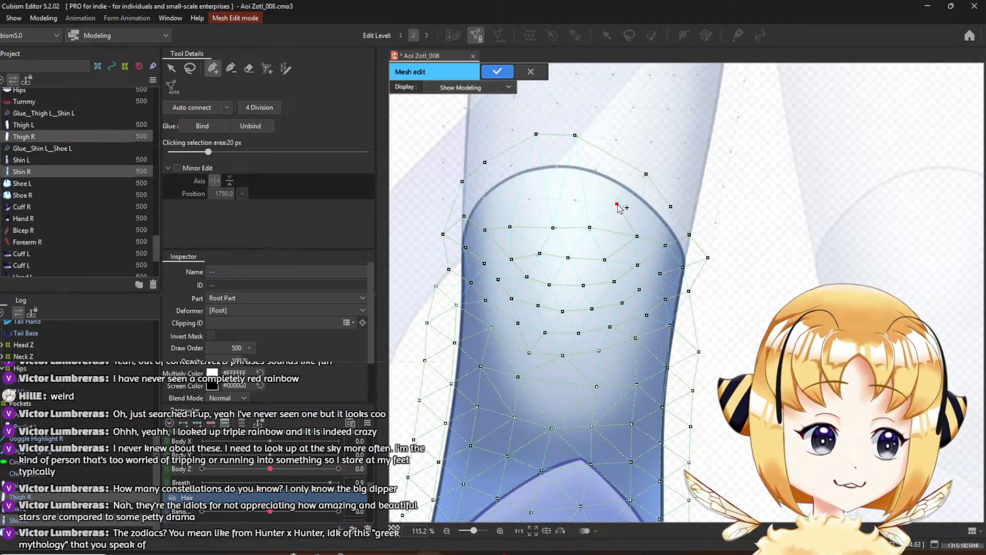
# Add the remaining Shin R points along the top of the knee and auto-connect the mesh
pyautogui.click(577, 199)
pyautogui.click(531, 197)
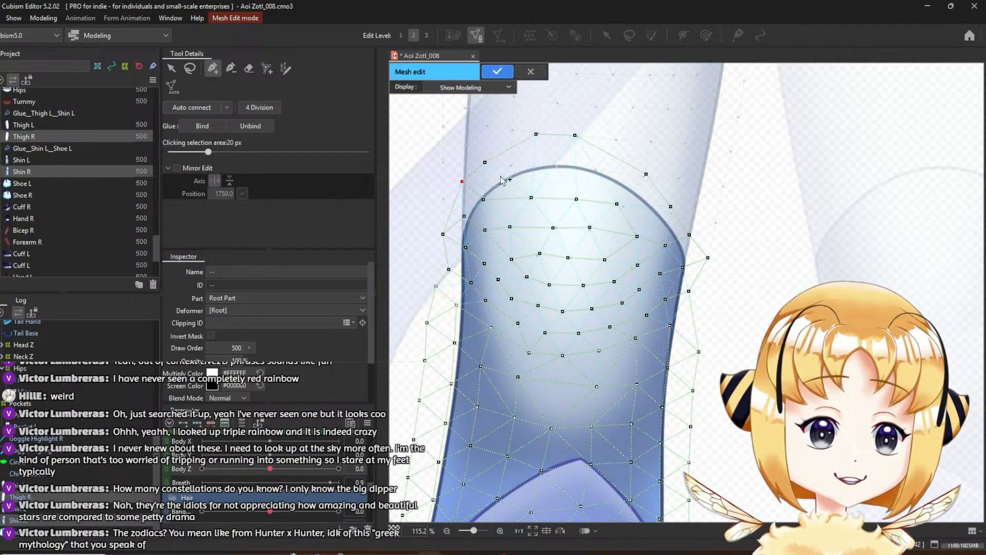
pyautogui.click(598, 170)
pyautogui.moveTo(622, 203); pyautogui.dragTo(677, 215)
pyautogui.click(646, 183)
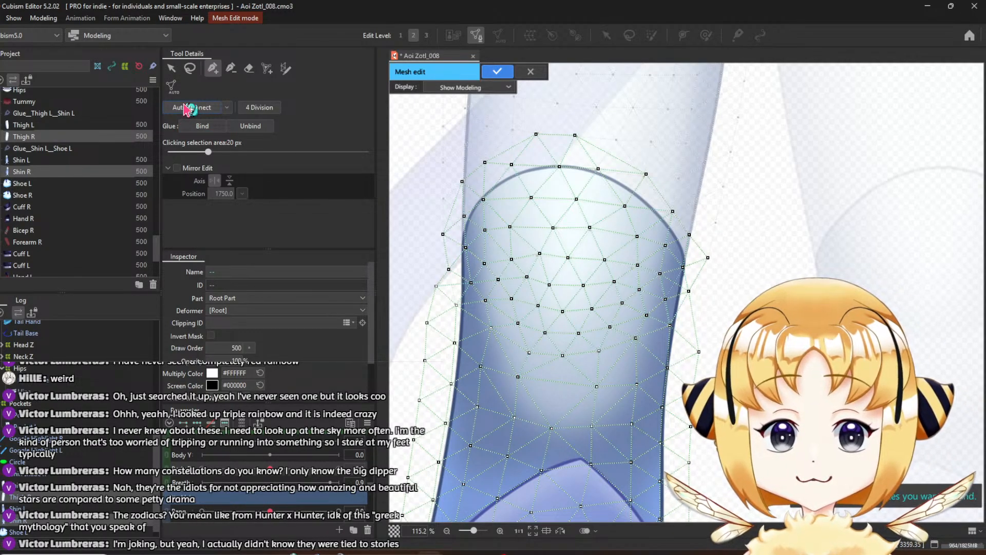
# Lasso-select the overlapping knee points of Thigh R and Shin R and apply the mesh edit
pyautogui.scroll(-3, 539, 256)
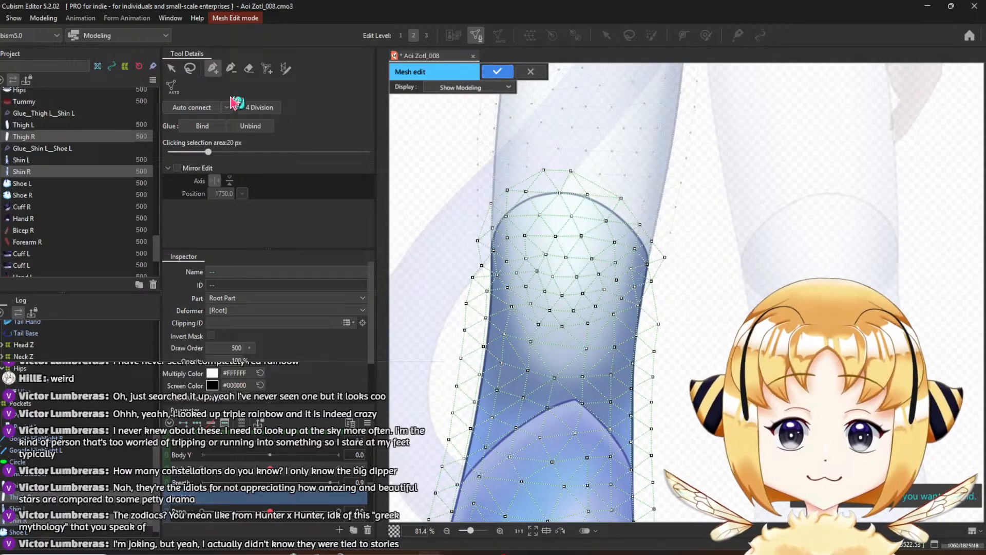
pyautogui.click(171, 68)
pyautogui.click(541, 126)
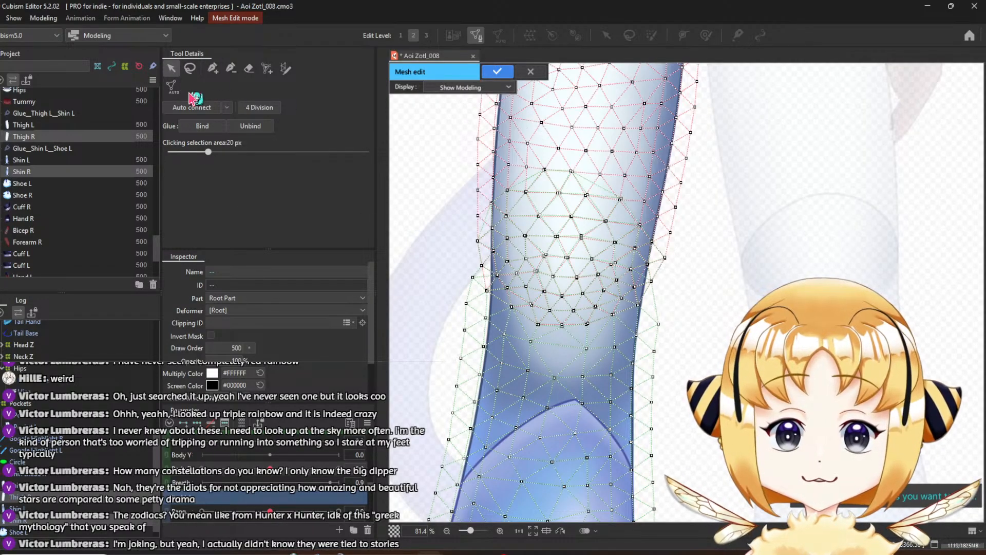
pyautogui.click(194, 71)
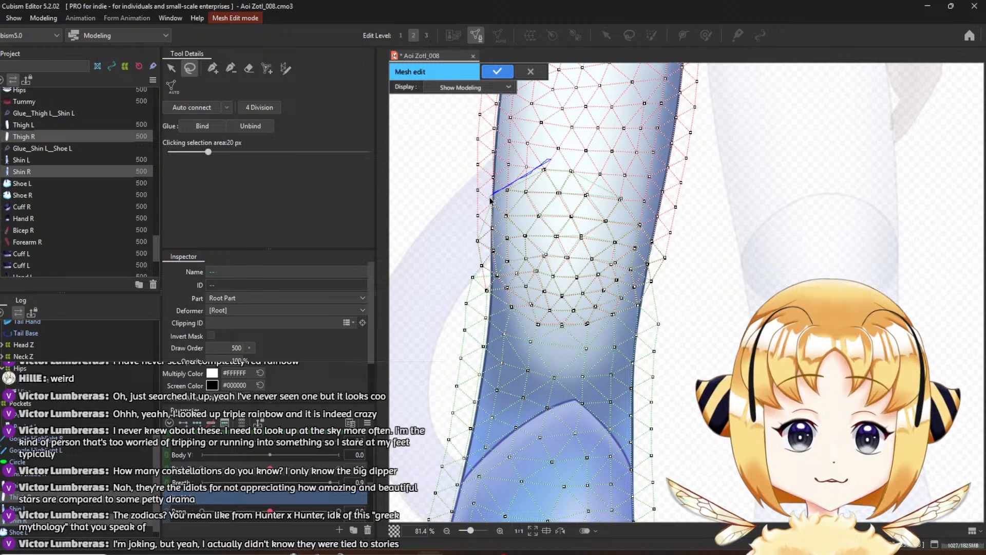
pyautogui.moveTo(472, 245)
pyautogui.mouseDown()
pyautogui.moveTo(491, 299)
pyautogui.moveTo(569, 337)
pyautogui.moveTo(619, 334)
pyautogui.moveTo(648, 316)
pyautogui.moveTo(678, 265)
pyautogui.mouseUp()
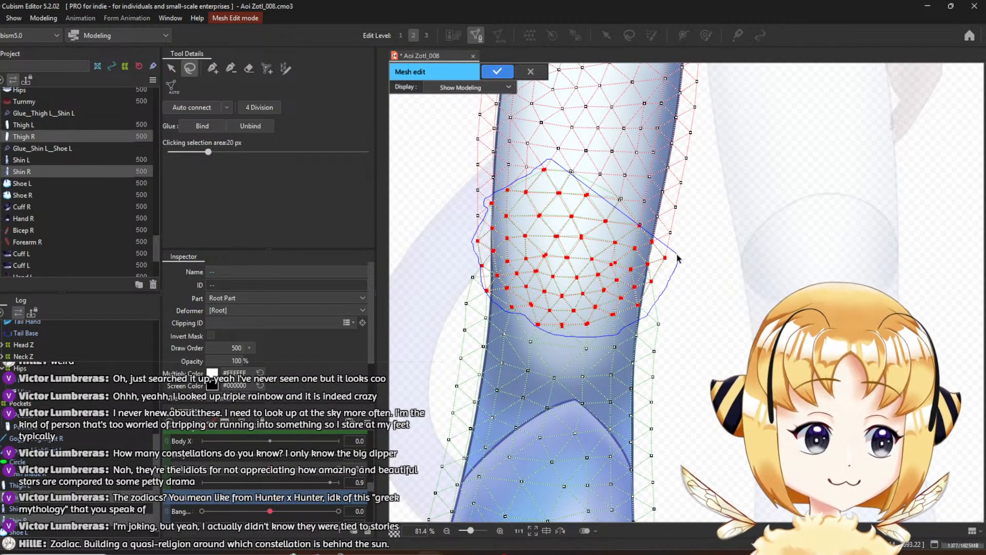
pyautogui.moveTo(671, 251); pyautogui.dragTo(643, 208)
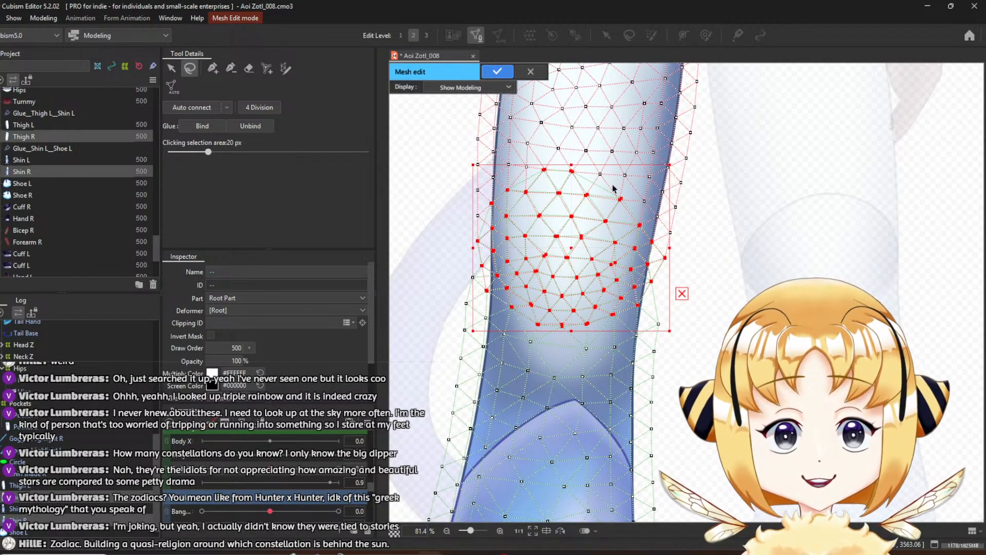
pyautogui.click(498, 71)
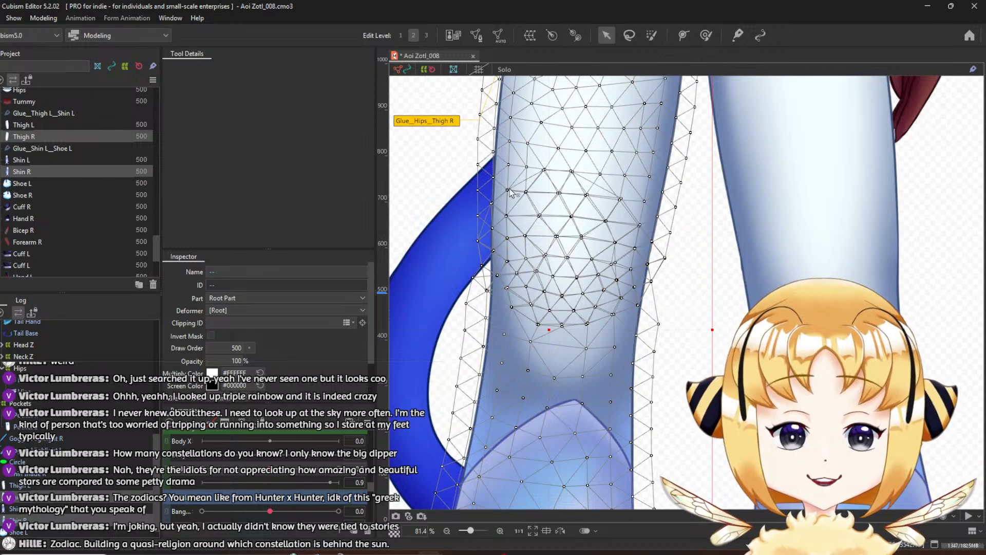
# Reopen mesh editing for Thigh R and Shin R and try to lasso the shared knee points
pyautogui.click(472, 35)
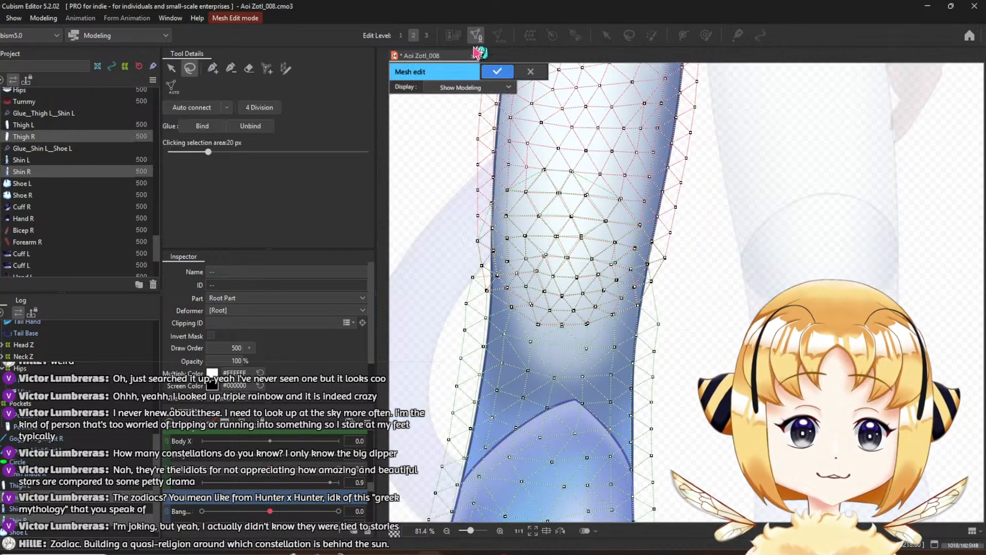
pyautogui.click(556, 159)
pyautogui.moveTo(555, 170); pyautogui.dragTo(553, 166)
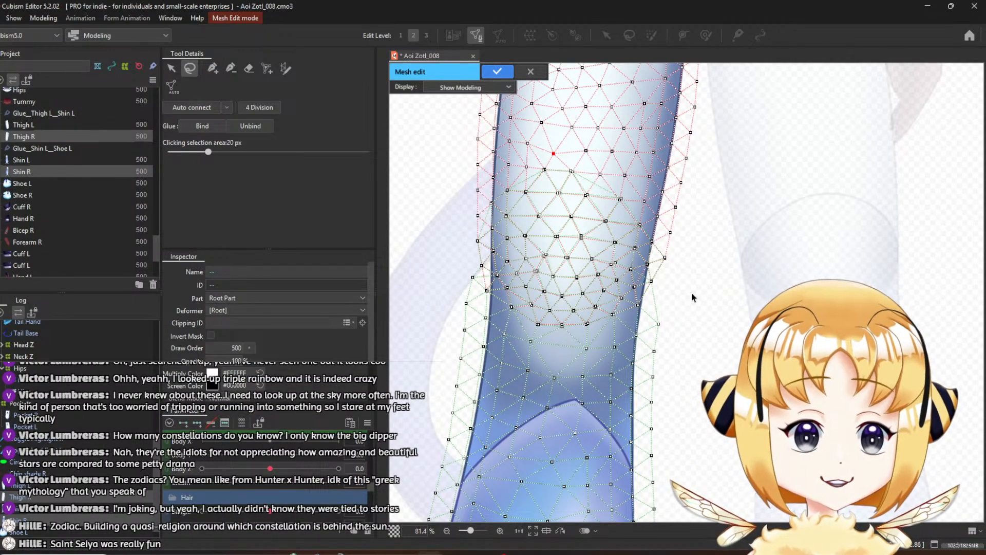
pyautogui.moveTo(668, 249); pyautogui.dragTo(665, 244)
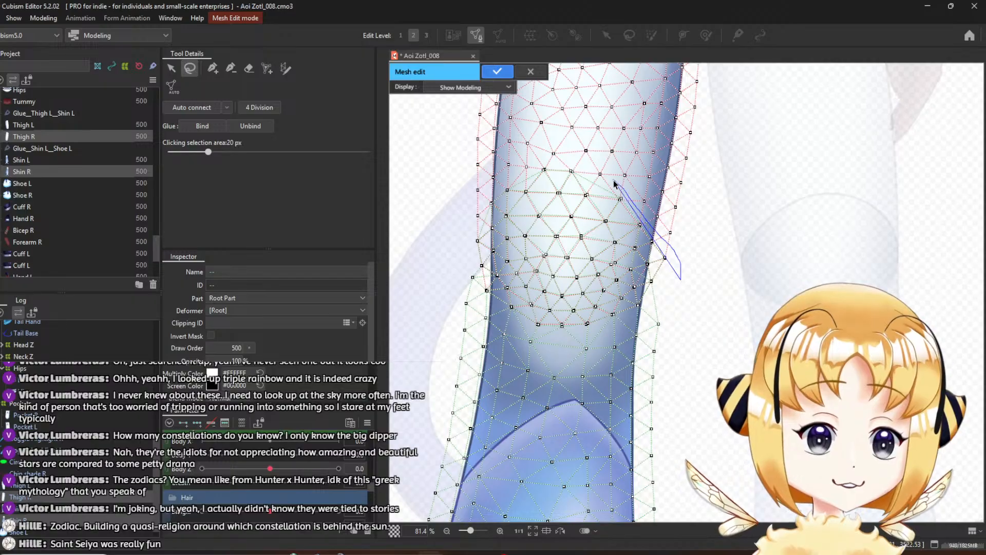
pyautogui.moveTo(614, 183); pyautogui.dragTo(541, 167)
pyautogui.click(541, 168)
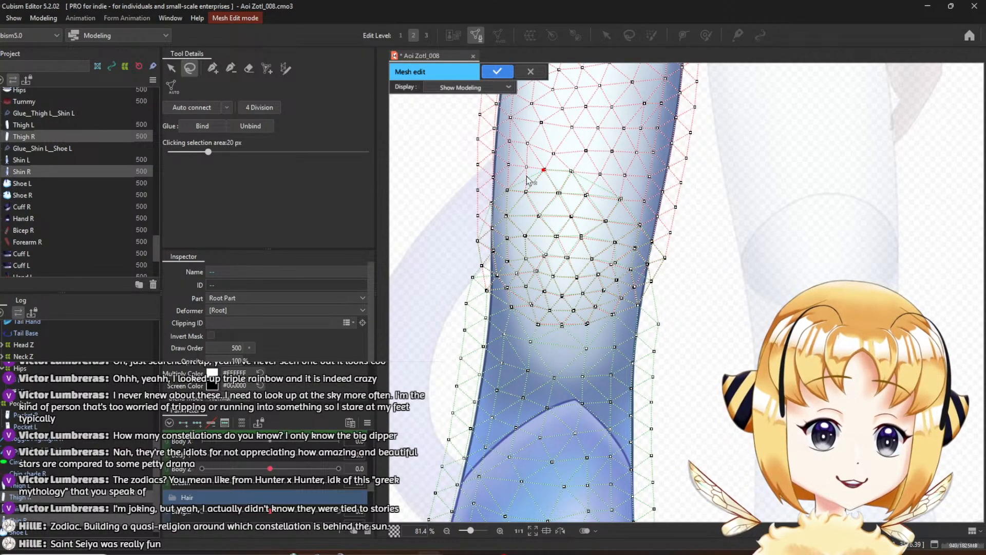
pyautogui.hotkey('ctrl', 'z')
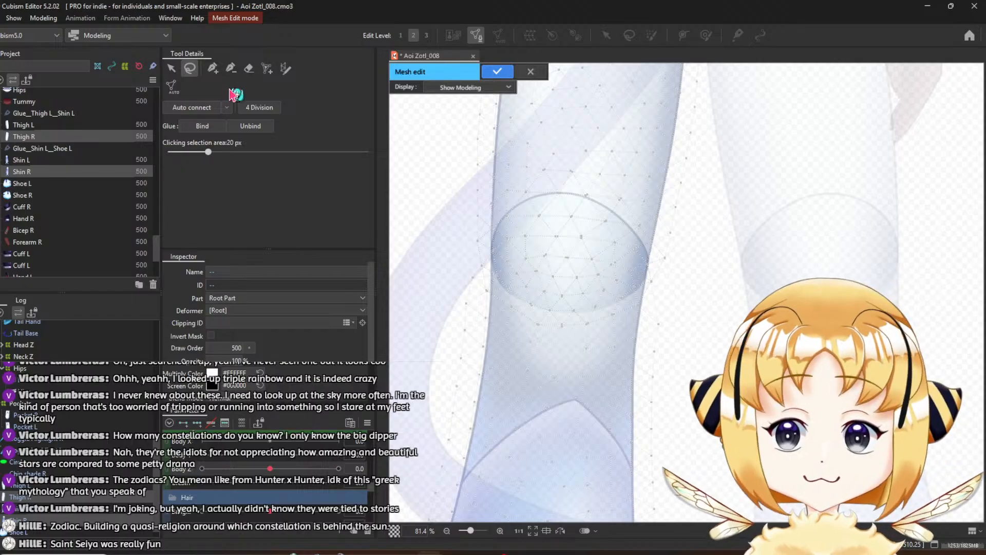
# Show both leg meshes, lasso all overlapping knee points, bind Thigh R and Shin R with glue and apply the mesh edit
pyautogui.click(171, 67)
pyautogui.click(520, 343)
pyautogui.click(546, 147)
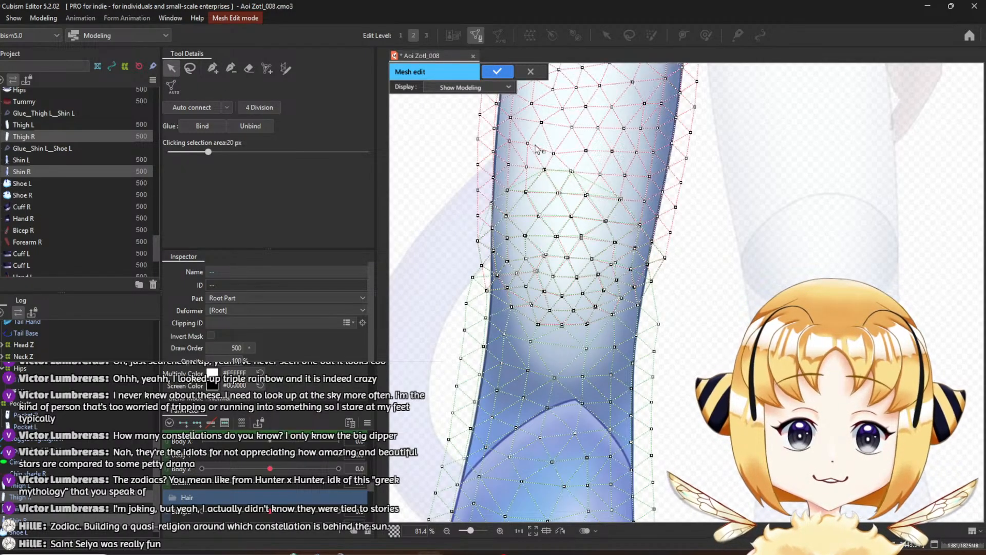
pyautogui.click(193, 68)
pyautogui.moveTo(670, 287)
pyautogui.mouseDown()
pyautogui.moveTo(669, 247)
pyautogui.moveTo(627, 196)
pyautogui.moveTo(572, 168)
pyautogui.moveTo(541, 166)
pyautogui.moveTo(485, 201)
pyautogui.moveTo(474, 242)
pyautogui.moveTo(504, 323)
pyautogui.mouseUp()
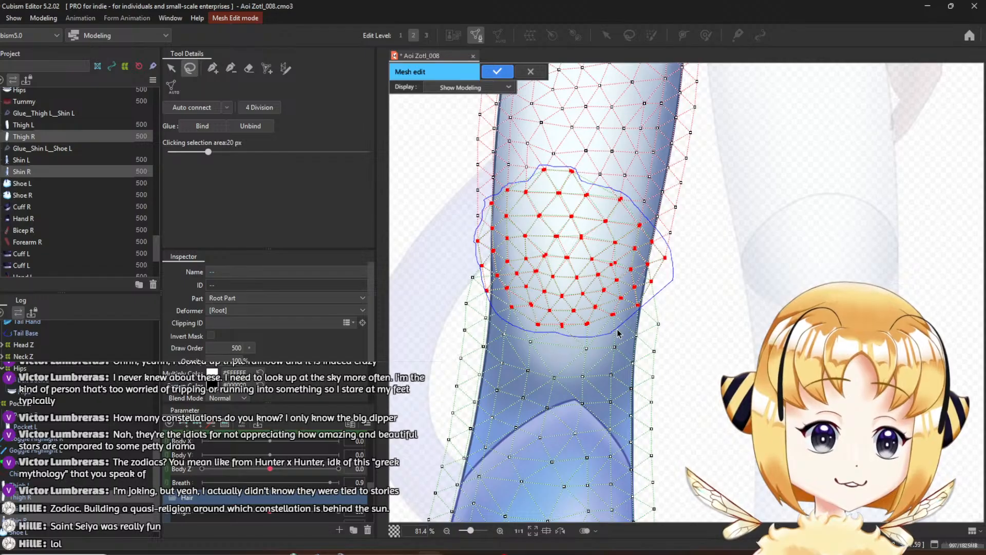
pyautogui.moveTo(658, 304); pyautogui.dragTo(659, 305)
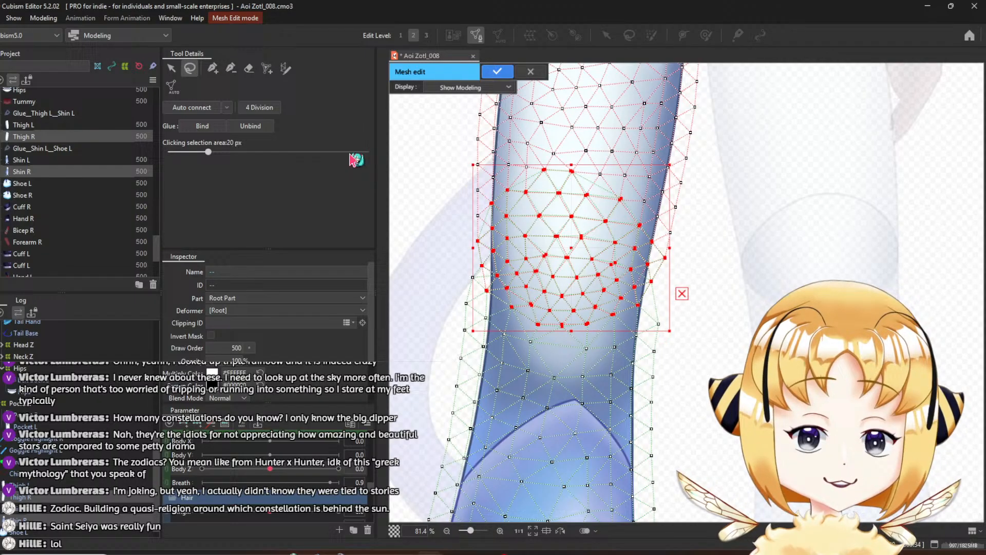
pyautogui.click(216, 130)
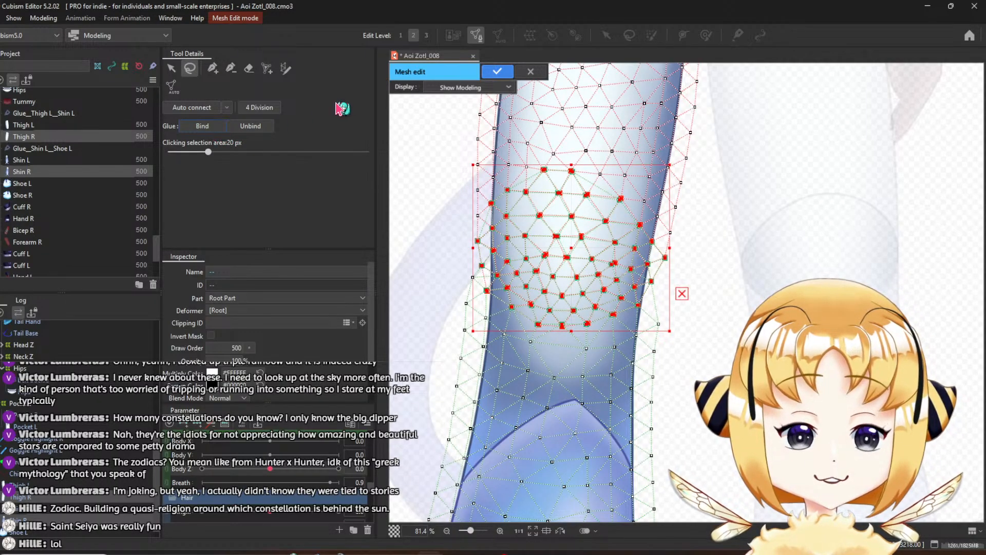
pyautogui.click(497, 72)
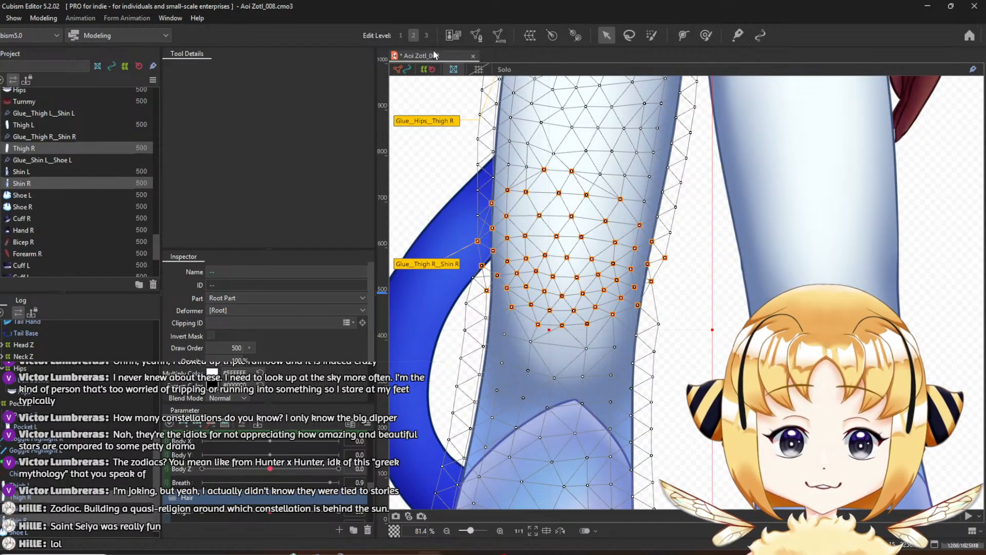
# Select Shin R and Shoe R together and open both in mesh editing around the ankle
pyautogui.scroll(-2, 684, 281)
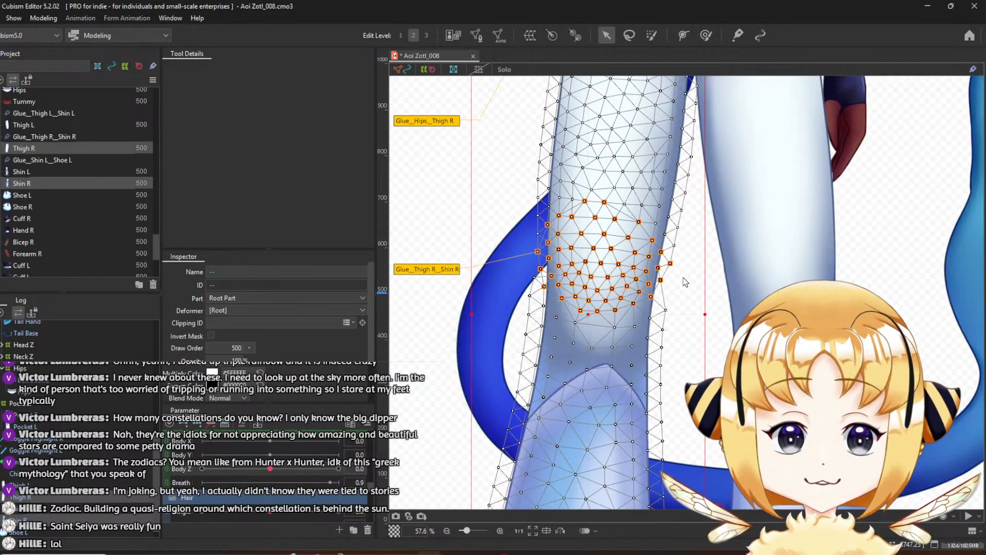
pyautogui.moveTo(271, 468)
pyautogui.mouseDown()
pyautogui.moveTo(328, 470)
pyautogui.moveTo(275, 467)
pyautogui.mouseUp()
pyautogui.scroll(-4, 593, 415)
pyautogui.moveTo(593, 418); pyautogui.dragTo(551, 295)
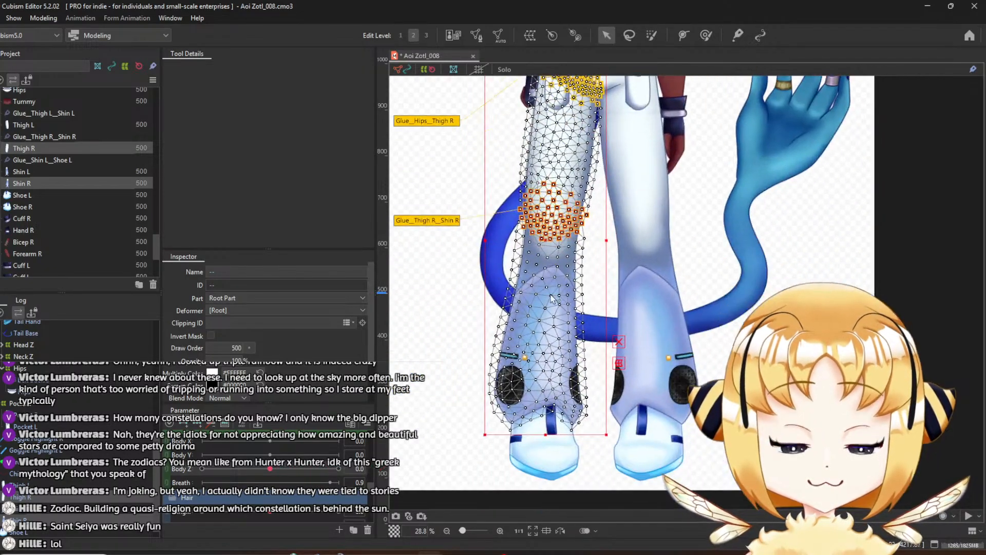
pyautogui.click(31, 185)
pyautogui.keyDown('ctrl'); pyautogui.click(33, 208); pyautogui.keyUp('ctrl')
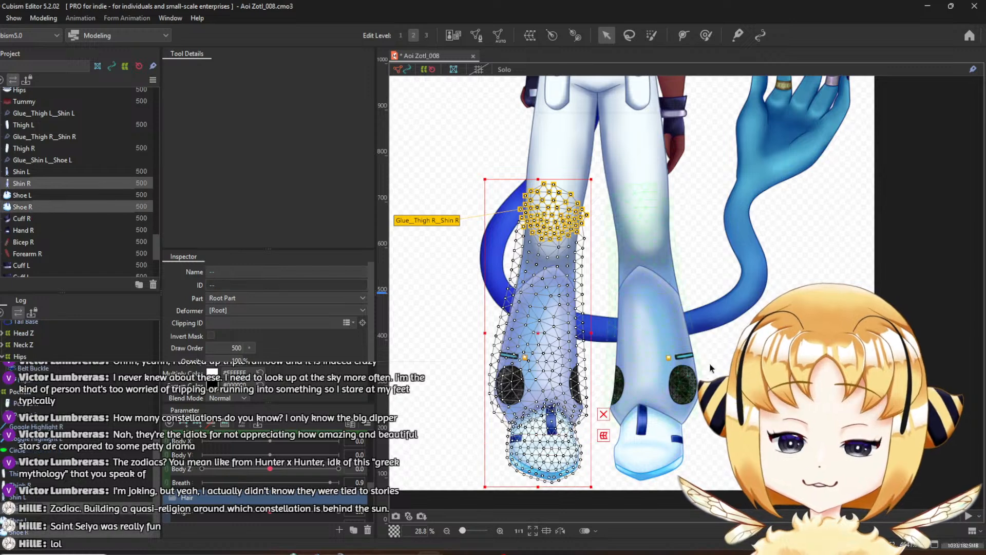
pyautogui.scroll(4, 561, 396)
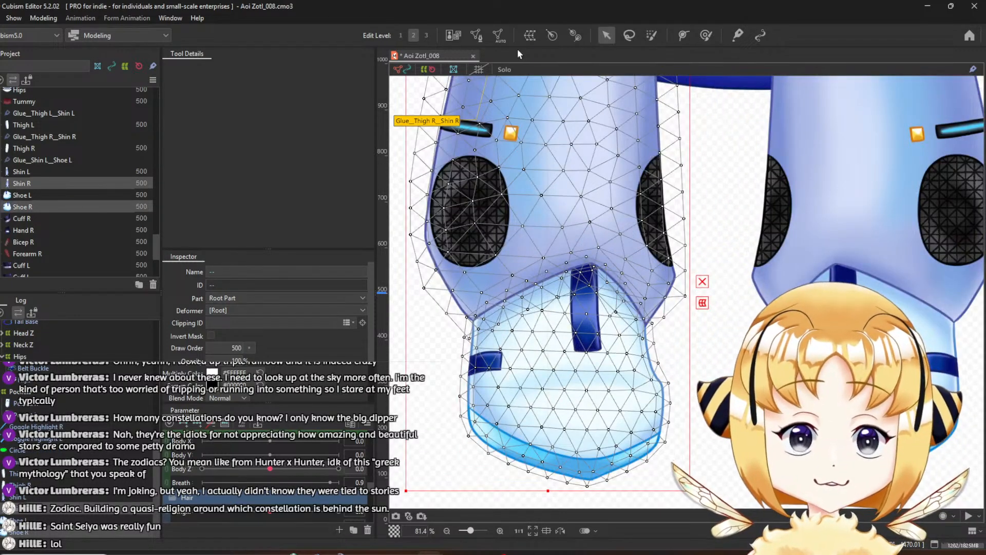
pyautogui.click(476, 35)
pyautogui.scroll(-2, 551, 141)
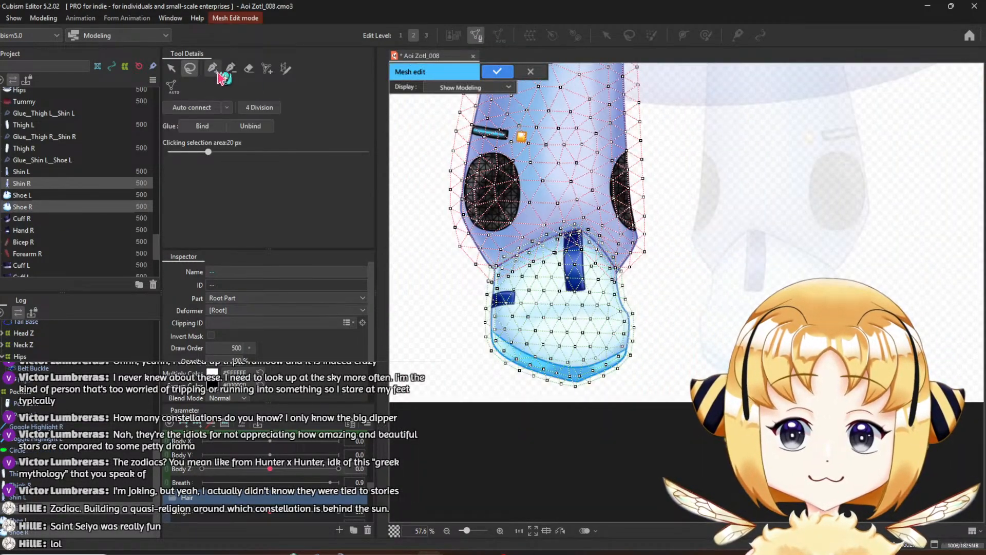
# Isolate the Shoe R mesh and erase its points along the upper edge where it meets the shin
pyautogui.click(171, 68)
pyautogui.click(544, 339)
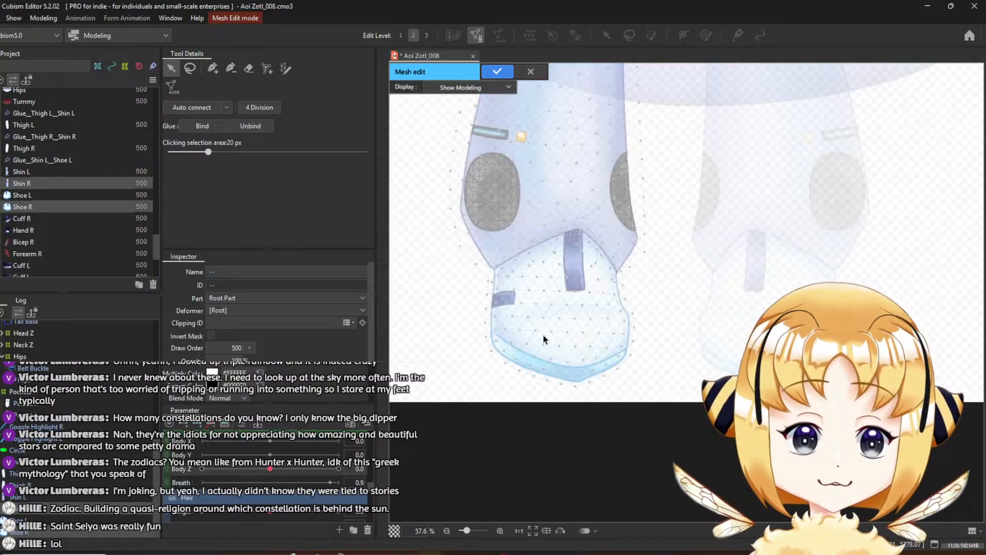
pyautogui.click(543, 339)
pyautogui.click(248, 68)
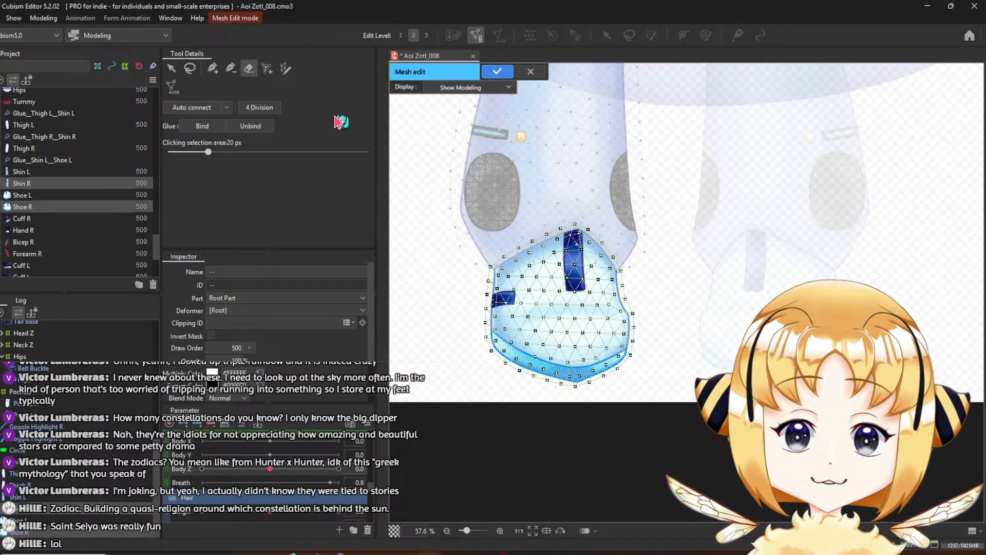
pyautogui.moveTo(551, 196)
pyautogui.mouseDown()
pyautogui.moveTo(588, 197)
pyautogui.moveTo(641, 220)
pyautogui.mouseUp()
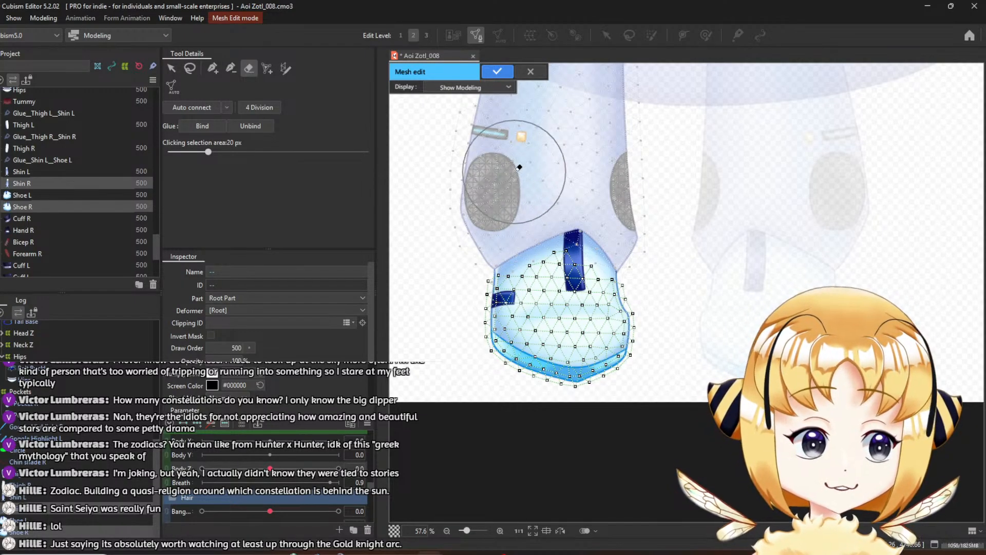
# Reposition the remaining upper Shoe R points from the left side to the vertical strap into an even row
pyautogui.scroll(2, 518, 154)
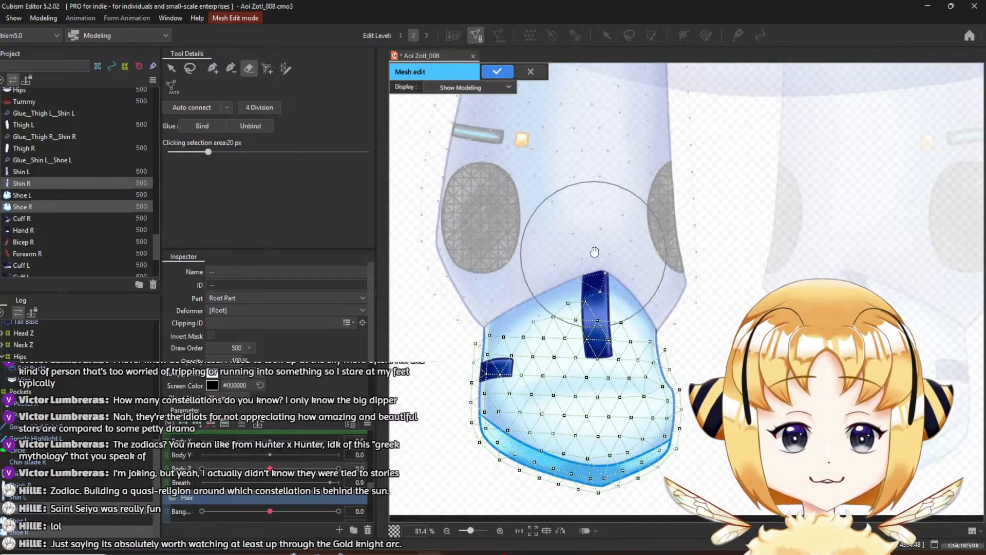
pyautogui.moveTo(594, 252); pyautogui.dragTo(619, 167)
pyautogui.scroll(2, 619, 167)
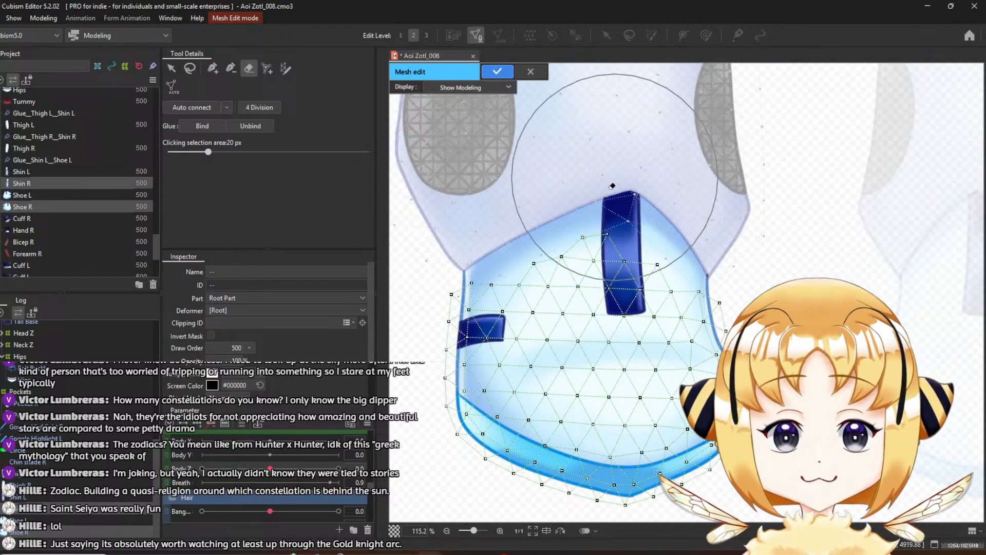
pyautogui.click(171, 68)
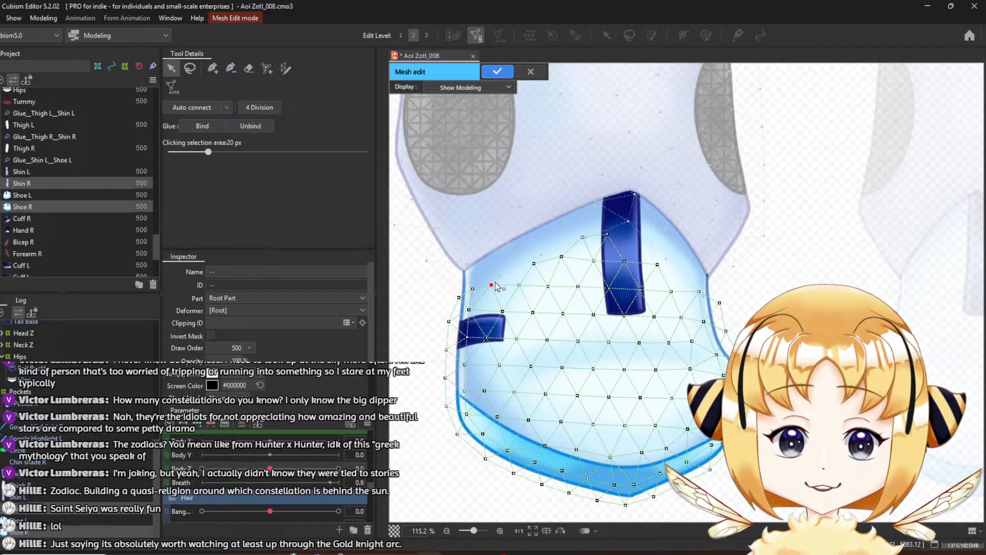
pyautogui.click(211, 71)
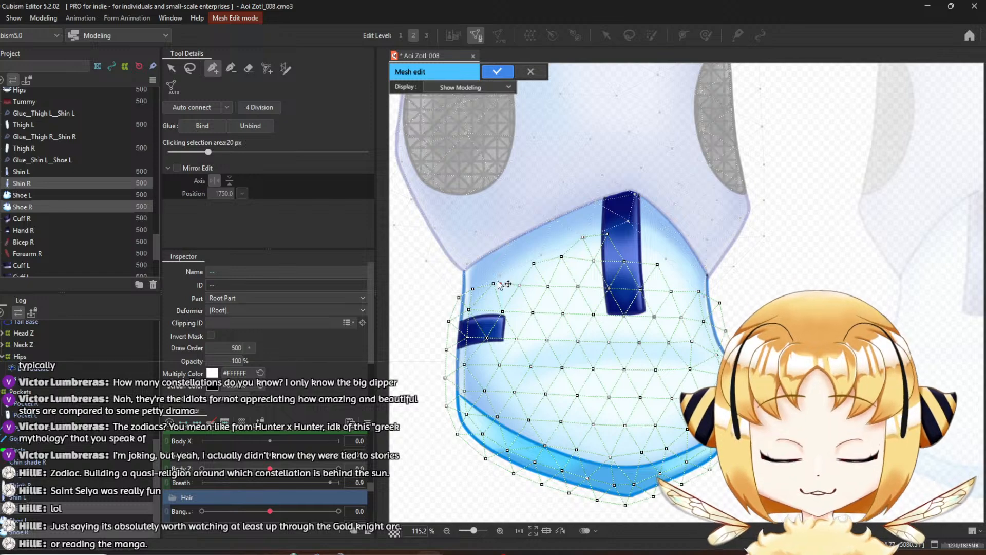
pyautogui.scroll(4, 487, 310)
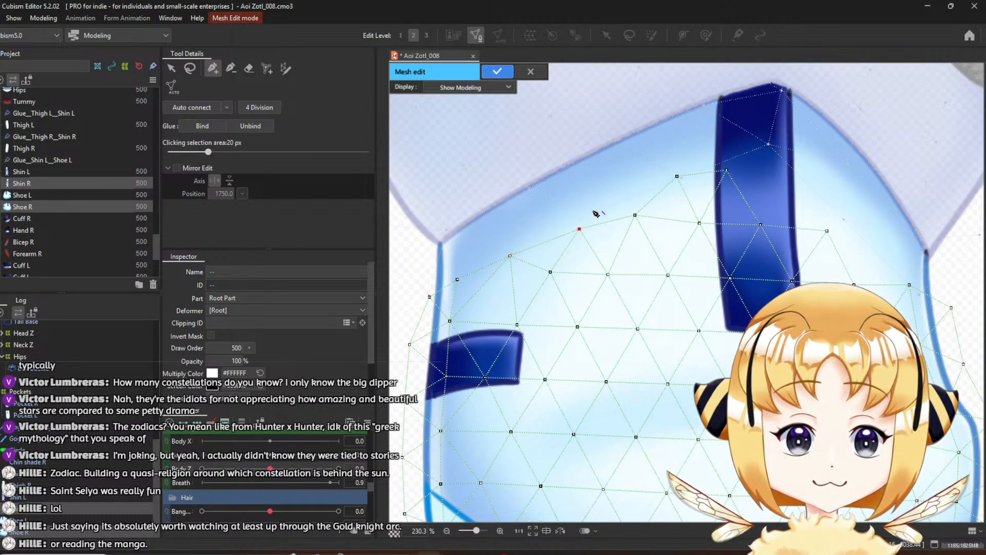
pyautogui.moveTo(589, 221); pyautogui.dragTo(646, 230)
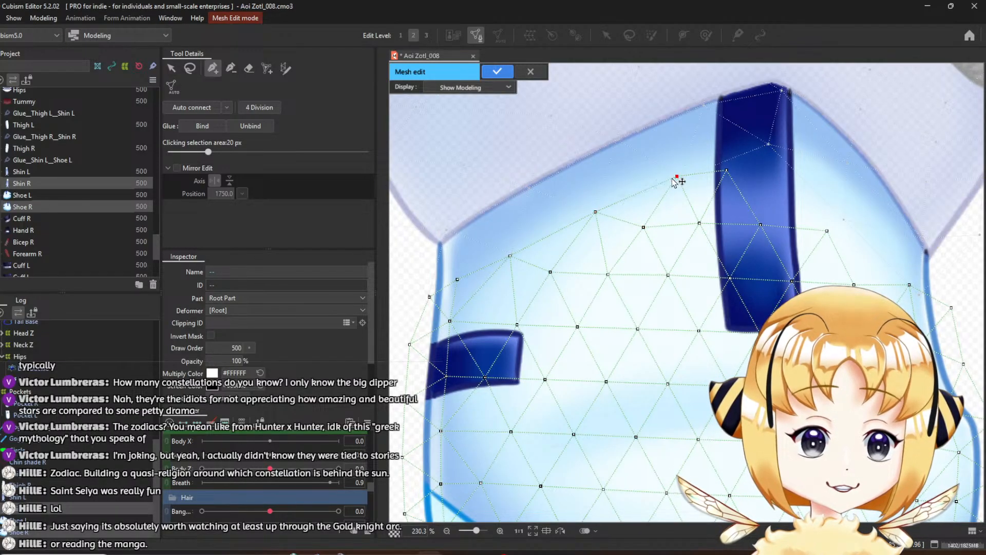
pyautogui.moveTo(672, 178); pyautogui.dragTo(679, 183)
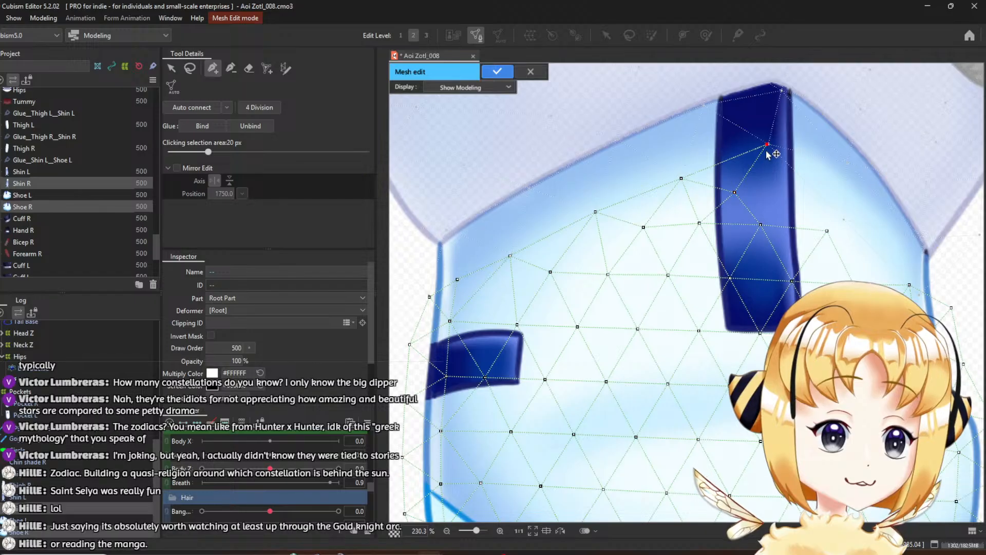
# Reposition the upper Shoe R points from the vertical strap to the shoe's right corner, following the curve of the upper edge
pyautogui.click(764, 224)
pyautogui.click(769, 148)
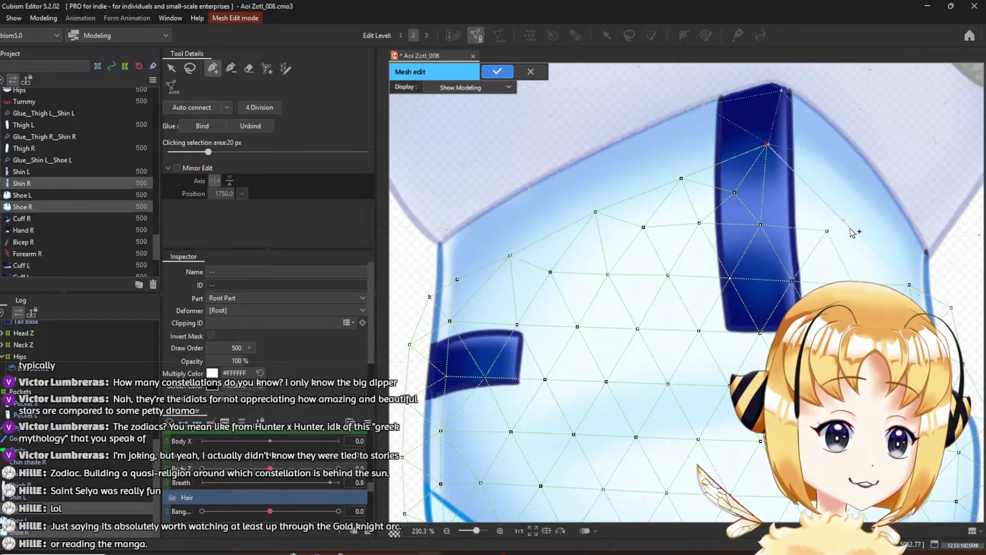
pyautogui.moveTo(844, 225)
pyautogui.mouseDown()
pyautogui.moveTo(825, 234)
pyautogui.moveTo(843, 221)
pyautogui.mouseUp()
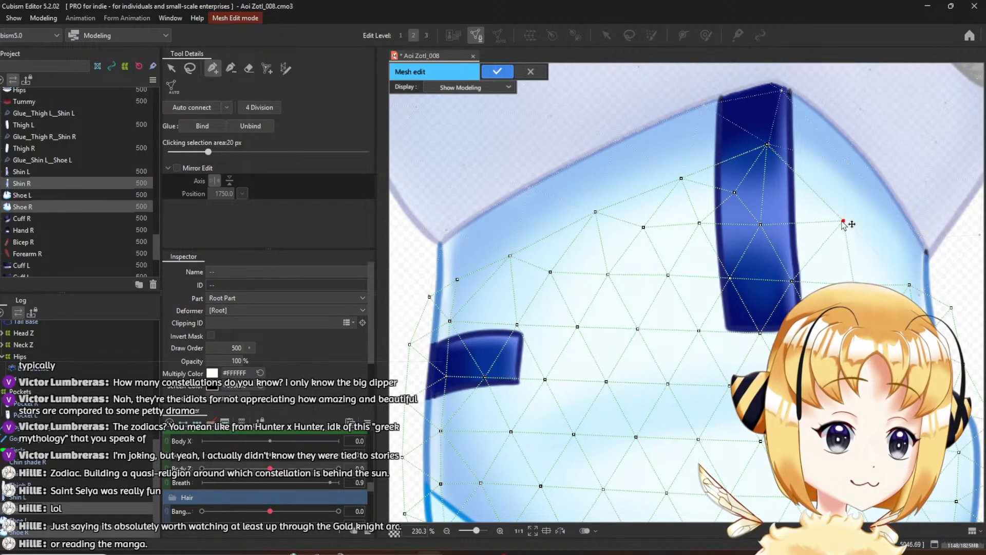
pyautogui.click(856, 285)
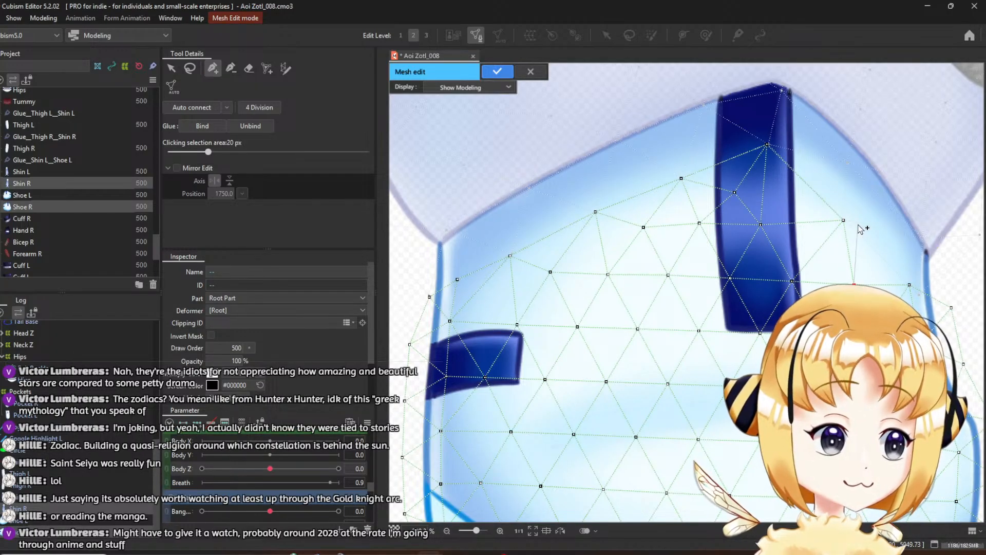
pyautogui.moveTo(852, 224); pyautogui.dragTo(741, 217)
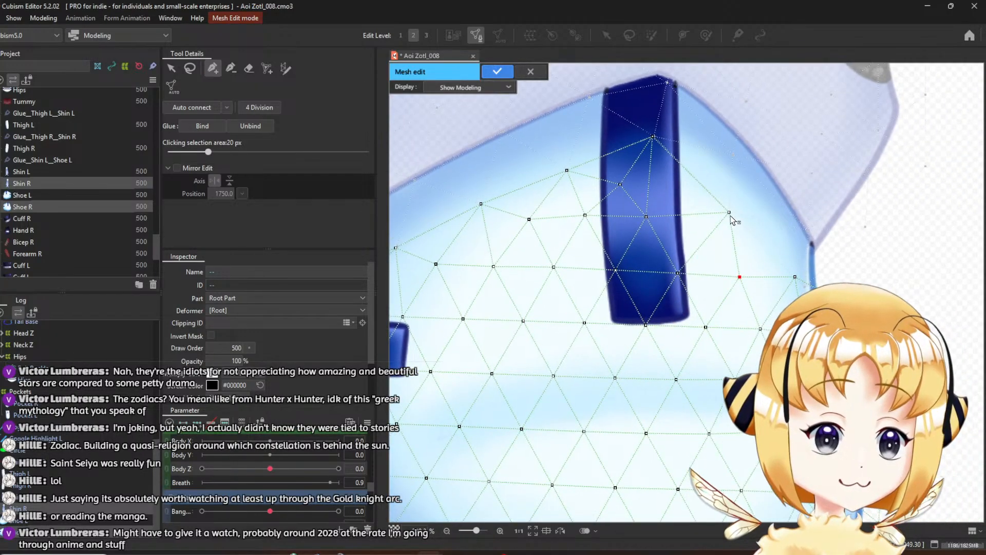
pyautogui.click(795, 277)
pyautogui.moveTo(795, 277); pyautogui.dragTo(805, 287)
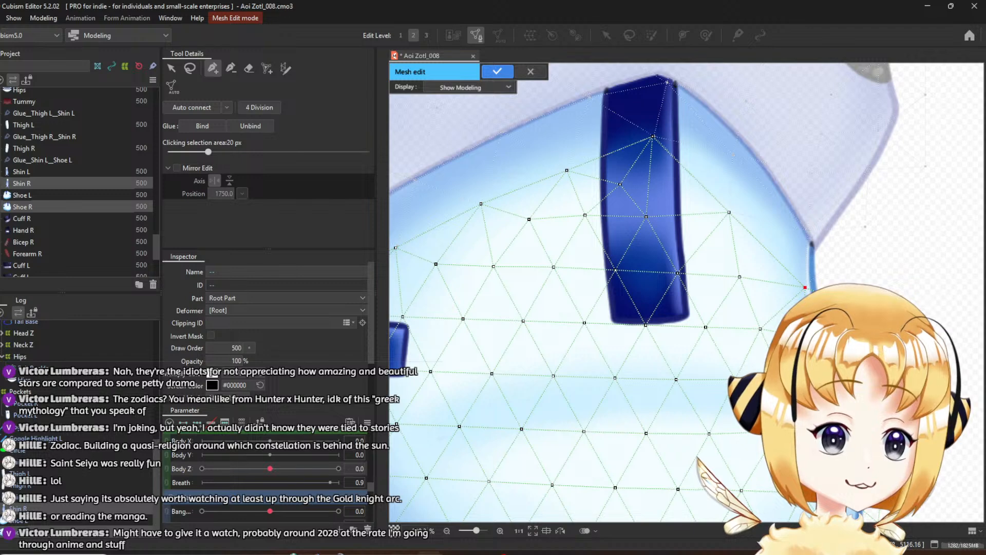
pyautogui.scroll(-2, 867, 229)
pyautogui.moveTo(861, 235); pyautogui.dragTo(828, 272)
pyautogui.scroll(2, 829, 270)
pyautogui.click(776, 266)
pyautogui.scroll(-2, 772, 250)
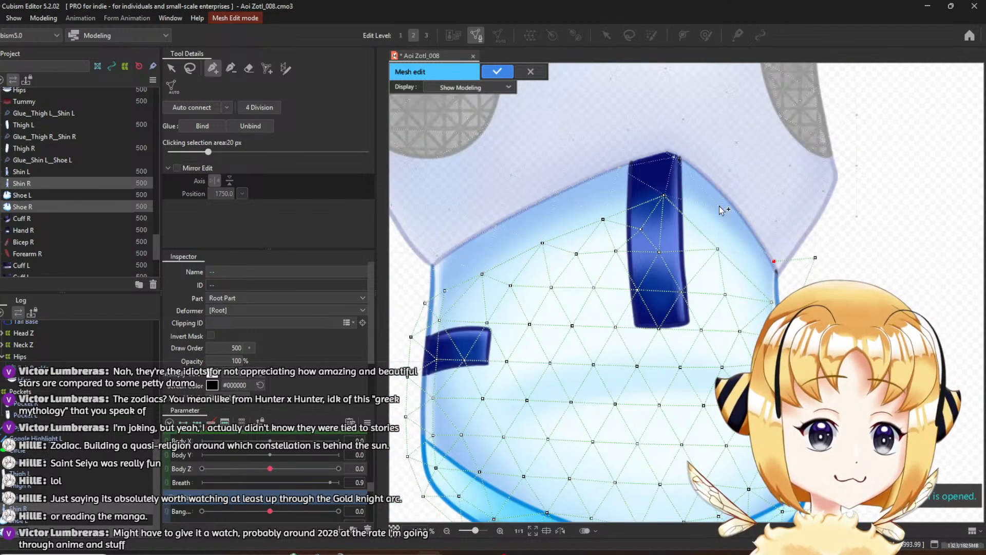
# Add an outer row of Shoe R mesh points across the lower shin, from the shoe's right corner around to its left side
pyautogui.click(860, 215)
pyautogui.click(823, 189)
pyautogui.moveTo(791, 167); pyautogui.dragTo(848, 210)
pyautogui.click(843, 208)
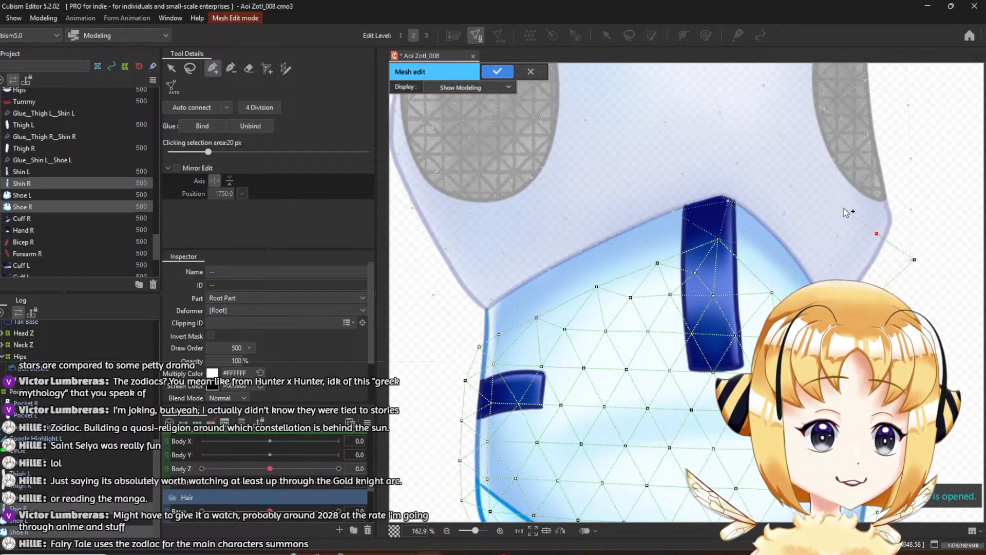
pyautogui.click(791, 186)
pyautogui.click(731, 165)
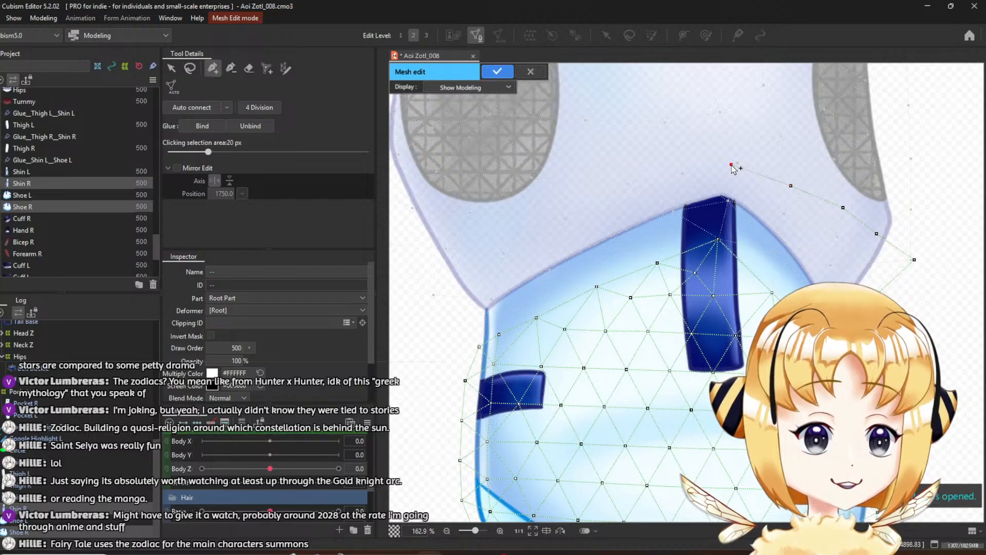
pyautogui.click(682, 173)
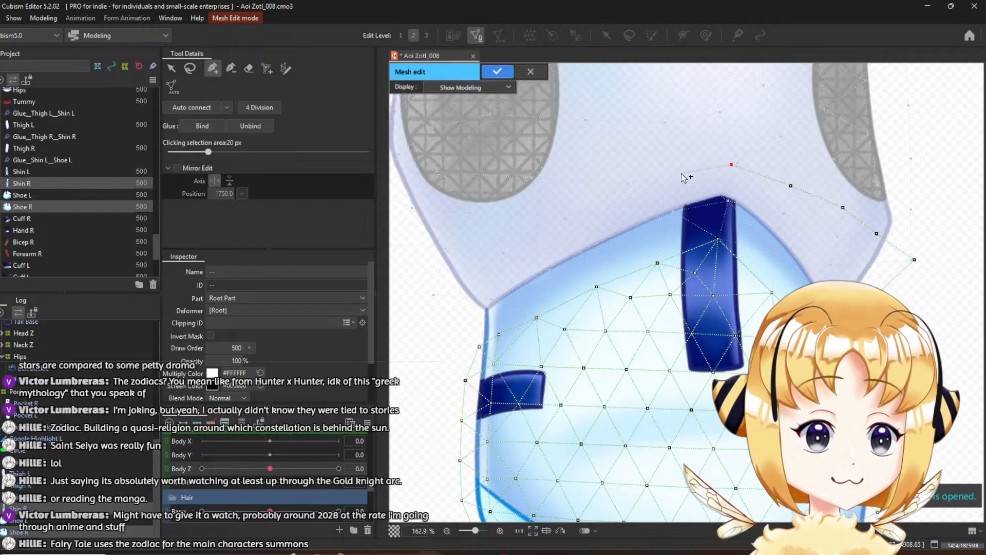
pyautogui.click(626, 184)
pyautogui.click(563, 216)
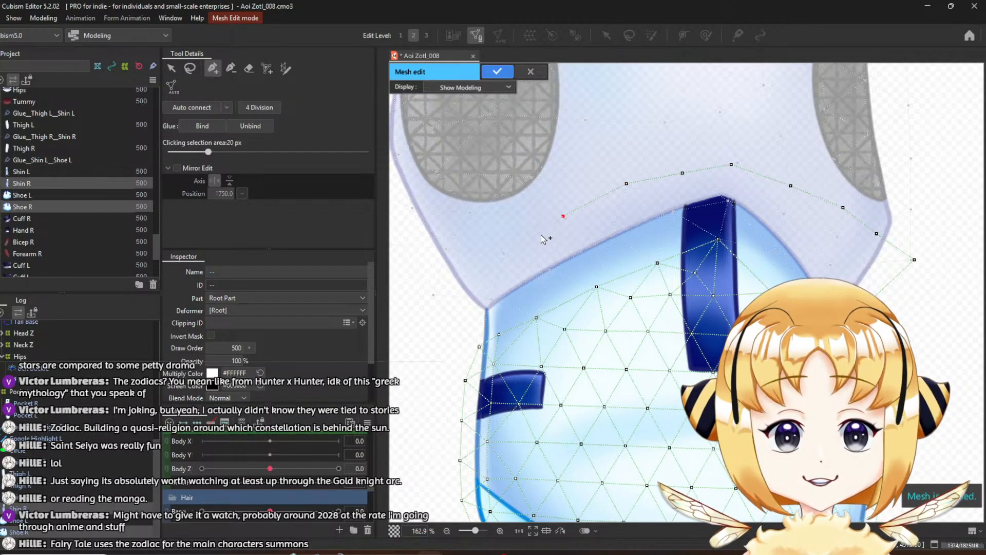
pyautogui.click(503, 256)
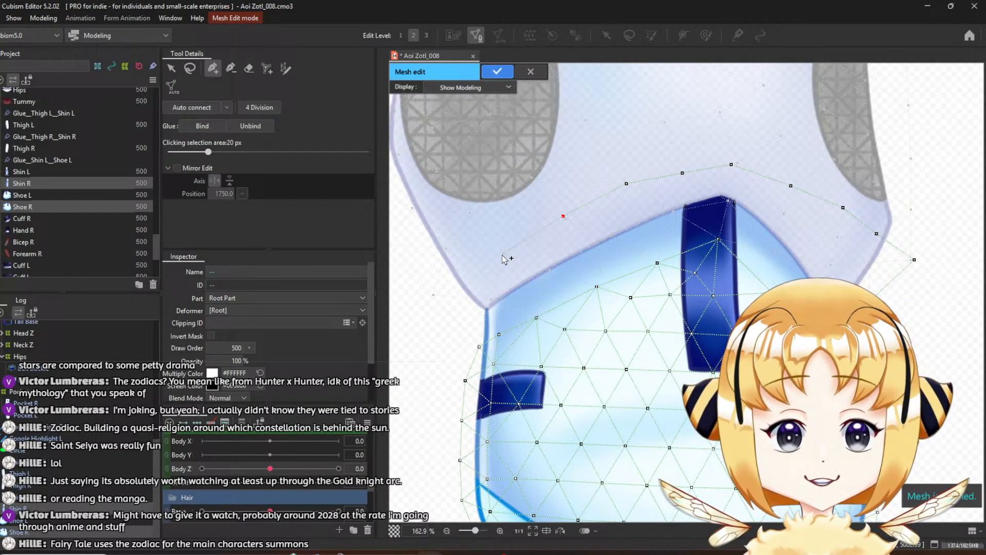
pyautogui.click(436, 295)
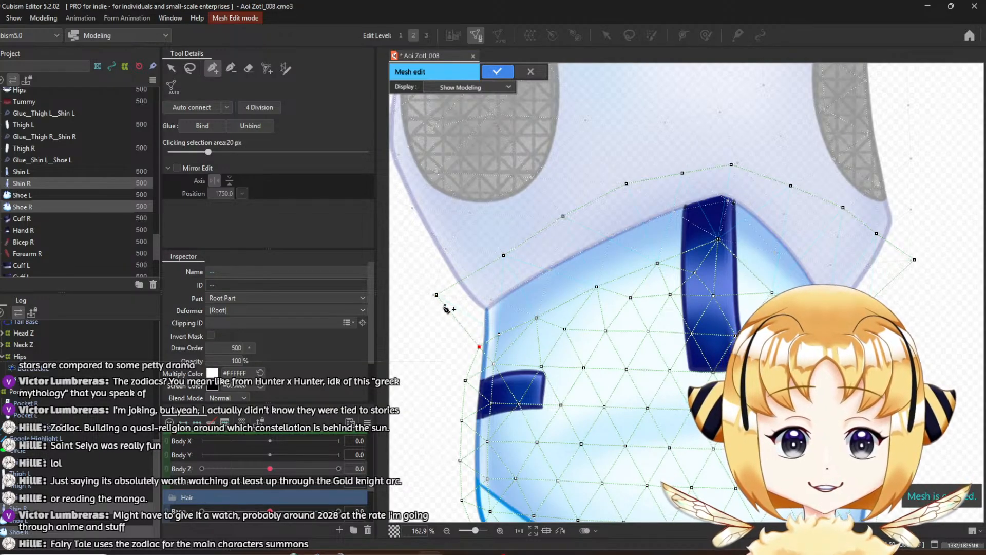
pyautogui.click(479, 346)
# Add an inner row of points along the shoe's upper edge and beside its right corner, then auto-connect the Shoe R mesh
pyautogui.click(490, 297)
pyautogui.click(550, 267)
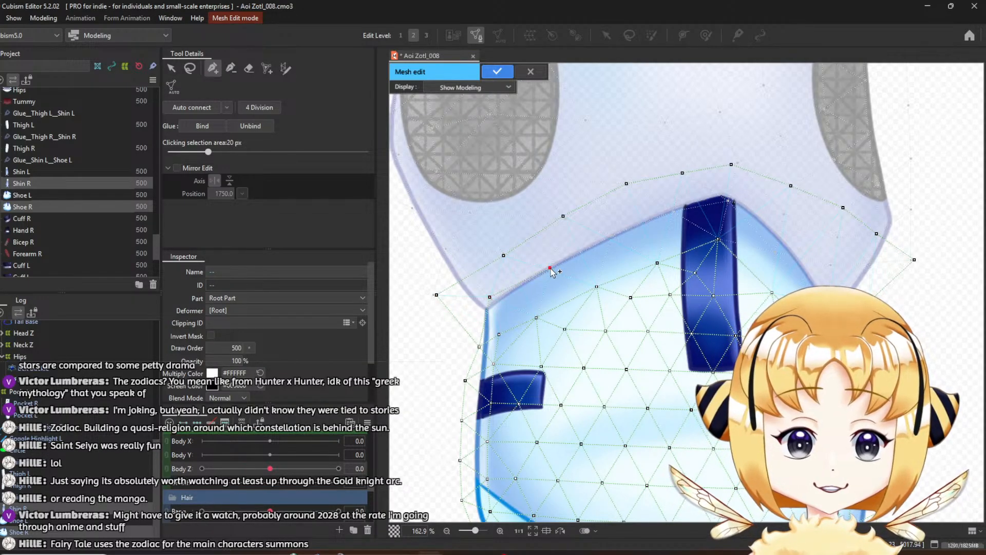
pyautogui.click(614, 233)
pyautogui.click(672, 210)
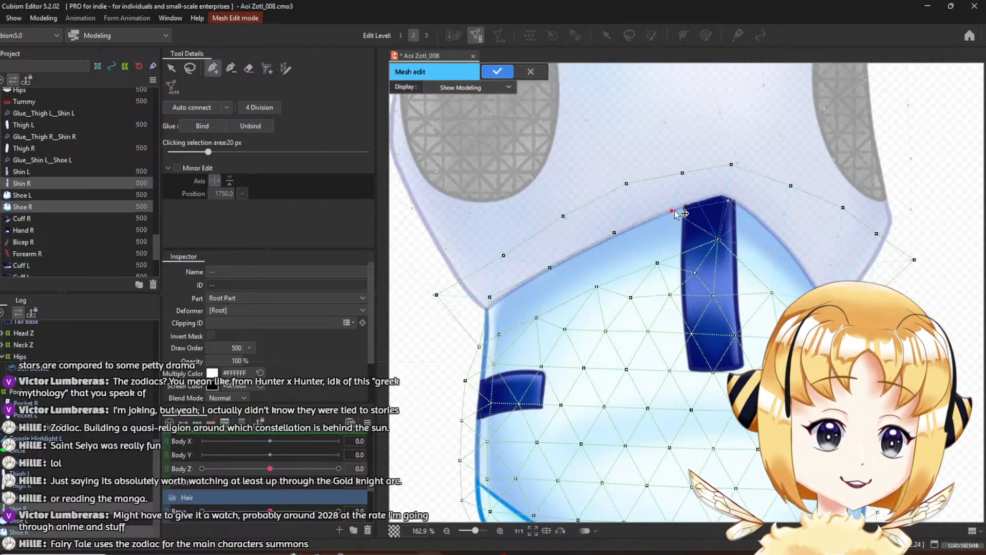
pyautogui.click(725, 200)
pyautogui.click(787, 214)
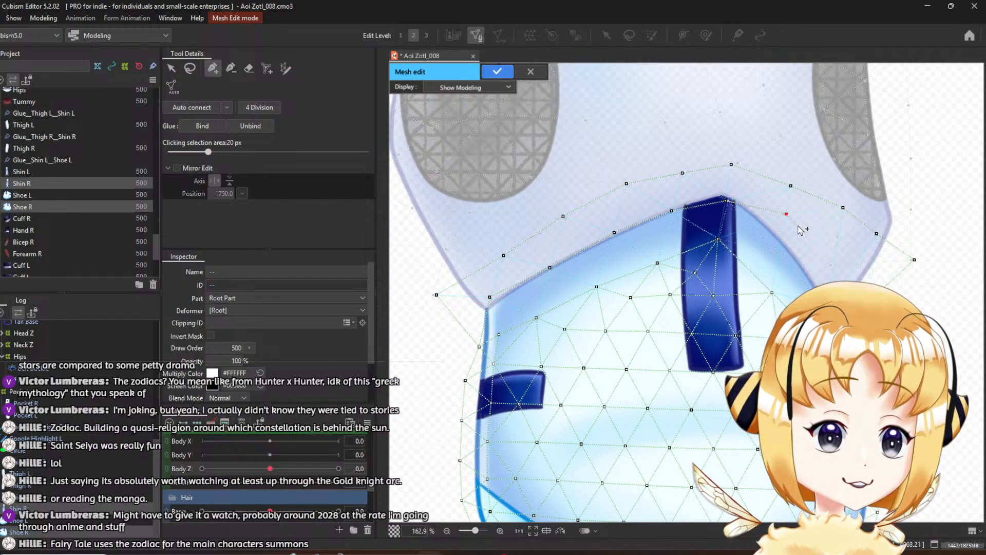
pyautogui.click(838, 235)
pyautogui.scroll(5, 838, 238)
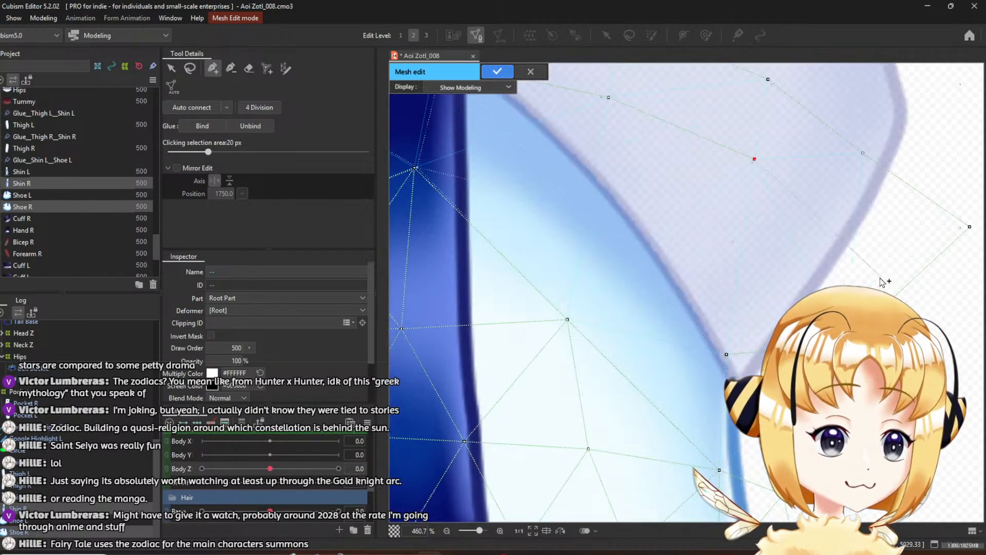
pyautogui.click(735, 241)
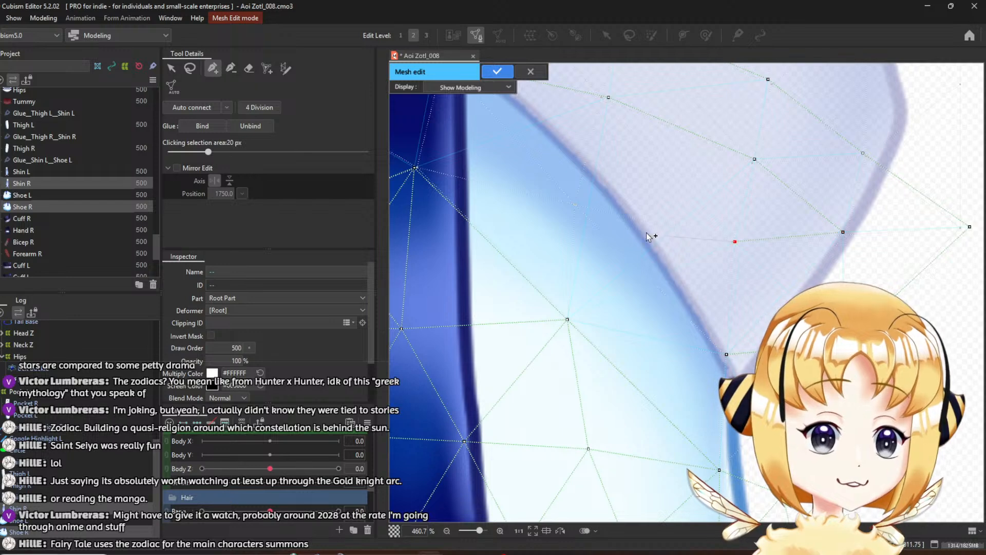
pyautogui.click(573, 203)
pyautogui.moveTo(581, 203); pyautogui.dragTo(638, 204)
pyautogui.scroll(-5, 638, 204)
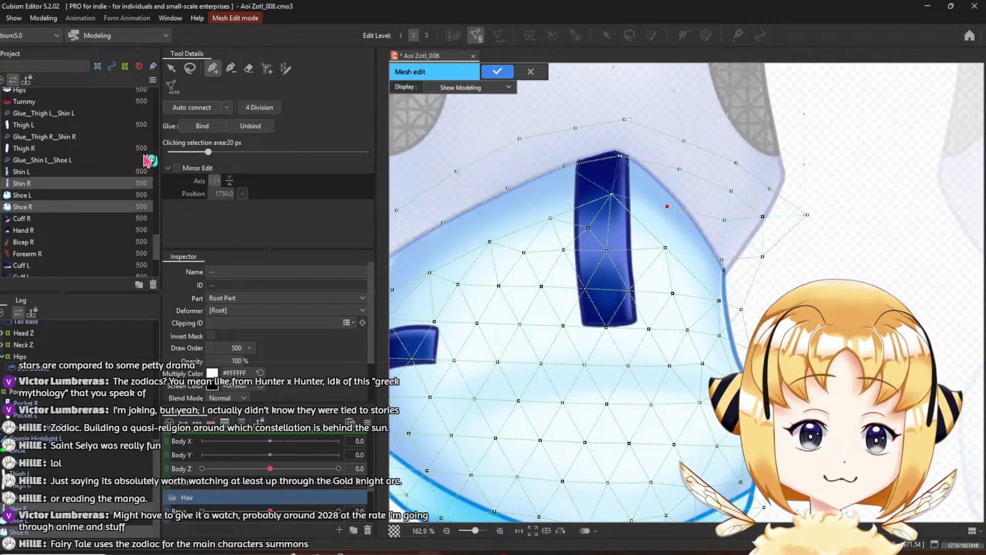
pyautogui.click(177, 113)
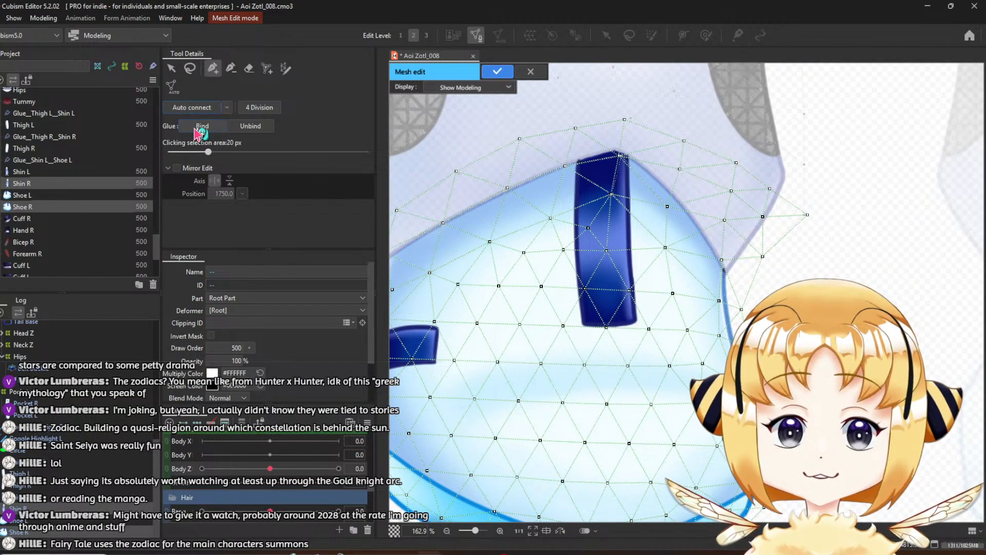
# Show both meshes, lasso the overlapping ankle points, bind Shin R and Shoe R with glue and apply the mesh edit
pyautogui.click(171, 68)
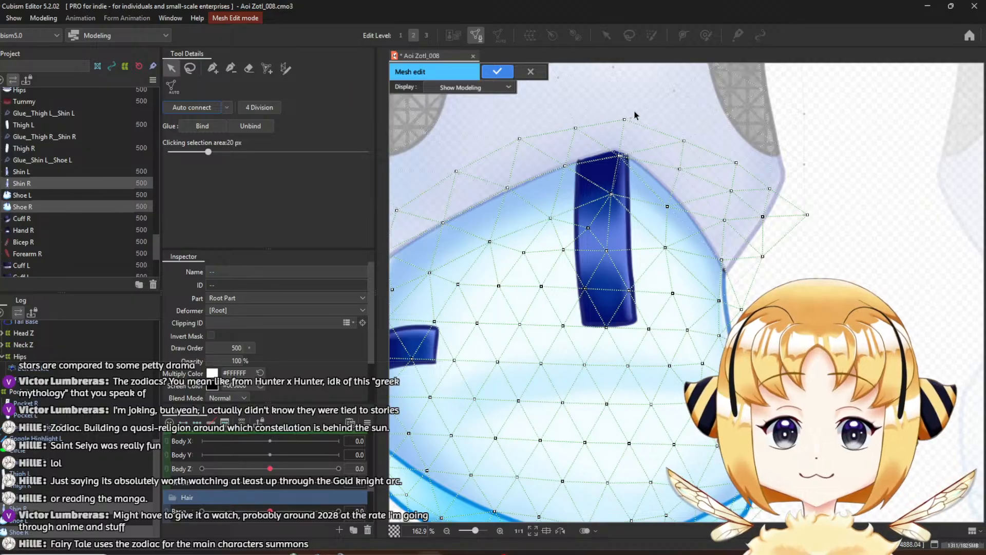
pyautogui.scroll(-2, 599, 119)
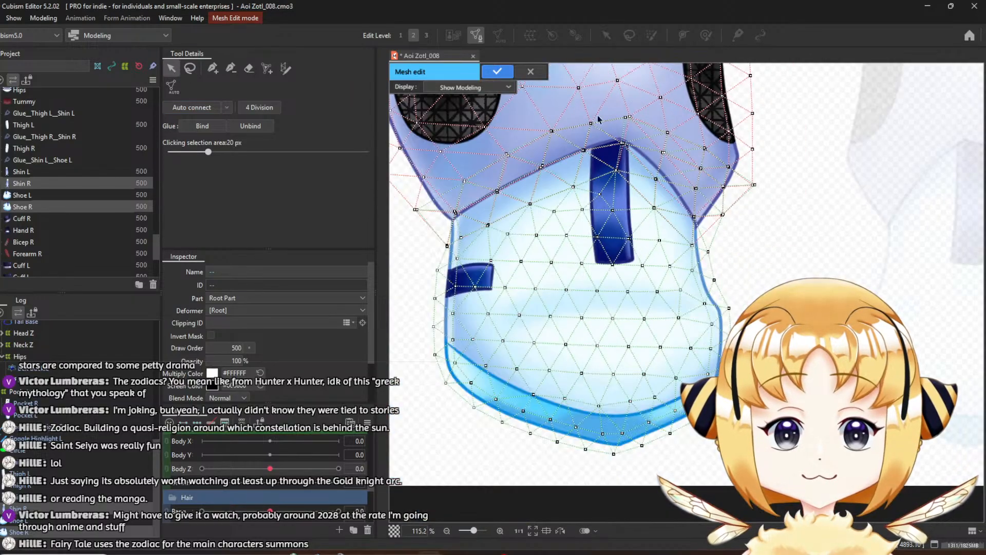
pyautogui.click(190, 68)
pyautogui.moveTo(524, 192); pyautogui.dragTo(542, 231)
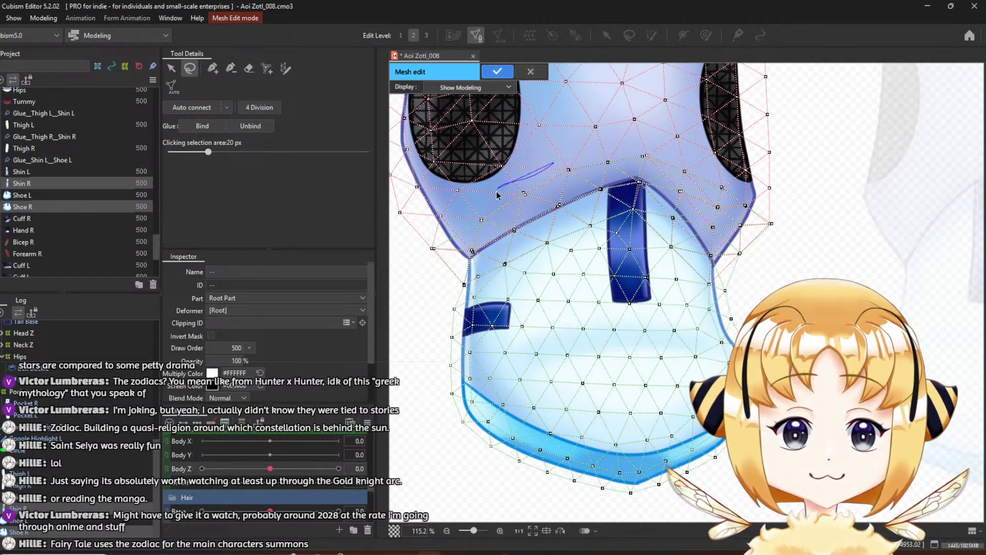
pyautogui.moveTo(553, 165)
pyautogui.mouseDown()
pyautogui.moveTo(488, 204)
pyautogui.moveTo(430, 271)
pyautogui.mouseUp()
pyautogui.moveTo(473, 291)
pyautogui.mouseDown()
pyautogui.moveTo(645, 217)
pyautogui.moveTo(666, 224)
pyautogui.moveTo(672, 258)
pyautogui.moveTo(718, 266)
pyautogui.moveTo(740, 268)
pyautogui.moveTo(780, 238)
pyautogui.moveTo(786, 220)
pyautogui.moveTo(760, 192)
pyautogui.moveTo(655, 152)
pyautogui.mouseUp()
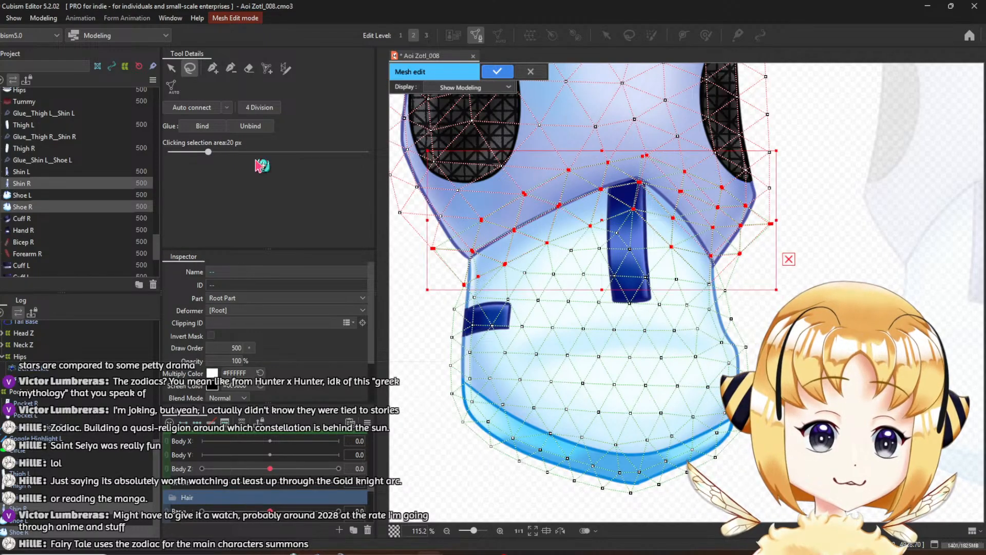
pyautogui.click(196, 130)
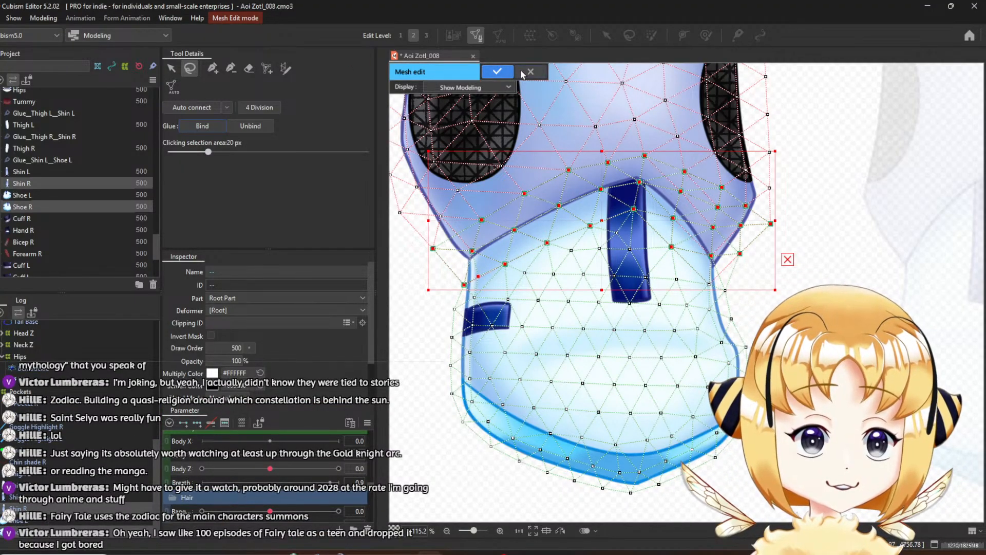
pyautogui.click(497, 71)
pyautogui.scroll(-4, 691, 205)
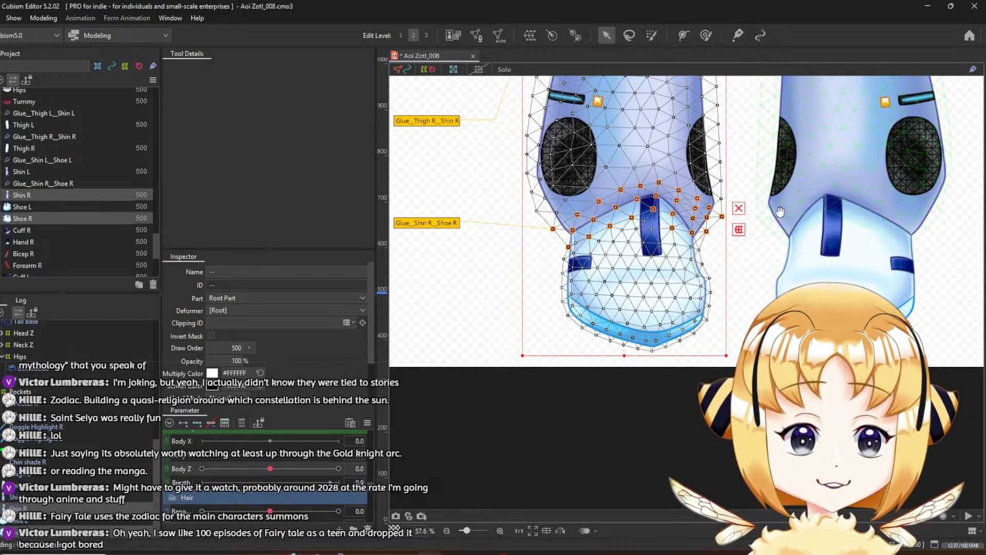
# Deselect the glued leg parts and look over the whole character from the shoes up to the head
pyautogui.moveTo(817, 190); pyautogui.dragTo(753, 196)
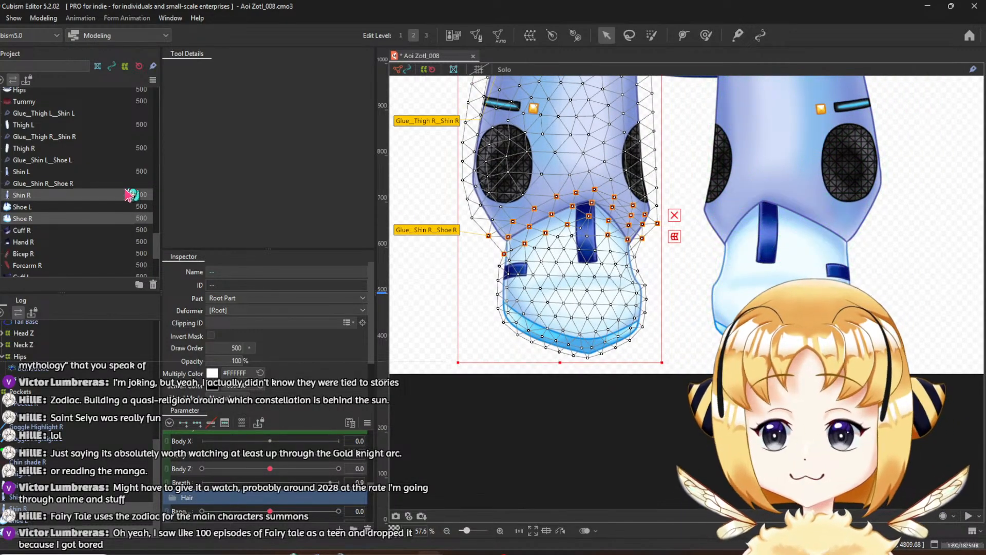
pyautogui.moveTo(270, 468)
pyautogui.mouseDown()
pyautogui.moveTo(362, 478)
pyautogui.moveTo(274, 469)
pyautogui.mouseUp()
pyautogui.scroll(-3, 536, 223)
pyautogui.moveTo(537, 225); pyautogui.dragTo(538, 260)
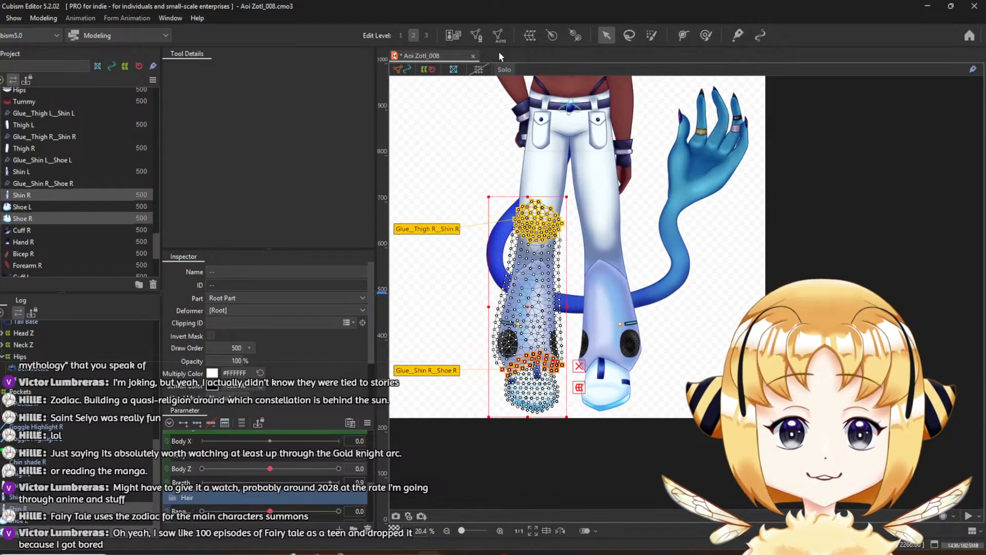
pyautogui.click(442, 134)
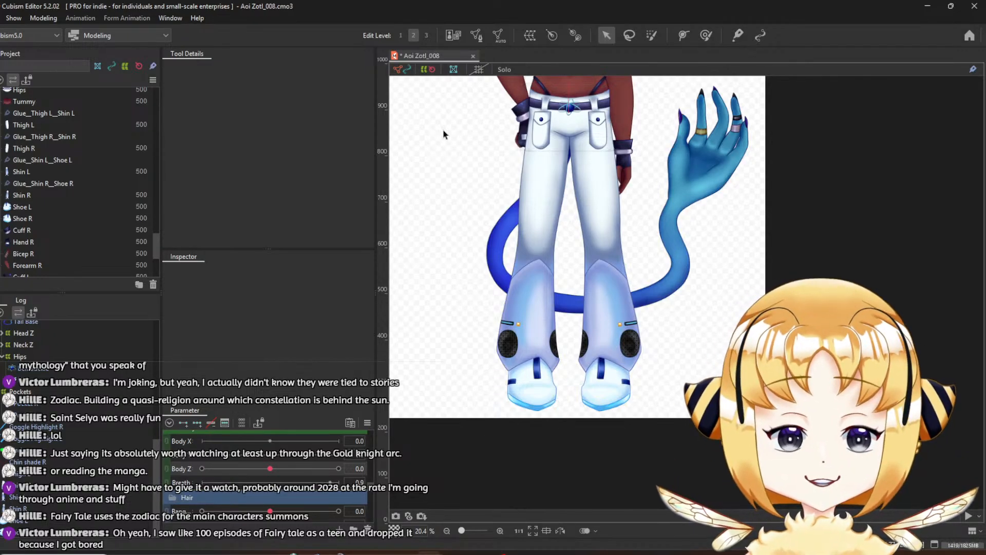
pyautogui.scroll(5, 444, 134)
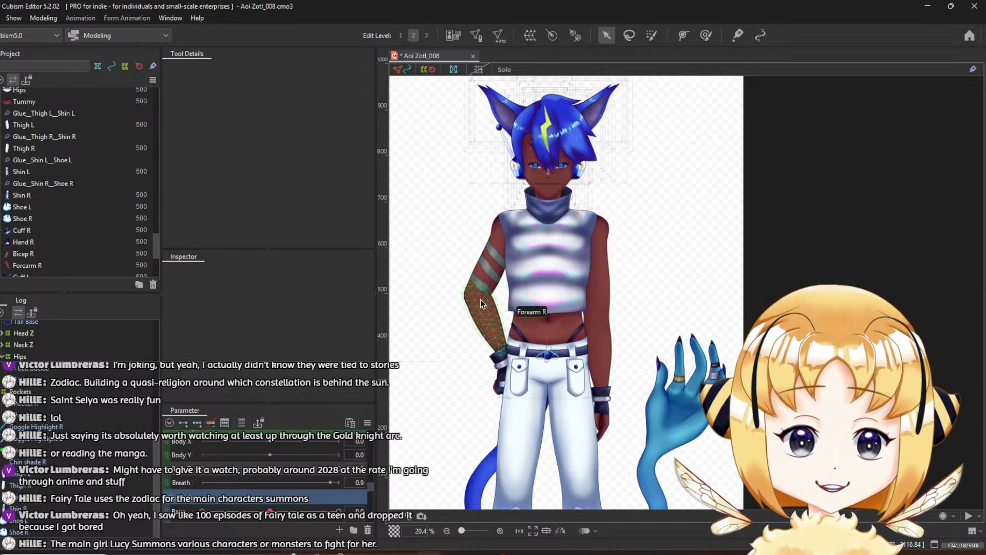
pyautogui.click(284, 457)
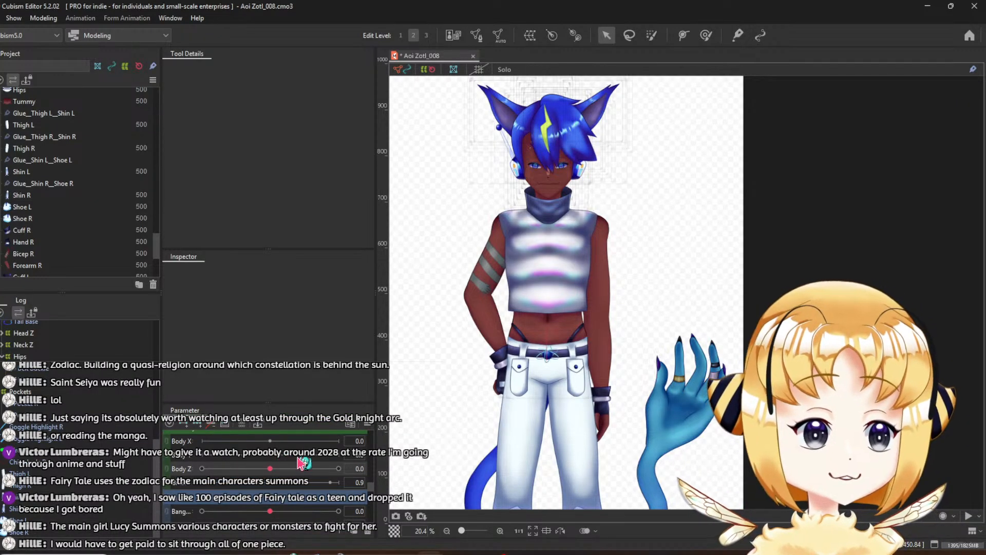
pyautogui.moveTo(547, 269); pyautogui.dragTo(588, 277)
pyautogui.click(588, 278)
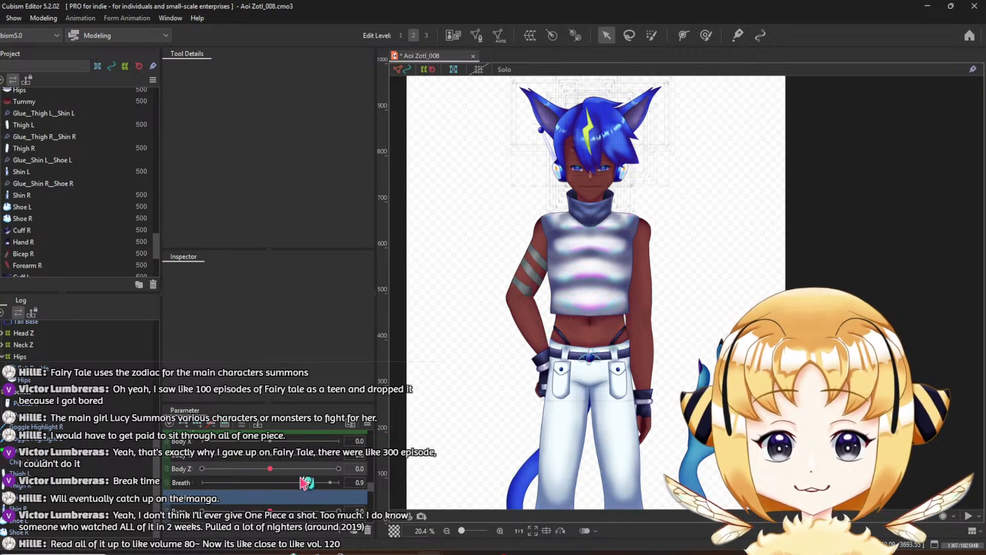
pyautogui.moveTo(314, 483); pyautogui.dragTo(199, 501)
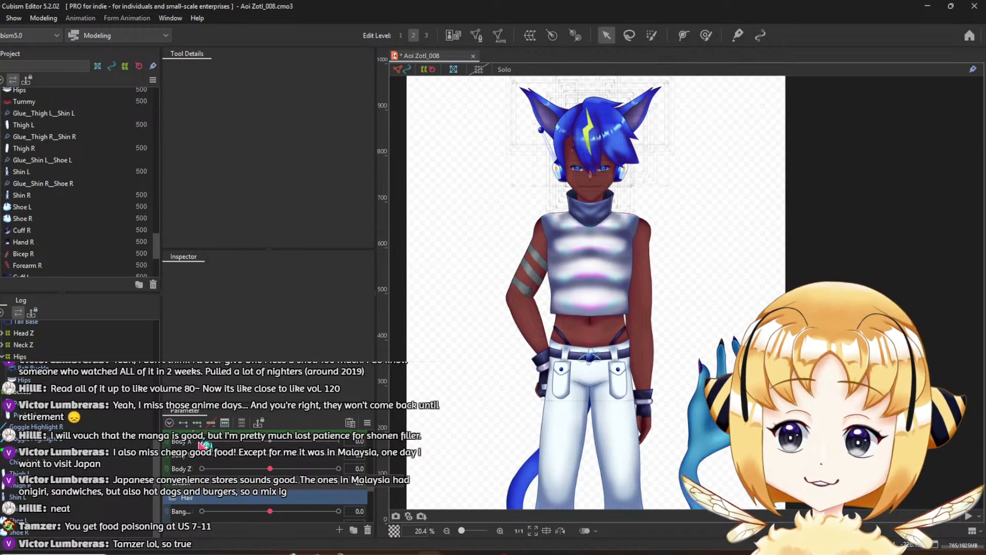
# Examine the Shirt, Collar Back and Collar Front meshes together around the neck and torso
pyautogui.scroll(4, 36, 235)
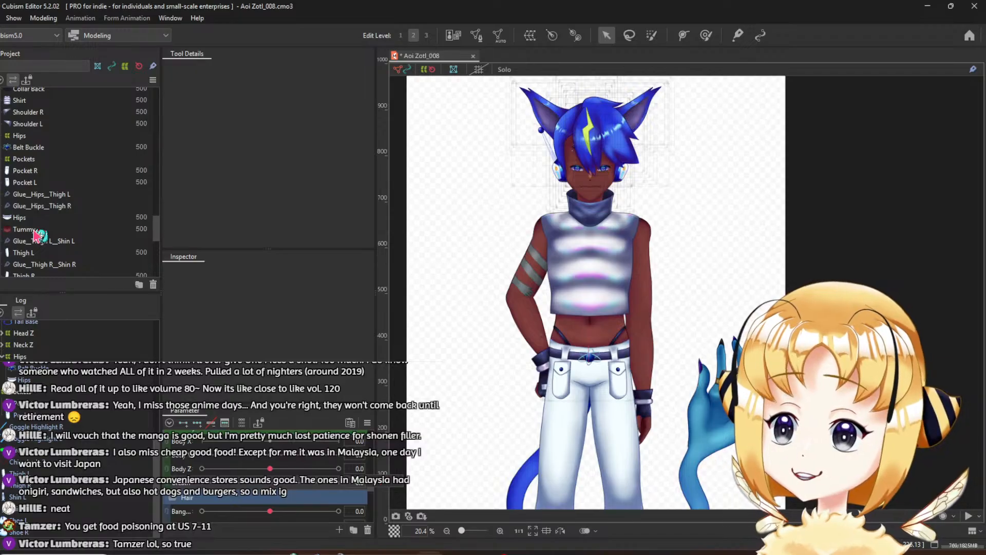
pyautogui.scroll(3, 36, 235)
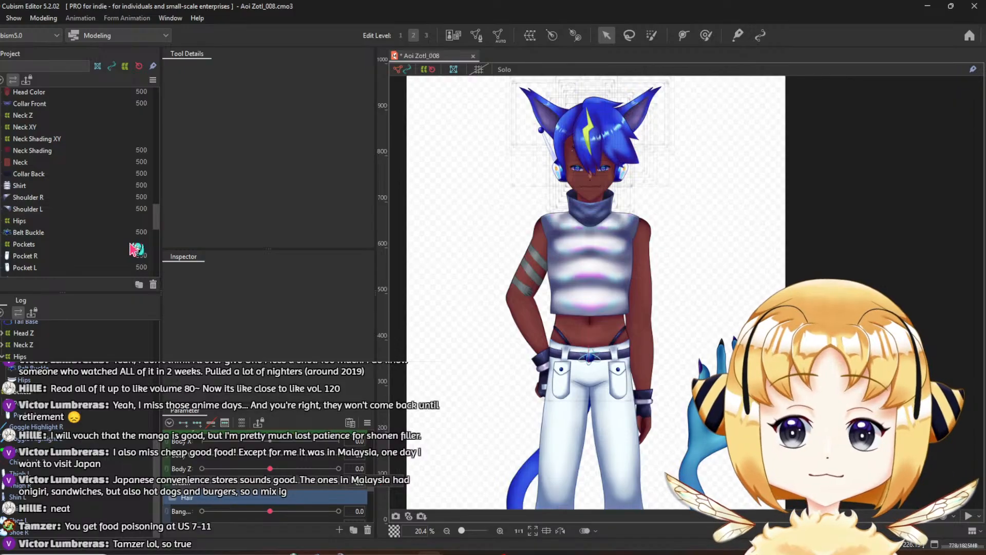
pyautogui.click(55, 188)
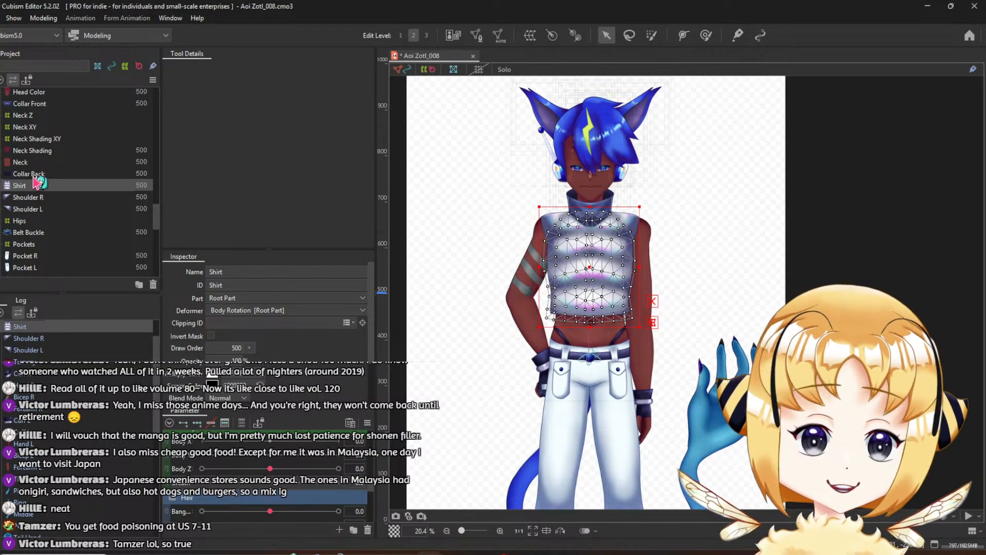
pyautogui.keyDown('ctrl'); pyautogui.click(33, 175); pyautogui.keyUp('ctrl')
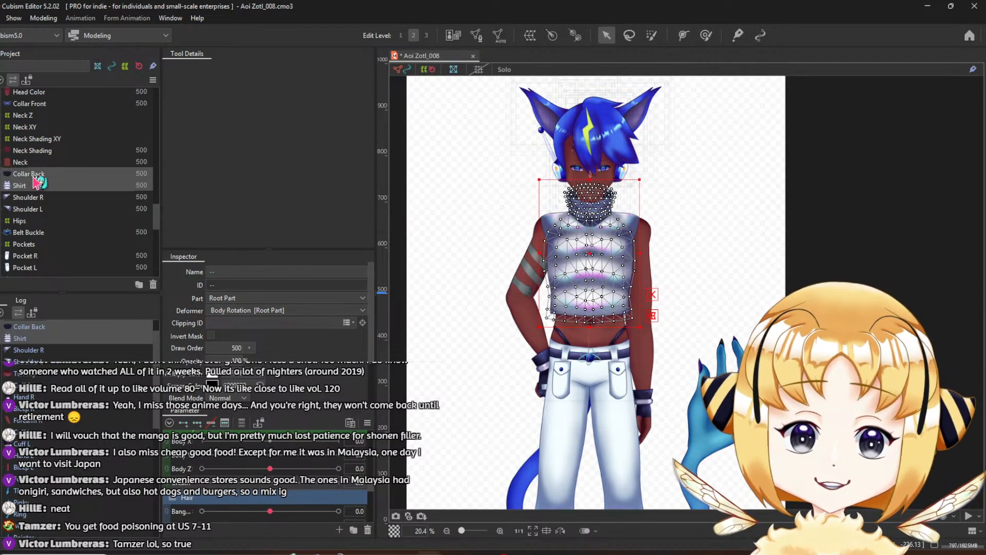
pyautogui.keyDown('ctrl'); pyautogui.click(45, 105); pyautogui.keyUp('ctrl')
pyautogui.scroll(3, 637, 172)
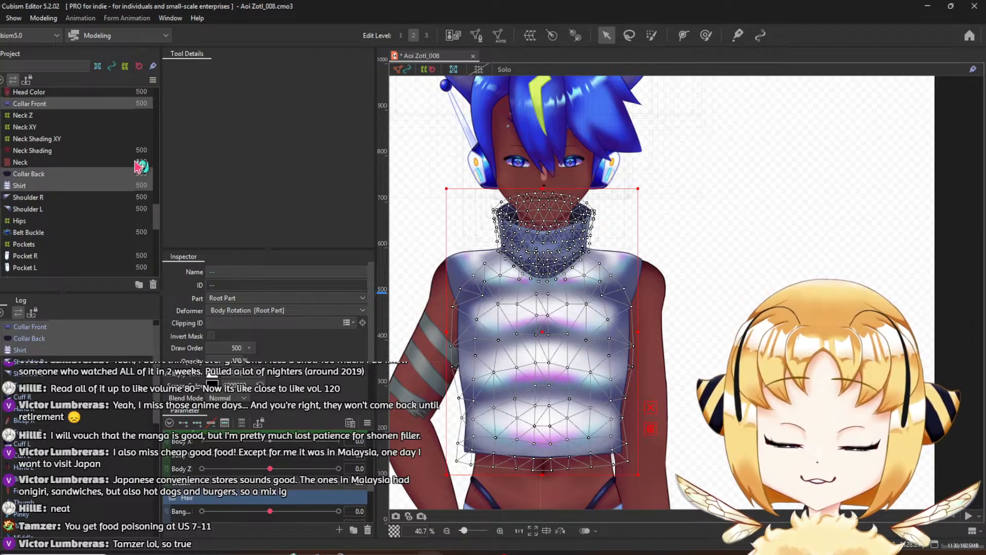
pyautogui.click(52, 174)
# Create a warp deformer named Chest XY as the parent of Shirt, Shoulder R and Shoulder L
pyautogui.click(53, 187)
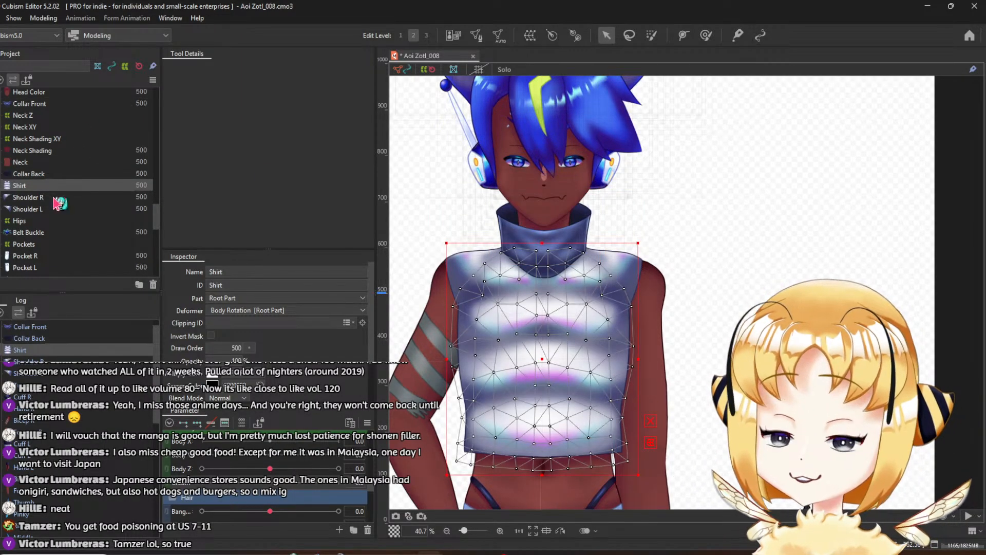
pyautogui.moveTo(691, 322); pyautogui.dragTo(710, 308)
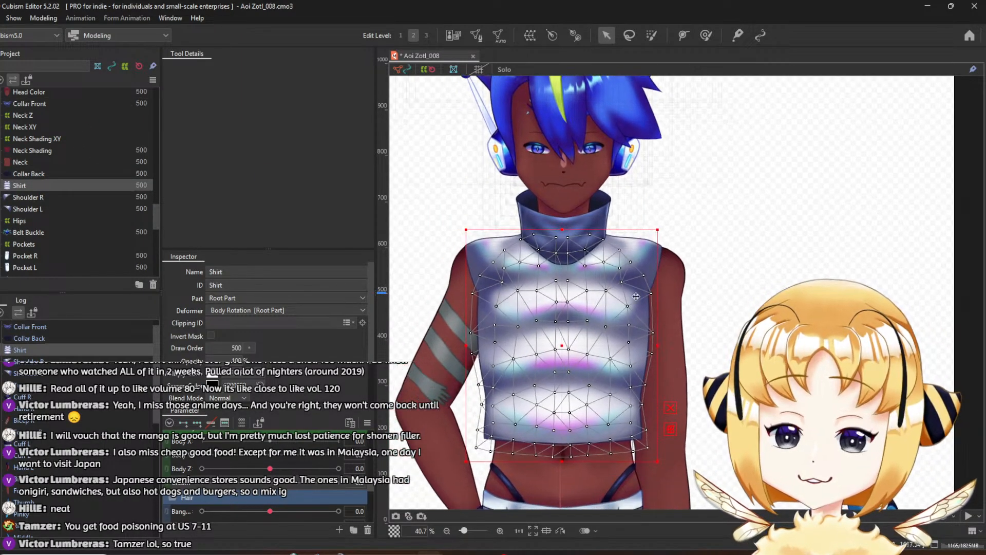
pyautogui.keyDown('ctrl'); pyautogui.click(34, 198); pyautogui.keyUp('ctrl')
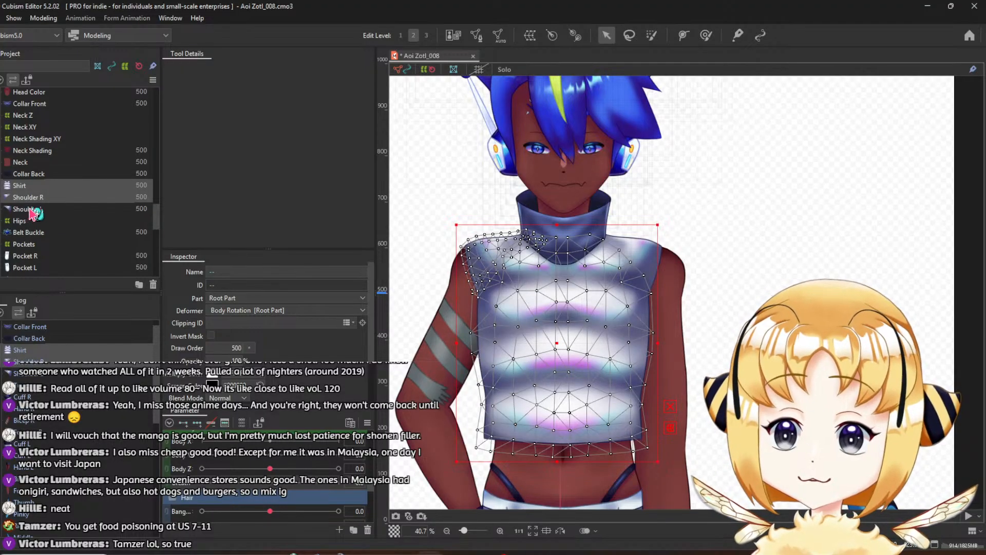
pyautogui.keyDown('ctrl'); pyautogui.click(33, 209); pyautogui.keyUp('ctrl')
pyautogui.scroll(-2, 632, 331)
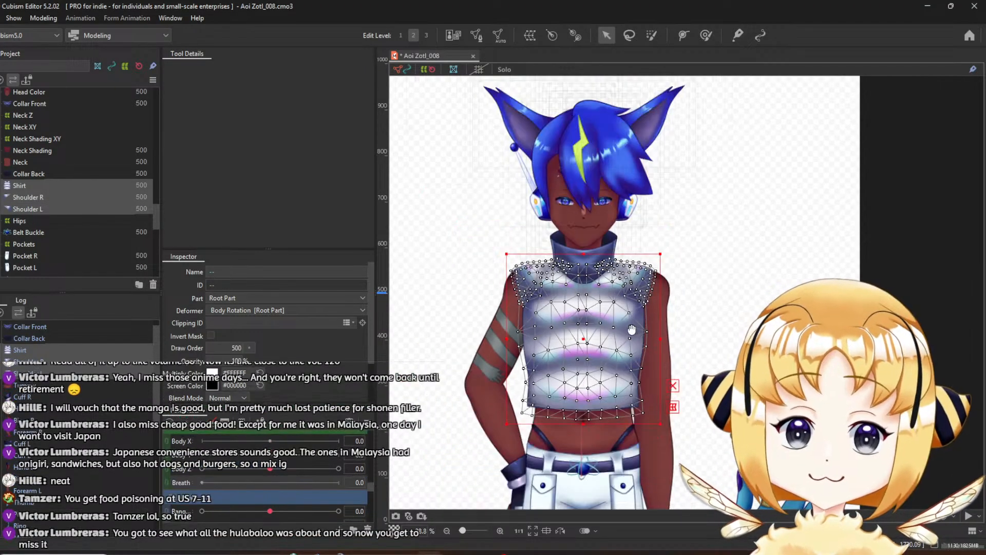
pyautogui.scroll(2, 635, 262)
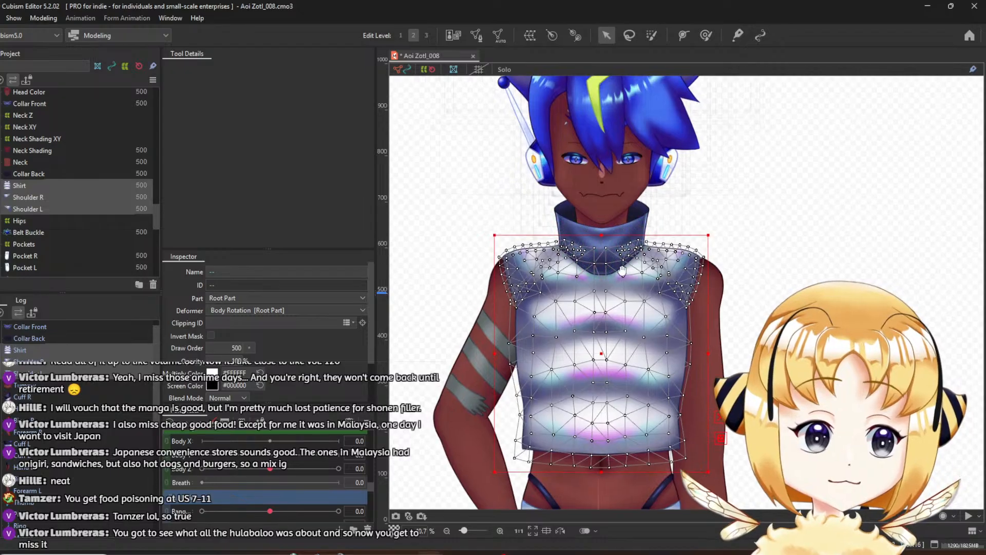
pyautogui.click(530, 36)
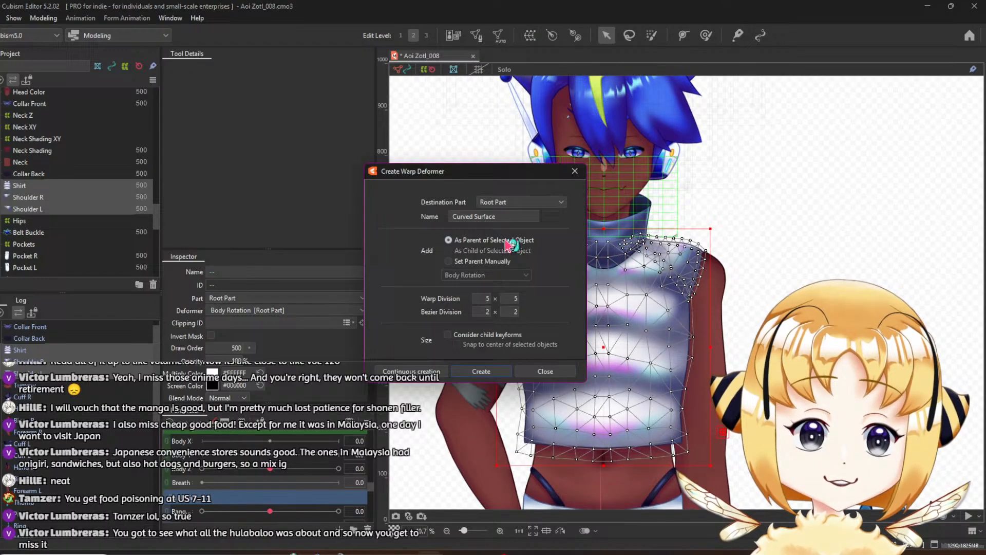
pyautogui.tripleClick(450, 218)
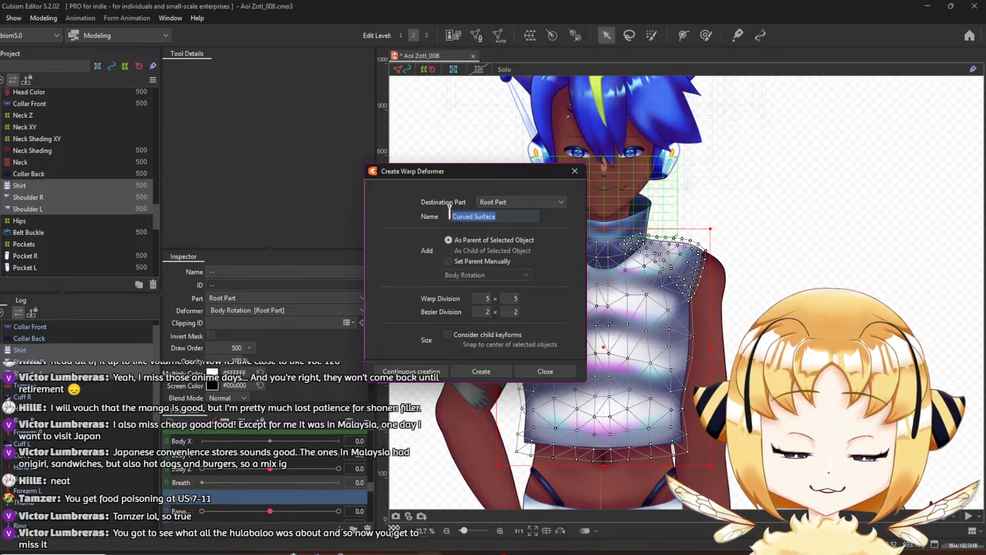
pyautogui.write('Chest XY')
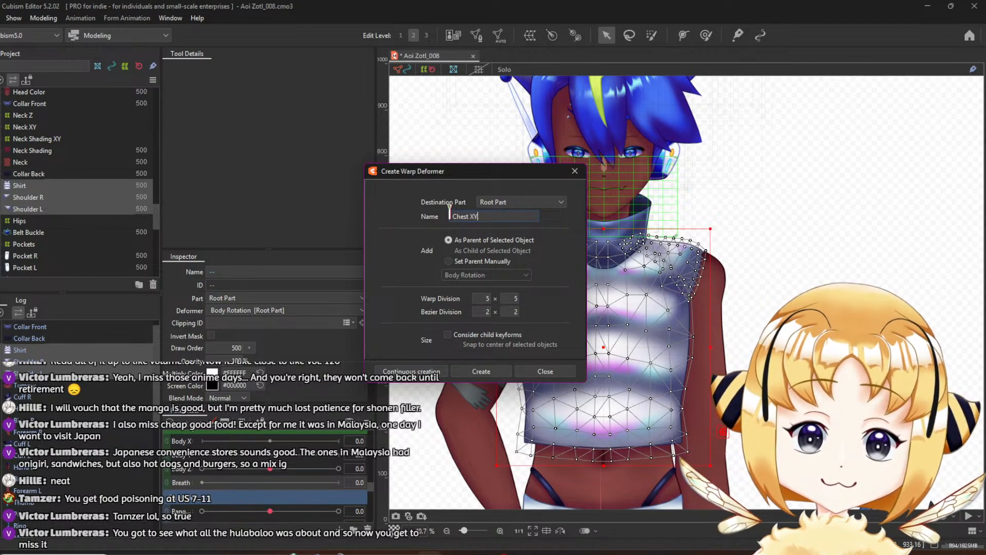
pyautogui.click(485, 372)
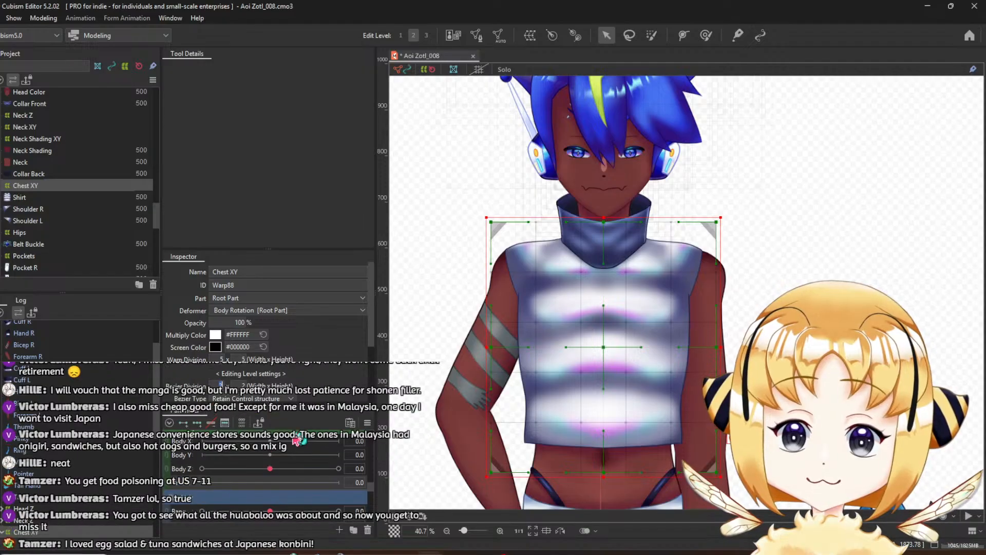
# Set the Chest XY deformer's Bezier division to 6 x 6, add three keys on Body X and set Body X to 10
pyautogui.doubleClick(242, 385)
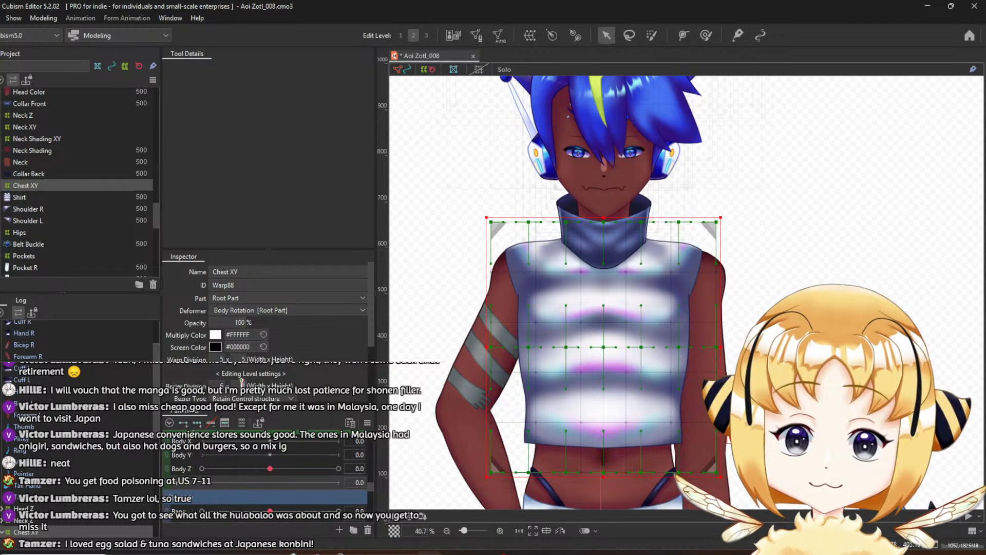
pyautogui.write('6')
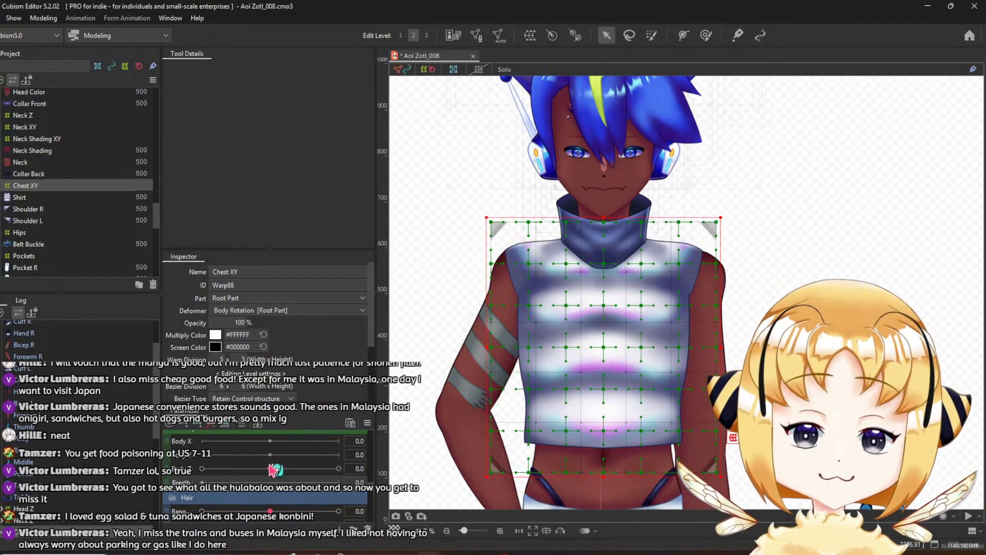
pyautogui.click(186, 443)
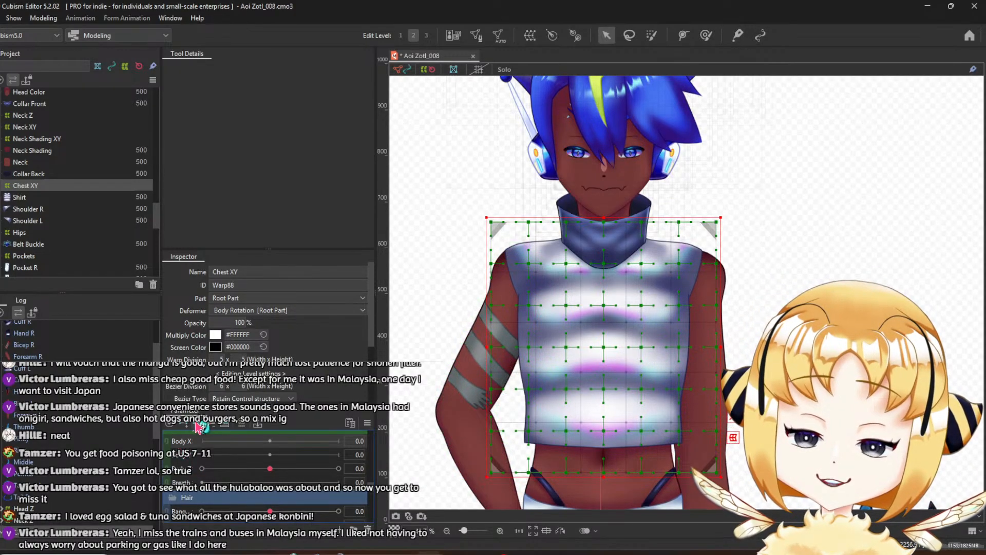
pyautogui.moveTo(271, 441); pyautogui.dragTo(406, 454)
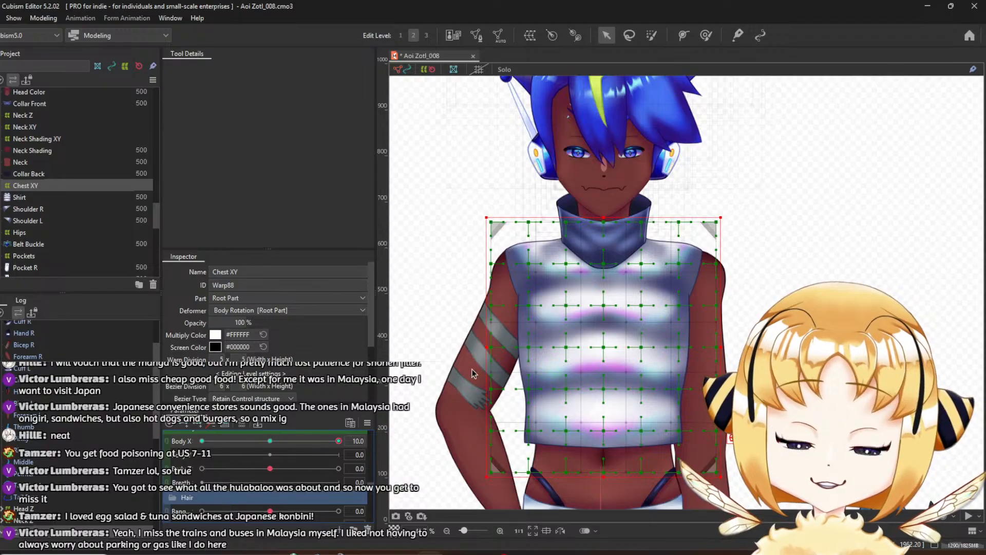
# Use the deform brush to shift the middle of the shirt toward its right edge in the image and pull that edge slightly inward
pyautogui.moveTo(628, 398); pyautogui.dragTo(608, 367)
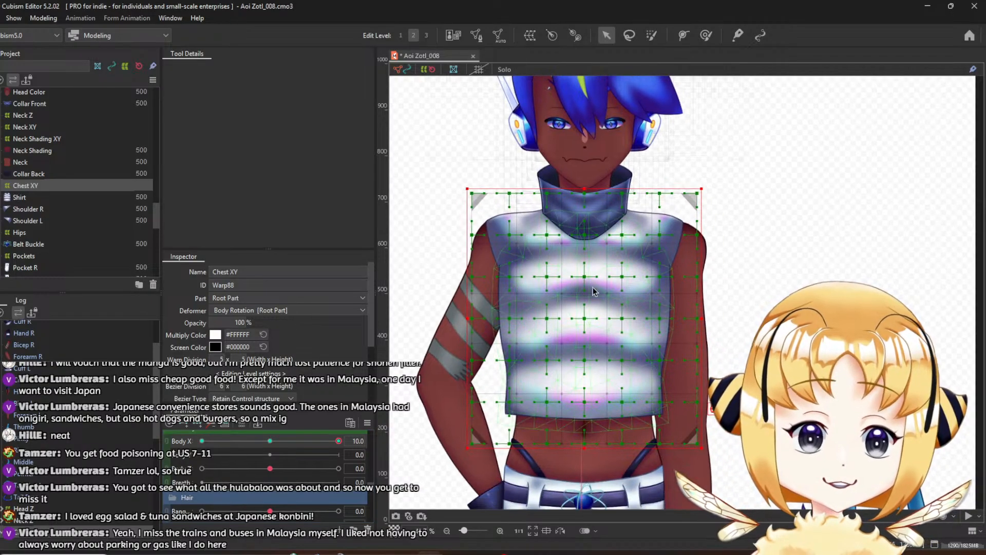
pyautogui.click(706, 35)
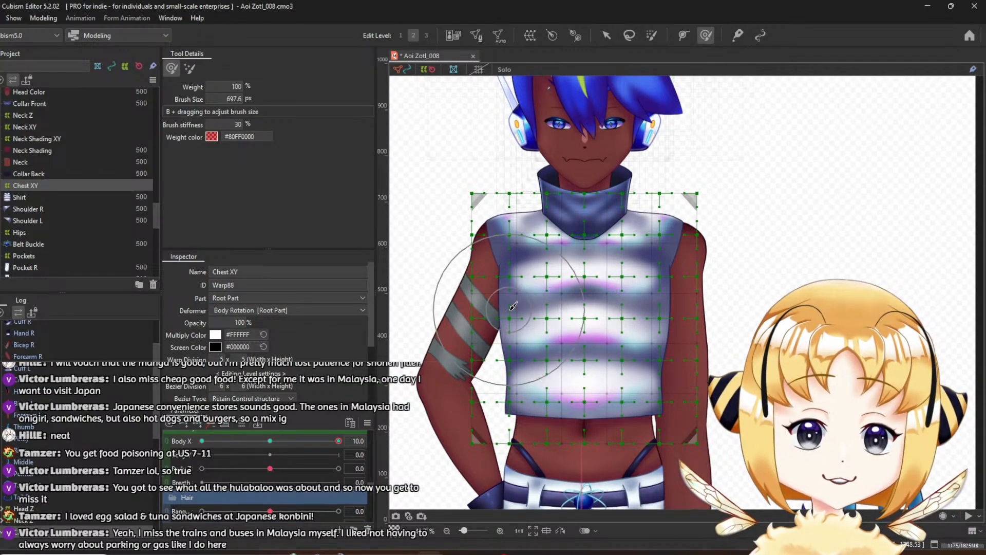
pyautogui.moveTo(567, 316); pyautogui.dragTo(603, 317)
pyautogui.moveTo(703, 322); pyautogui.dragTo(699, 421)
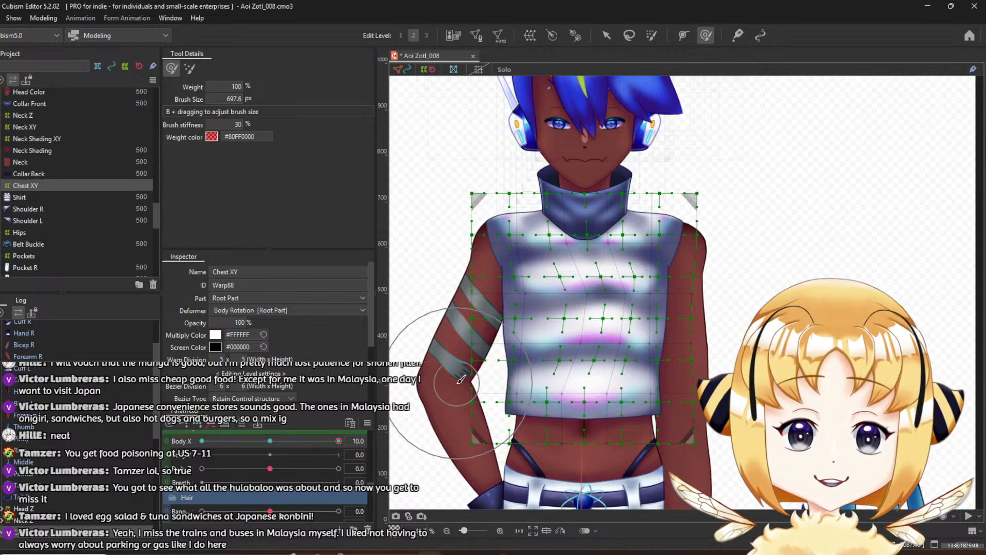
pyautogui.moveTo(460, 381)
pyautogui.mouseDown()
pyautogui.moveTo(471, 387)
pyautogui.moveTo(452, 309)
pyautogui.moveTo(562, 333)
pyautogui.moveTo(622, 323)
pyautogui.moveTo(587, 308)
pyautogui.moveTo(596, 308)
pyautogui.mouseUp()
pyautogui.moveTo(597, 256); pyautogui.dragTo(599, 256)
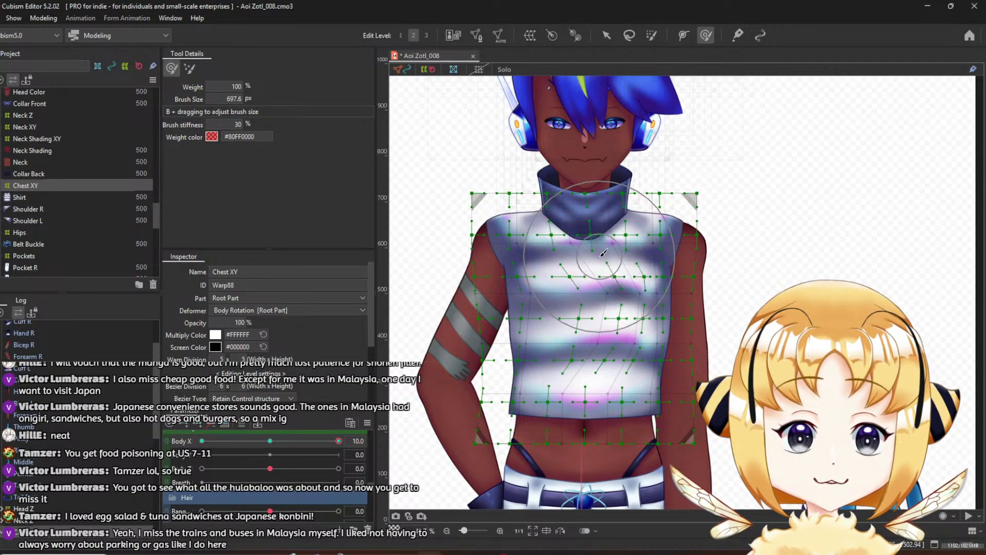
pyautogui.moveTo(702, 207); pyautogui.dragTo(692, 208)
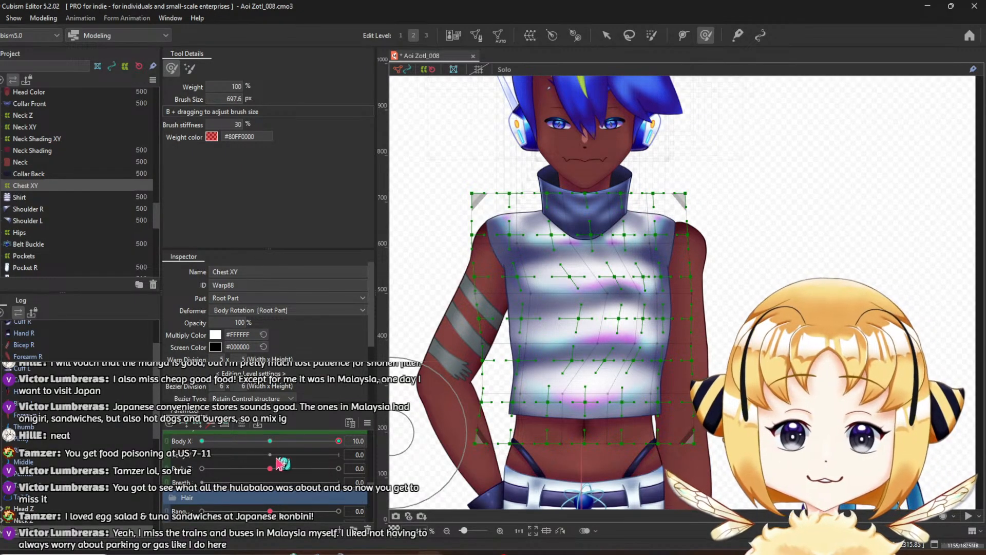
# Compare the chest turn across Body X, then refine the shirt's centre and right-hand edge with the deform brush at Body X 10
pyautogui.moveTo(270, 442); pyautogui.dragTo(393, 435)
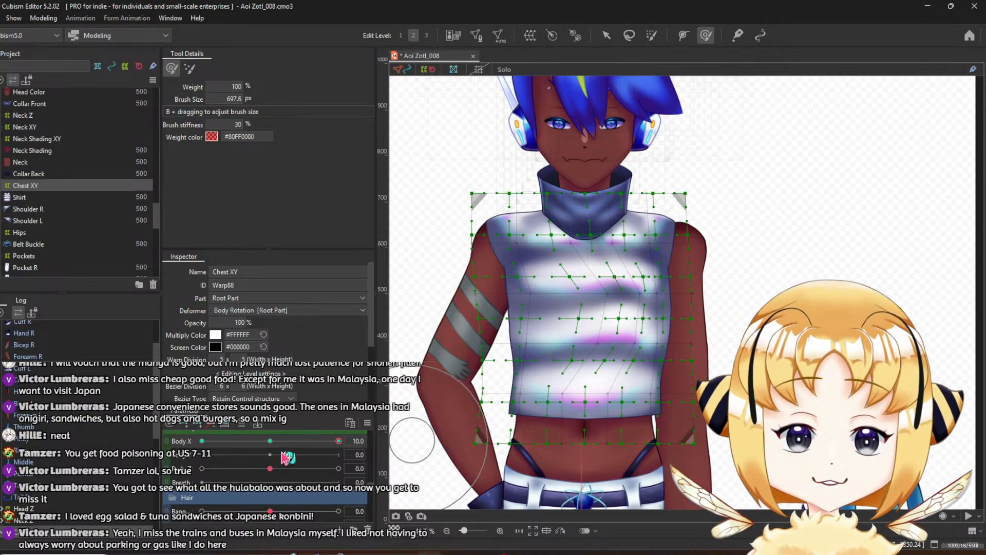
pyautogui.moveTo(274, 442); pyautogui.dragTo(360, 440)
pyautogui.moveTo(611, 317); pyautogui.dragTo(622, 295)
pyautogui.moveTo(641, 331); pyautogui.dragTo(638, 330)
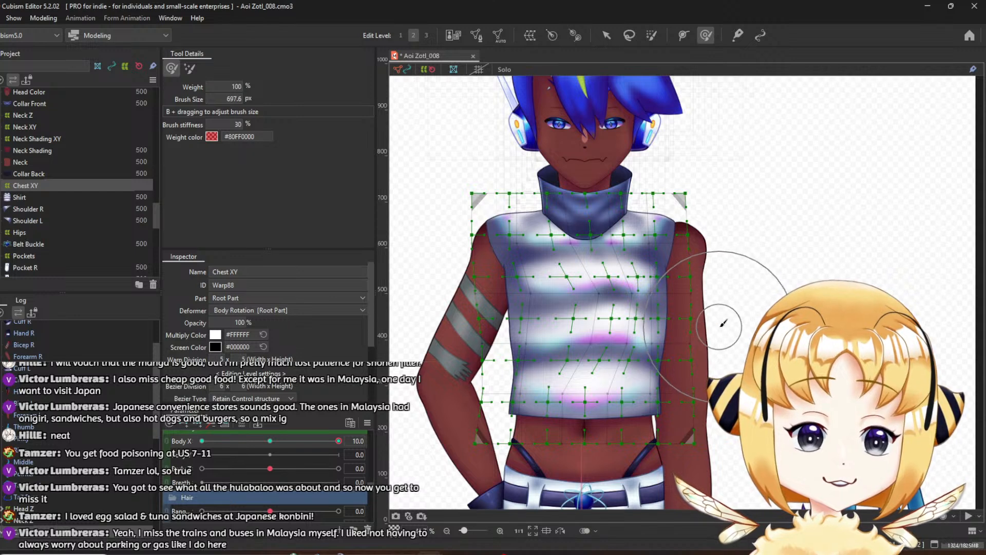
pyautogui.moveTo(721, 328); pyautogui.dragTo(709, 329)
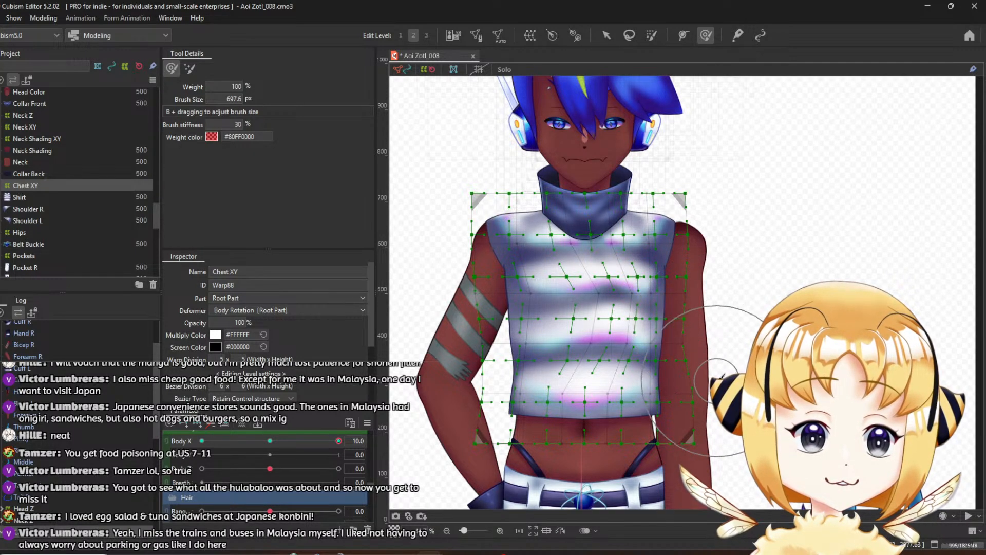
pyautogui.moveTo(717, 383); pyautogui.dragTo(712, 383)
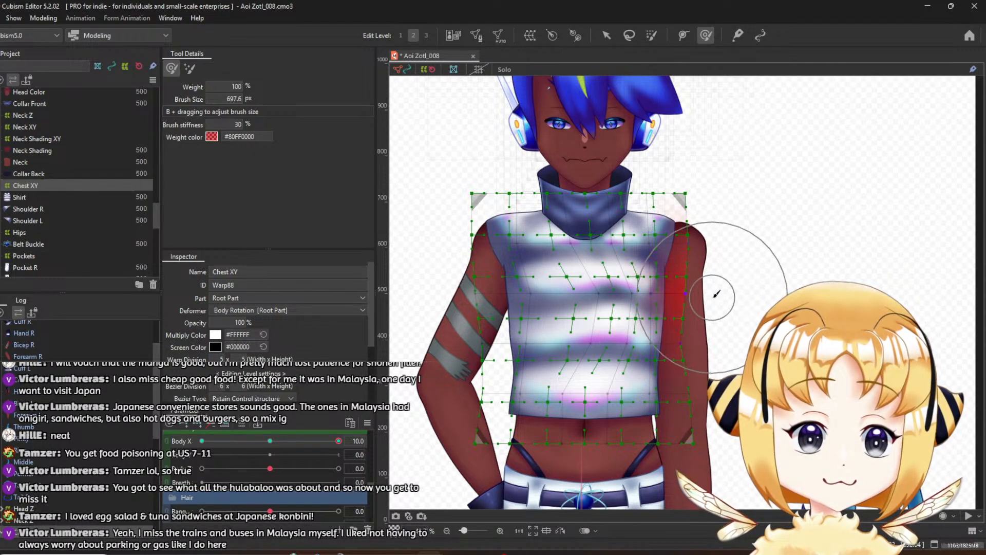
pyautogui.moveTo(711, 205); pyautogui.dragTo(713, 213)
# Check the chest deformation on the whole torso by comparing Body X at 0 and 10
pyautogui.scroll(-2, 683, 363)
pyautogui.scroll(2, 683, 364)
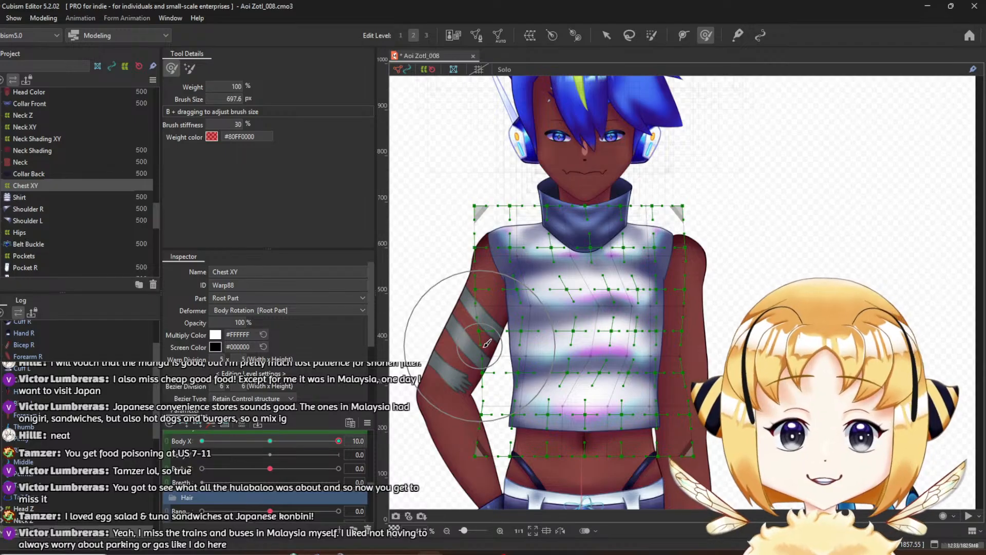
pyautogui.moveTo(504, 354); pyautogui.dragTo(542, 328)
pyautogui.scroll(-2, 542, 328)
pyautogui.scroll(2, 542, 328)
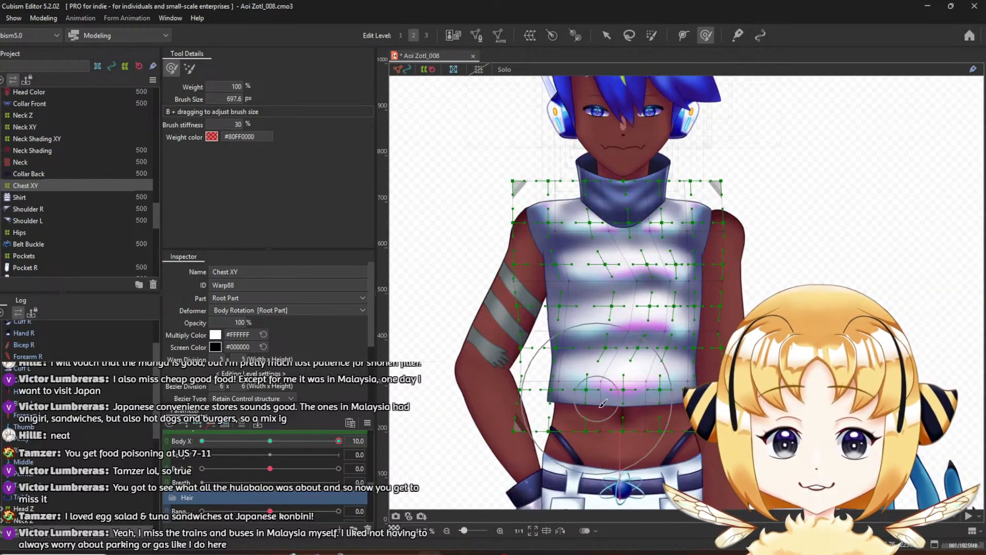
pyautogui.click(270, 441)
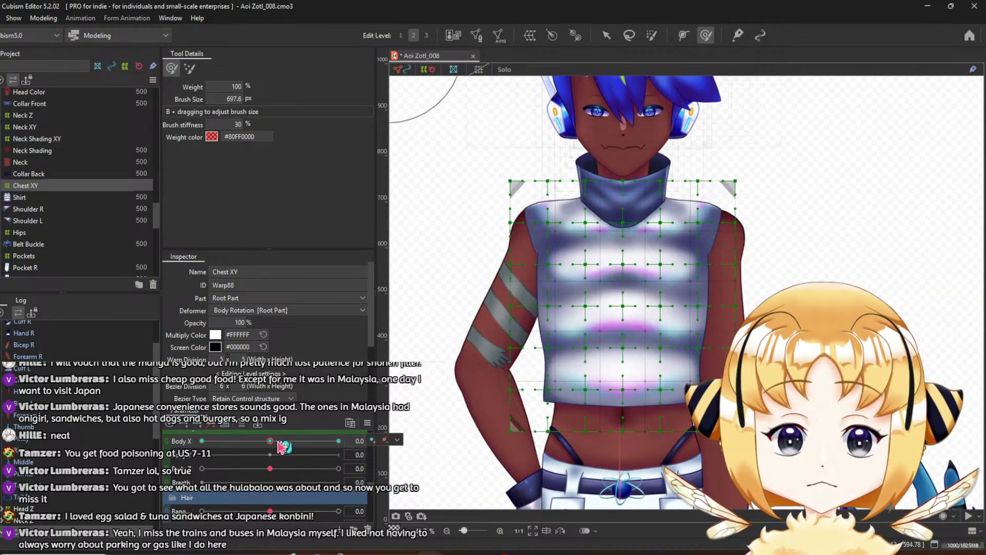
pyautogui.moveTo(279, 443); pyautogui.dragTo(360, 441)
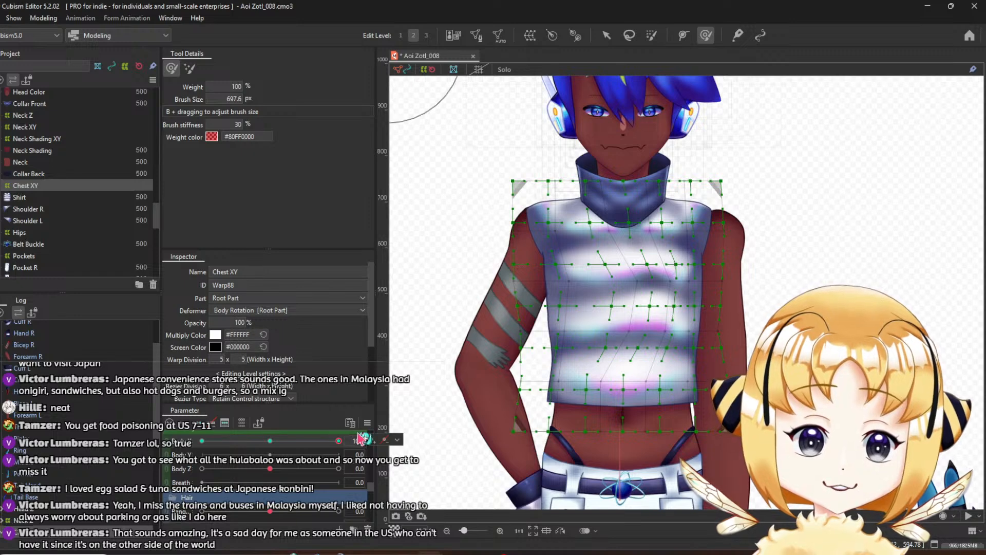
# Reflect the Chest XY motion to the opposite Body X key and compare the poses at -10 and 10
pyautogui.click(397, 440)
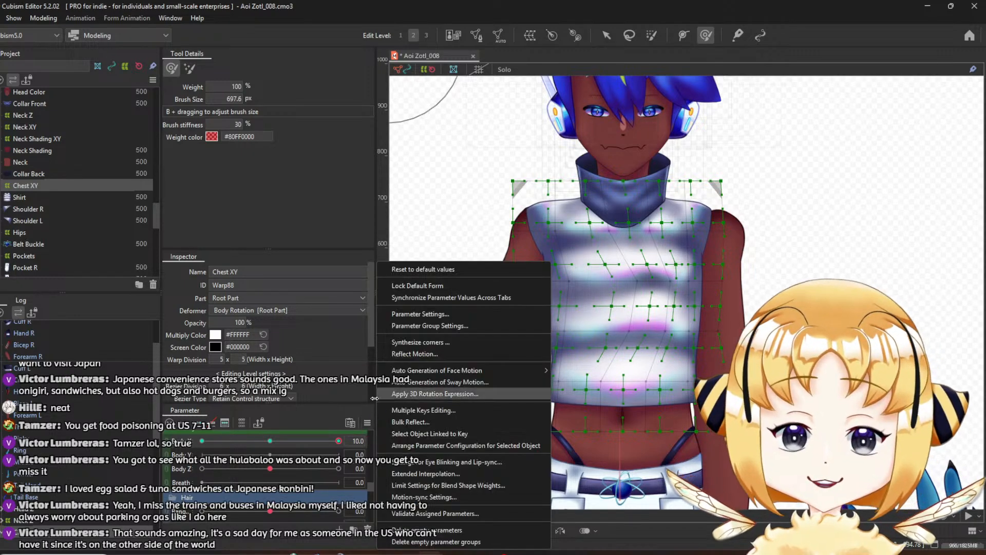
pyautogui.click(414, 354)
pyautogui.click(451, 383)
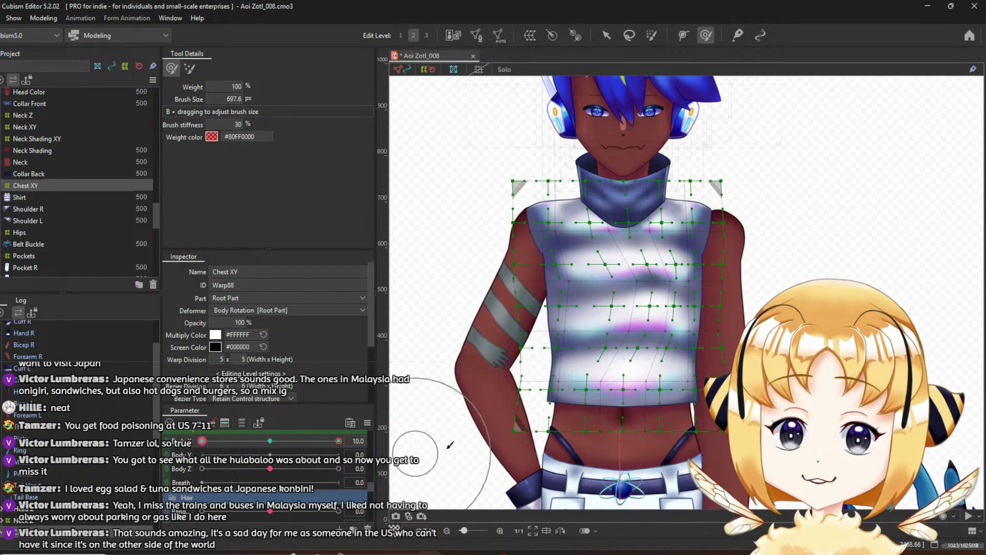
pyautogui.click(202, 441)
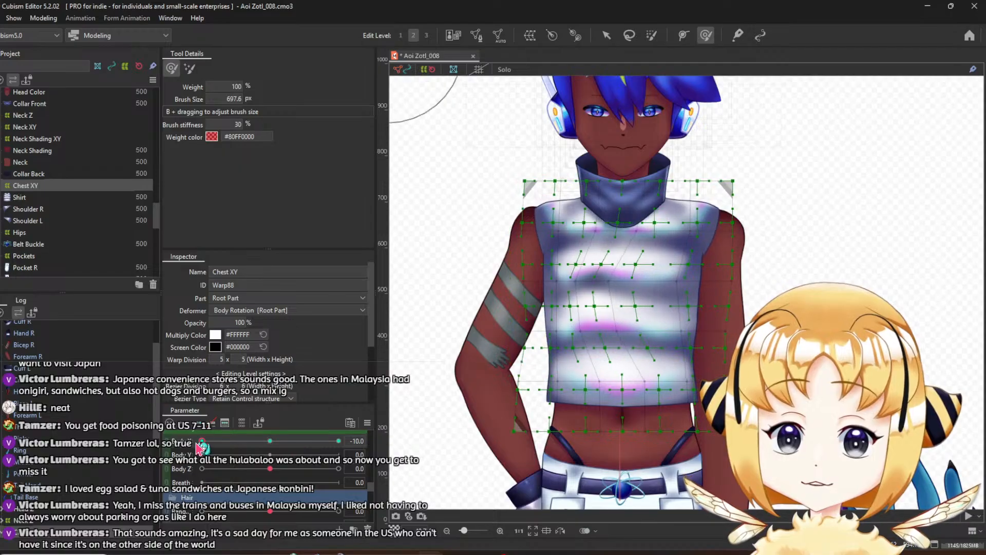
pyautogui.click(339, 441)
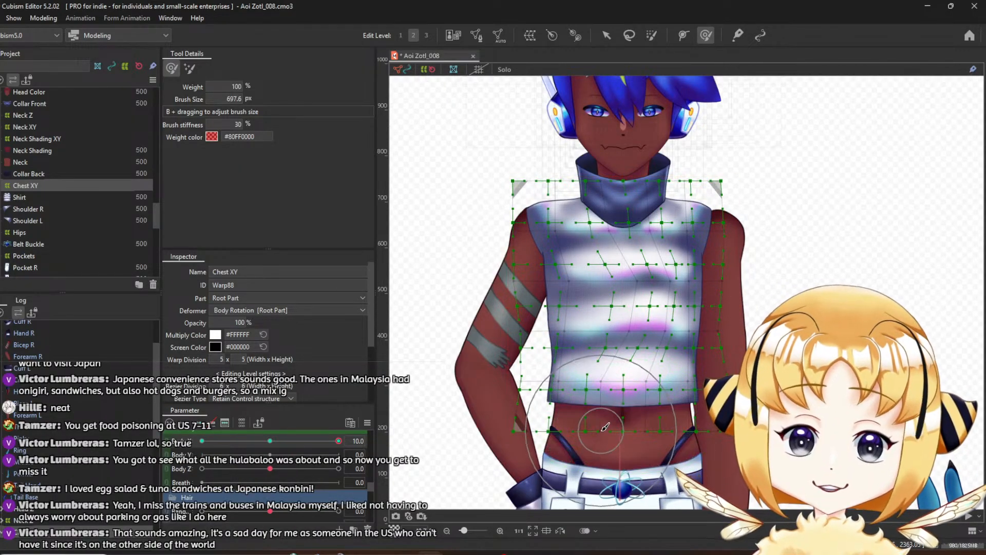
# Shift the centre of the shirt's hem toward its right edge with the deform brush at Body X 10 and compare with Body X 0
pyautogui.moveTo(601, 415); pyautogui.dragTo(618, 410)
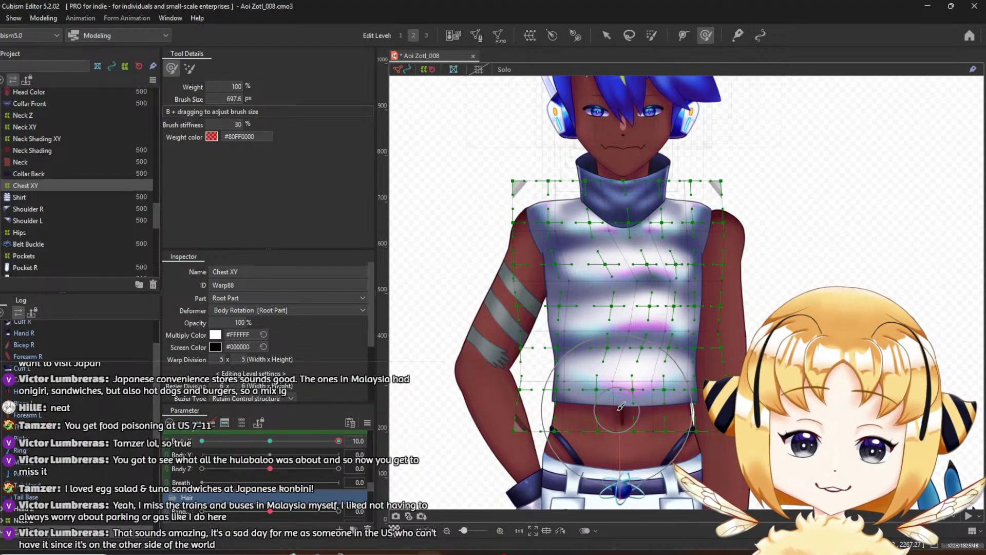
pyautogui.click(277, 442)
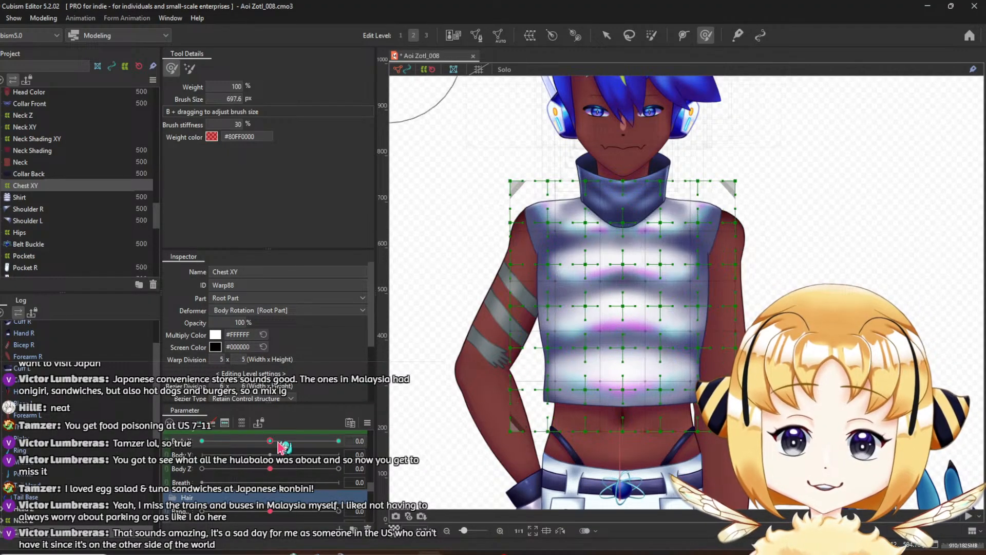
pyautogui.click(338, 441)
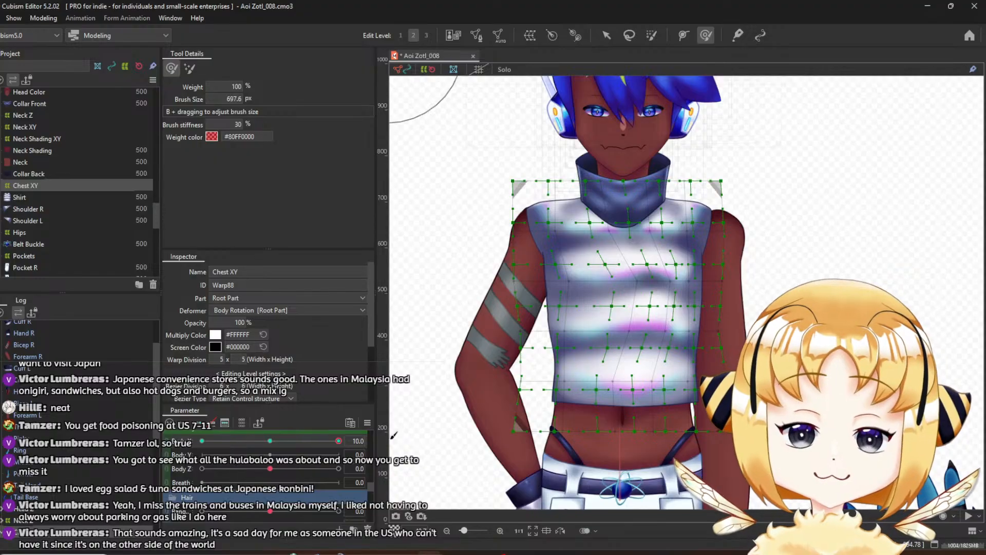
# Mirror the adjusted chest deformation with Reflect Motion on Body X and compare the poses at -10, 0 and 10
pyautogui.click(367, 422)
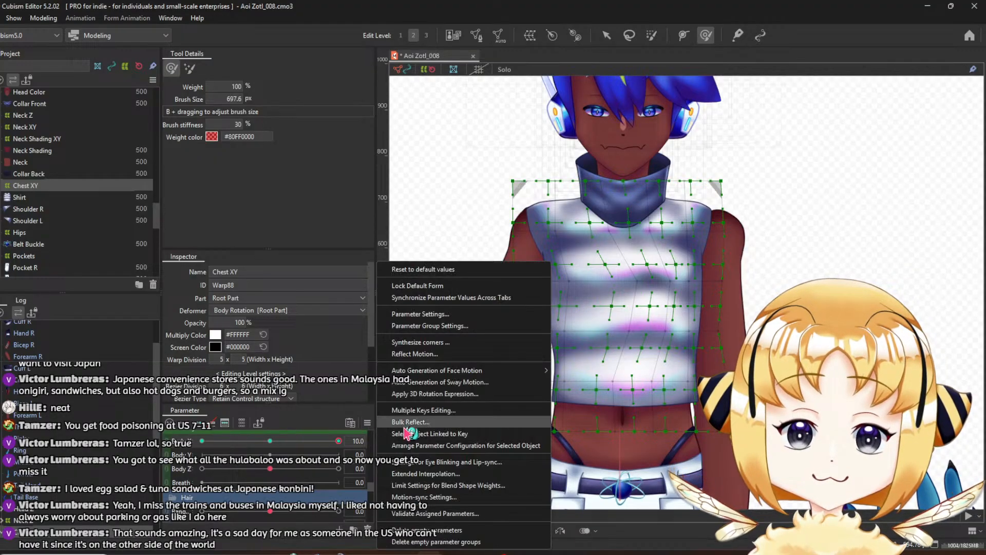
pyautogui.click(450, 354)
pyautogui.click(457, 380)
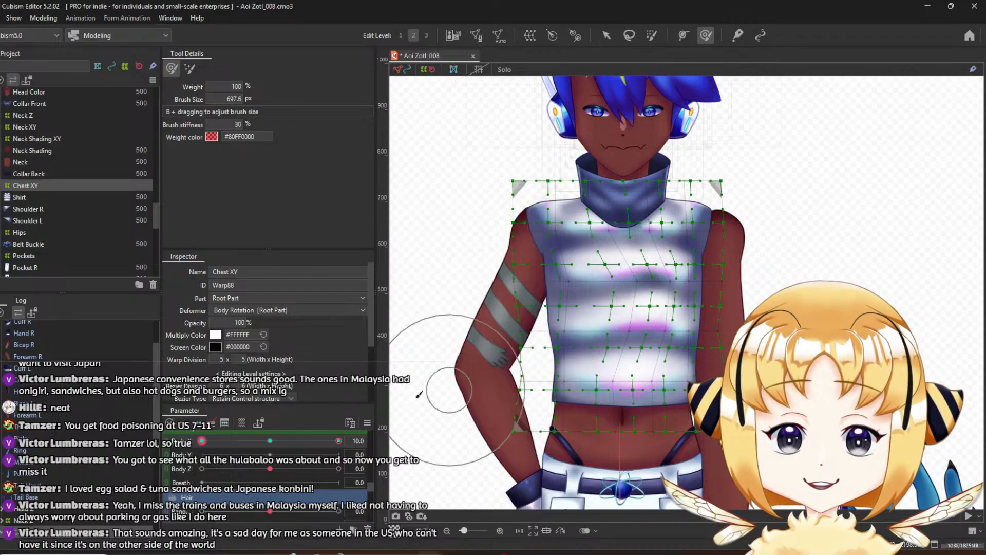
pyautogui.moveTo(337, 441); pyautogui.dragTo(176, 448)
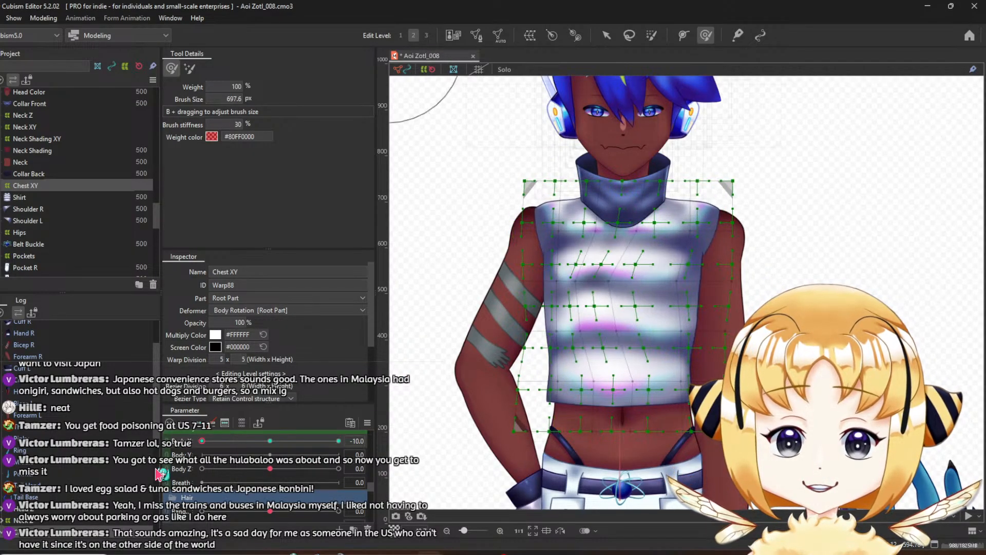
pyautogui.moveTo(158, 474); pyautogui.dragTo(362, 469)
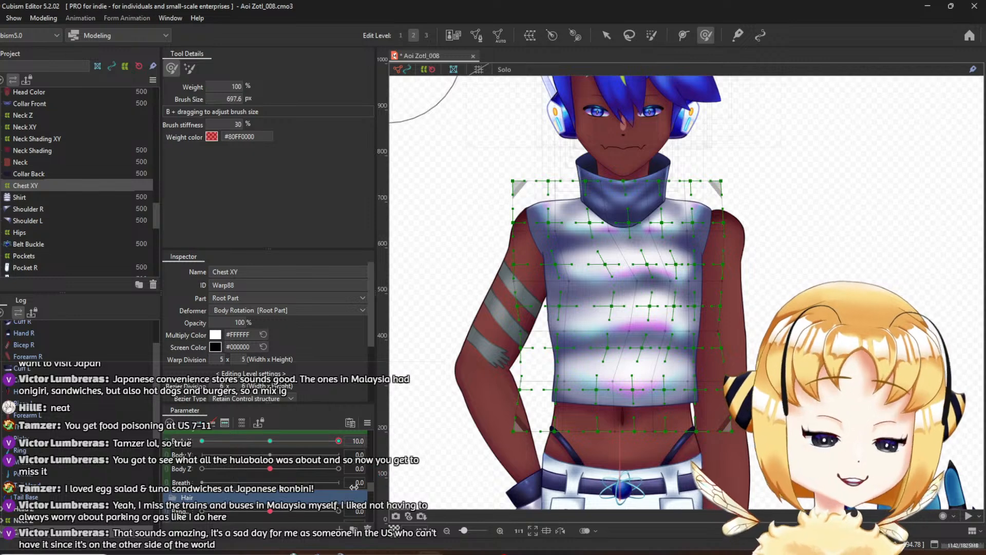
pyautogui.click(278, 441)
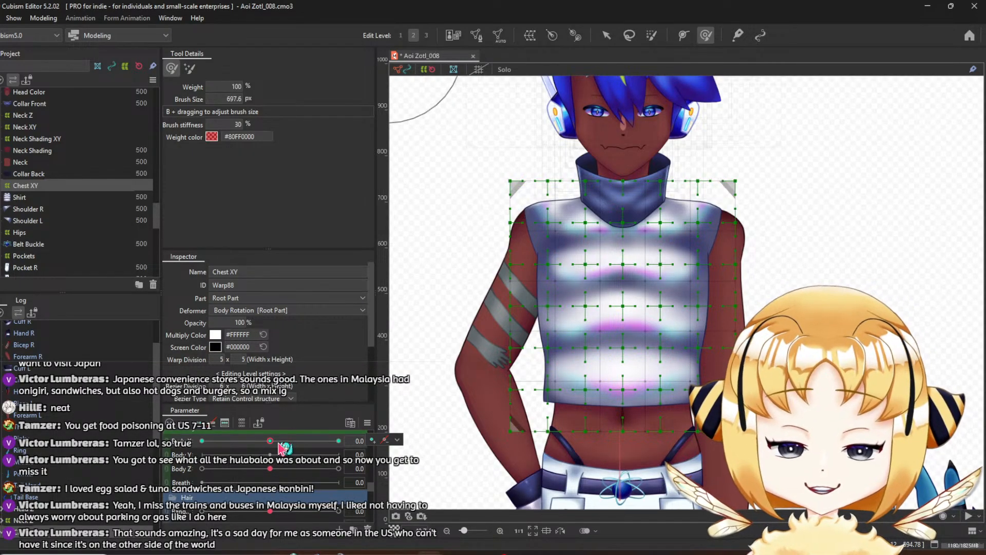
pyautogui.moveTo(270, 441); pyautogui.dragTo(191, 452)
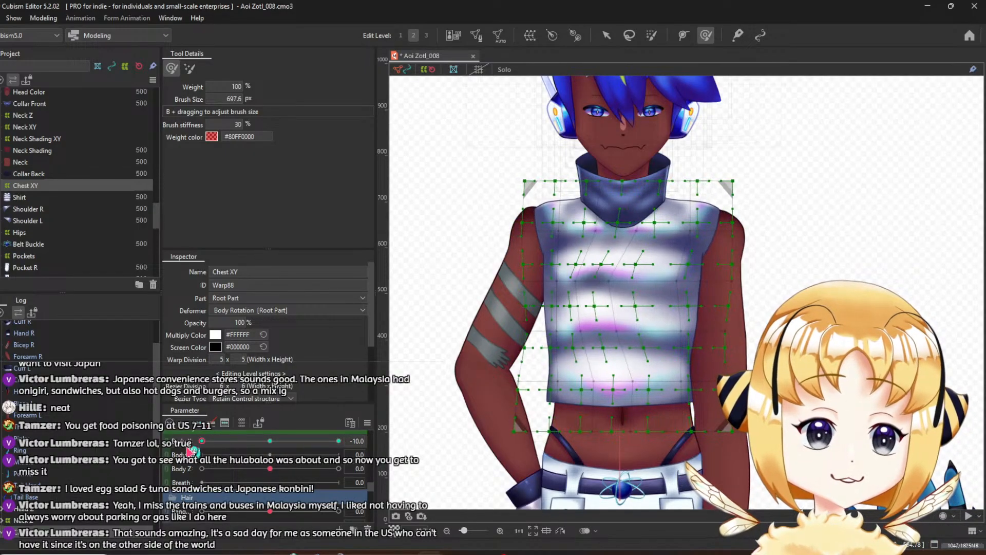
pyautogui.click(338, 442)
pyautogui.click(384, 440)
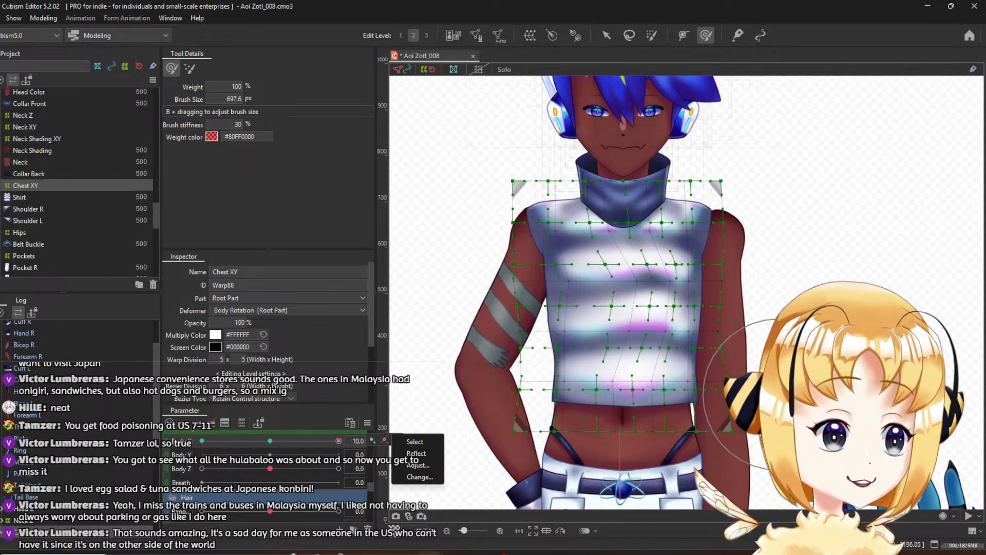
# Pull the shirt's right-hand edge slightly inward and shift the upper chest toward it with the deform brush at Body X 10
pyautogui.moveTo(756, 379); pyautogui.dragTo(753, 377)
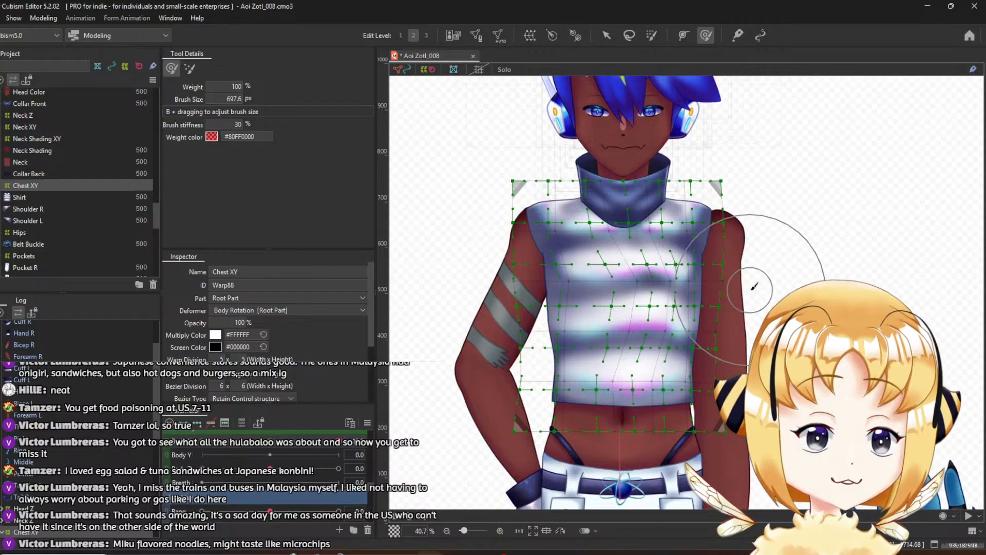
pyautogui.moveTo(750, 287); pyautogui.dragTo(744, 289)
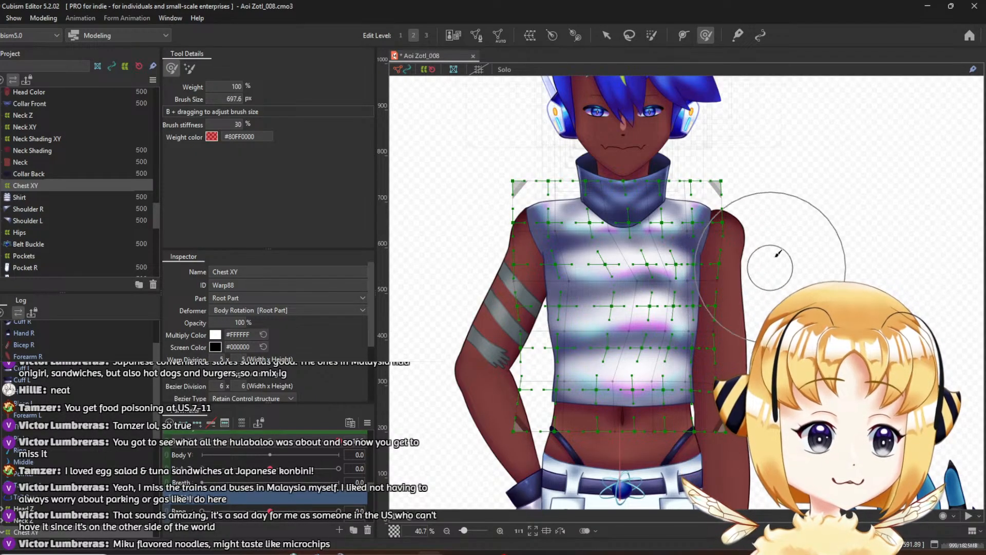
pyautogui.moveTo(753, 194); pyautogui.dragTo(747, 194)
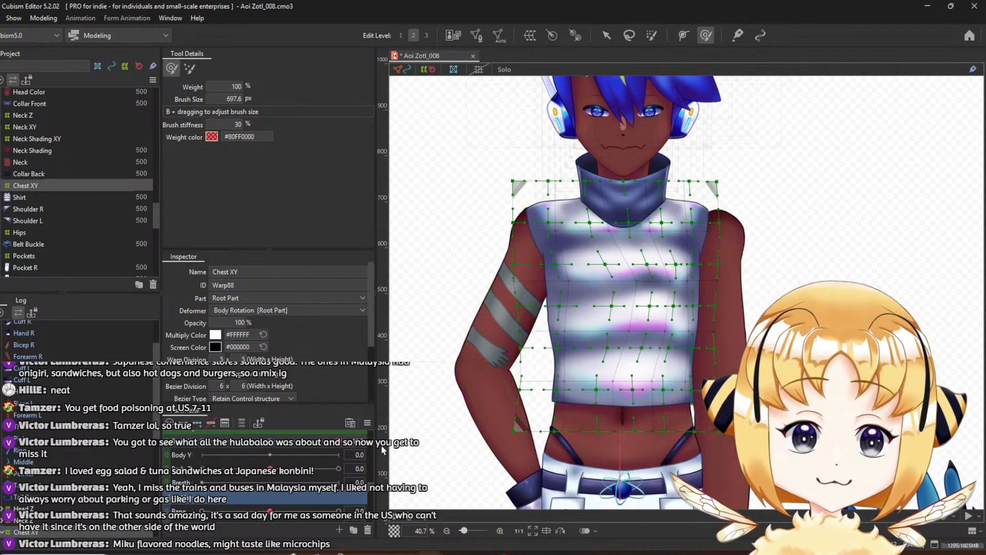
pyautogui.moveTo(590, 221); pyautogui.dragTo(625, 208)
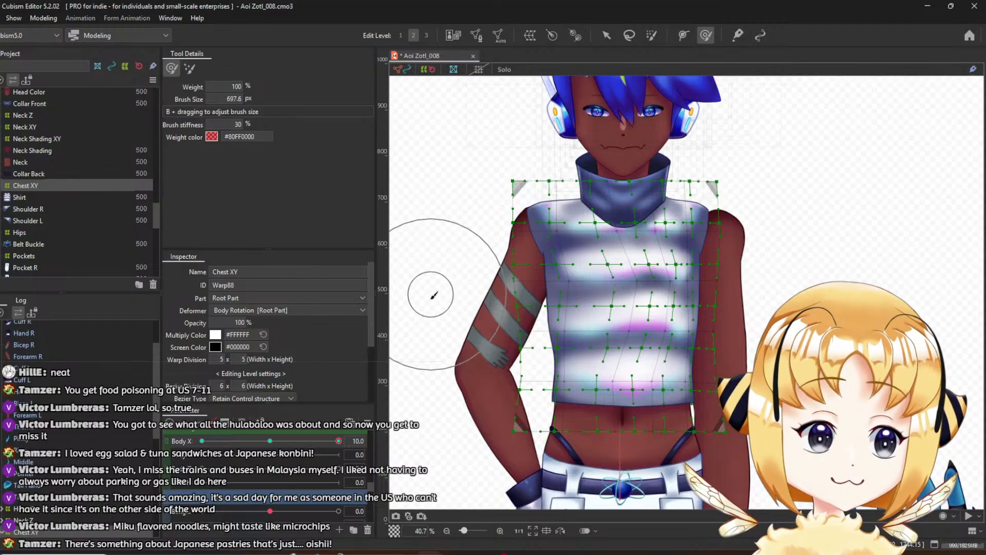
# Reflect the refined Chest XY motion to the opposite Body X side and check the turn through its full range, ending at 0
pyautogui.click(373, 422)
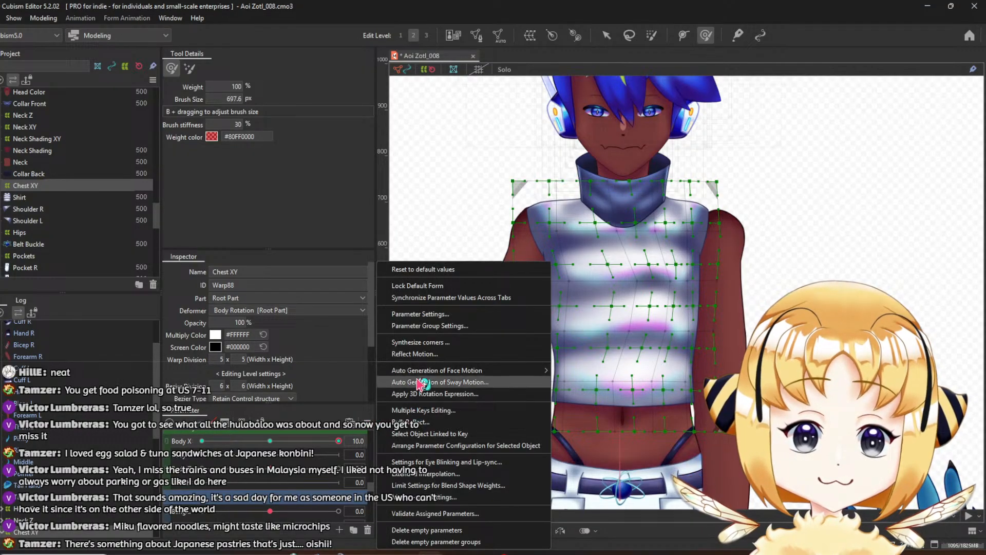
pyautogui.click(502, 342)
pyautogui.click(453, 384)
pyautogui.moveTo(338, 441); pyautogui.dragTo(277, 448)
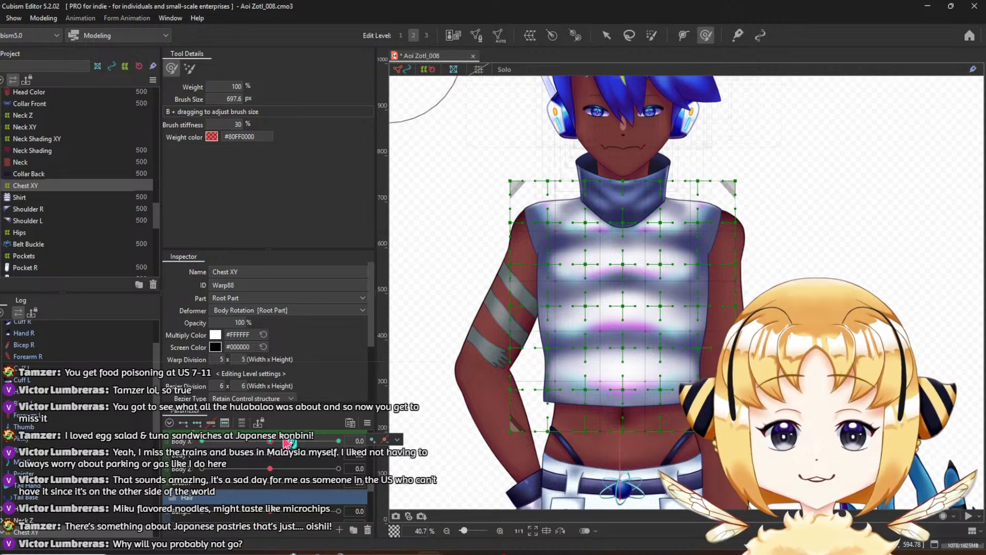
pyautogui.scroll(-2, 489, 390)
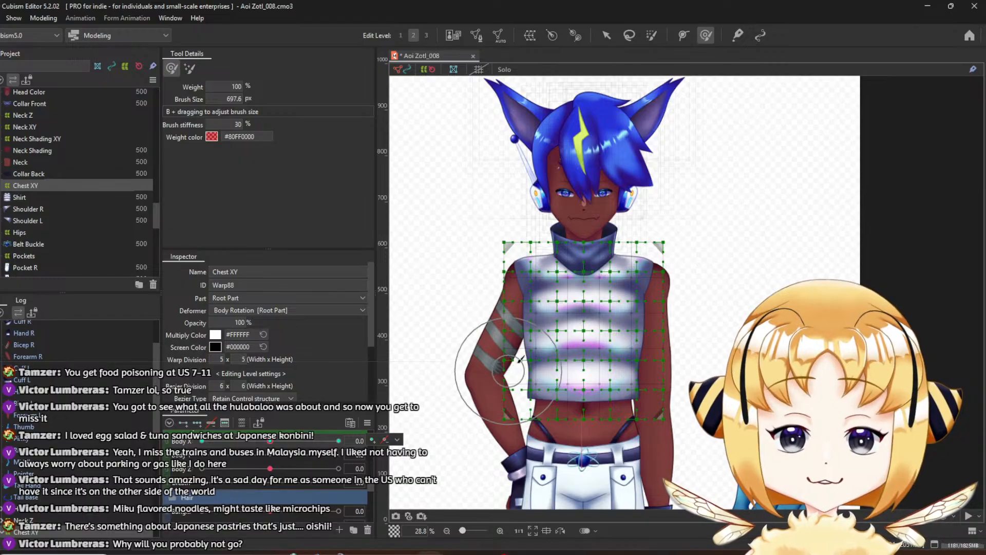
pyautogui.moveTo(283, 443); pyautogui.dragTo(436, 443)
pyautogui.moveTo(322, 464); pyautogui.dragTo(151, 468)
pyautogui.click(271, 442)
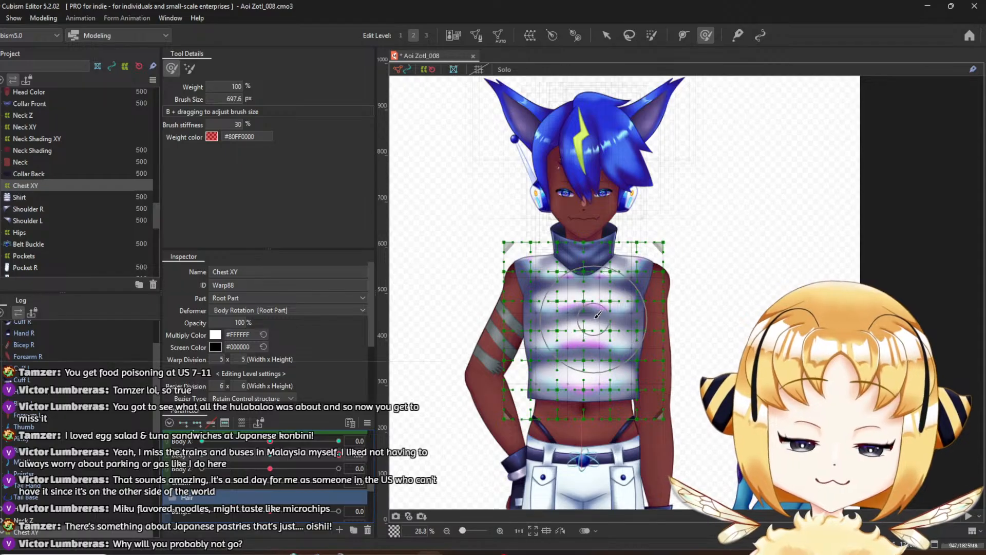
# Arch the middle of the shirt upward at Body Y 10 with a 784.4 px deform brush and compare with Body Y 0
pyautogui.moveTo(580, 315); pyautogui.dragTo(590, 322)
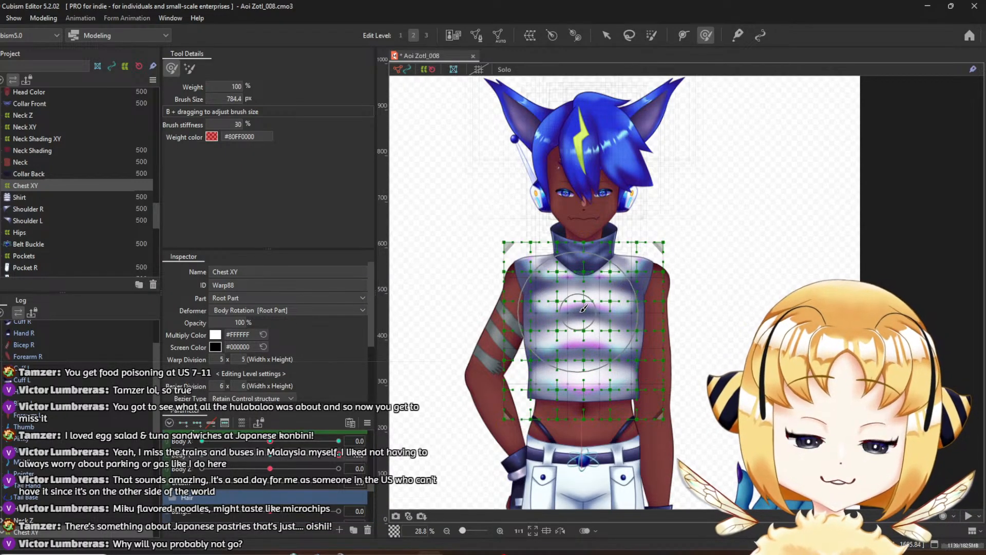
pyautogui.moveTo(584, 323)
pyautogui.mouseDown()
pyautogui.moveTo(584, 314)
pyautogui.moveTo(581, 324)
pyautogui.moveTo(534, 334)
pyautogui.mouseUp()
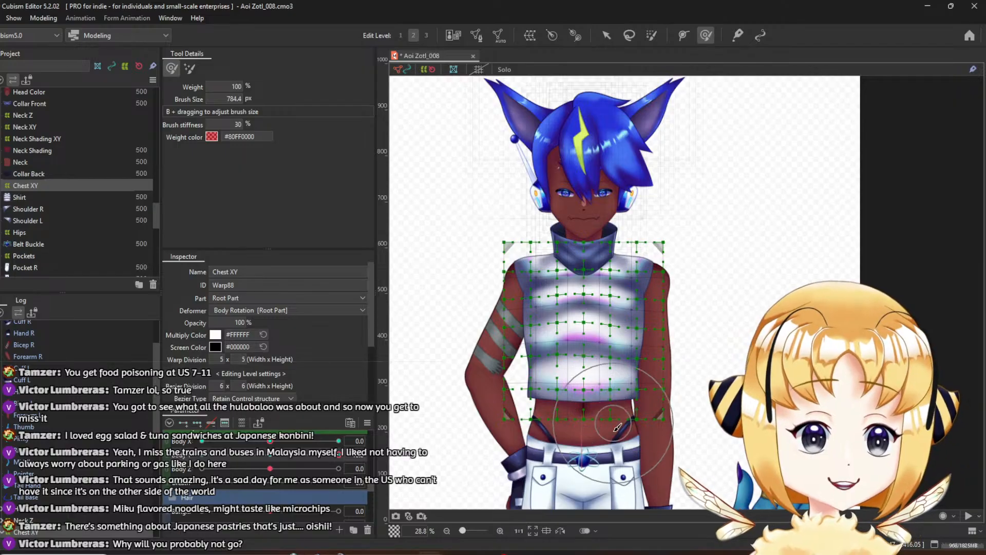
pyautogui.scroll(3, 632, 348)
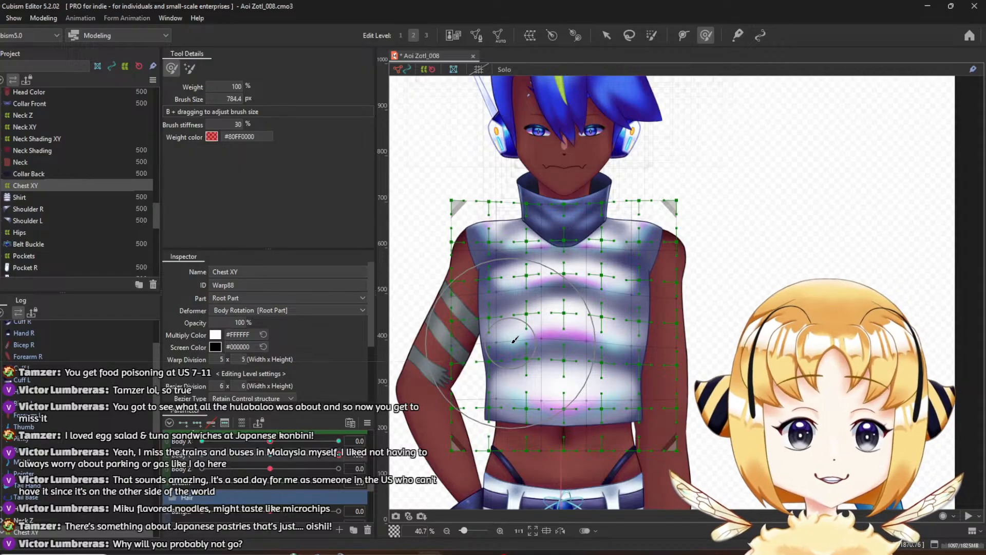
pyautogui.click(270, 455)
pyautogui.moveTo(270, 455); pyautogui.dragTo(338, 455)
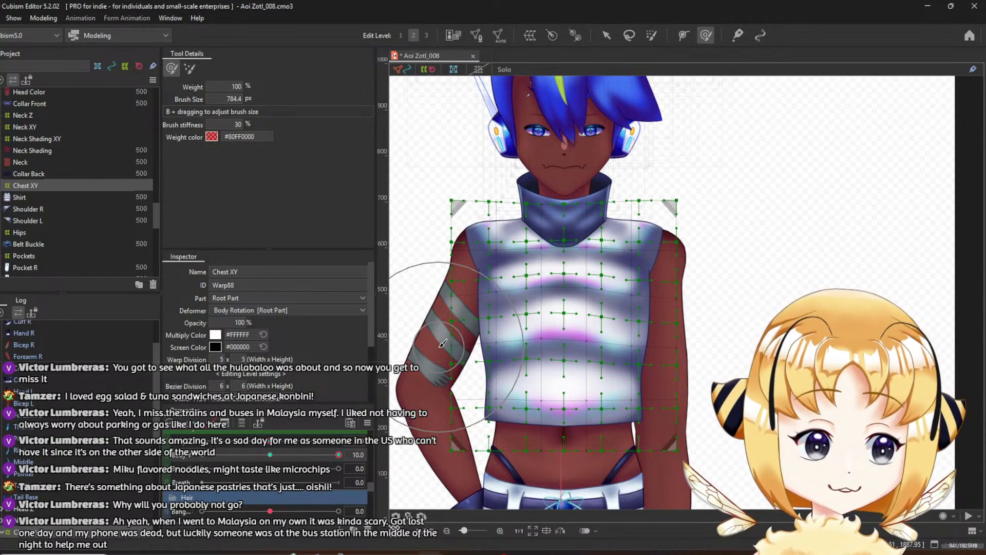
pyautogui.moveTo(437, 348); pyautogui.dragTo(480, 349)
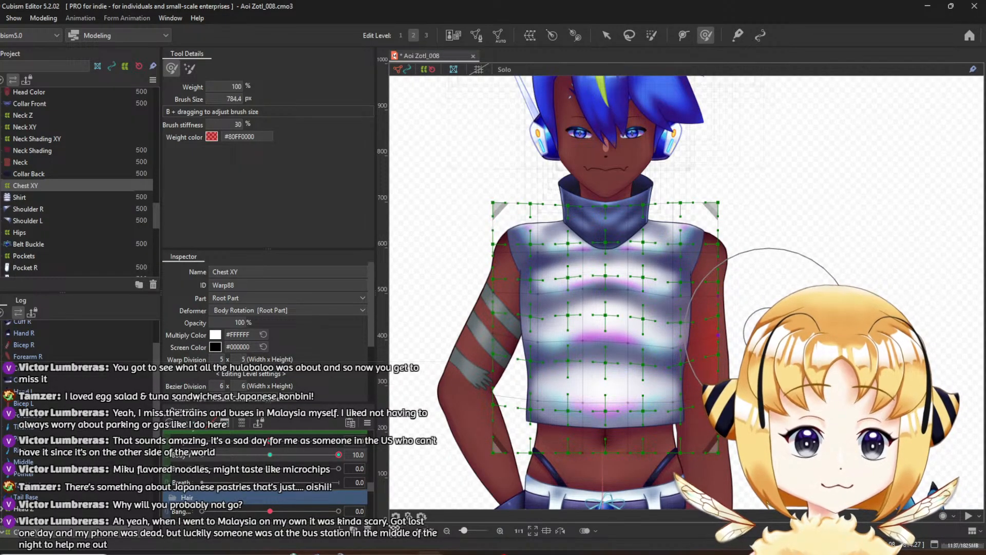
pyautogui.moveTo(759, 344); pyautogui.dragTo(759, 323)
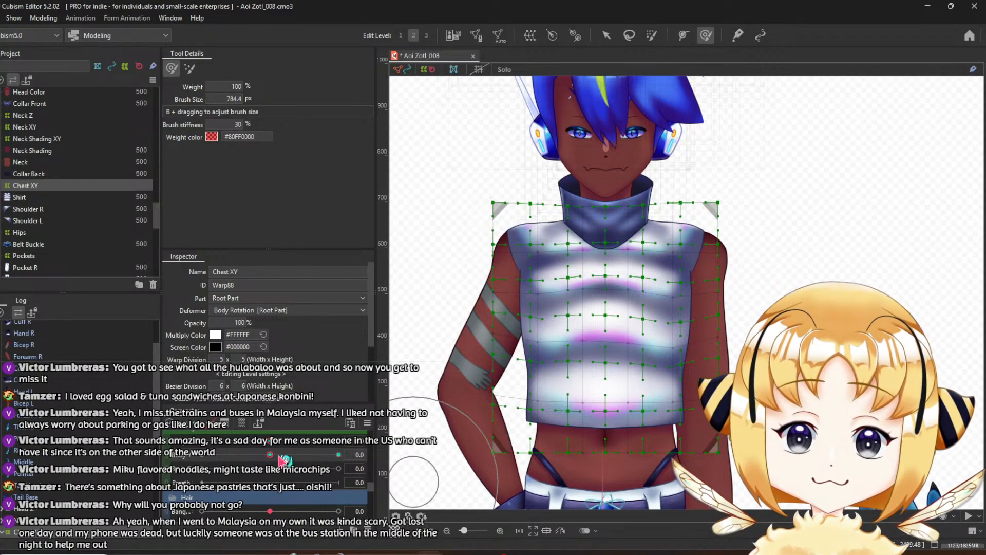
pyautogui.moveTo(274, 456); pyautogui.dragTo(400, 465)
pyautogui.moveTo(338, 455); pyautogui.dragTo(464, 486)
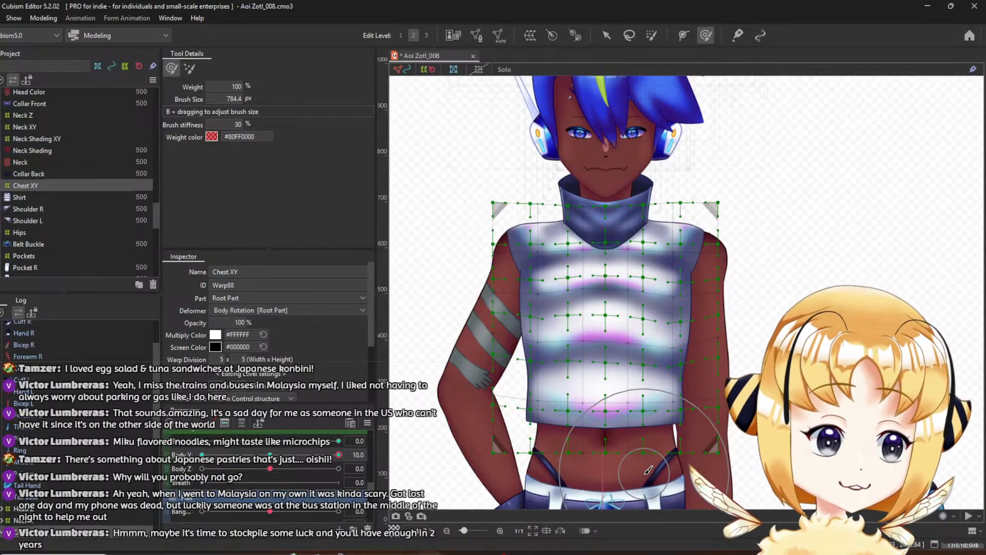
# Raise the shirt's hem across its width at Body Y 10 with the deform brush
pyautogui.moveTo(644, 473); pyautogui.dragTo(643, 427)
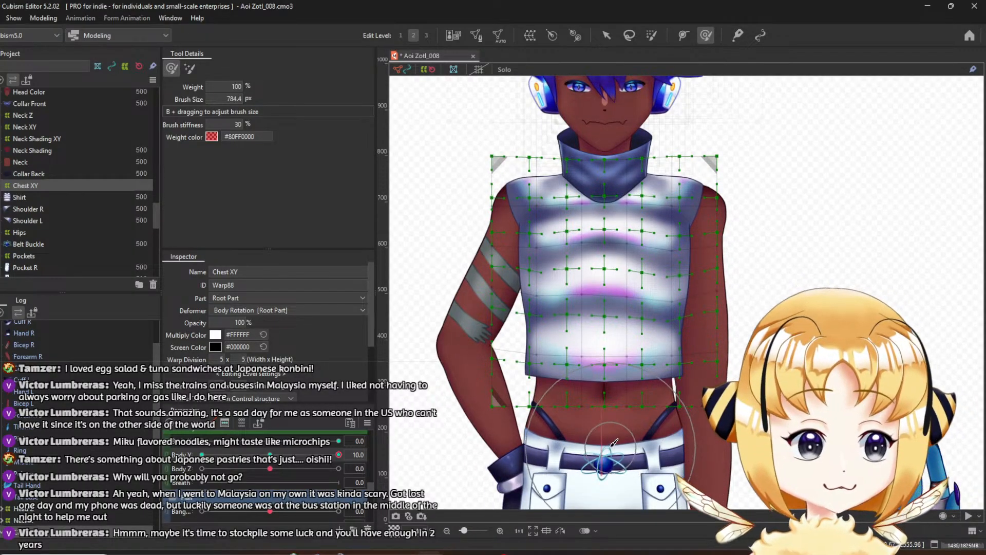
pyautogui.moveTo(612, 409)
pyautogui.mouseDown()
pyautogui.moveTo(517, 362)
pyautogui.moveTo(532, 400)
pyautogui.mouseUp()
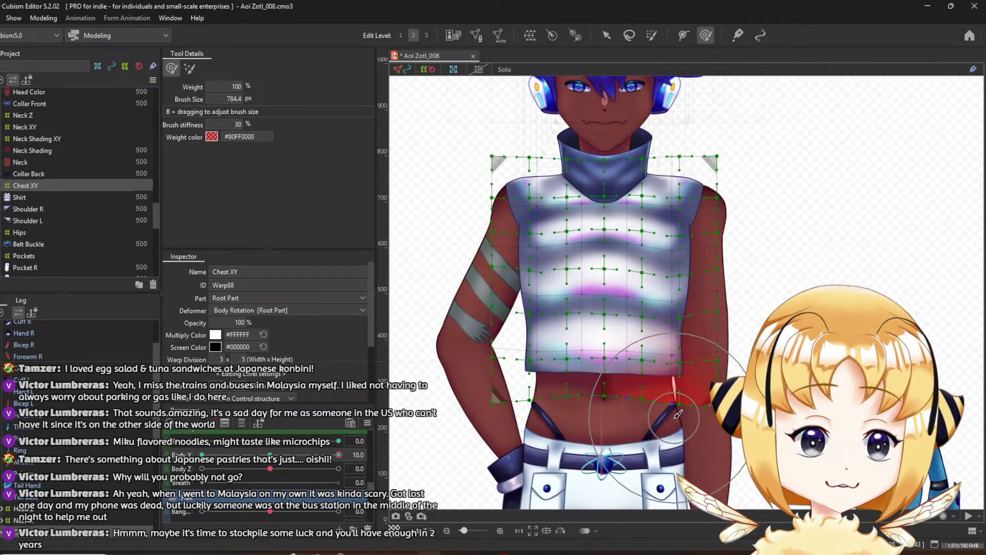
pyautogui.moveTo(674, 416); pyautogui.dragTo(674, 411)
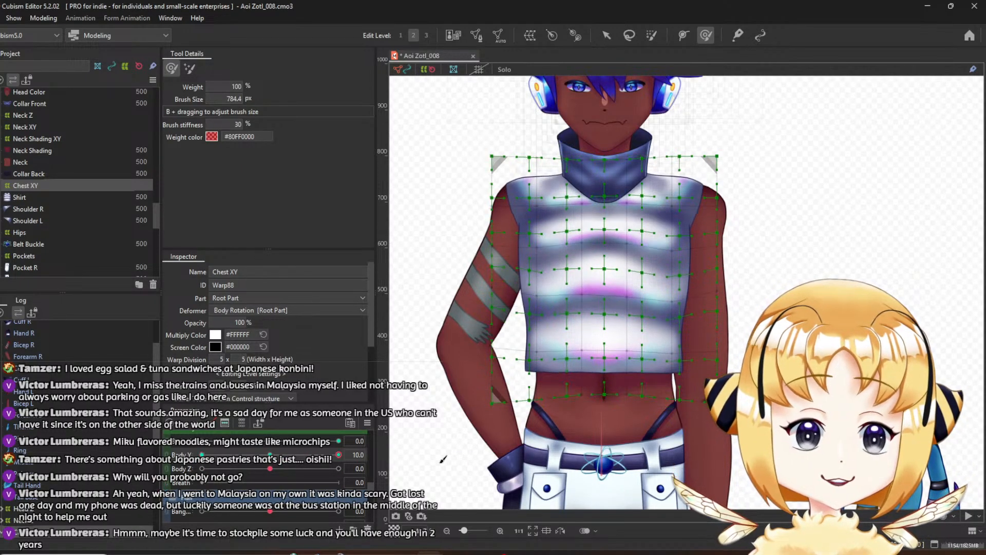
# Refine both sides of the shirt's middle with small deform brush strokes at Body Y 10, checking the motion along Body Y
pyautogui.moveTo(656, 236); pyautogui.dragTo(662, 294)
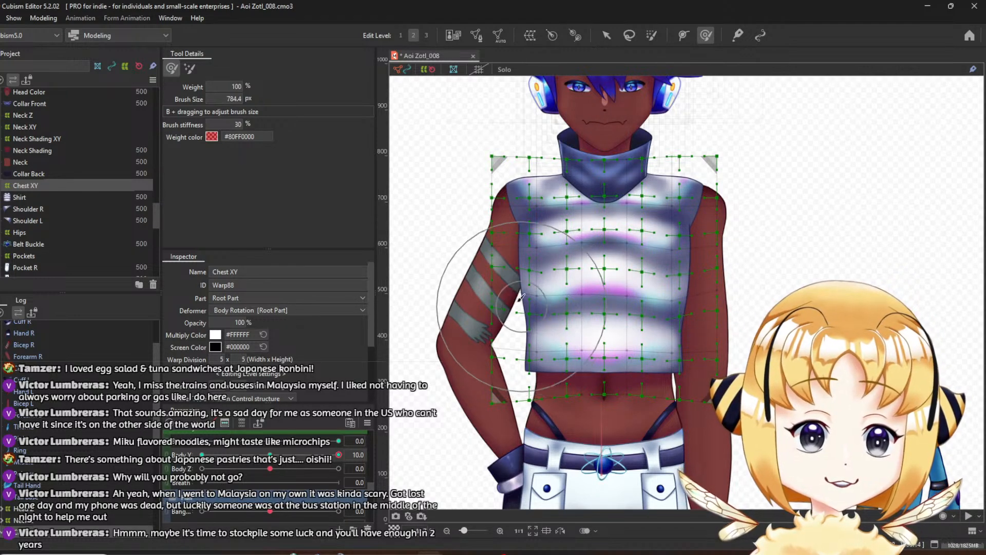
pyautogui.moveTo(515, 288); pyautogui.dragTo(513, 288)
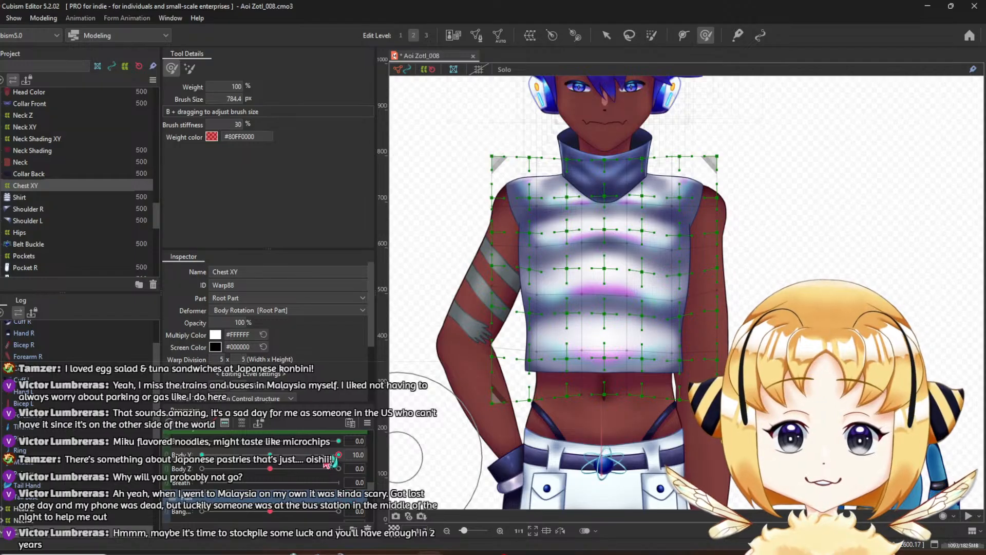
pyautogui.moveTo(337, 455)
pyautogui.mouseDown()
pyautogui.moveTo(234, 475)
pyautogui.moveTo(427, 457)
pyautogui.mouseUp()
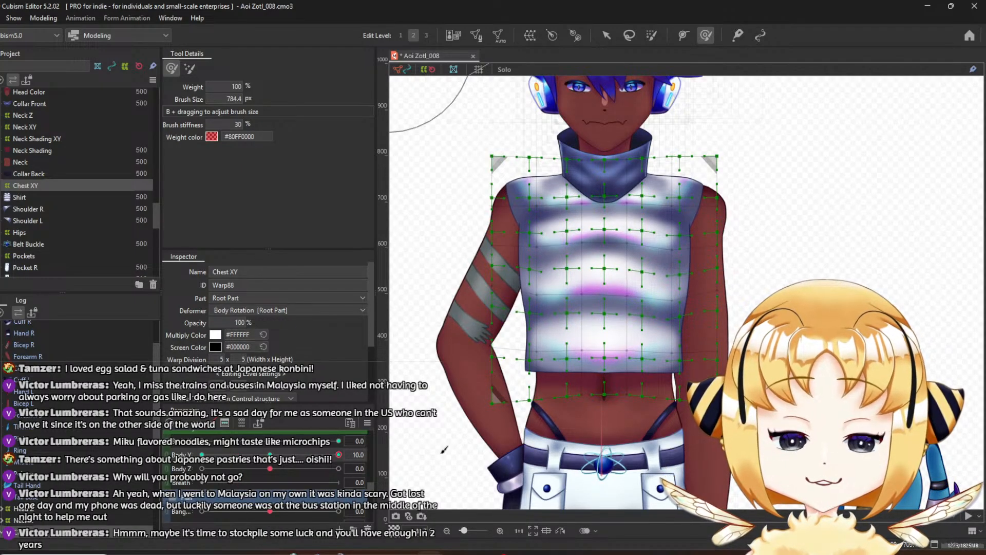
pyautogui.moveTo(659, 269); pyautogui.dragTo(662, 274)
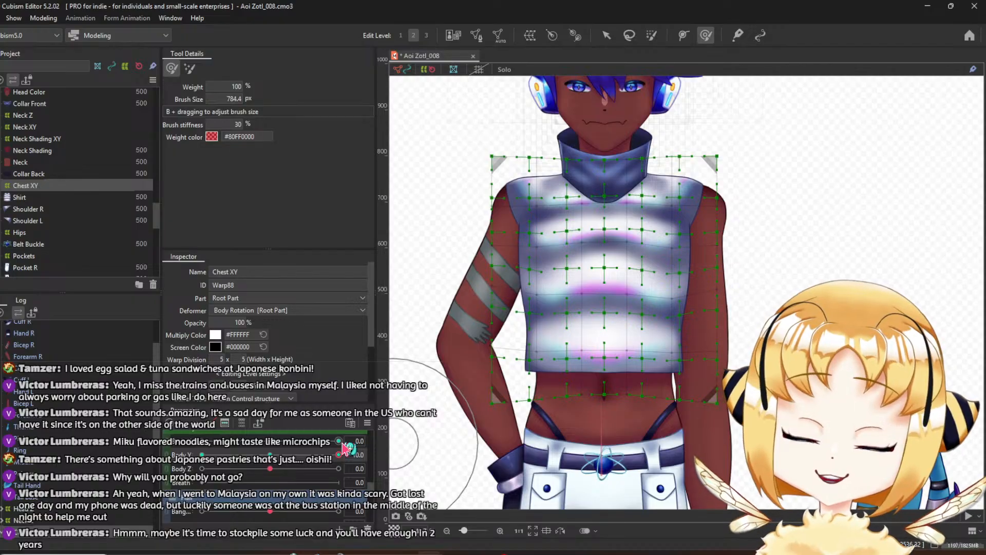
# Set Body Y to -10 and curve the middle of the shirt and its hem downward with the deform brush
pyautogui.moveTo(337, 461); pyautogui.dragTo(249, 477)
pyautogui.moveTo(181, 483); pyautogui.dragTo(142, 521)
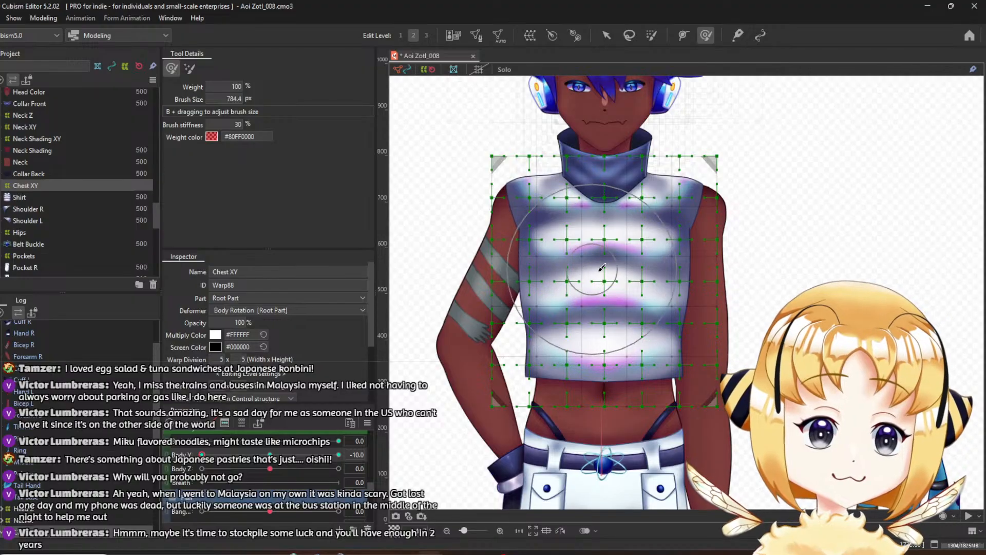
pyautogui.moveTo(600, 272); pyautogui.dragTo(600, 282)
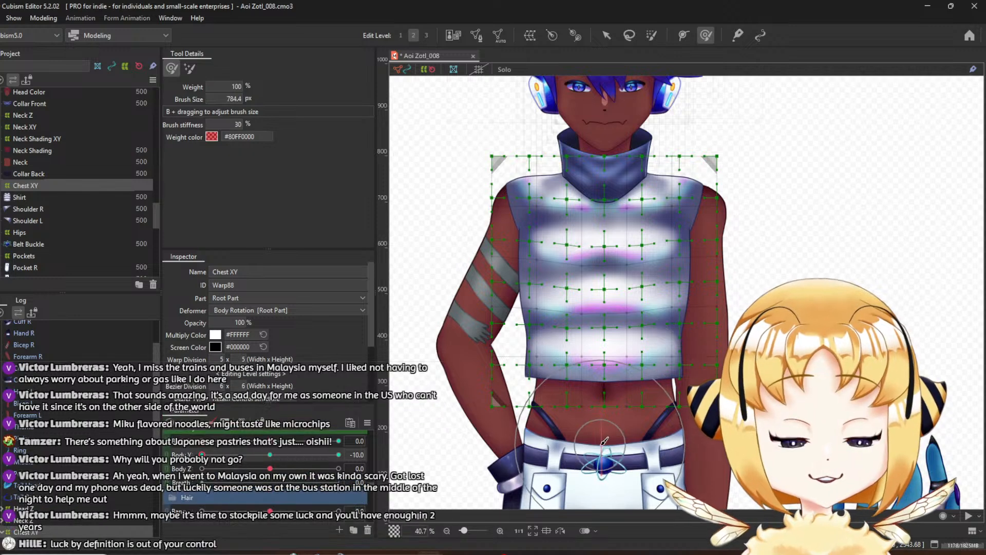
pyautogui.moveTo(596, 427); pyautogui.dragTo(602, 441)
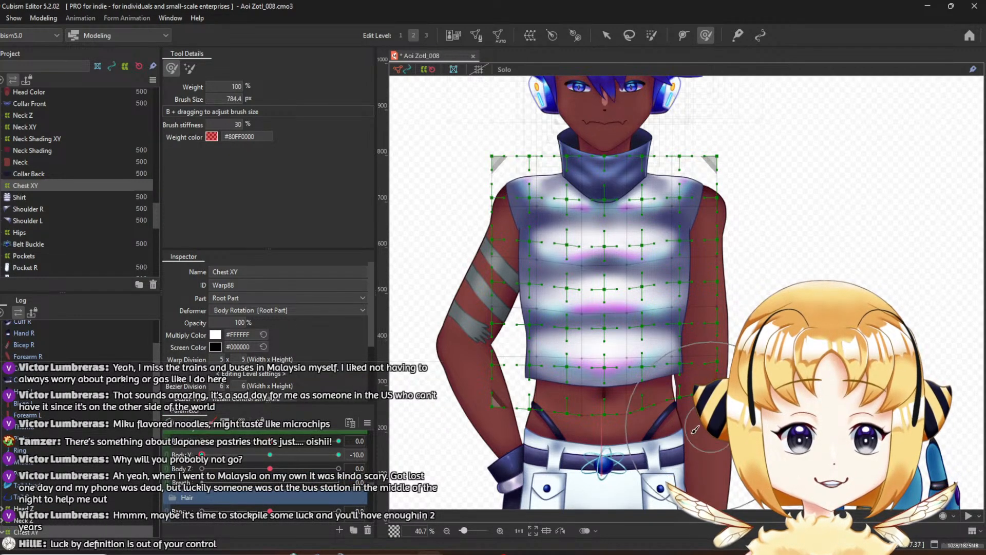
# Refine the shirt's hem and lower the middle of the chest at Body Y -10 with the deform brush, checking the motion along Body Y
pyautogui.moveTo(488, 411); pyautogui.dragTo(490, 409)
pyautogui.moveTo(610, 406); pyautogui.dragTo(614, 403)
pyautogui.moveTo(607, 289); pyautogui.dragTo(607, 296)
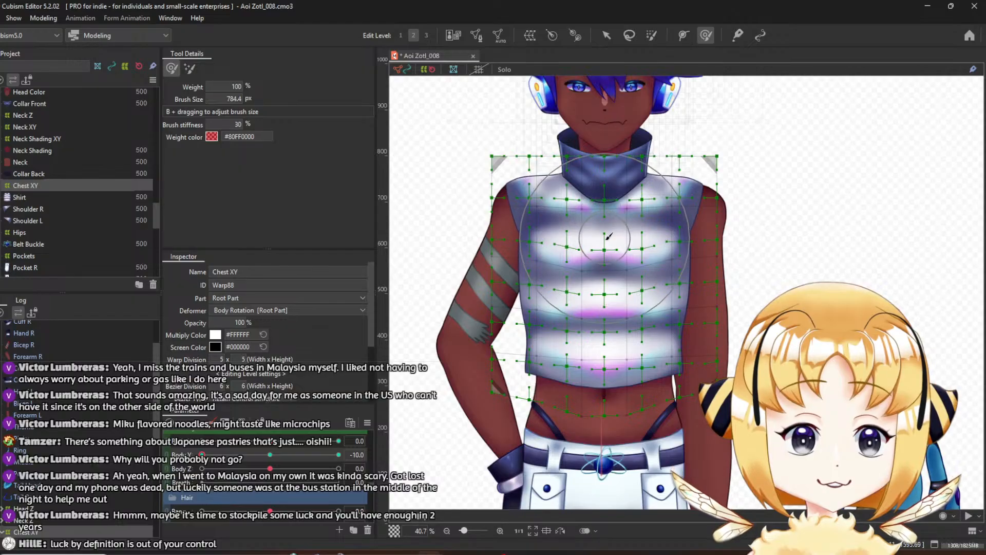
pyautogui.moveTo(608, 236); pyautogui.dragTo(606, 248)
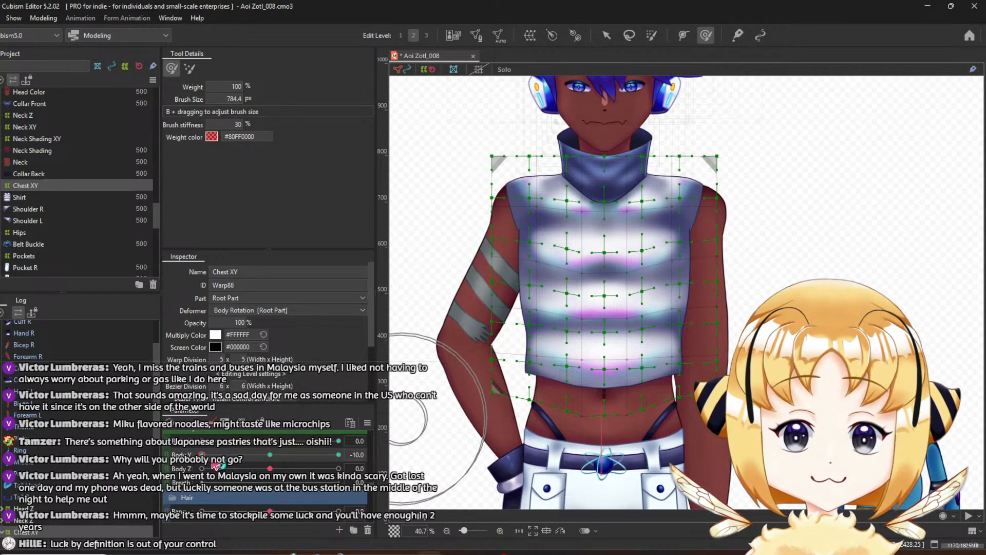
pyautogui.moveTo(213, 455); pyautogui.dragTo(429, 438)
pyautogui.moveTo(270, 461); pyautogui.dragTo(270, 456)
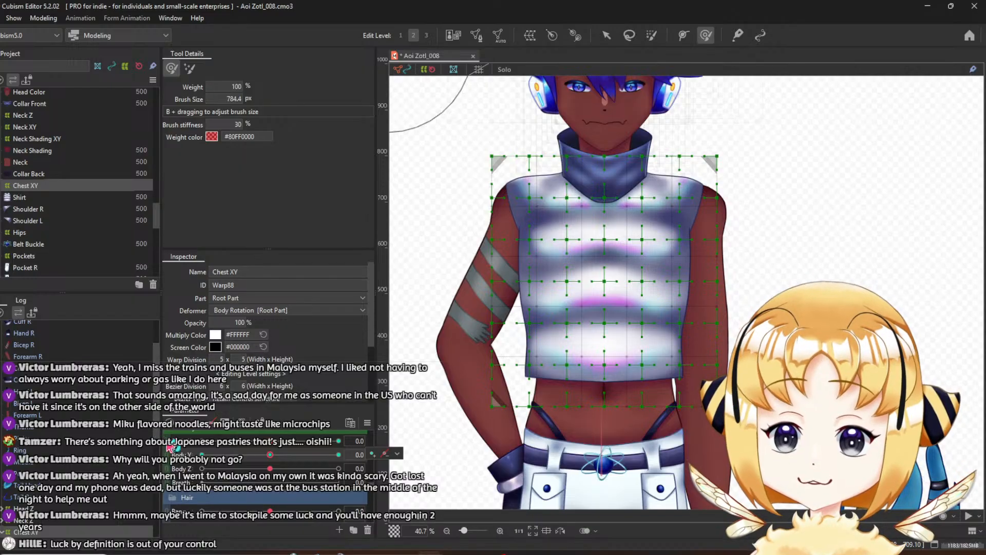
# Link Body X with Body Y and synthesize the four corner poses of the Chest XY deformer
pyautogui.click(169, 447)
pyautogui.click(363, 426)
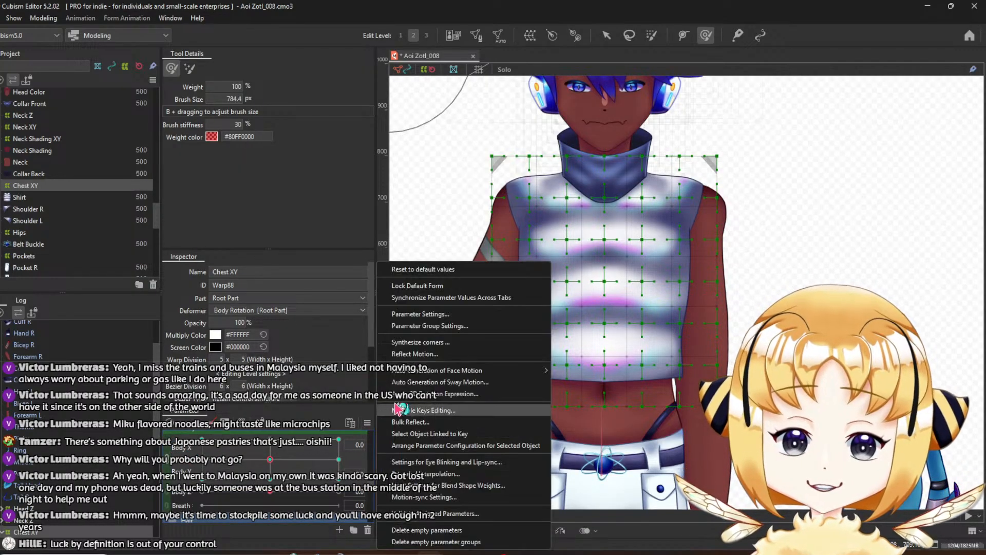
pyautogui.click(436, 347)
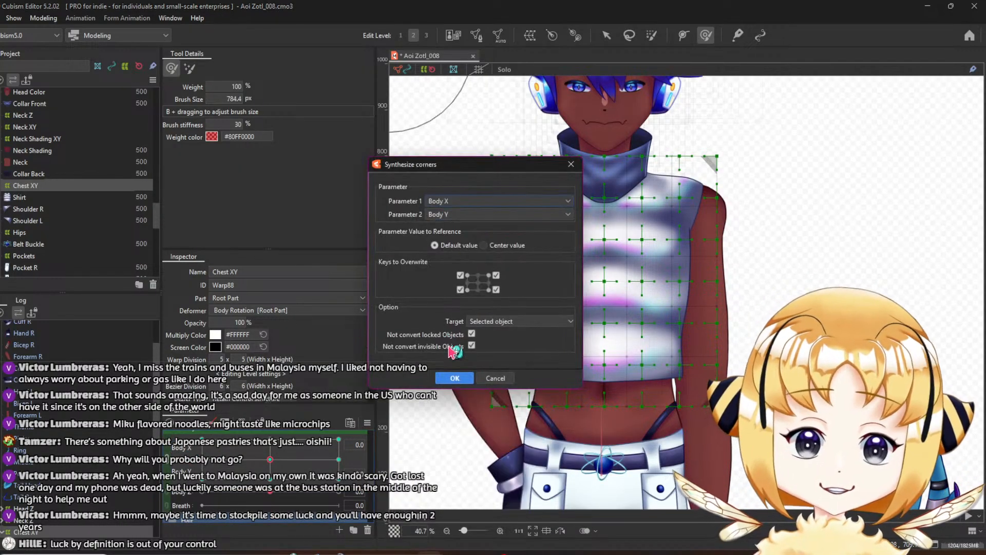
pyautogui.click(454, 379)
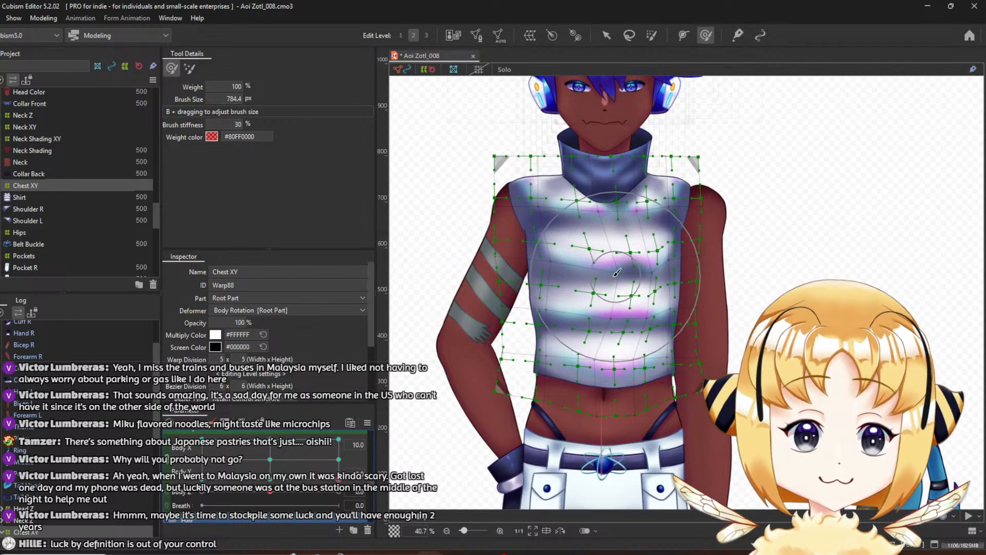
# Reshape the middle of the shirt at Body X 10, Body Y -10 with the deform brush, reducing its size to 649.4 px
pyautogui.moveTo(609, 276); pyautogui.dragTo(606, 279)
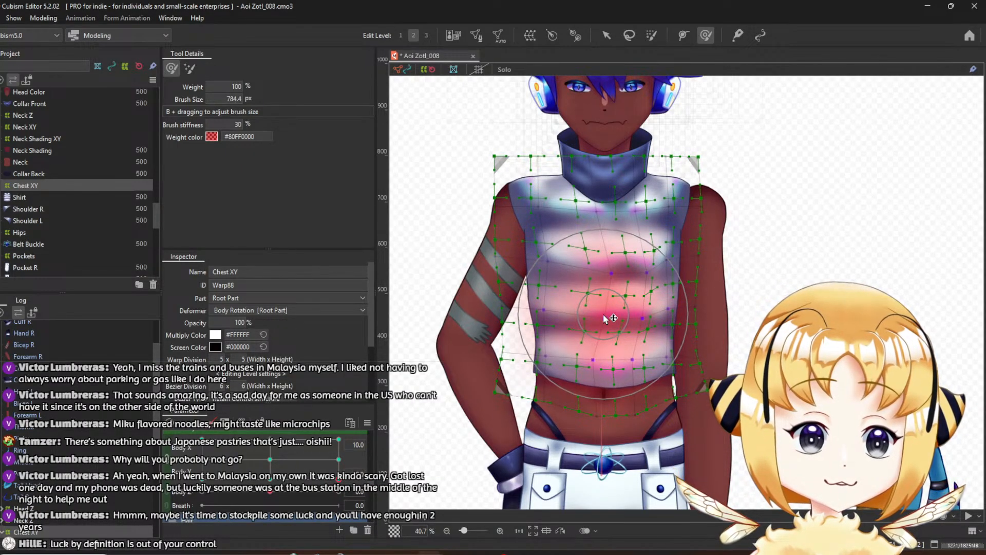
pyautogui.moveTo(603, 314); pyautogui.dragTo(605, 315)
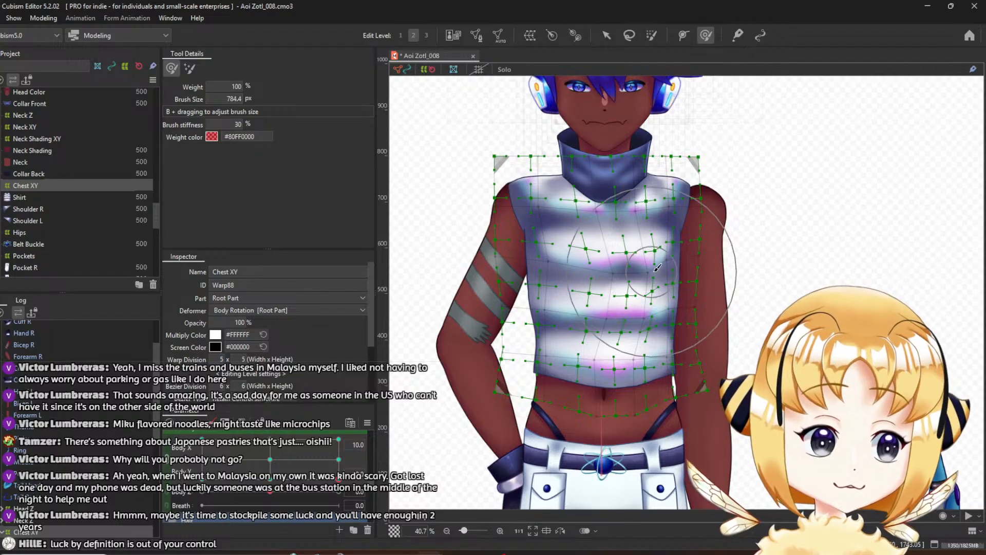
pyautogui.press('b')
pyautogui.moveTo(640, 349); pyautogui.dragTo(641, 321)
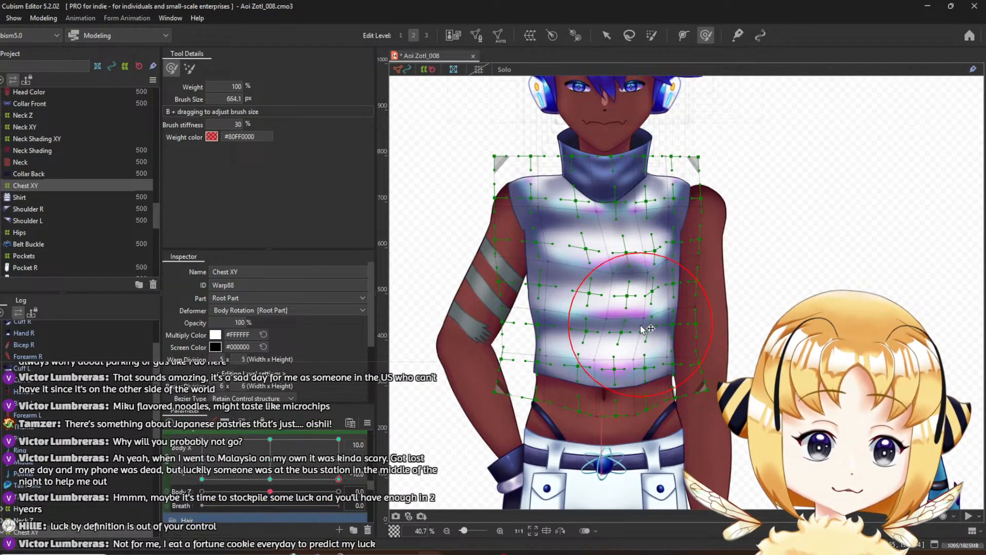
pyautogui.moveTo(612, 289); pyautogui.dragTo(607, 289)
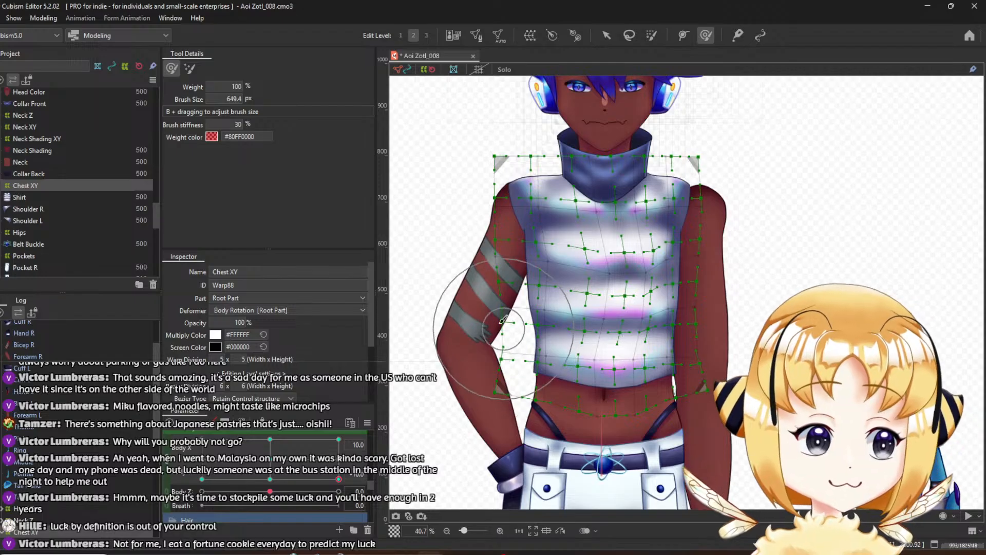
# Push the shirt's side nearest the banded arm inward and adjust its lower corner at Body X 10, Body Y -10
pyautogui.moveTo(483, 303)
pyautogui.mouseDown()
pyautogui.moveTo(496, 283)
pyautogui.moveTo(546, 291)
pyautogui.mouseUp()
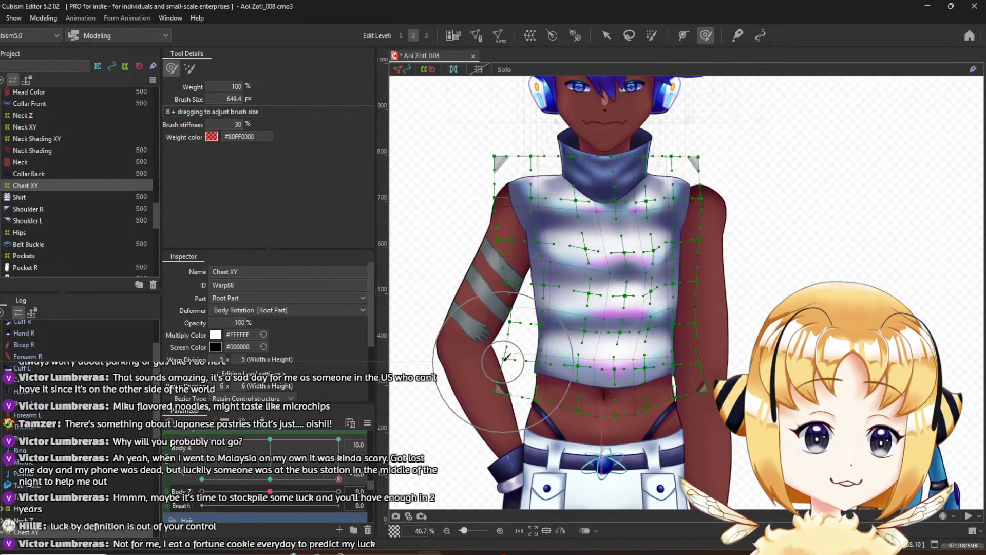
pyautogui.moveTo(506, 360); pyautogui.dragTo(552, 427)
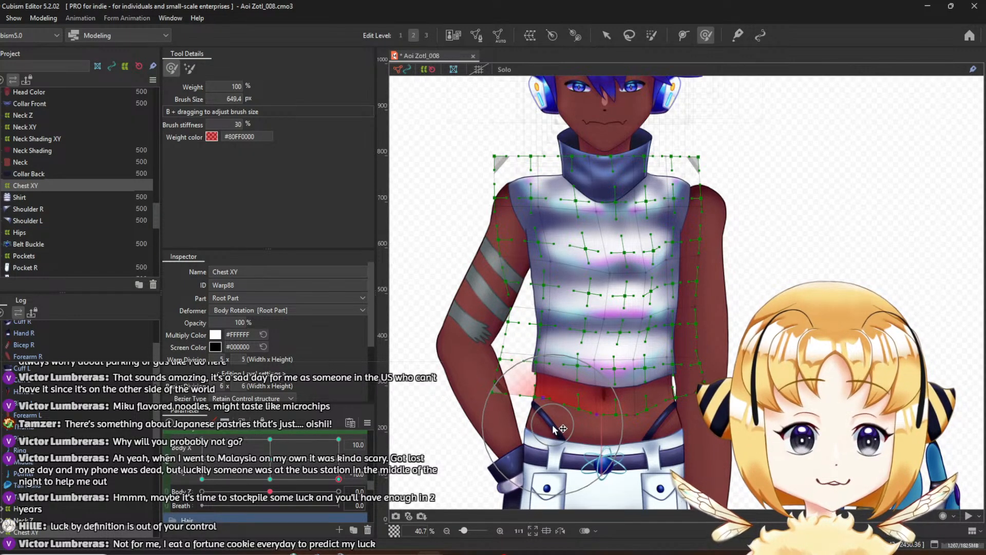
pyautogui.scroll(-2, 553, 425)
pyautogui.scroll(2, 587, 389)
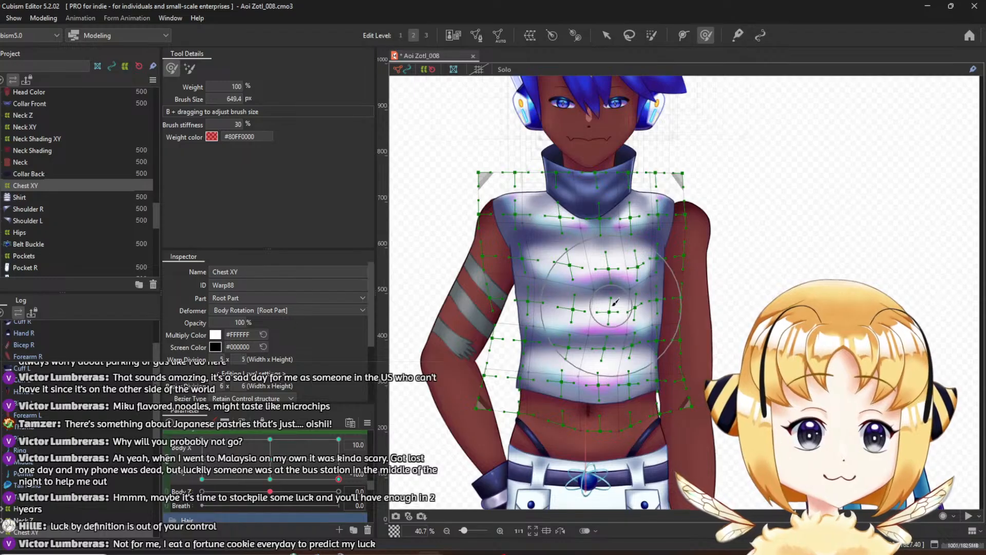
pyautogui.moveTo(688, 280); pyautogui.dragTo(658, 284)
pyautogui.scroll(-2, 650, 307)
pyautogui.scroll(2, 627, 332)
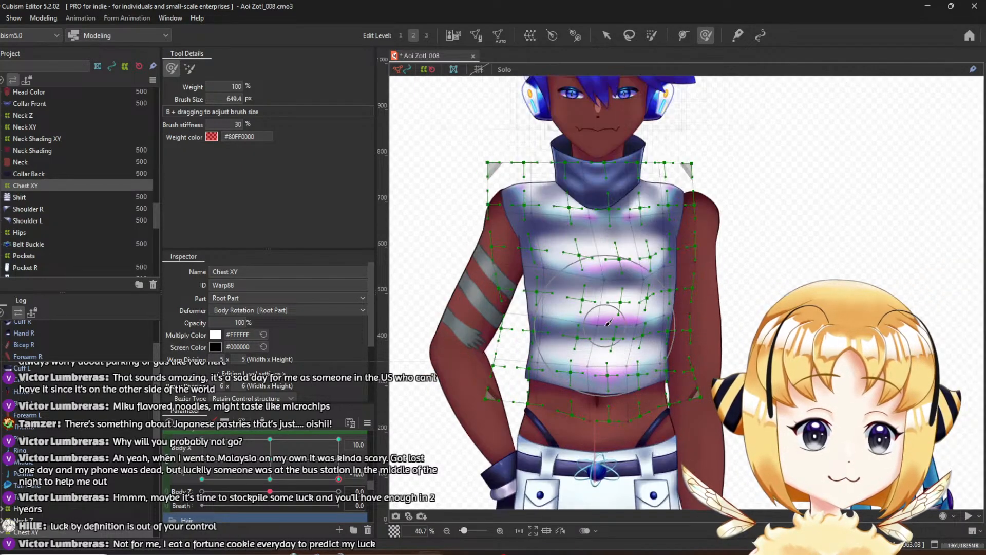
# Check the Chest XY pose along Body X at Body Y -10 and reflect its motion to the opposite side
pyautogui.moveTo(338, 479)
pyautogui.mouseDown()
pyautogui.moveTo(202, 479)
pyautogui.moveTo(339, 479)
pyautogui.mouseUp()
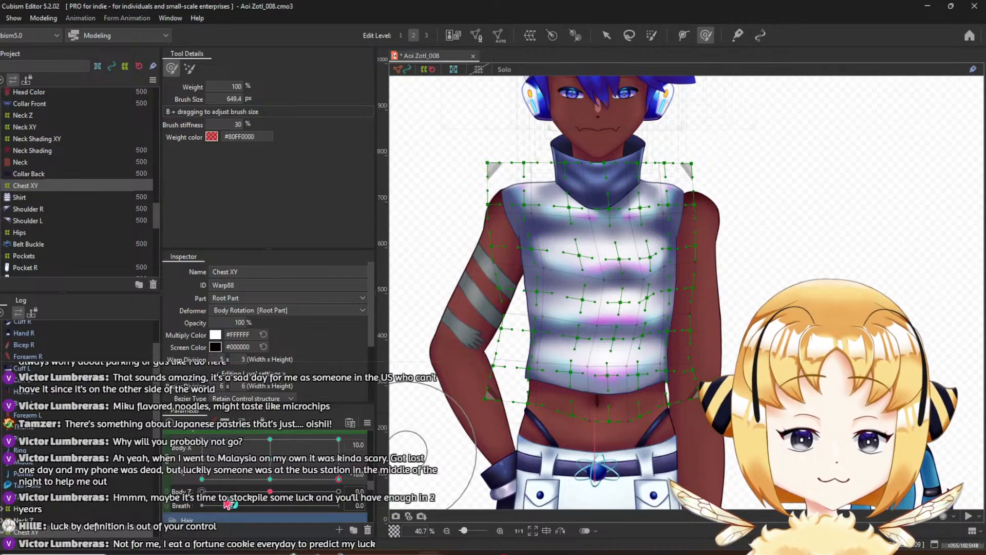
pyautogui.scroll(-1, 179, 458)
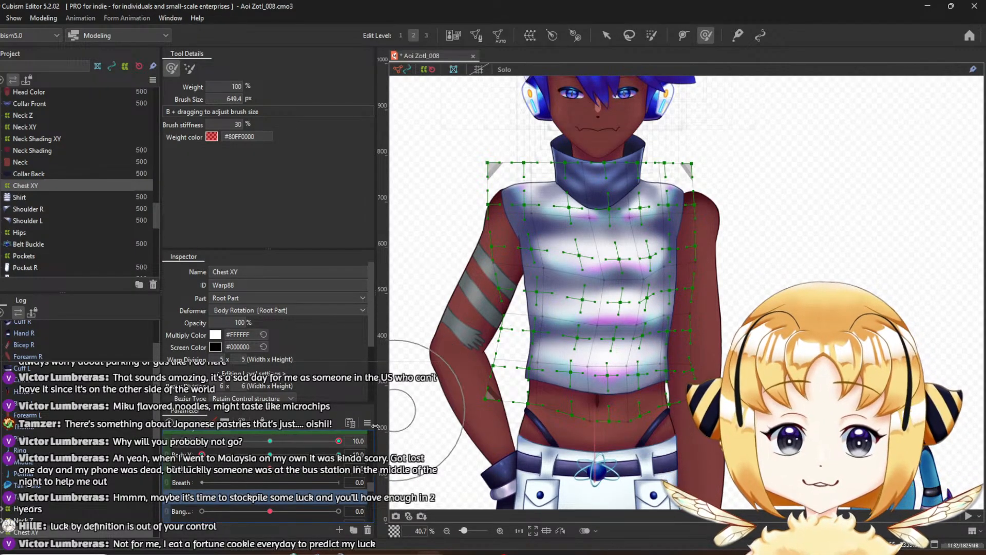
pyautogui.moveTo(298, 433); pyautogui.dragTo(339, 441)
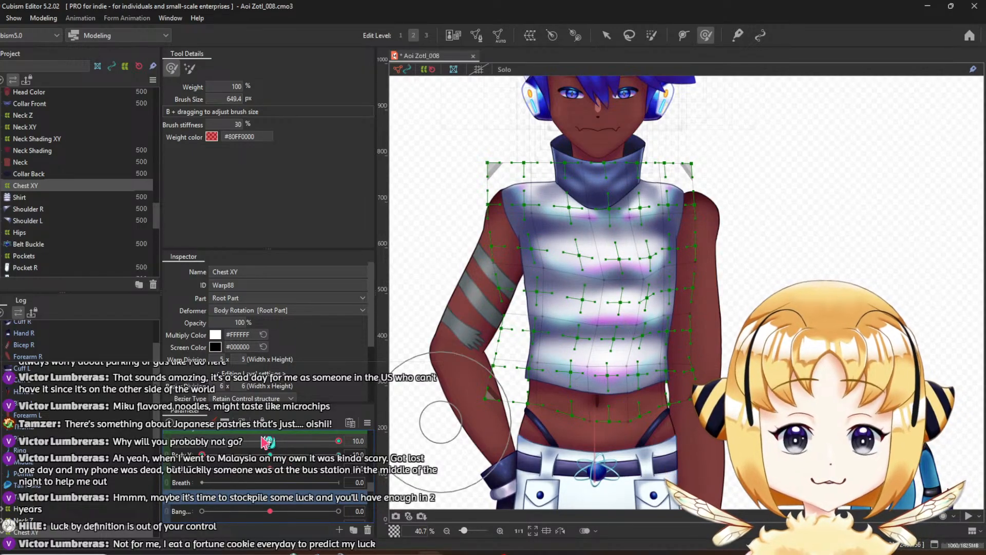
pyautogui.moveTo(271, 443); pyautogui.dragTo(358, 449)
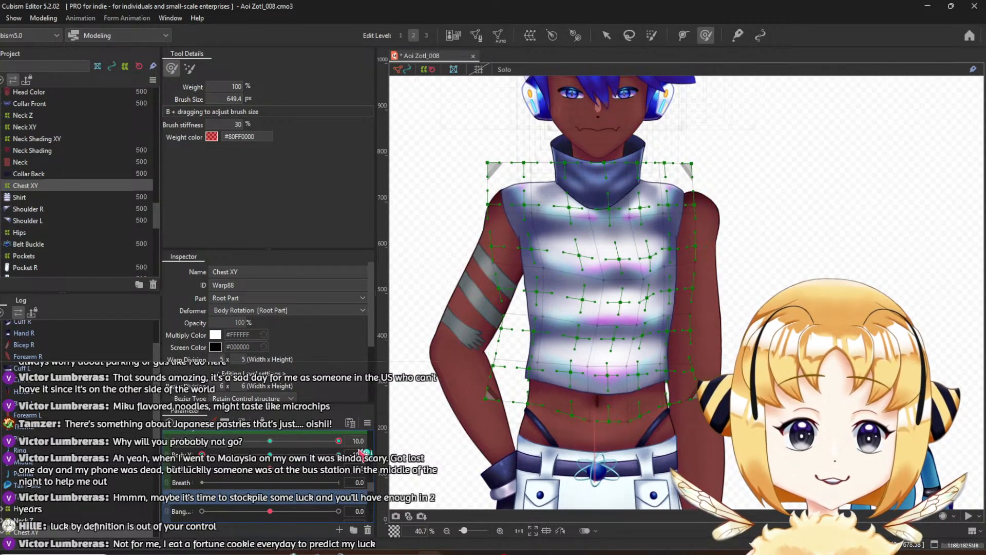
pyautogui.click(368, 423)
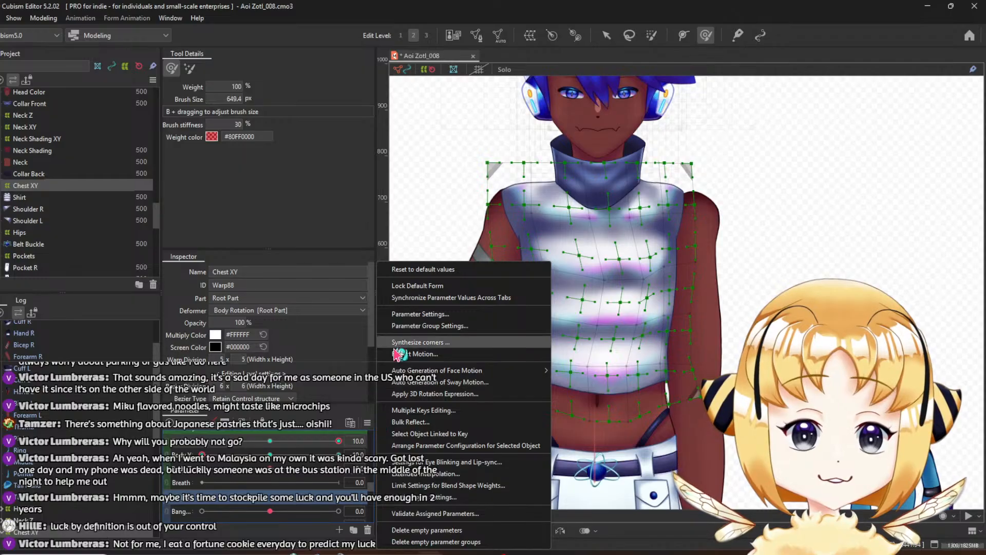
pyautogui.click(406, 351)
pyautogui.click(455, 383)
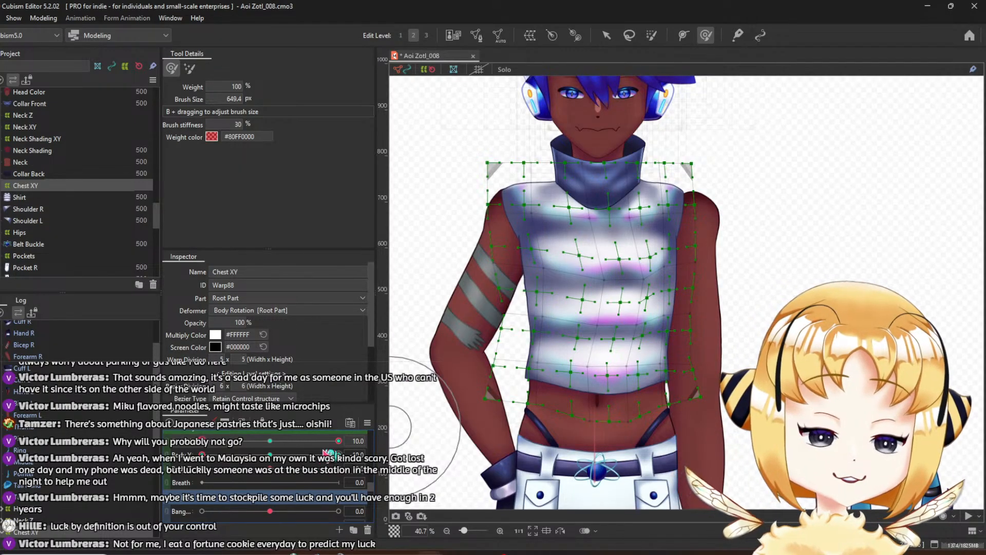
# Set Body X to -10 at Body Y -10 and refine the middle of the shirt, reducing the deform brush to 531.5 px
pyautogui.moveTo(338, 441); pyautogui.dragTo(384, 455)
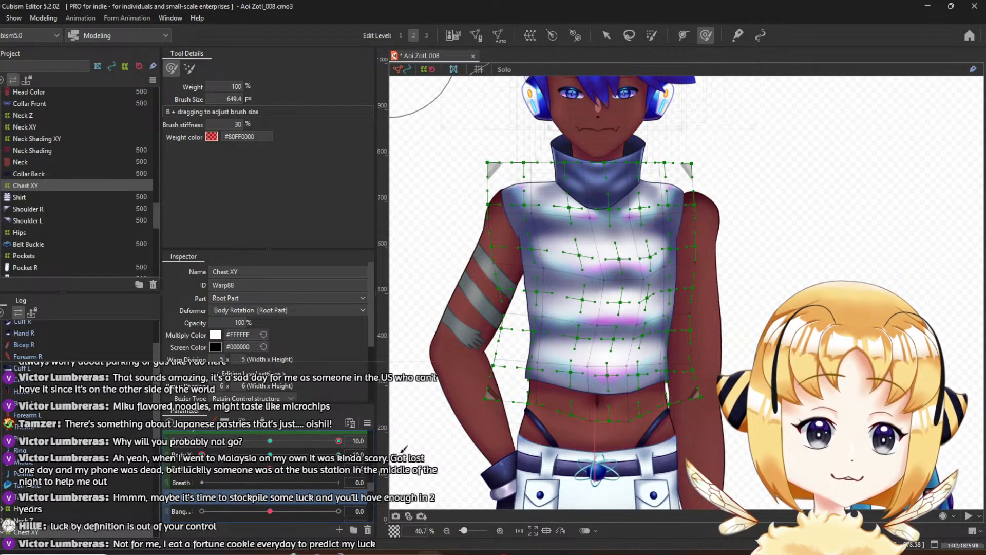
pyautogui.moveTo(338, 441); pyautogui.dragTo(415, 452)
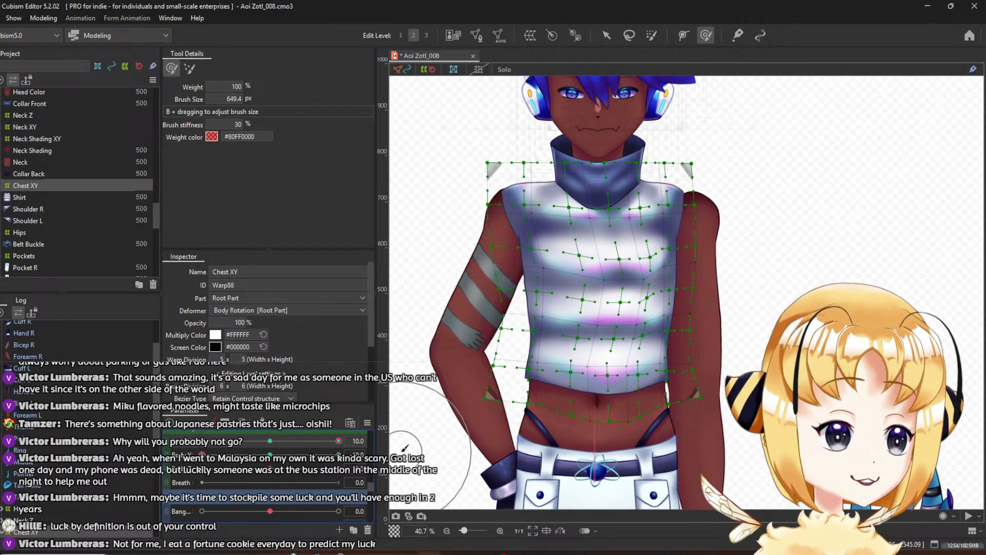
pyautogui.click(272, 443)
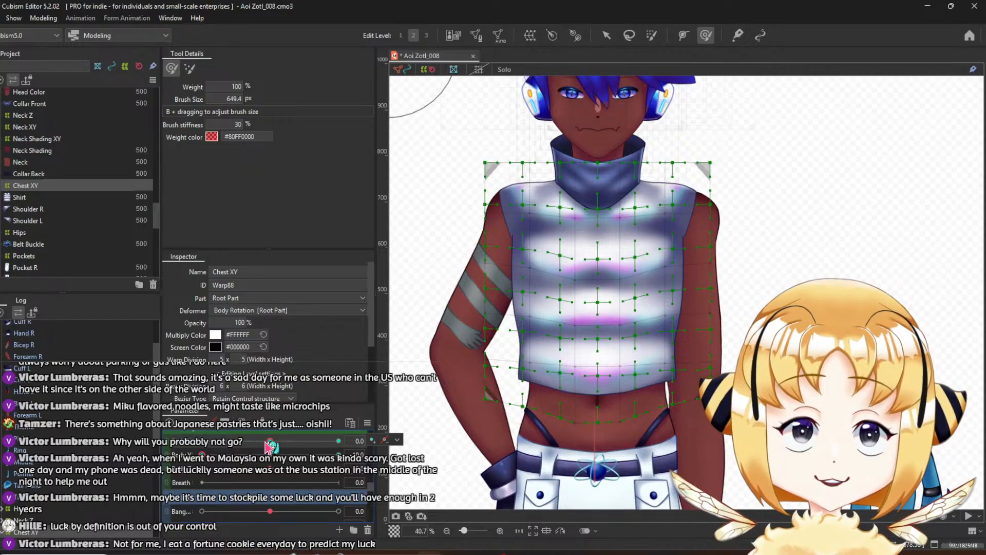
pyautogui.moveTo(271, 441); pyautogui.dragTo(138, 477)
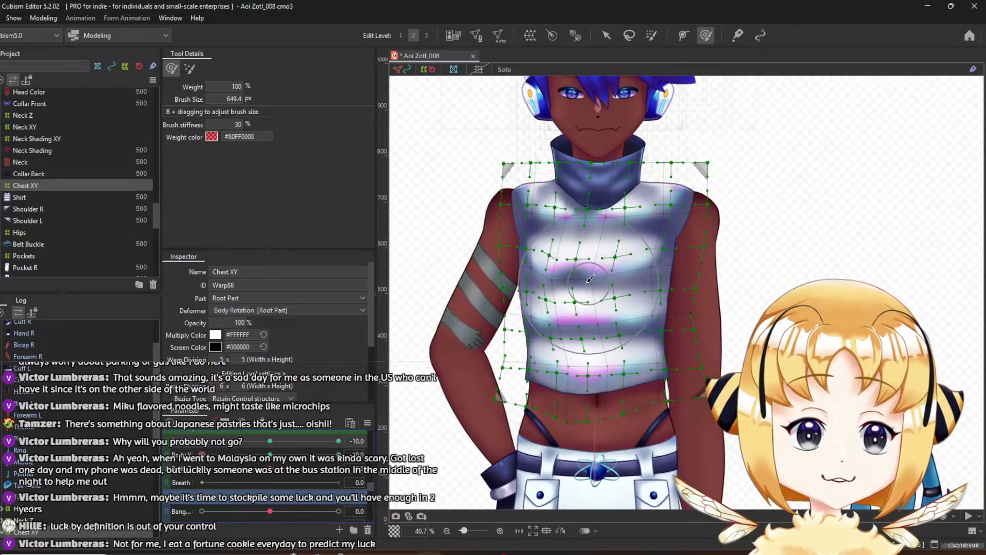
pyautogui.moveTo(566, 284); pyautogui.dragTo(569, 283)
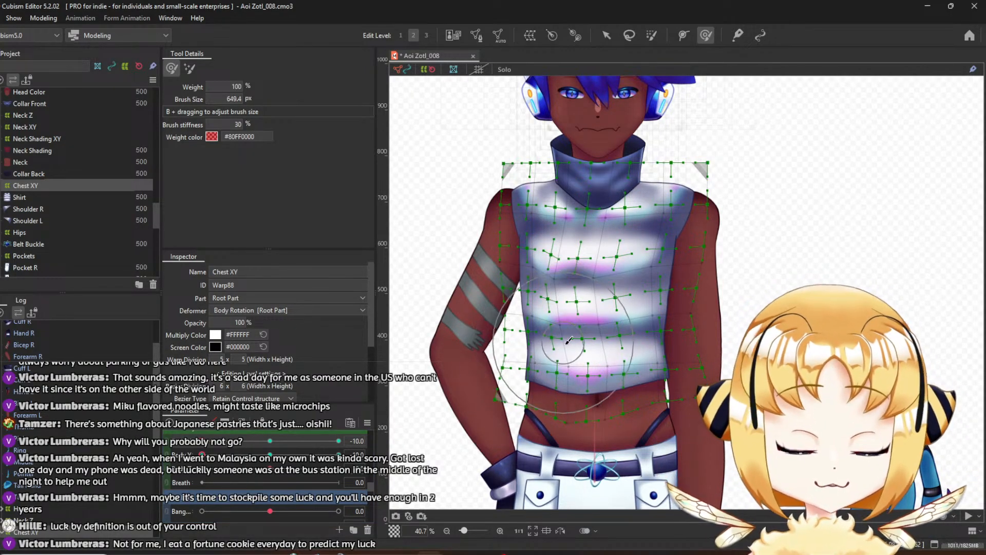
pyautogui.press('b')
pyautogui.moveTo(572, 364); pyautogui.dragTo(563, 343)
pyautogui.moveTo(554, 272)
pyautogui.mouseDown()
pyautogui.moveTo(540, 246)
pyautogui.moveTo(551, 273)
pyautogui.mouseUp()
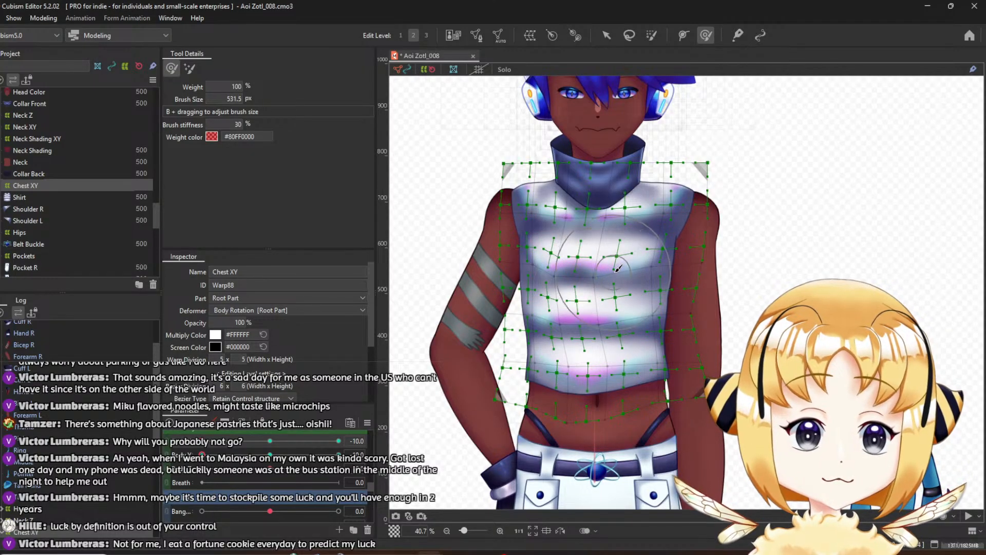
pyautogui.moveTo(616, 268); pyautogui.dragTo(617, 278)
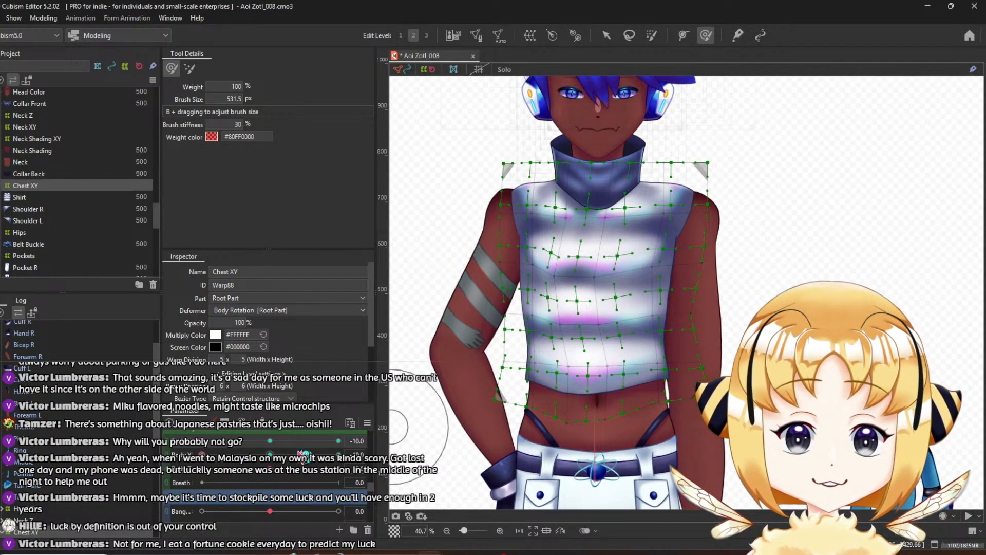
# Reflect the refined Body X -10 pose to the opposite side and check the full Body X motion at Body Y -10
pyautogui.click(367, 424)
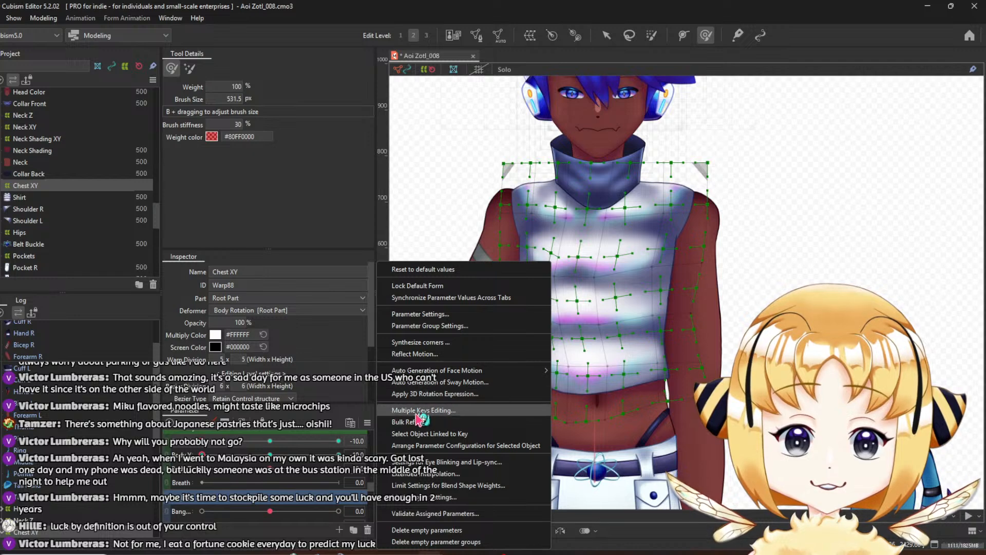
pyautogui.click(419, 359)
pyautogui.click(454, 377)
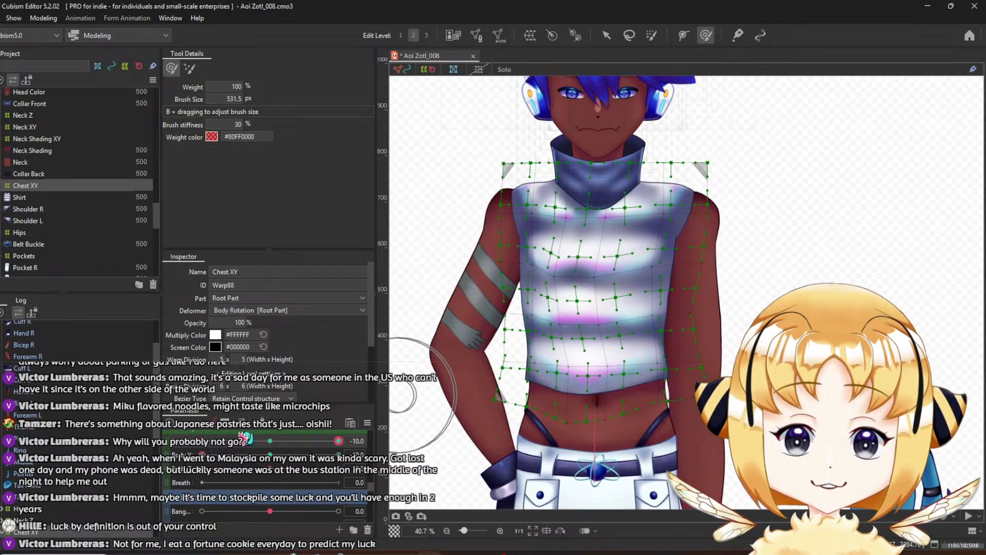
pyautogui.moveTo(339, 441); pyautogui.dragTo(538, 466)
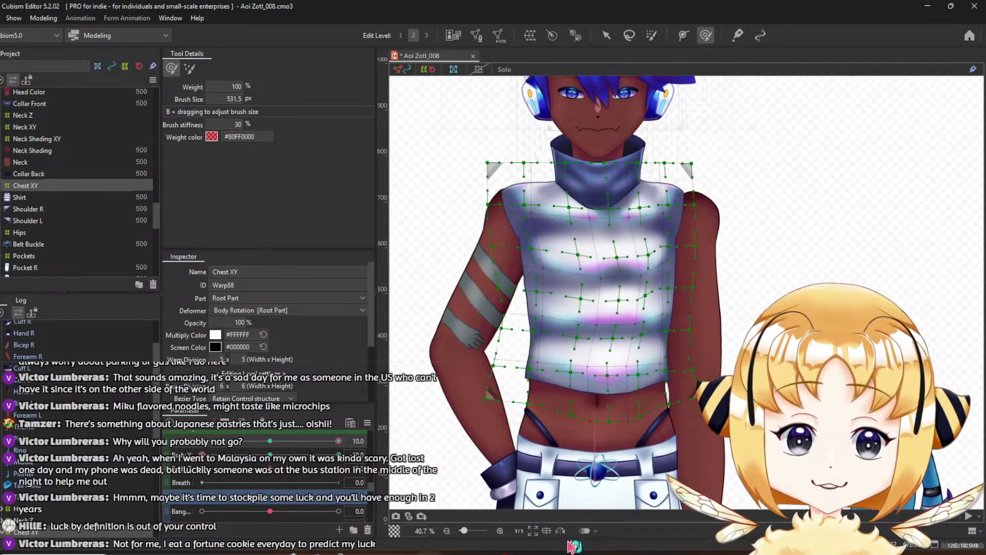
pyautogui.moveTo(355, 536); pyautogui.dragTo(98, 505)
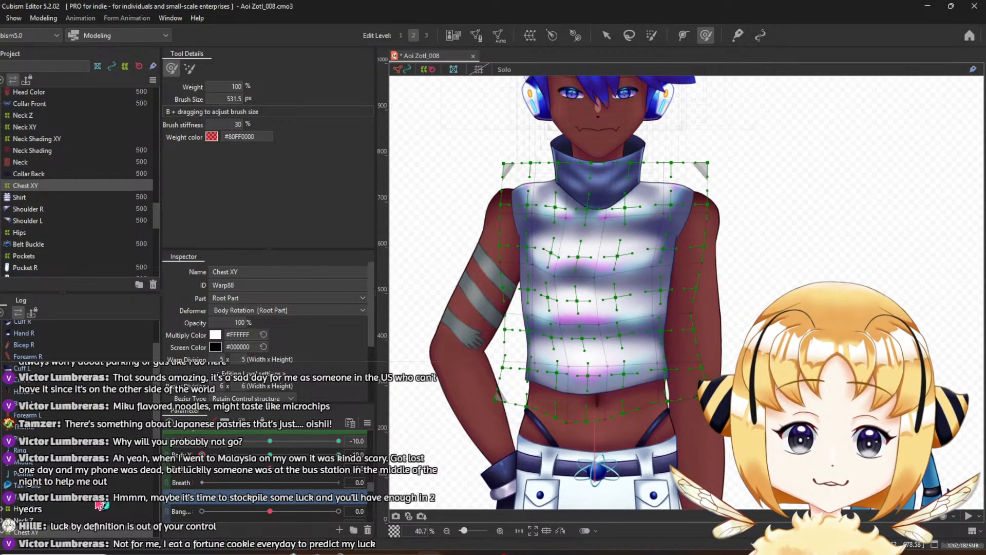
pyautogui.click(280, 442)
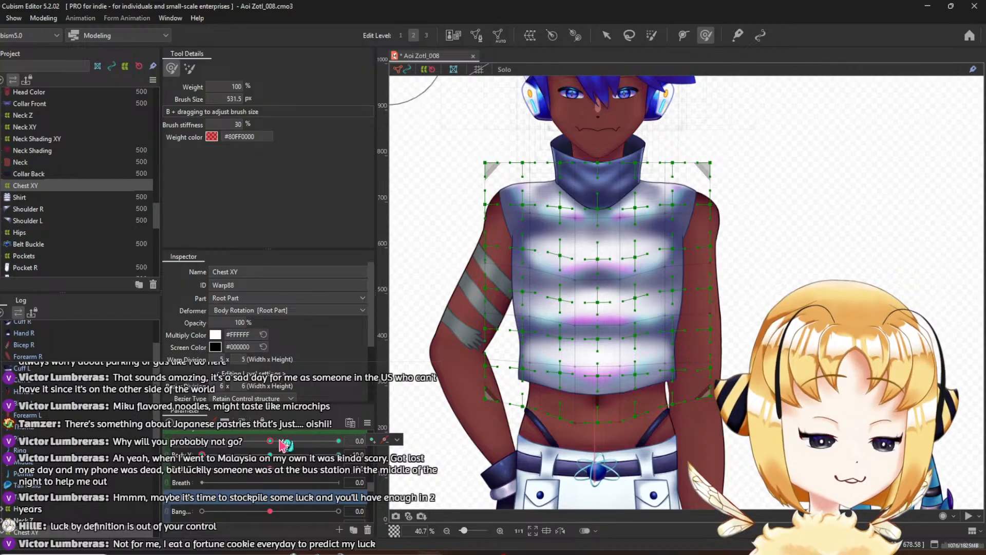
# Set Body Y and Body X to 10 and nudge the shirt's far side outward with the deform brush, checking along Body X
pyautogui.moveTo(205, 453); pyautogui.dragTo(341, 454)
pyautogui.moveTo(271, 441); pyautogui.dragTo(376, 447)
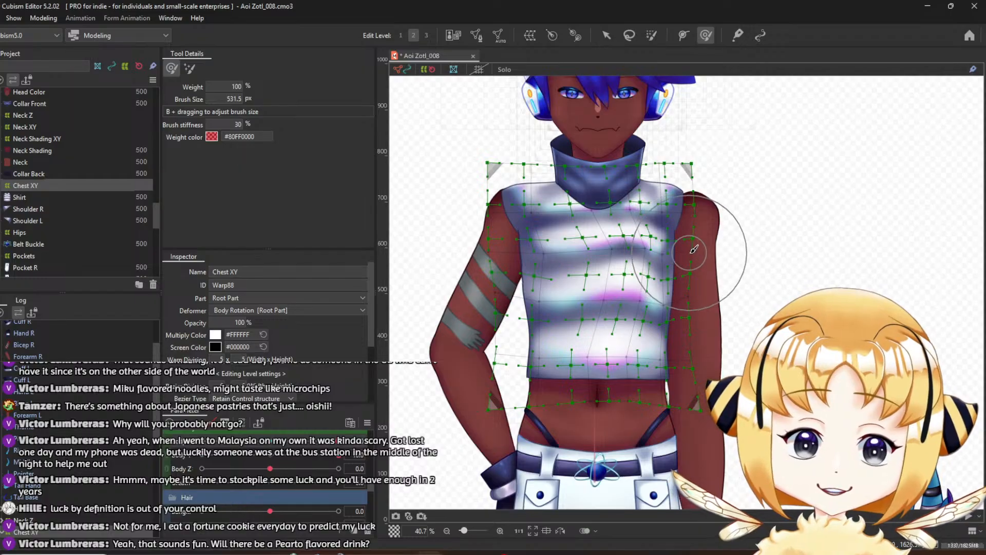
pyautogui.moveTo(693, 250)
pyautogui.mouseDown()
pyautogui.moveTo(717, 276)
pyautogui.moveTo(709, 311)
pyautogui.moveTo(719, 242)
pyautogui.moveTo(746, 258)
pyautogui.moveTo(726, 249)
pyautogui.mouseUp()
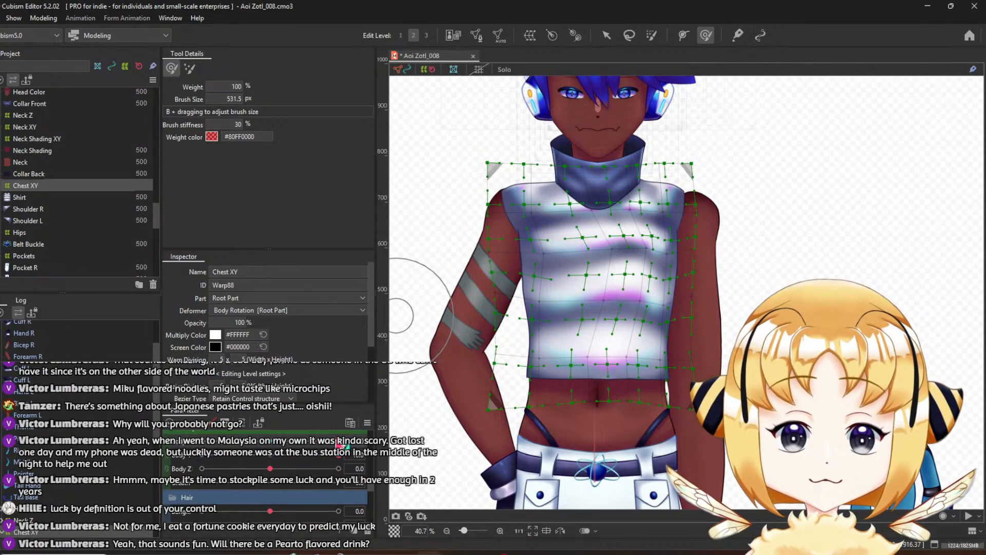
pyautogui.moveTo(339, 441); pyautogui.dragTo(440, 458)
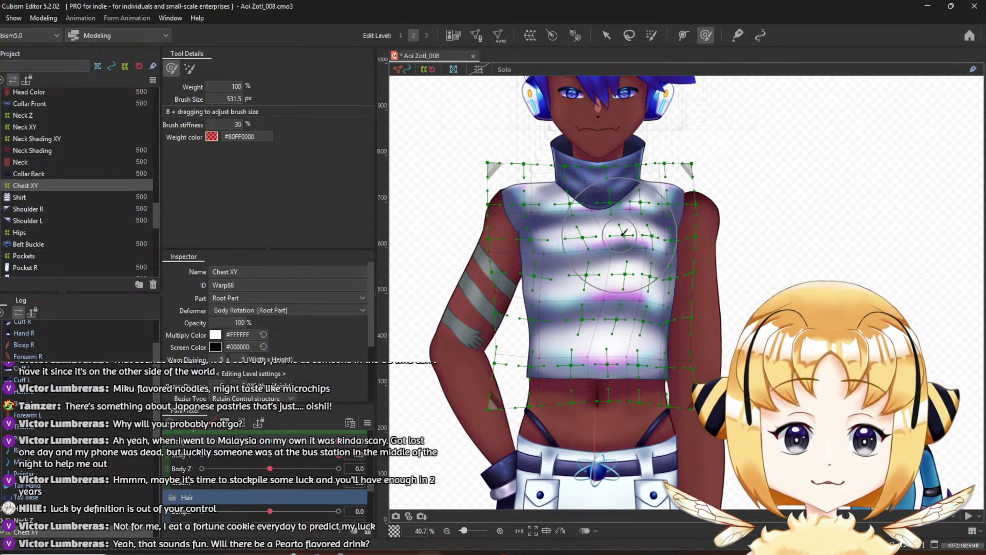
# Reshape the middle of the shirt at Body X 10 with the deform brush, undoing unwanted changes and checking the motion along Body X
pyautogui.moveTo(633, 247); pyautogui.dragTo(632, 250)
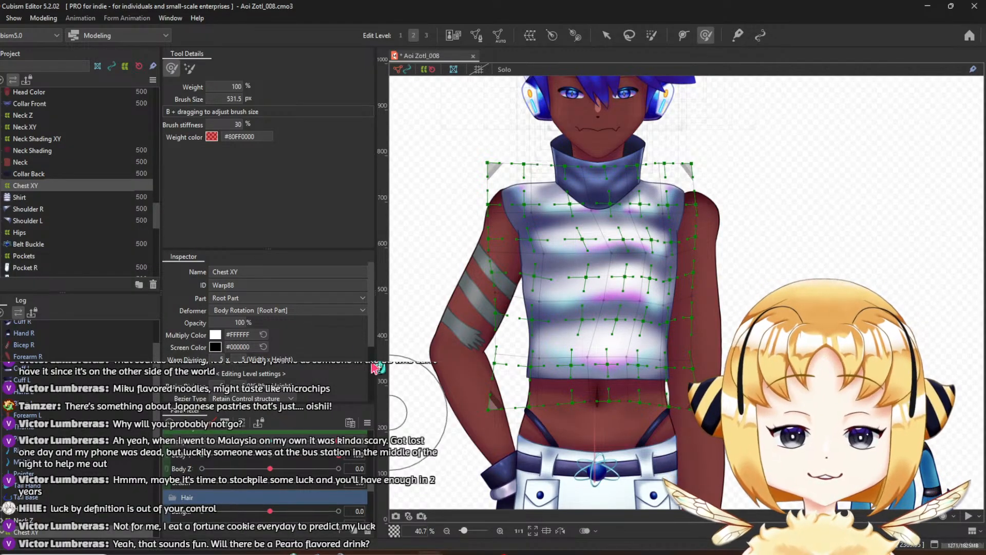
pyautogui.moveTo(343, 445); pyautogui.dragTo(378, 454)
pyautogui.hotkey('ctrl', 'z')
pyautogui.hotkey('ctrl', 'z')
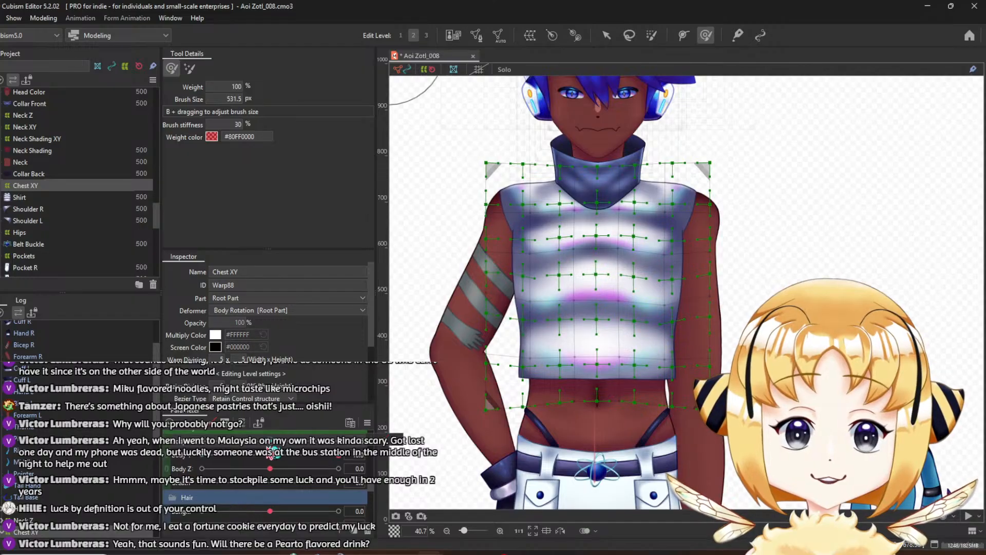
pyautogui.moveTo(307, 446); pyautogui.dragTo(351, 441)
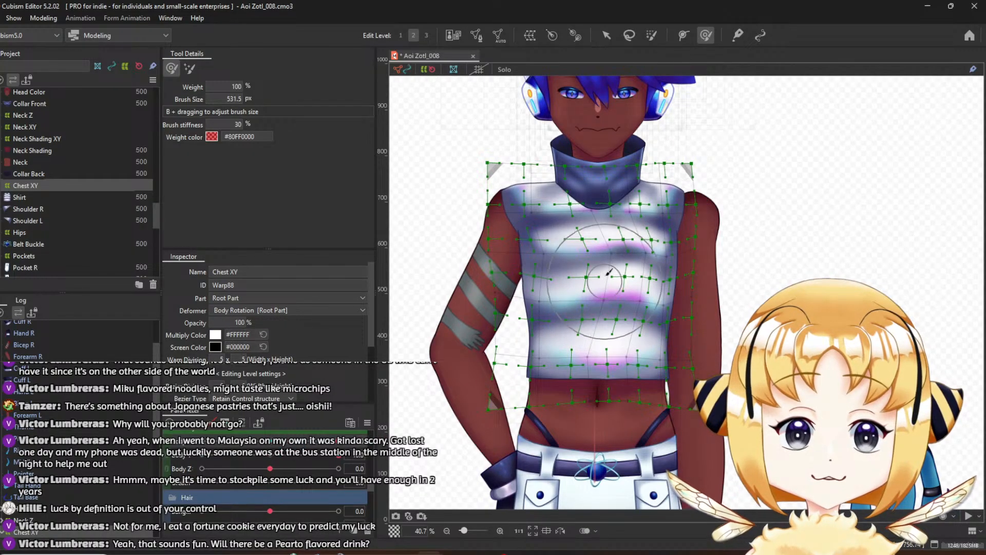
pyautogui.moveTo(598, 245)
pyautogui.mouseDown()
pyautogui.moveTo(571, 239)
pyautogui.moveTo(622, 262)
pyautogui.moveTo(589, 277)
pyautogui.mouseUp()
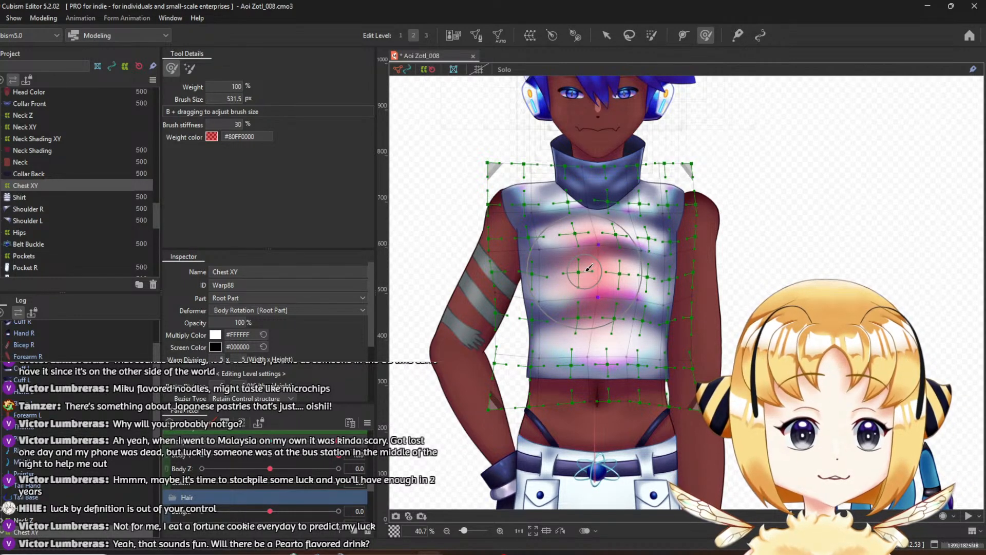
pyautogui.scroll(-2, 576, 343)
pyautogui.scroll(2, 579, 333)
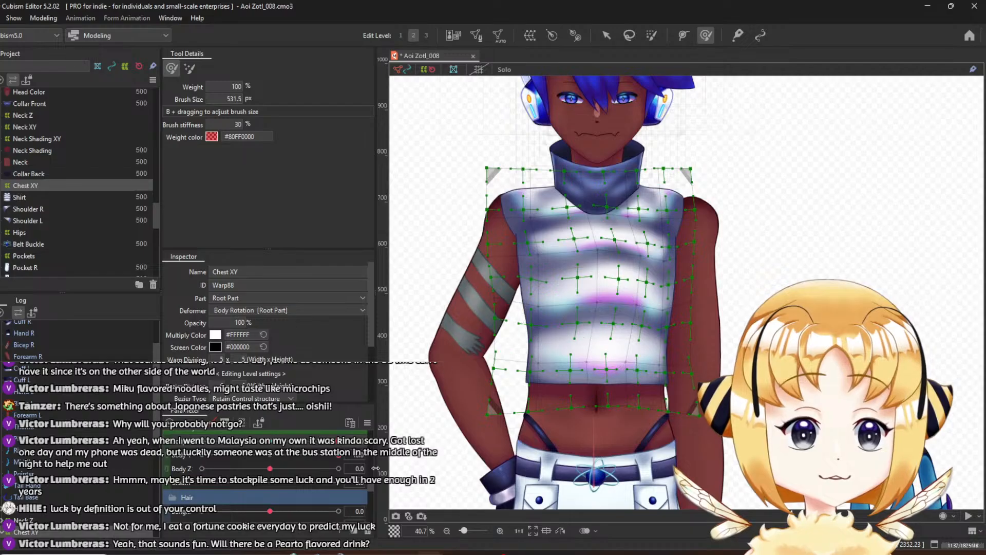
pyautogui.moveTo(338, 441)
pyautogui.mouseDown()
pyautogui.moveTo(274, 451)
pyautogui.moveTo(343, 447)
pyautogui.mouseUp()
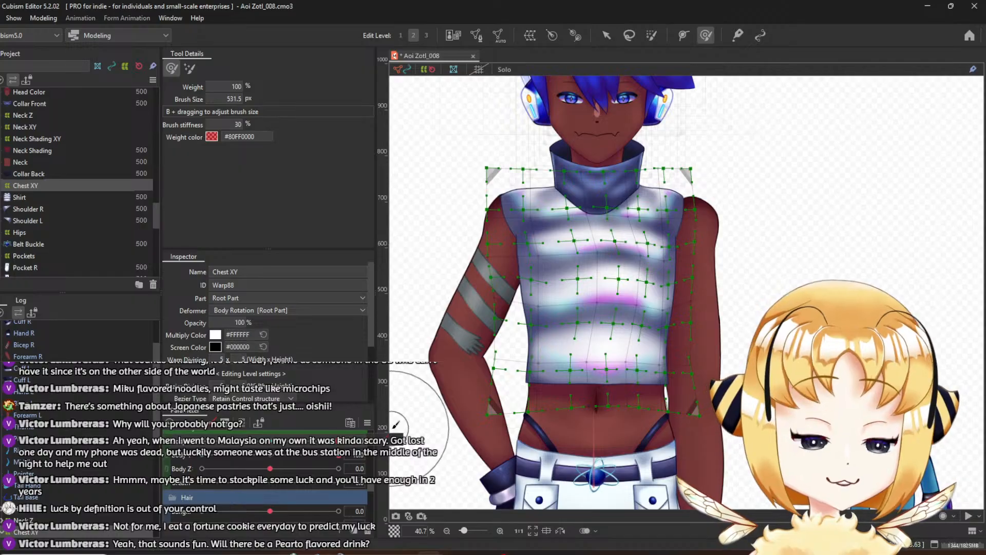
# Reflect the Chest XY warp deformer's Body X motion horizontally and preview it across the Body X and Body Y ranges
pyautogui.rightClick(375, 426)
pyautogui.click(414, 354)
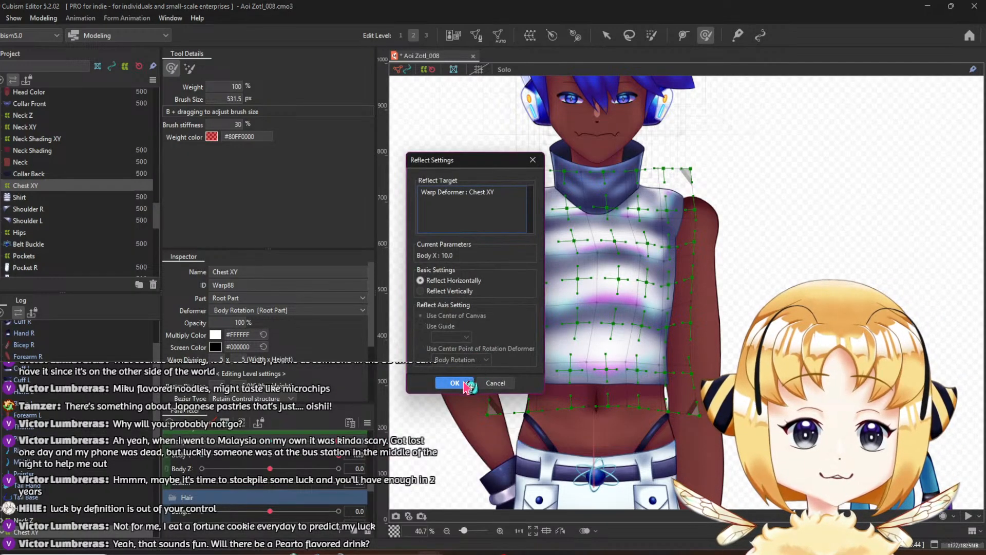
pyautogui.click(446, 382)
pyautogui.moveTo(337, 440); pyautogui.dragTo(186, 463)
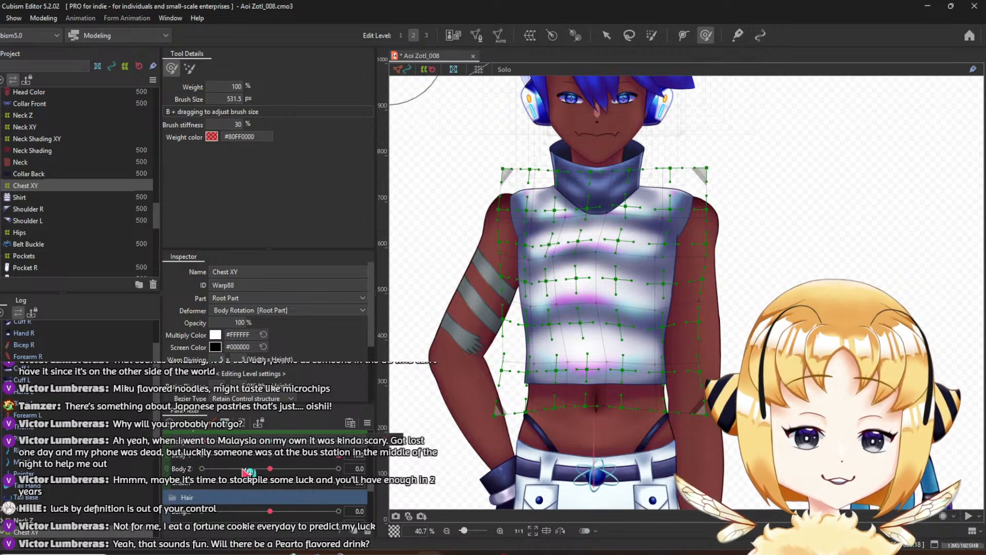
pyautogui.click(268, 447)
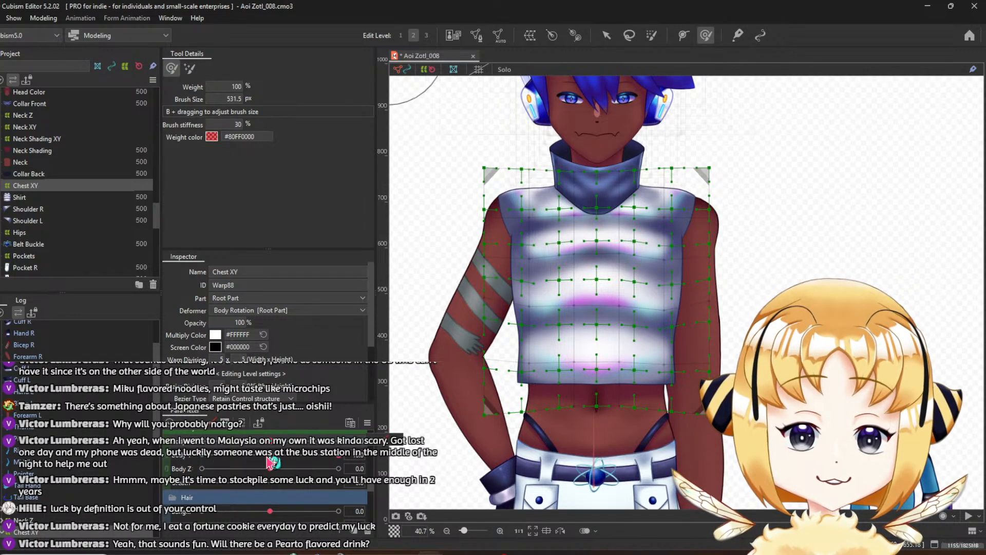
pyautogui.click(270, 463)
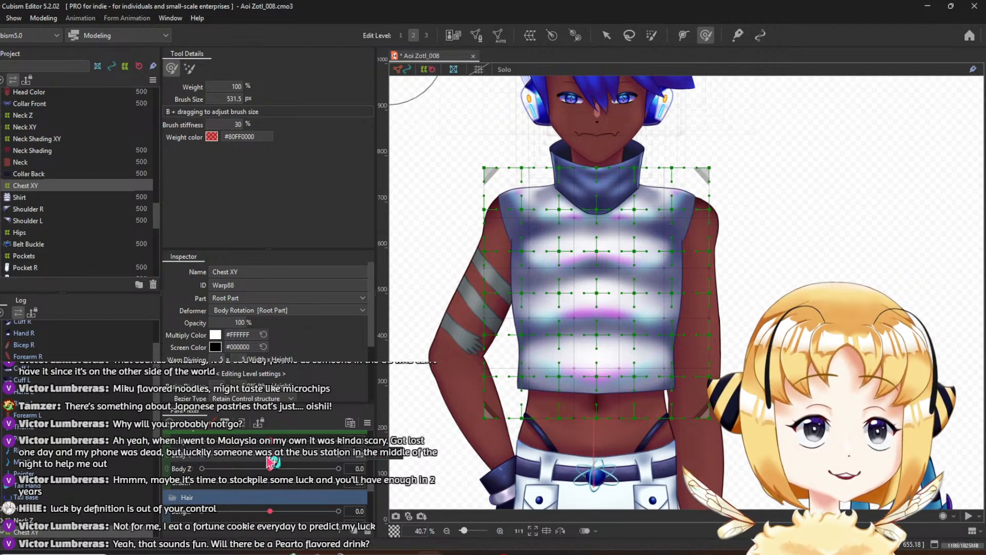
# Combine the Body X and Body Y parameters and synthesize the corner forms for the Chest XY deformer
pyautogui.click(171, 445)
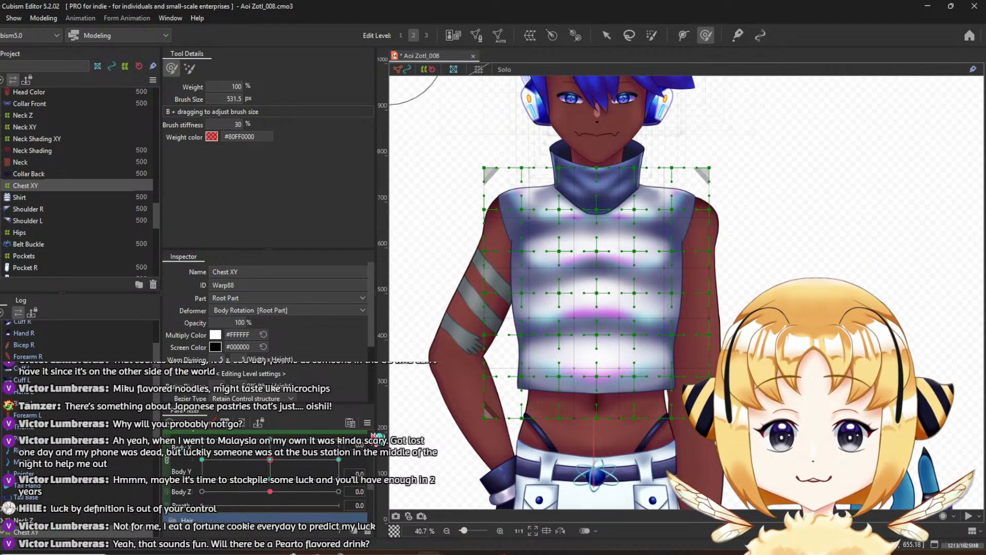
pyautogui.click(358, 455)
pyautogui.click(368, 422)
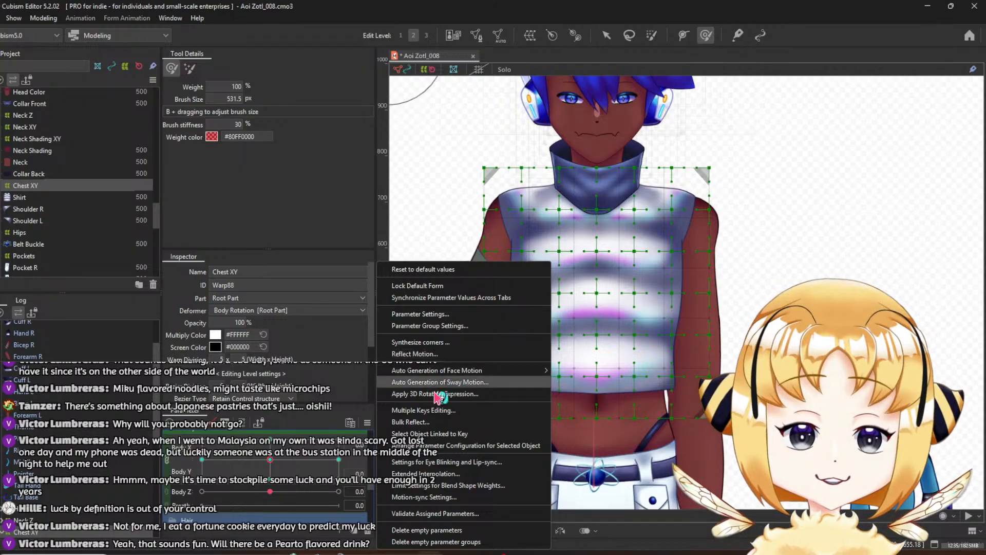
pyautogui.click(434, 342)
pyautogui.click(472, 381)
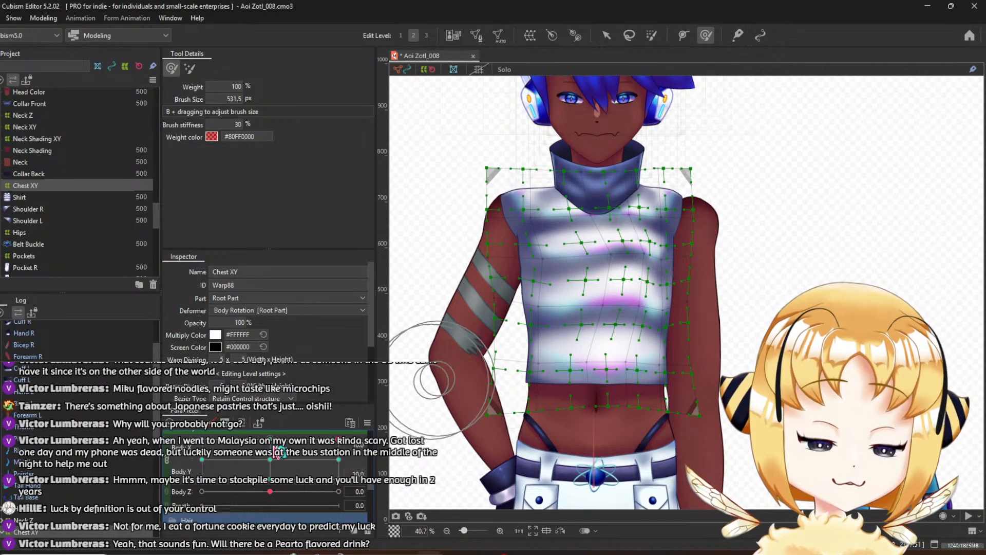
# Brush-adjust the side of the Chest XY warp at Body X 10, Body Y 10 and preview the body turning
pyautogui.scroll(-2, 594, 314)
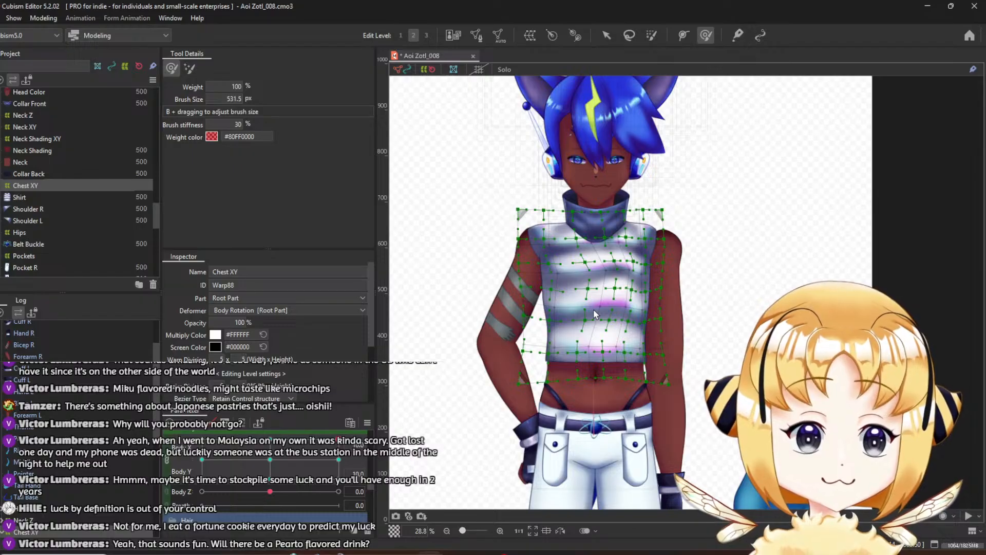
pyautogui.moveTo(294, 463); pyautogui.dragTo(339, 451)
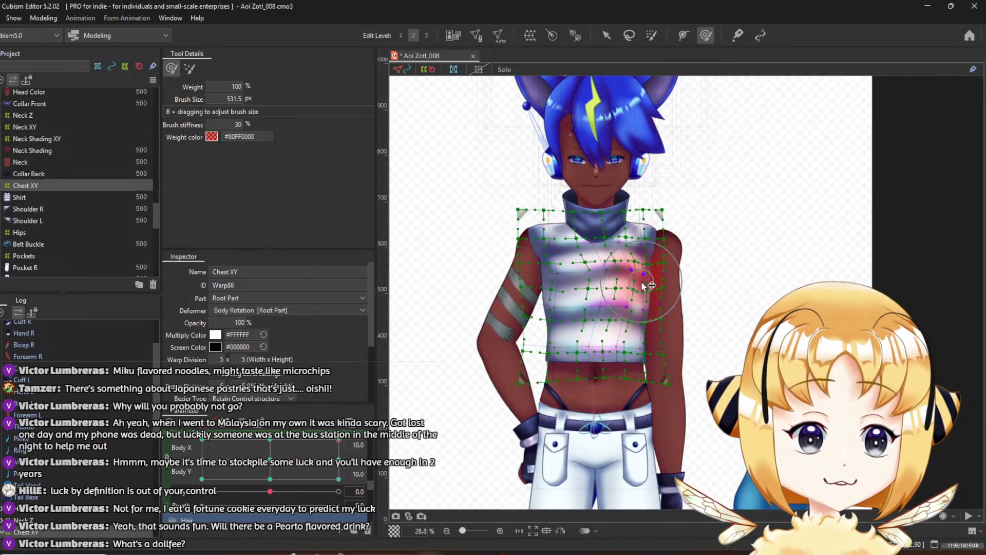
pyautogui.moveTo(641, 282); pyautogui.dragTo(638, 307)
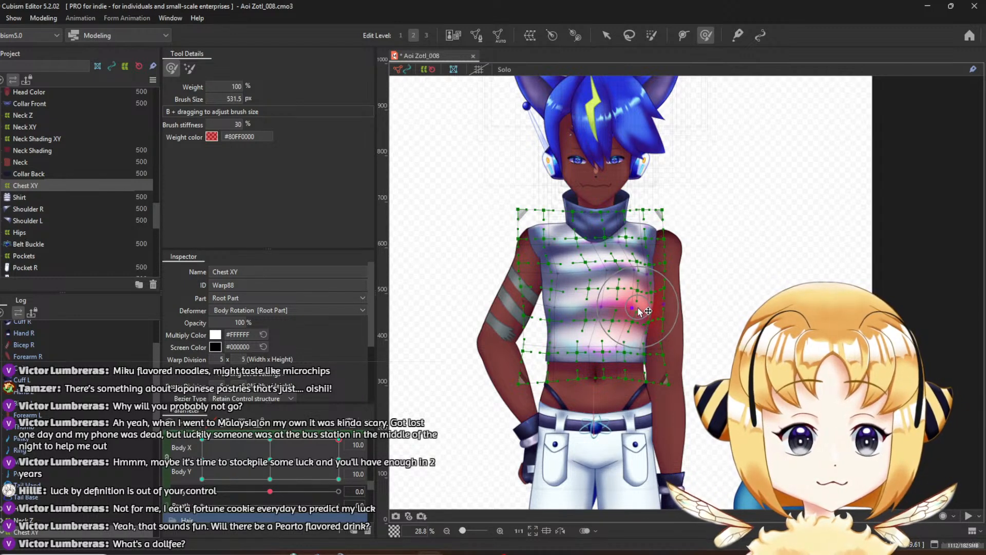
pyautogui.moveTo(343, 456); pyautogui.dragTo(364, 439)
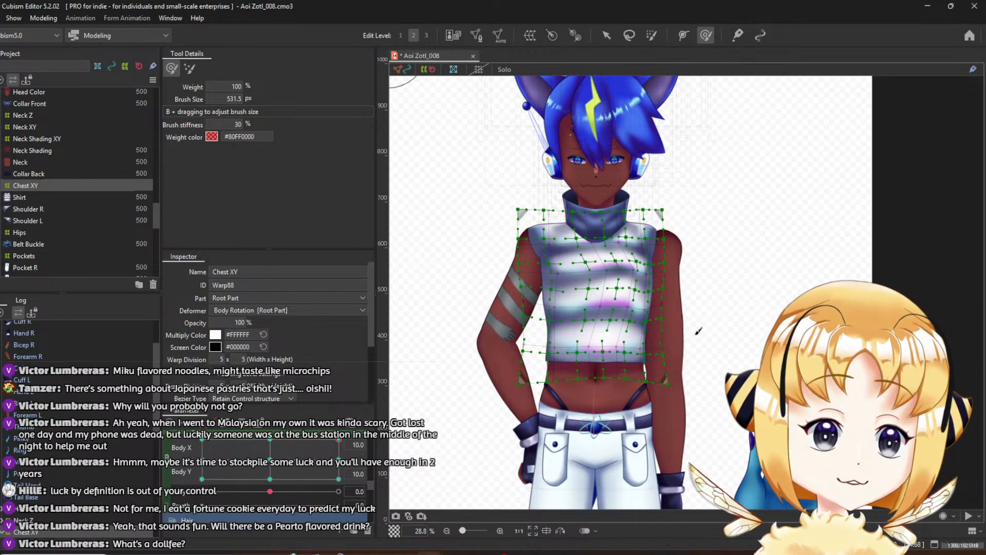
pyautogui.moveTo(339, 440); pyautogui.dragTo(379, 524)
pyautogui.click(270, 458)
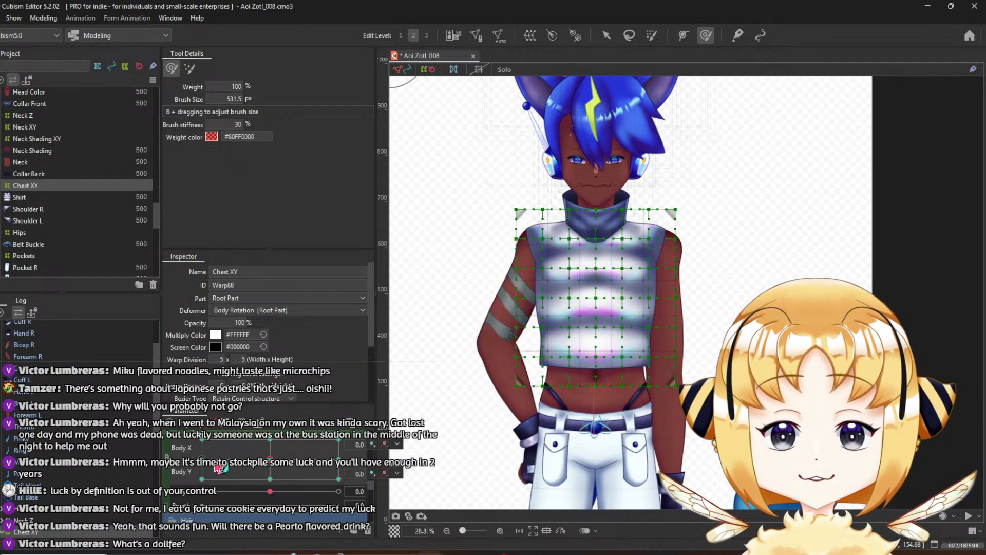
pyautogui.click(171, 464)
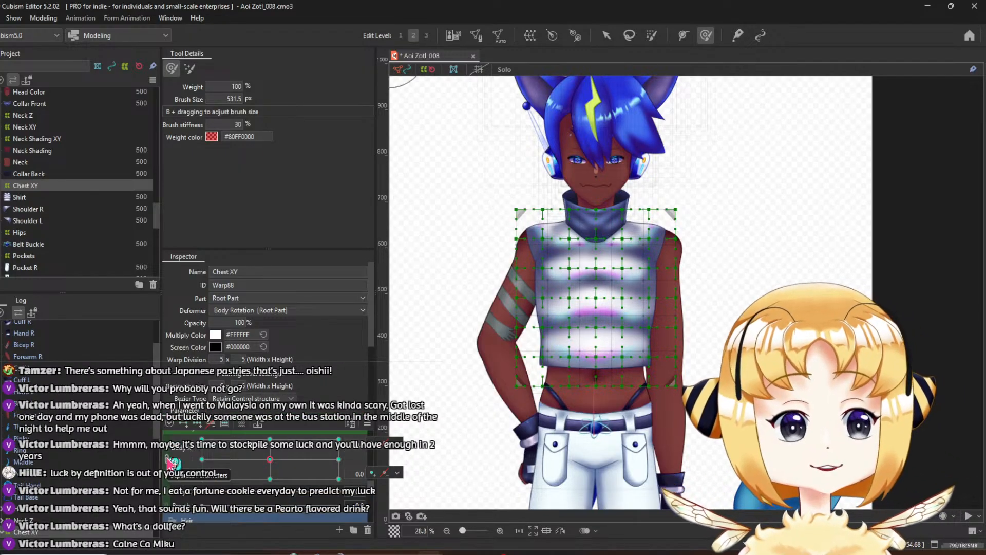
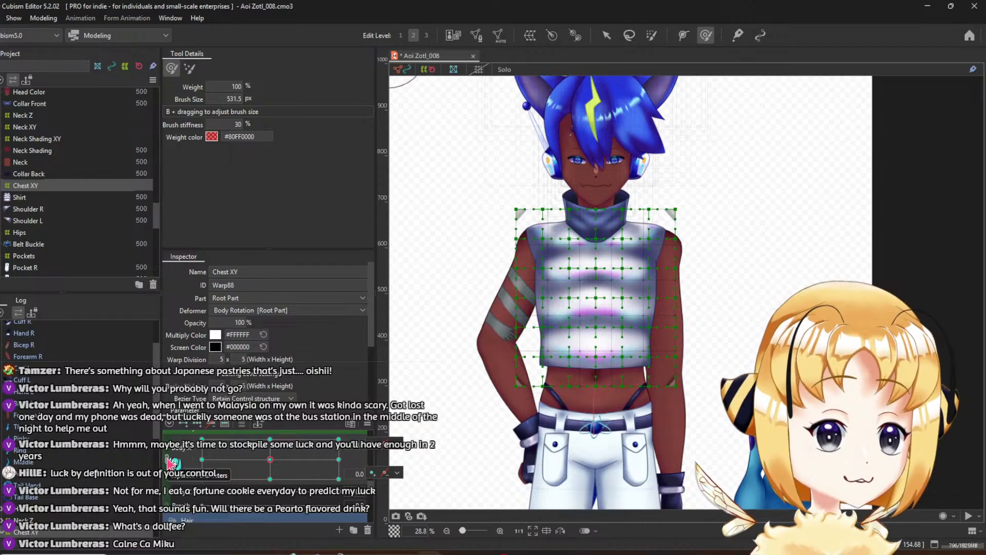
# Refine the middle of the Chest XY warp at Body X 10, Body Y 10, comparing it with the neighbouring keyforms
pyautogui.moveTo(272, 471); pyautogui.dragTo(339, 440)
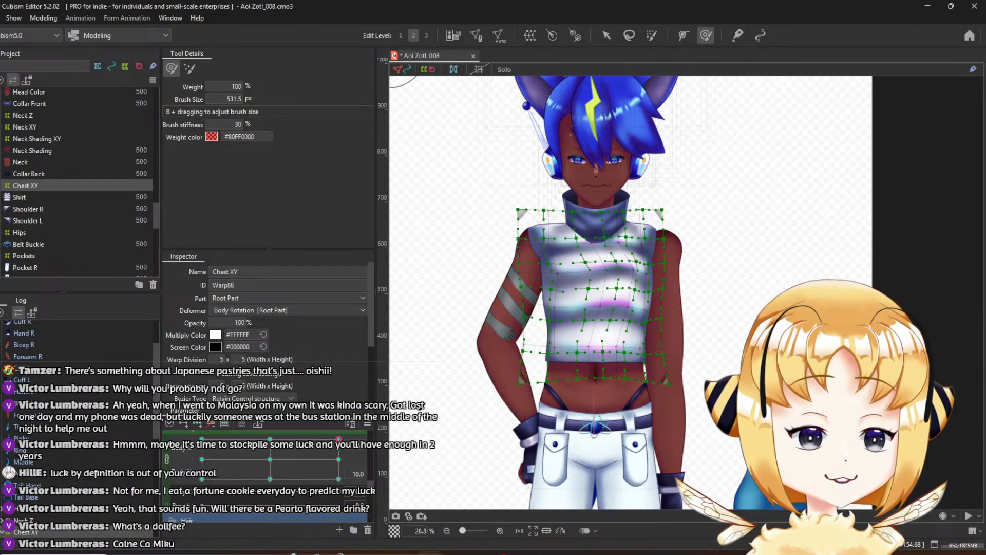
pyautogui.click(339, 459)
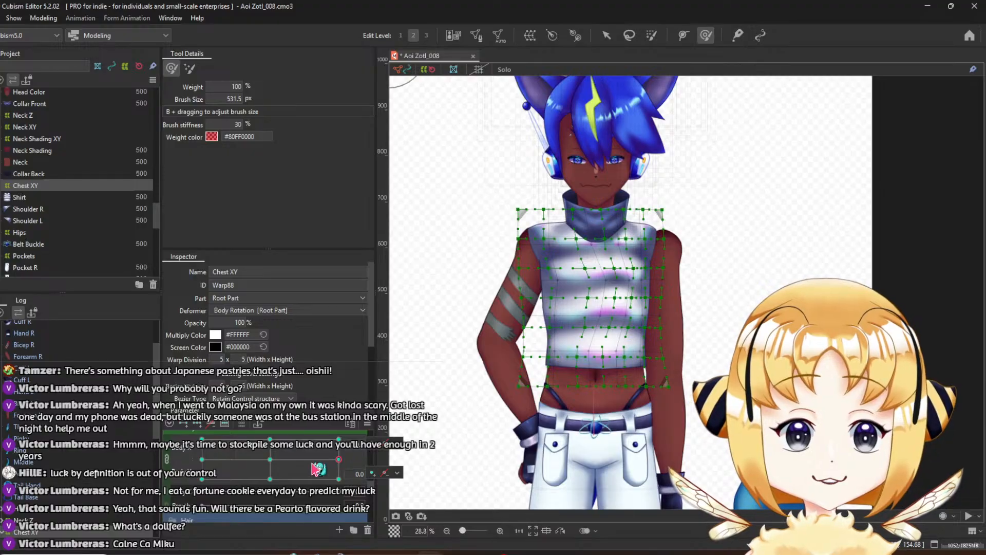
pyautogui.moveTo(282, 467); pyautogui.dragTo(339, 439)
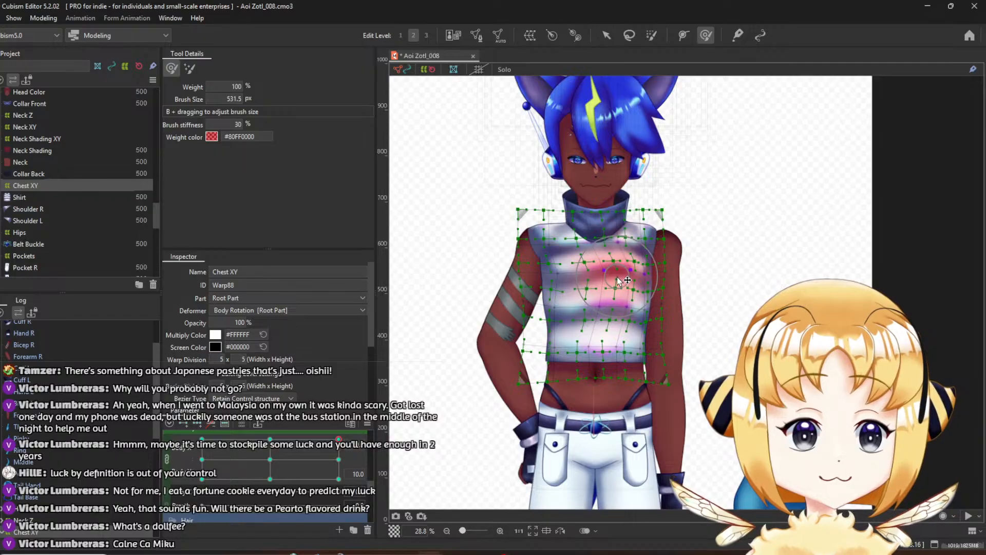
pyautogui.moveTo(641, 313); pyautogui.dragTo(627, 298)
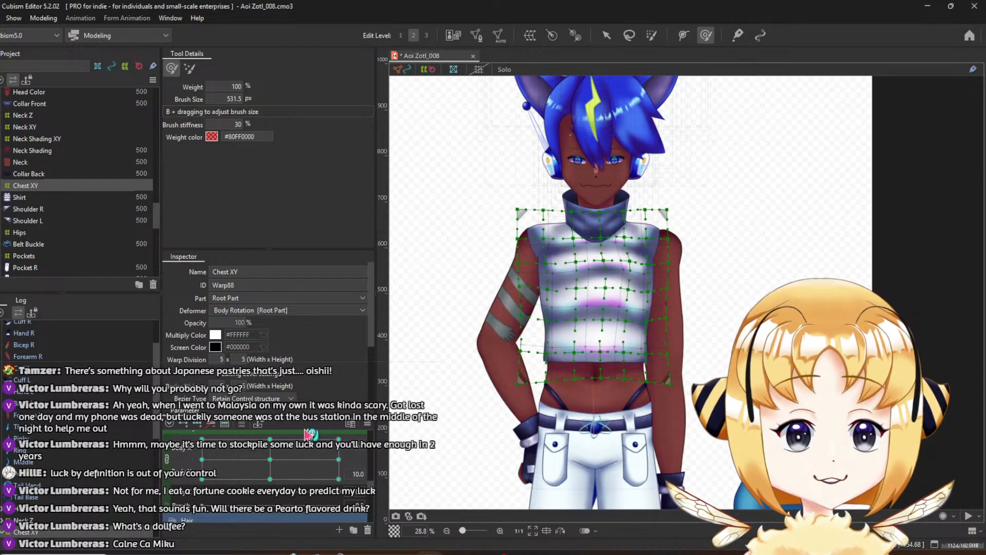
pyautogui.moveTo(339, 440)
pyautogui.mouseDown()
pyautogui.moveTo(262, 435)
pyautogui.moveTo(338, 440)
pyautogui.mouseUp()
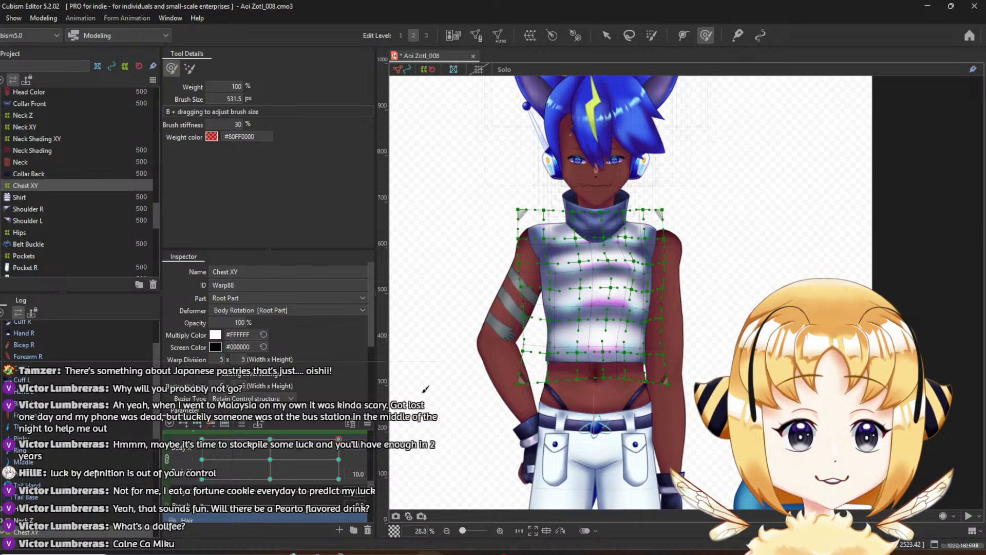
pyautogui.moveTo(623, 256); pyautogui.dragTo(611, 282)
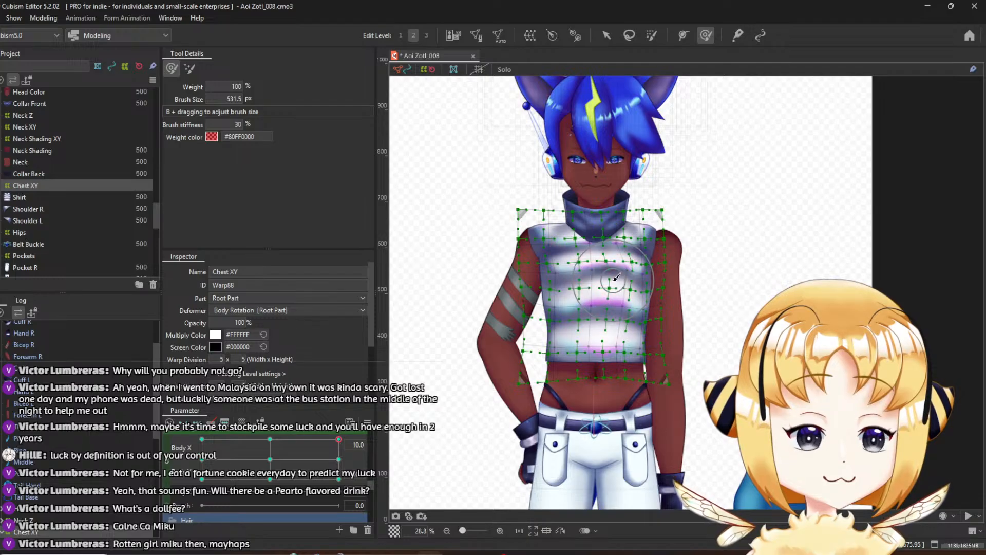
# Separate the Body X and Body Y parameters and reflect the Chest XY motion from Body X 10, Body Y 10
pyautogui.click(167, 460)
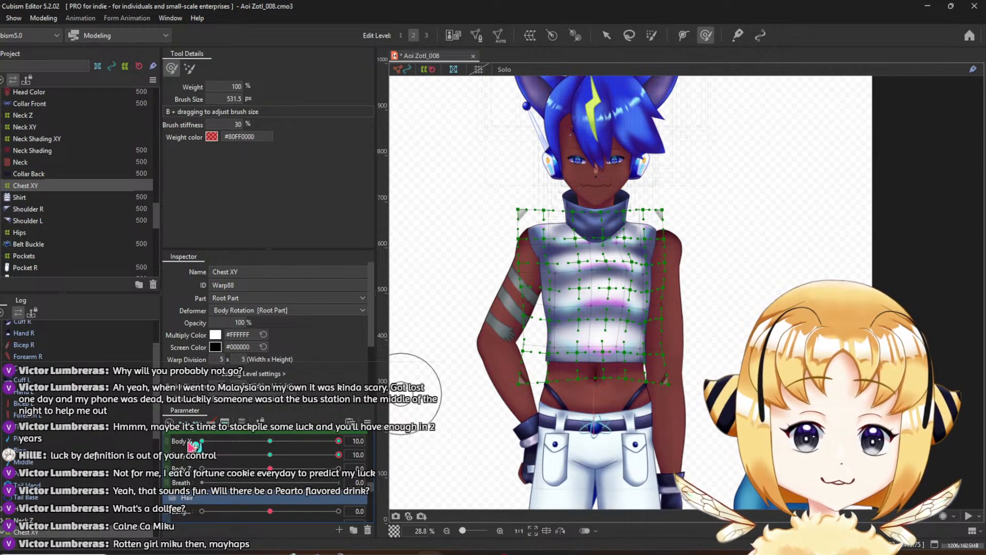
pyautogui.click(366, 424)
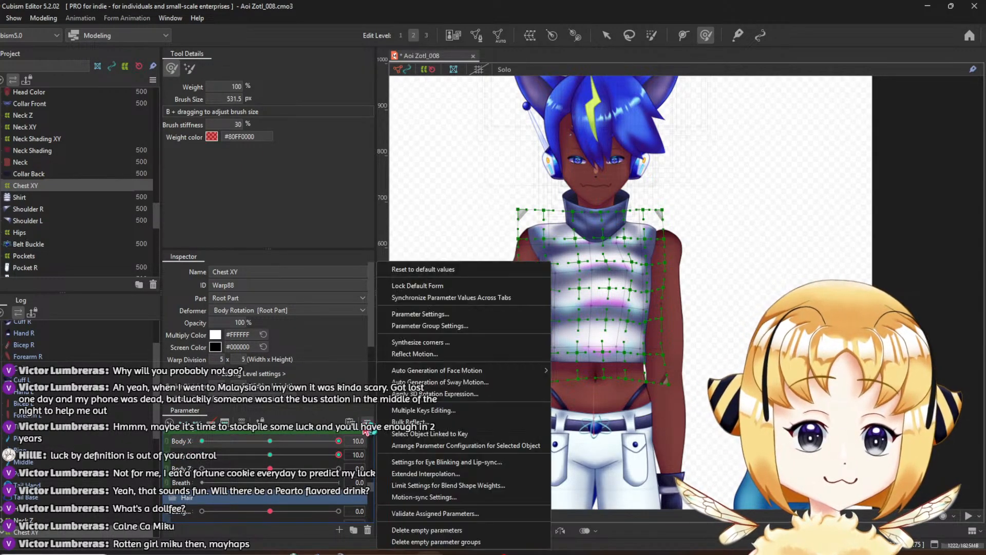
pyautogui.click(433, 354)
pyautogui.click(452, 381)
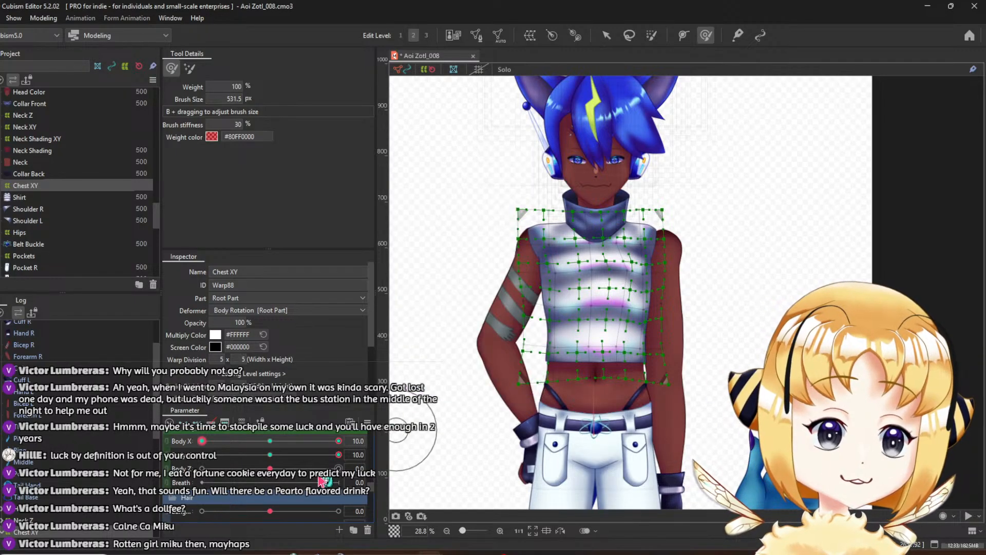
pyautogui.moveTo(340, 445); pyautogui.dragTo(441, 439)
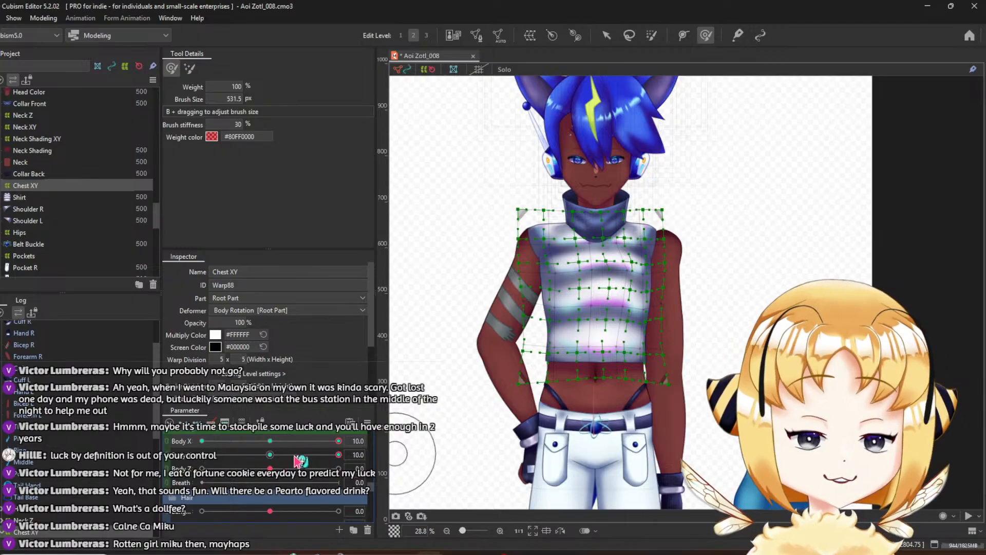
# Recombine Body X and Body Y and brush-adjust the chest warp at Body X 10 with Body Y at its minimum
pyautogui.click(173, 446)
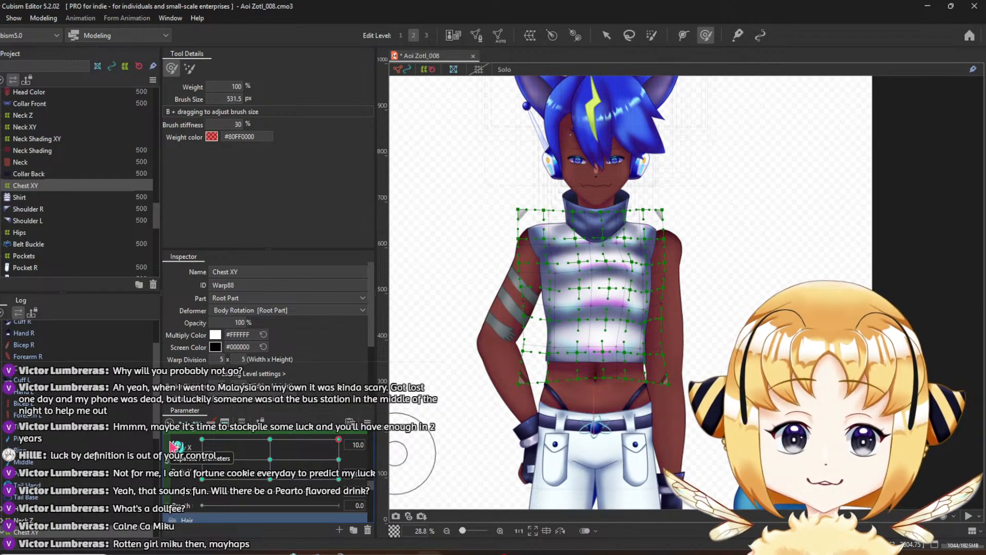
pyautogui.moveTo(269, 459); pyautogui.dragTo(349, 450)
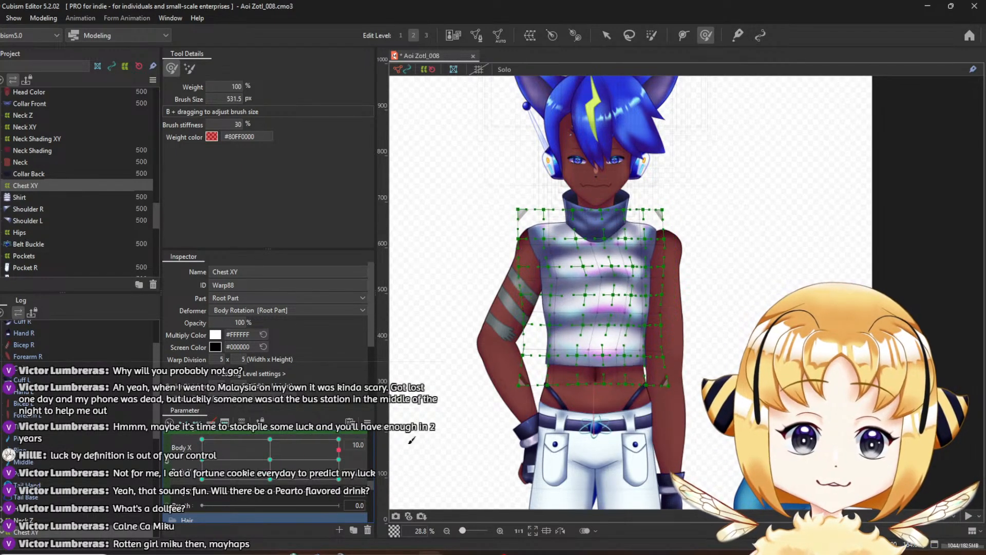
pyautogui.moveTo(411, 439); pyautogui.dragTo(410, 409)
pyautogui.moveTo(331, 416); pyautogui.dragTo(519, 500)
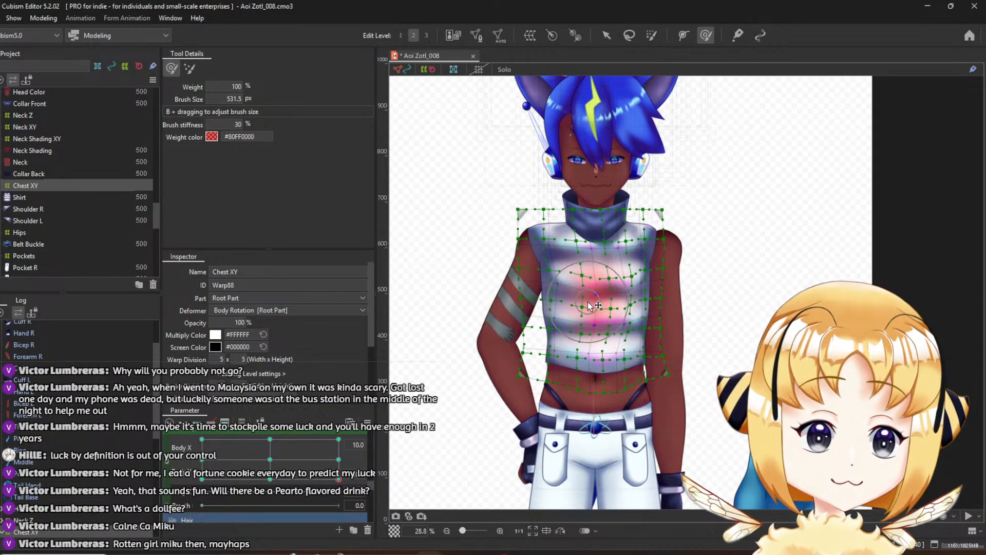
pyautogui.moveTo(596, 302); pyautogui.dragTo(587, 302)
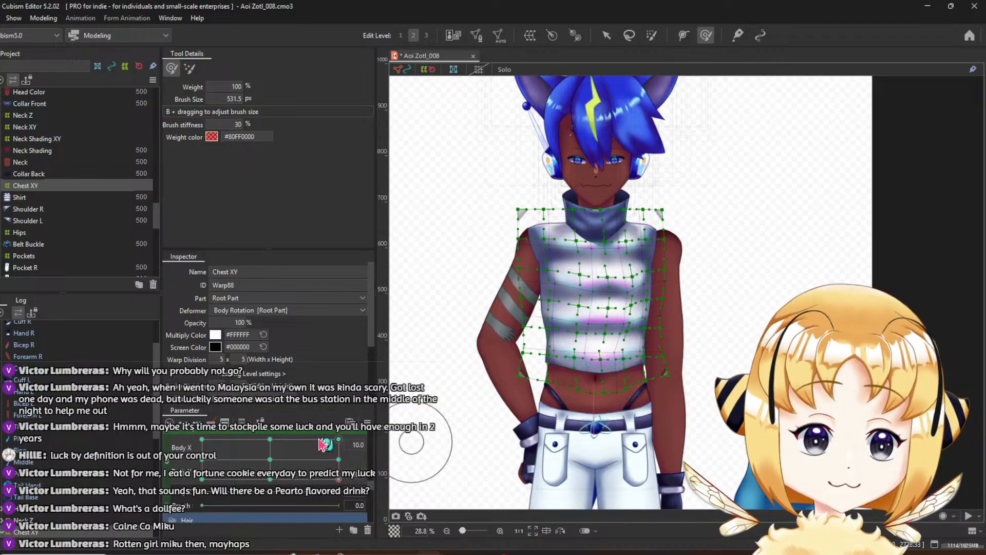
# Reshape the middle of the Chest XY warp at Body X 10 with Body Y centred, and preview the downward turn
pyautogui.moveTo(340, 478)
pyautogui.mouseDown()
pyautogui.moveTo(270, 460)
pyautogui.moveTo(376, 459)
pyautogui.moveTo(402, 484)
pyautogui.moveTo(406, 473)
pyautogui.moveTo(339, 459)
pyautogui.mouseUp()
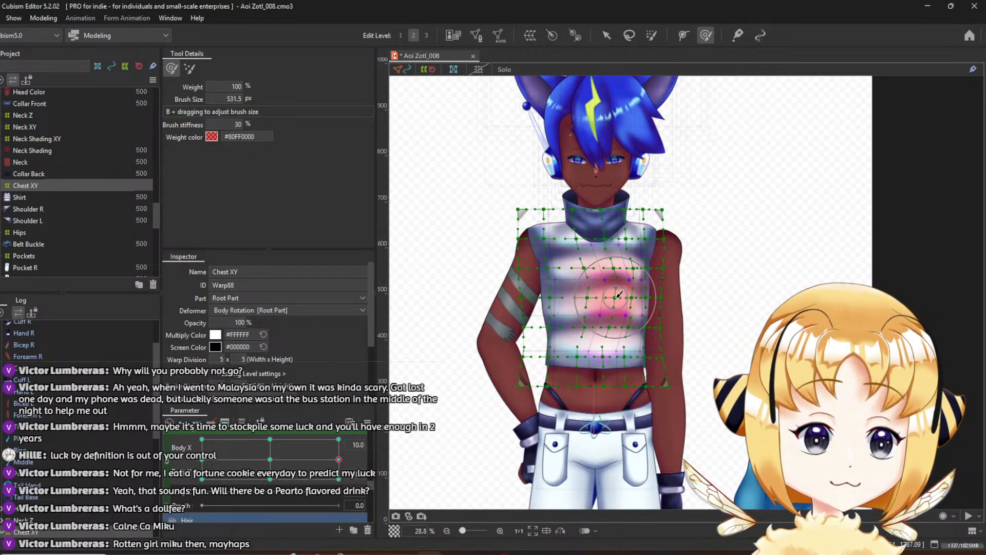
pyautogui.moveTo(611, 298); pyautogui.dragTo(586, 281)
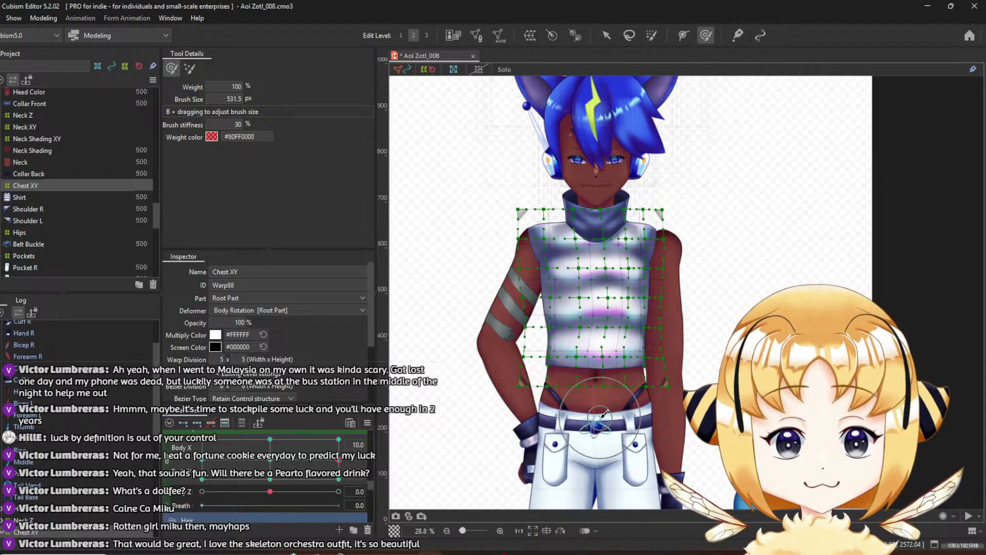
pyautogui.moveTo(335, 462); pyautogui.dragTo(372, 504)
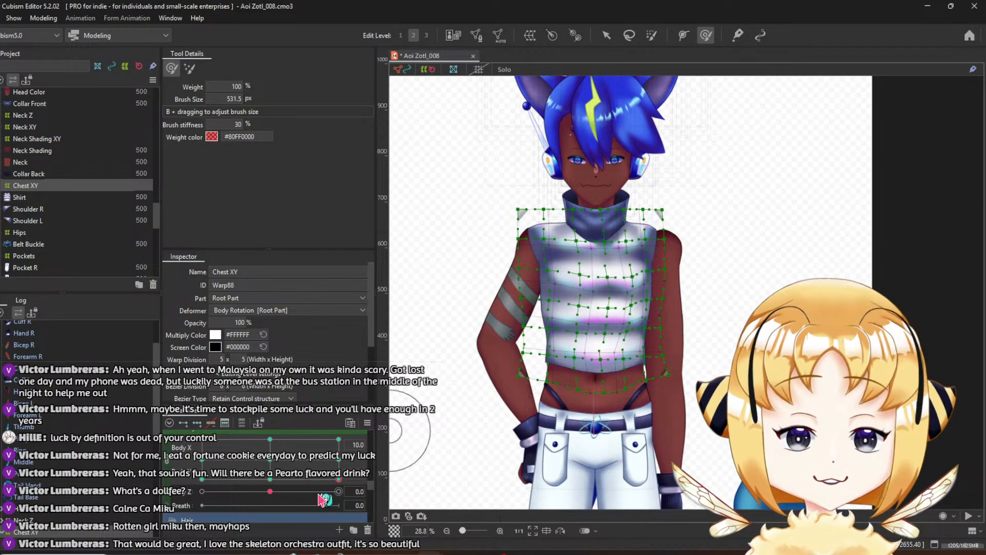
# Enlarge the deform brush to 795.5 px and smooth the chest warp at Body X 10 and minimum Body Y
pyautogui.moveTo(340, 479); pyautogui.dragTo(420, 493)
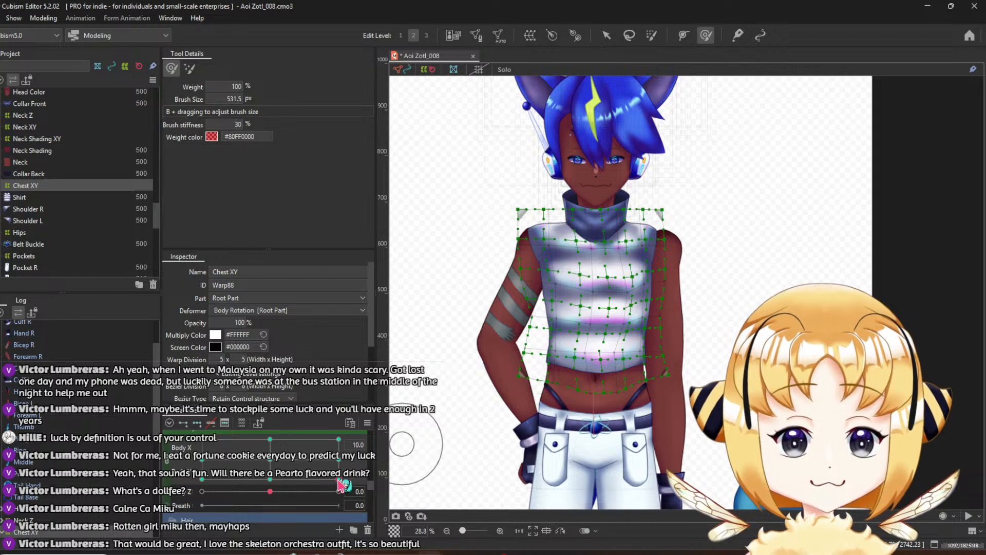
pyautogui.moveTo(339, 480); pyautogui.dragTo(361, 491)
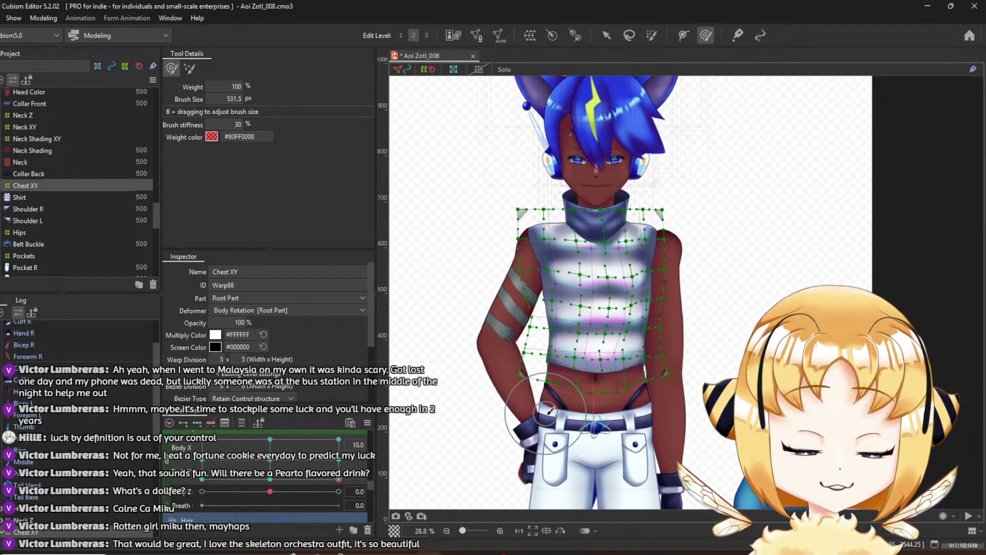
pyautogui.moveTo(576, 275); pyautogui.dragTo(604, 297)
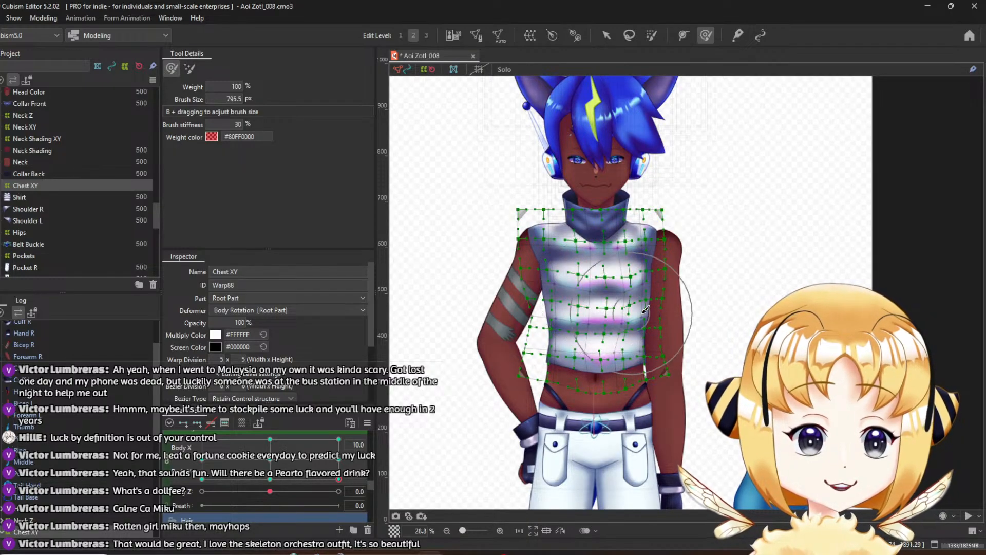
pyautogui.moveTo(340, 481)
pyautogui.mouseDown()
pyautogui.moveTo(339, 438)
pyautogui.moveTo(339, 479)
pyautogui.mouseUp()
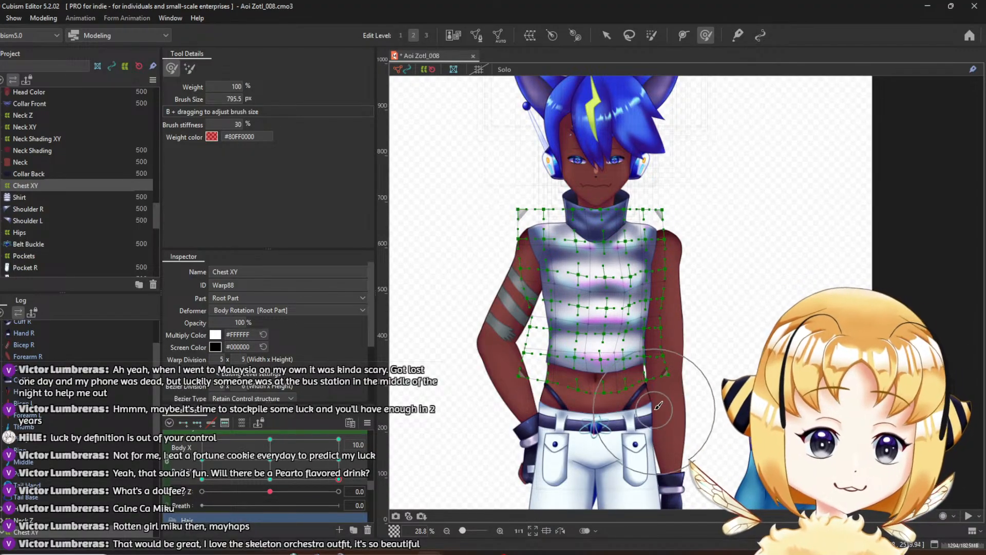
# Separate the Body X and Body Y parameters and reflect the Chest XY motion horizontally from Body X 10 at minimum Body Y
pyautogui.click(338, 439)
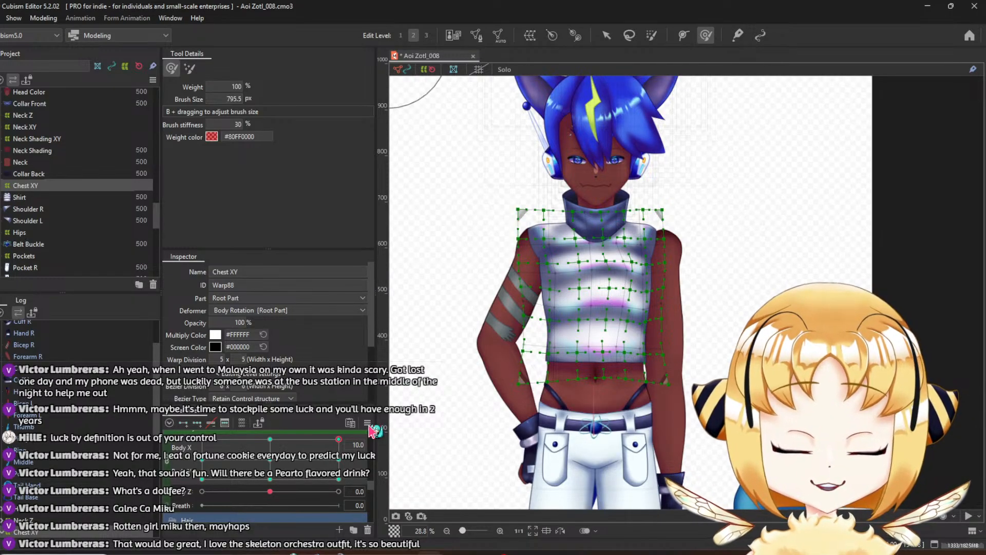
pyautogui.moveTo(368, 427); pyautogui.dragTo(391, 500)
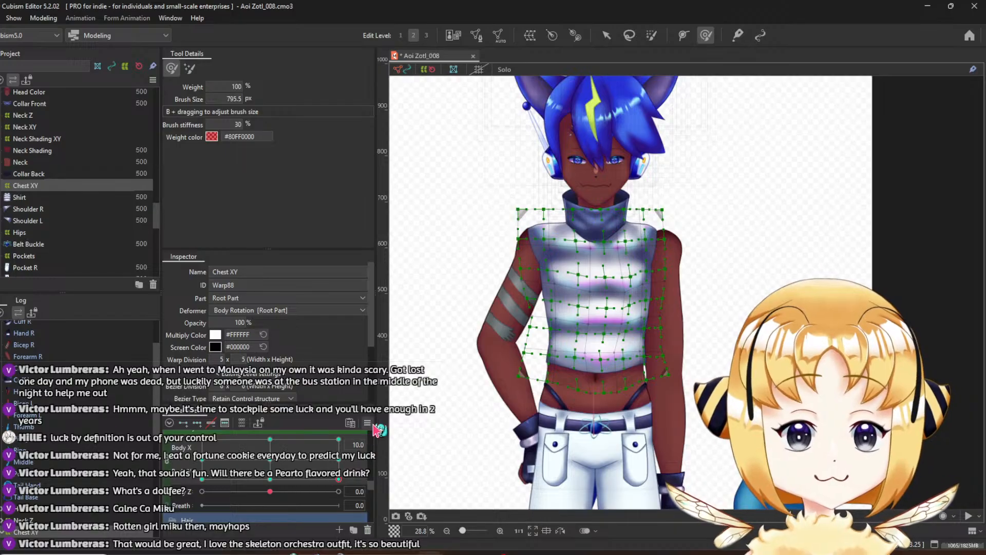
pyautogui.scroll(-1, 172, 462)
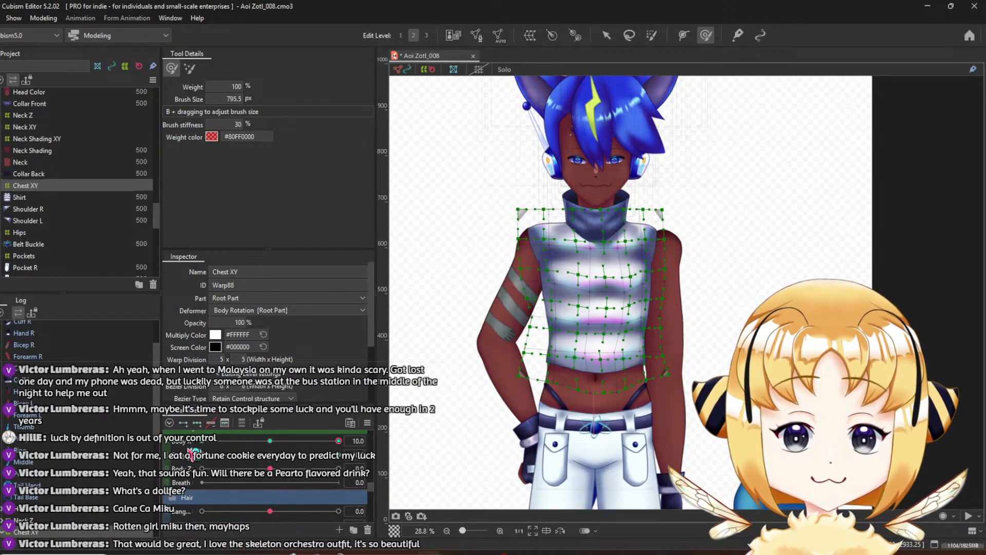
pyautogui.click(368, 424)
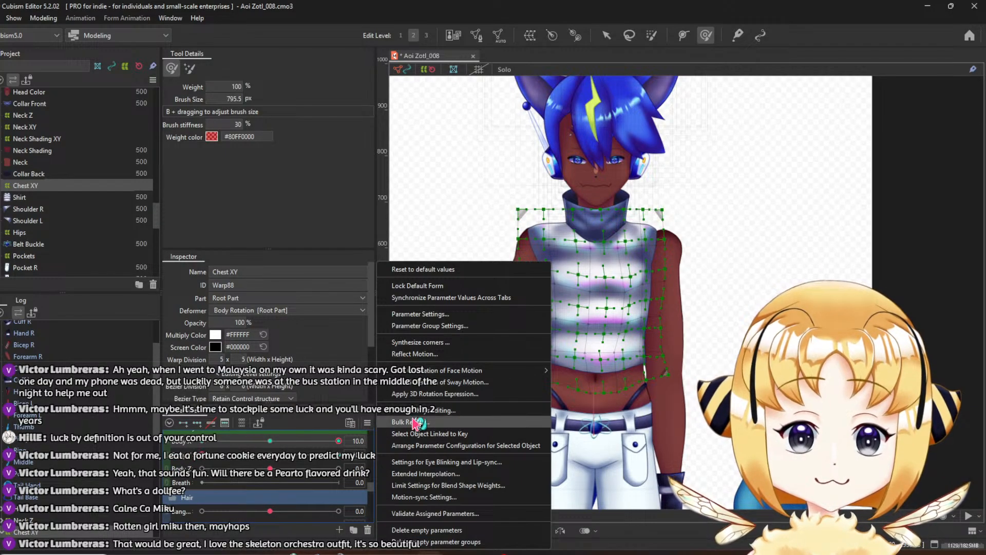
pyautogui.click(415, 355)
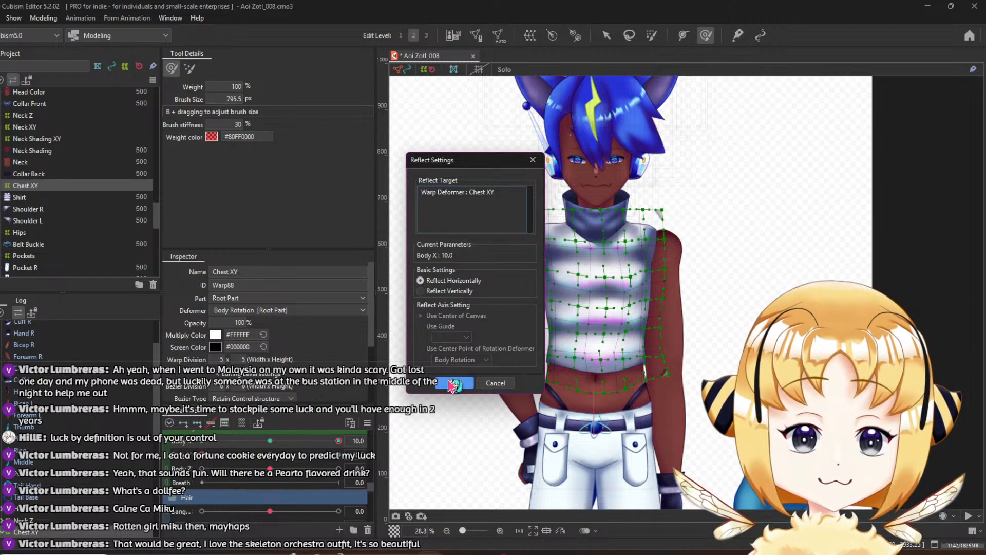
pyautogui.click(452, 383)
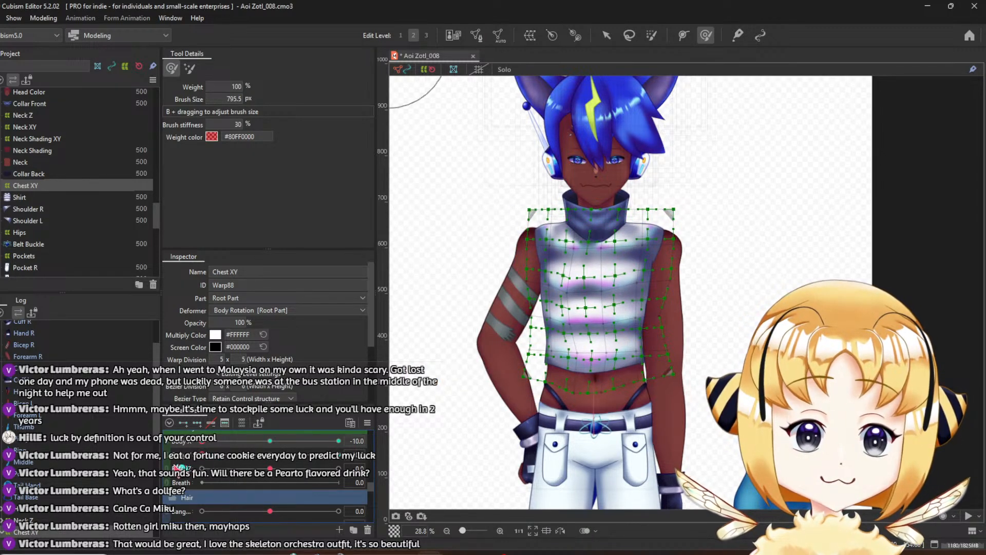
# Reflect the Chest XY motion horizontally from Body X 10 with Body Y at its maximum of 10
pyautogui.moveTo(174, 464); pyautogui.dragTo(374, 461)
pyautogui.moveTo(202, 455); pyautogui.dragTo(392, 463)
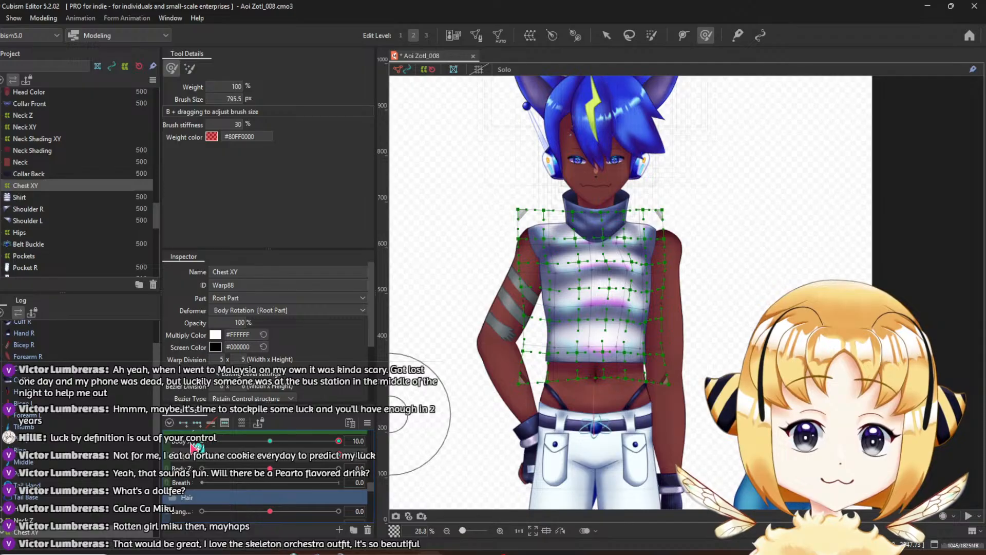
pyautogui.rightClick(362, 437)
pyautogui.click(416, 358)
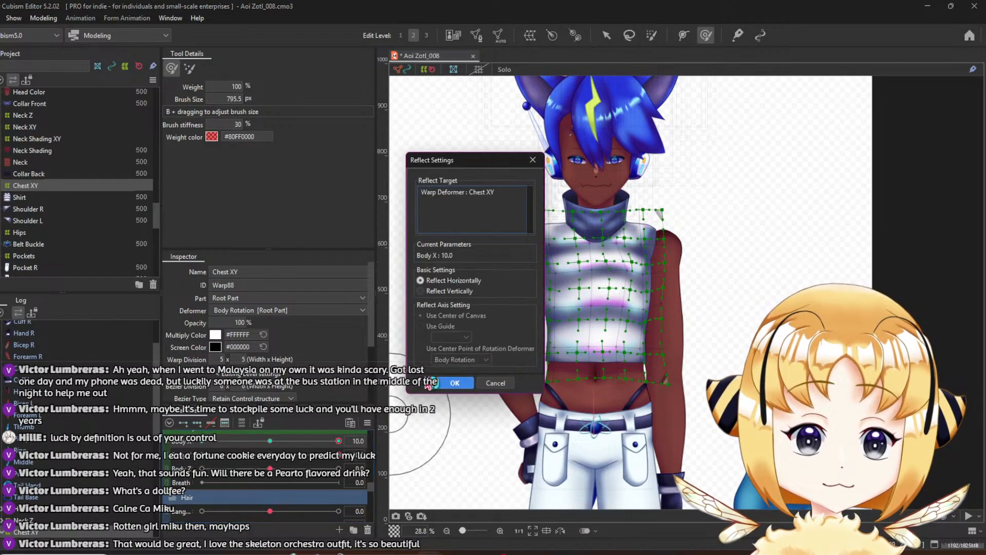
pyautogui.click(431, 383)
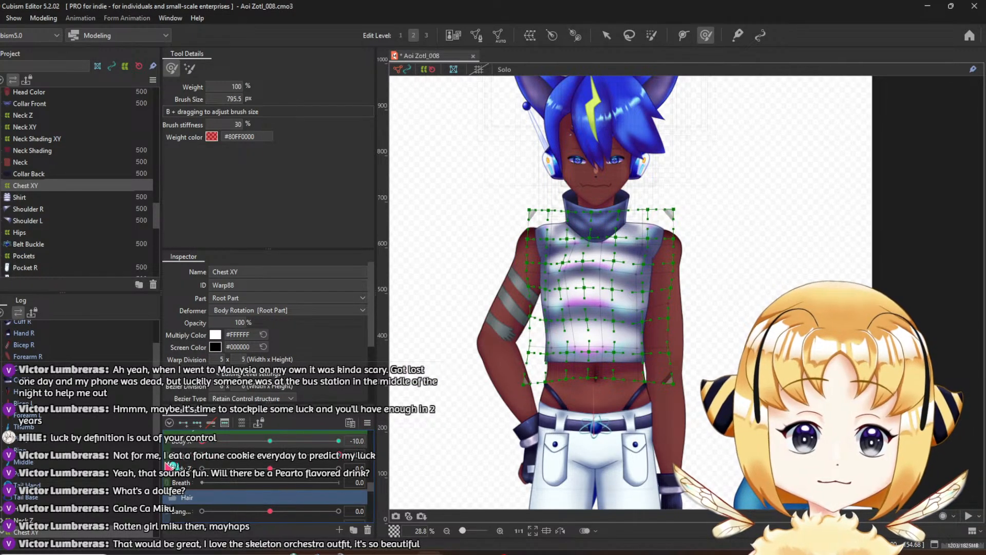
# Recombine Body X and Body Y and preview the mirrored chest turn across both parameters
pyautogui.moveTo(166, 462); pyautogui.dragTo(417, 474)
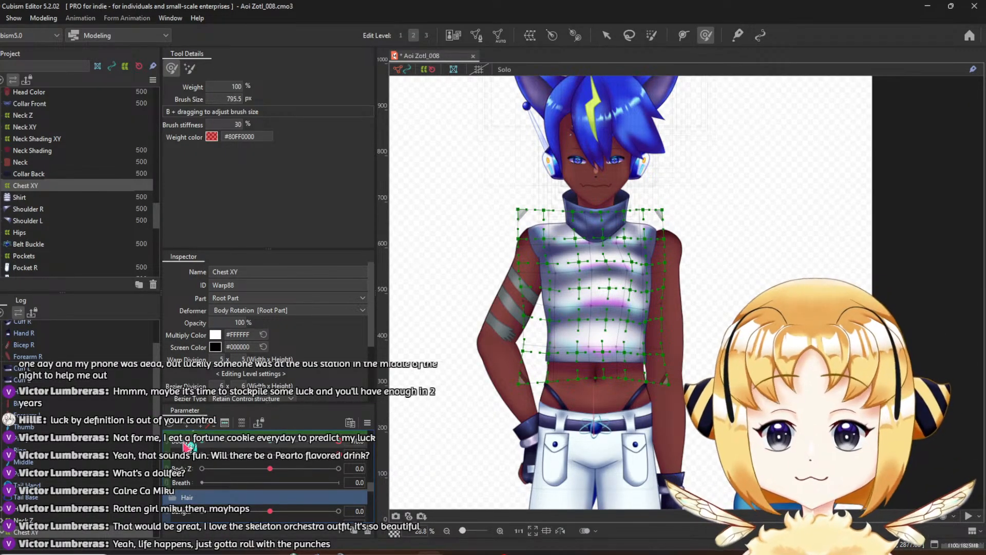
pyautogui.click(171, 446)
pyautogui.moveTo(270, 459); pyautogui.dragTo(445, 391)
pyautogui.moveTo(294, 394); pyautogui.dragTo(144, 400)
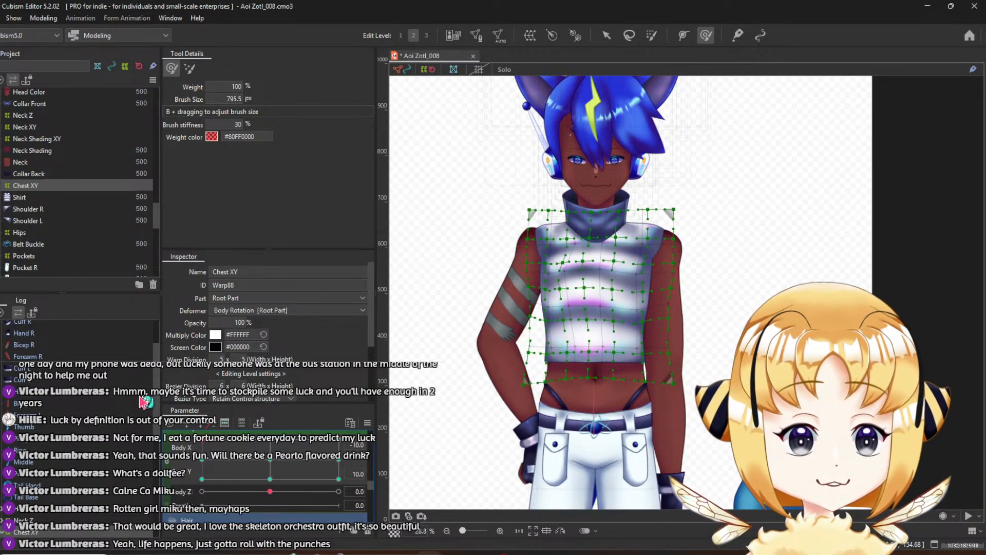
pyautogui.moveTo(97, 447); pyautogui.dragTo(154, 491)
# Separate the parameters at Body X 10 with Body Y centred and reflect the Chest XY motion from there
pyautogui.click(341, 461)
pyautogui.click(168, 461)
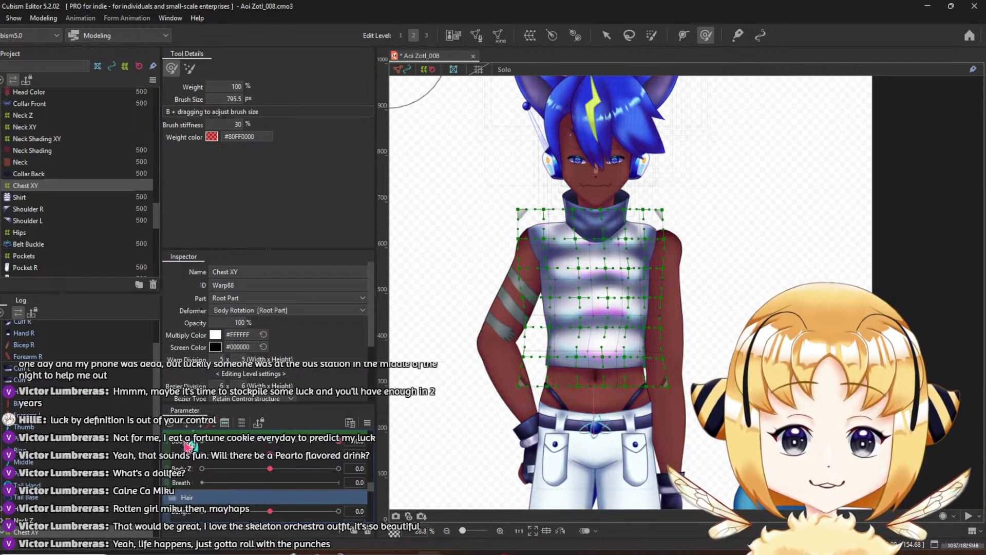
pyautogui.click(351, 423)
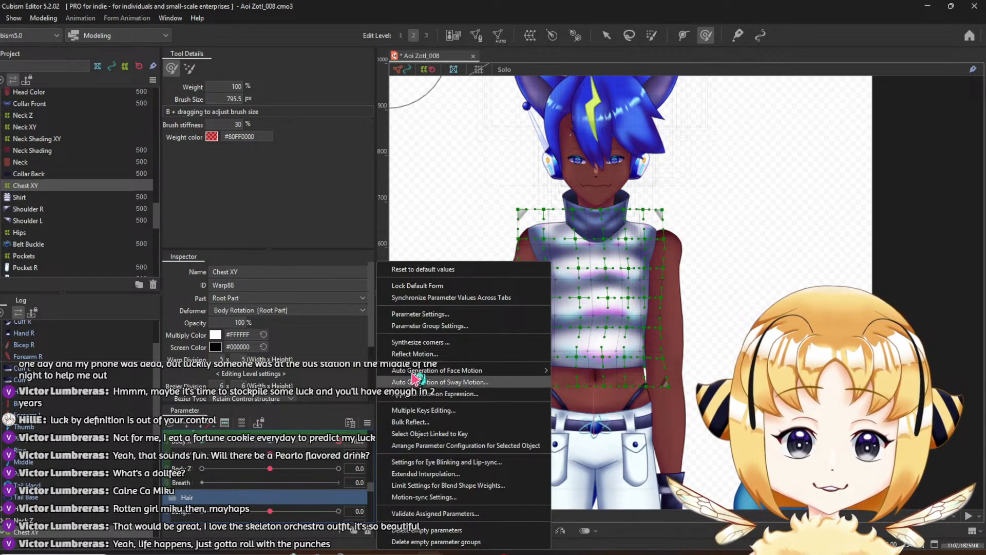
pyautogui.click(445, 380)
pyautogui.click(442, 385)
# Recombine Body X and Body Y at their centre values of 0.0 and save the model file
pyautogui.moveTo(337, 442); pyautogui.dragTo(279, 445)
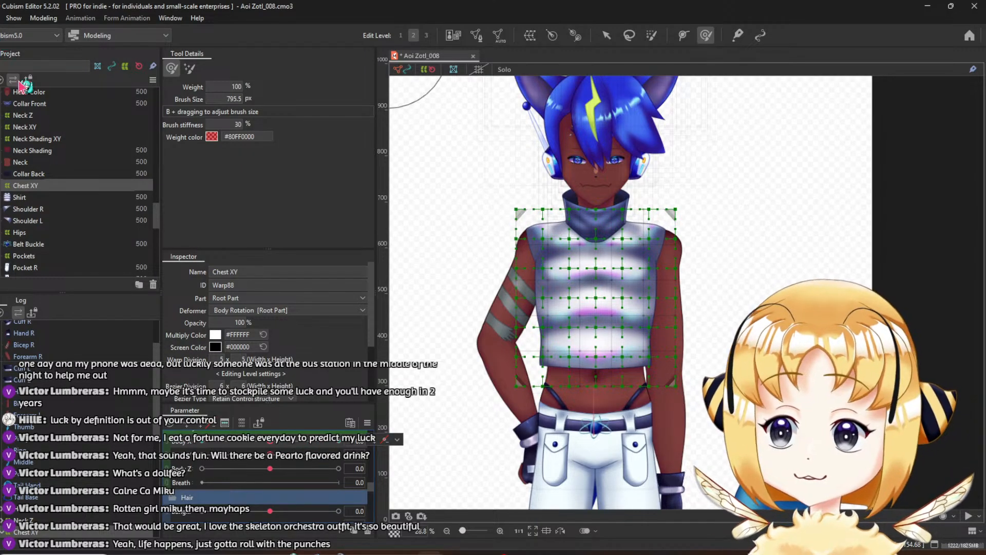
pyautogui.click(168, 447)
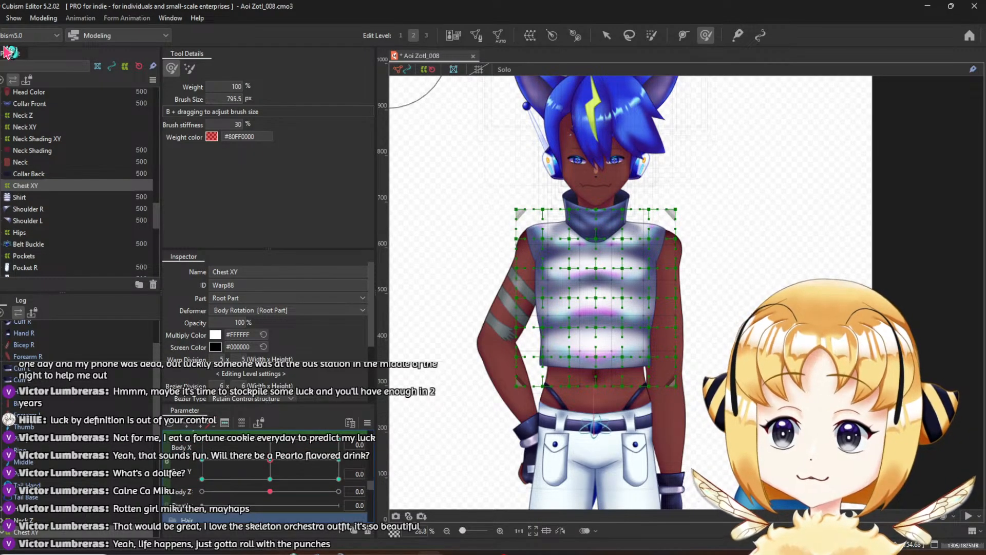
pyautogui.click(1, 18)
pyautogui.click(17, 116)
# Open the Physics Settings and preview how the whole character follows head and body movement in all directions
pyautogui.click(44, 18)
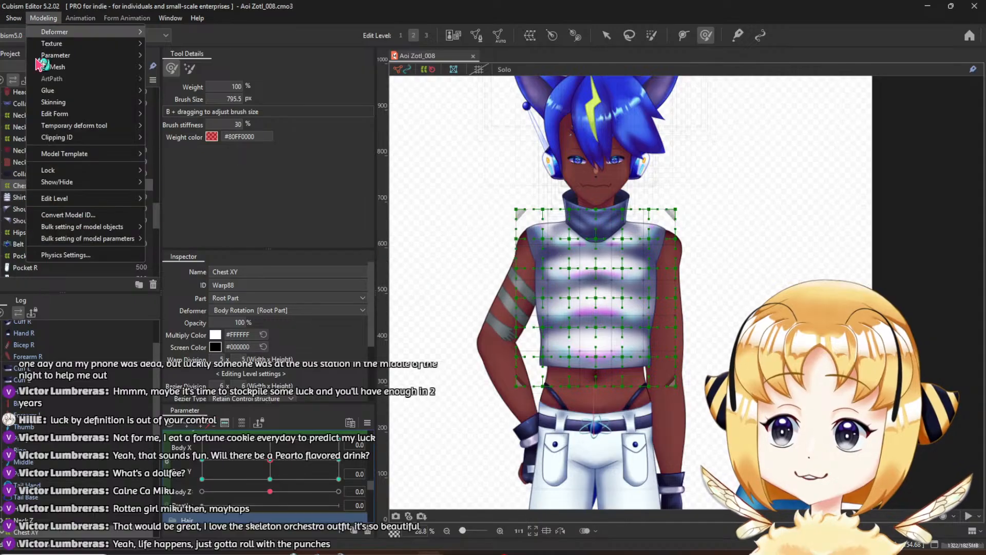
pyautogui.click(89, 257)
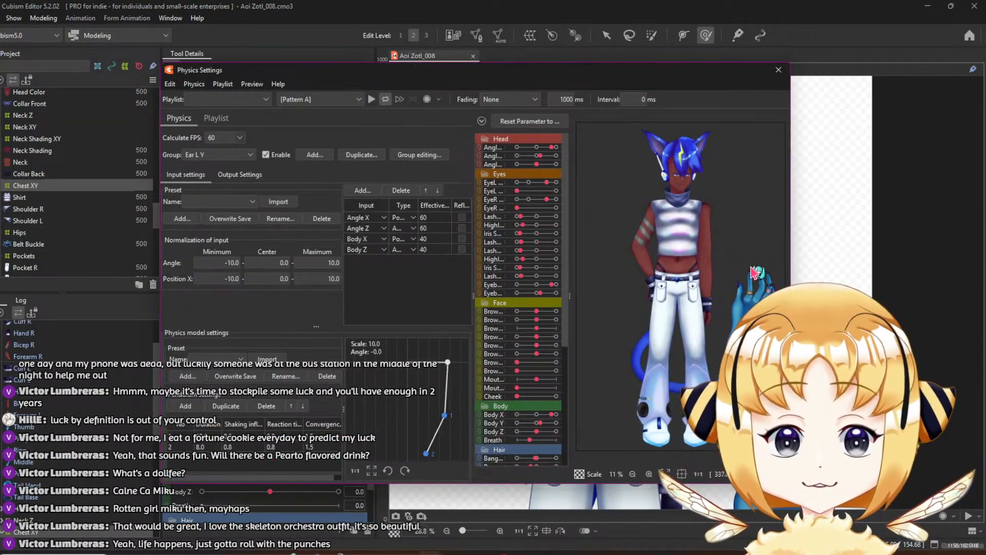
pyautogui.moveTo(754, 272); pyautogui.dragTo(531, 286)
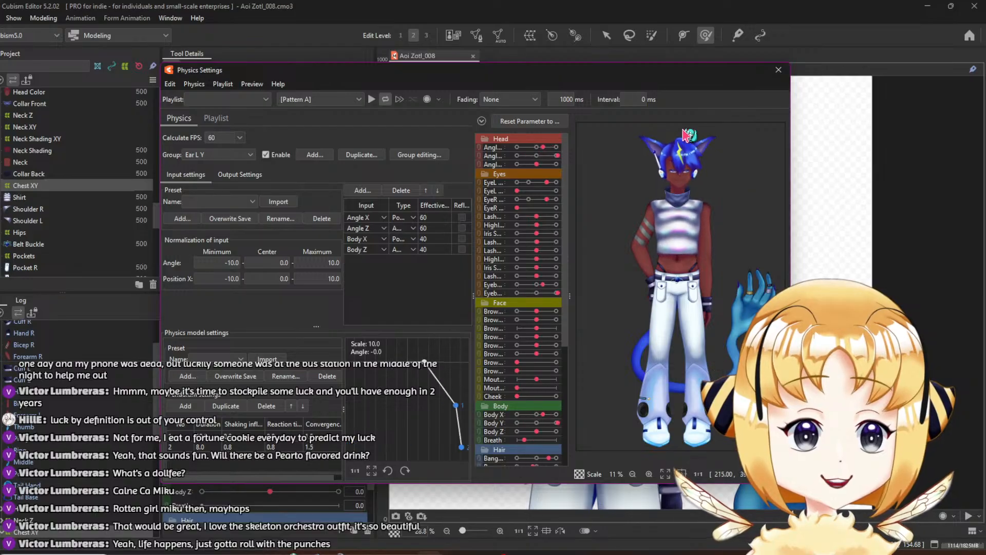
pyautogui.moveTo(685, 134); pyautogui.dragTo(580, 349)
pyautogui.moveTo(726, 186); pyautogui.dragTo(612, 222)
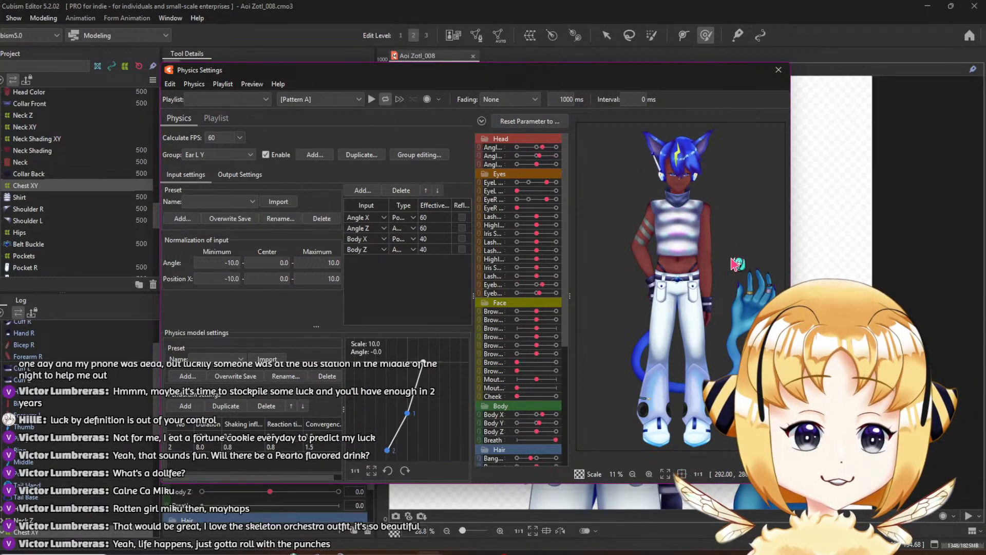
pyautogui.moveTo(762, 219); pyautogui.dragTo(777, 254)
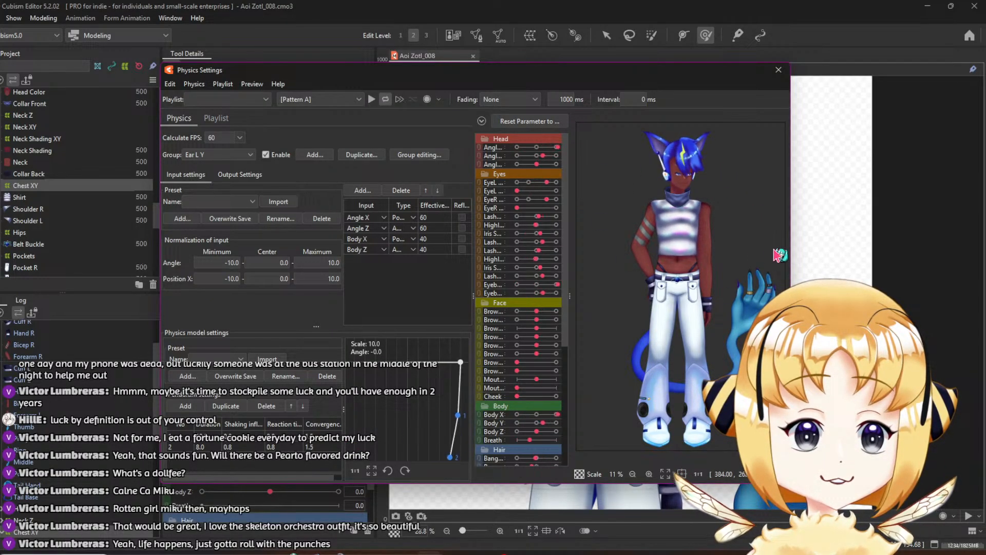
# Examine the chest motion up close and the full-body motion in the physics preview, and close the Physics Settings
pyautogui.scroll(3, 711, 201)
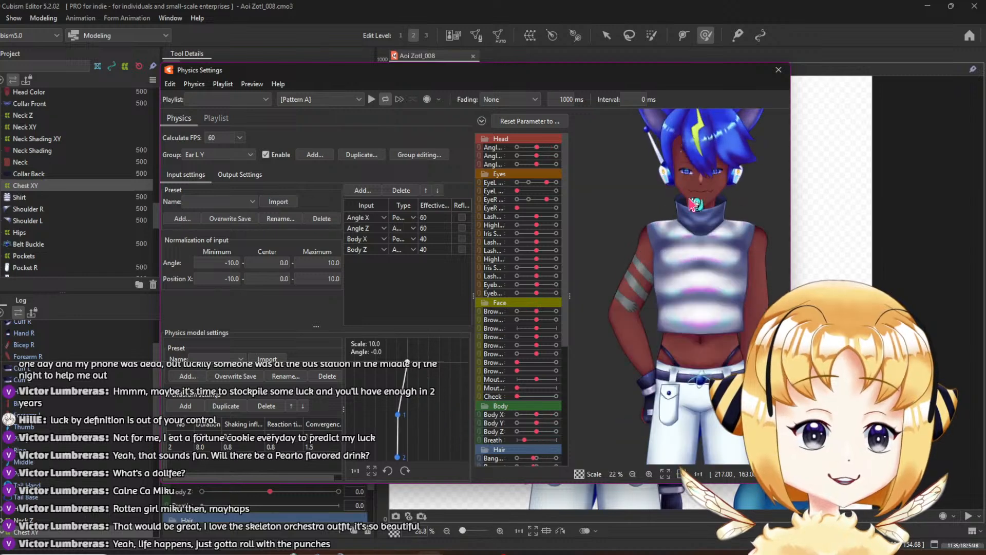
pyautogui.moveTo(745, 293); pyautogui.dragTo(694, 139)
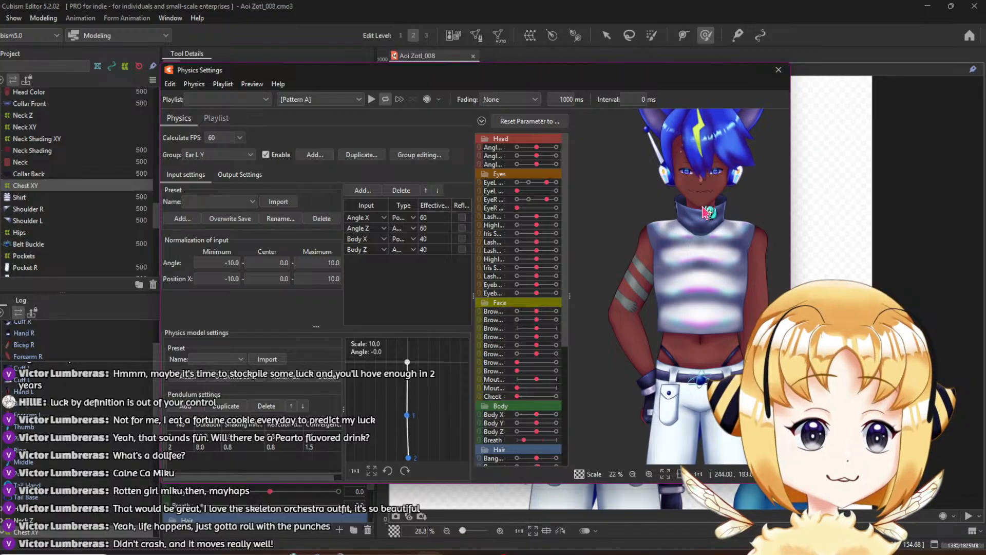
pyautogui.moveTo(706, 213); pyautogui.dragTo(649, 226)
pyautogui.scroll(-2, 649, 226)
pyautogui.moveTo(694, 308); pyautogui.dragTo(724, 347)
pyautogui.moveTo(688, 404); pyautogui.dragTo(697, 269)
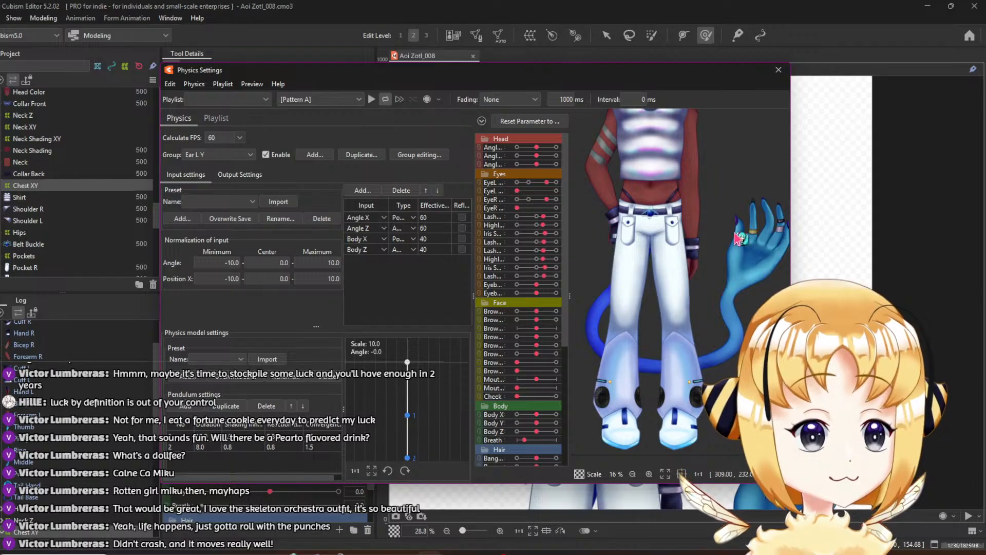
pyautogui.scroll(-2, 688, 252)
pyautogui.moveTo(669, 226); pyautogui.dragTo(722, 315)
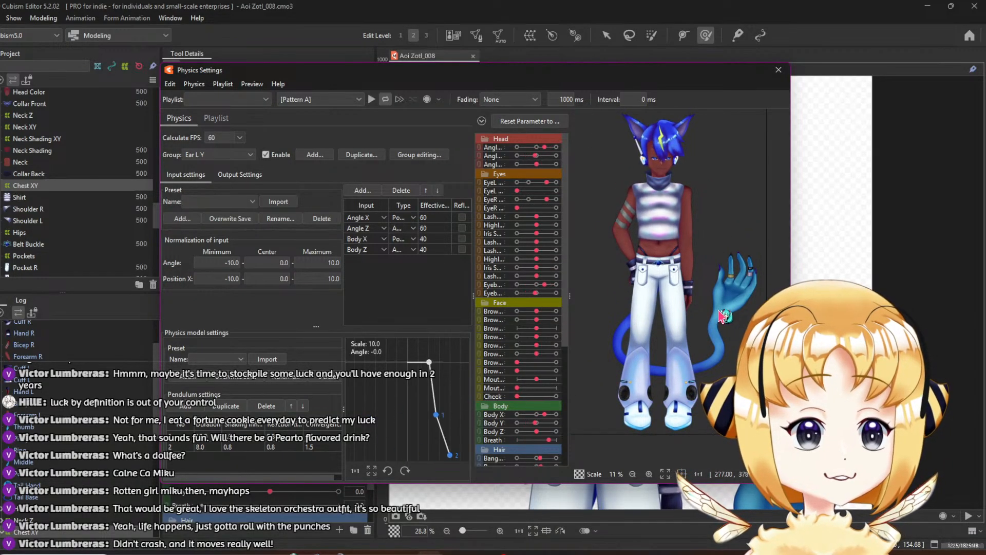
pyautogui.click(779, 69)
pyautogui.scroll(-2, 710, 283)
pyautogui.scroll(2, 745, 319)
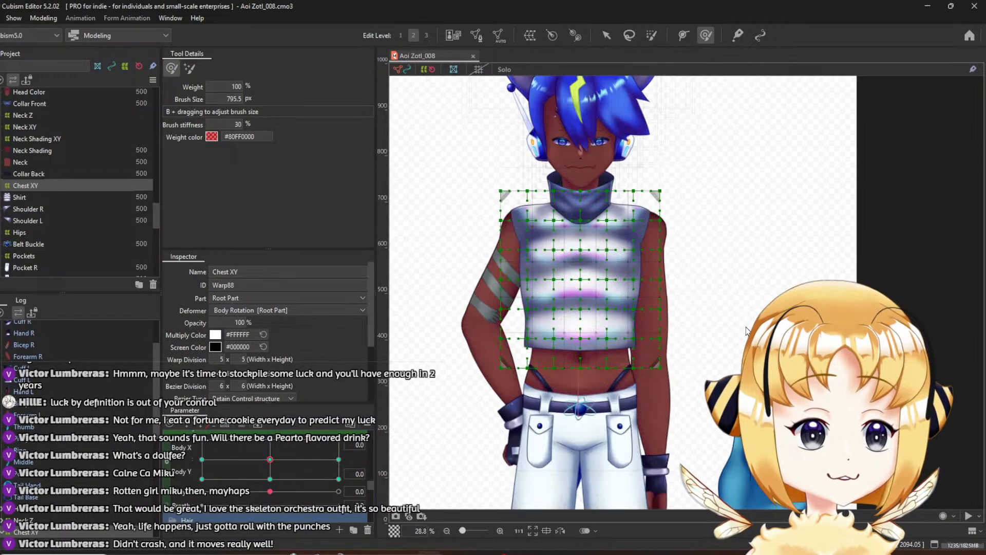
pyautogui.scroll(-1, 690, 310)
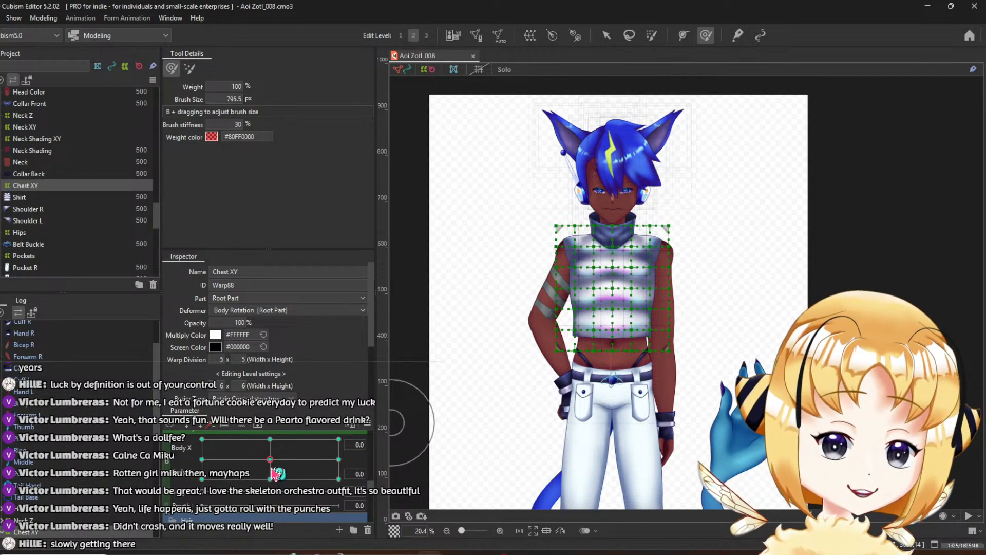
pyautogui.moveTo(272, 468)
pyautogui.mouseDown()
pyautogui.moveTo(320, 436)
pyautogui.moveTo(278, 466)
pyautogui.moveTo(270, 459)
pyautogui.mouseUp()
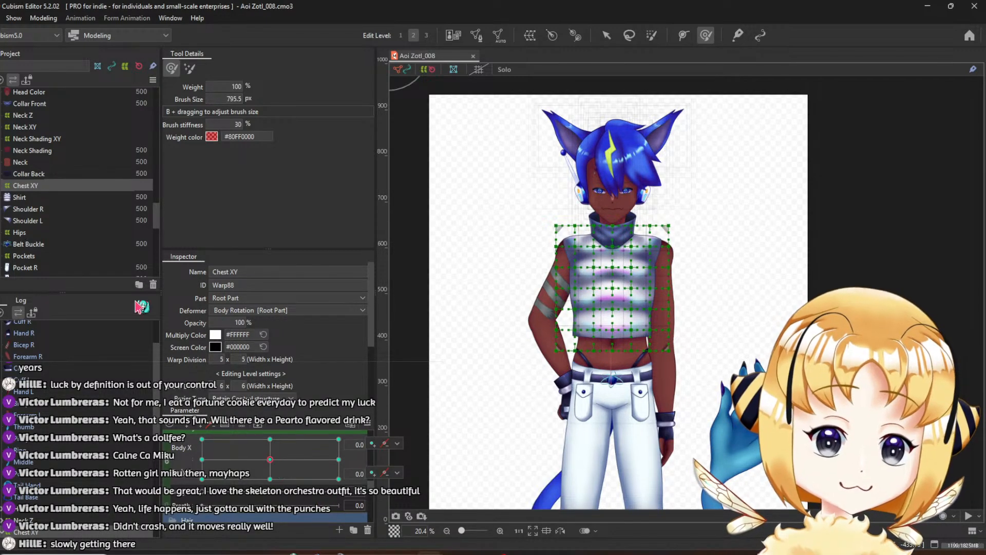
# Create a warp deformer named Collar XY as parent of Collar Front and Collar Back, with 5 × 5 warp and 2 × 2 Bezier divisions
pyautogui.scroll(1, 72, 216)
pyautogui.click(52, 147)
pyautogui.scroll(2, 51, 154)
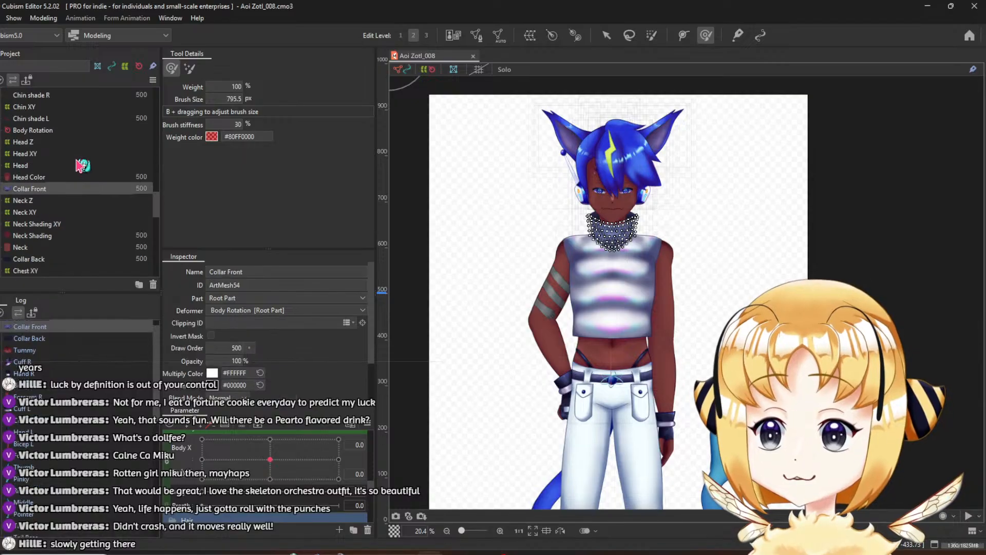
pyautogui.scroll(4, 48, 164)
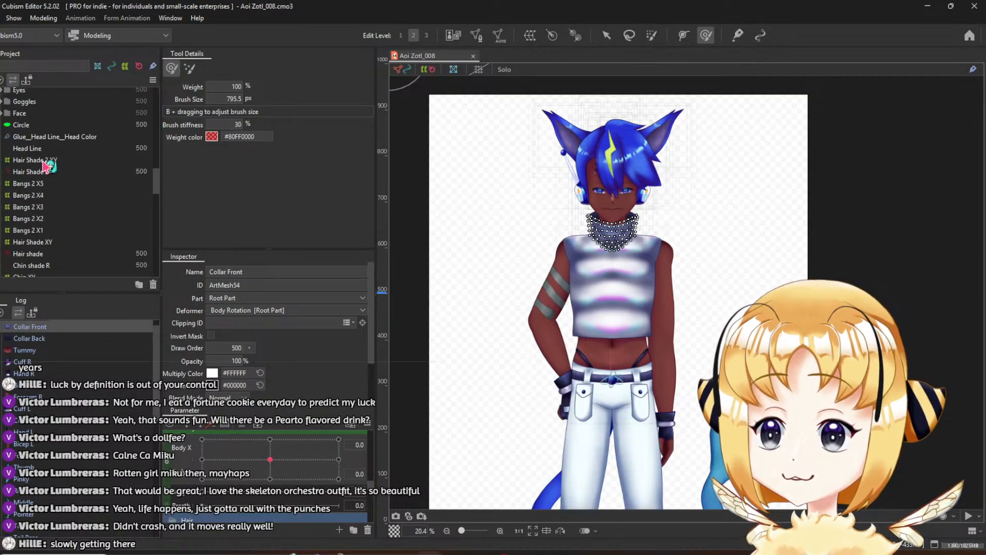
pyautogui.scroll(3, 47, 167)
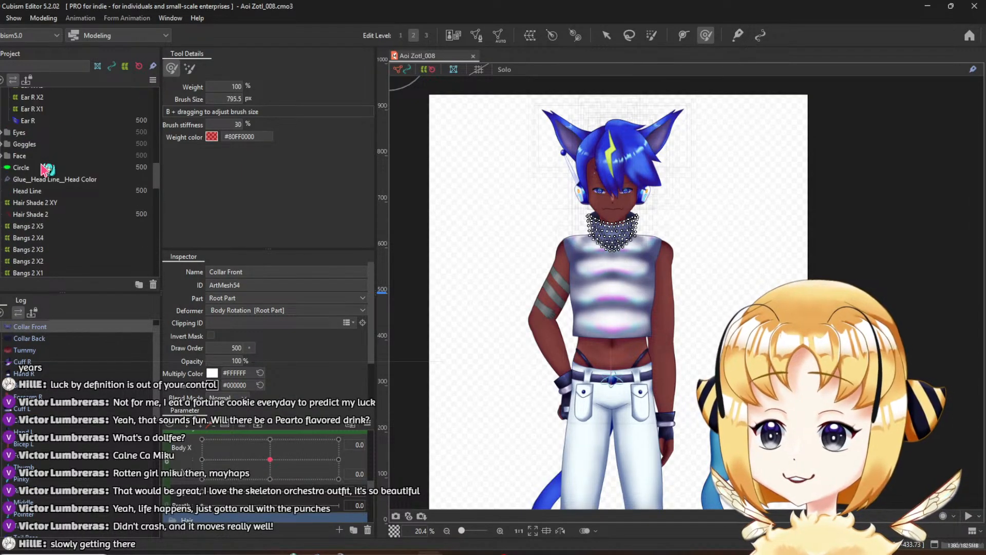
pyautogui.scroll(-7, 36, 203)
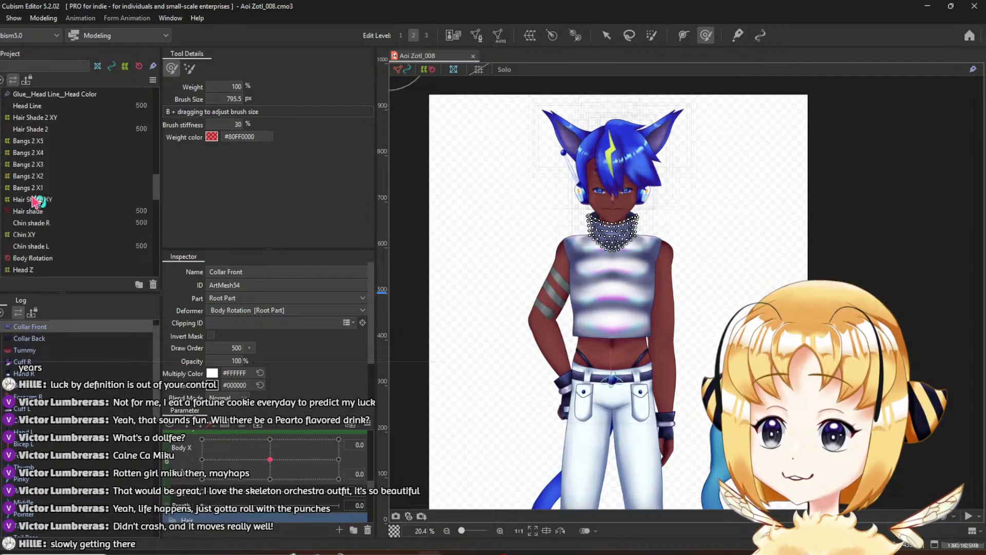
pyautogui.scroll(-4, 54, 221)
pyautogui.scroll(2, 43, 222)
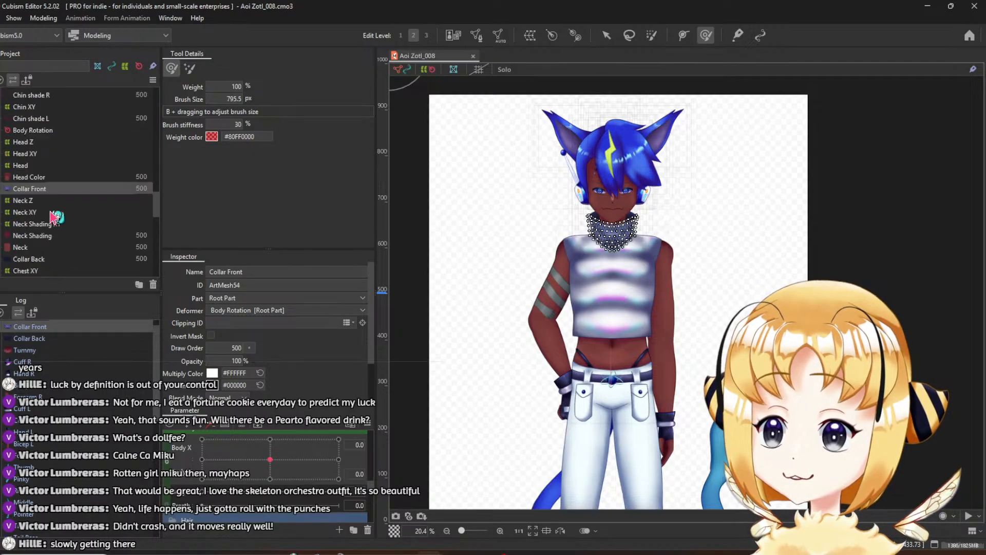
pyautogui.scroll(-2, 33, 222)
pyautogui.keyDown('ctrl'); pyautogui.click(21, 221); pyautogui.keyUp('ctrl')
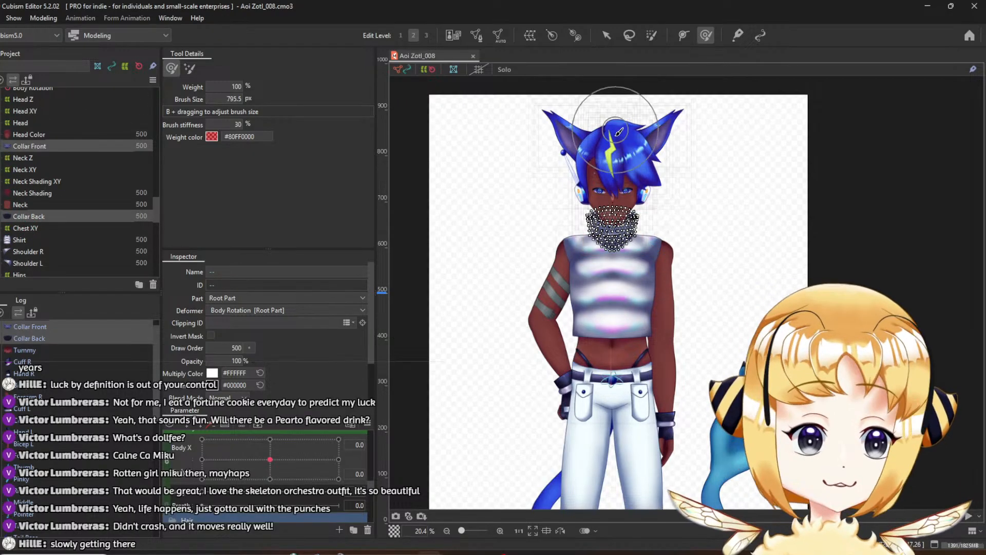
pyautogui.scroll(2, 612, 149)
pyautogui.click(535, 39)
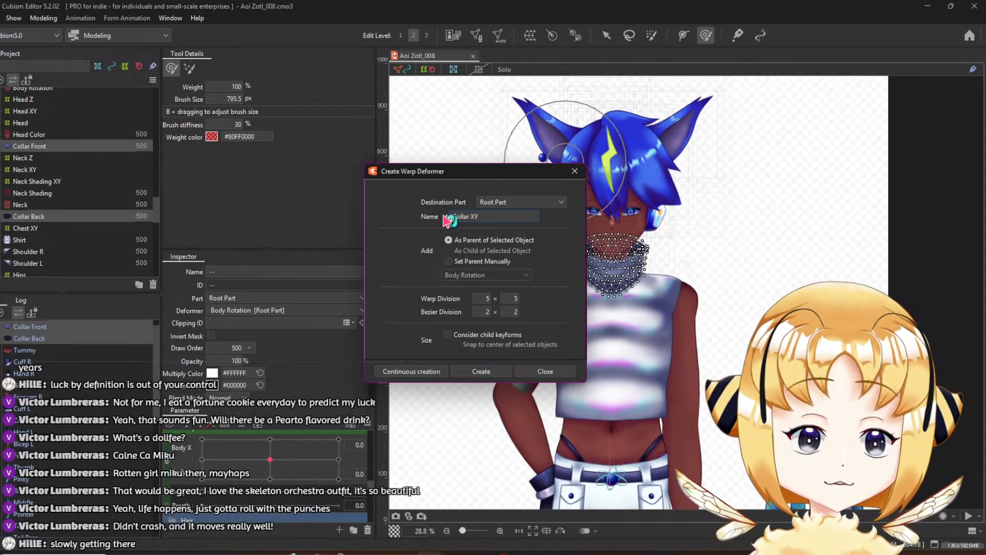
pyautogui.click(482, 373)
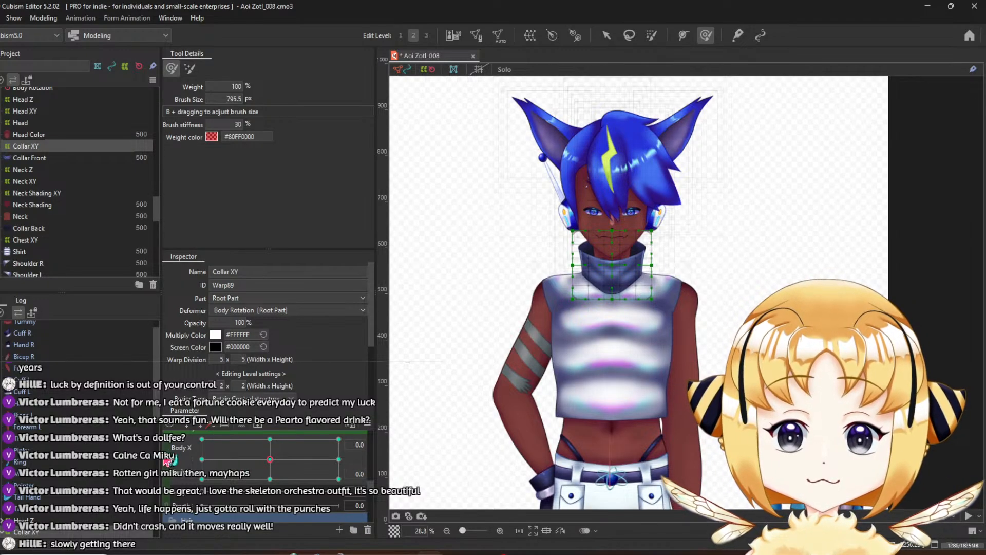
# Separate Body X from Body Y, set Body X to 10.0, and change Collar XY's Bezier divisions to 4 × 4
pyautogui.click(169, 460)
pyautogui.click(338, 441)
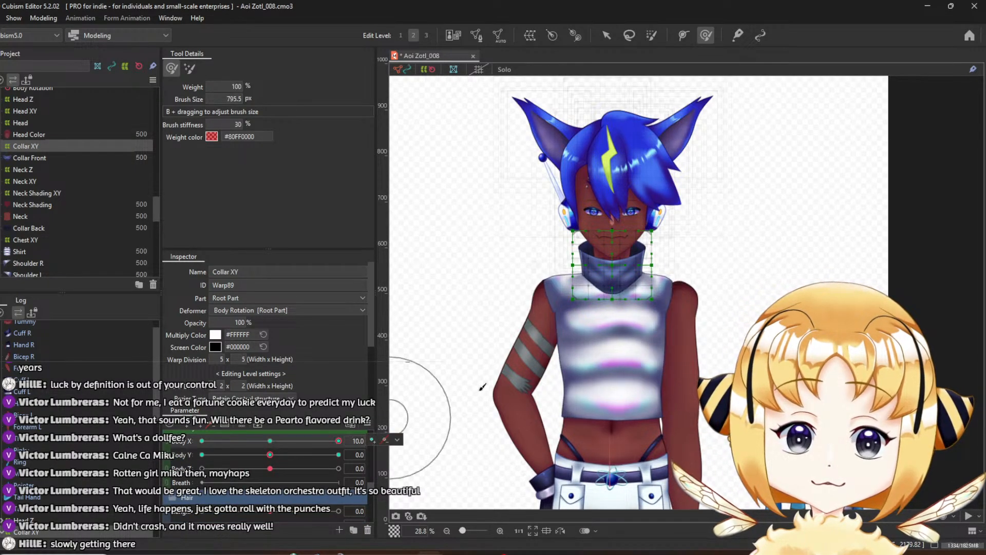
pyautogui.scroll(2, 713, 228)
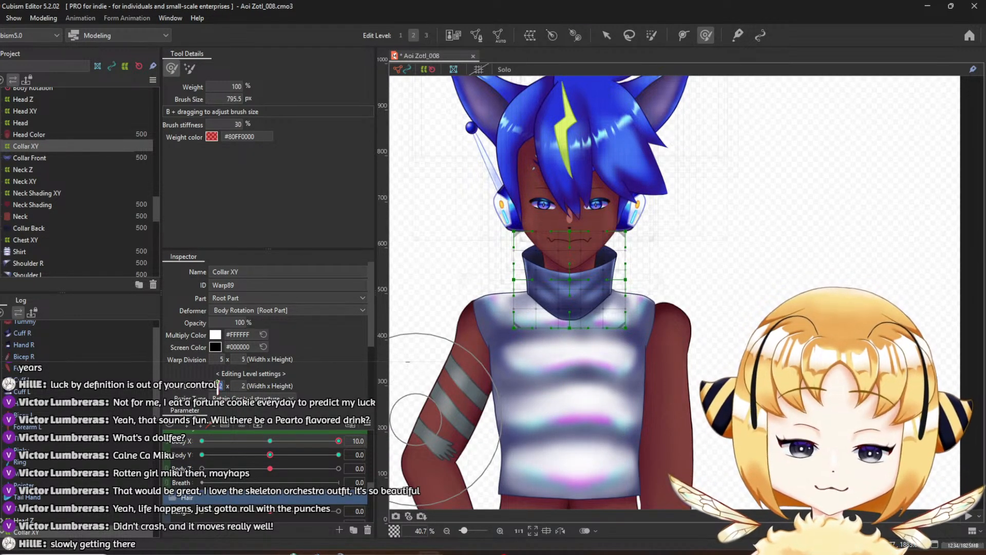
pyautogui.click(240, 386)
pyautogui.write('4')
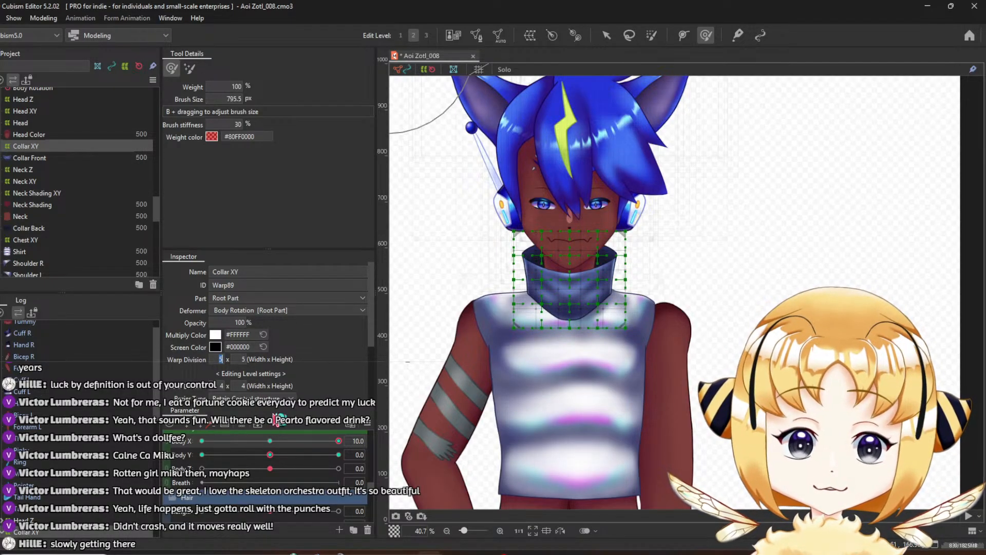
# Deform the Collar XY warp for the Body X 10.0 turn, shifting the collar's centre toward the image's right with a 358.3 px brush
pyautogui.moveTo(551, 369)
pyautogui.mouseDown()
pyautogui.moveTo(565, 369)
pyautogui.moveTo(562, 349)
pyautogui.mouseUp()
pyautogui.press('b')
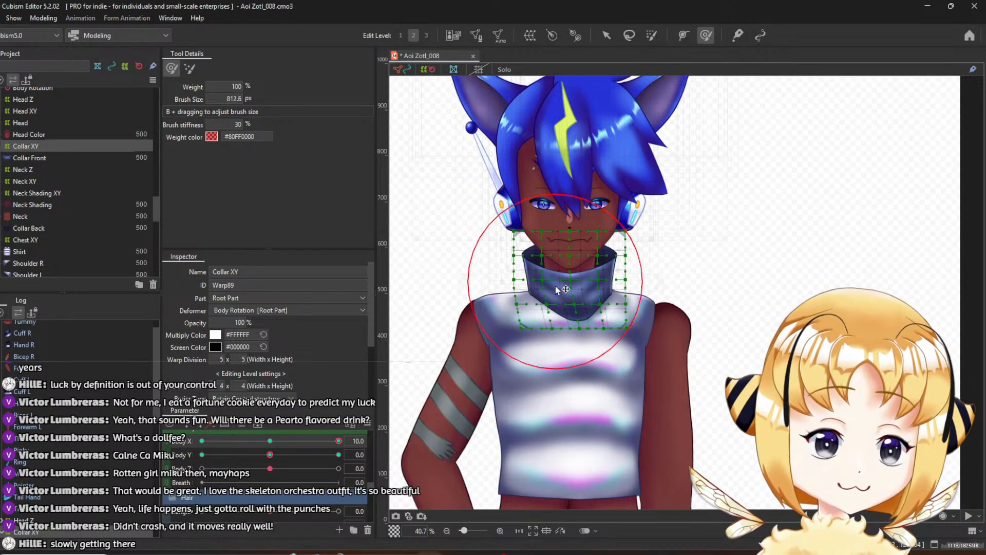
pyautogui.moveTo(552, 265)
pyautogui.mouseDown()
pyautogui.moveTo(552, 254)
pyautogui.moveTo(589, 303)
pyautogui.mouseUp()
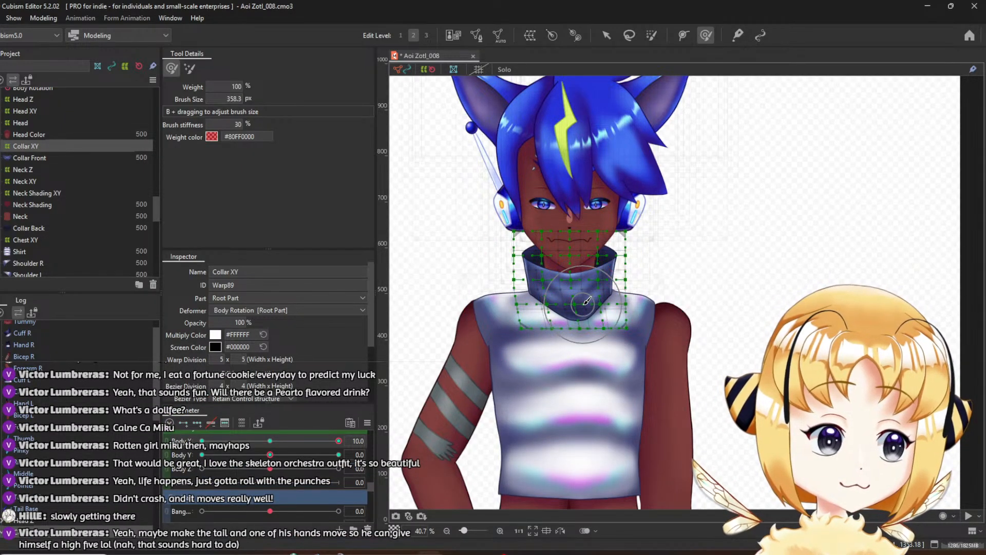
pyautogui.scroll(2, 587, 302)
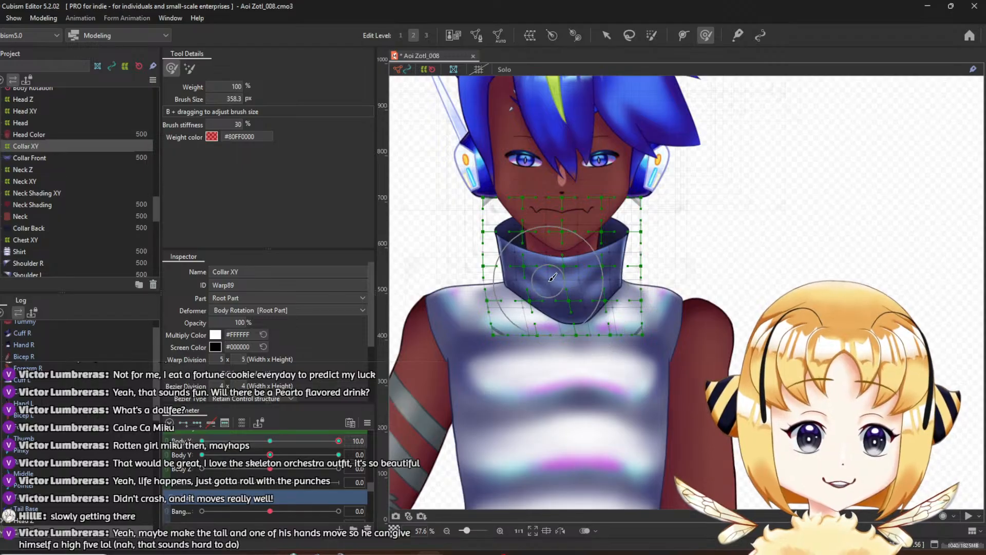
pyautogui.moveTo(552, 277); pyautogui.dragTo(595, 252)
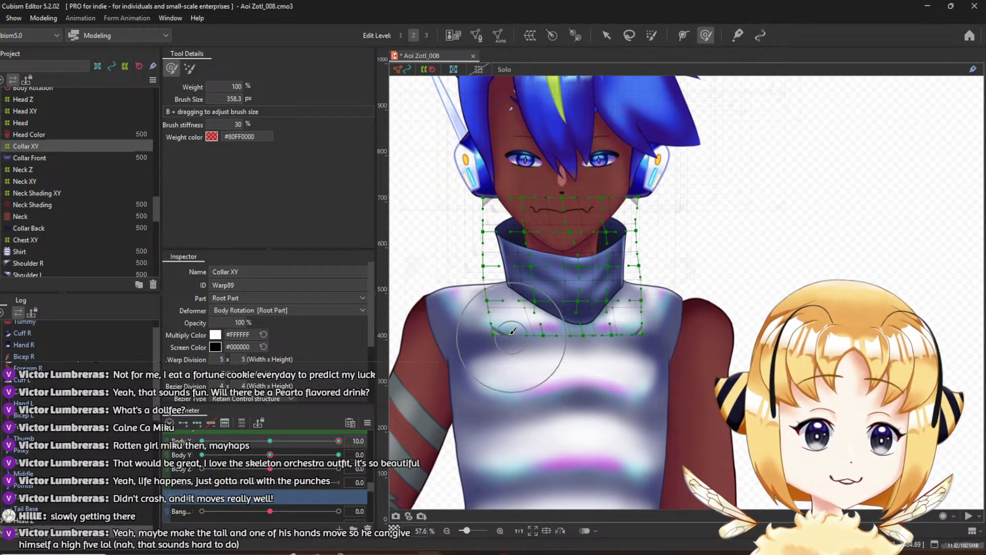
pyautogui.moveTo(667, 297); pyautogui.dragTo(662, 305)
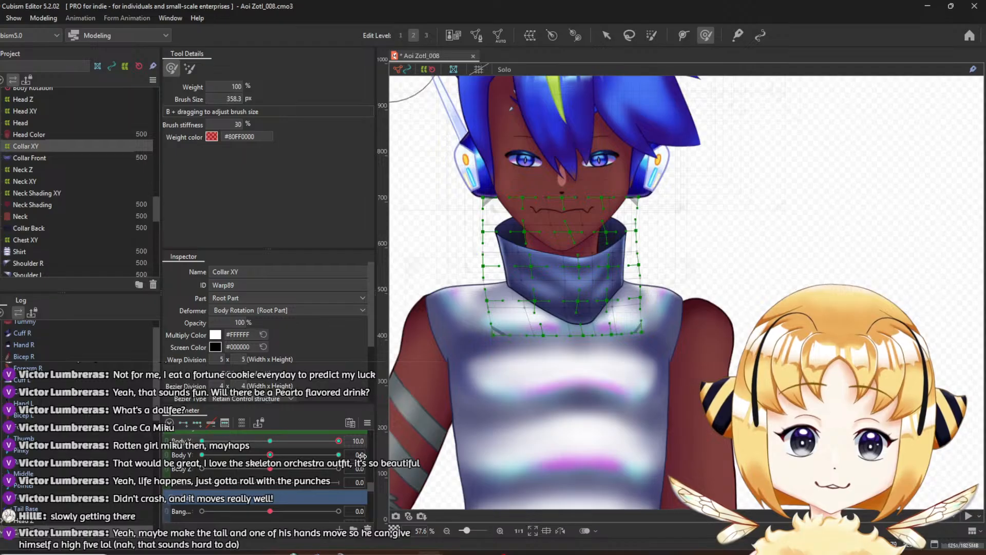
# Reflect the Collar XY motion from Body X 10.0 to the opposite side and check it by sweeping Body X
pyautogui.click(367, 423)
pyautogui.moveTo(473, 368)
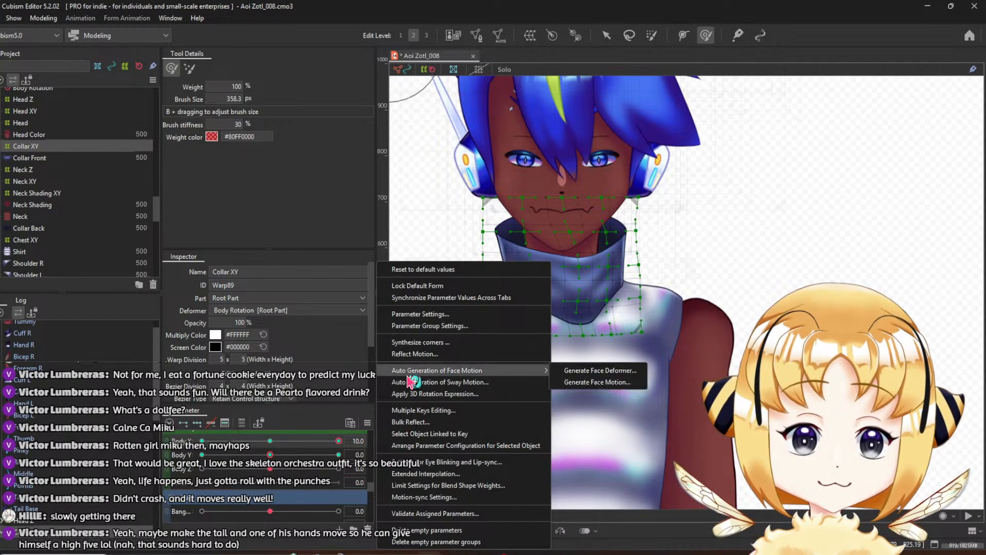
pyautogui.click(596, 367)
pyautogui.click(453, 382)
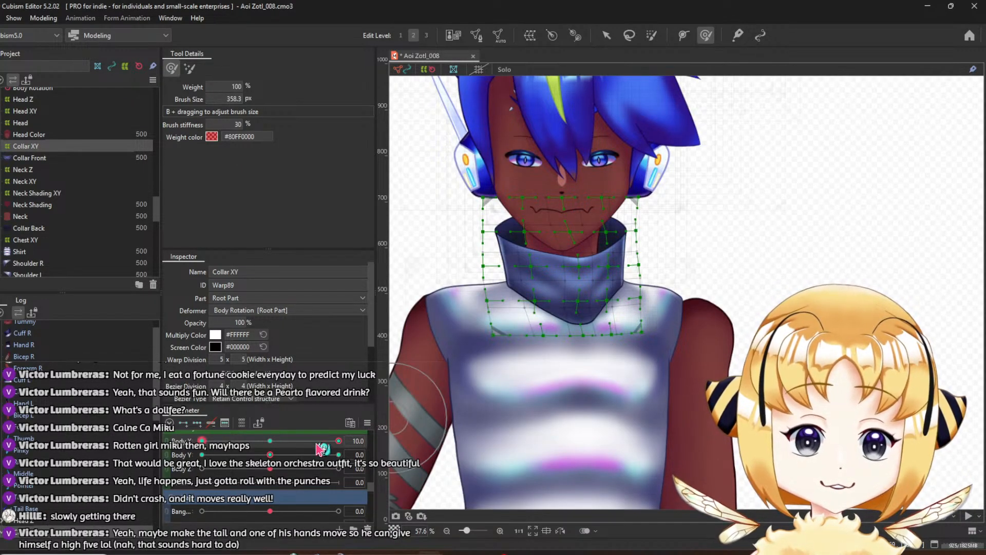
pyautogui.moveTo(321, 448); pyautogui.dragTo(136, 449)
# Set Body X to 0.0 and Body Y to 10.0, and lower the Collar XY deformer's top edge and upper corners
pyautogui.moveTo(220, 454); pyautogui.dragTo(342, 456)
pyautogui.click(273, 445)
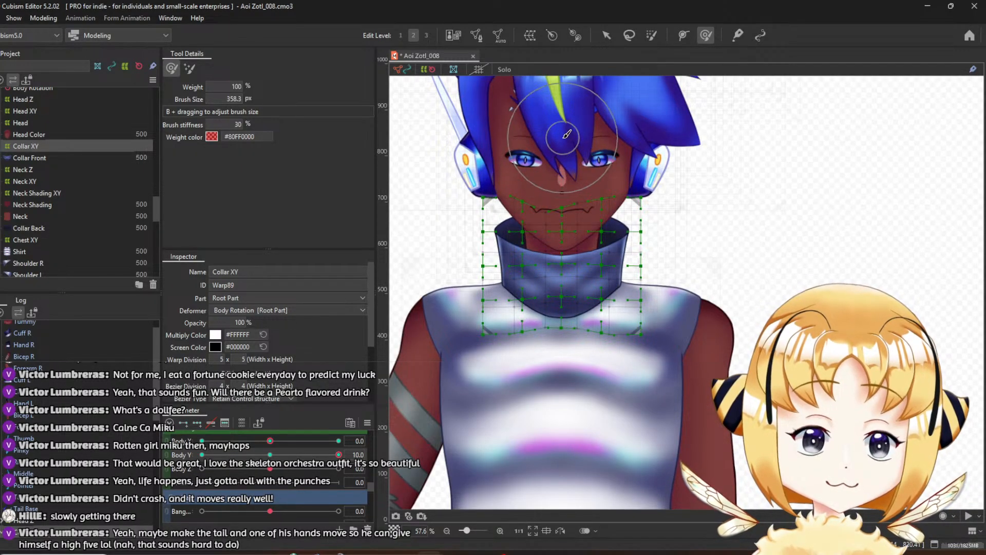
pyautogui.moveTo(568, 152)
pyautogui.mouseDown()
pyautogui.moveTo(588, 153)
pyautogui.moveTo(610, 190)
pyautogui.moveTo(563, 184)
pyautogui.moveTo(561, 199)
pyautogui.mouseUp()
pyautogui.hotkey('ctrl', 'z')
pyautogui.hotkey('ctrl', 'z')
pyautogui.moveTo(487, 170); pyautogui.dragTo(488, 180)
pyautogui.moveTo(644, 172); pyautogui.dragTo(647, 185)
pyautogui.moveTo(339, 454)
pyautogui.mouseDown()
pyautogui.moveTo(273, 485)
pyautogui.moveTo(396, 435)
pyautogui.mouseUp()
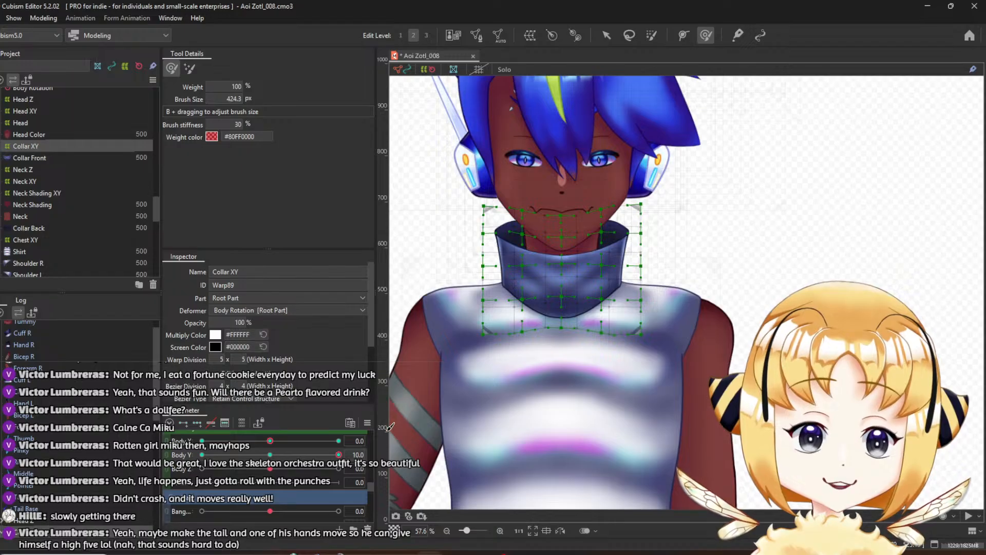
# Nudge the Collar XY deformer's bottom edge upward for Body Y 10.0 with a 424.3 px brush
pyautogui.click(564, 343)
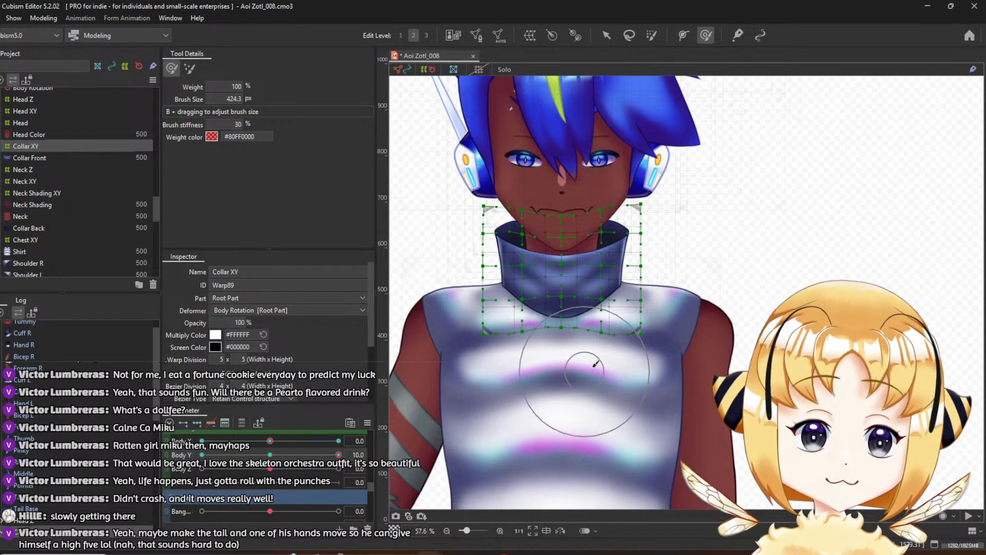
pyautogui.moveTo(632, 342); pyautogui.dragTo(632, 340)
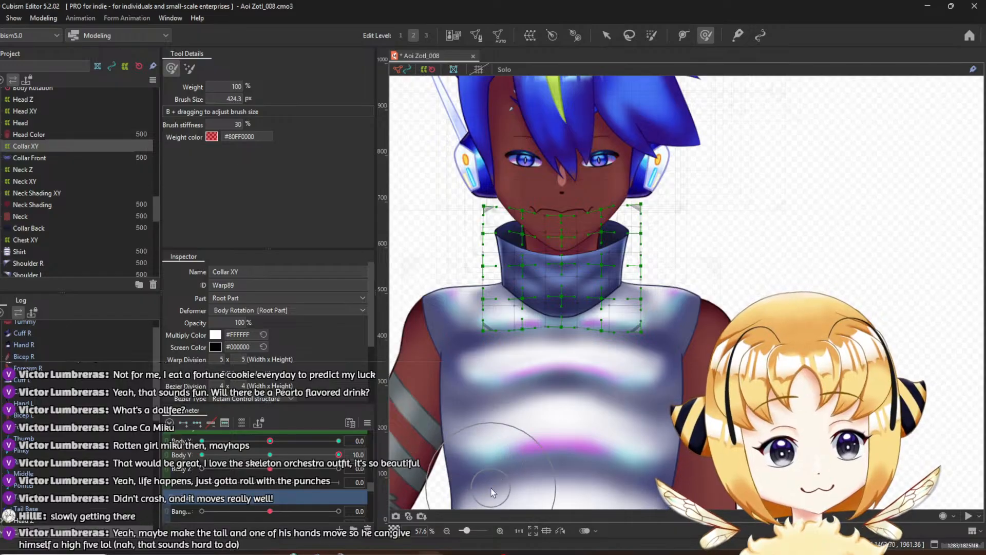
pyautogui.scroll(-4, 552, 437)
pyautogui.scroll(4, 567, 428)
pyautogui.moveTo(522, 400); pyautogui.dragTo(543, 428)
# Set Body Y to -10.0 and reshape the front of the collar, reducing the deform brush to 310.1 px
pyautogui.moveTo(339, 455); pyautogui.dragTo(177, 472)
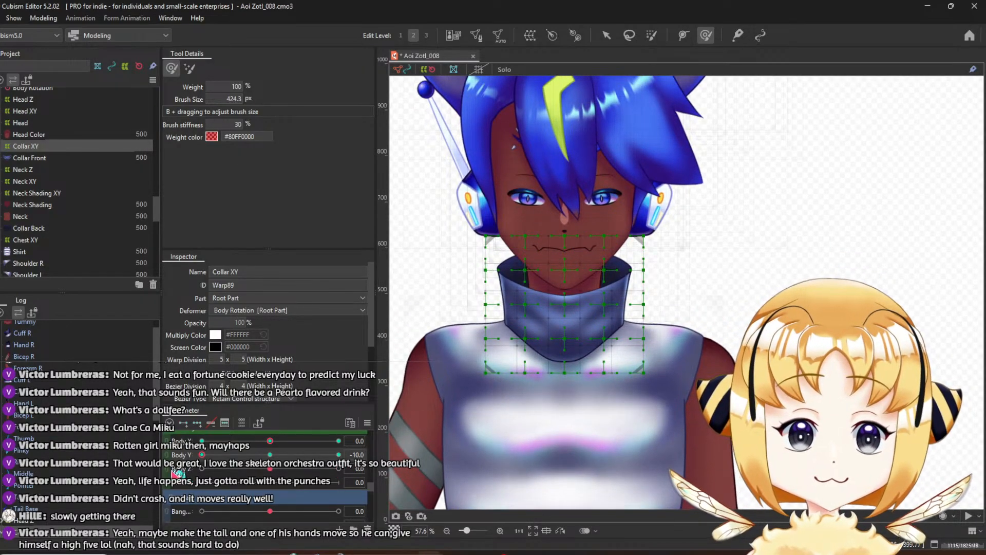
pyautogui.scroll(2, 563, 331)
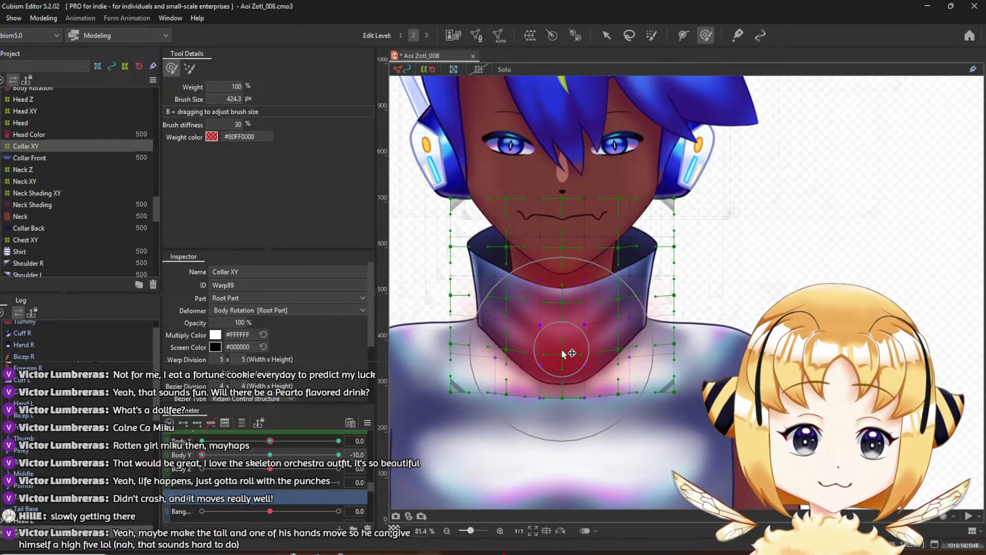
pyautogui.moveTo(565, 334); pyautogui.dragTo(564, 282)
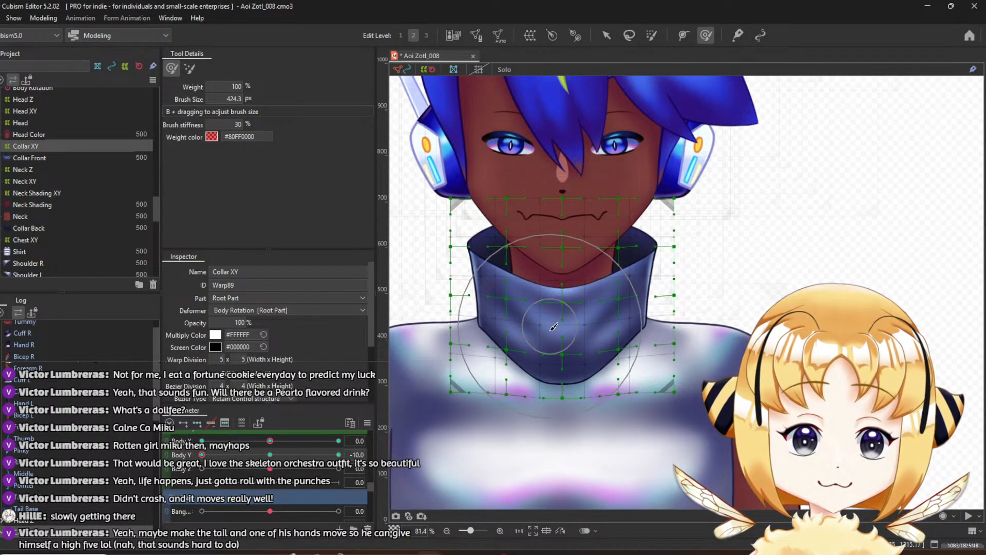
pyautogui.moveTo(595, 446); pyautogui.dragTo(571, 445)
pyautogui.moveTo(564, 276); pyautogui.dragTo(564, 288)
pyautogui.hotkey('ctrl', 'z')
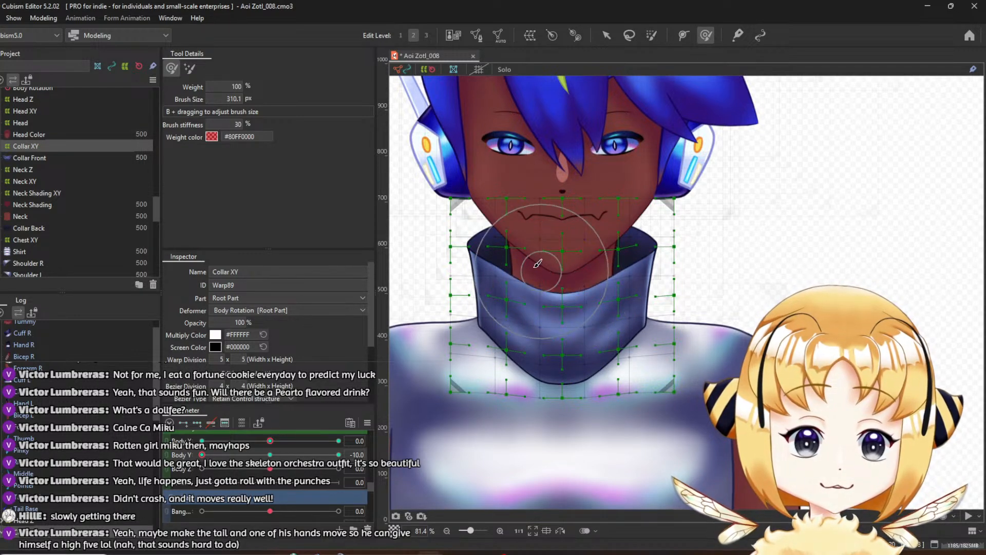
# Smooth both sides of the collar opening and raise the deformer's top edge at Body Y -10.0
pyautogui.moveTo(521, 264); pyautogui.dragTo(521, 269)
pyautogui.moveTo(610, 266); pyautogui.dragTo(609, 269)
pyautogui.moveTo(549, 206)
pyautogui.mouseDown()
pyautogui.moveTo(548, 196)
pyautogui.moveTo(493, 194)
pyautogui.mouseUp()
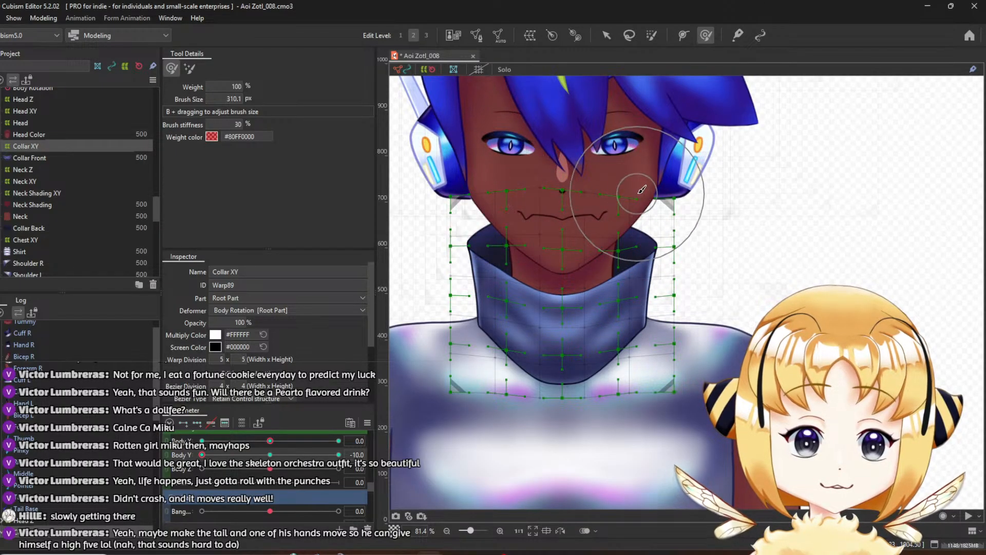
pyautogui.moveTo(630, 192); pyautogui.dragTo(630, 190)
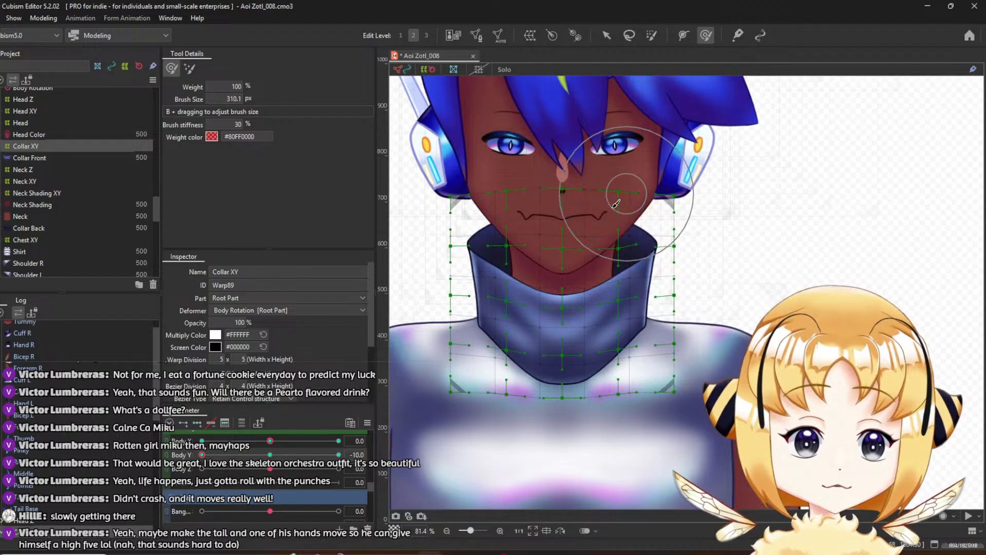
# Touch up the Collar XY deformer's upper corners at Body Y 10.0 and return Body Y to 0.0
pyautogui.moveTo(283, 454)
pyautogui.mouseDown()
pyautogui.moveTo(356, 443)
pyautogui.moveTo(271, 457)
pyautogui.moveTo(354, 453)
pyautogui.mouseUp()
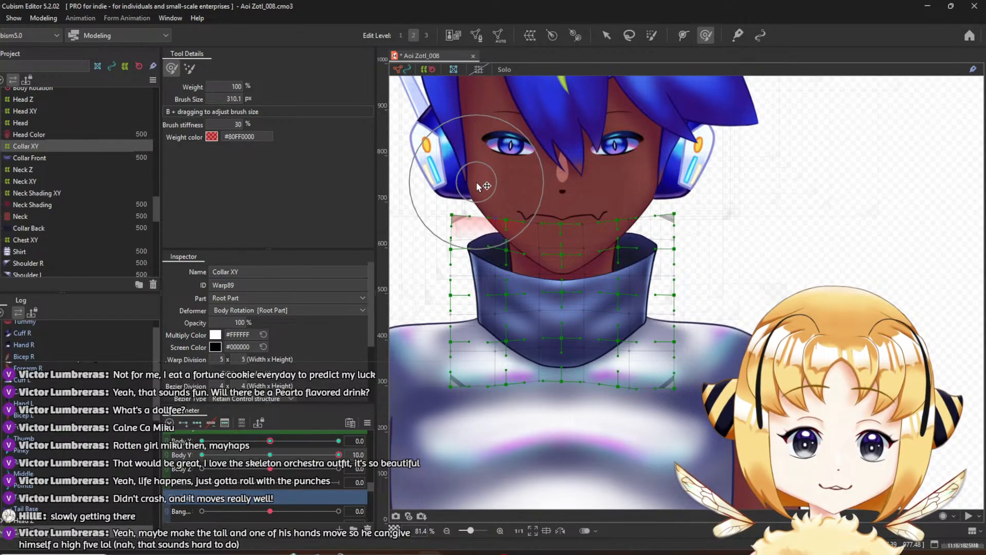
pyautogui.scroll(-2, 476, 183)
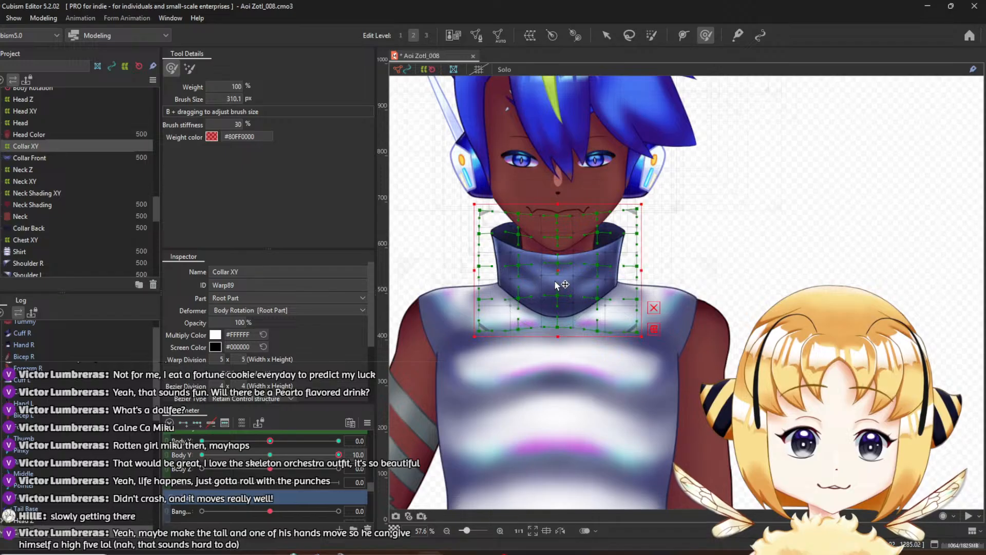
pyautogui.scroll(-3, 546, 278)
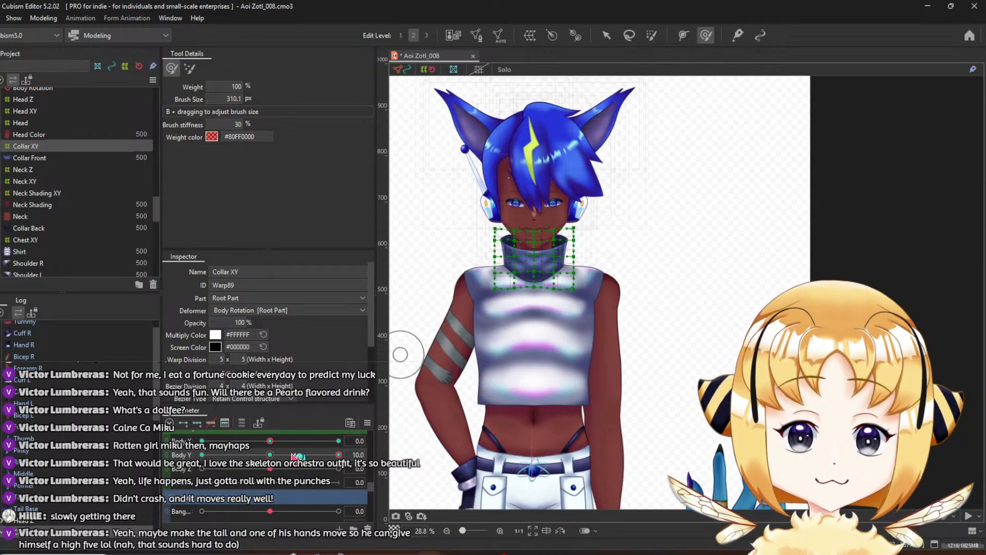
pyautogui.moveTo(296, 456); pyautogui.dragTo(287, 458)
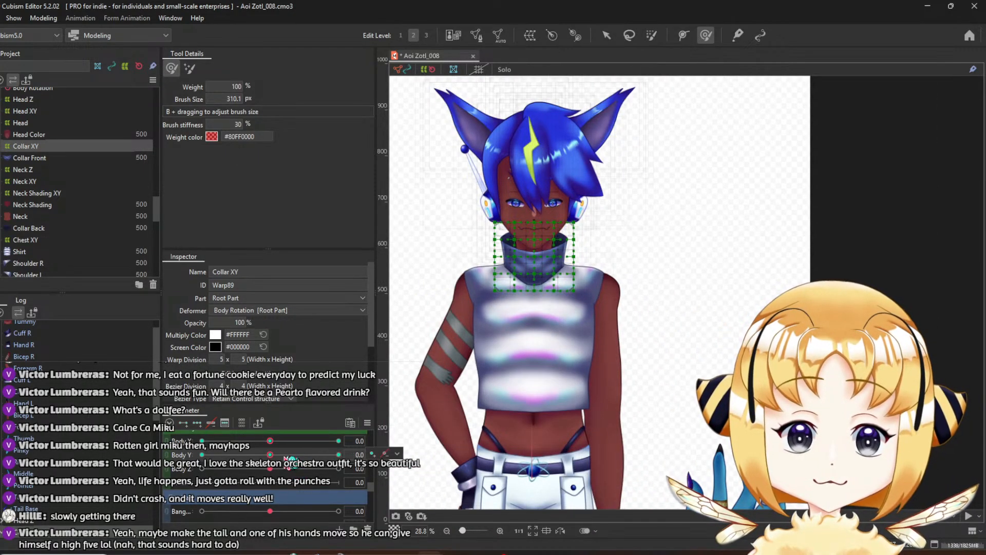
# Combine Body X and Body Y, and synthesize the four corner forms for the selected Collar XY deformer
pyautogui.click(167, 447)
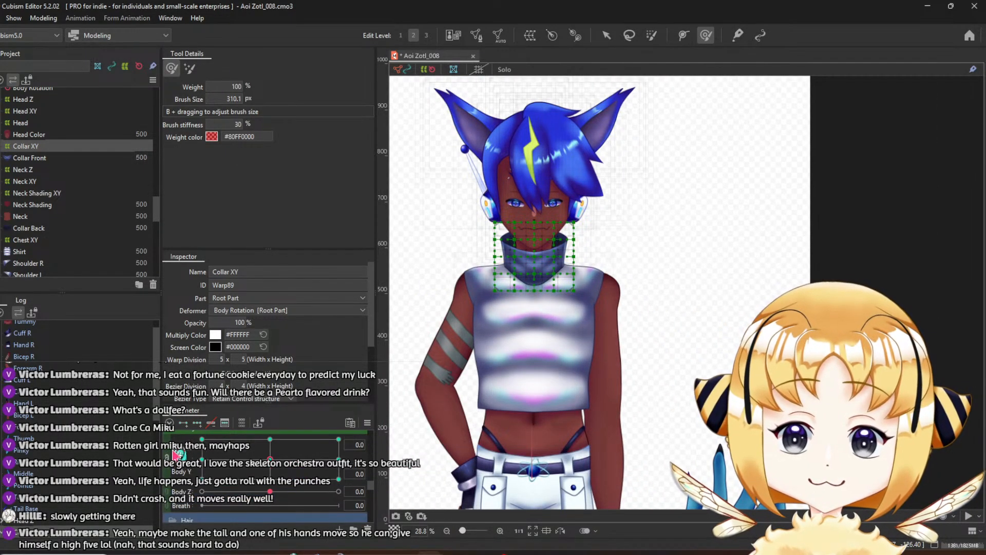
pyautogui.click(366, 422)
pyautogui.click(440, 344)
pyautogui.click(454, 375)
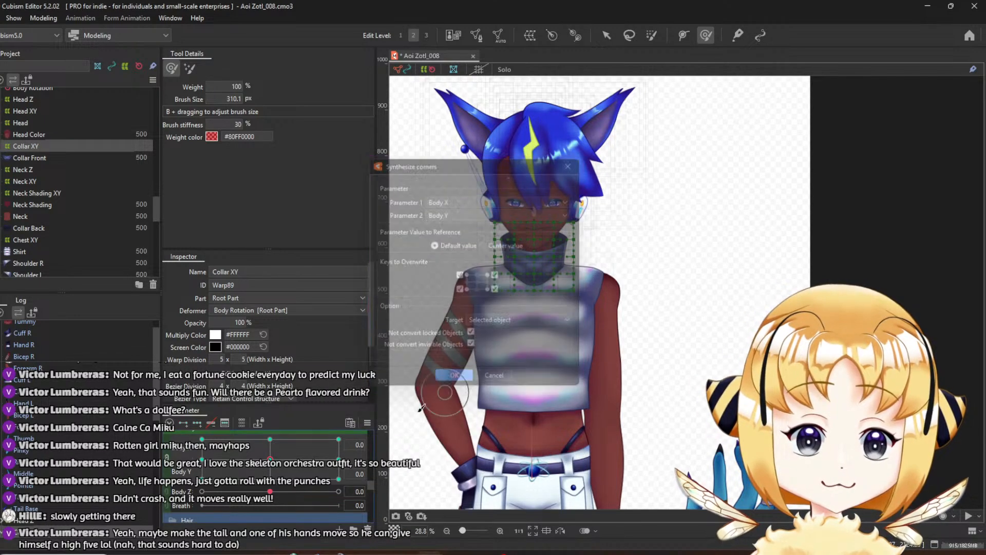
# Set Body X to 10.0 and Body Y to -10.0, and adjust the collar's outer edge on the image's left
pyautogui.moveTo(271, 461); pyautogui.dragTo(355, 493)
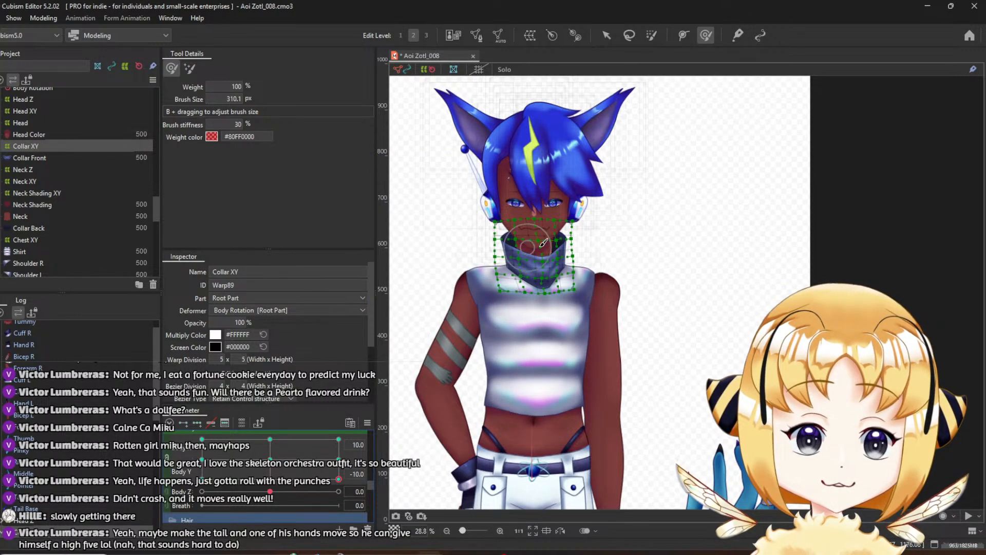
pyautogui.scroll(5, 544, 243)
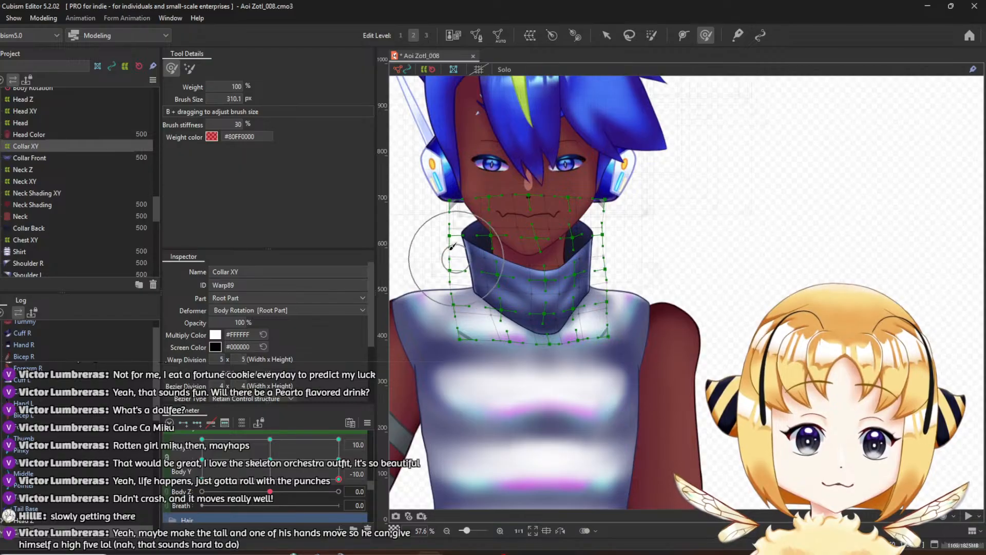
pyautogui.moveTo(452, 247)
pyautogui.mouseDown()
pyautogui.moveTo(454, 211)
pyautogui.moveTo(451, 257)
pyautogui.moveTo(446, 231)
pyautogui.mouseUp()
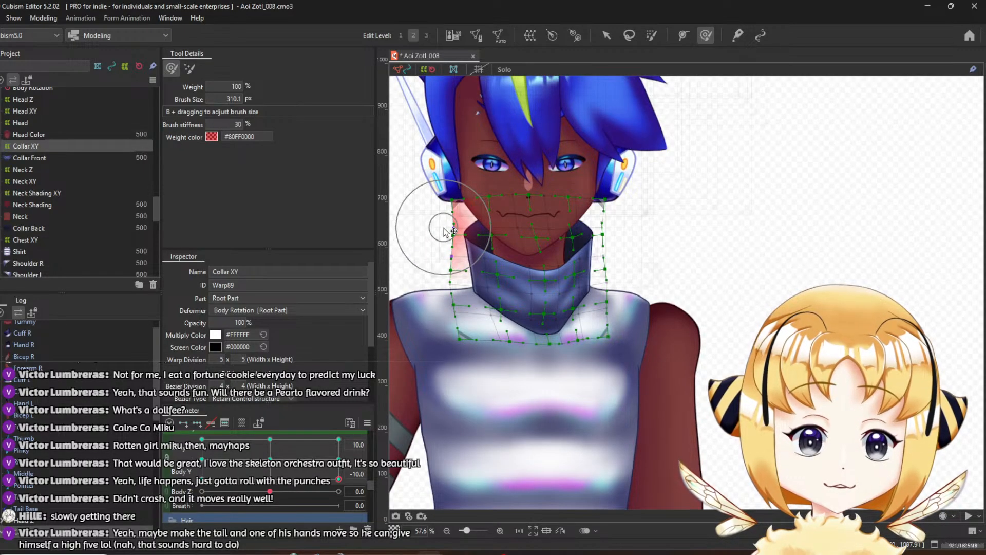
# Refine the collar at Body X -10.0 and Body Y -10.0, comparing it with the Body X 10.0 corner
pyautogui.moveTo(339, 479); pyautogui.dragTo(184, 510)
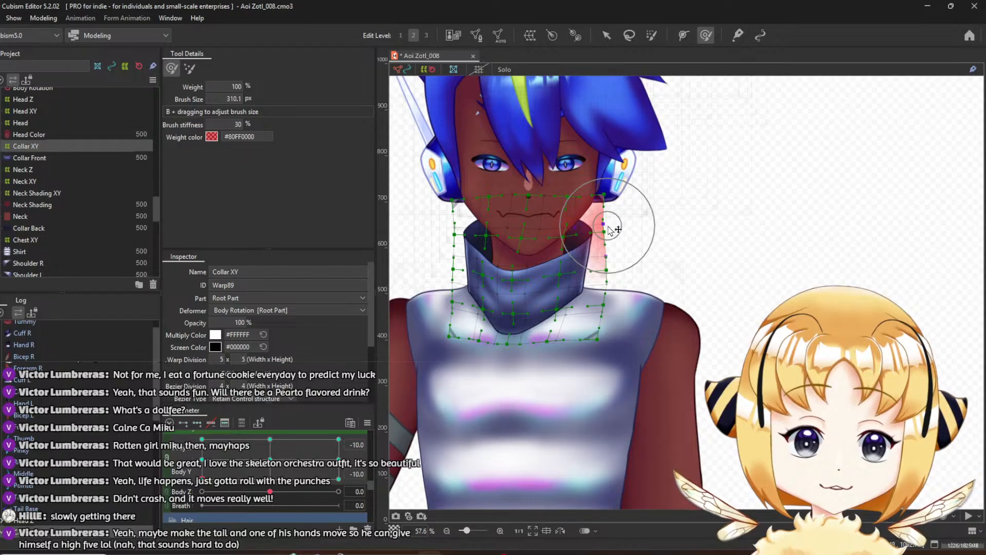
pyautogui.moveTo(204, 482); pyautogui.dragTo(417, 488)
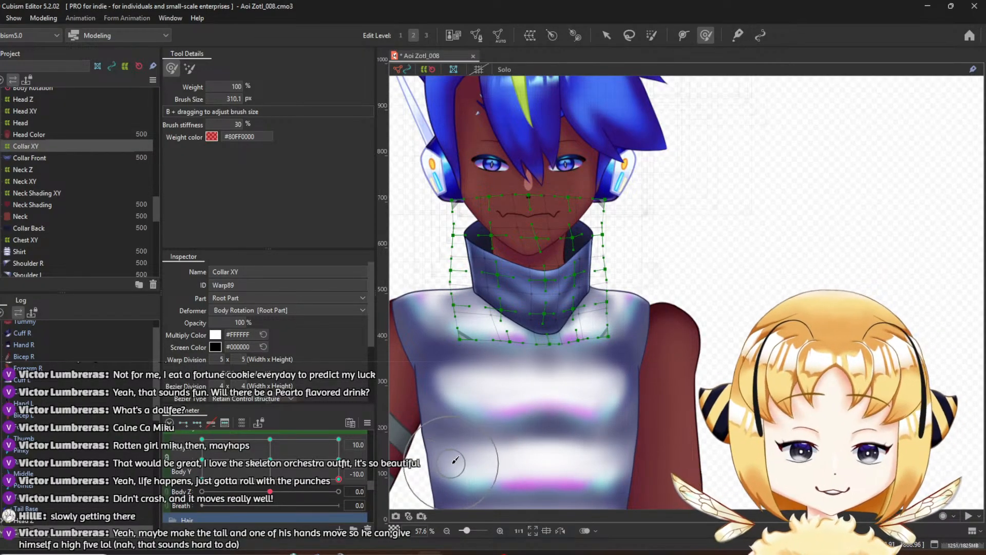
pyautogui.rightClick(222, 485)
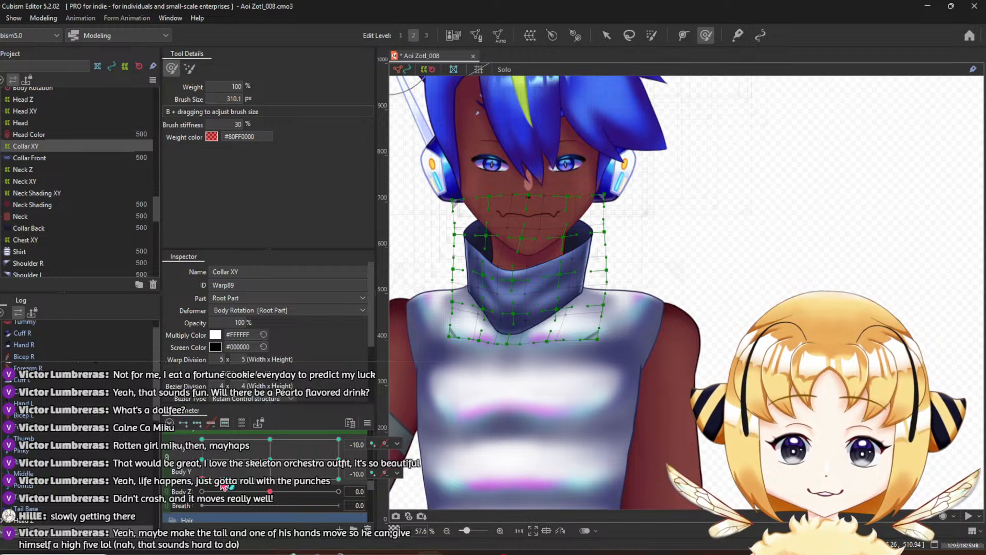
pyautogui.moveTo(224, 487); pyautogui.dragTo(167, 510)
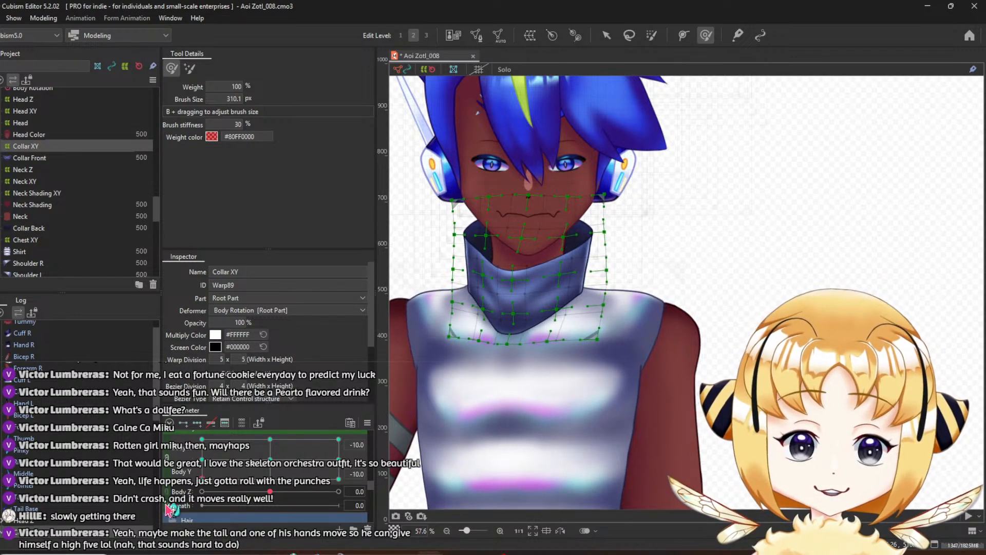
pyautogui.moveTo(509, 298); pyautogui.dragTo(510, 298)
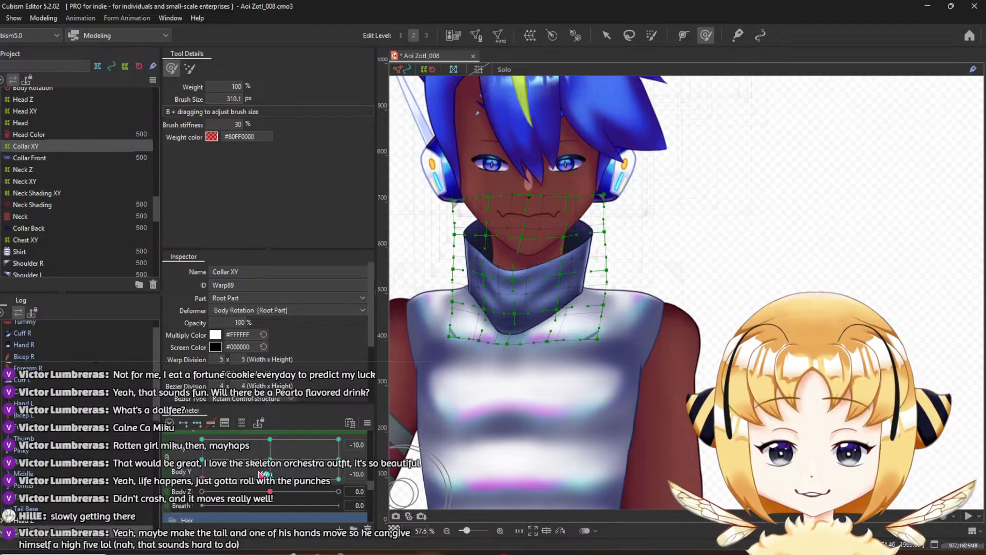
pyautogui.moveTo(204, 485); pyautogui.dragTo(338, 479)
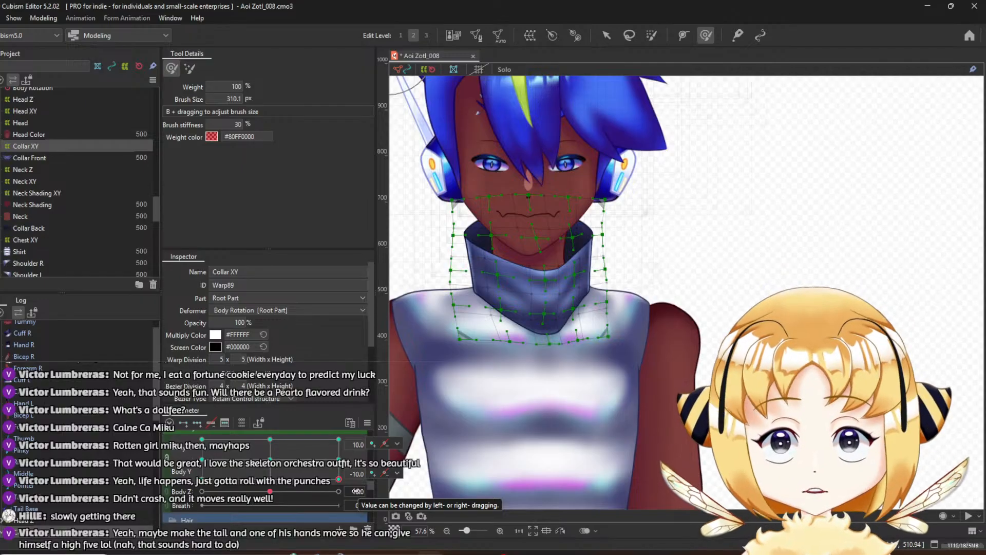
# Set Body X and Body Y to 10.0, and reshape the collar's upper rim and the deformer's upper corners
pyautogui.moveTo(276, 471); pyautogui.dragTo(265, 508)
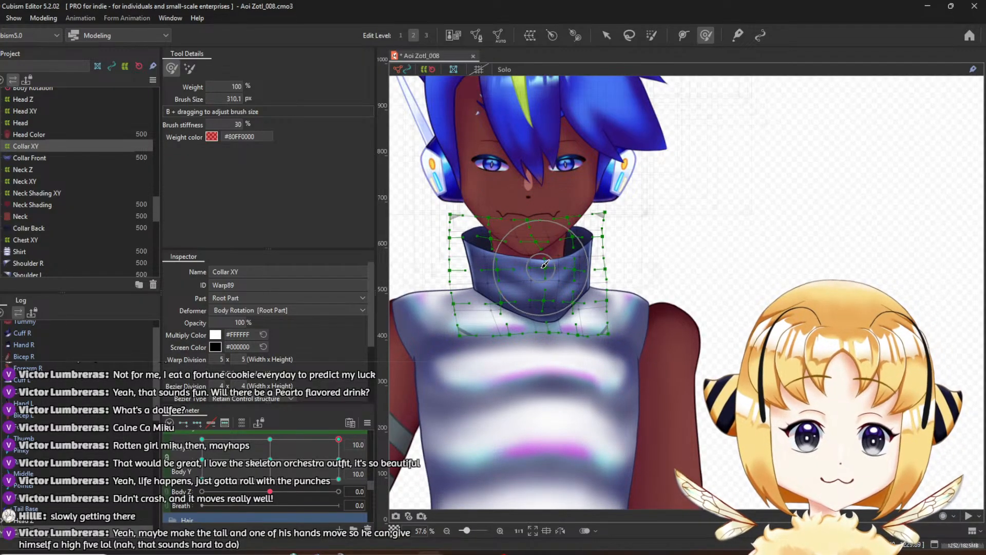
pyautogui.moveTo(541, 268); pyautogui.dragTo(541, 261)
pyautogui.moveTo(600, 265); pyautogui.dragTo(571, 262)
pyautogui.moveTo(447, 220); pyautogui.dragTo(450, 220)
pyautogui.moveTo(620, 199); pyautogui.dragTo(619, 199)
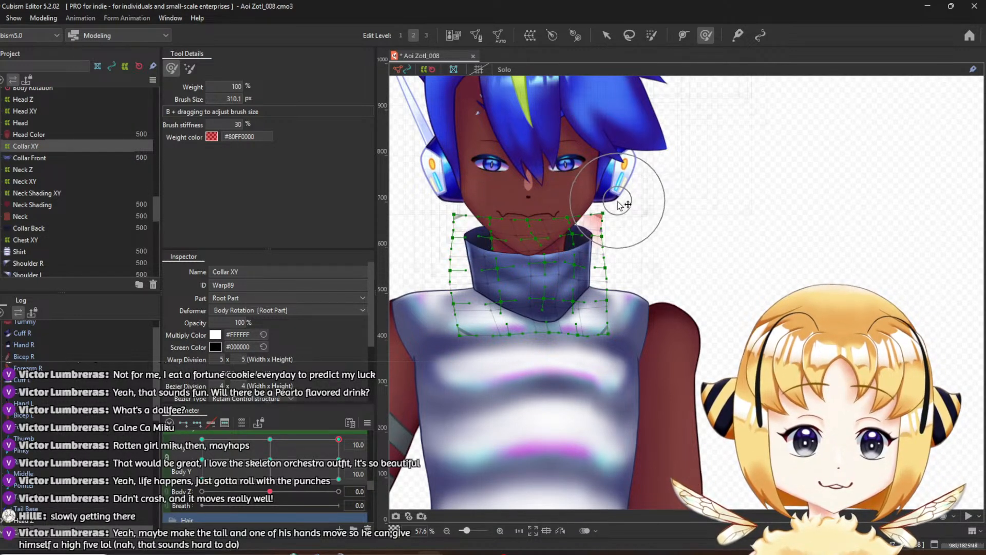
# Separate Body X and Body Y, reflect the Collar XY form horizontally across Body X at Body Y 10.0, and check it at Body X -10.0
pyautogui.moveTo(339, 440)
pyautogui.mouseDown()
pyautogui.moveTo(177, 438)
pyautogui.moveTo(427, 419)
pyautogui.mouseUp()
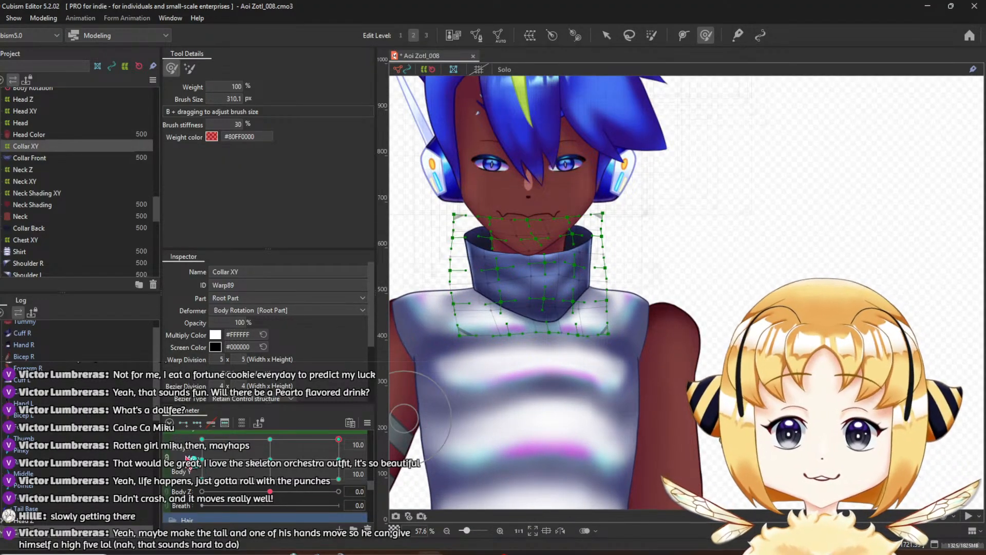
pyautogui.click(167, 457)
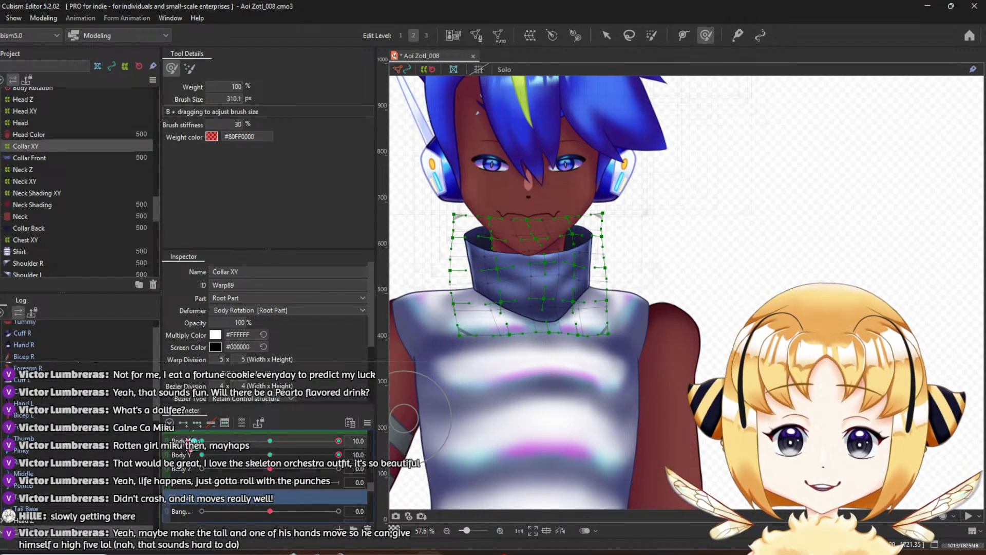
pyautogui.click(367, 423)
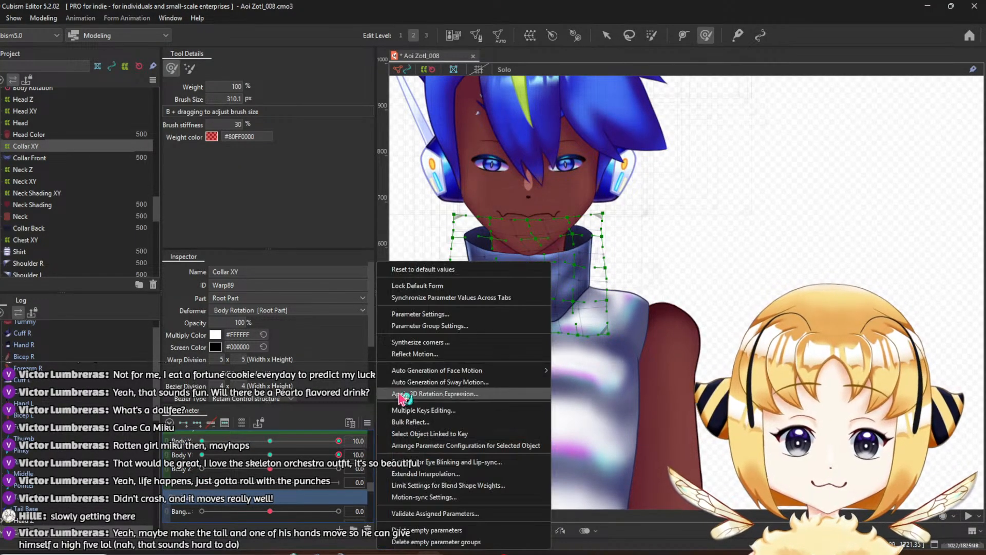
pyautogui.click(433, 354)
pyautogui.click(447, 382)
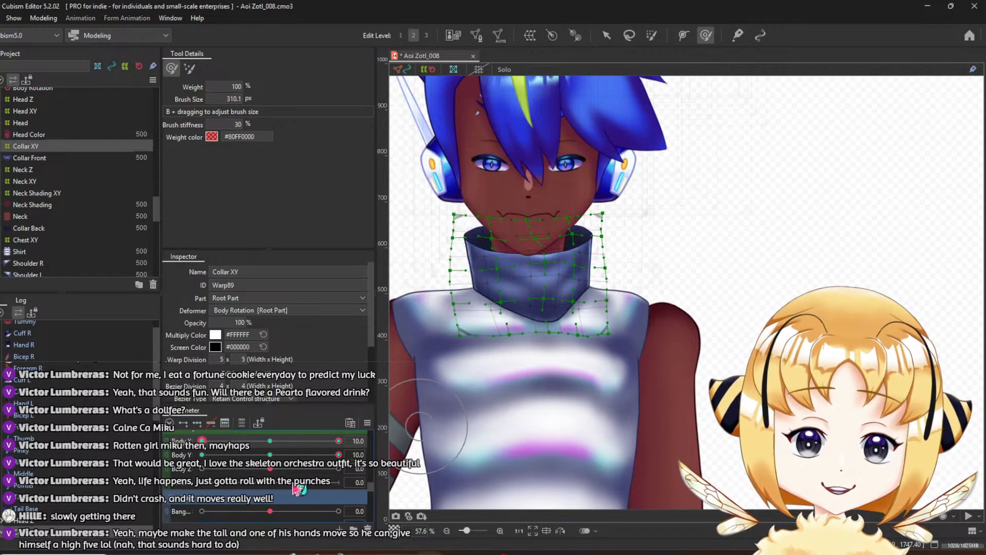
pyautogui.moveTo(338, 441); pyautogui.dragTo(153, 438)
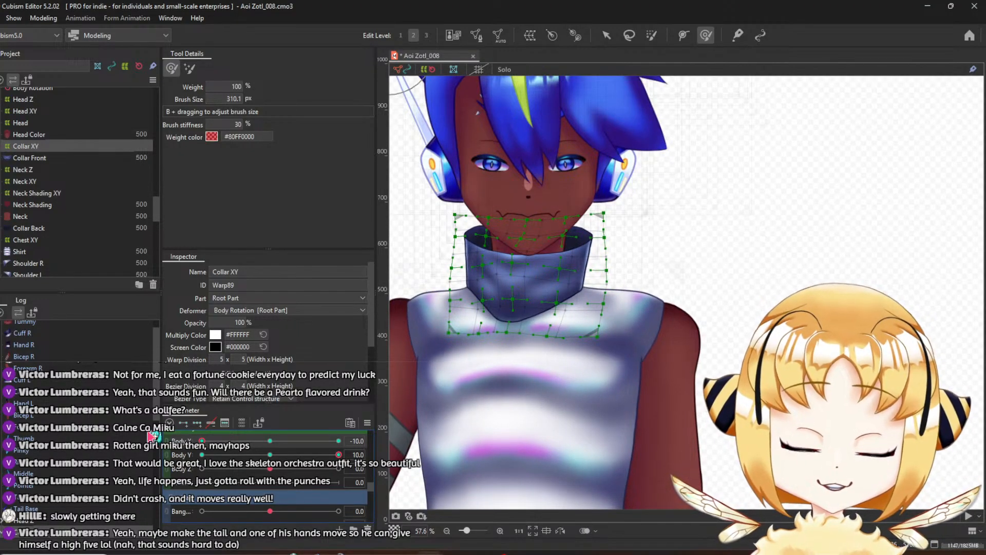
# Return Body X and Body Y to 0.0, combine them again, and save the model
pyautogui.click(270, 440)
pyautogui.click(270, 454)
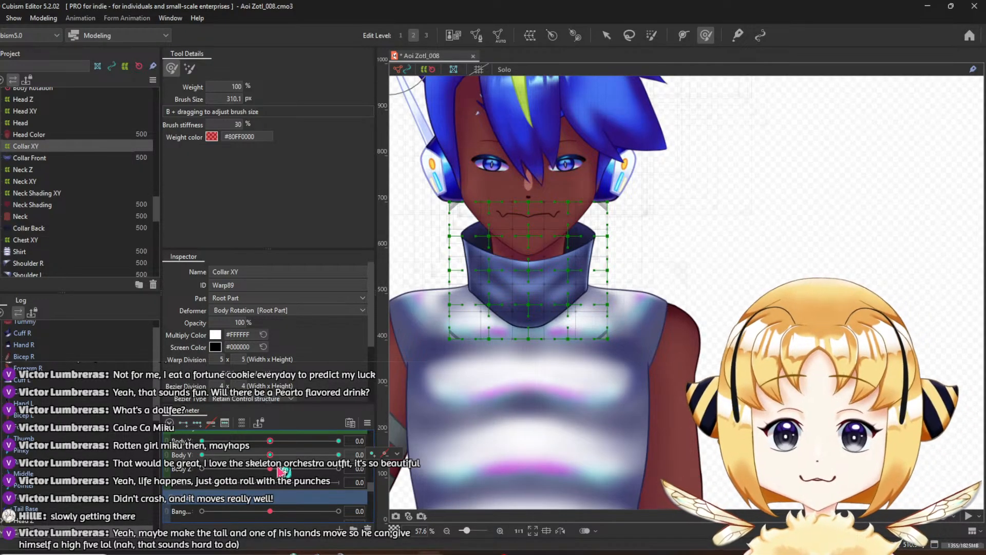
pyautogui.click(168, 449)
pyautogui.moveTo(269, 462)
pyautogui.mouseDown()
pyautogui.moveTo(284, 490)
pyautogui.moveTo(361, 485)
pyautogui.moveTo(419, 389)
pyautogui.moveTo(142, 375)
pyautogui.moveTo(377, 373)
pyautogui.moveTo(125, 373)
pyautogui.moveTo(154, 410)
pyautogui.moveTo(269, 461)
pyautogui.mouseUp()
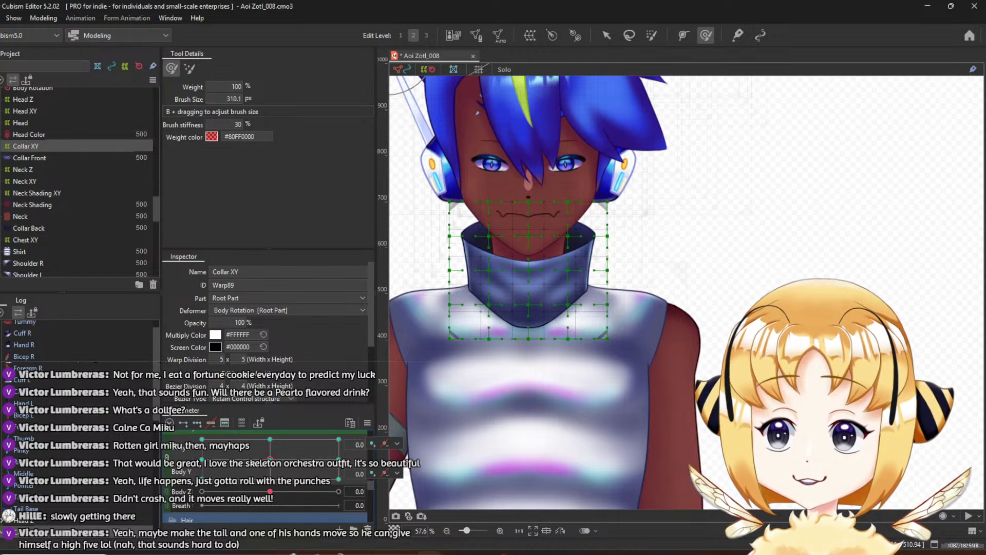
pyautogui.click(0, 18)
pyautogui.click(15, 110)
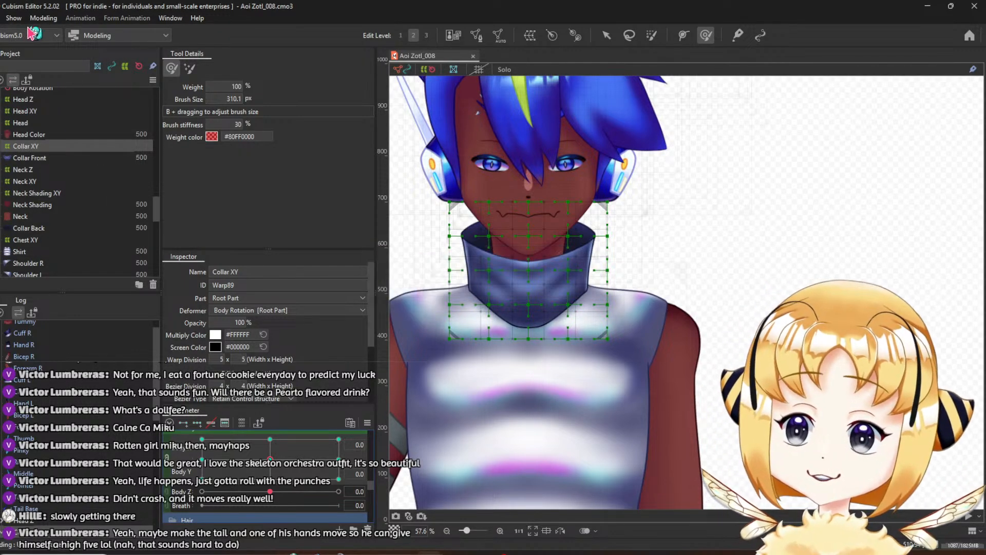
# Examine the collar and chest movement in the Physics Settings preview by turning the character in all directions, and close the preview
pyautogui.click(43, 18)
pyautogui.click(90, 261)
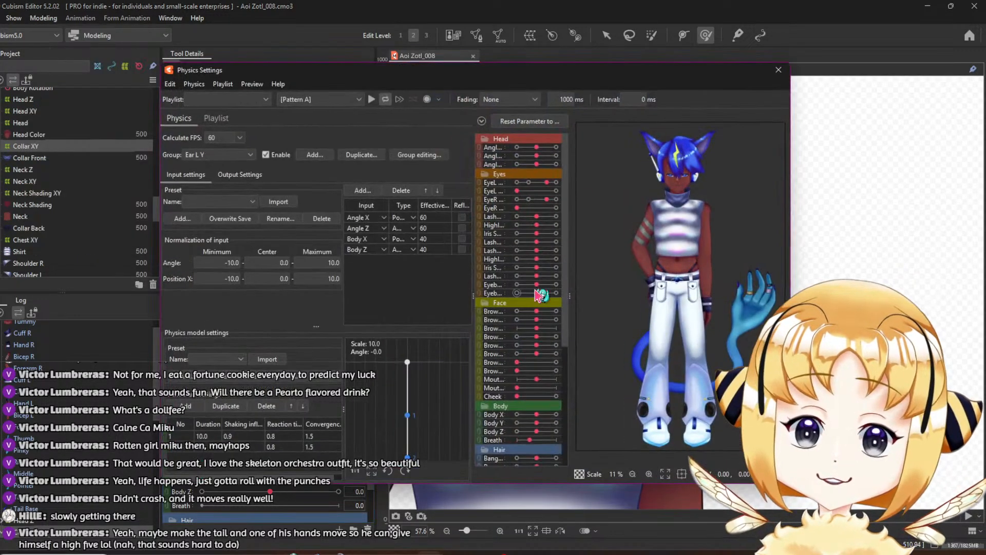
pyautogui.moveTo(711, 210); pyautogui.dragTo(684, 280)
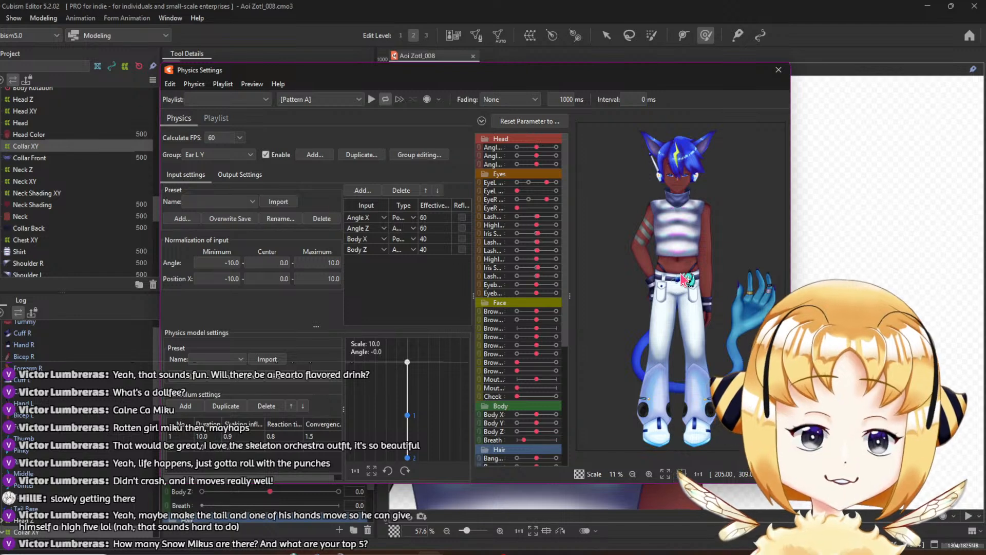
pyautogui.scroll(2, 694, 165)
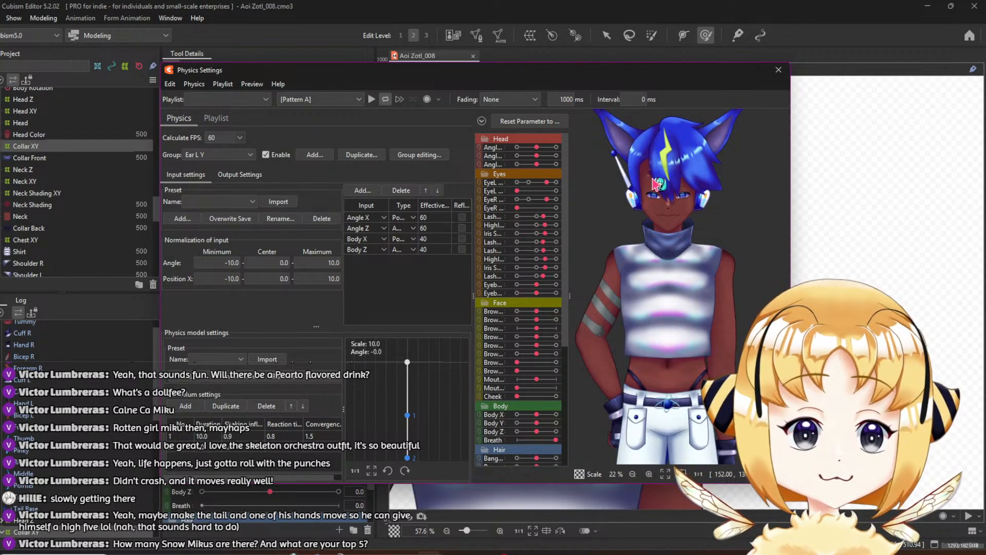
pyautogui.moveTo(652, 184); pyautogui.dragTo(659, 236)
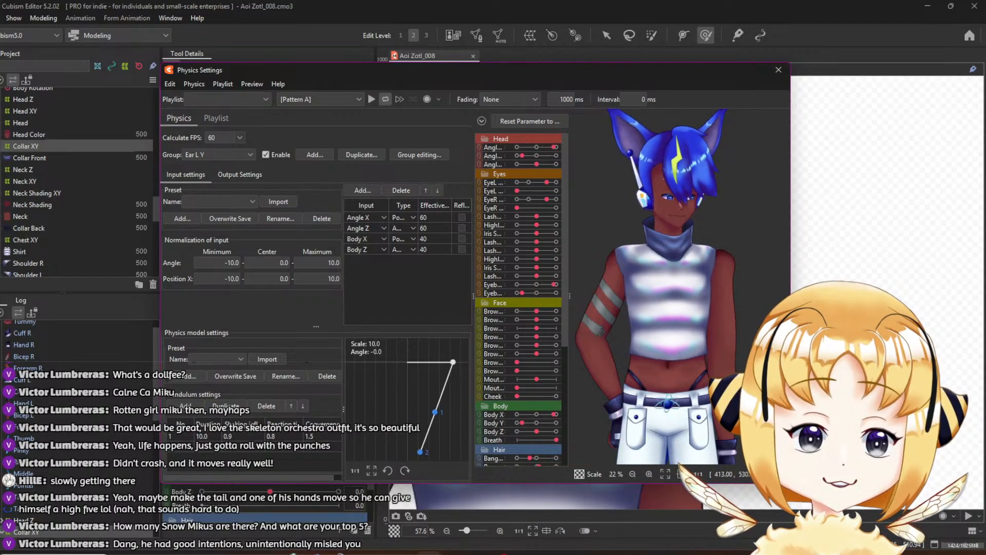
pyautogui.moveTo(787, 376); pyautogui.dragTo(678, 149)
pyautogui.moveTo(659, 97); pyautogui.dragTo(697, 379)
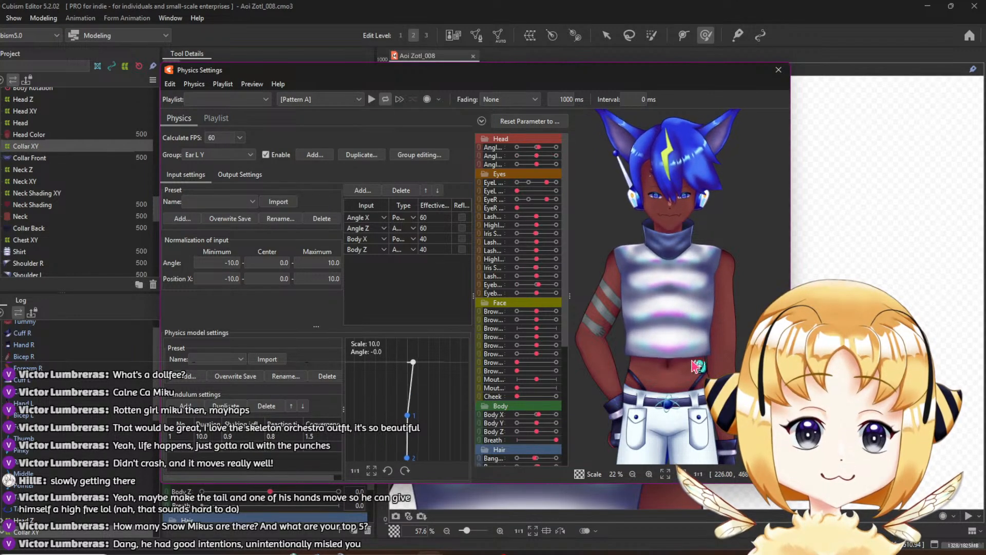
pyautogui.moveTo(651, 114); pyautogui.dragTo(699, 280)
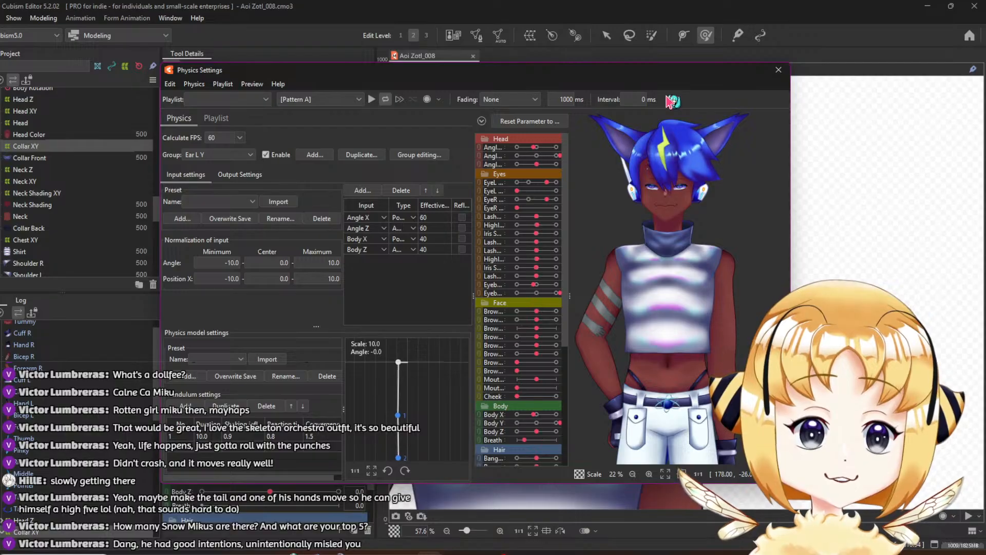
pyautogui.moveTo(659, 463); pyautogui.dragTo(670, 271)
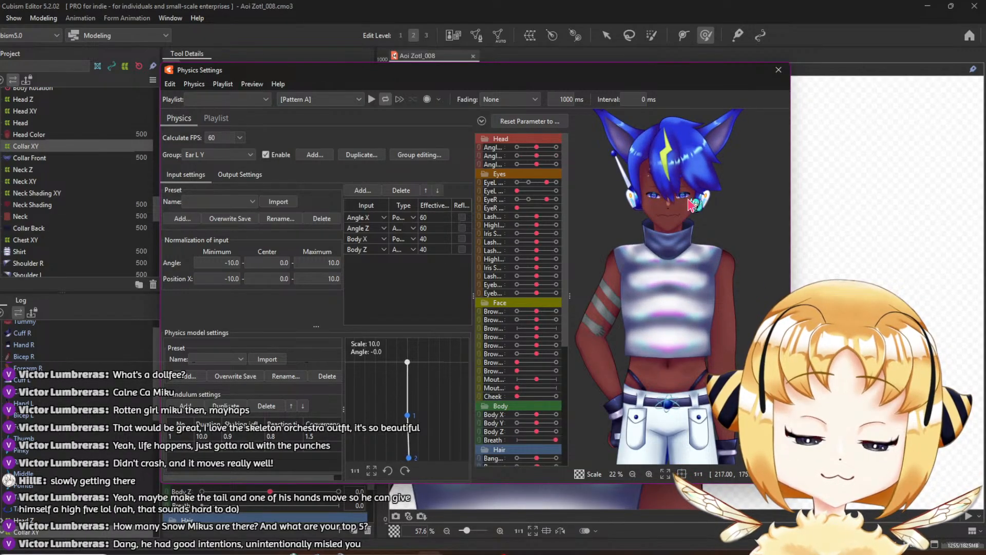
pyautogui.click(779, 69)
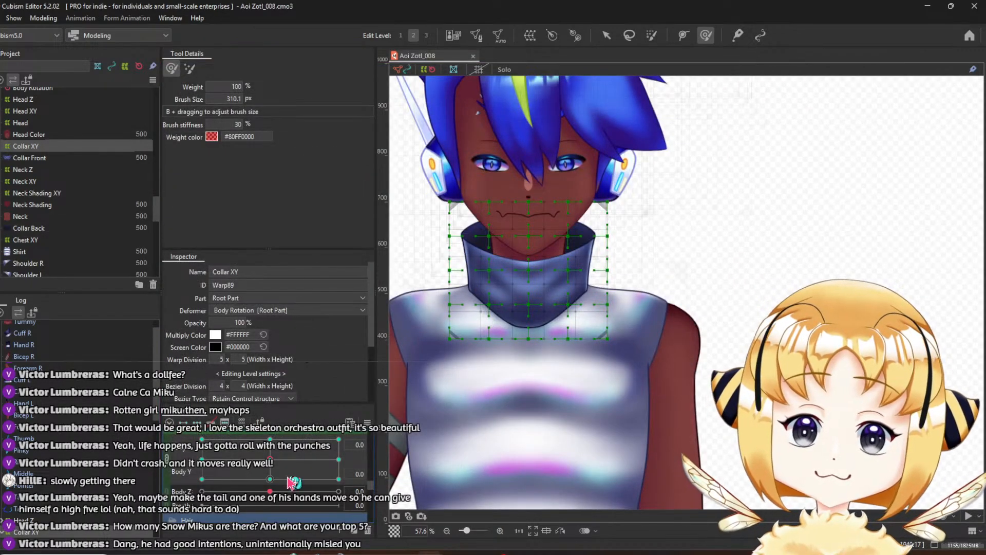
# Raise the front of the collar's rim at Body Y -10.0, covering the Body X 0.0, 10.0 and -10.0 forms
pyautogui.click(271, 479)
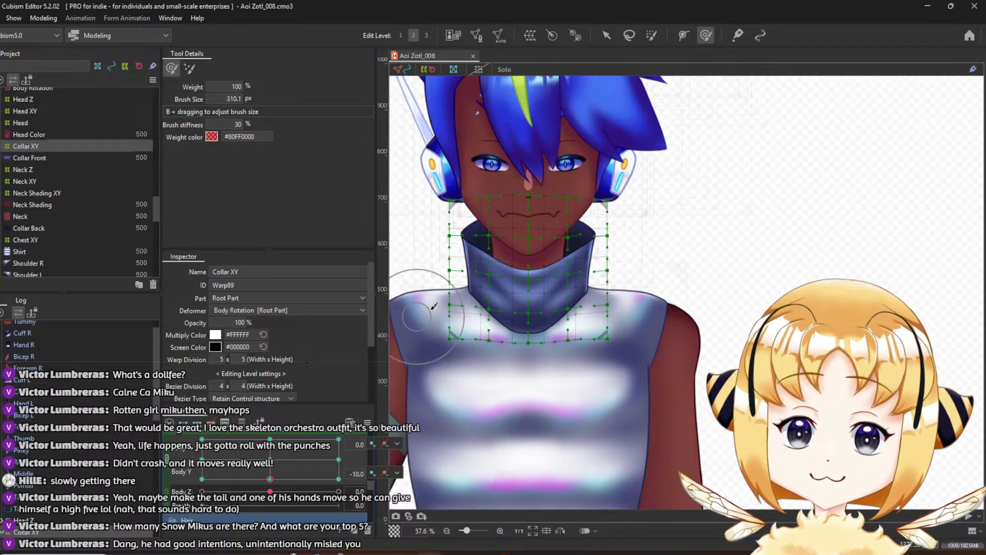
pyautogui.moveTo(530, 264); pyautogui.dragTo(542, 263)
pyautogui.click(327, 480)
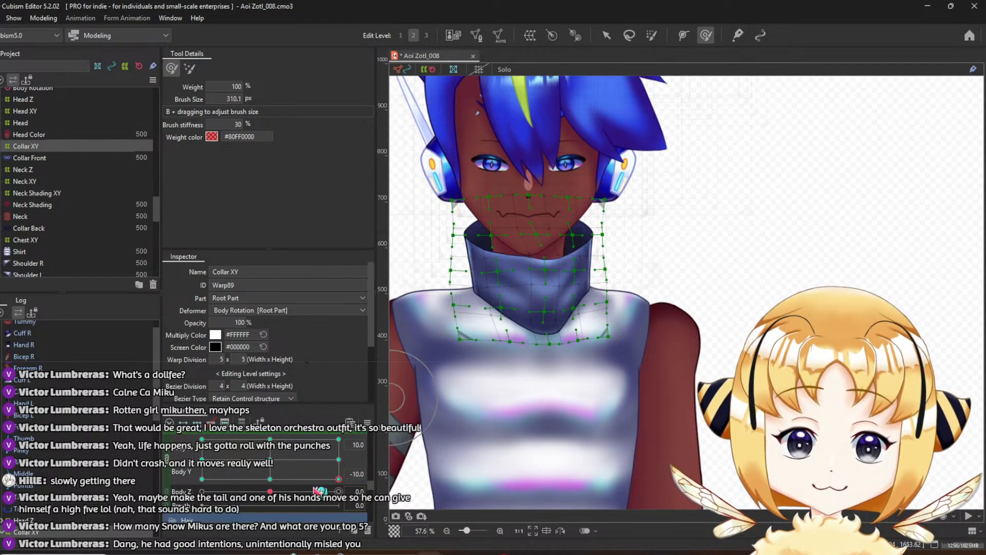
pyautogui.moveTo(337, 479); pyautogui.dragTo(202, 480)
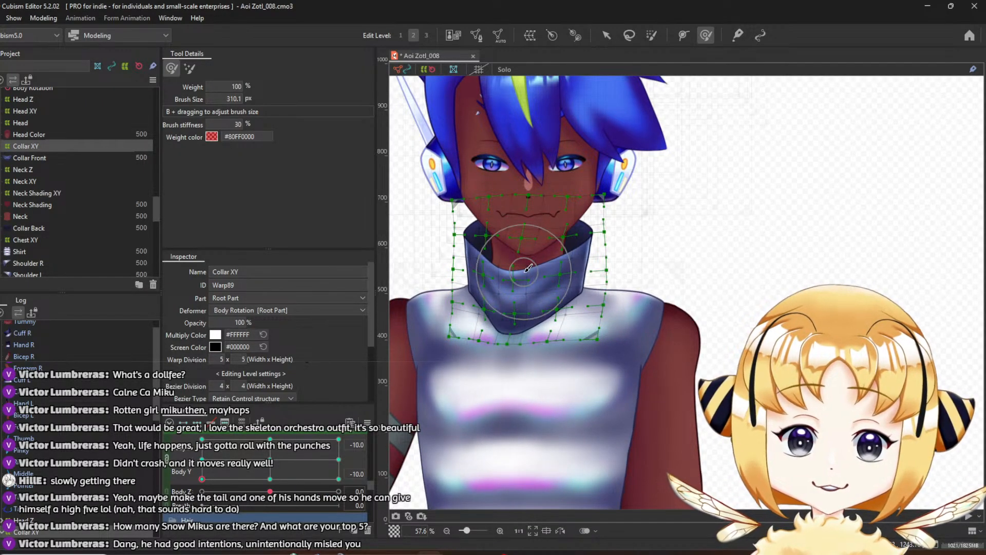
pyautogui.moveTo(523, 260); pyautogui.dragTo(511, 261)
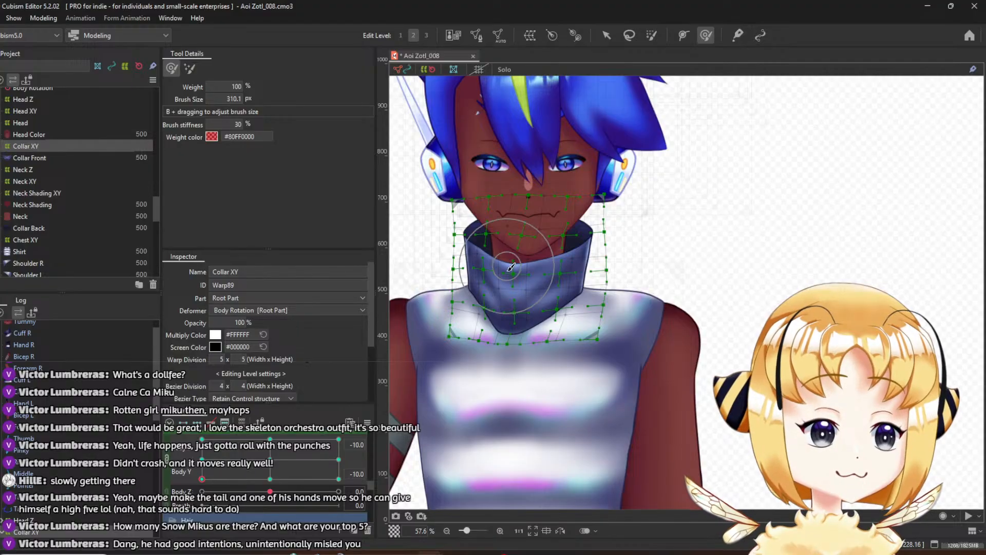
# Separate Body X and Body Y, reflect the collar form horizontally from Body X 10.0 at Body Y -10.0, and recombine the parameters
pyautogui.moveTo(206, 481)
pyautogui.mouseDown()
pyautogui.moveTo(236, 483)
pyautogui.moveTo(259, 501)
pyautogui.moveTo(373, 503)
pyautogui.mouseUp()
pyautogui.click(168, 464)
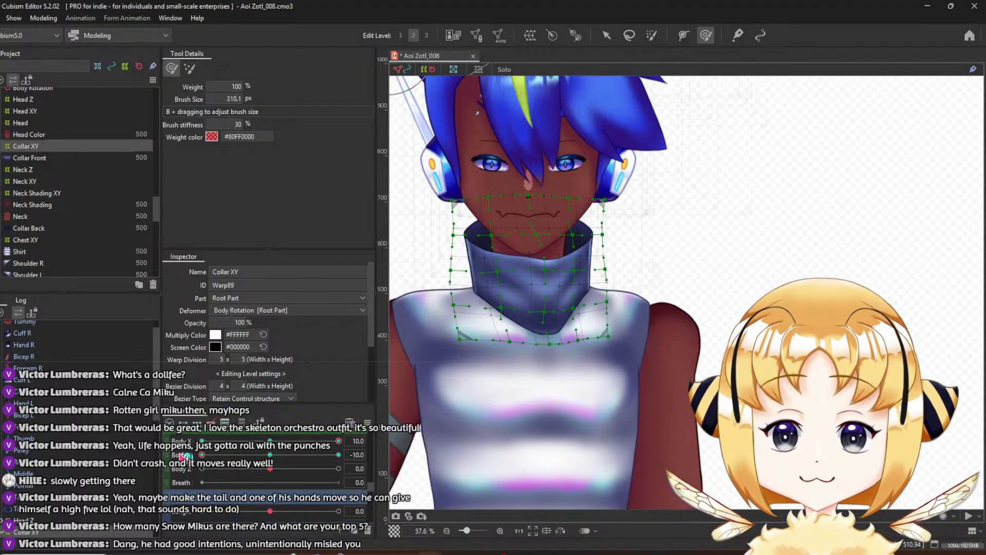
pyautogui.click(367, 423)
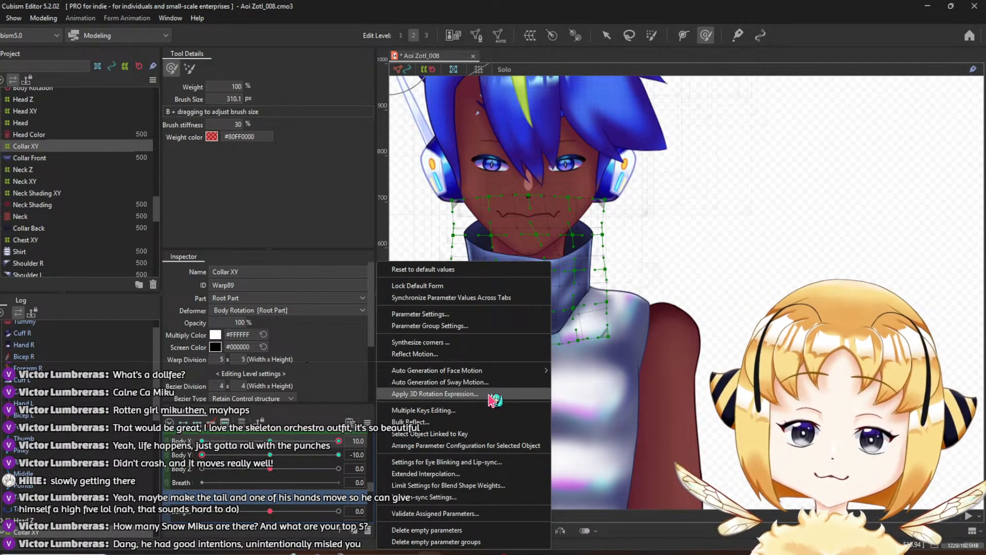
pyautogui.click(432, 354)
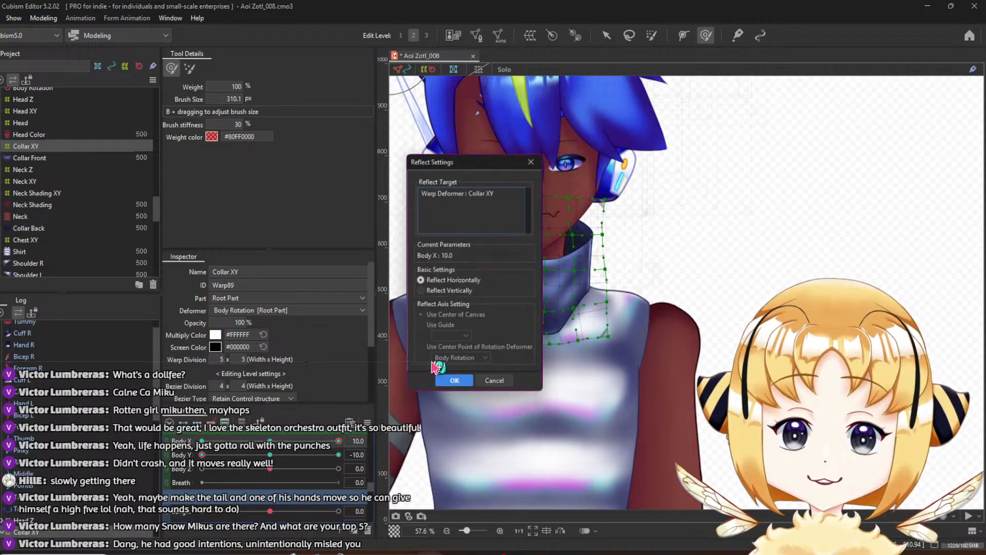
pyautogui.click(454, 380)
pyautogui.moveTo(338, 440); pyautogui.dragTo(198, 456)
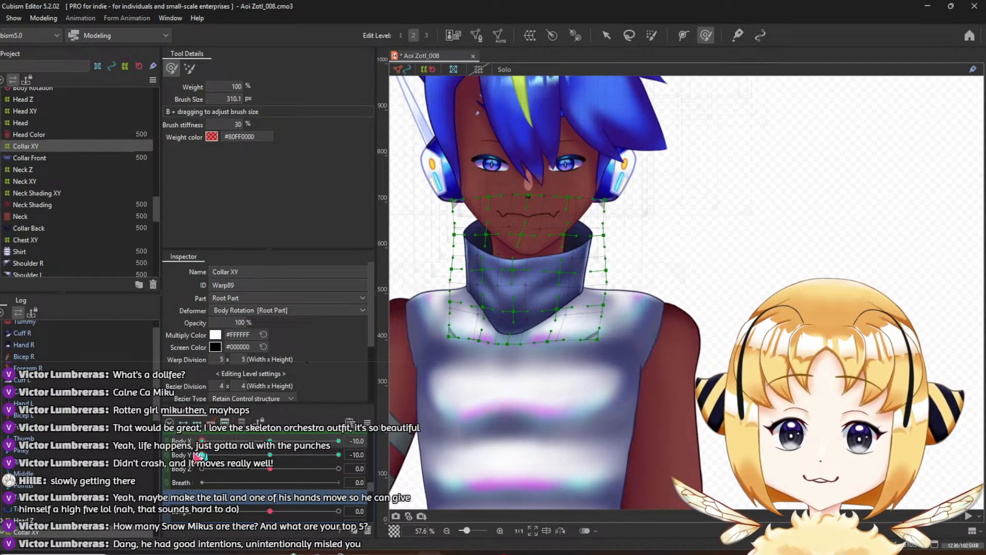
pyautogui.click(266, 443)
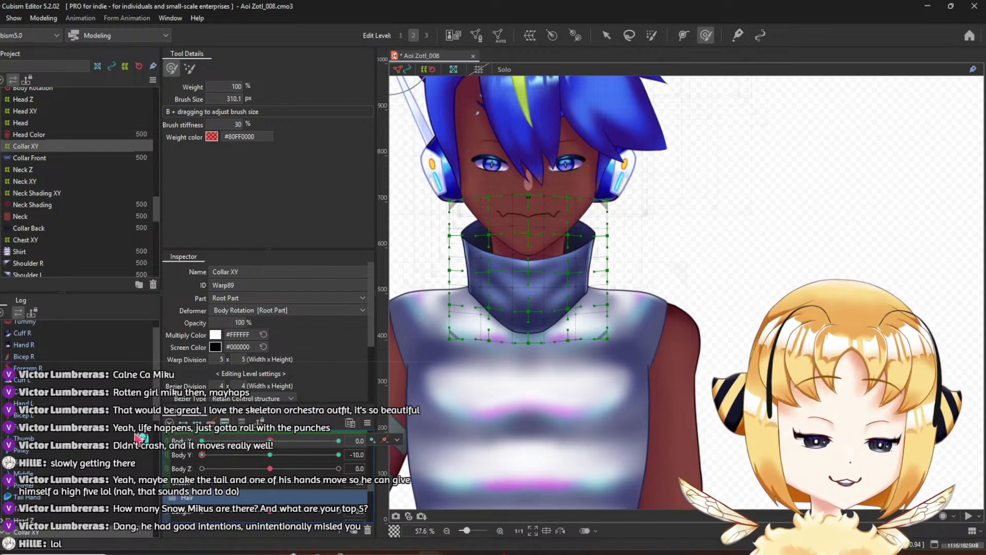
pyautogui.click(173, 452)
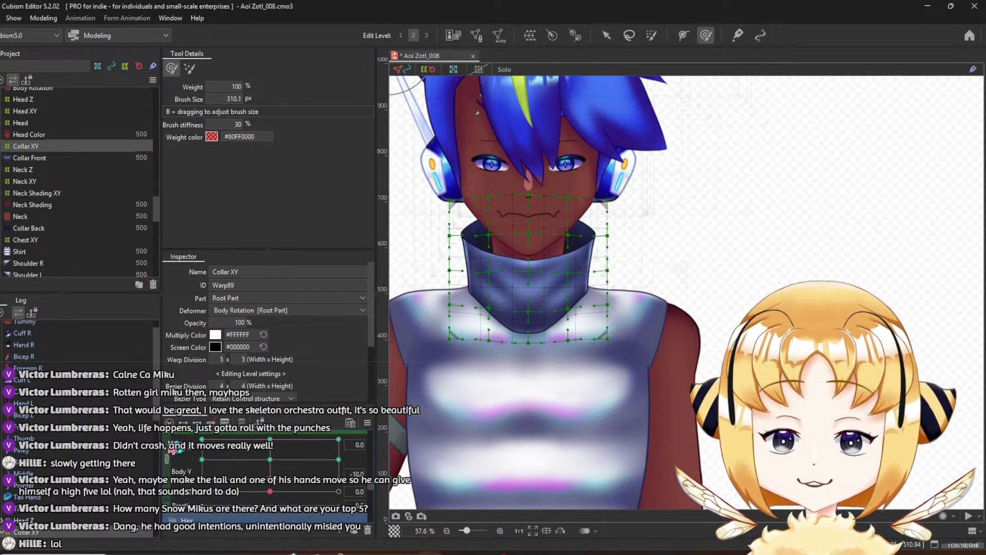
# Touch up the collar's centre at Body X 0.0 and Body Y 10.0, return both parameters to 0.0, and save the model
pyautogui.moveTo(308, 484); pyautogui.dragTo(156, 415)
pyautogui.click(267, 461)
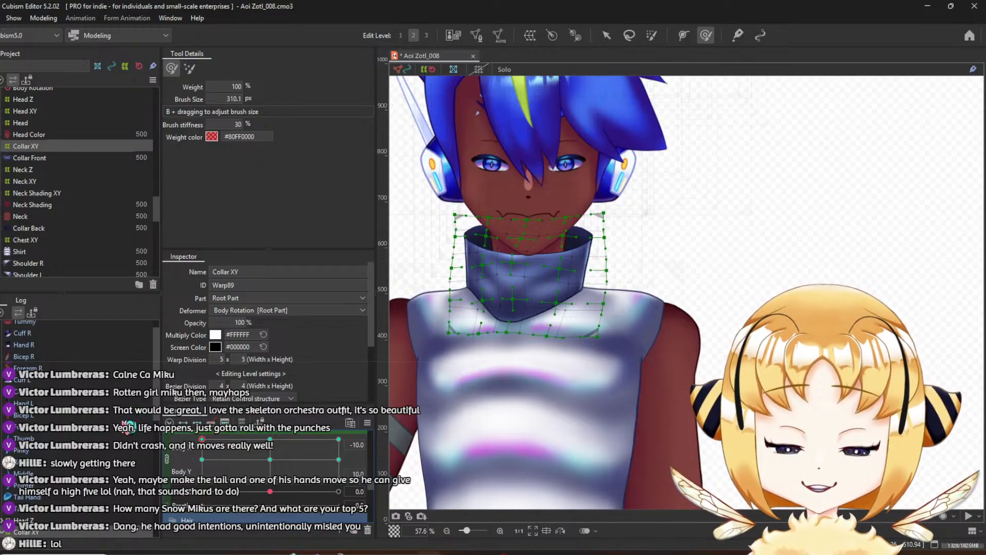
pyautogui.click(270, 439)
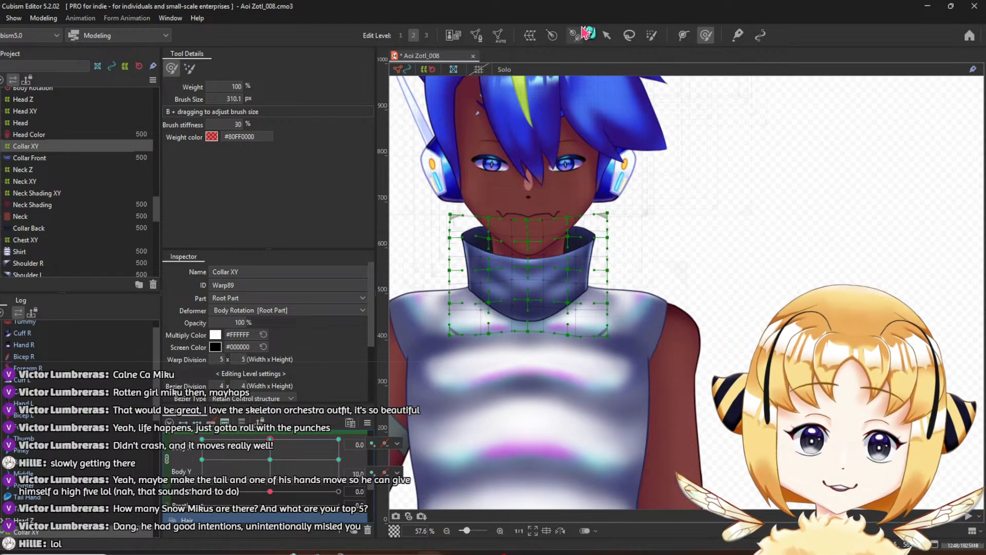
pyautogui.moveTo(530, 226); pyautogui.dragTo(527, 224)
pyautogui.moveTo(281, 445); pyautogui.dragTo(180, 433)
pyautogui.click(269, 460)
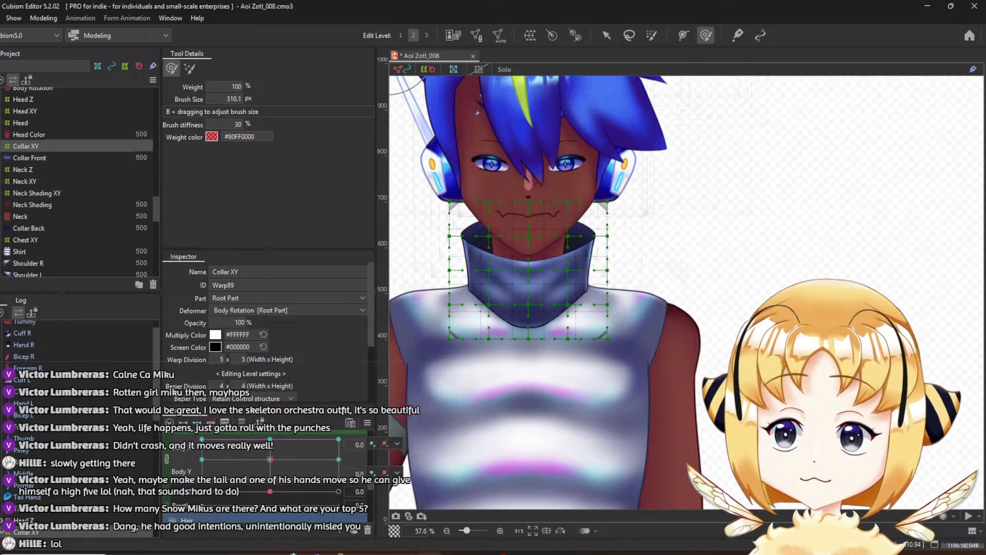
pyautogui.click(1, 18)
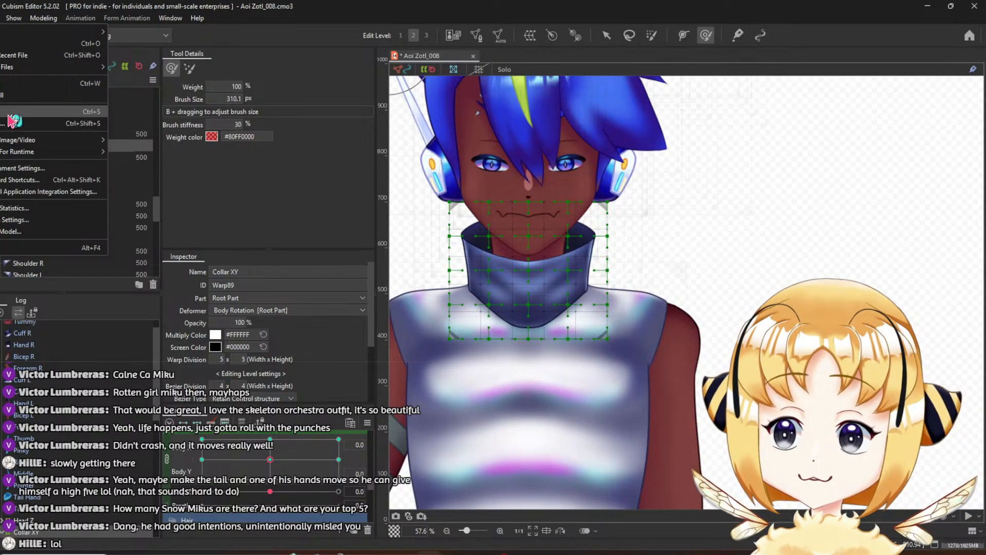
# Open Physics Settings and examine how the adjusted collar follows the body when the character looks up and down
pyautogui.click(43, 18)
pyautogui.click(61, 255)
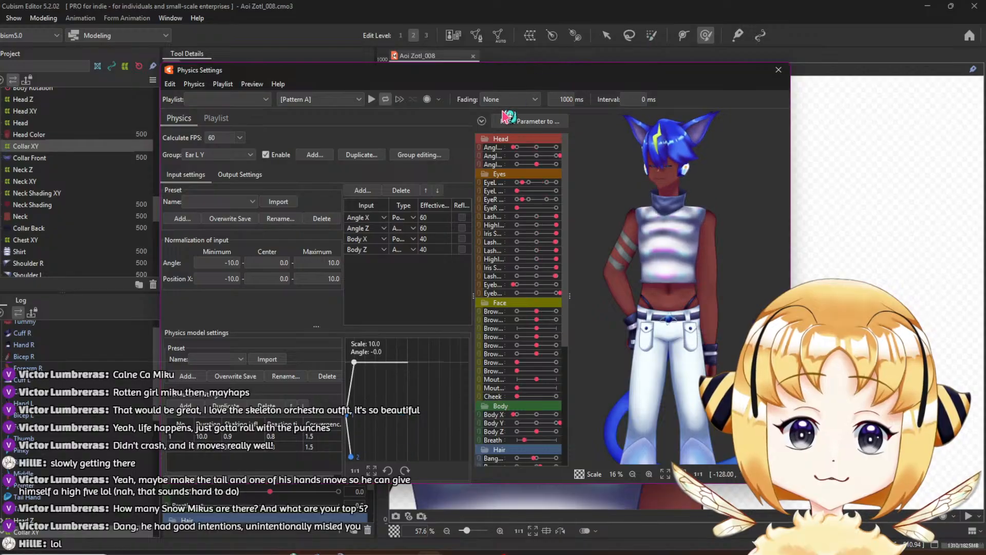
pyautogui.moveTo(639, 390); pyautogui.dragTo(640, 472)
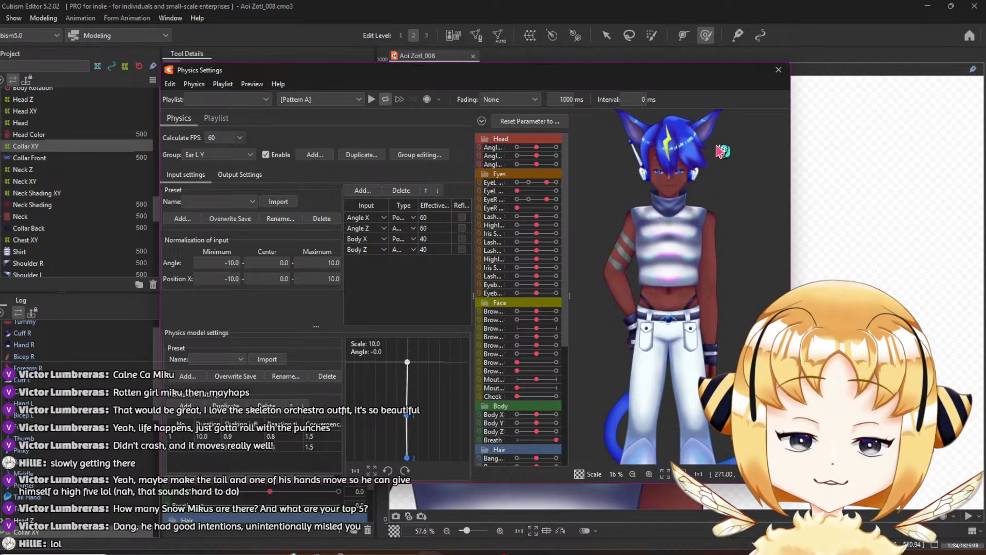
pyautogui.moveTo(667, 267); pyautogui.dragTo(667, 448)
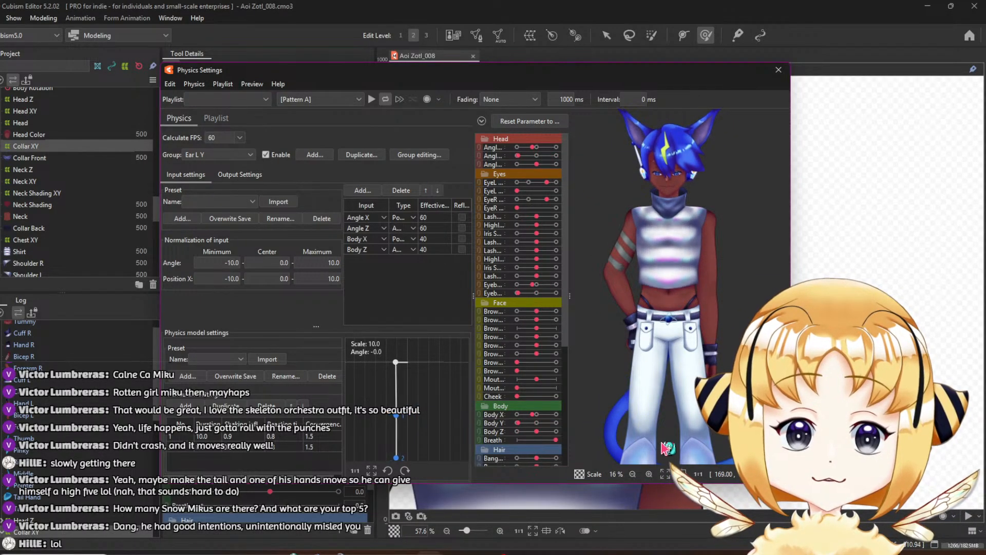
# Close the physics preview, lower the front of the collar's rim slightly at Body X 0.0 and Body Y -10.0, and save the model
pyautogui.click(779, 70)
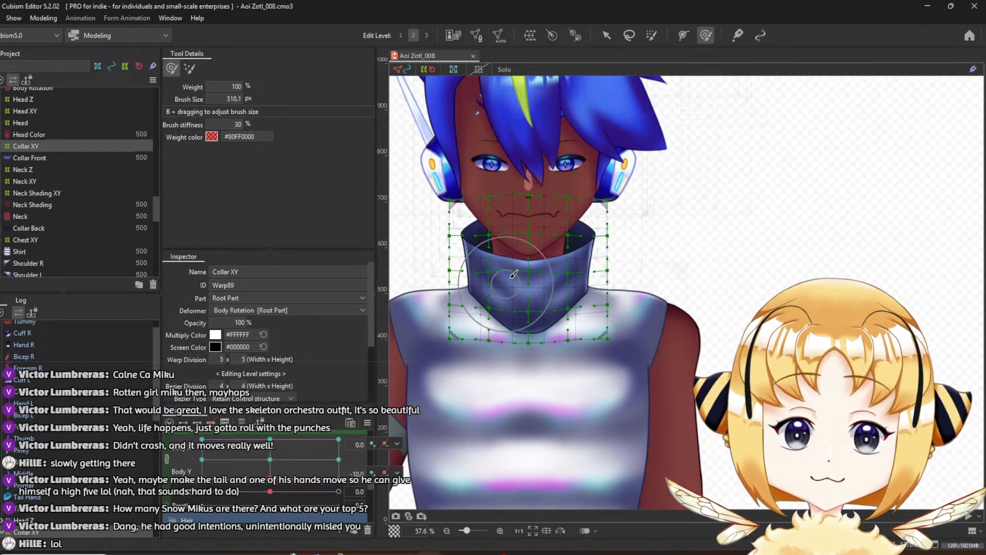
pyautogui.moveTo(528, 275)
pyautogui.mouseDown()
pyautogui.moveTo(517, 297)
pyautogui.moveTo(529, 271)
pyautogui.mouseUp()
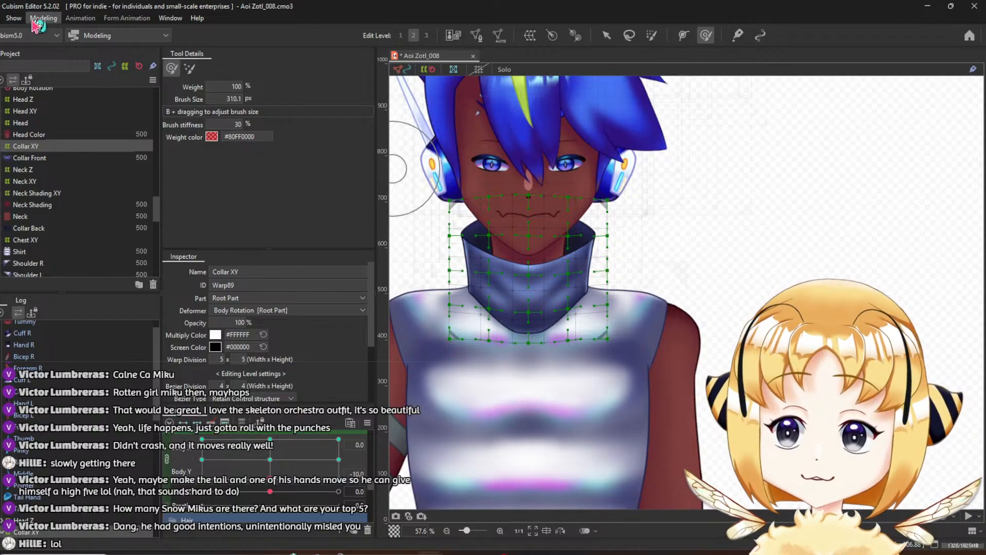
pyautogui.click(0, 18)
pyautogui.click(3, 114)
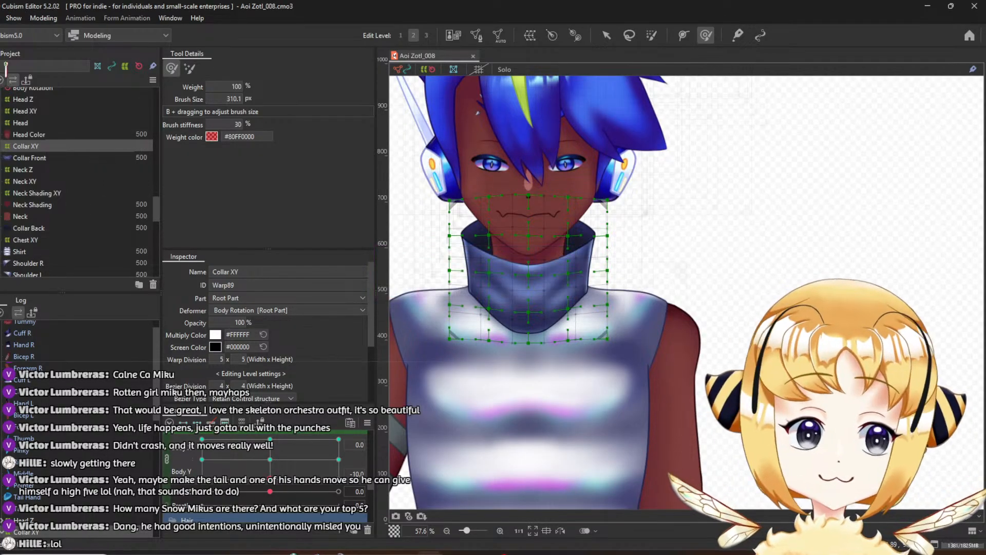
# Reopen Physics Settings, examine how the reshaped collar follows the character's movement, and close the preview
pyautogui.click(43, 18)
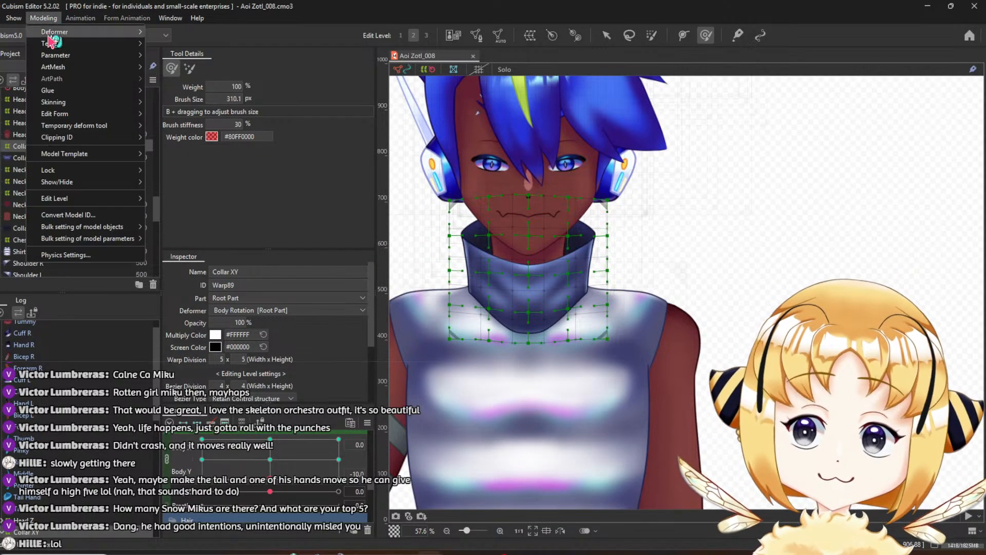
pyautogui.click(82, 256)
pyautogui.moveTo(688, 426); pyautogui.dragTo(533, 509)
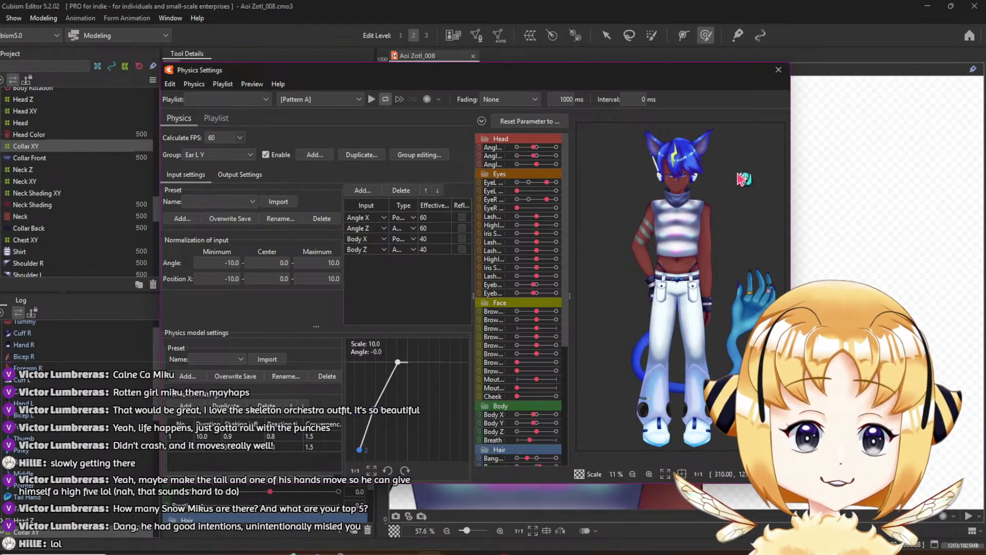
pyautogui.click(779, 69)
# Lower the front of the collar's rim at Body Y -10.0 for Body X -10.0 and 10.0, and return both parameters to 0.0
pyautogui.click(202, 479)
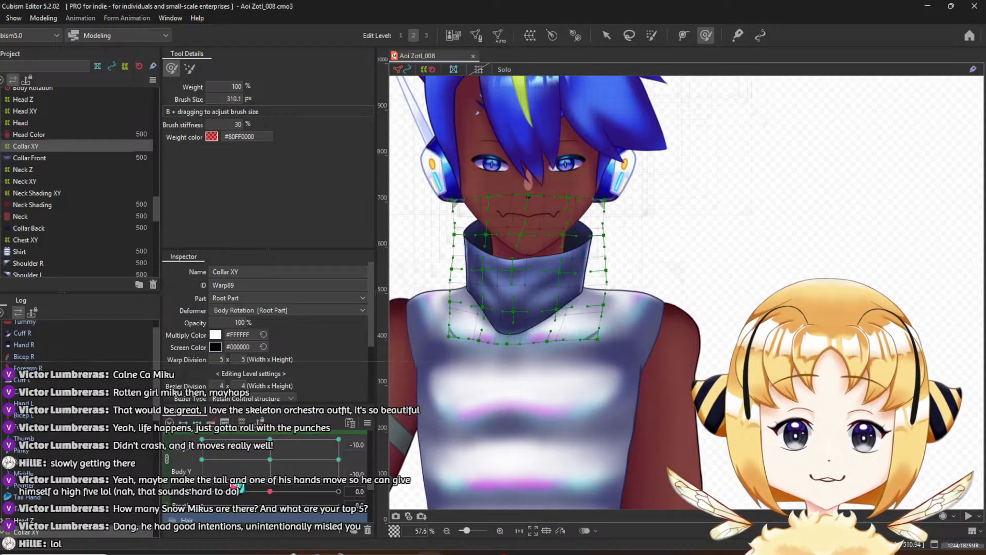
pyautogui.moveTo(520, 266); pyautogui.dragTo(511, 274)
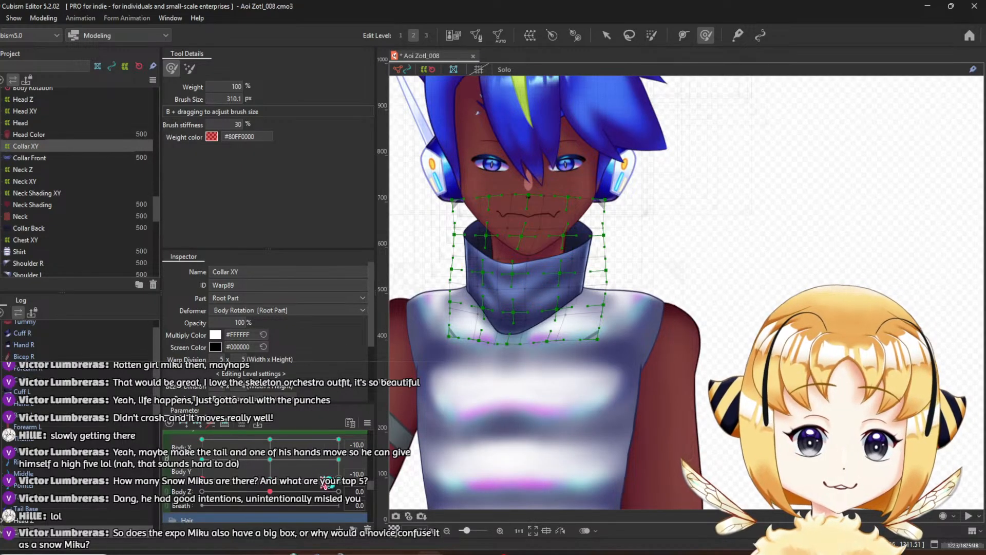
pyautogui.click(338, 479)
pyautogui.click(201, 478)
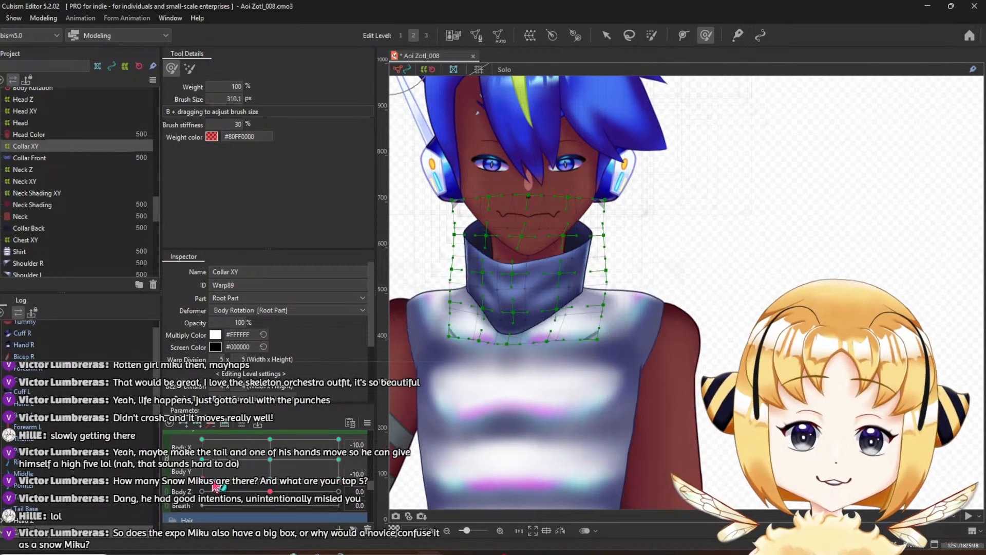
pyautogui.moveTo(202, 479); pyautogui.dragTo(338, 480)
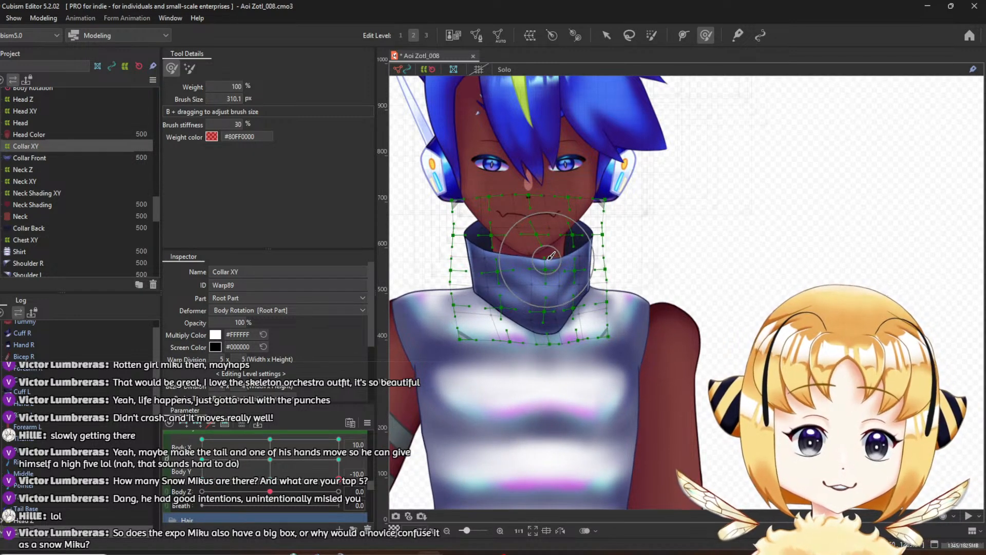
pyautogui.moveTo(546, 260); pyautogui.dragTo(547, 269)
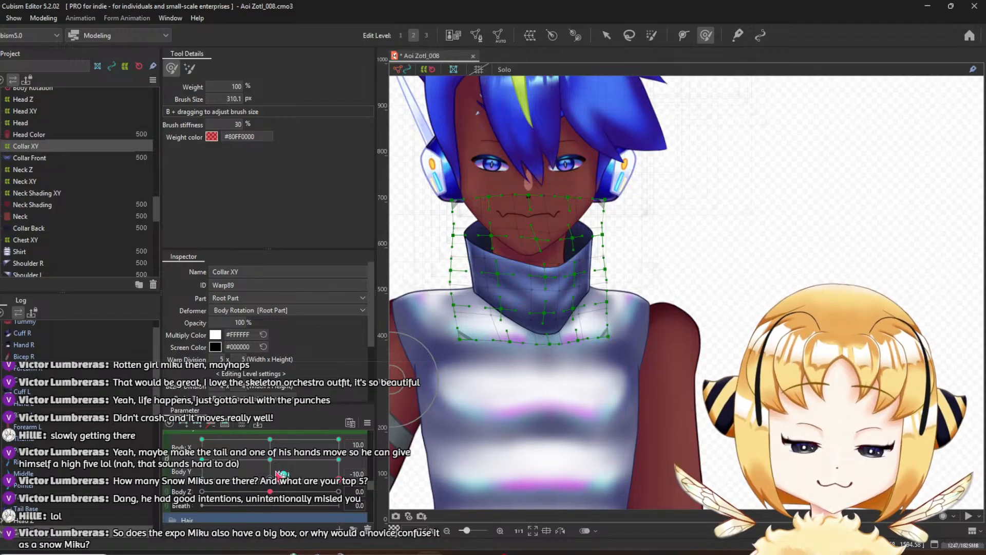
pyautogui.moveTo(280, 472); pyautogui.dragTo(248, 461)
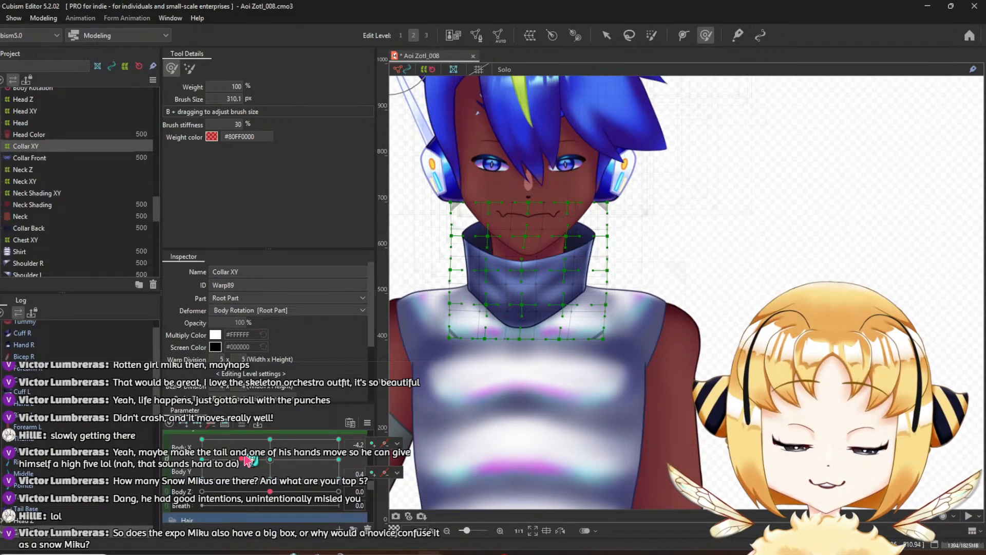
pyautogui.moveTo(248, 460); pyautogui.dragTo(271, 464)
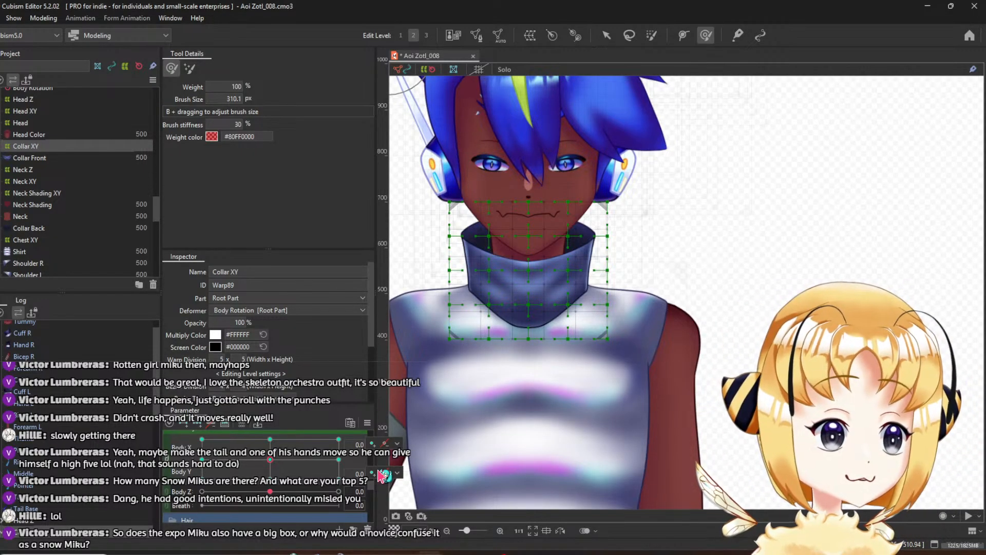
# Separate Body X and Body Y, reflect the collar's motion from Body X -10.0 at Body Y -10.0, recombine them, and return both to 0.0
pyautogui.moveTo(268, 462); pyautogui.dragTo(106, 544)
pyautogui.click(167, 457)
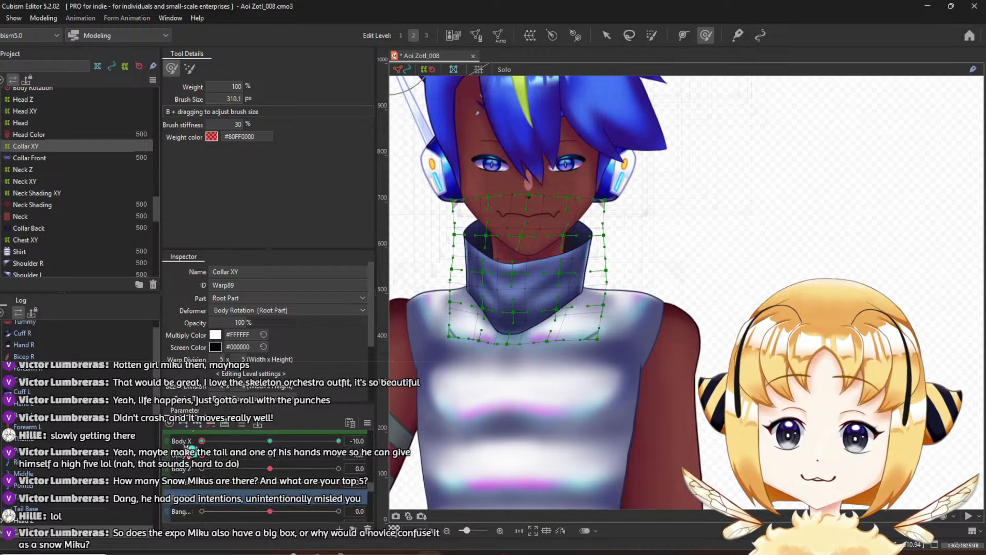
pyautogui.click(367, 422)
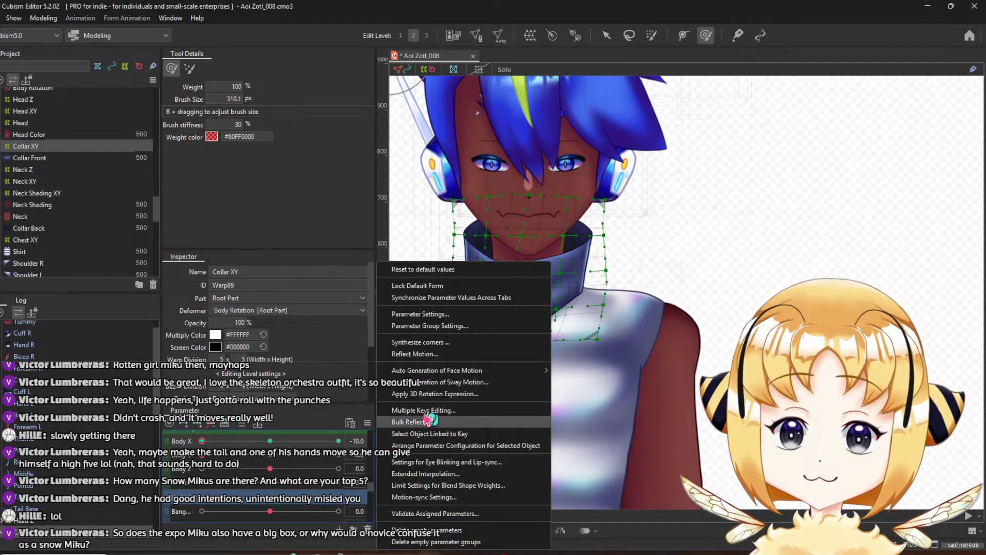
pyautogui.click(430, 354)
pyautogui.click(452, 381)
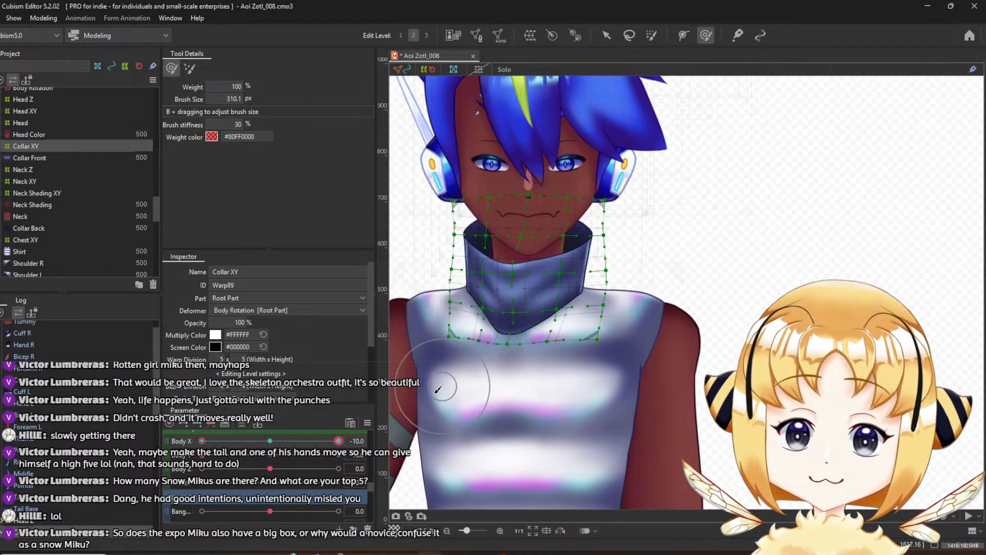
pyautogui.moveTo(203, 442); pyautogui.dragTo(149, 538)
pyautogui.click(167, 442)
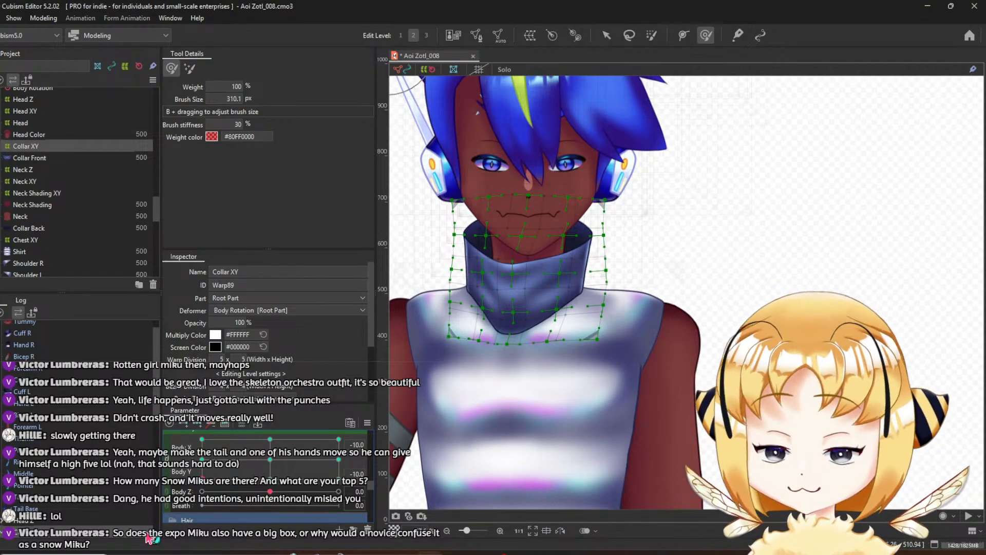
pyautogui.click(270, 462)
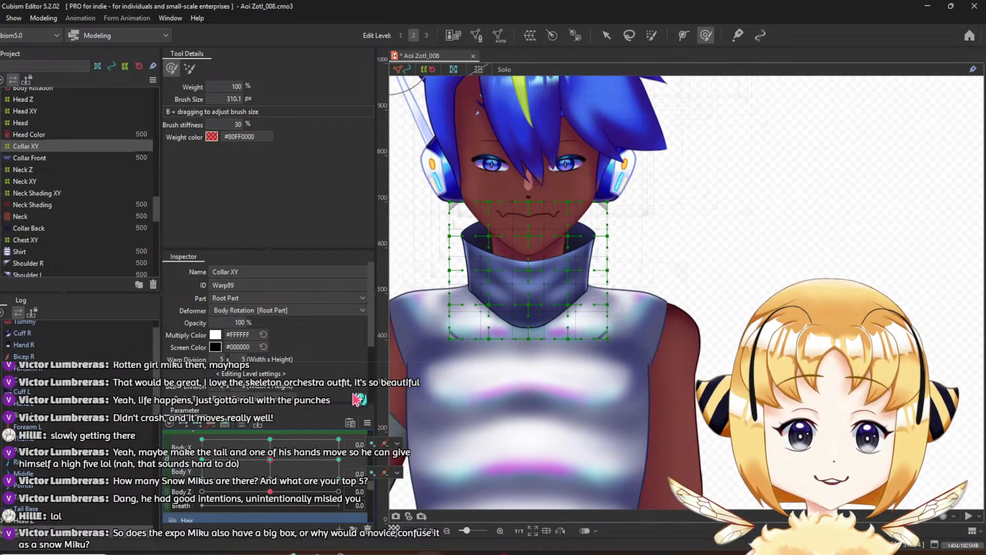
# Enlarge the deform brush to 516.4 px and adjust the lower side edge of the Chest XY deformer at Body X 10.0 and Body Y -10.0
pyautogui.scroll(-3, 585, 288)
pyautogui.scroll(-2, 670, 312)
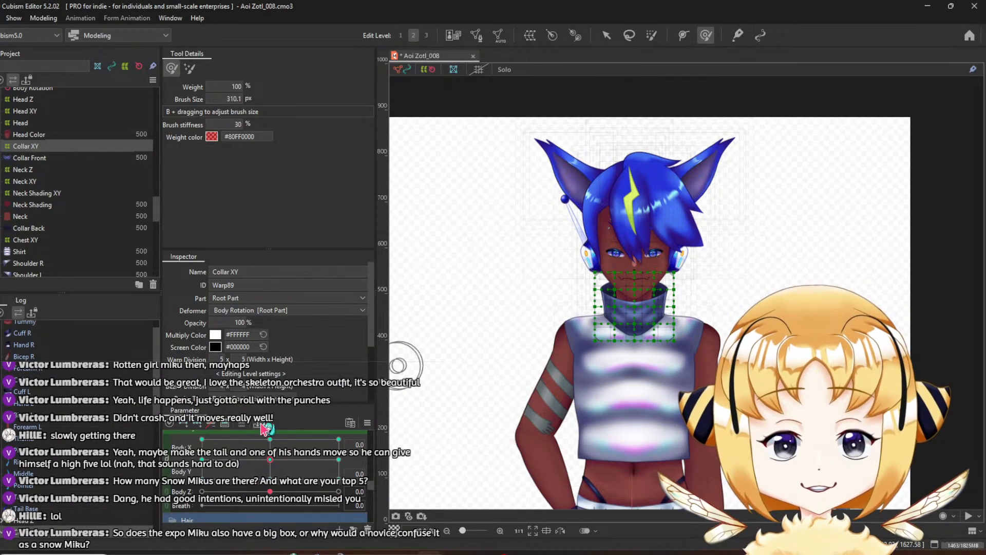
pyautogui.moveTo(271, 460); pyautogui.dragTo(350, 508)
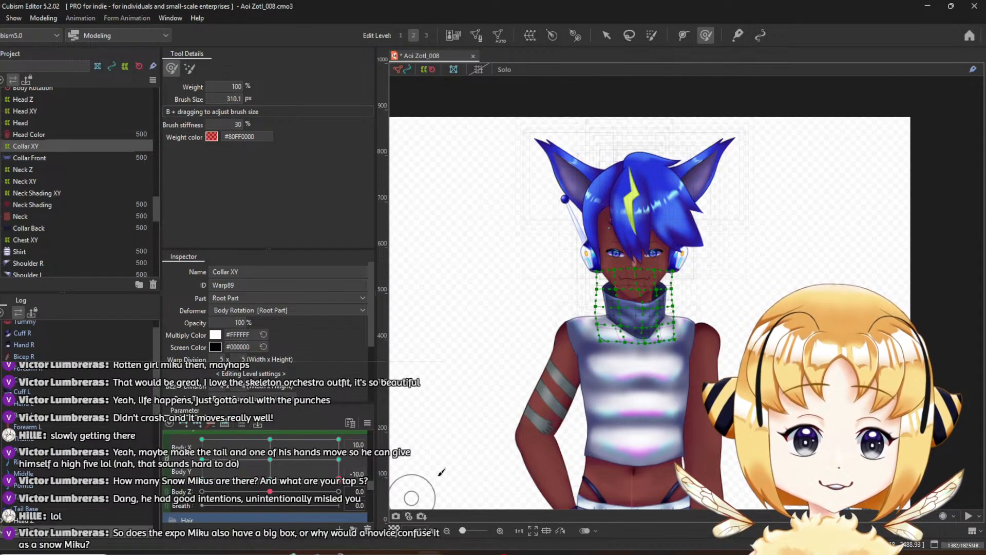
pyautogui.click(35, 241)
pyautogui.scroll(-2, 647, 319)
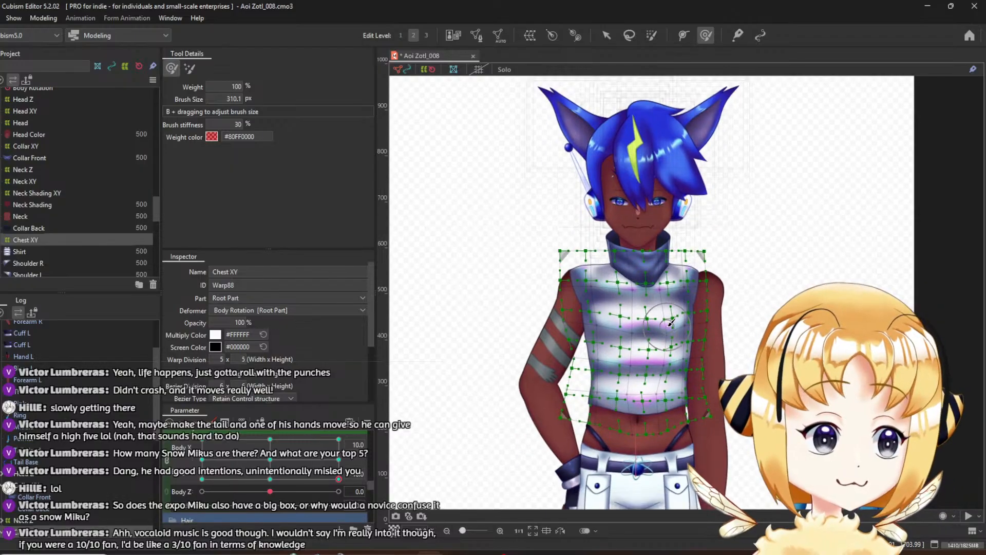
pyautogui.scroll(2, 675, 319)
pyautogui.scroll(-1, 674, 319)
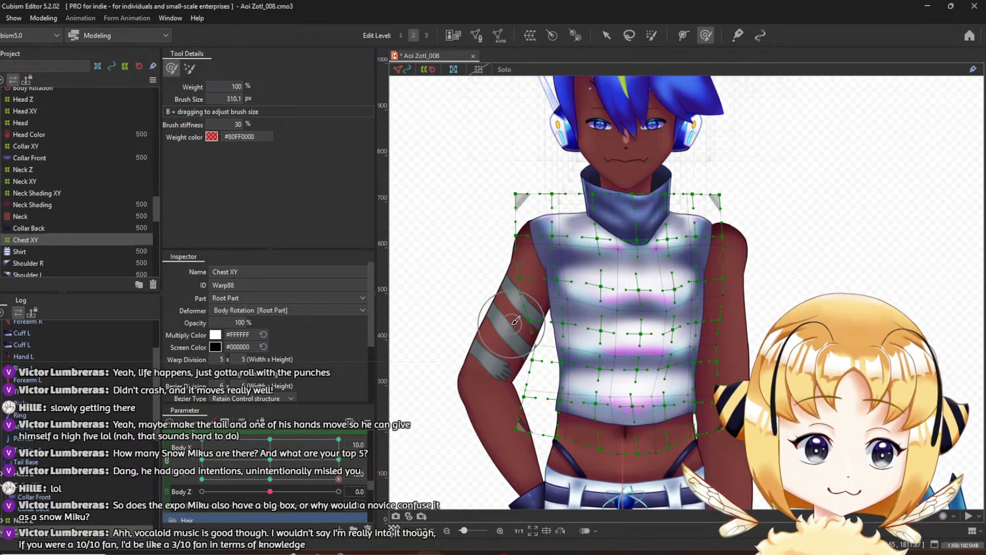
pyautogui.press('b')
pyautogui.moveTo(559, 319)
pyautogui.mouseDown()
pyautogui.moveTo(556, 359)
pyautogui.moveTo(537, 333)
pyautogui.moveTo(544, 361)
pyautogui.mouseUp()
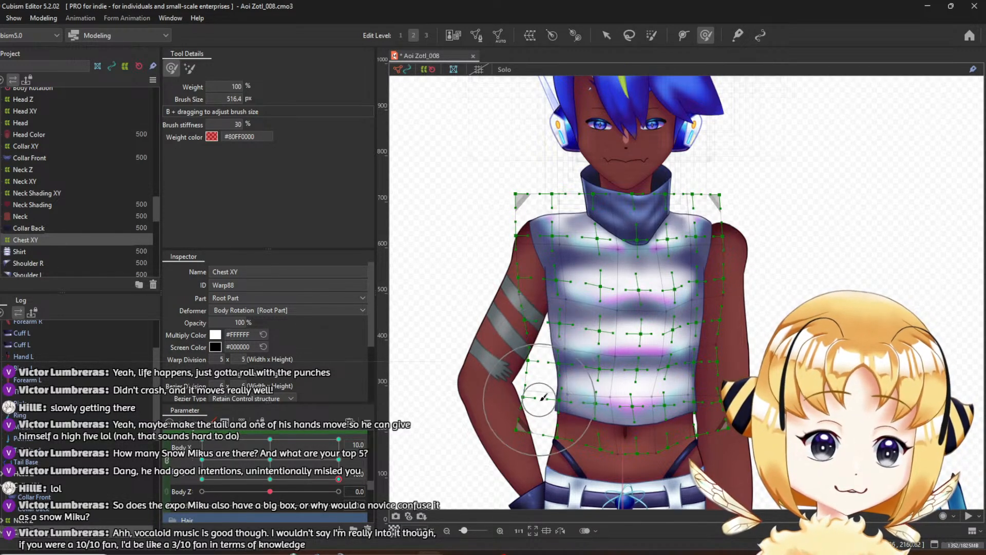
pyautogui.moveTo(543, 397); pyautogui.dragTo(537, 404)
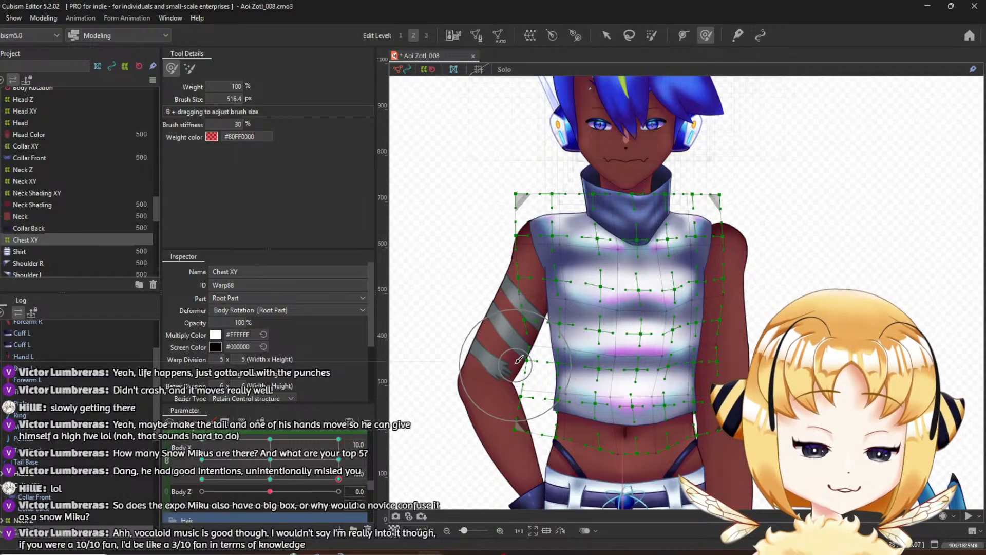
pyautogui.moveTo(519, 360); pyautogui.dragTo(517, 360)
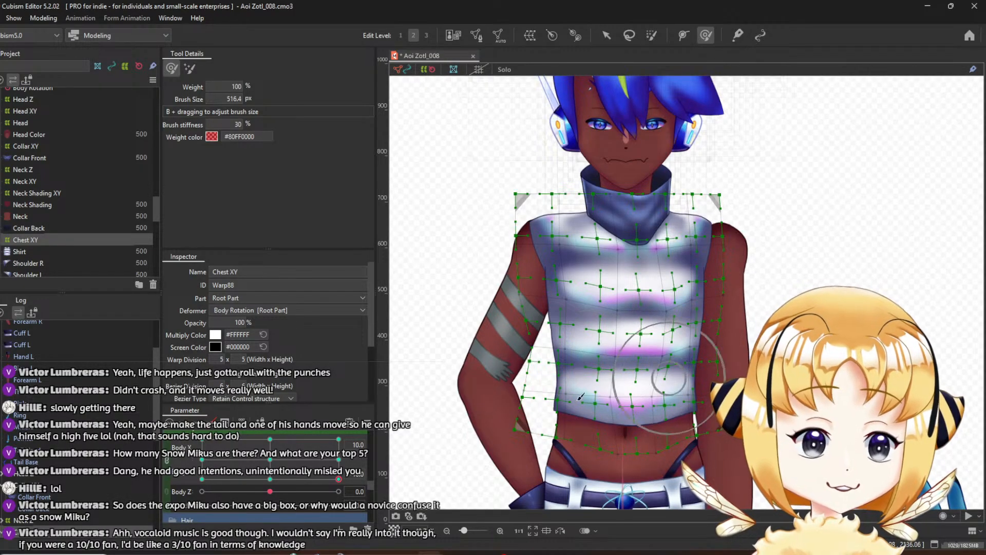
# Separate Body X and Body Y, reflect the chest's motion from Body X 10.0 at Body Y -10.0, return Body X to 0.0, and recombine them
pyautogui.click(338, 479)
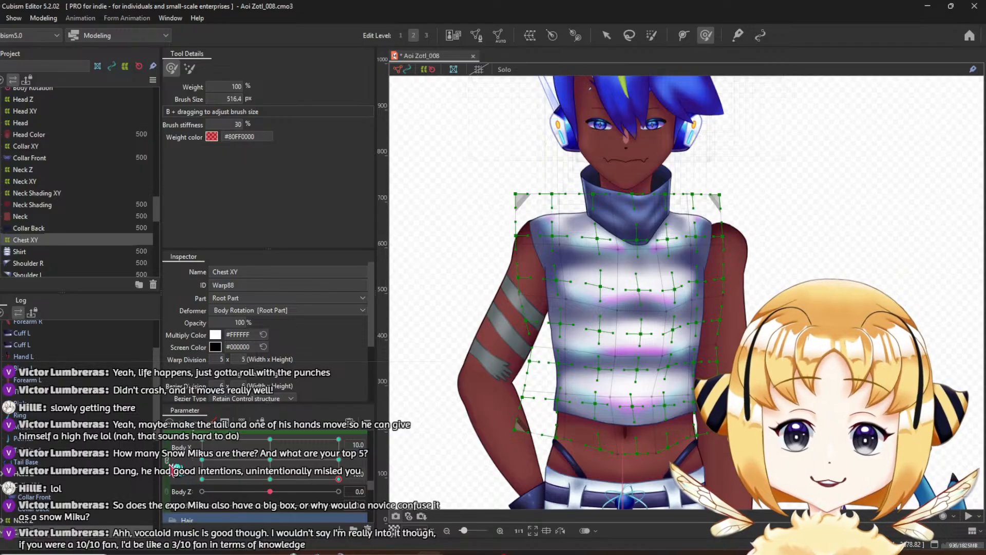
pyautogui.scroll(-1, 179, 470)
pyautogui.rightClick(365, 423)
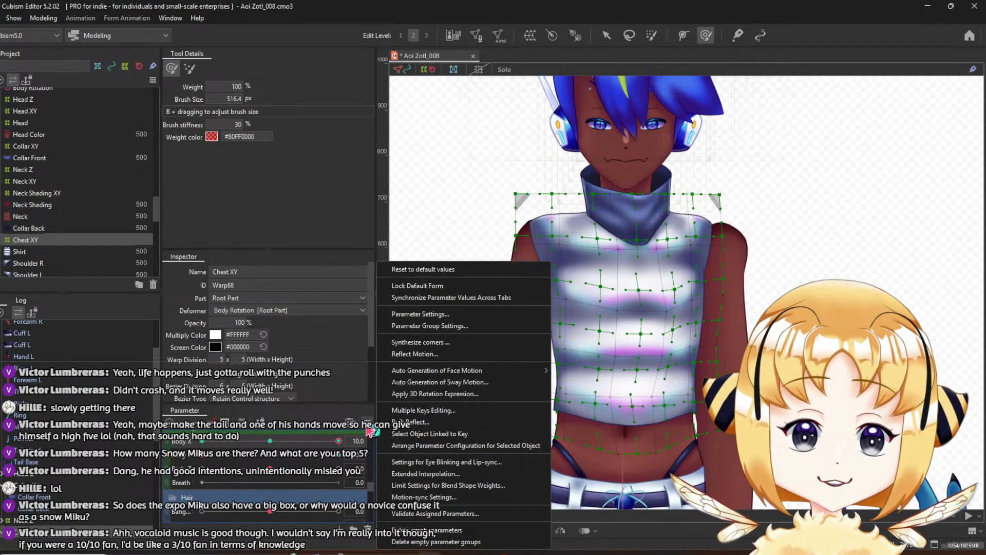
pyautogui.click(409, 354)
pyautogui.click(448, 383)
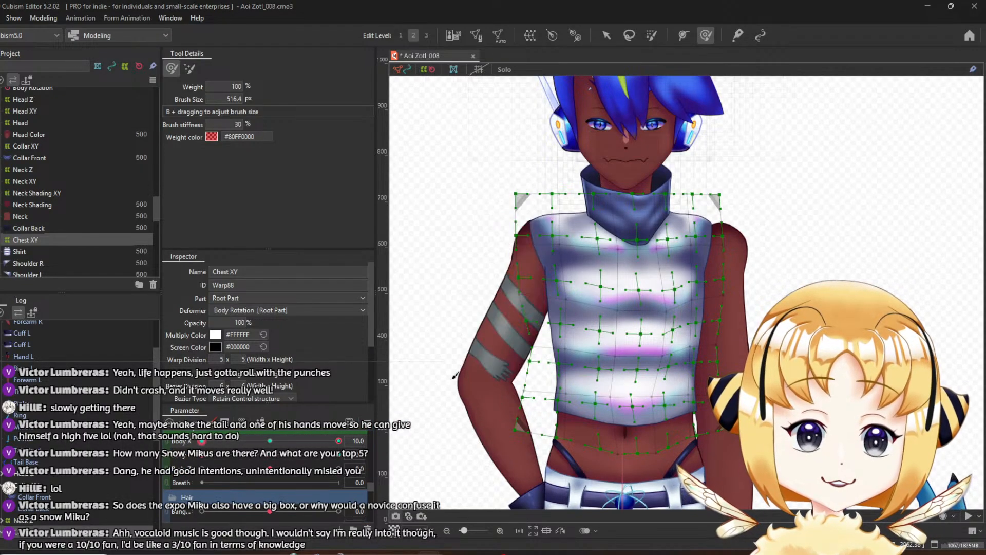
pyautogui.moveTo(339, 441); pyautogui.dragTo(185, 455)
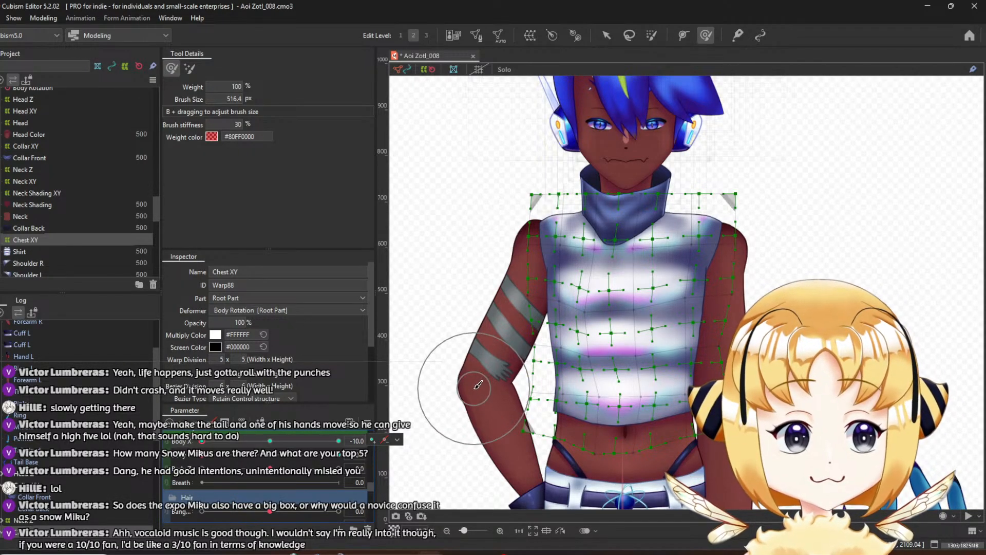
pyautogui.click(397, 439)
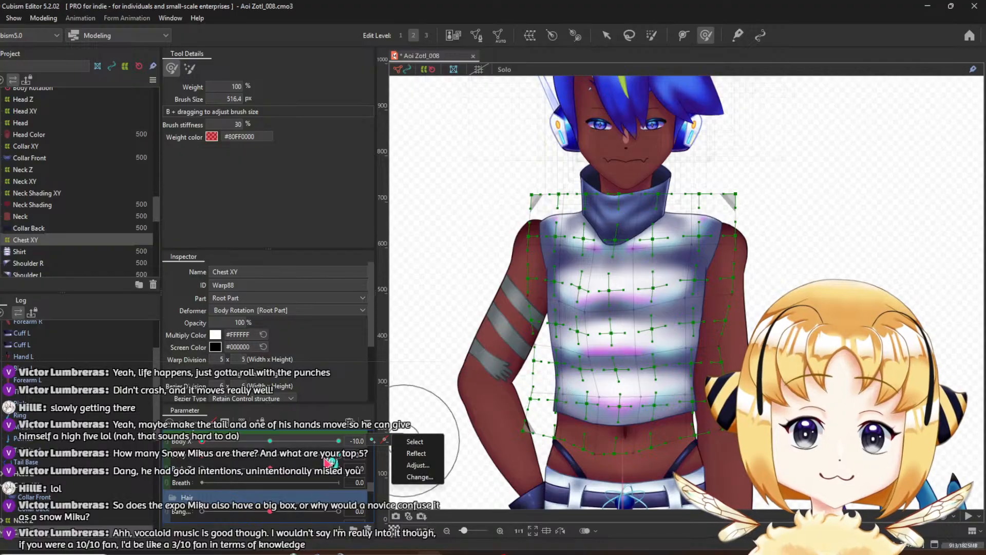
pyautogui.click(215, 441)
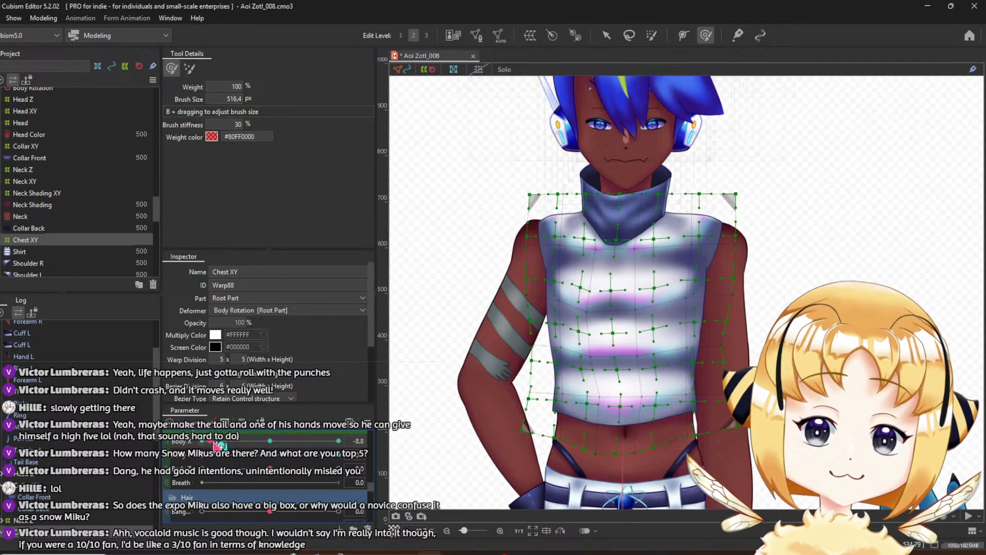
pyautogui.moveTo(215, 443); pyautogui.dragTo(377, 489)
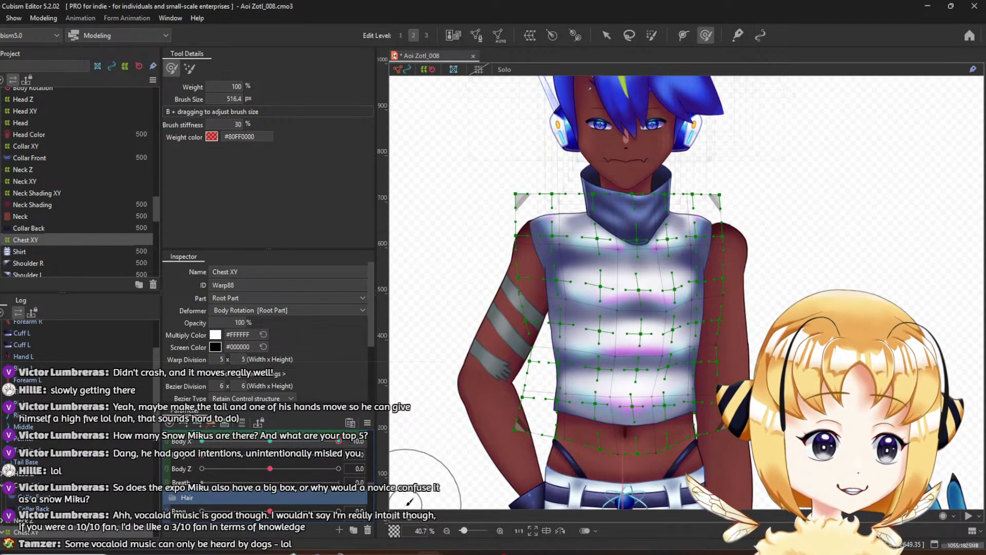
pyautogui.click(270, 441)
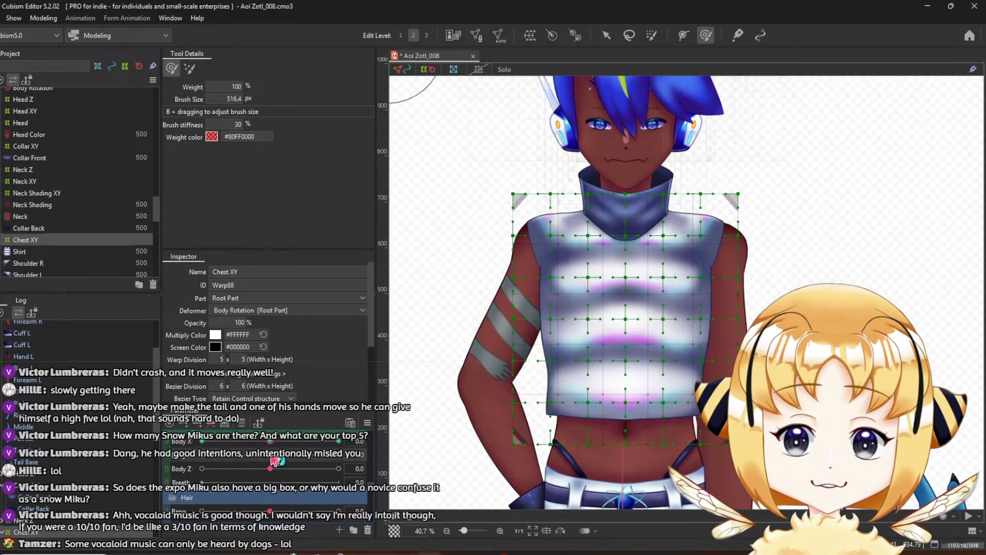
pyautogui.click(167, 442)
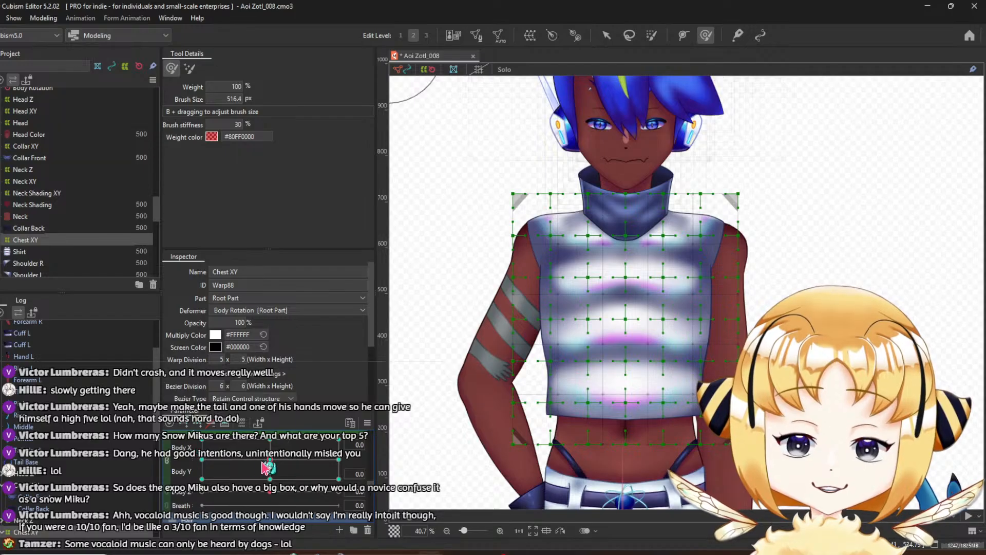
# Set Body X to -10.0 and Body Y to 10.0, and adjust the middle of the Chest XY deformer with the deform brush
pyautogui.moveTo(263, 461); pyautogui.dragTo(160, 468)
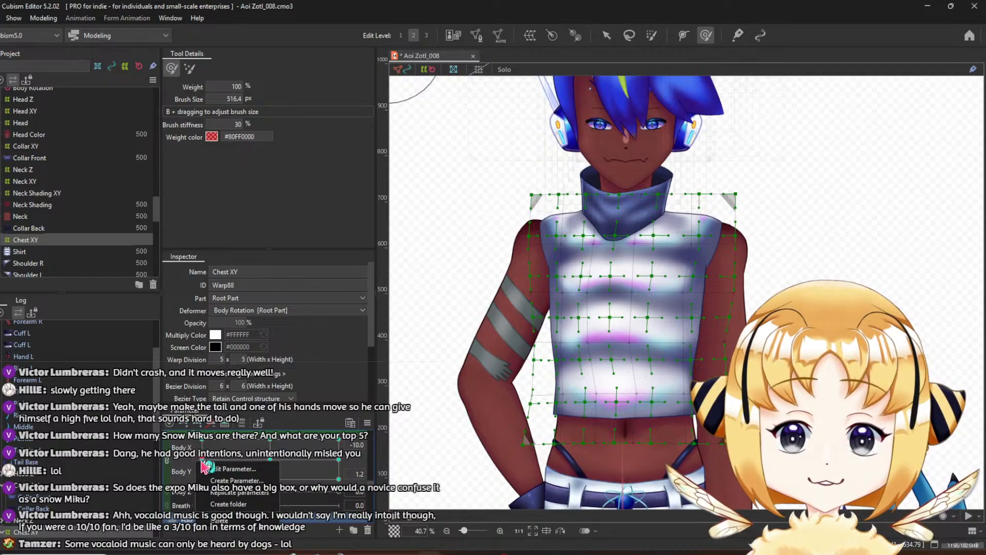
pyautogui.moveTo(192, 459); pyautogui.dragTo(205, 414)
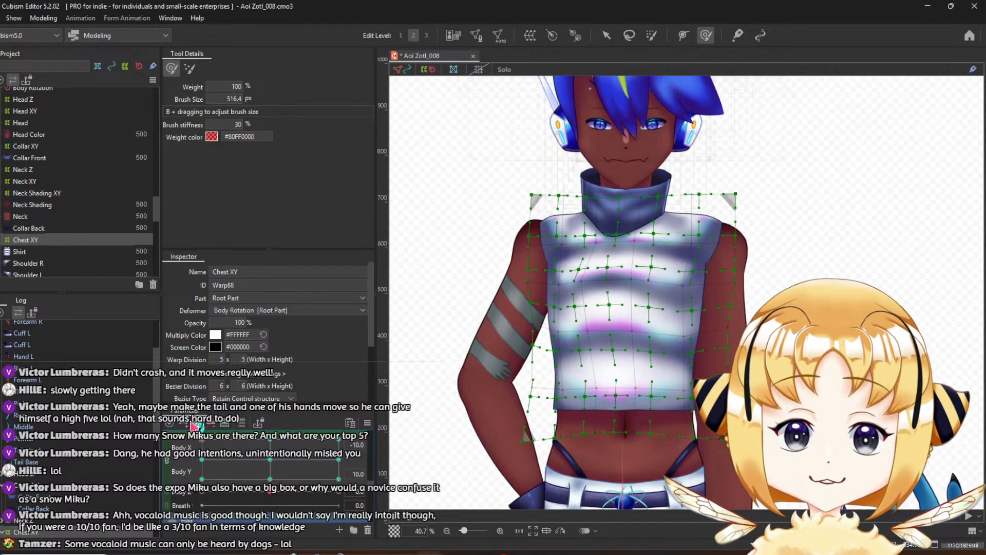
pyautogui.moveTo(593, 271); pyautogui.dragTo(617, 300)
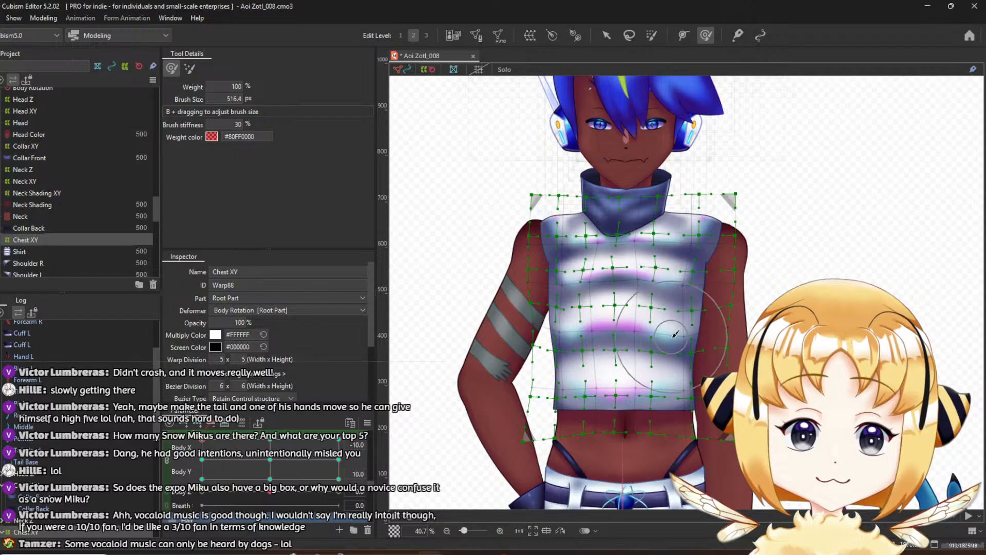
pyautogui.moveTo(202, 440)
pyautogui.mouseDown()
pyautogui.moveTo(201, 489)
pyautogui.moveTo(207, 444)
pyautogui.mouseUp()
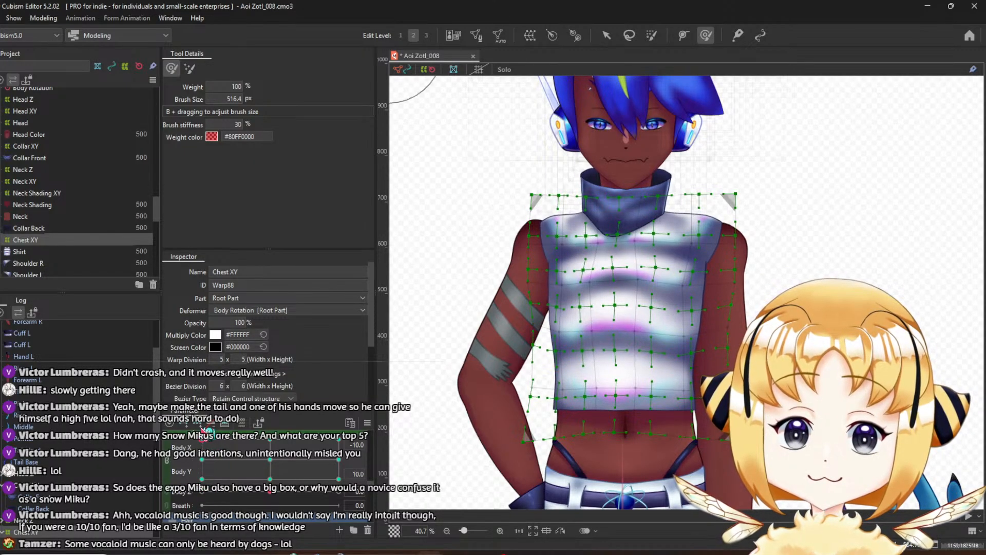
# Reduce the deform brush to 386.1 px and smooth the Chest XY deformer beside the bandaged arm at Body X -10.0 and Body Y 10.0
pyautogui.scroll(2, 587, 253)
pyautogui.moveTo(584, 257); pyautogui.dragTo(585, 275)
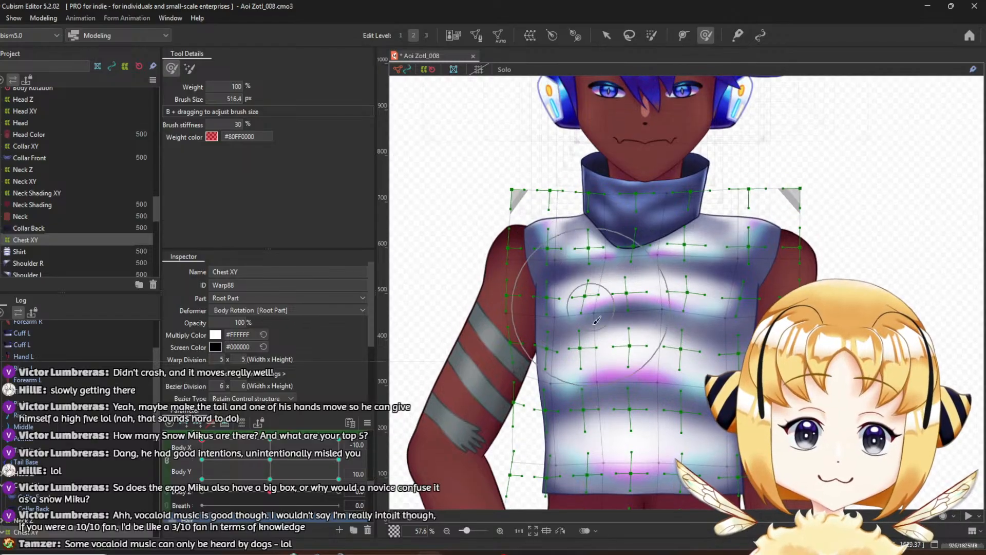
pyautogui.press('b')
pyautogui.moveTo(651, 337)
pyautogui.mouseDown()
pyautogui.moveTo(662, 396)
pyautogui.moveTo(637, 388)
pyautogui.mouseUp()
pyautogui.moveTo(592, 311); pyautogui.dragTo(587, 308)
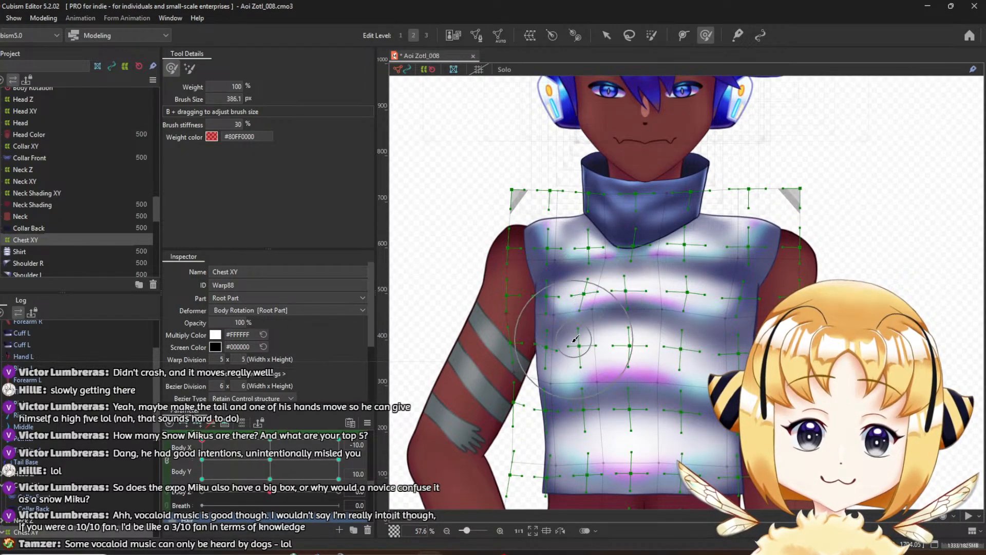
pyautogui.moveTo(558, 357); pyautogui.dragTo(520, 348)
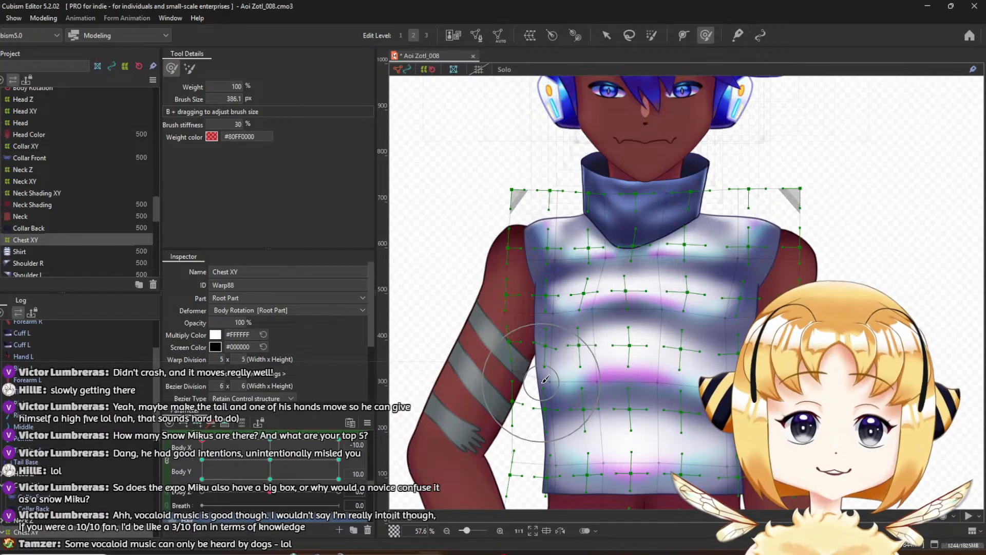
pyautogui.scroll(-3, 632, 344)
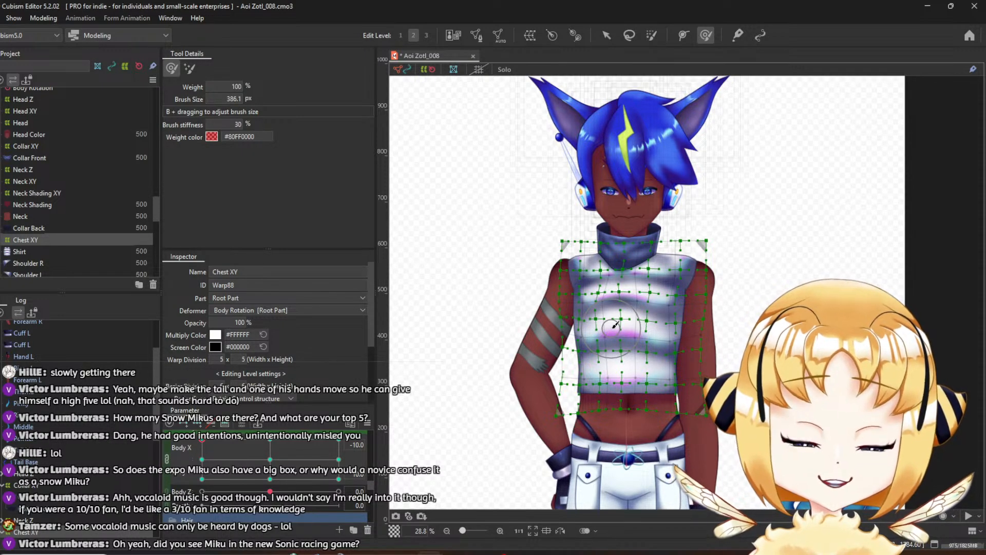
pyautogui.scroll(2, 615, 324)
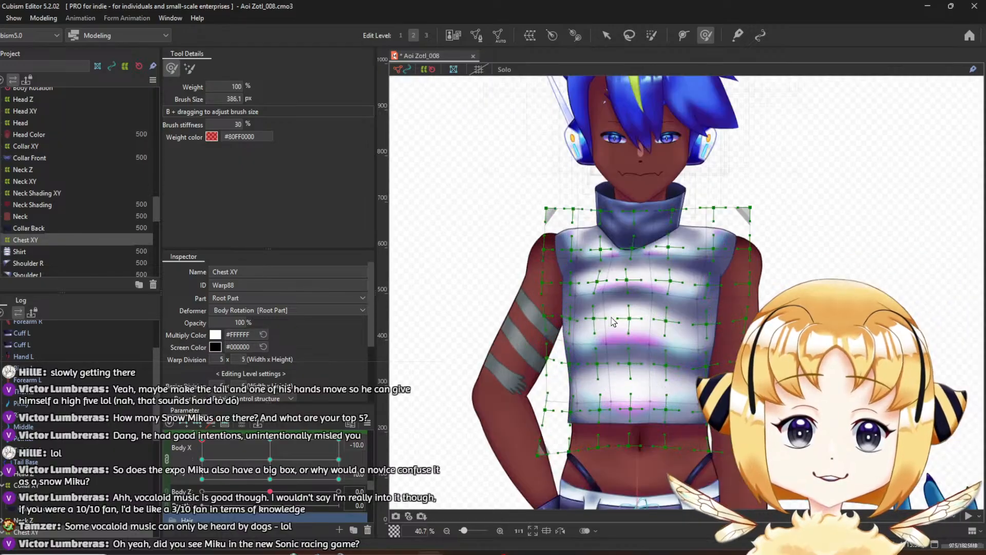
pyautogui.scroll(-2, 480, 304)
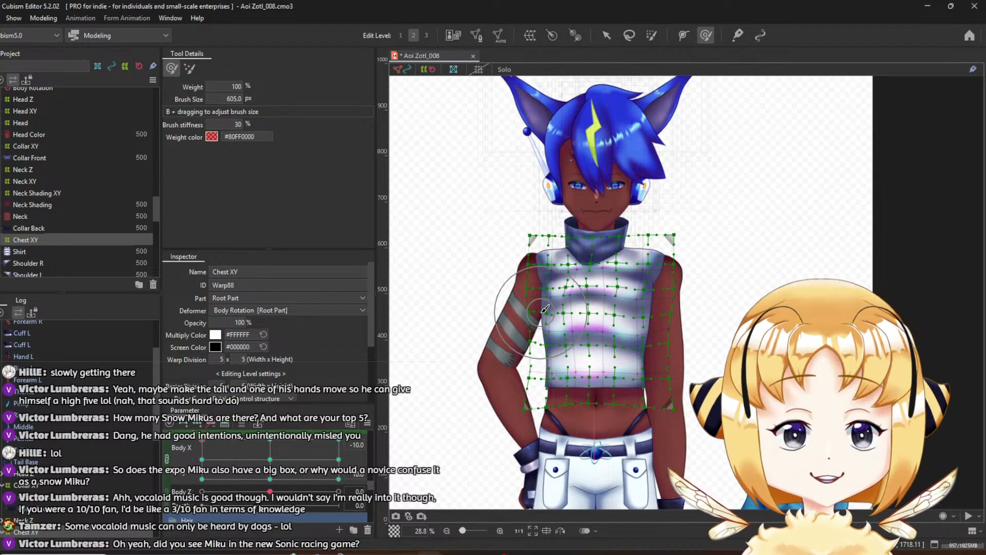
# Set Body Y to 0.0 at Body X -10.0 and refine the chest's edge beside the bandaged arm, reducing the deform brush to 467.4 px
pyautogui.click(204, 489)
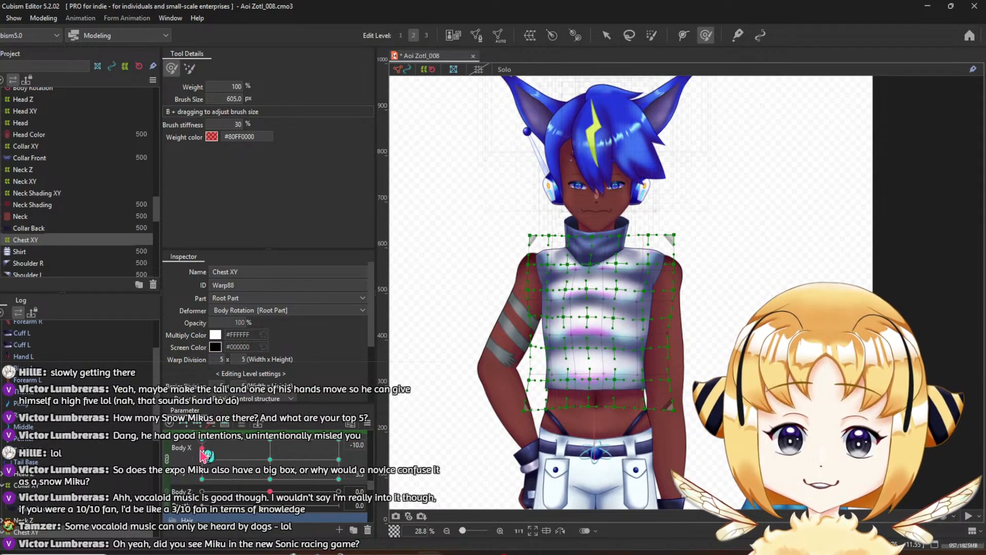
pyautogui.moveTo(203, 487); pyautogui.dragTo(169, 477)
pyautogui.click(202, 458)
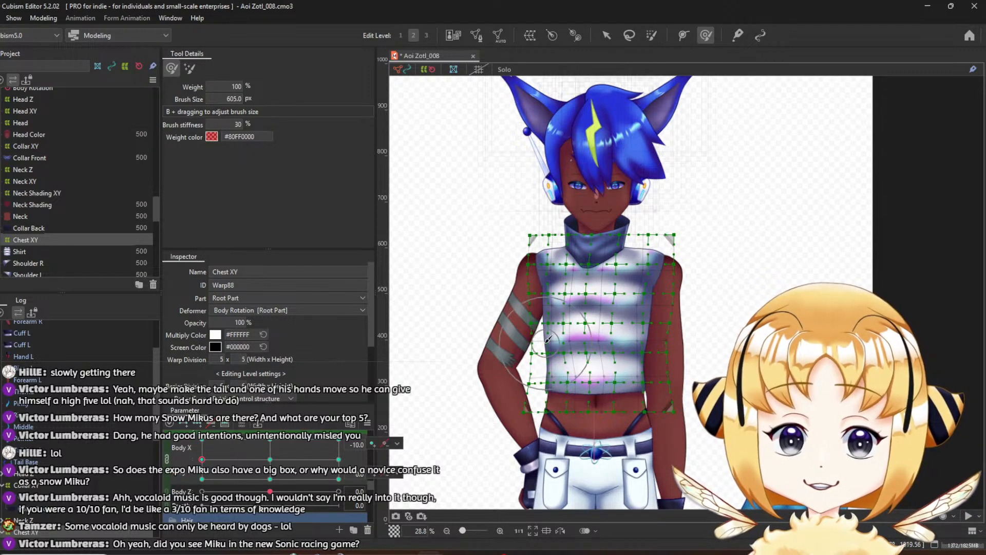
pyautogui.scroll(3, 537, 322)
pyautogui.moveTo(202, 459); pyautogui.dragTo(127, 446)
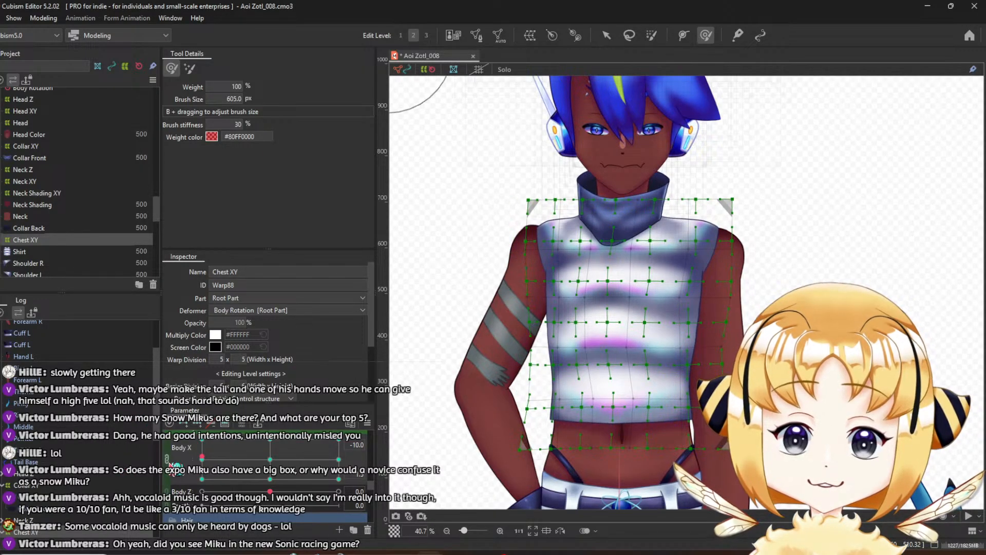
pyautogui.click(202, 459)
pyautogui.moveTo(203, 460)
pyautogui.mouseDown()
pyautogui.moveTo(198, 437)
pyautogui.moveTo(195, 459)
pyautogui.moveTo(203, 455)
pyautogui.mouseUp()
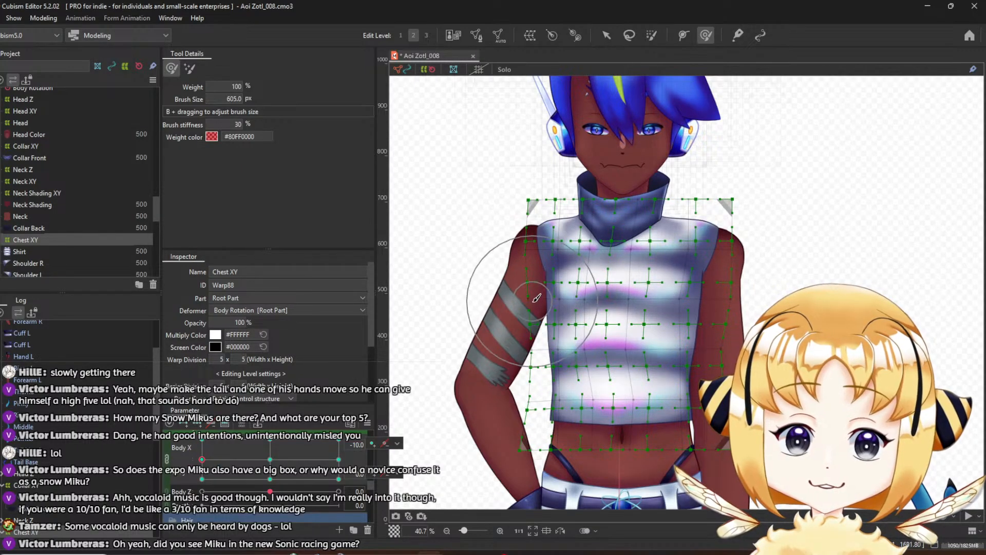
pyautogui.moveTo(540, 305); pyautogui.dragTo(537, 310)
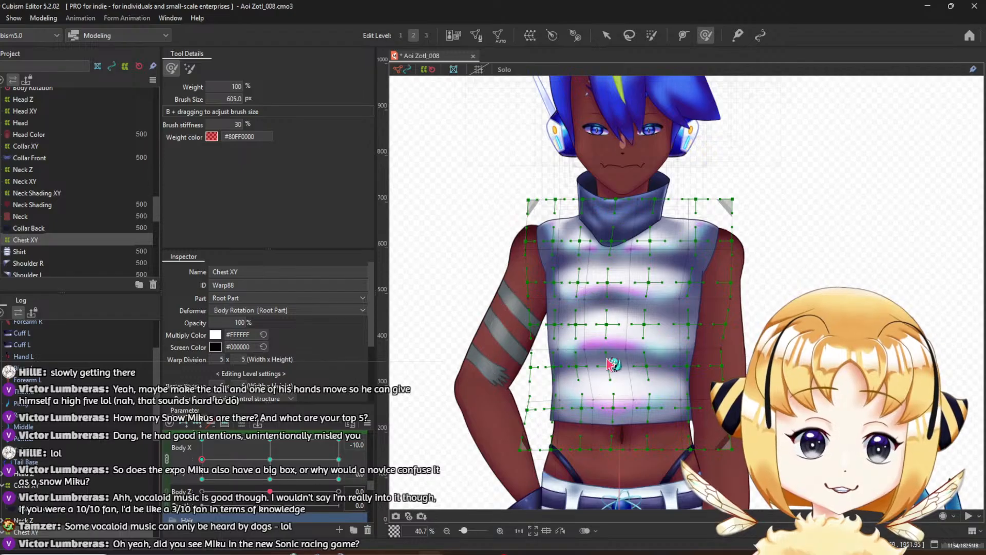
pyautogui.press('b')
pyautogui.moveTo(577, 329)
pyautogui.mouseDown()
pyautogui.moveTo(578, 301)
pyautogui.moveTo(539, 300)
pyautogui.mouseUp()
pyautogui.moveTo(600, 305); pyautogui.dragTo(536, 317)
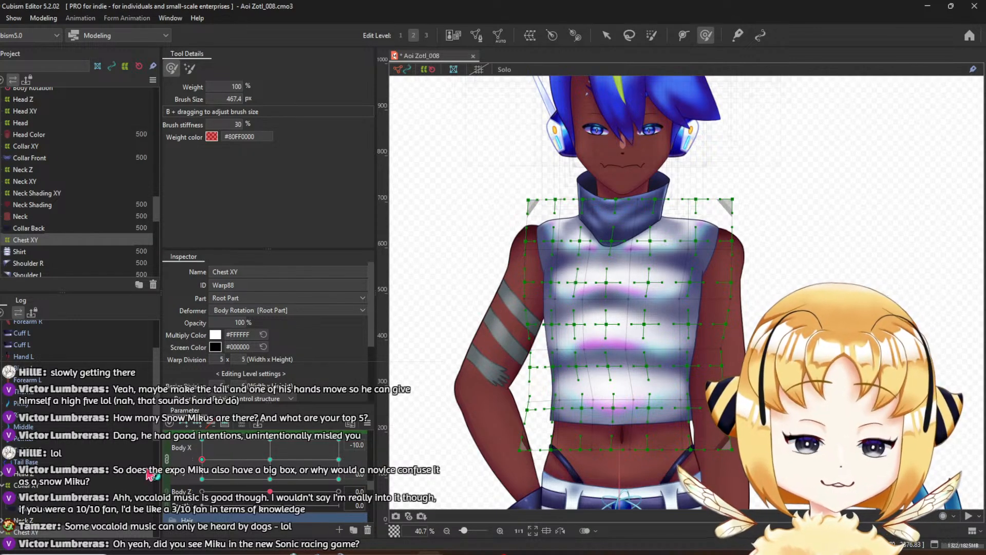
# Separate Body X and Body Y, reflect the chest's motion horizontally from Body X -10.0, recombine them, and return Body X to 0.0
pyautogui.scroll(-1, 173, 459)
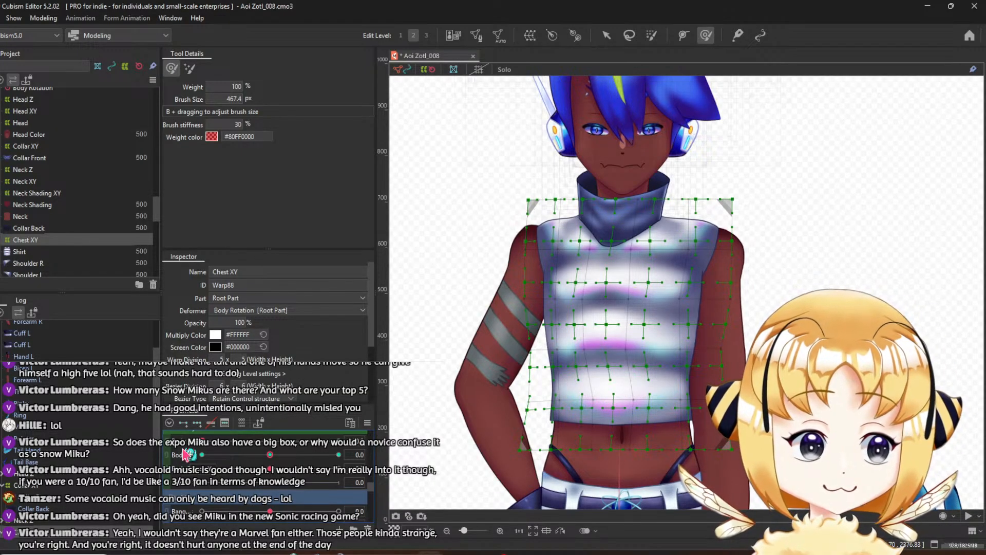
pyautogui.click(368, 424)
pyautogui.click(433, 360)
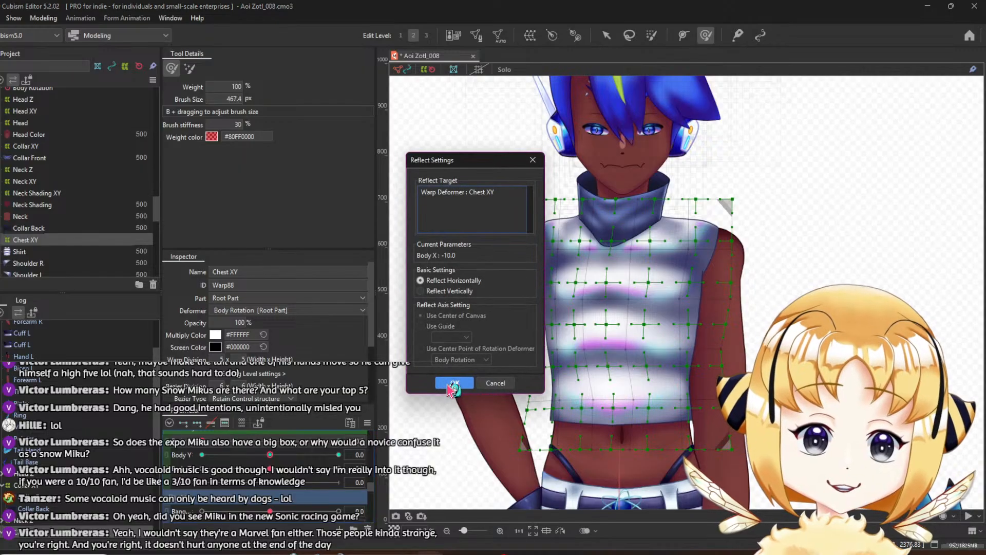
pyautogui.click(452, 383)
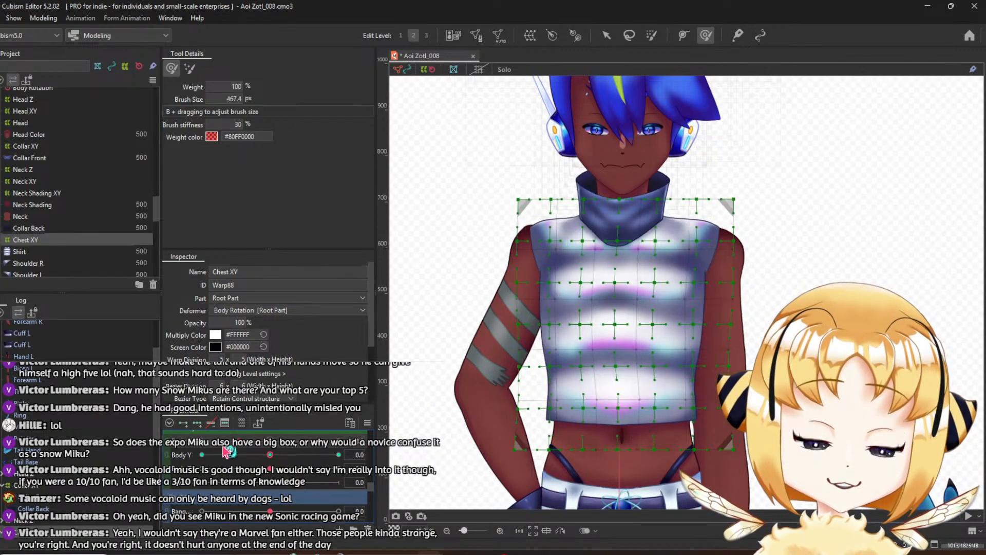
pyautogui.moveTo(223, 447); pyautogui.dragTo(165, 458)
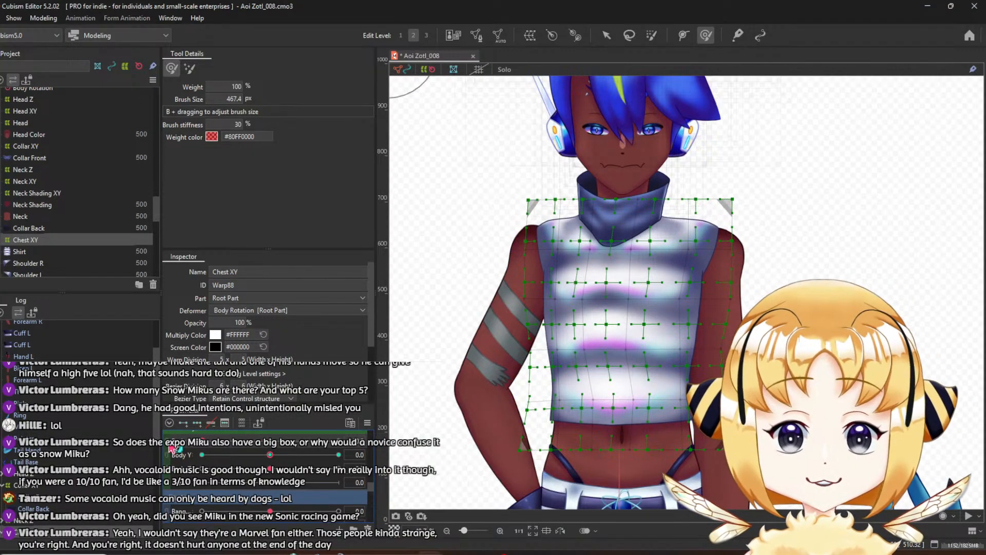
pyautogui.scroll(1, 172, 449)
pyautogui.click(271, 459)
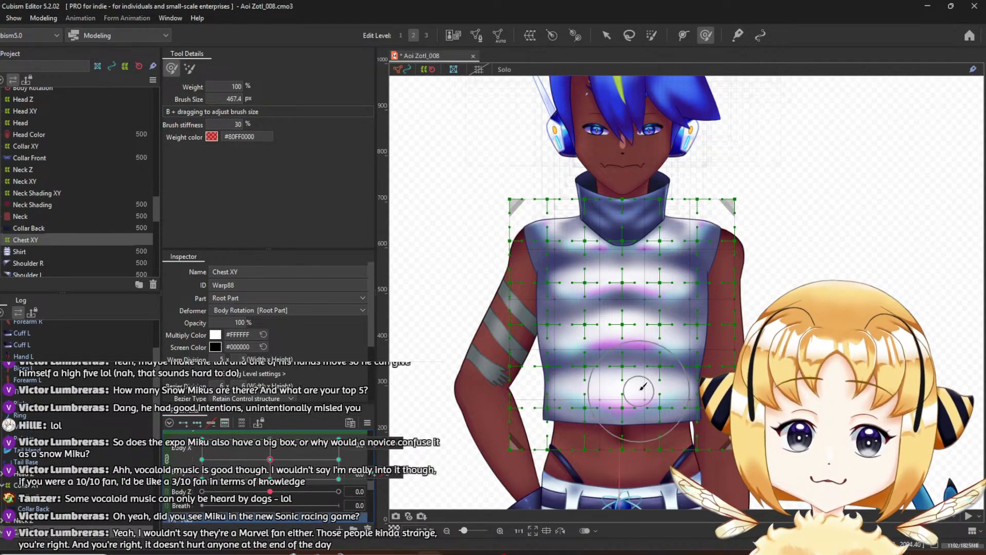
# Separate Body X and Body Y, test the Body X turn and return it to 0.0, and save the model
pyautogui.scroll(-4, 642, 390)
pyautogui.scroll(2, 659, 335)
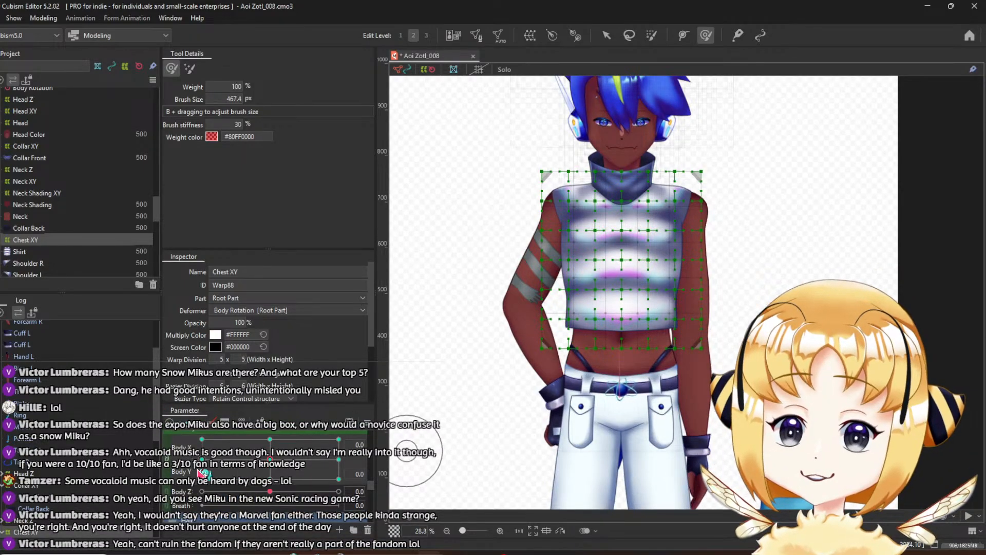
pyautogui.click(168, 458)
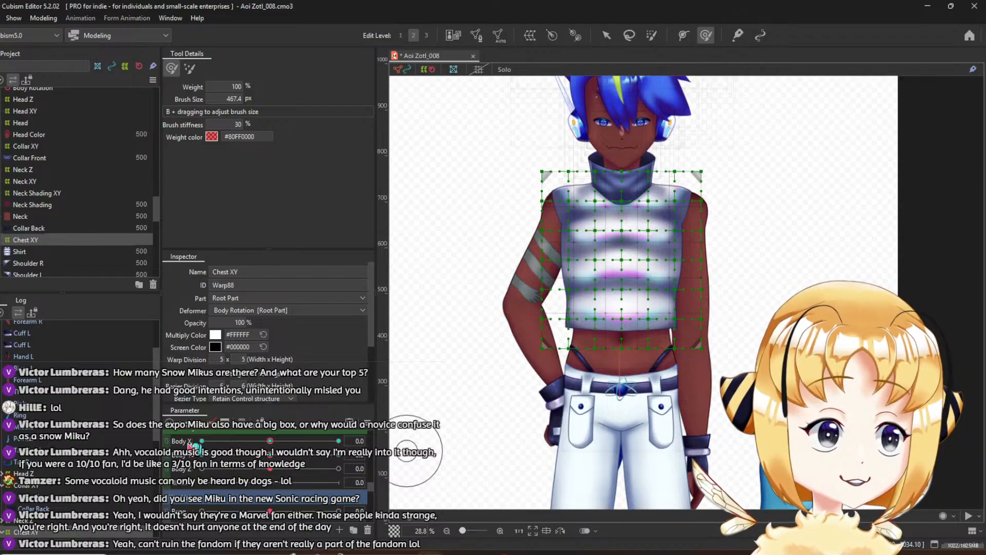
pyautogui.moveTo(270, 442); pyautogui.dragTo(358, 443)
pyautogui.click(279, 443)
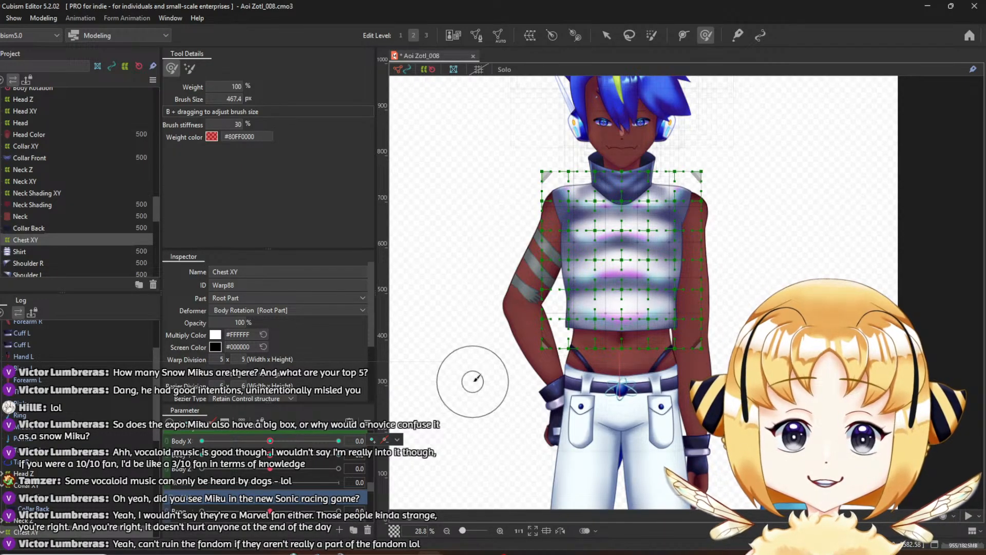
pyautogui.scroll(2, 627, 266)
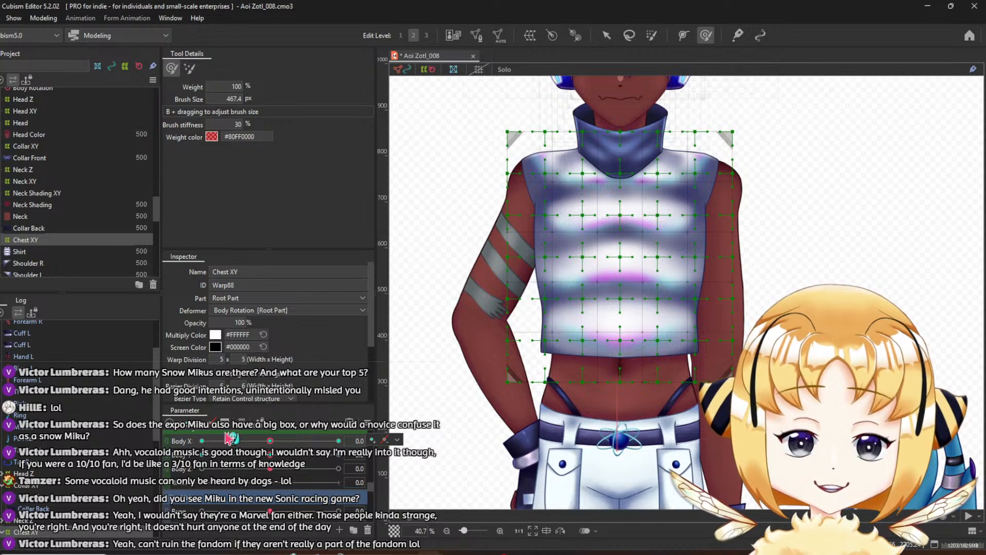
pyautogui.click(0, 18)
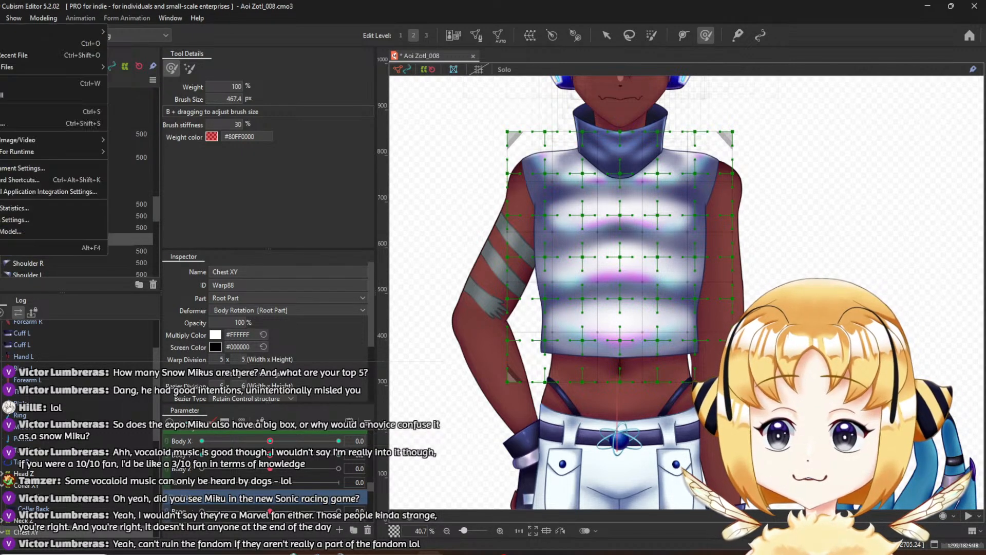
pyautogui.click(16, 111)
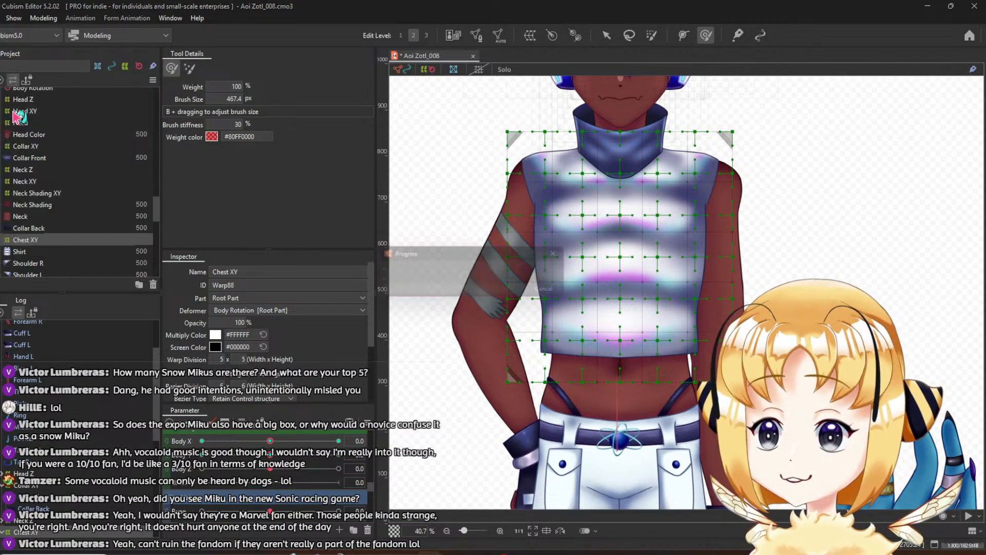
# Preview the model's head and upper-body movement in all directions in the Physics Settings, and close them
pyautogui.click(43, 18)
pyautogui.click(101, 250)
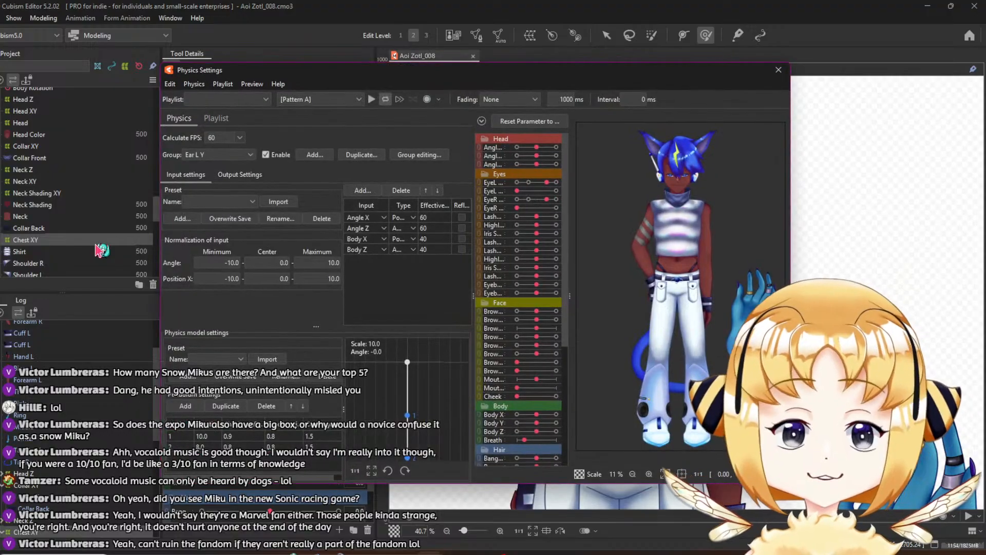
pyautogui.moveTo(648, 226); pyautogui.dragTo(593, 395)
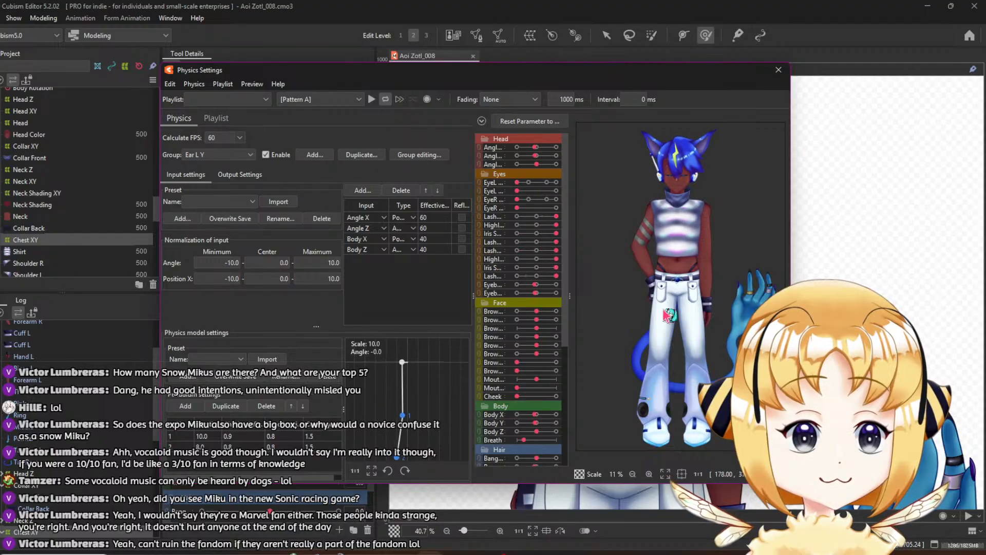
pyautogui.moveTo(479, 304); pyautogui.dragTo(777, 300)
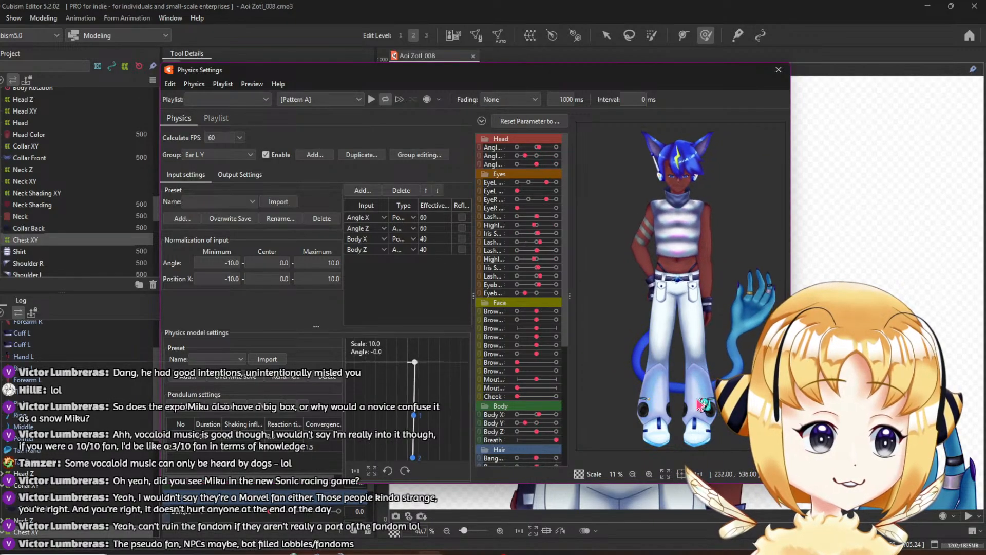
pyautogui.moveTo(738, 417); pyautogui.dragTo(666, 157)
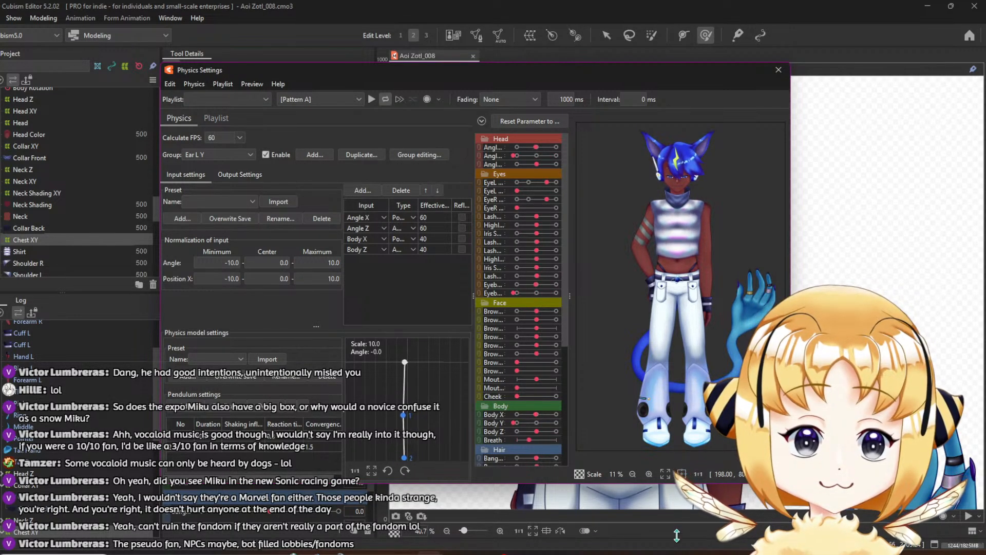
pyautogui.moveTo(696, 90); pyautogui.dragTo(670, 554)
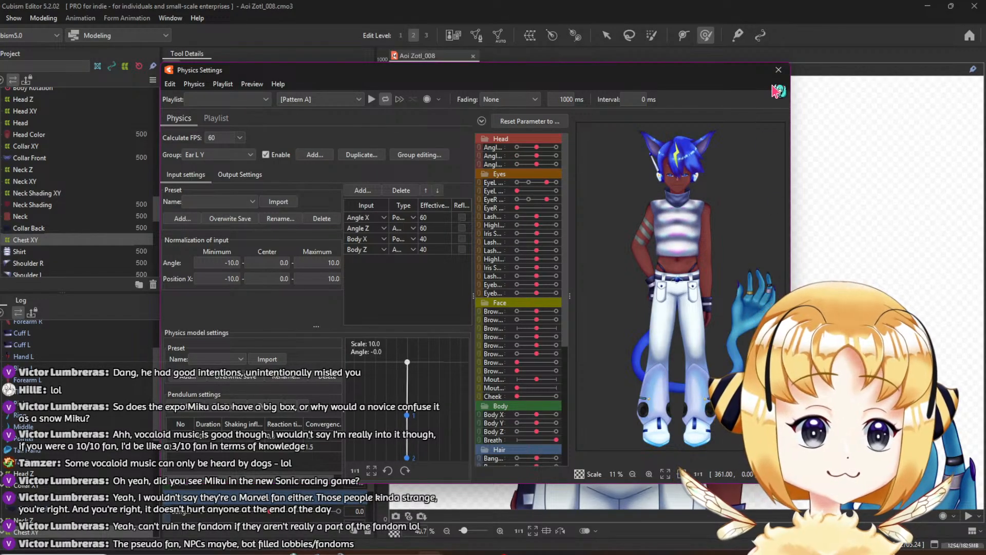
pyautogui.click(778, 69)
# Select the Head Z warp deformer and switch to the Arrow tool with the whole head in view
pyautogui.scroll(-2, 554, 262)
pyautogui.scroll(4, 42, 154)
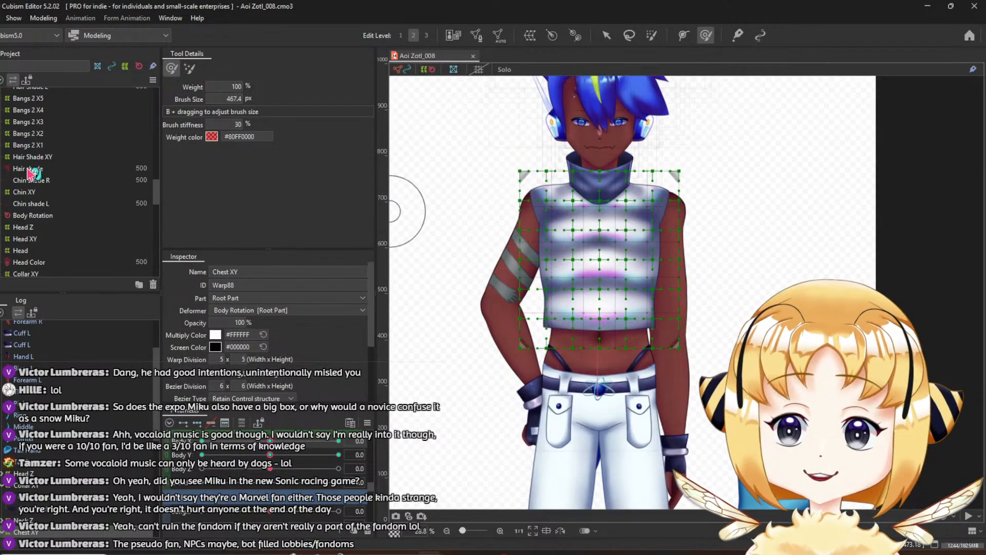
pyautogui.click(41, 145)
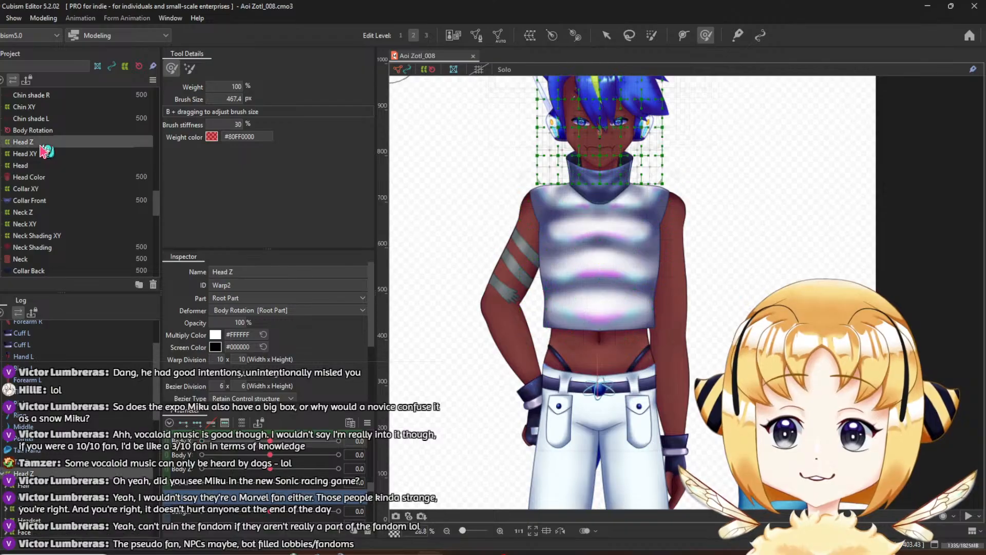
pyautogui.click(606, 35)
pyautogui.moveTo(577, 144); pyautogui.dragTo(561, 210)
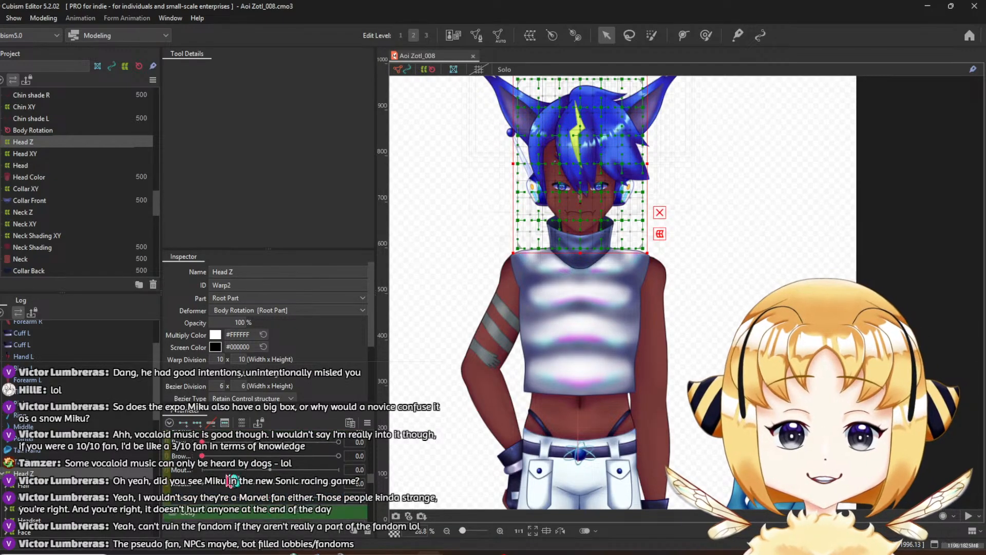
# Select the Head XY warp deformer and pose the head at Angle X 0.0 with the lowest Angle Y key
pyautogui.scroll(-5, 255, 471)
pyautogui.scroll(3, 252, 493)
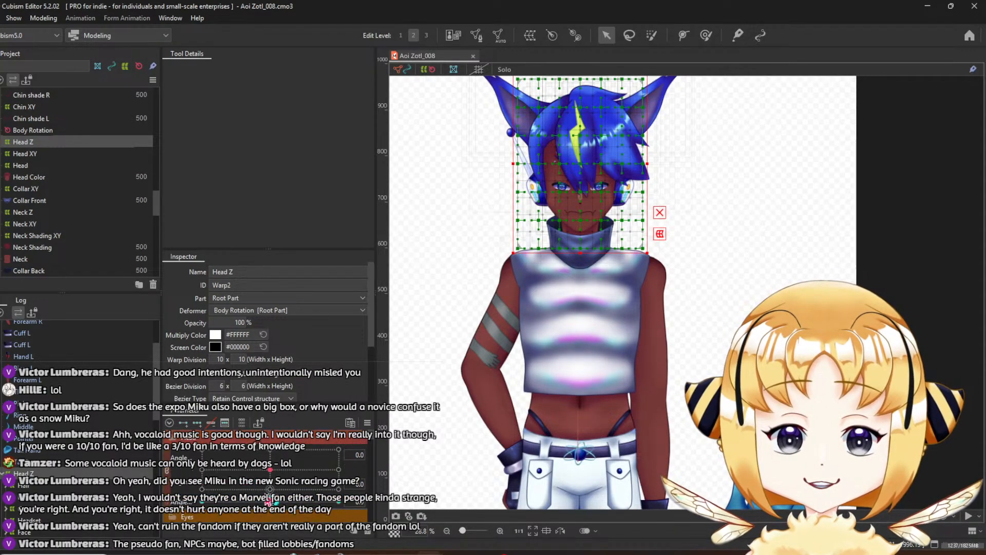
pyautogui.click(51, 153)
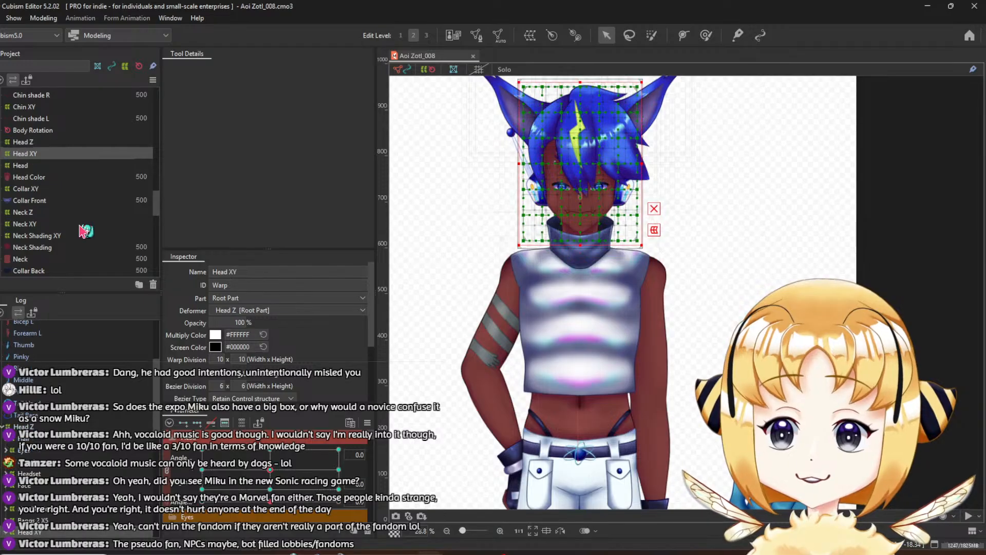
pyautogui.click(270, 489)
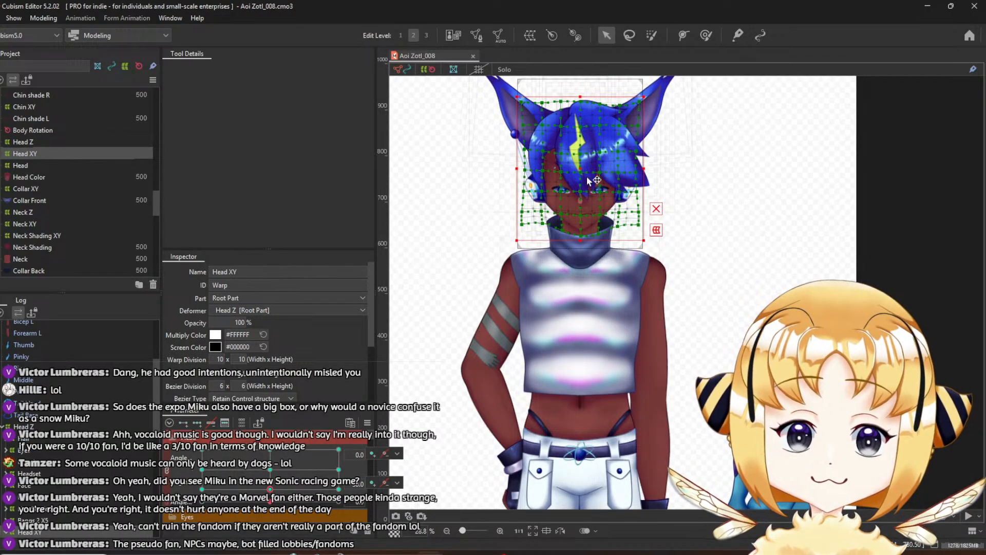
# Try to shift the Head XY warp deformer slightly downward on its own, and undo the move
pyautogui.scroll(3, 589, 180)
pyautogui.moveTo(584, 186); pyautogui.dragTo(586, 191)
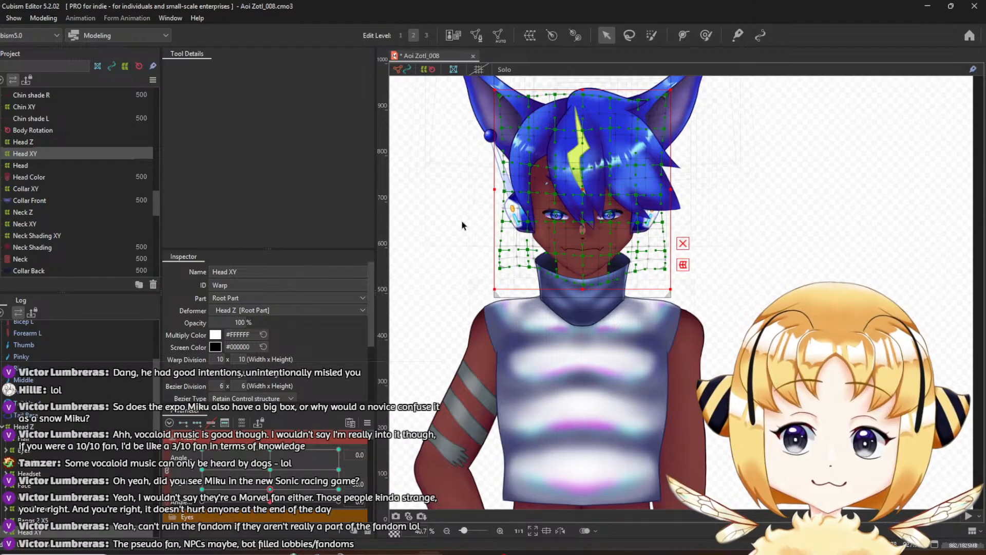
pyautogui.hotkey('ctrl', 'z')
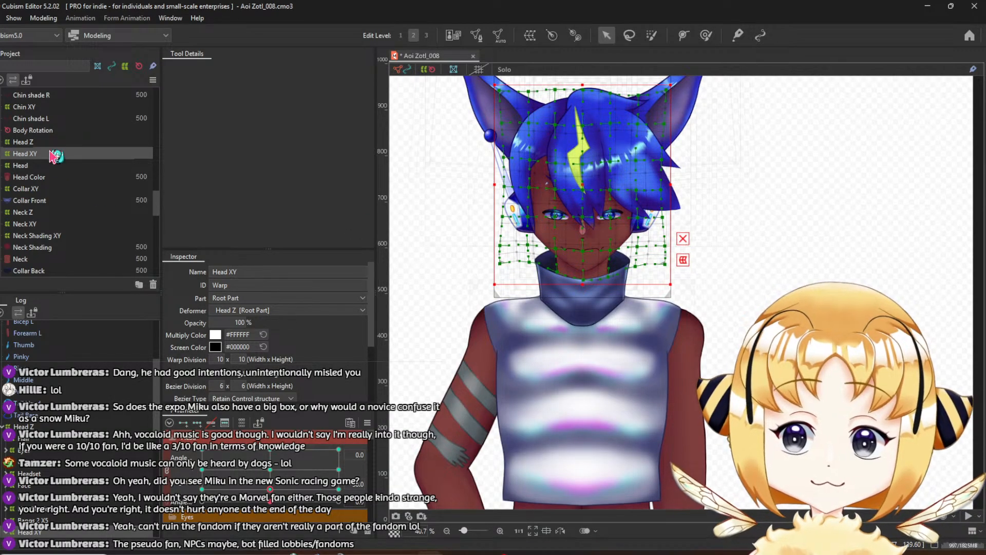
# Expand the Face part in the parts list and find its Face warp deformer
pyautogui.scroll(5, 45, 173)
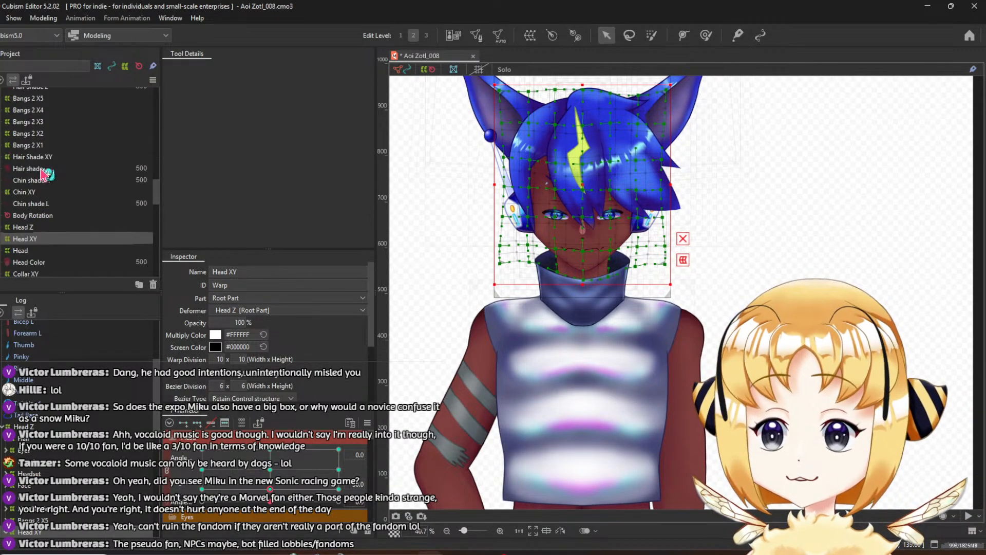
pyautogui.scroll(3, 45, 174)
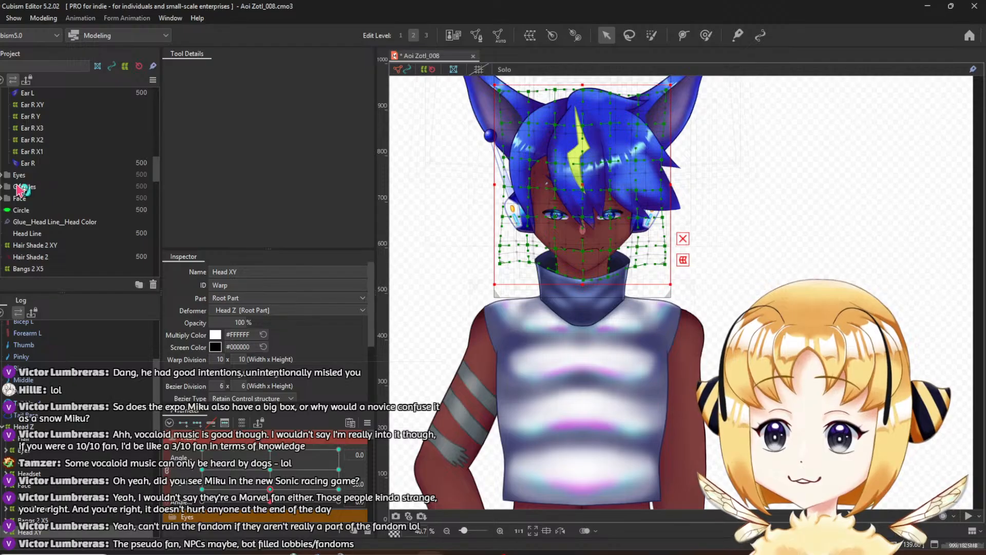
pyautogui.click(2, 198)
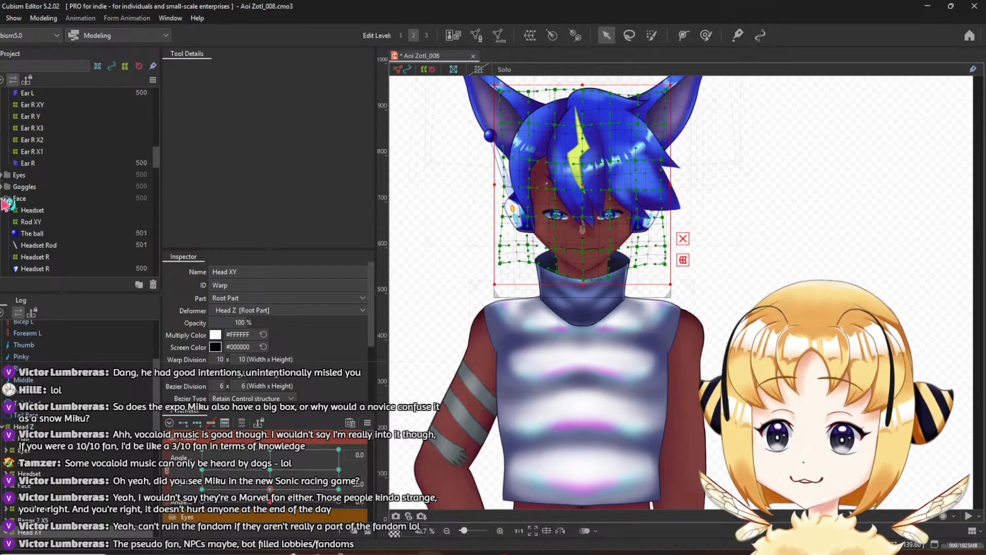
pyautogui.scroll(-3, 20, 239)
pyautogui.scroll(-5, 77, 218)
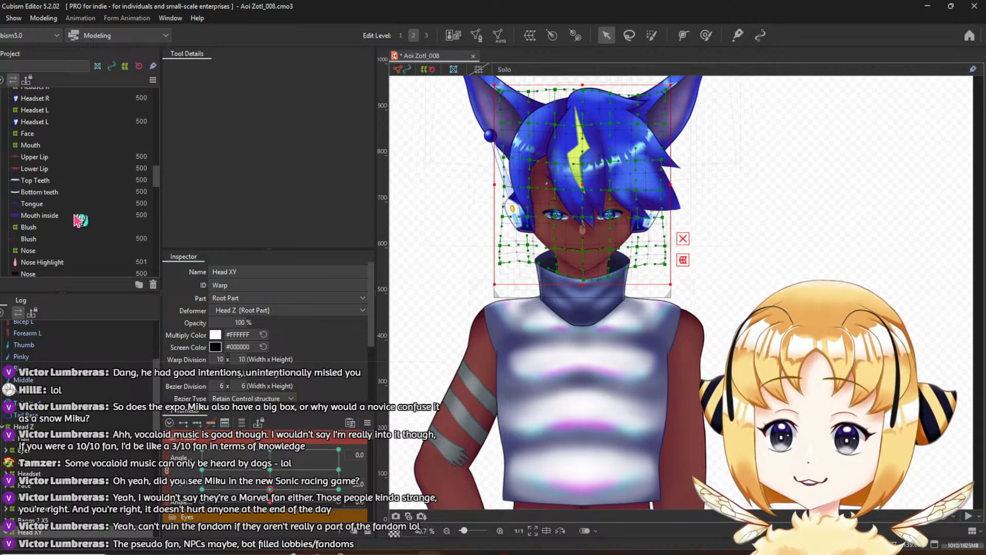
pyautogui.scroll(2, 77, 218)
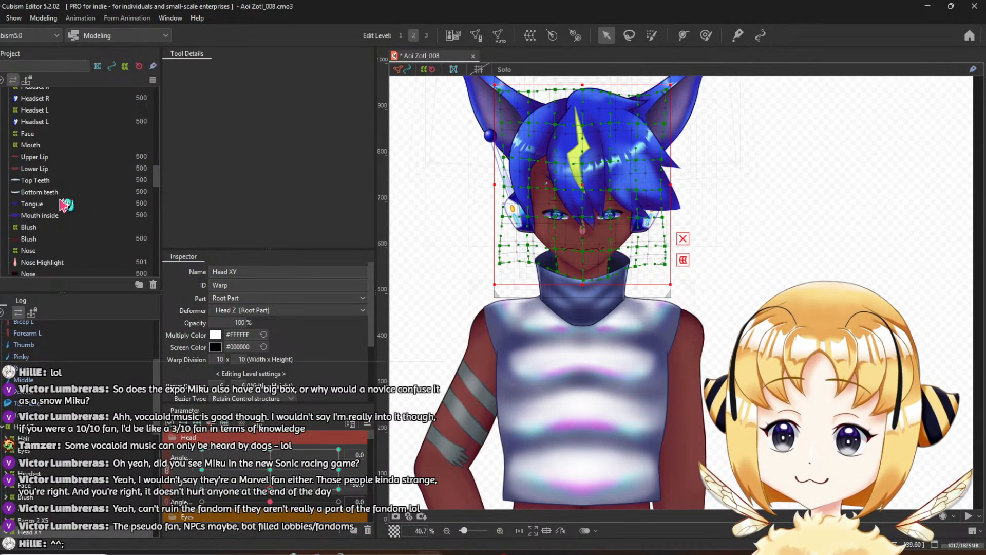
# Isolate the Face warp deformer, check it against the Mouth deformer, try to move it downward, and undo the move
pyautogui.click(28, 134)
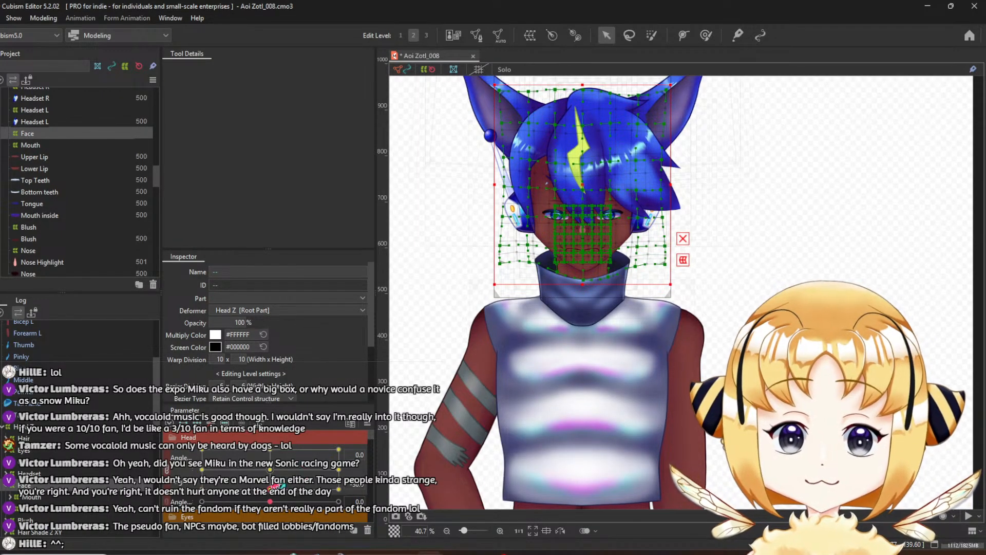
pyautogui.click(21, 135)
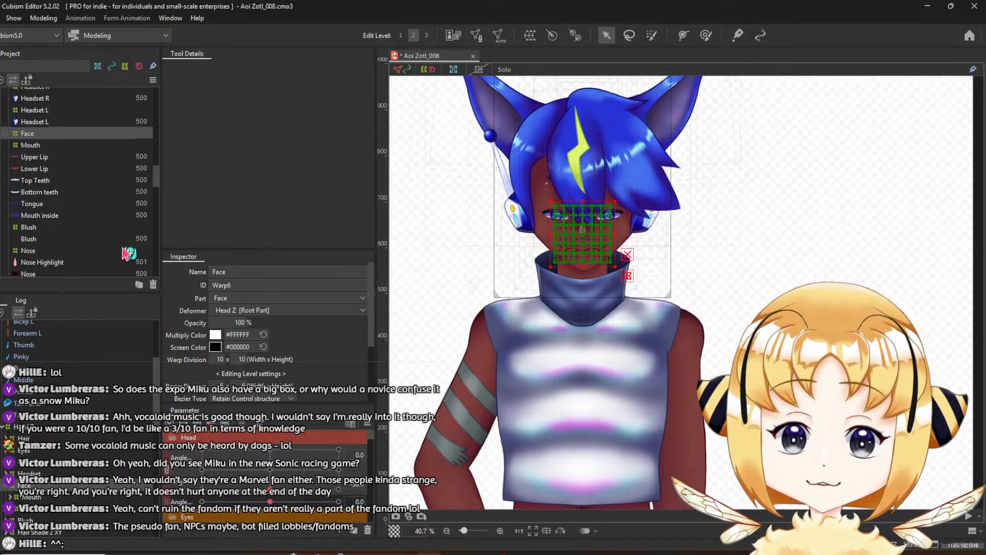
pyautogui.click(30, 146)
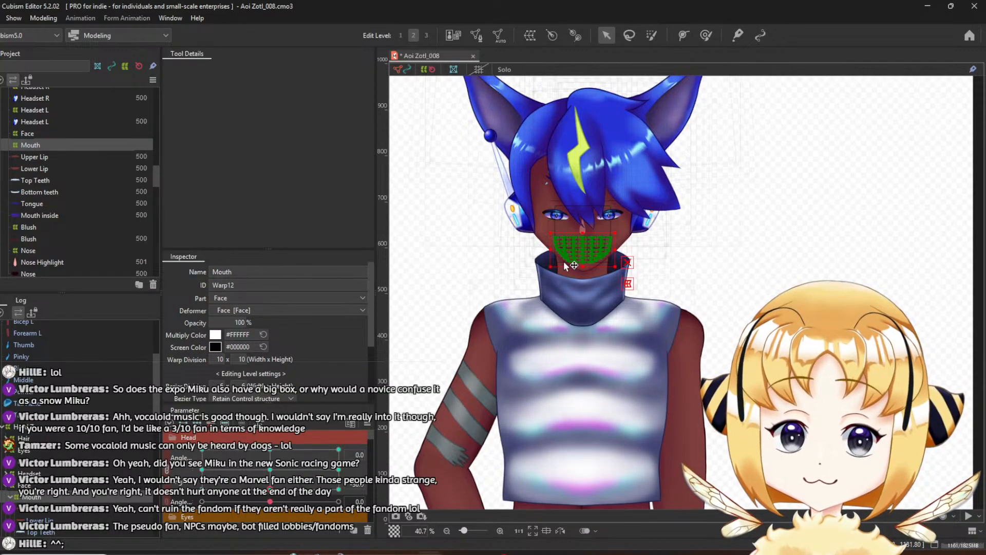
pyautogui.click(95, 134)
pyautogui.moveTo(576, 232); pyautogui.dragTo(591, 245)
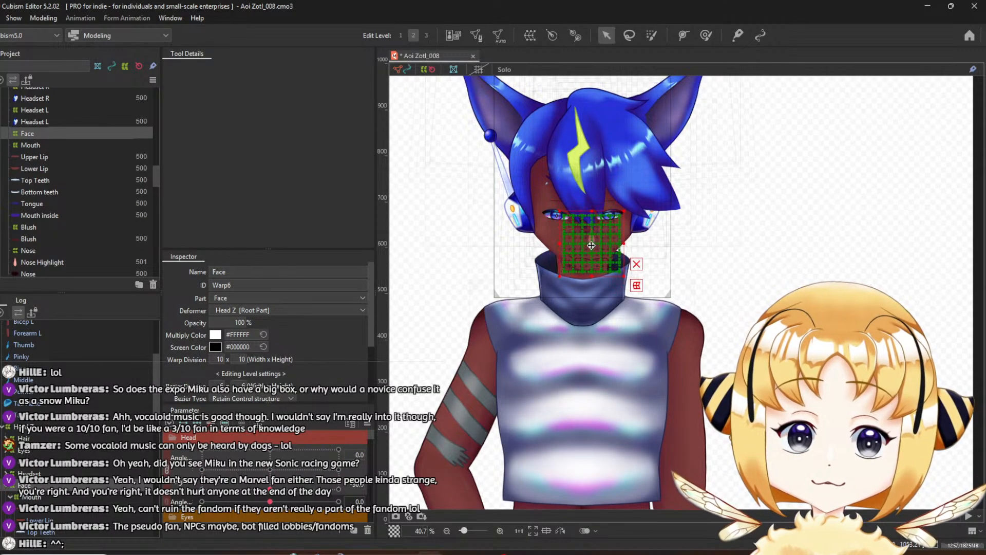
pyautogui.hotkey('ctrl', 'z')
# Select the Head XY, Face and Blush warp deformers together
pyautogui.scroll(-5, 77, 189)
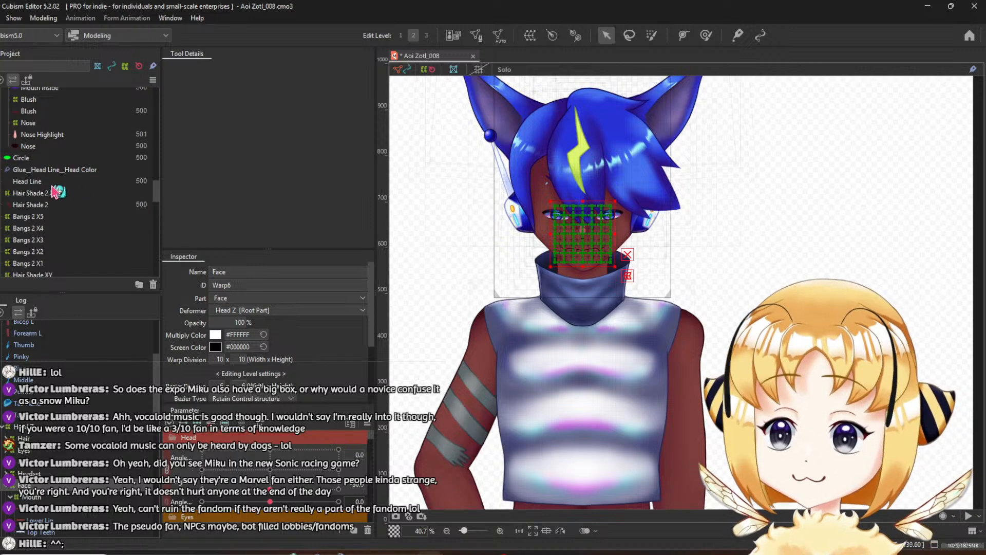
pyautogui.scroll(-4, 43, 197)
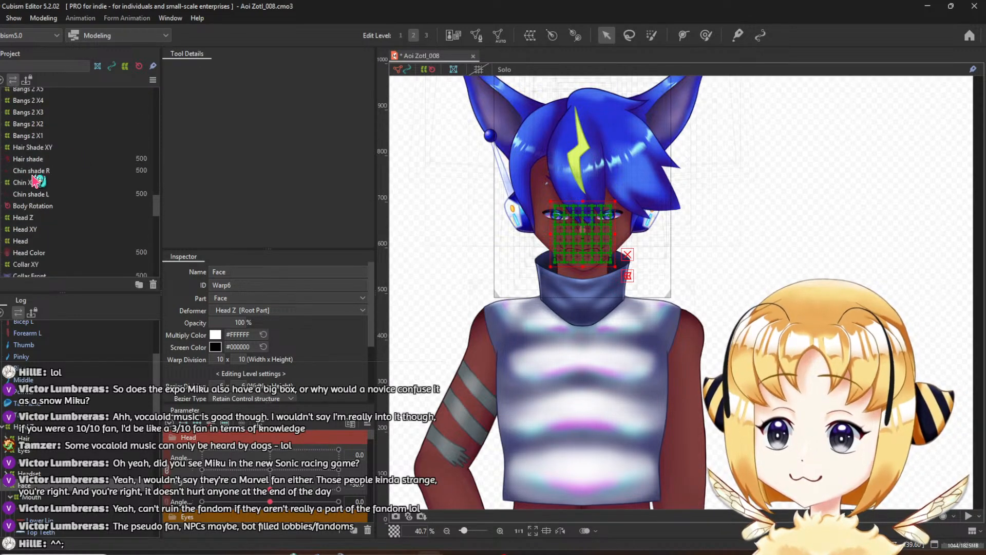
pyautogui.scroll(-1, 34, 204)
pyautogui.click(34, 144)
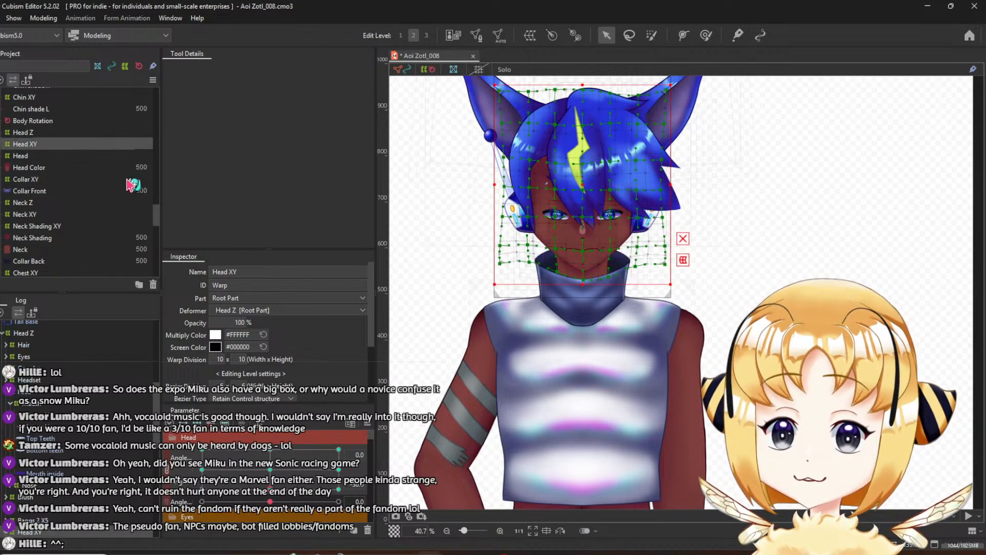
pyautogui.scroll(2, 60, 173)
pyautogui.scroll(3, 61, 174)
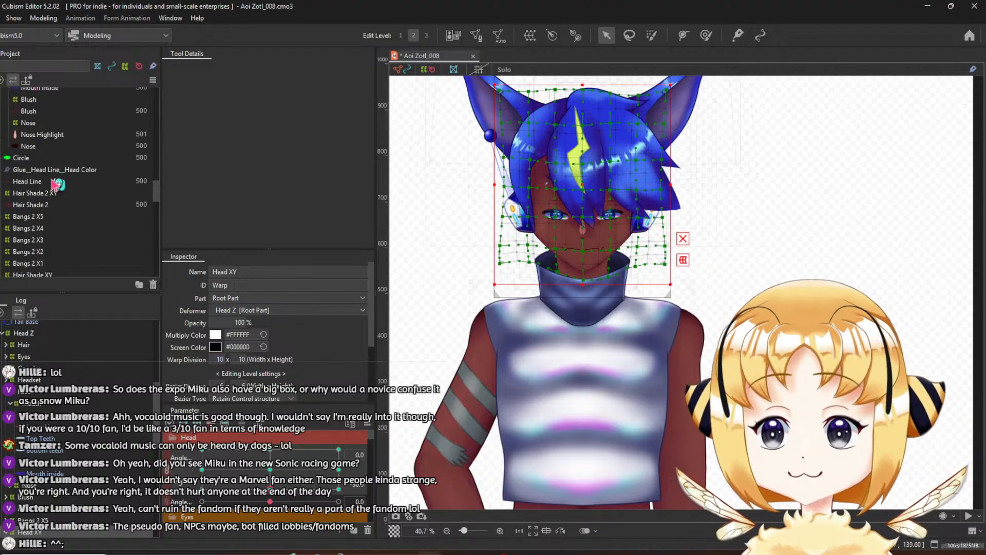
pyautogui.scroll(-3, 51, 183)
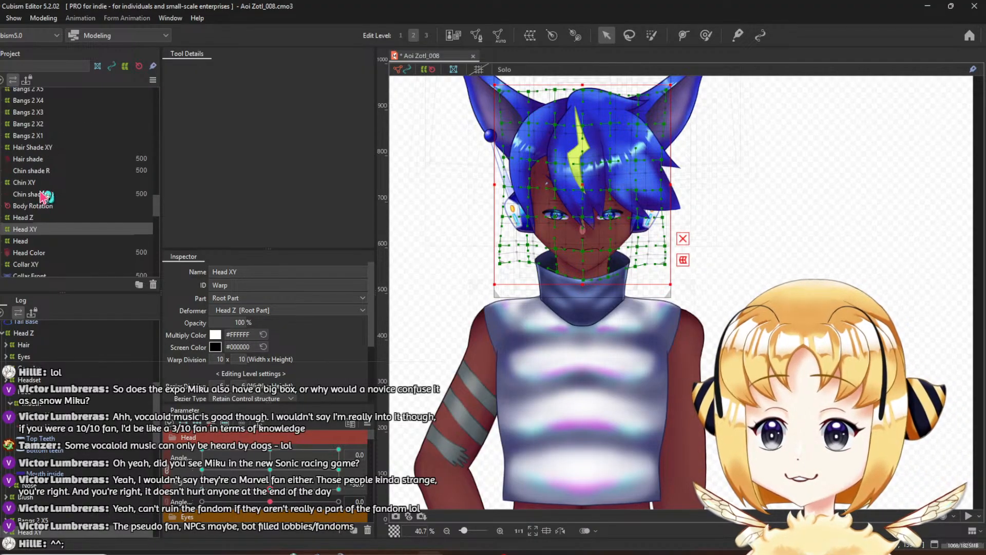
pyautogui.scroll(3, 40, 186)
pyautogui.scroll(3, 38, 187)
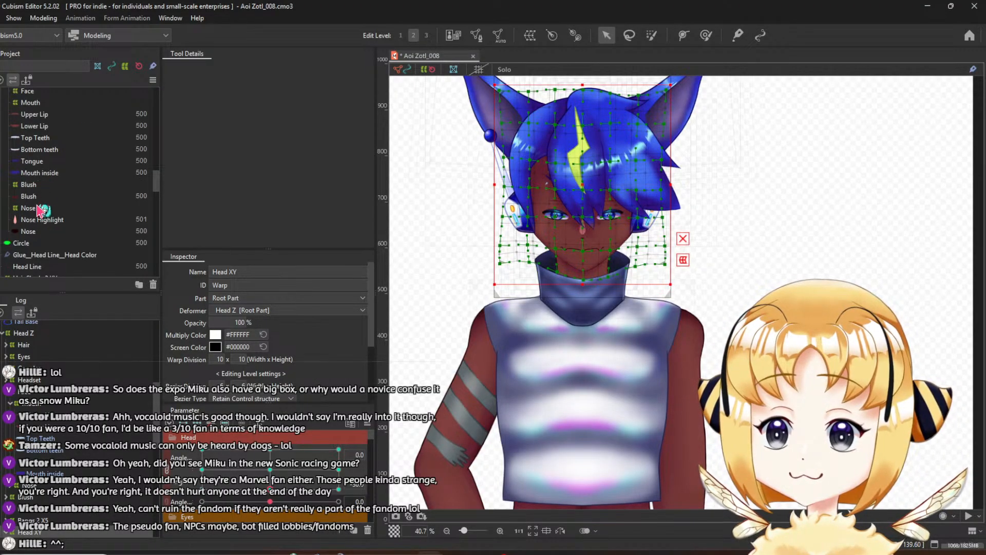
pyautogui.scroll(1, 44, 213)
pyautogui.click(37, 135)
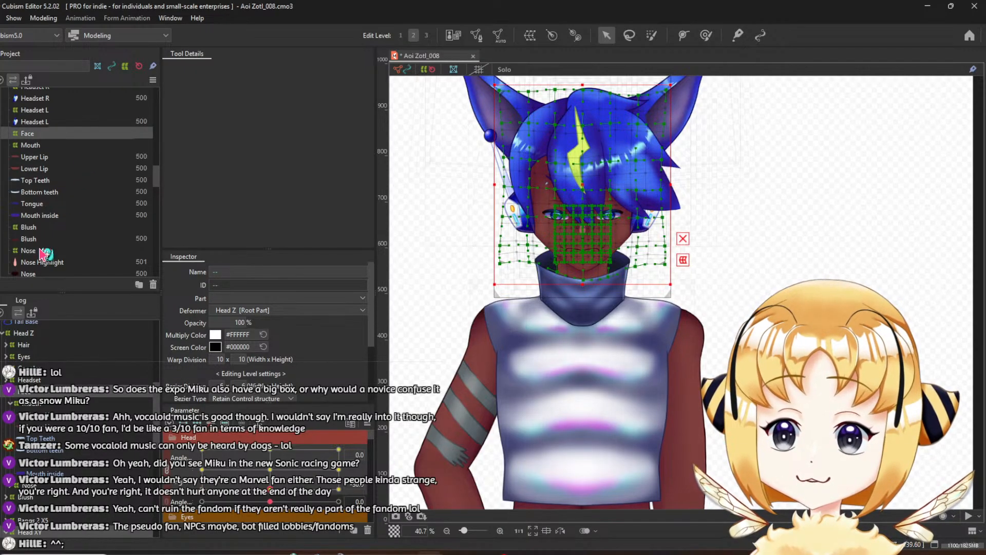
pyautogui.keyDown('ctrl'); pyautogui.click(32, 228); pyautogui.keyUp('ctrl')
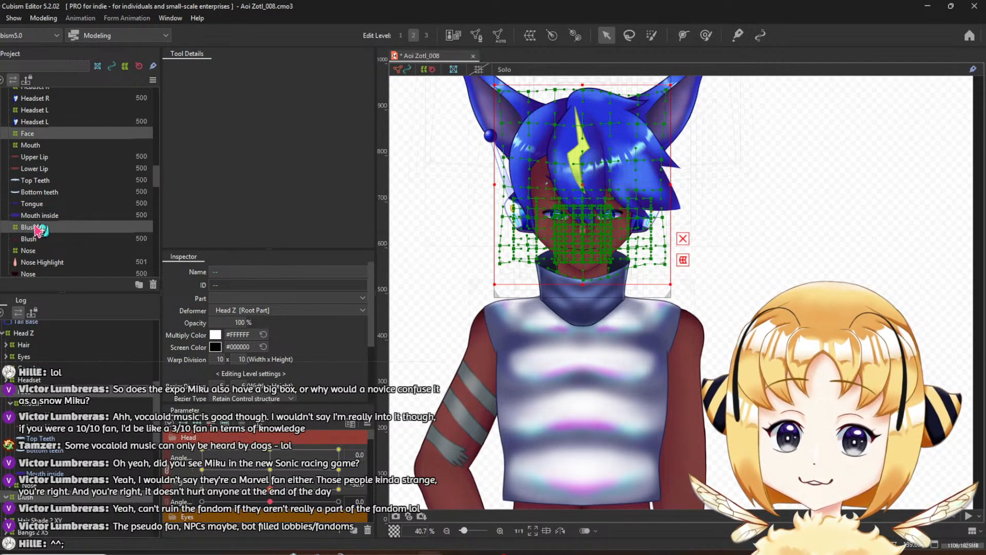
# Try to move the Head XY, Face and Blush deformers downward together, and undo the move
pyautogui.scroll(3, 36, 230)
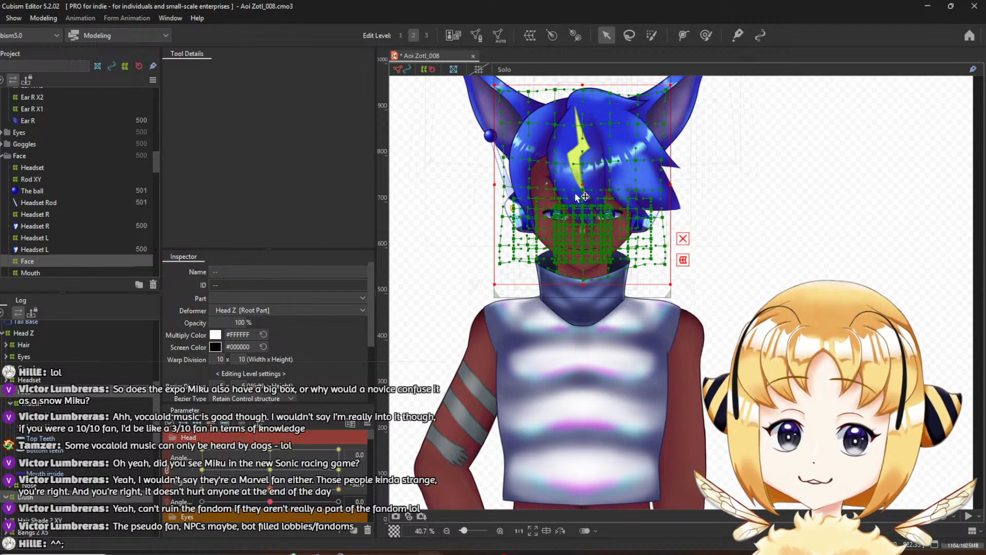
pyautogui.moveTo(579, 185); pyautogui.dragTo(577, 199)
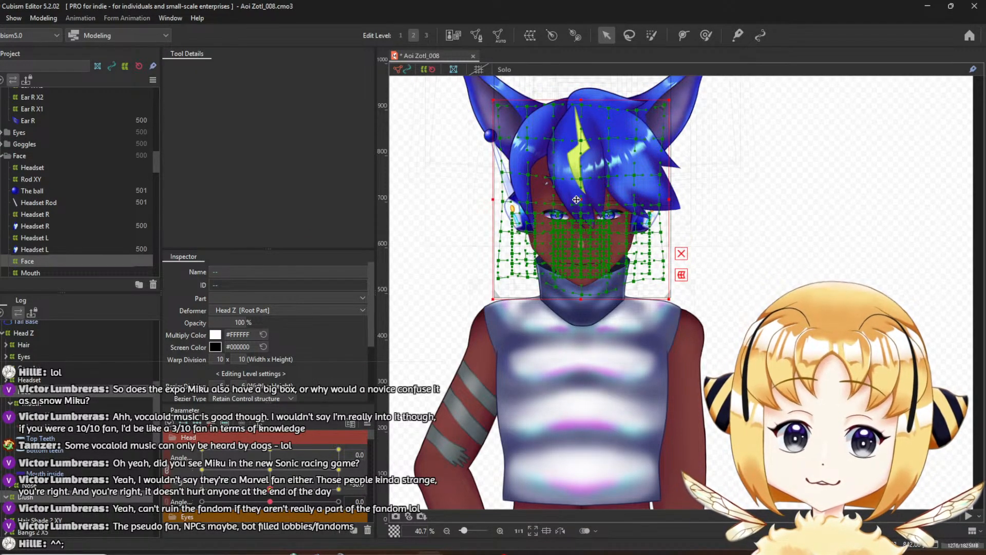
pyautogui.hotkey('ctrl', 'z')
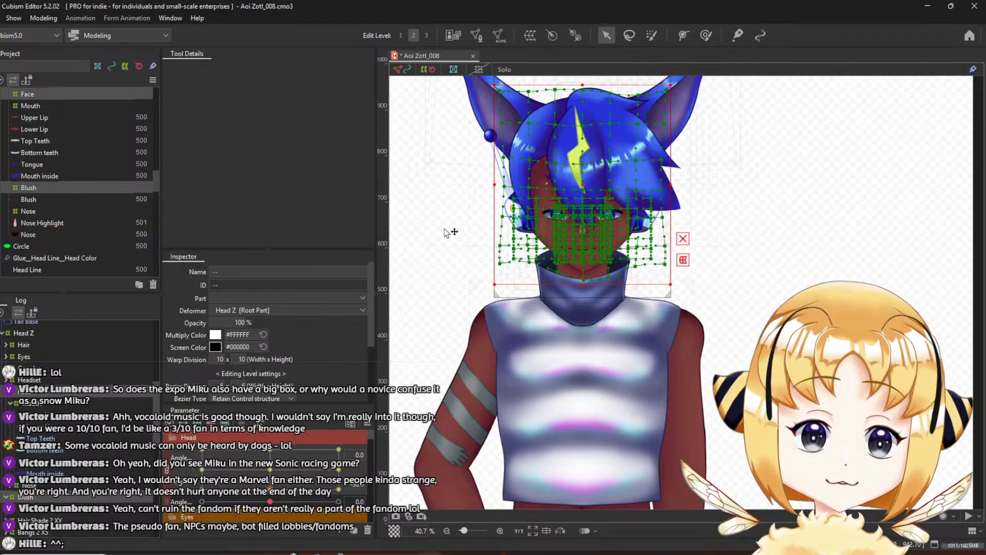
# Add the Headset and Goggles warp deformers to the current selection, expanding the Goggles part
pyautogui.scroll(3, 51, 211)
pyautogui.click(38, 129)
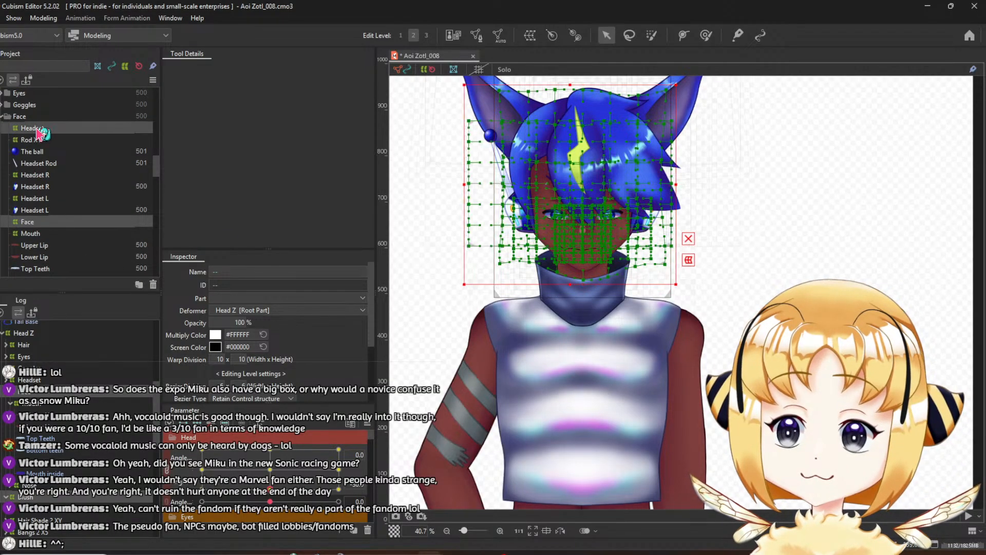
pyautogui.click(2, 106)
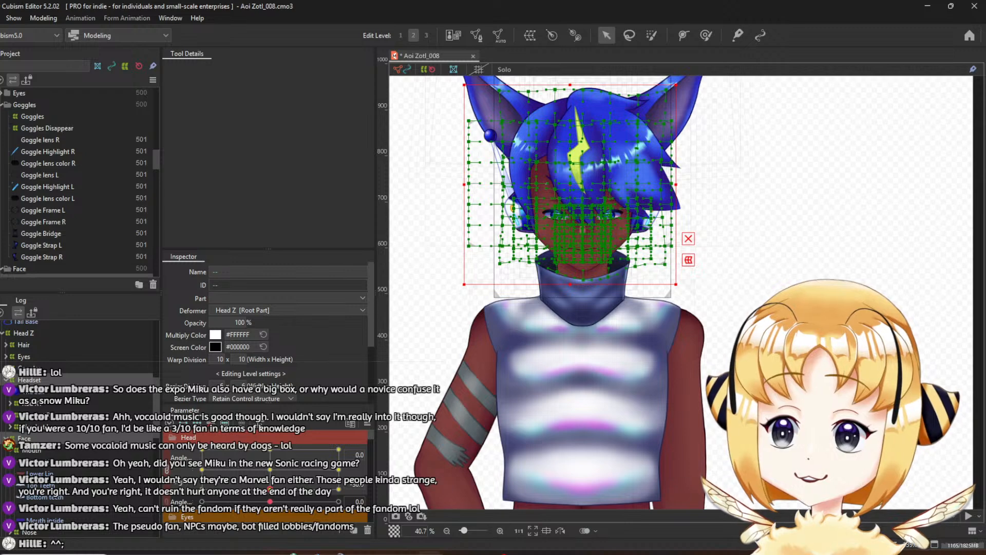
pyautogui.click(40, 118)
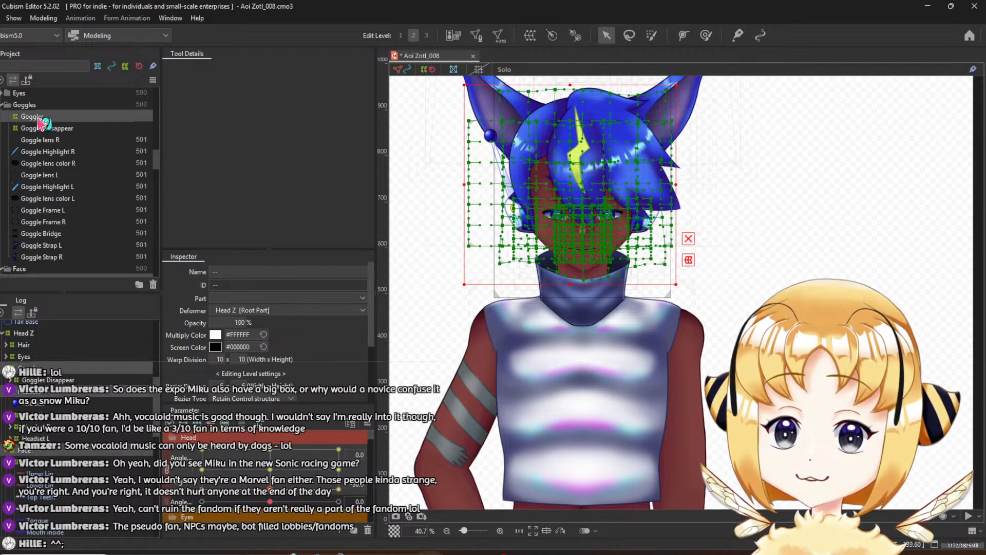
# Add the Eyes warp deformer from the Eye R part and the Hair warp deformer to the selection
pyautogui.click(3, 94)
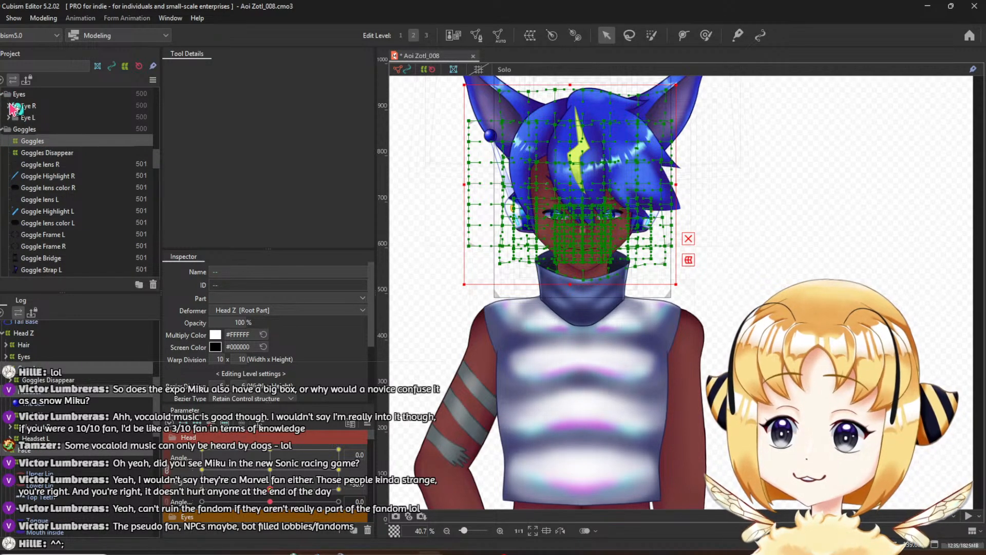
pyautogui.click(9, 105)
pyautogui.click(34, 118)
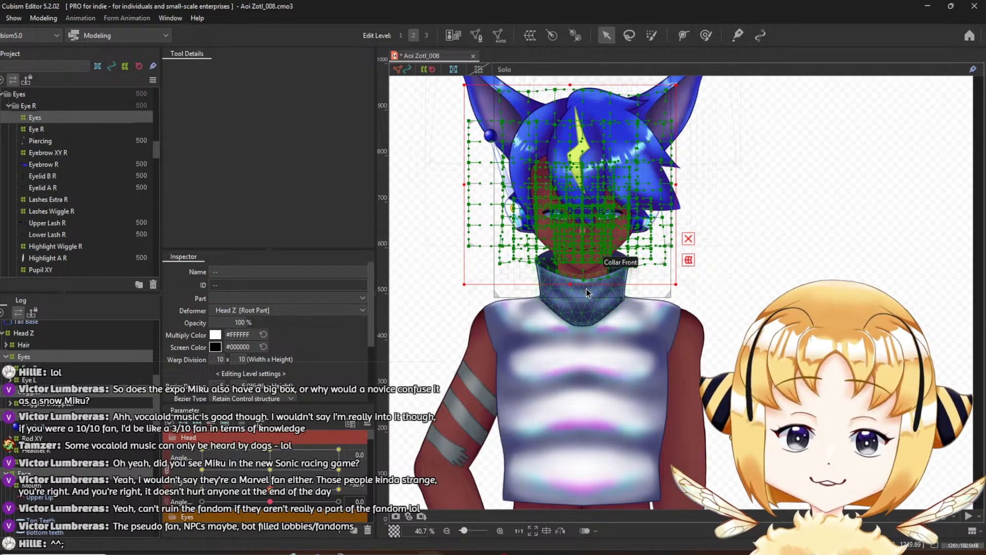
pyautogui.scroll(5, 135, 210)
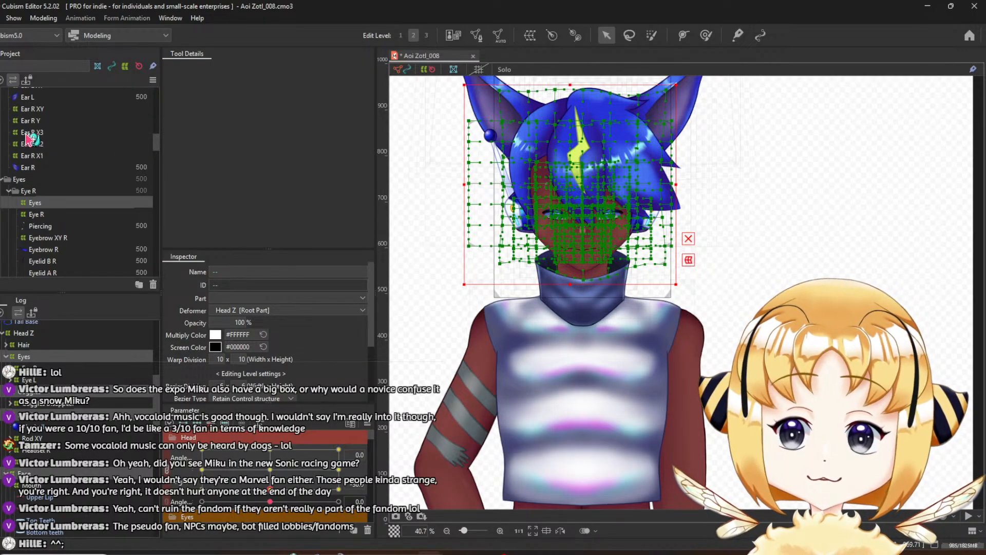
pyautogui.scroll(5, 62, 216)
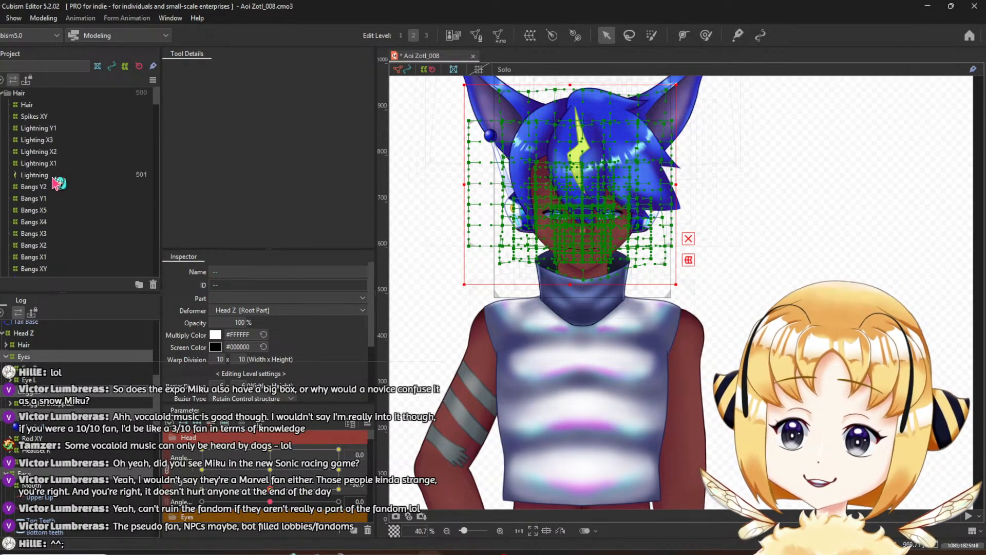
pyautogui.click(46, 105)
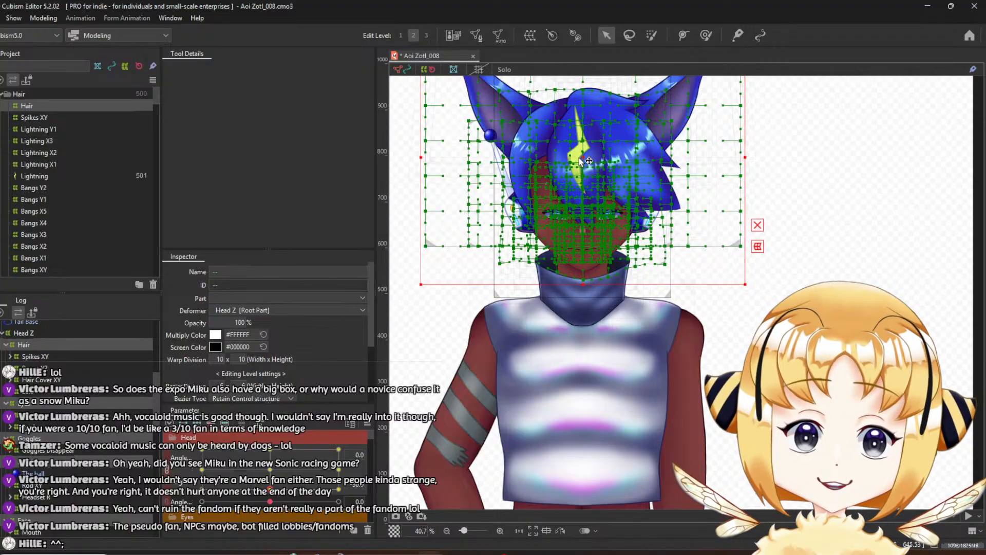
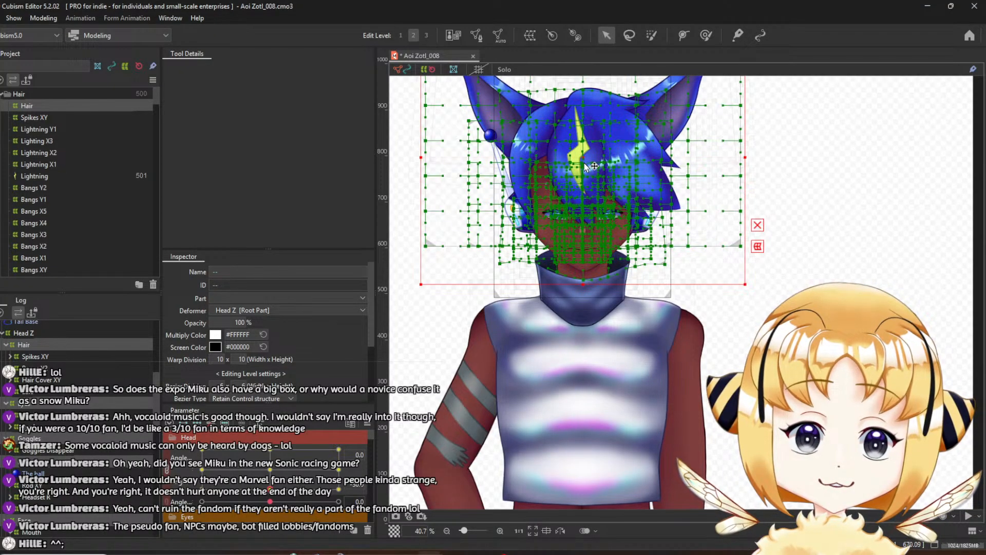
pyautogui.scroll(4, 589, 196)
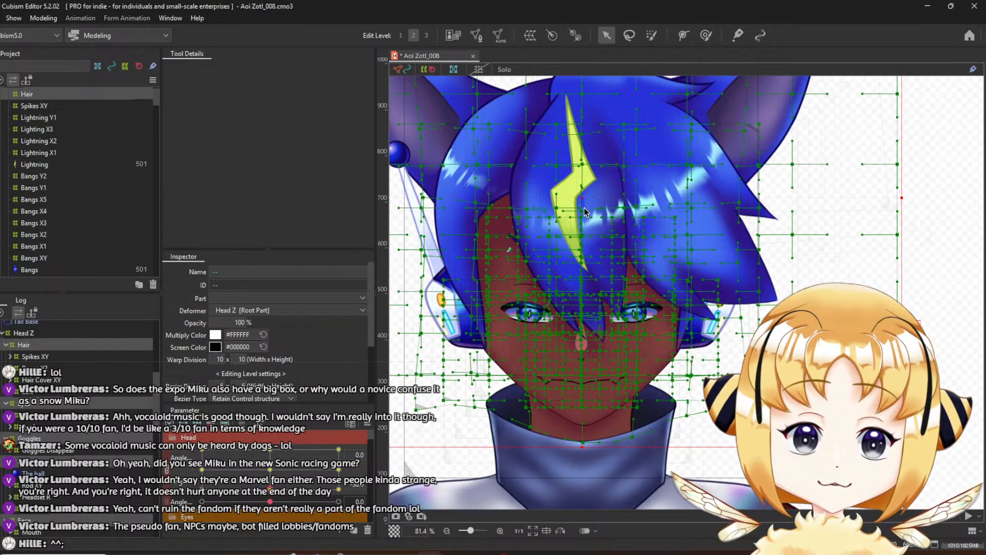
# Remove the Hair warp deformer, or the Spikes XY entry's parent grid around the ears, from the current multi-selection
pyautogui.scroll(-4, 584, 208)
pyautogui.scroll(-2, 584, 210)
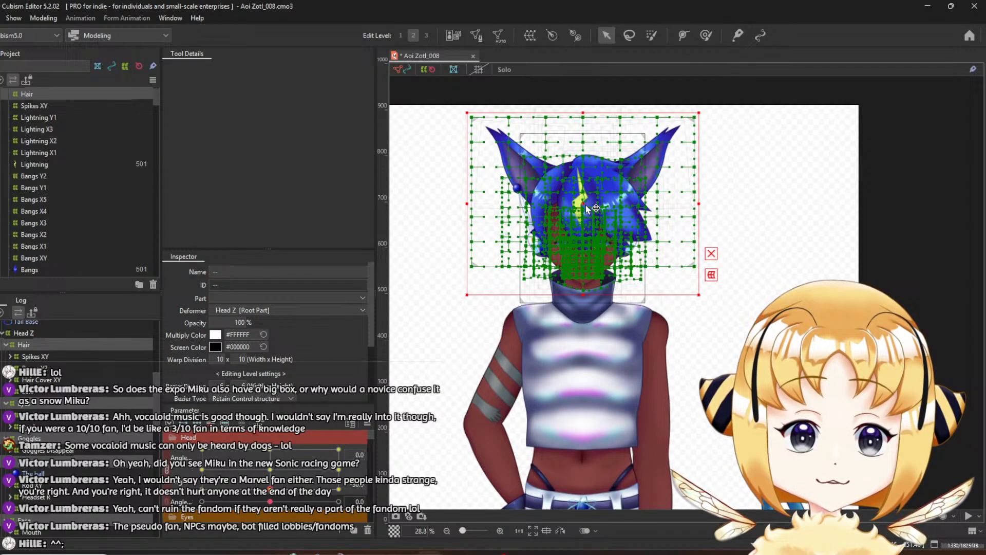
pyautogui.scroll(16, 588, 208)
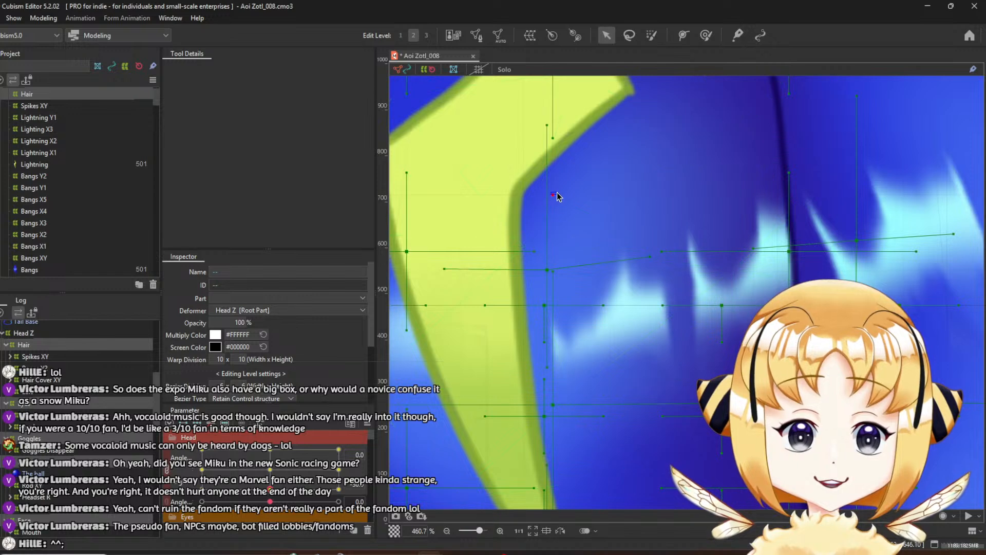
pyautogui.scroll(-18, 548, 207)
pyautogui.scroll(6, 548, 208)
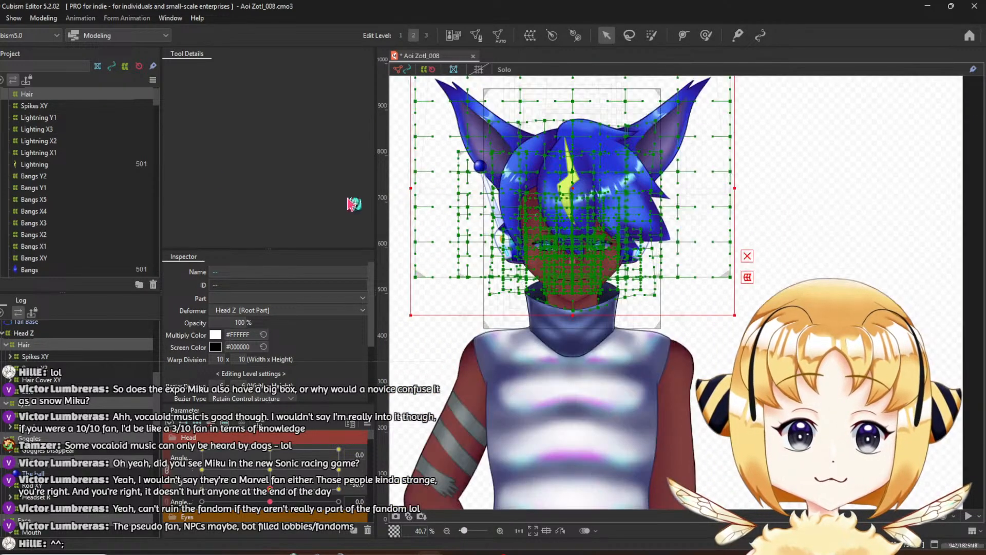
pyautogui.click(44, 105)
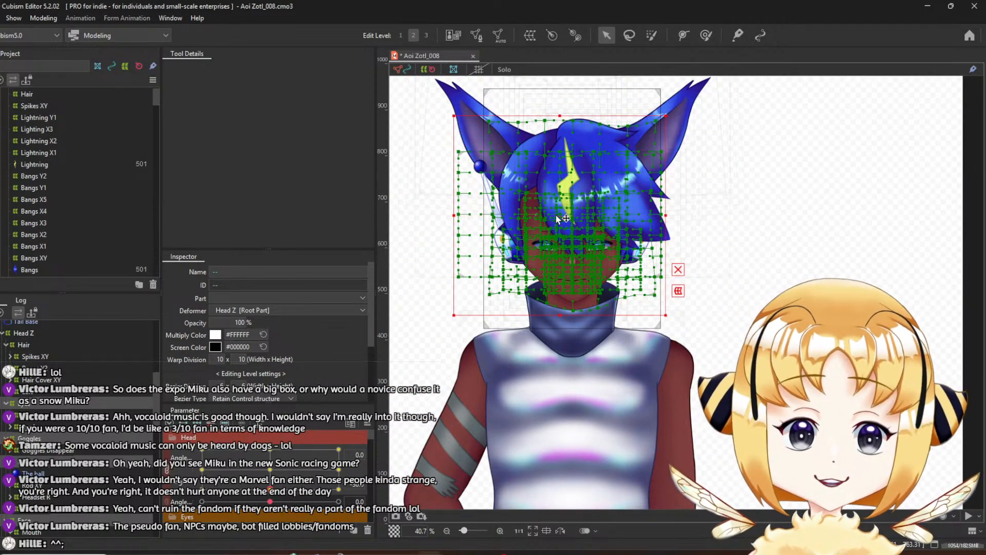
# Select only the Head XY warp deformer in the Root Part
pyautogui.scroll(-10, 40, 173)
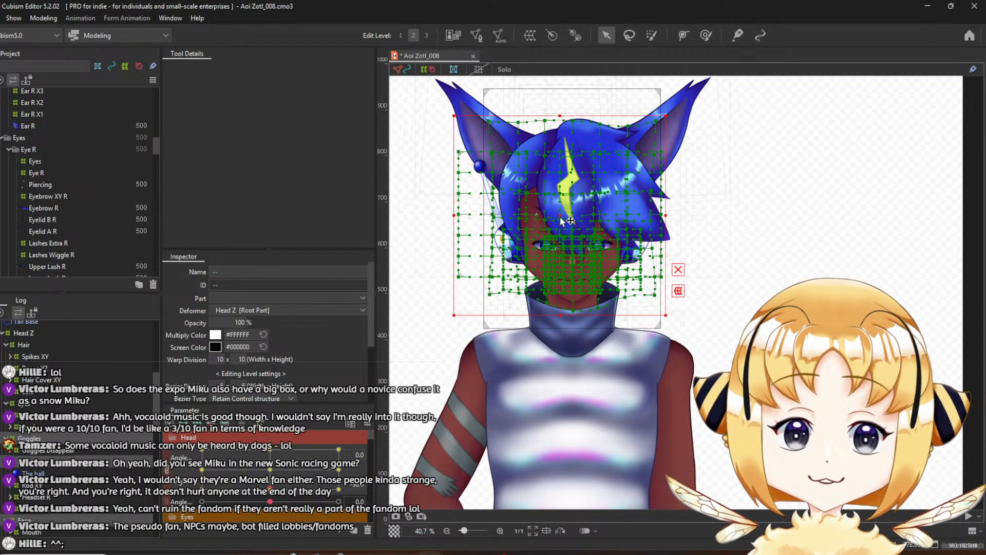
pyautogui.scroll(-5, 67, 184)
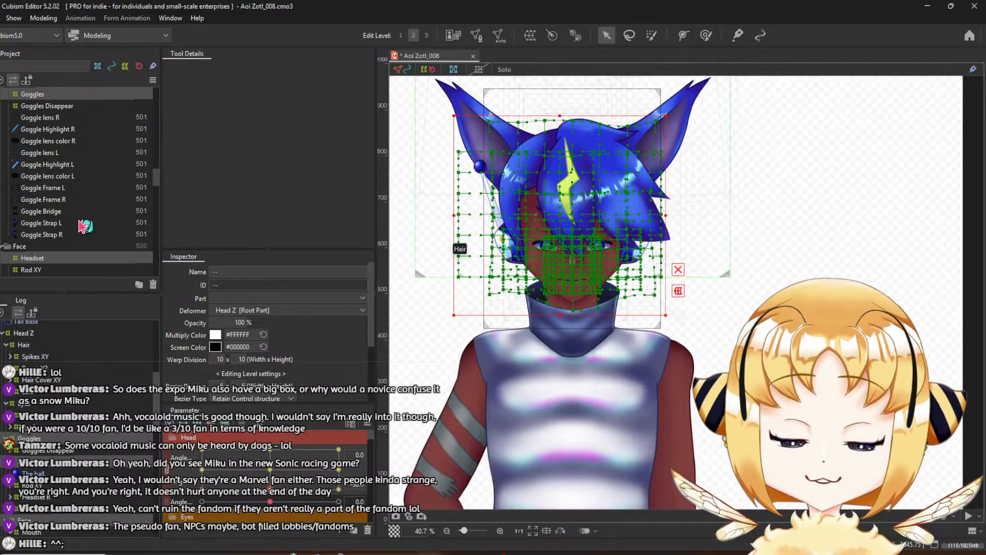
pyautogui.scroll(-3, 82, 226)
pyautogui.scroll(-3, 59, 200)
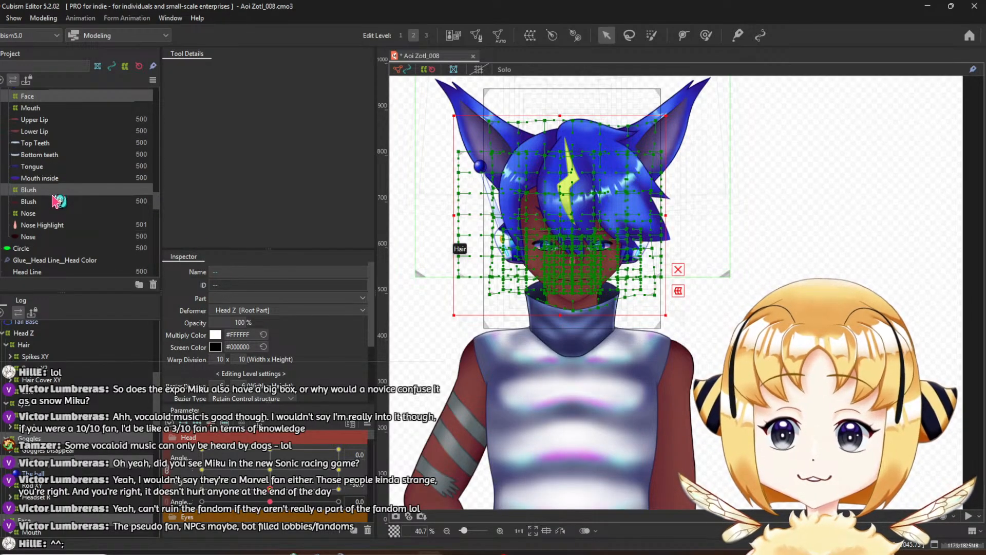
pyautogui.scroll(-10, 56, 201)
pyautogui.click(52, 193)
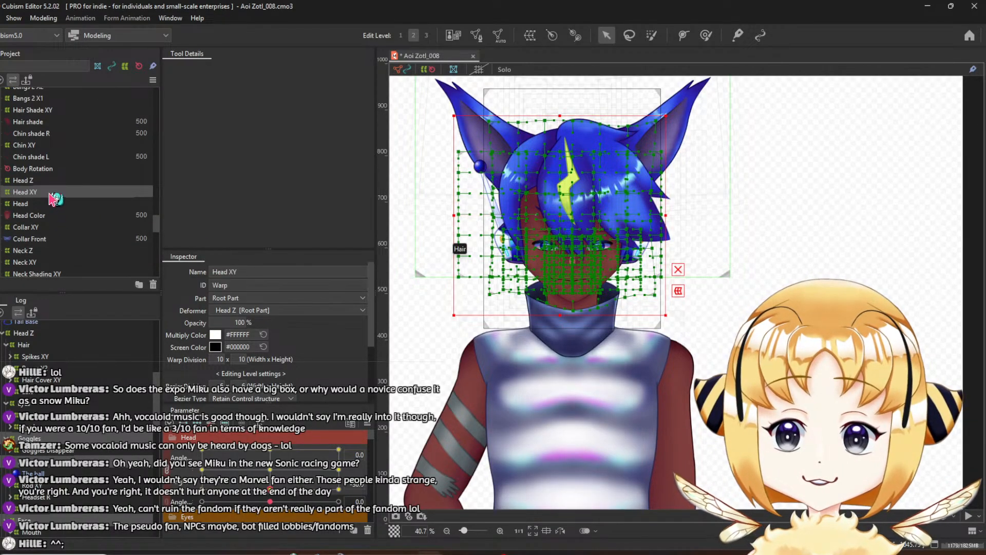
# Add the Face, Headset and Goggles warp deformers to the Head XY selection
pyautogui.scroll(1, 52, 199)
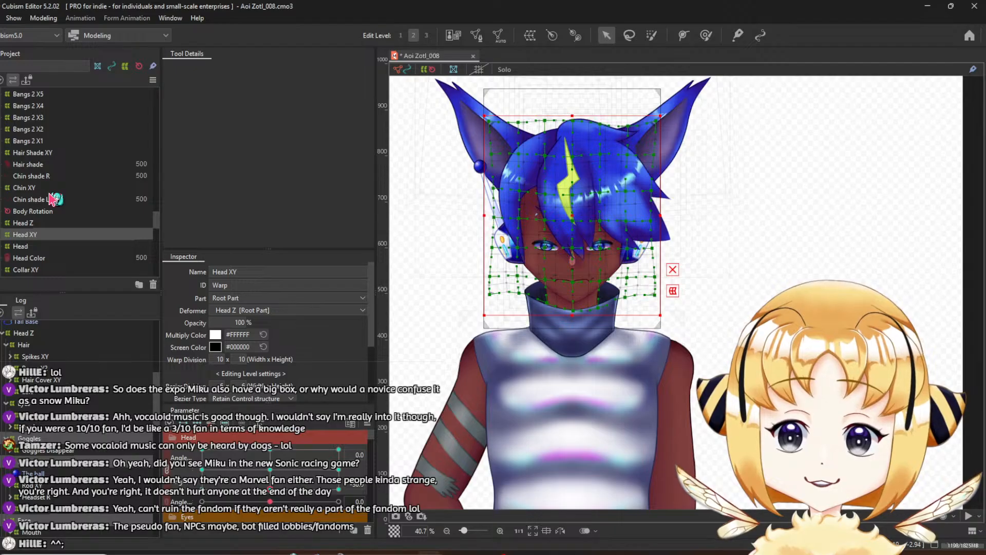
pyautogui.scroll(4, 52, 200)
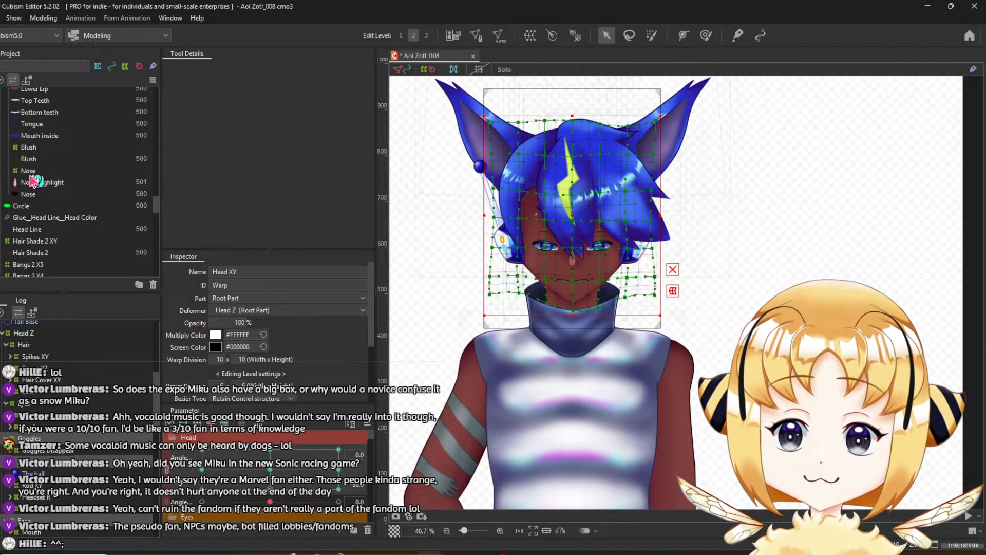
pyautogui.scroll(3, 32, 179)
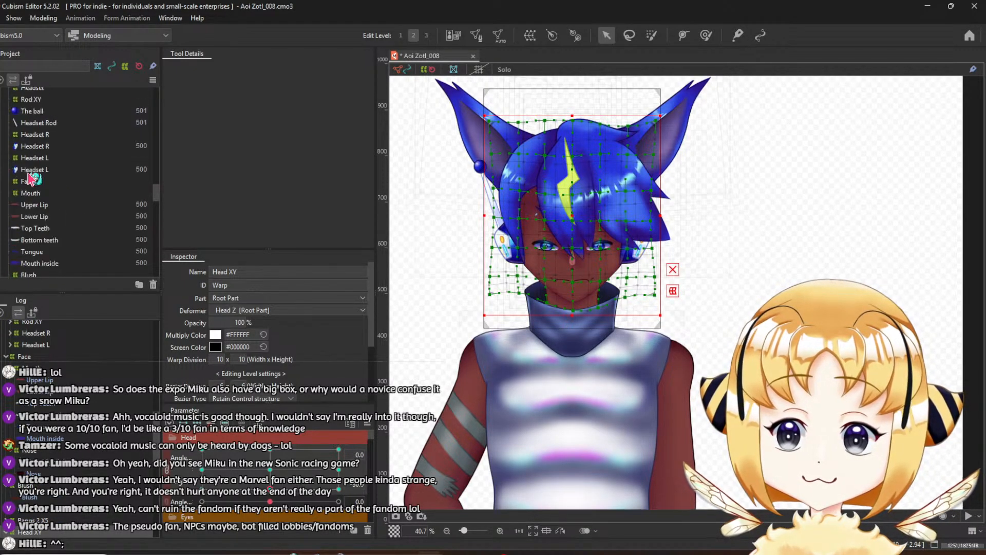
pyautogui.click(30, 182)
pyautogui.scroll(3, 31, 188)
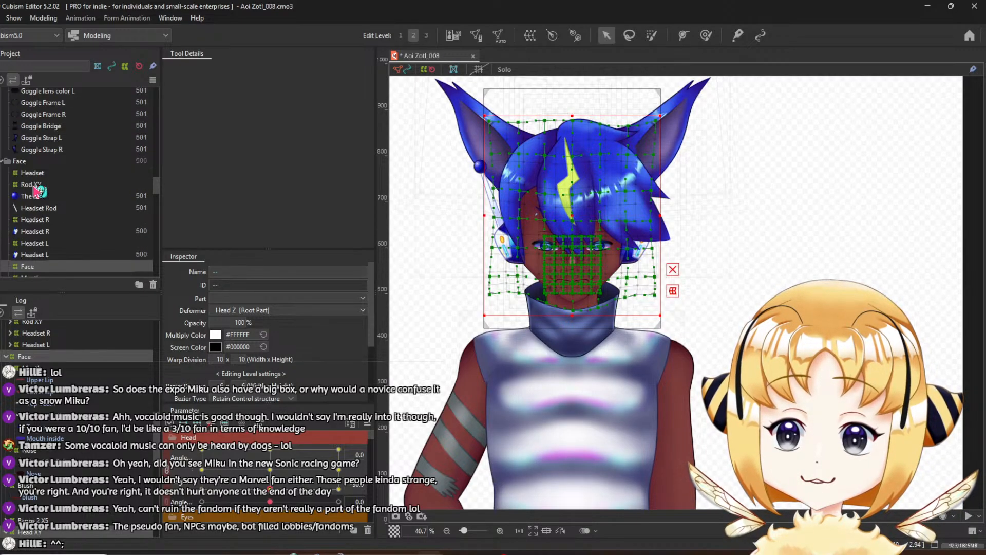
pyautogui.keyDown('ctrl'); pyautogui.click(33, 186); pyautogui.keyUp('ctrl')
pyautogui.keyDown('ctrl'); pyautogui.click(34, 186); pyautogui.keyUp('ctrl')
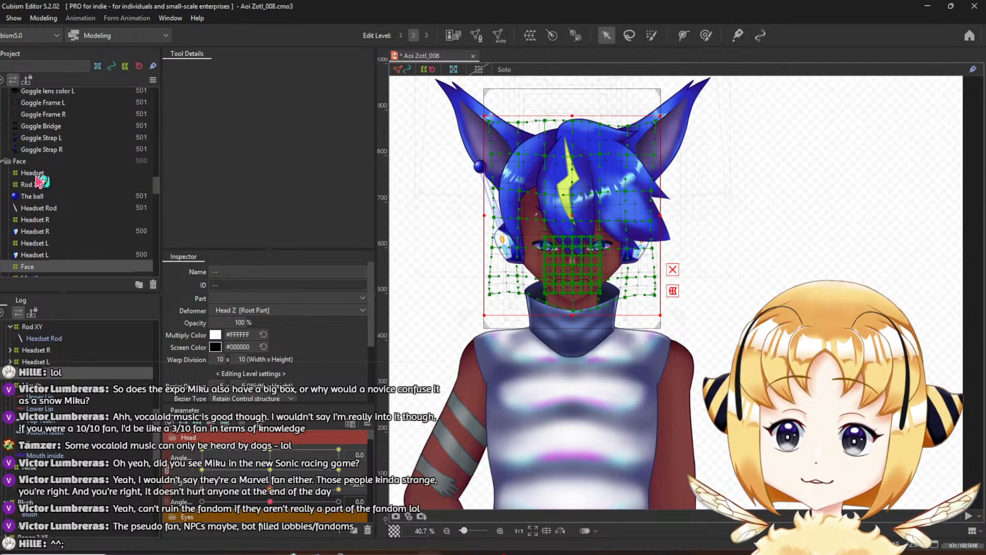
pyautogui.keyDown('ctrl'); pyautogui.click(36, 176); pyautogui.keyUp('ctrl')
pyautogui.scroll(6, 37, 180)
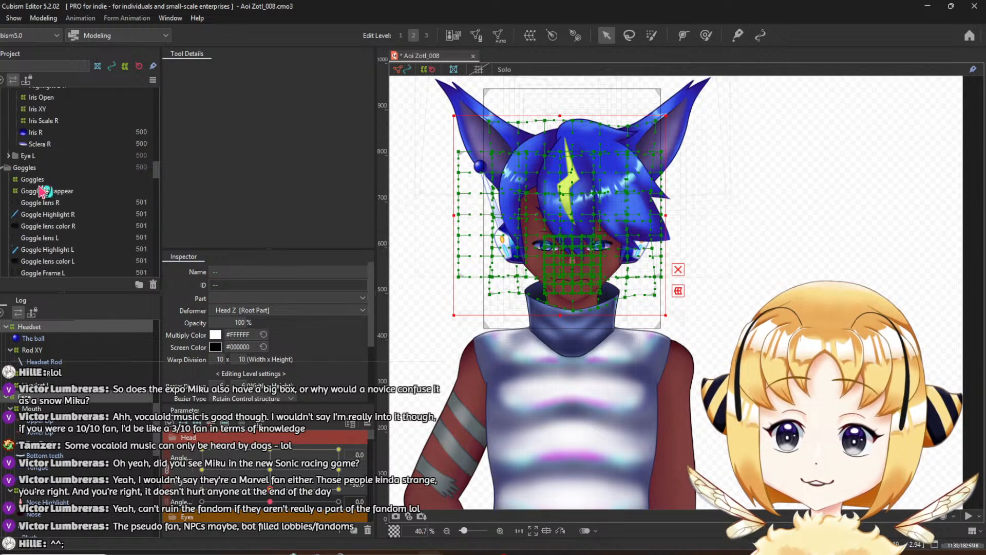
pyautogui.click(37, 180)
pyautogui.scroll(3, 39, 185)
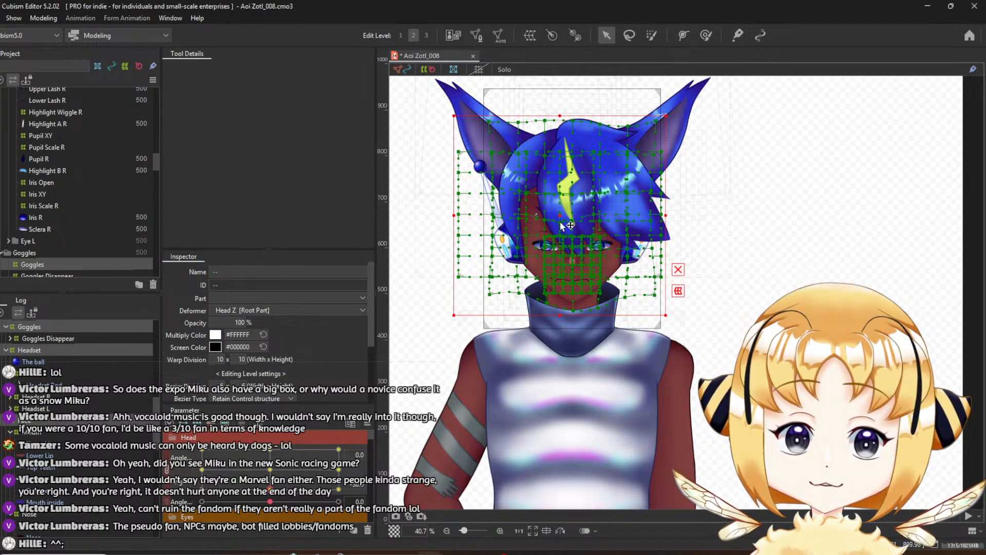
pyautogui.scroll(10, 561, 223)
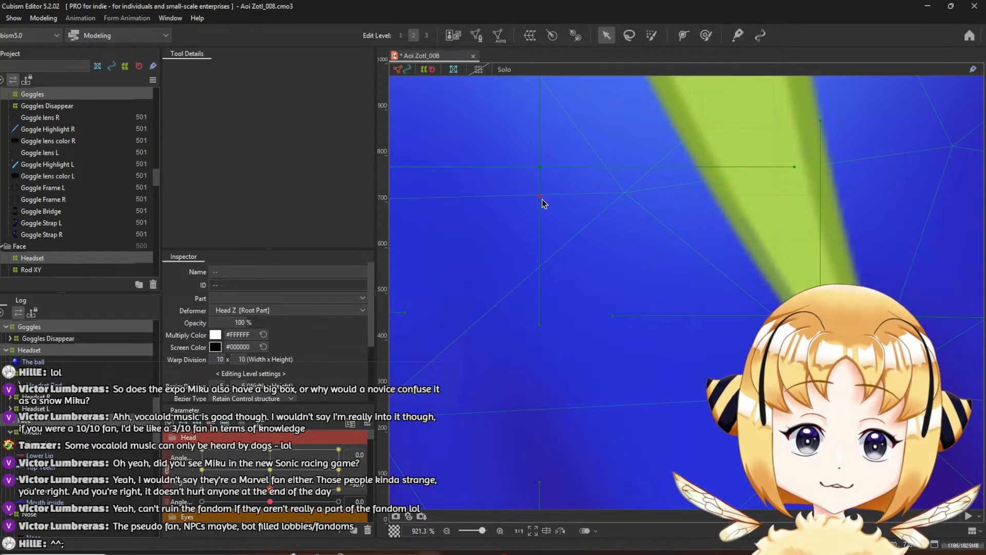
pyautogui.scroll(-4, 547, 213)
pyautogui.scroll(-7, 548, 214)
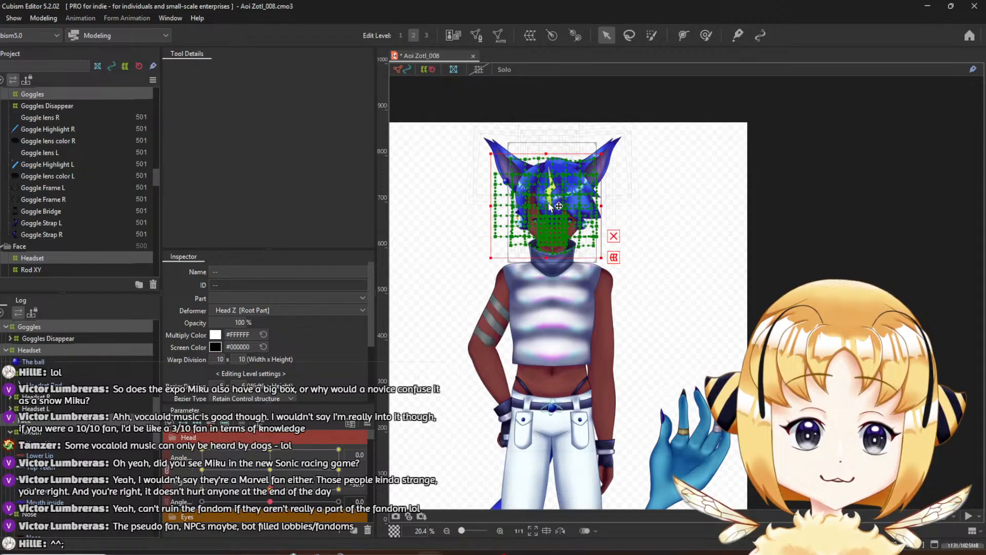
pyautogui.scroll(10, 54, 156)
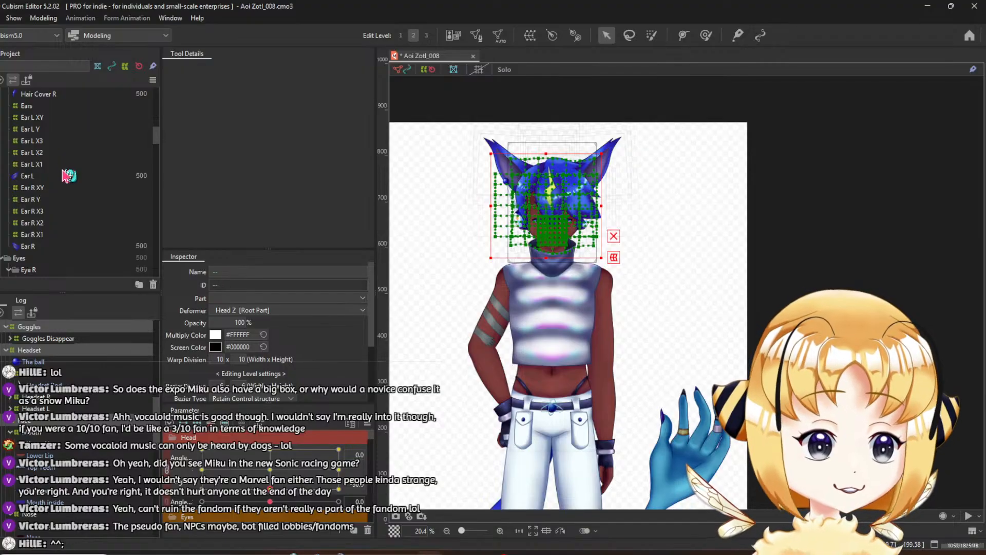
# Try to move the Head XY warp deformer alone slightly downward
pyautogui.scroll(-5, 70, 220)
pyautogui.scroll(-15, 69, 220)
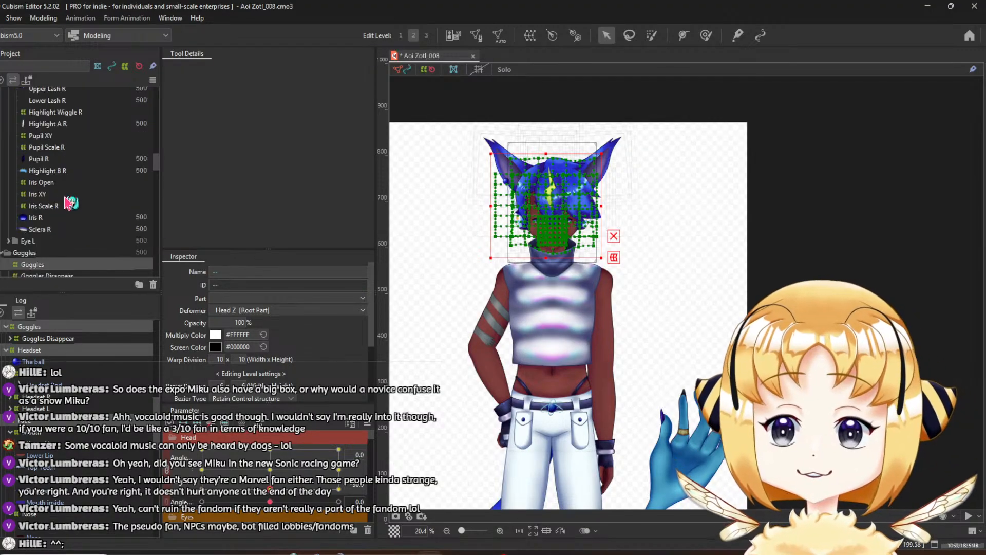
pyautogui.scroll(-10, 62, 189)
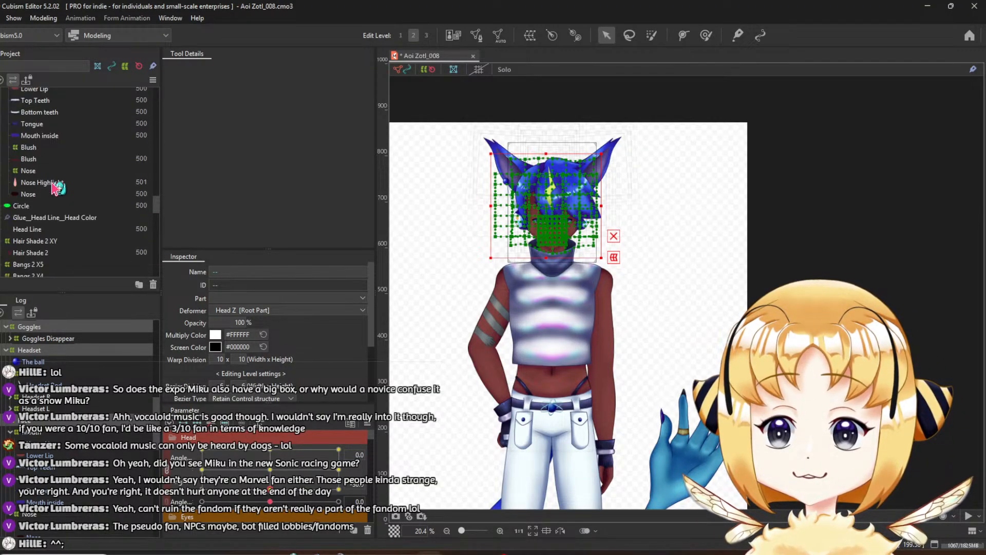
pyautogui.click(39, 236)
pyautogui.scroll(6, 613, 174)
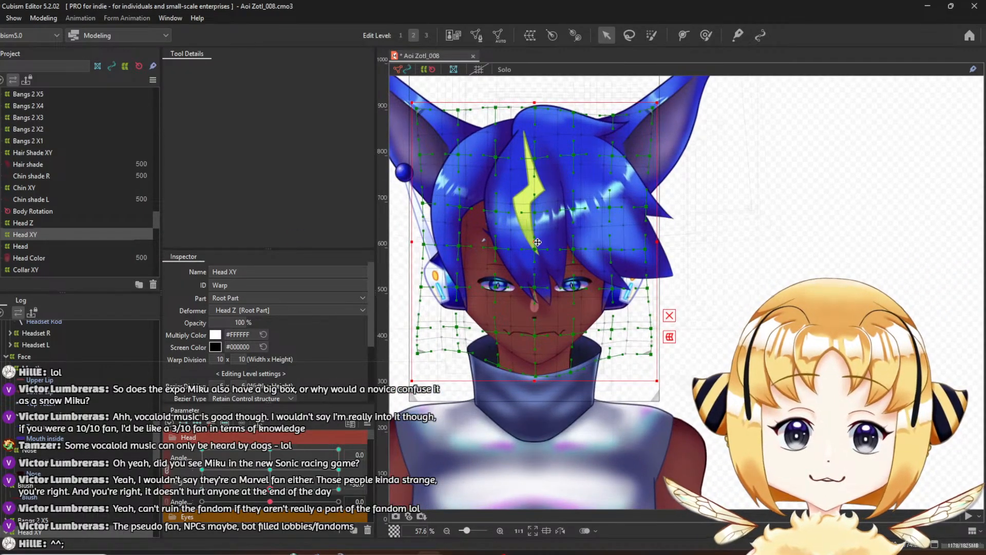
pyautogui.moveTo(534, 244); pyautogui.dragTo(533, 247)
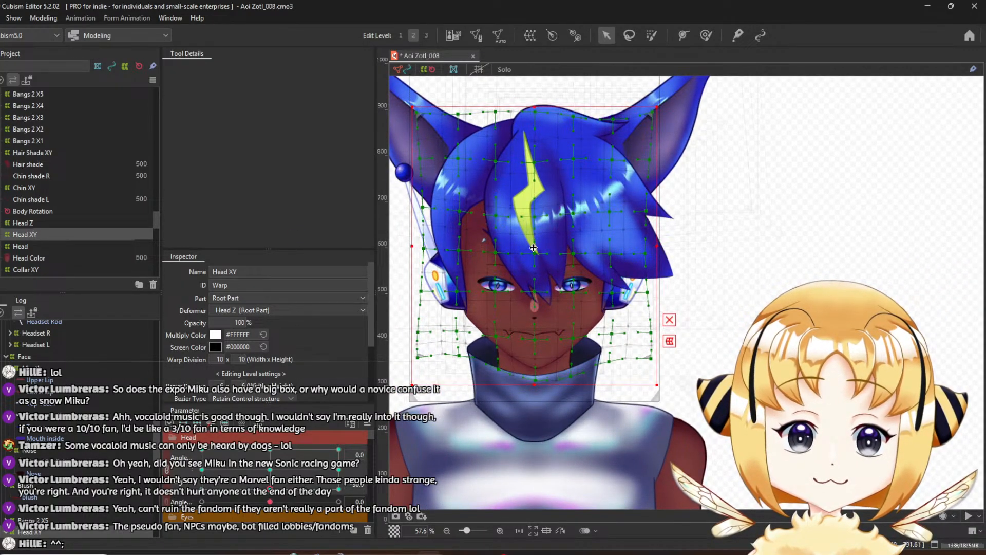
# Select the Face warp deformer on its own
pyautogui.scroll(3, 33, 220)
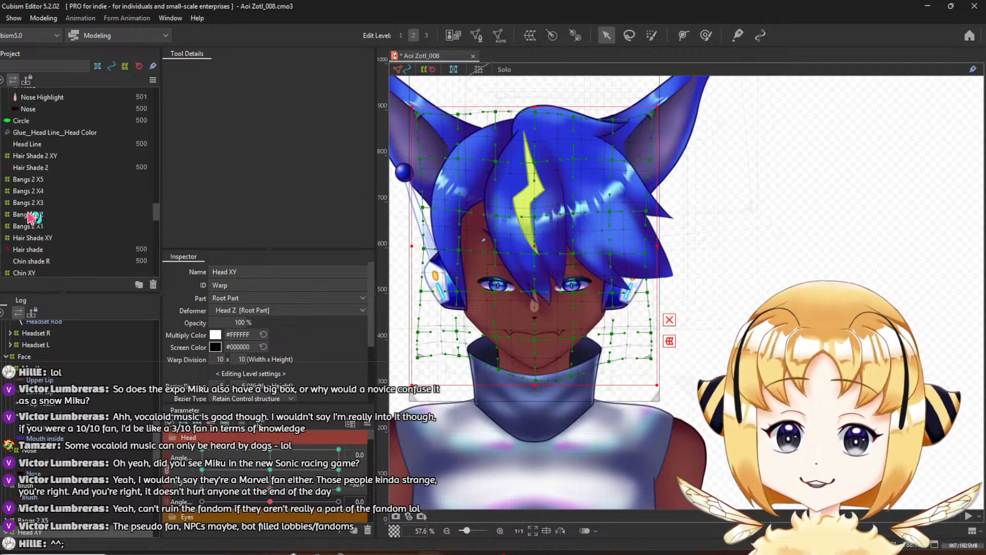
pyautogui.scroll(2, 35, 182)
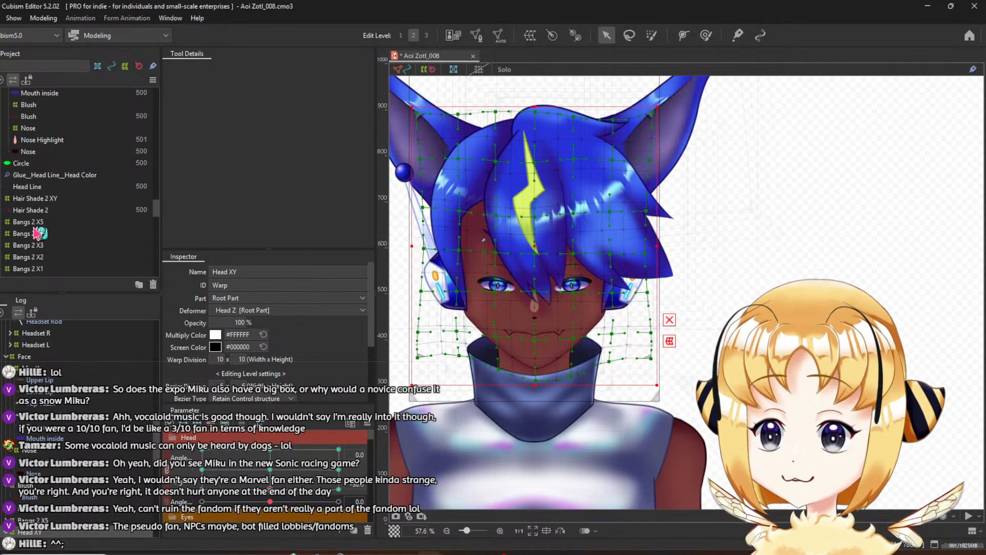
pyautogui.scroll(2, 20, 223)
pyautogui.scroll(5, 20, 222)
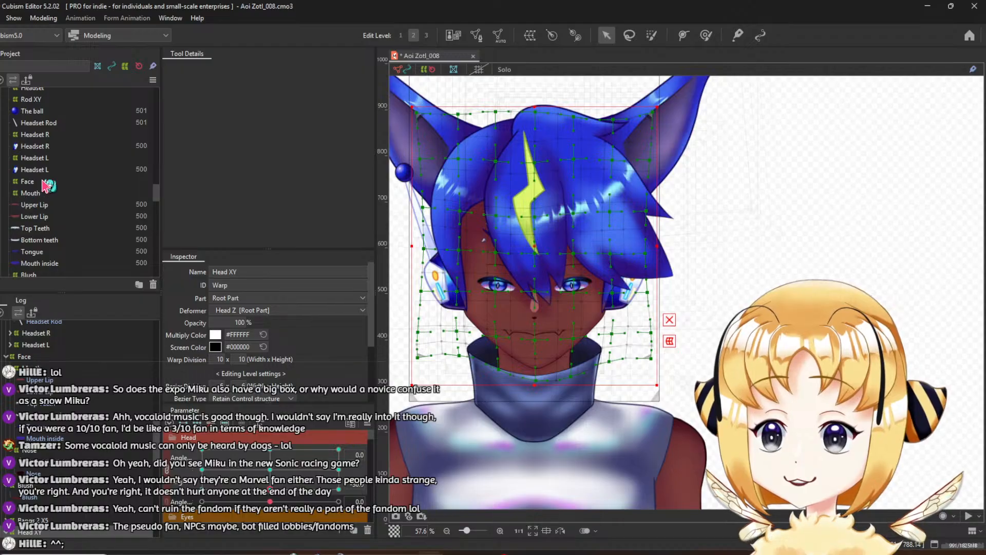
pyautogui.click(45, 183)
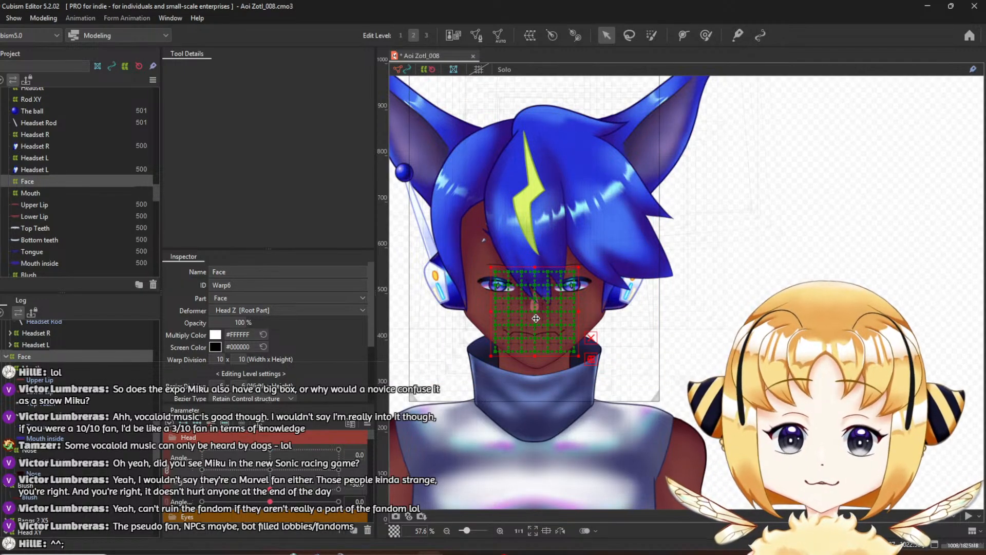
# Select the Mouth, Blush and Nose warp deformers together
pyautogui.click(77, 195)
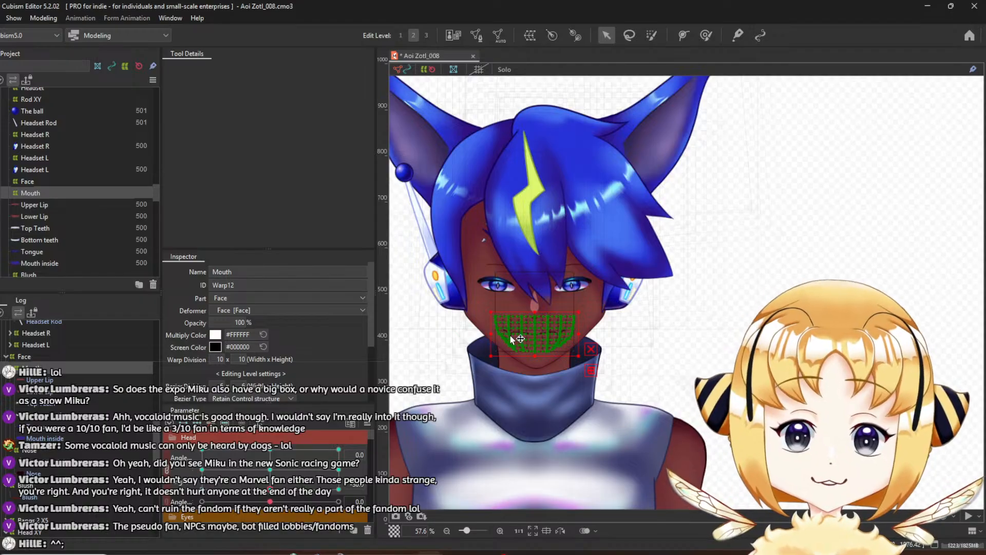
pyautogui.scroll(3, 537, 330)
pyautogui.click(118, 181)
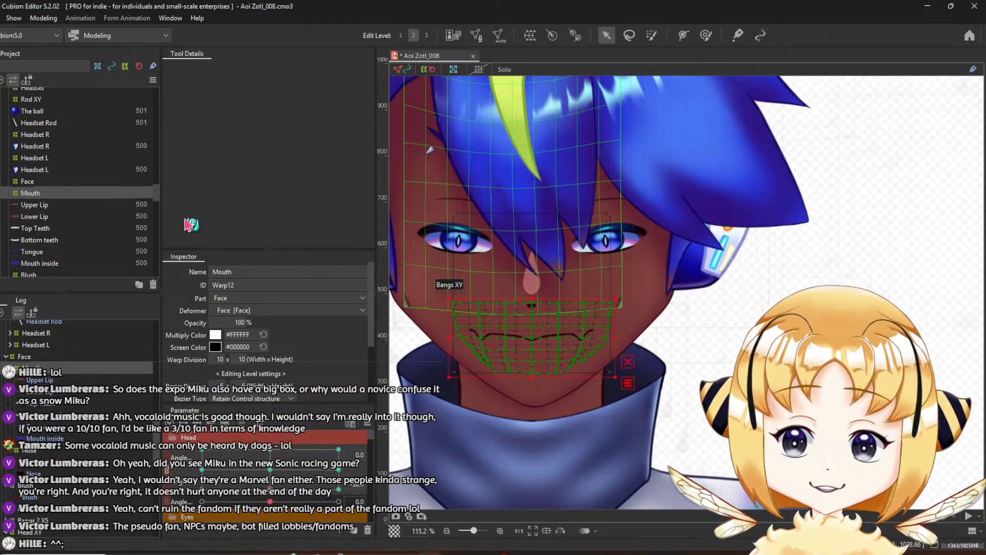
pyautogui.click(76, 195)
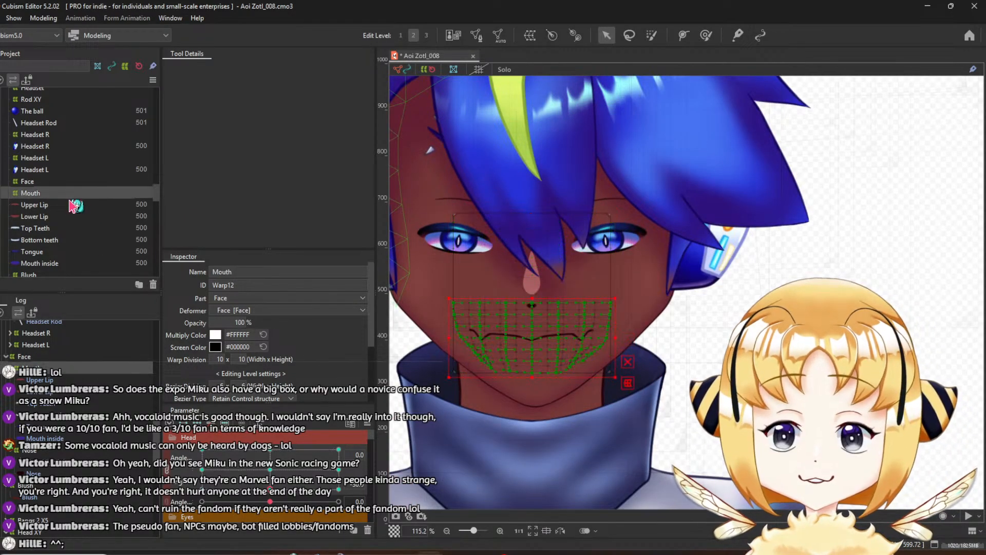
pyautogui.scroll(-3, 75, 212)
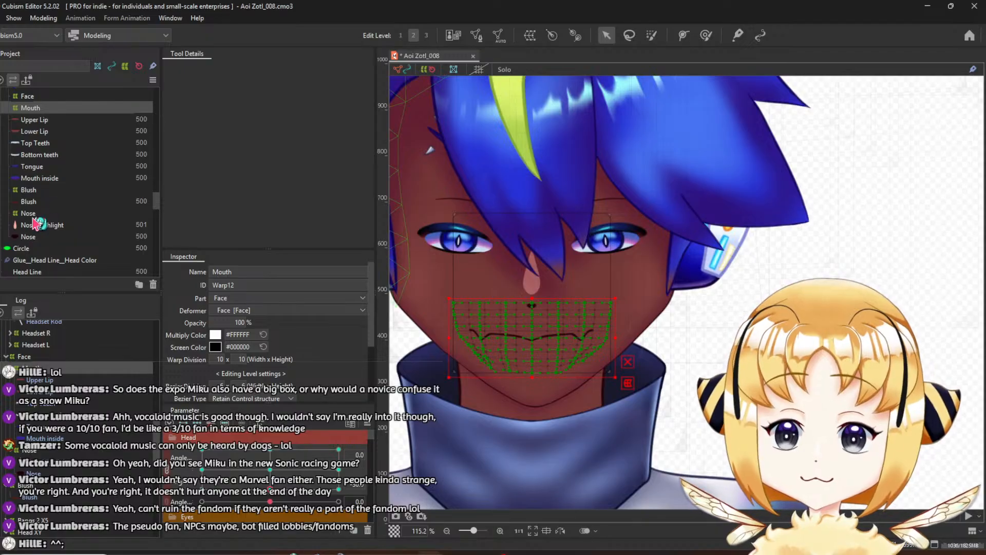
pyautogui.click(44, 193)
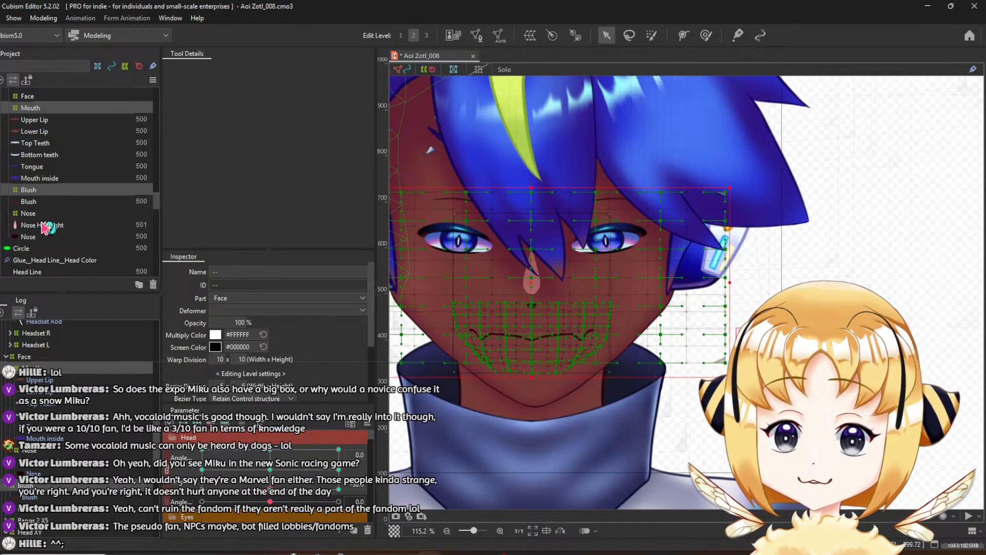
pyautogui.click(37, 213)
pyautogui.scroll(-5, 36, 219)
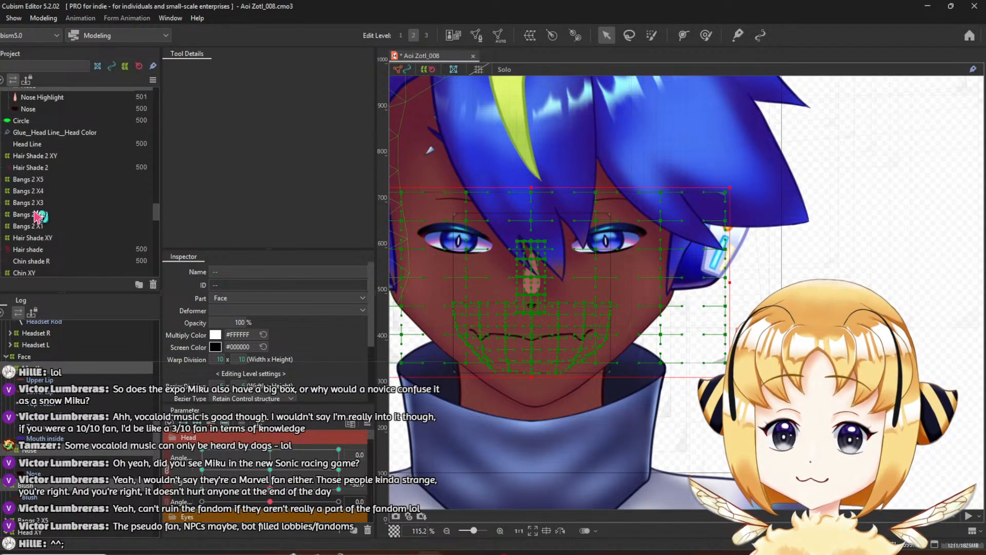
# Undo the recent selection changes and the downward move of the Head XY deformer
pyautogui.hotkey('ctrl', 'z')
pyautogui.hotkey('ctrl', 'z')
pyautogui.hotkey('ctrl', 'z')
pyautogui.hotkey('ctrl', 'z')
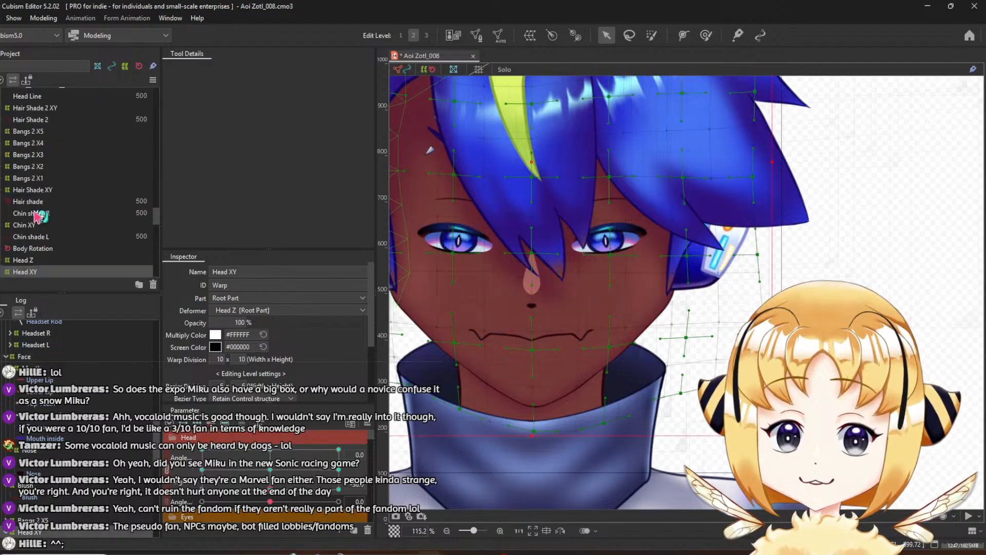
# Add the Nose, Blush and Mouth warp deformers to the selected Head XY deformer
pyautogui.scroll(3, 30, 219)
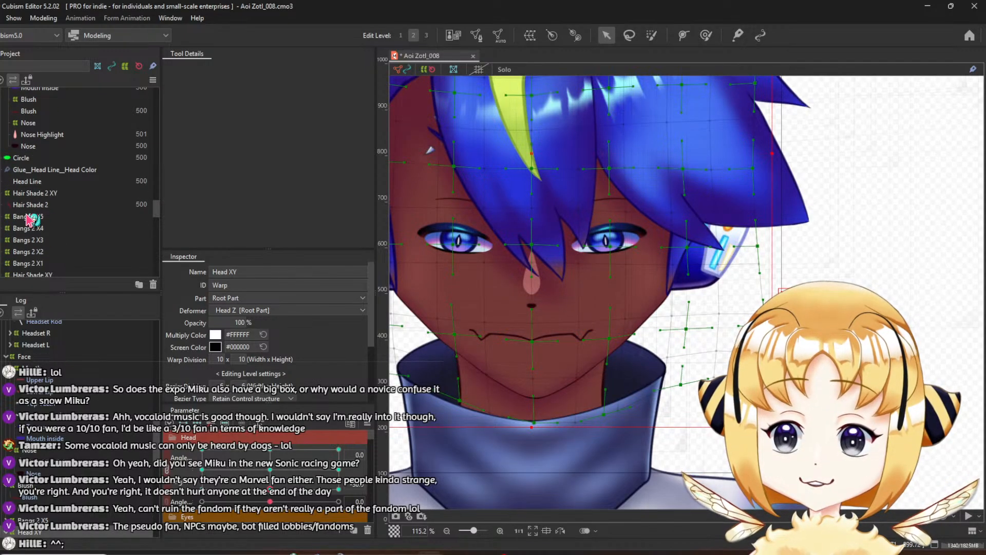
pyautogui.scroll(2, 30, 220)
pyautogui.click(38, 167)
pyautogui.keyDown('ctrl'); pyautogui.click(37, 145); pyautogui.keyUp('ctrl')
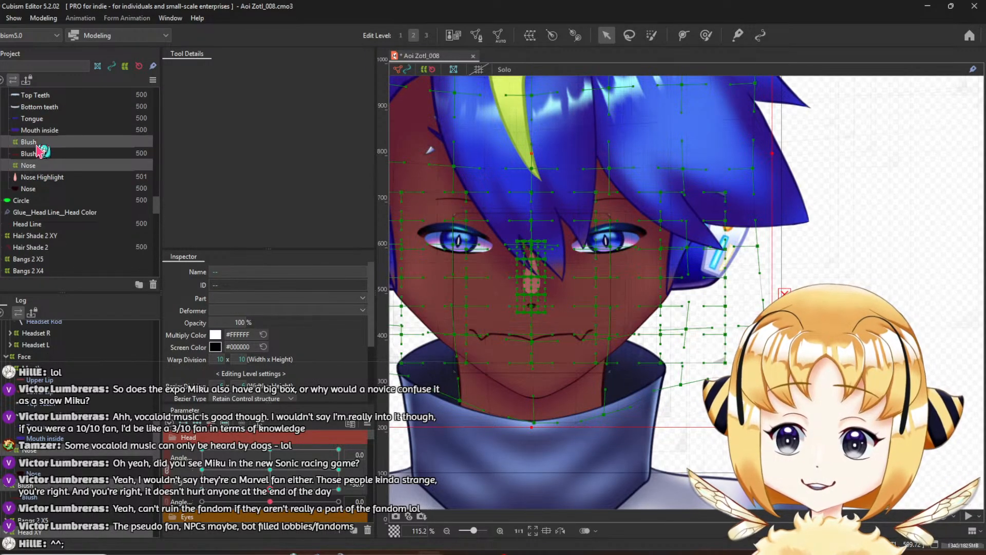
pyautogui.scroll(2, 37, 149)
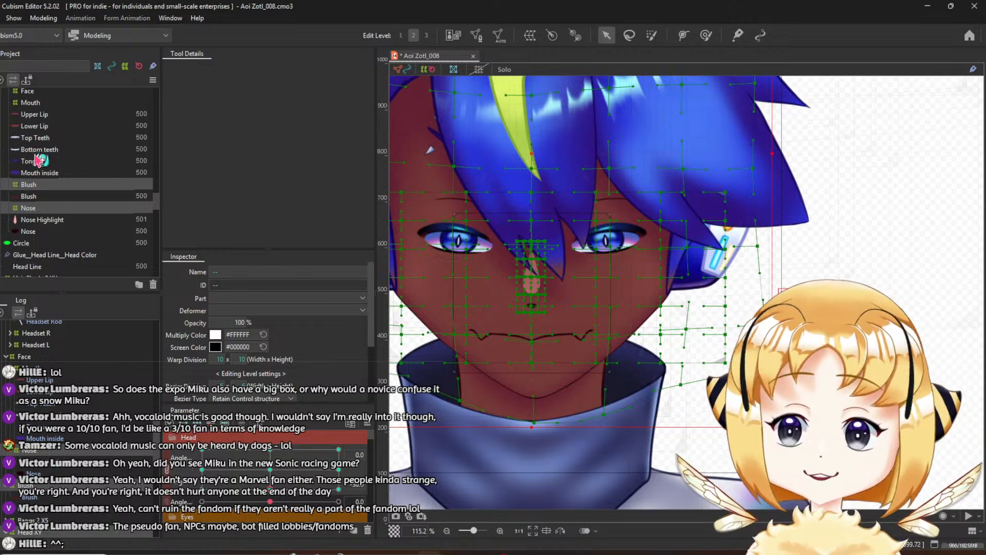
pyautogui.scroll(3, 38, 167)
pyautogui.keyDown('ctrl'); pyautogui.click(36, 189); pyautogui.keyUp('ctrl')
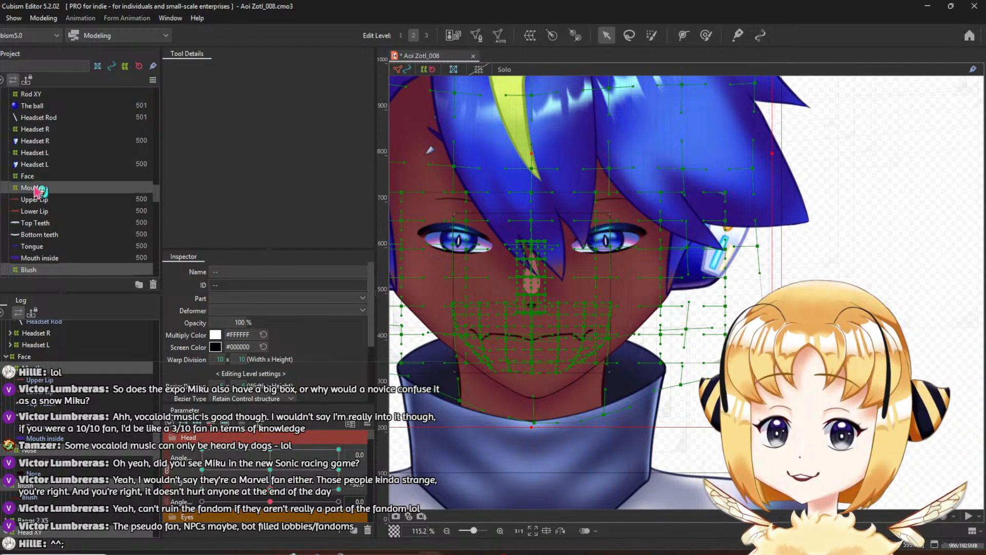
# Extend the selection with the Headset L, Headset R and Rod XY warp deformers
pyautogui.scroll(3, 37, 191)
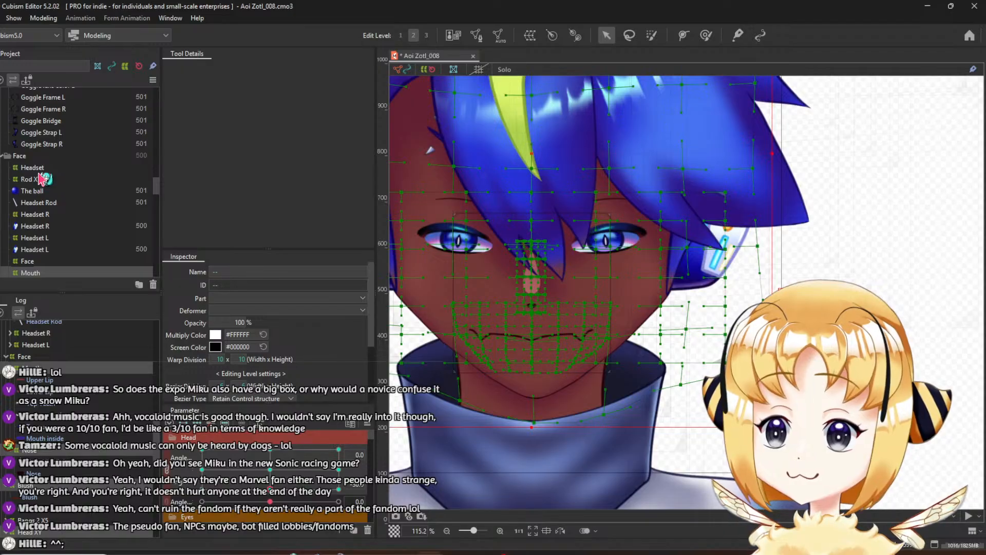
pyautogui.keyDown('ctrl'); pyautogui.click(37, 168); pyautogui.keyUp('ctrl')
pyautogui.keyDown('ctrl'); pyautogui.click(37, 168); pyautogui.keyUp('ctrl')
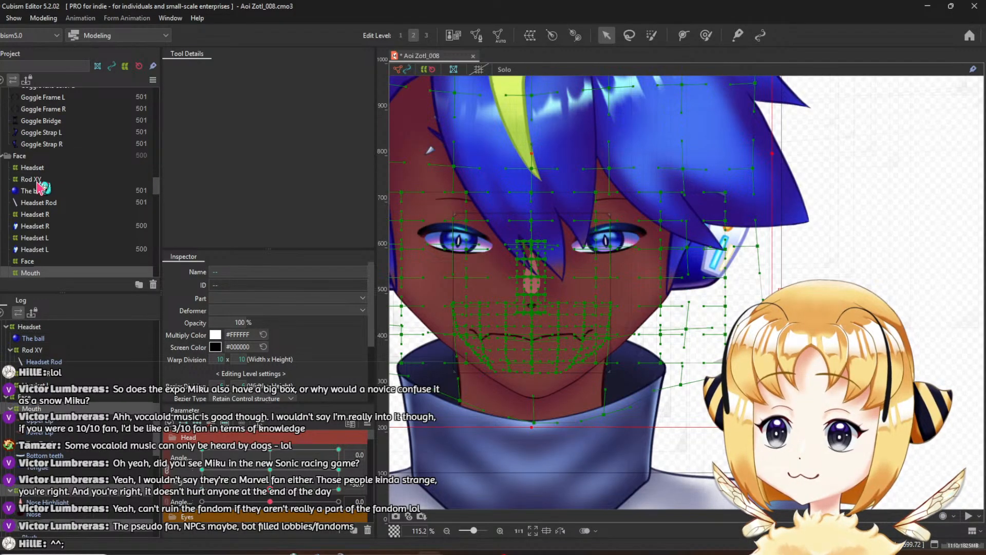
pyautogui.click(51, 239)
pyautogui.keyDown('ctrl'); pyautogui.click(44, 218); pyautogui.keyUp('ctrl')
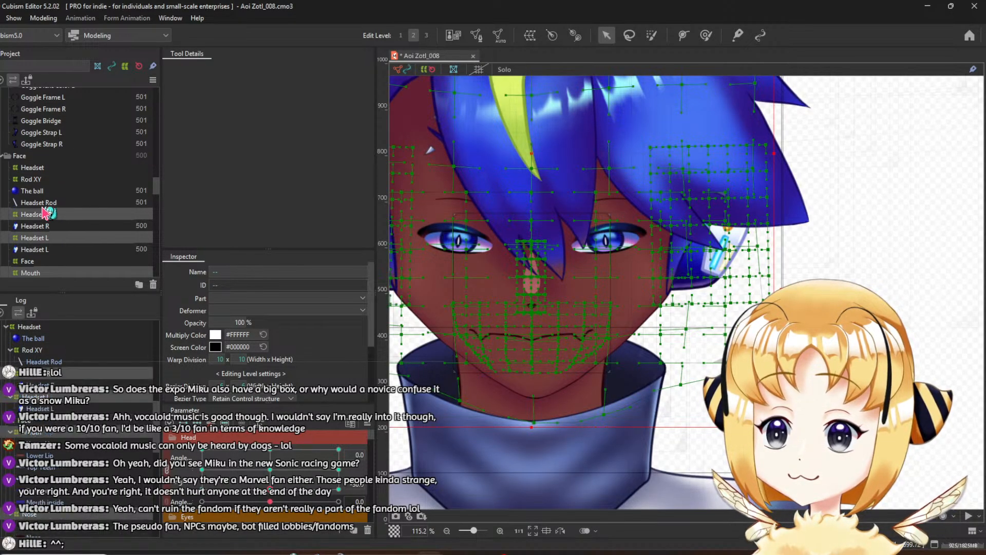
pyautogui.click(40, 180)
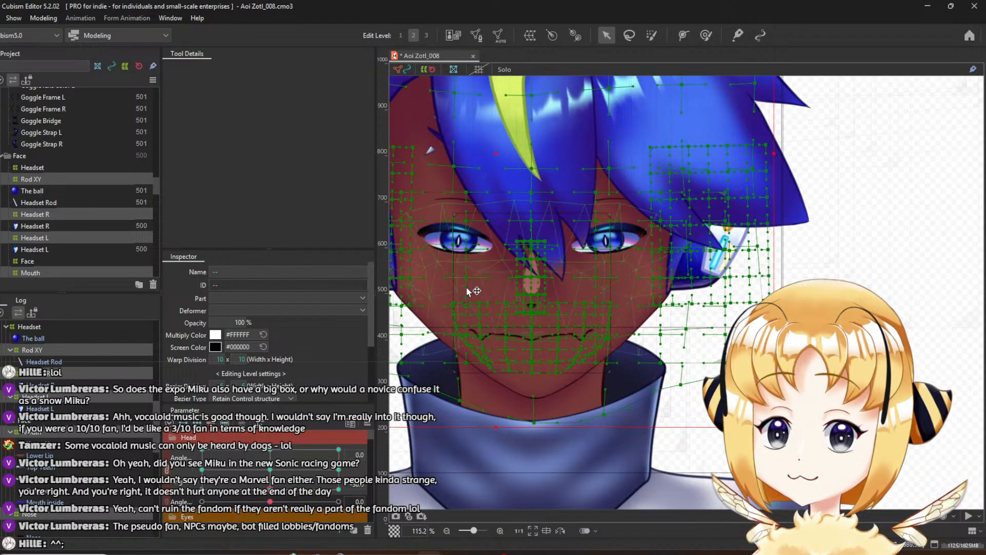
# Try shifting the selected head, face and headset deformers sideways together, and undo the move
pyautogui.scroll(-3, 466, 286)
pyautogui.moveTo(495, 282); pyautogui.dragTo(583, 290)
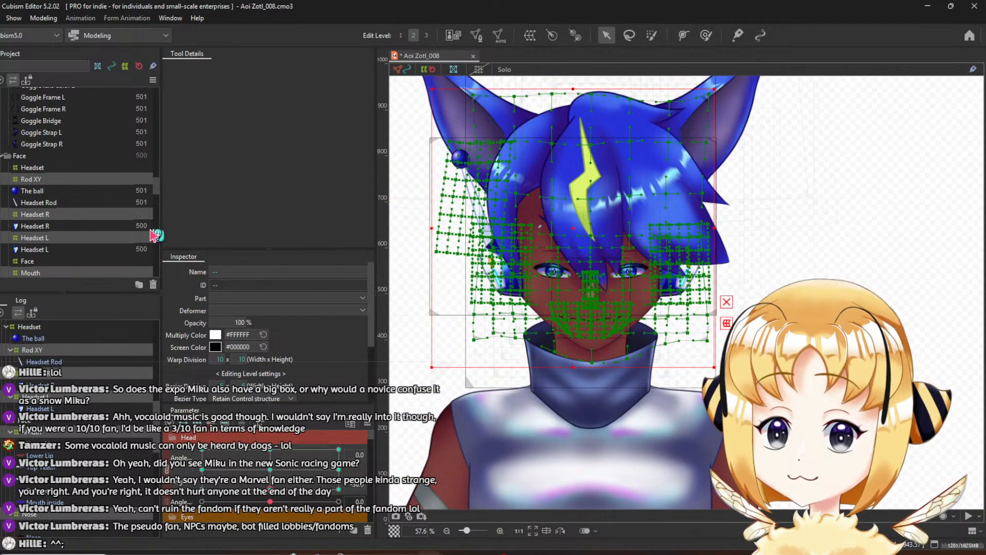
pyautogui.moveTo(574, 227); pyautogui.dragTo(639, 227)
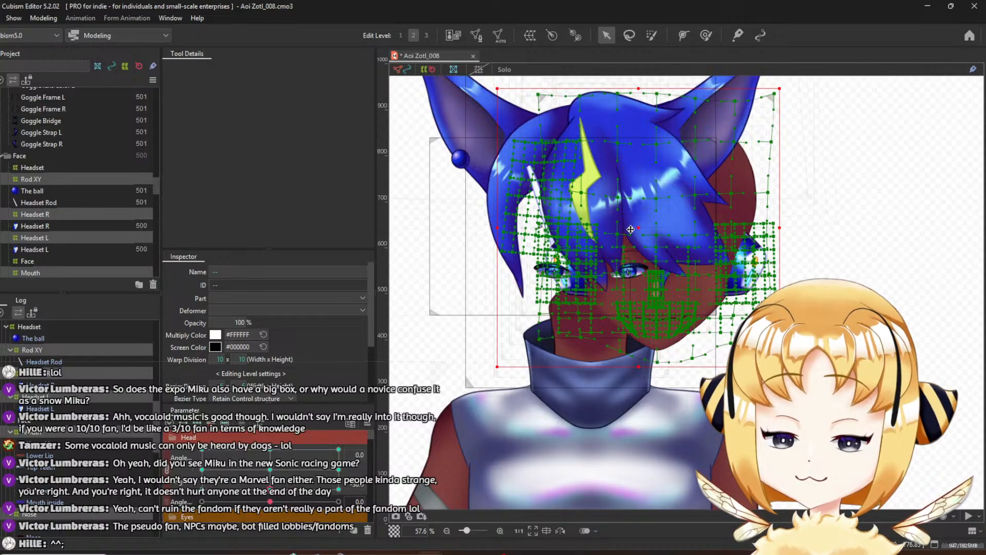
pyautogui.hotkey('ctrl', 'z')
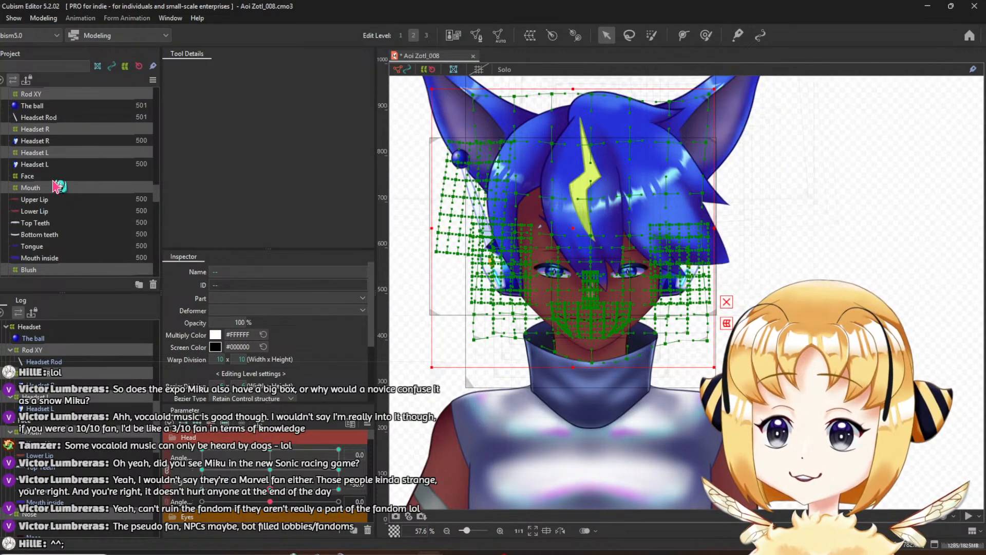
# Add the ball part and the Goggles and Eyes warp deformers to the selection, leaving Eye R out
pyautogui.click(32, 106)
pyautogui.scroll(3, 33, 114)
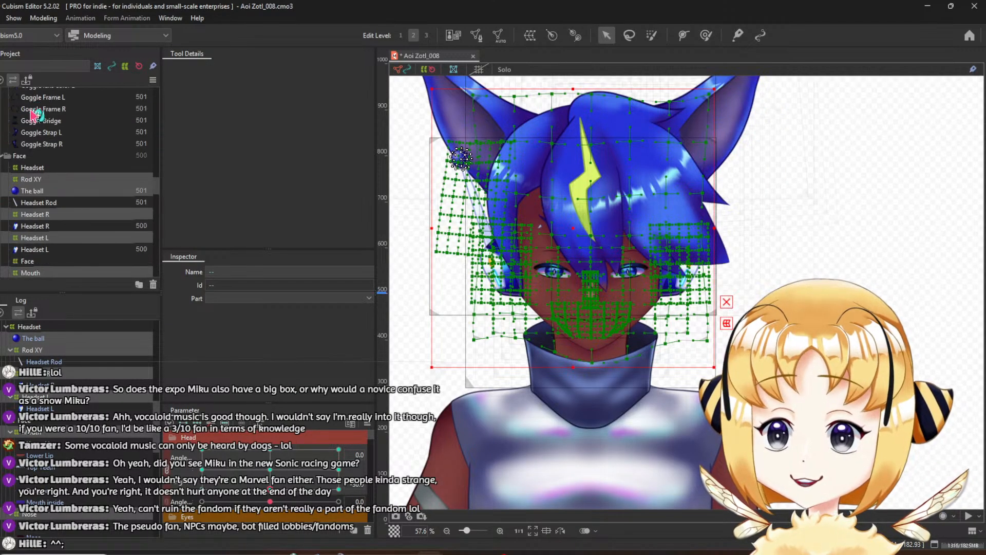
pyautogui.scroll(6, 32, 113)
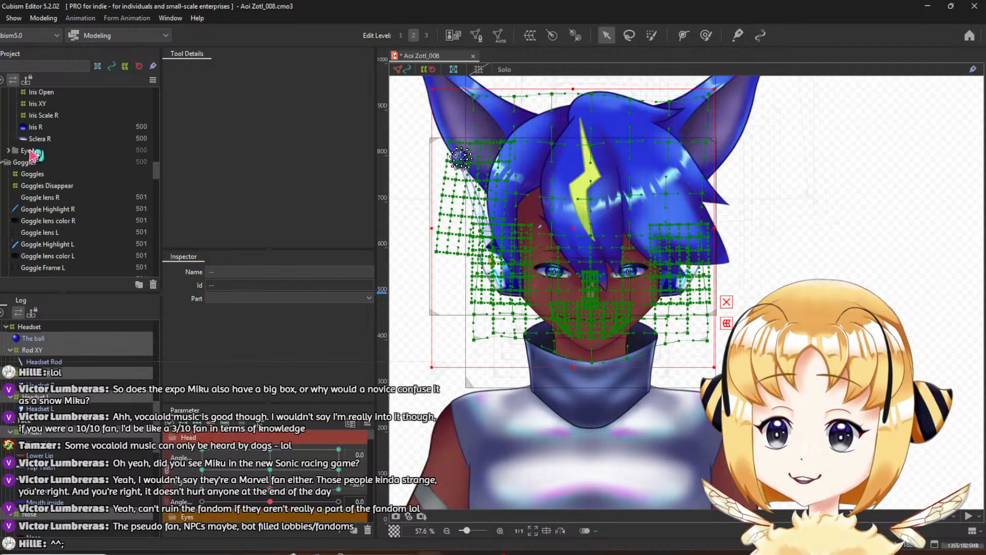
pyautogui.scroll(8, 42, 183)
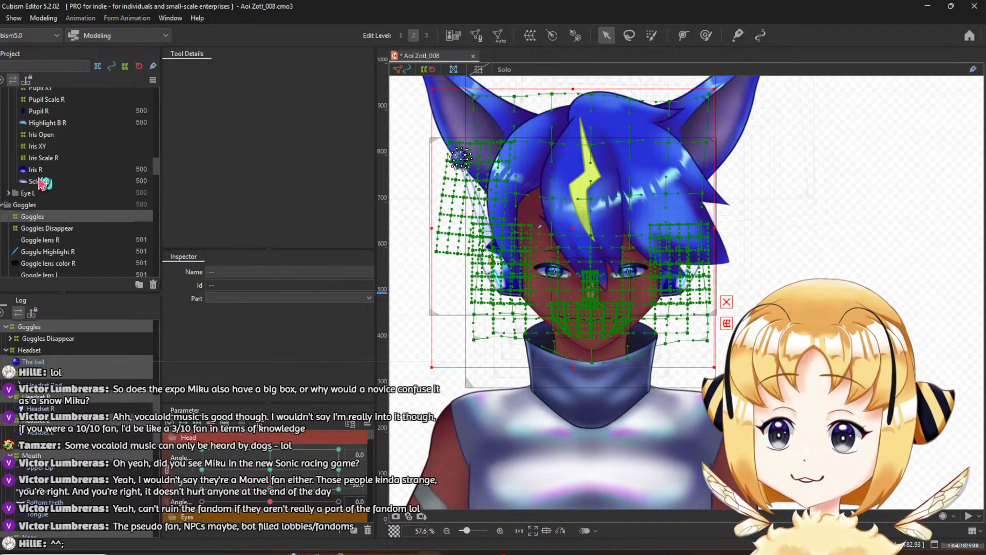
pyautogui.scroll(-3, 38, 159)
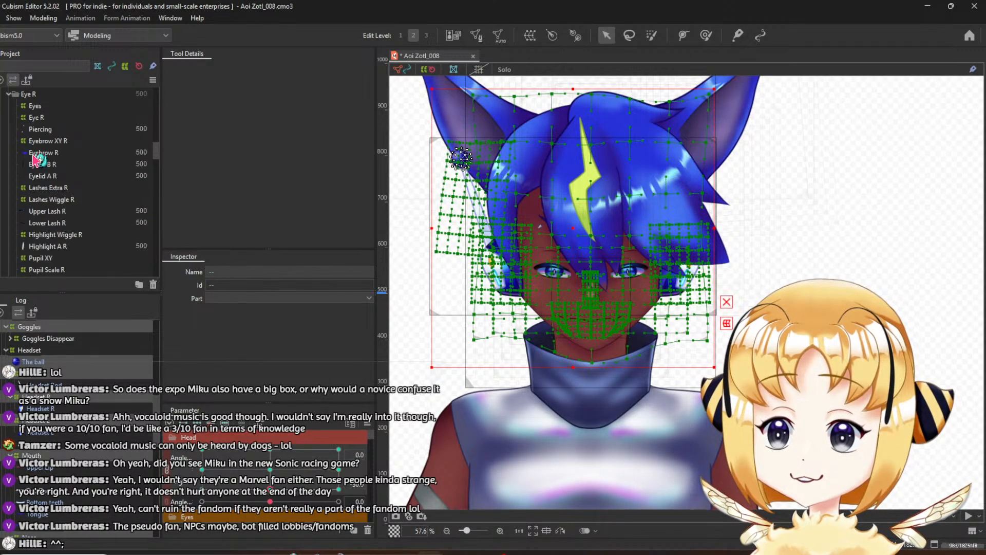
pyautogui.scroll(3, 38, 159)
pyautogui.click(51, 161)
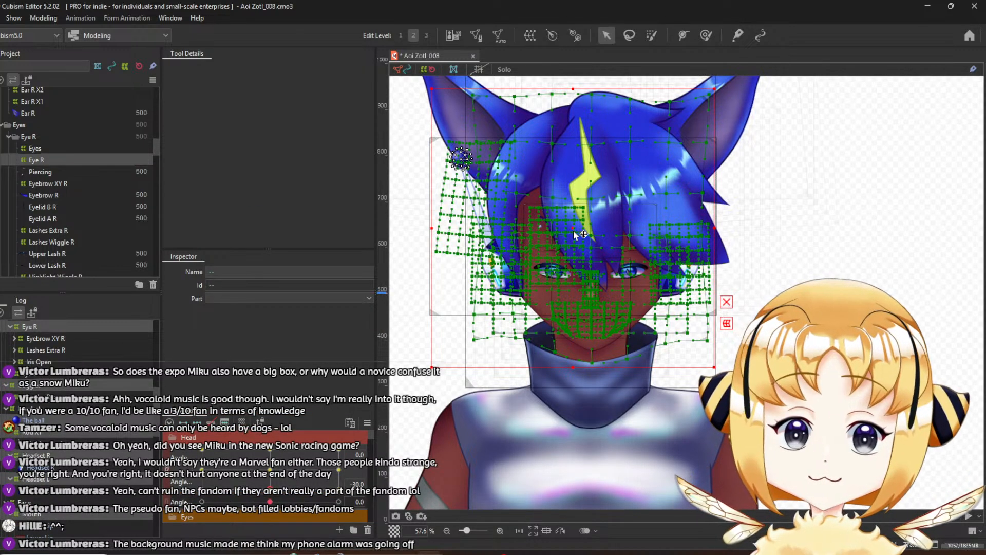
pyautogui.keyDown('ctrl'); pyautogui.click(58, 161); pyautogui.keyUp('ctrl')
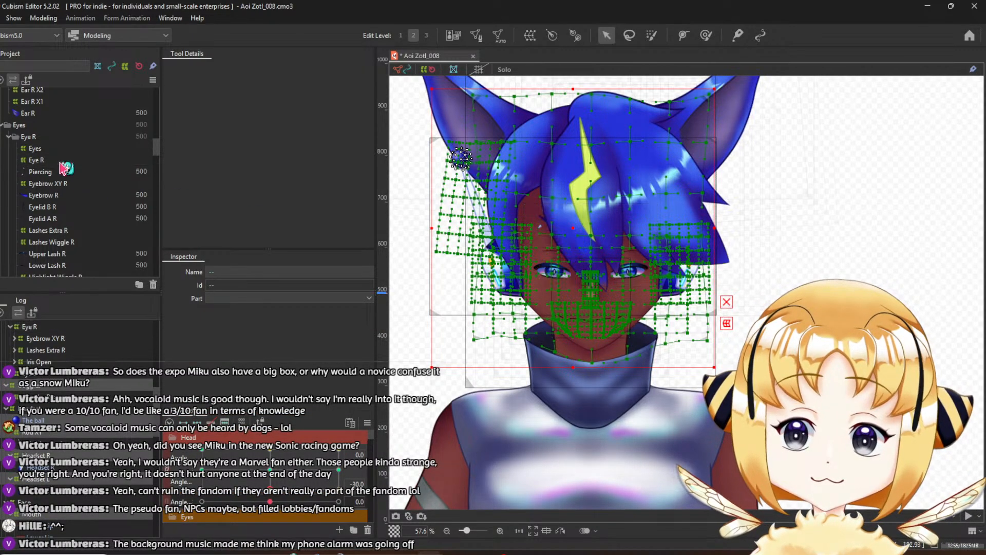
pyautogui.click(45, 150)
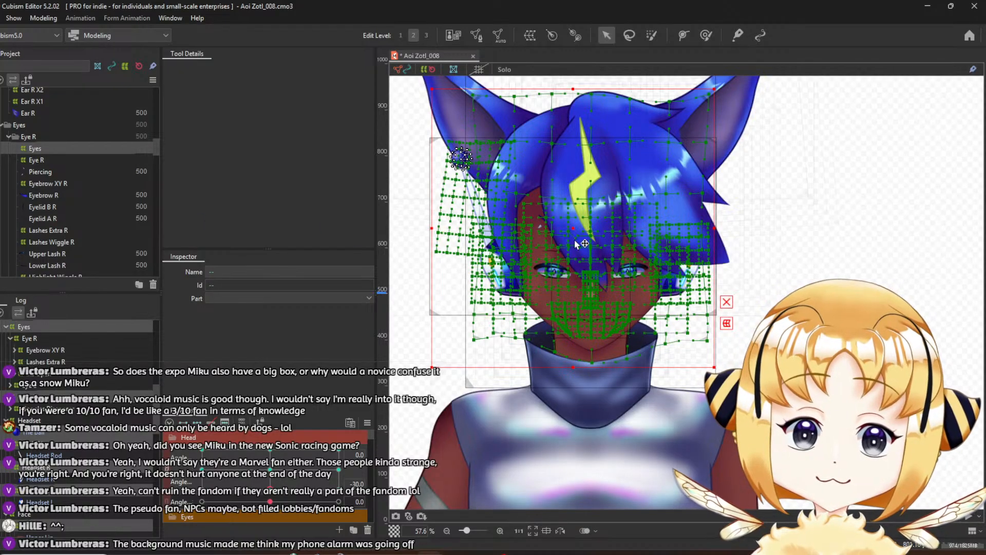
pyautogui.scroll(5, 576, 232)
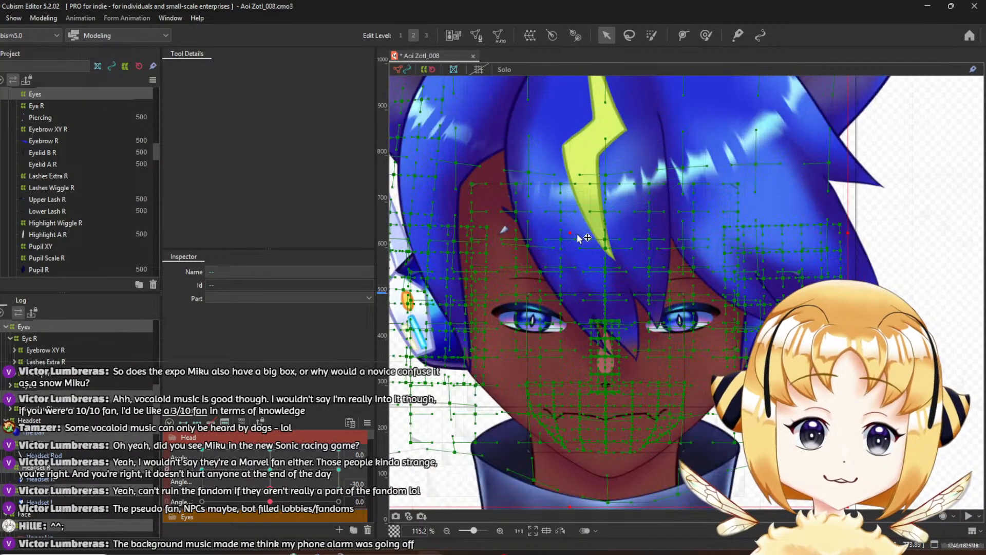
pyautogui.scroll(-6, 572, 236)
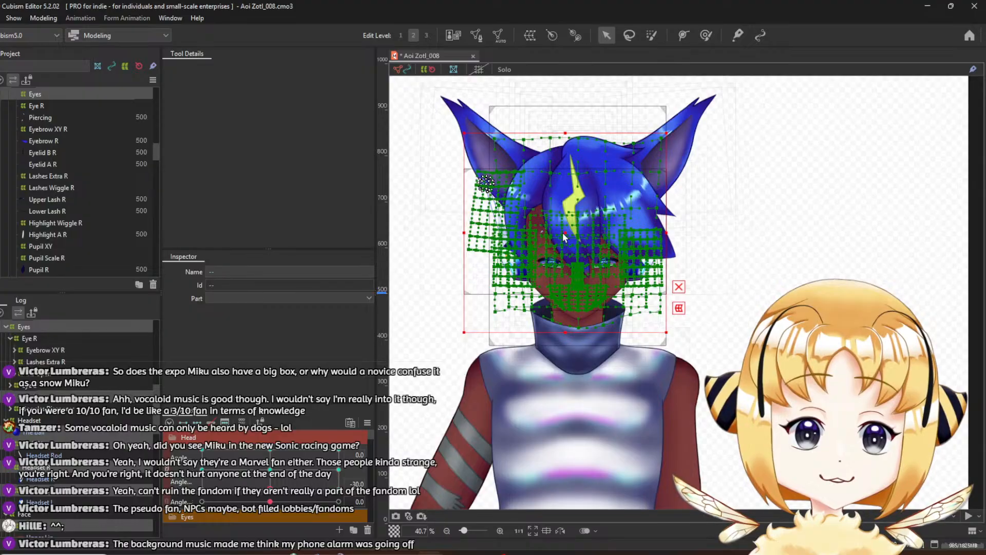
pyautogui.scroll(2, 564, 237)
pyautogui.scroll(-2, 584, 240)
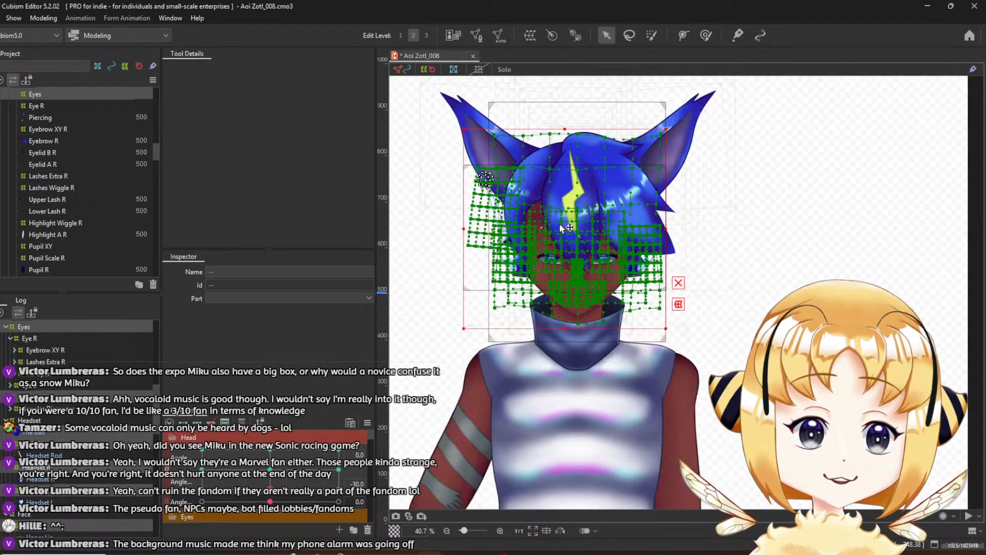
pyautogui.scroll(2, 567, 233)
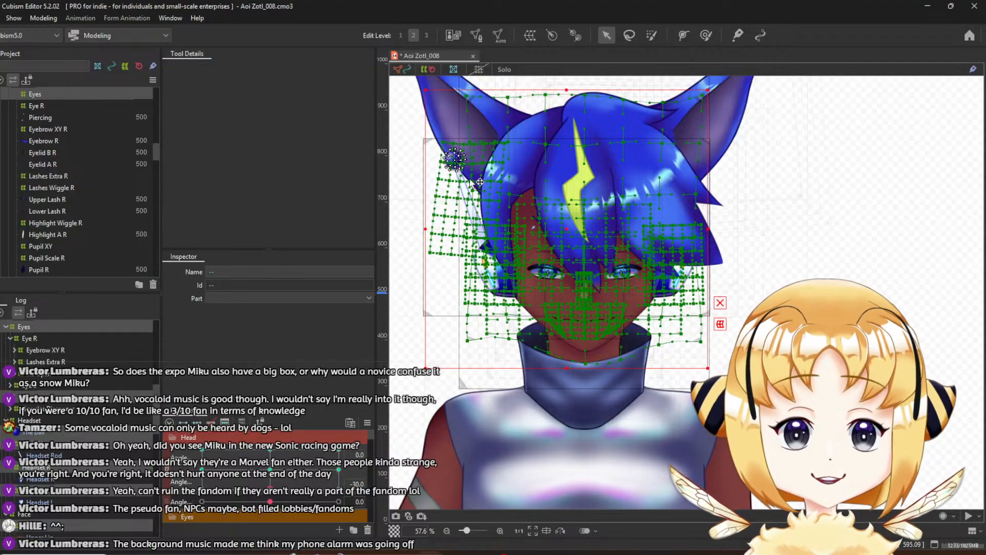
pyautogui.scroll(-2, 487, 216)
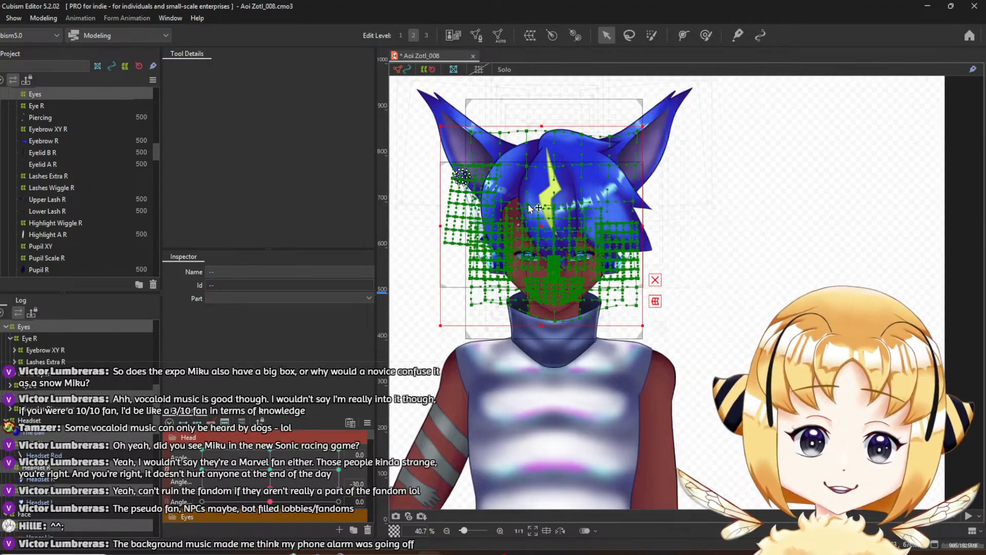
pyautogui.scroll(2, 532, 208)
pyautogui.scroll(4, 551, 240)
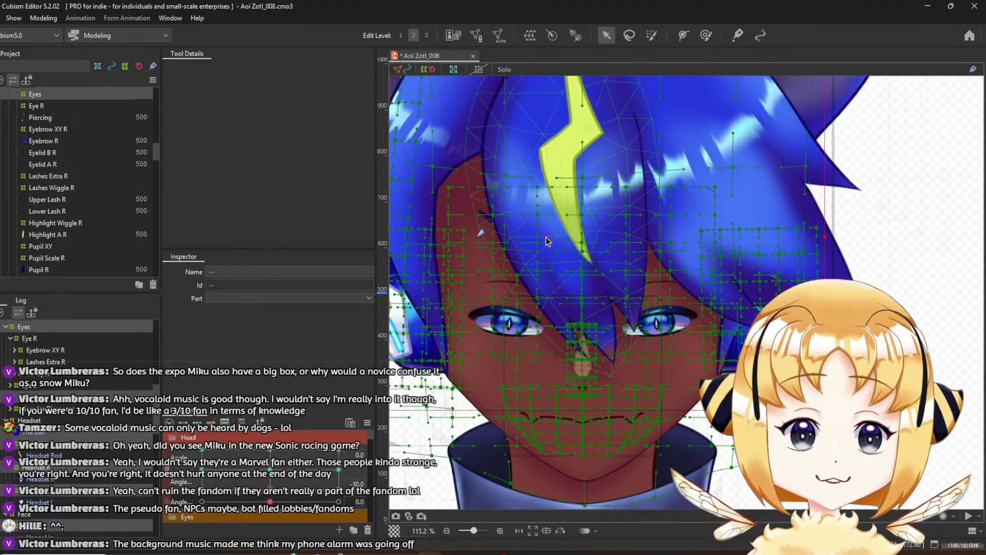
# Try to grab the centre handle of the selected deformers, and dismiss their bounding box
pyautogui.click(551, 243)
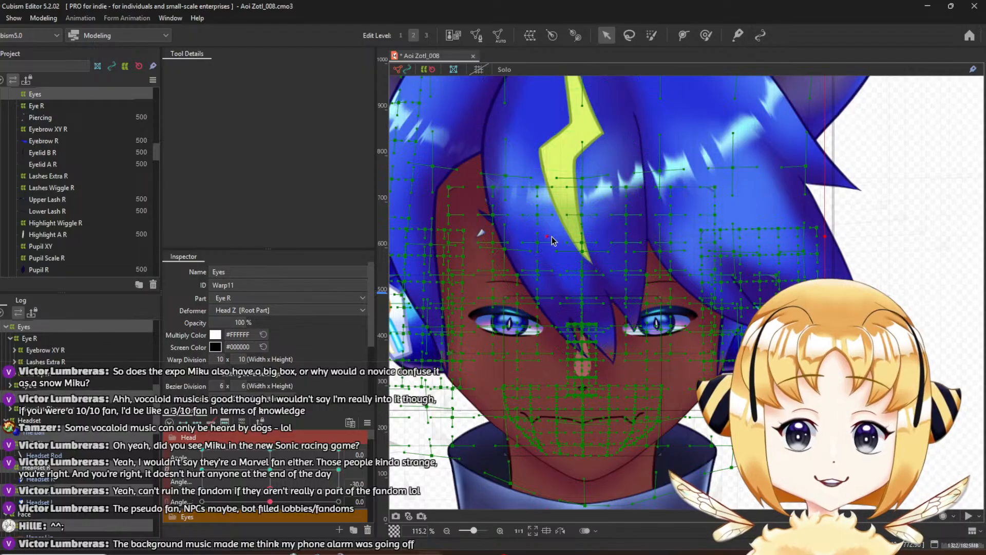
pyautogui.click(553, 238)
pyautogui.scroll(-5, 553, 237)
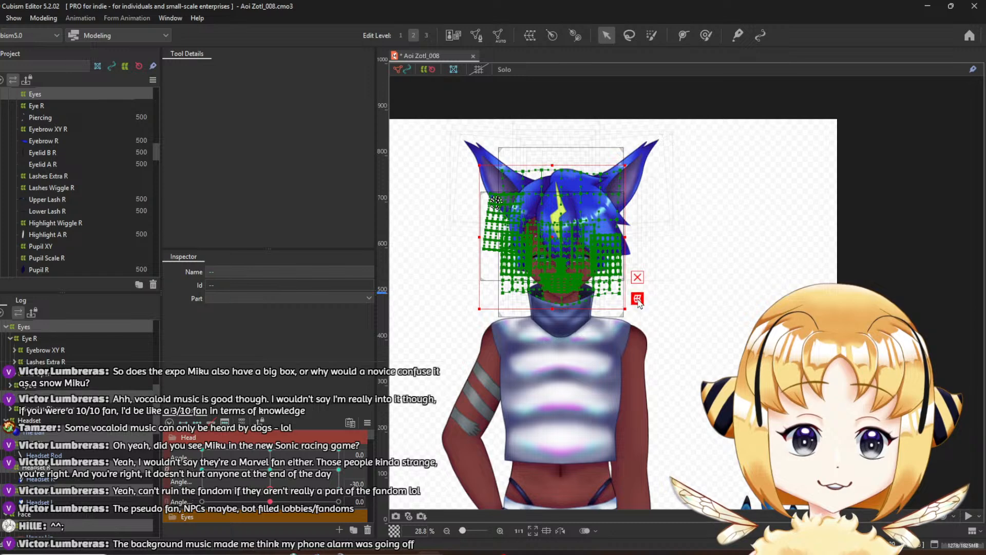
pyautogui.click(637, 278)
# Select the Goggles warp deformer on its own and make the goggles visible
pyautogui.scroll(-5, 88, 213)
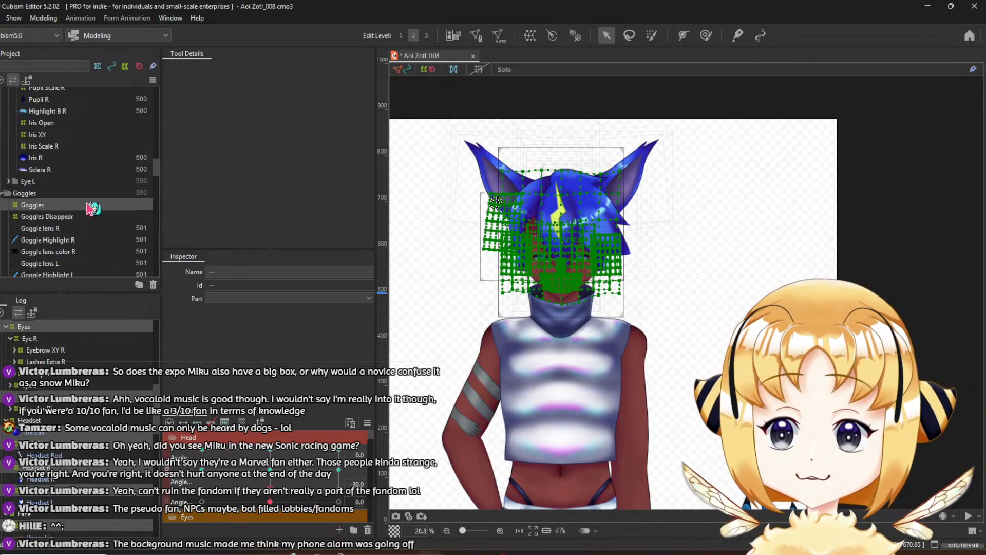
pyautogui.moveTo(92, 208); pyautogui.dragTo(91, 208)
pyautogui.scroll(-5, 87, 222)
pyautogui.scroll(5, 87, 222)
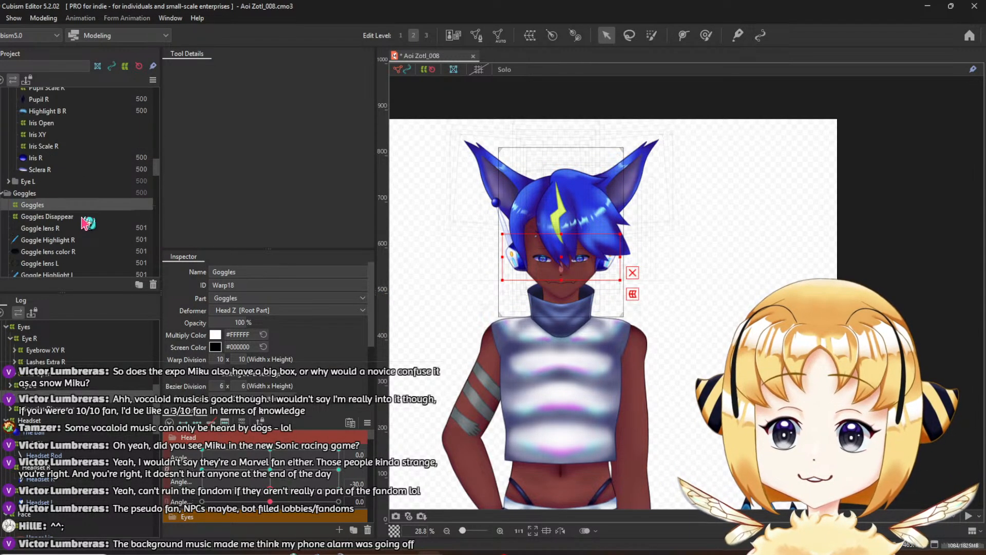
pyautogui.click(2, 204)
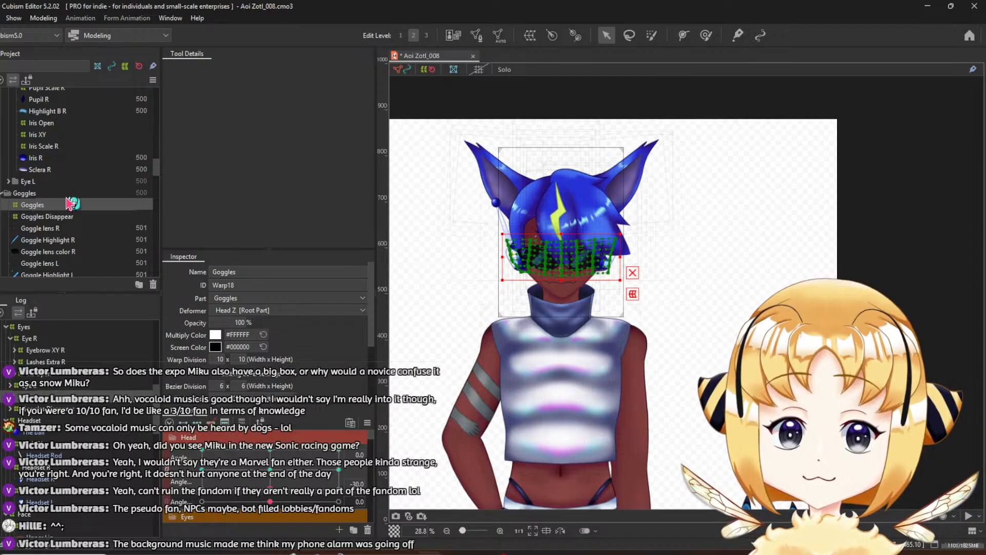
# Add the Rod XY and Head XY warp deformers to the Goggles selection
pyautogui.scroll(-5, 56, 236)
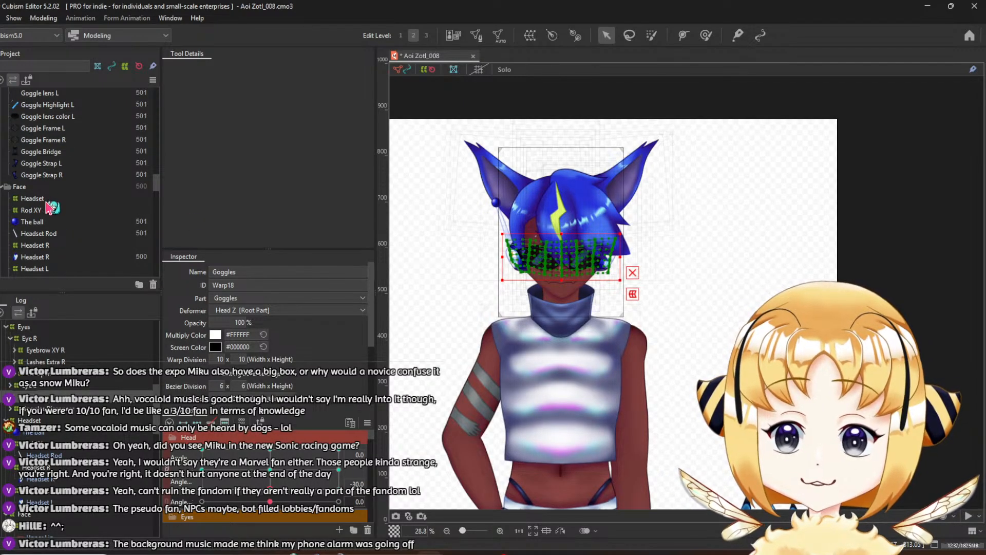
pyautogui.moveTo(44, 201); pyautogui.dragTo(42, 210)
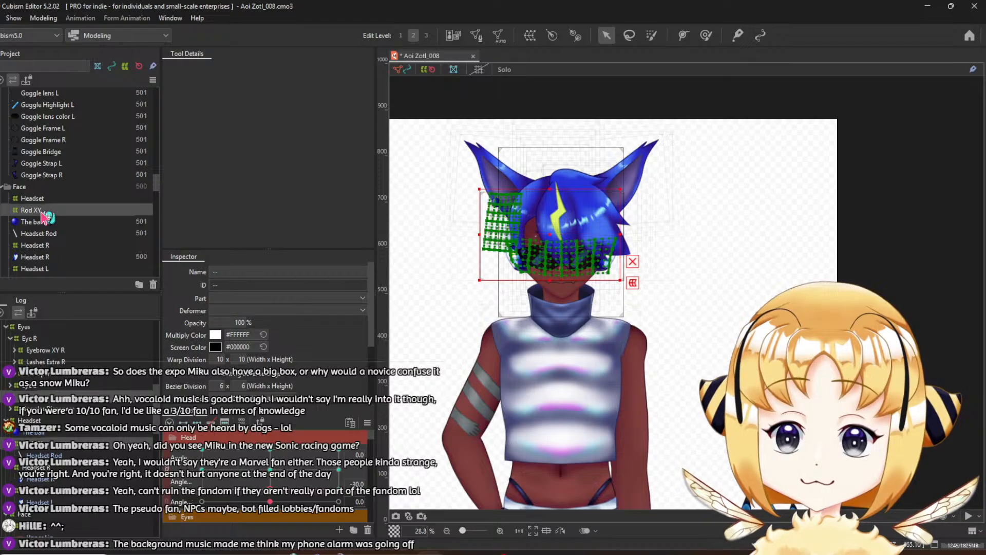
pyautogui.scroll(-10, 113, 210)
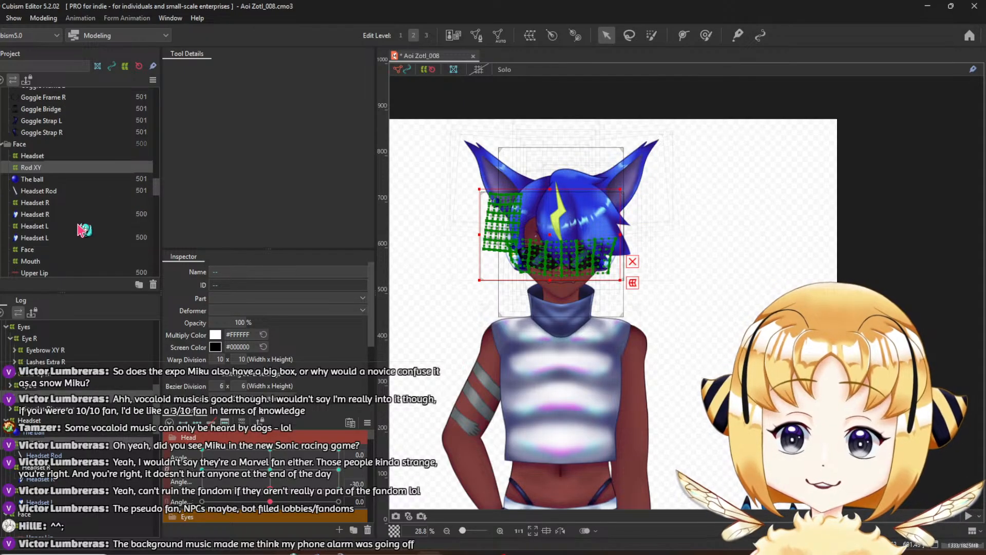
pyautogui.scroll(-5, 37, 195)
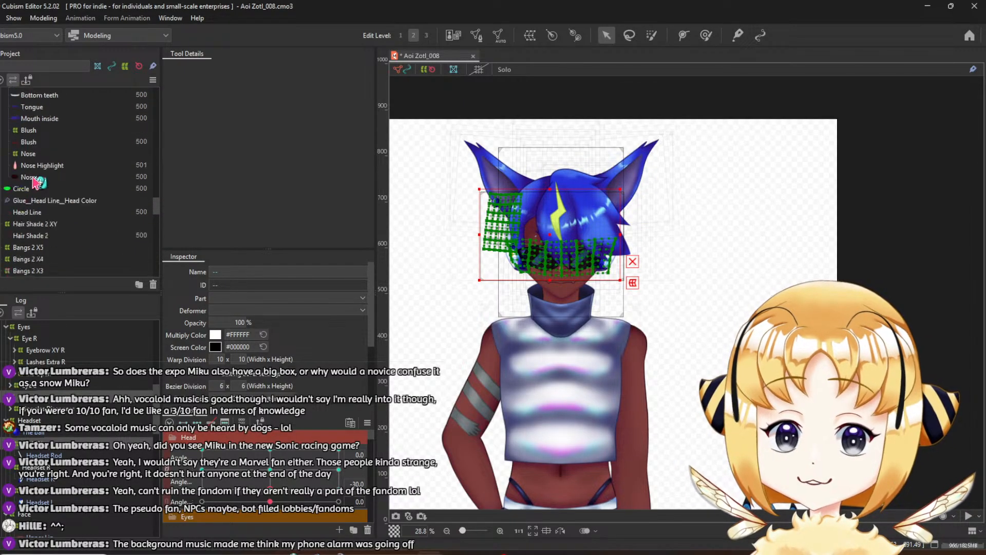
pyautogui.scroll(3, 37, 175)
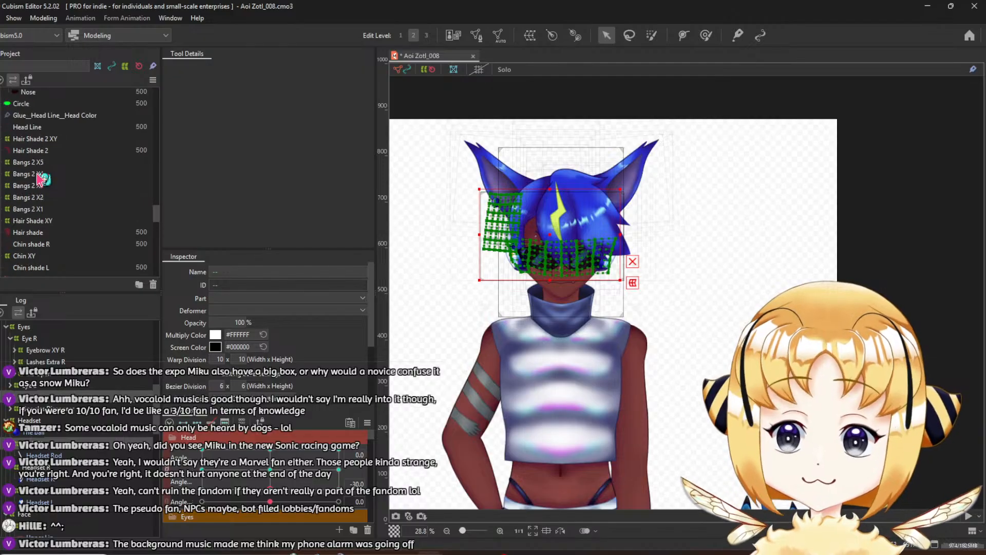
pyautogui.scroll(-3, 36, 177)
pyautogui.keyDown('ctrl'); pyautogui.click(38, 217); pyautogui.keyUp('ctrl')
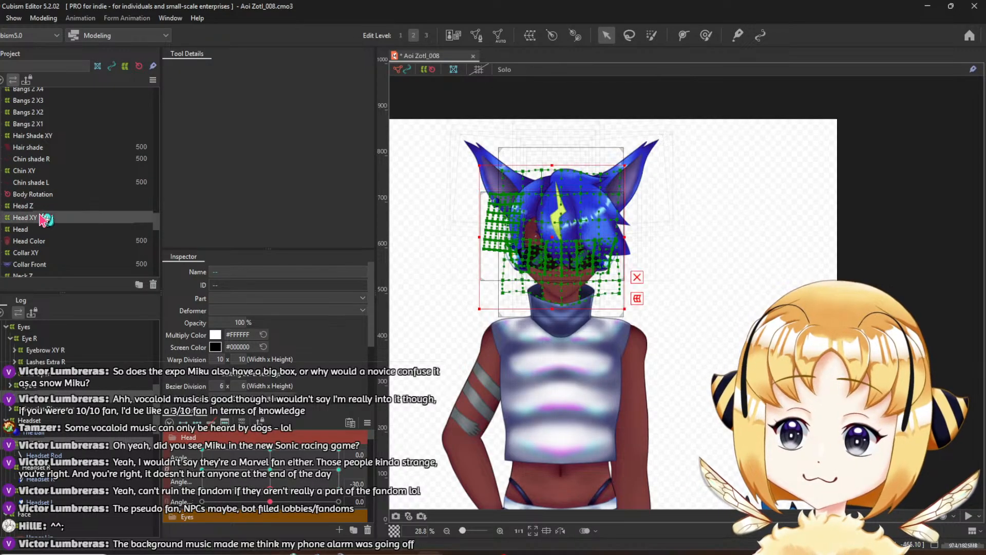
# Add the Mouth, Blush and Nose warp deformers in the Face part to the current deformer selection
pyautogui.scroll(3, 37, 208)
pyautogui.moveTo(46, 190); pyautogui.dragTo(56, 197)
pyautogui.scroll(1, 56, 197)
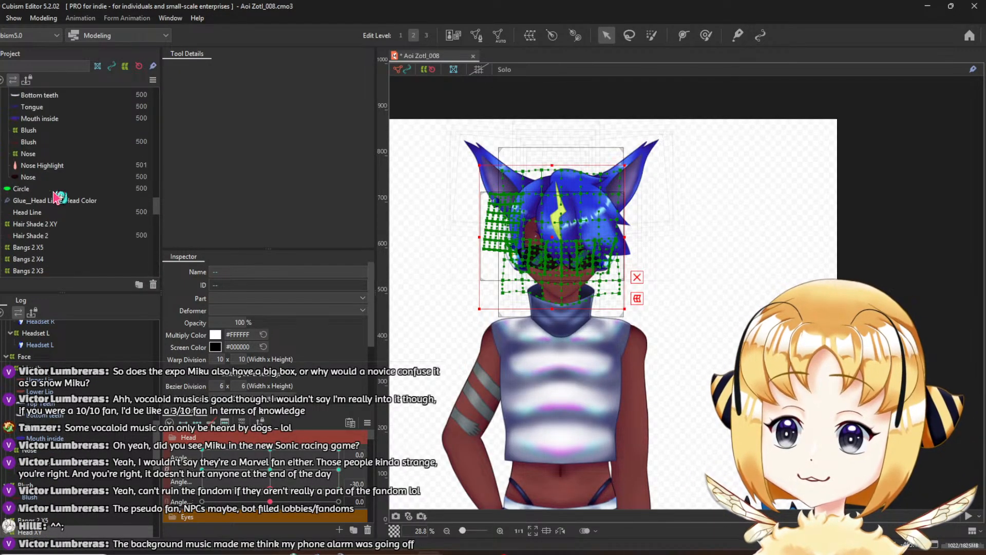
pyautogui.scroll(2, 31, 162)
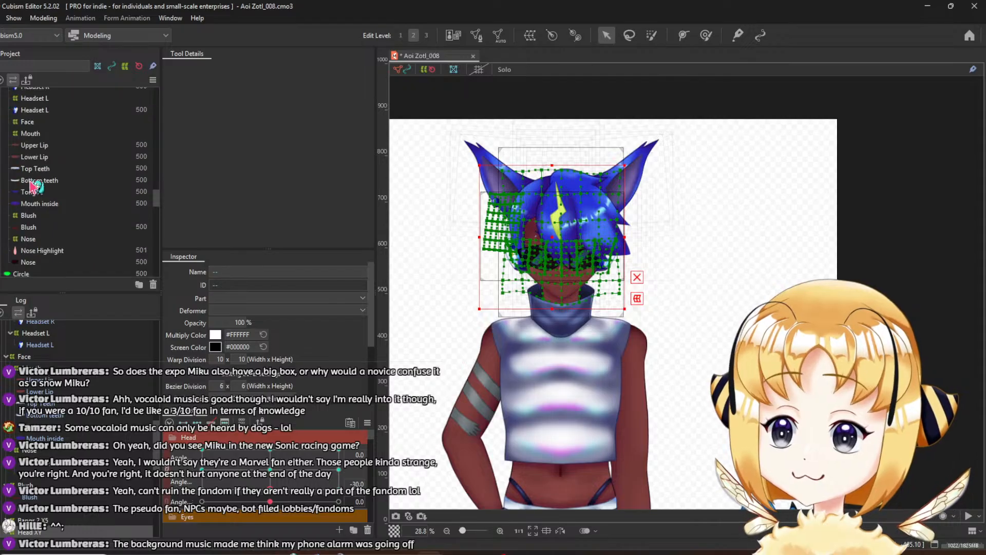
pyautogui.scroll(3, 510, 242)
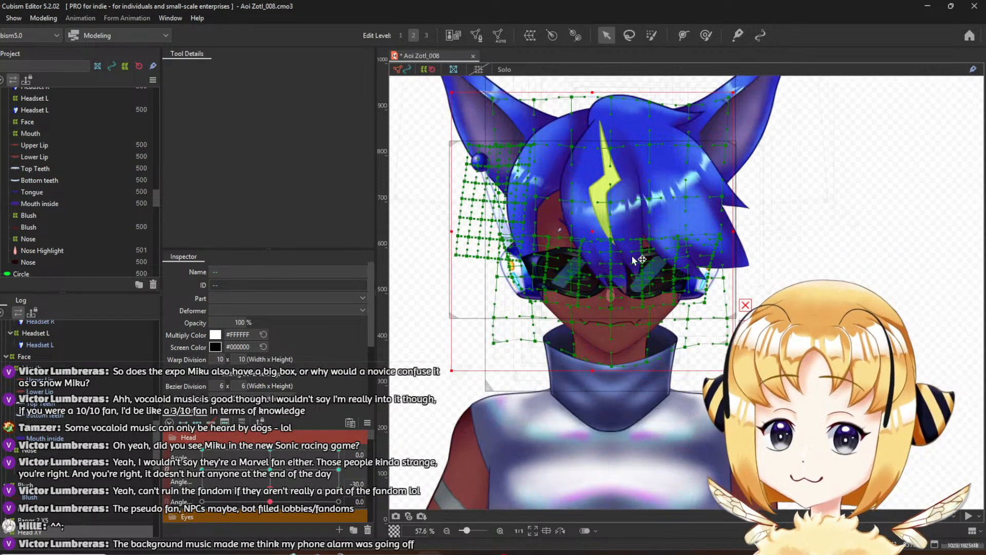
pyautogui.moveTo(96, 256); pyautogui.dragTo(33, 144)
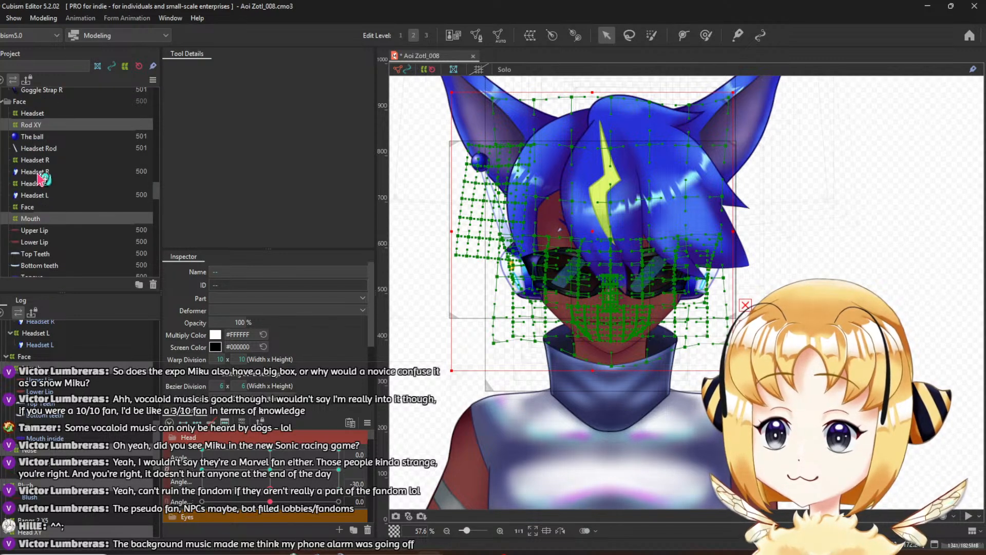
# Add the Eyes warp deformer inside the Eye R part to the selection
pyautogui.scroll(5, 41, 165)
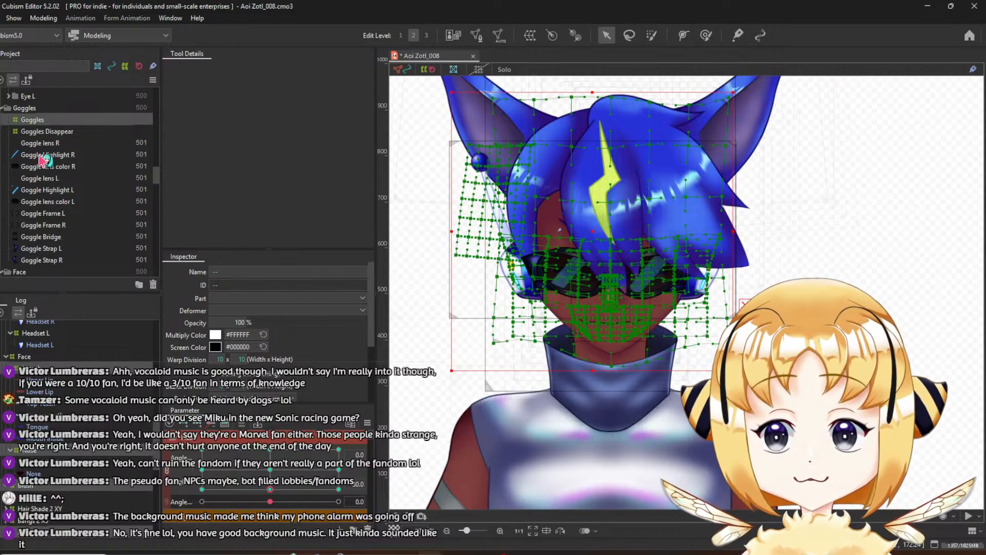
pyautogui.scroll(3, 44, 202)
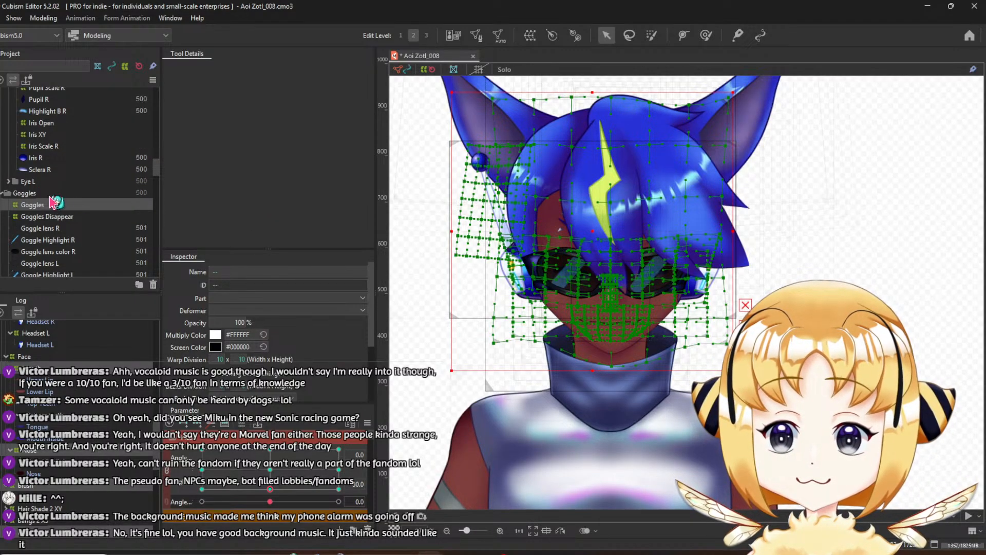
pyautogui.scroll(8, 52, 202)
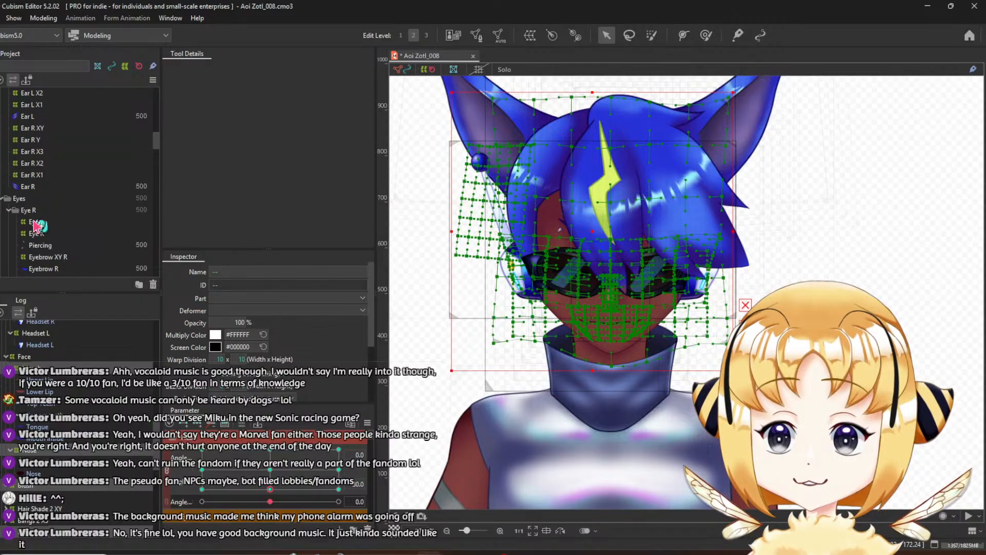
pyautogui.click(30, 224)
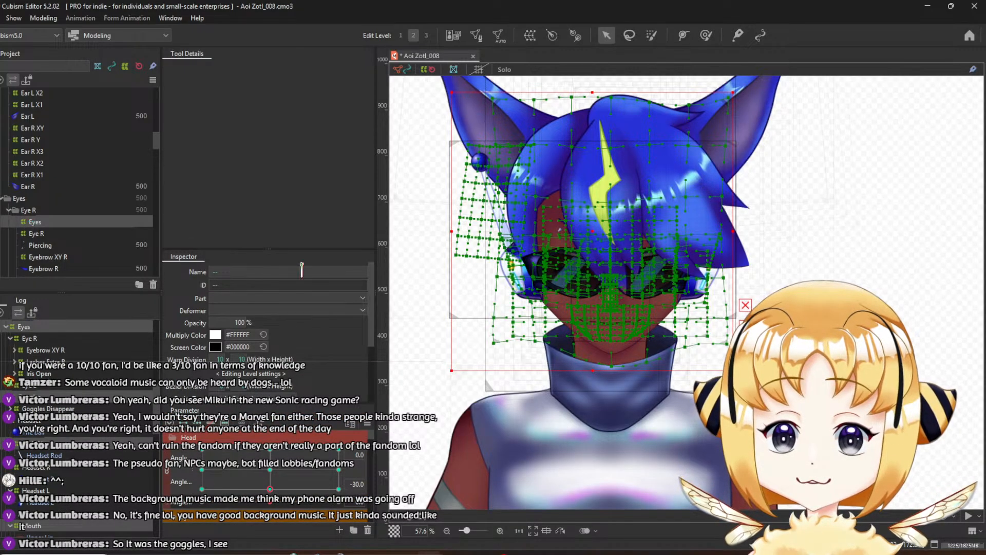
# Add the Hair warp deformer to the selected head, face and goggles deformers
pyautogui.scroll(3, 47, 207)
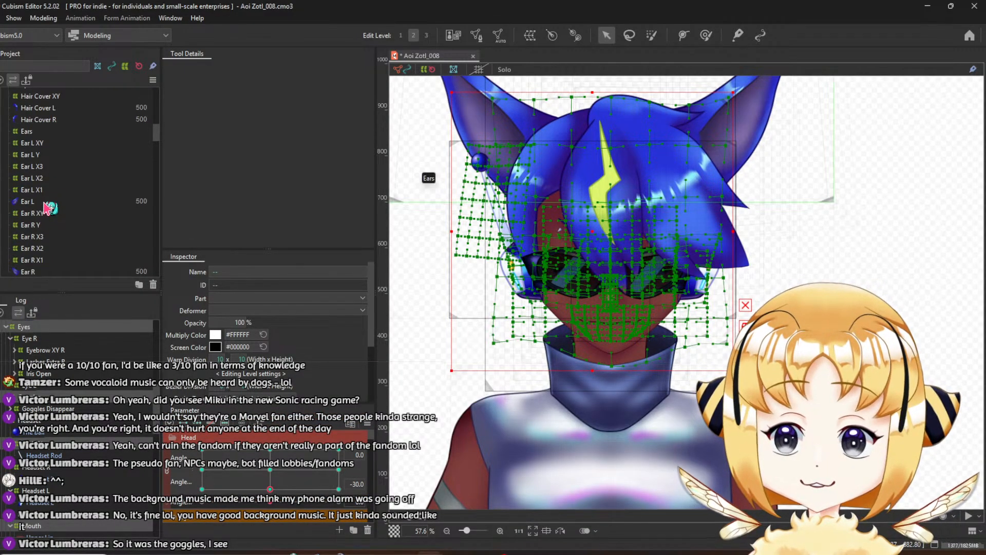
pyautogui.scroll(5, 23, 163)
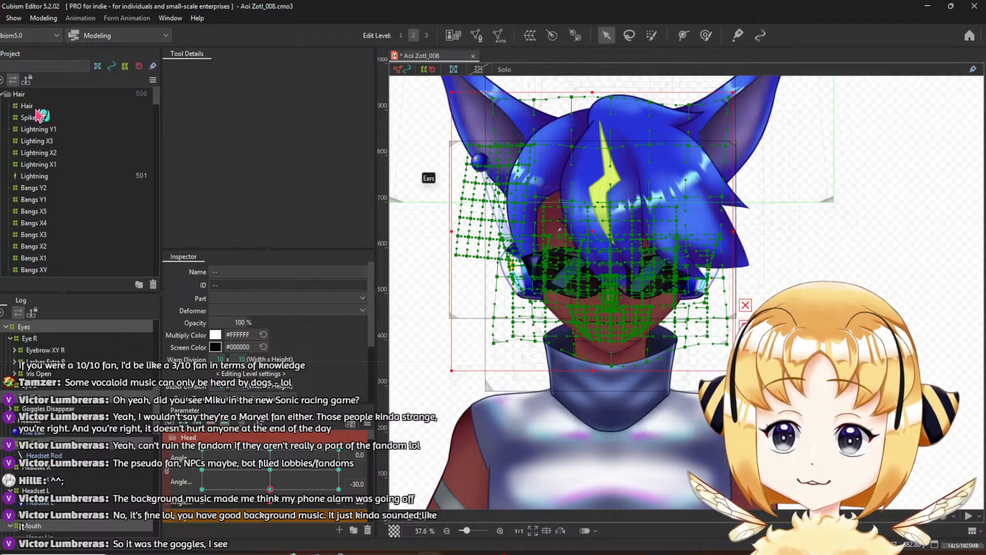
pyautogui.click(36, 107)
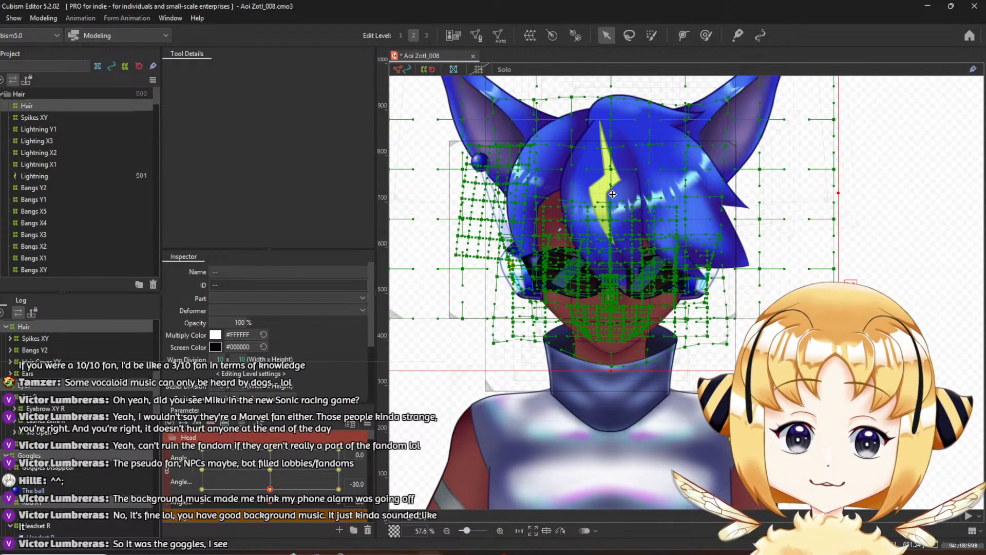
# Try to move the selected head deformers slightly downward, and undo the move
pyautogui.moveTo(613, 194)
pyautogui.mouseDown()
pyautogui.moveTo(619, 201)
pyautogui.moveTo(612, 199)
pyautogui.mouseUp()
pyautogui.hotkey('ctrl', 'z')
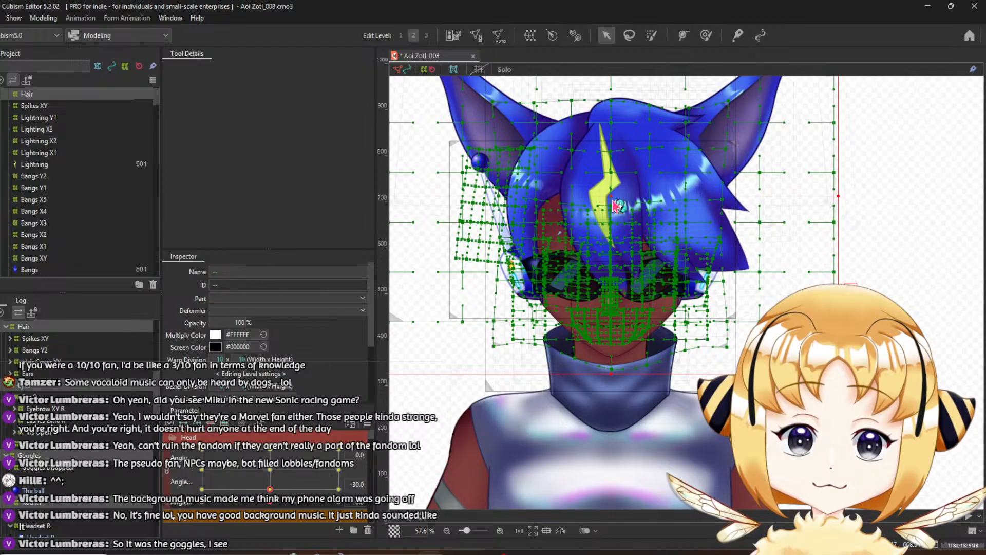
pyautogui.hotkey('ctrl', 'z')
# Add the Headset warp deformer to the selection and move all selected deformers slightly down in the -30 head pose
pyautogui.scroll(-16, 61, 216)
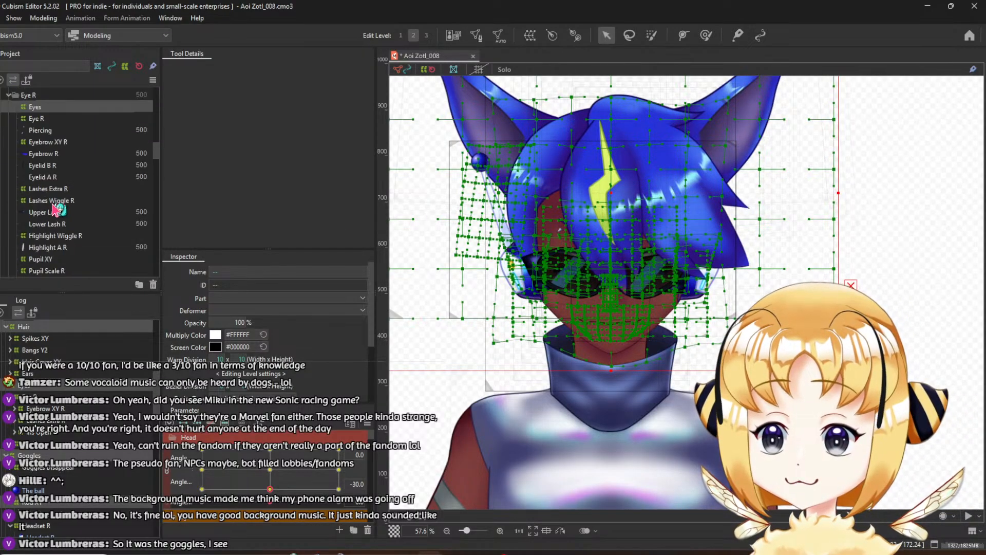
pyautogui.scroll(-5, 44, 174)
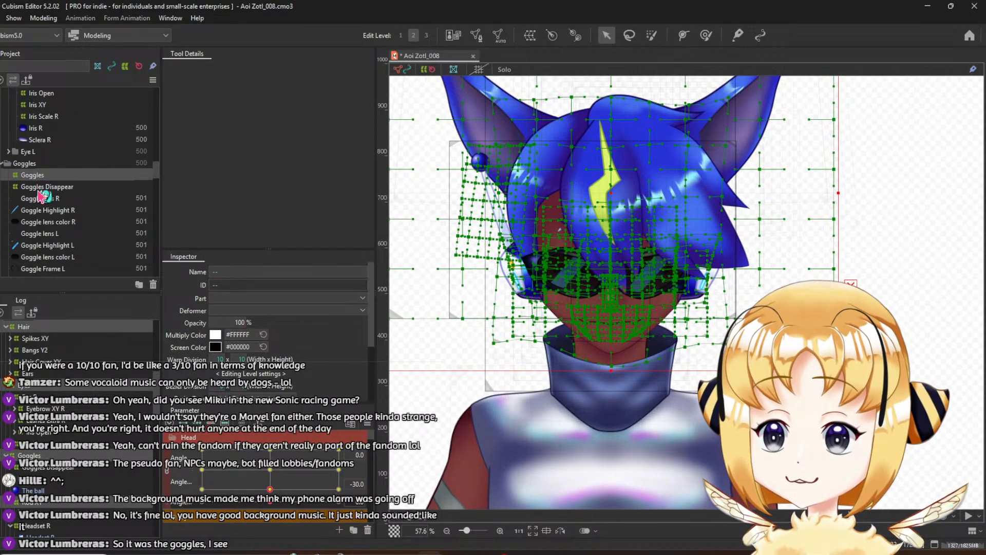
pyautogui.scroll(-5, 41, 197)
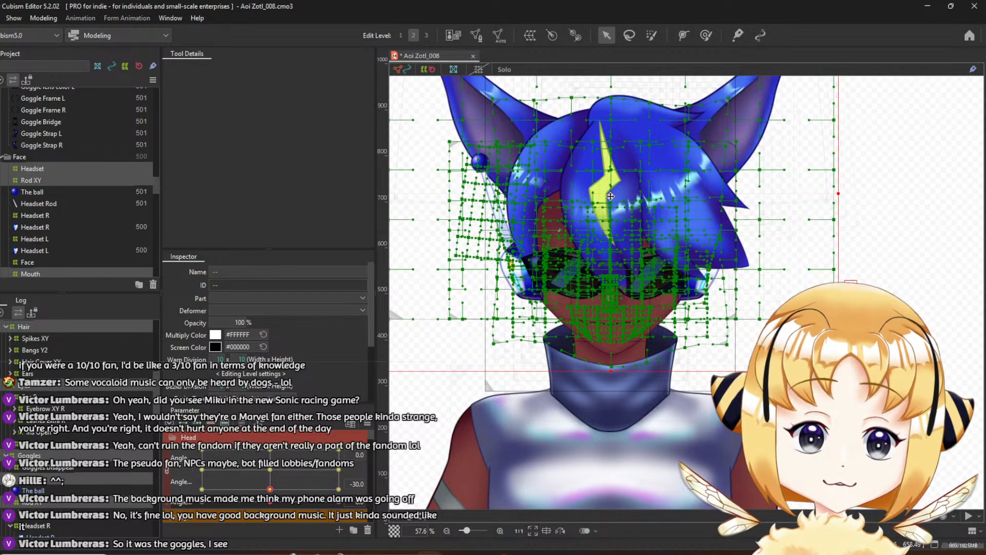
pyautogui.moveTo(611, 196); pyautogui.dragTo(611, 200)
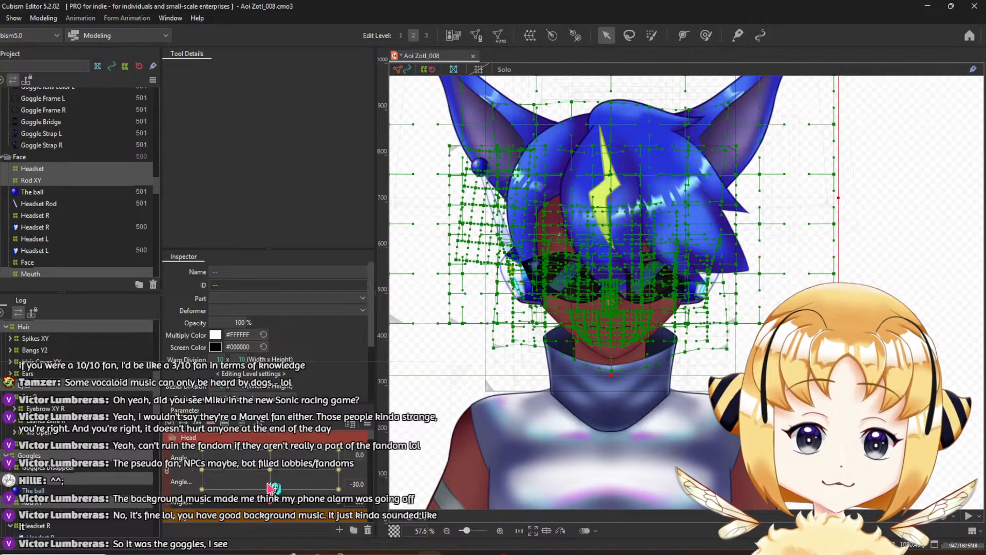
# Preview the vertical head angle from -30 back to 0, clear the deformer selection and check the whole character
pyautogui.moveTo(269, 487)
pyautogui.mouseDown()
pyautogui.moveTo(270, 433)
pyautogui.moveTo(271, 498)
pyautogui.moveTo(273, 386)
pyautogui.moveTo(276, 494)
pyautogui.mouseUp()
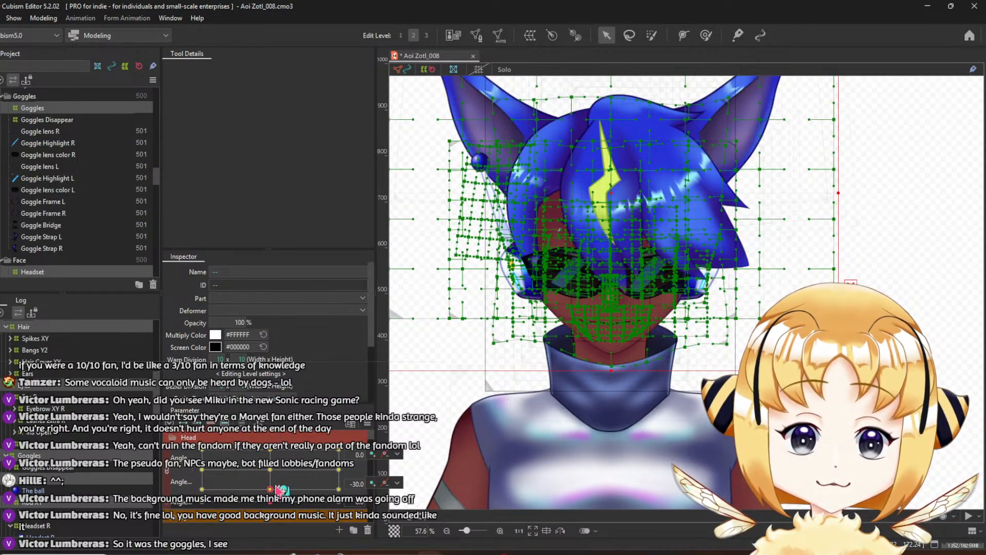
pyautogui.scroll(-3, 602, 334)
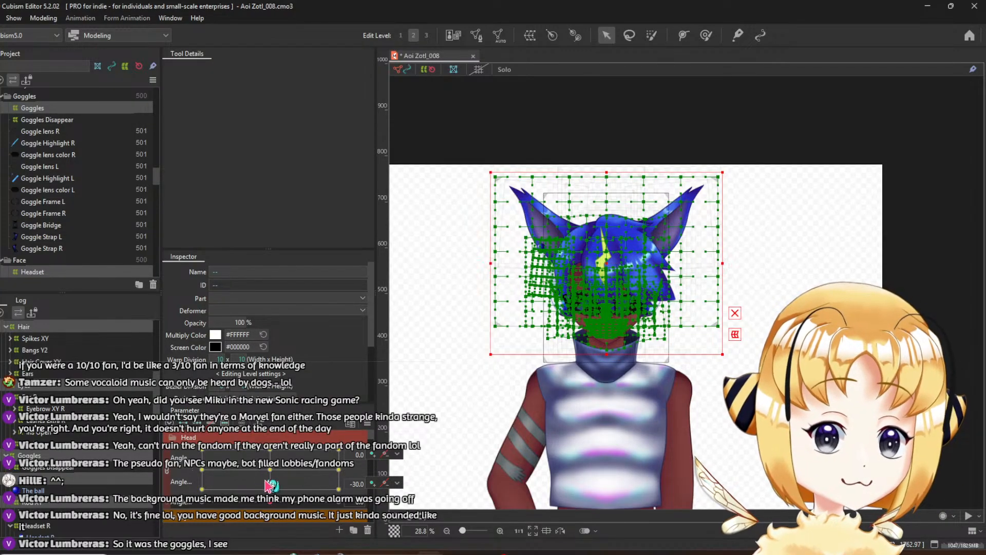
pyautogui.moveTo(270, 488); pyautogui.dragTo(271, 469)
pyautogui.click(754, 298)
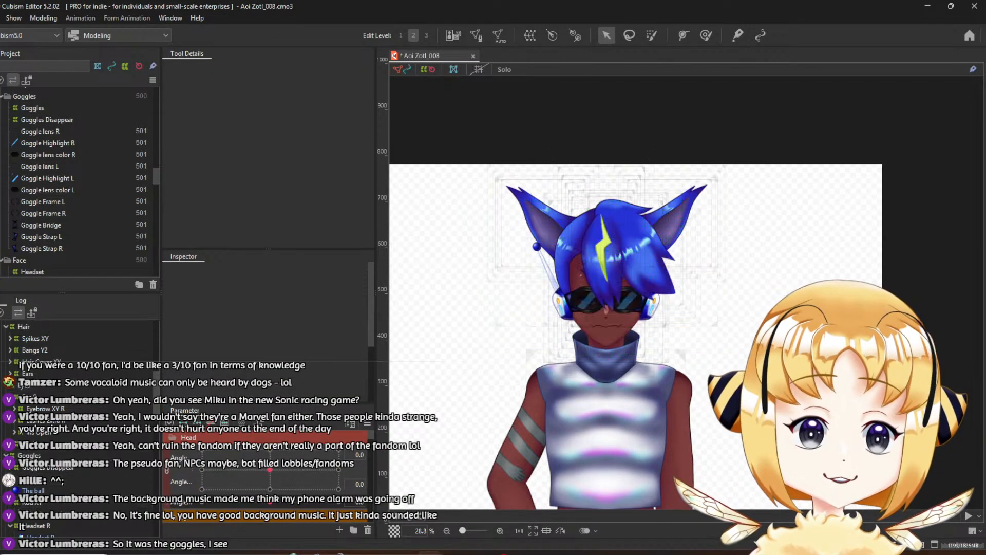
pyautogui.moveTo(271, 469)
pyautogui.mouseDown()
pyautogui.moveTo(274, 486)
pyautogui.moveTo(318, 483)
pyautogui.moveTo(391, 506)
pyautogui.moveTo(270, 469)
pyautogui.mouseUp()
pyautogui.scroll(-5, 637, 211)
pyautogui.scroll(5, 645, 264)
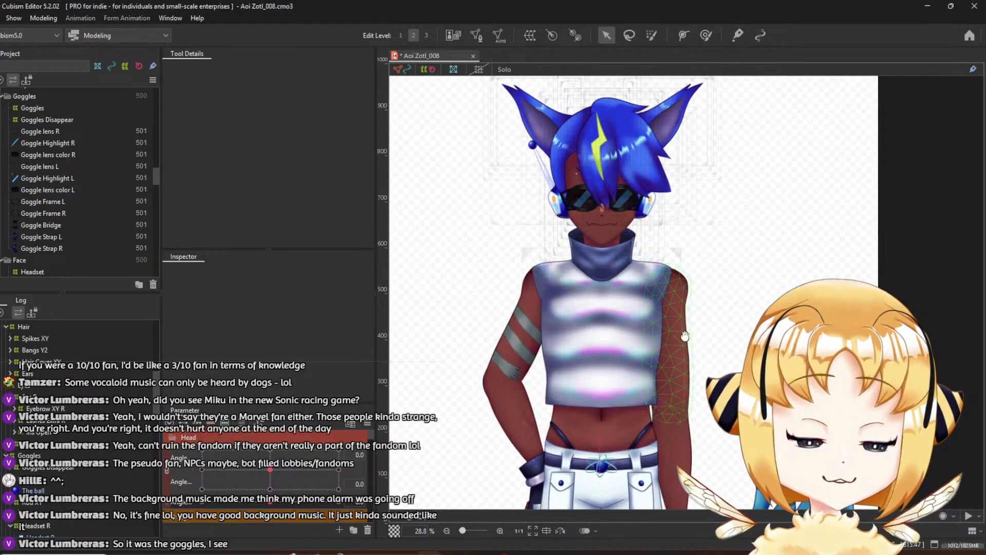
pyautogui.scroll(-2, 704, 325)
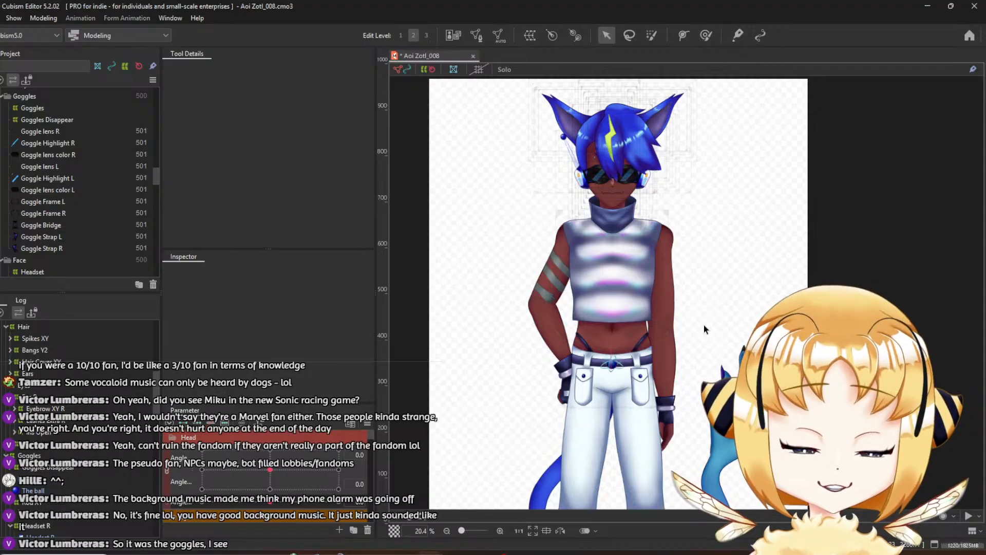